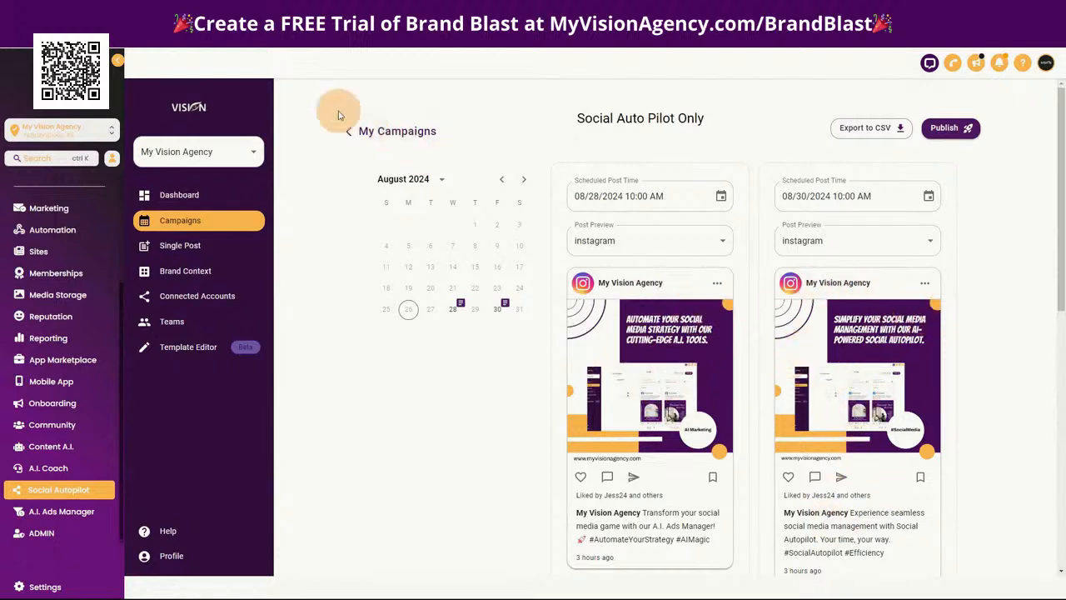
Return to the campaign list, then switch to the Join Brand Blast page and follow its sign-up link to Brandblast's page for agencies
click(389, 133)
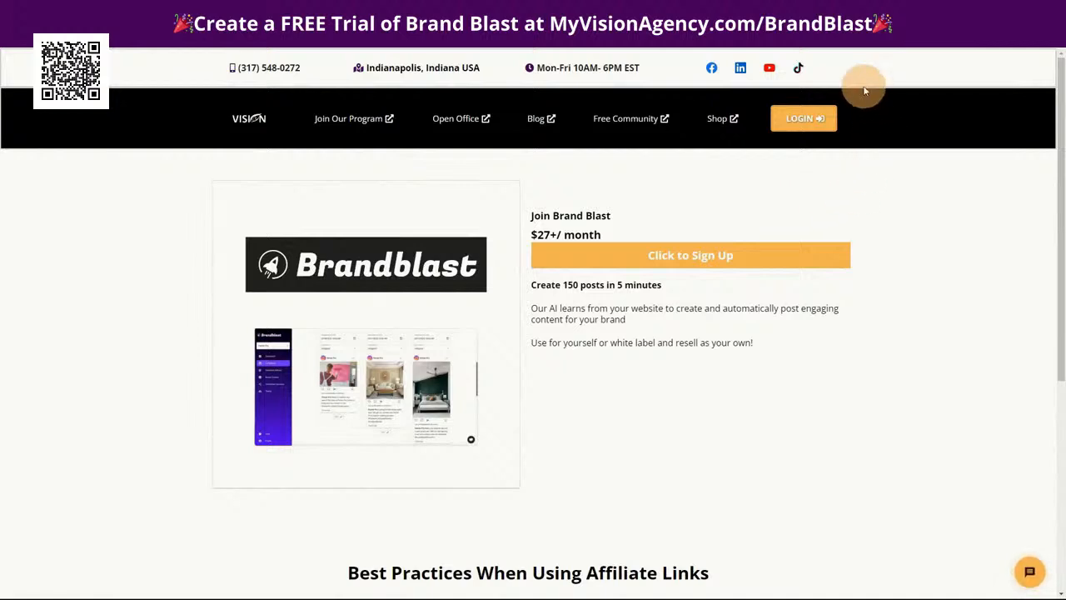
click(680, 255)
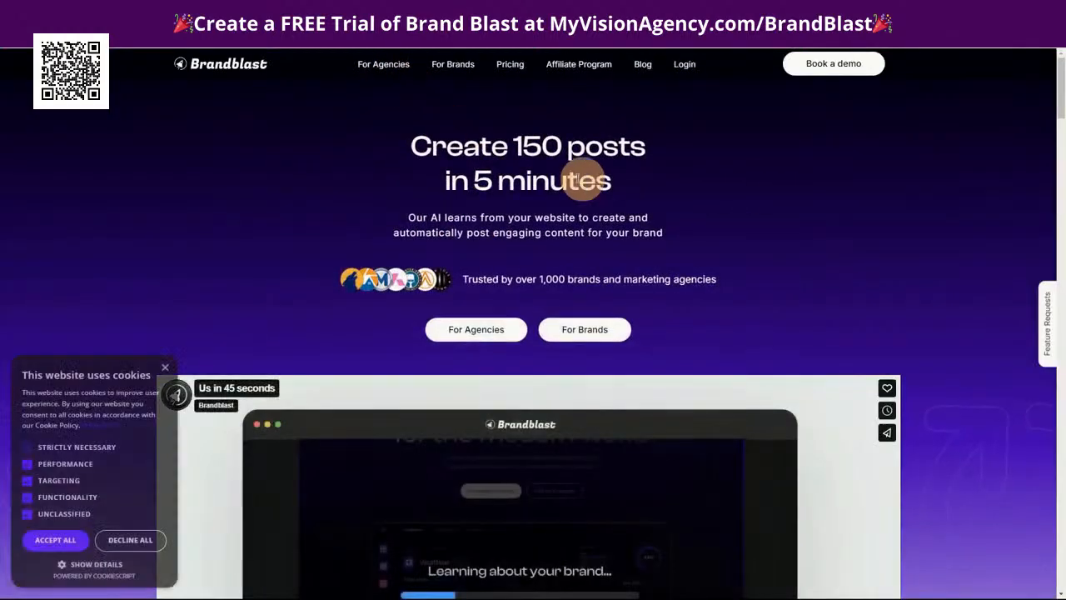
click(490, 331)
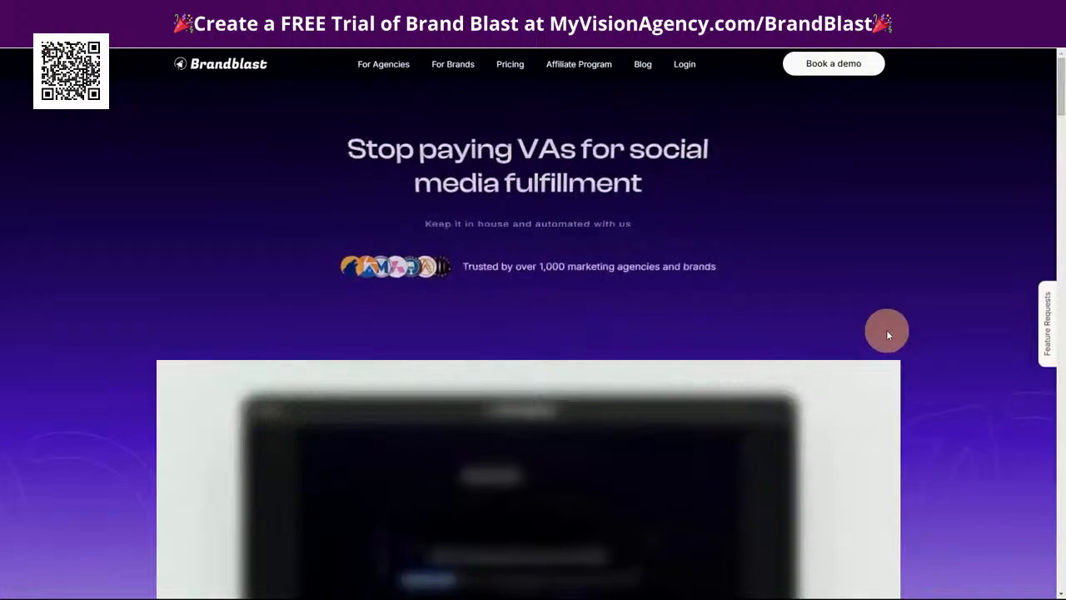
Skim the agencies page down to the White Label Features section and dismiss the cookie notice
scroll(935, 446, down, 2)
scroll(933, 450, down, 7)
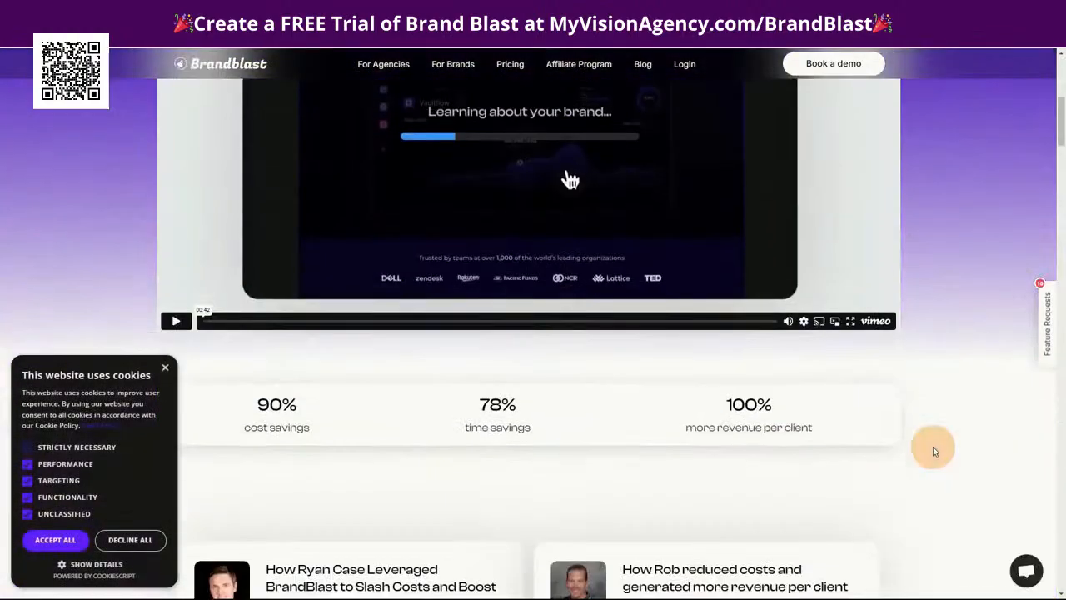
scroll(932, 454, down, 15)
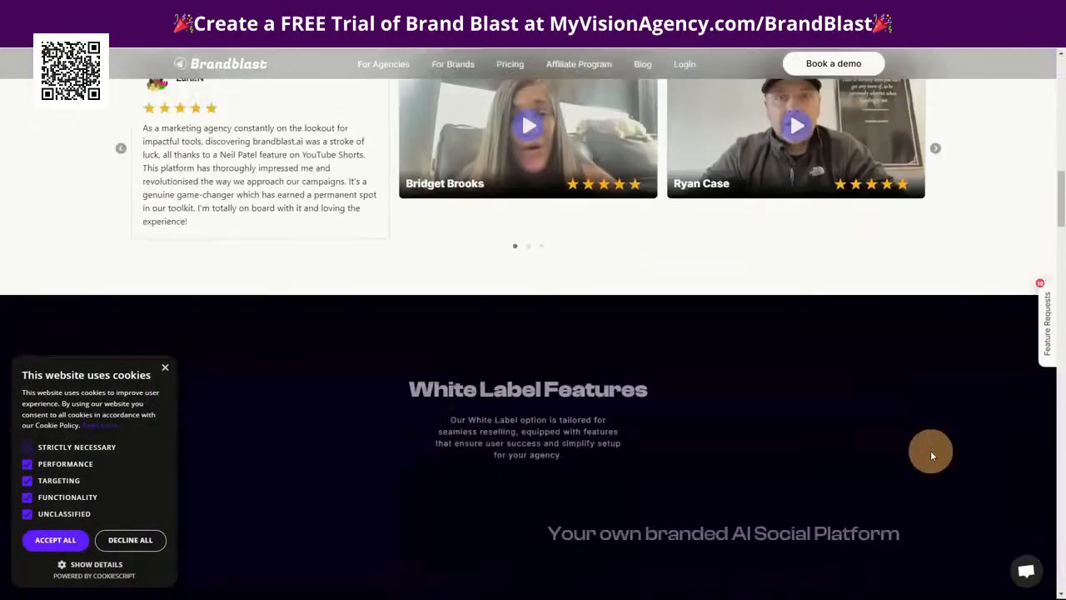
scroll(930, 450, down, 2)
scroll(930, 455, up, 12)
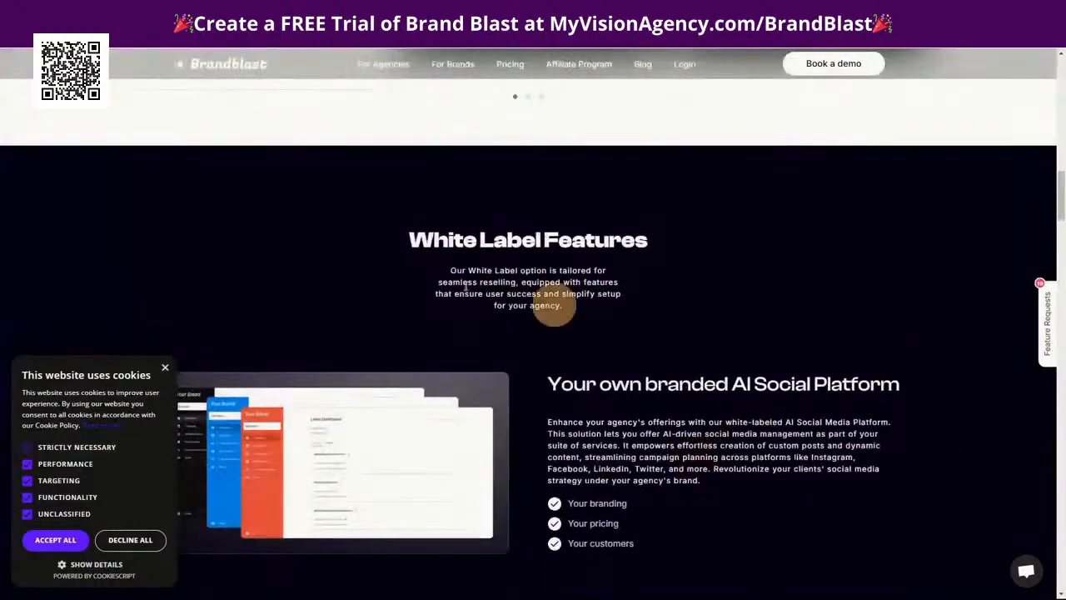
click(164, 366)
Review the white-label feature sections covering the branded AI platform, Label Dashboard, Integrations, Teams and Custom Sales Page
scroll(577, 398, down, 1)
scroll(576, 398, down, 2)
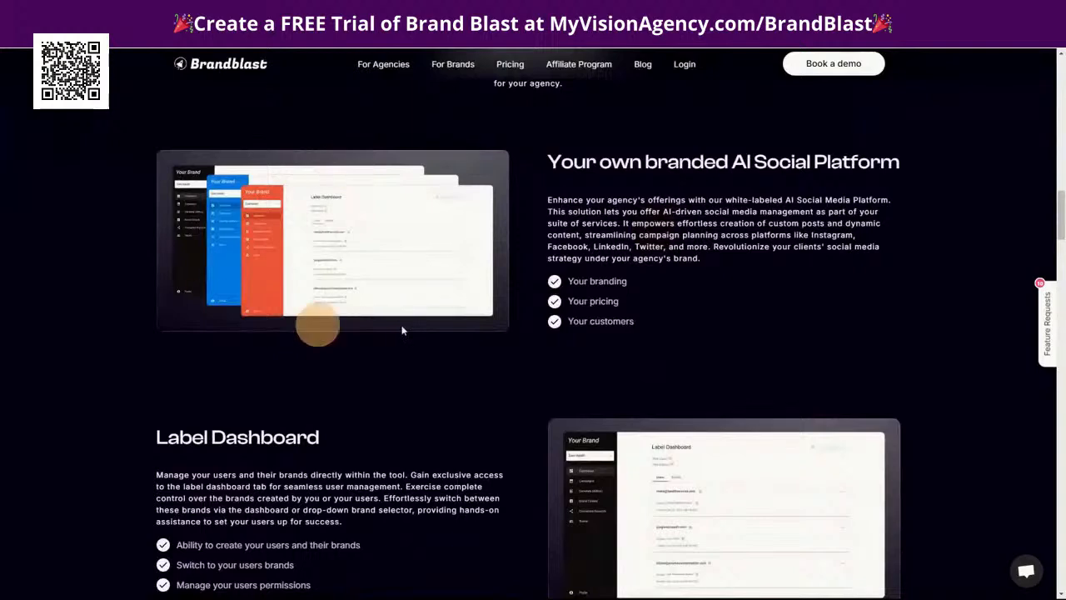
scroll(894, 321, down, 3)
scroll(454, 273, up, 1)
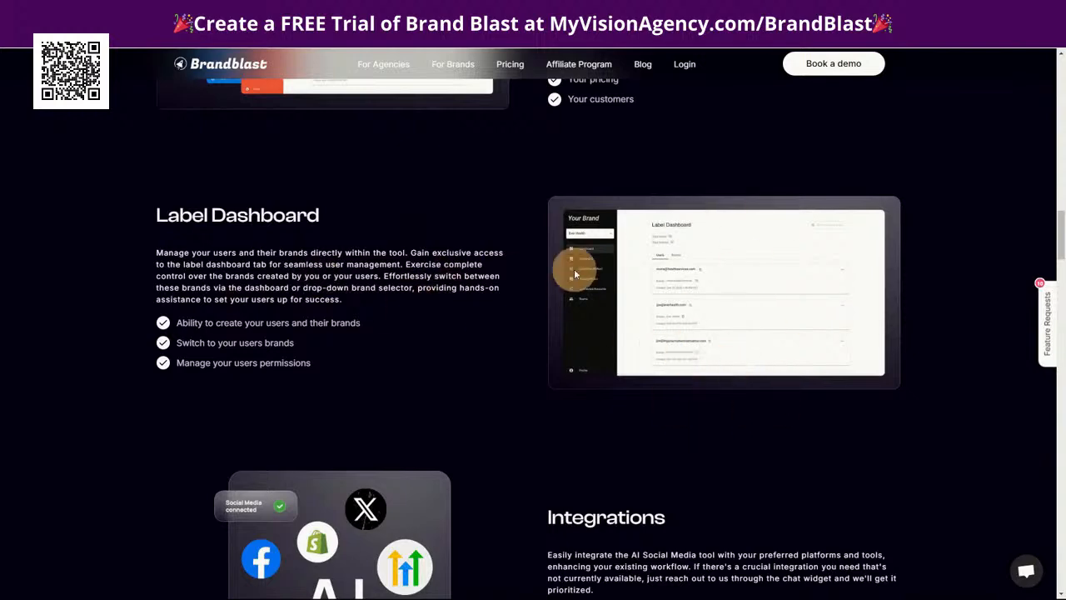
scroll(922, 417, down, 2)
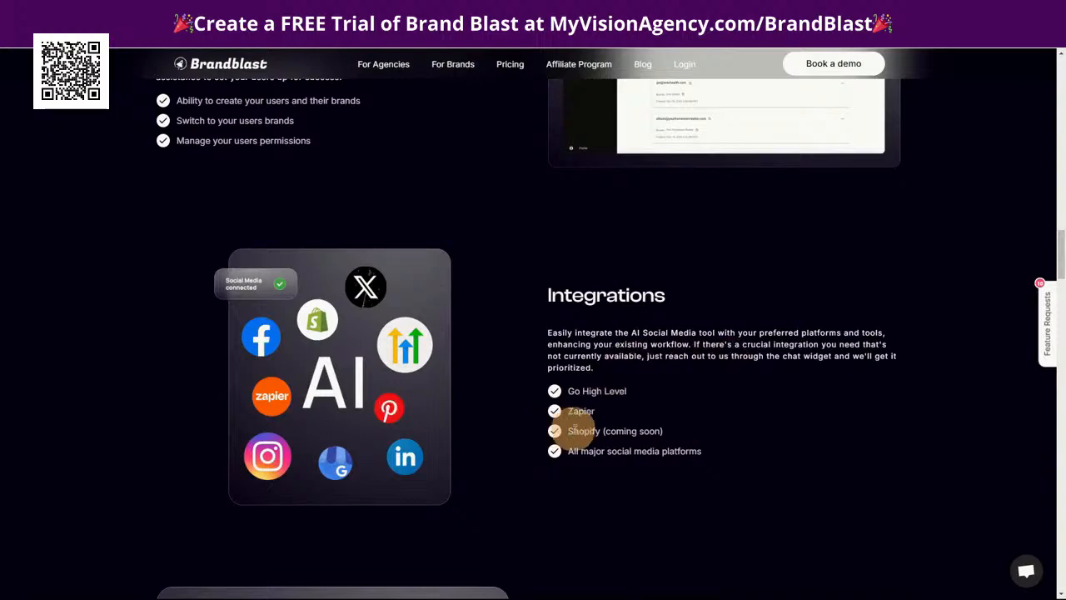
scroll(875, 464, down, 4)
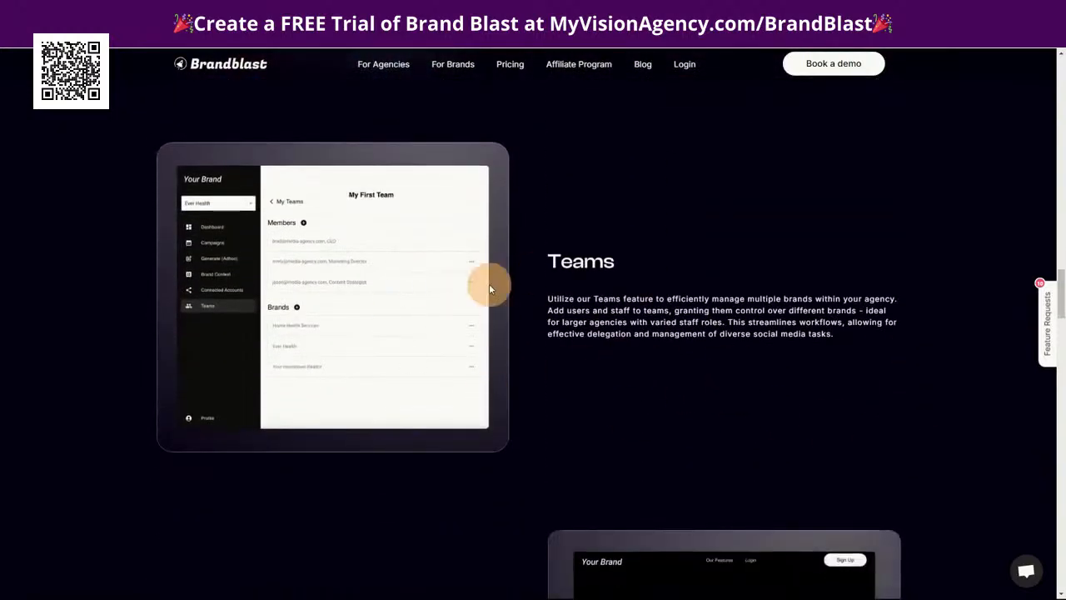
scroll(888, 381, down, 3)
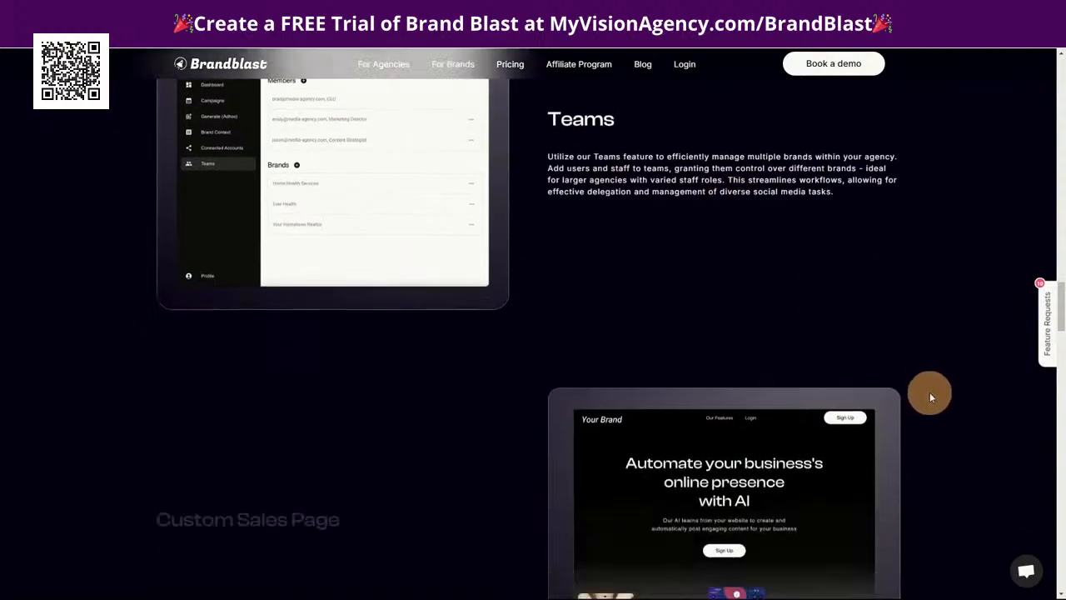
scroll(821, 505, down, 2)
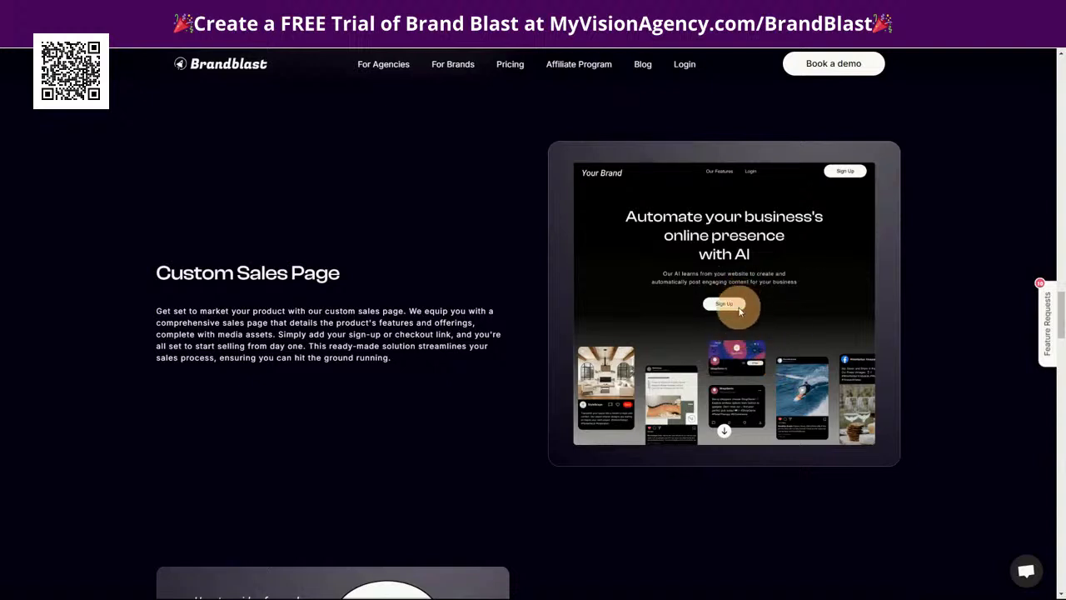
Review the Onboarding Resources and Help Center sections of the white-label features
scroll(732, 371, down, 4)
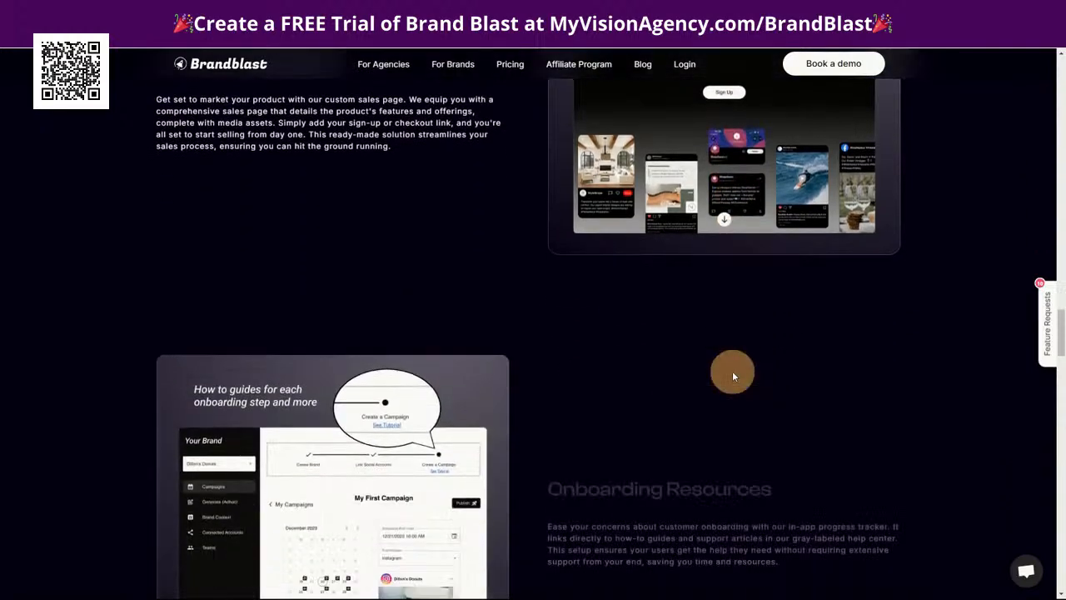
scroll(684, 334, up, 1)
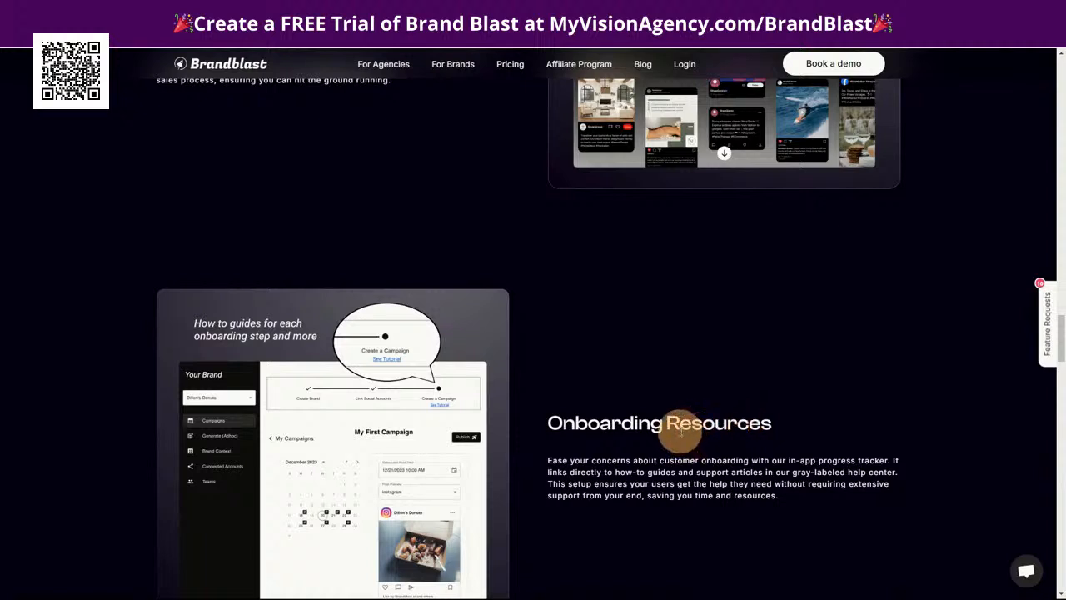
scroll(748, 446, down, 1)
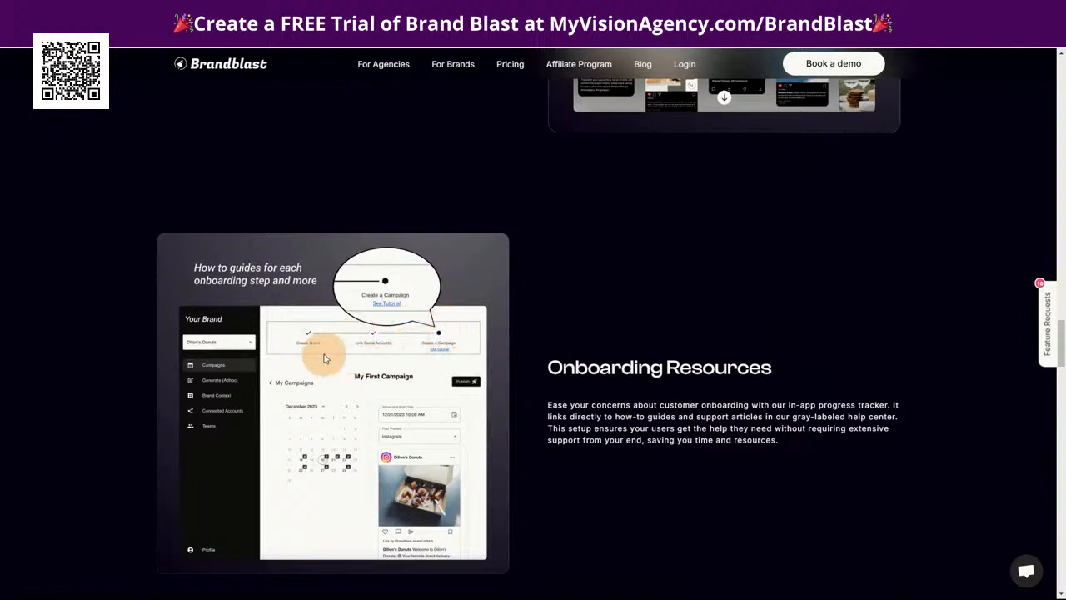
scroll(305, 333, down, 1)
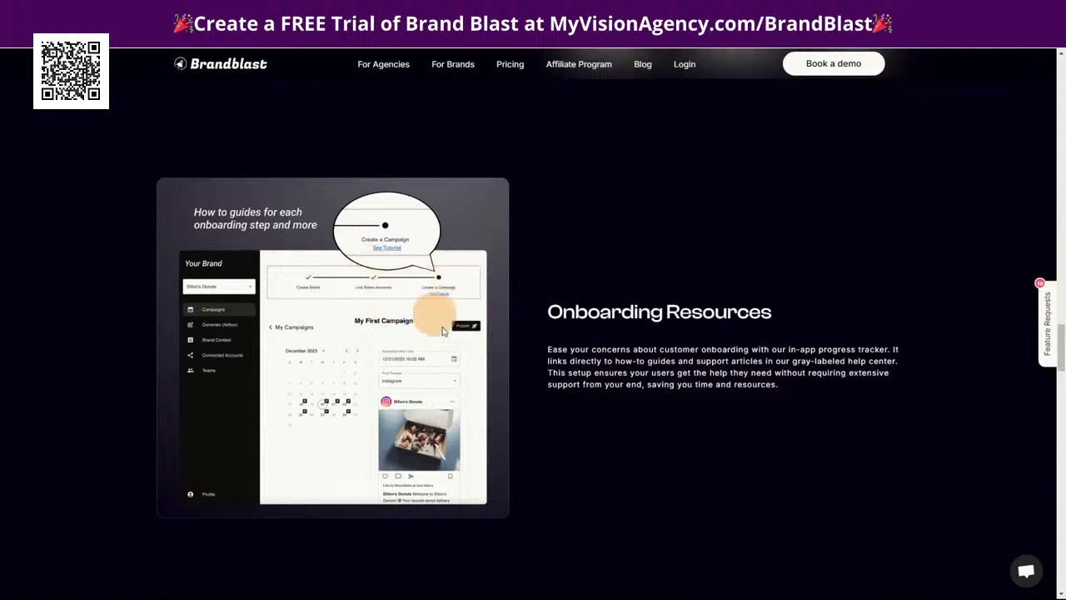
scroll(709, 378, down, 2)
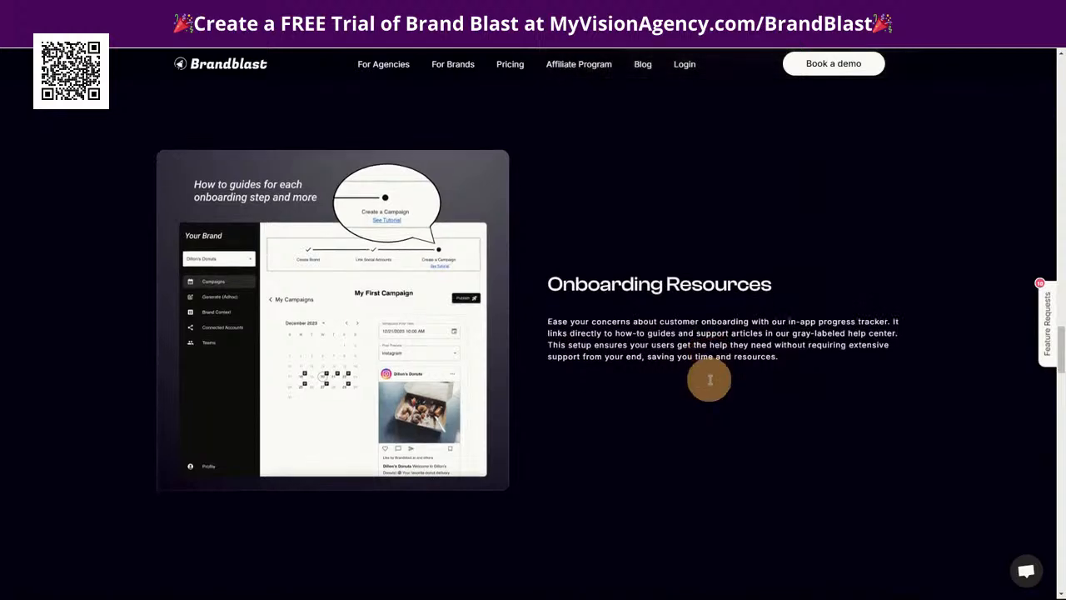
scroll(710, 383, down, 5)
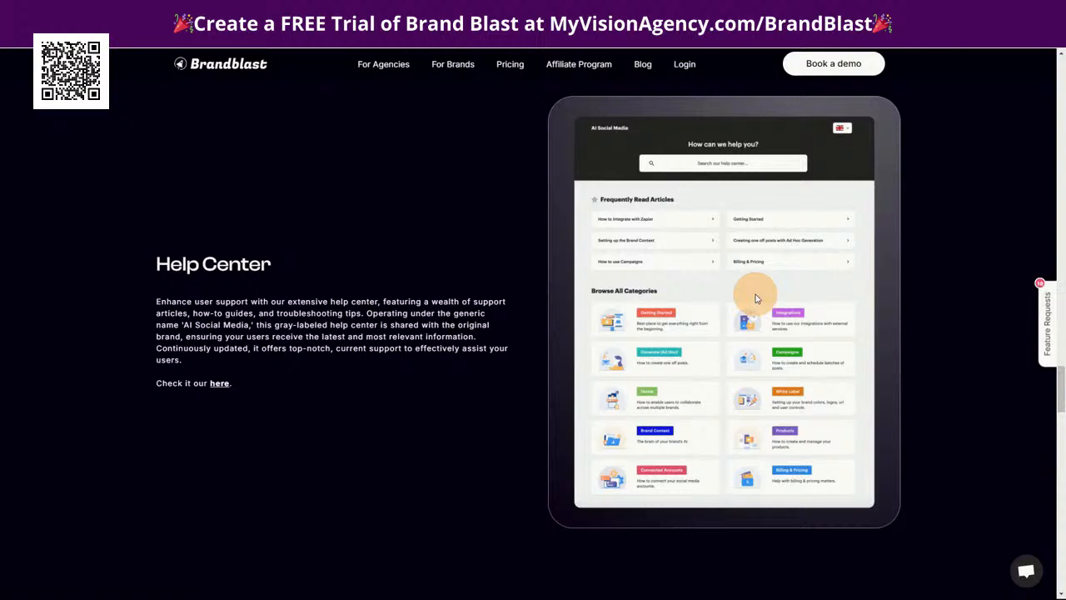
Examine the pricing section, comparing the Creator and Autopilot plans with the Agency and White label options
scroll(742, 312, down, 6)
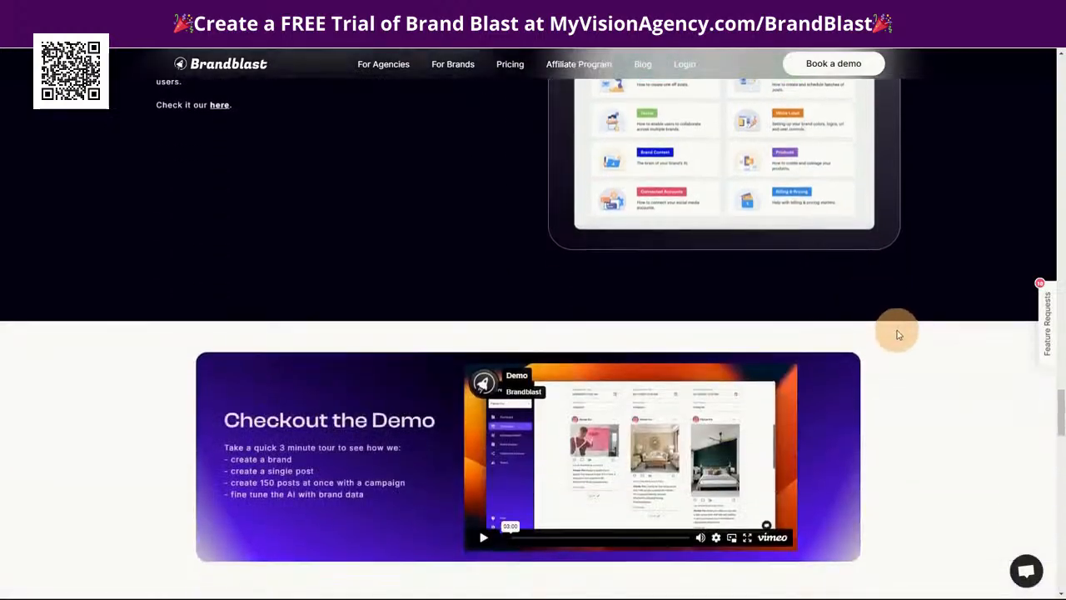
scroll(900, 364, down, 8)
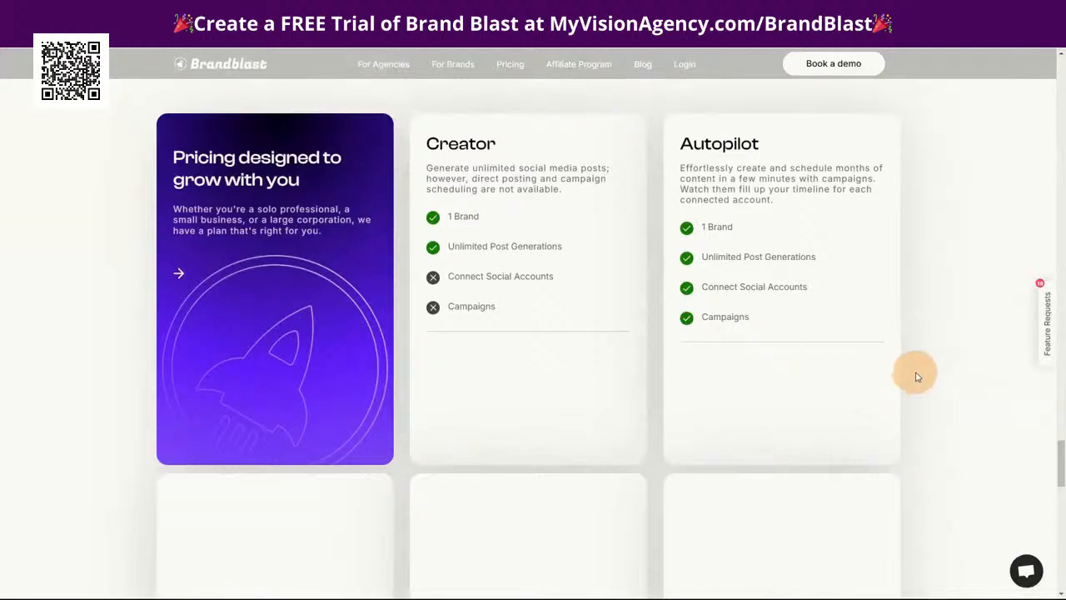
scroll(920, 375, up, 5)
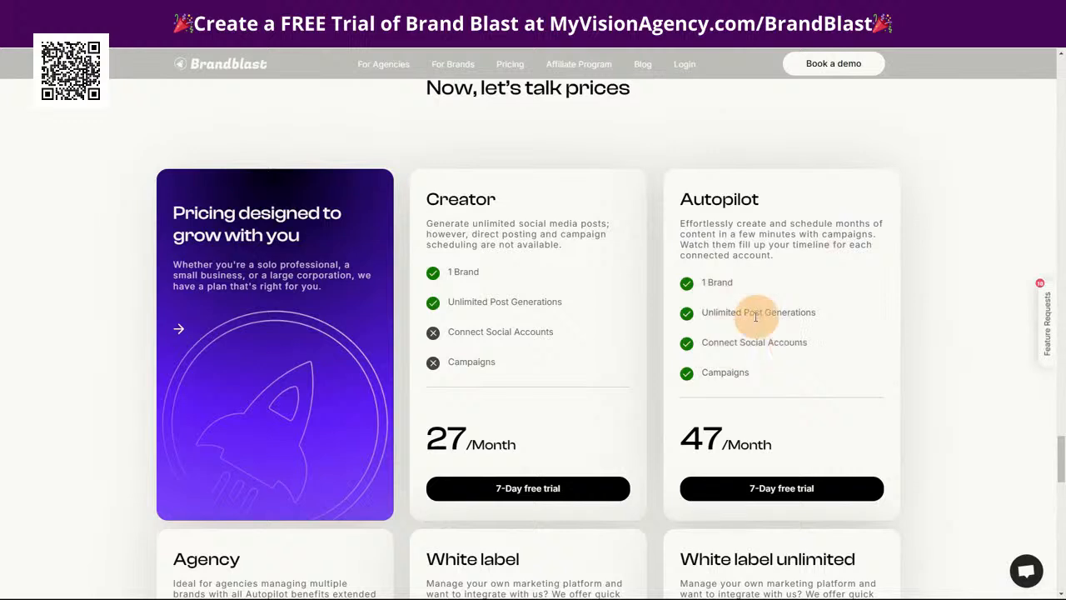
scroll(792, 386, down, 2)
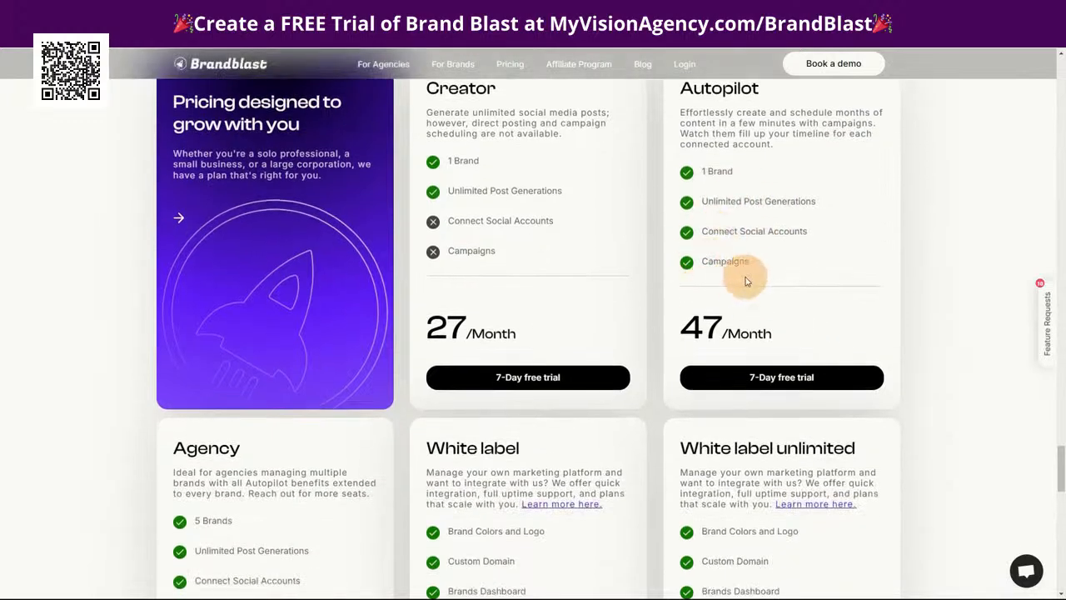
scroll(761, 285, up, 1)
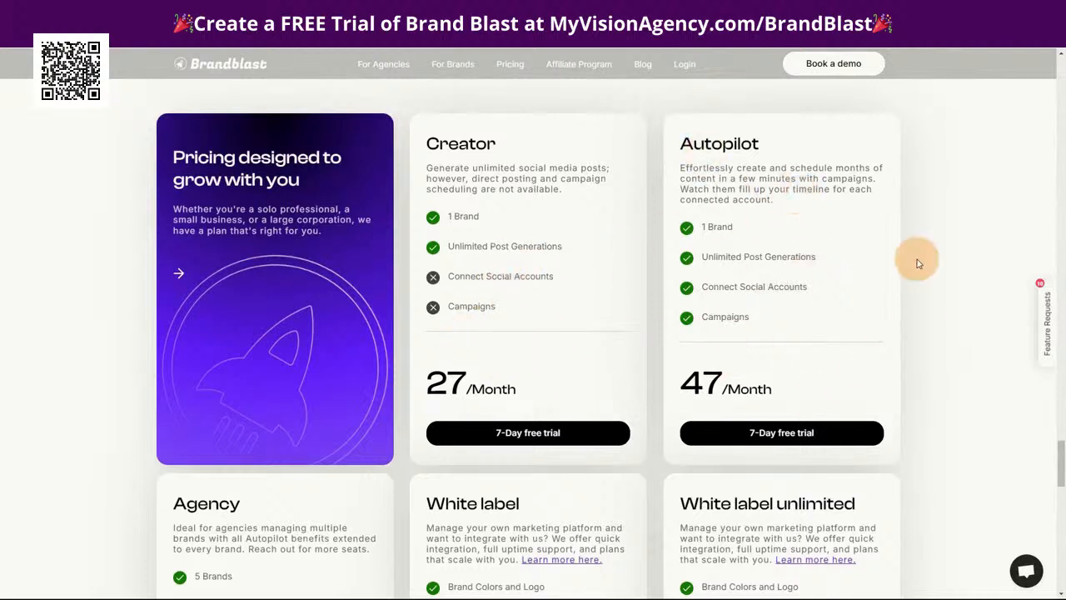
scroll(932, 348, down, 3)
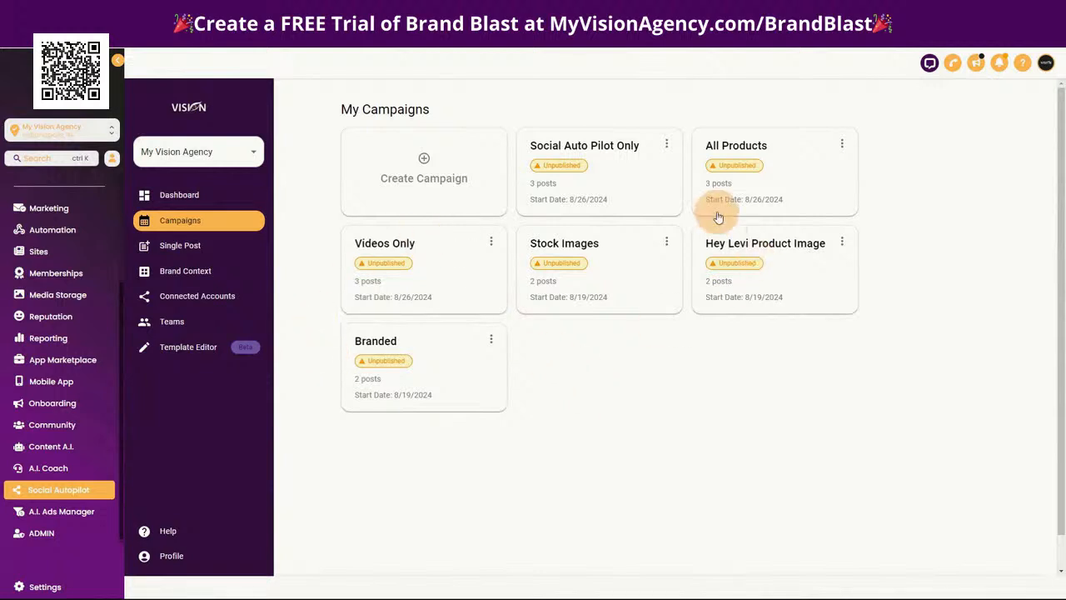
Switch back to Social Autopilot, open the Social Auto Pilot Only campaign, and view its 08/28/2024 post in the editor without saving
click(587, 169)
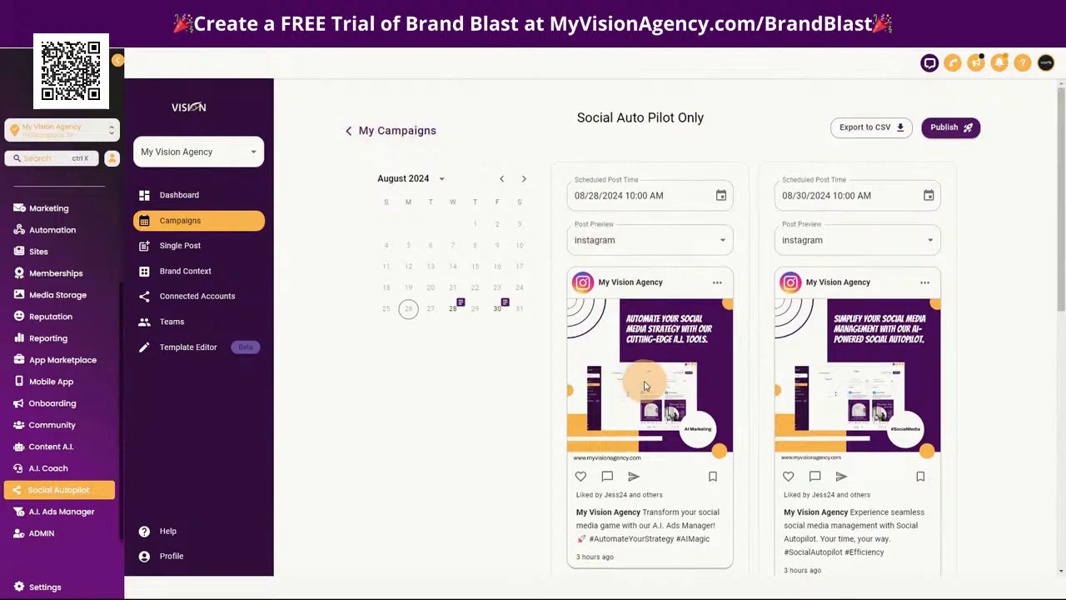
scroll(645, 385, down, 2)
click(630, 421)
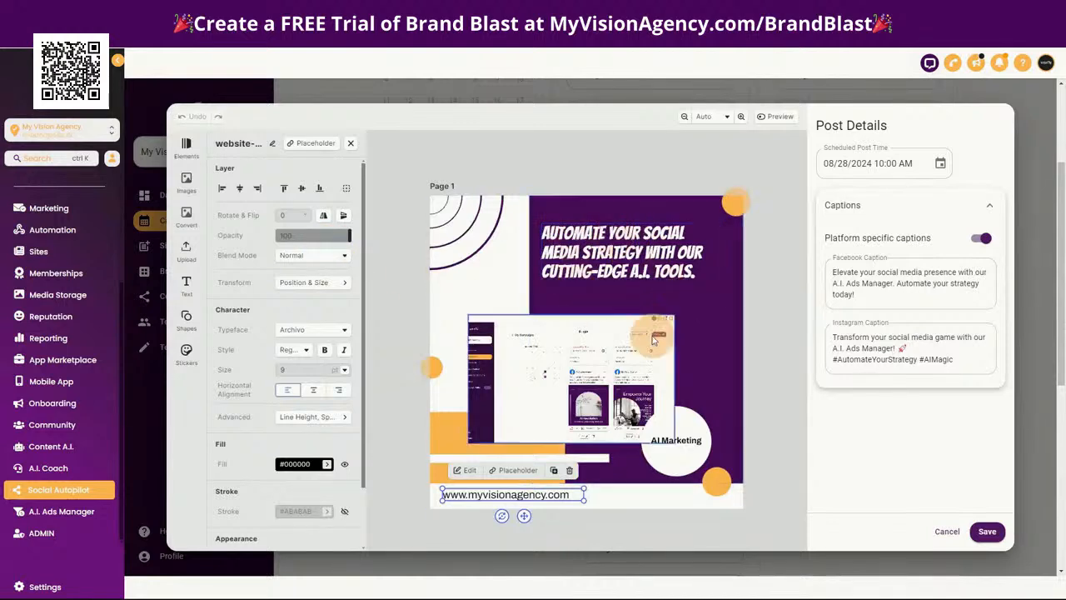
click(949, 531)
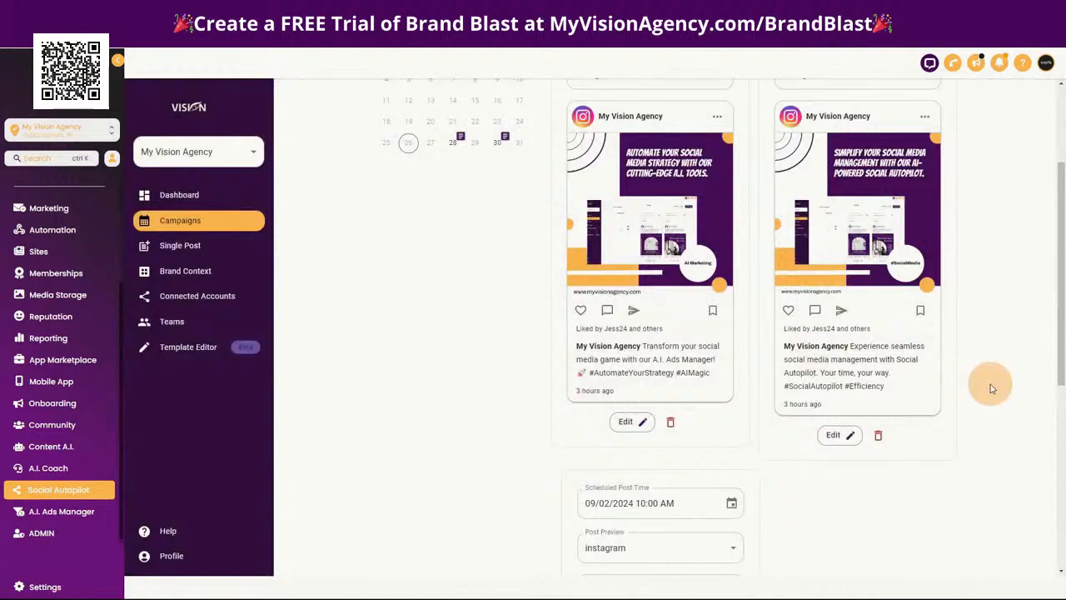
Check which platforms the Social Auto Pilot Only campaign would be published to, then cancel publishing
scroll(990, 384, up, 1)
scroll(990, 384, up, 2)
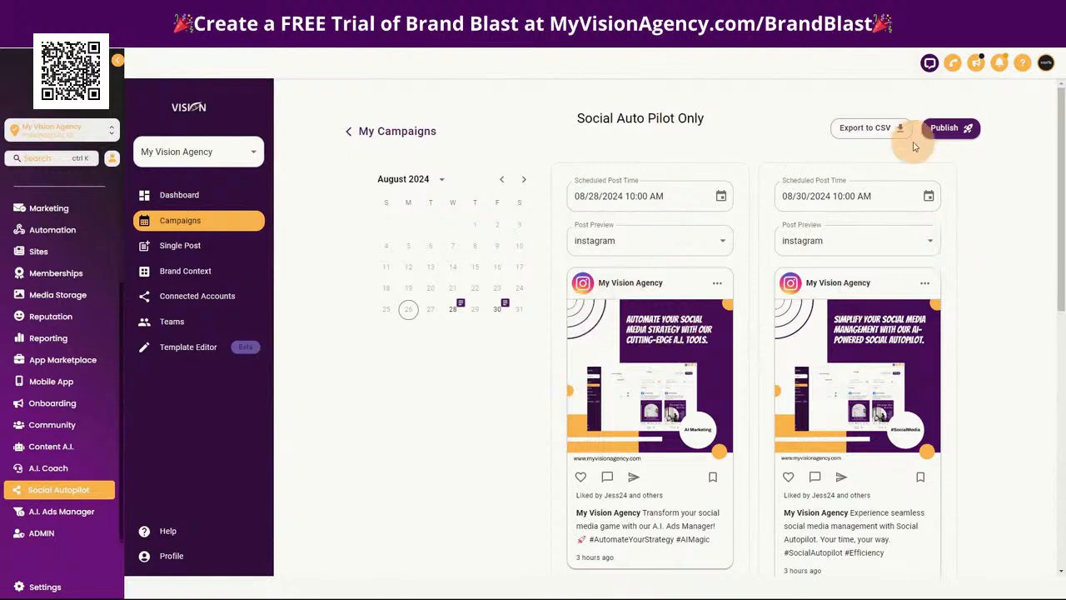
click(957, 129)
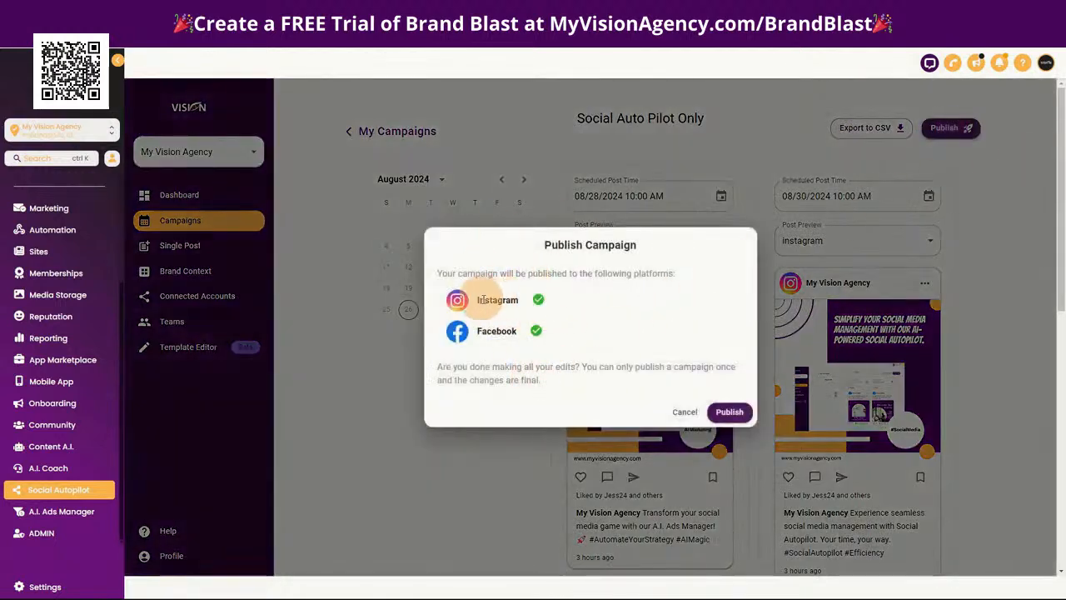
click(683, 411)
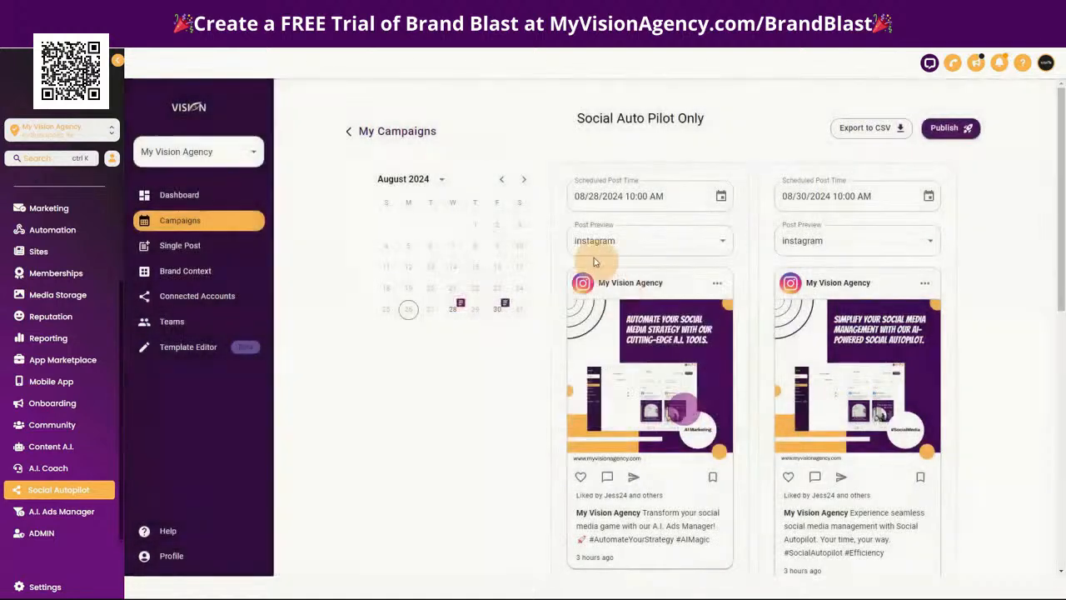
Return to the campaign list and view the first step of the campaign creation wizard, closing it without creating a campaign
click(396, 131)
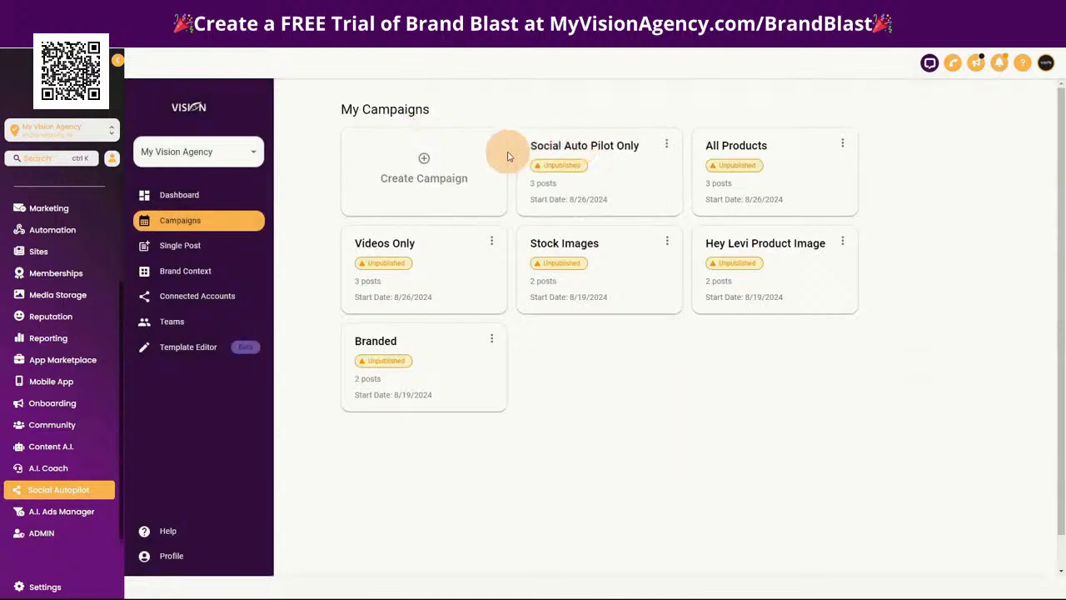
click(420, 164)
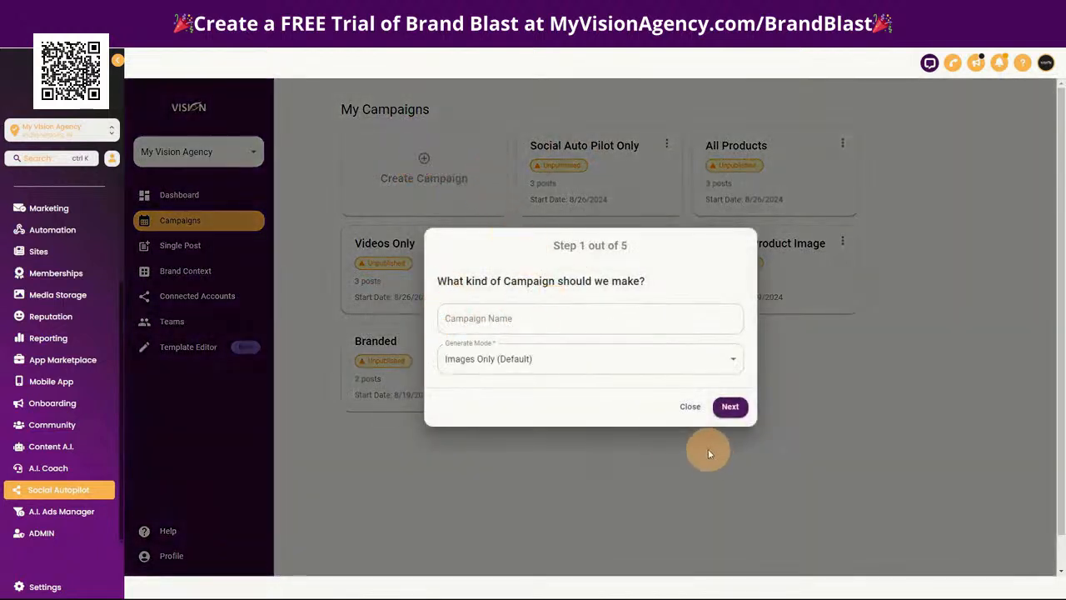
click(689, 408)
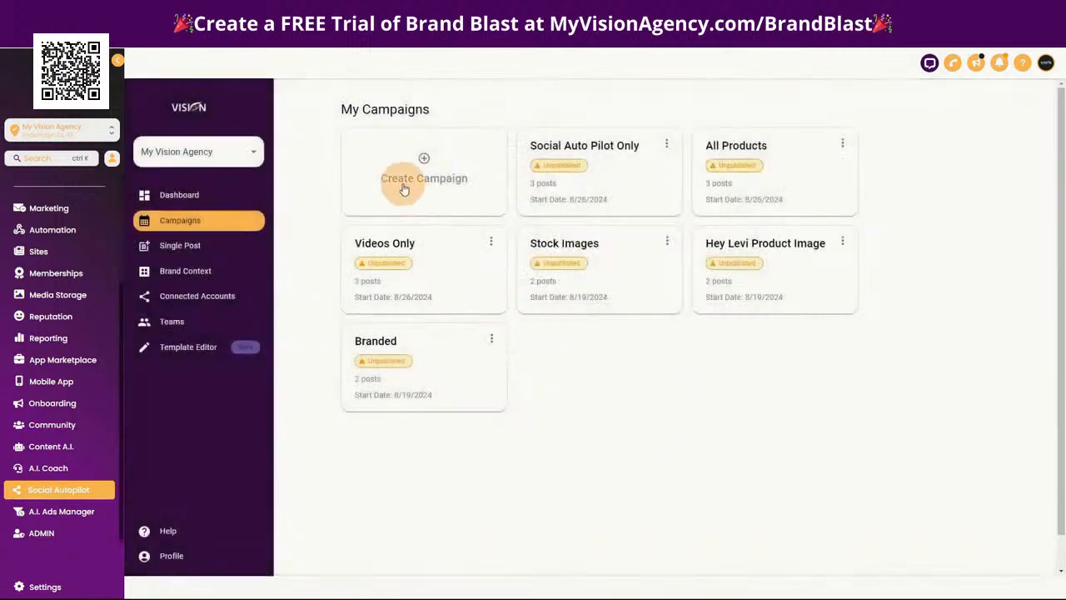
Open the Brand Context section and look over the Deep Knowledge starter topics and document list
click(197, 281)
click(215, 277)
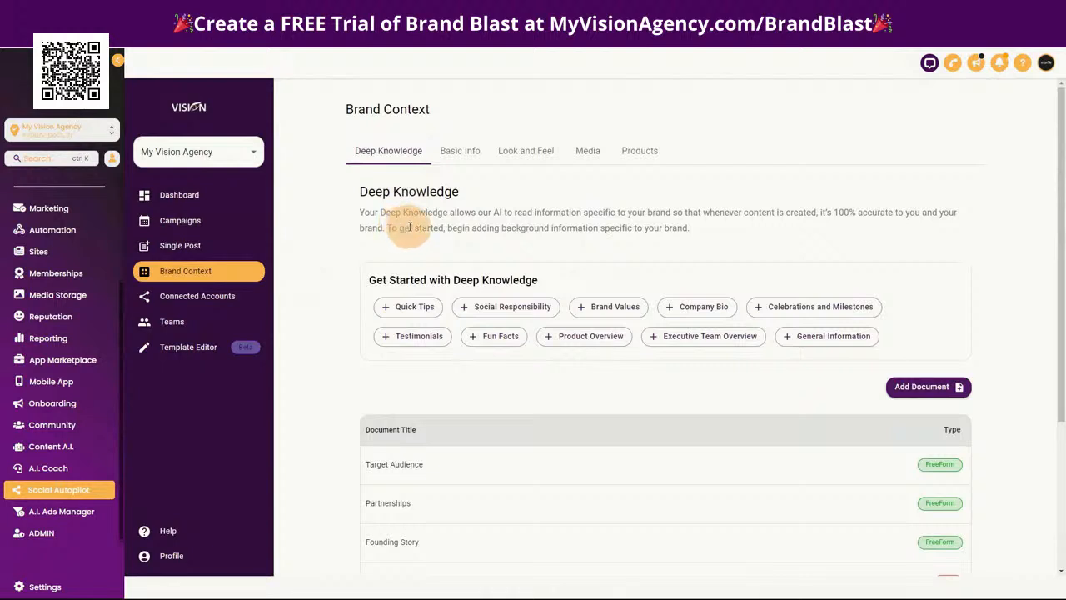
scroll(505, 259, down, 1)
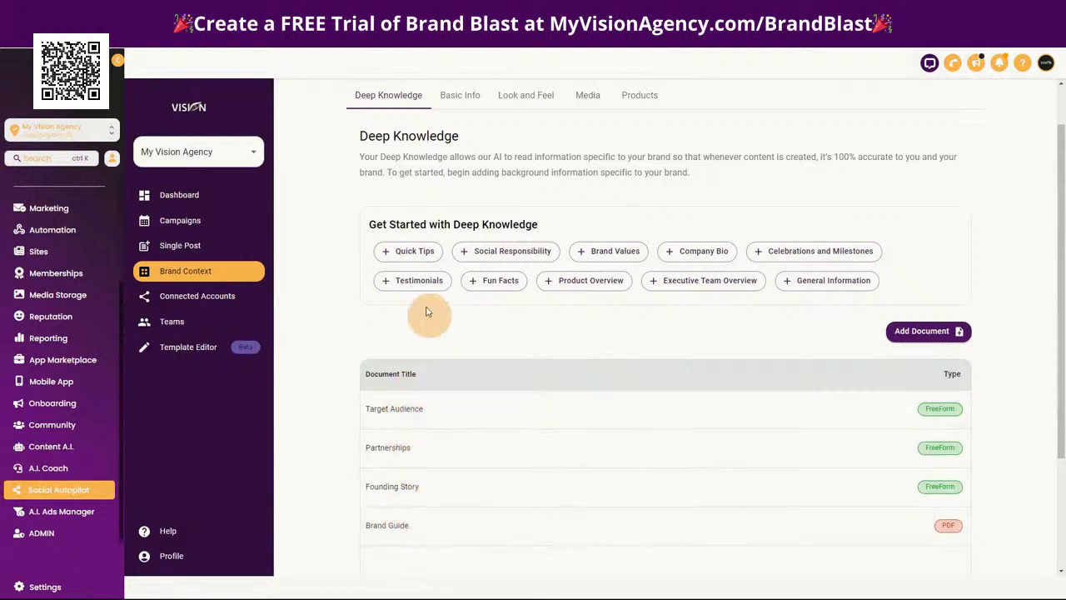
View the freeform text form for a Quick Tips document in Deep Knowledge, then cancel without adding it
click(414, 252)
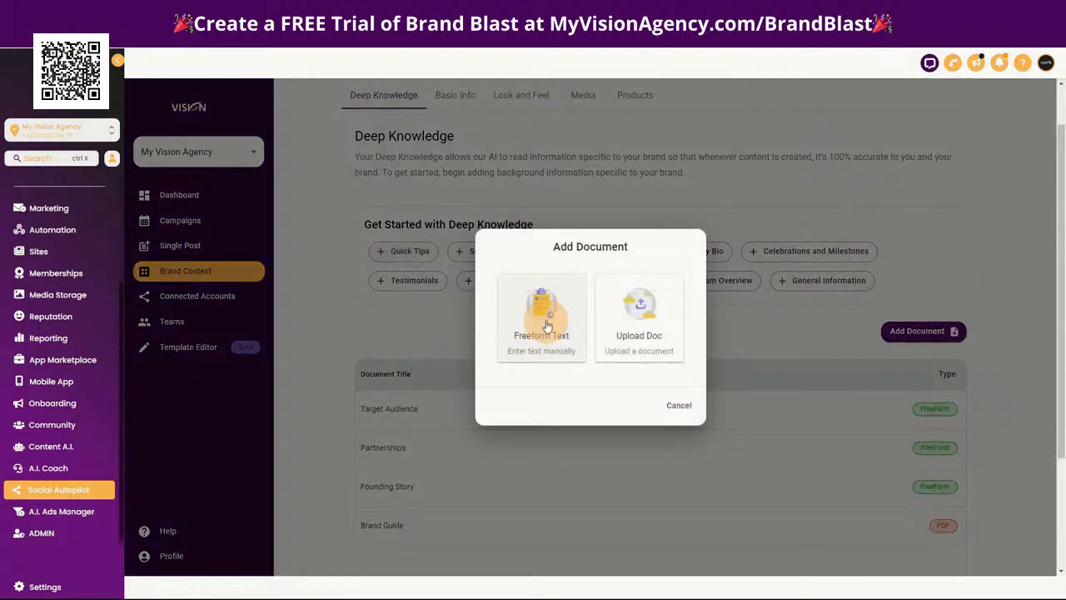
click(546, 325)
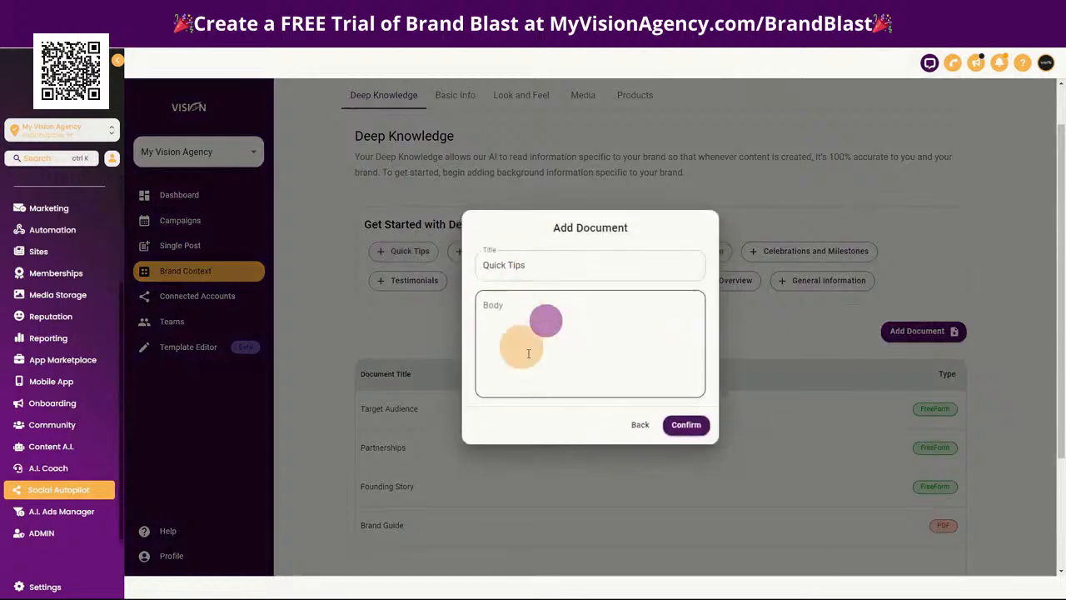
click(632, 426)
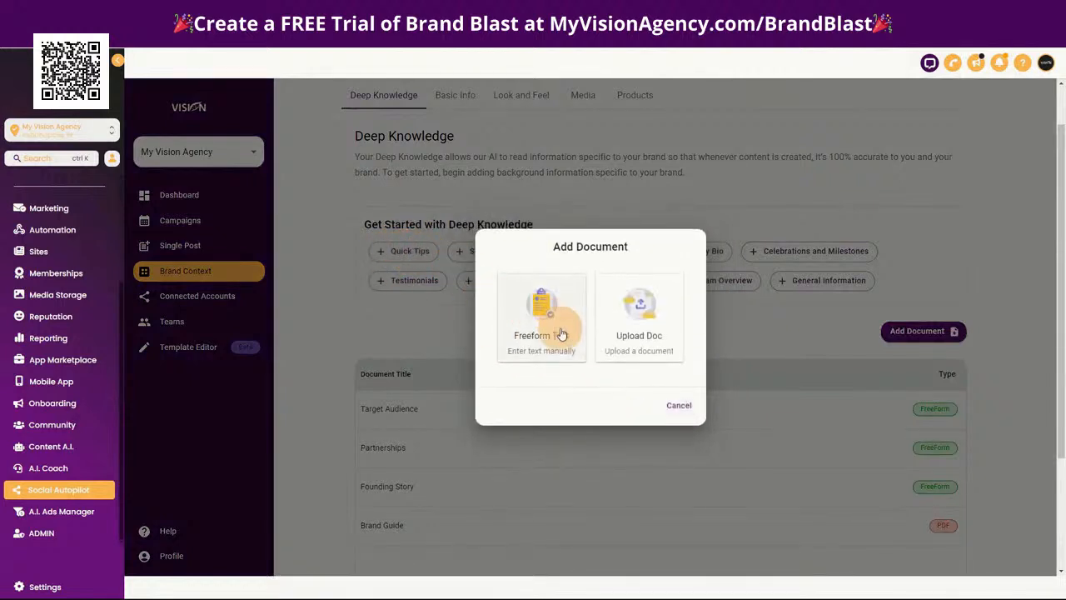
click(678, 405)
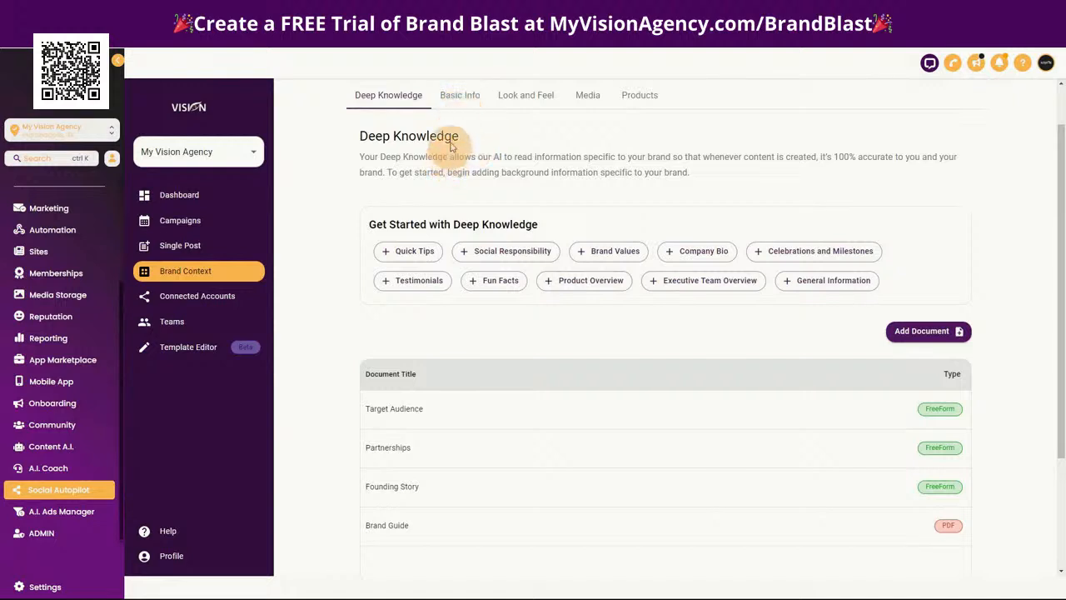
Look over the brand's Basic Info, Look and Feel, and Media settings
click(469, 98)
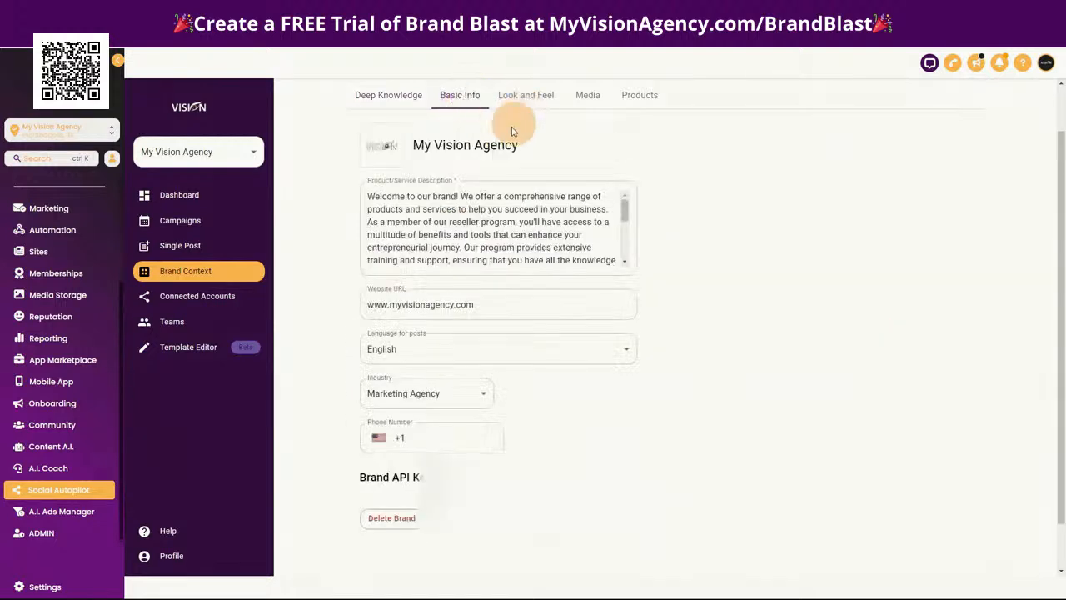
scroll(488, 421, up, 1)
scroll(499, 333, down, 1)
click(537, 100)
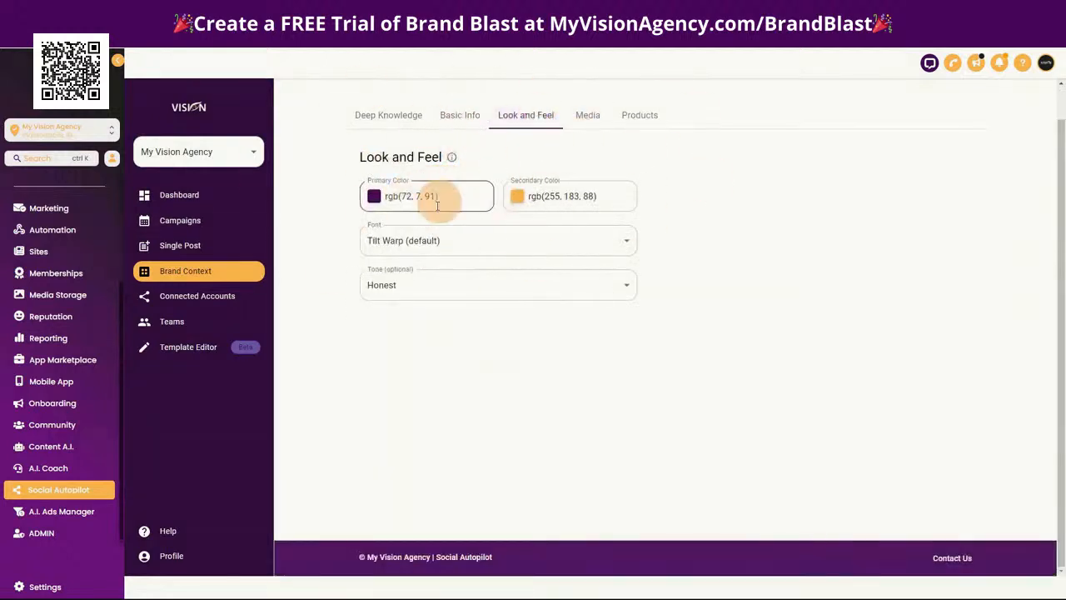
click(598, 120)
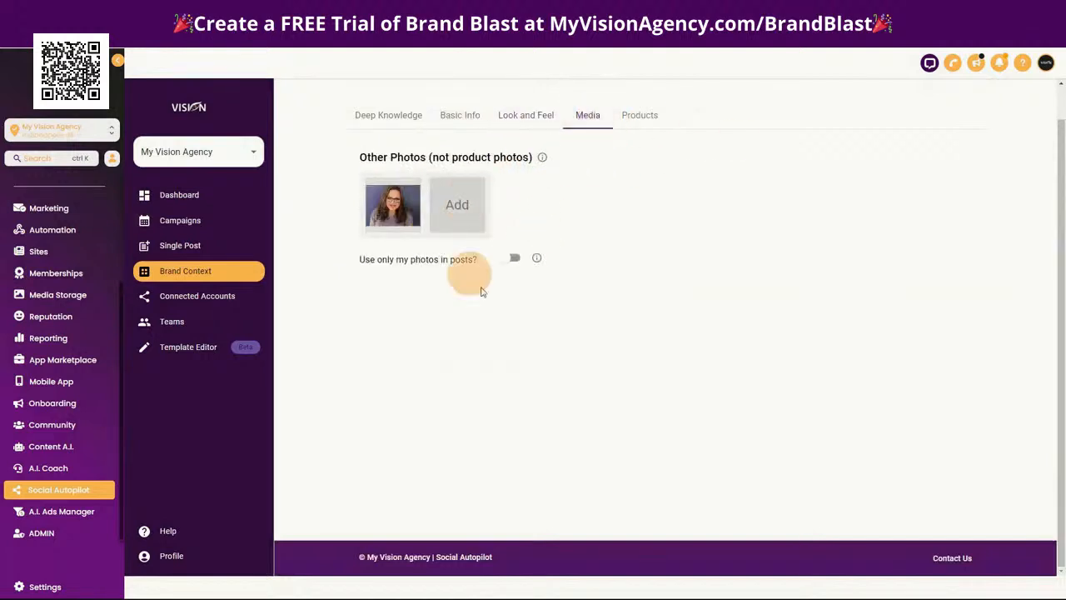
View the brand's product list and the Add Product form, cancelling without adding a product
click(648, 120)
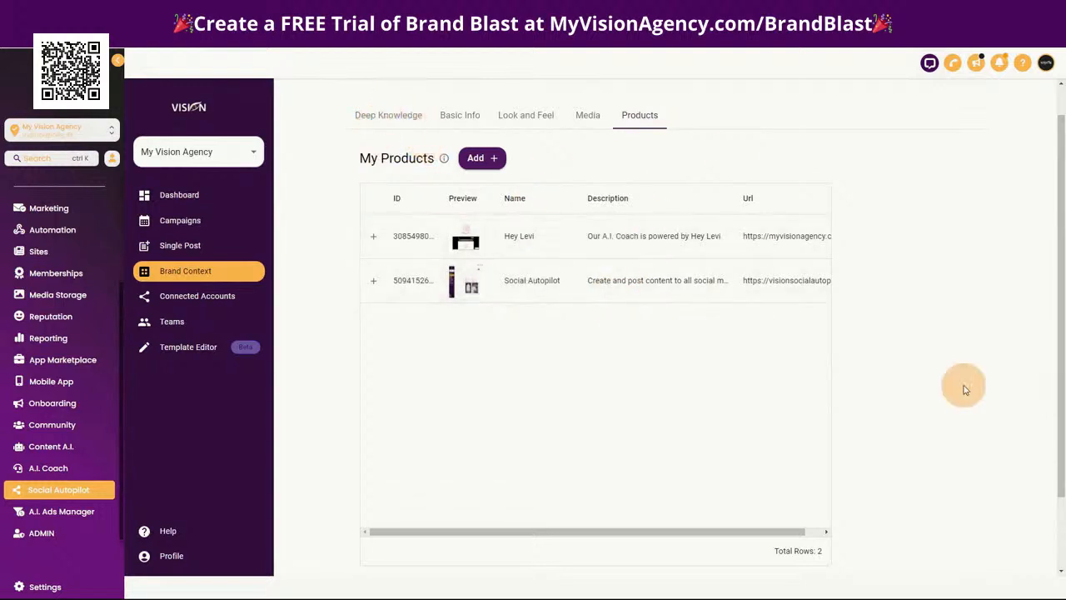
click(482, 157)
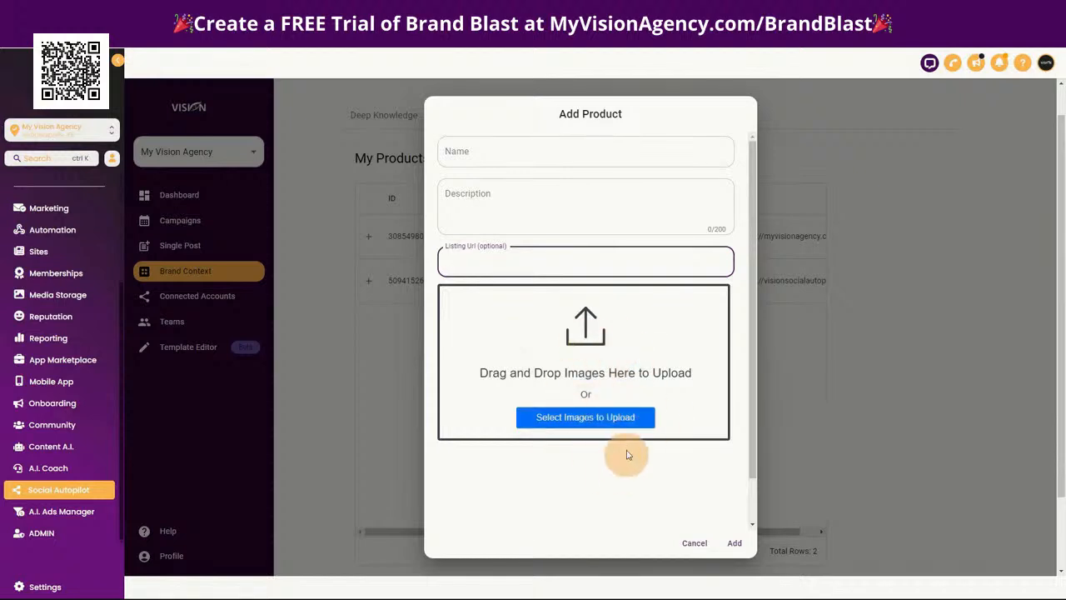
click(694, 543)
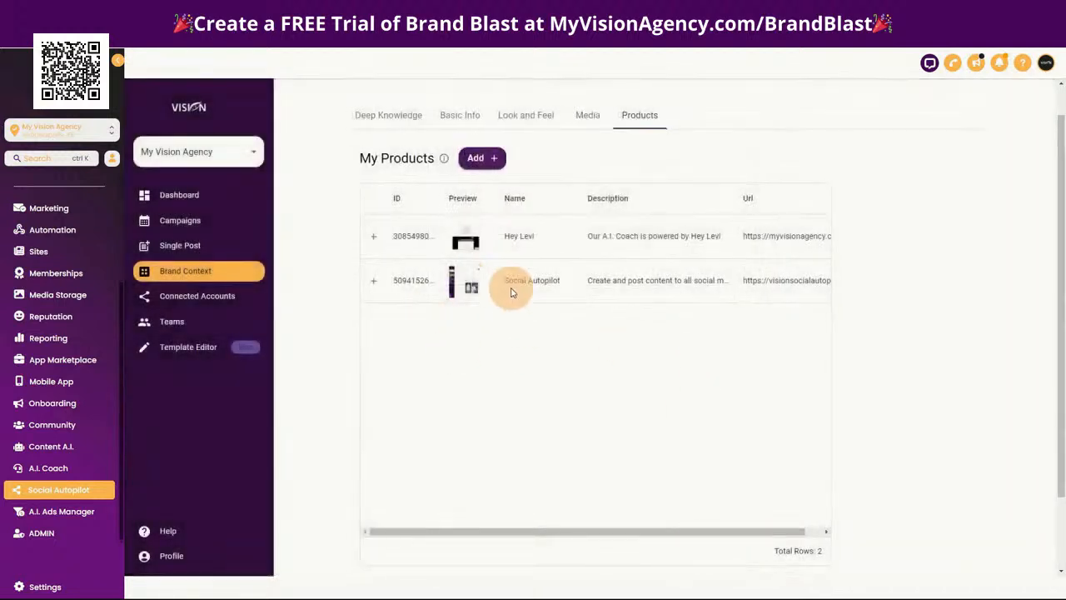
View the connected social platforms with their account management, and look at the My Teams page
click(212, 300)
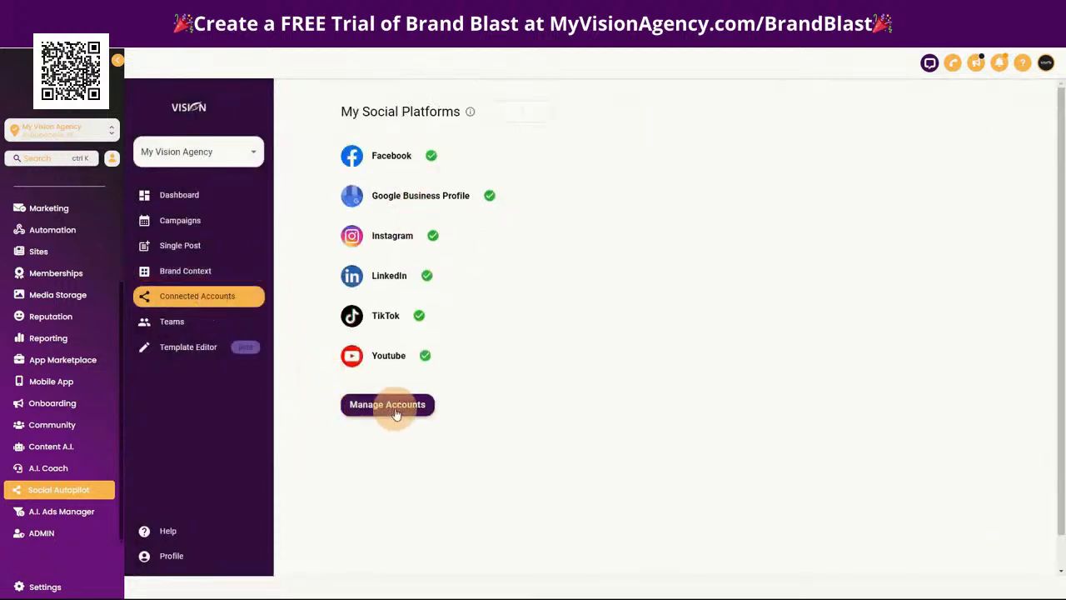
click(388, 405)
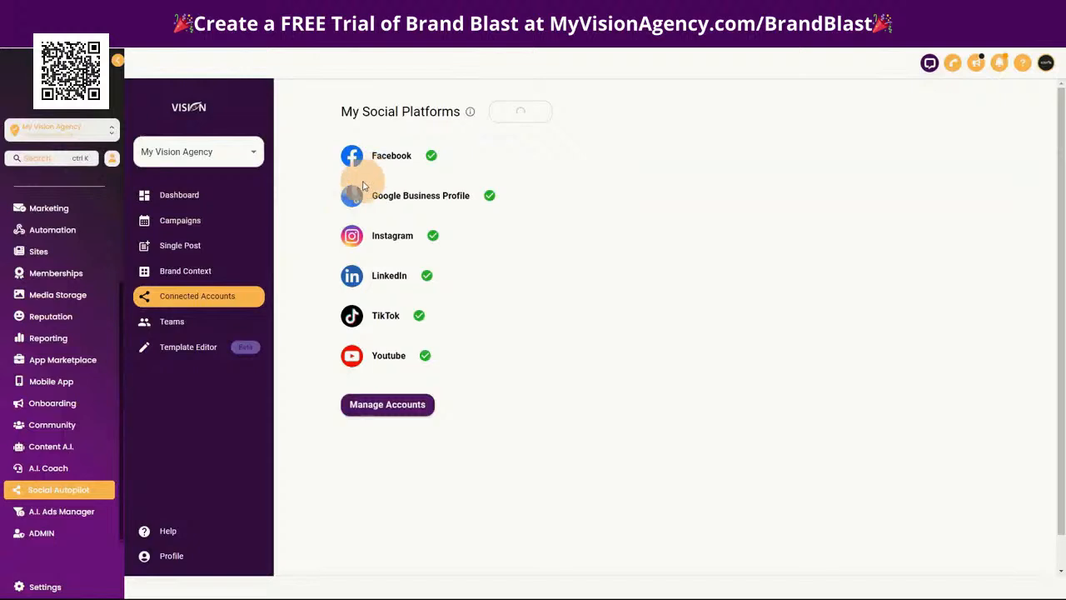
click(175, 321)
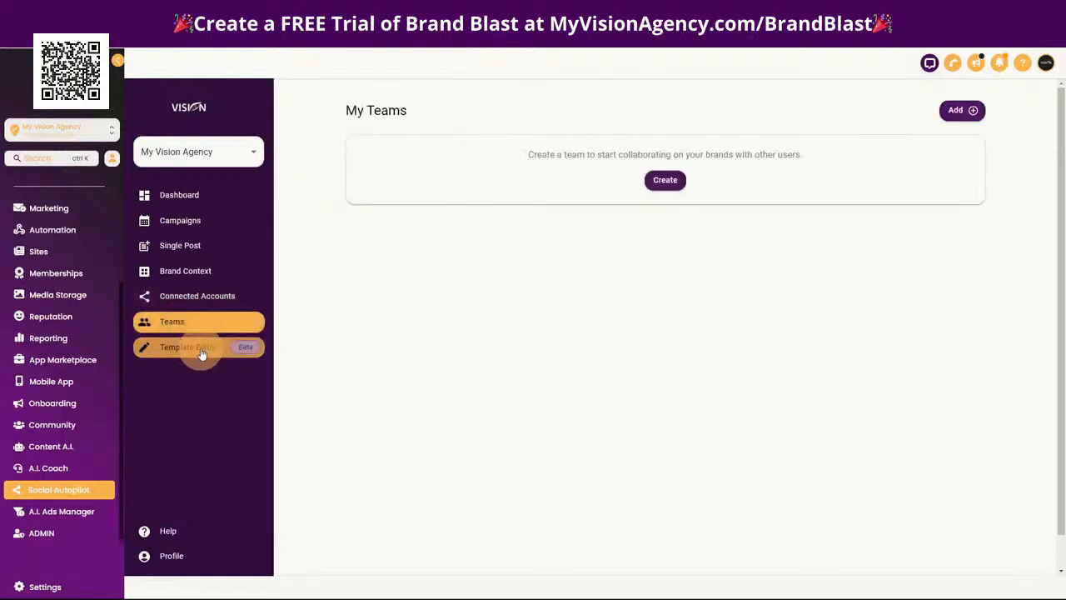
Look through the templates available in the Template Editor
click(200, 354)
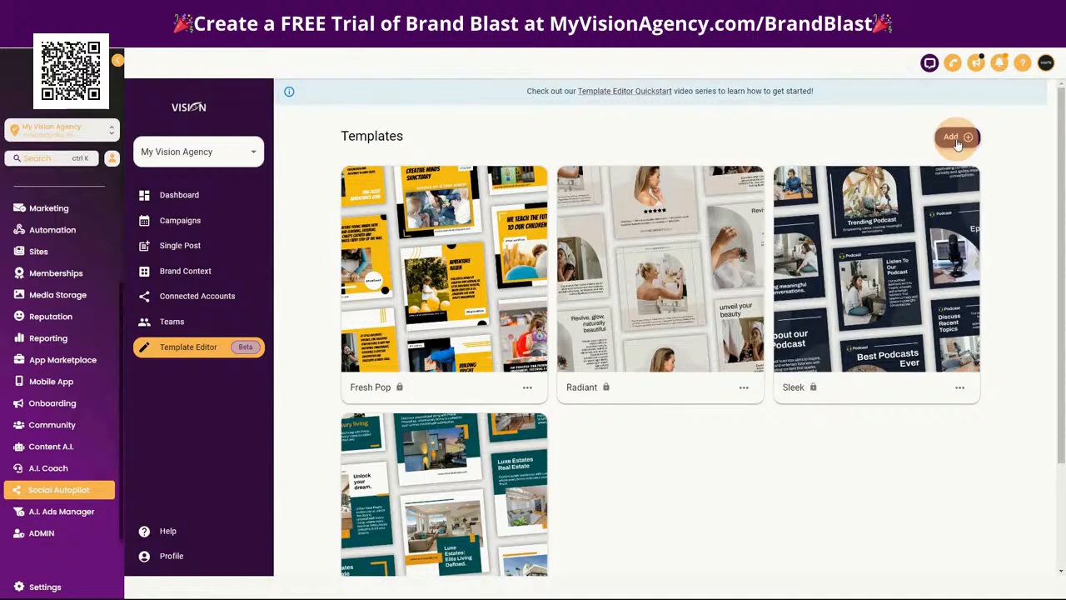
scroll(678, 476, down, 2)
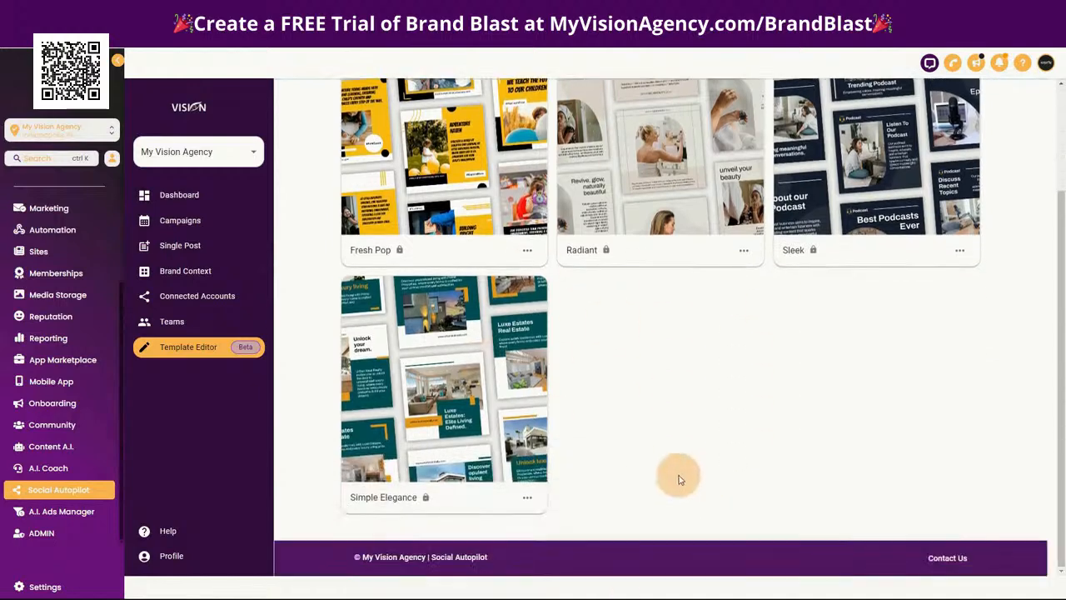
scroll(647, 445, up, 2)
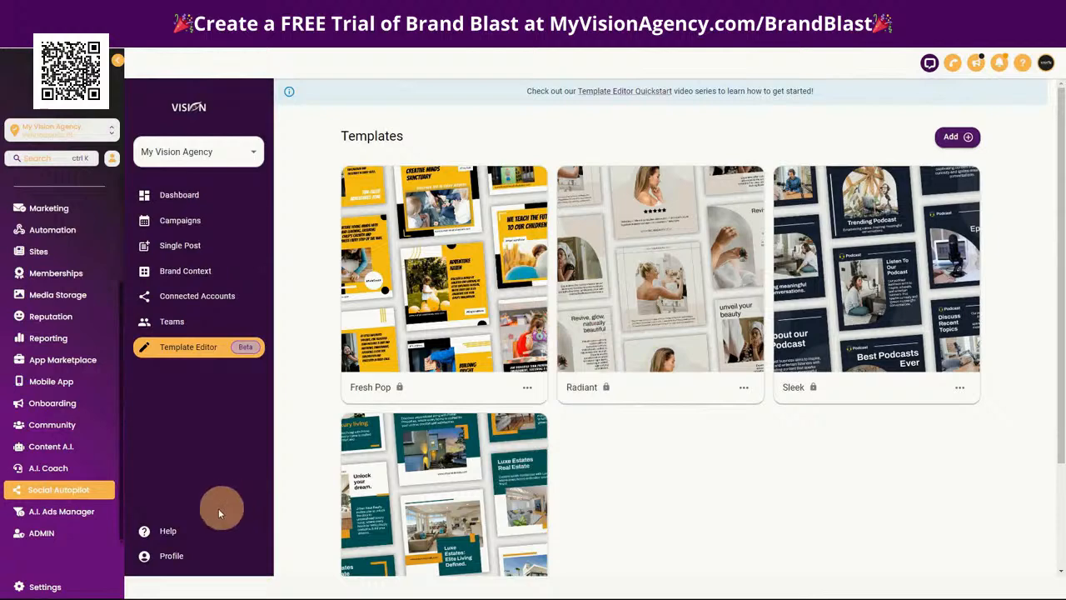
Open the help center and look over its article categories
click(169, 530)
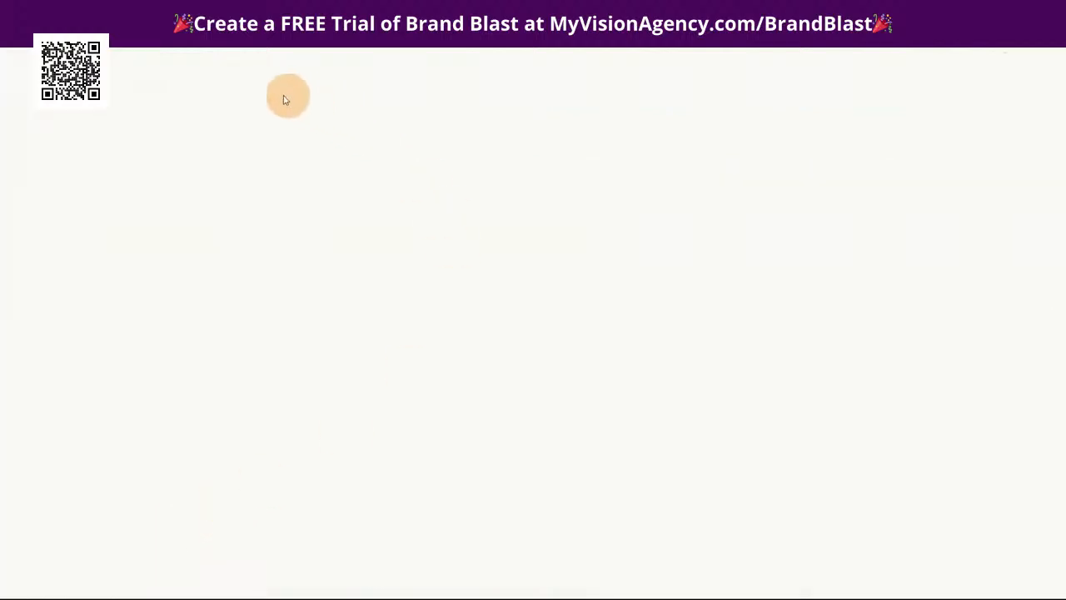
scroll(866, 392, down, 3)
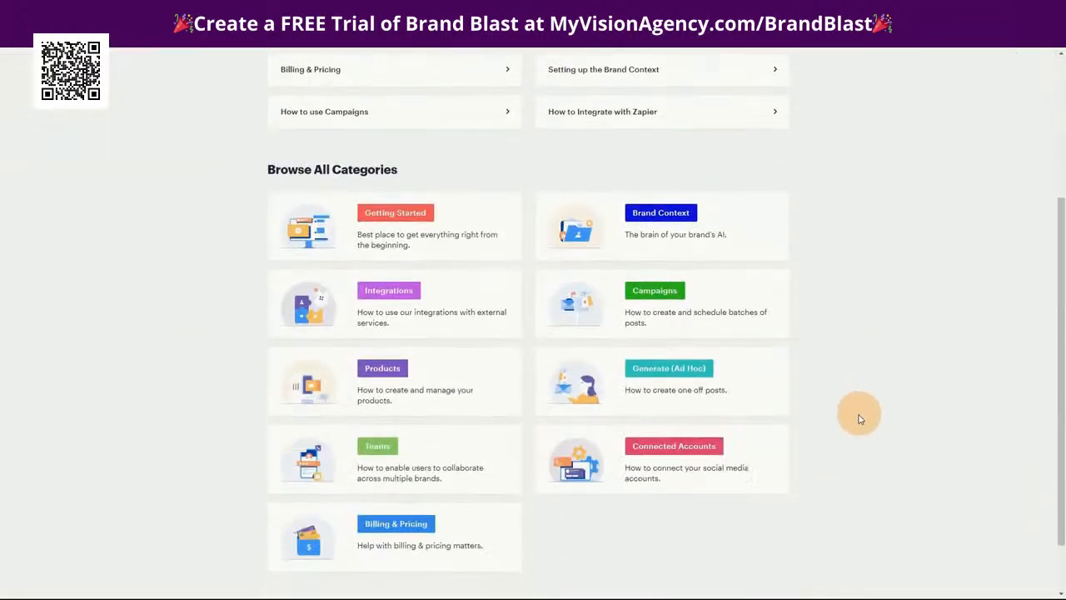
scroll(850, 457, up, 3)
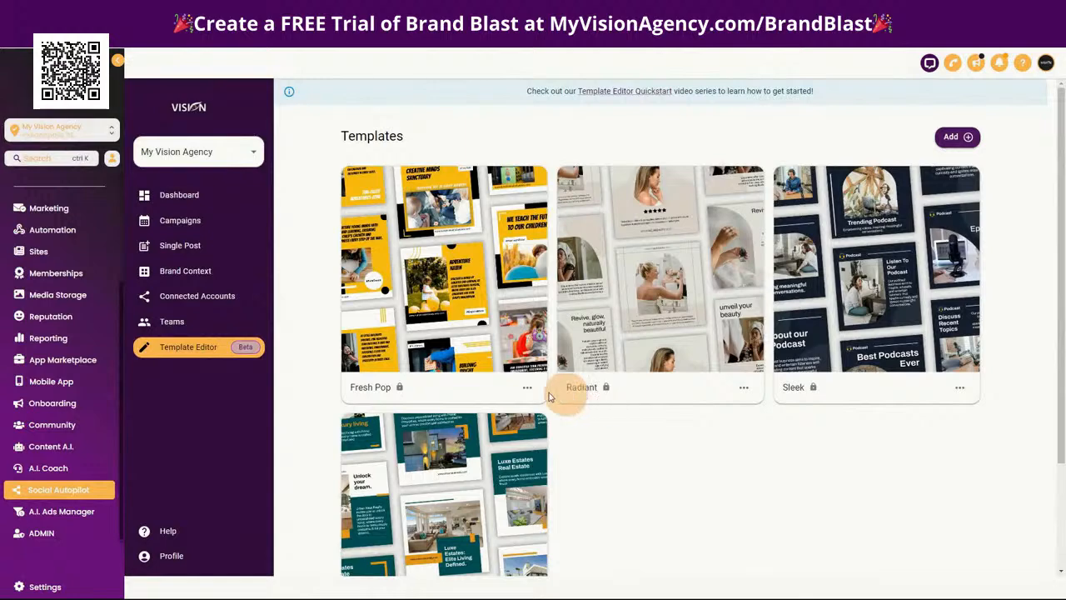
Start a new campaign named Test with the Images Only (Default) generate mode and continue to the target platforms
click(189, 221)
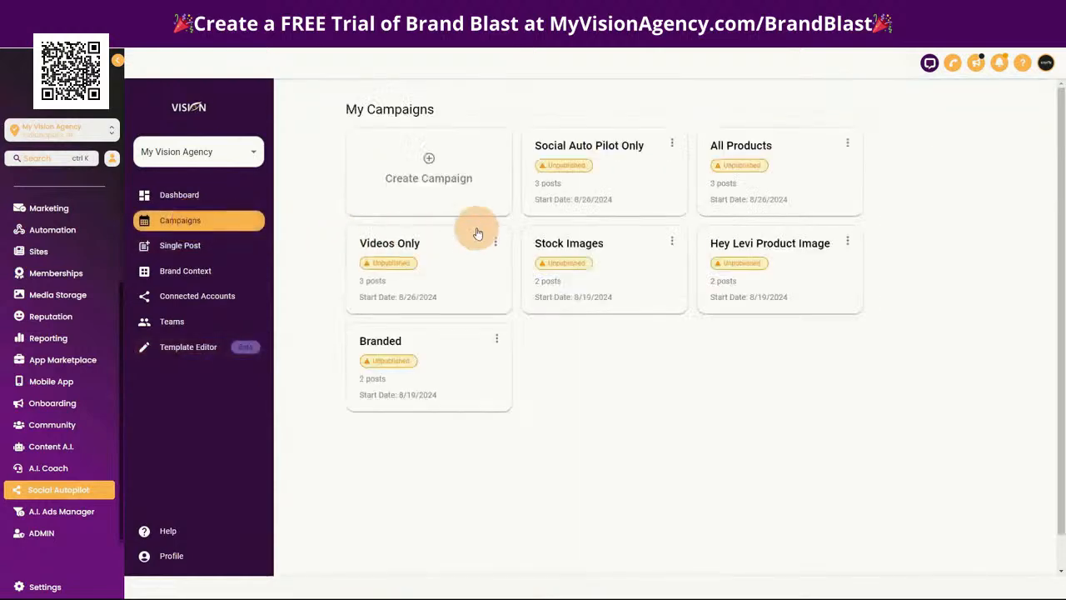
click(426, 157)
click(513, 316)
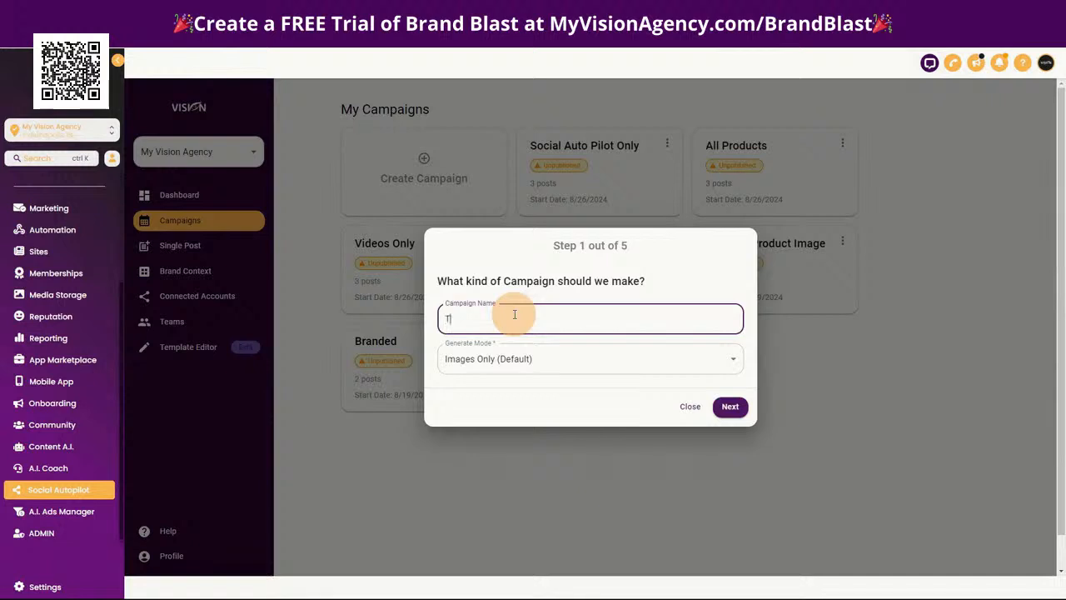
click(518, 359)
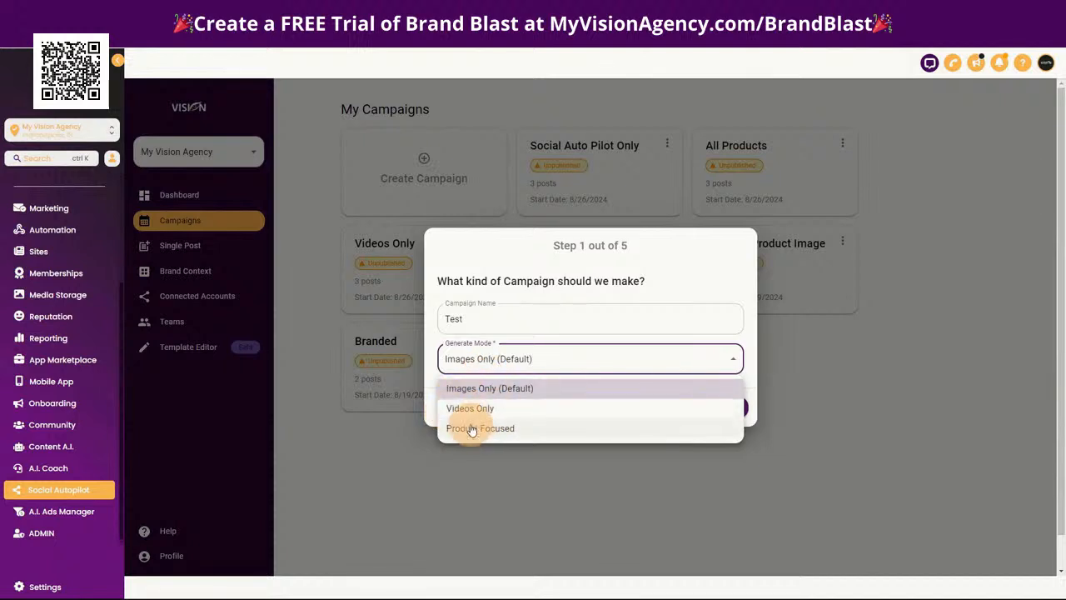
click(469, 387)
click(729, 407)
Select Instagram, Facebook, Twitter, LinkedIn, Google business profile and Pinterest as the campaign's target platforms
click(483, 335)
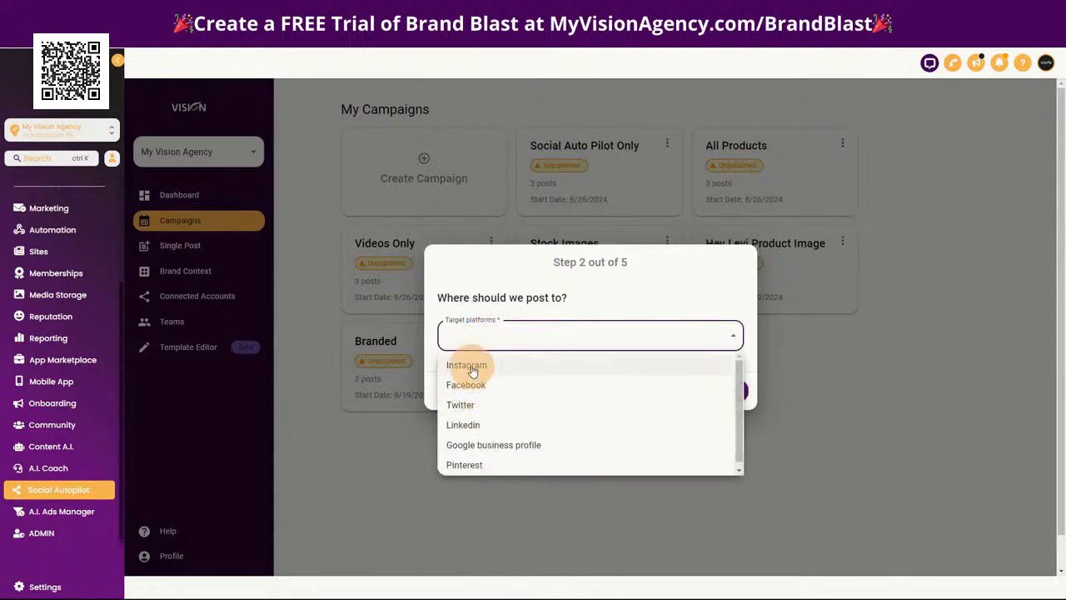
click(471, 366)
click(482, 389)
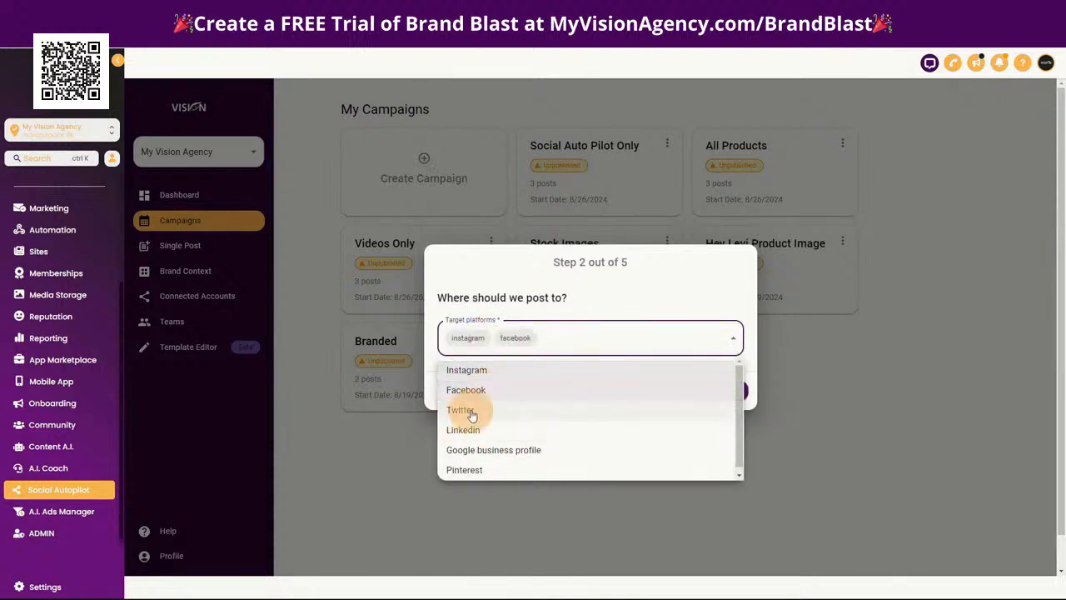
click(472, 409)
click(537, 432)
click(523, 451)
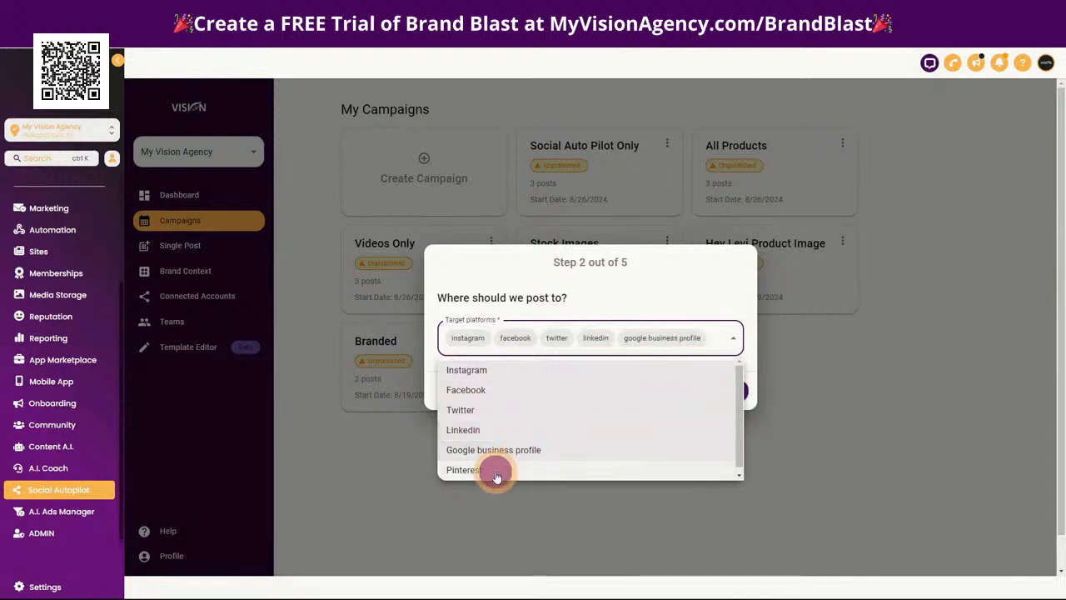
click(494, 469)
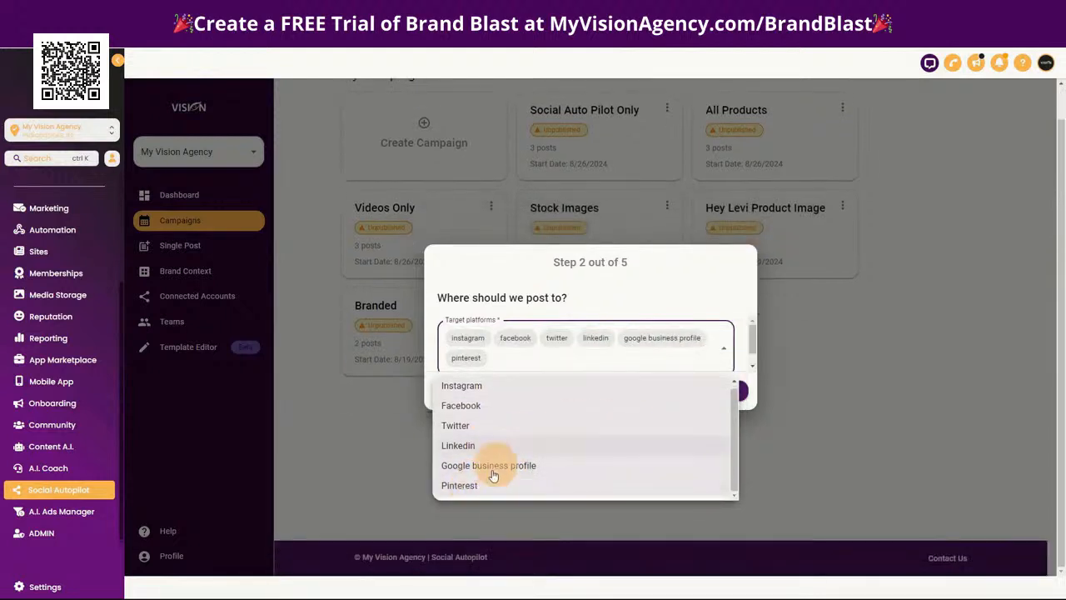
Remove Pinterest from the target platforms and continue to the campaign's schedule
click(471, 357)
click(507, 358)
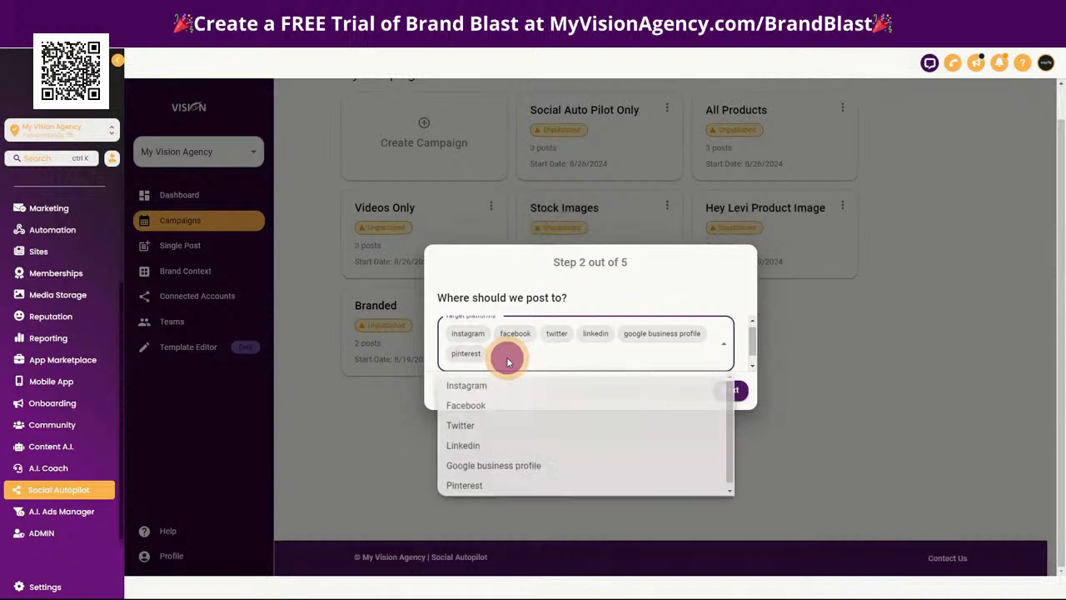
click(472, 354)
click(459, 356)
click(488, 488)
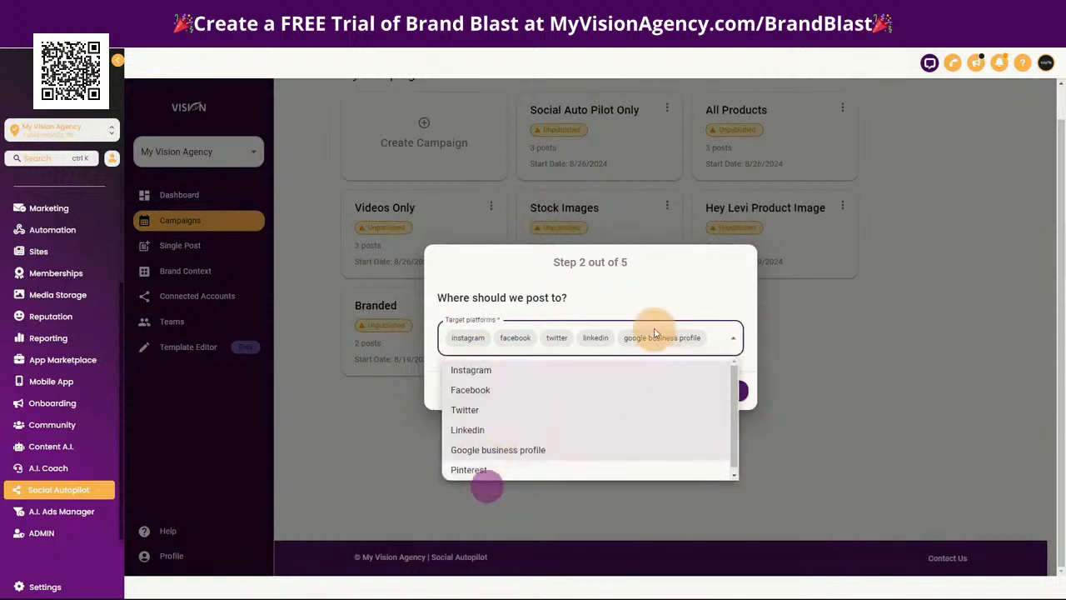
click(647, 298)
click(729, 389)
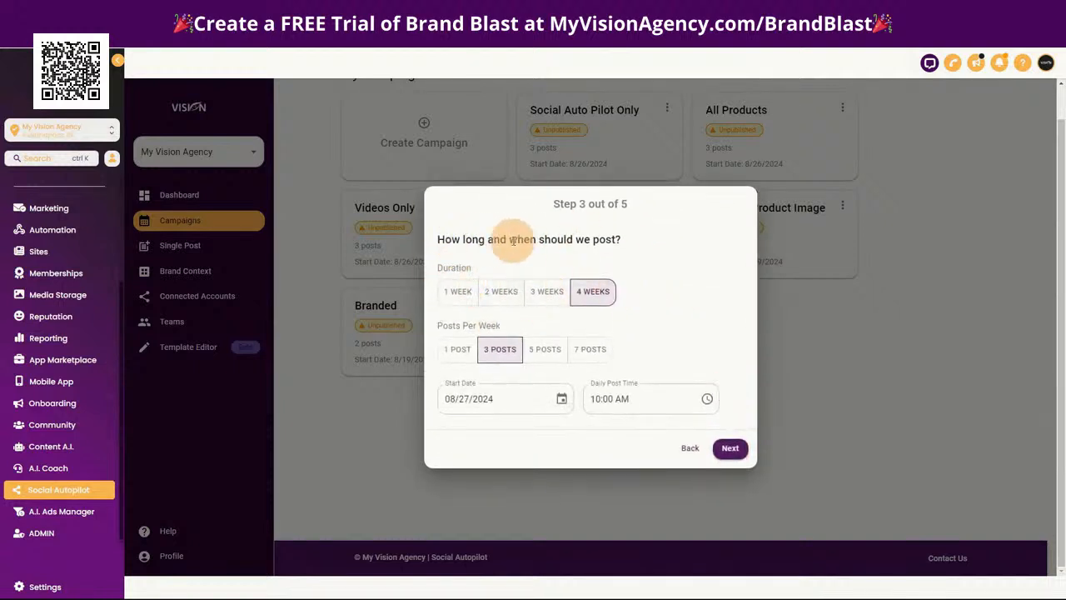
Set the campaign duration to 1 week with 3 posts per week and continue to the image templates
click(468, 298)
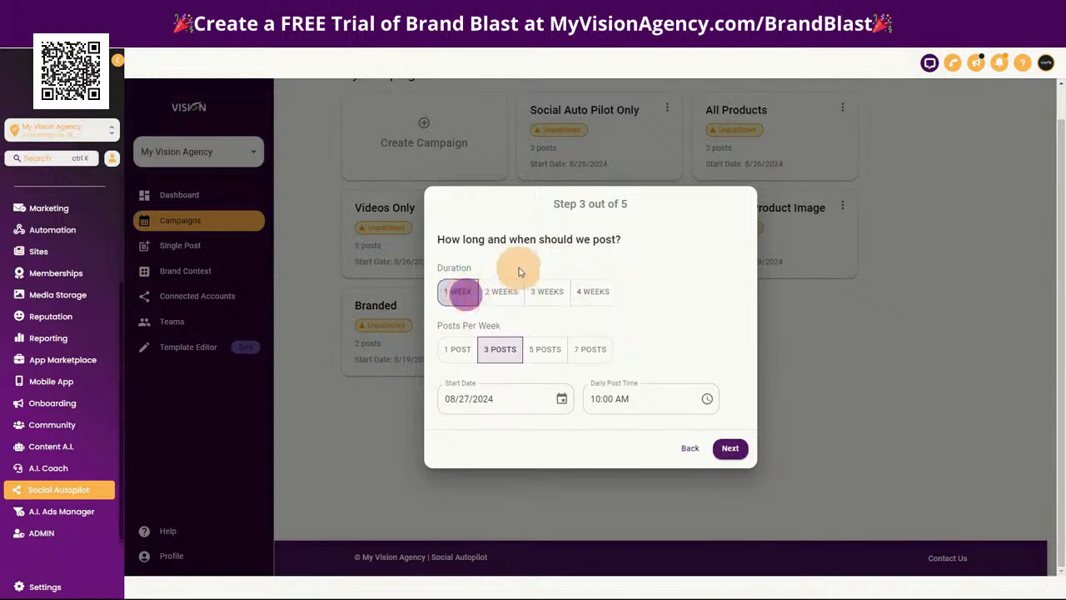
click(459, 350)
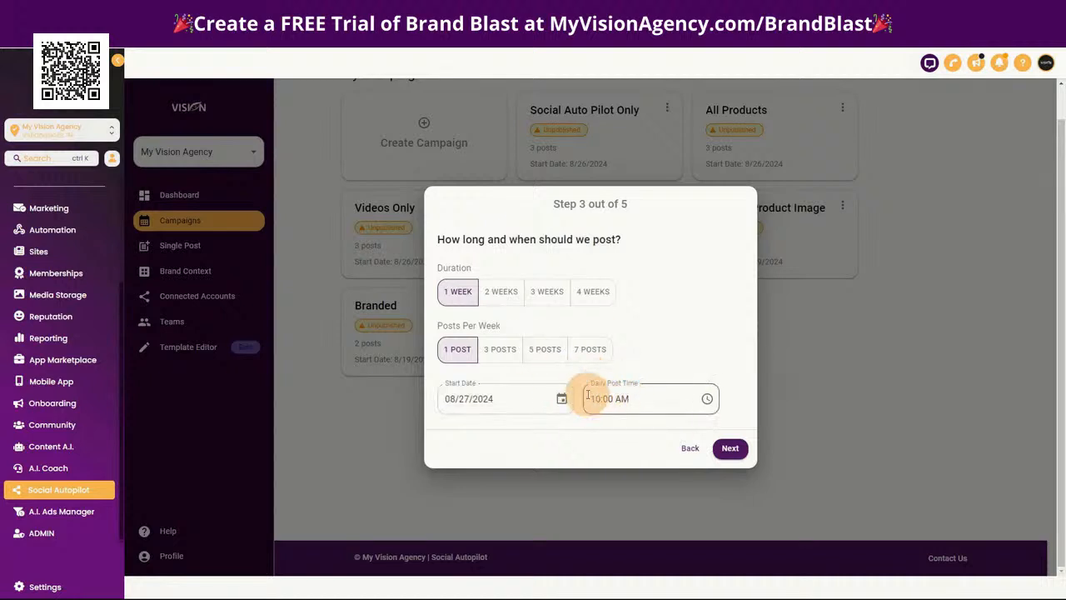
click(500, 349)
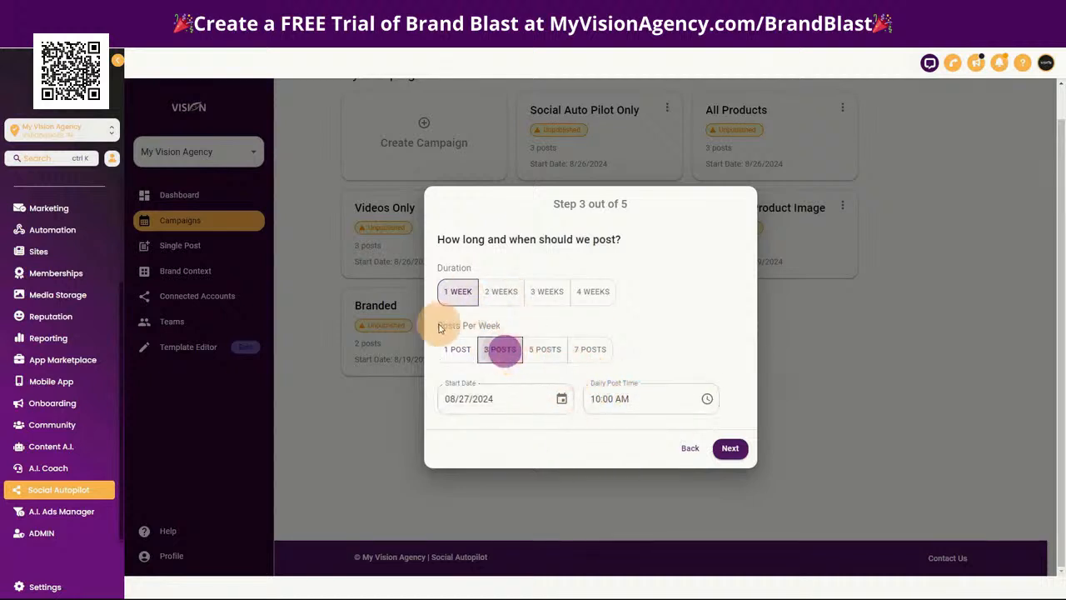
click(731, 449)
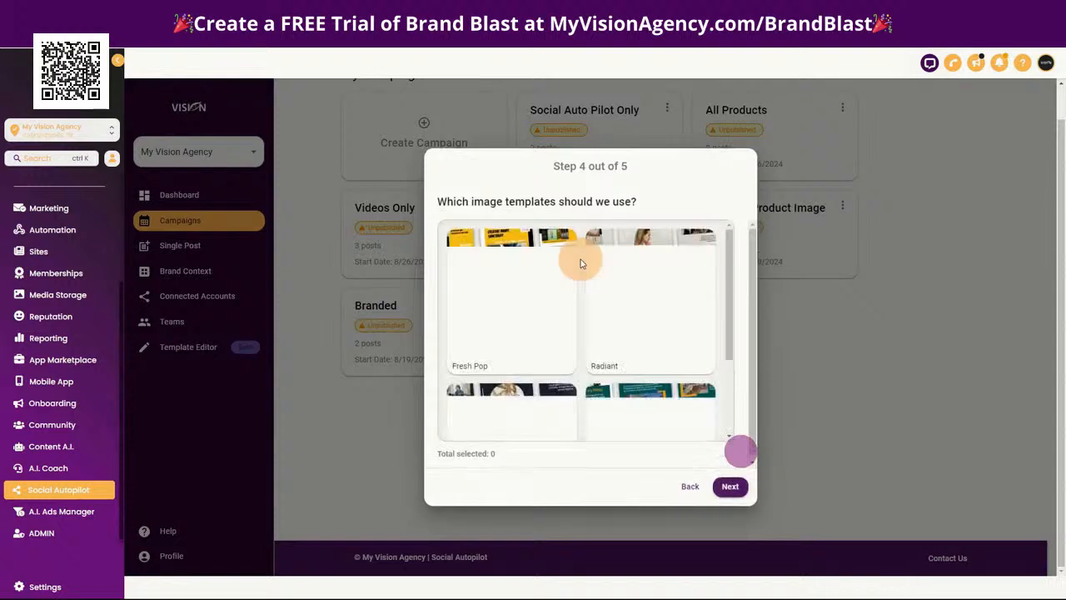
Browse the image templates, choose Fresh Pop for the campaign and continue to the image type settings
scroll(638, 354, down, 3)
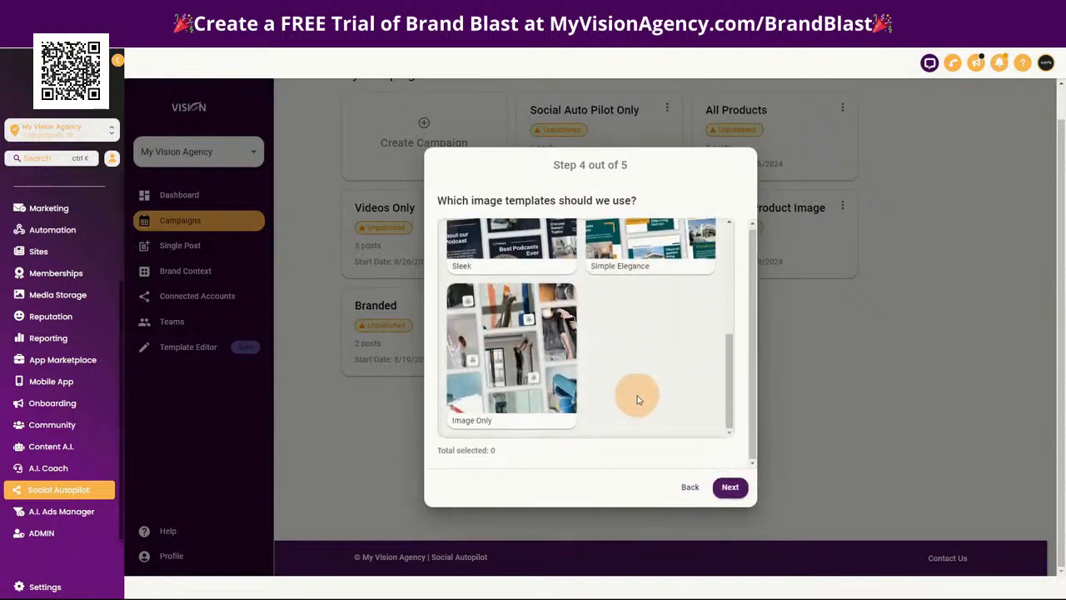
scroll(640, 405, up, 1)
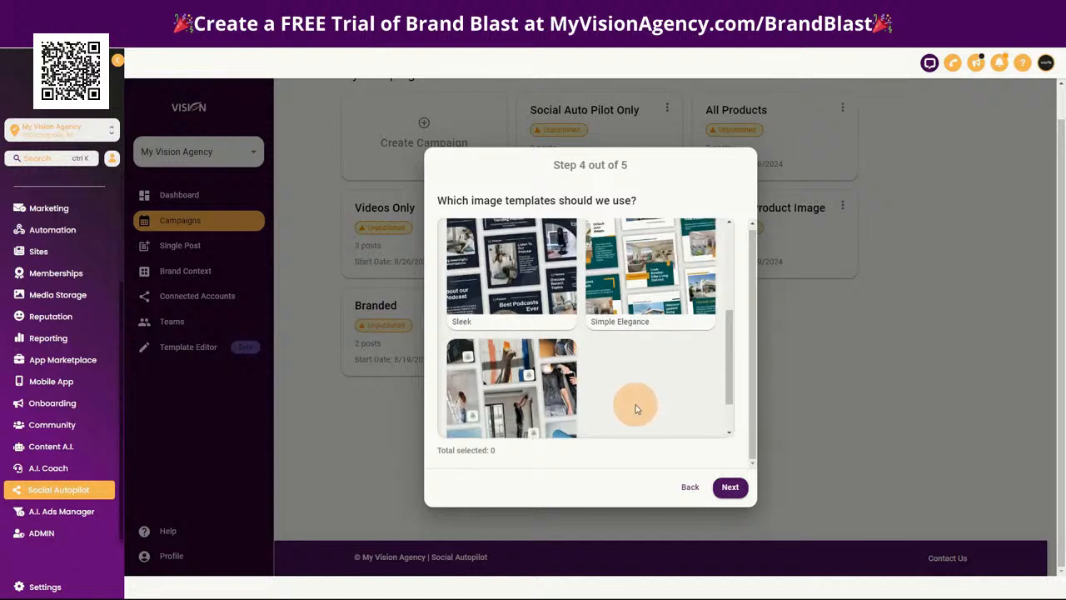
scroll(635, 407, up, 5)
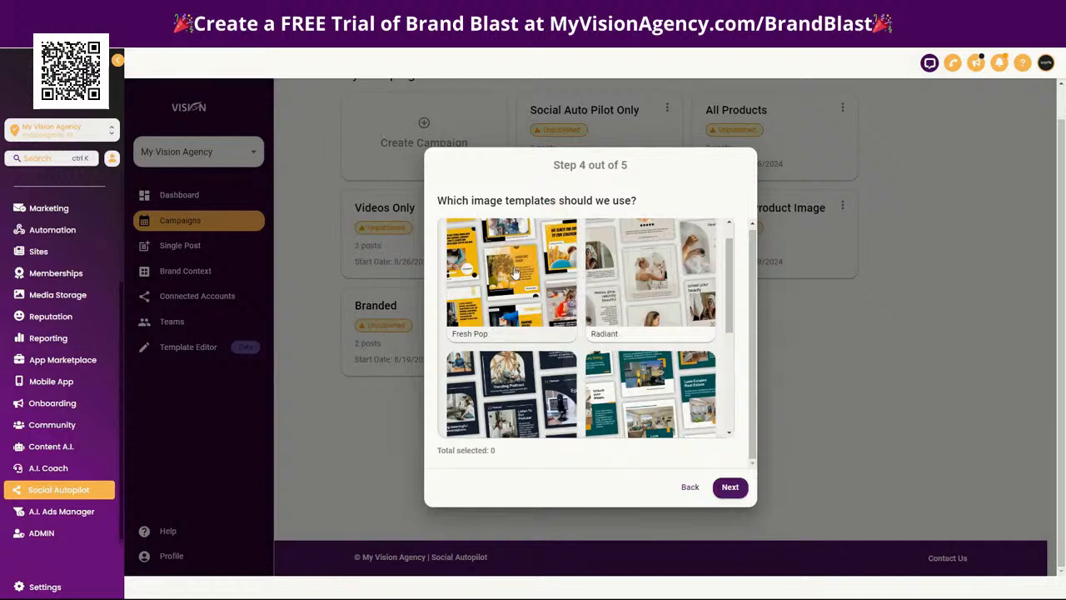
click(514, 273)
click(728, 486)
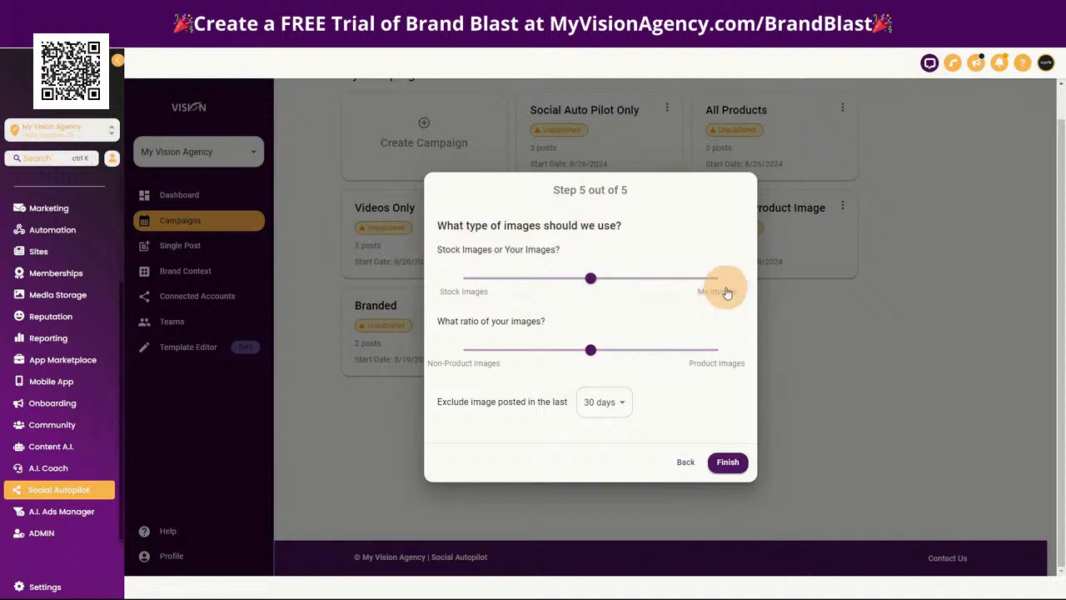
Shift the image source mix slightly towards stock images and finish creating the Test campaign
mouse_move(594, 285)
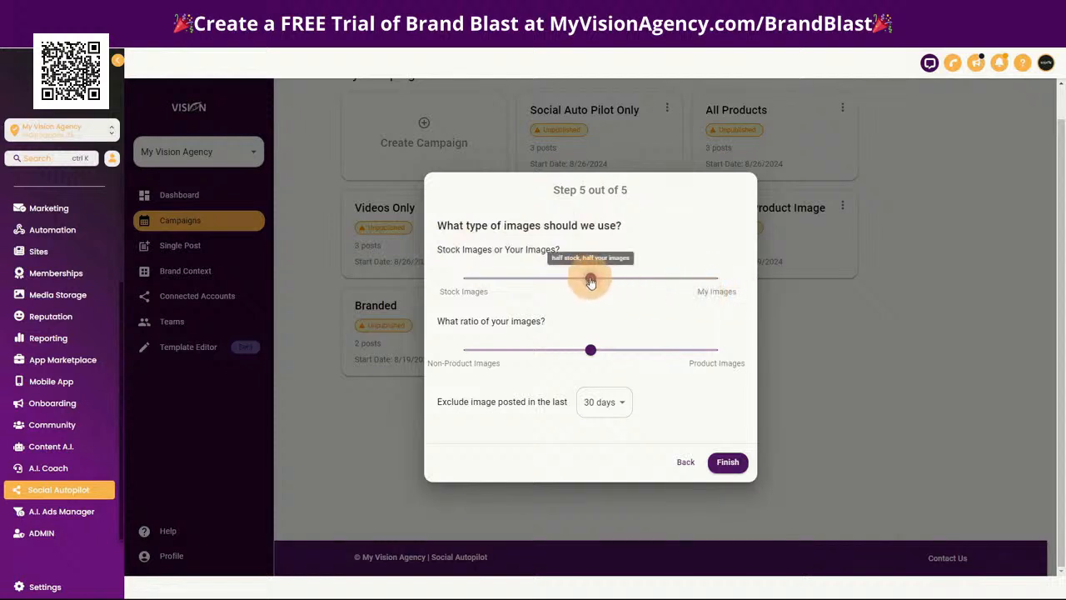
mouse_move(591, 283)
mouse_down()
mouse_move(719, 283)
mouse_move(585, 287)
mouse_up()
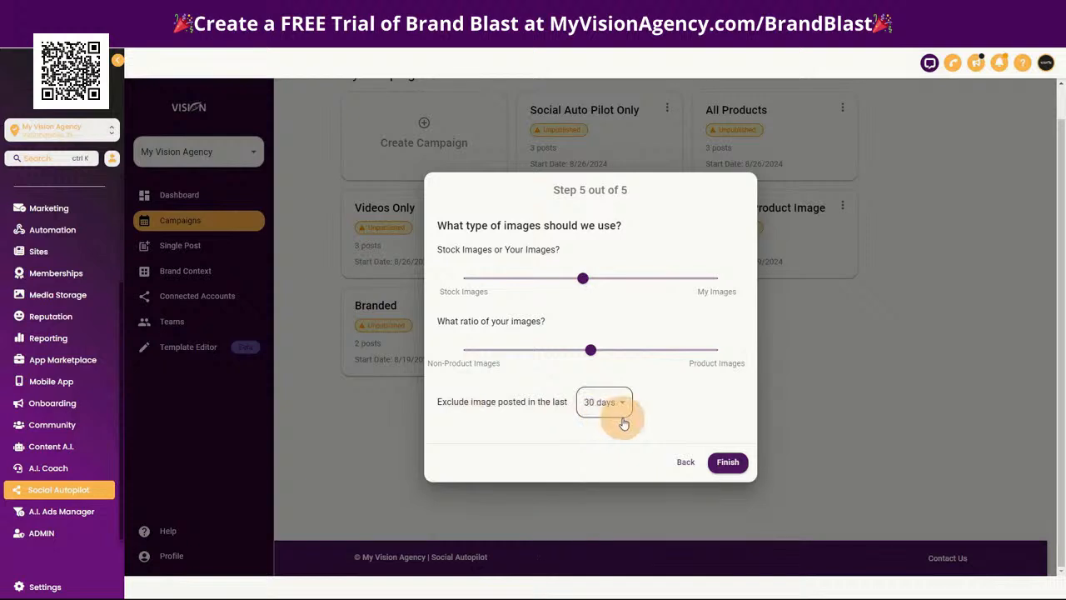
click(728, 465)
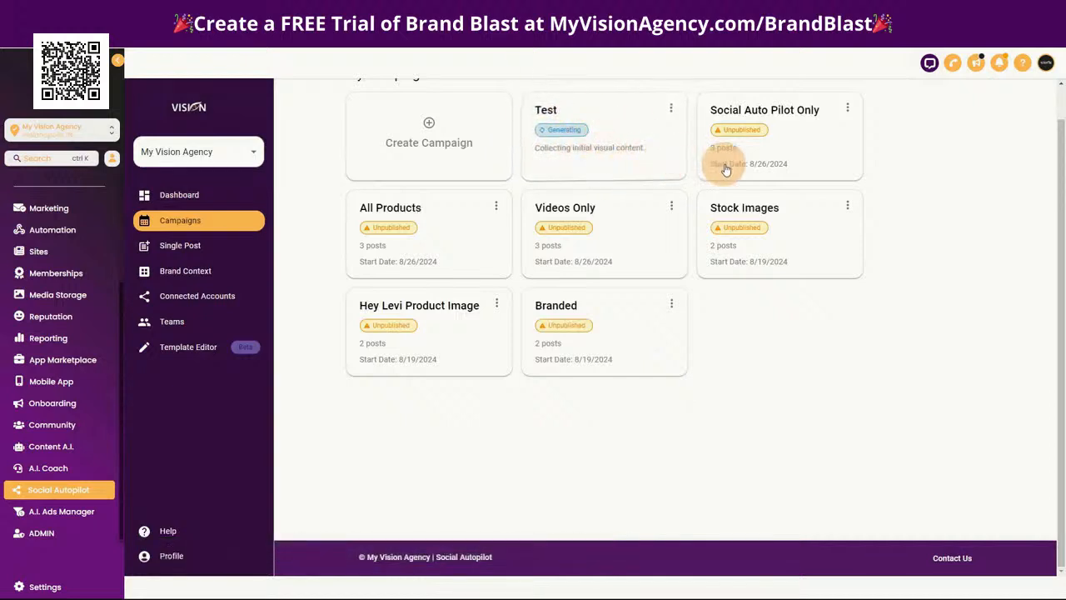
Review the All Products campaign's posts, previewing the first one as facebook and instagram, and return to My Campaigns
click(418, 243)
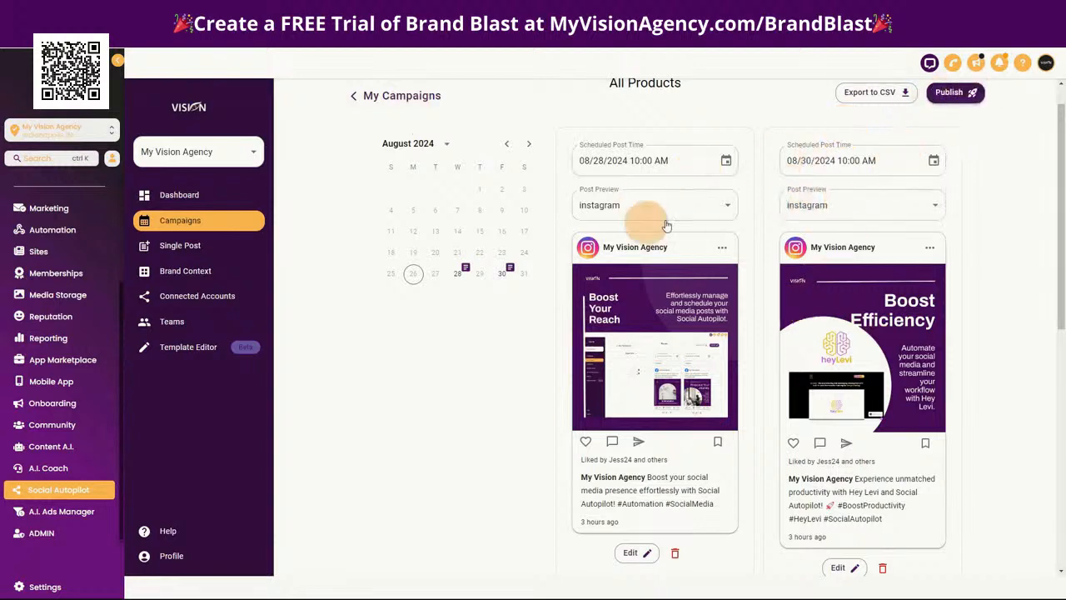
click(725, 205)
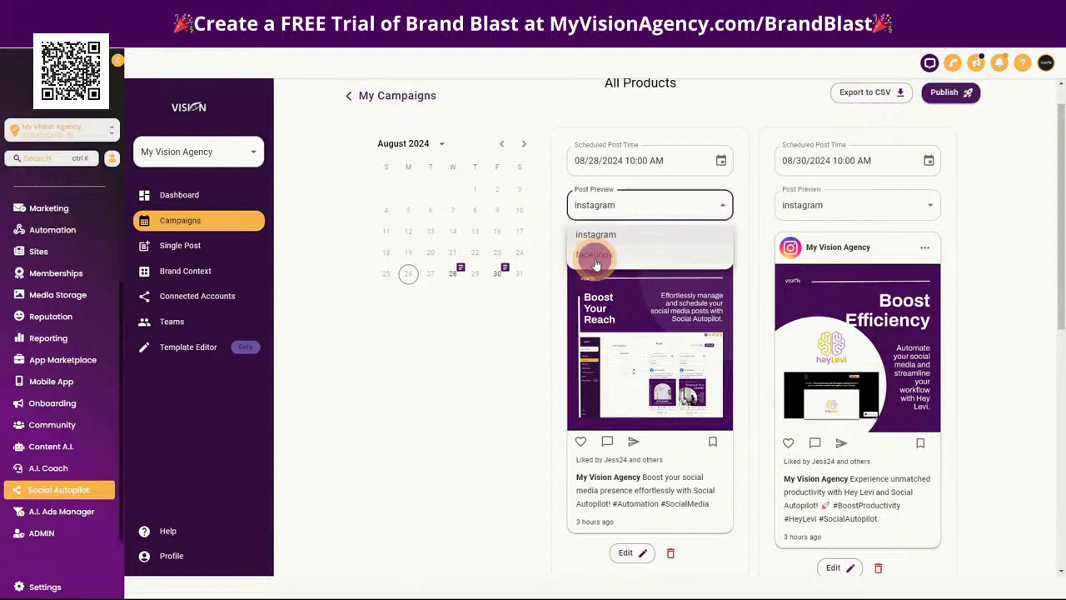
click(586, 255)
click(631, 205)
click(624, 230)
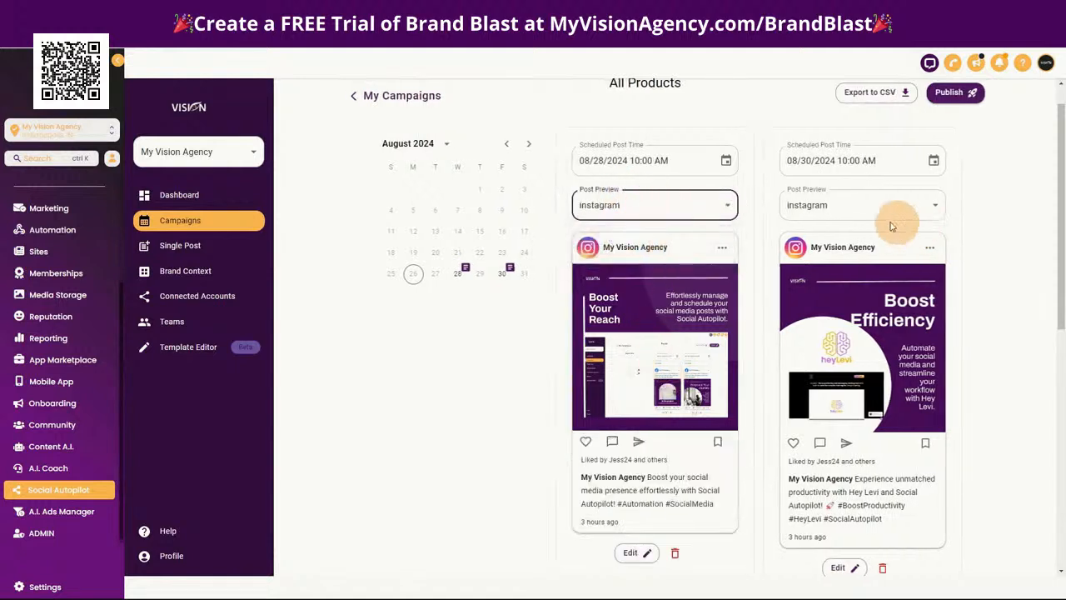
click(422, 99)
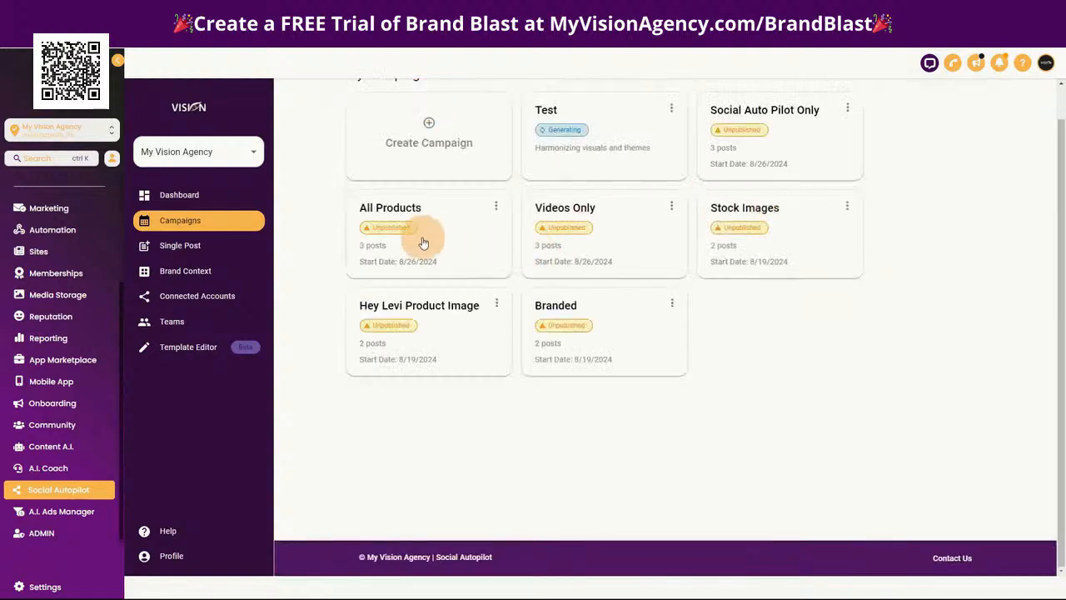
click(420, 241)
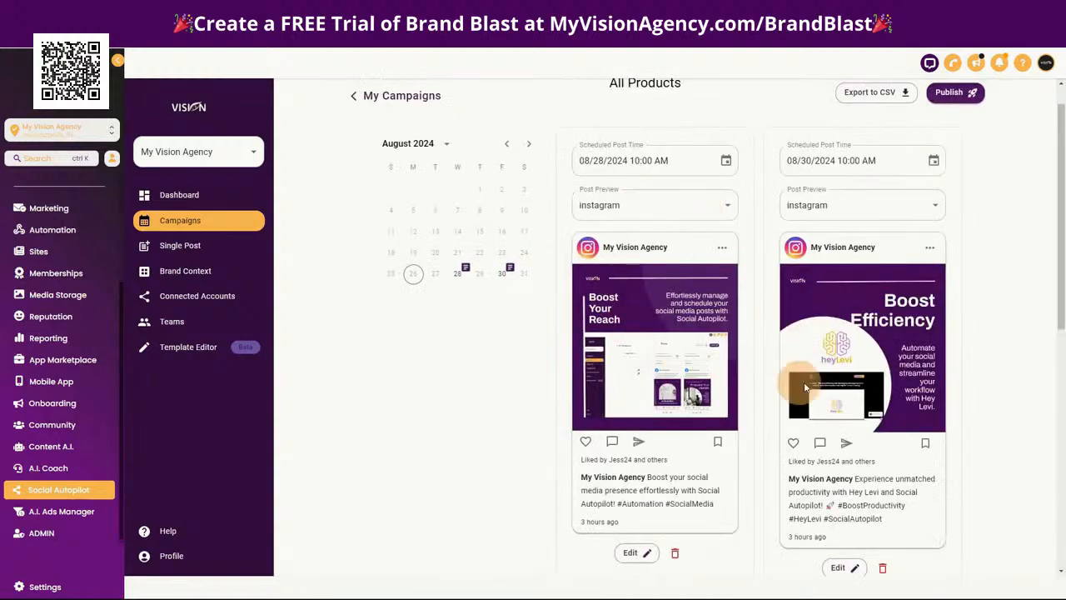
click(406, 96)
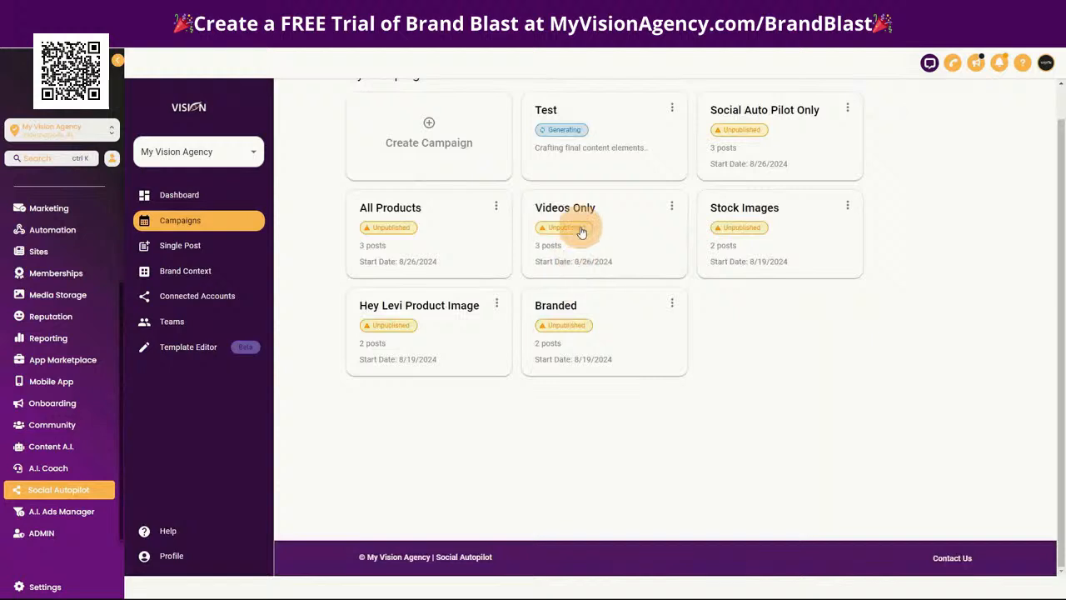
Open the Videos Only campaign, check the first post's preview platforms and play its video
click(590, 225)
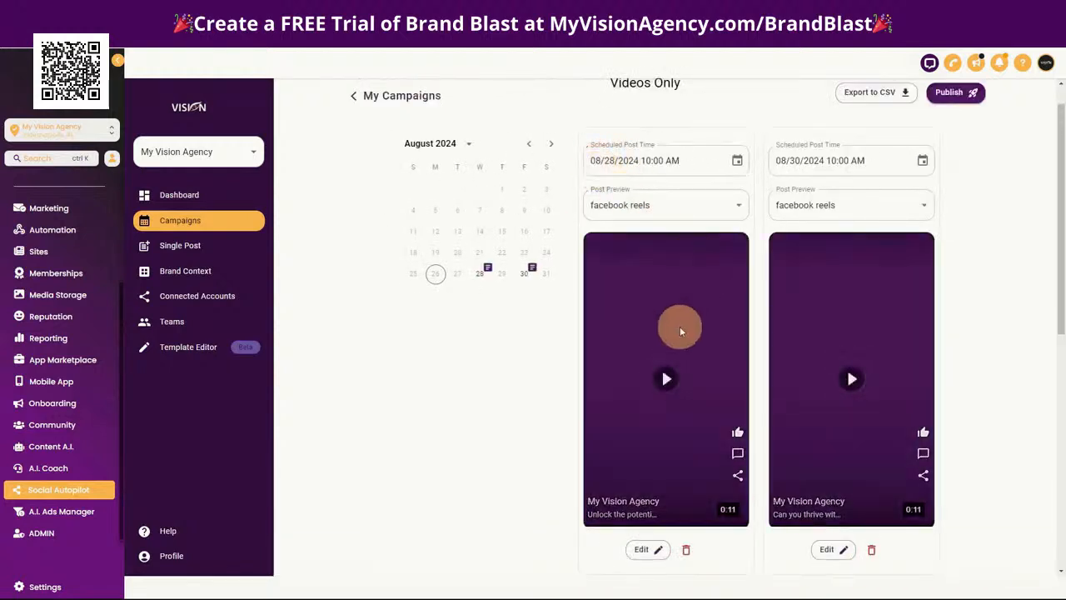
click(631, 205)
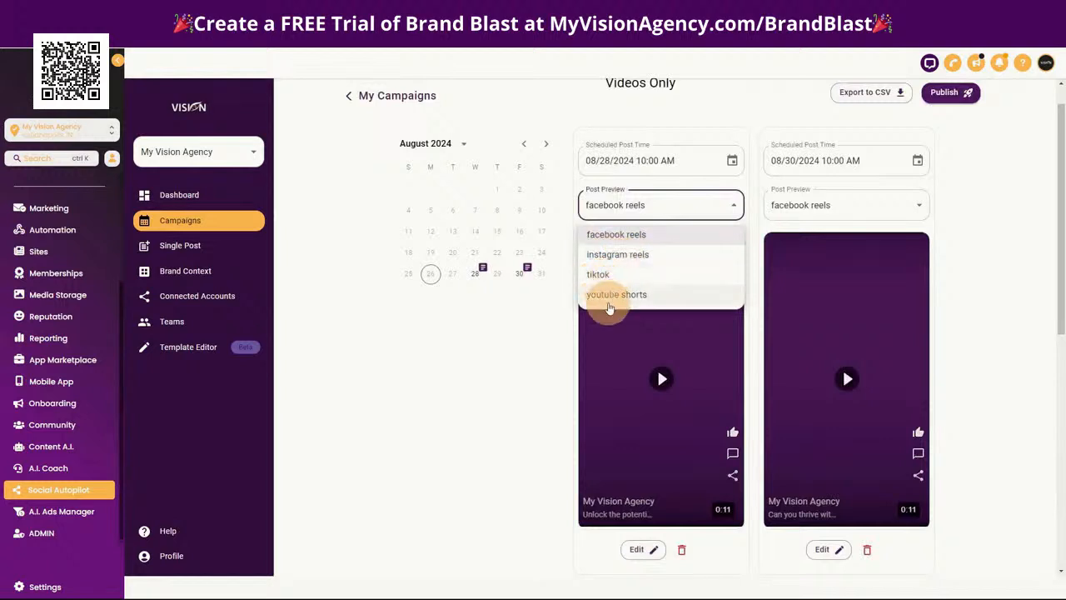
click(688, 105)
click(669, 374)
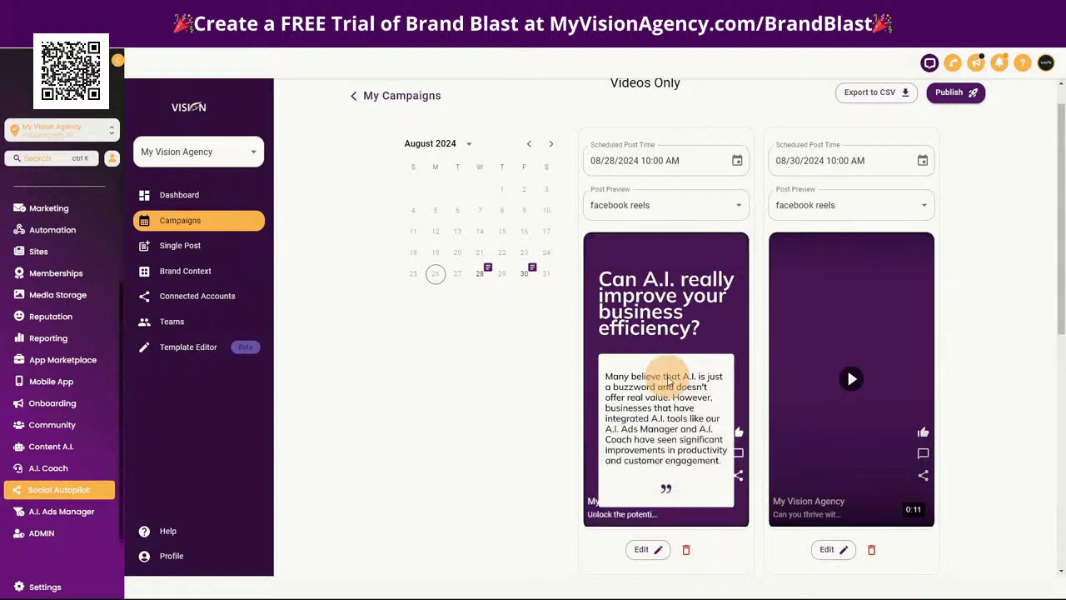
click(667, 380)
click(653, 369)
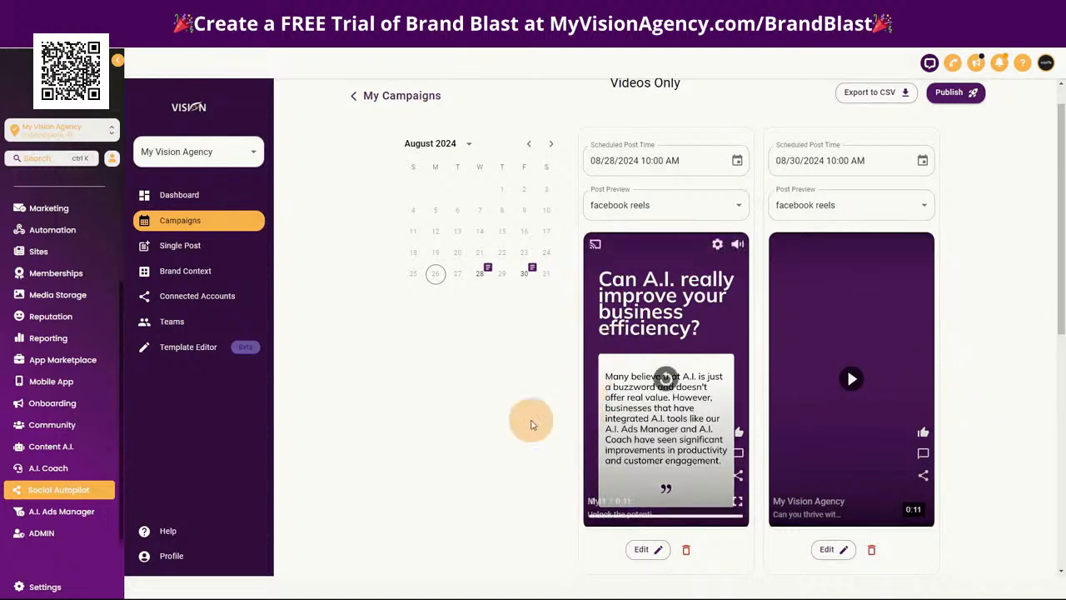
Preview the Videos Only post scheduled for 09/02/2024 as tiktok and play its video
scroll(495, 413, down, 5)
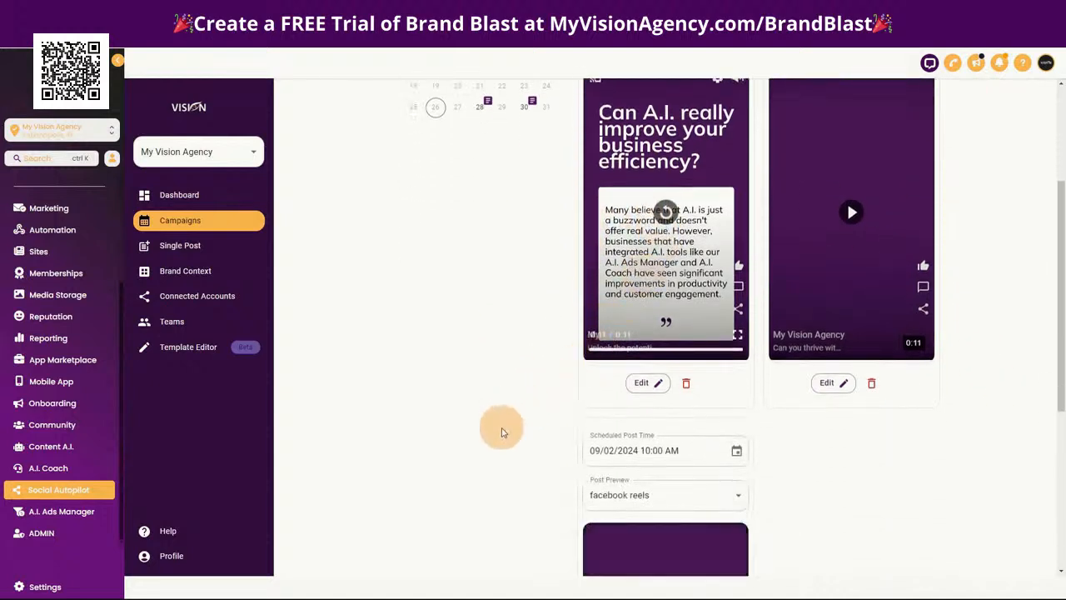
click(631, 215)
click(602, 282)
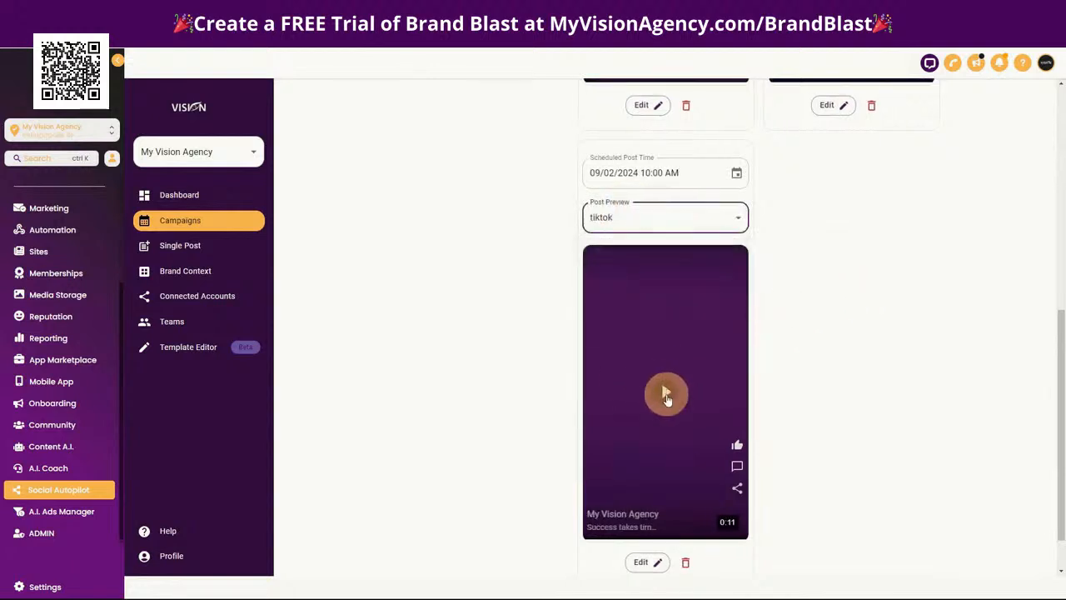
click(665, 391)
Go back to the first Videos Only post and look over its video preview and schedule
scroll(864, 442, up, 5)
scroll(395, 300, up, 2)
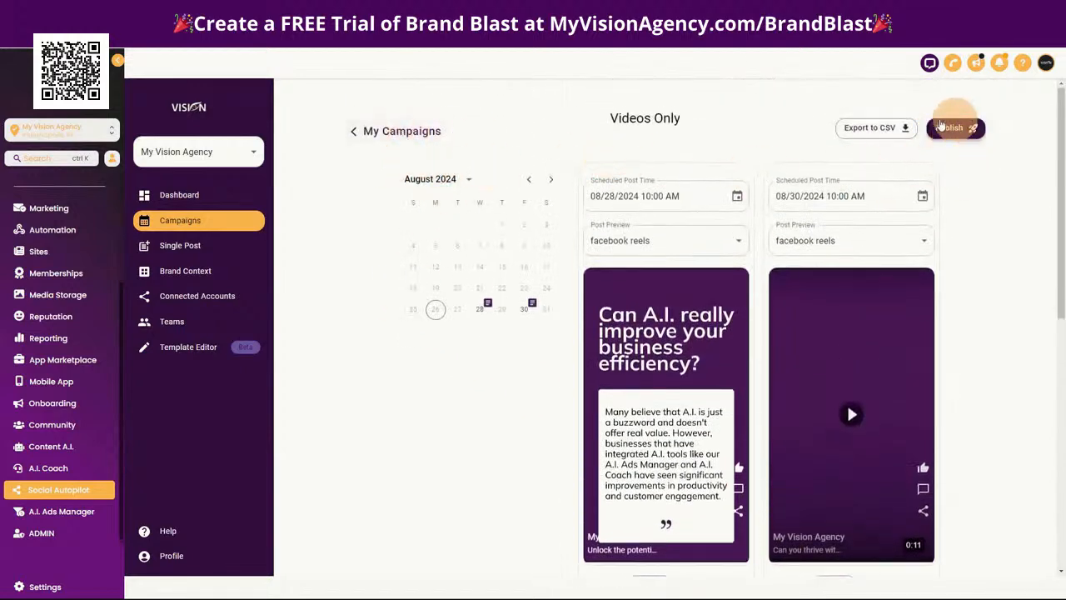
click(673, 307)
scroll(658, 346, down, 2)
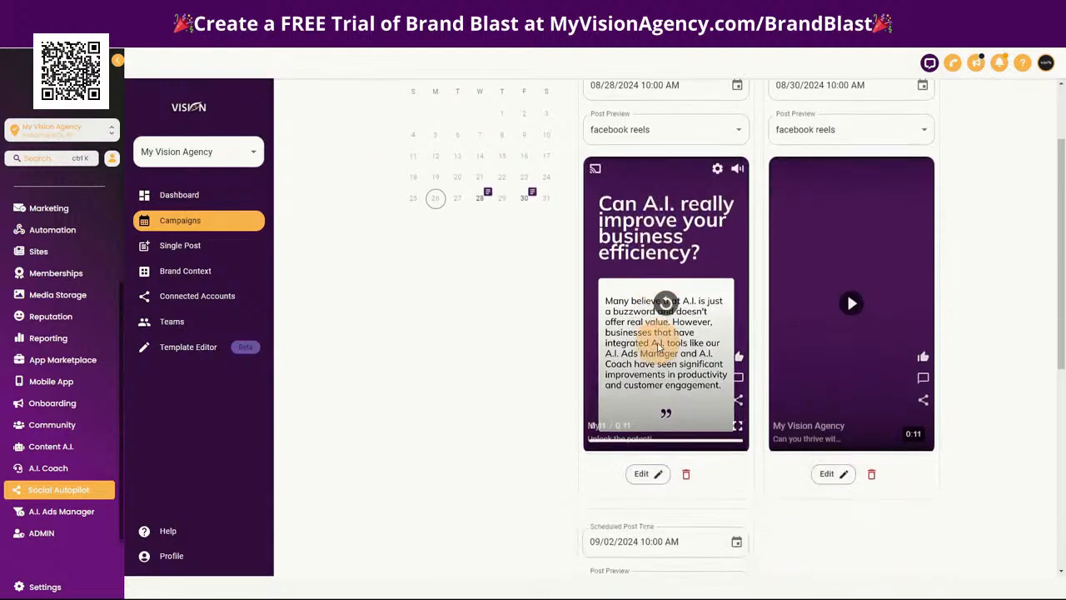
scroll(649, 340, up, 2)
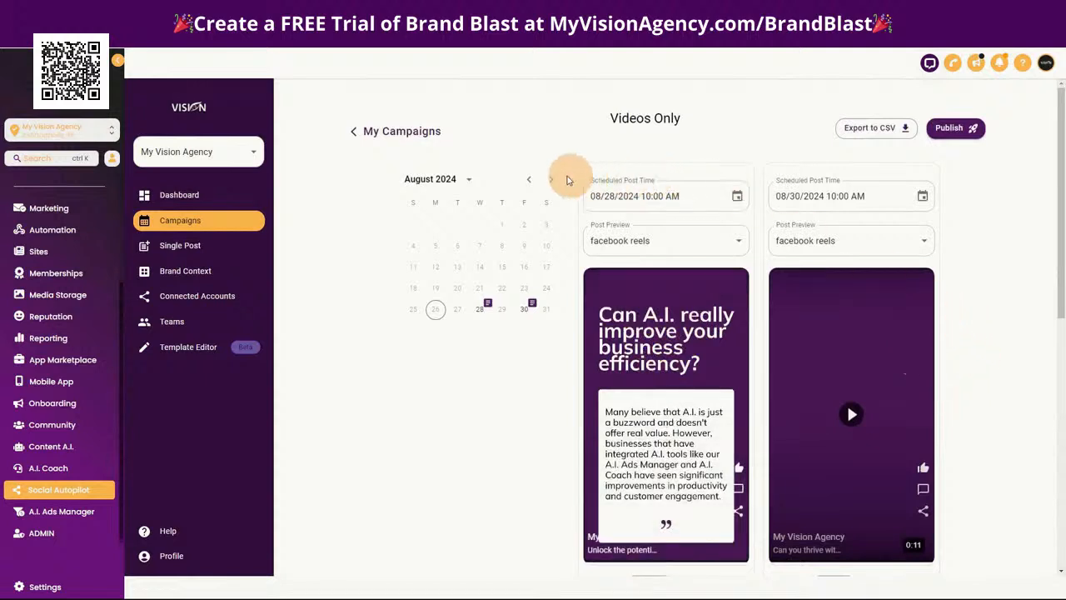
mouse_move(708, 295)
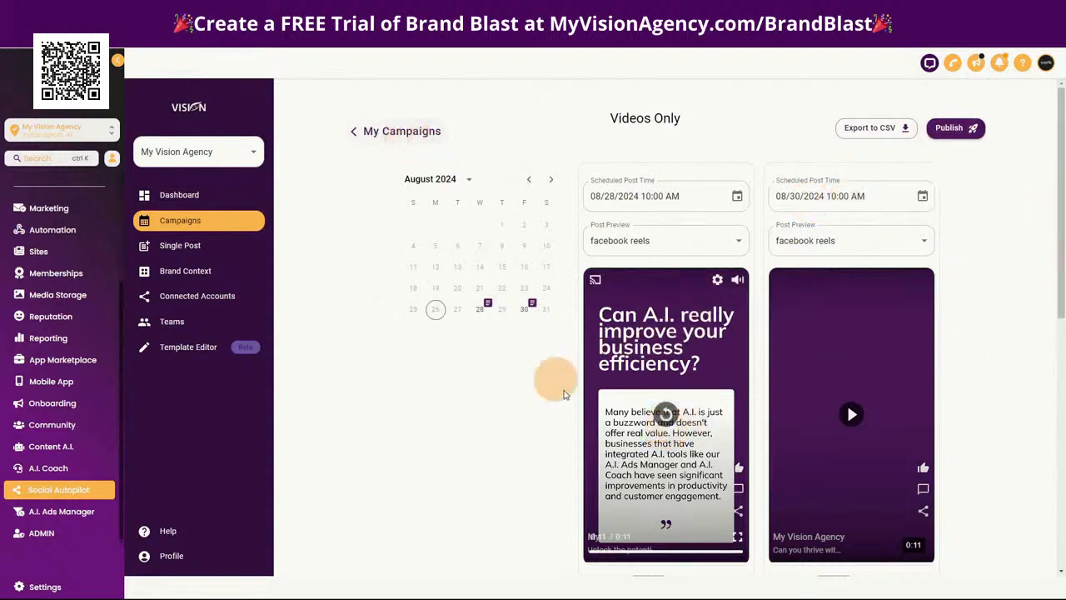
Look at the posts of the Stock Images and Branded campaigns, returning to My Campaigns after each
click(395, 131)
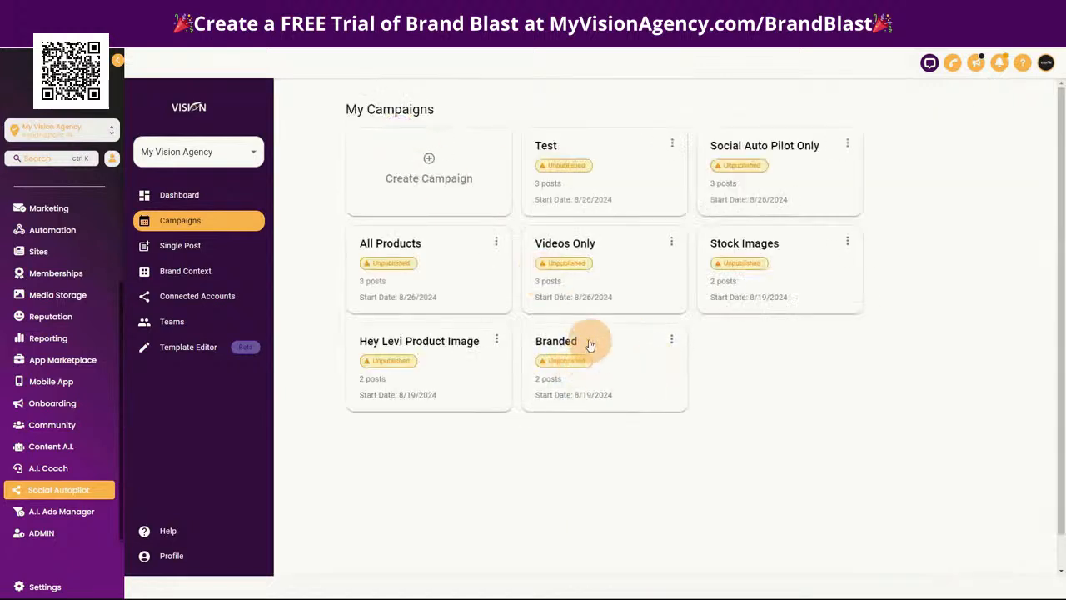
click(743, 284)
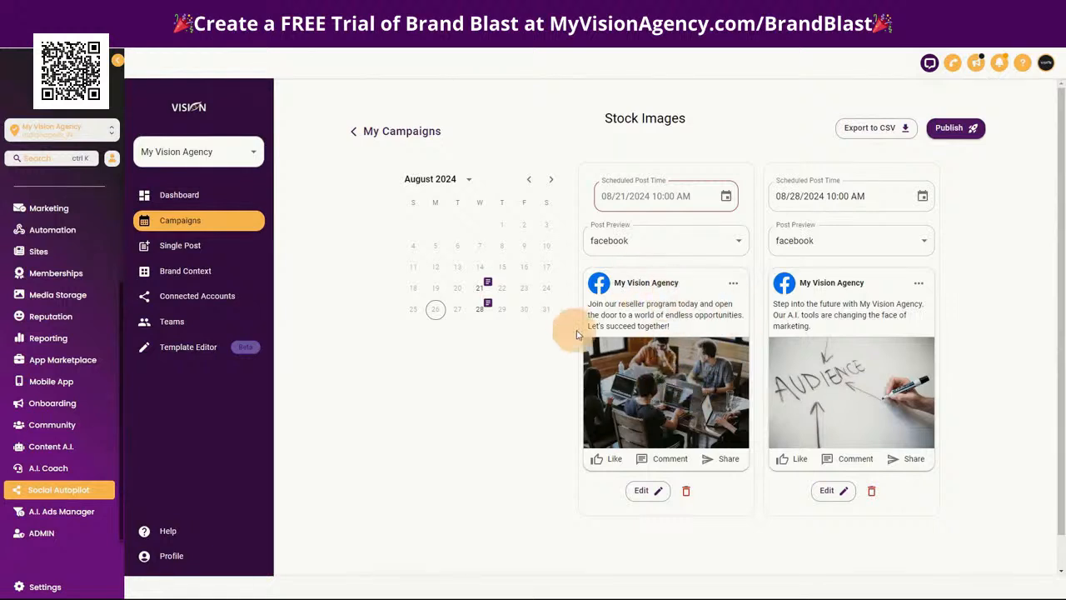
click(390, 131)
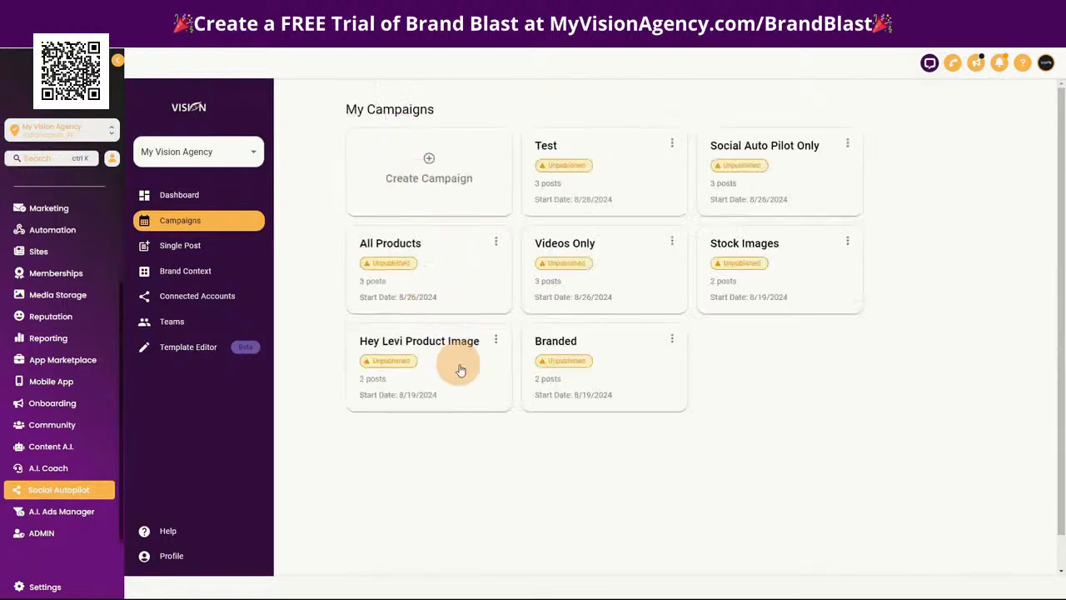
click(580, 354)
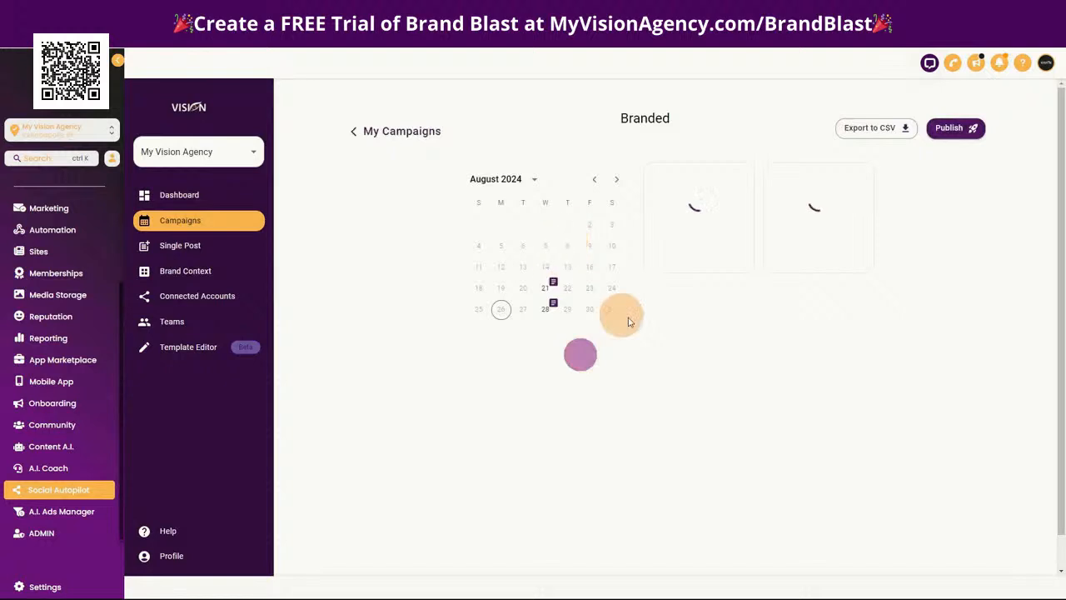
click(376, 131)
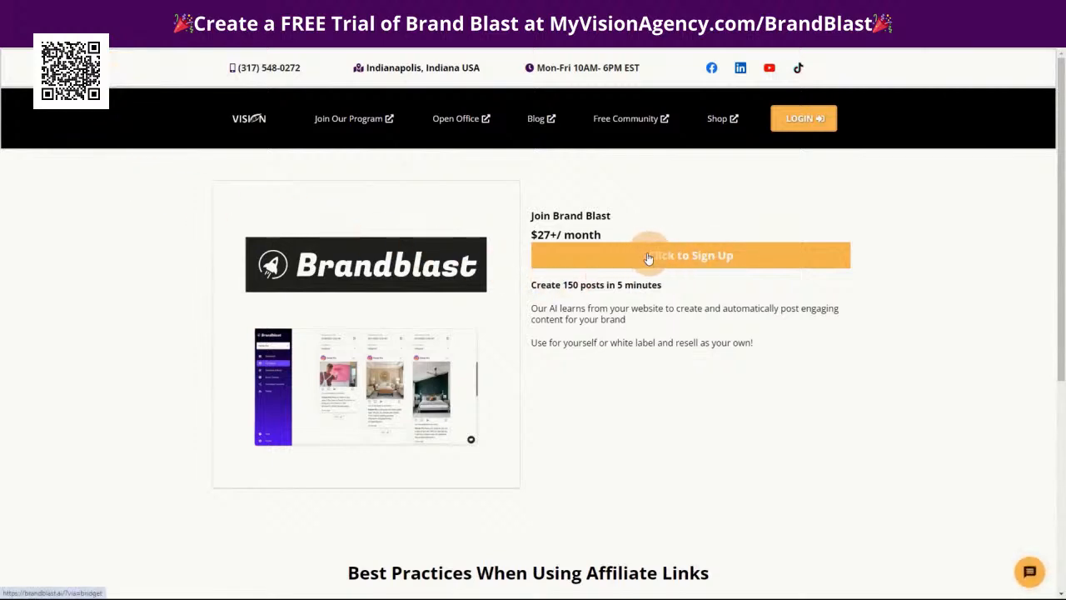
Follow the Brand Blast sign-up link to the Brandblast site and review the agency page's case studies, features and pricing plans
click(680, 255)
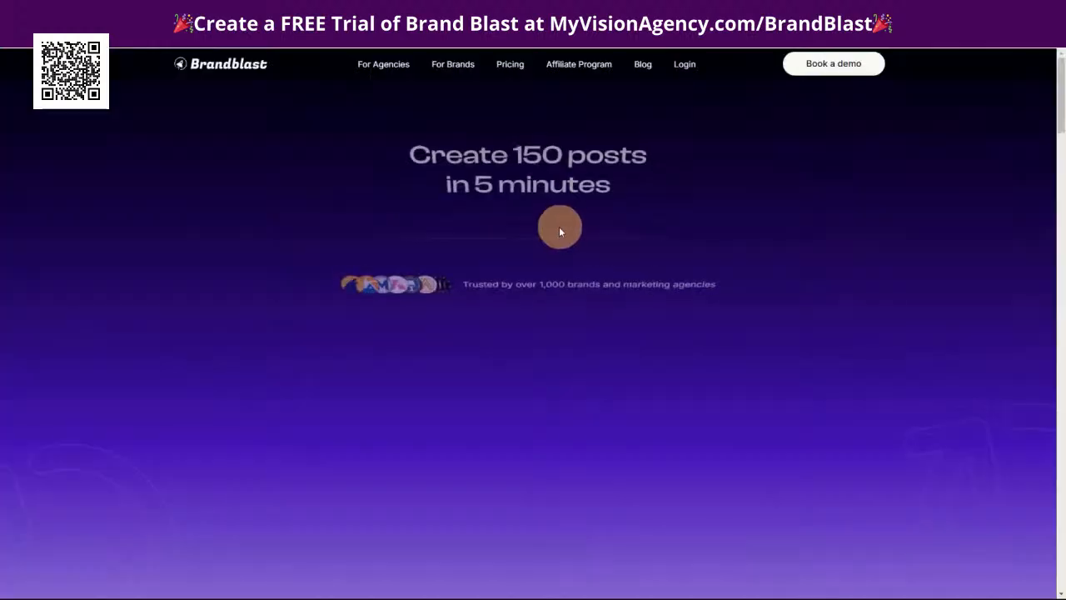
click(380, 65)
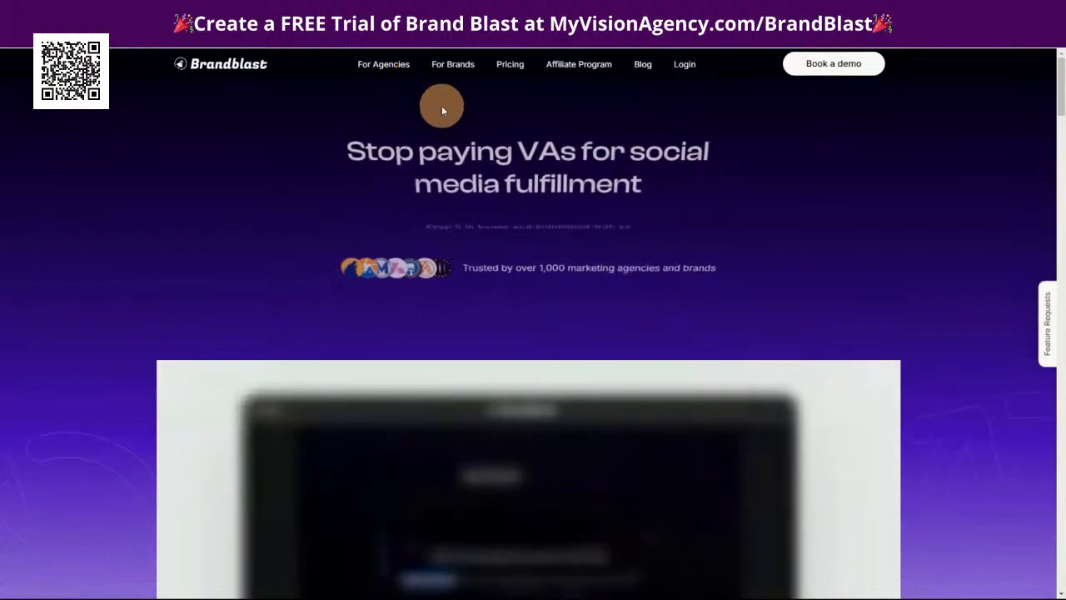
scroll(816, 416, down, 4)
scroll(761, 451, down, 15)
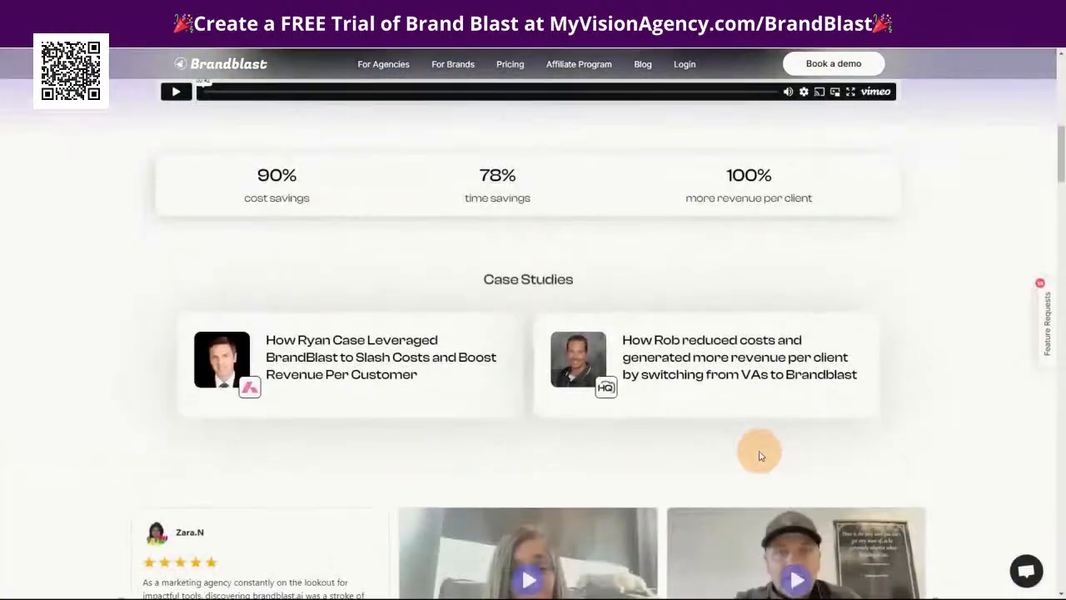
scroll(758, 450, down, 20)
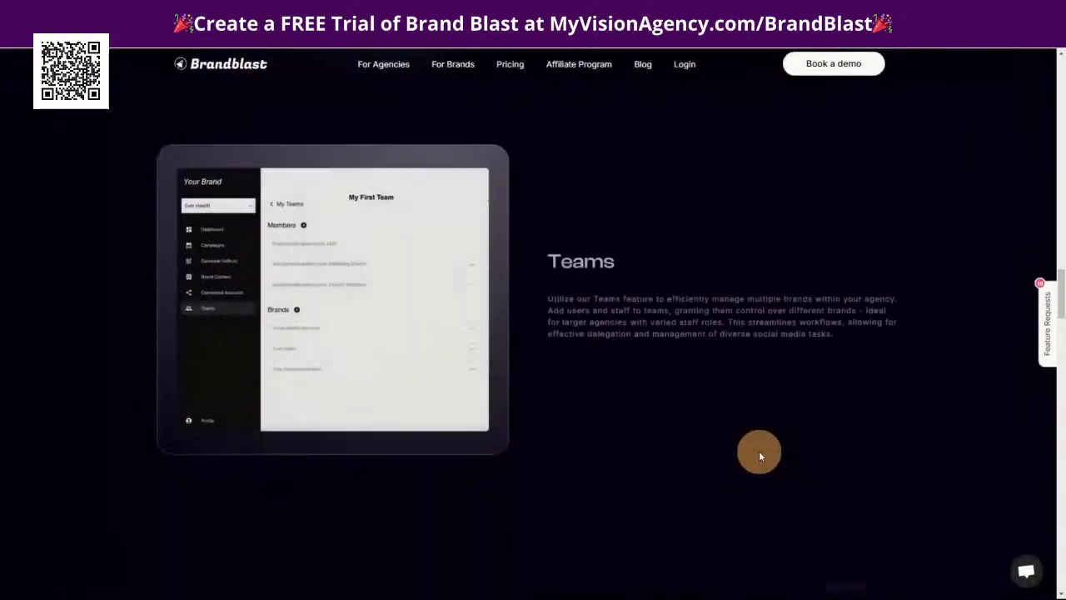
scroll(759, 450, down, 15)
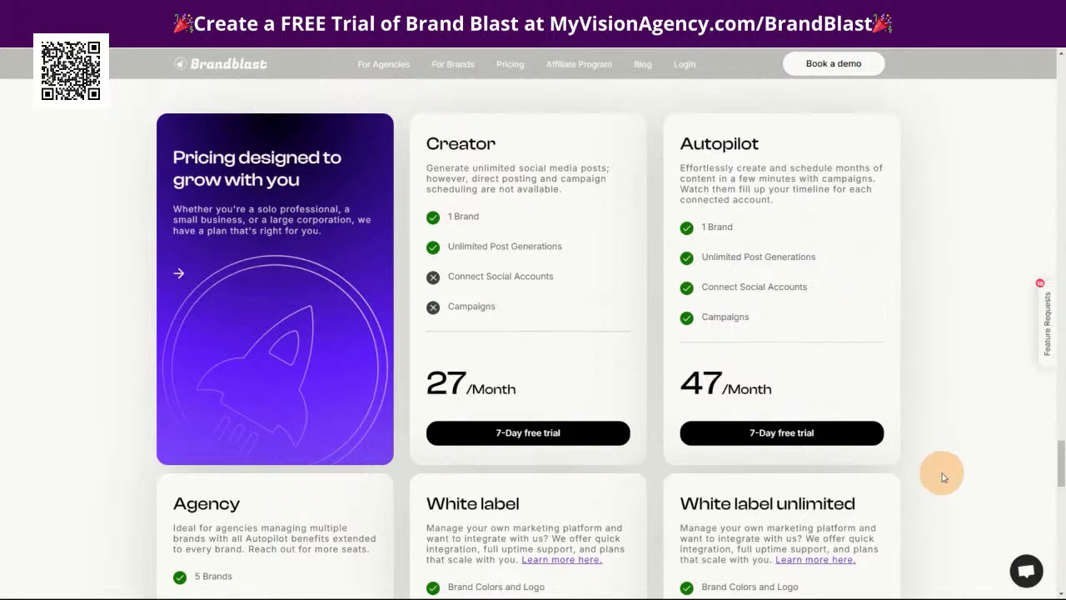
scroll(942, 472, down, 4)
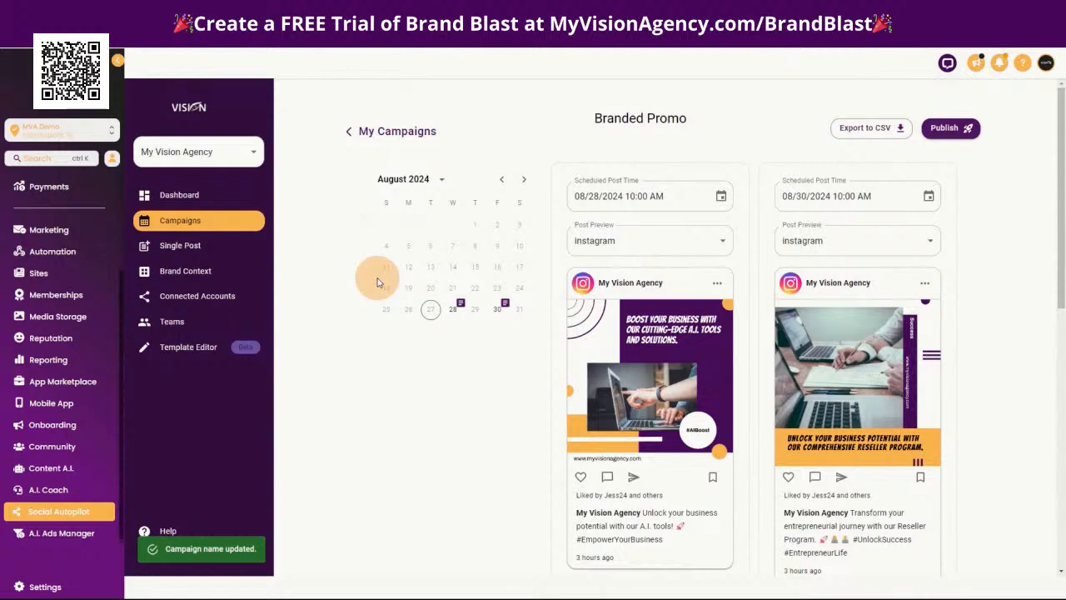
mouse_move(657, 595)
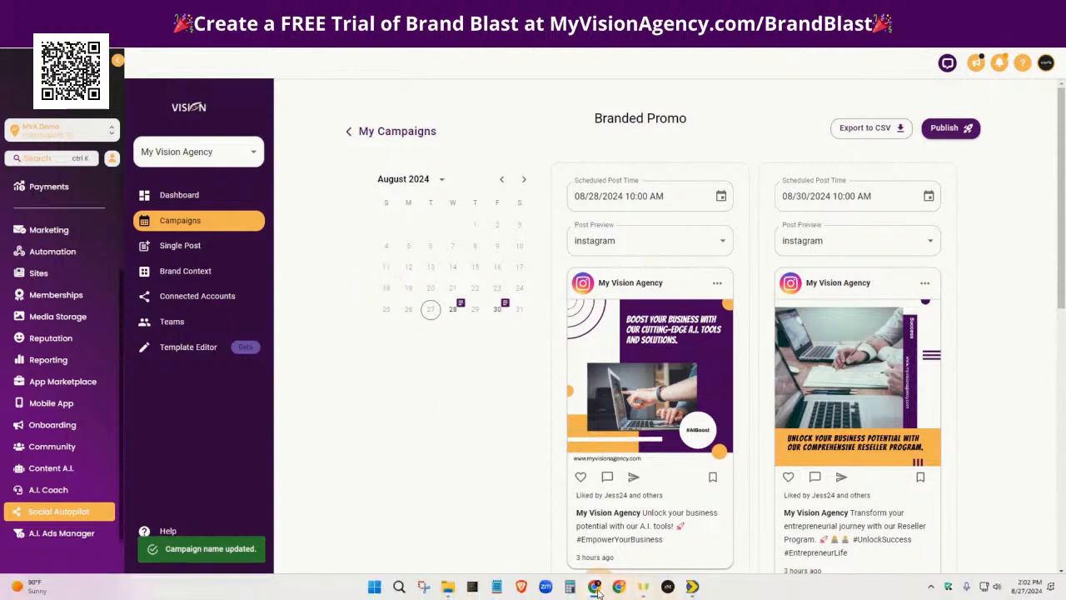
Switch to the AI social media tool's welcome page and start adding a brand that has no website
mouse_move(597, 590)
click(620, 551)
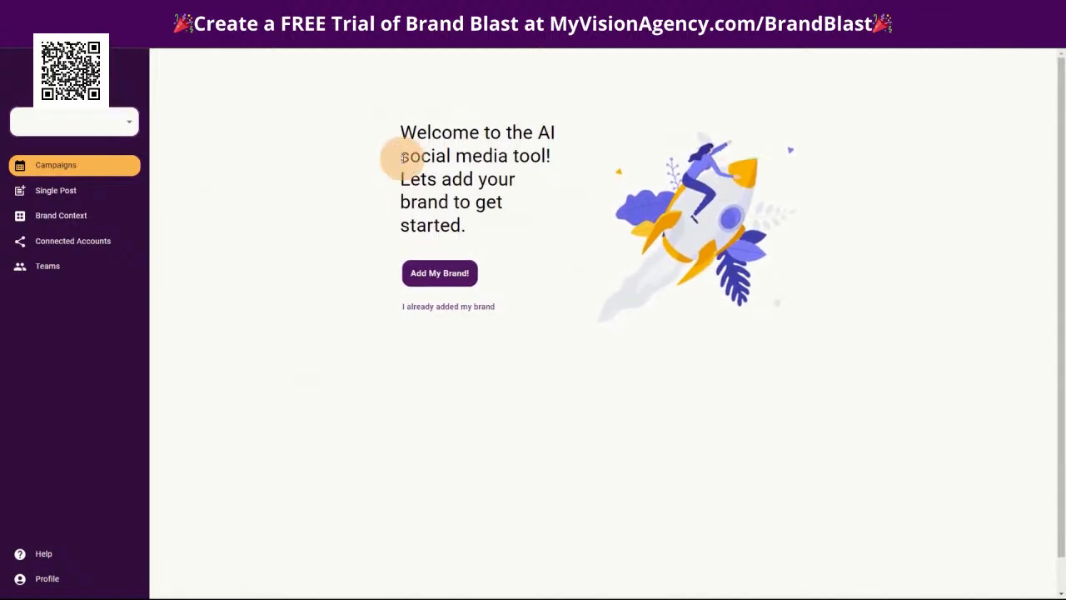
click(436, 278)
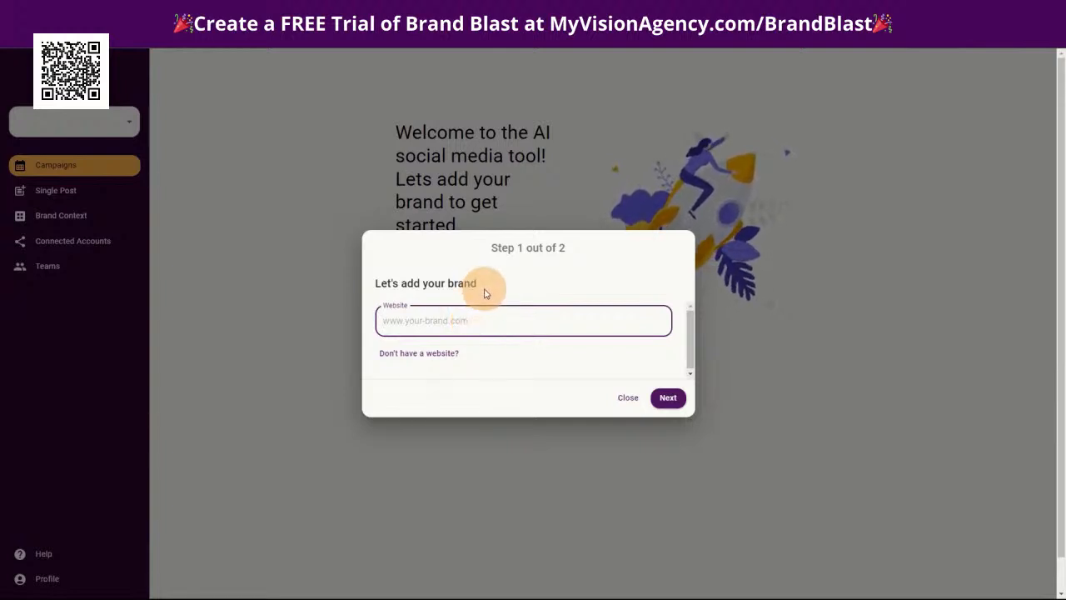
click(450, 356)
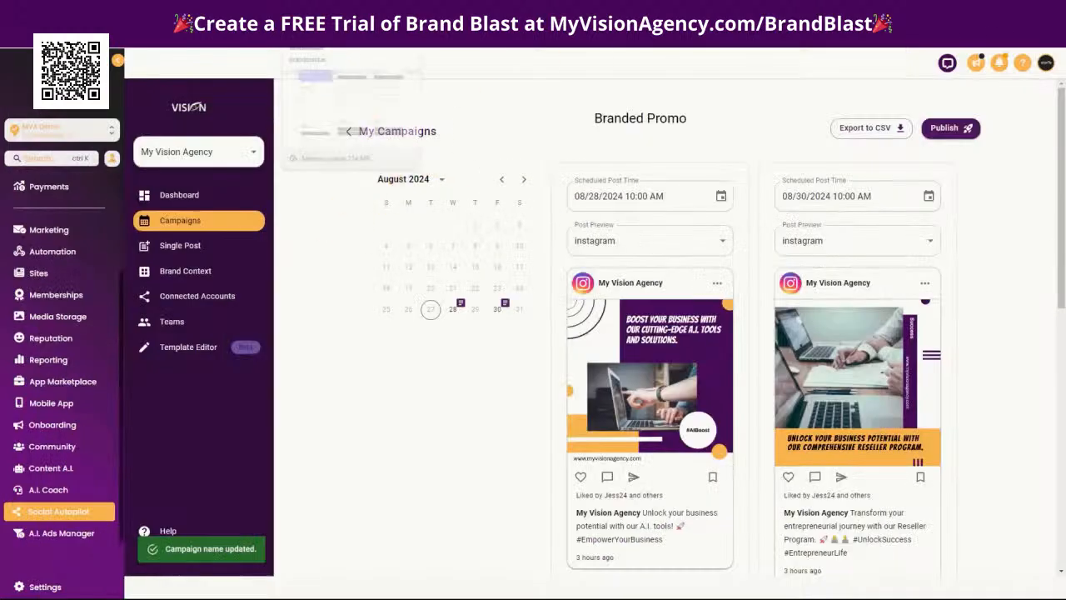
Copy the shop name from the A.I. Coach Brand Positioning Guide and enter Organic Green Tea Shop as the brand name
click(583, 12)
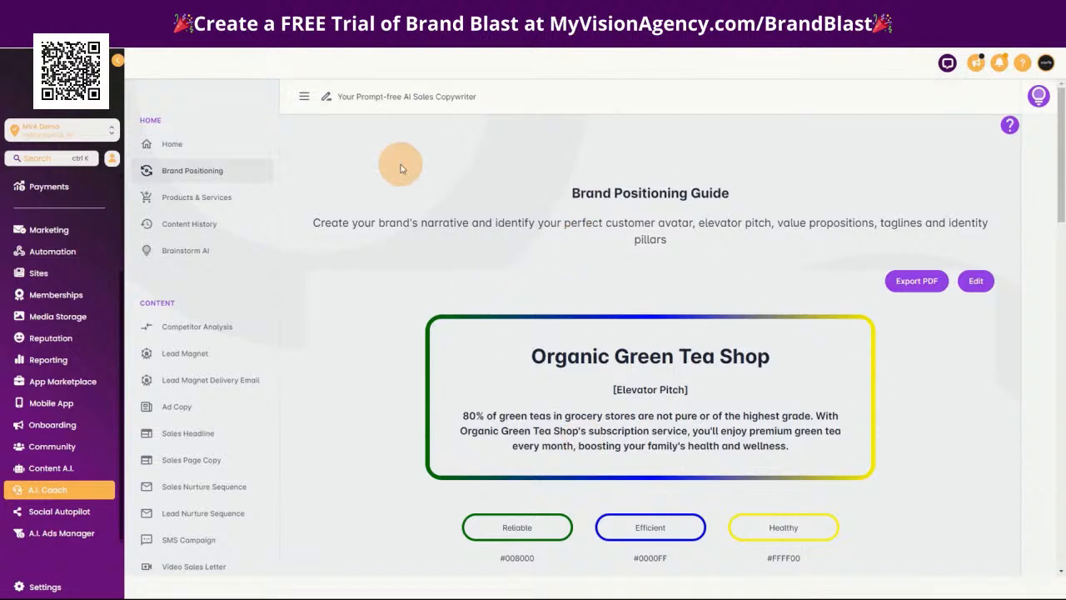
drag(533, 356, 780, 364)
key(ctrl+c)
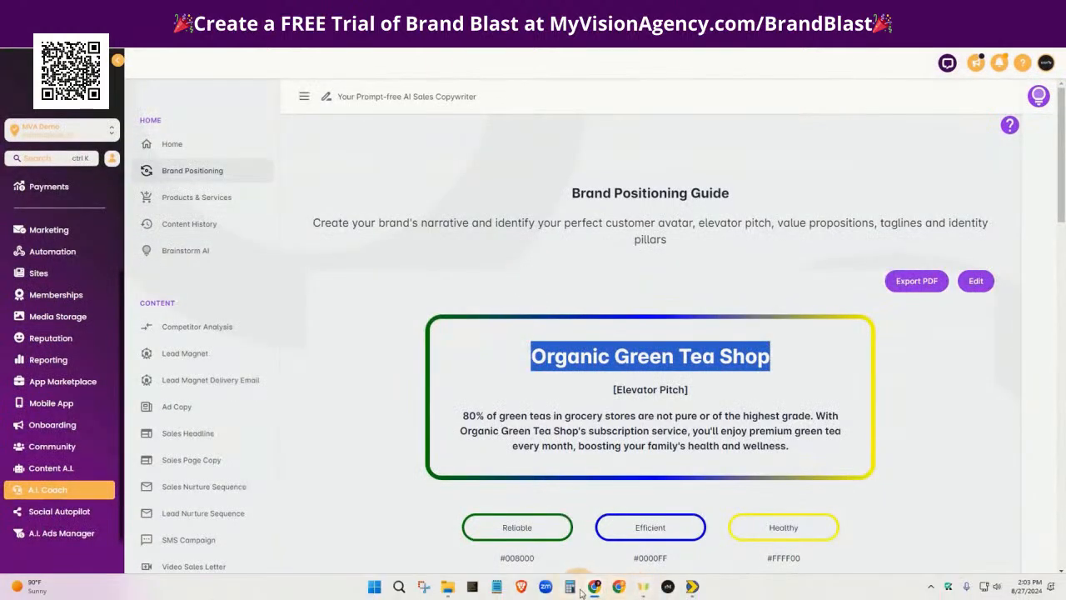
mouse_move(594, 590)
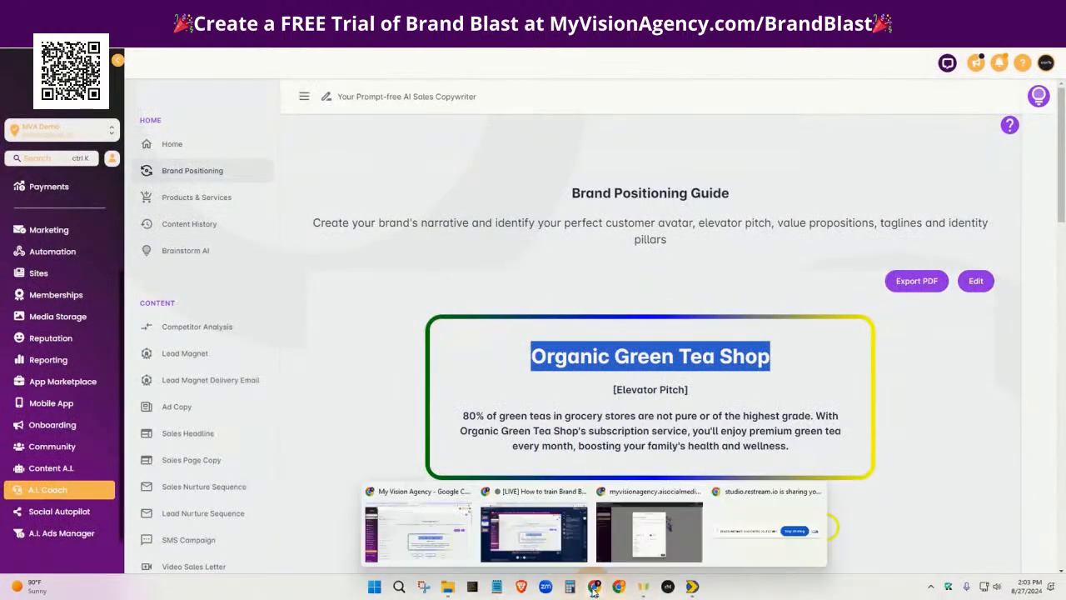
click(608, 552)
click(455, 189)
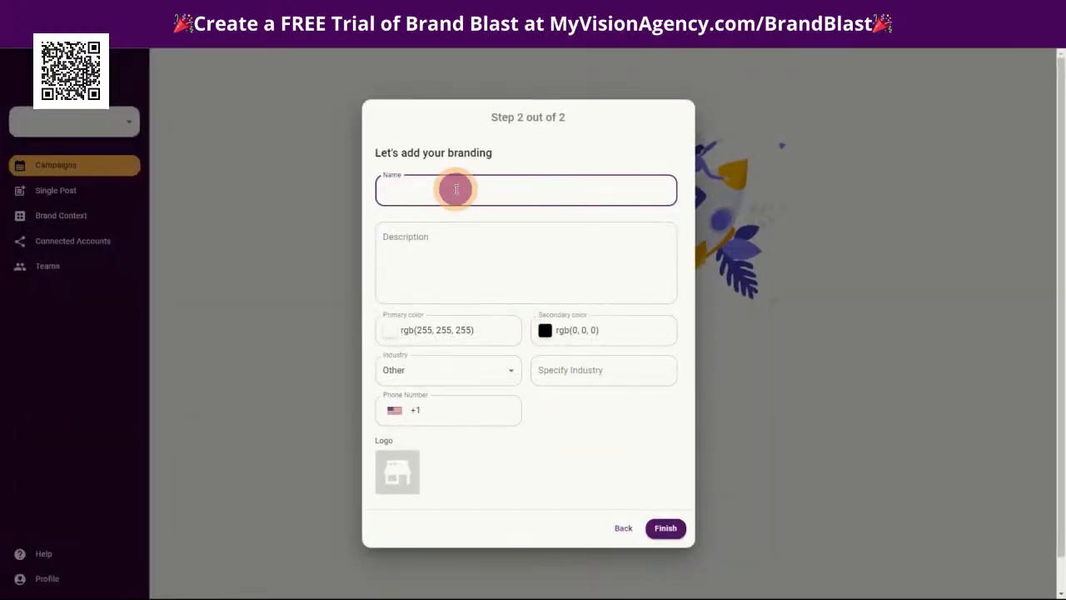
key(ctrl+v)
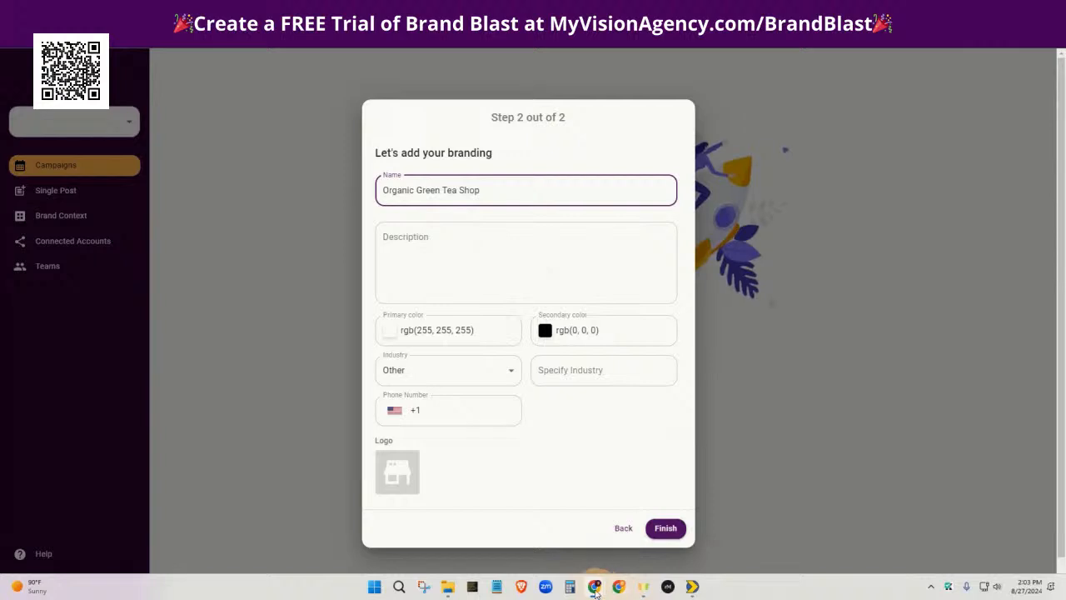
Fill the brand description with the elevator pitch from the Brand Positioning Guide and set the industry to Ecommerce
mouse_move(594, 591)
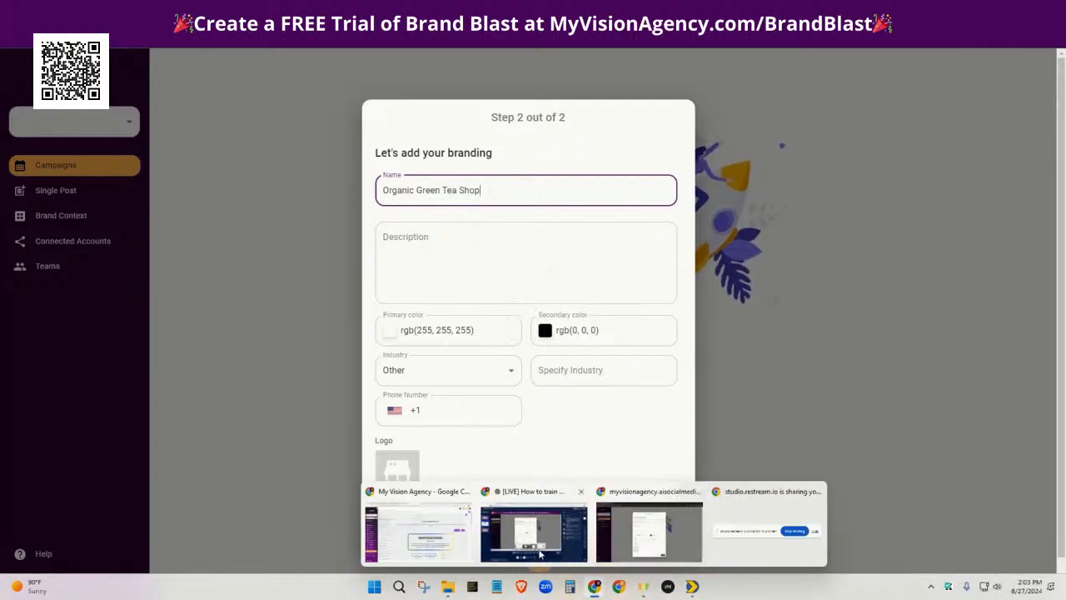
click(433, 533)
drag(463, 415, 802, 460)
key(ctrl+c)
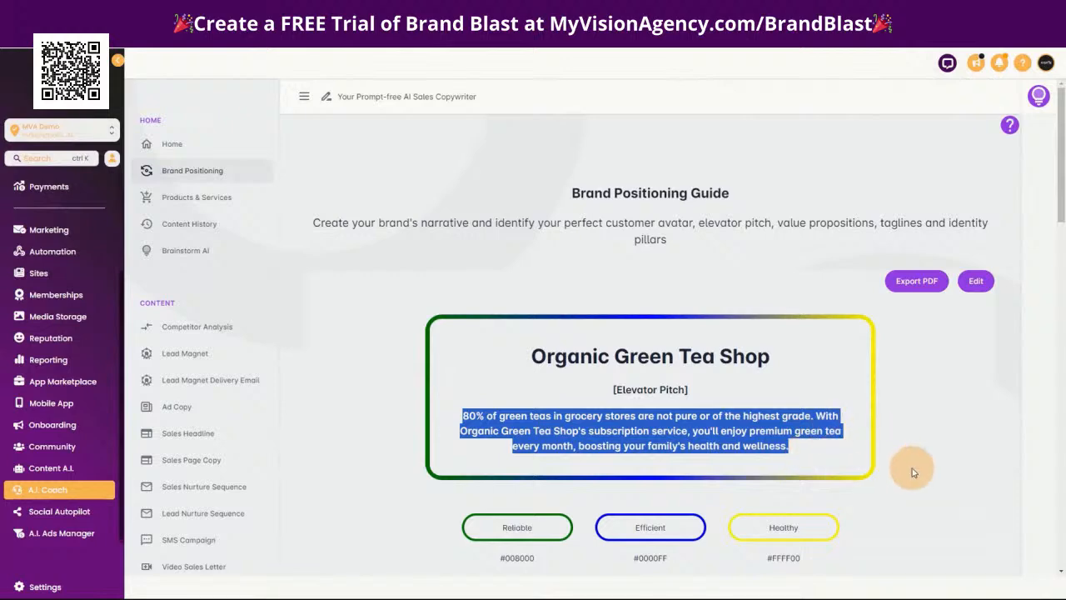
scroll(916, 463, down, 4)
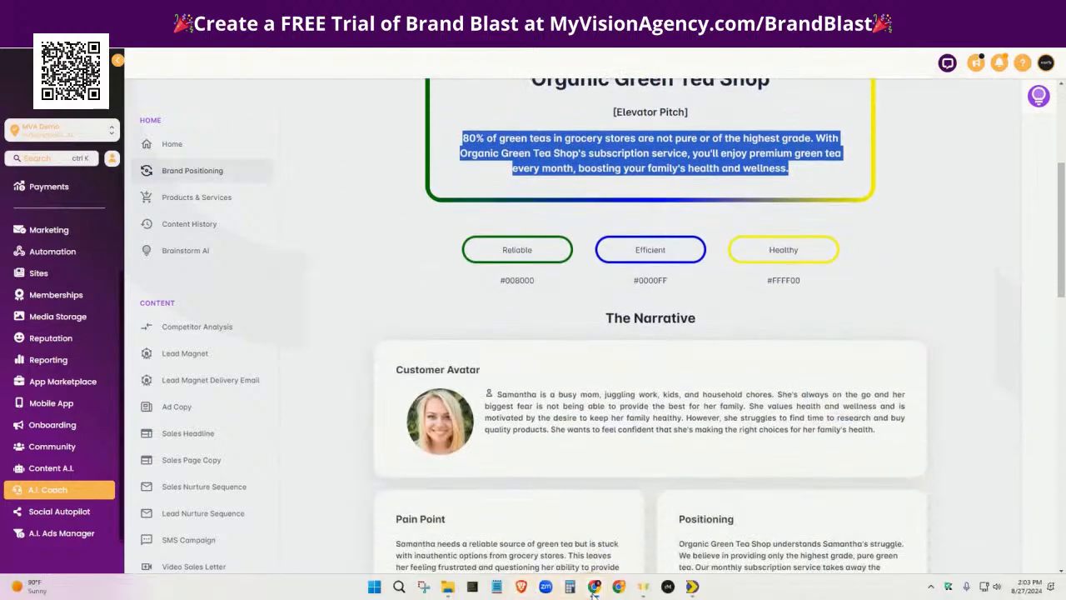
mouse_move(594, 590)
click(617, 551)
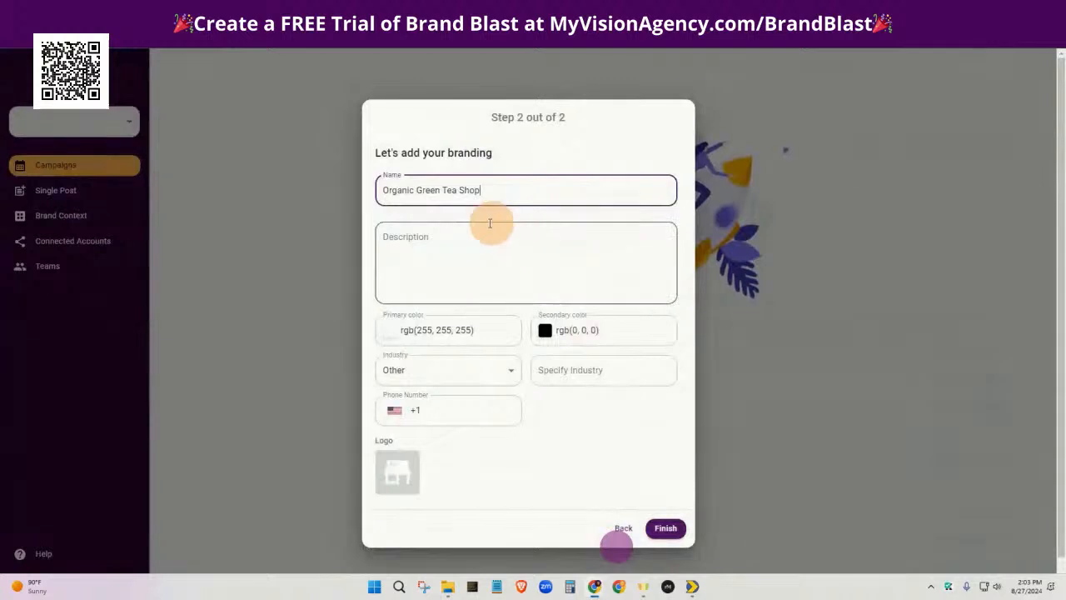
click(418, 244)
key(ctrl+v)
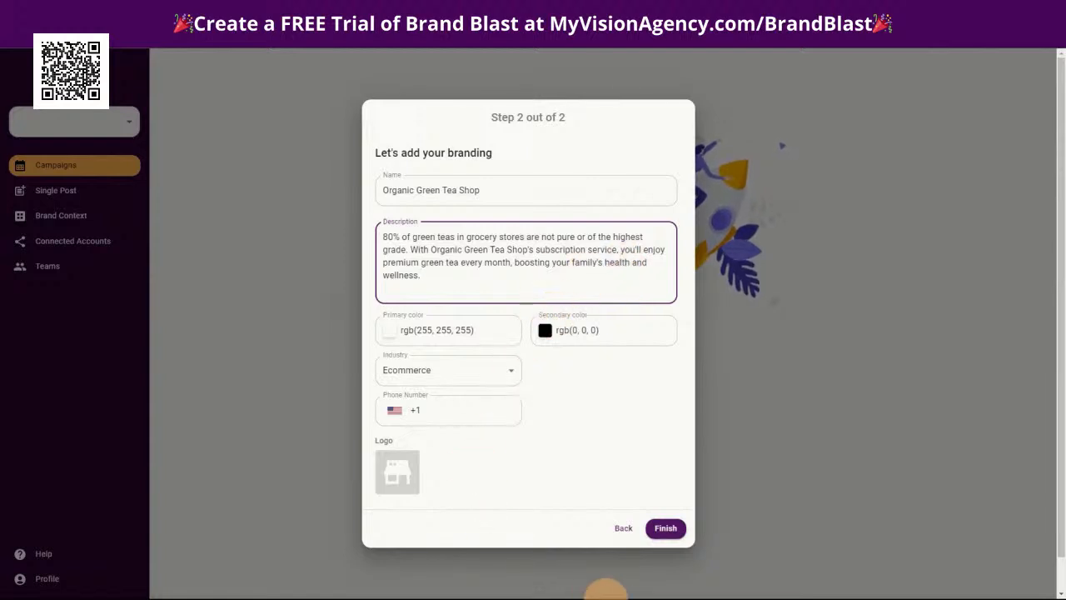
Set the brand's primary color to #008000 from the Brand Positioning Guide and the secondary color to #FFFF00
mouse_move(610, 596)
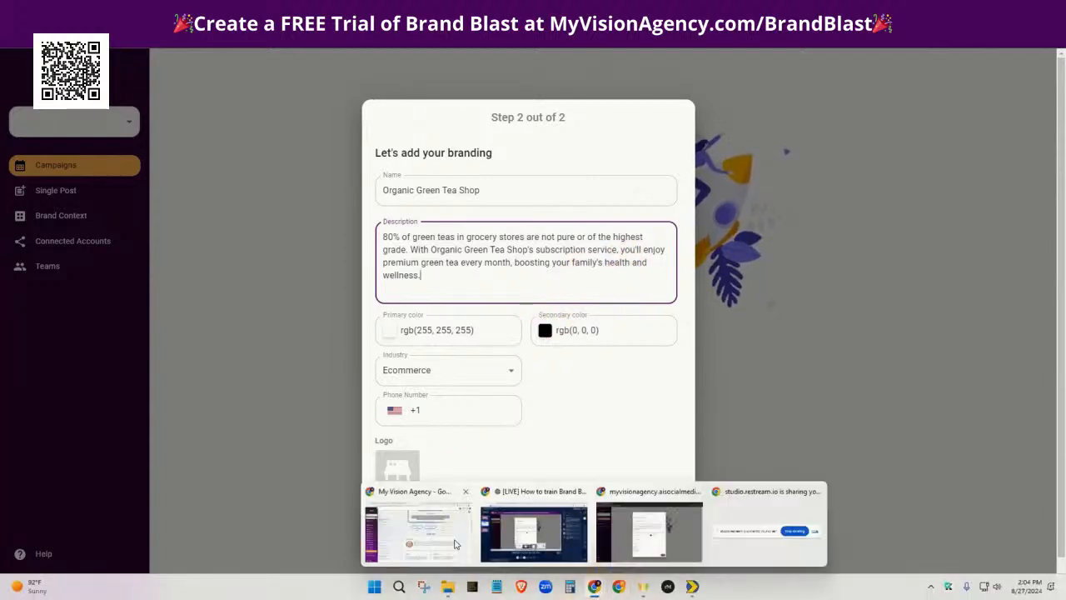
click(447, 544)
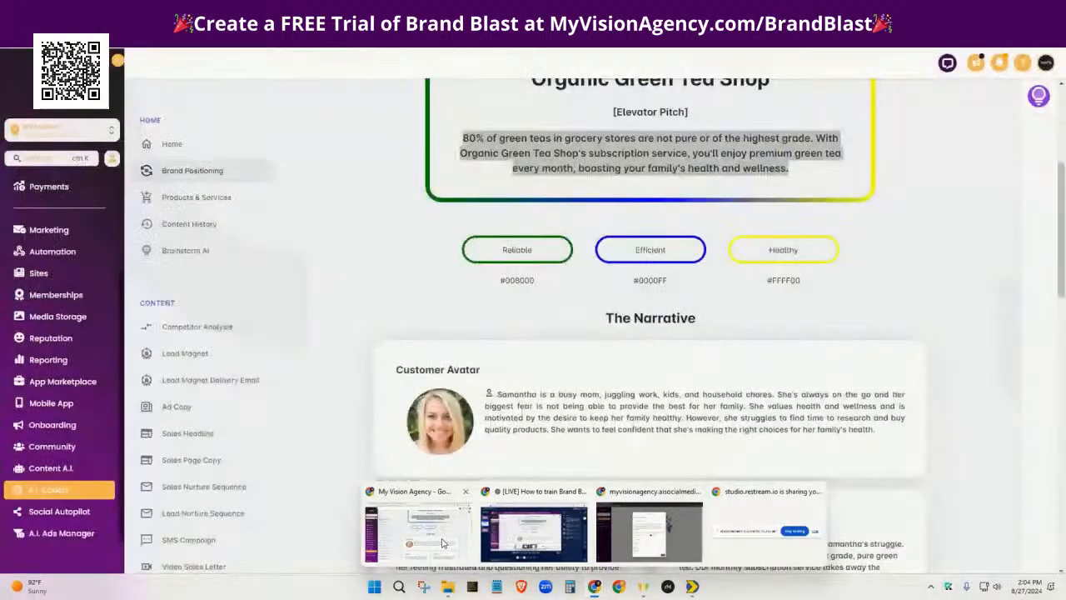
click(500, 286)
drag(564, 285, 538, 282)
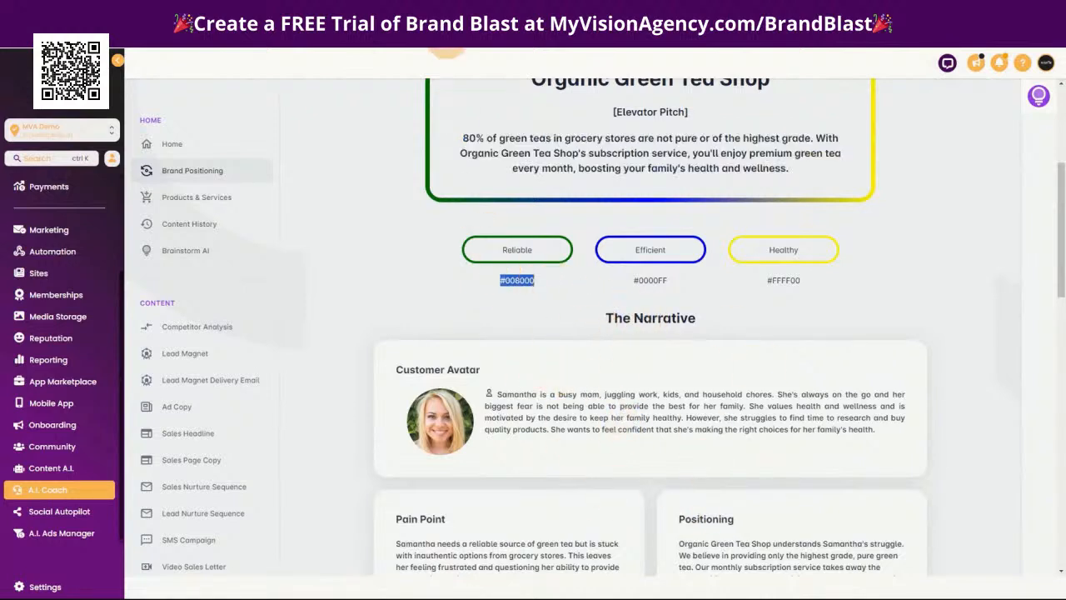
drag(565, 11, 1064, 78)
mouse_move(572, 591)
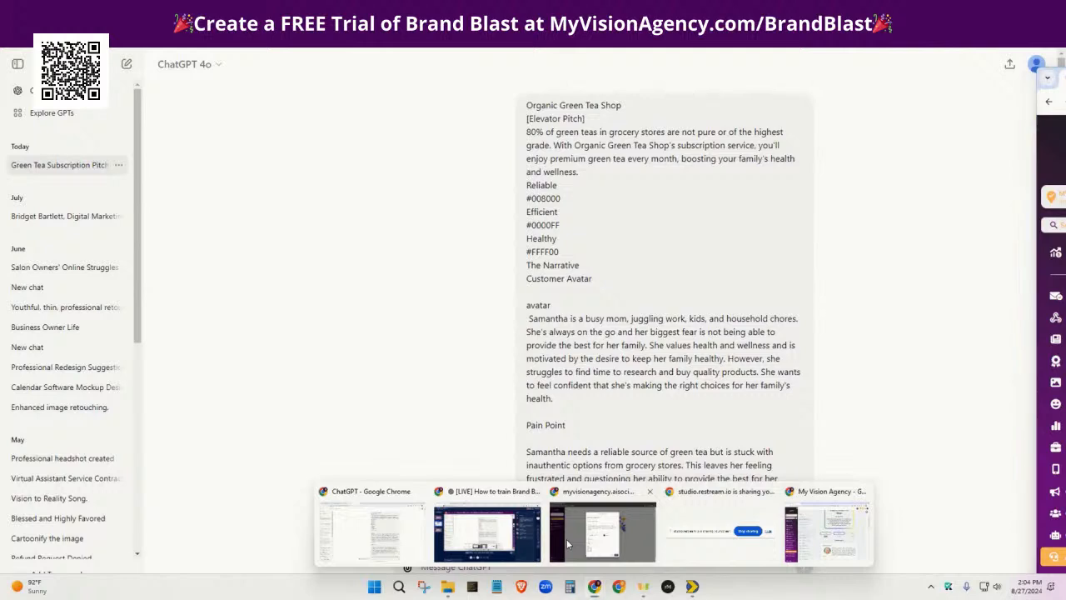
click(566, 538)
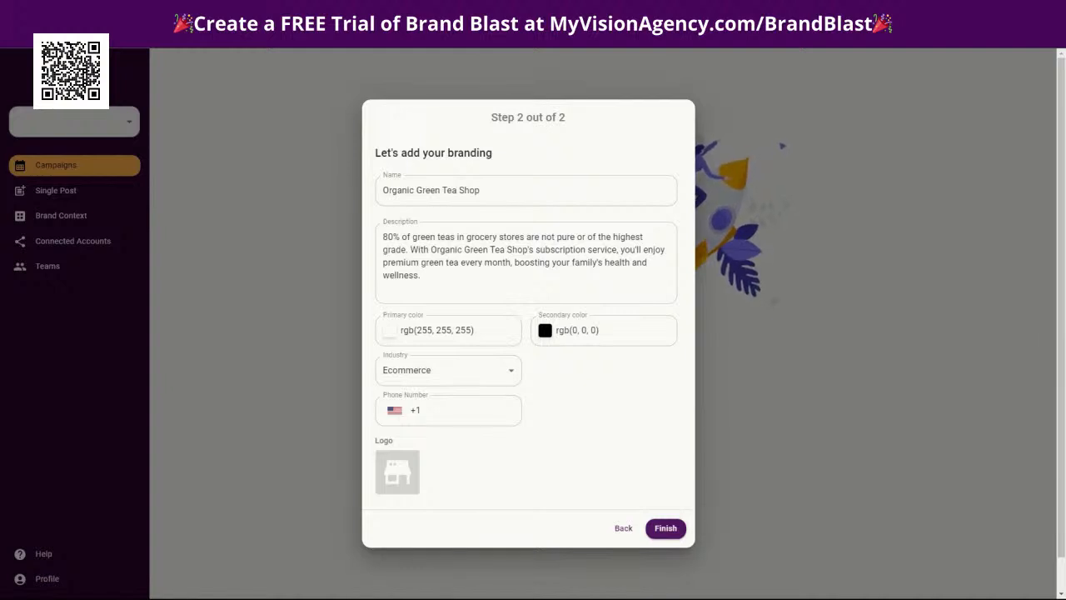
drag(497, 333, 370, 339)
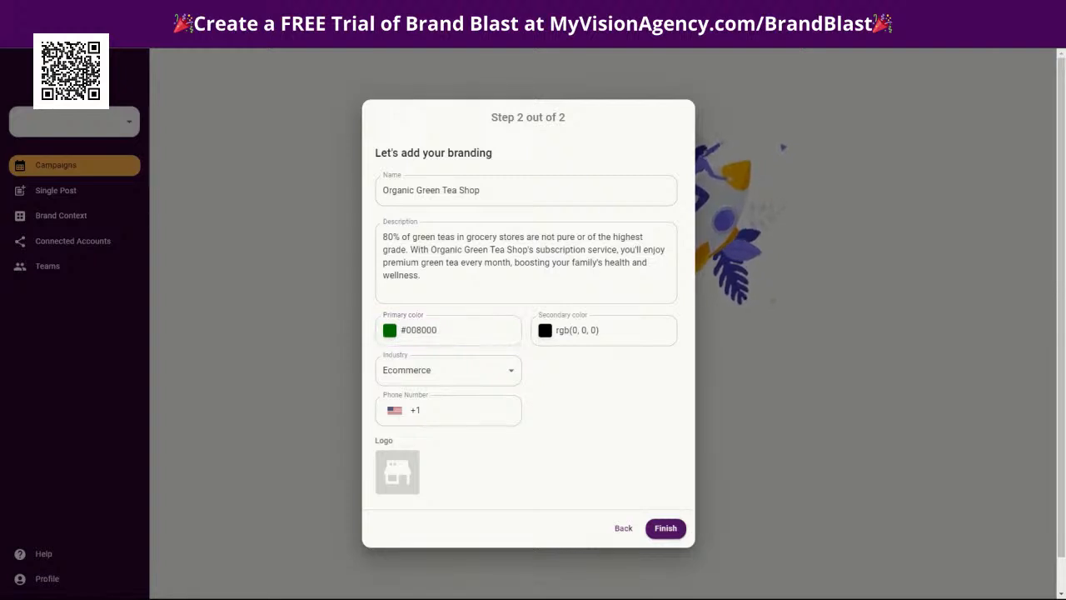
drag(621, 333, 554, 333)
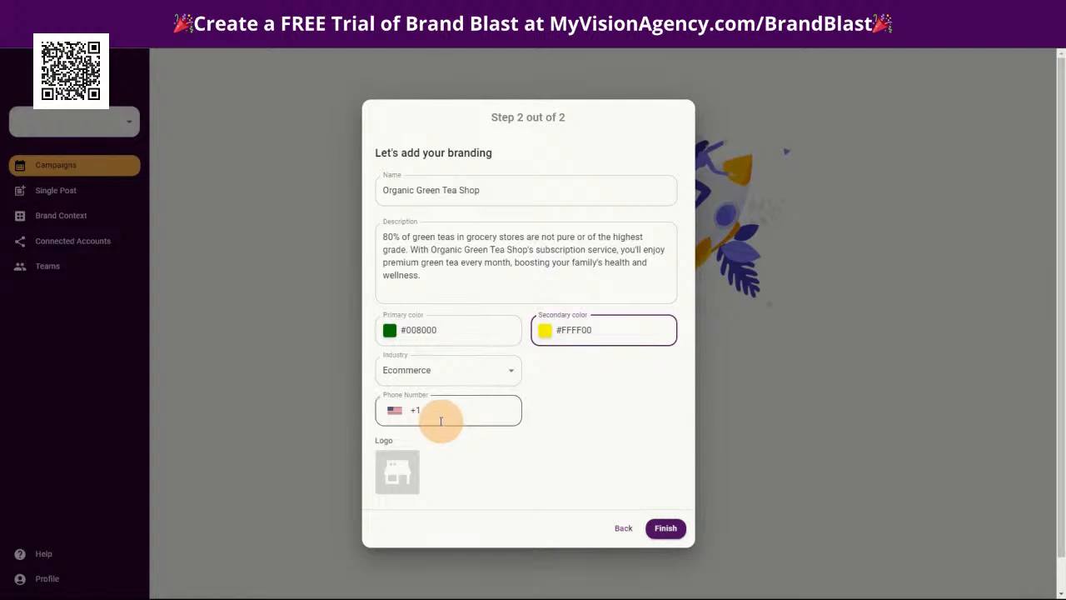
Try to add the Green Tea Shop Logo image straight from the Green Tea folder window as the brand logo
mouse_move(400, 493)
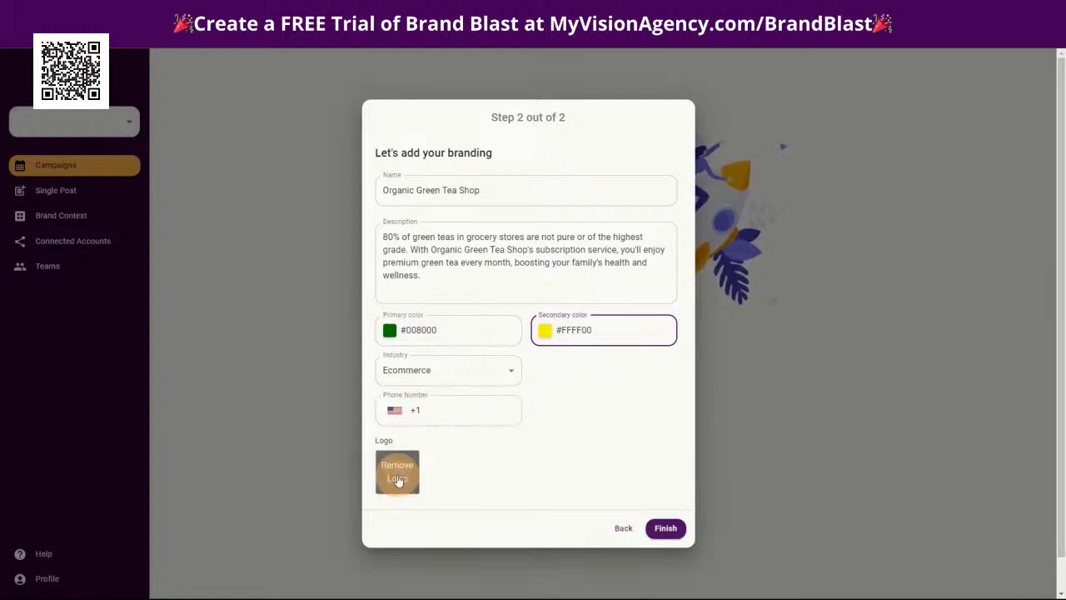
click(397, 475)
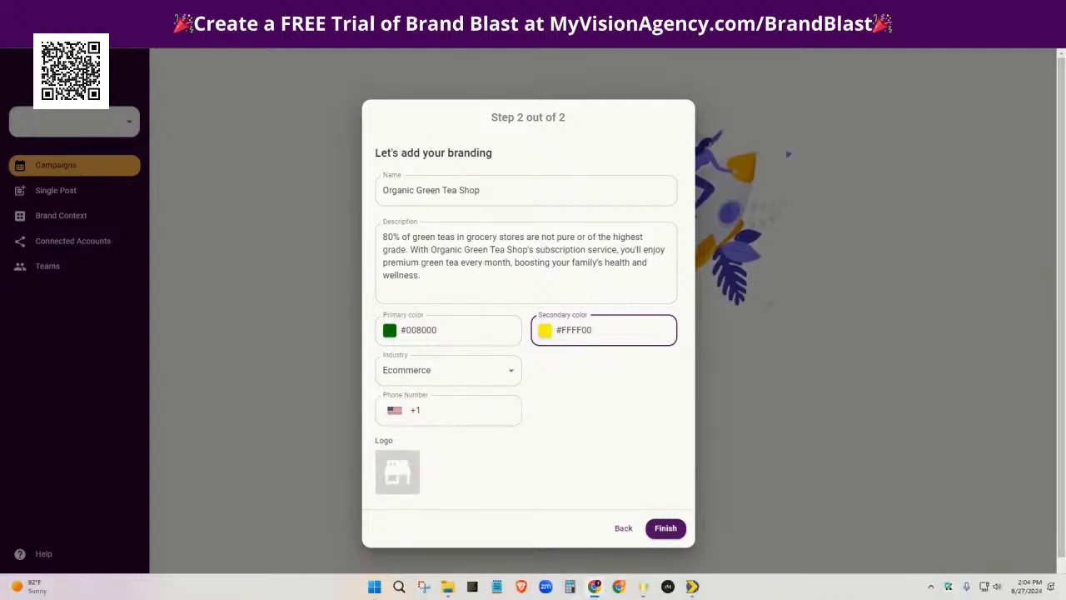
click(449, 587)
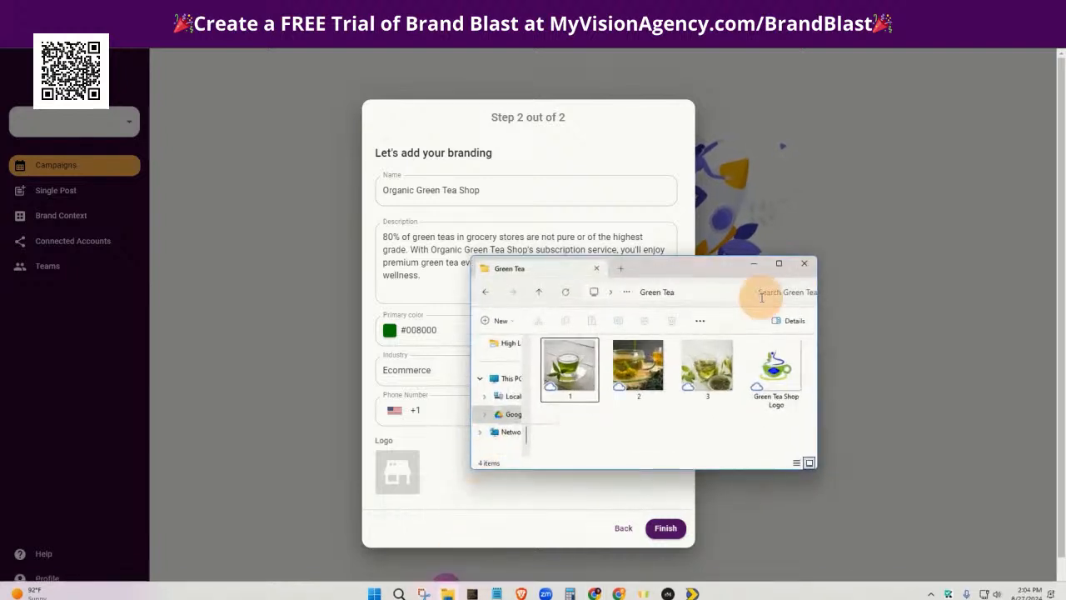
drag(782, 382, 405, 488)
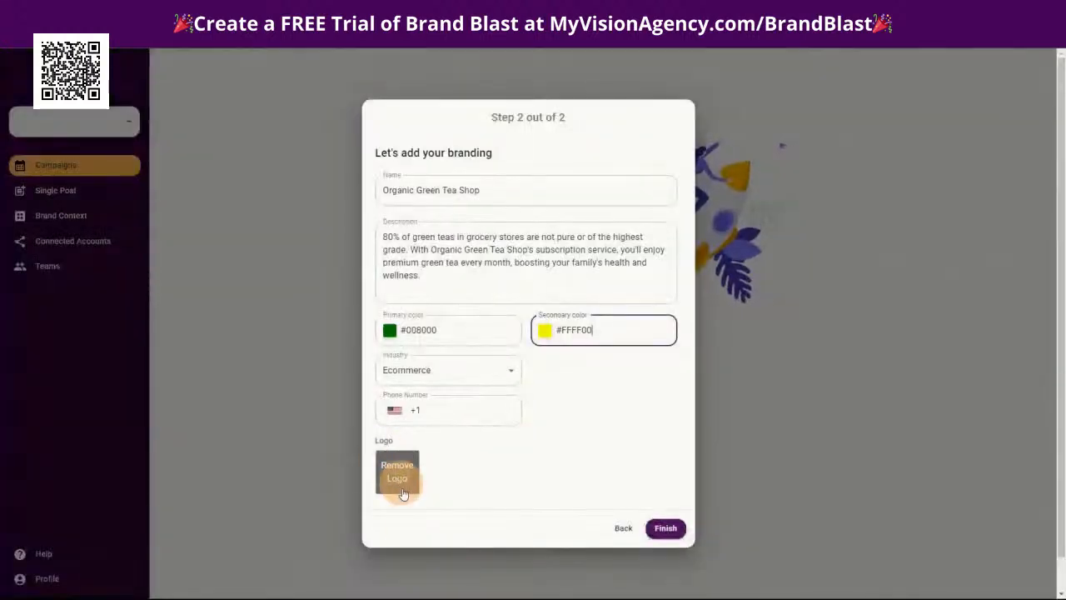
click(398, 472)
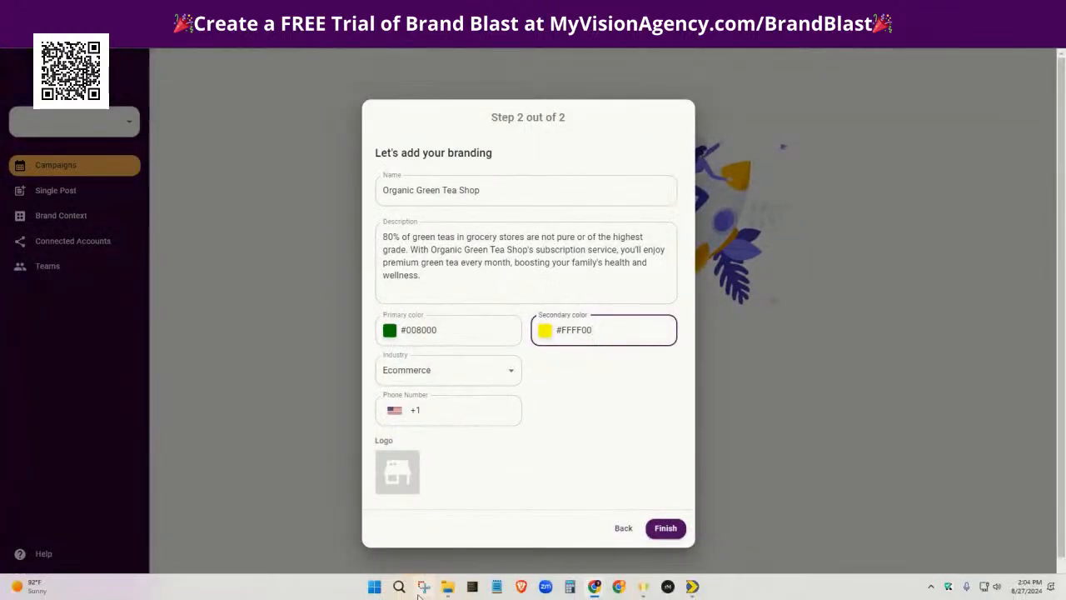
click(447, 587)
drag(690, 269, 907, 128)
drag(989, 218, 406, 484)
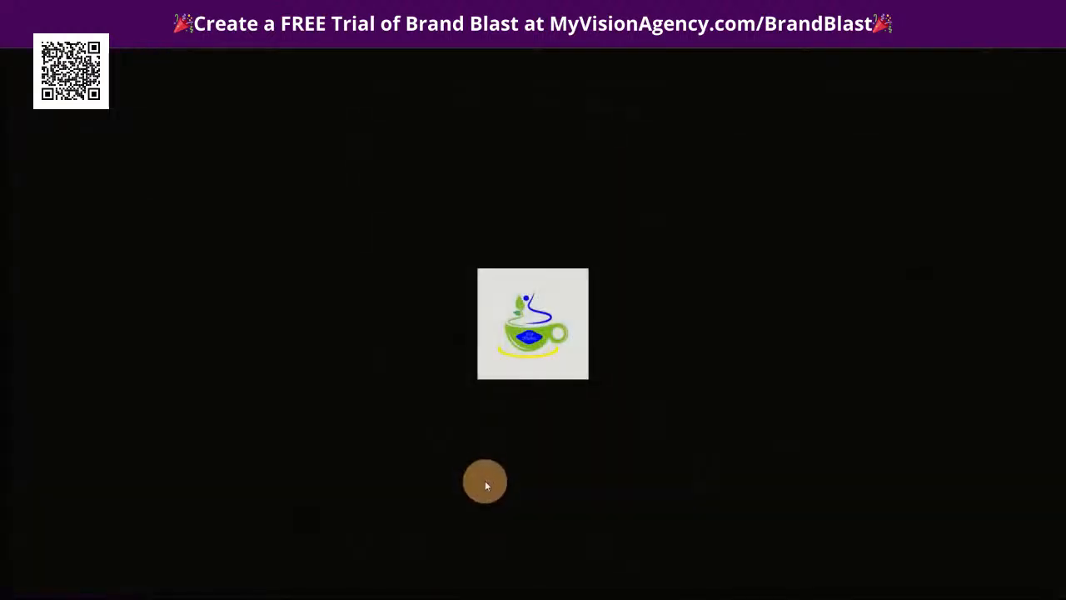
key(ctrl+w)
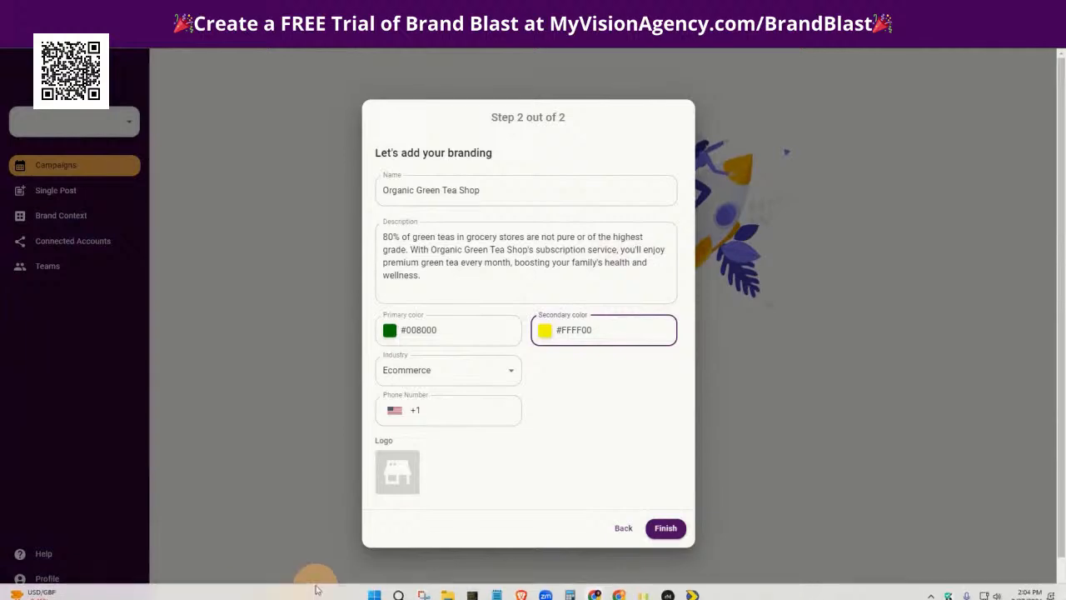
Upload the Green Tea Shop Logo file as the brand logo and finish creating the brand
click(396, 477)
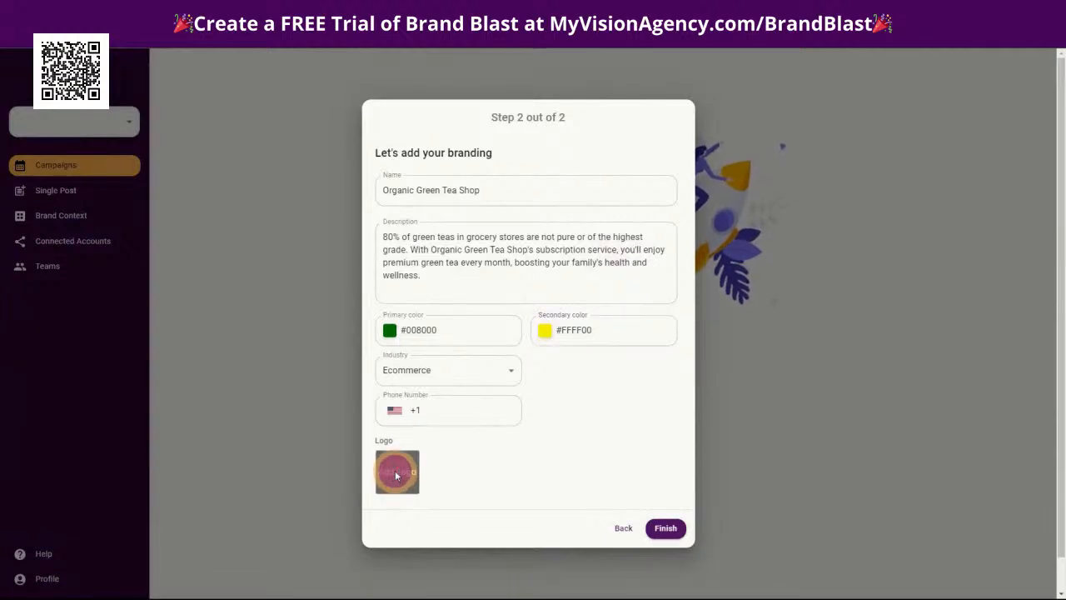
click(396, 475)
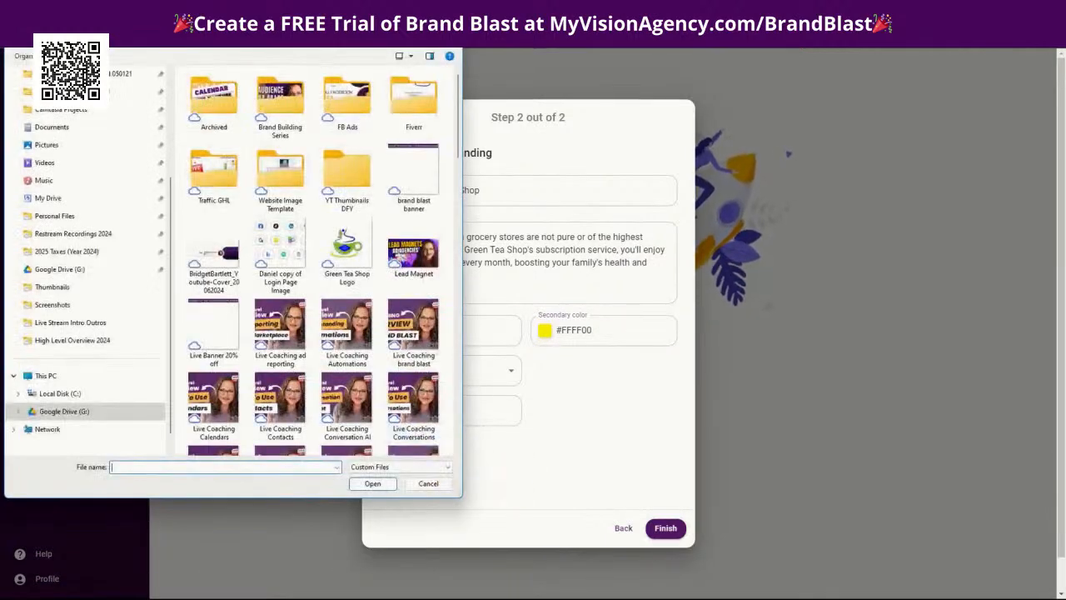
double_click(347, 247)
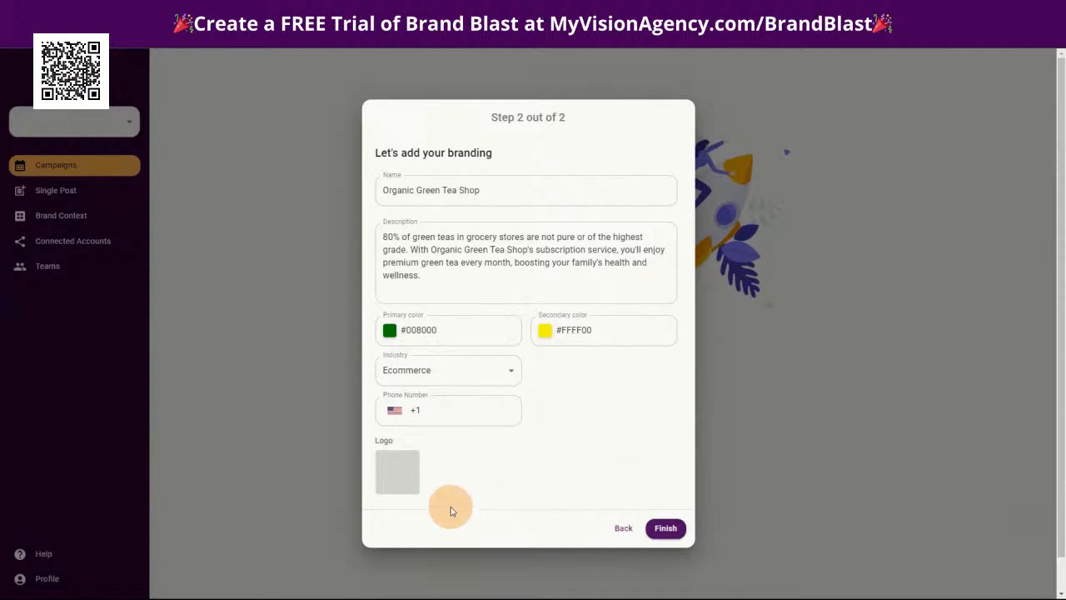
click(665, 530)
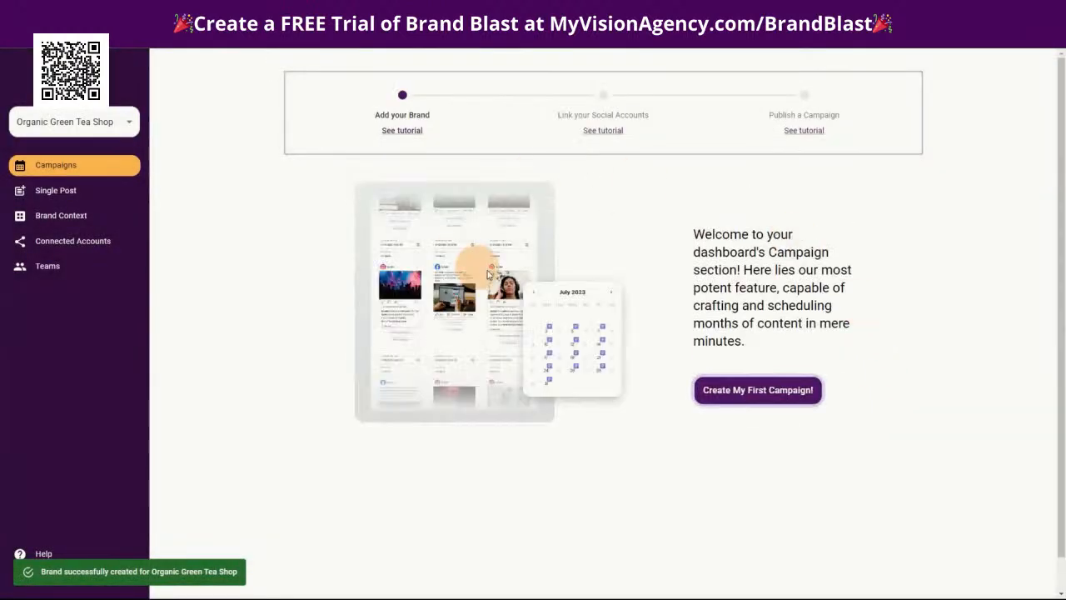
Start the first campaign, named "Promo of green tea", with the generate mode Images Only (Default)
click(744, 388)
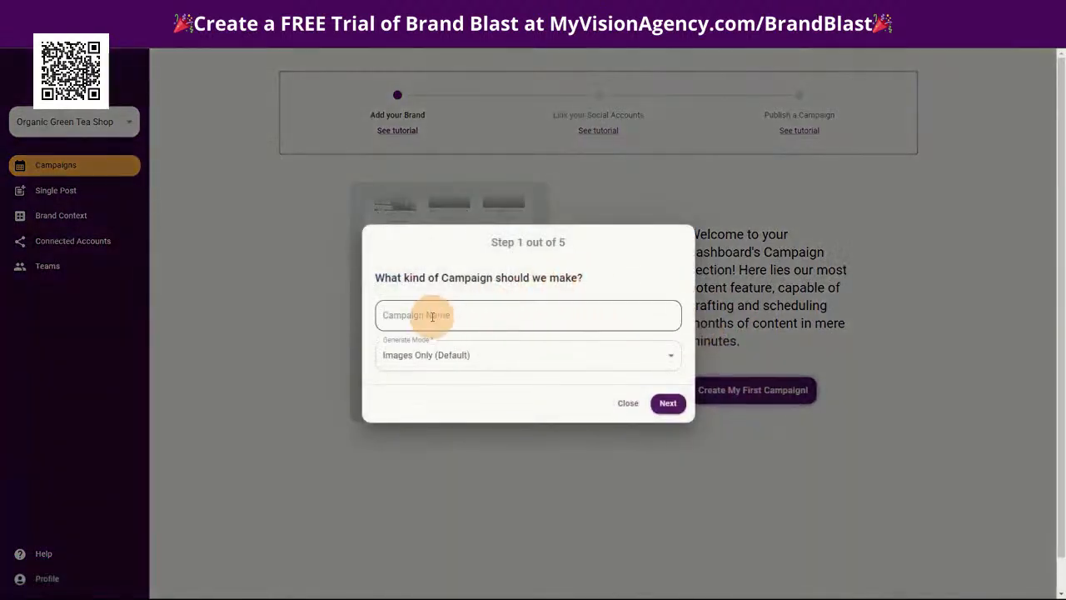
click(432, 315)
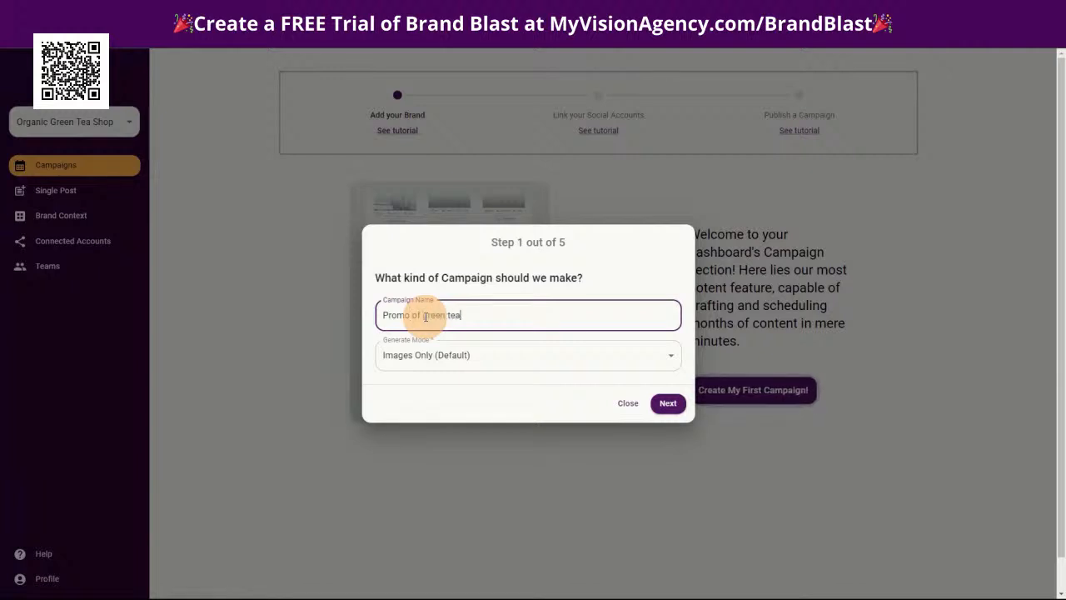
click(440, 355)
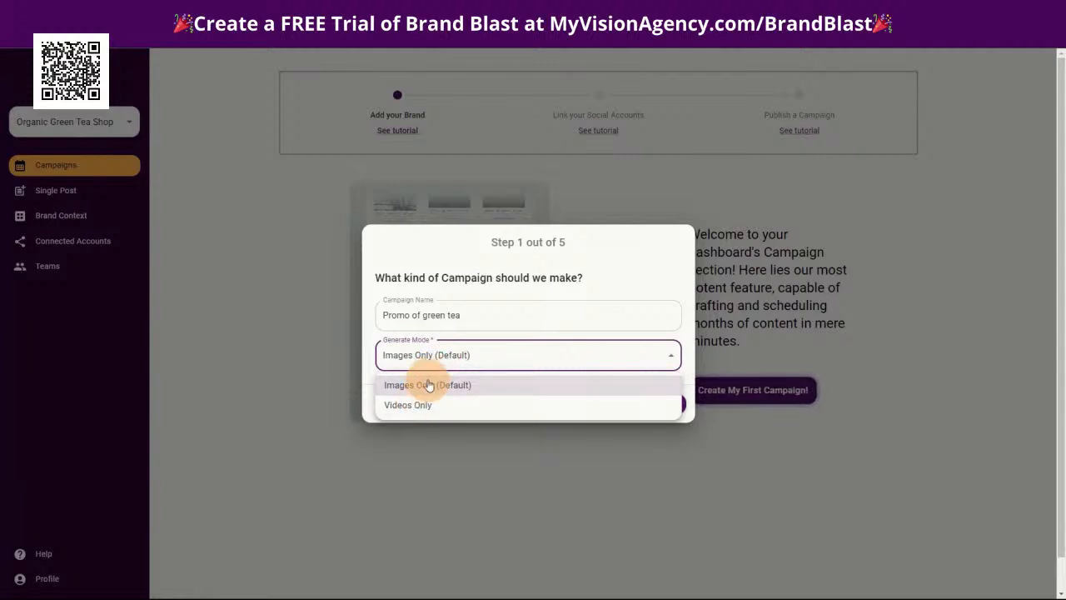
click(428, 385)
click(667, 403)
Choose Instagram and Facebook as the campaign's target platforms and continue to the schedule settings
click(435, 333)
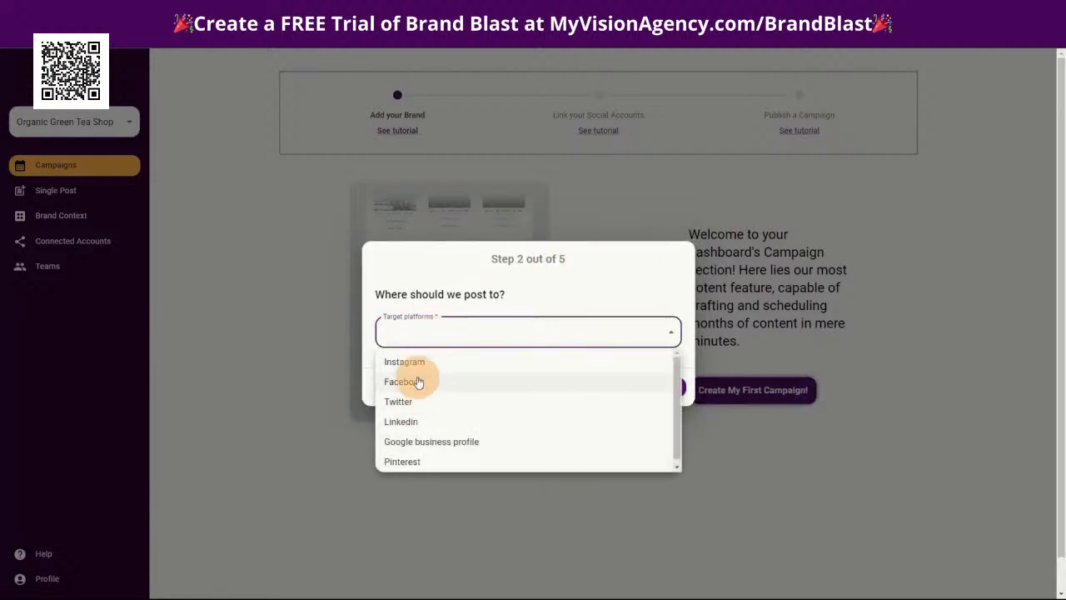
click(406, 363)
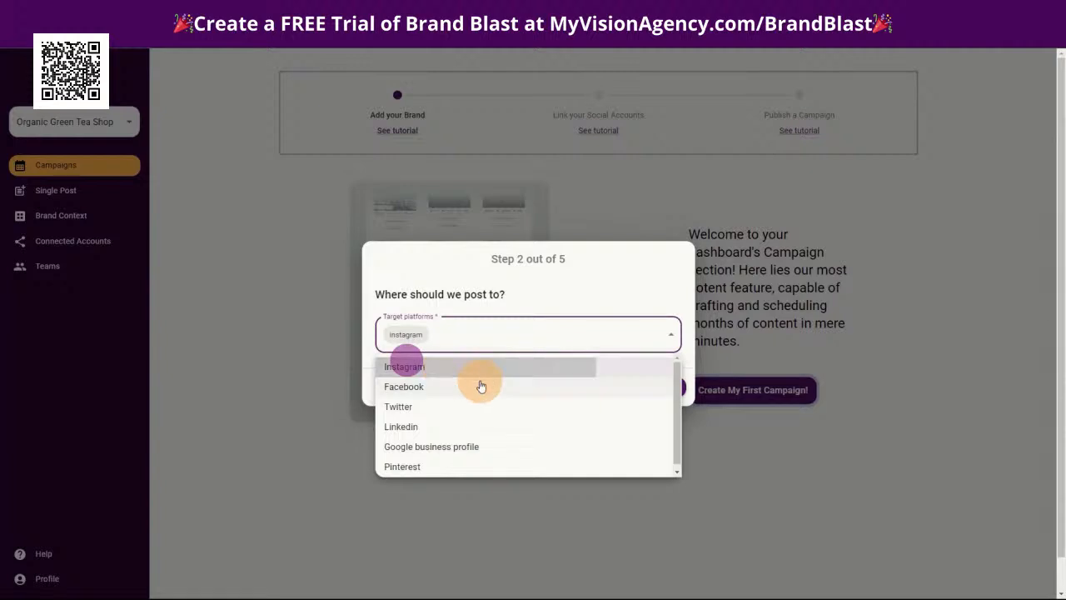
click(424, 390)
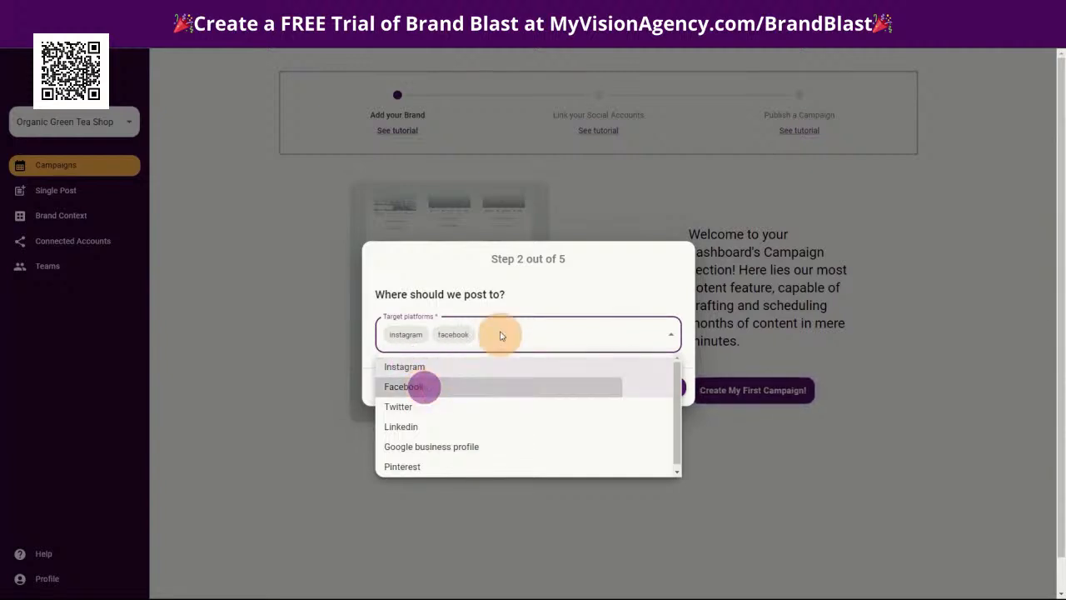
click(525, 289)
click(666, 387)
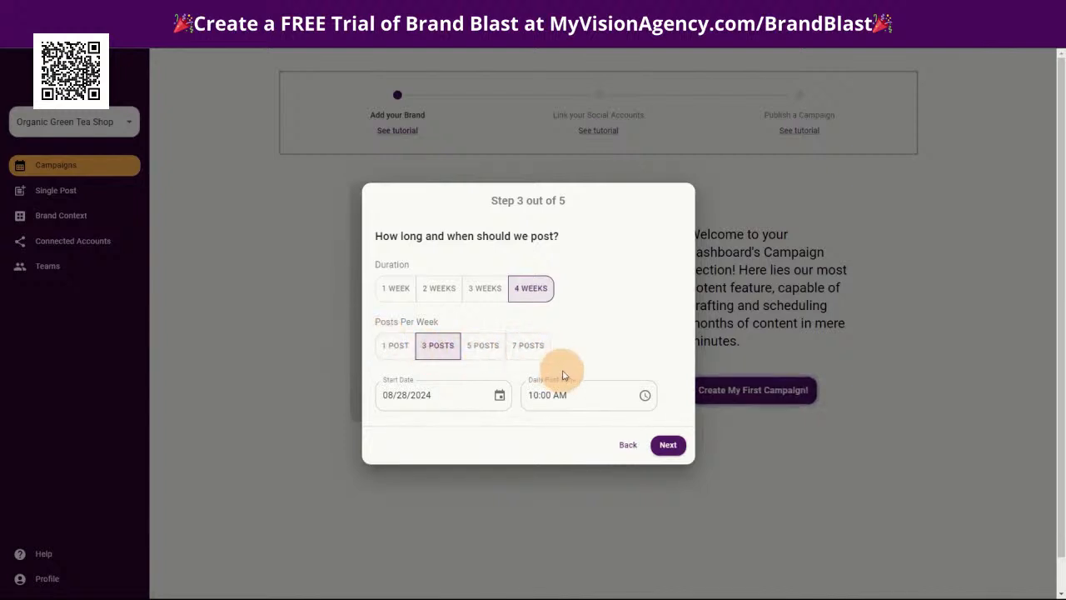
Set the campaign duration to 1 week and continue to the image templates
scroll(449, 393, down, 1)
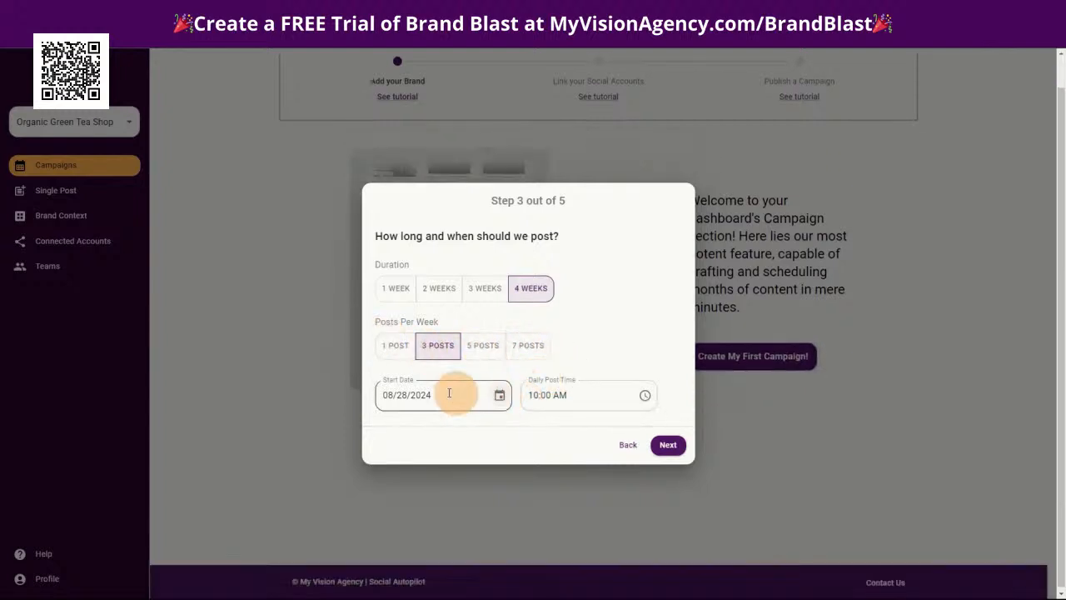
click(408, 289)
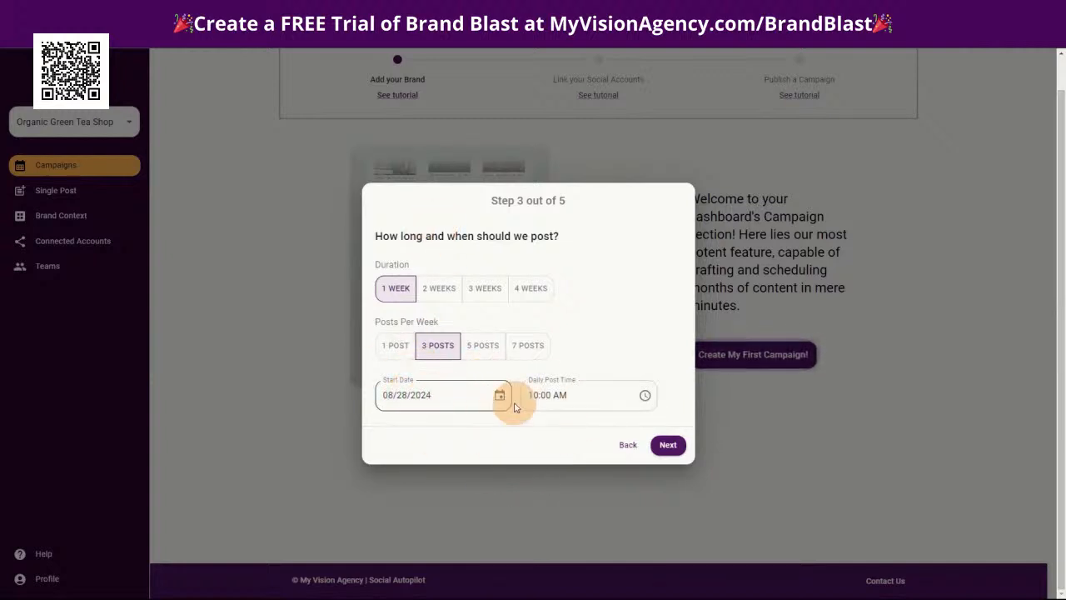
click(668, 446)
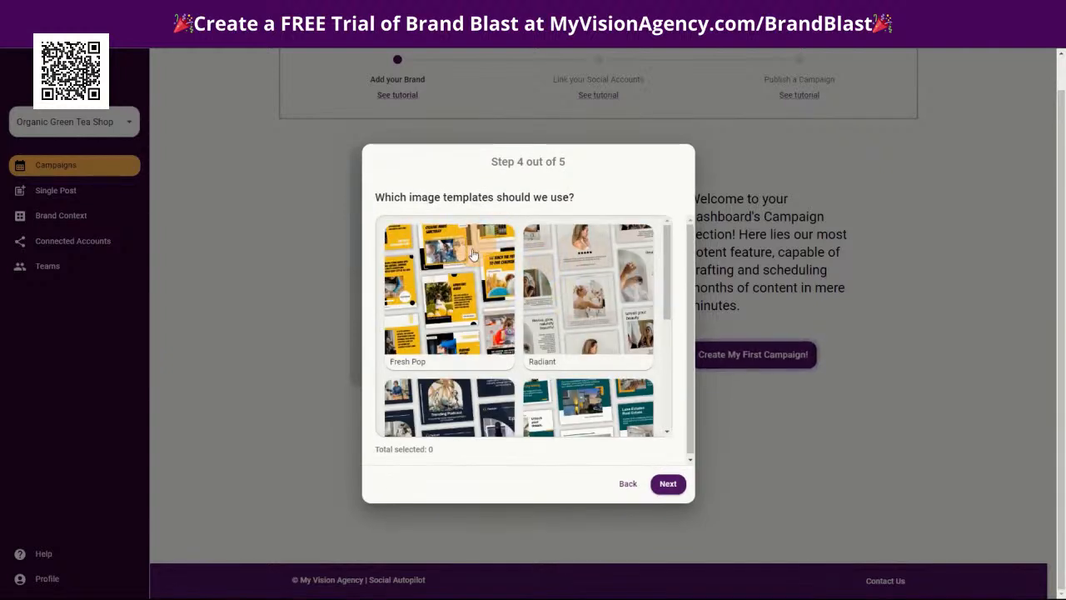
Look through the image templates, select Fresh Pop for the campaign and continue to the image type settings
scroll(583, 345, down, 5)
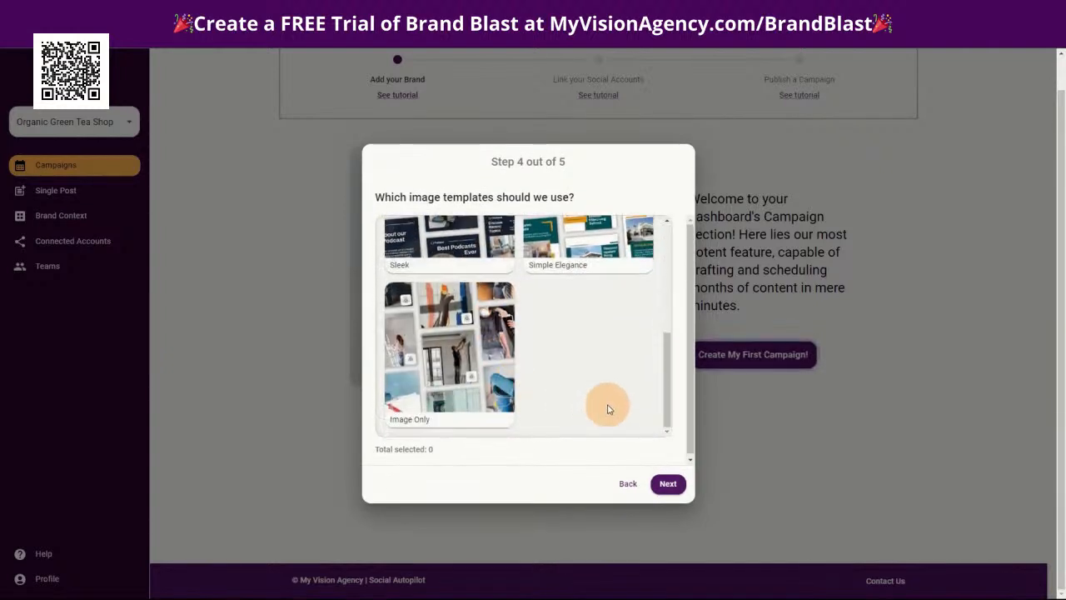
scroll(607, 402, up, 5)
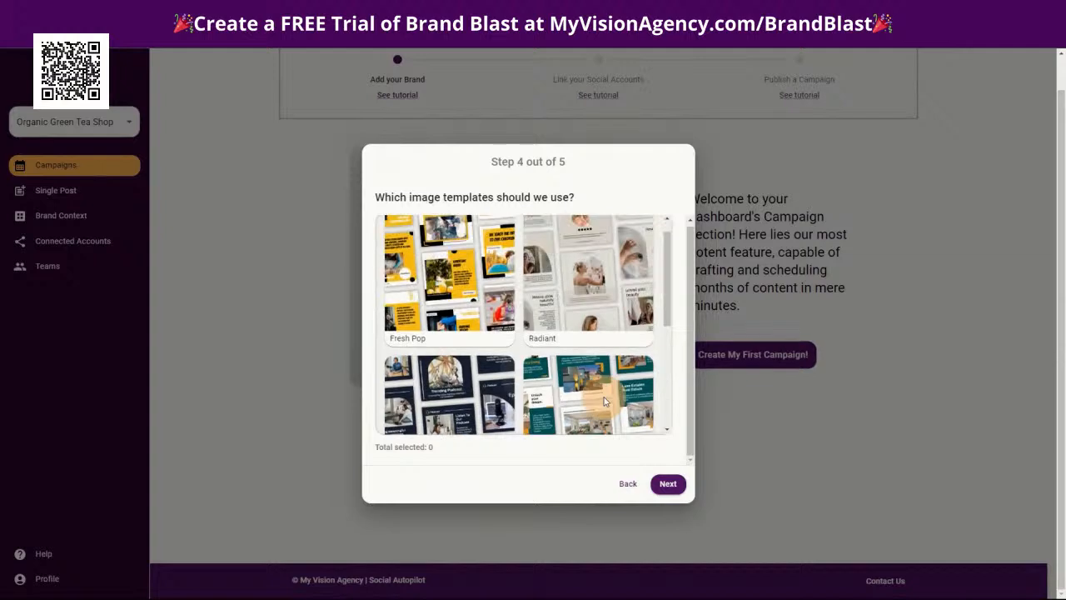
click(454, 298)
click(665, 483)
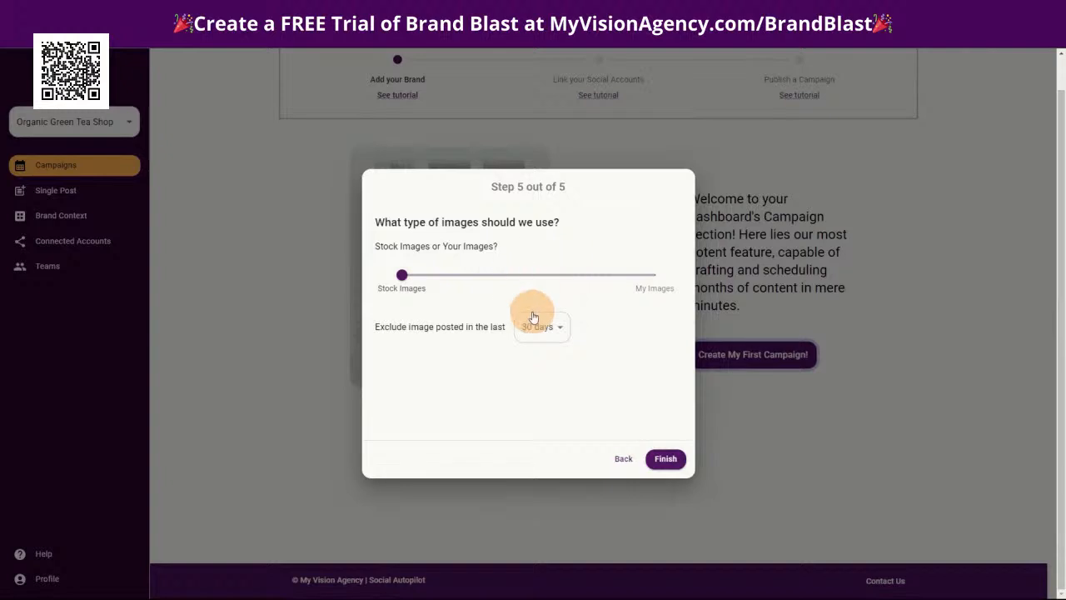
Finish the campaign setup using Stock Images so its generation starts, and dismiss the onboarding message
mouse_move(401, 277)
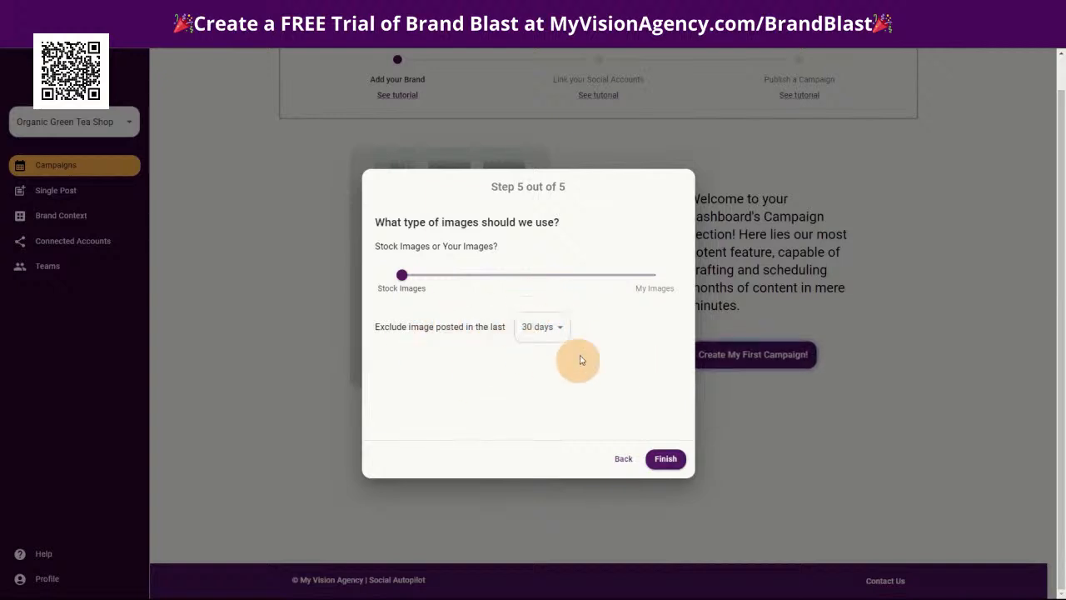
click(665, 458)
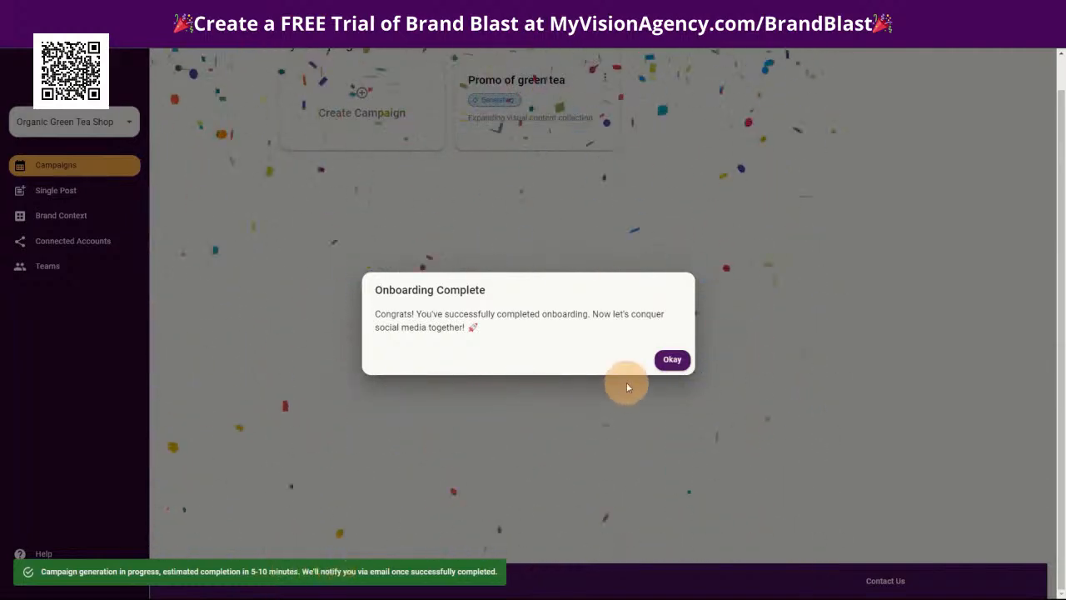
click(672, 361)
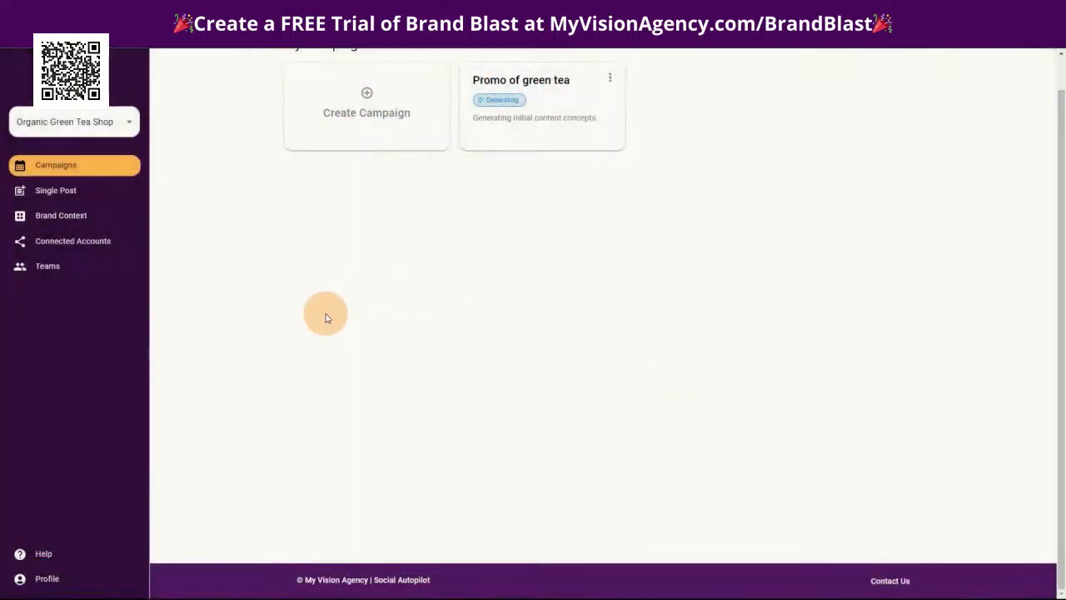
Look over the brand's Deep Knowledge section in Brand Context, including the document options for the Founding Story
scroll(613, 386, up, 1)
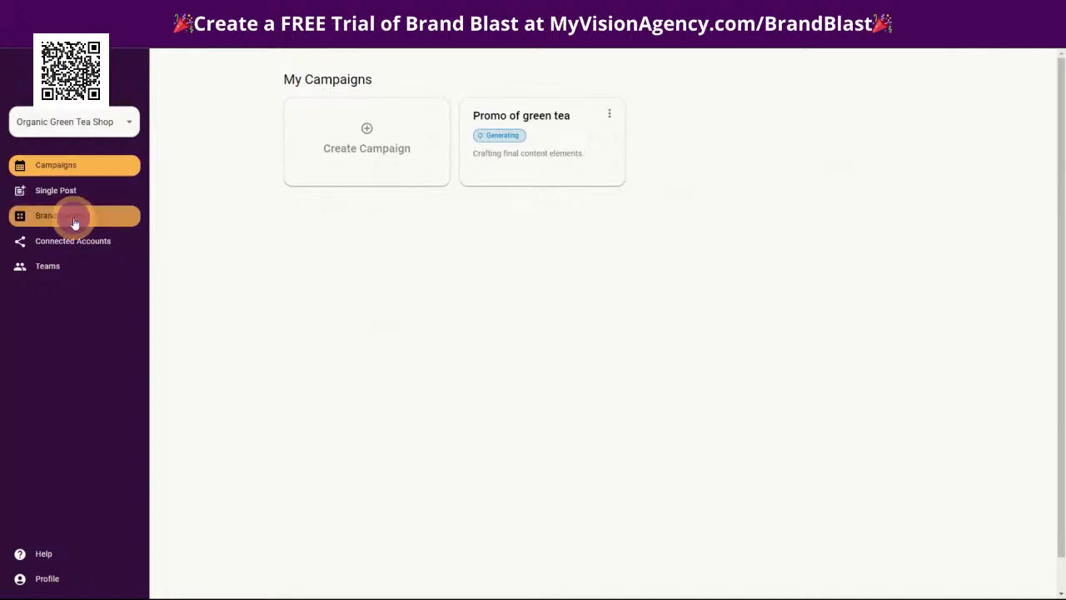
click(74, 218)
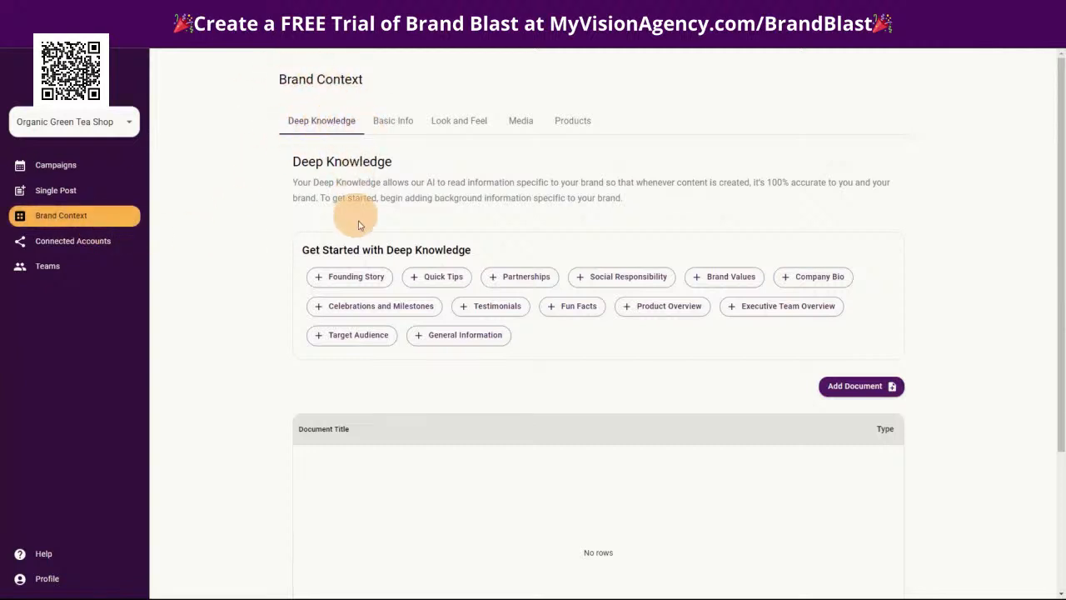
click(337, 280)
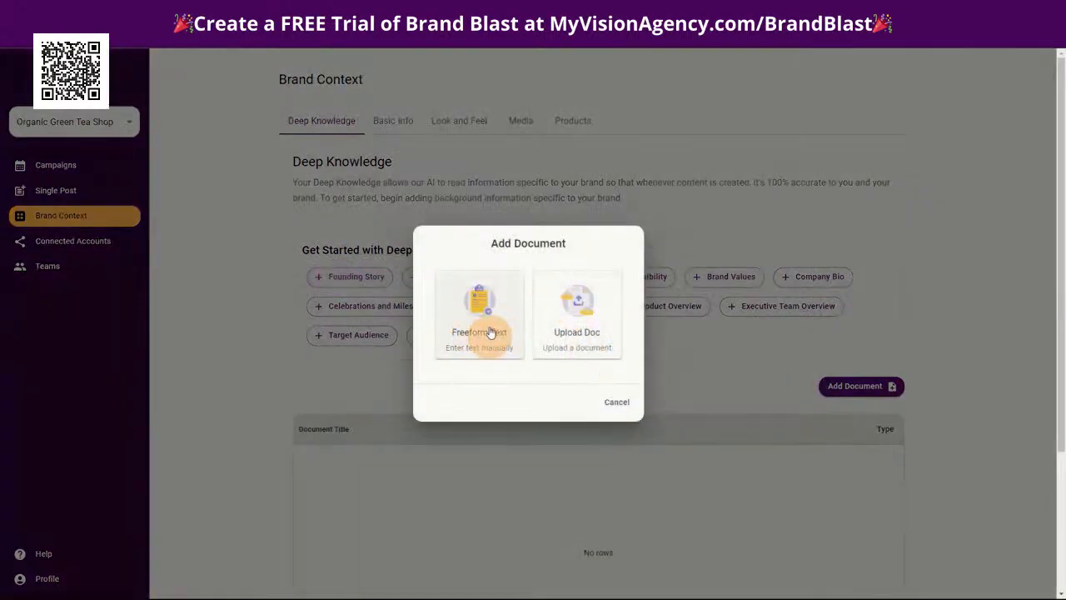
click(617, 403)
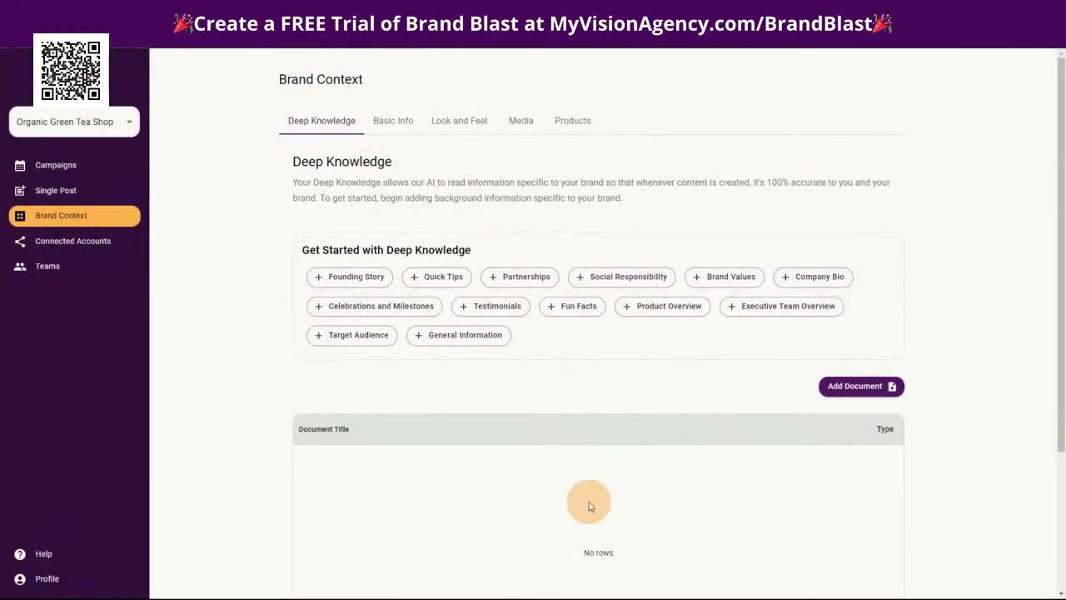
scroll(588, 499, down, 2)
scroll(417, 422, up, 2)
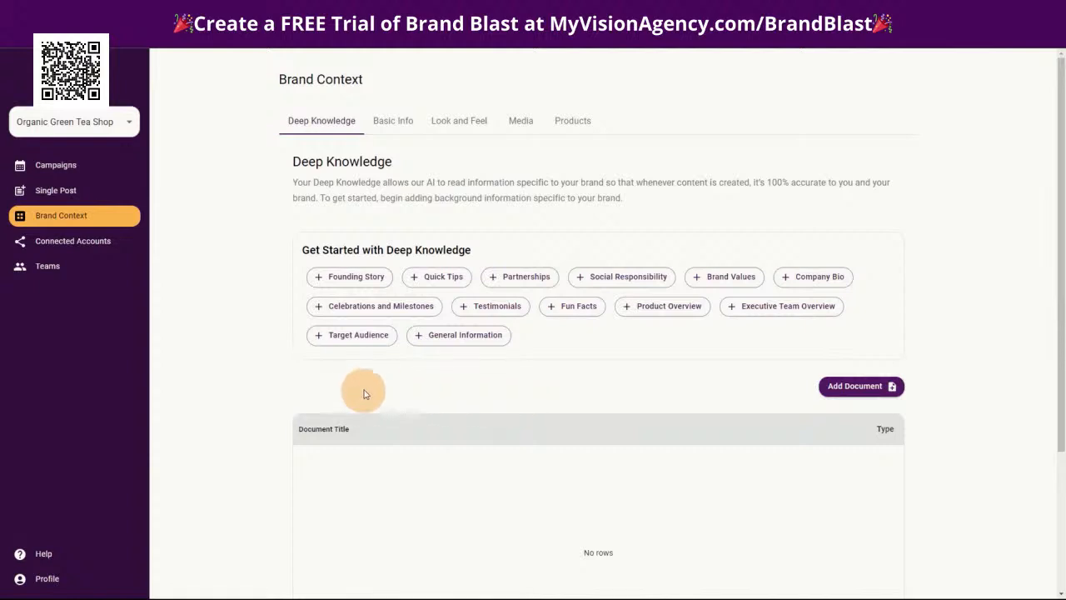
Start adding an uploaded document to Deep Knowledge, checking the other open browser windows before returning to the Add Document dialog
click(861, 385)
click(574, 322)
click(528, 348)
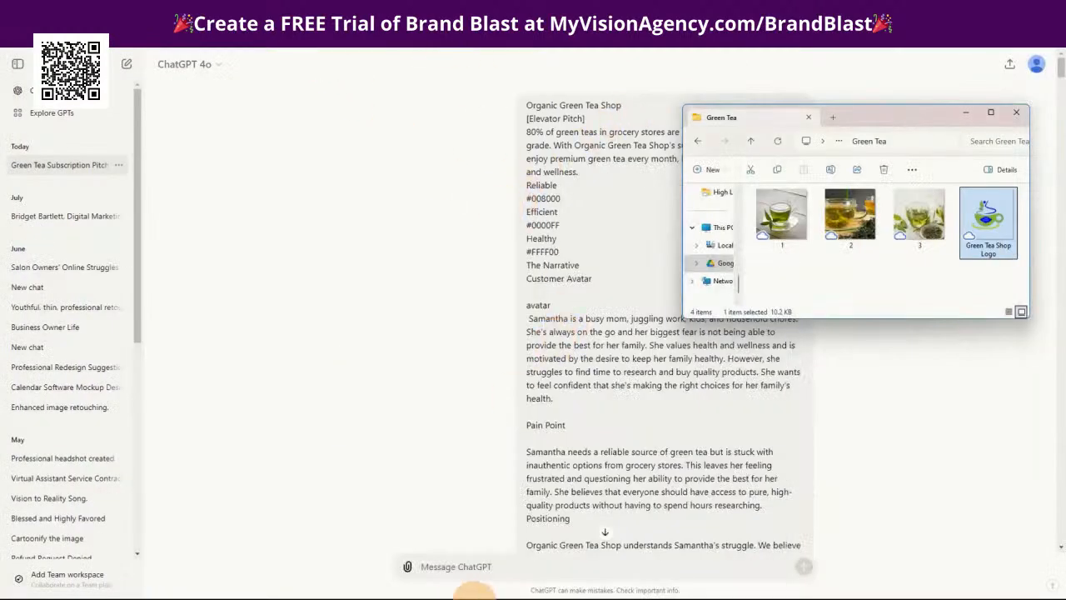
mouse_move(462, 597)
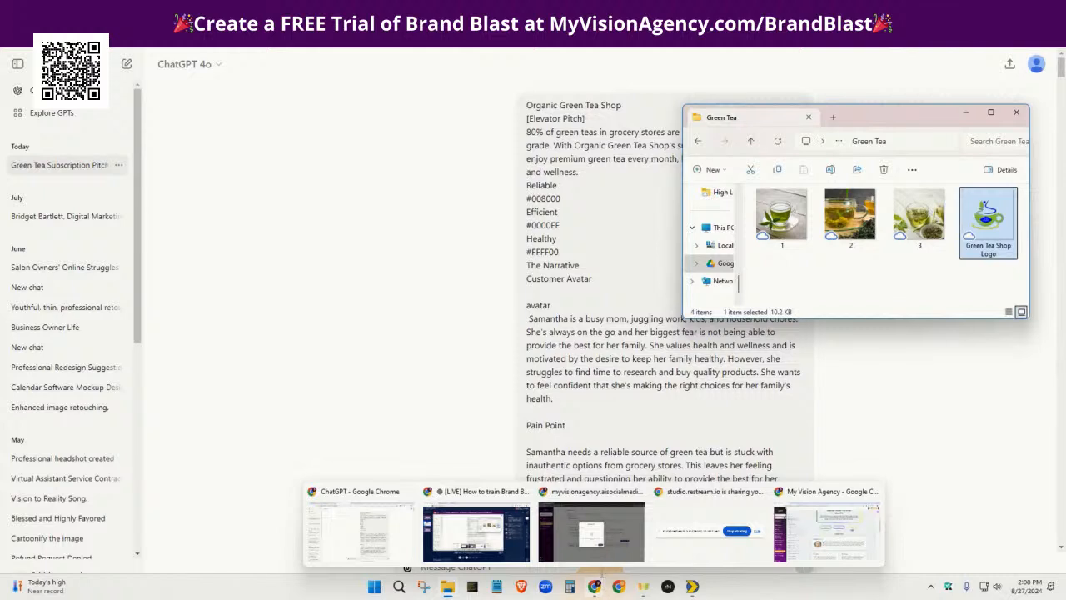
mouse_move(593, 589)
click(809, 540)
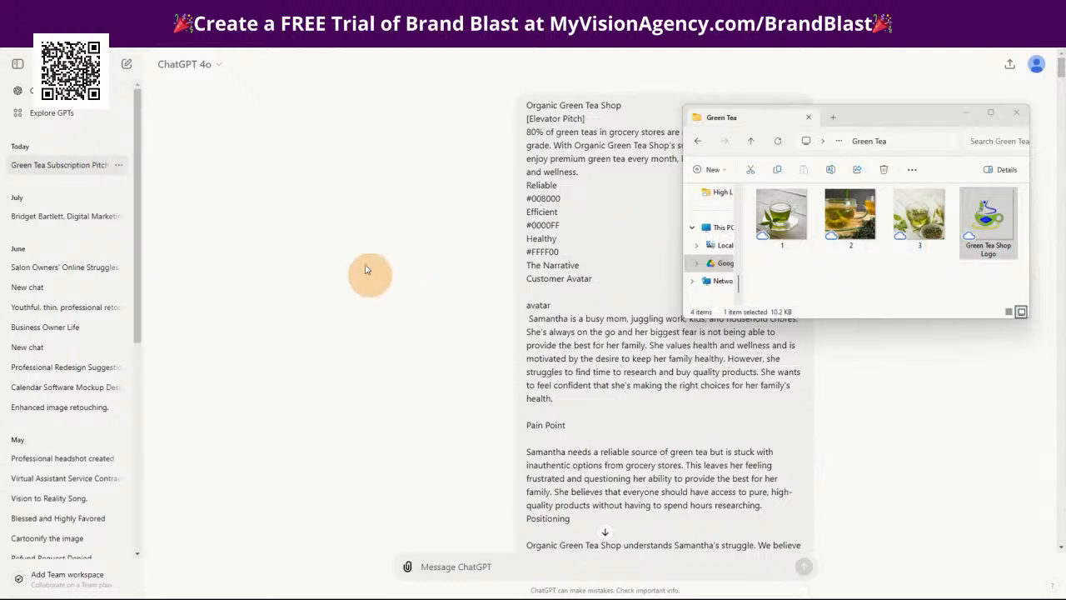
mouse_move(463, 598)
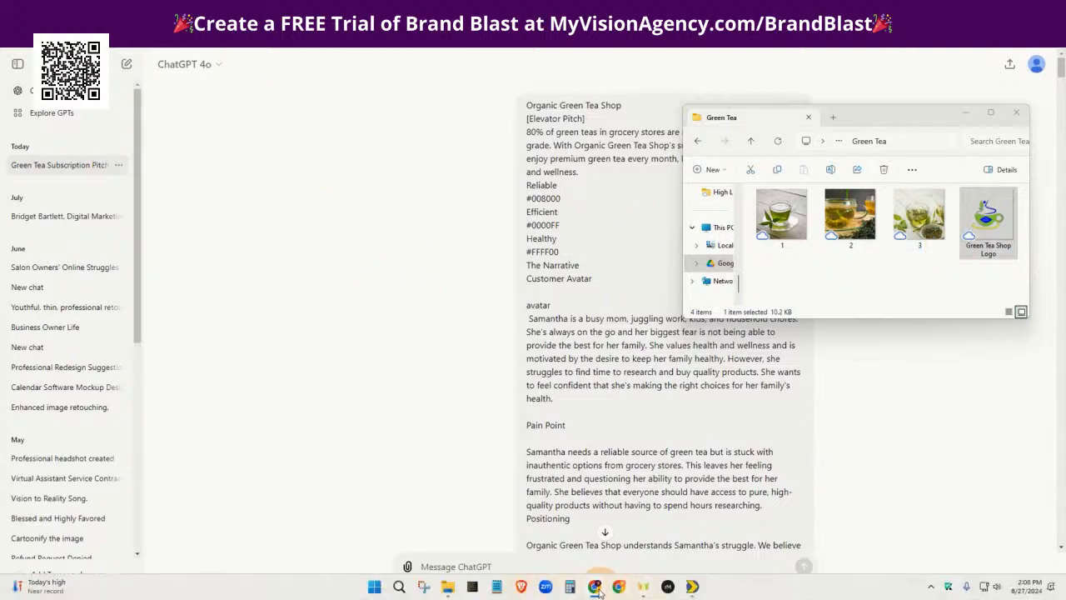
mouse_move(598, 589)
click(601, 557)
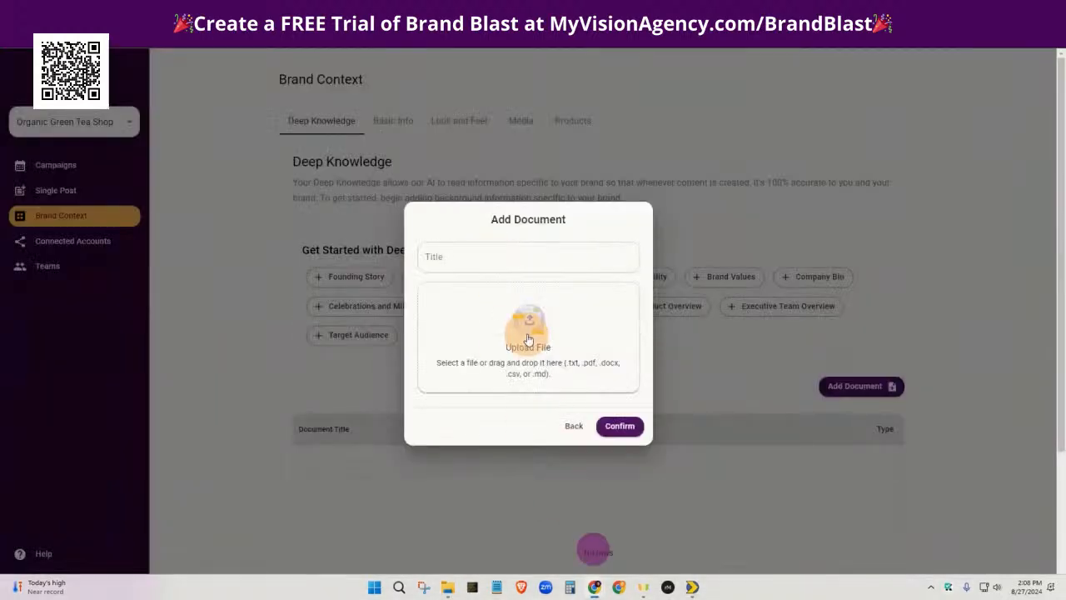
Upload the Organic Green Tea Shop-Brand-Guide (1) PDF to Deep Knowledge with the title "Brand Guide Report"
click(527, 330)
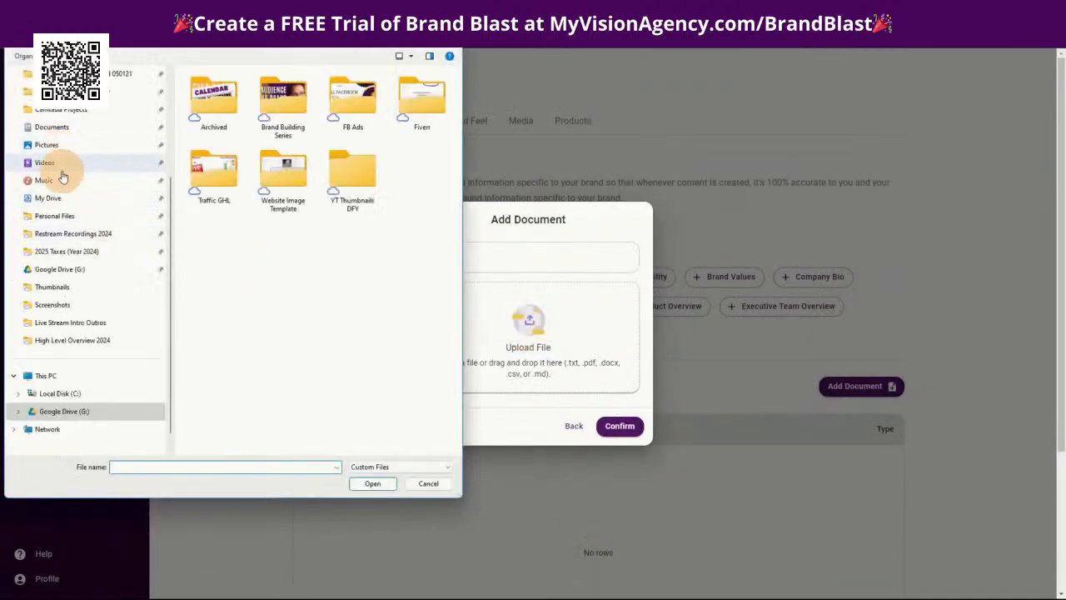
scroll(266, 385, down, 3)
click(294, 431)
click(372, 483)
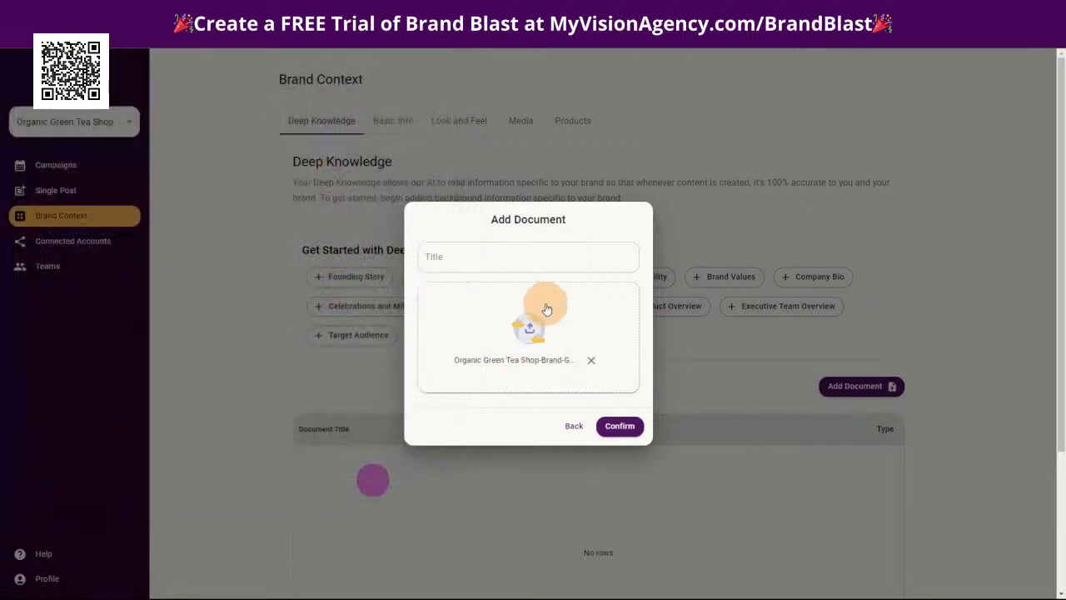
click(457, 256)
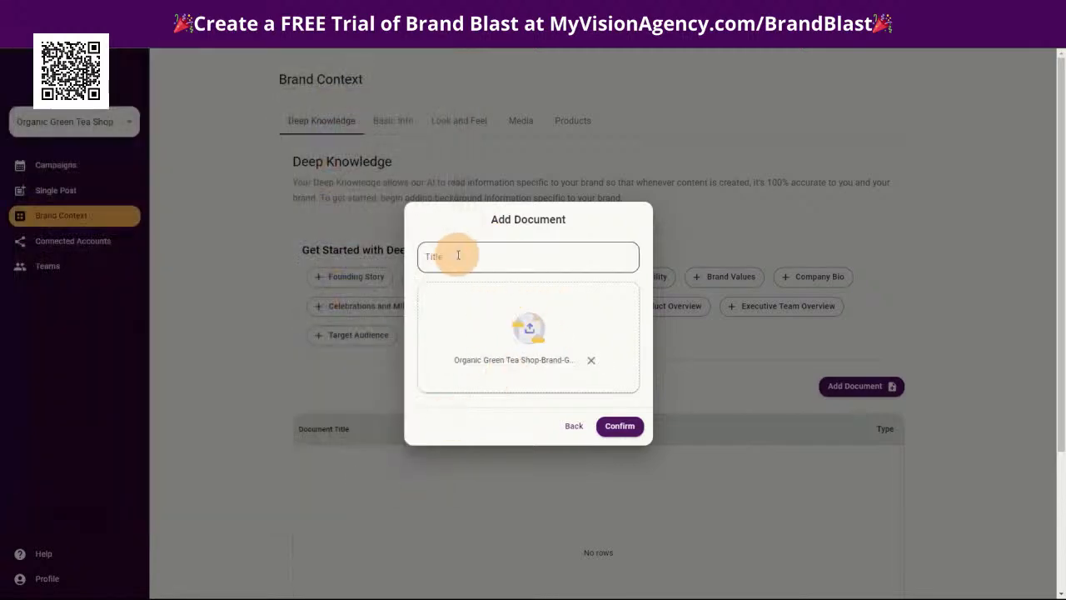
text(Brand Guide Report)
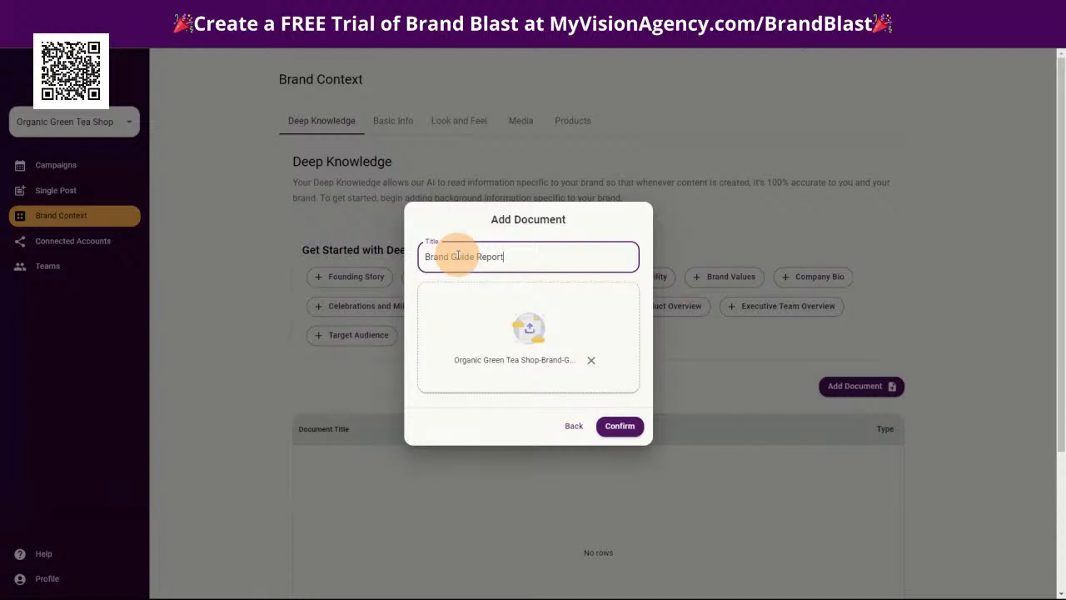
click(620, 426)
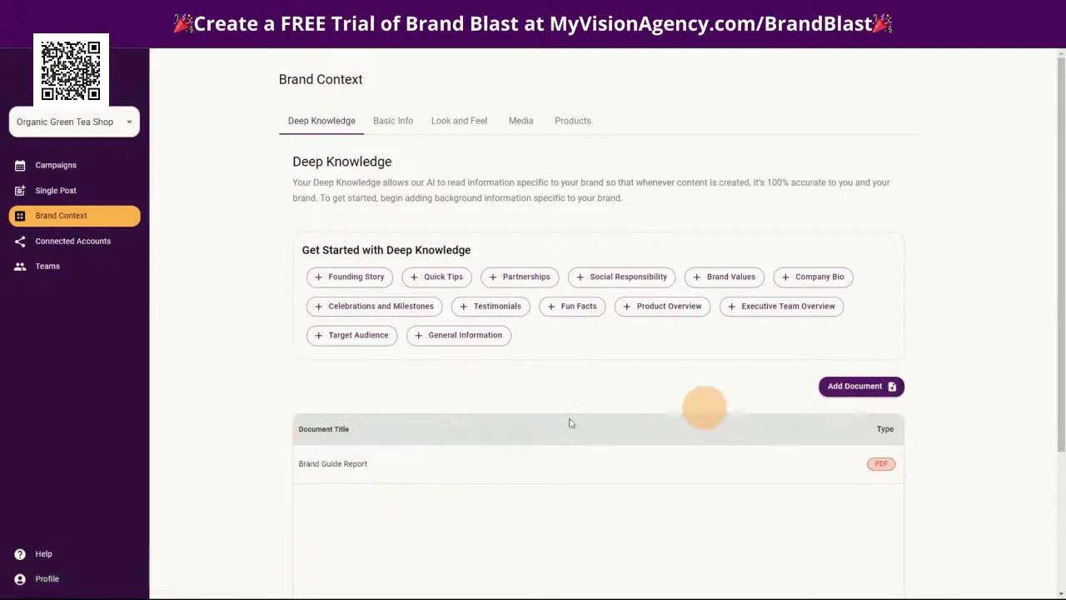
Switch to the ChatGPT conversation and examine the Organic Green Tea Shop brand text, its refined summary and the generated founding story
click(343, 278)
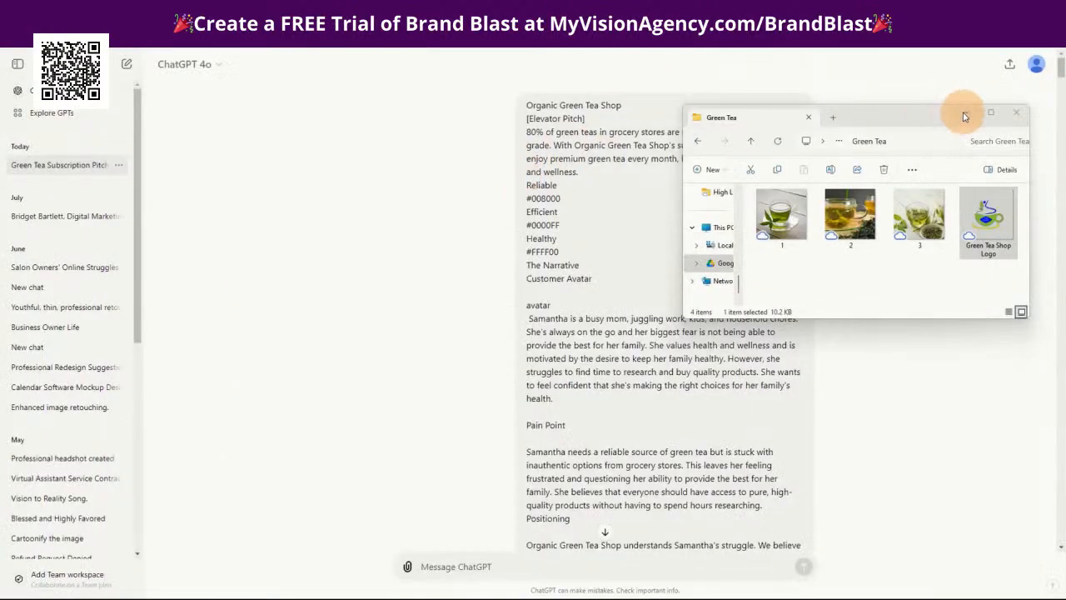
click(962, 110)
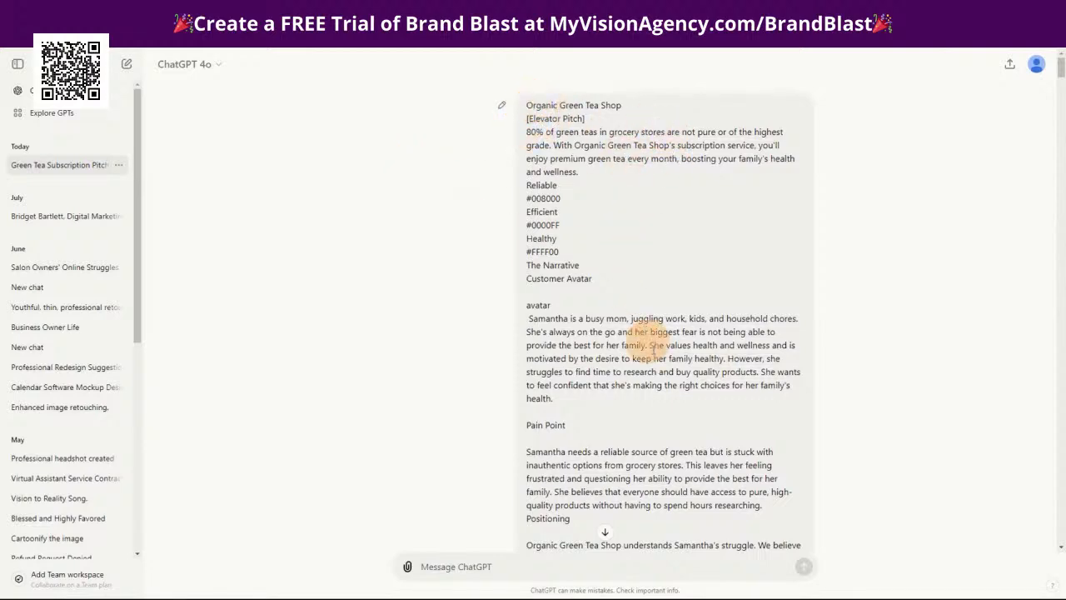
scroll(650, 350, down, 5)
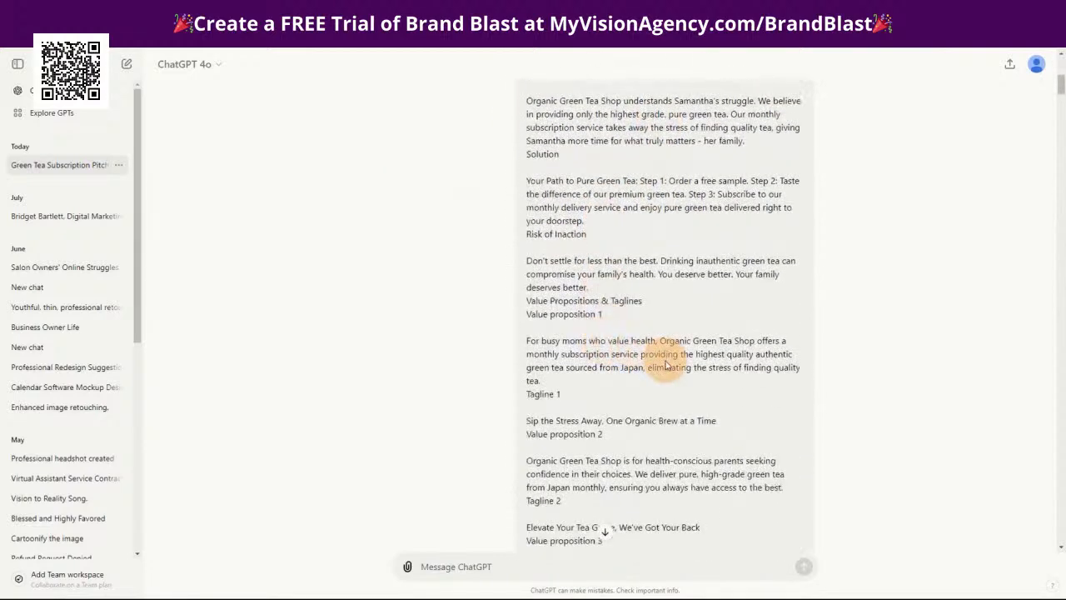
scroll(658, 353, down, 3)
scroll(668, 364, down, 1)
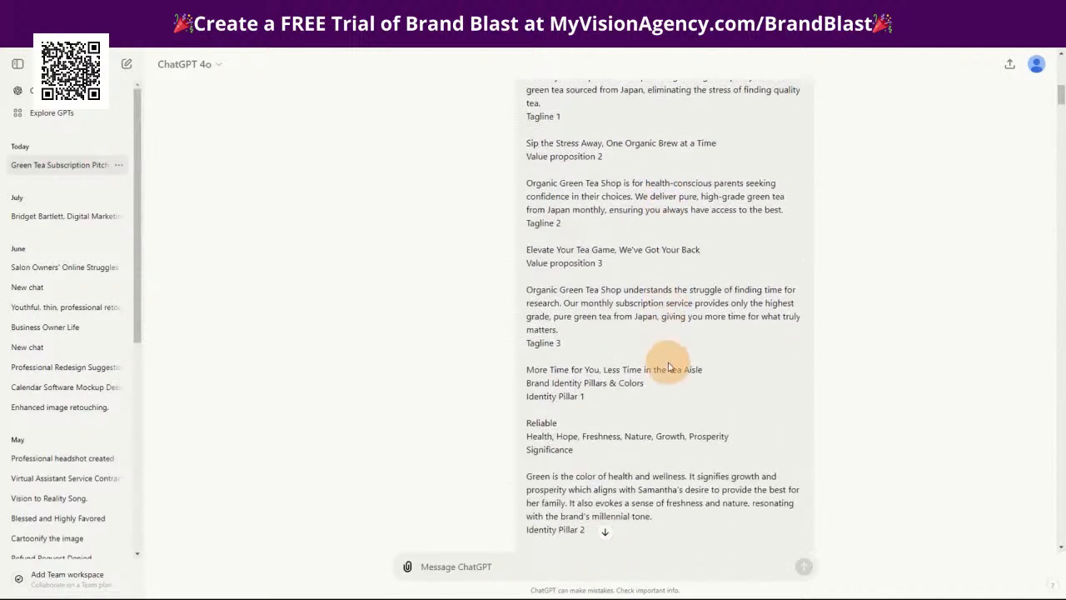
scroll(671, 291, up, 2)
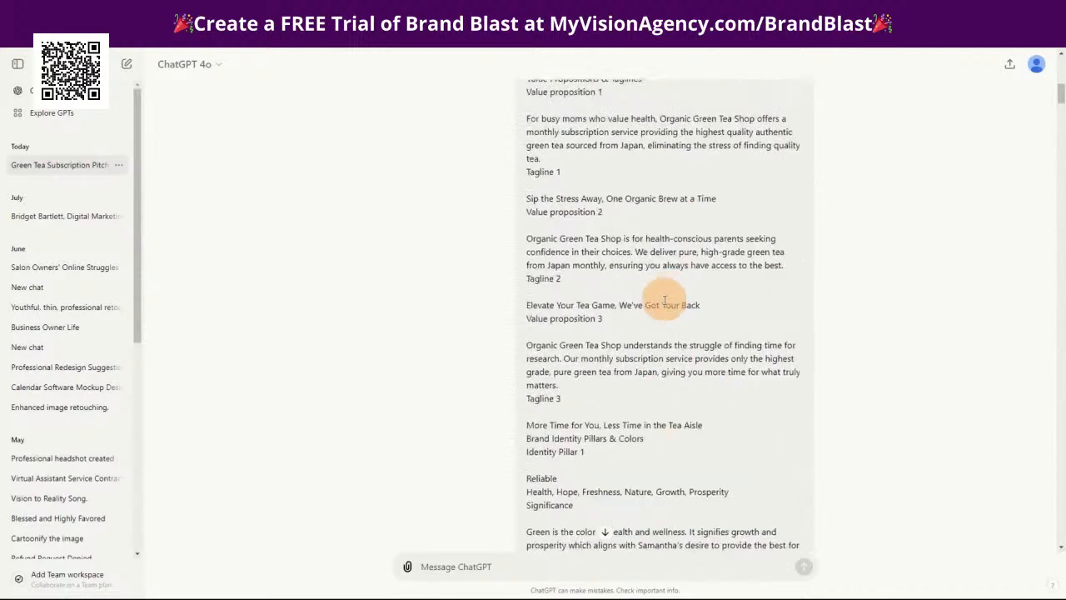
scroll(664, 313, down, 3)
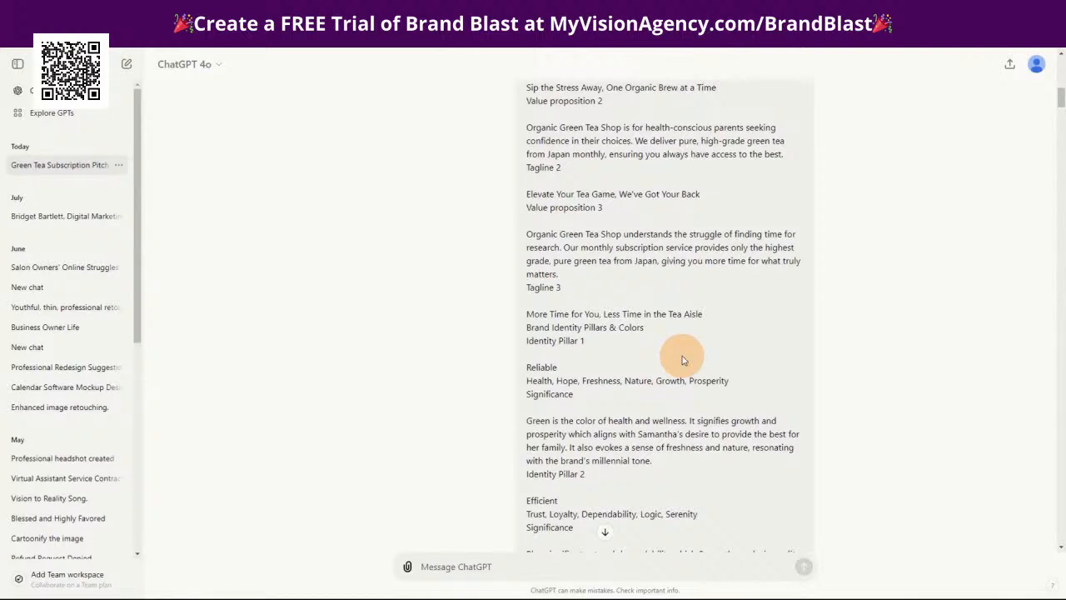
scroll(681, 356, down, 3)
scroll(679, 367, down, 1)
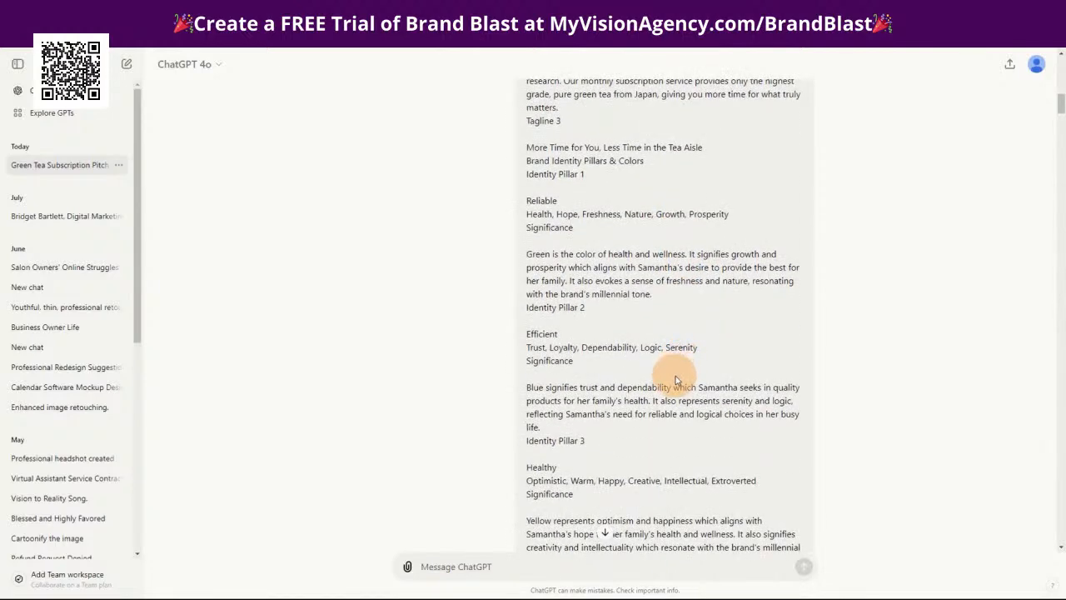
scroll(676, 379, down, 5)
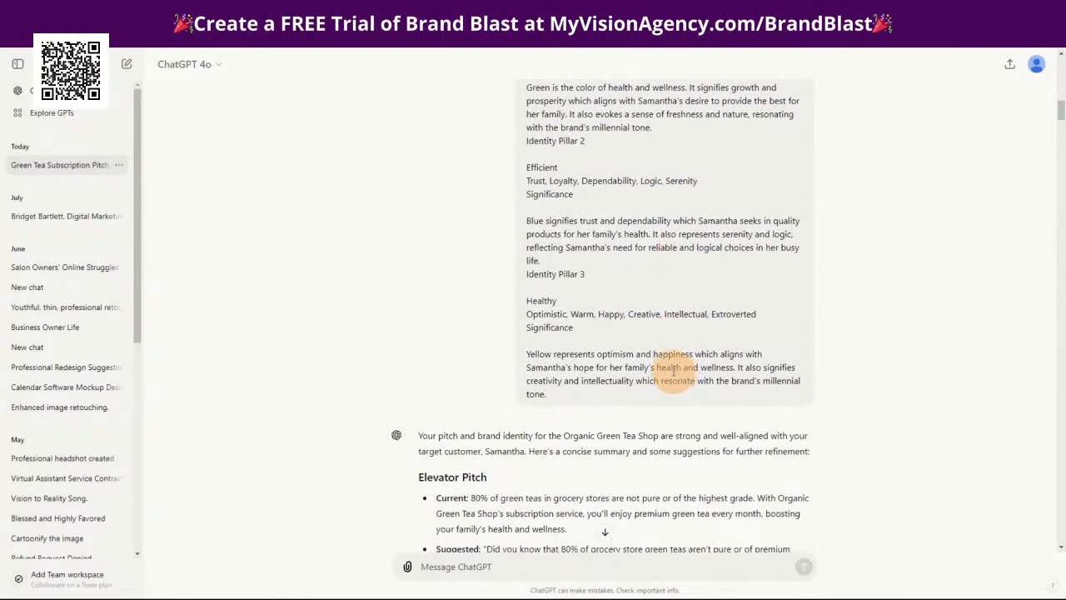
scroll(667, 354, down, 3)
scroll(658, 343, down, 6)
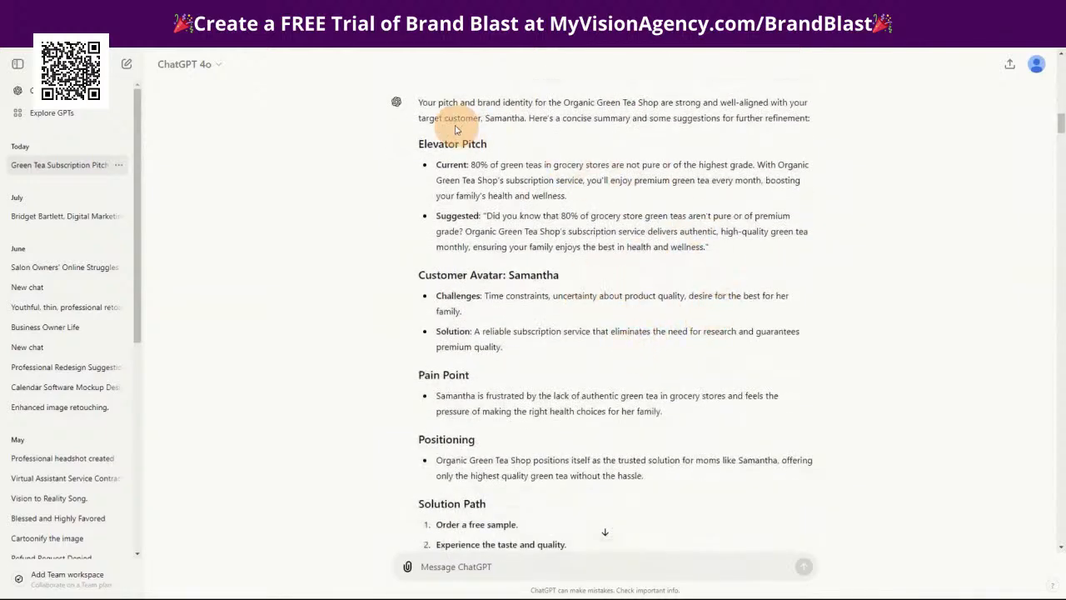
scroll(421, 136, down, 2)
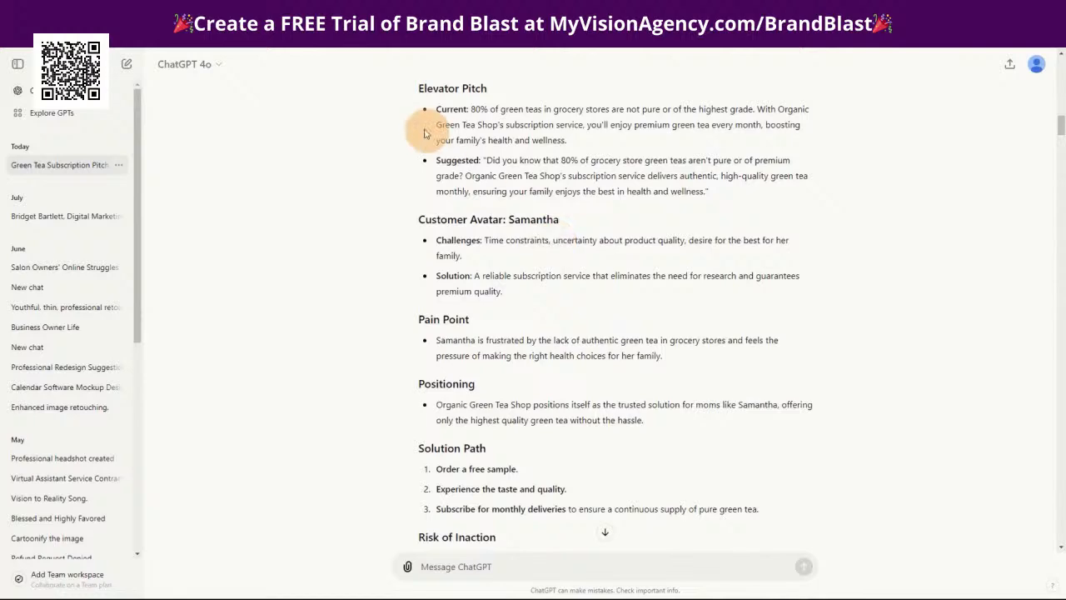
scroll(620, 366, down, 6)
scroll(626, 351, down, 20)
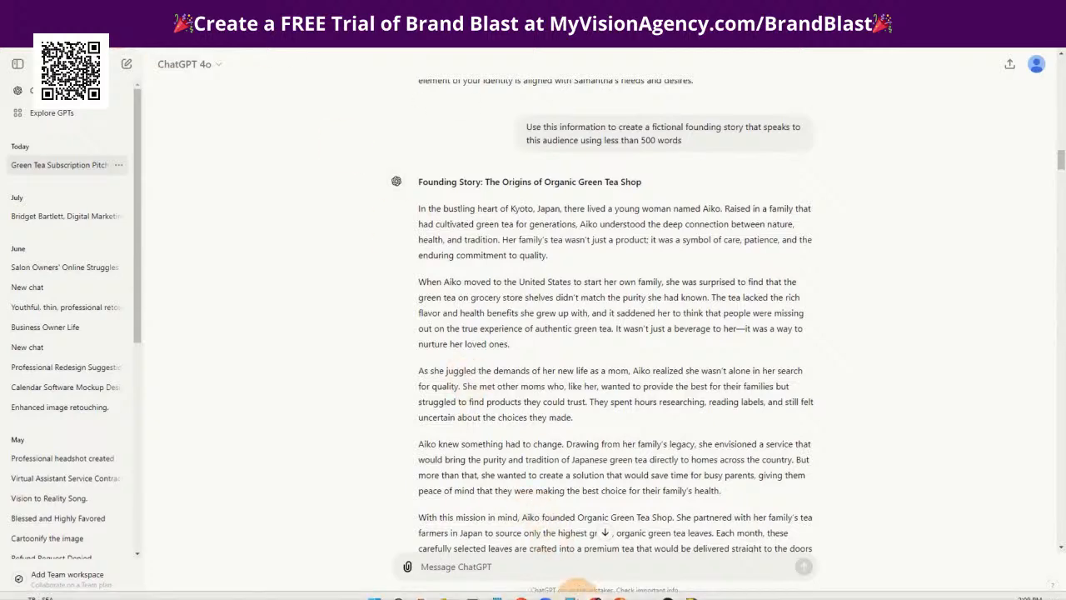
Return to the Brandblast Deep Knowledge page and close the Add Document dialog without adding anything
mouse_move(596, 589)
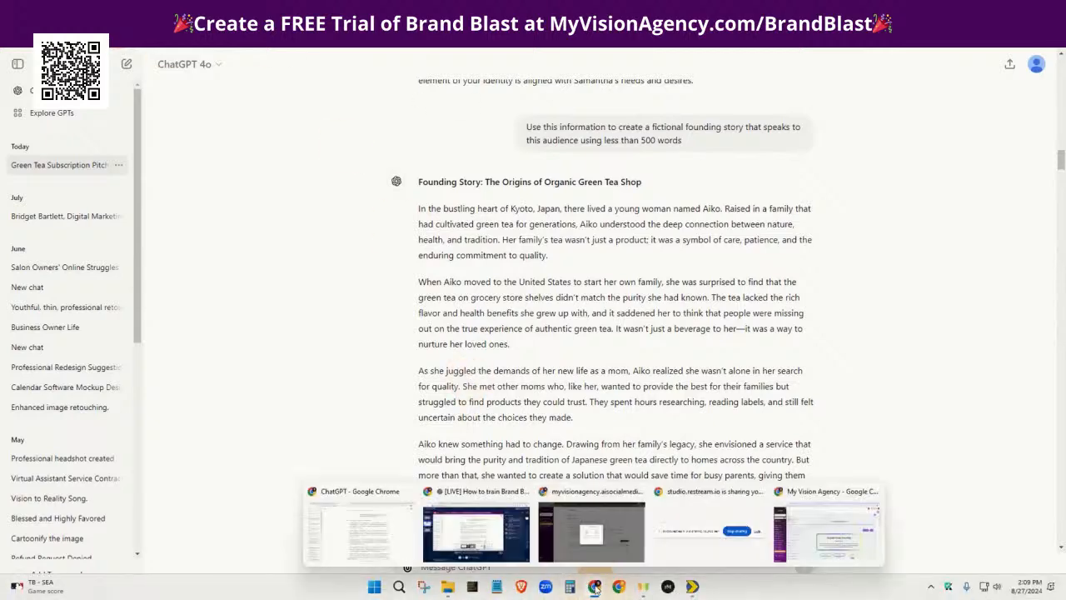
click(564, 555)
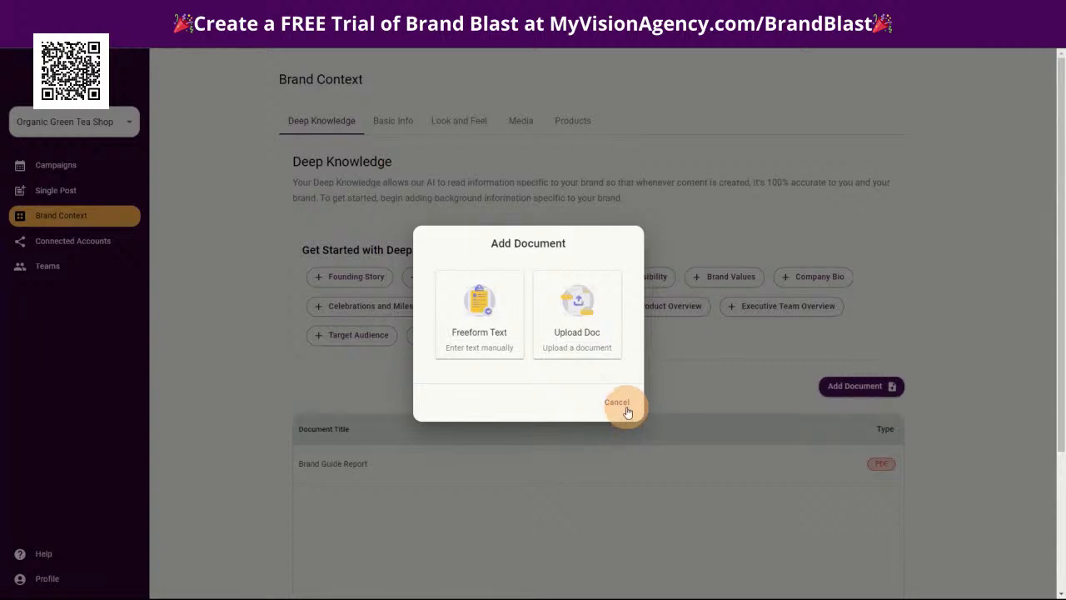
click(683, 384)
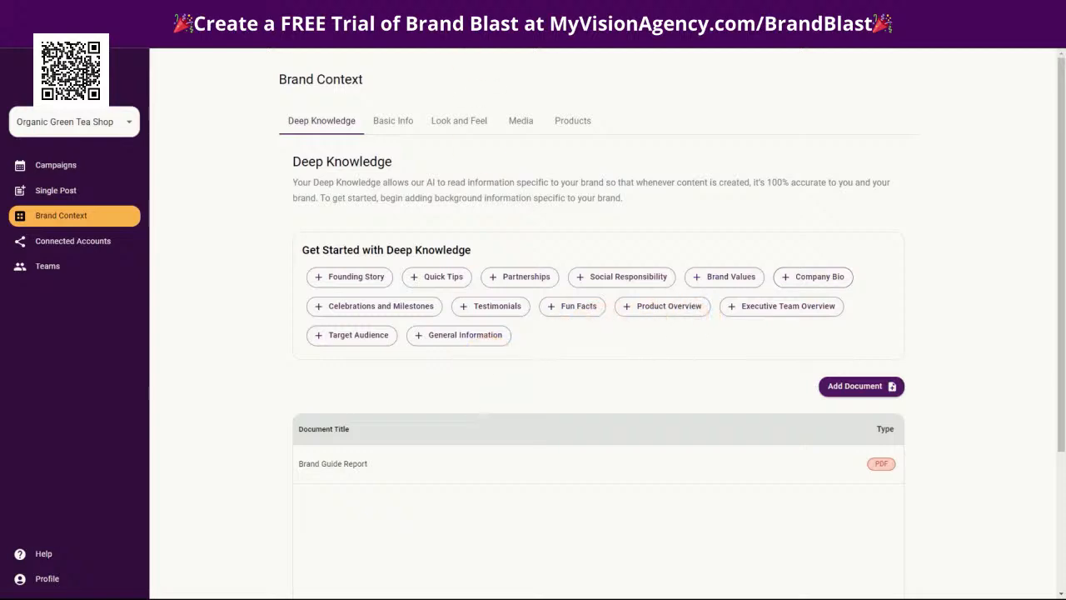
Switch to ChatGPT, review the founding story prompt, and copy the story text beginning "In the bustling heart of Kyoto, Japan"
click(1002, 8)
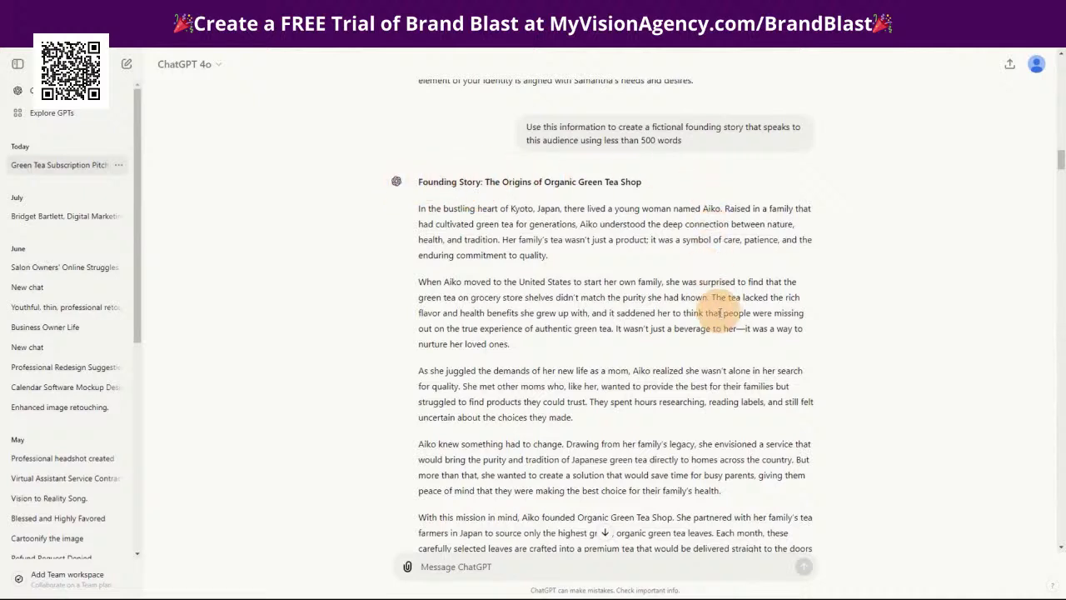
scroll(721, 314, up, 1)
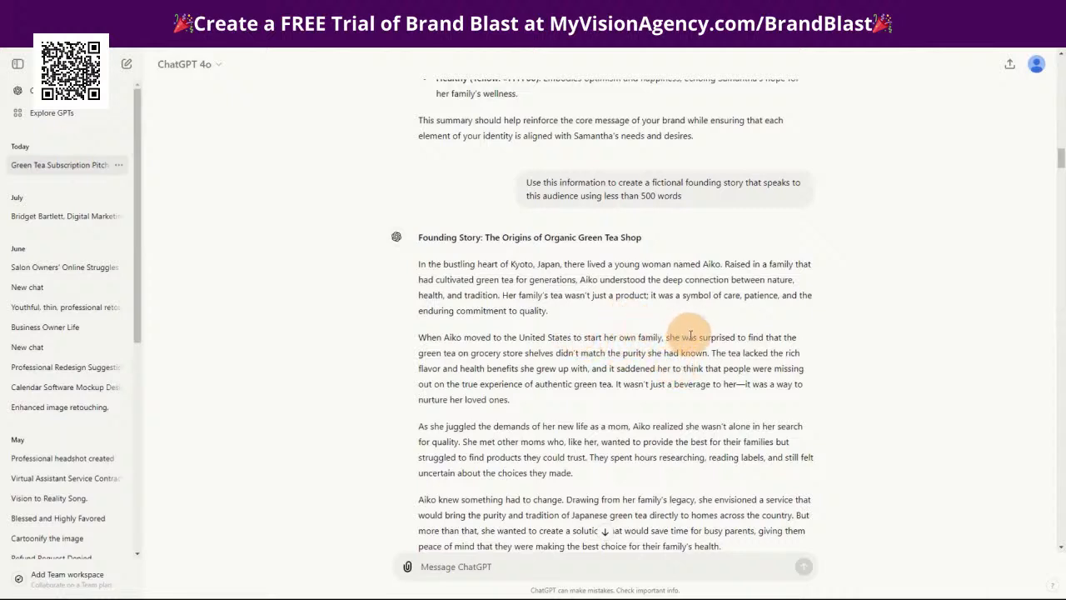
scroll(698, 339, up, 1)
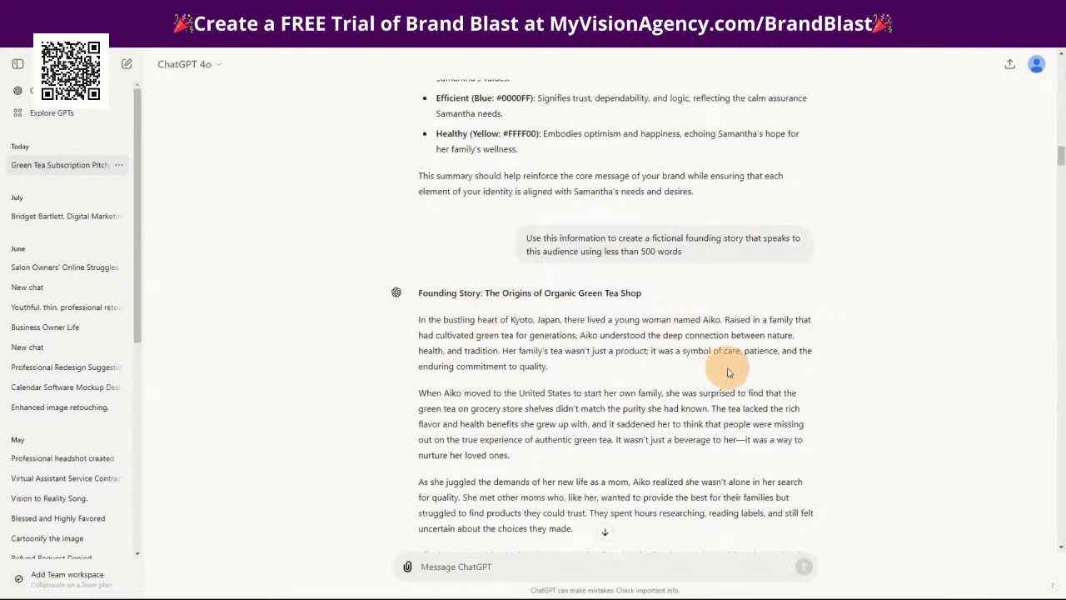
scroll(722, 368, down, 1)
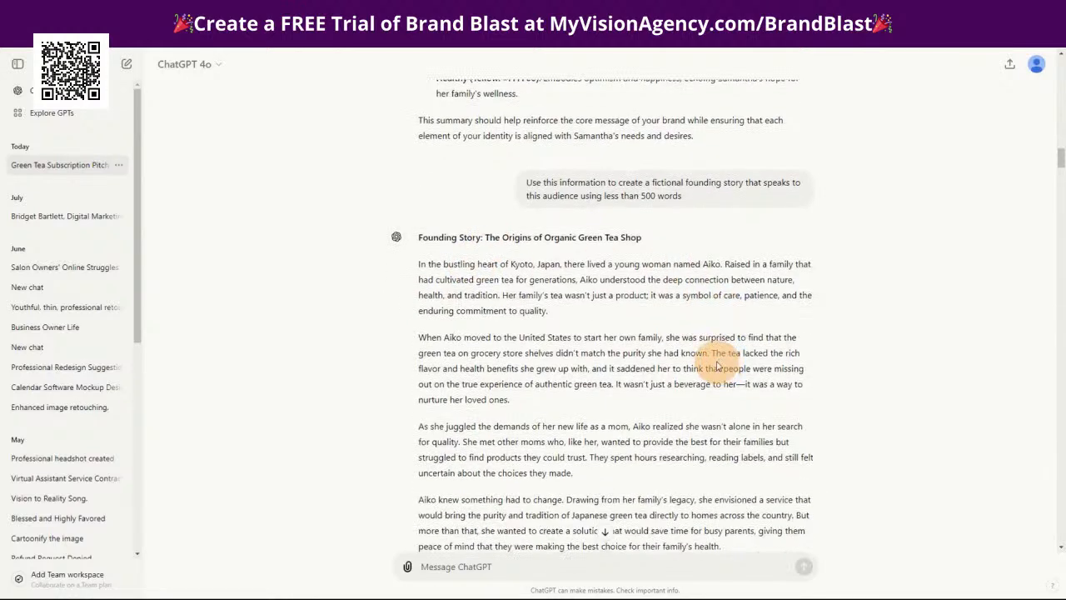
scroll(709, 358, down, 1)
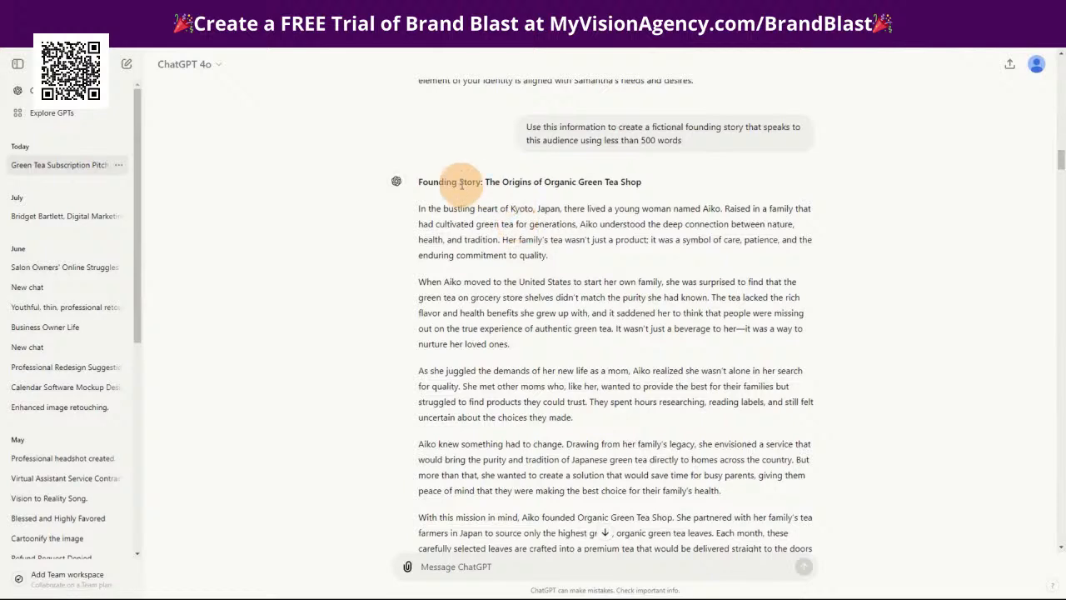
scroll(549, 208, down, 1)
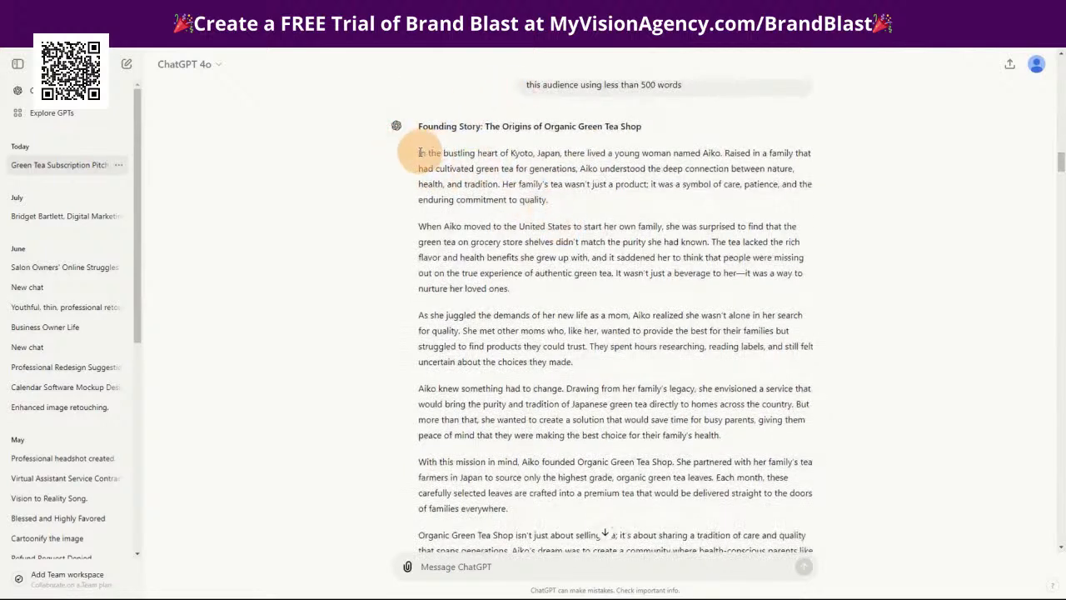
drag(419, 155, 641, 355)
drag(423, 20, 1065, 75)
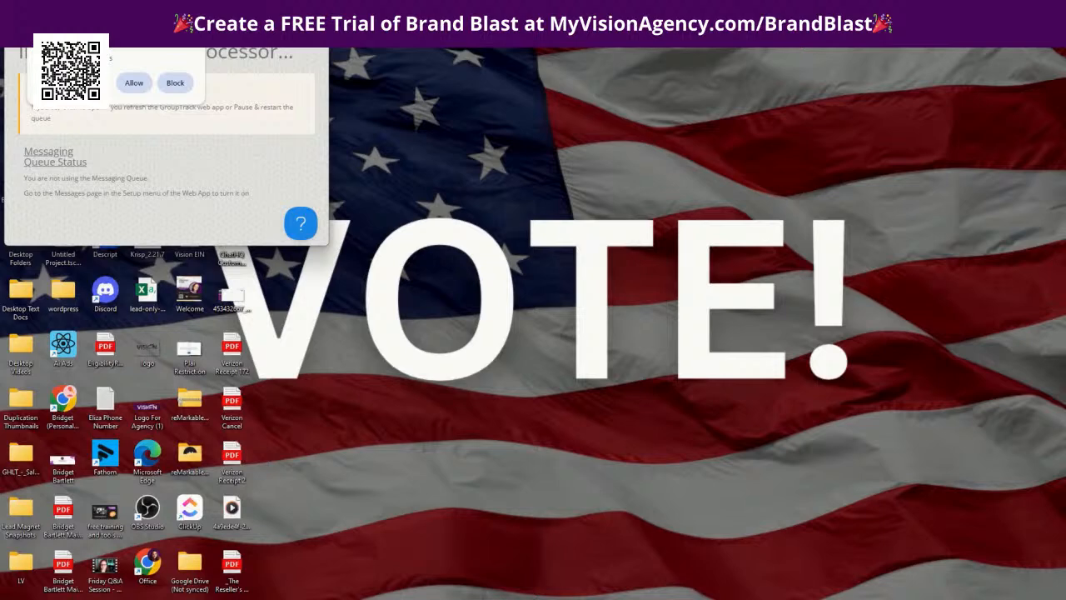
Switch back to Brandblast and add a freeform Deep Knowledge document titled "Founding Story" containing the copied story
mouse_move(474, 593)
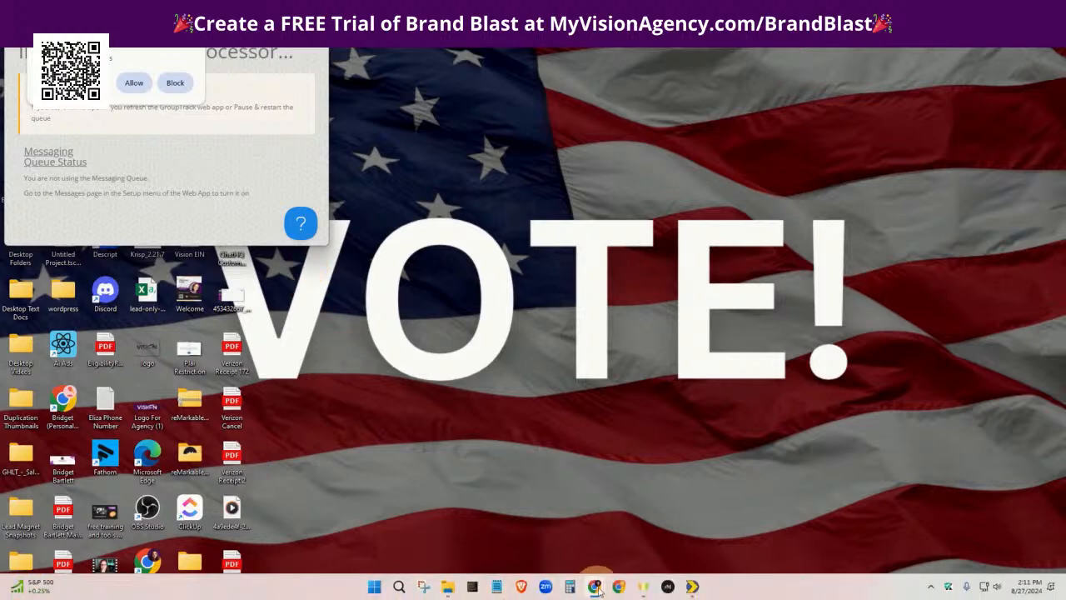
mouse_move(592, 589)
click(614, 552)
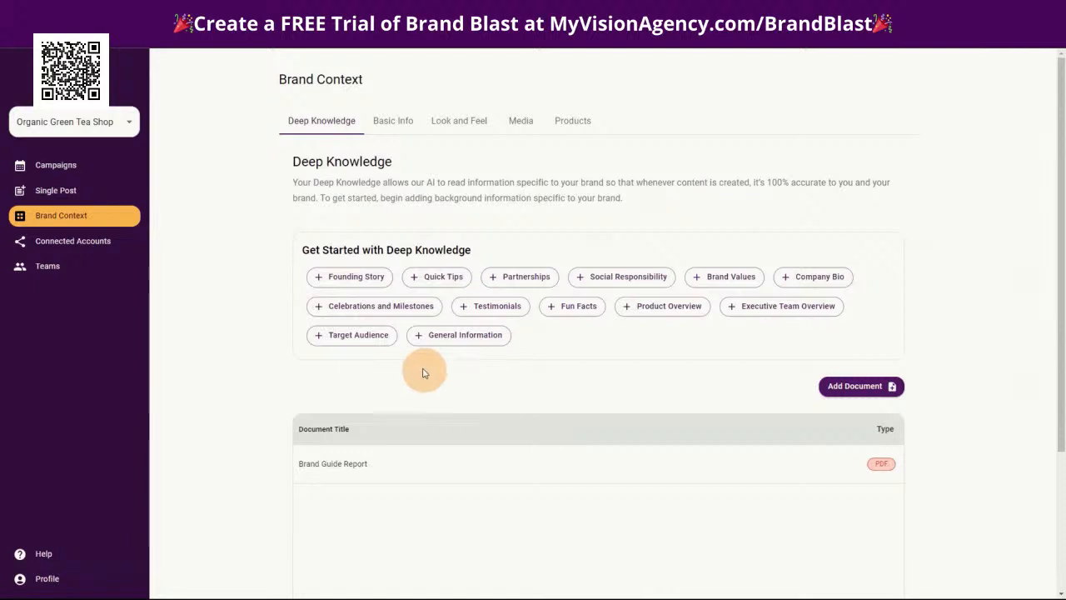
click(336, 277)
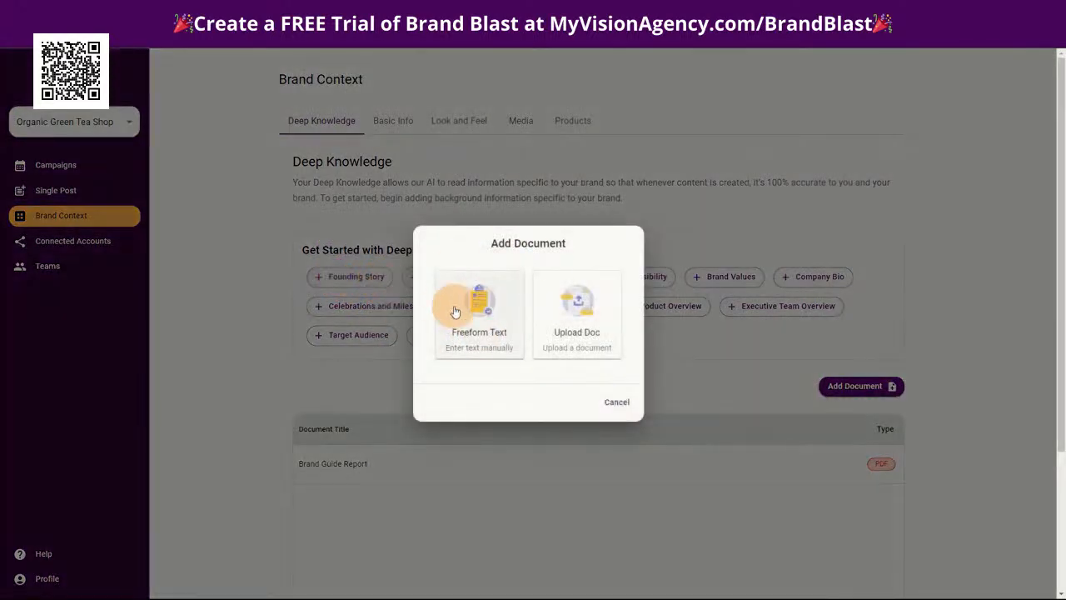
click(480, 318)
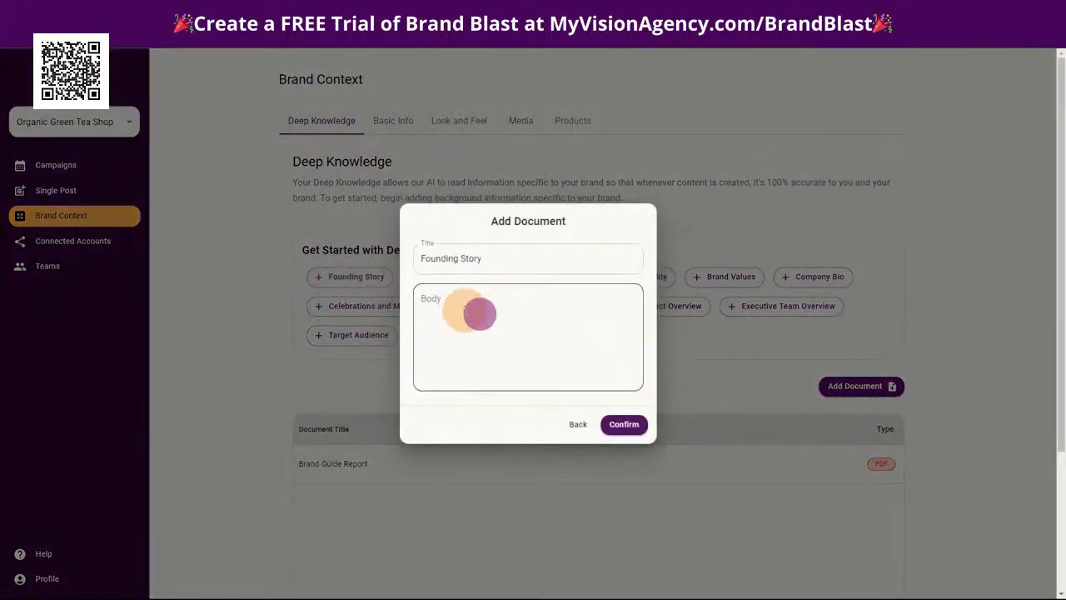
click(452, 301)
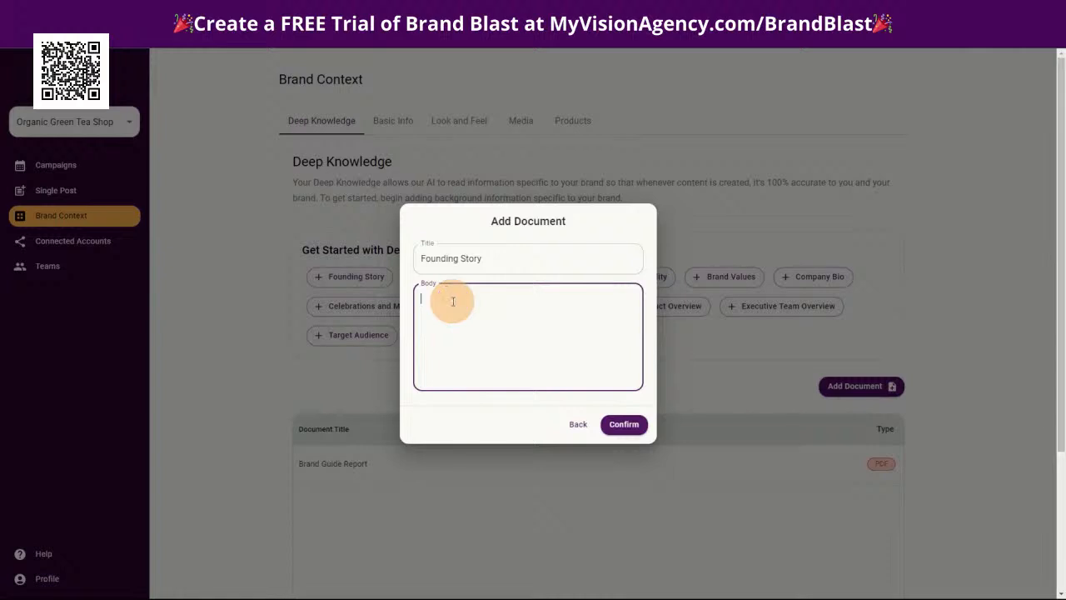
key(ctrl+v)
scroll(536, 354, up, 1)
scroll(536, 354, up, 10)
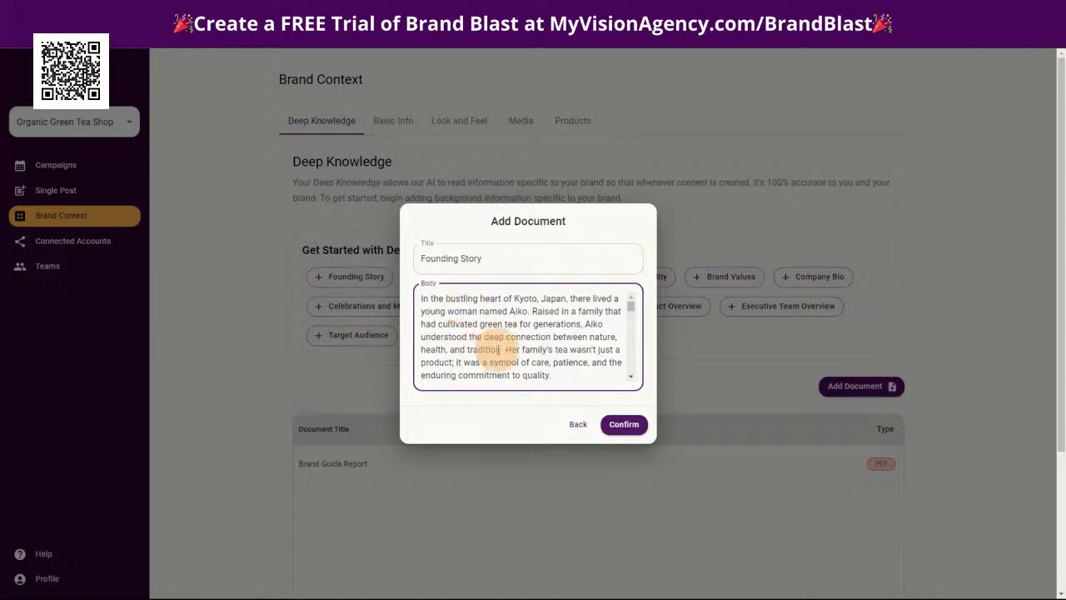
click(623, 424)
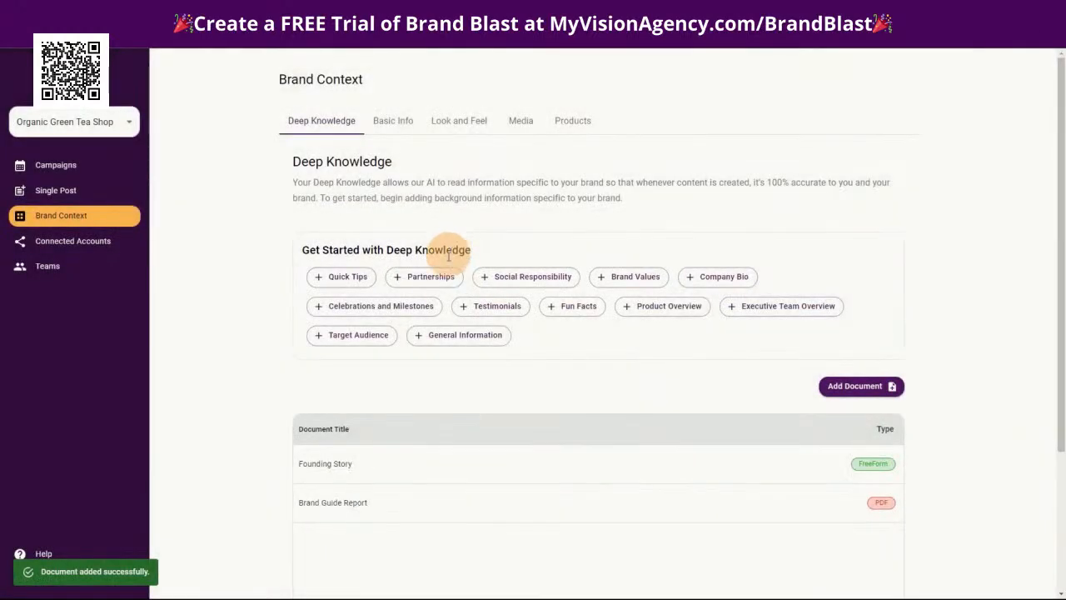
Add a freeform Deep Knowledge document titled "Quick Tips" with the pasted tips on choosing quality green tea, starting with "Check for Organic Certification"
click(341, 276)
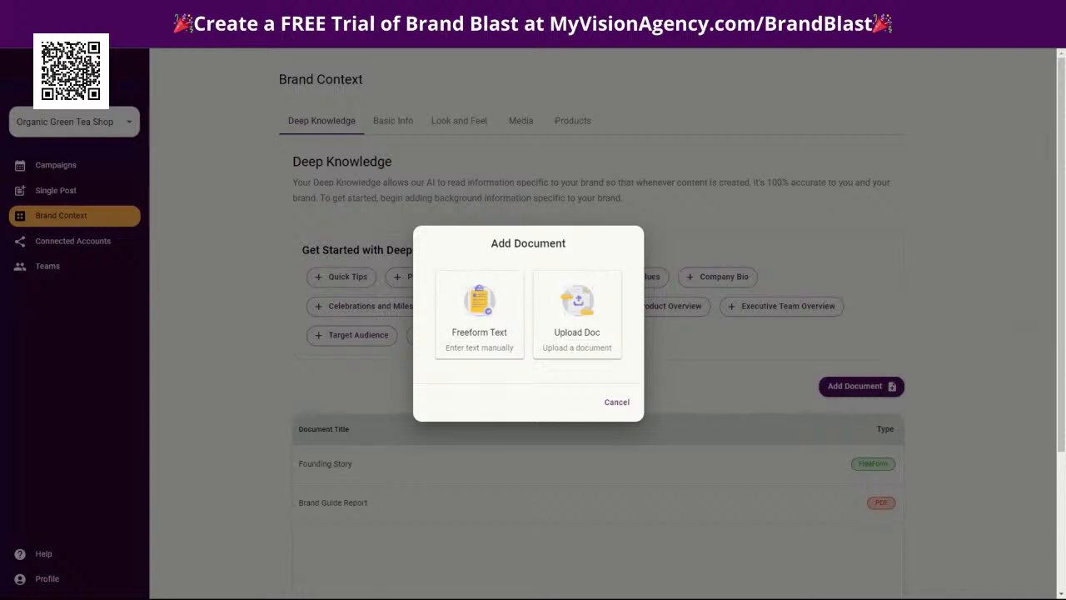
click(491, 307)
click(482, 311)
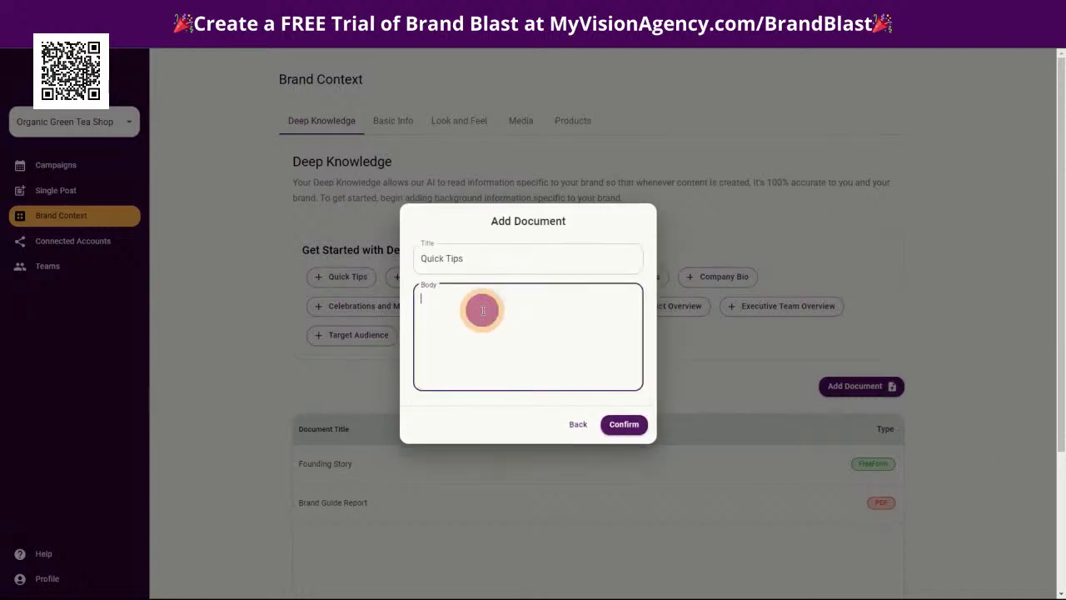
key(ctrl+v)
scroll(500, 333, up, 10)
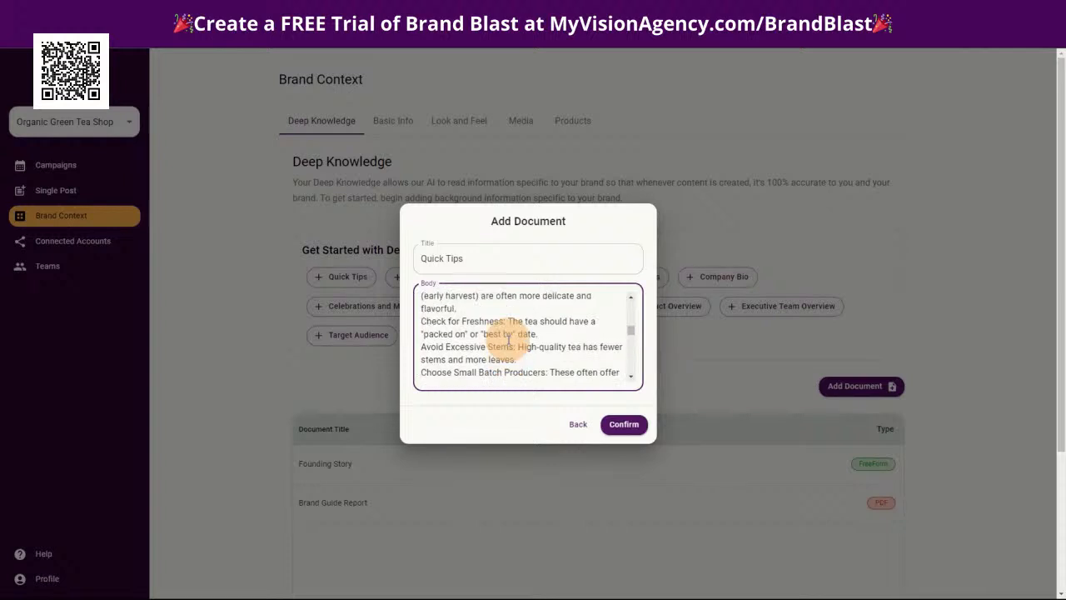
scroll(508, 342, up, 3)
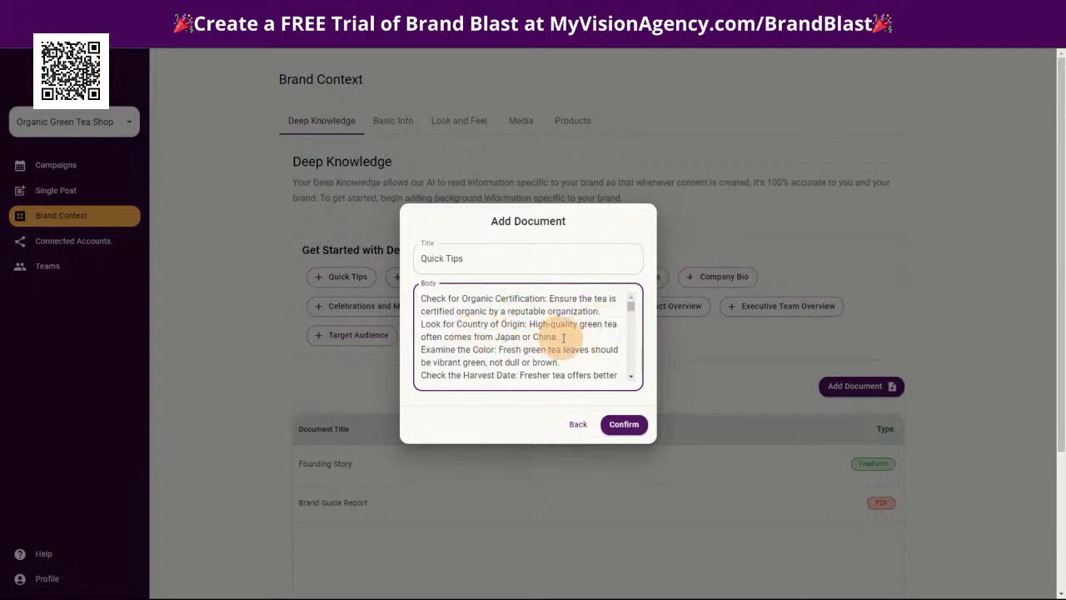
click(624, 424)
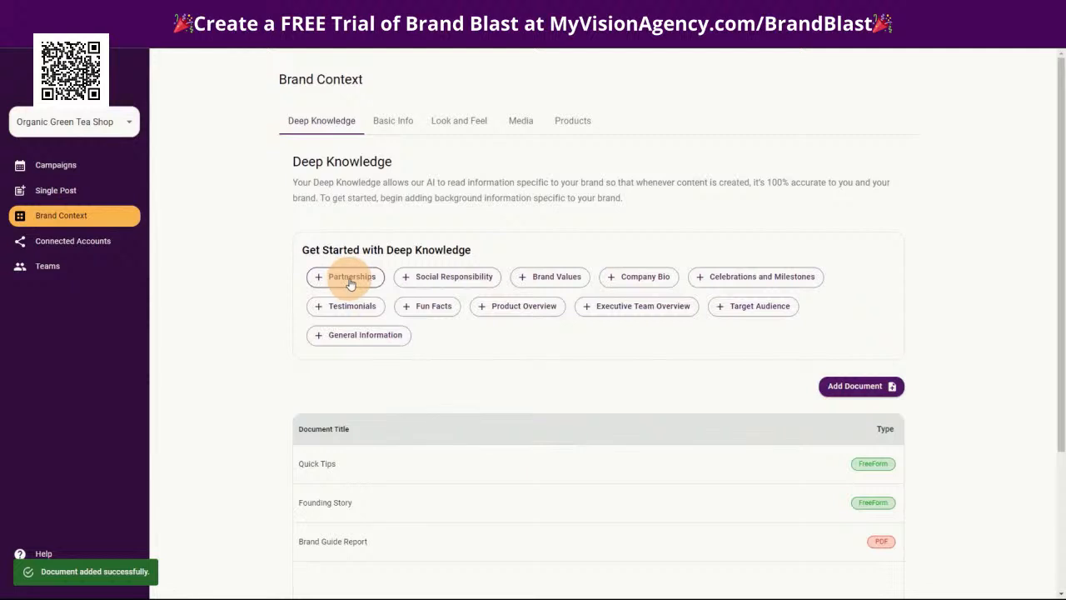
Add a freeform Deep Knowledge document titled "Partnerships" with the pasted text about the partnership with Kyoto Pure Tea Company
click(349, 283)
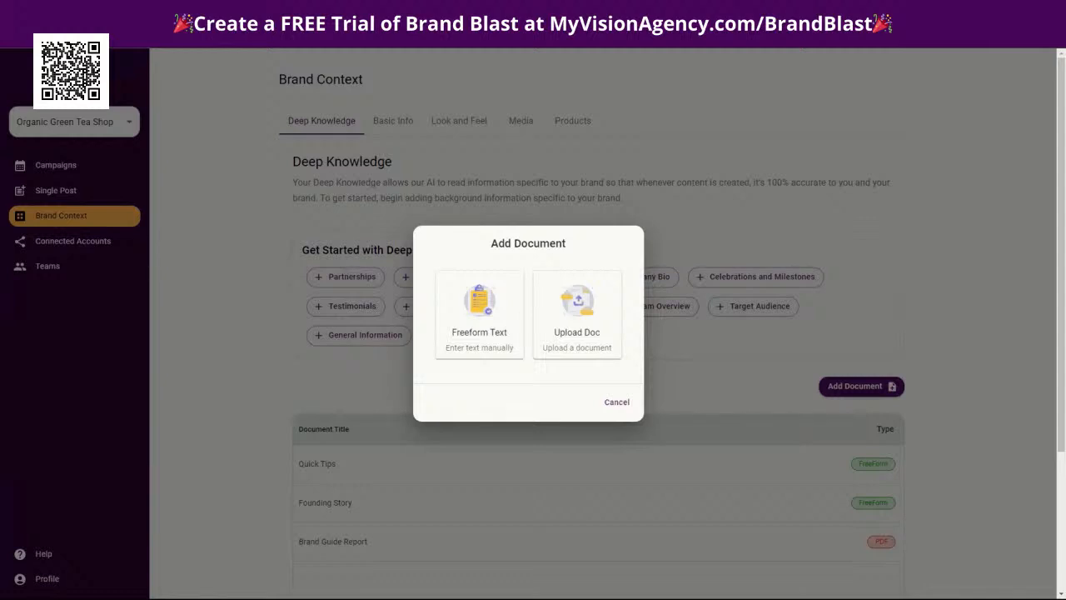
click(476, 313)
click(468, 309)
key(ctrl+v)
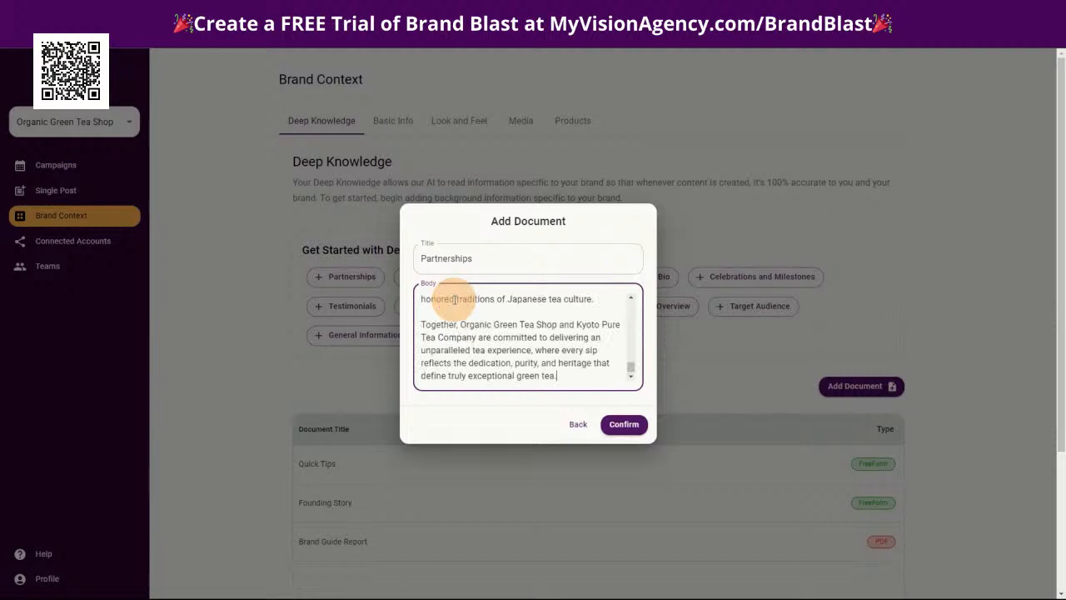
click(624, 425)
click(623, 424)
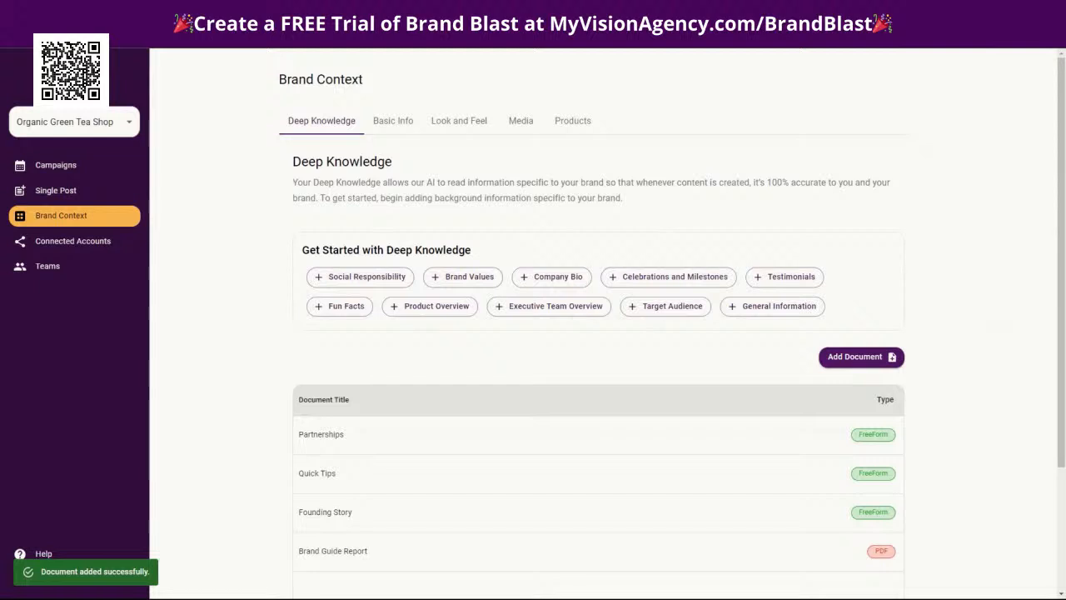
Add a freeform Deep Knowledge document titled "Social Responsibility" with the copied social responsibility text pasted as its body
click(352, 276)
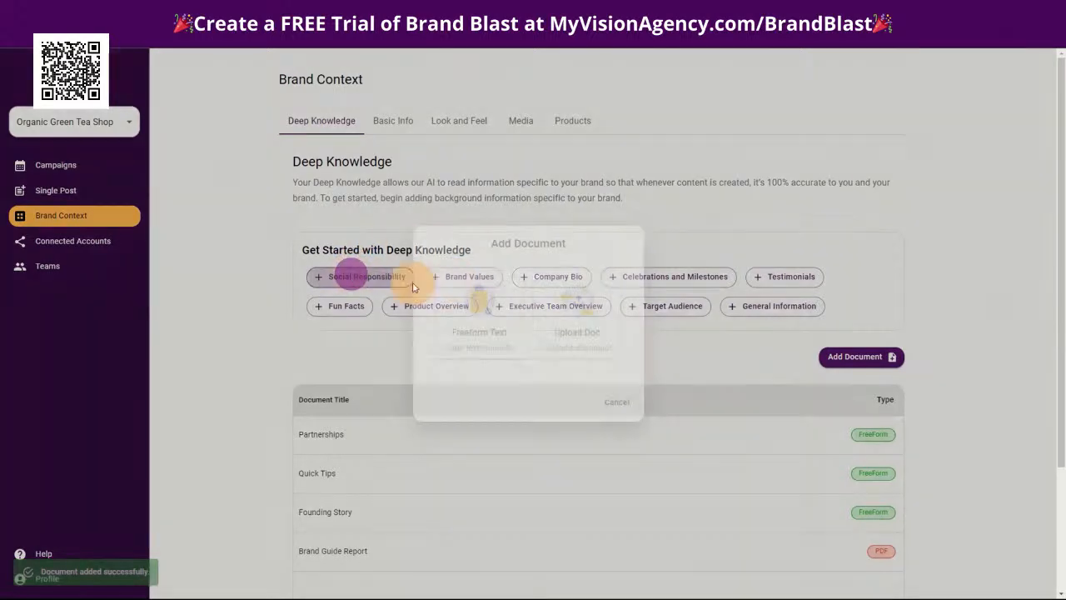
click(502, 342)
click(481, 310)
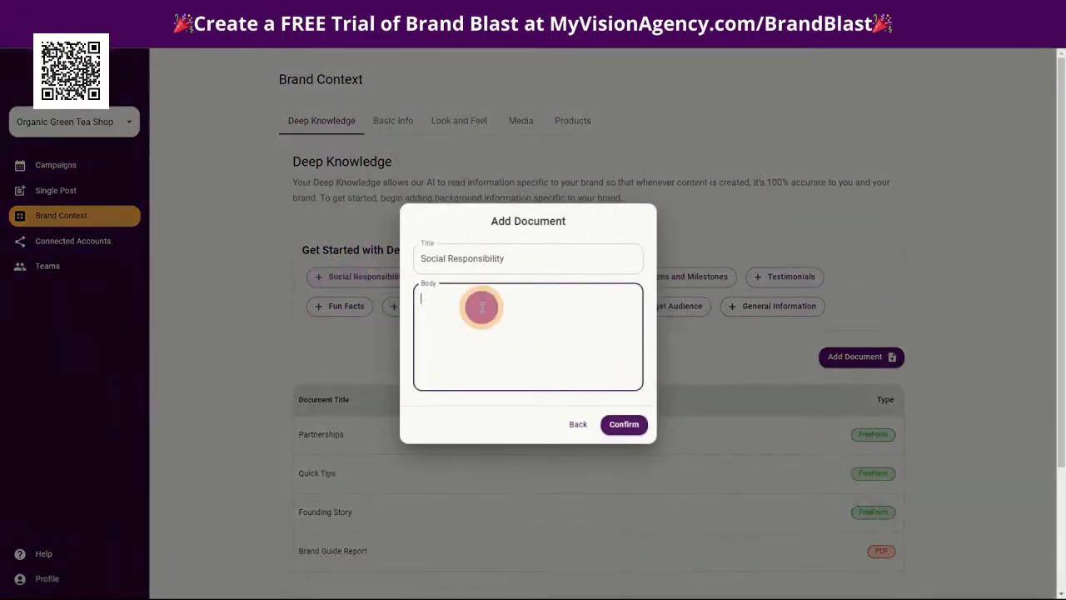
key(ctrl+v)
click(623, 424)
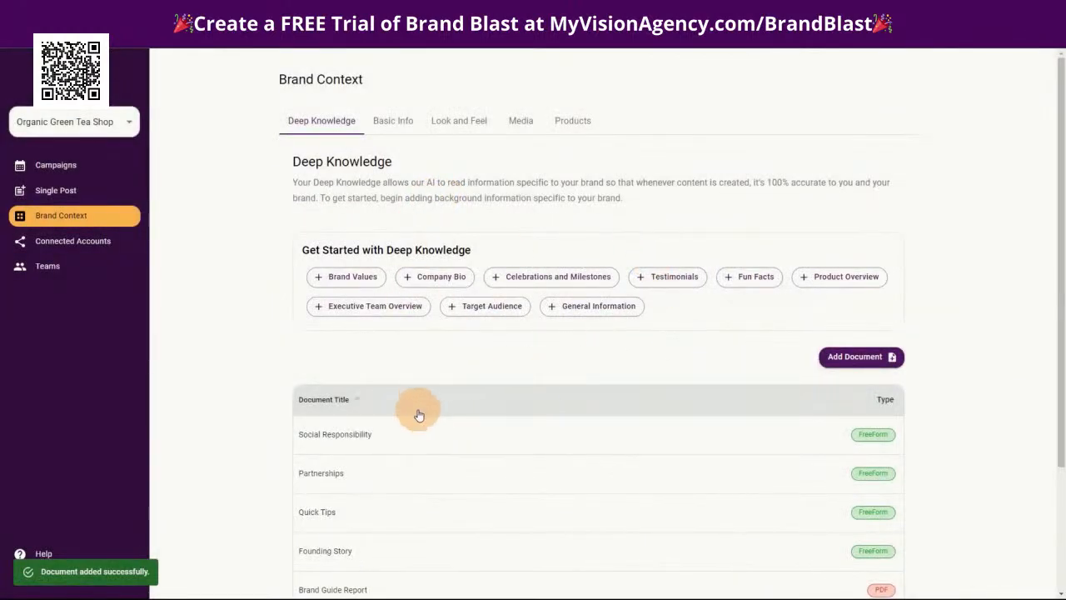
Fill in a freeform Deep Knowledge document titled "Brand Values" with the pasted text beginning "At Organic Green Tea Shop, our brand values" and review it
scroll(457, 413, down, 2)
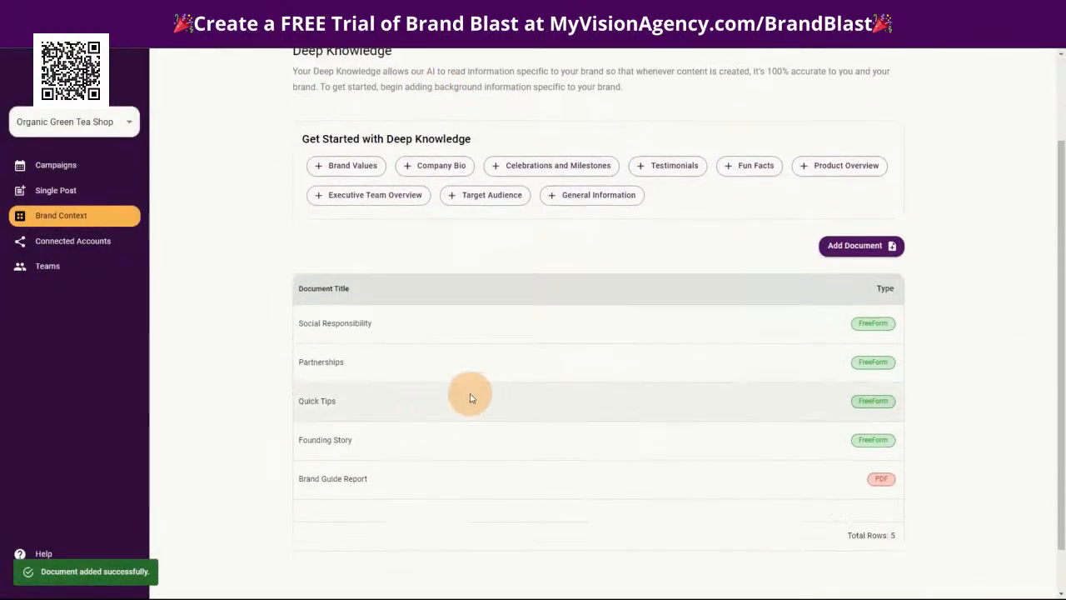
scroll(462, 391, up, 2)
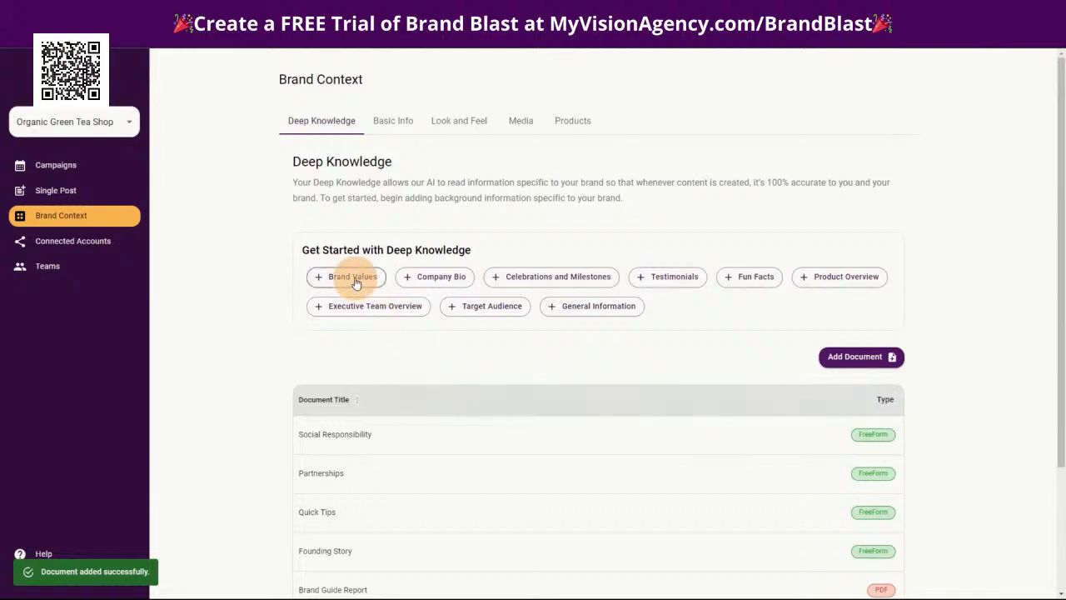
click(354, 282)
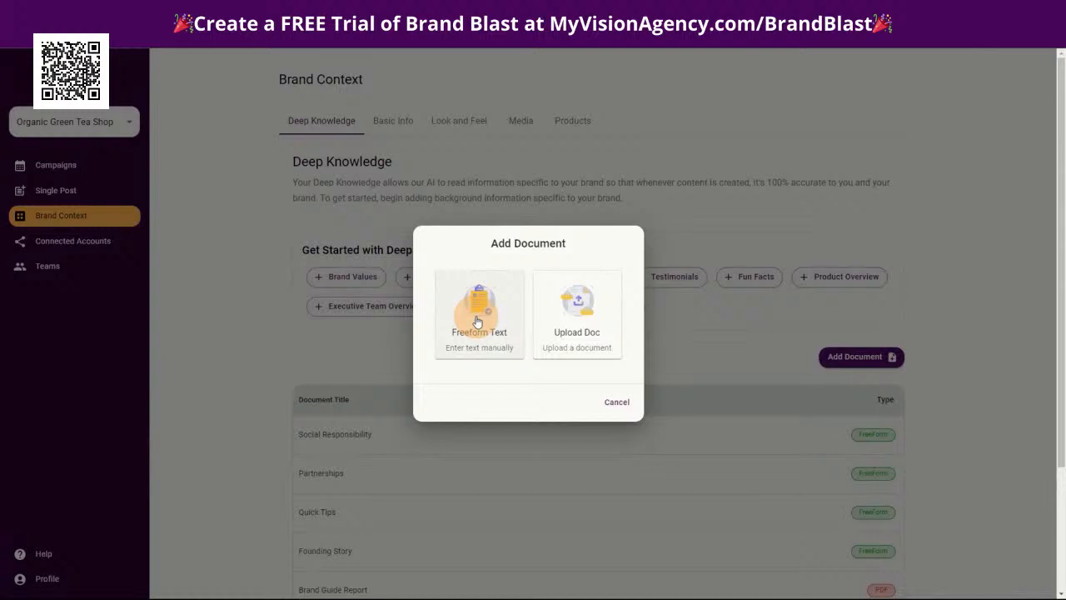
click(477, 321)
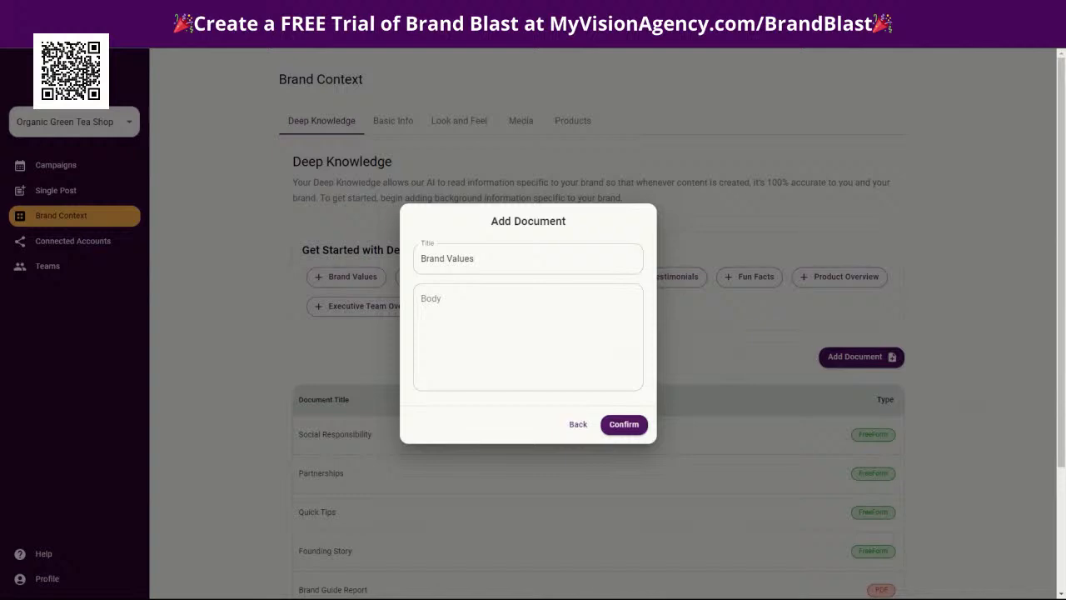
click(470, 304)
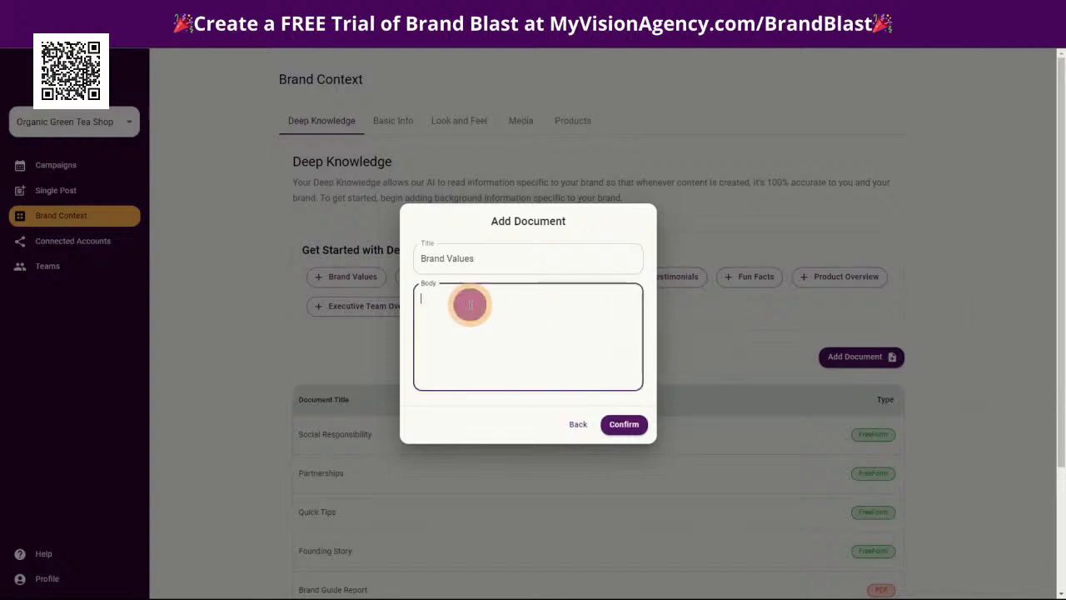
key(ctrl+v)
scroll(506, 341, up, 15)
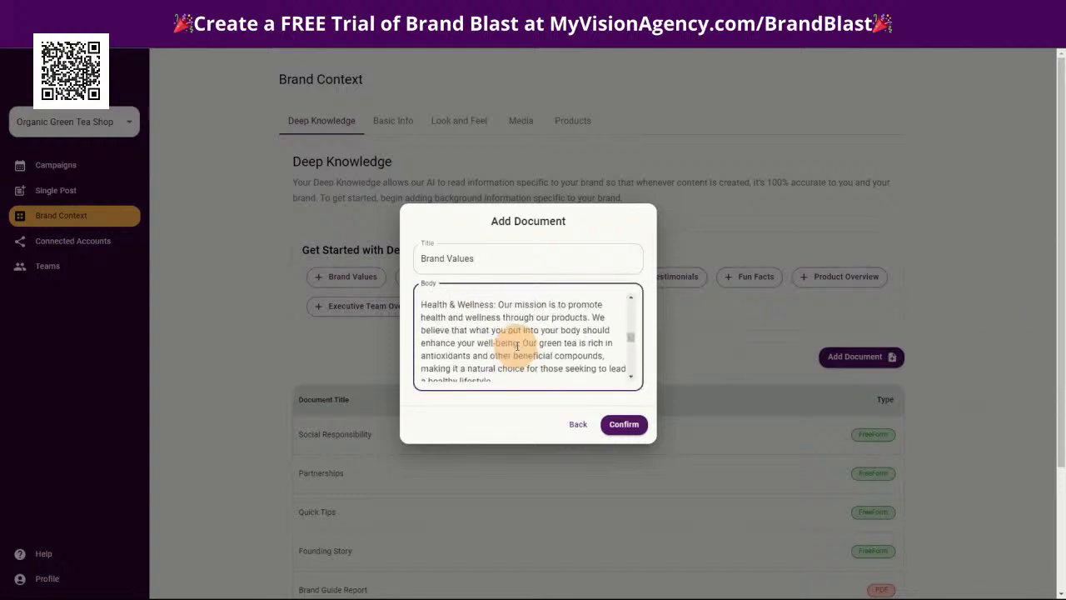
scroll(510, 341, up, 3)
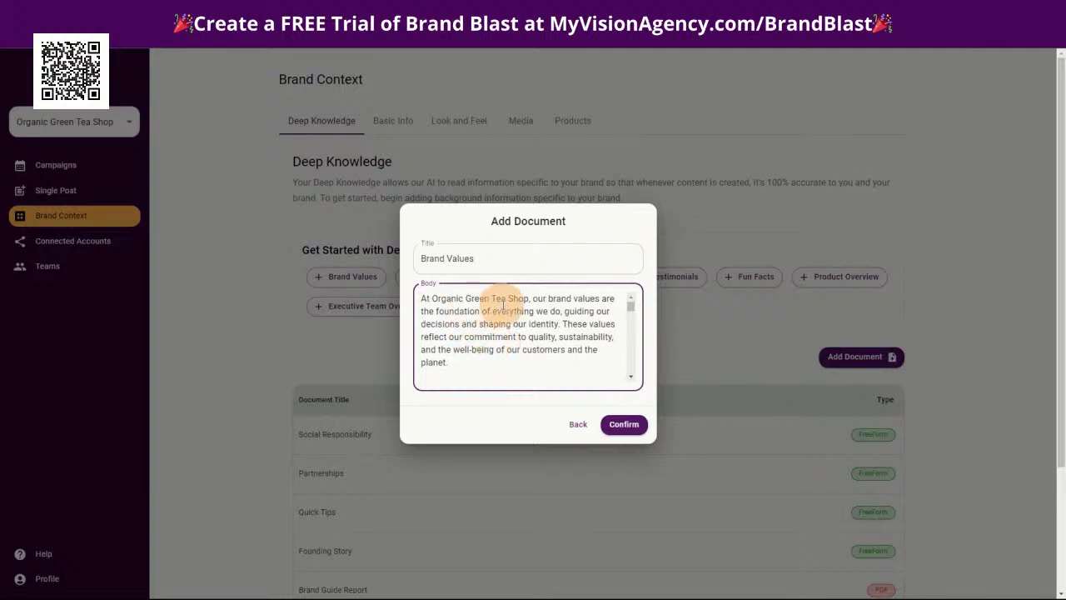
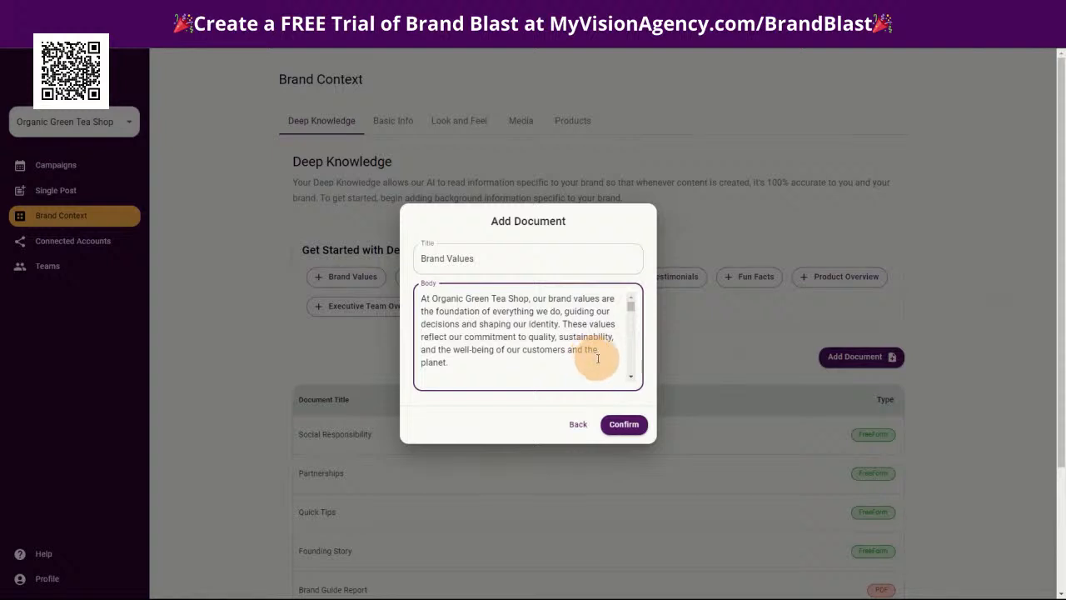
Read through the Brand Values body text to its closing paragraph and save the document to Deep Knowledge
scroll(549, 350, down, 1)
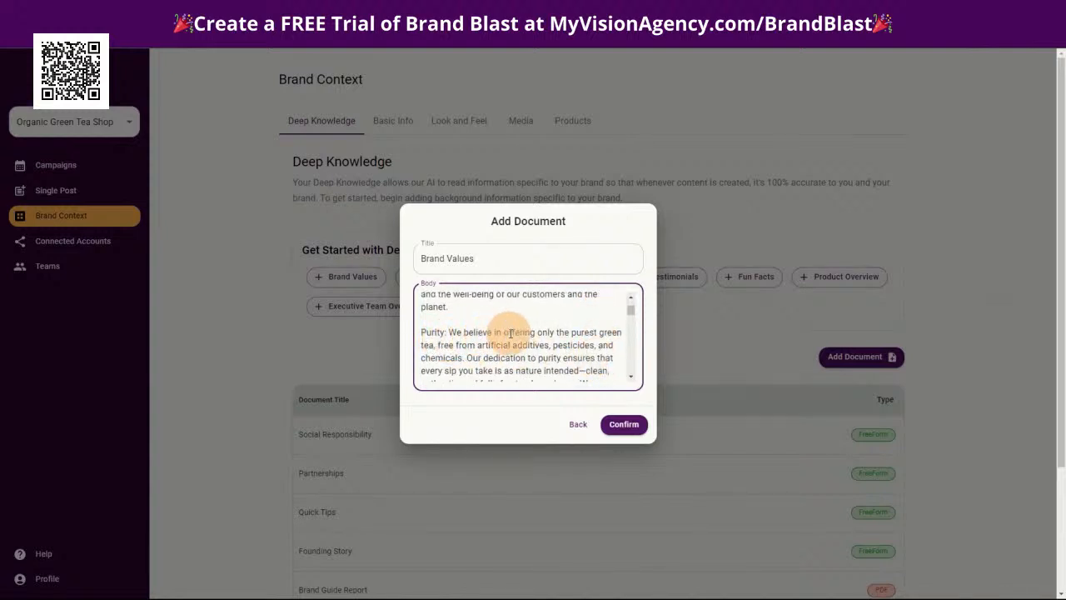
scroll(567, 341, down, 3)
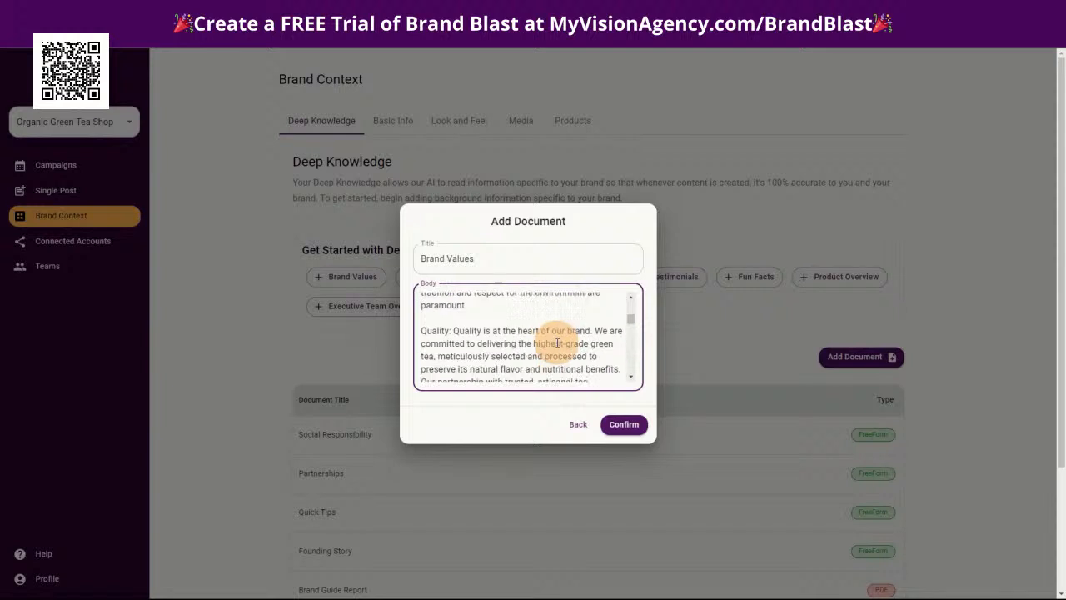
scroll(525, 346, up, 1)
scroll(506, 346, down, 3)
scroll(506, 348, down, 3)
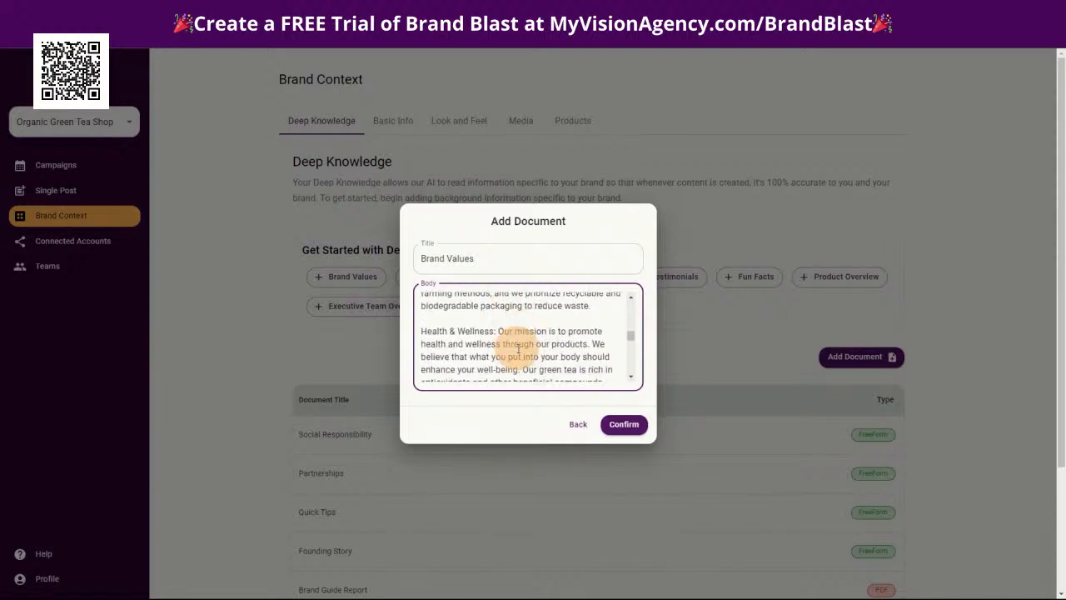
scroll(541, 348, down, 2)
scroll(565, 348, down, 2)
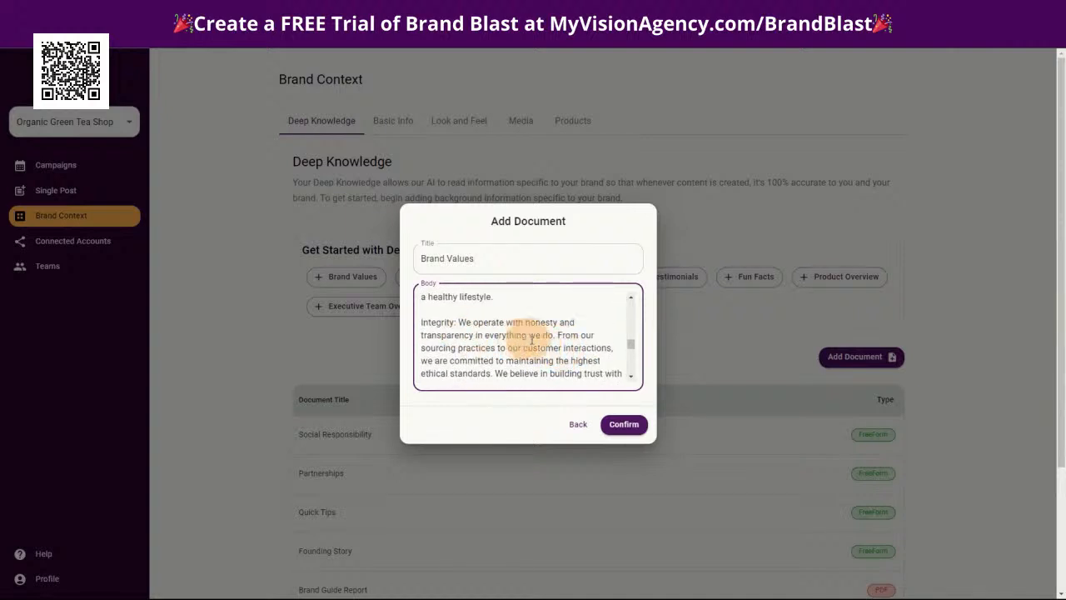
scroll(516, 333, down, 3)
scroll(465, 318, down, 3)
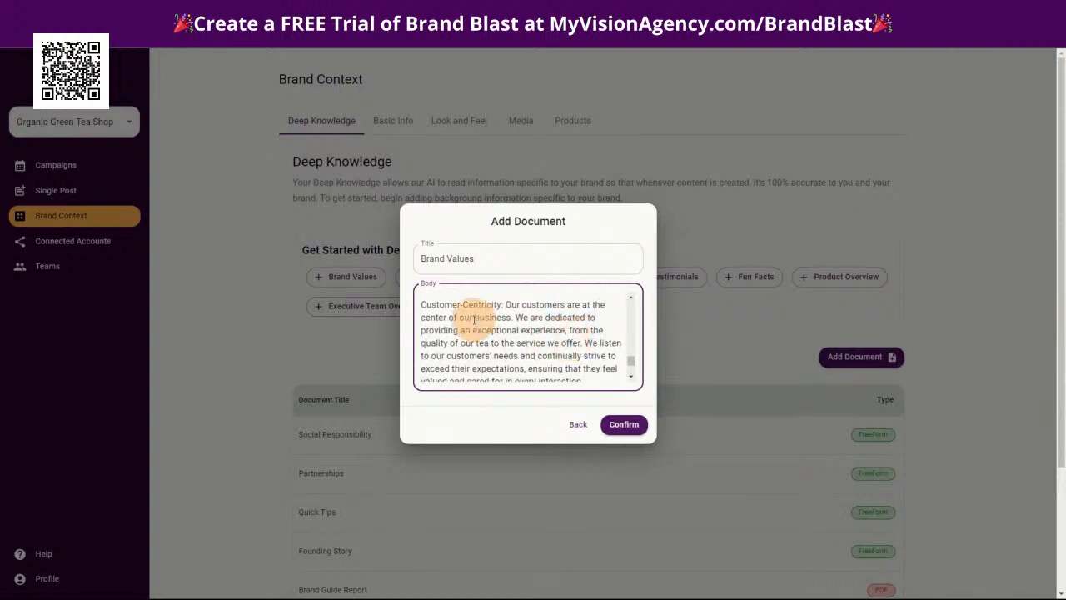
scroll(510, 312, down, 3)
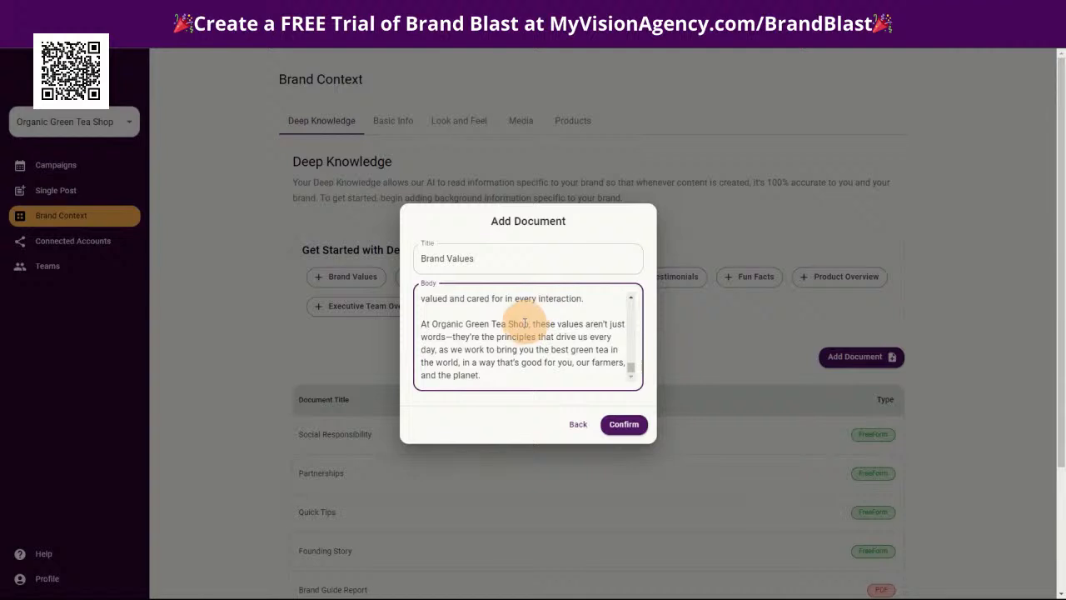
scroll(541, 333, down, 1)
click(624, 424)
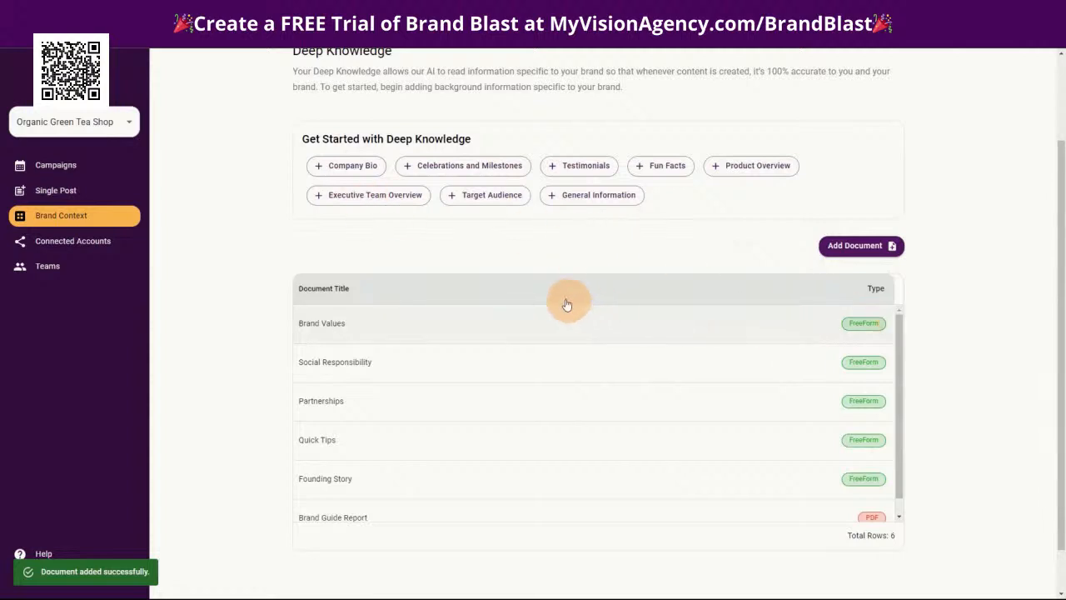
Add a freeform Deep Knowledge document from the suggested "Company Bio" topic with the copied company bio pasted as its body
click(344, 167)
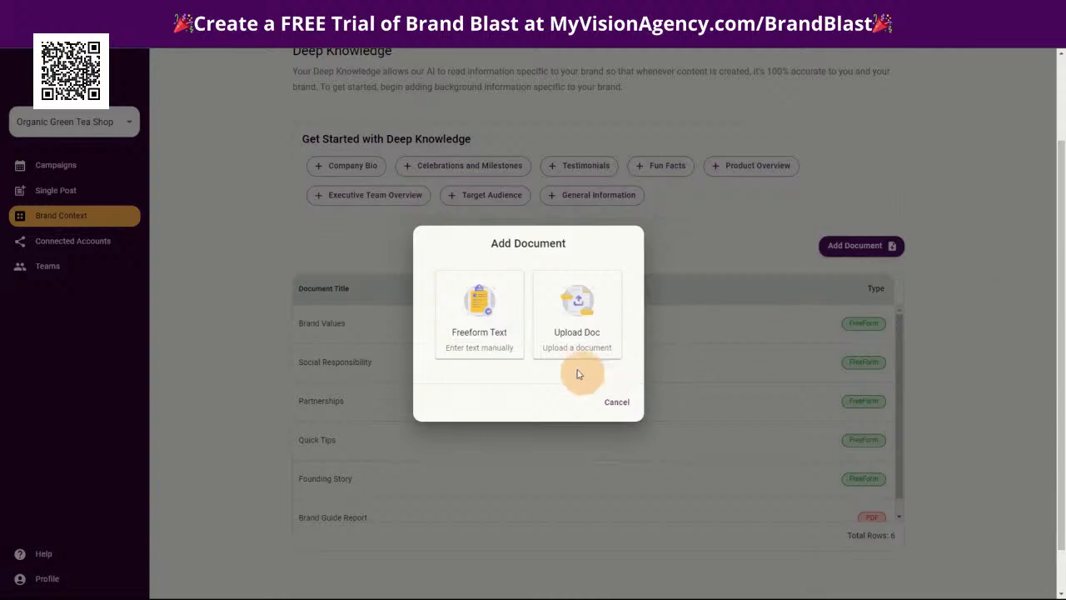
click(492, 313)
click(445, 299)
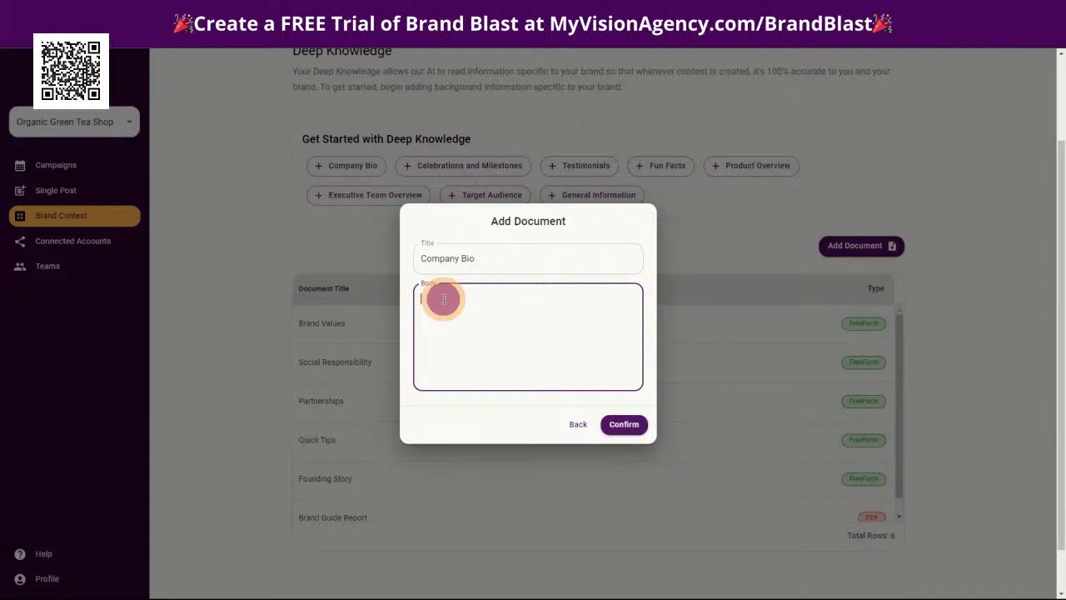
text(Organic Green Tea Shop is more than just a tea company—it's a brand that values the well-being of its customers, the preservation of tradition, and the health of our planet. We invite you to join us on our journey toward a more balanced and mindful life, enriched by the simple pleasure of a perfect cup of green tea.)
click(623, 424)
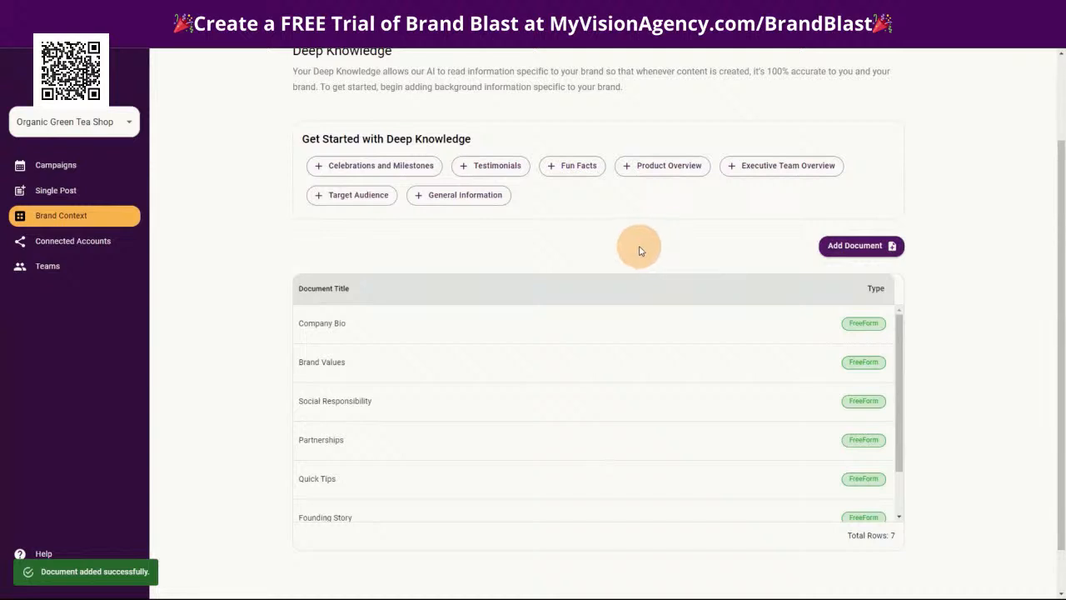
Add a freeform "Celebrations and Milestones" document with the pasted text beginning "Founding Day (January 15th)", reviewing it before saving
click(379, 166)
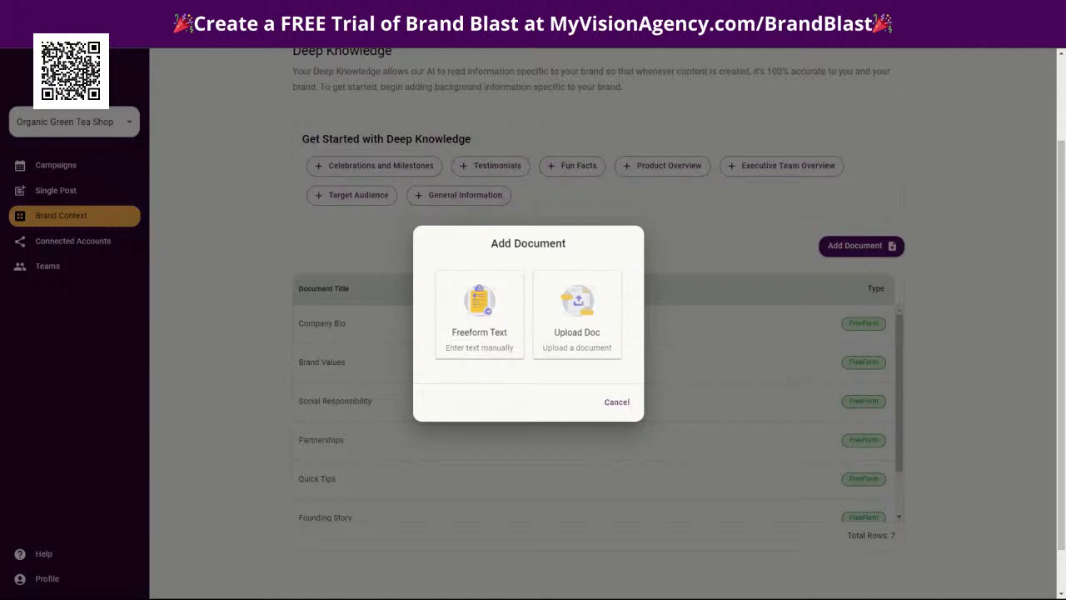
click(486, 320)
click(458, 306)
key(ctrl+v)
scroll(496, 336, up, 10)
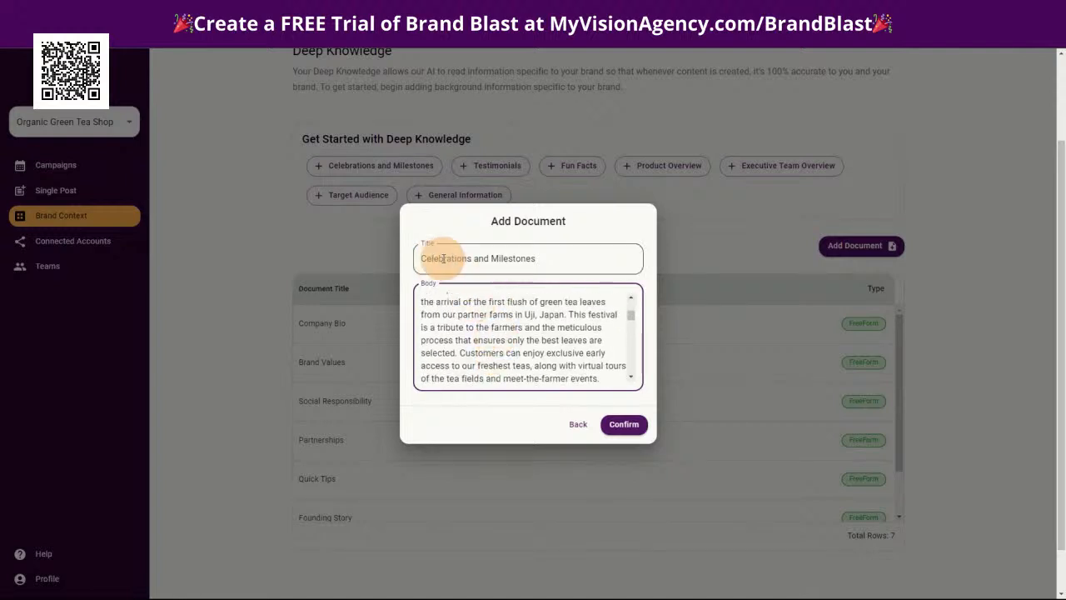
scroll(467, 316, up, 2)
scroll(478, 323, up, 5)
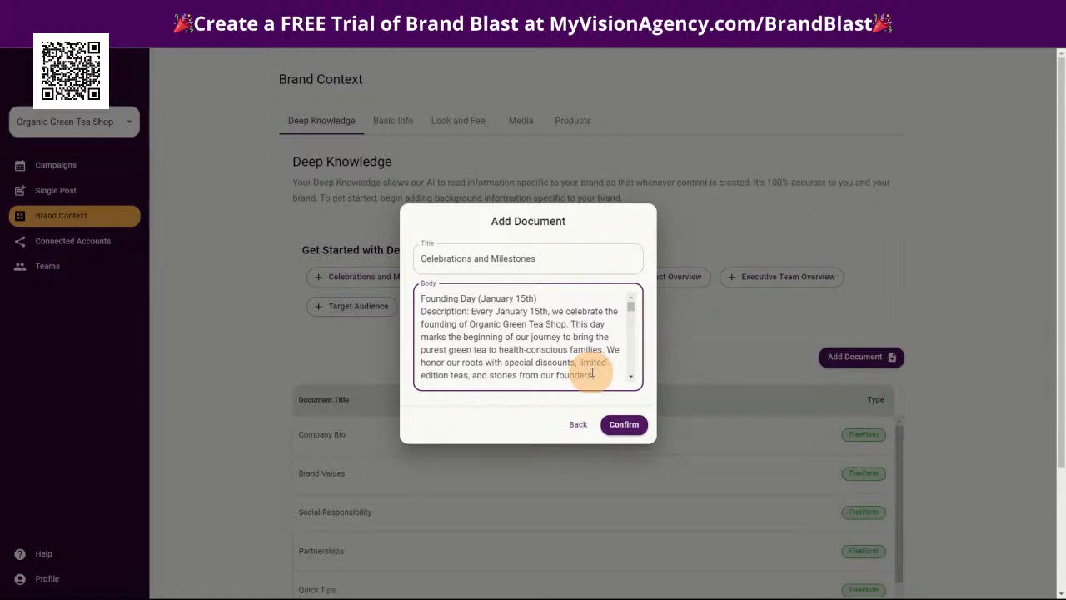
scroll(583, 366, down, 1)
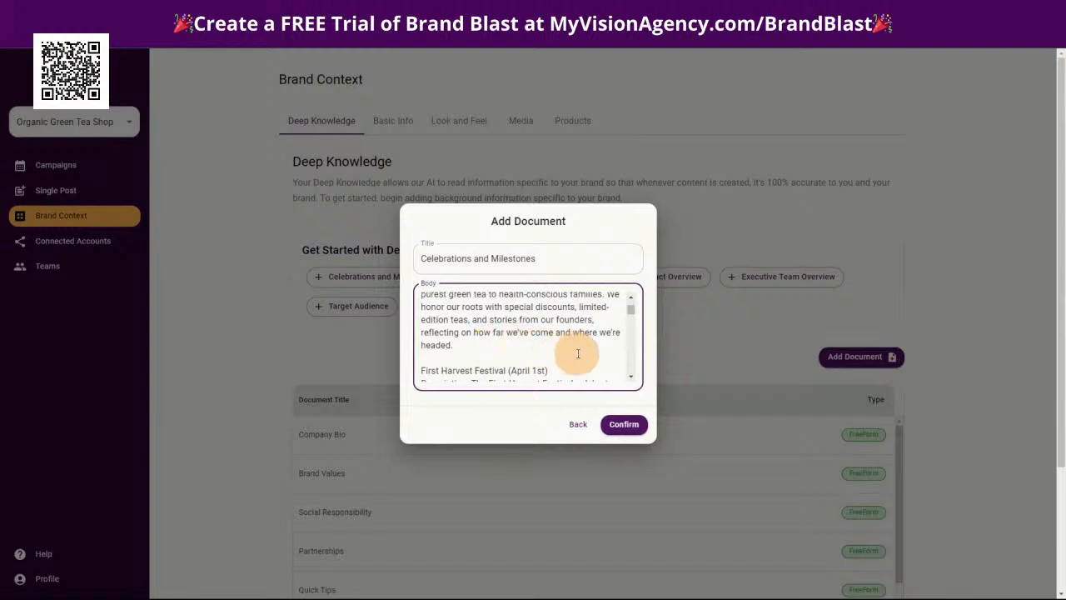
scroll(586, 354, down, 2)
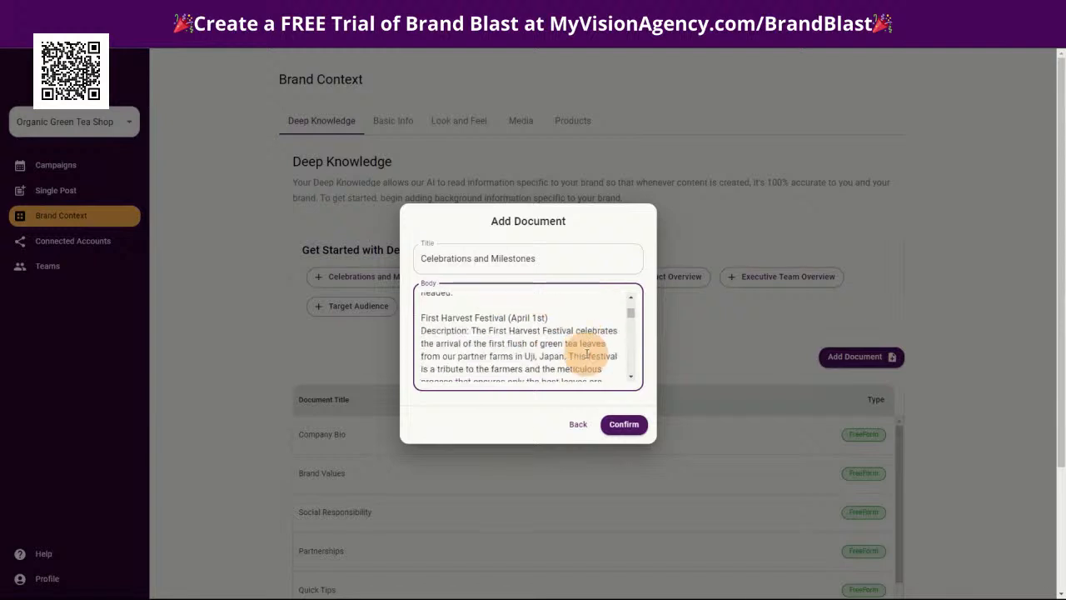
click(624, 425)
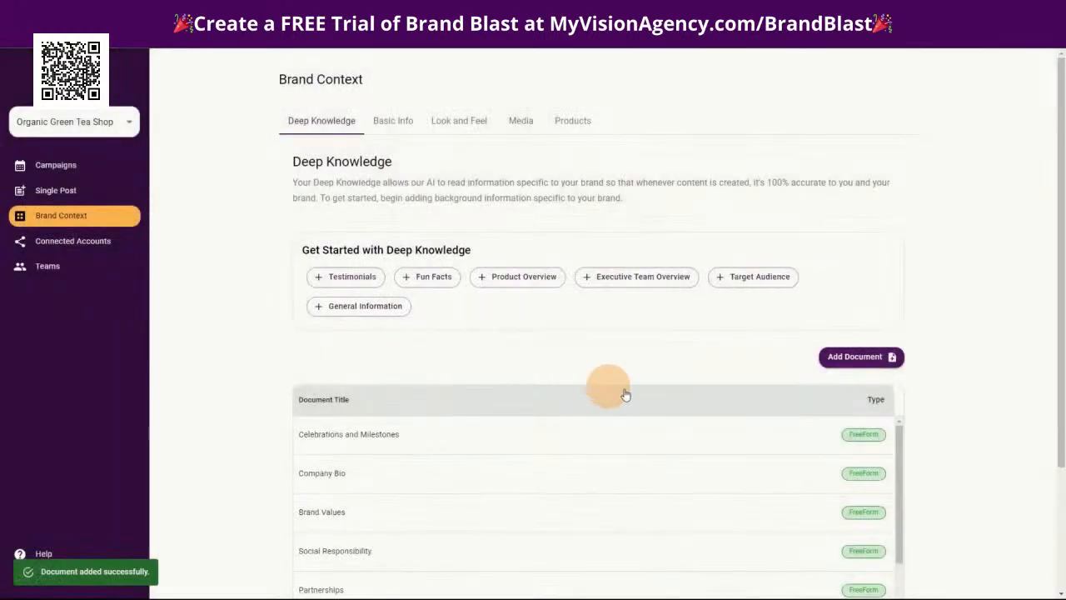
Add a freeform Deep Knowledge document titled "Testimonials" with the copied customer testimonials pasted as its body
click(348, 283)
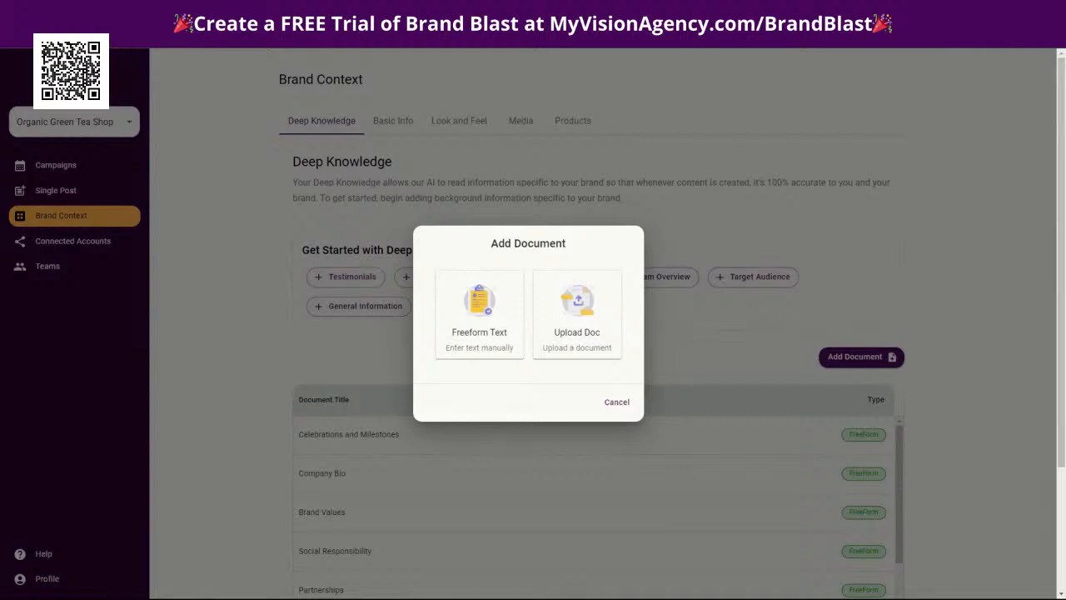
click(454, 308)
click(450, 301)
key(ctrl+v)
scroll(466, 316, up, 10)
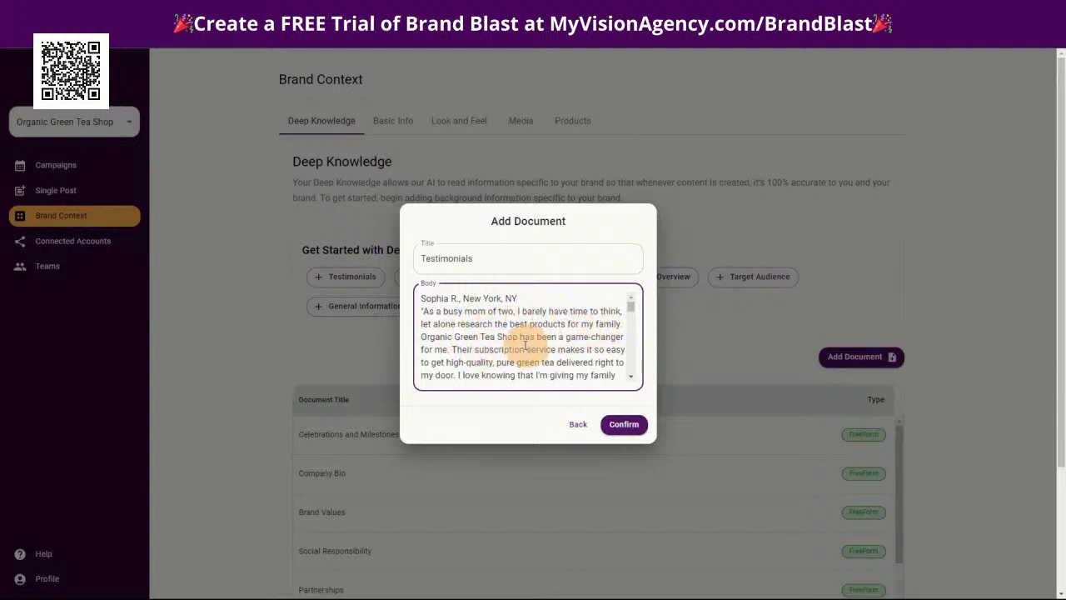
click(604, 426)
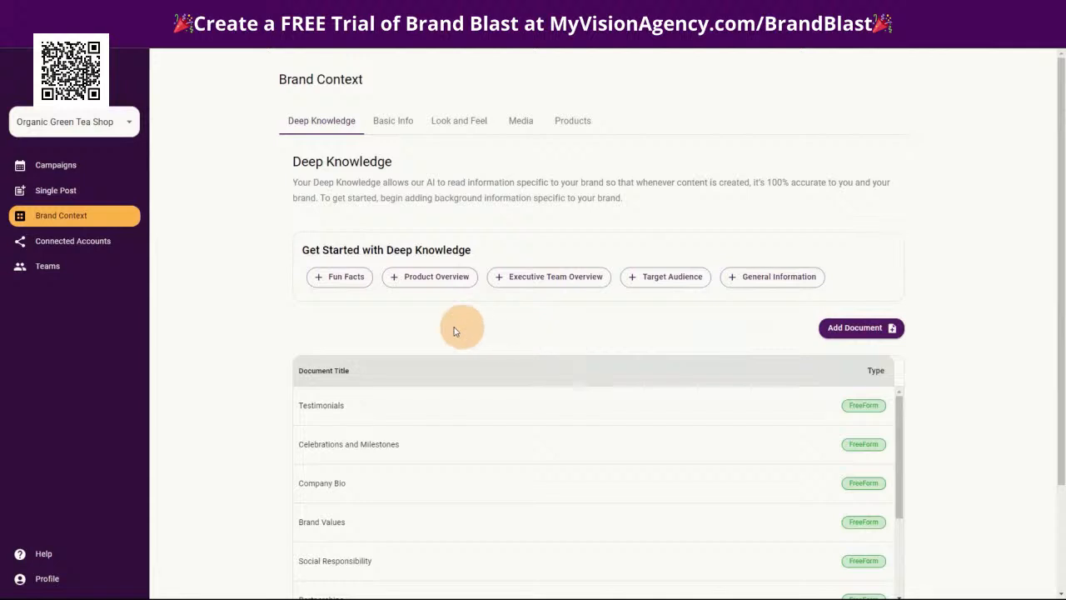
Add a freeform Deep Knowledge document titled "Fun Facts" with the pasted green tea facts starting with "Ancient Origins"
click(334, 277)
click(475, 325)
click(474, 307)
key(ctrl+v)
scroll(514, 339, down, 3)
scroll(514, 340, up, 10)
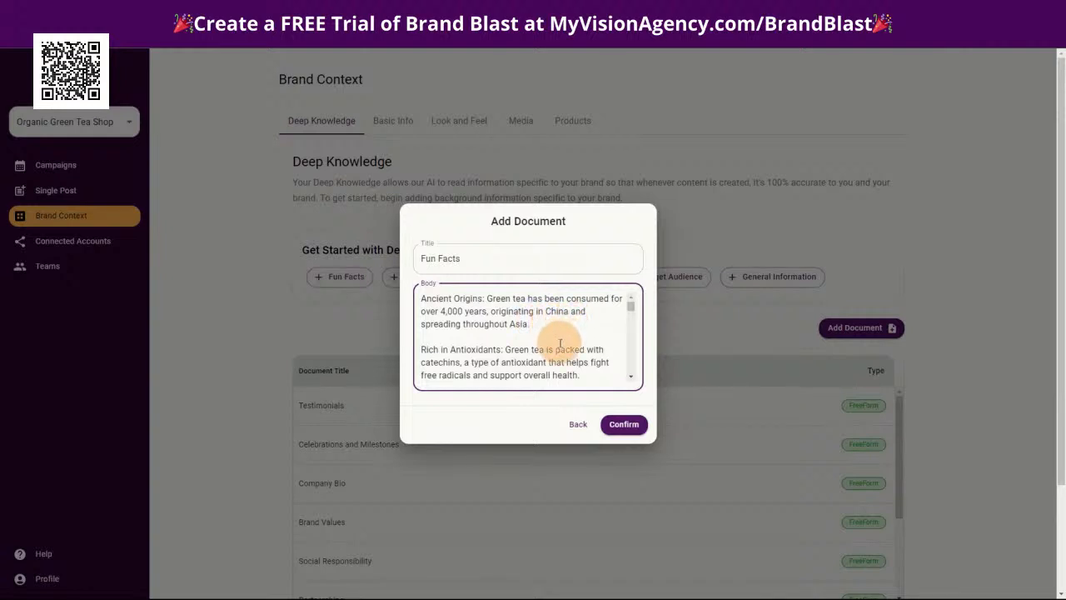
scroll(559, 343, down, 1)
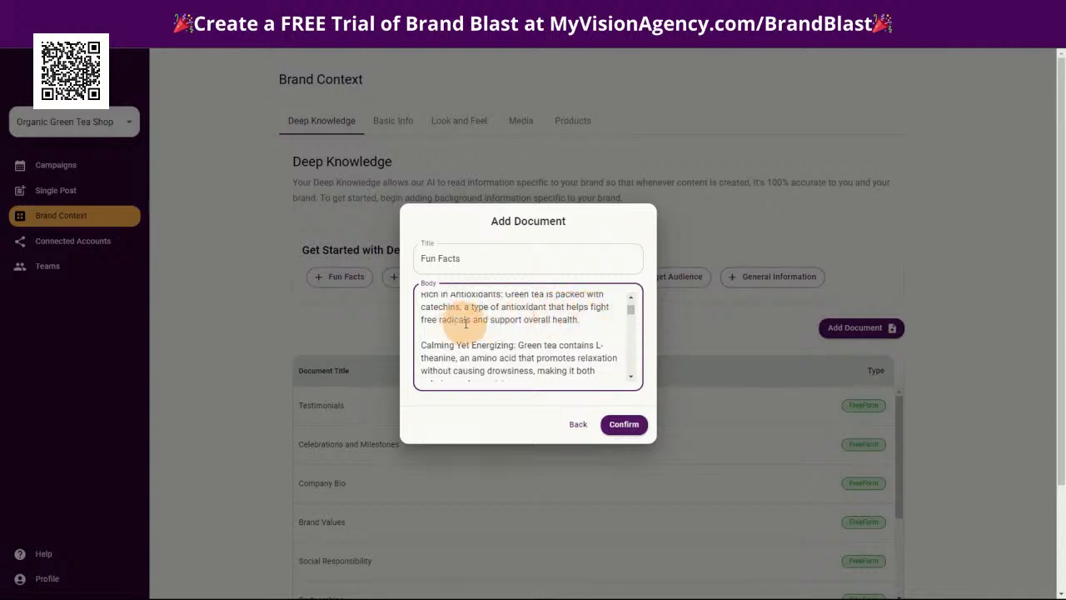
click(623, 427)
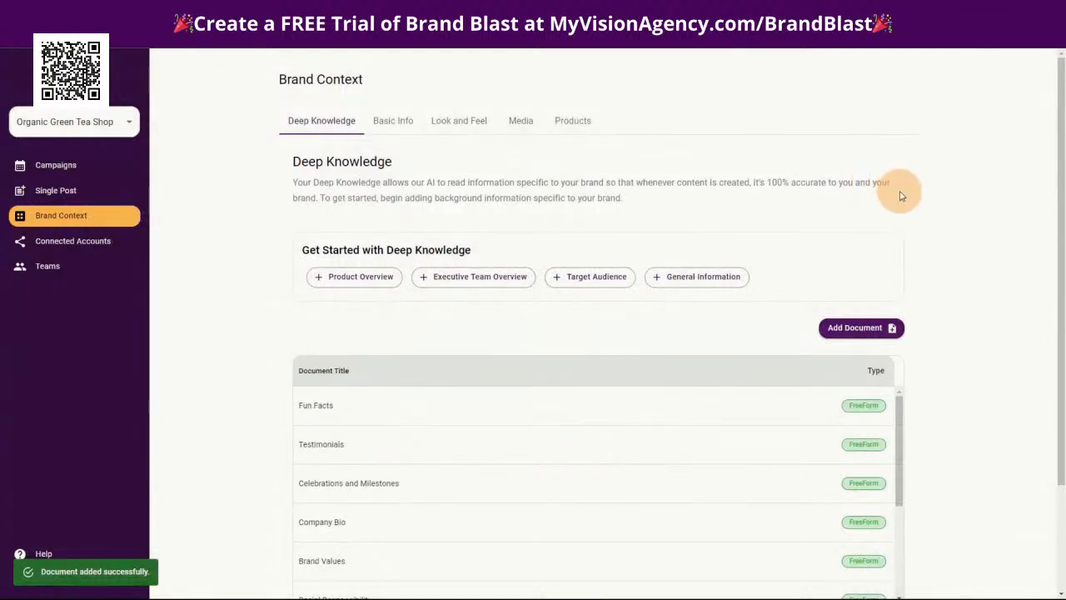
Add a freeform Deep Knowledge document titled "Product Overview" with the pasted description of Kyoto Pure Sencha Green Tea
click(364, 281)
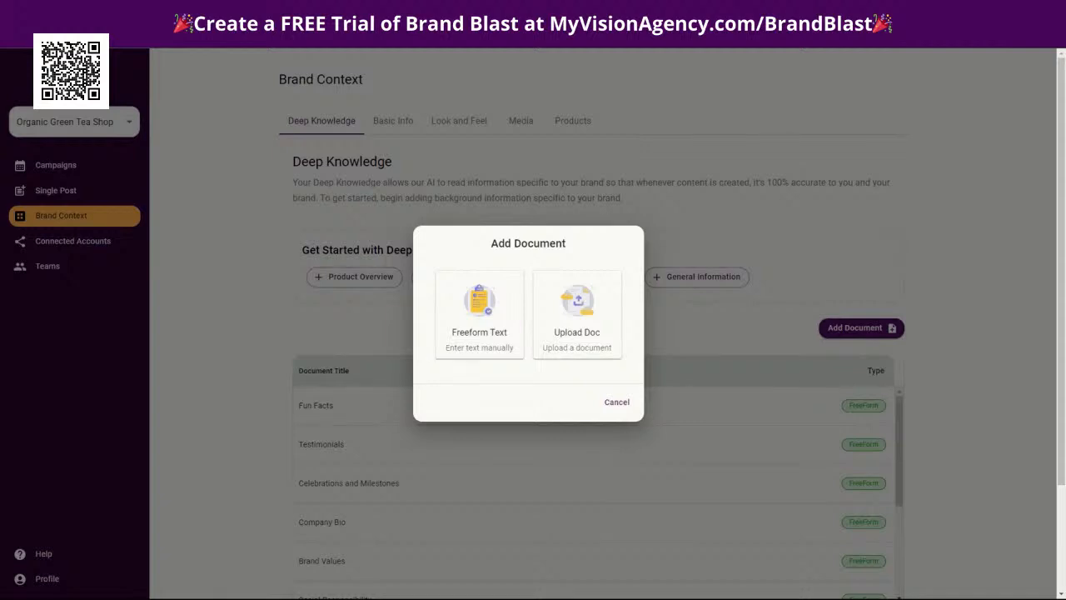
click(483, 301)
click(475, 304)
key(ctrl+v)
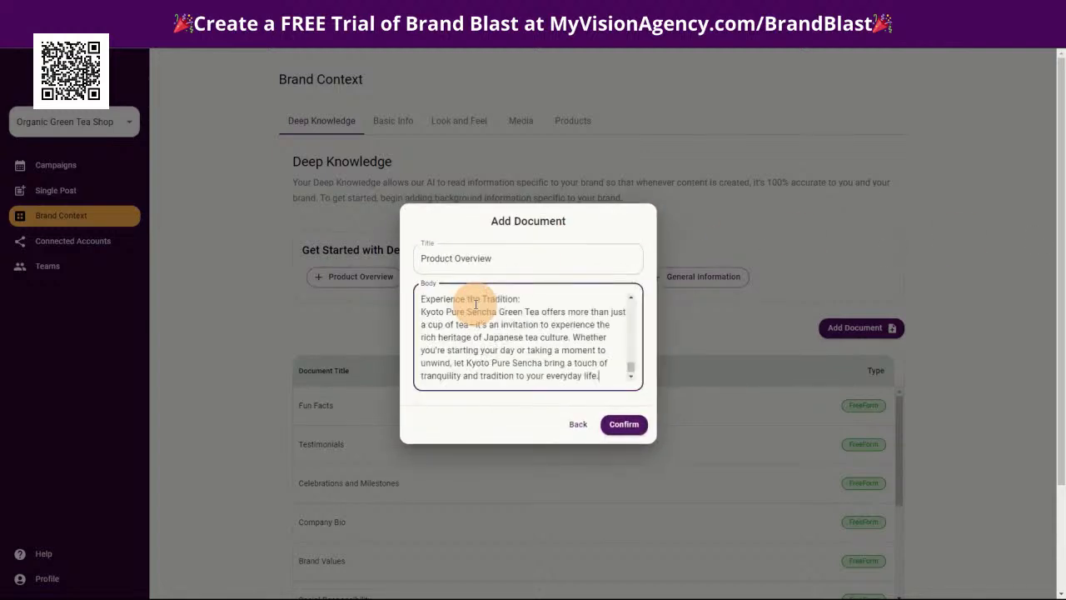
scroll(533, 333, down, 6)
scroll(543, 344, up, 6)
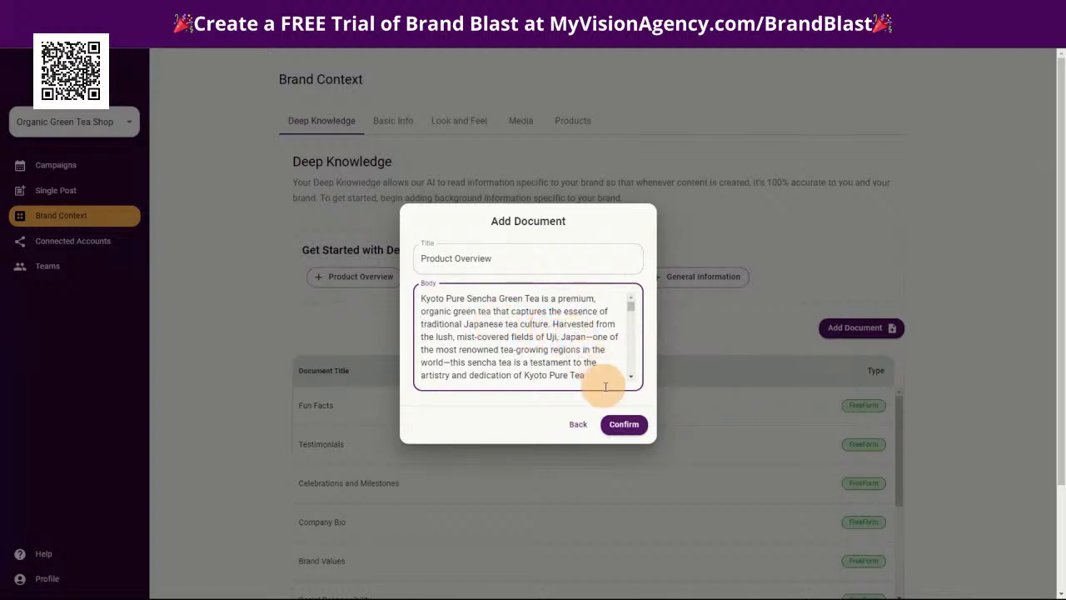
click(624, 424)
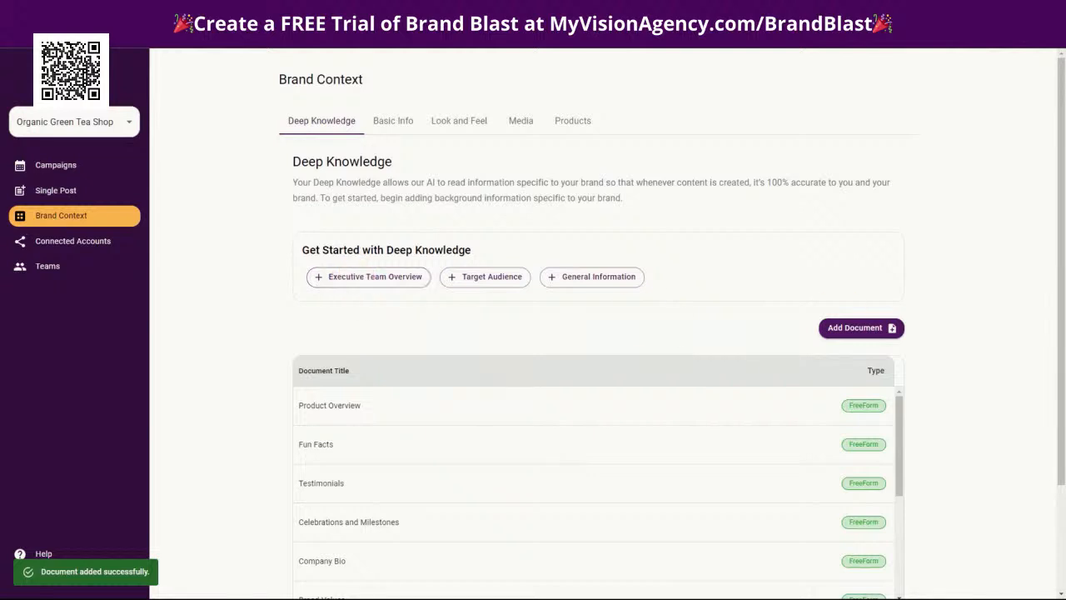
Add a freeform "Executive Team Overview" document with the pasted text beginning "At Organic Green Tea Shop, our executive team", reviewing it before saving
click(345, 278)
click(485, 333)
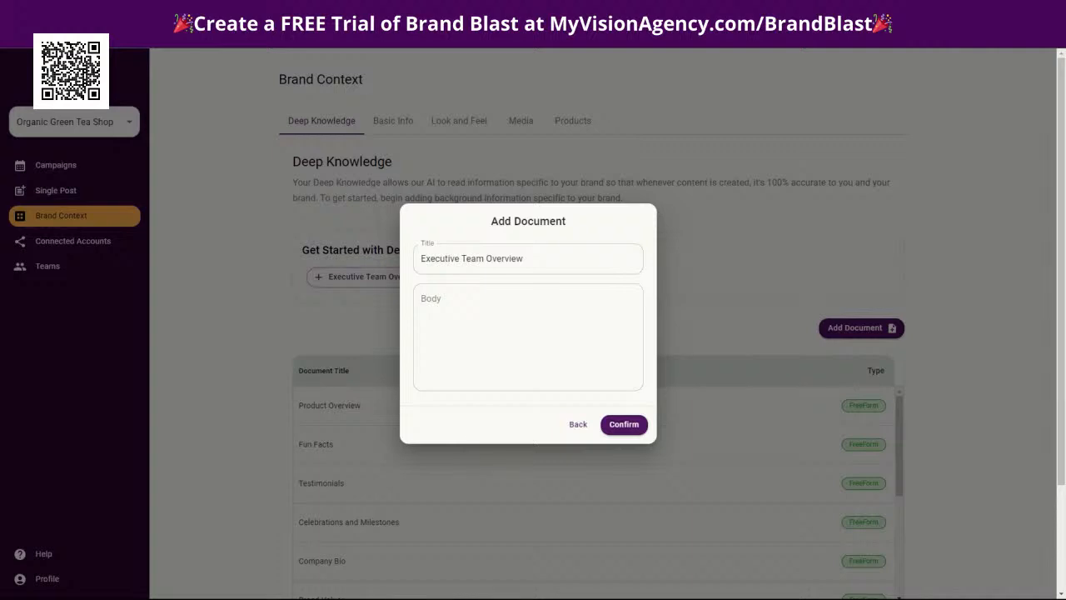
click(456, 298)
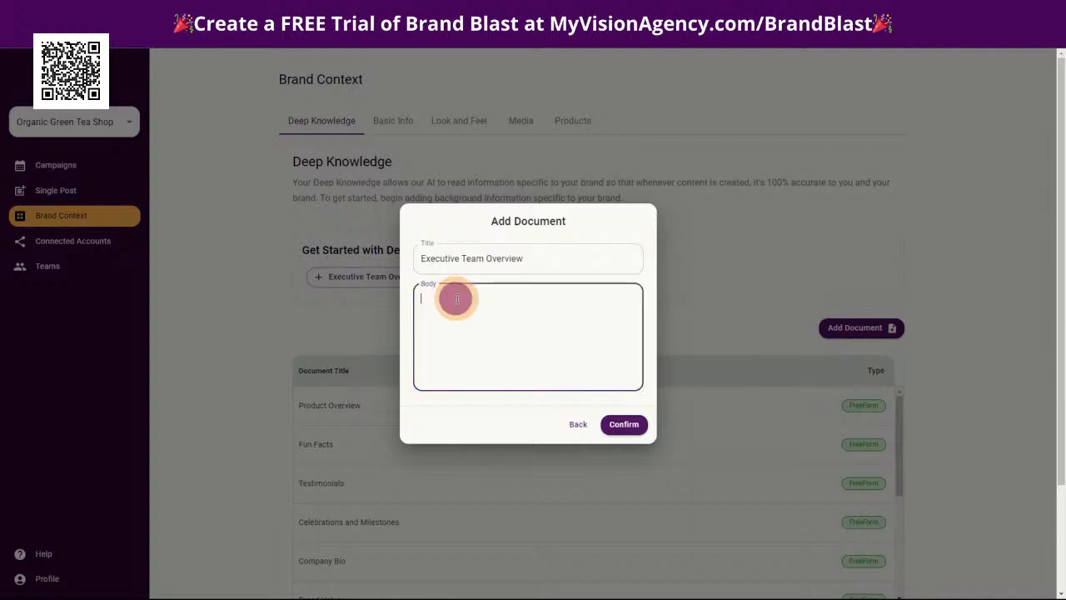
key(ctrl+v)
scroll(529, 320, up, 10)
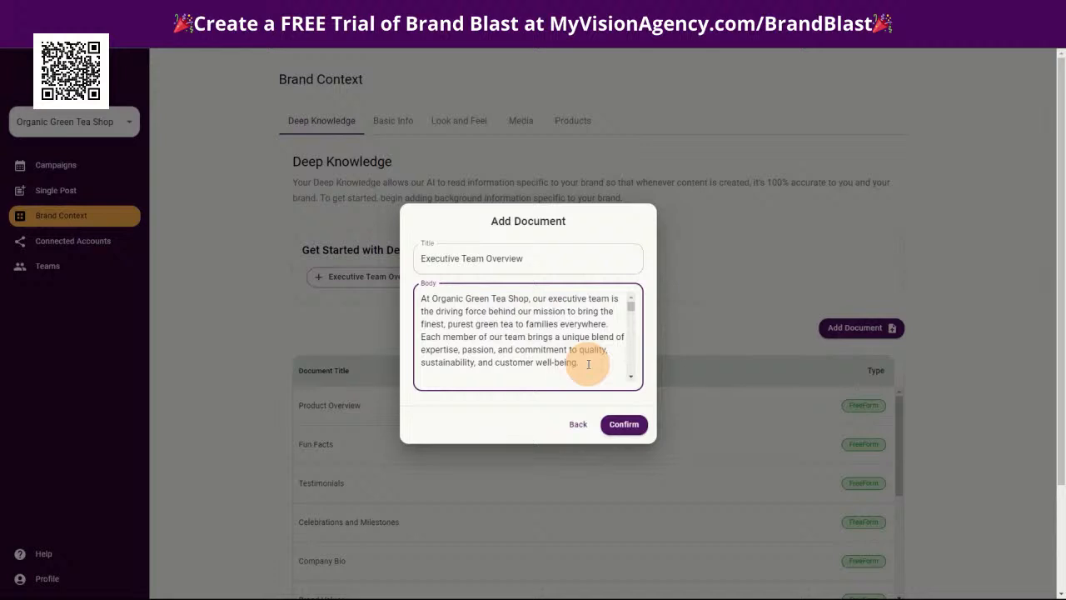
key(ctrl+v)
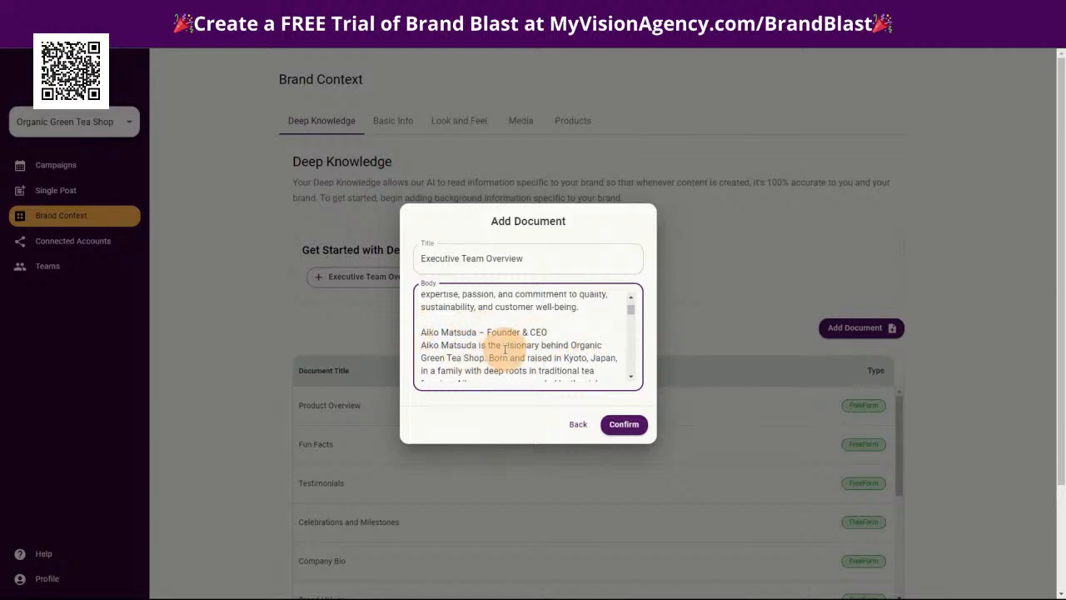
scroll(500, 345, down, 1)
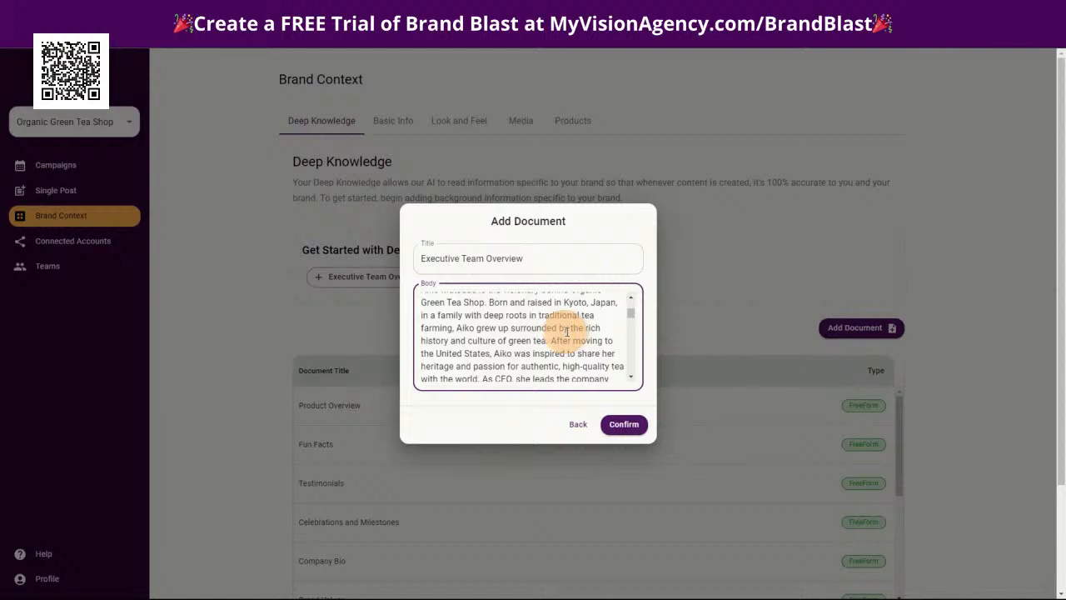
click(624, 424)
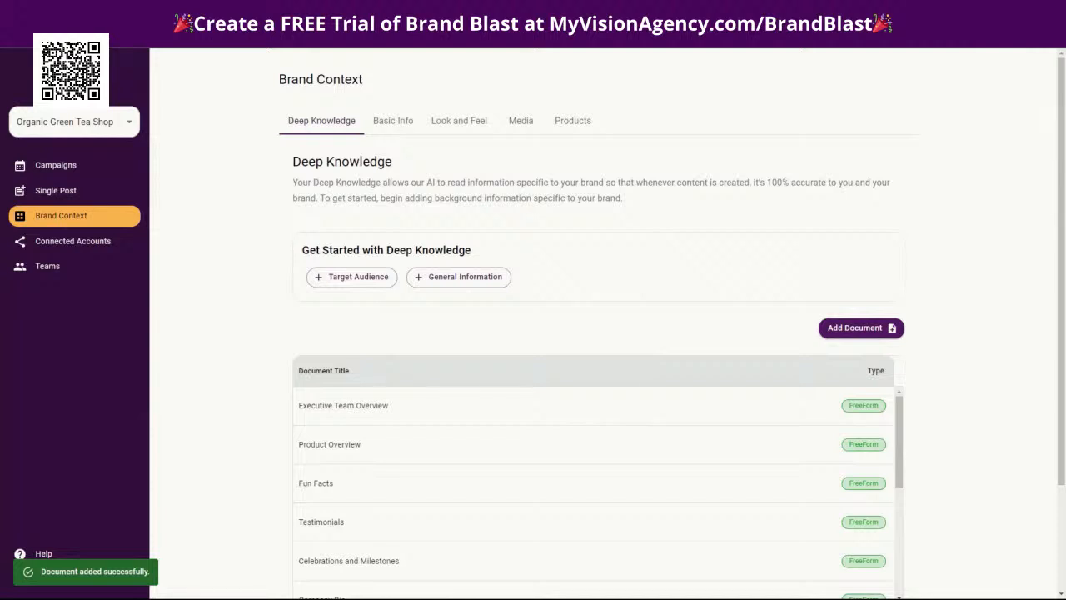
Add the suggested "Target Audience" document as freeform with the pasted text beginning "The target audience for Organic Green Tea Shop", reviewing it before saving
click(364, 278)
click(486, 325)
click(448, 310)
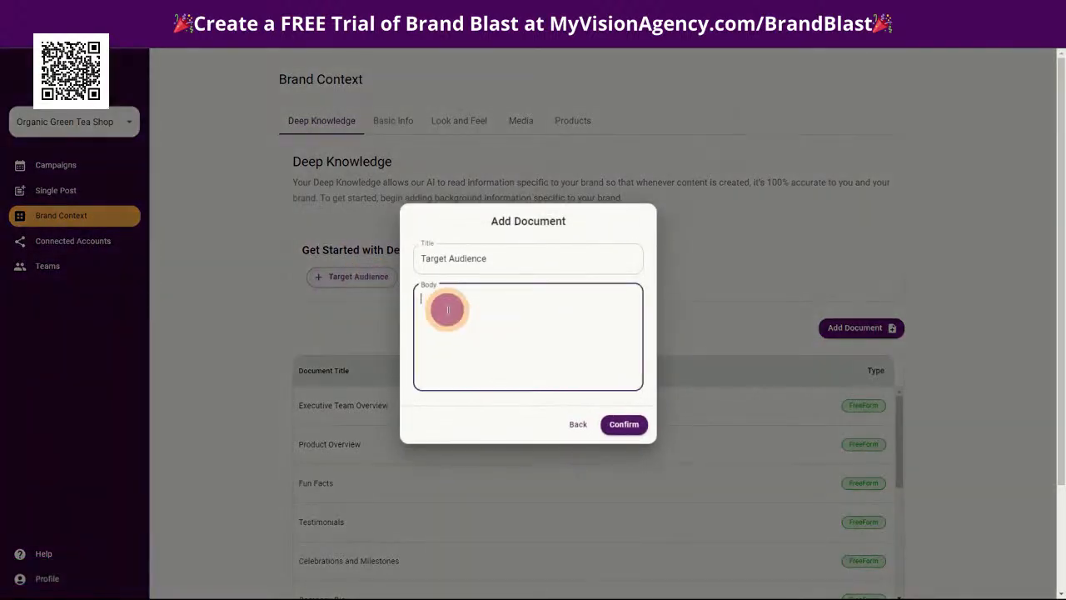
key(ctrl+v)
scroll(516, 337, up, 10)
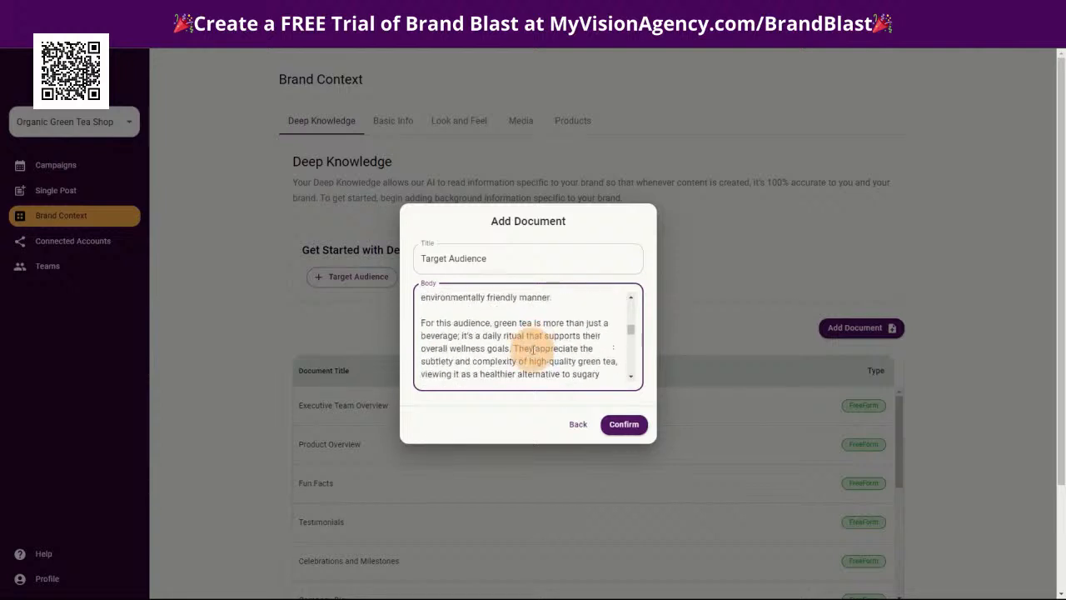
scroll(525, 346, up, 5)
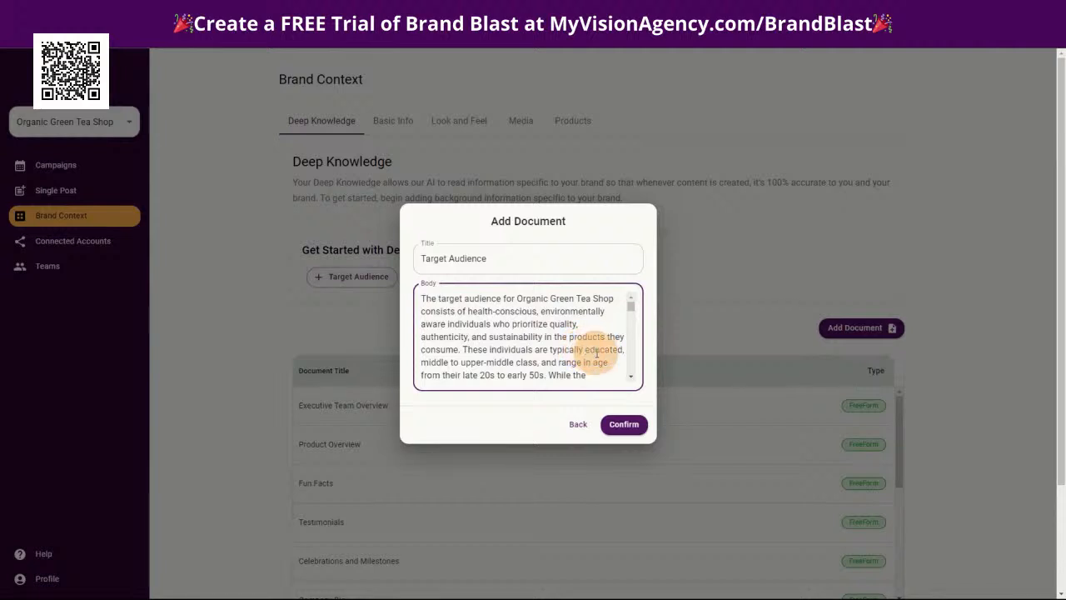
scroll(602, 351, down, 1)
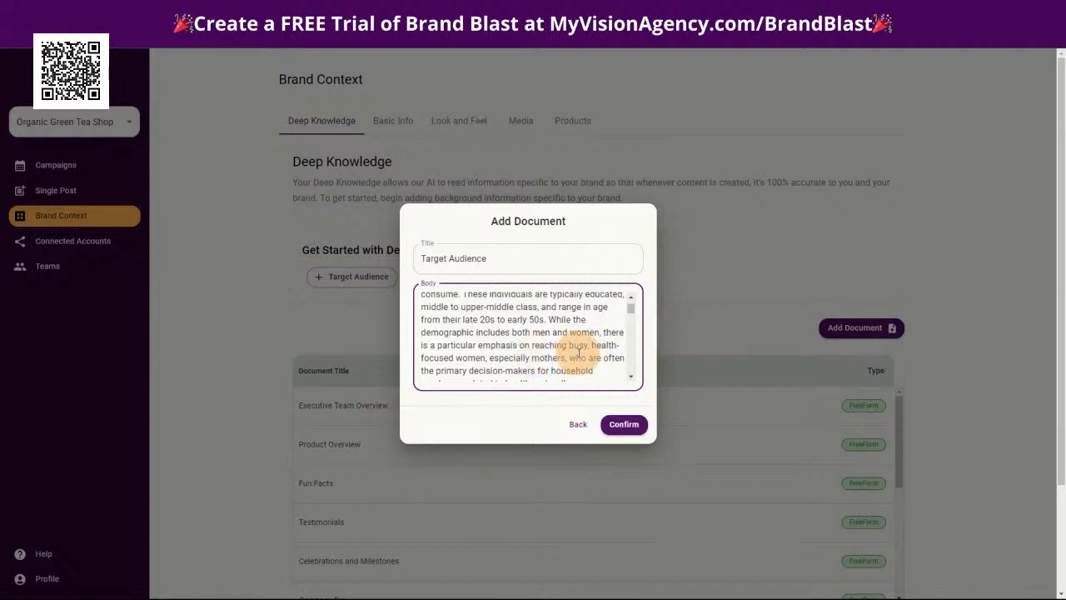
scroll(574, 351, down, 1)
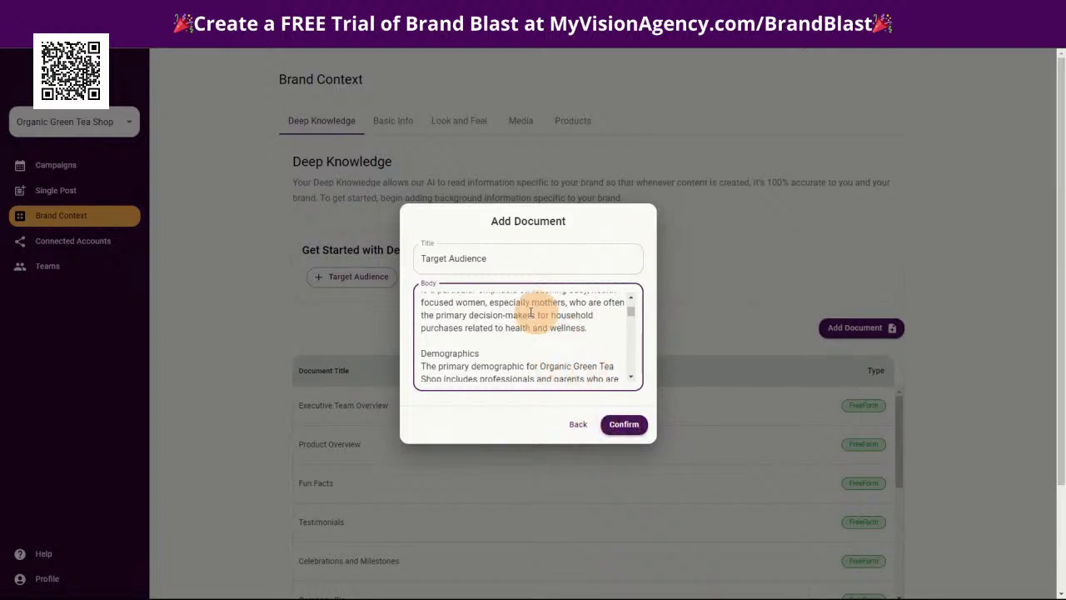
scroll(512, 343, down, 10)
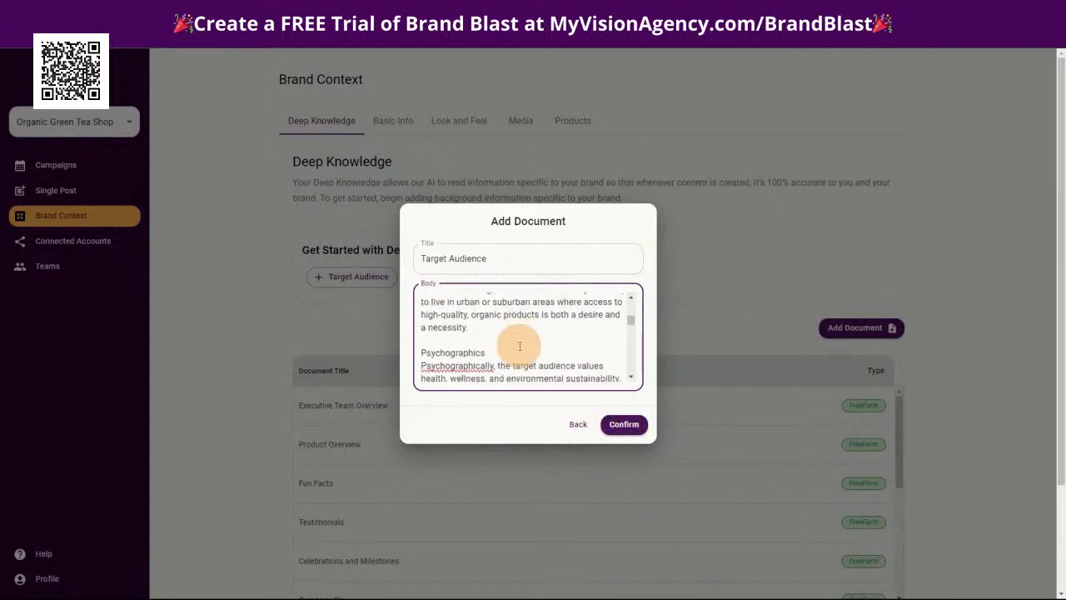
scroll(516, 343, down, 3)
scroll(483, 343, up, 4)
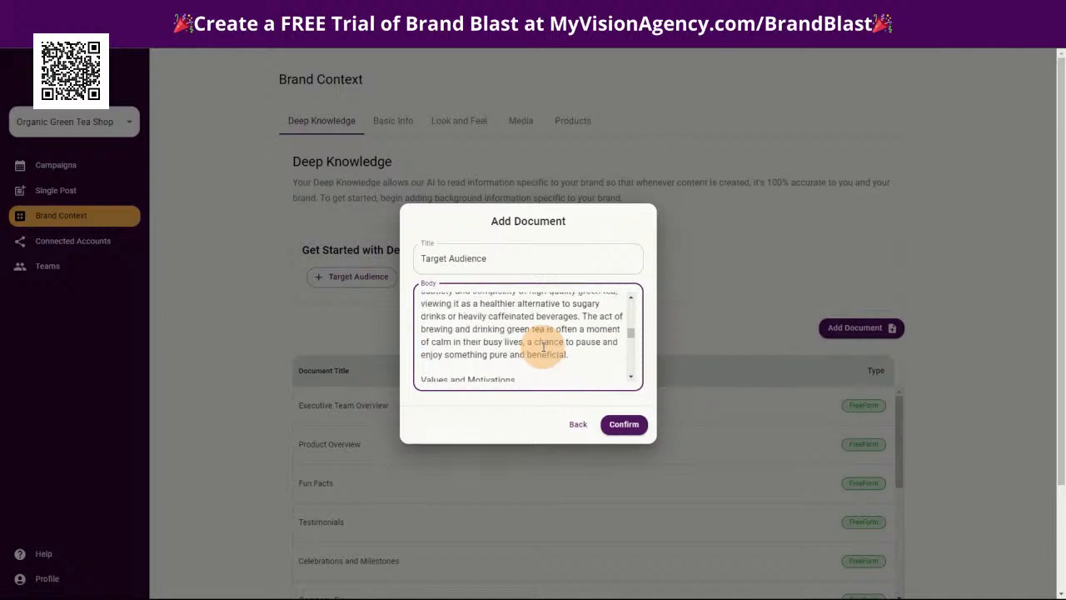
click(623, 425)
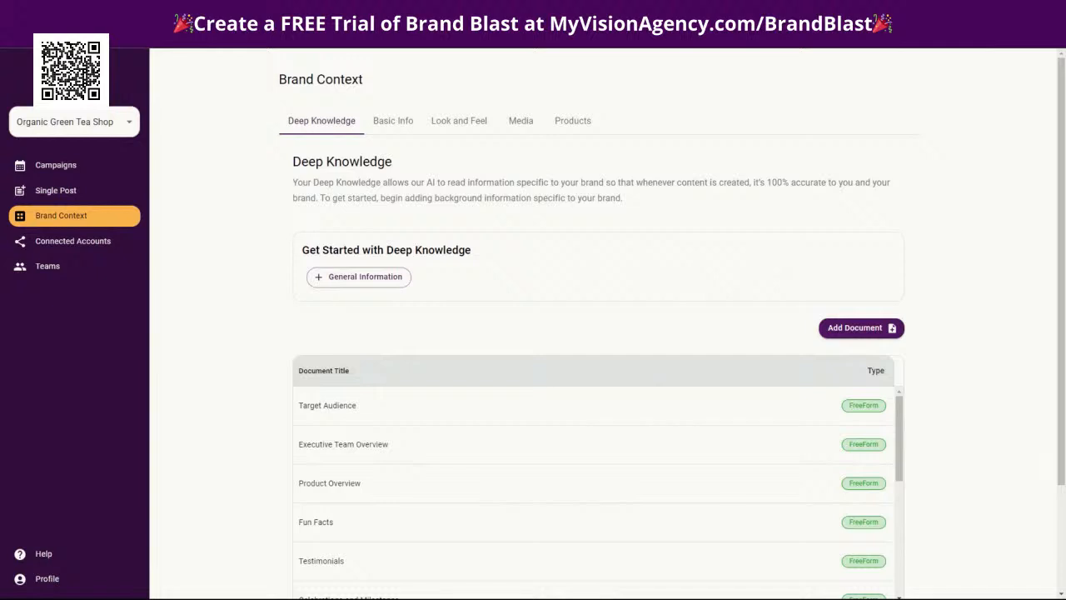
Add the suggested "General Information" document as freeform with the pasted text beginning "Organic Green Tea Shop is more than just a purveyor"
click(359, 276)
click(483, 323)
click(445, 315)
key(ctrl+v)
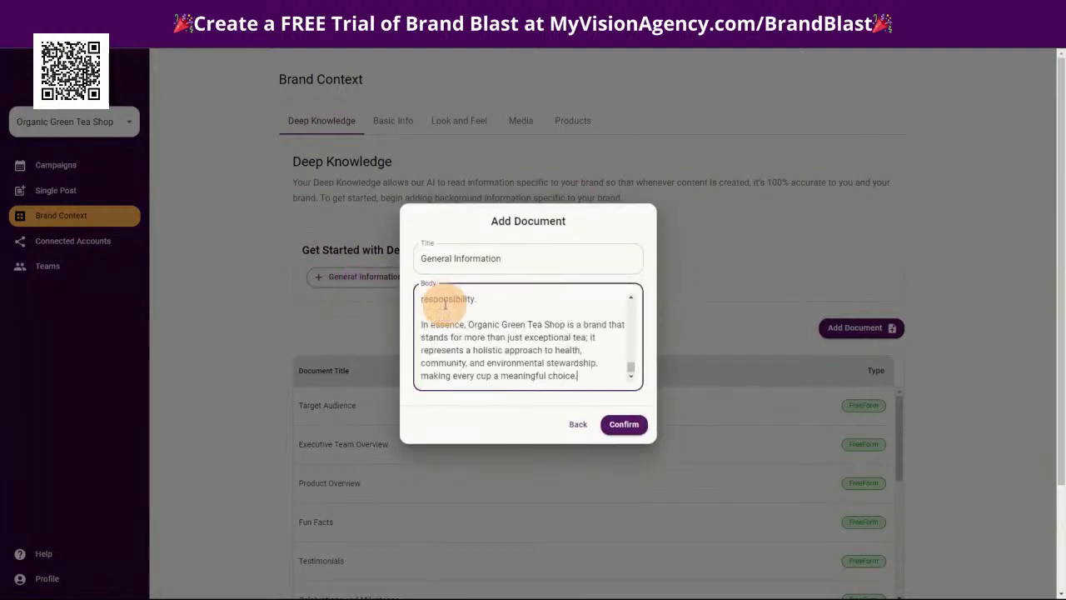
scroll(526, 330, up, 10)
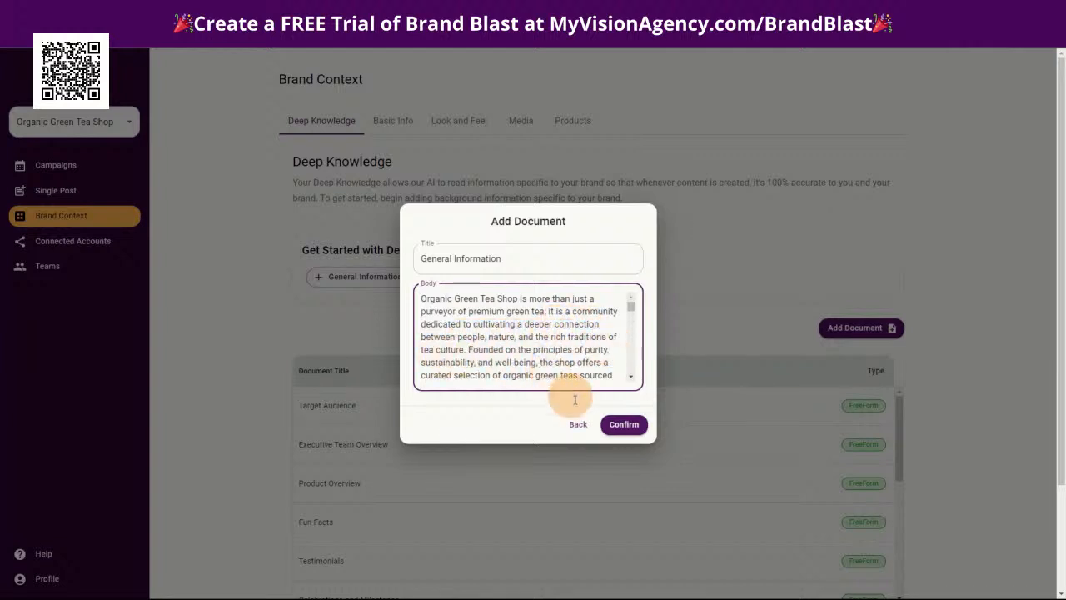
click(624, 425)
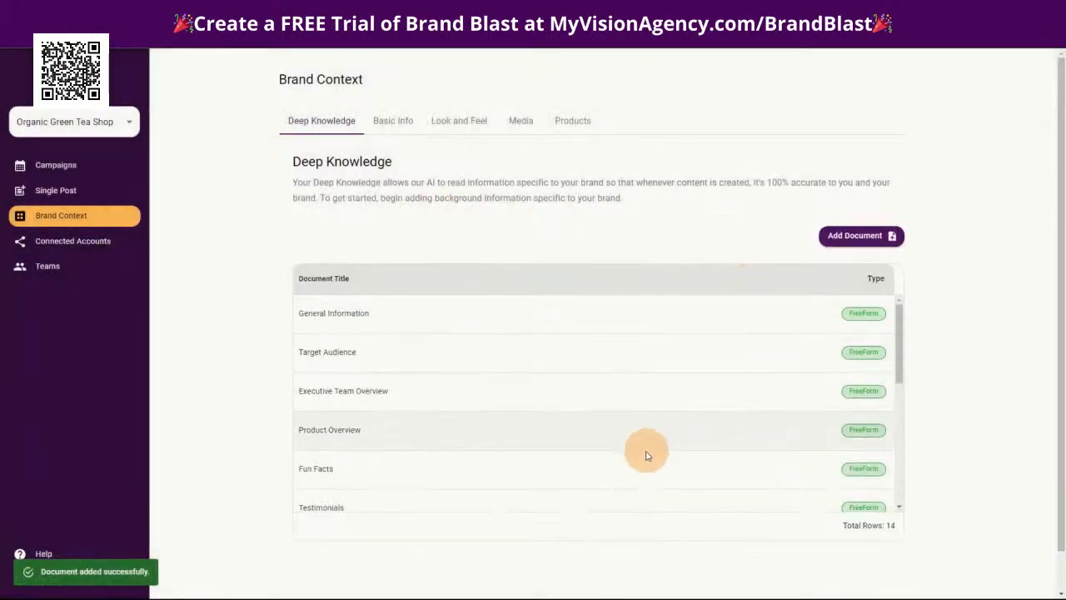
Review the full list of Deep Knowledge documents added for the brand
scroll(649, 447, down, 5)
scroll(527, 450, down, 1)
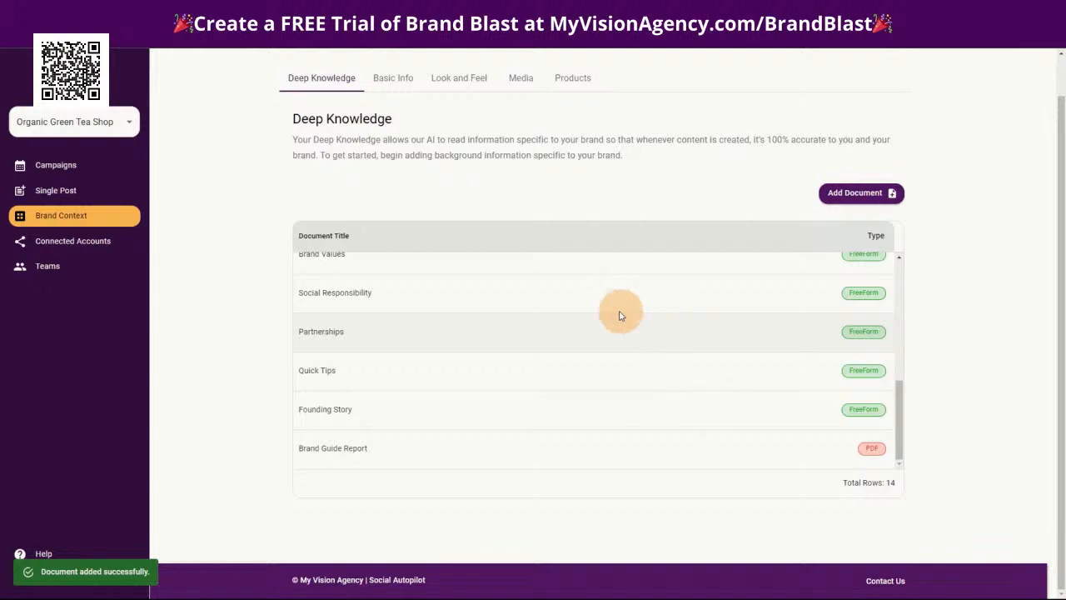
scroll(491, 408, up, 5)
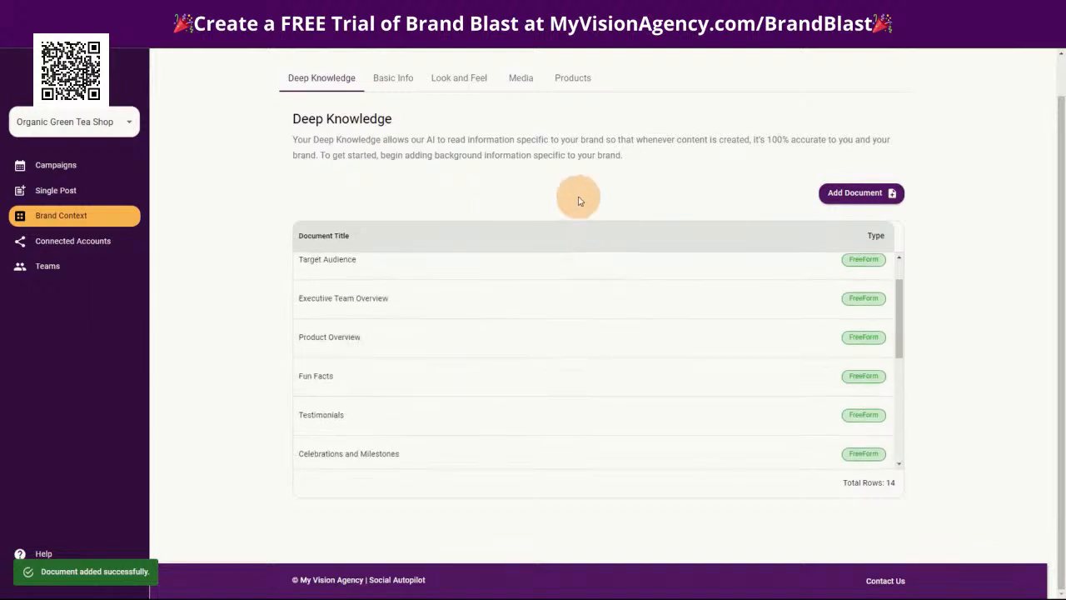
scroll(564, 209, up, 1)
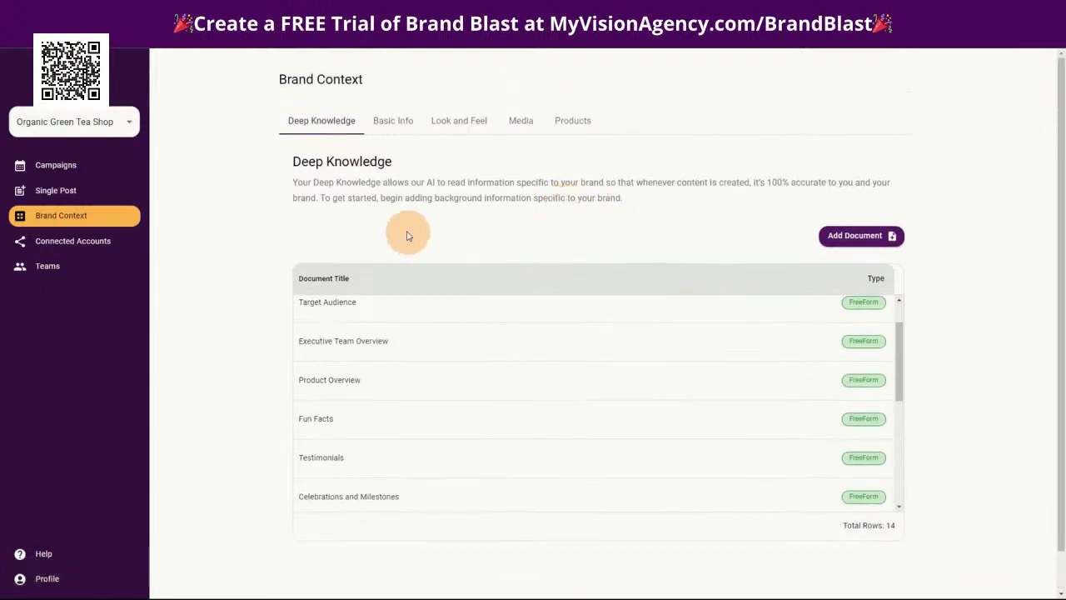
scroll(533, 392, up, 2)
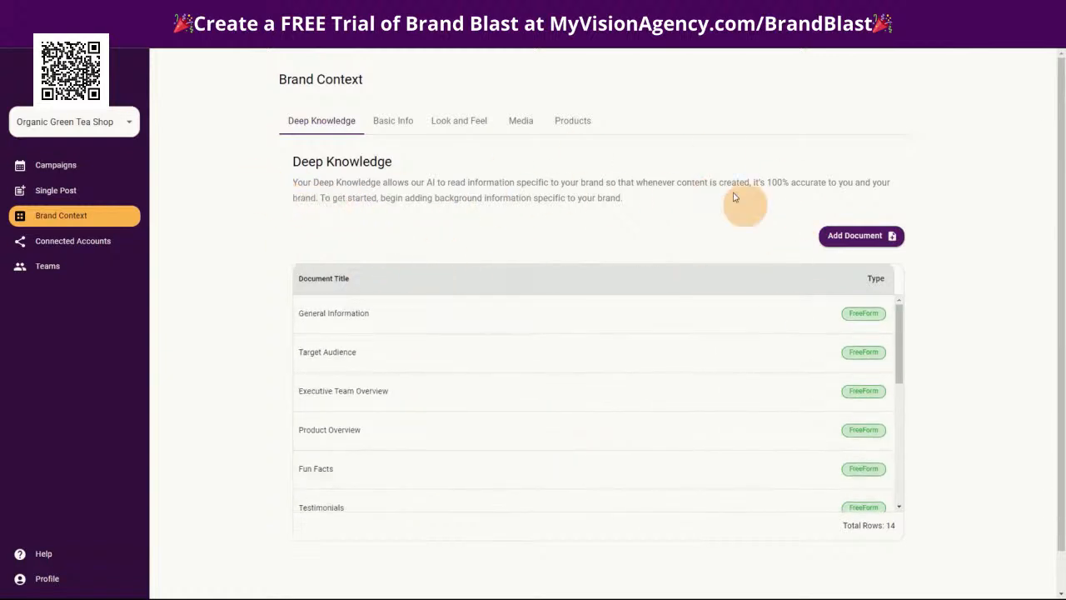
Examine the brand's basic info, including its description, website field and the languages available for posts
click(391, 122)
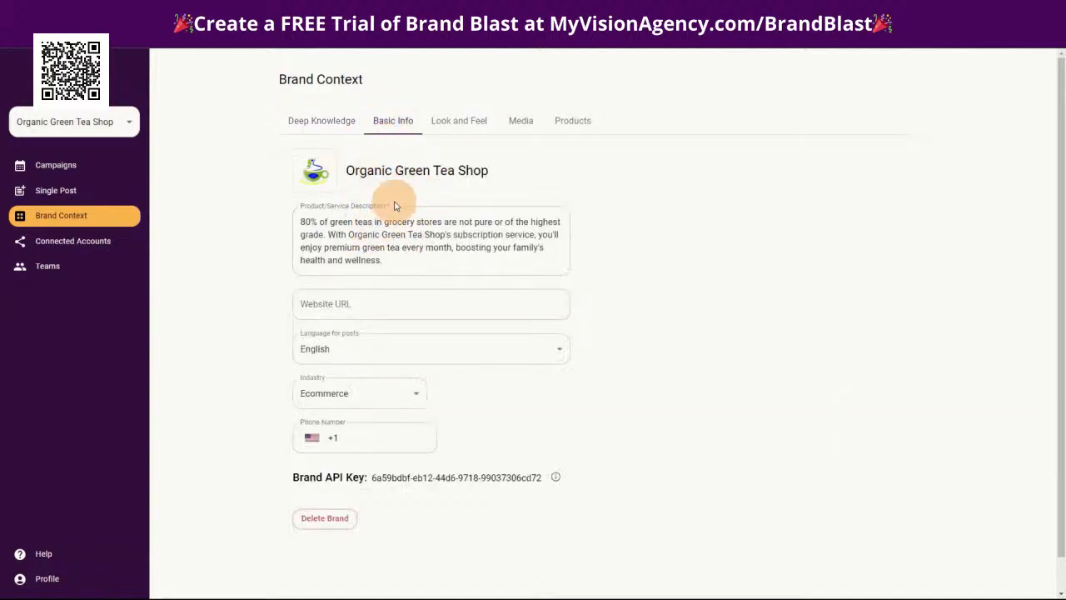
click(433, 214)
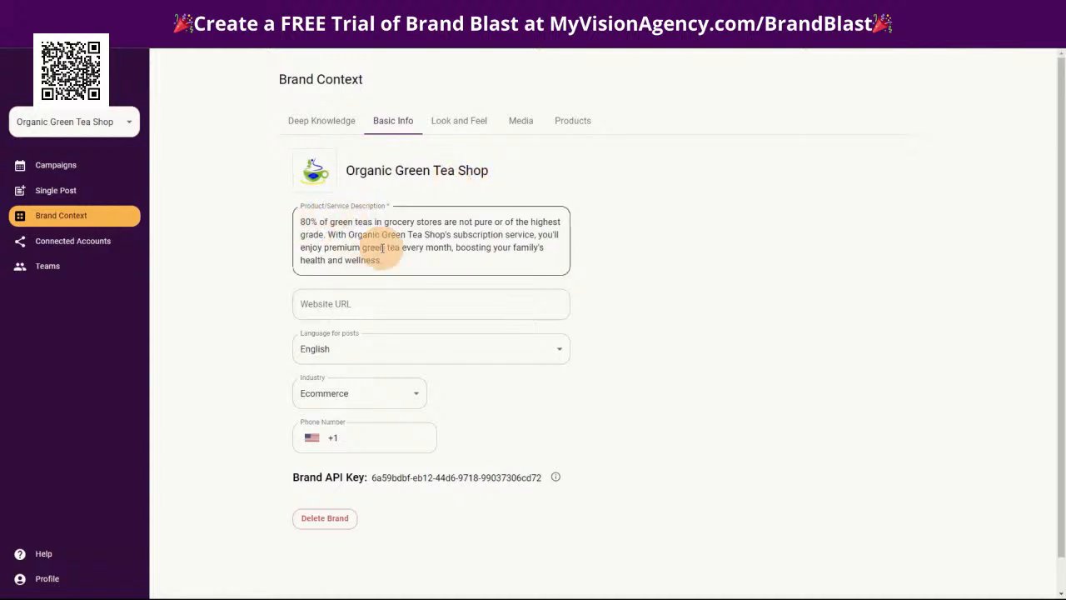
click(339, 305)
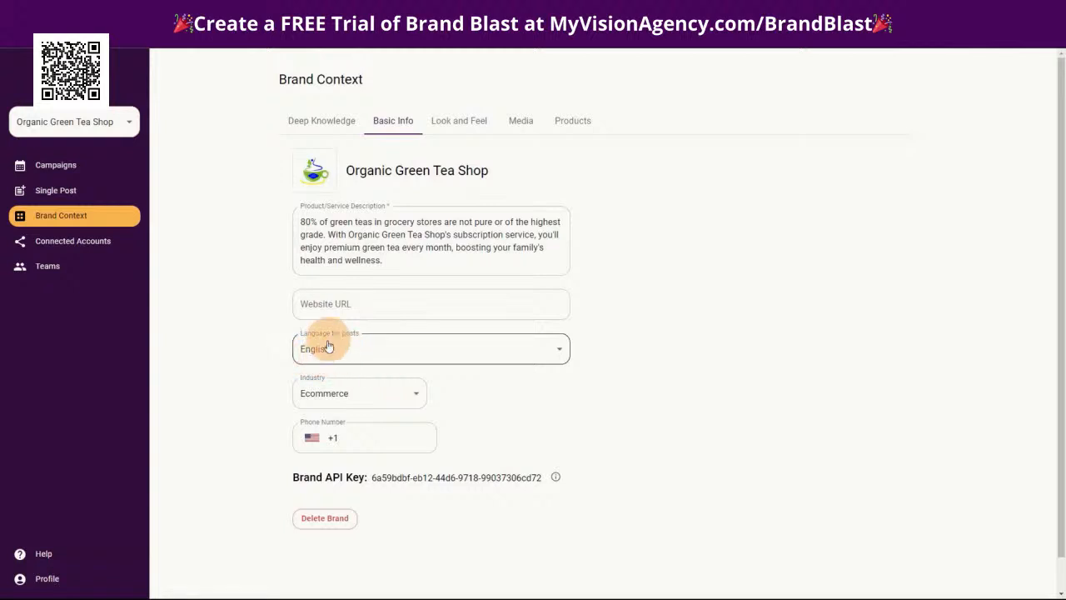
click(325, 354)
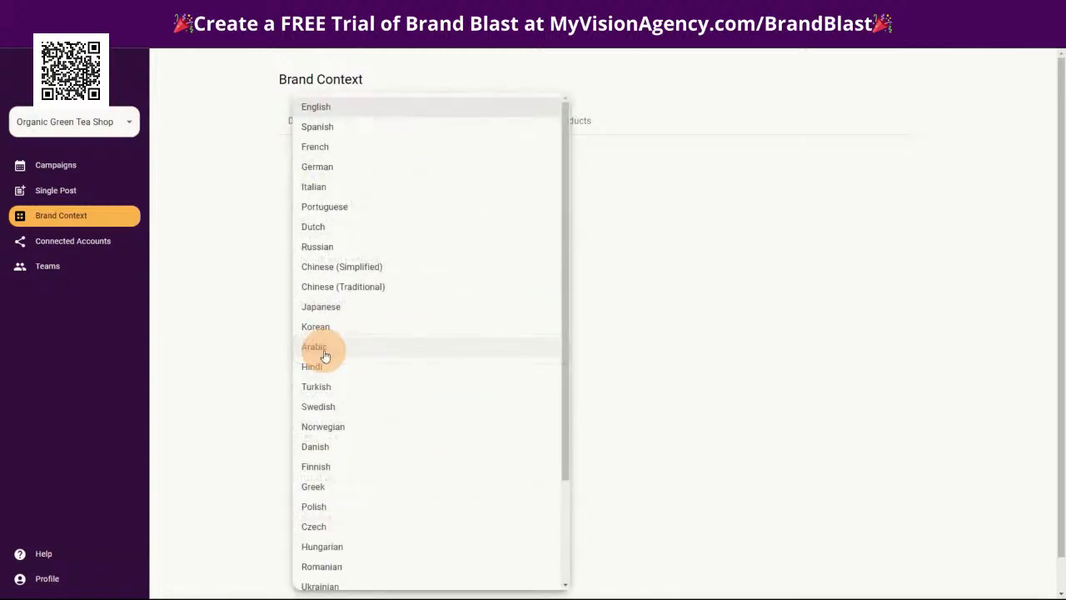
scroll(446, 496, down, 3)
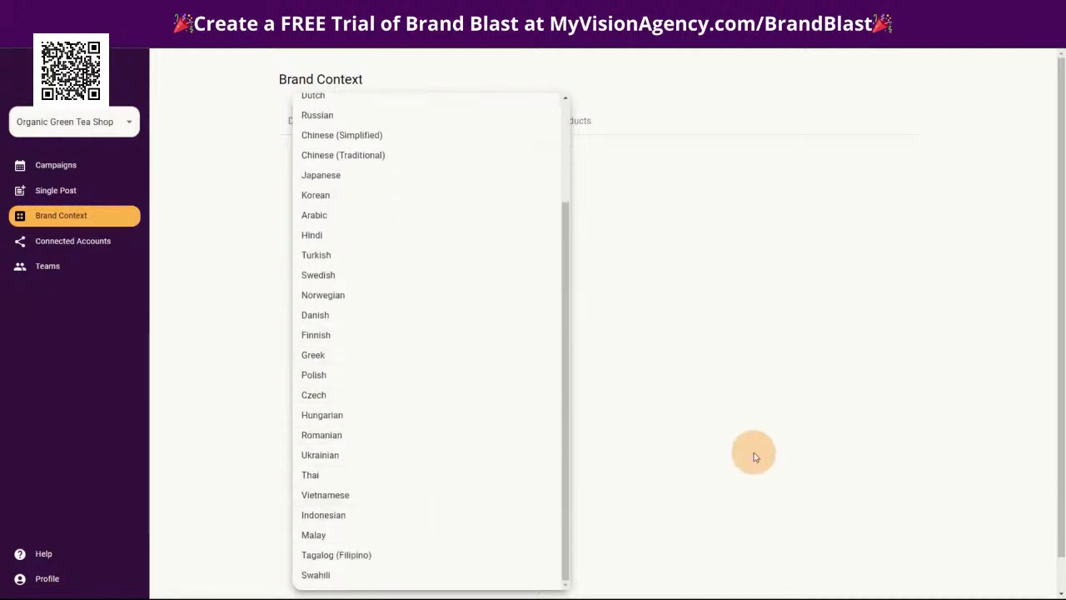
click(753, 456)
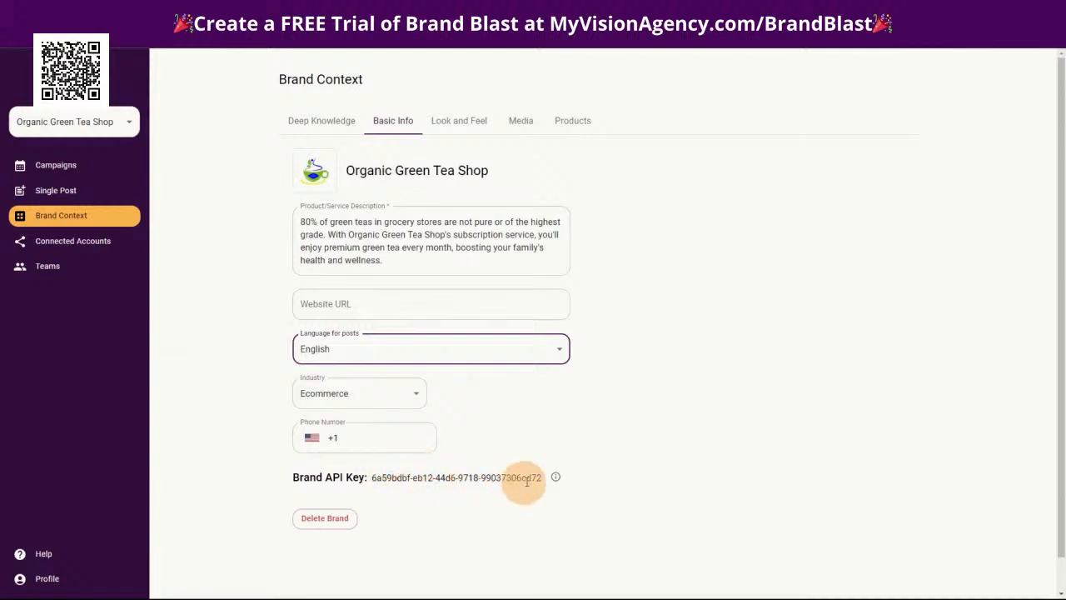
Set the brand's look and feel to the Open Sans font and the Empowering tone, and save the changes
click(457, 123)
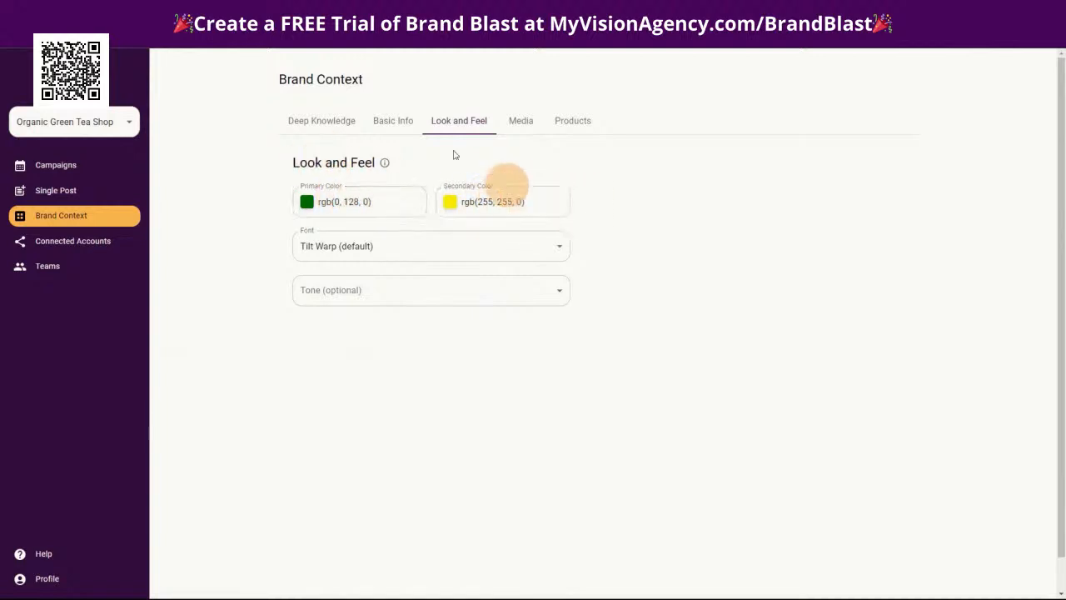
click(370, 246)
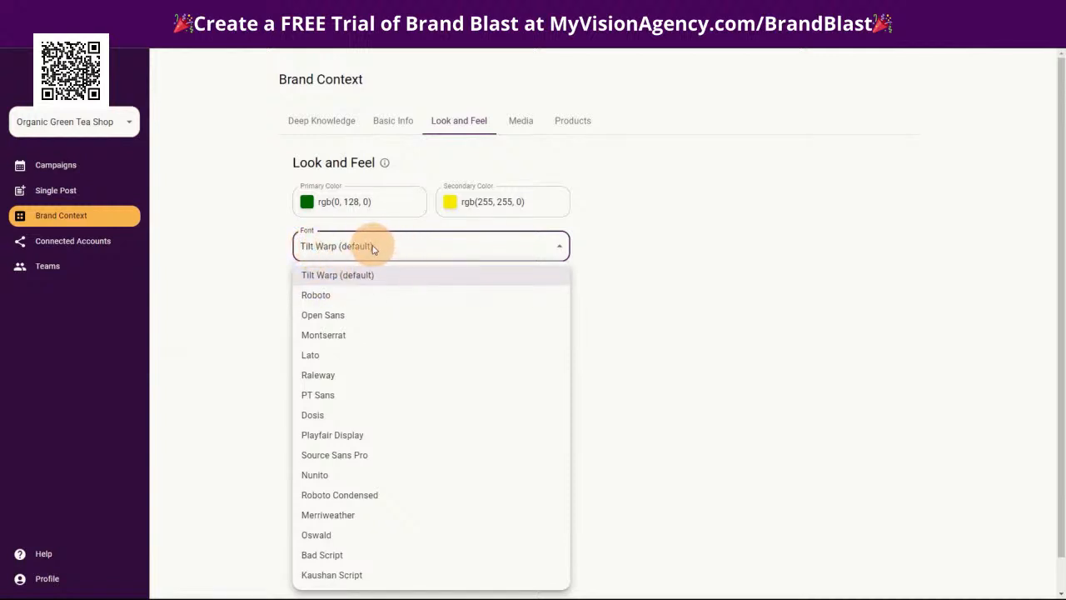
click(340, 322)
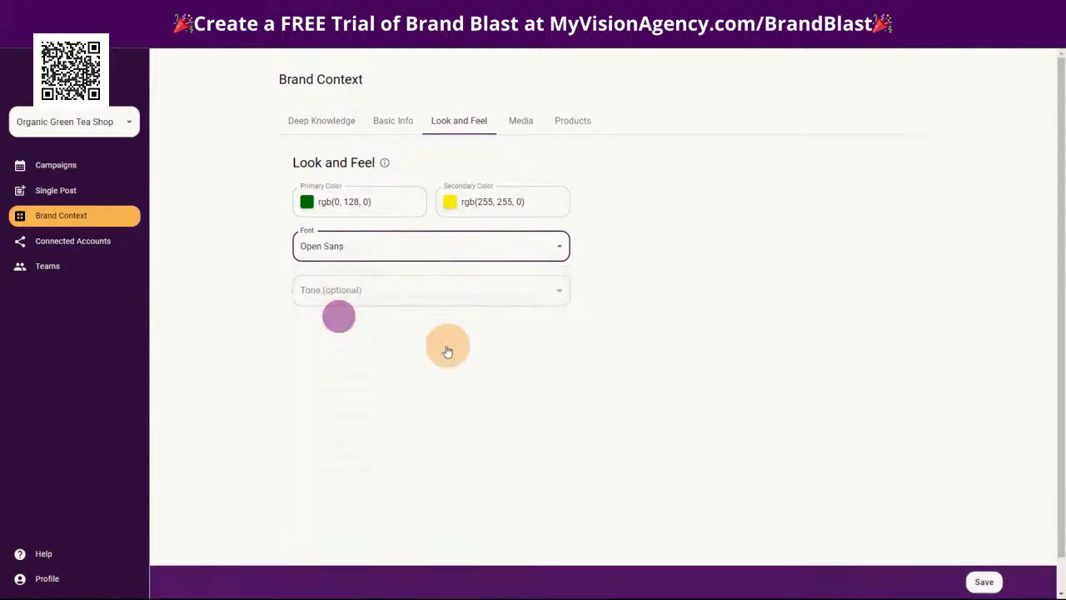
click(360, 243)
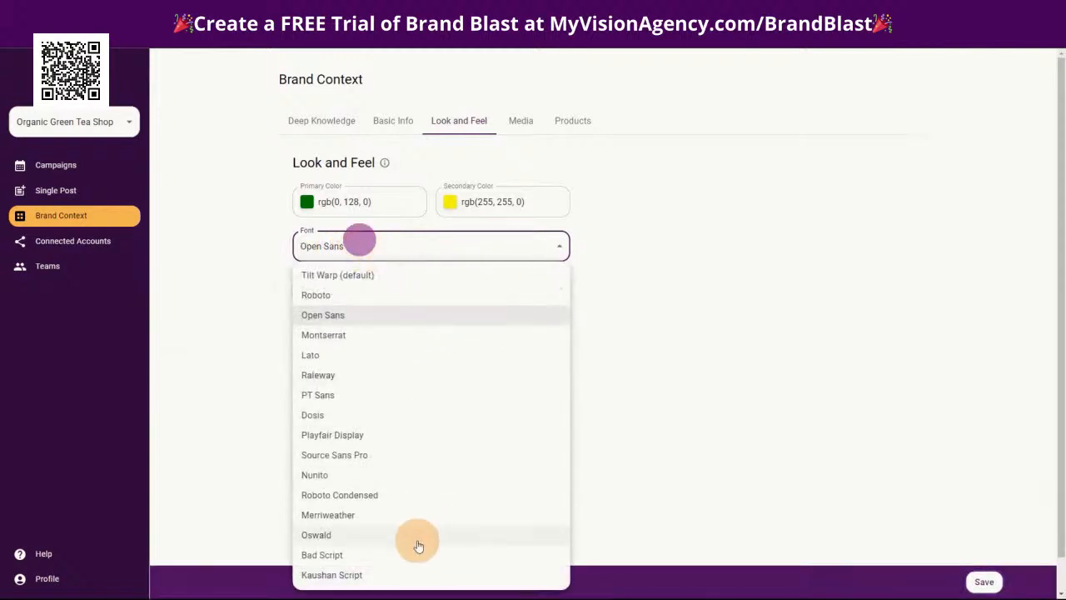
scroll(408, 542, down, 1)
click(634, 379)
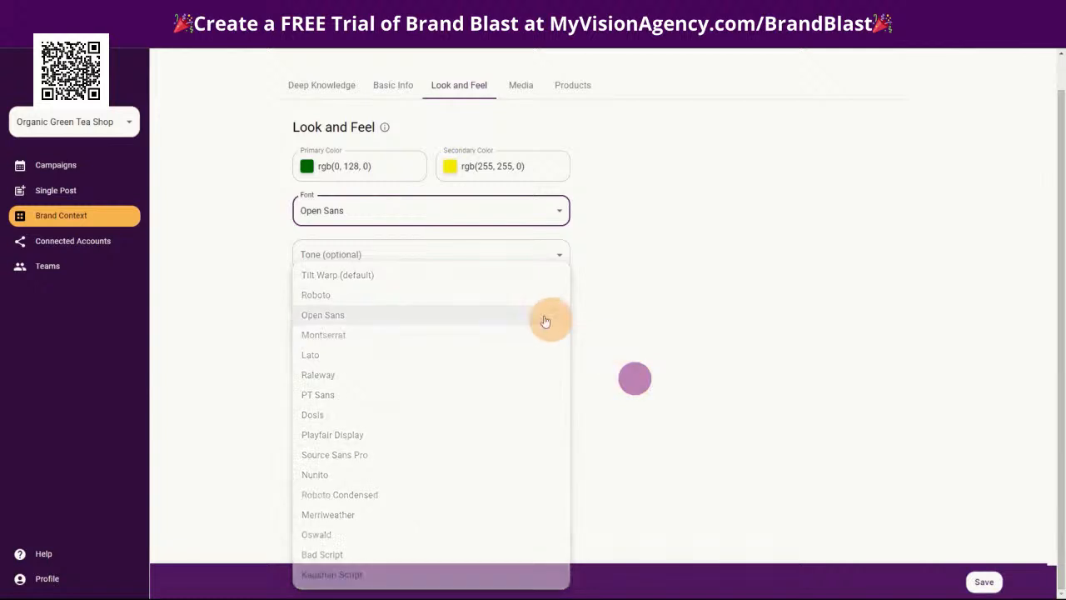
click(380, 256)
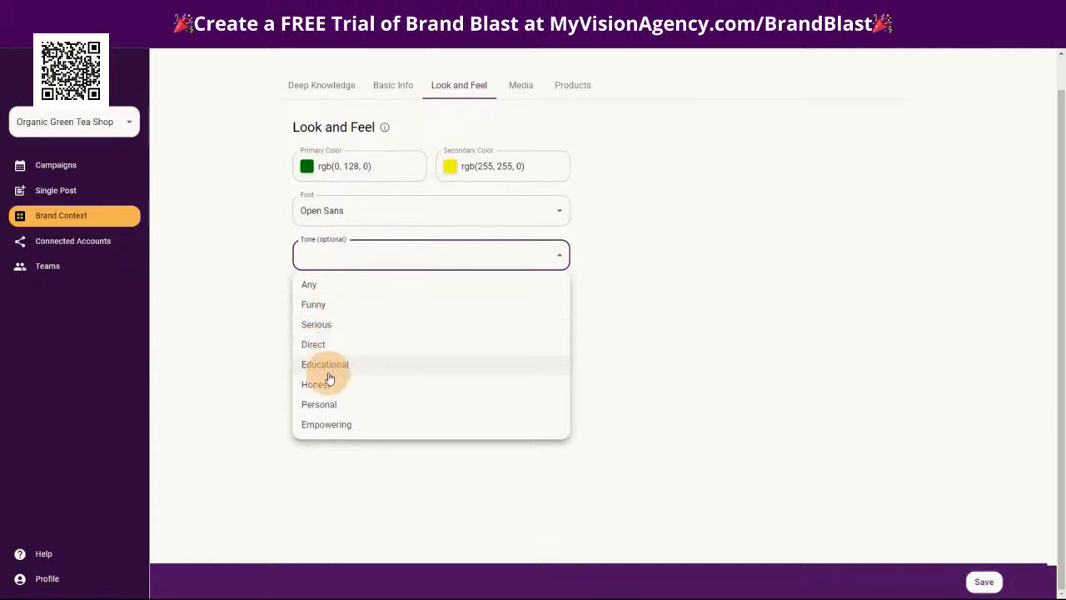
click(346, 424)
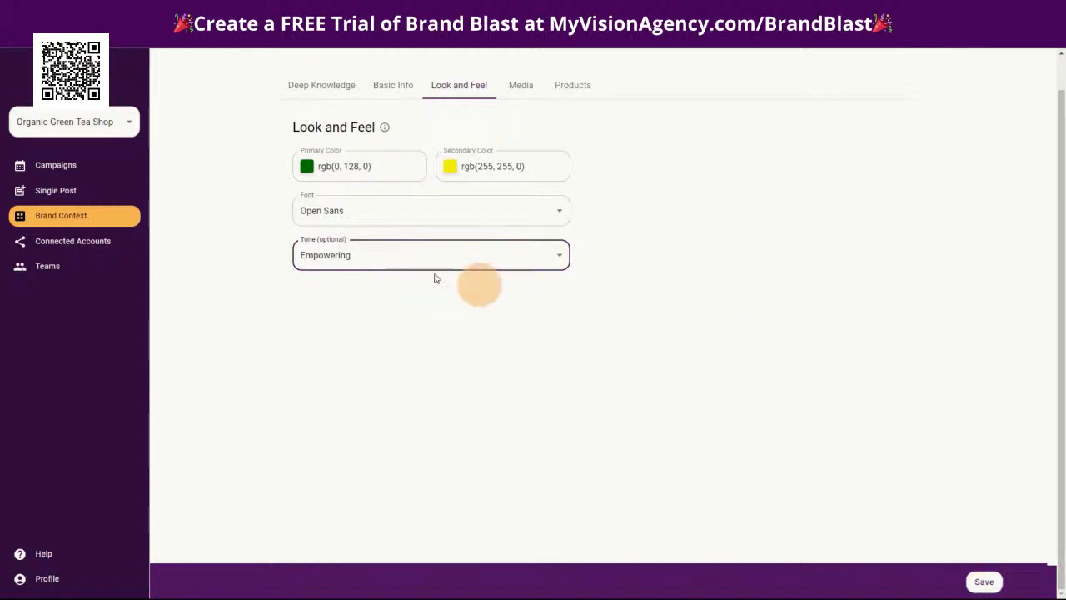
click(986, 582)
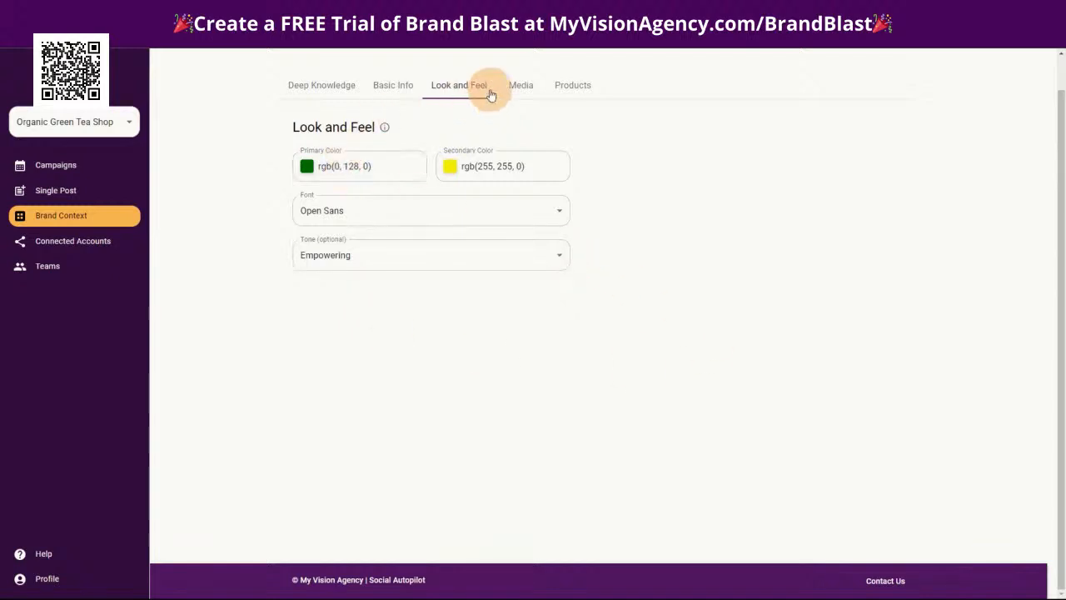
Check the brand's media section and the explanation for its non-product photos
click(520, 85)
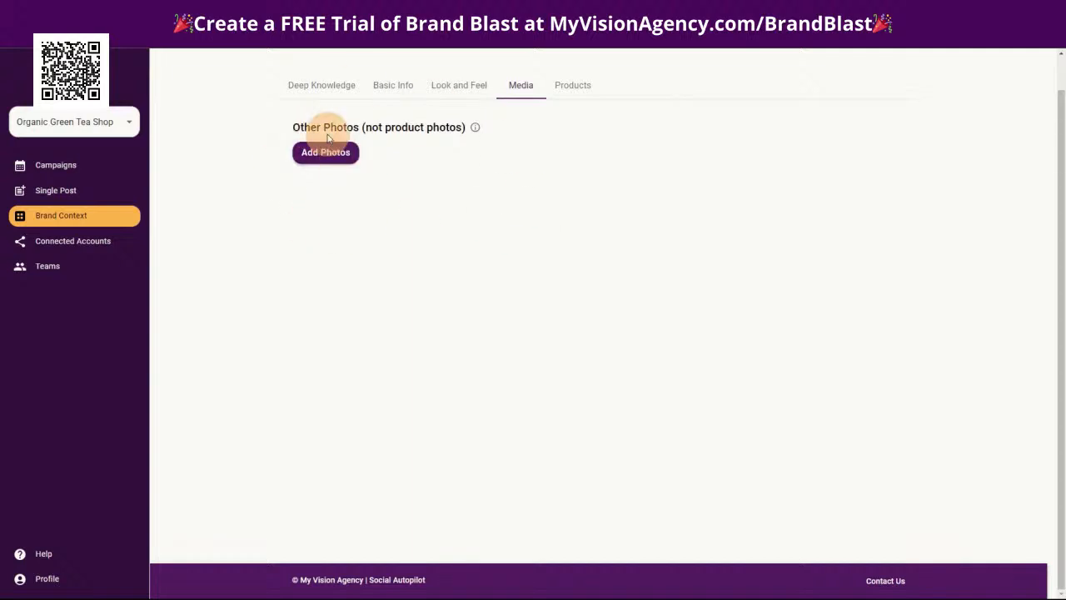
mouse_move(476, 129)
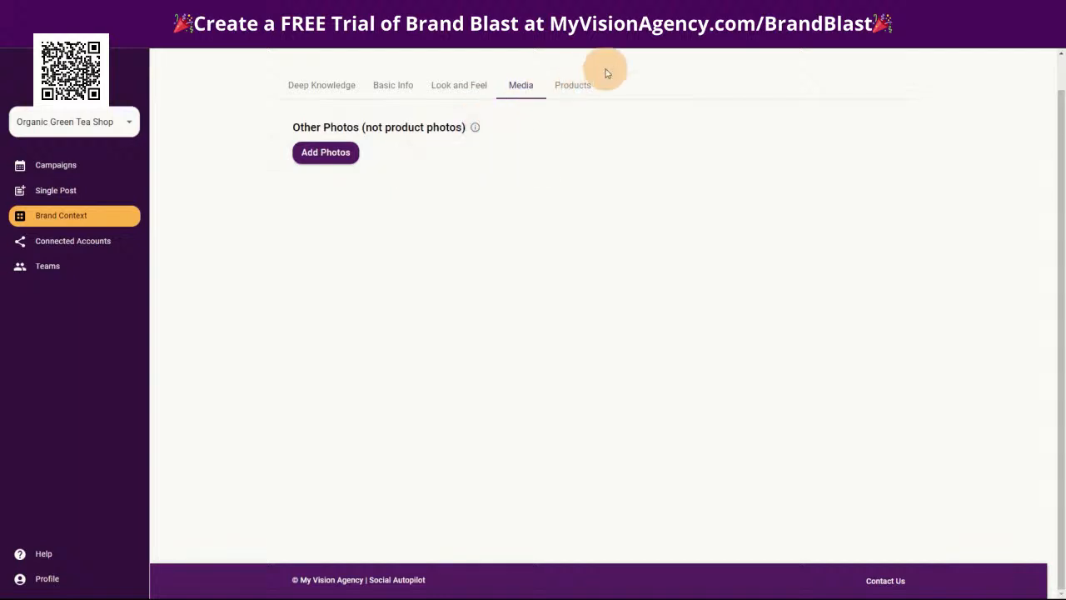
Start a new product for the brand named Kyoto Pure Sencha Green Tea and paste in its description about premium organic tea from Uji, Japan
click(580, 87)
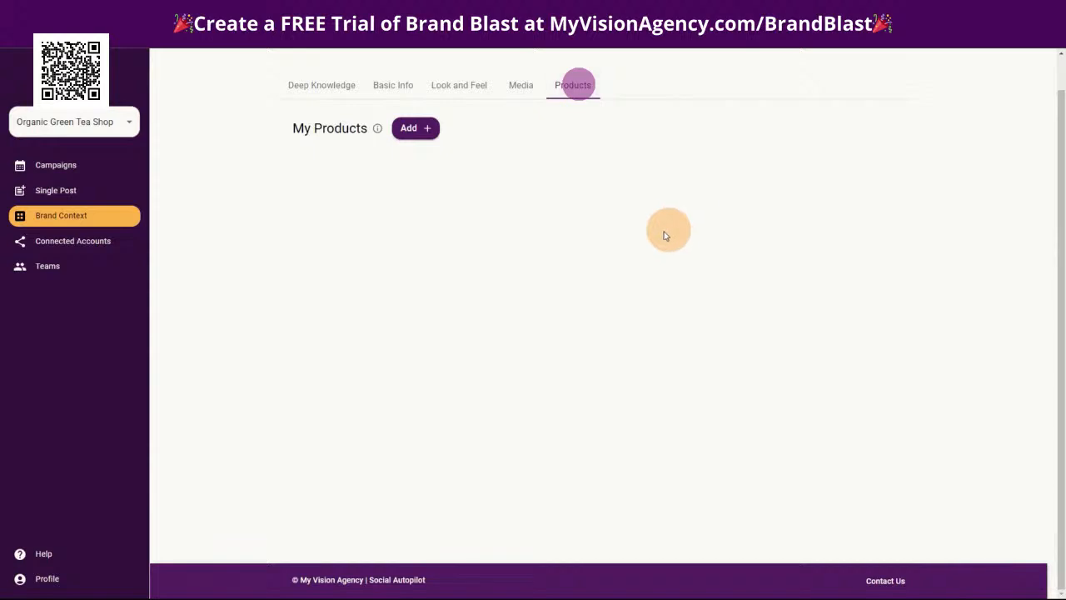
click(420, 127)
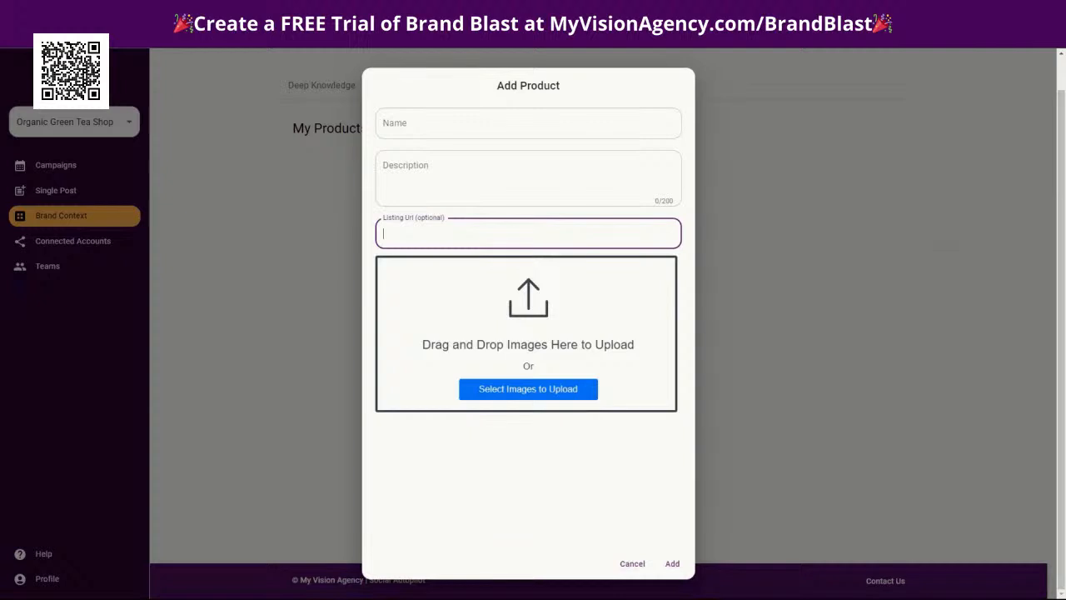
key(Tab)
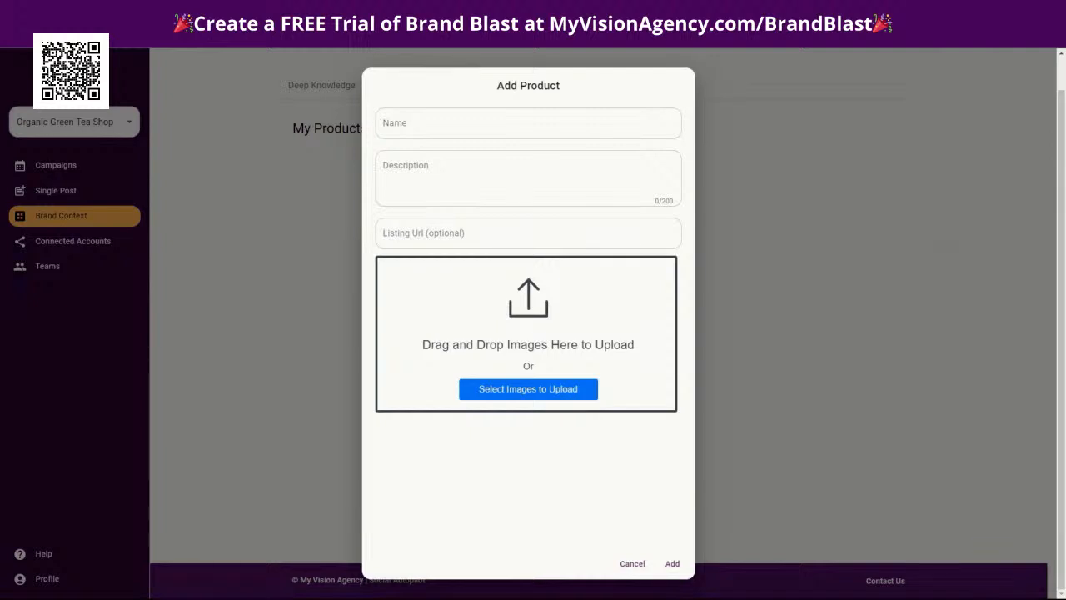
click(449, 172)
text(Kyoto Pure Sencha Green Tea is a premium, organic green tea that captures the essence of traditional Japanese tea culture. Harvested from the lush, mist-covered fields of Uji, Japan—one of the most renowned tea-growing regions in the world—this sencha tea is a testament to the artistry and dedication of Kyoto Pure Tea Company.)
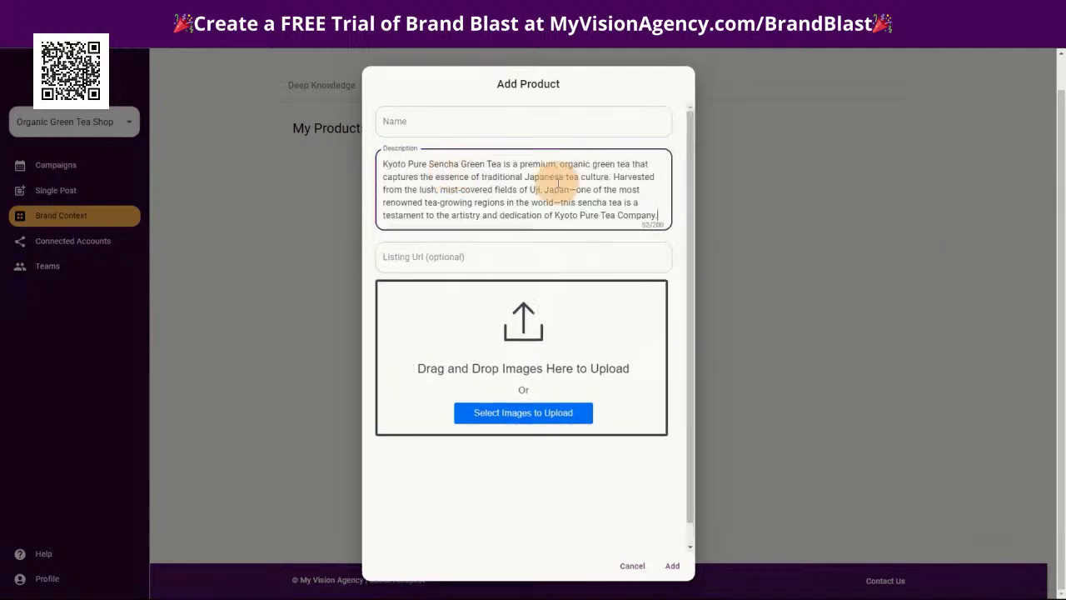
key(alt+Tab)
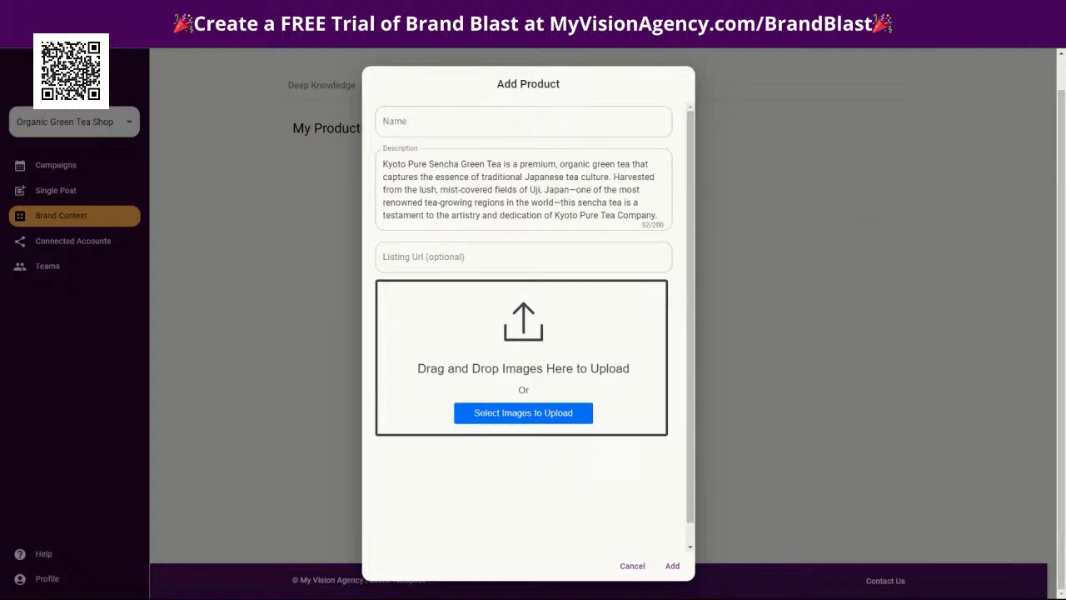
click(408, 120)
text(Kyoto Pure Sencha Green Tea)
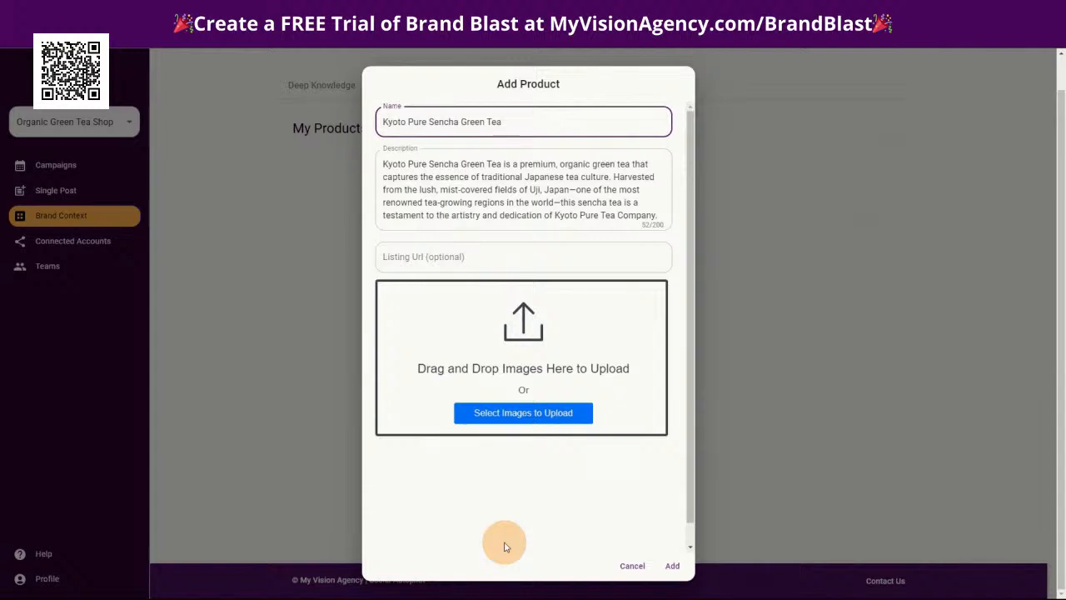
Upload images 1, 2 and 3 from the Green Tea folder to the product and add it to the brand
click(447, 586)
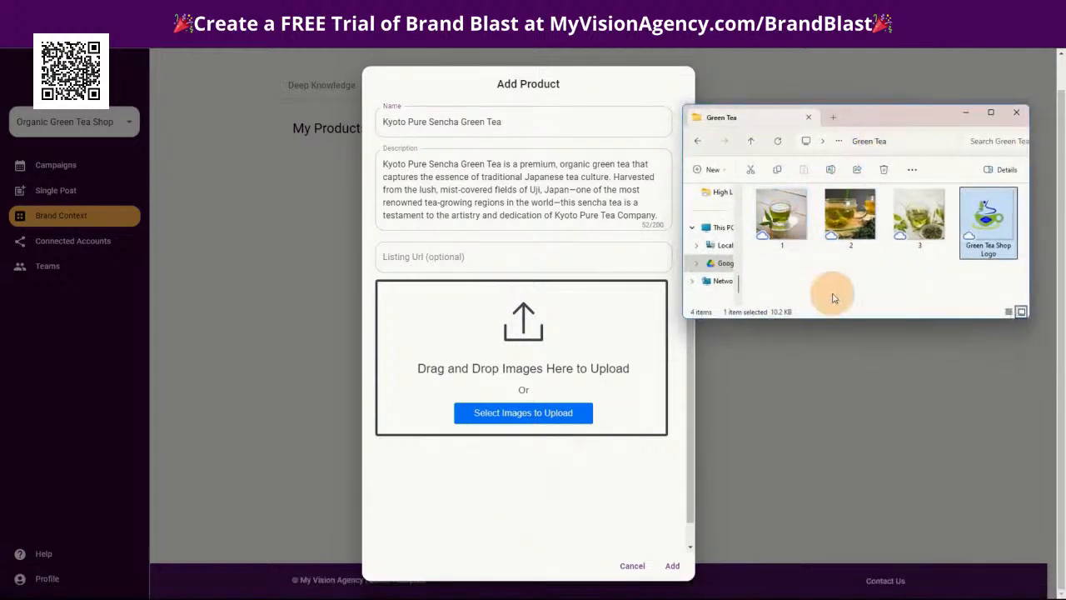
click(824, 288)
click(775, 215)
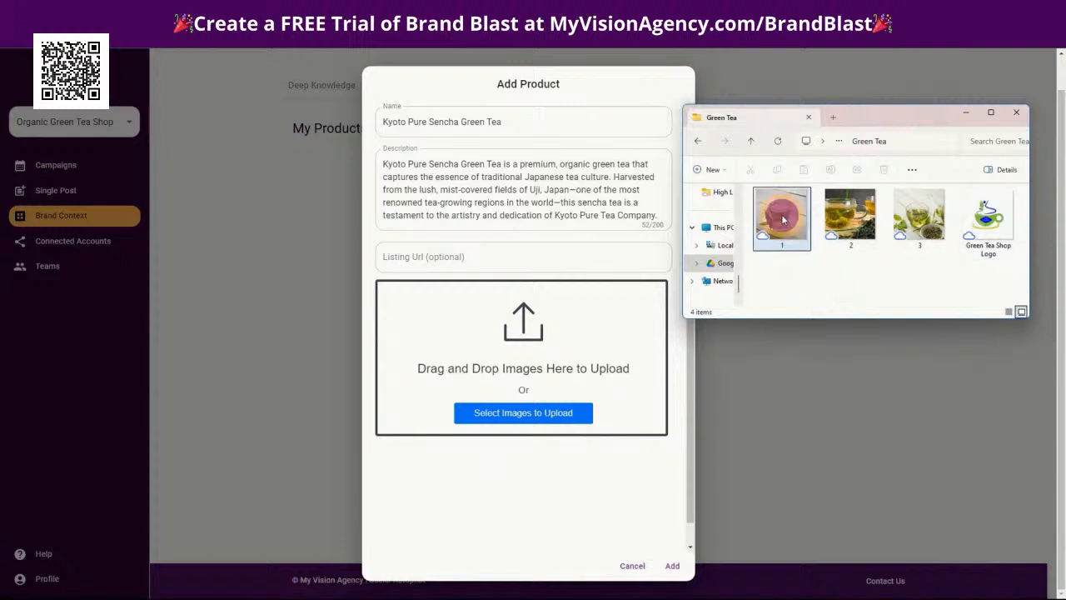
ctrl+click(847, 216)
ctrl+click(909, 220)
drag(795, 223, 499, 363)
scroll(549, 458, down, 5)
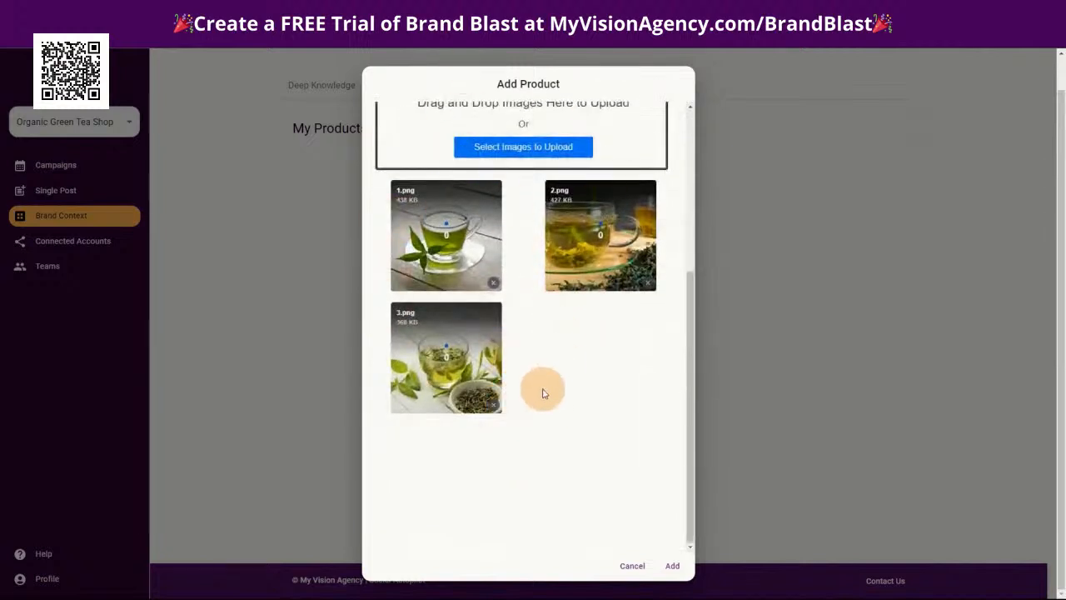
scroll(544, 388, up, 3)
scroll(499, 367, down, 5)
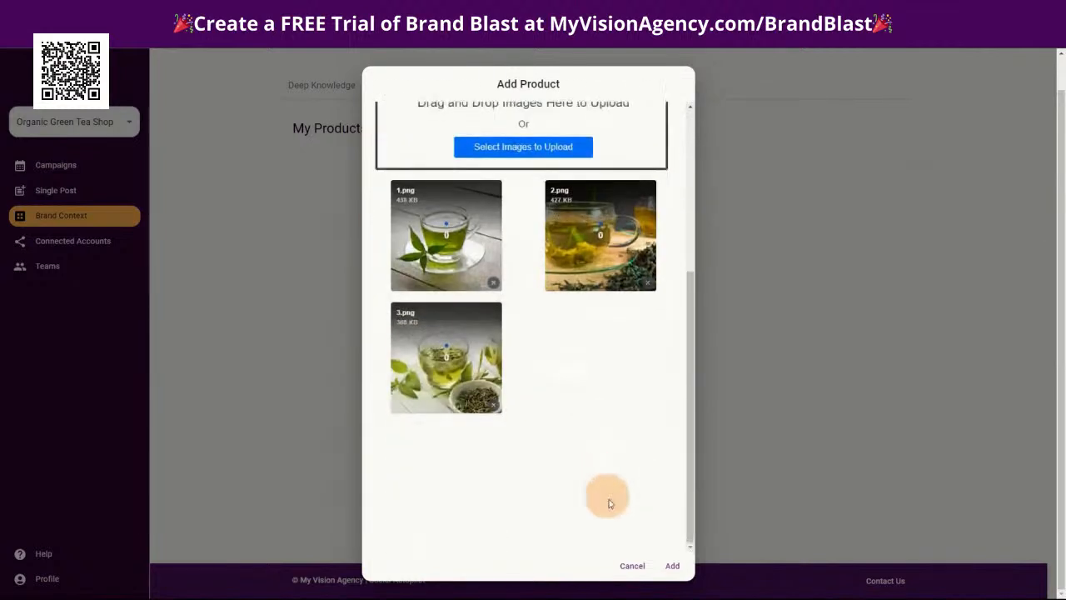
click(671, 565)
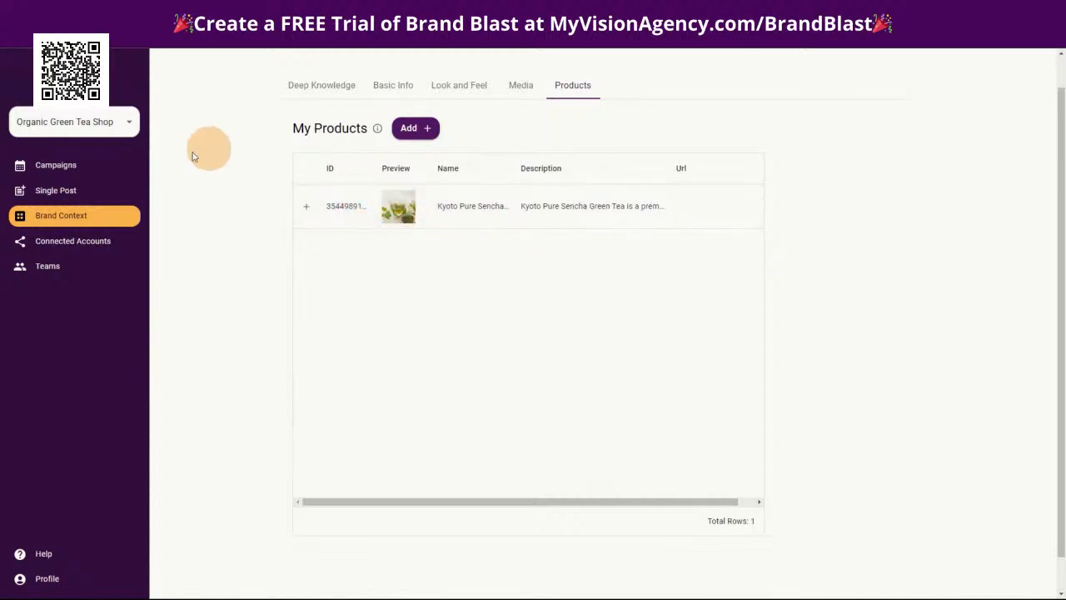
Review the brand's Deep Knowledge document list and read through the General Information document, leaving it unchanged
click(39, 191)
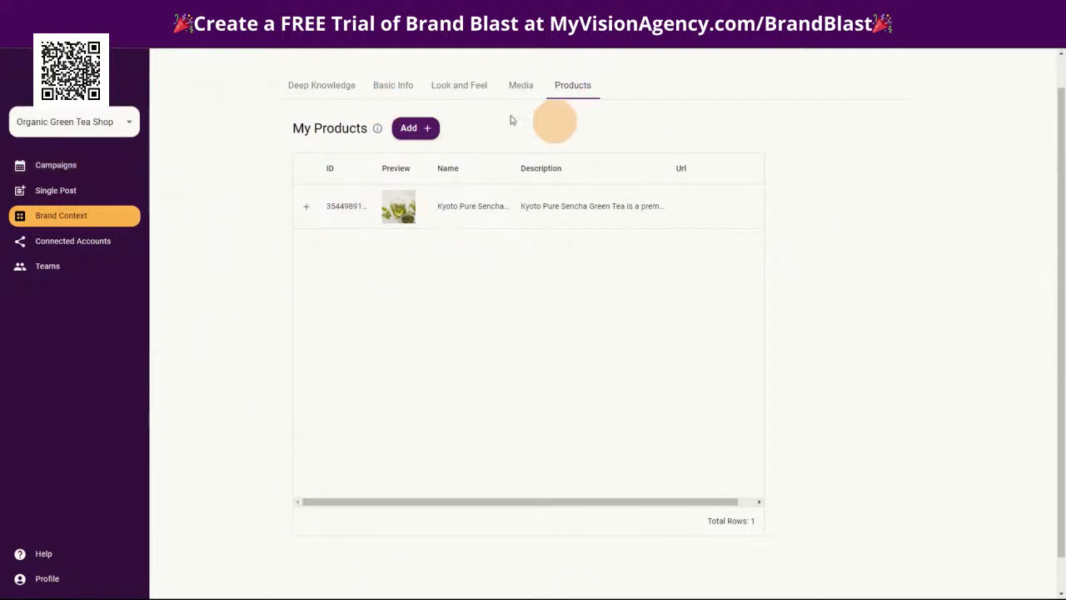
click(314, 86)
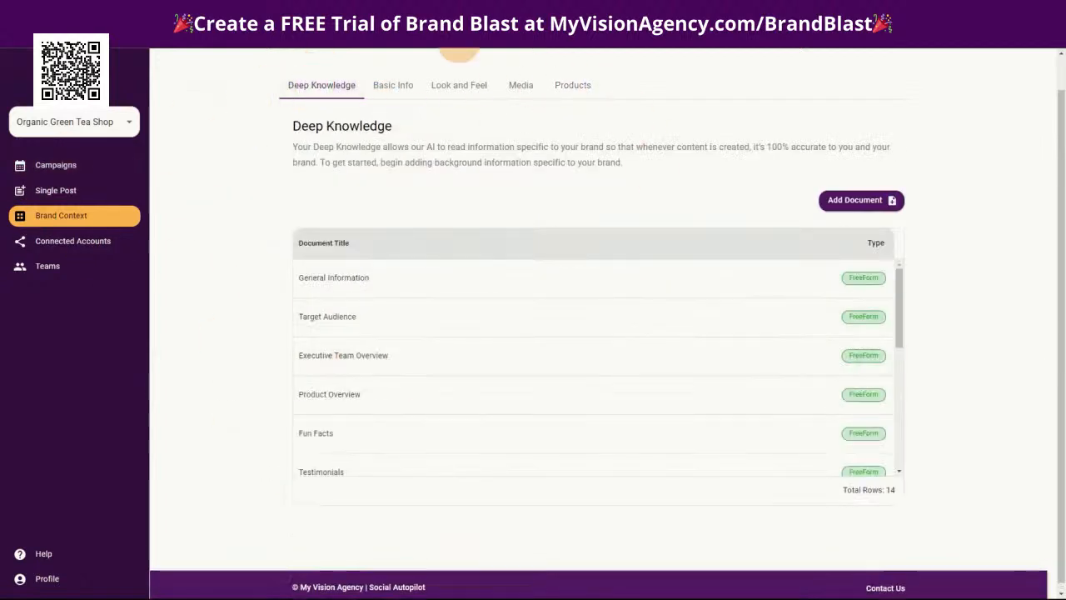
scroll(552, 423, down, 5)
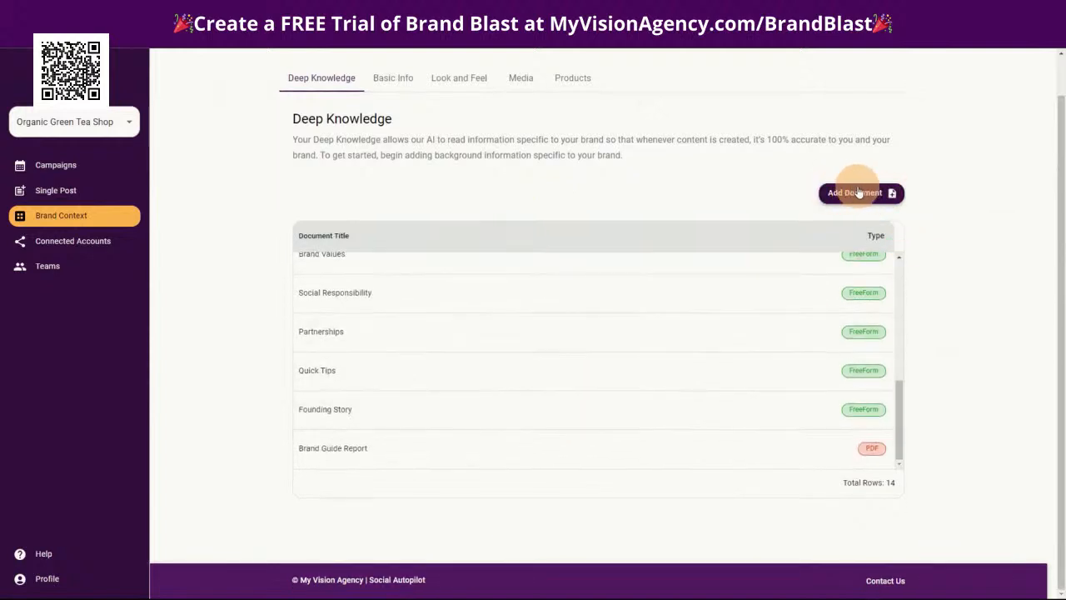
scroll(499, 321, up, 5)
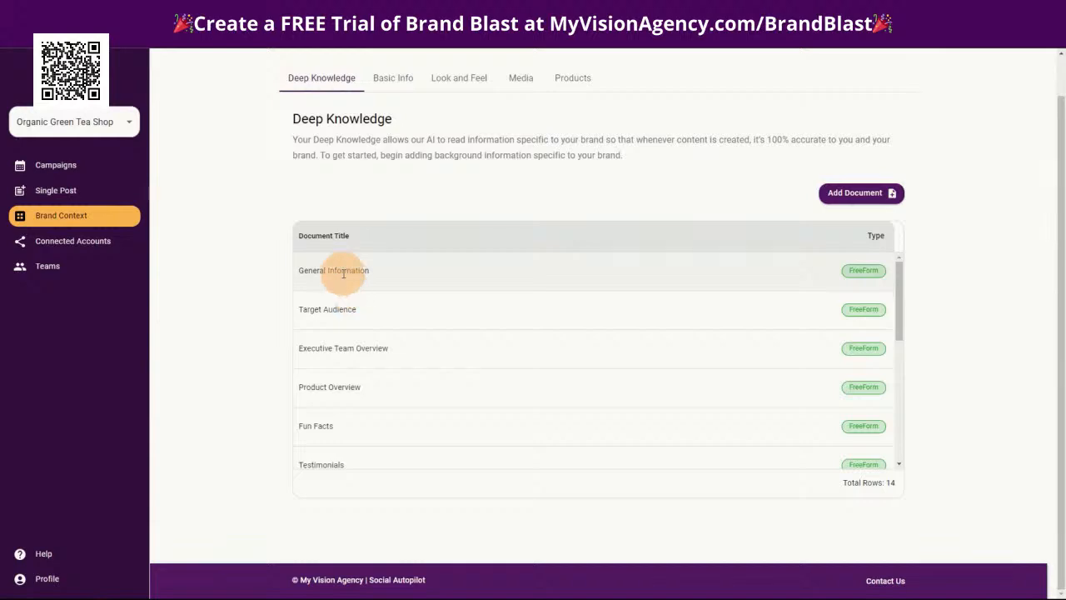
click(344, 281)
scroll(523, 345, down, 3)
scroll(523, 345, down, 5)
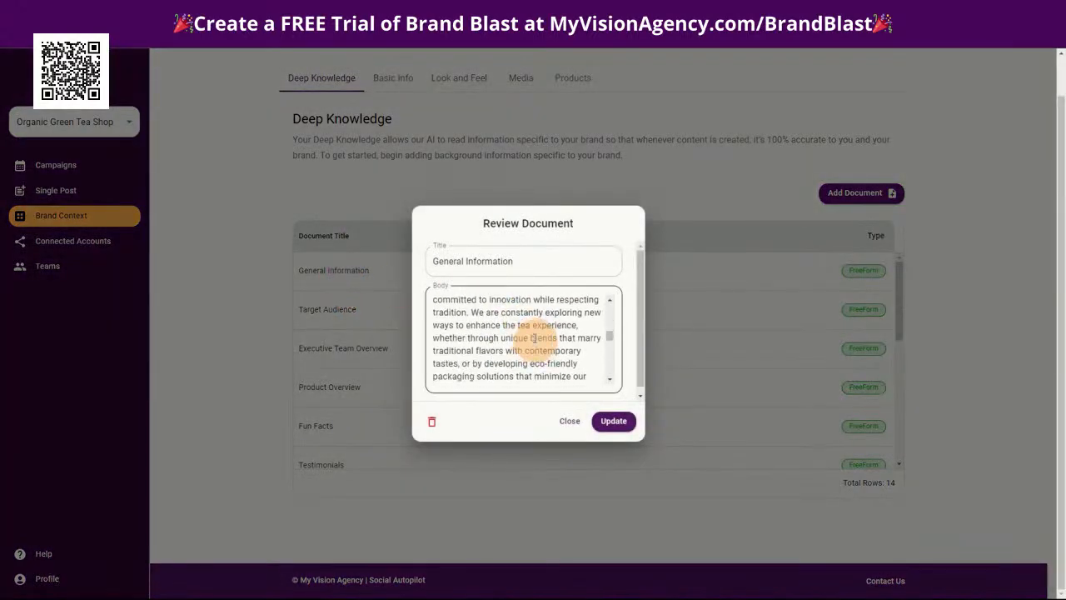
click(573, 422)
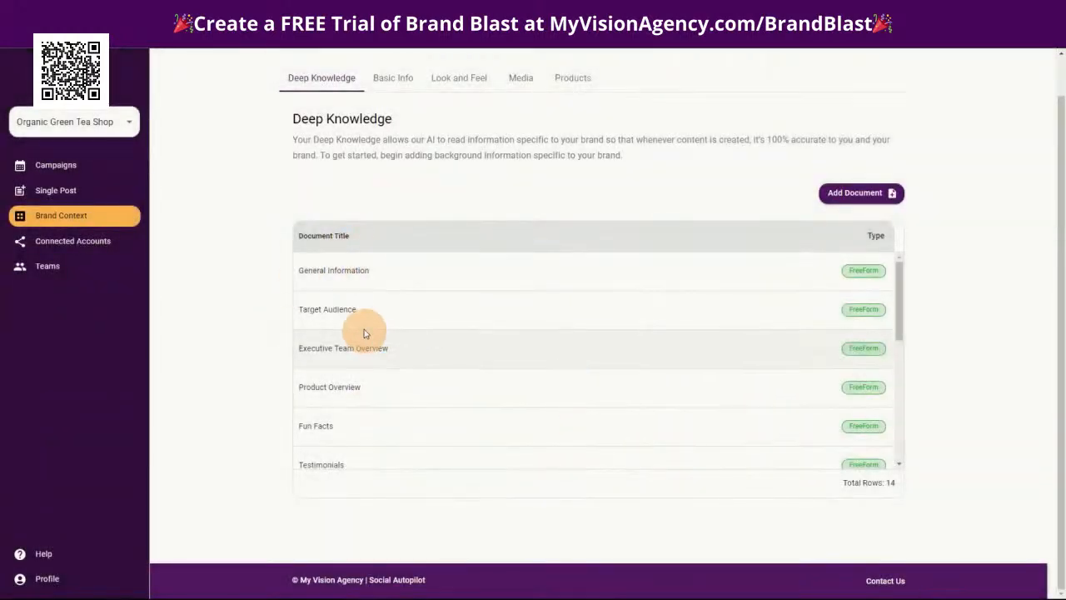
Look at the brand's single posts and the scheduled posts in the Promo of green tea campaign
click(62, 192)
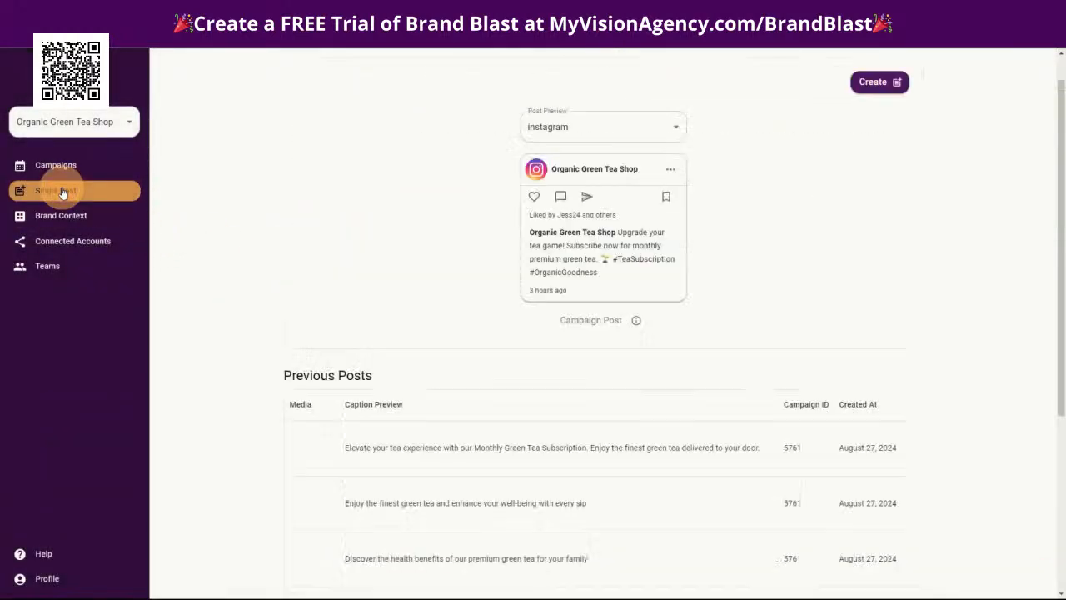
click(58, 164)
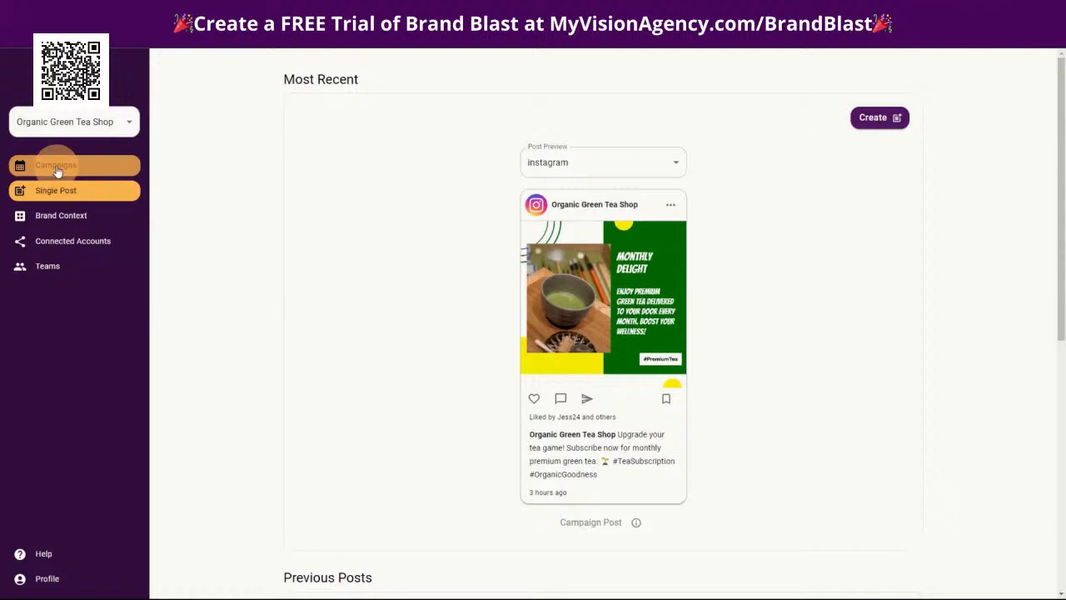
click(519, 136)
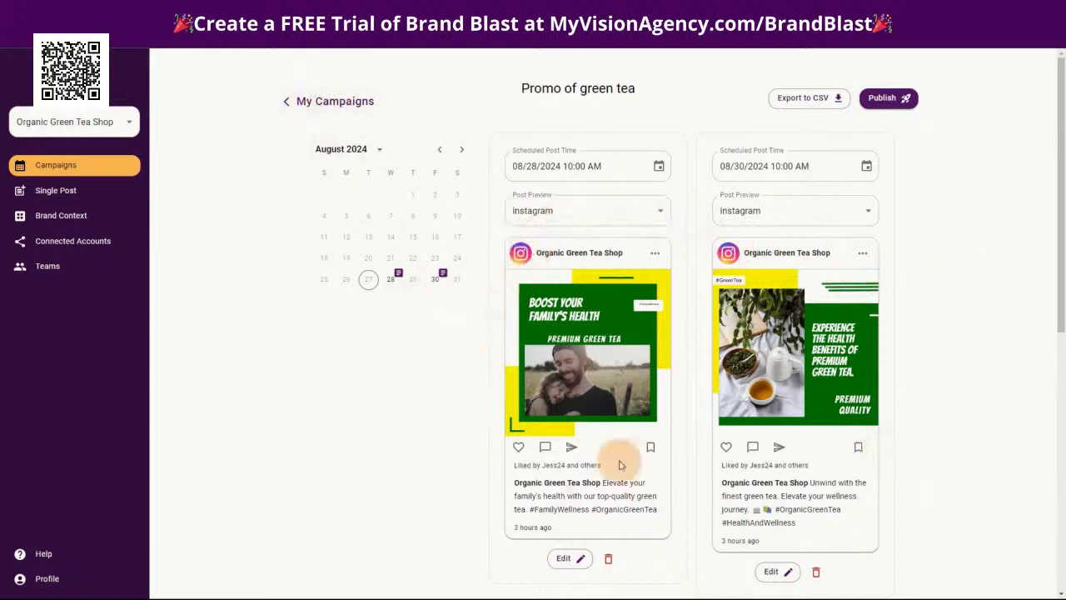
click(75, 216)
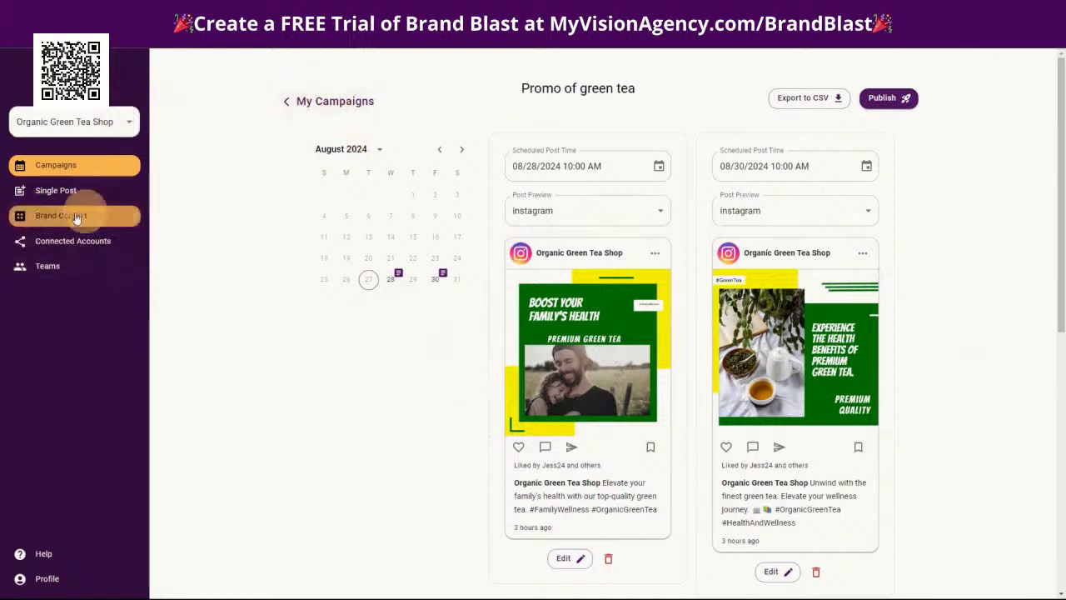
Create a Product Focused campaign named Promo of Kyoto Pure Sencha Green Tea for the Kyoto Pure Sencha Green Tea product
click(341, 104)
click(364, 134)
click(450, 314)
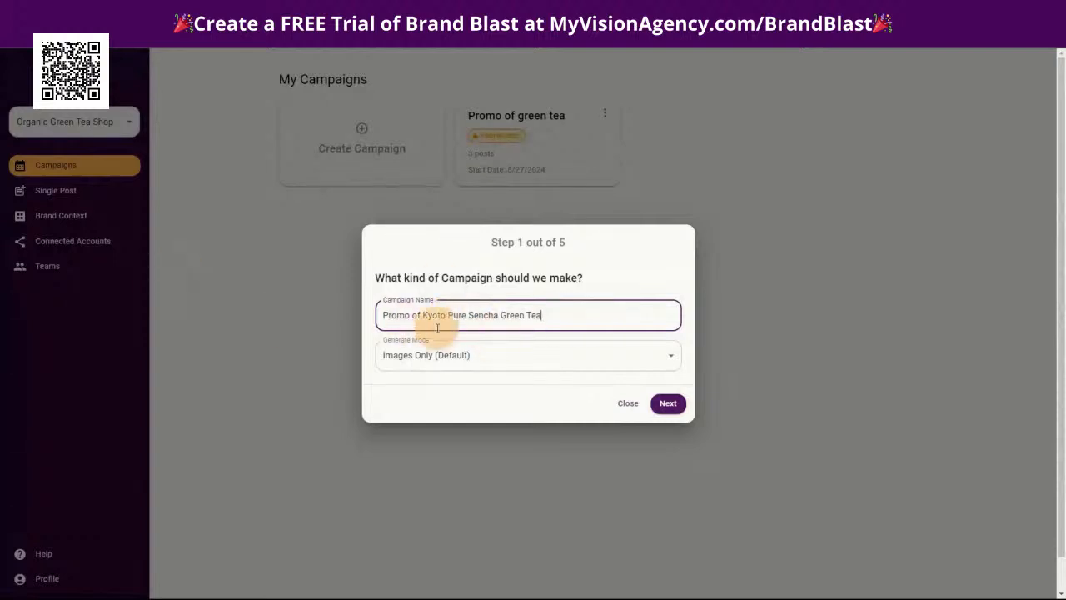
click(421, 363)
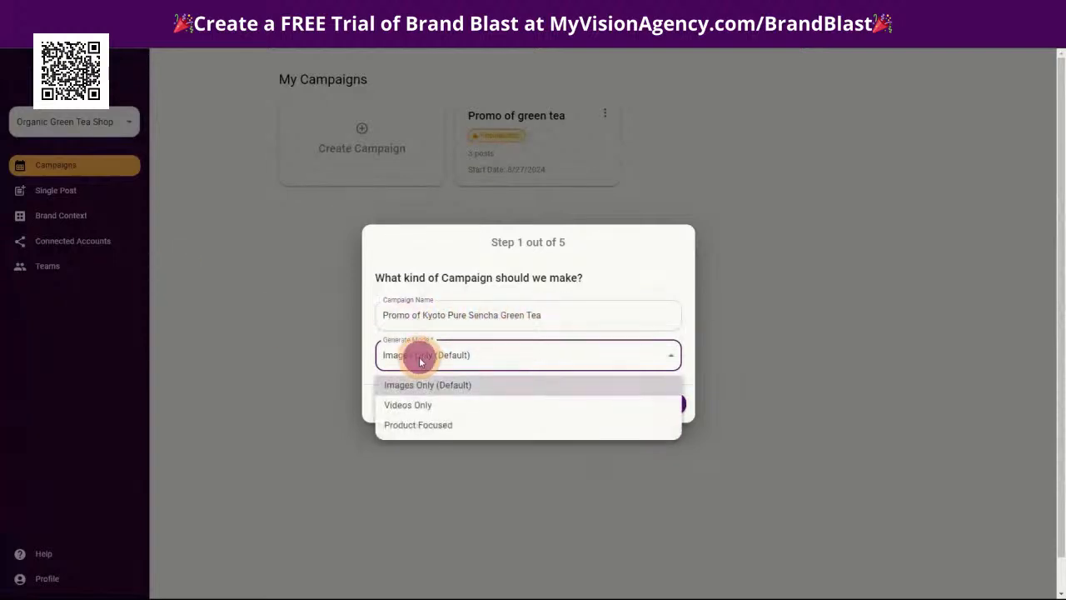
click(426, 426)
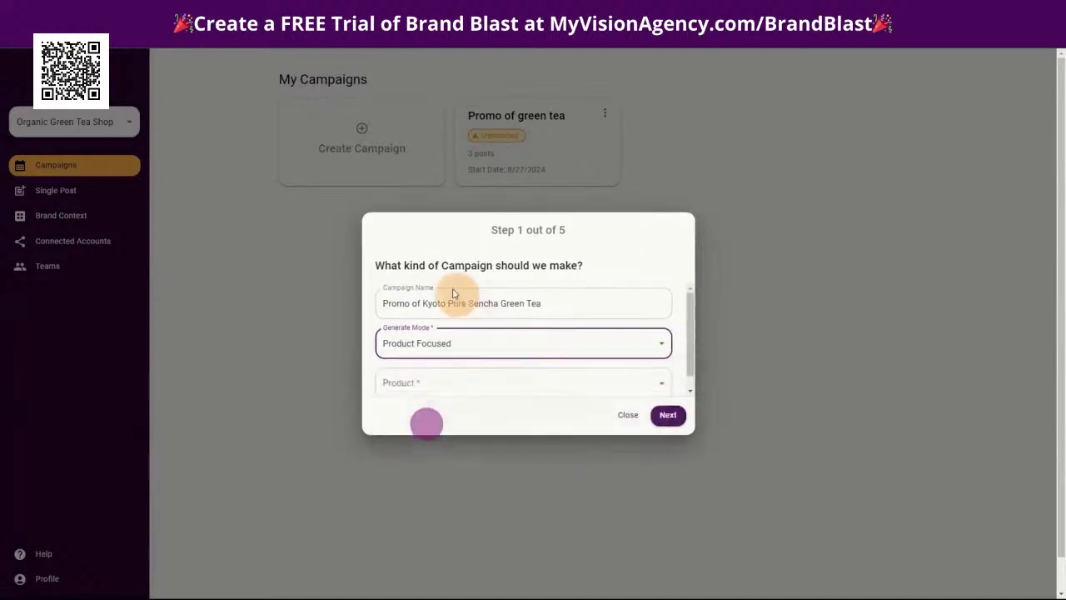
click(424, 373)
click(441, 406)
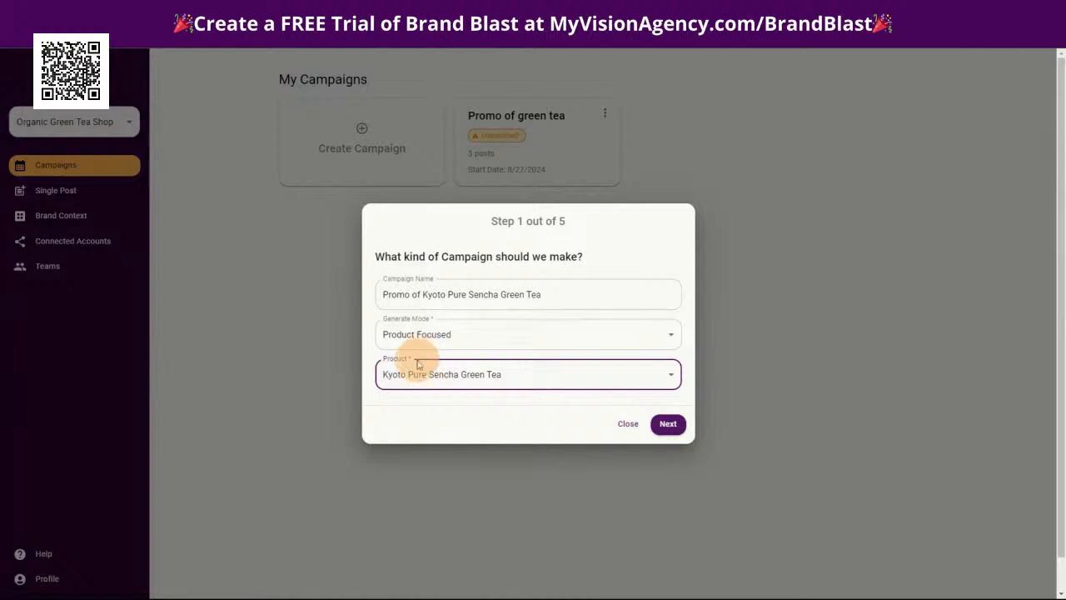
click(420, 380)
click(388, 408)
click(669, 425)
Target the campaign at Instagram and Facebook, and set its duration to 1 week with 3 posts per week
click(422, 327)
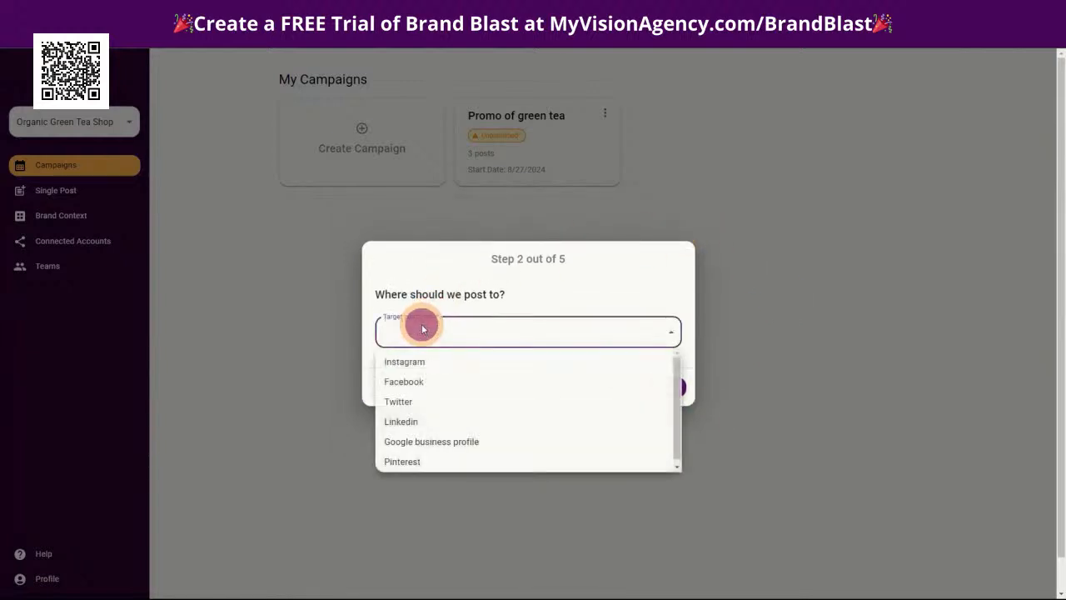
click(422, 363)
click(422, 381)
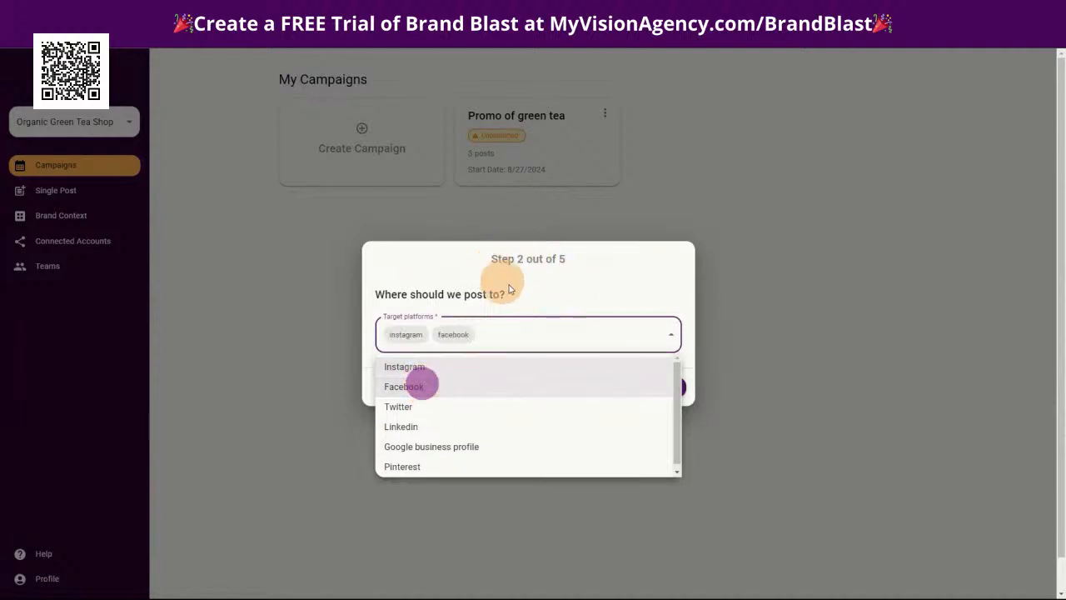
click(520, 289)
click(668, 386)
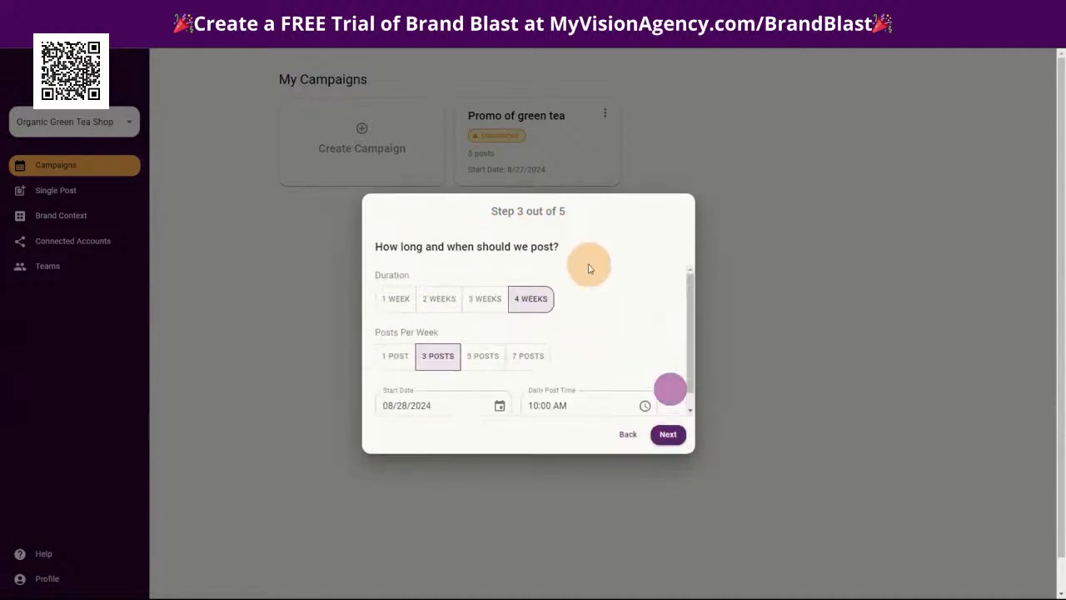
click(403, 291)
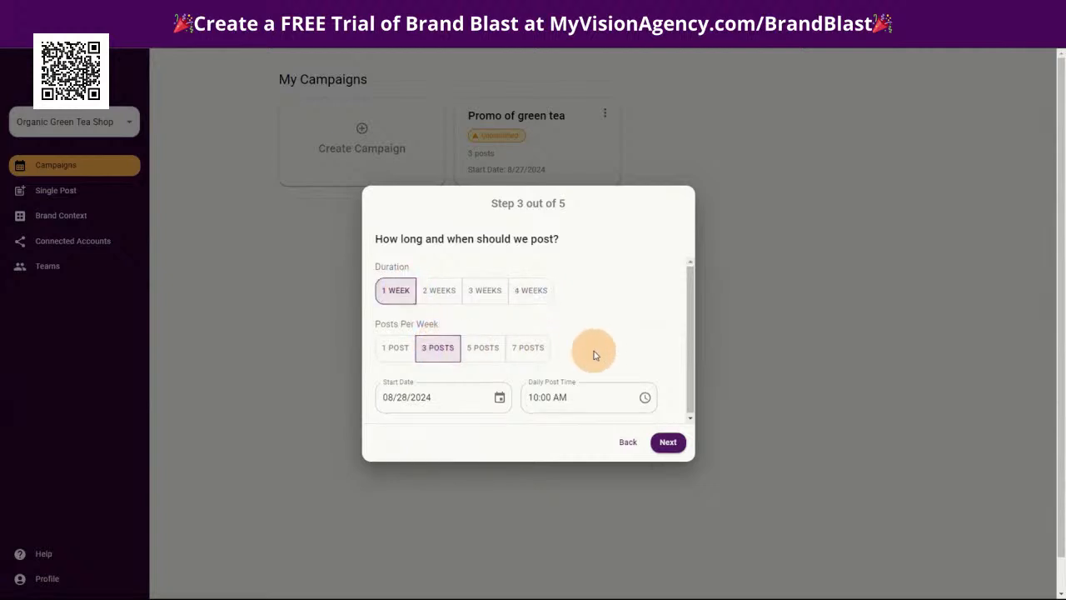
click(668, 442)
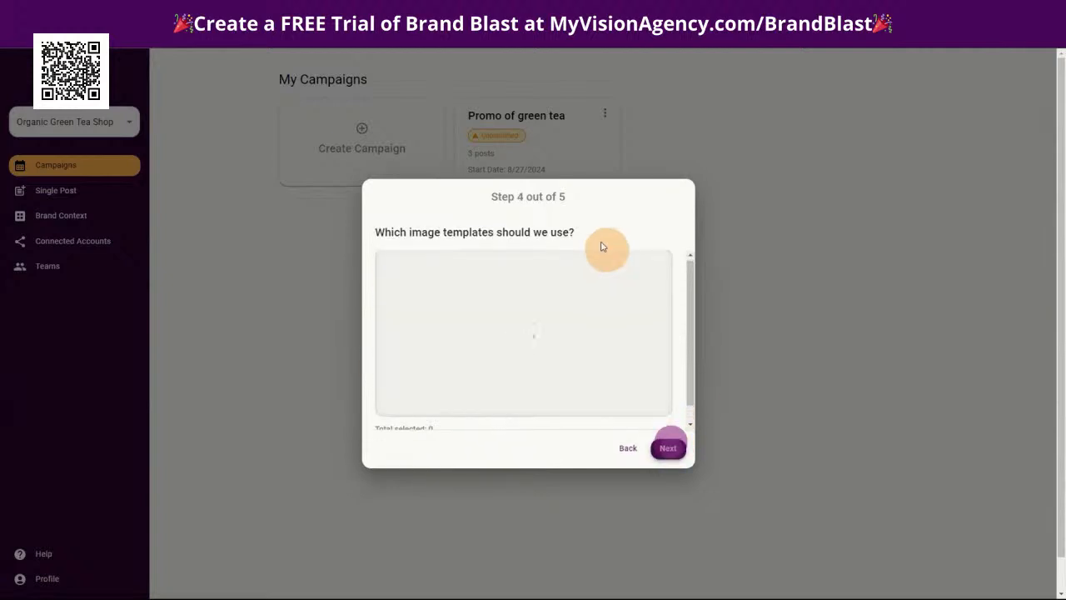
Choose the Simple Elegance image template and finish the campaign setup with the image settings at My Images and Product Images
scroll(472, 331, down, 5)
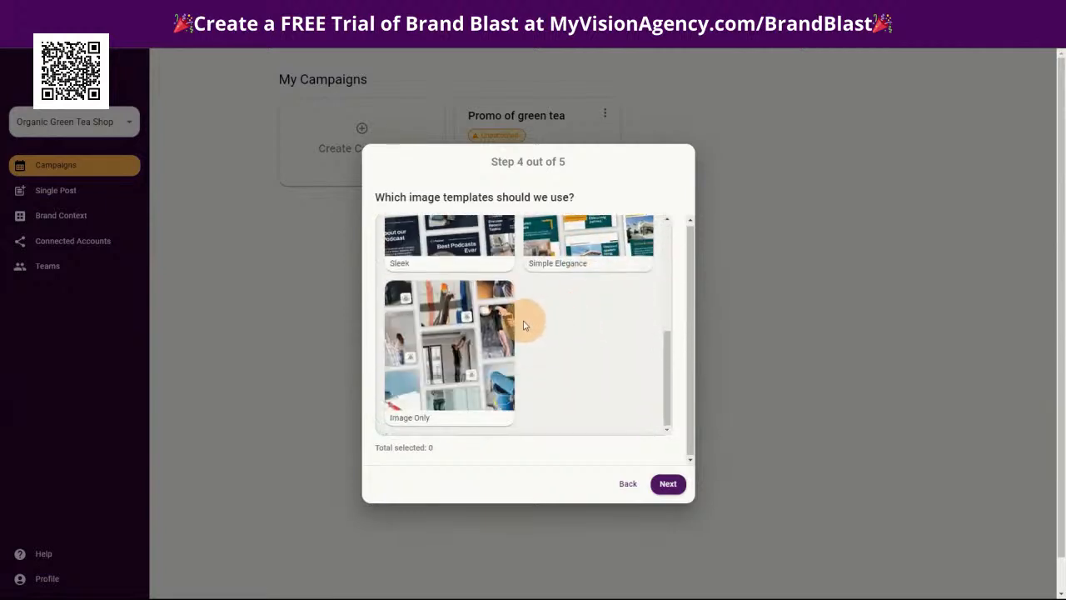
scroll(528, 315, up, 5)
scroll(502, 333, down, 5)
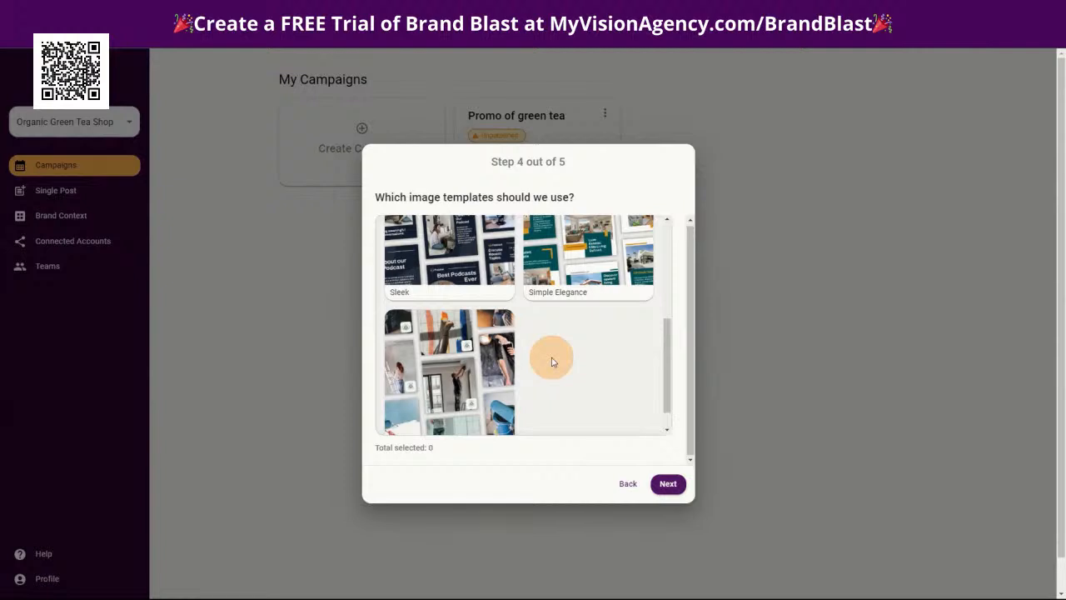
scroll(586, 352, up, 5)
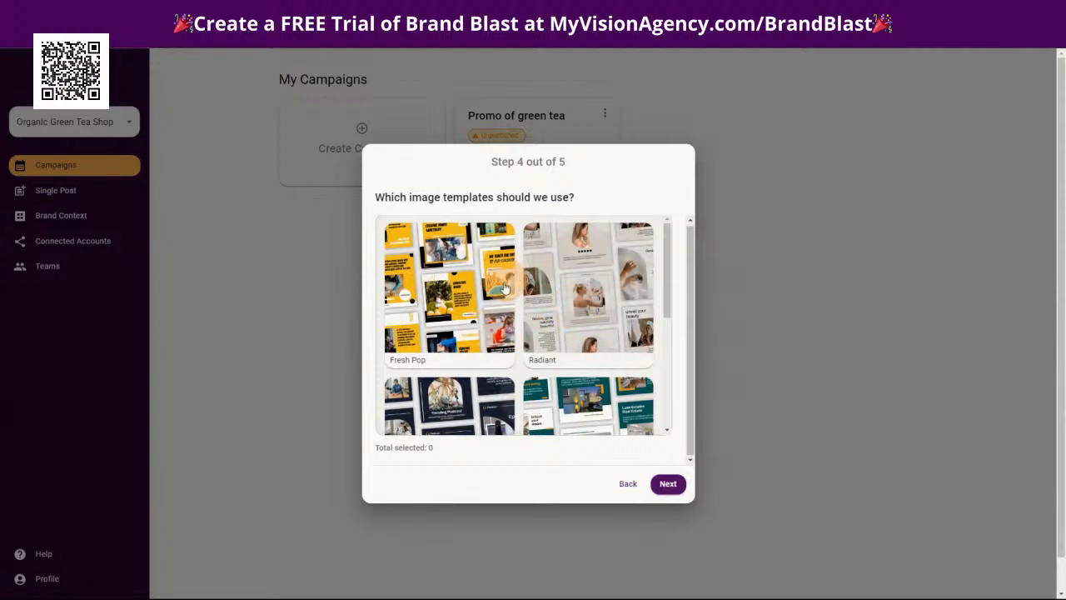
scroll(452, 313, down, 5)
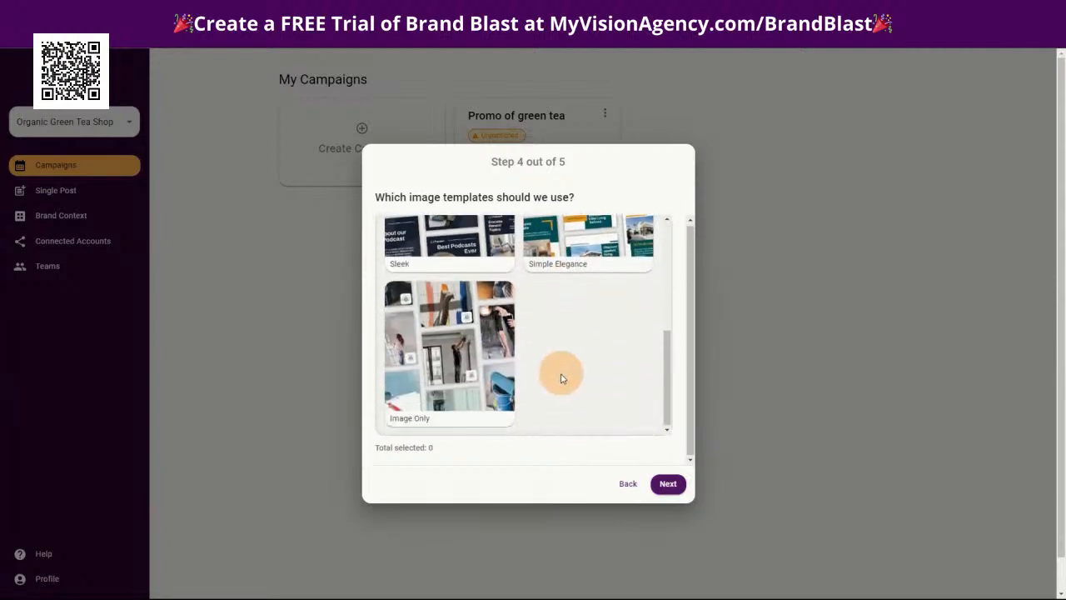
scroll(562, 330, up, 2)
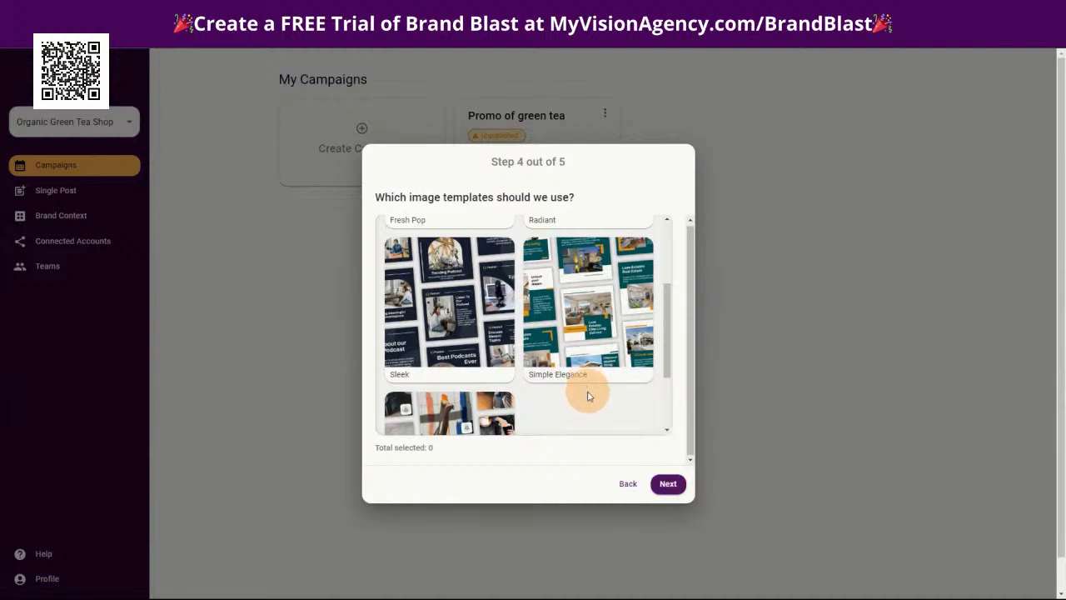
scroll(585, 399, up, 2)
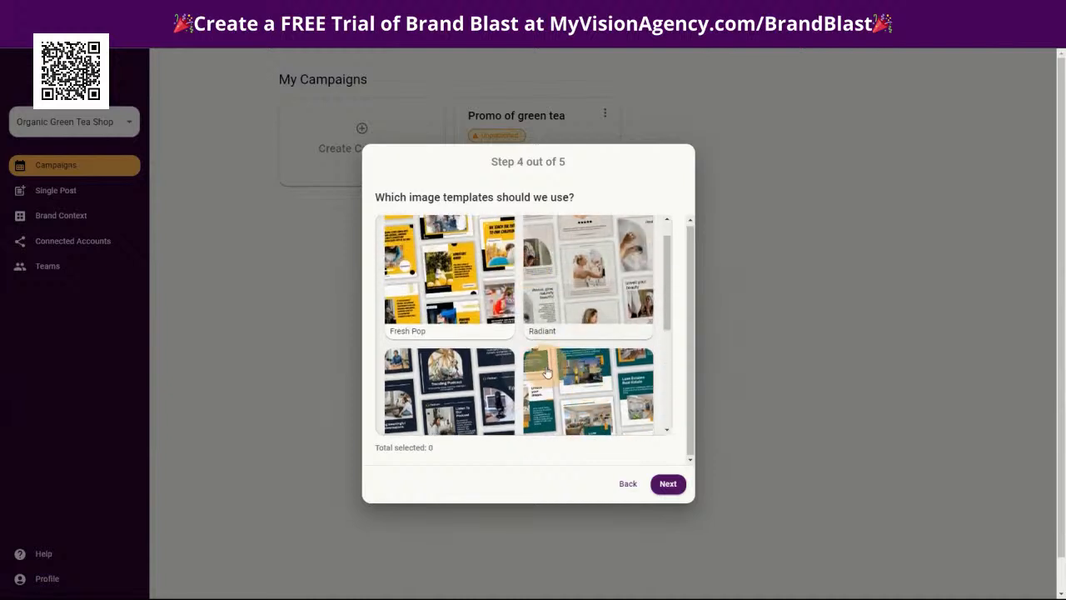
scroll(579, 314, down, 2)
click(579, 313)
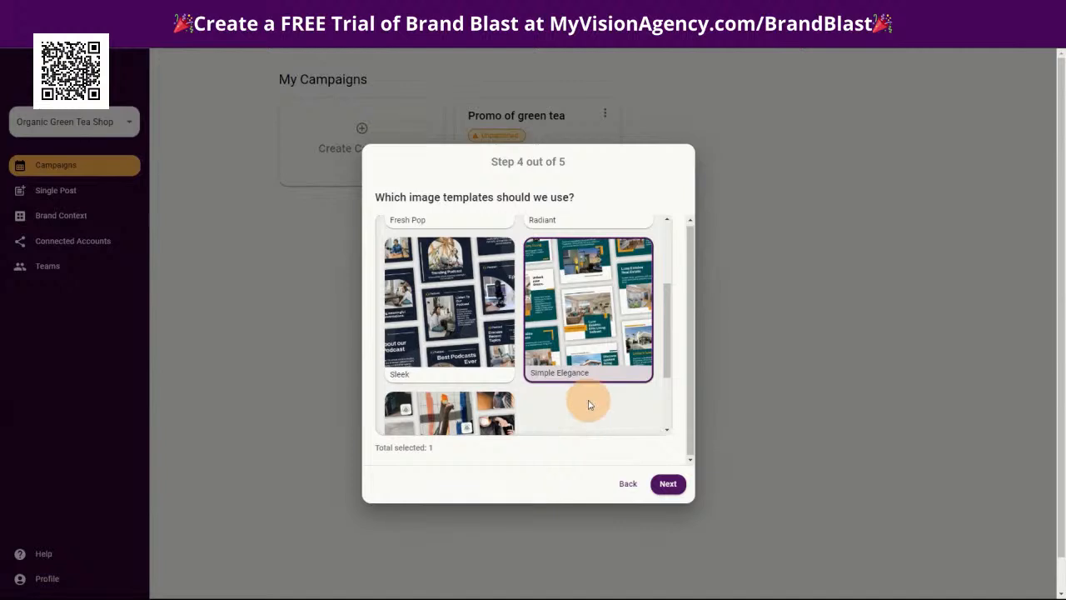
click(666, 484)
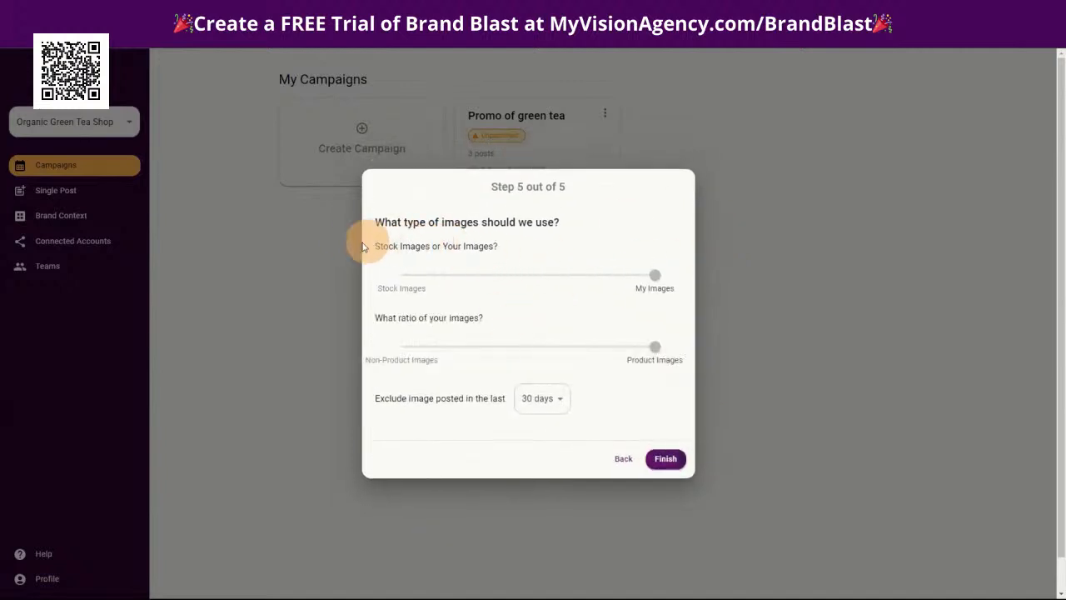
click(653, 352)
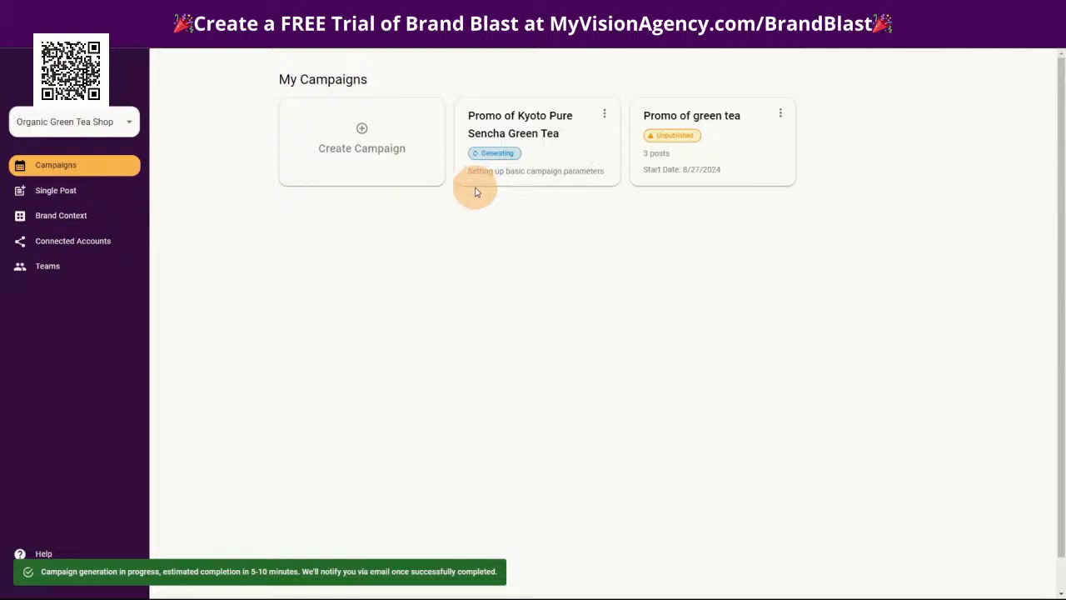
Open the 08/28/2024 post of the Promo of green tea campaign for editing, inspect its headline, photo and hashtag elements, and cancel
click(684, 137)
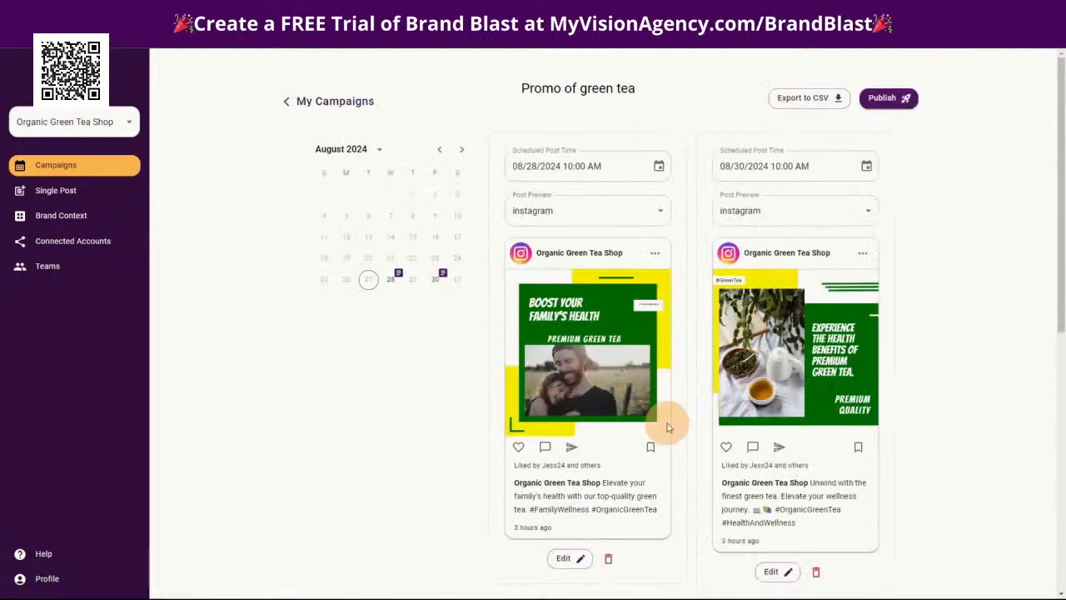
click(569, 559)
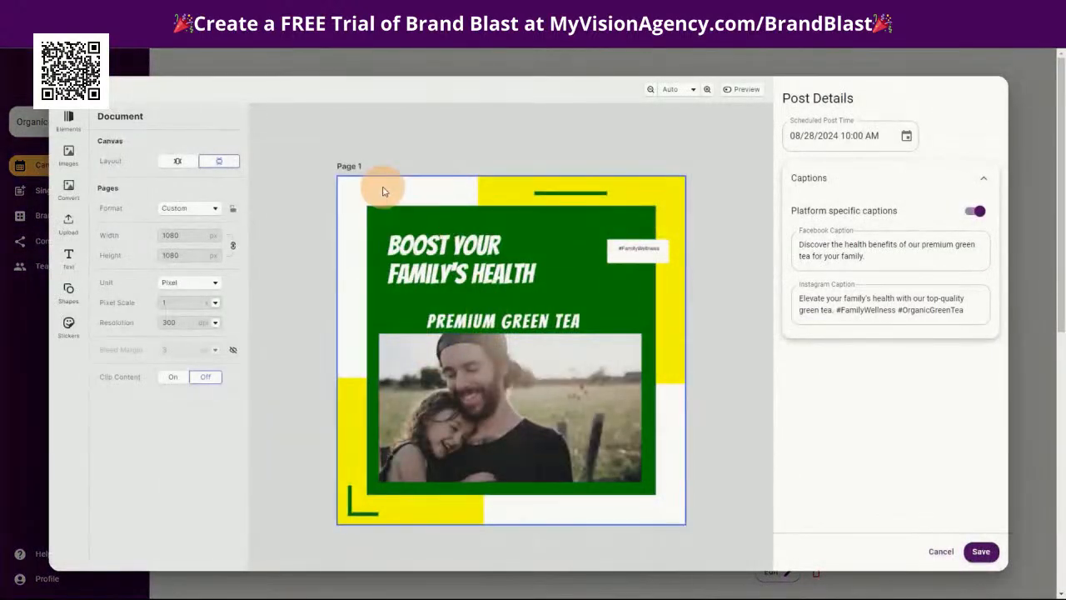
click(383, 191)
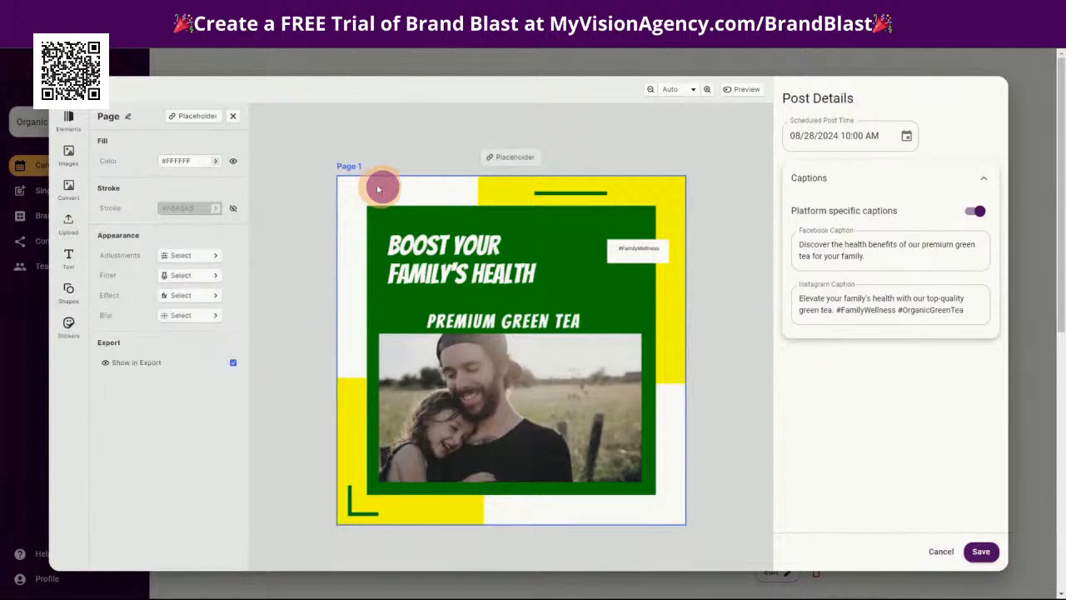
click(434, 261)
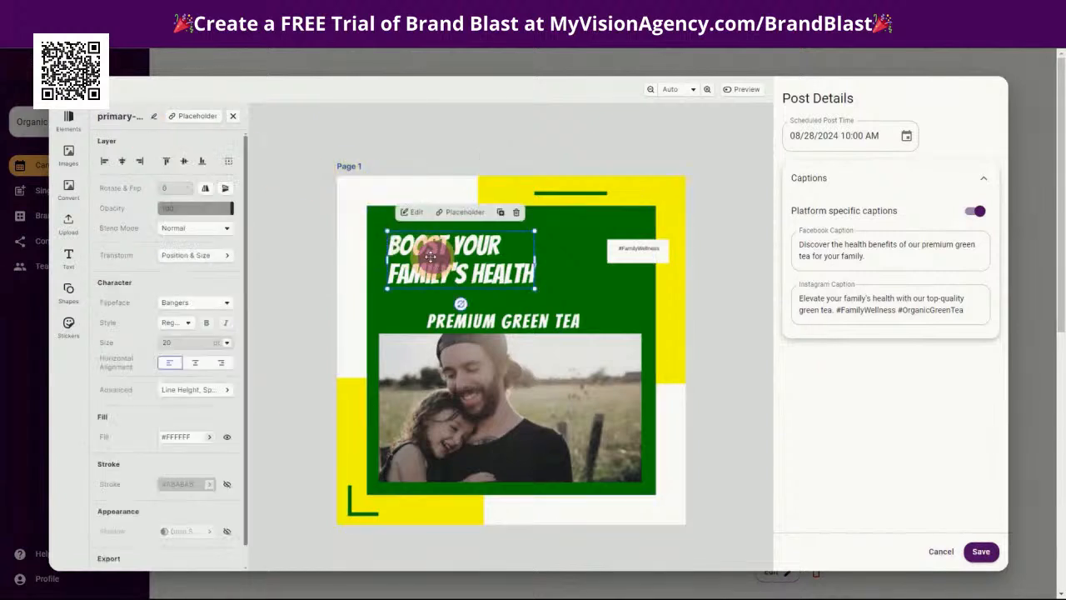
click(489, 403)
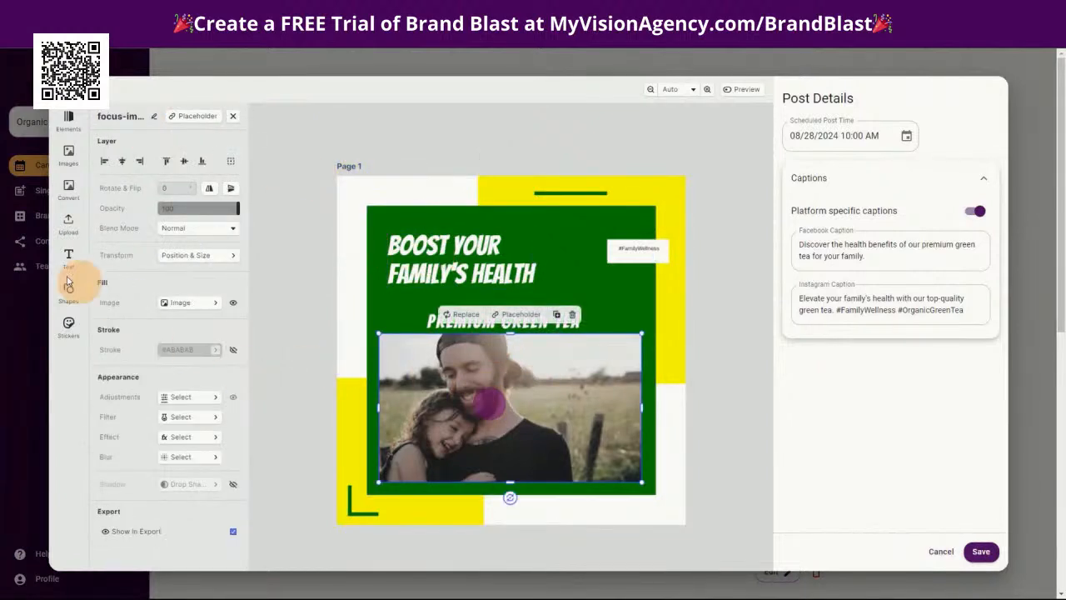
click(626, 250)
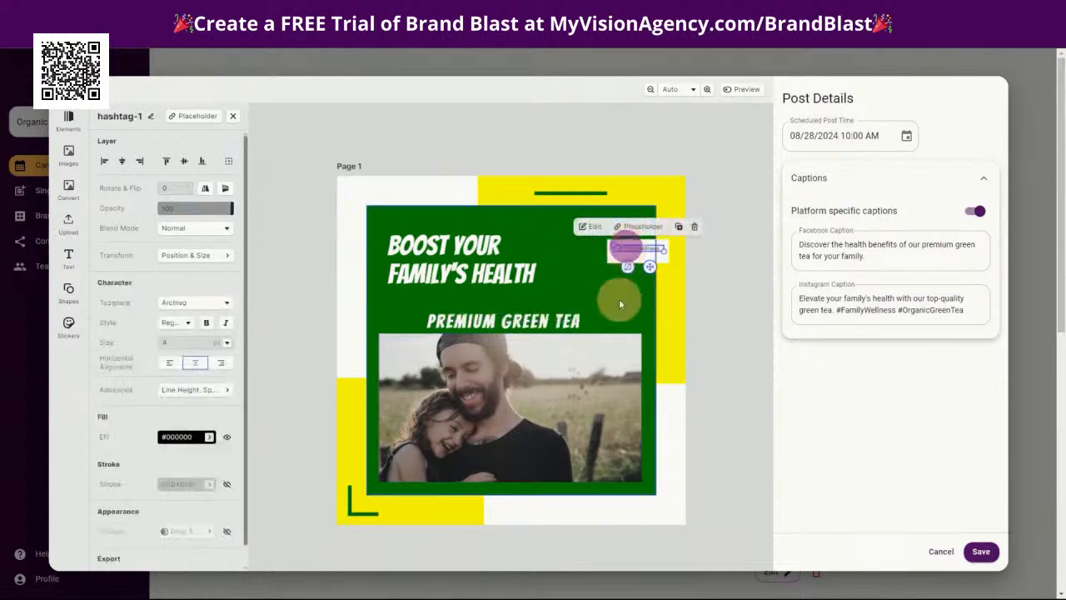
click(664, 505)
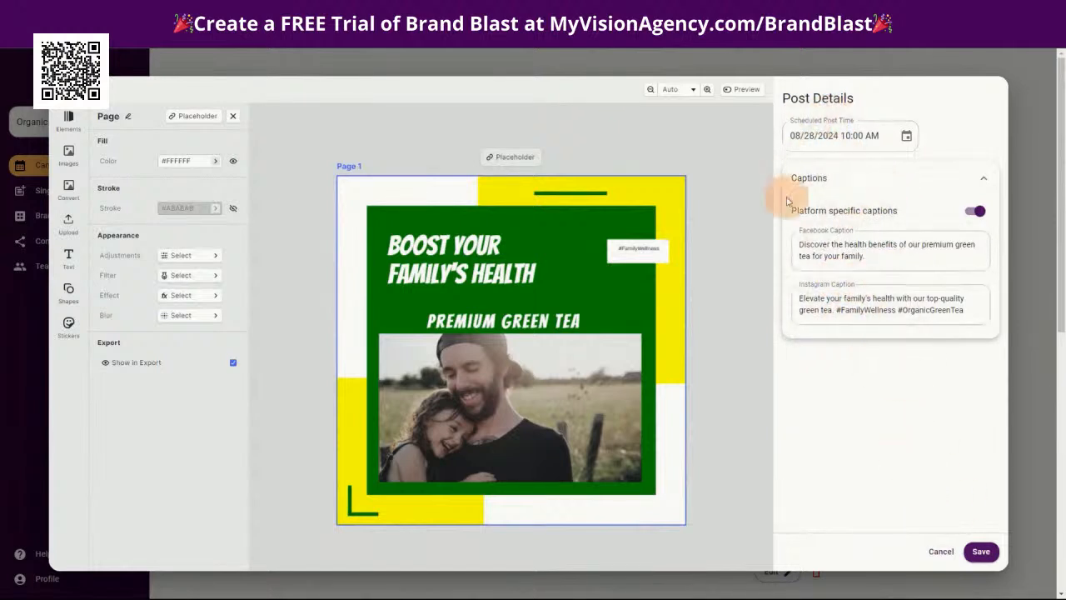
click(941, 554)
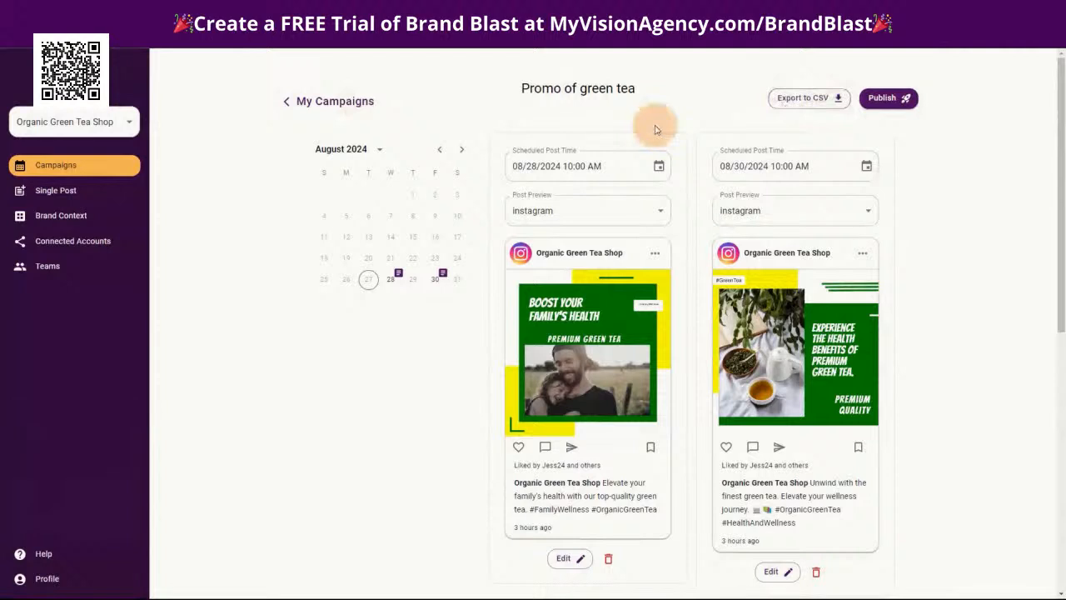
Return to the campaign list and try to open the Promo of Kyoto Pure Sencha Green Tea campaign
click(315, 96)
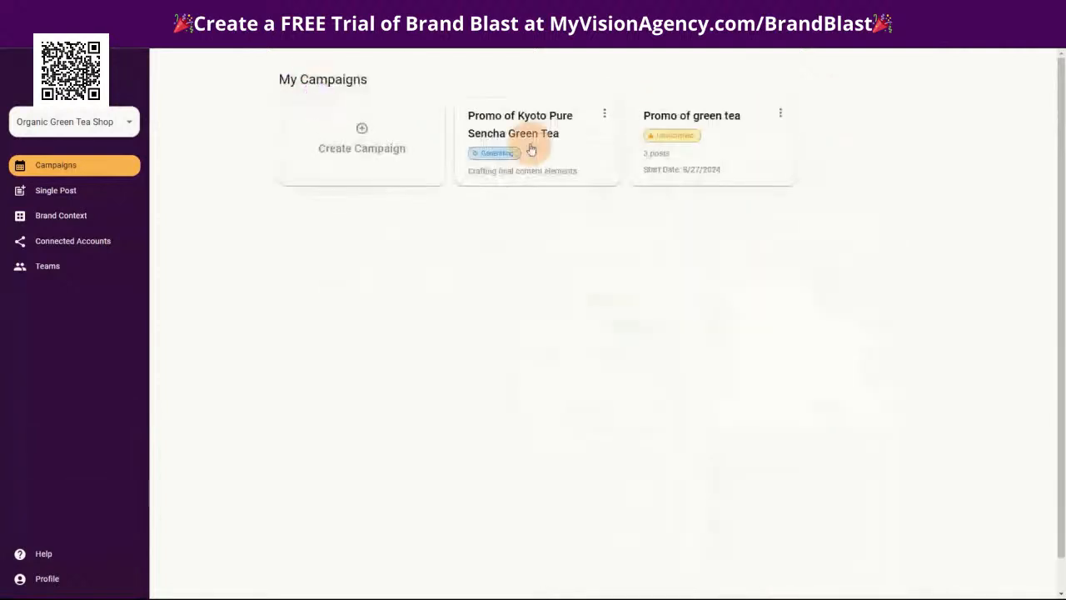
click(506, 122)
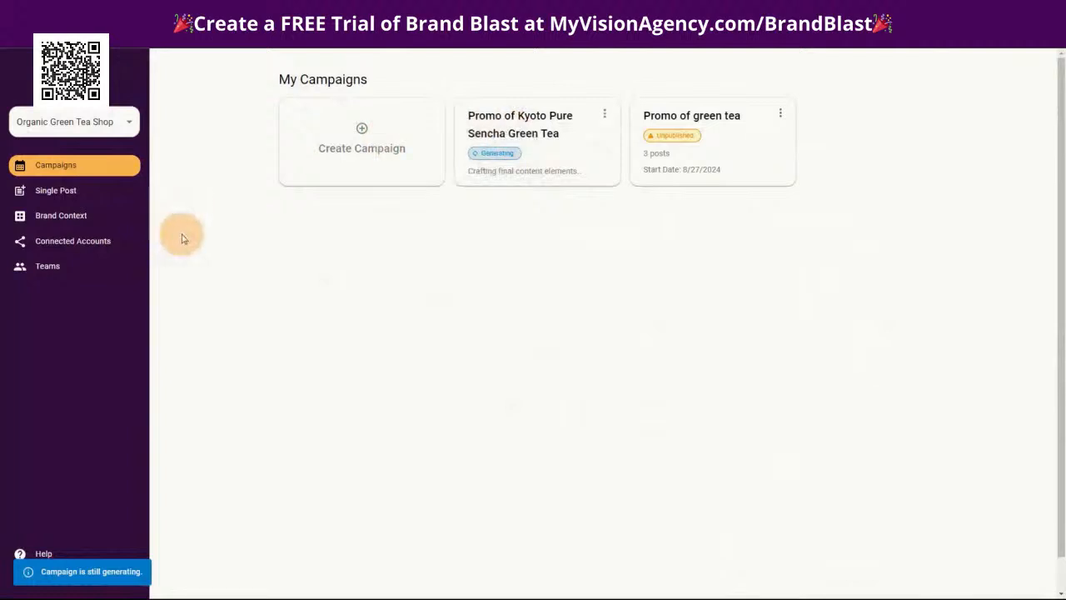
Look at the social networks that can be linked to the brand, and at the Teams page
click(74, 245)
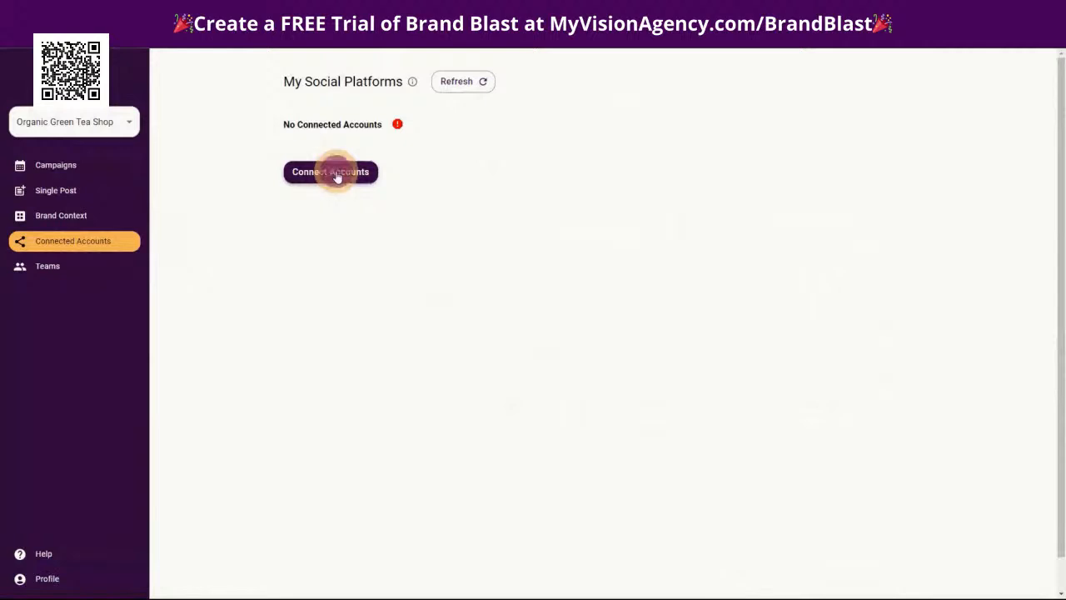
click(331, 172)
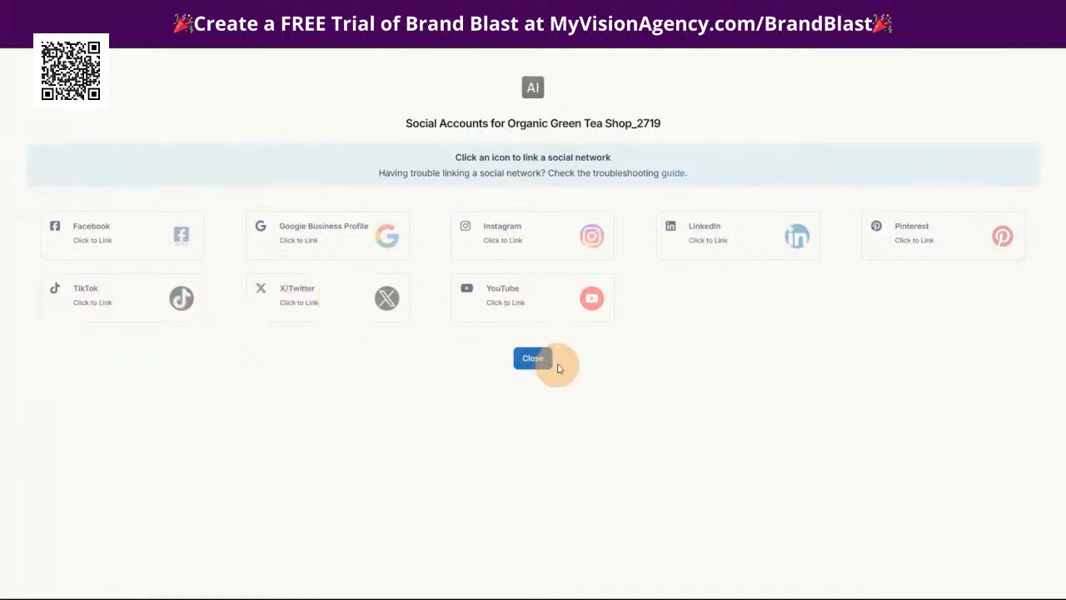
key(ctrl+w)
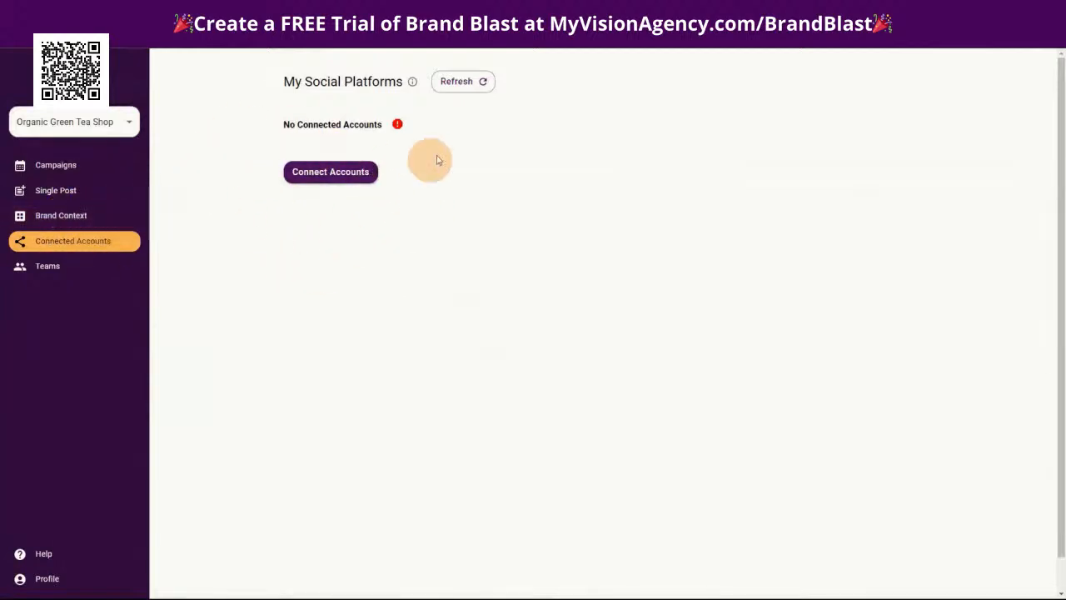
click(48, 266)
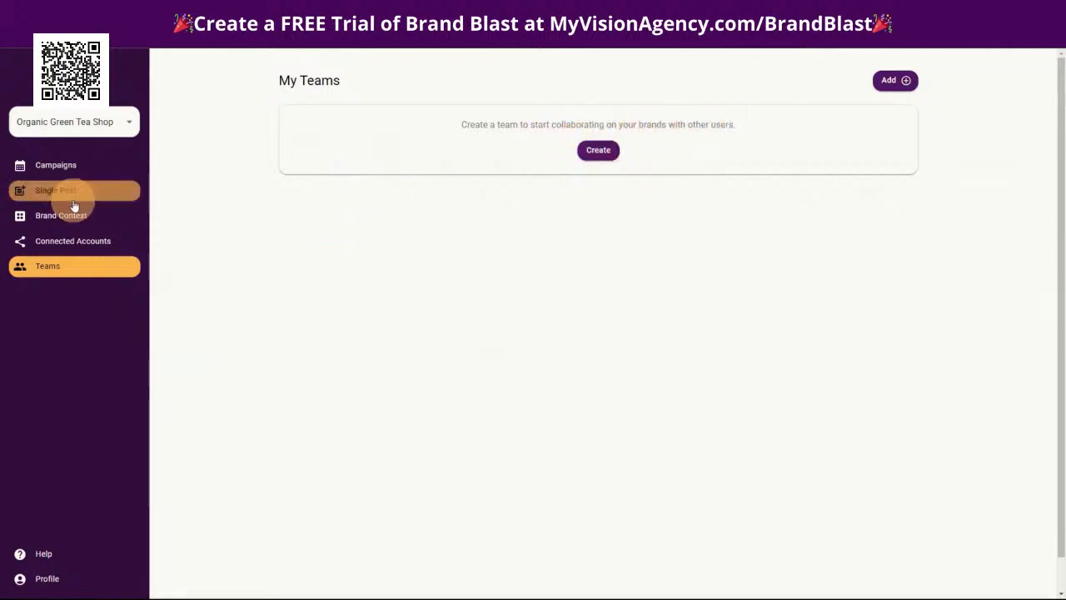
Open the Promo of Kyoto Pure Sencha Green Tea campaign and review its scheduled posts and the platform options for post previews
click(70, 166)
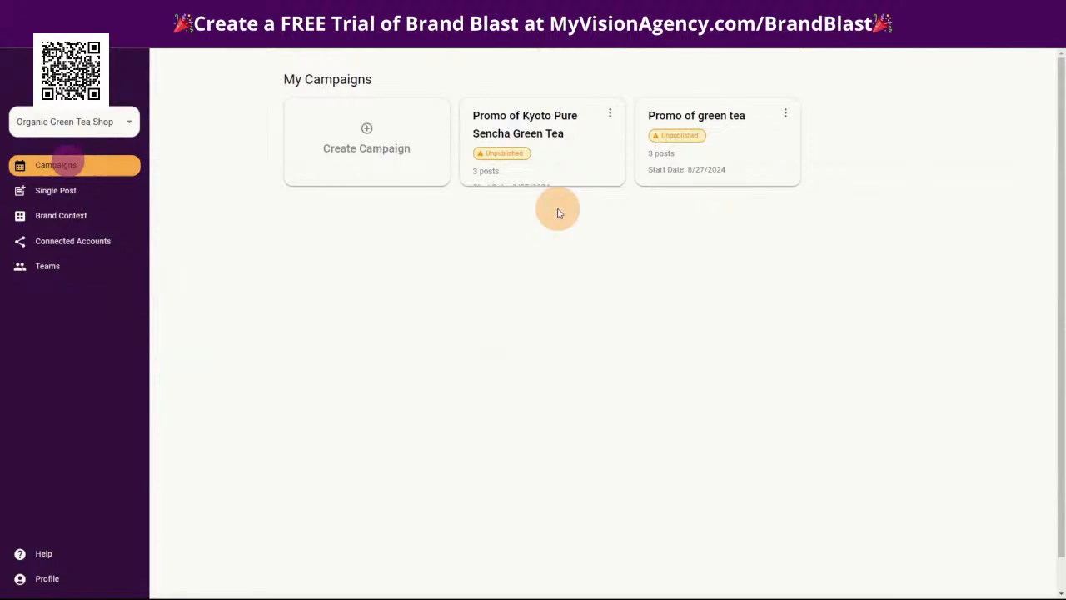
click(523, 133)
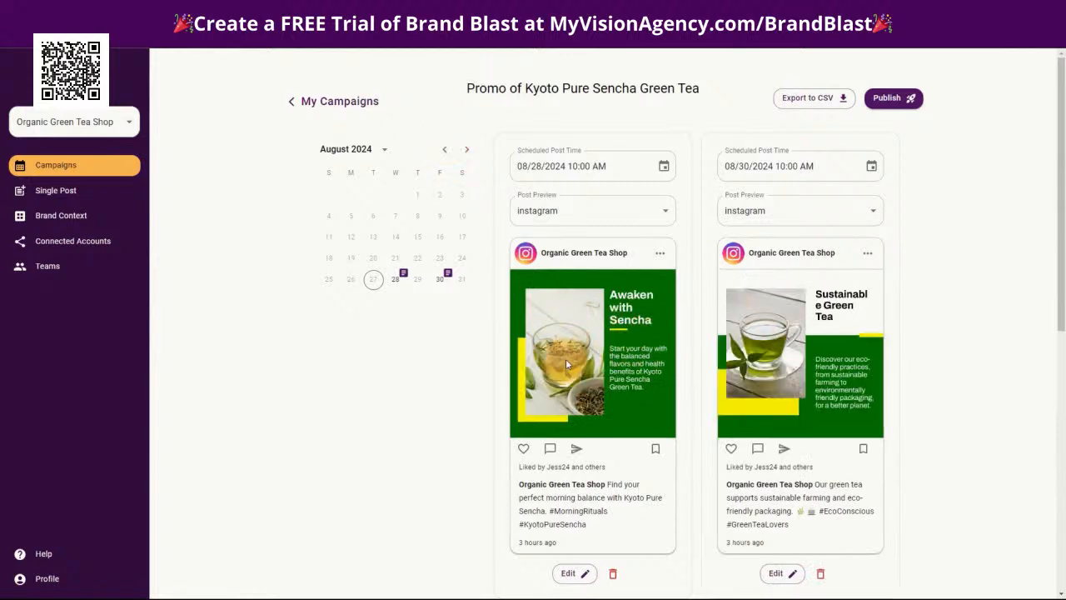
scroll(564, 360, down, 2)
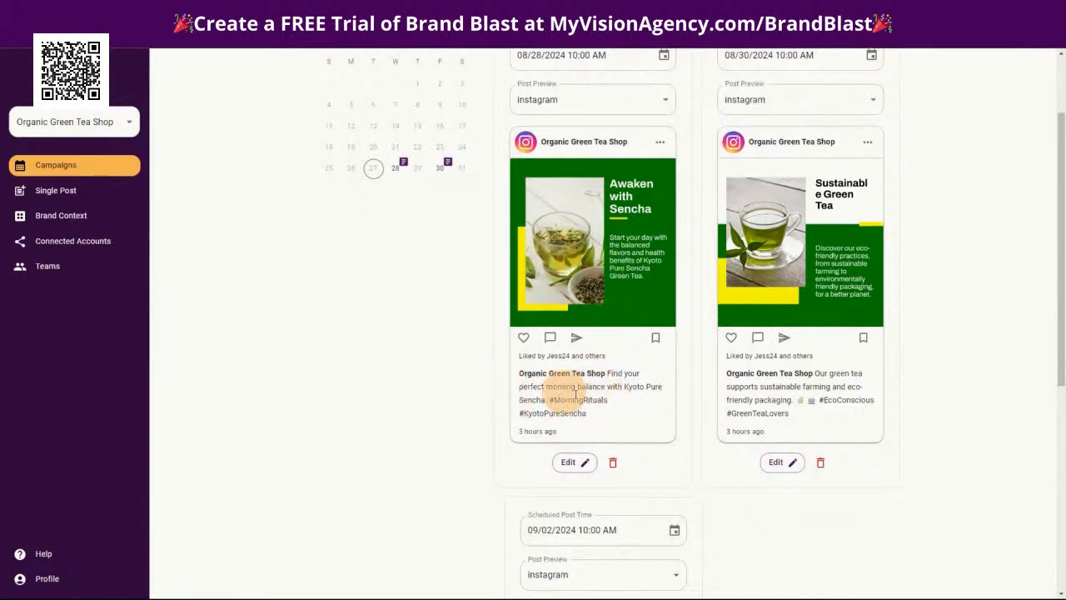
scroll(966, 440, up, 3)
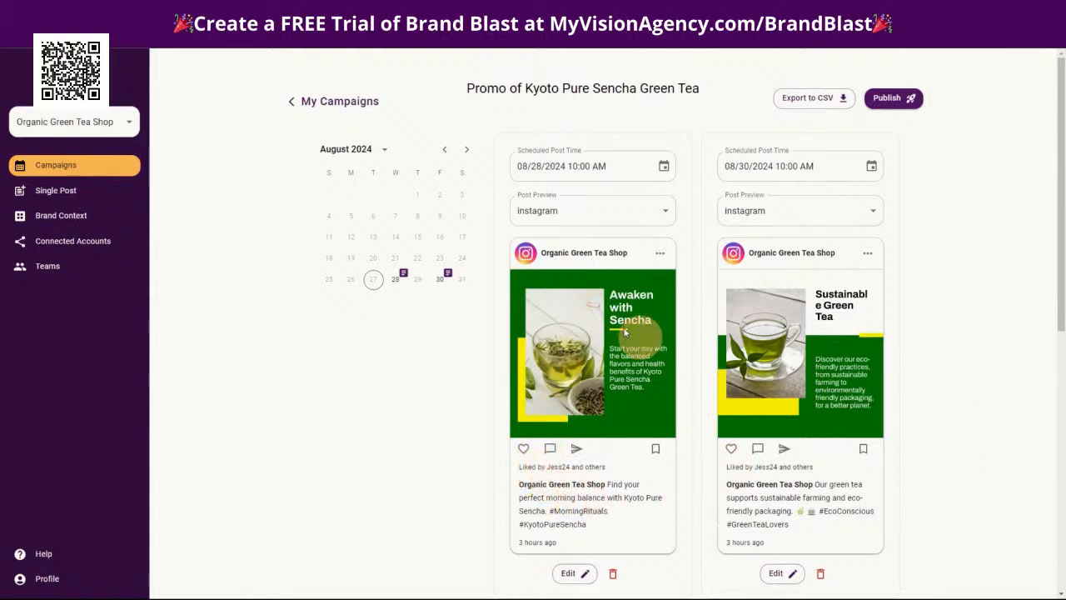
click(520, 210)
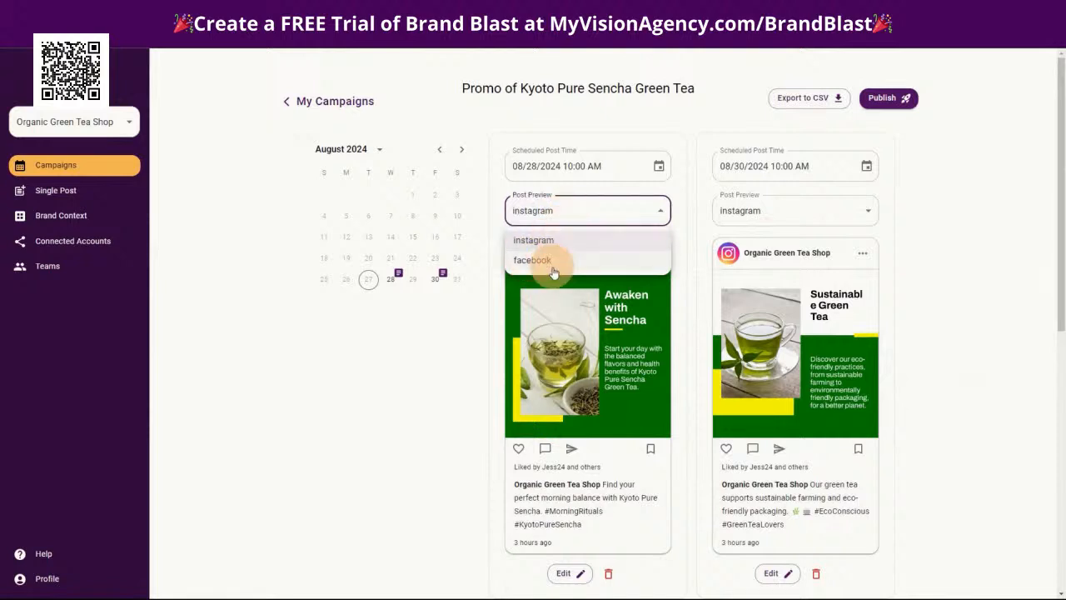
click(910, 239)
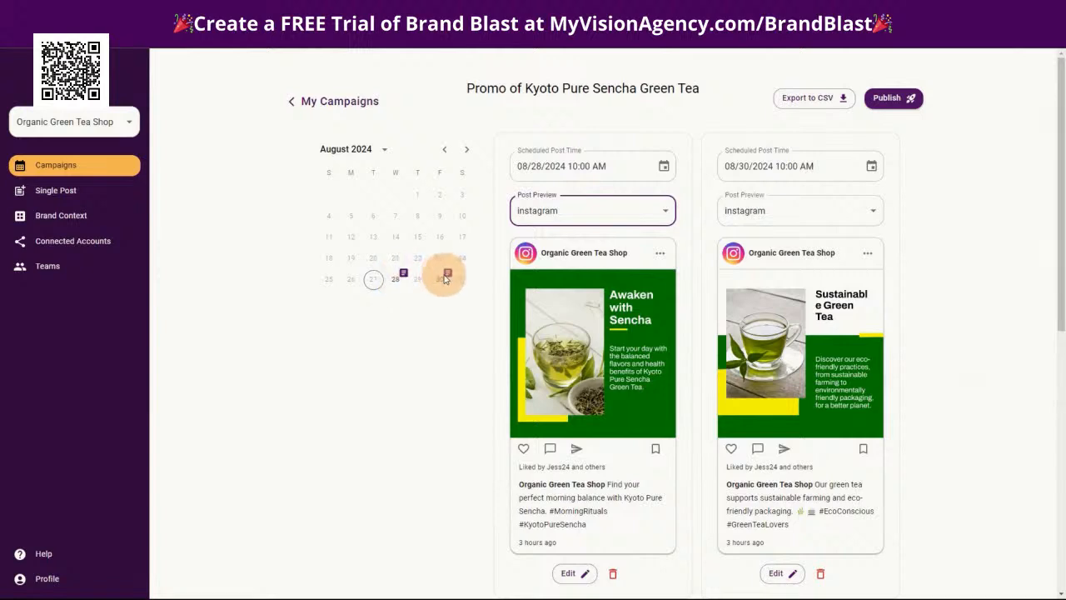
scroll(980, 431, down, 1)
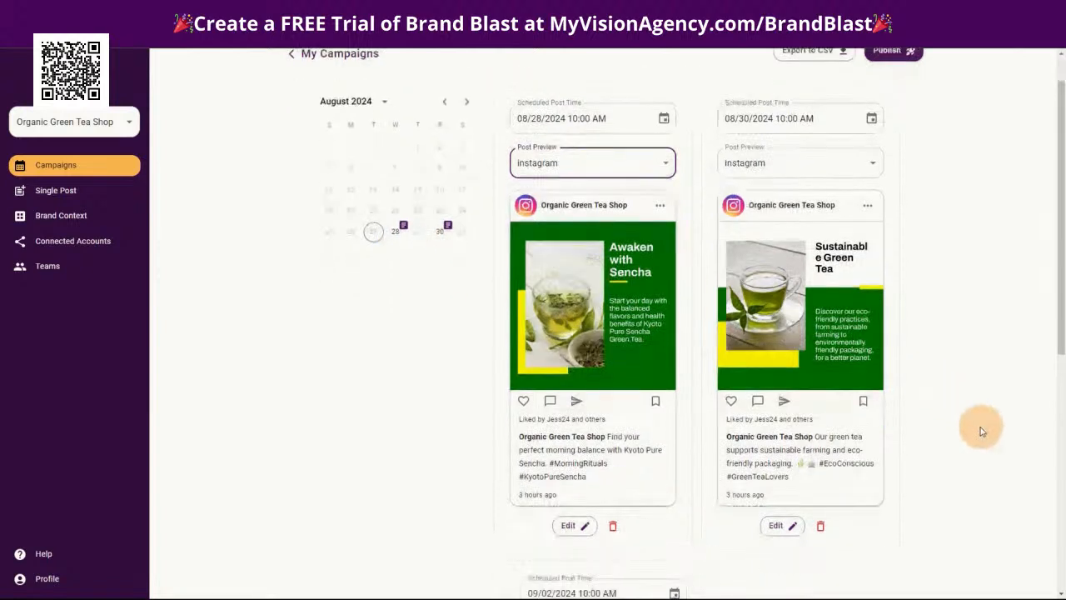
scroll(976, 440, down, 3)
scroll(974, 458, up, 4)
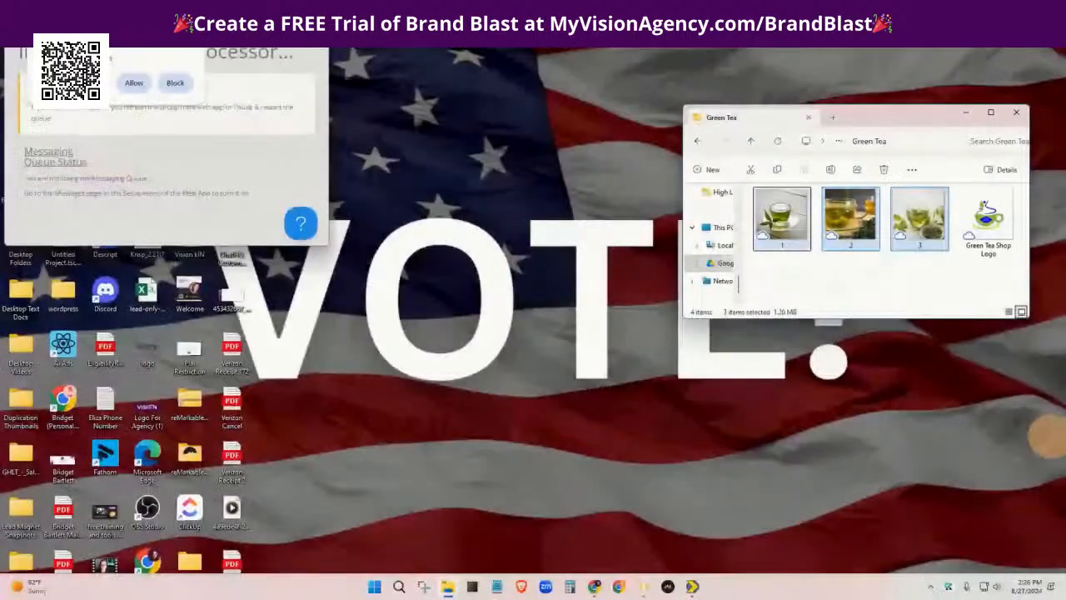
Switch to the browser window with the Join Brand Blast page, maximize it, and open the sign-up link to the Brandblast website
key(super+Left)
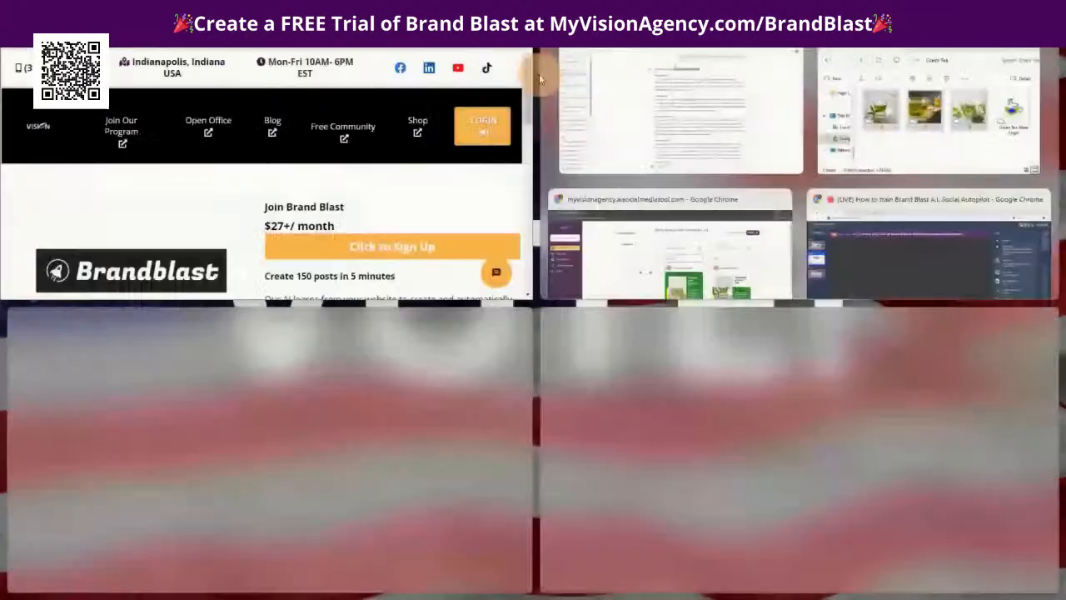
key(Escape)
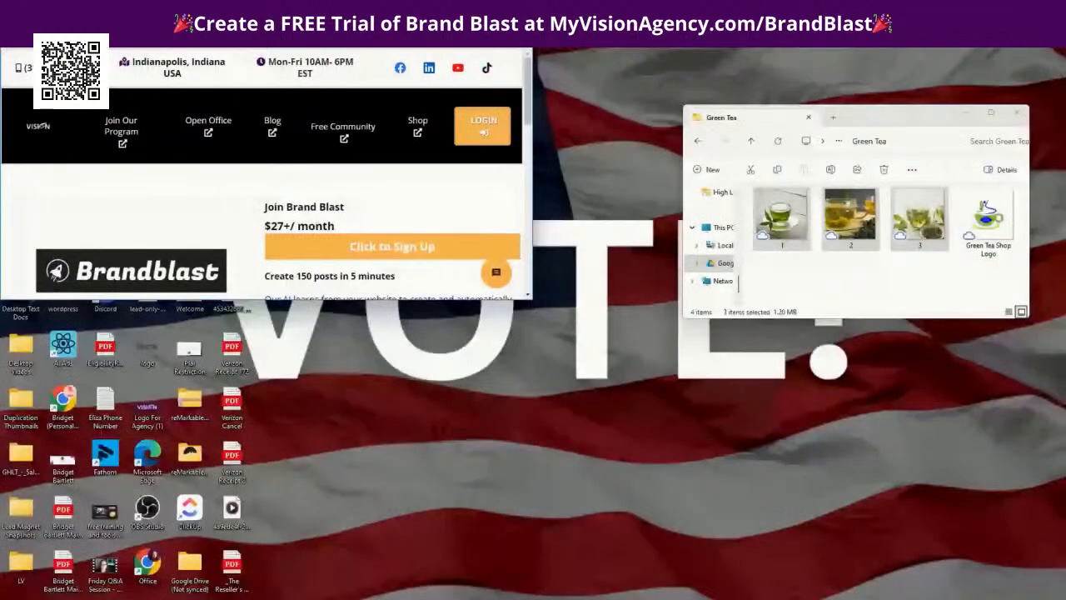
key(super+Up)
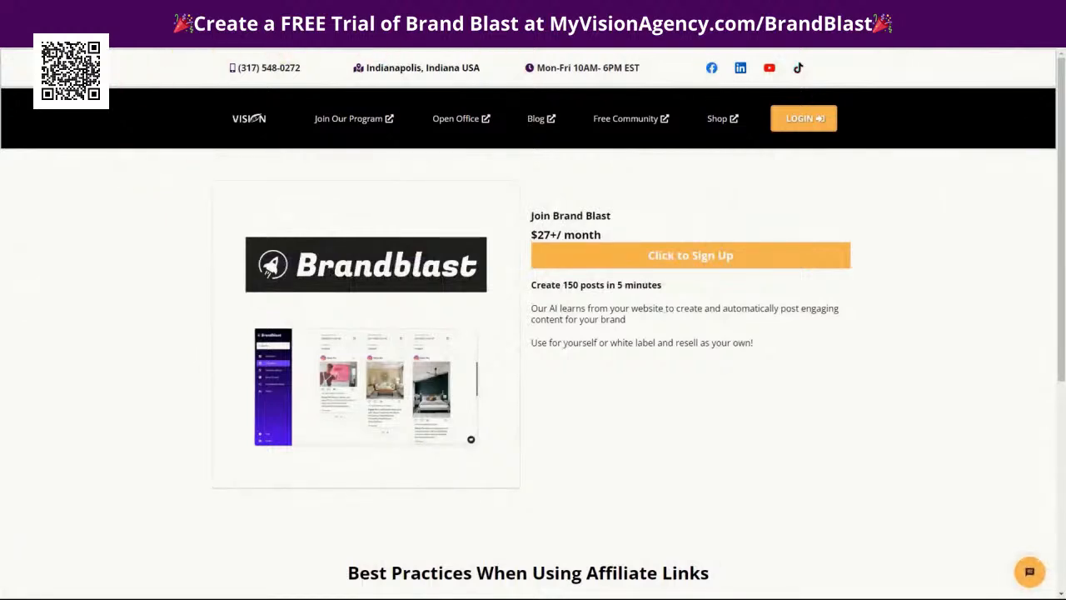
click(664, 252)
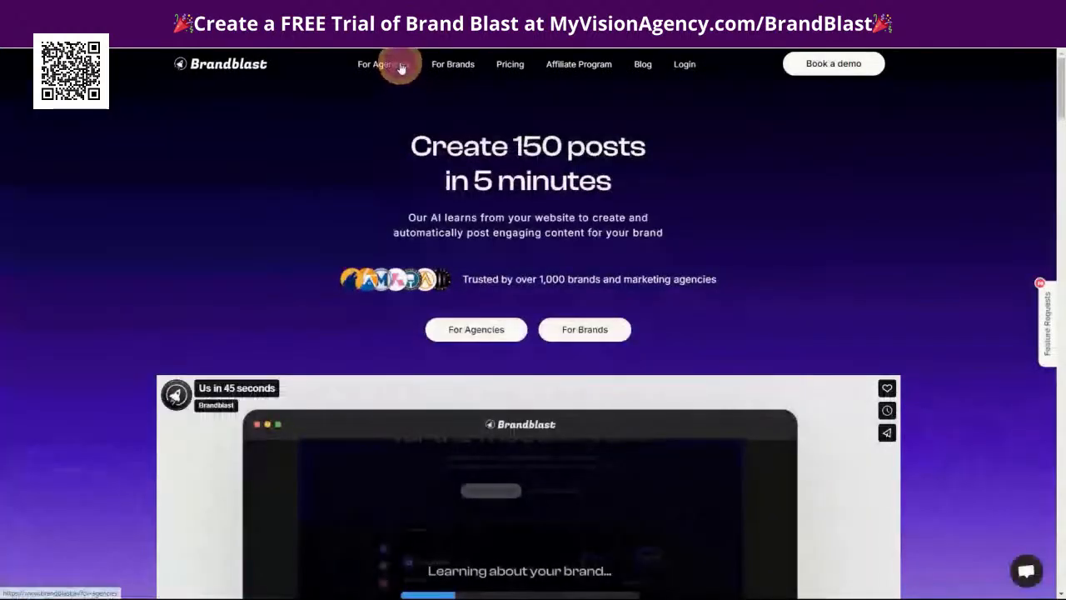
Open the For Agencies page of the Brandblast website and review the pricing plans from Creator to White label unlimited
click(401, 68)
scroll(891, 421, down, 2)
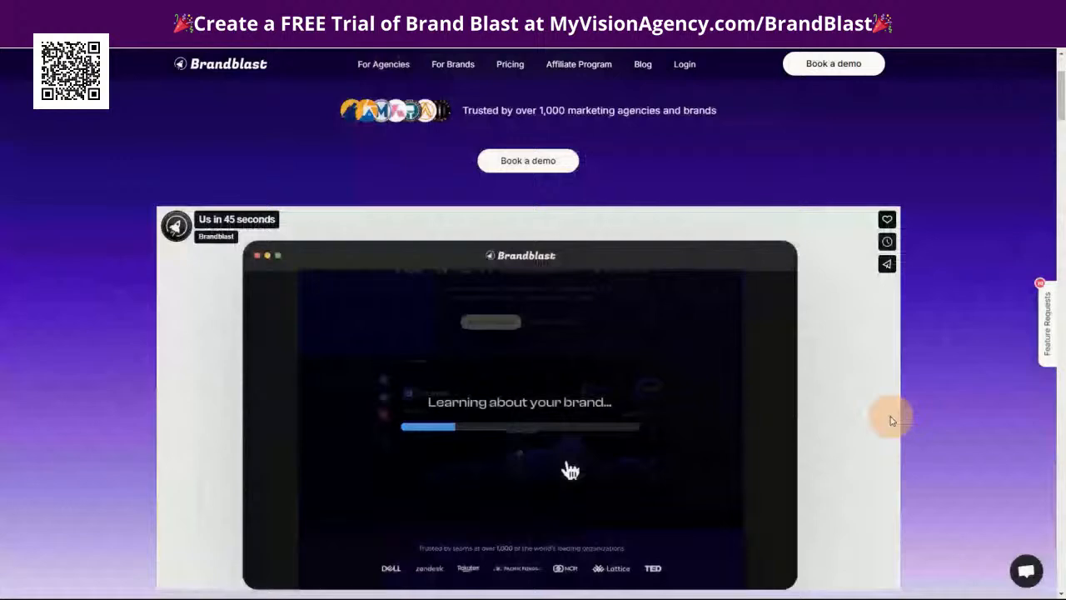
scroll(891, 420, down, 10)
scroll(883, 457, down, 5)
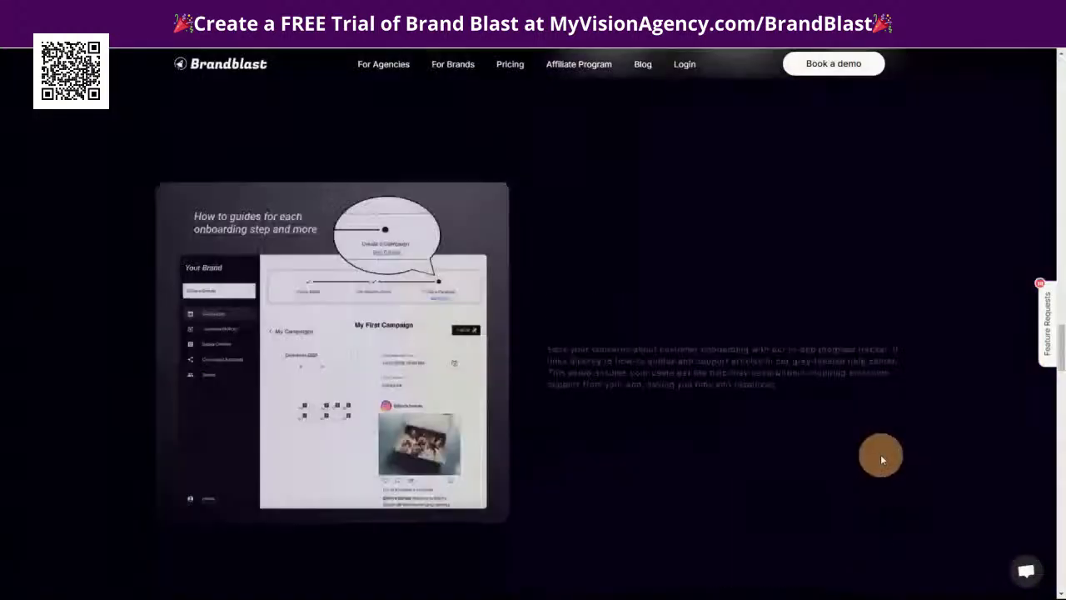
scroll(882, 458, down, 5)
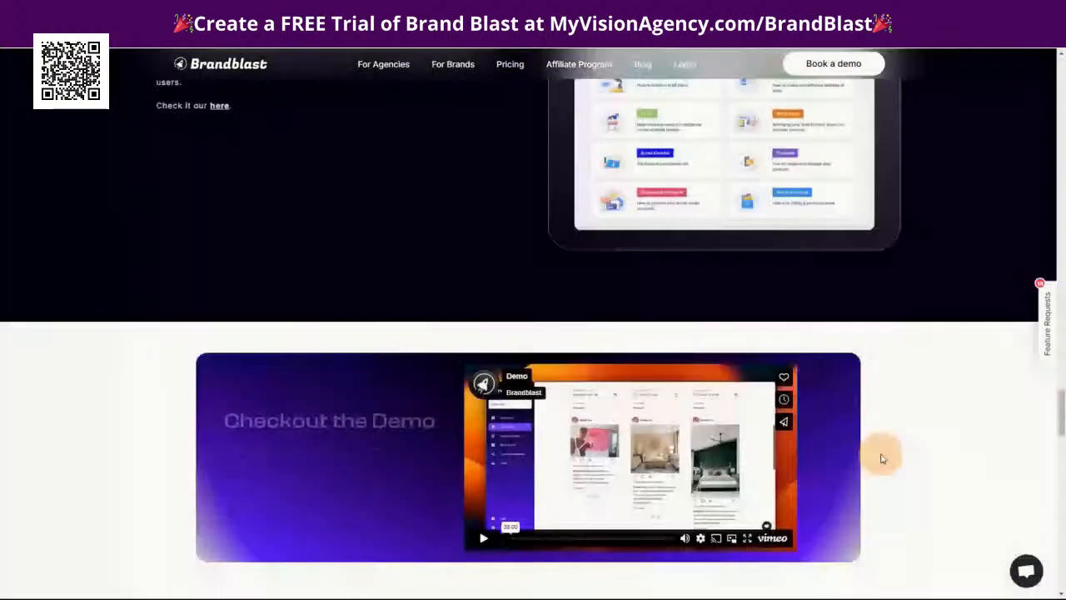
scroll(882, 458, down, 5)
scroll(746, 426, up, 1)
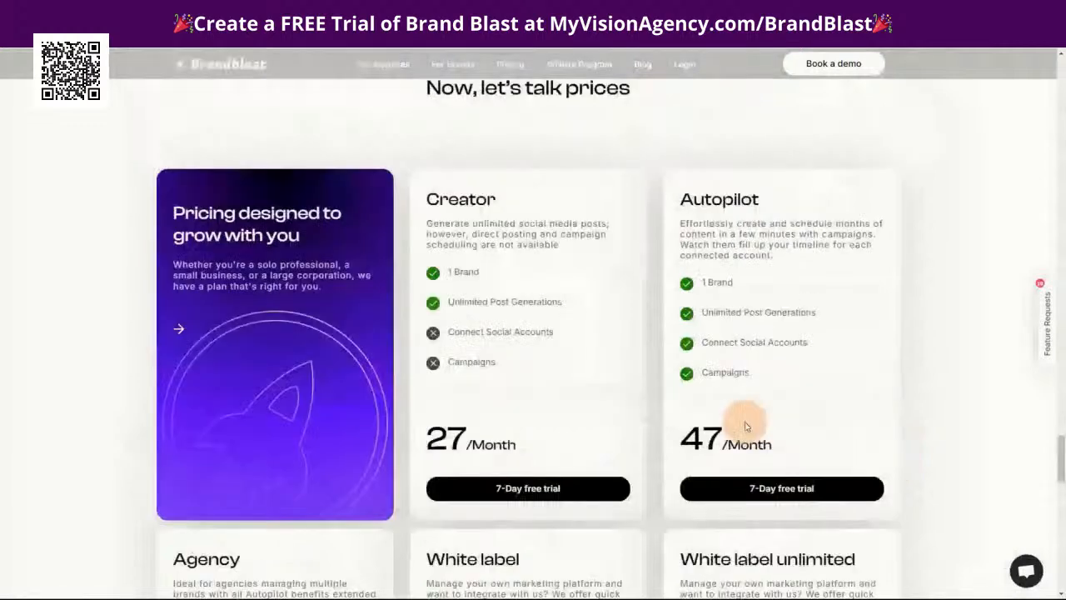
scroll(941, 383, down, 3)
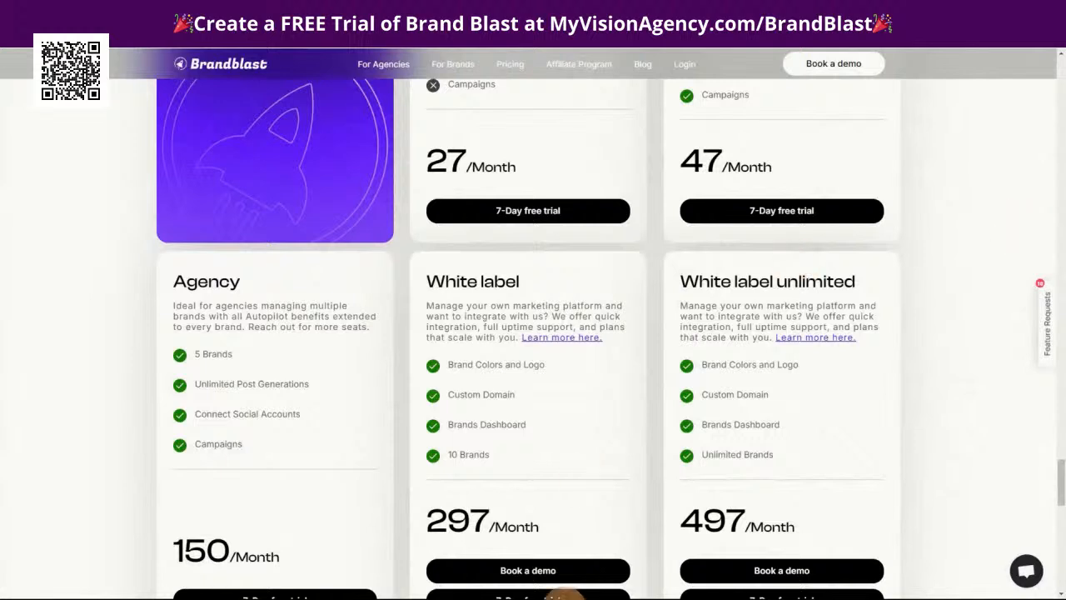
Switch to the Visionary Resellers community, view the BrandBlast [Social] channel, and browse the lessons of the Social Media (Templates) course
mouse_move(595, 587)
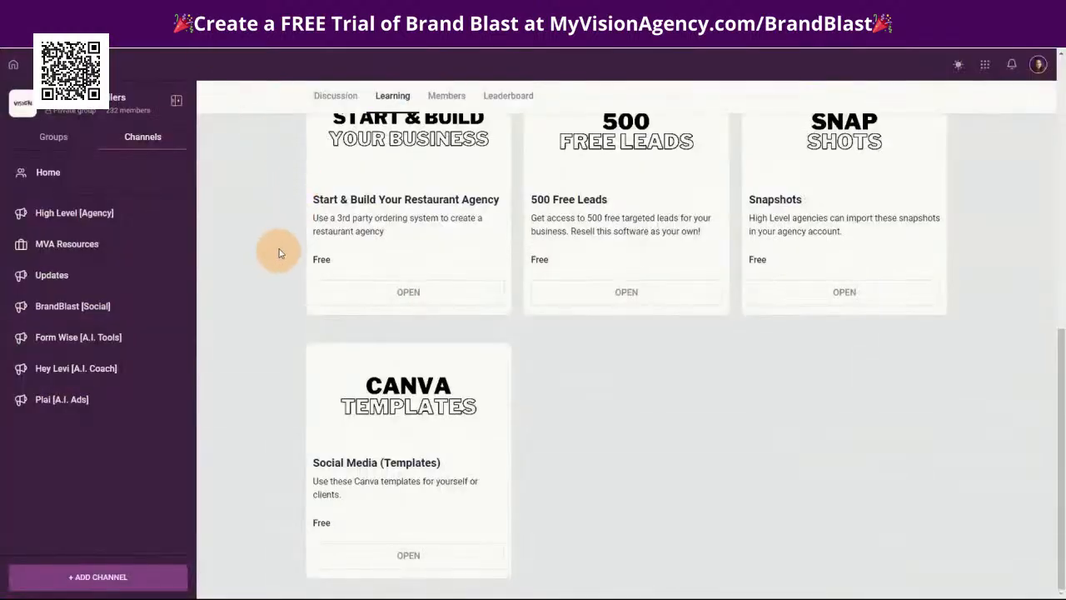
click(102, 307)
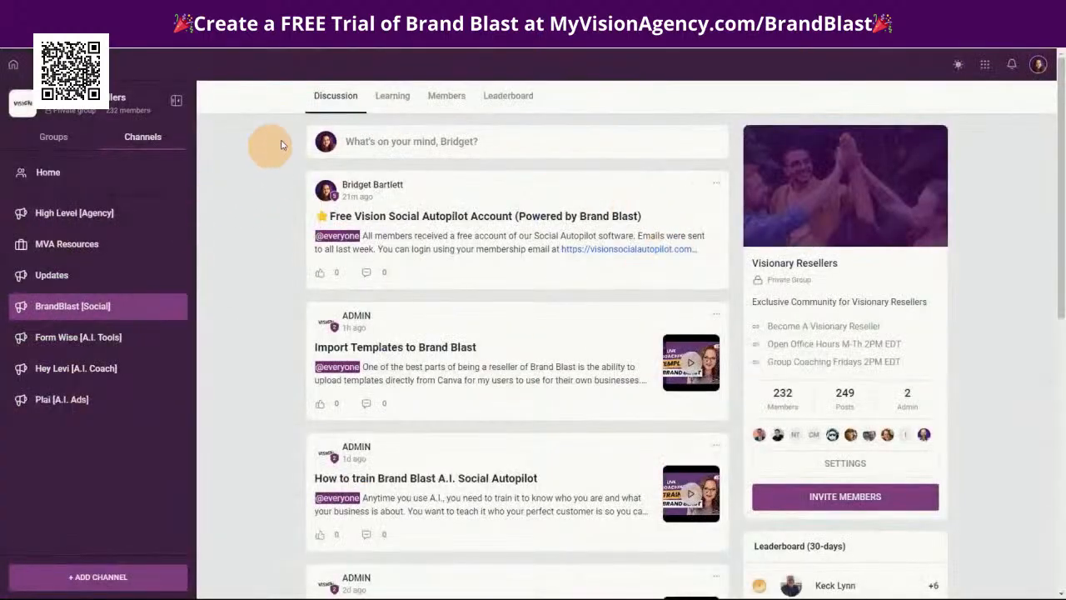
click(388, 96)
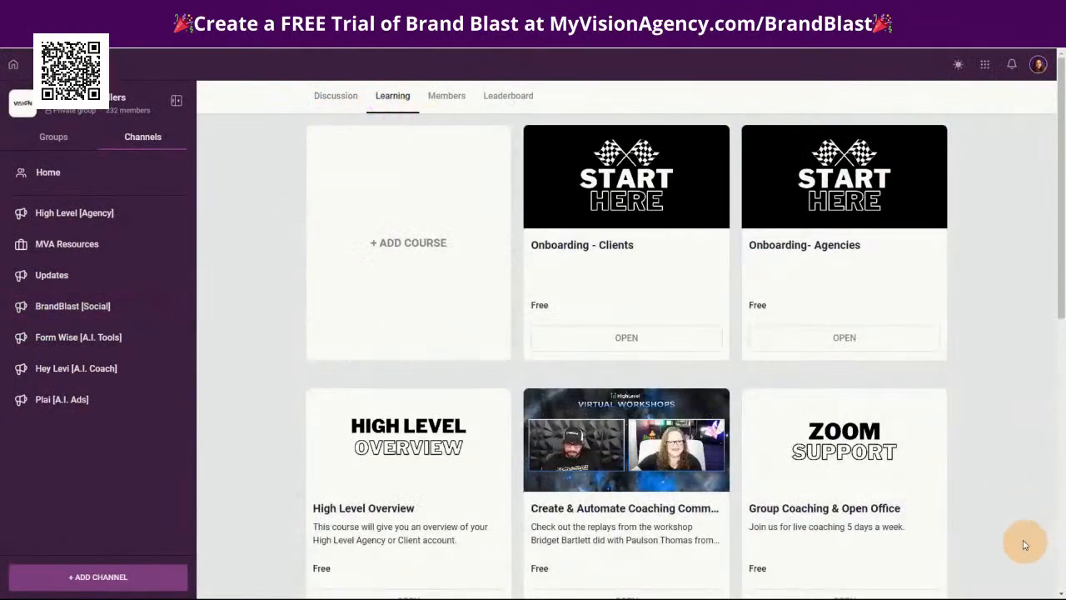
scroll(1016, 500, down, 4)
scroll(933, 491, down, 3)
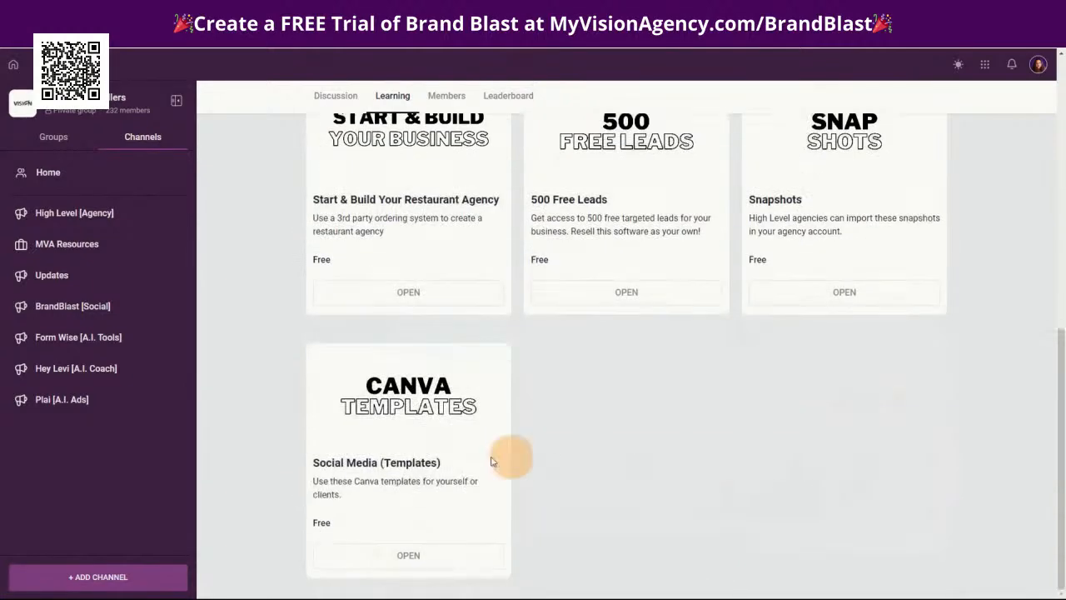
click(410, 407)
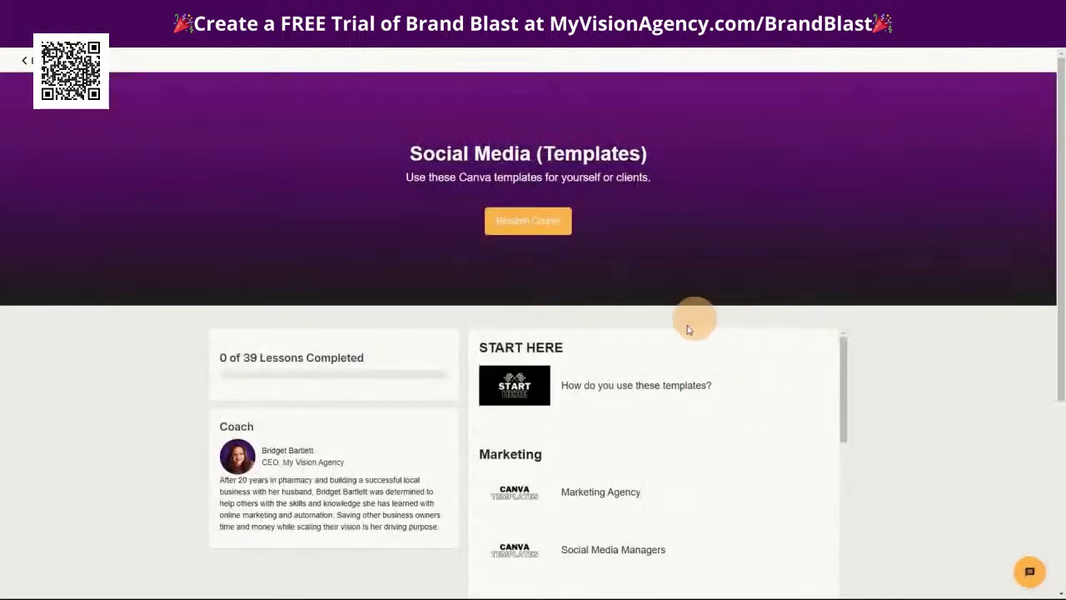
scroll(916, 428, down, 4)
scroll(766, 445, down, 16)
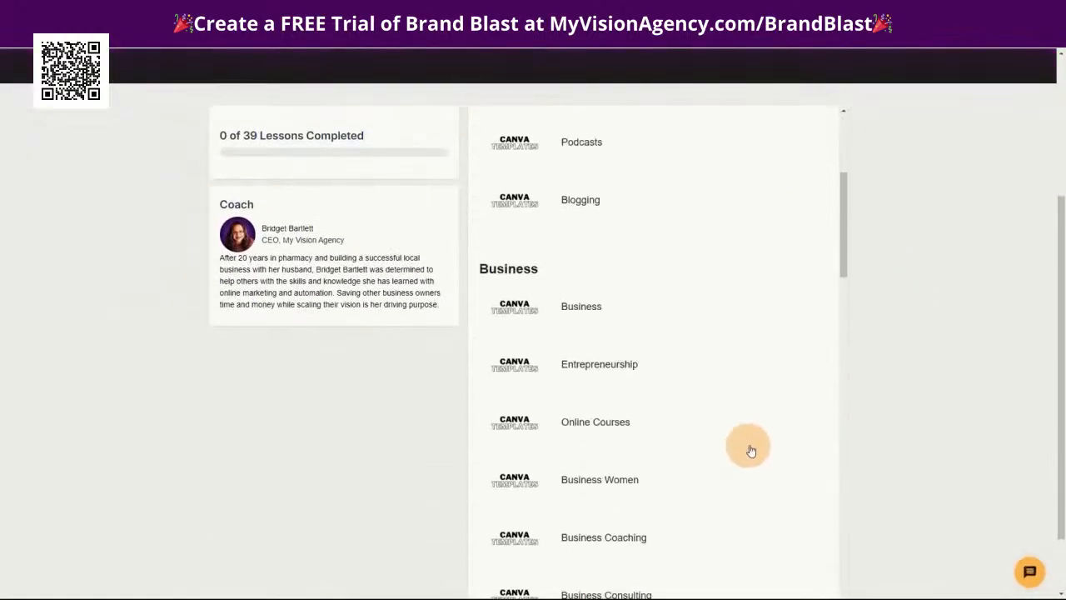
scroll(771, 469, down, 10)
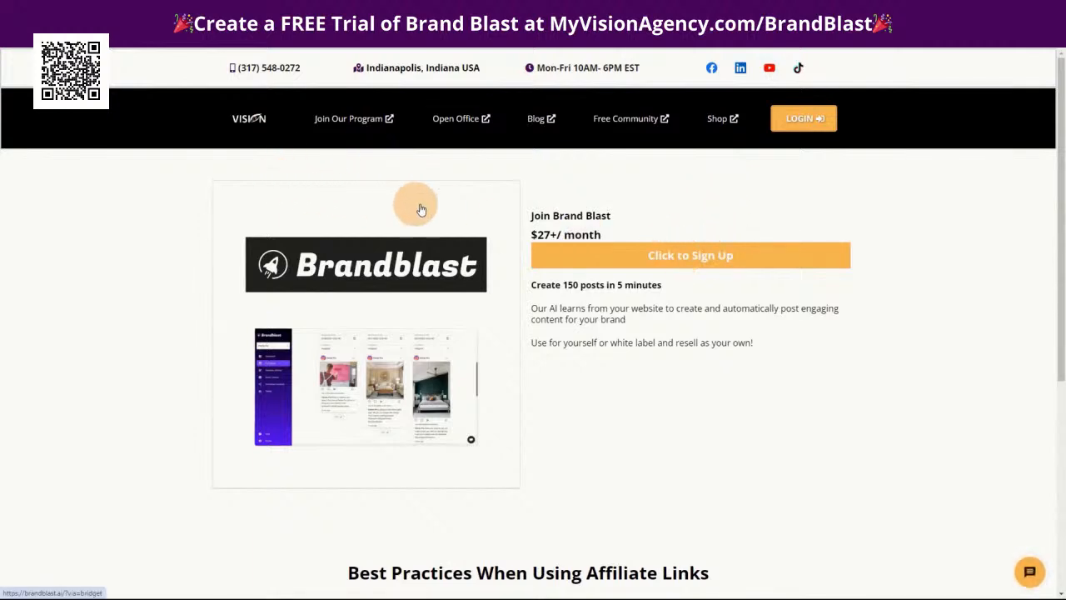
Follow the sign-up link on the Join Brand Blast page and compare the Agency and white label plans on the For Agencies page
click(671, 255)
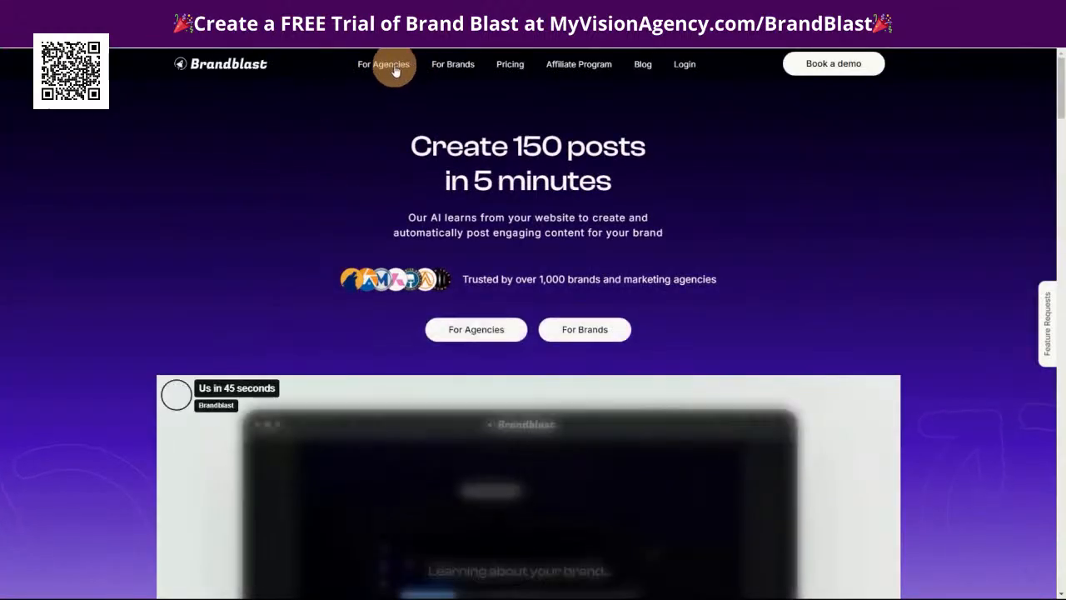
click(389, 65)
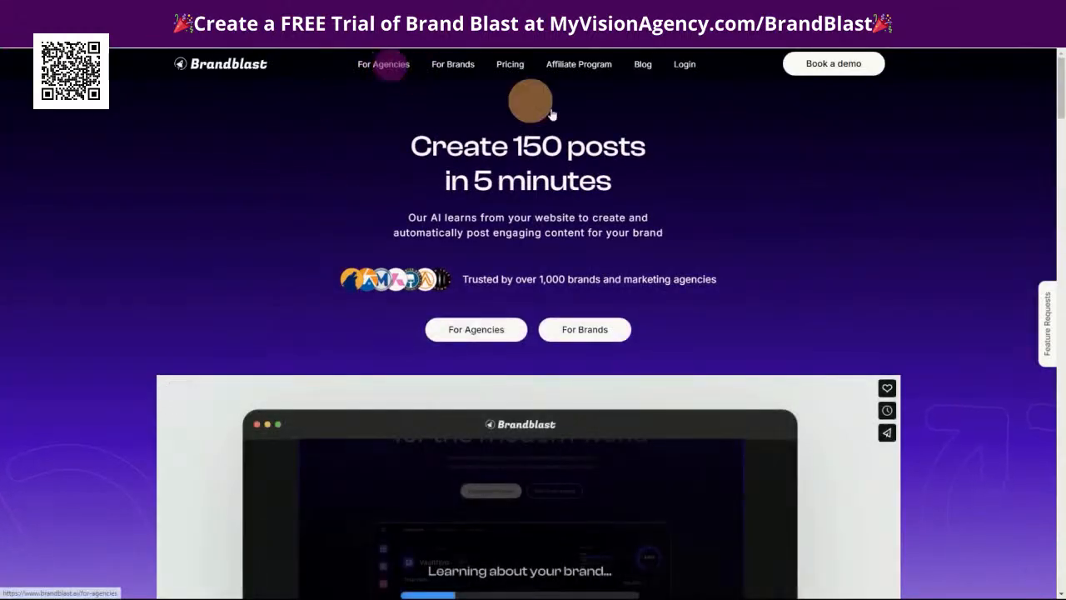
scroll(887, 405, down, 10)
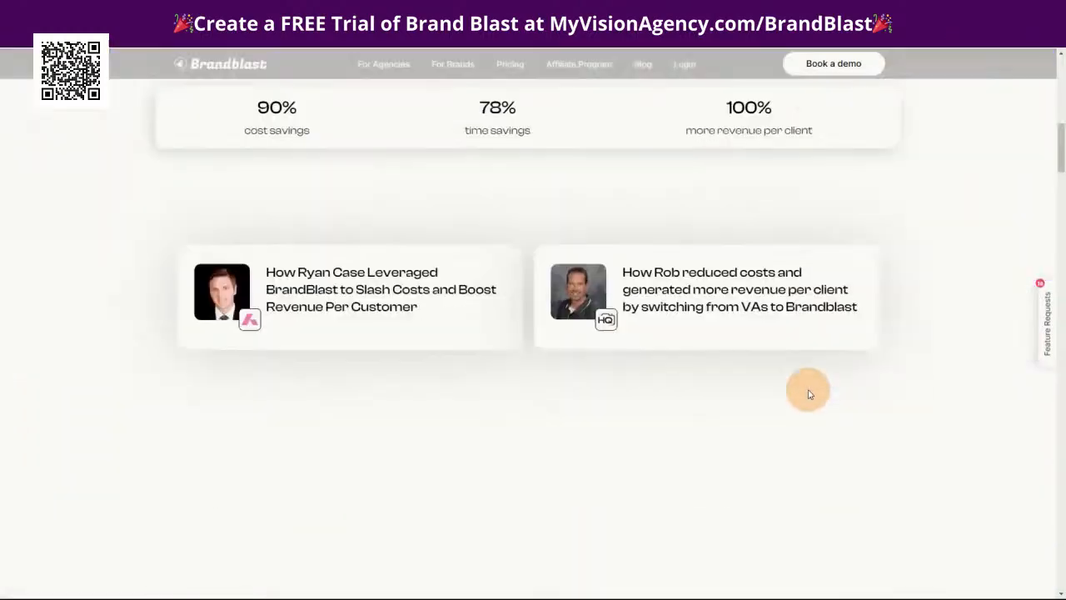
scroll(808, 393, down, 15)
scroll(812, 420, down, 20)
scroll(804, 418, down, 2)
scroll(912, 422, up, 2)
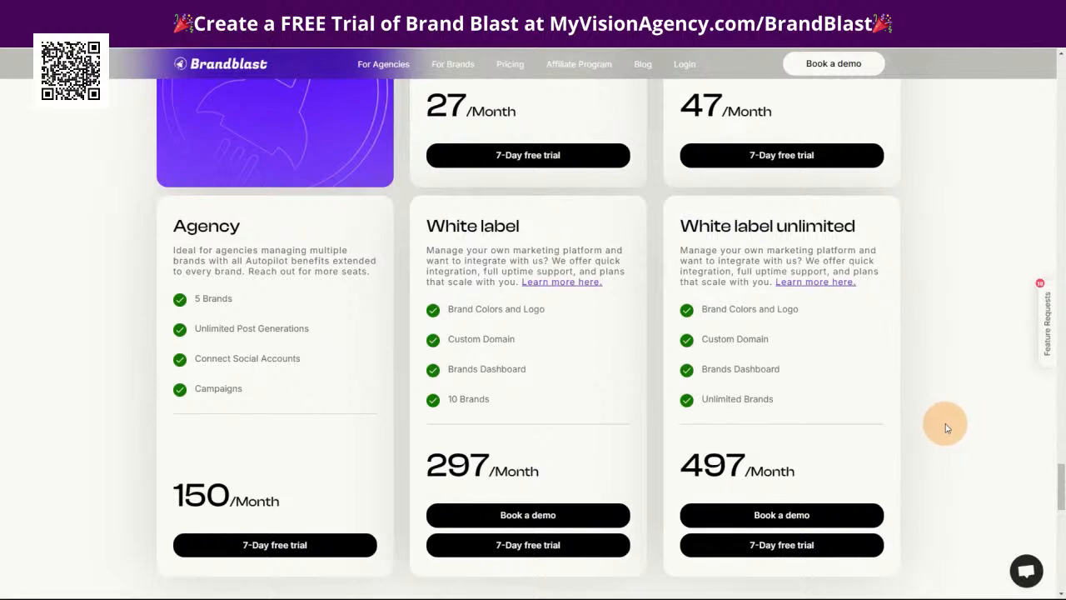
scroll(945, 429, up, 3)
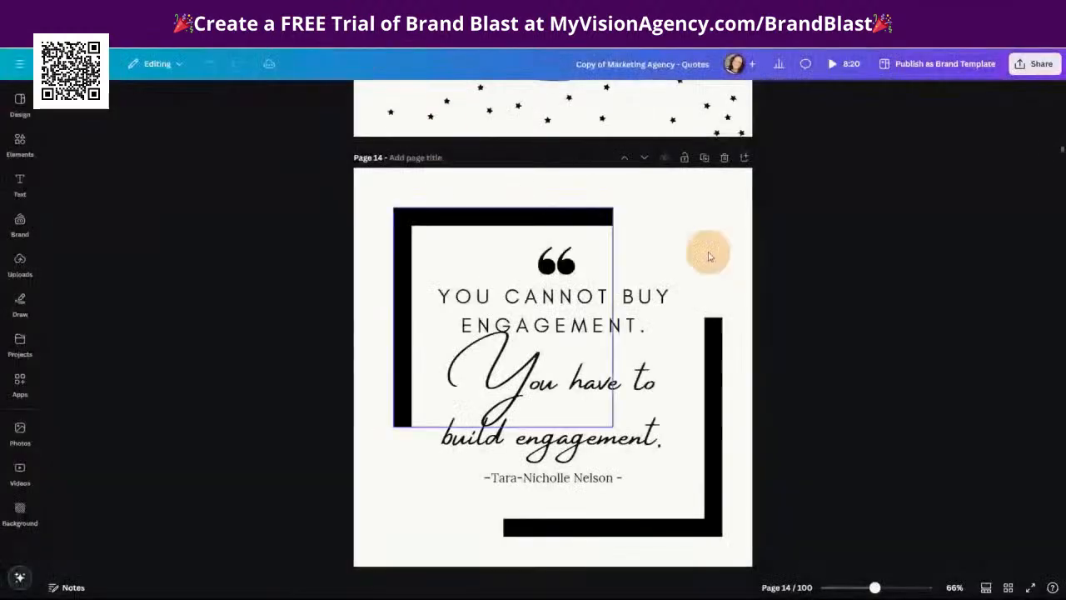
Switch to Canva and browse the quote posts in the Copy of Marketing Agency - Quotes design
scroll(846, 438, up, 3)
scroll(840, 433, down, 3)
scroll(716, 295, down, 3)
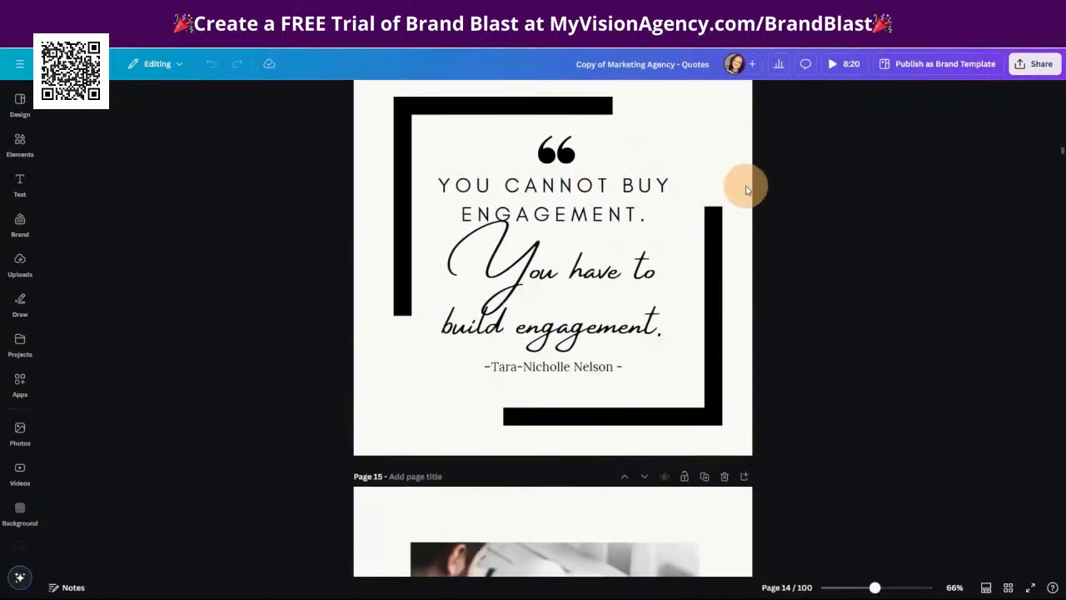
scroll(746, 187, up, 1)
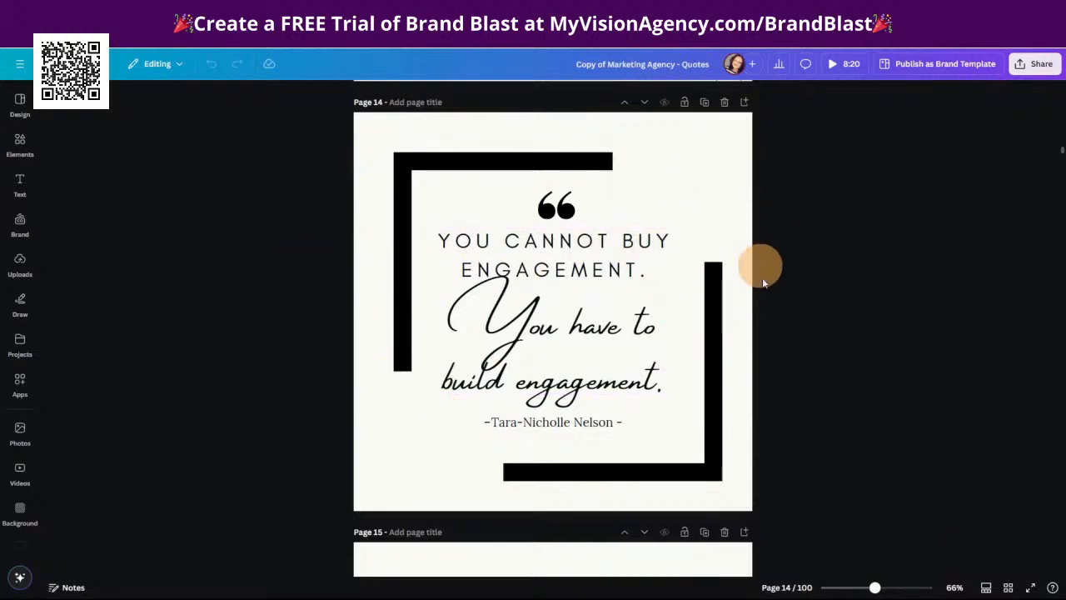
scroll(802, 398, up, 10)
scroll(814, 386, down, 15)
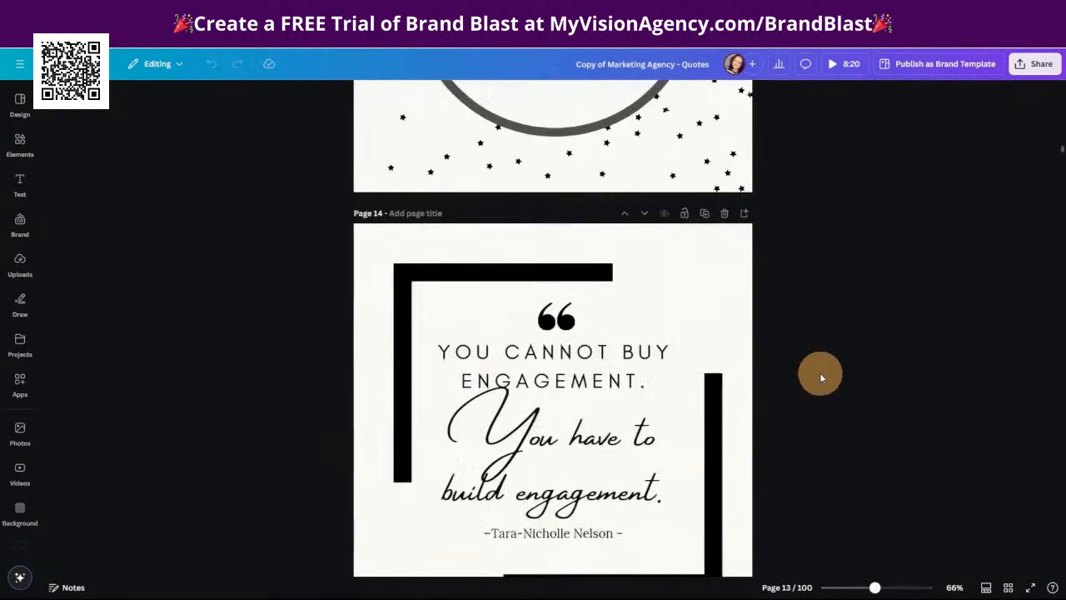
scroll(821, 377, down, 12)
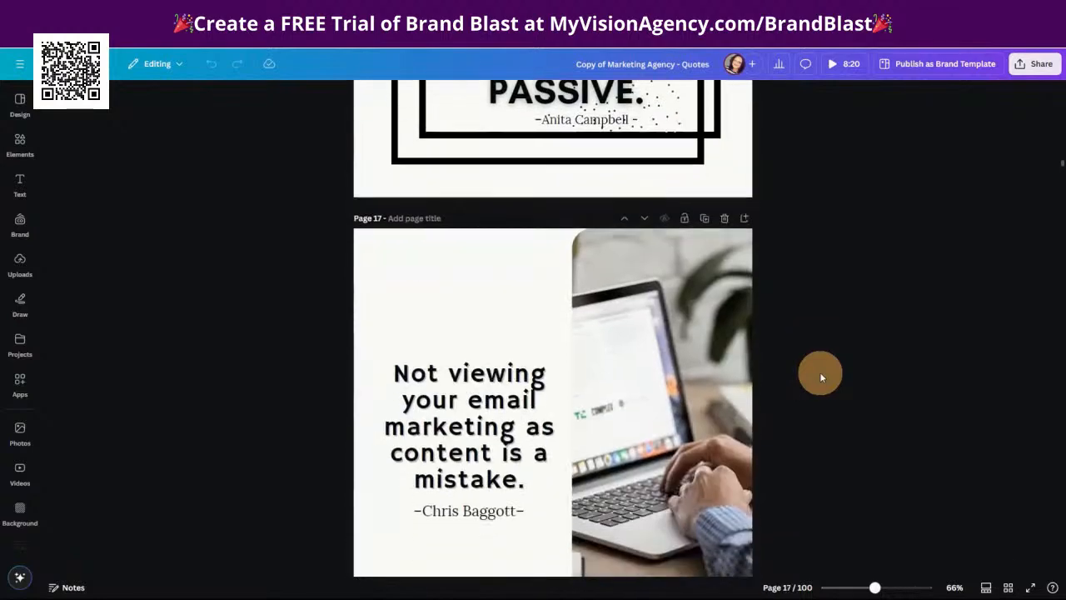
scroll(820, 378, down, 6)
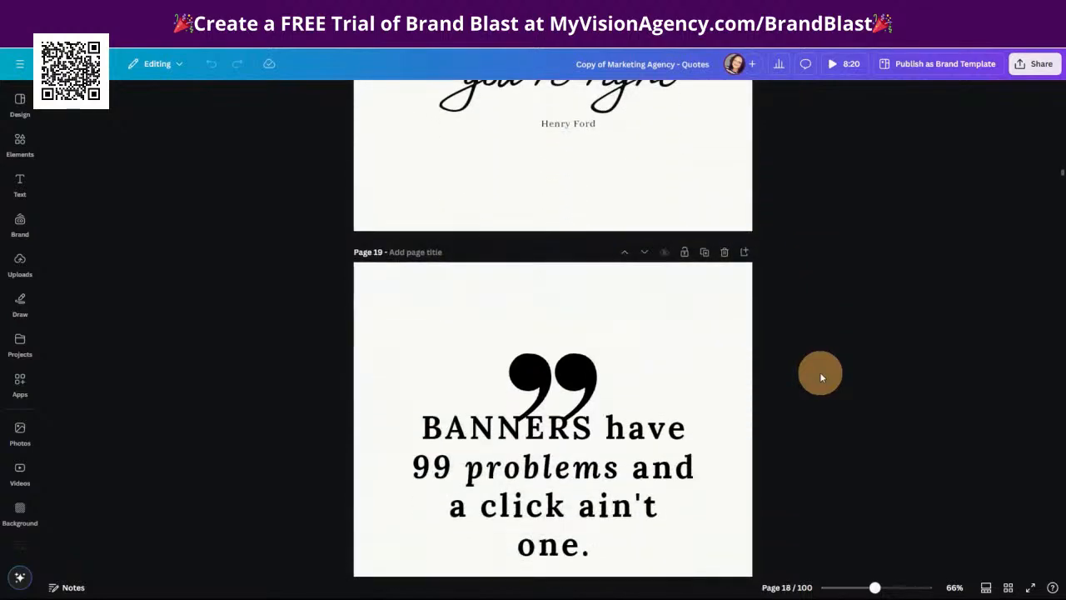
scroll(820, 378, down, 6)
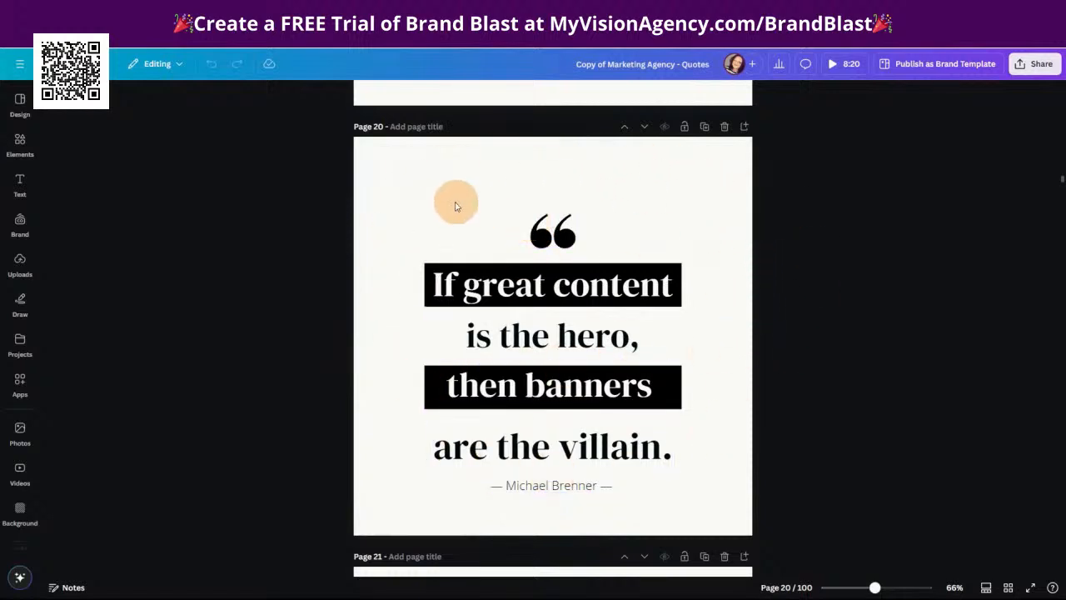
scroll(849, 376, down, 12)
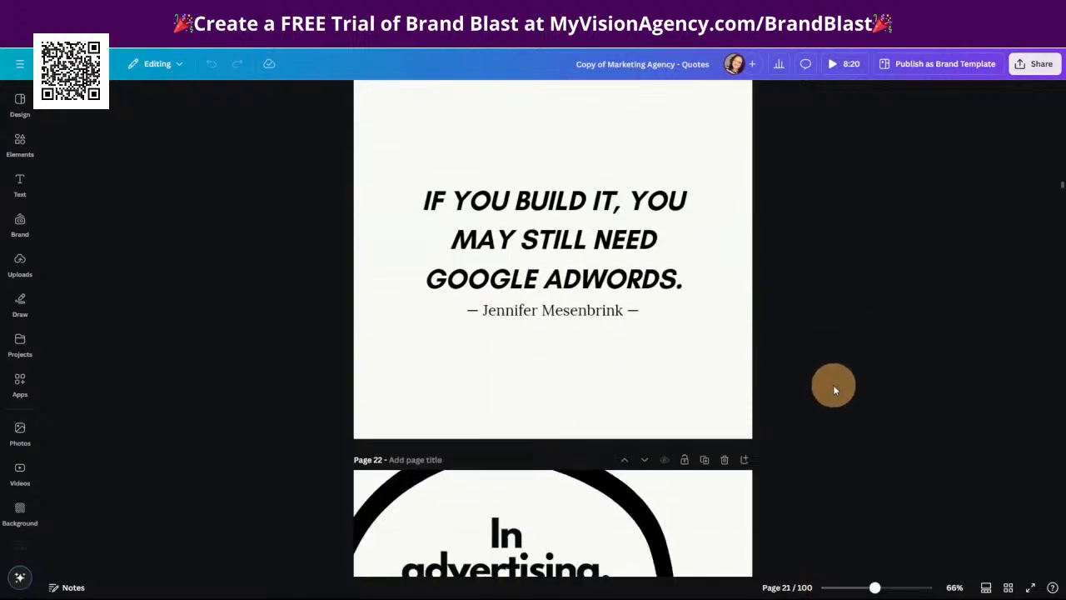
scroll(834, 393, down, 15)
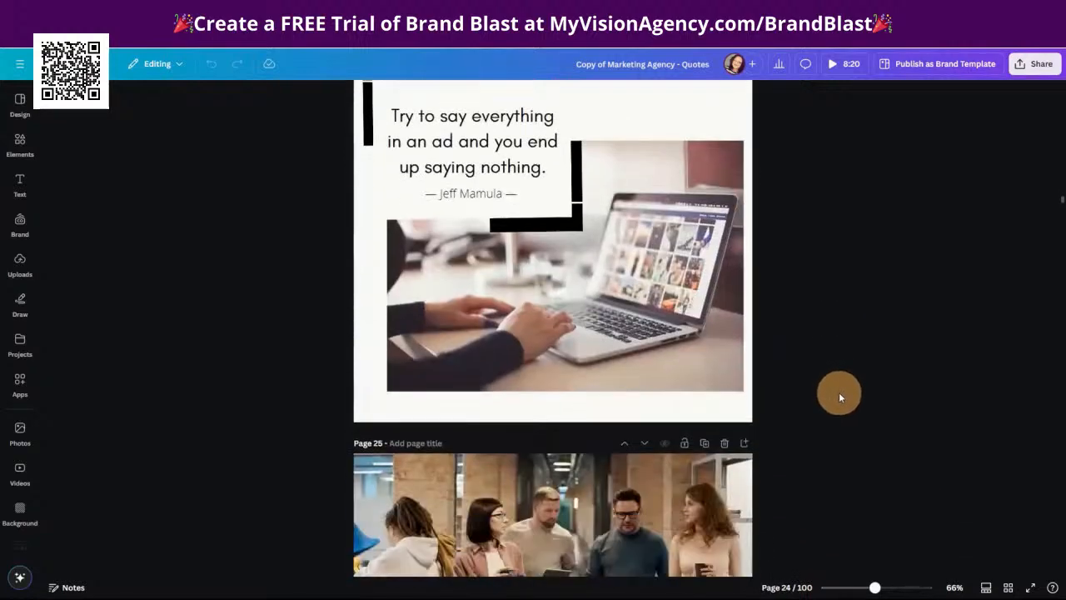
scroll(849, 399, up, 10)
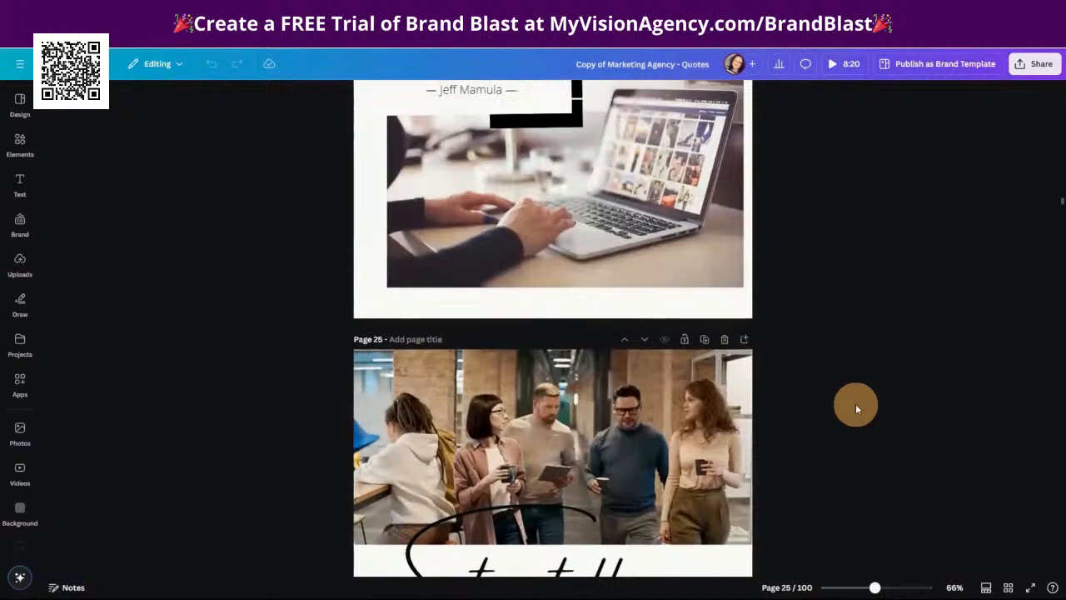
scroll(783, 392, down, 2)
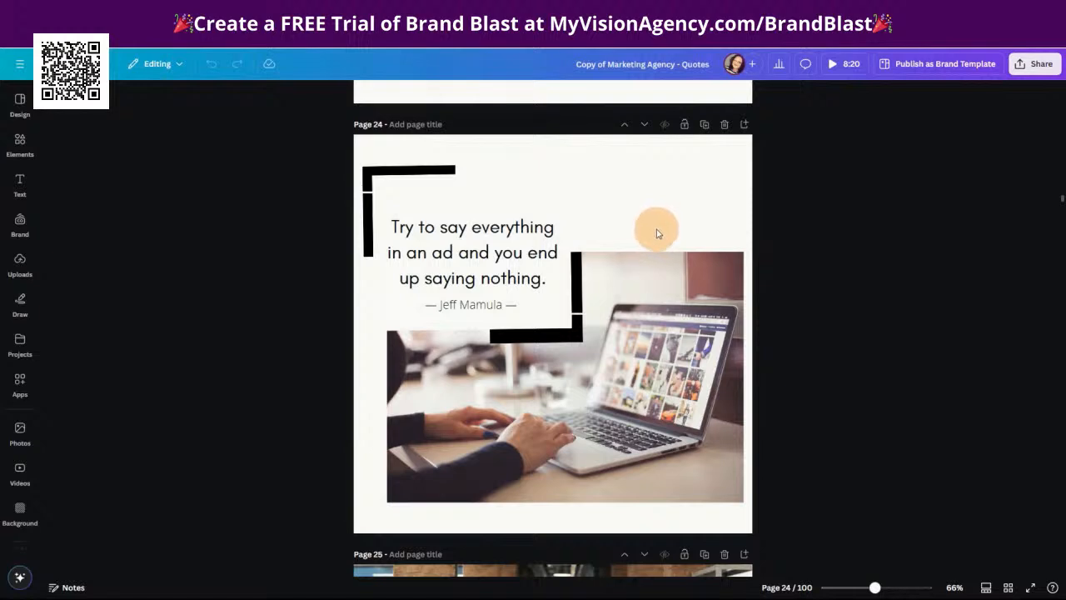
scroll(651, 236, up, 3)
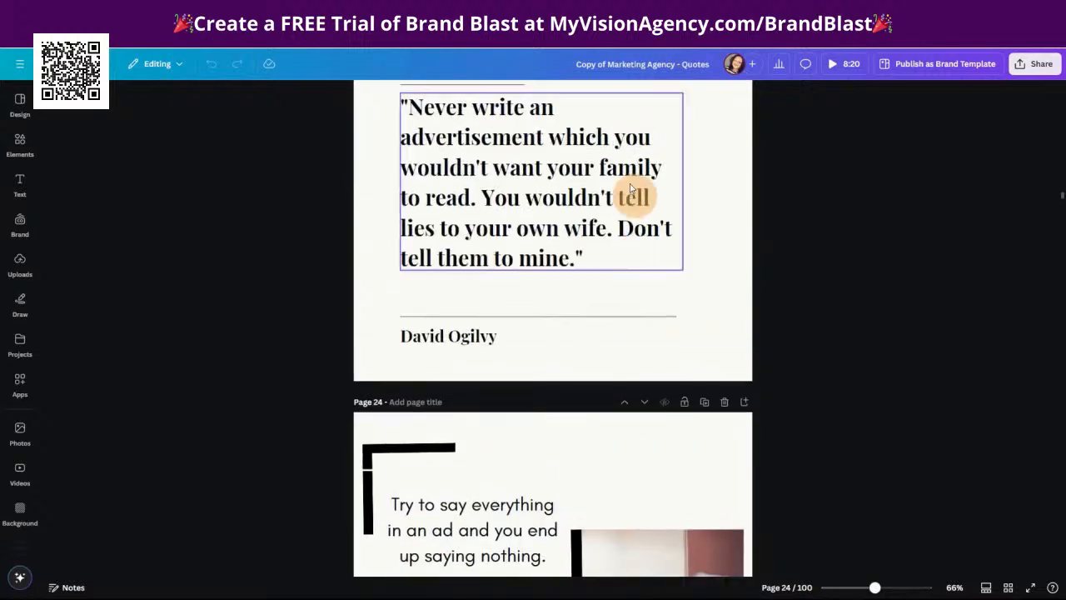
scroll(658, 266, up, 2)
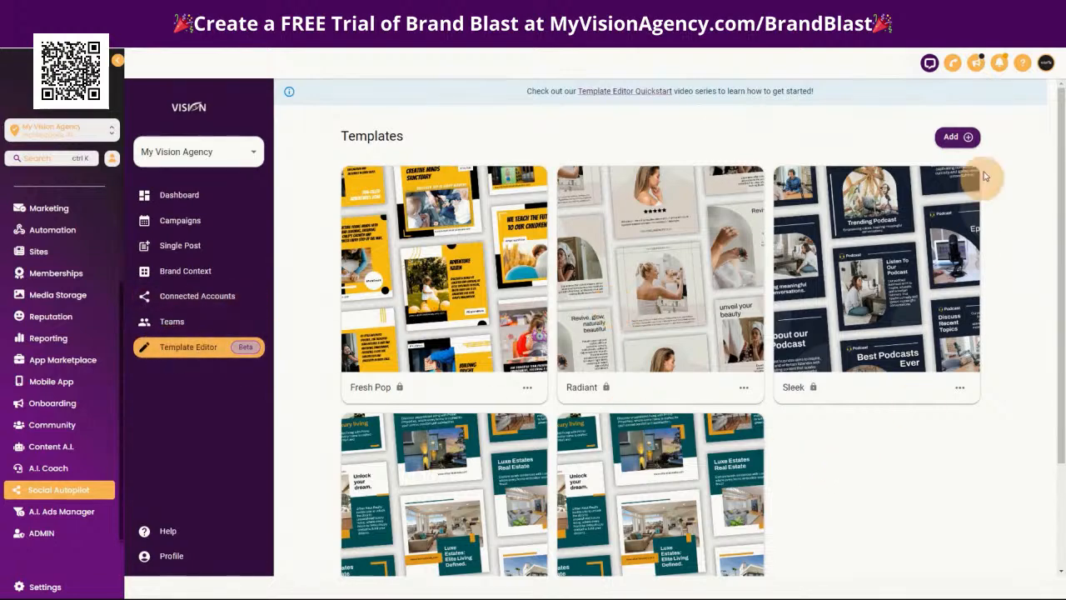
Create a template collection named Dynamic Test in Social Autopilot with the content type for posts set to Dynamic
click(966, 138)
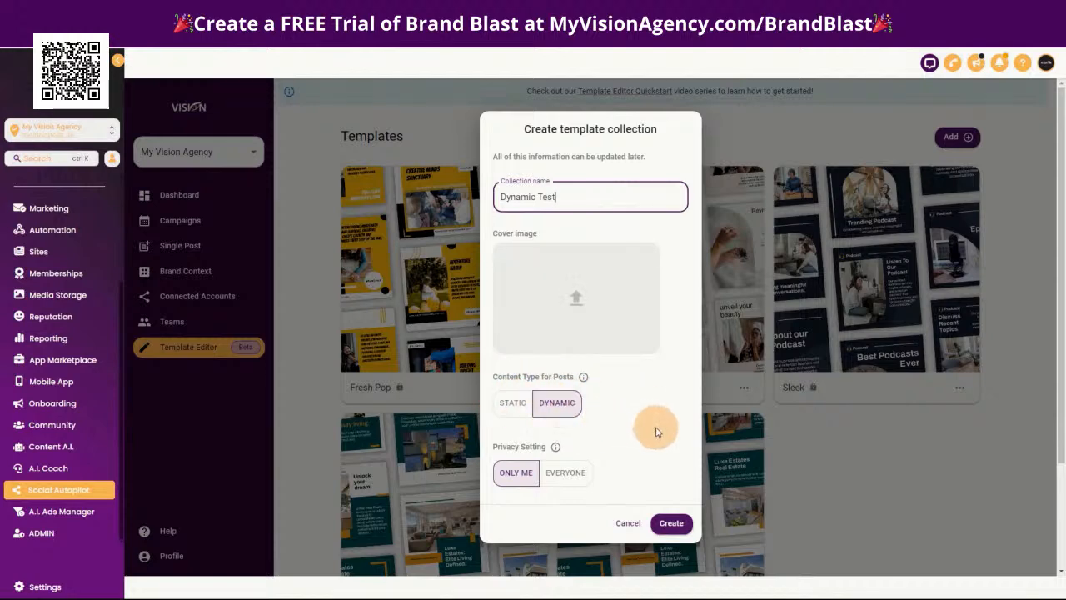
scroll(655, 431, down, 2)
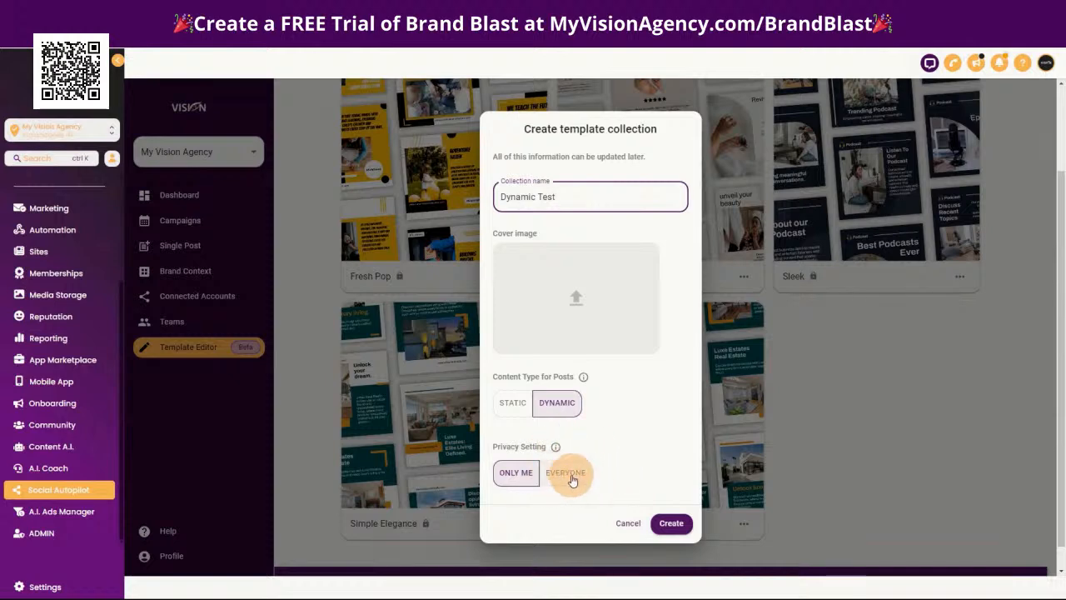
click(671, 523)
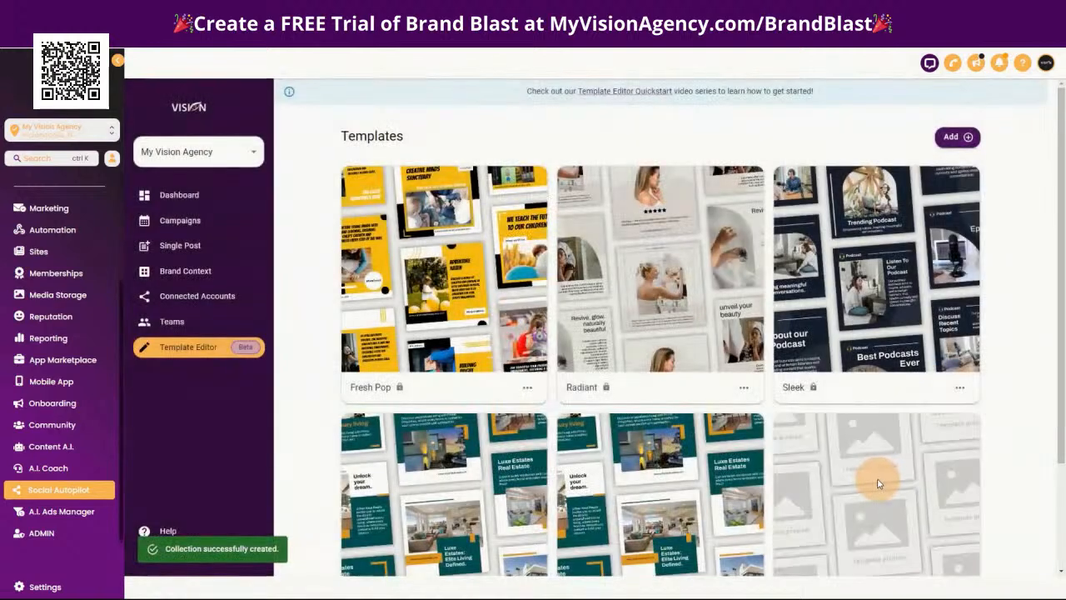
Open the Dynamic Test collection and add a blank template to it
scroll(925, 414, down, 2)
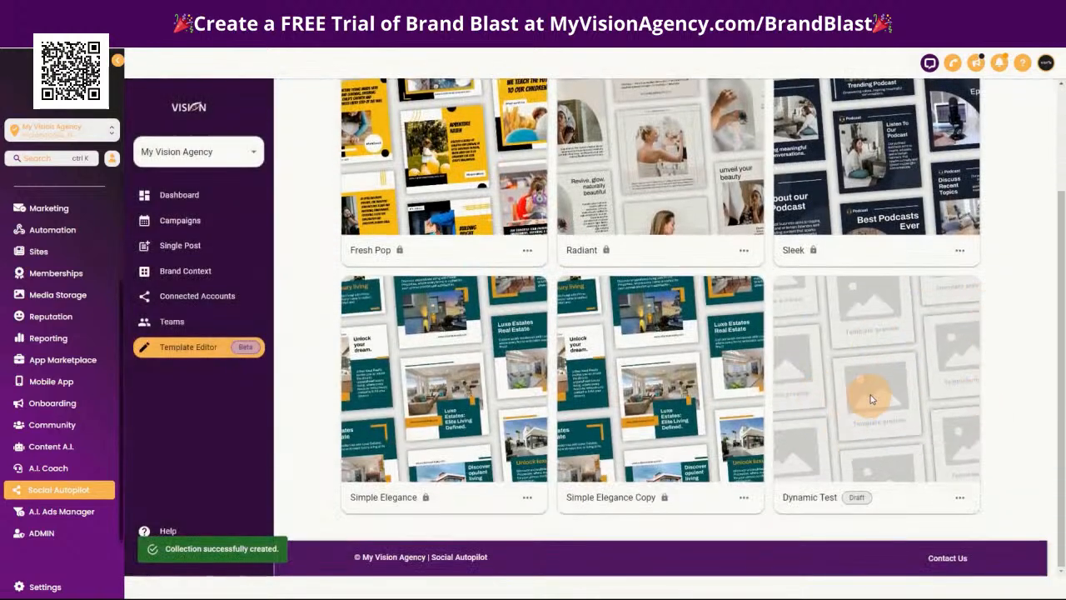
click(870, 389)
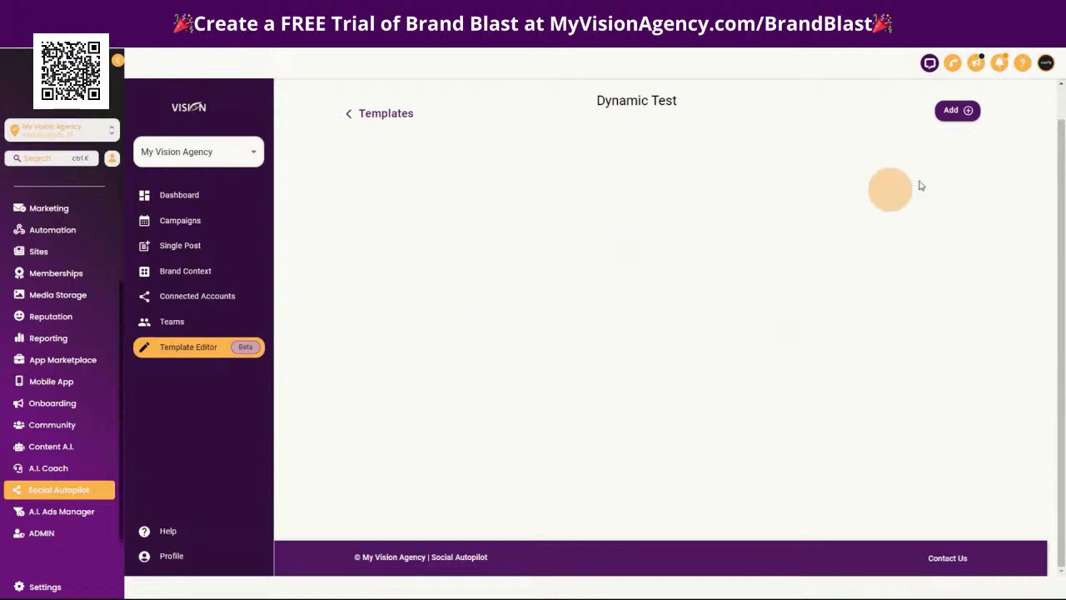
click(959, 113)
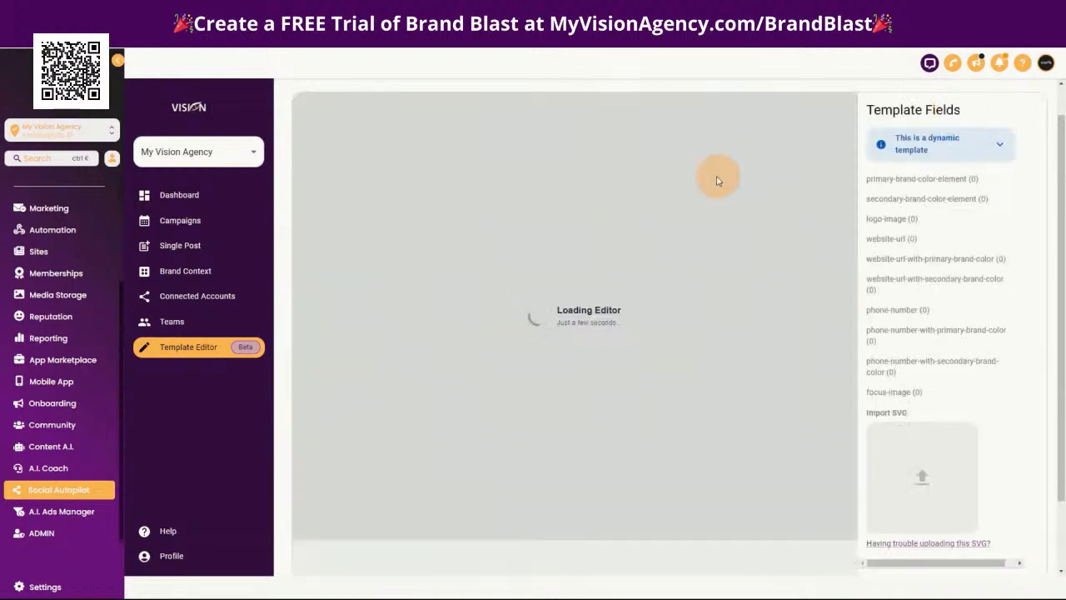
Expand the dynamic template notice and read how dynamic focus images and dynamic text elements work in the template fields
click(999, 144)
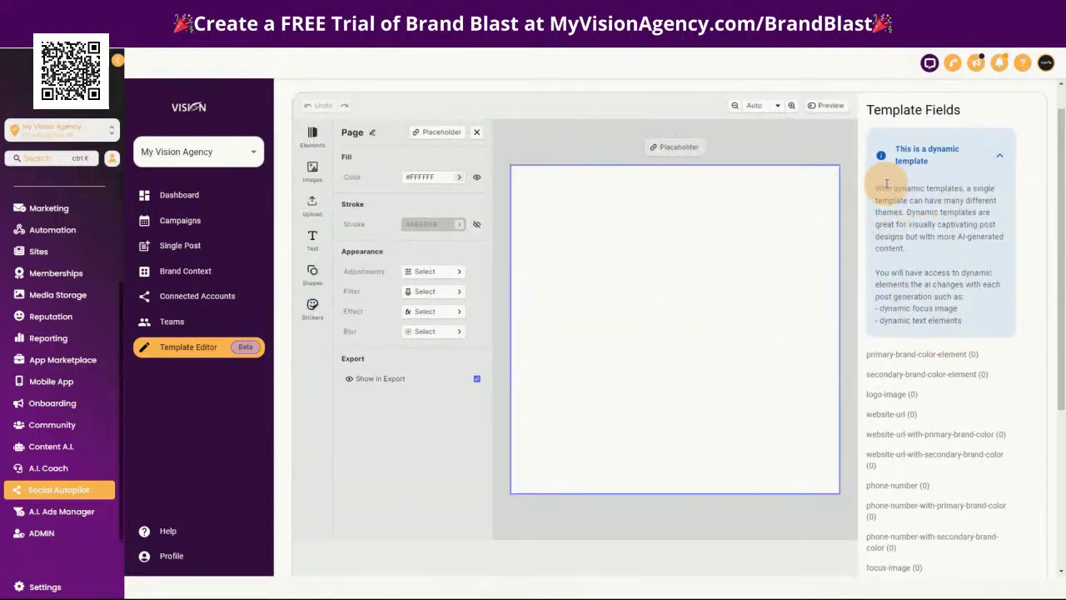
drag(876, 187, 993, 239)
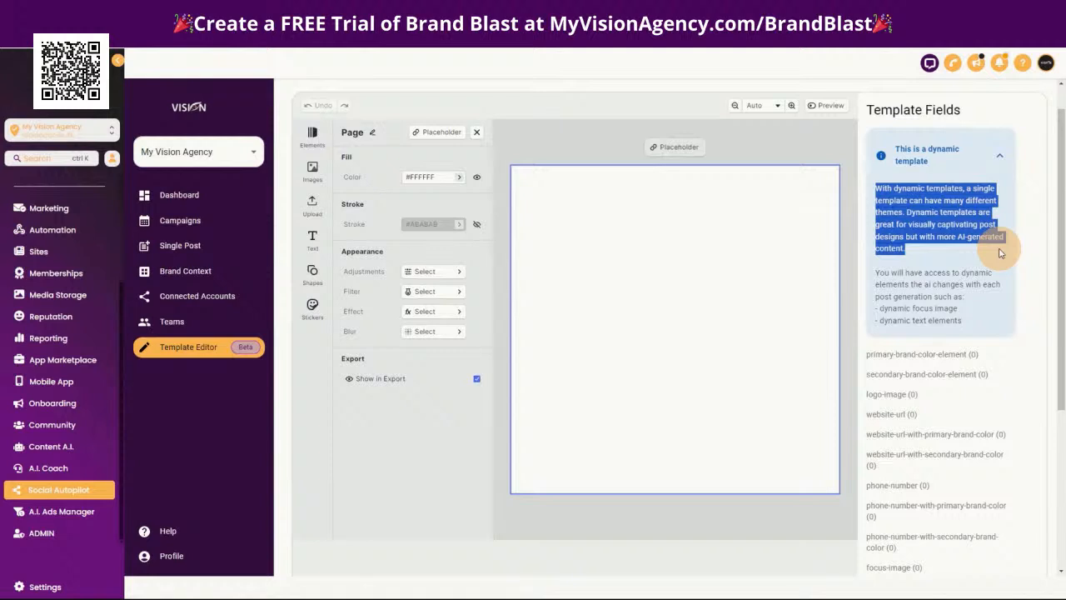
drag(1001, 261, 907, 287)
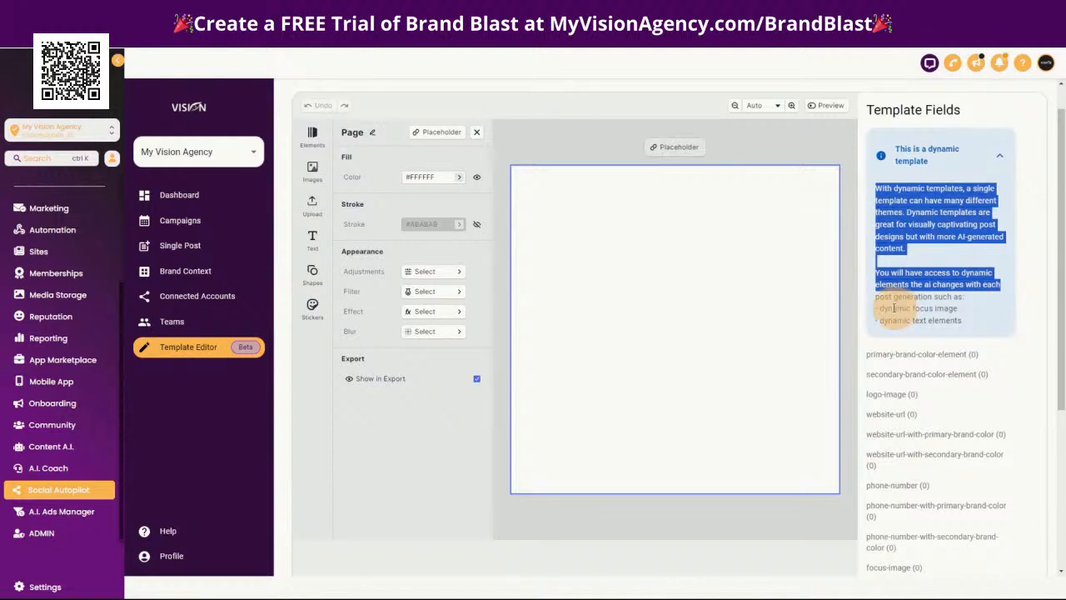
drag(881, 308, 955, 309)
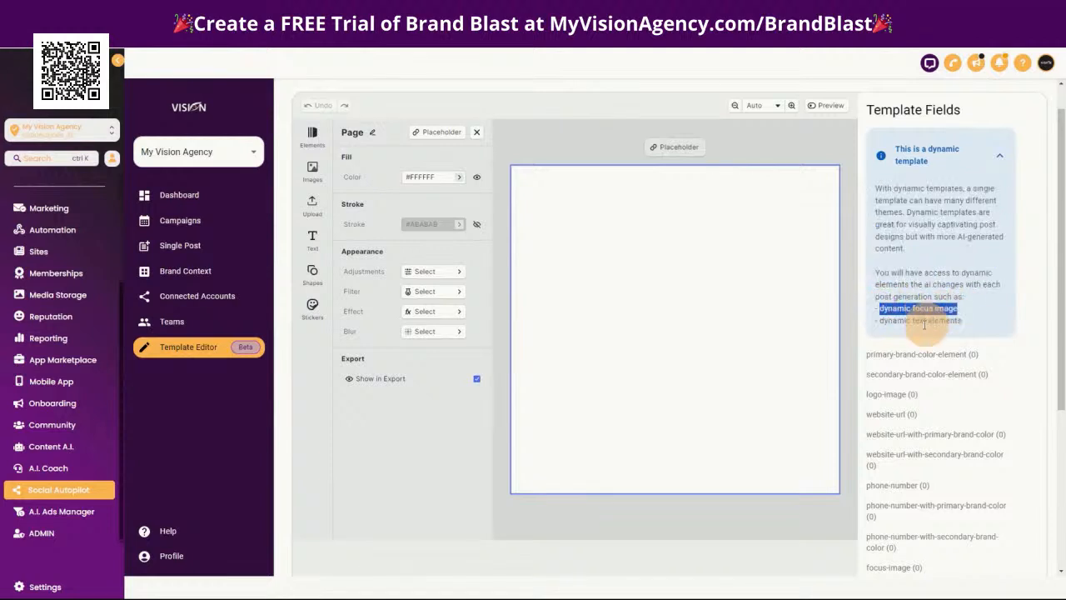
drag(880, 320, 970, 323)
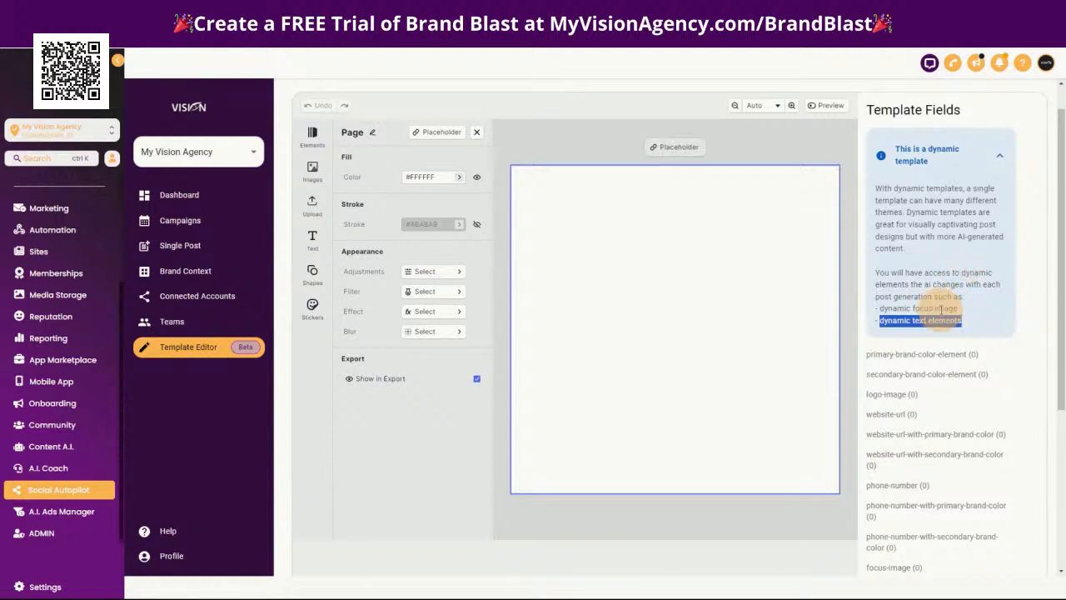
scroll(920, 284, down, 2)
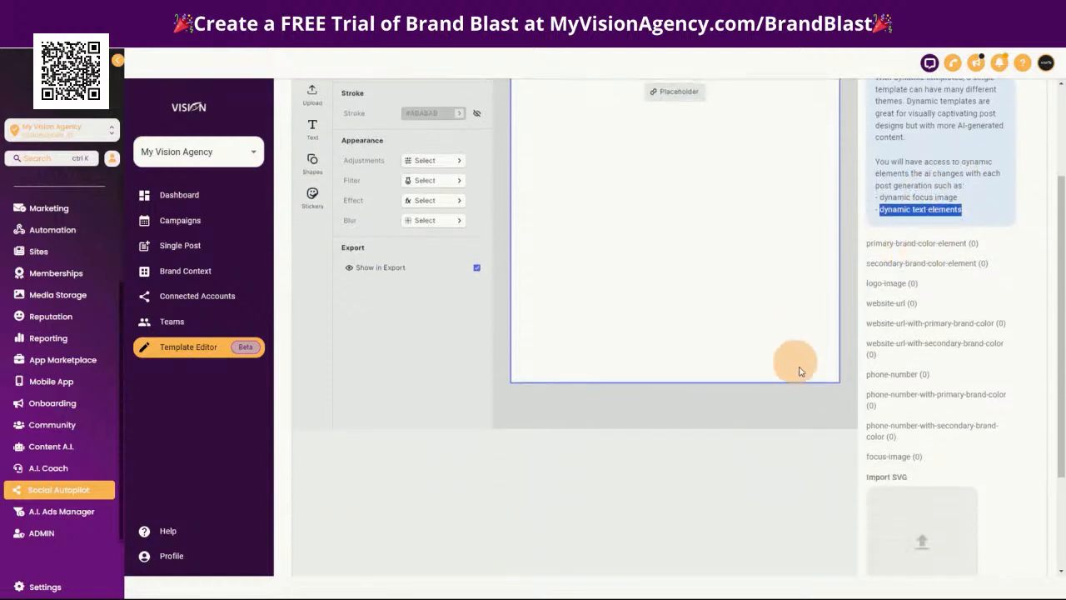
scroll(995, 371, up, 3)
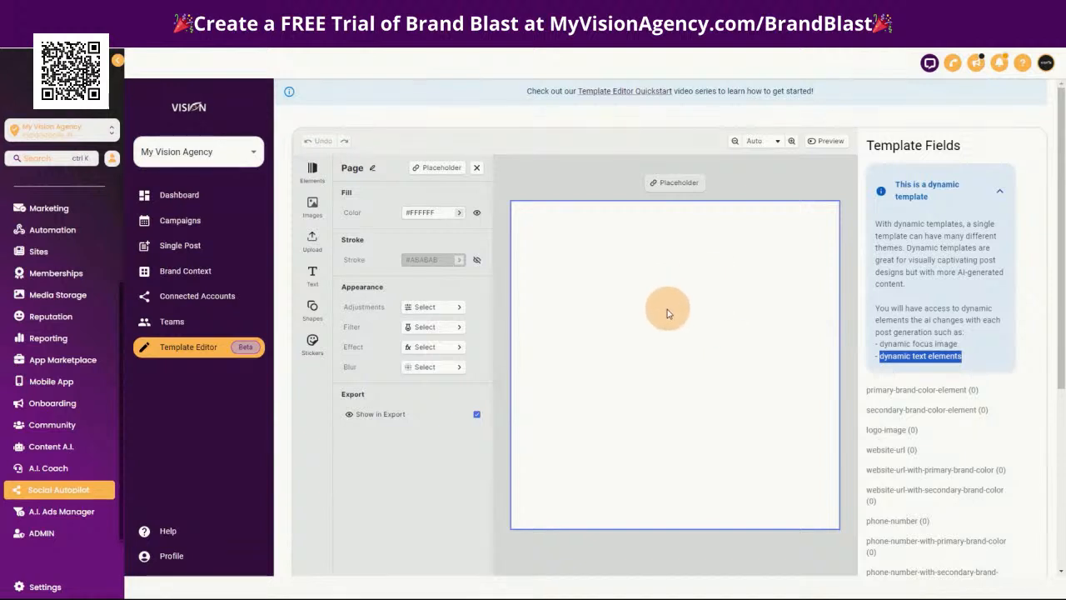
click(555, 262)
click(309, 207)
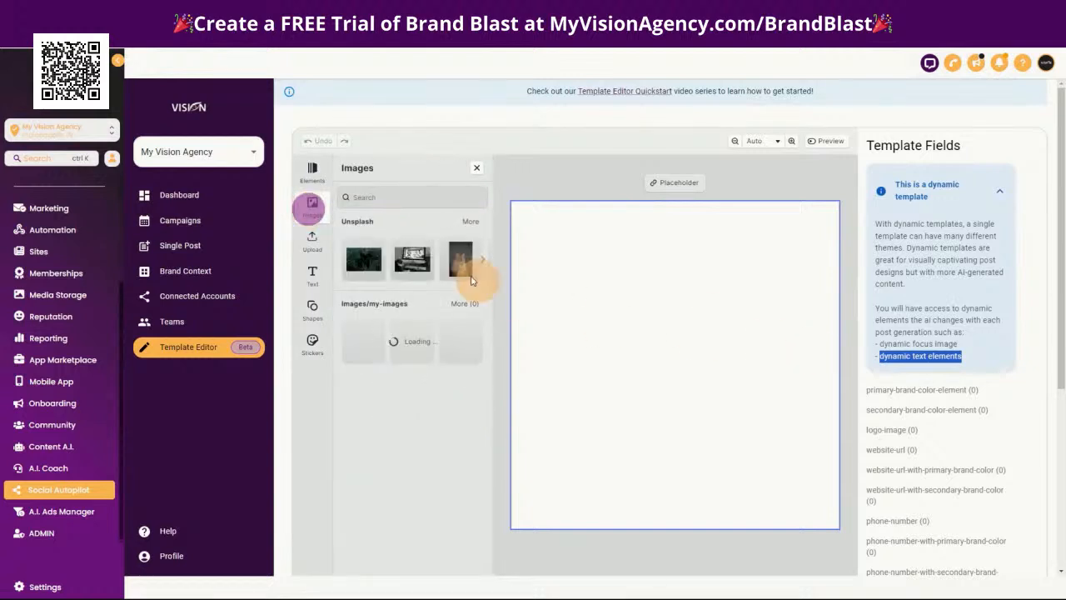
click(361, 263)
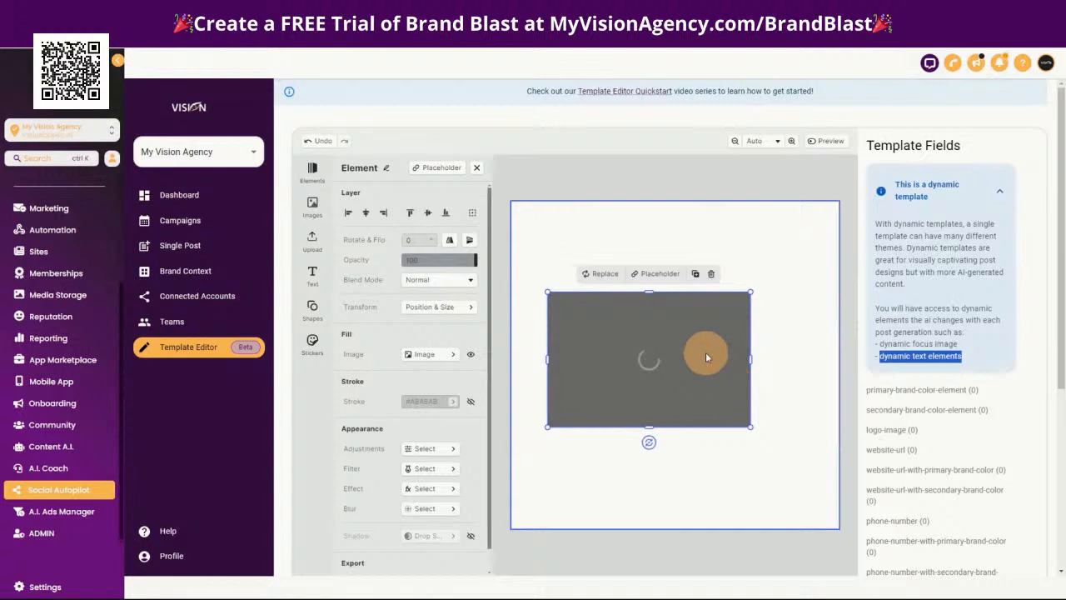
click(712, 275)
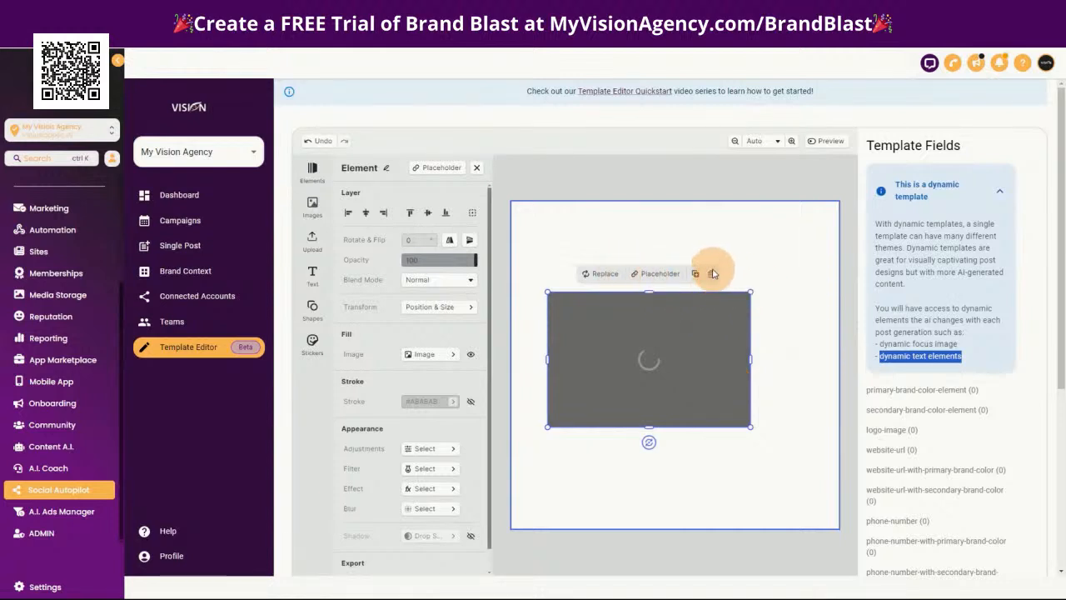
Search the stock images for marketing, add the laptop analytics photo and stretch it to fill the whole page
click(312, 205)
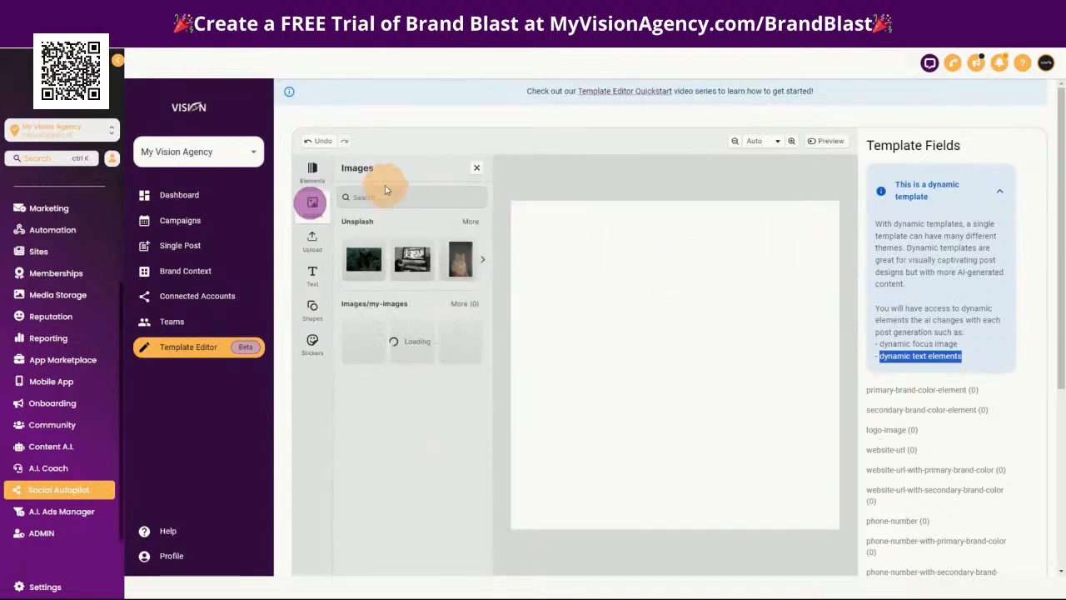
click(391, 198)
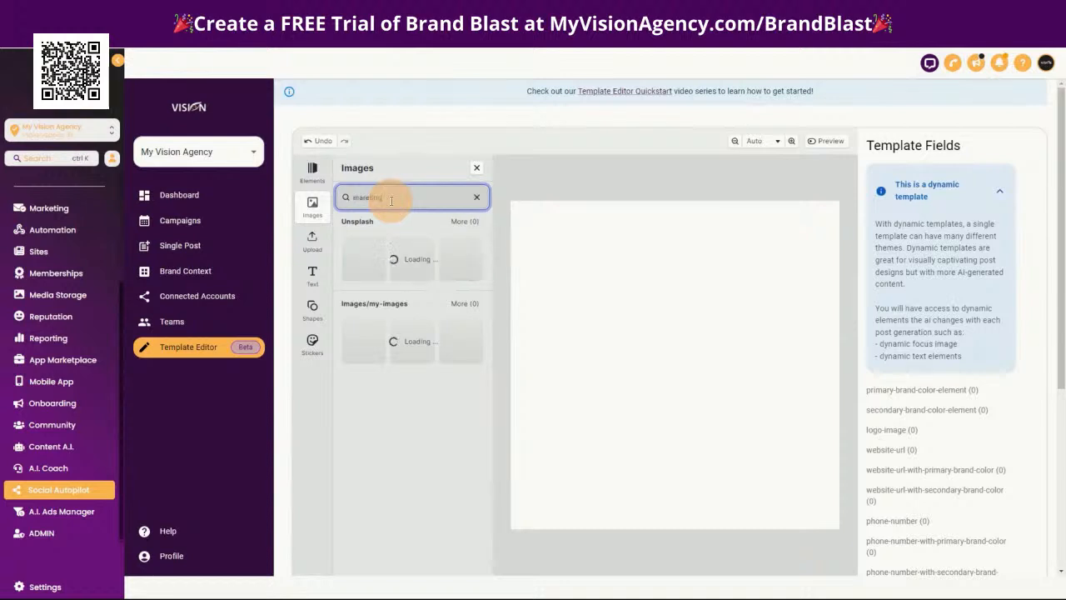
text(marketing)
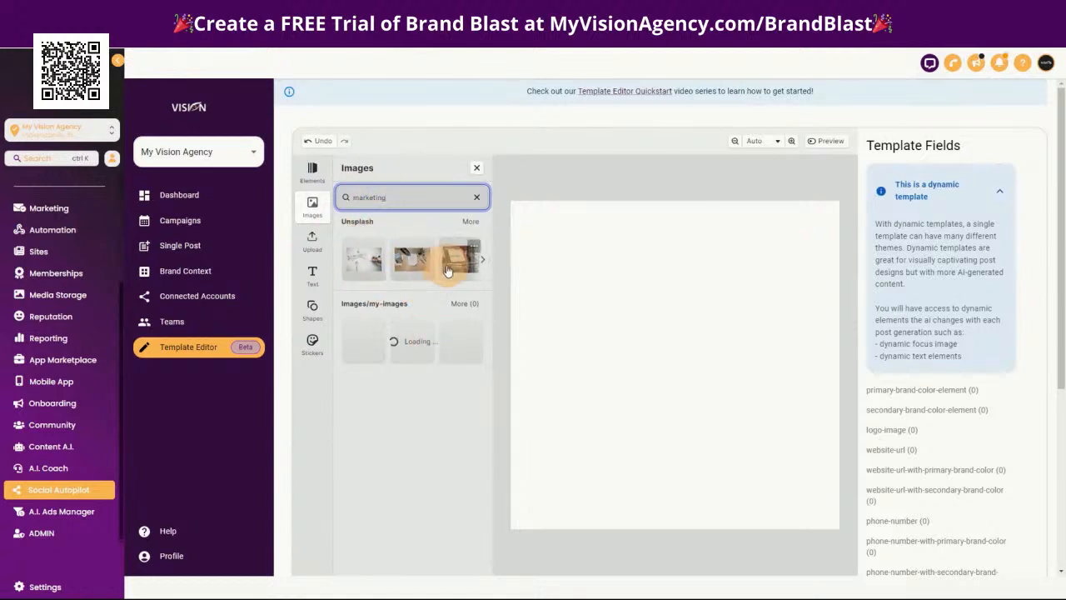
drag(449, 268, 605, 281)
drag(725, 416, 613, 280)
drag(710, 344, 778, 511)
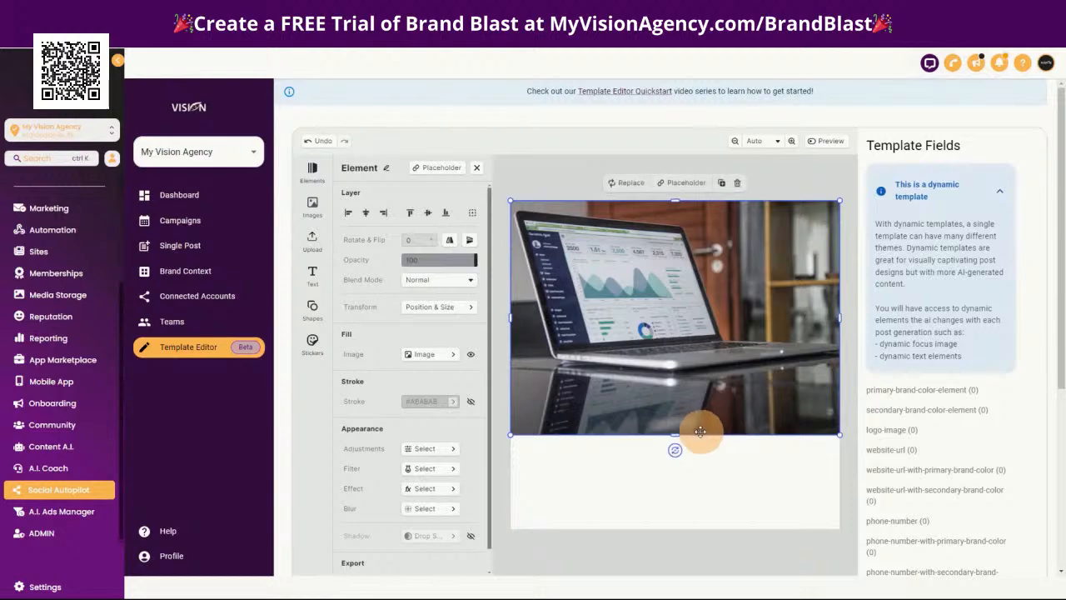
drag(673, 433, 681, 528)
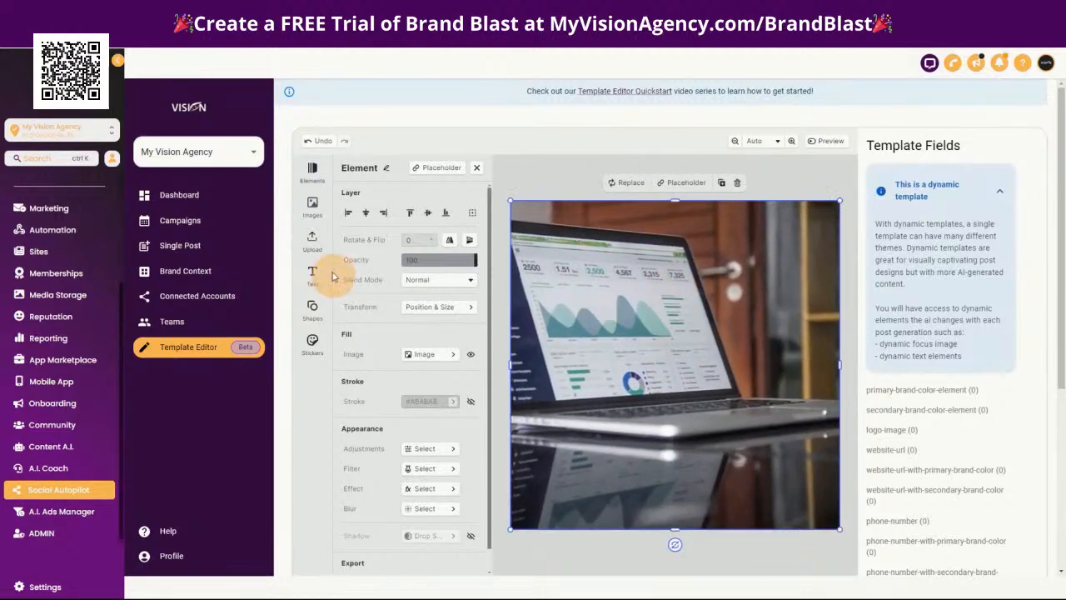
Add a square shape over the laptop photo, enlarge it and center it on the page
click(312, 208)
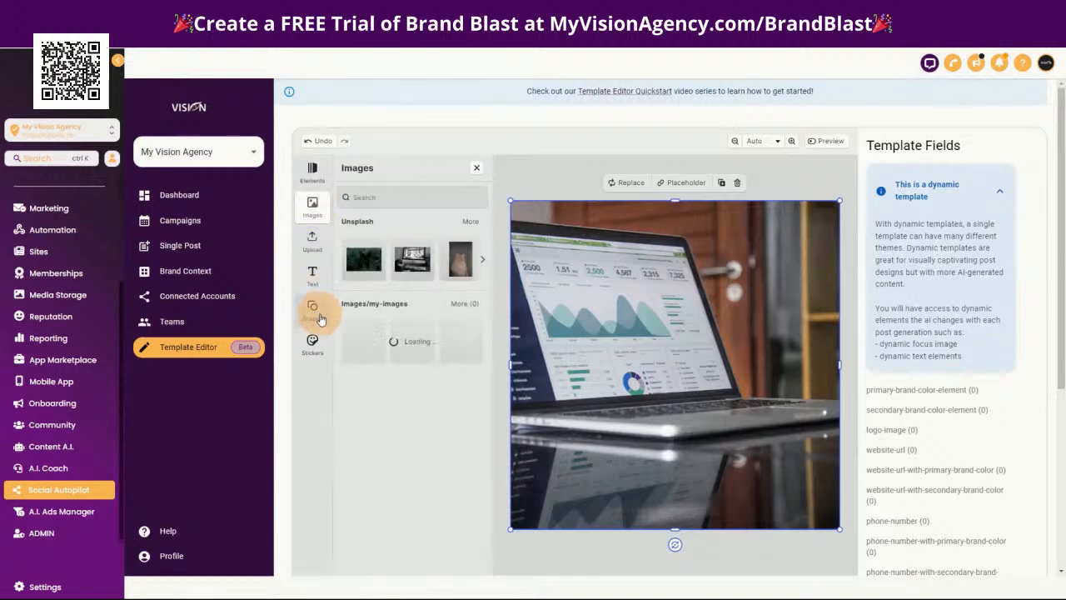
click(312, 307)
click(351, 260)
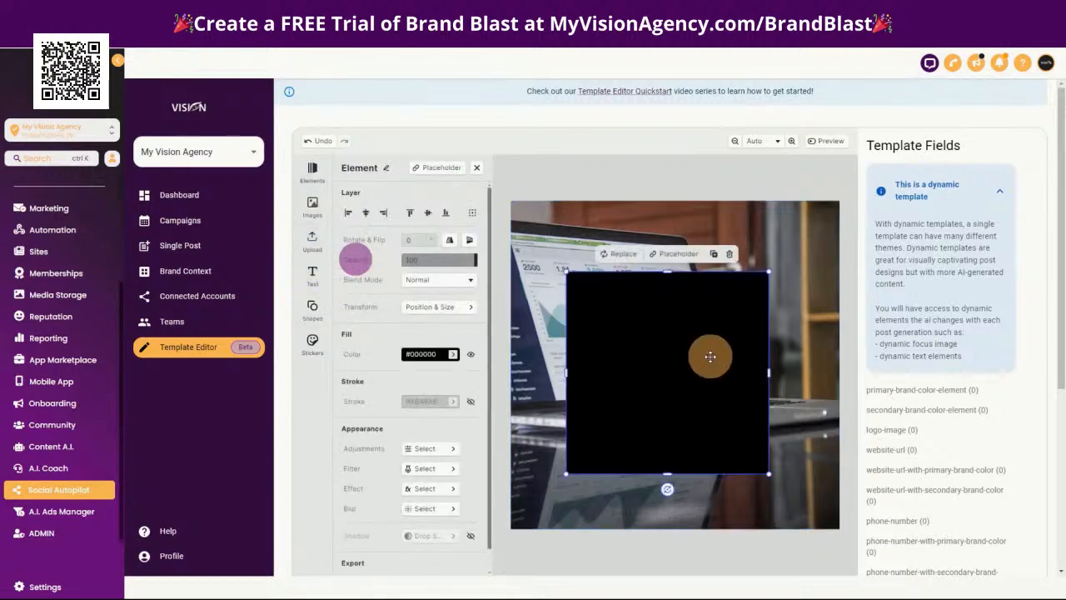
mouse_move(697, 363)
mouse_down()
mouse_move(705, 352)
mouse_move(692, 350)
mouse_move(712, 354)
mouse_move(702, 356)
mouse_up()
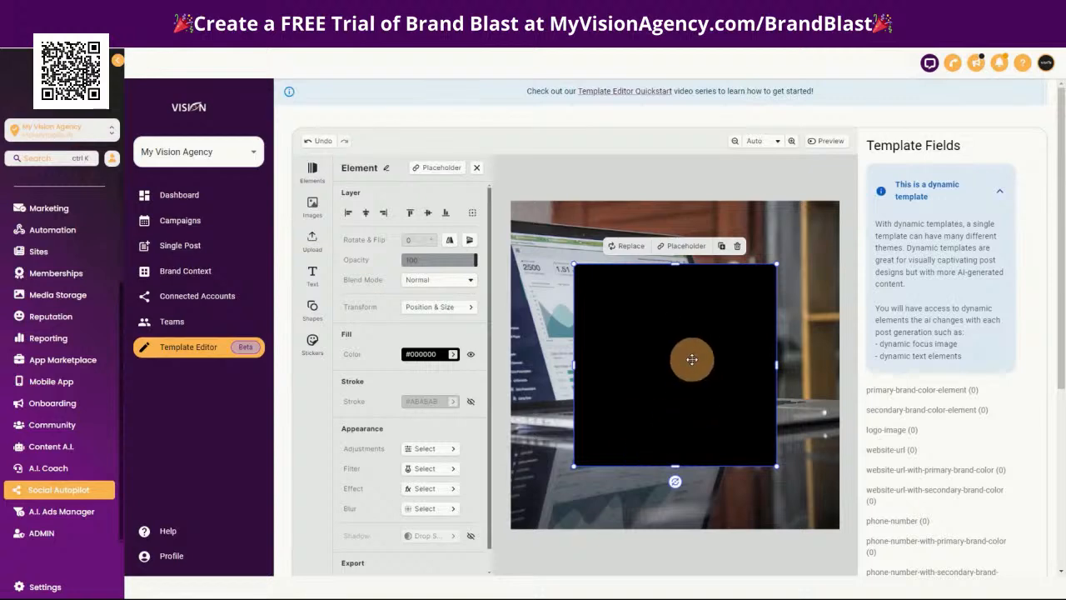
drag(775, 466, 799, 504)
drag(701, 392, 683, 376)
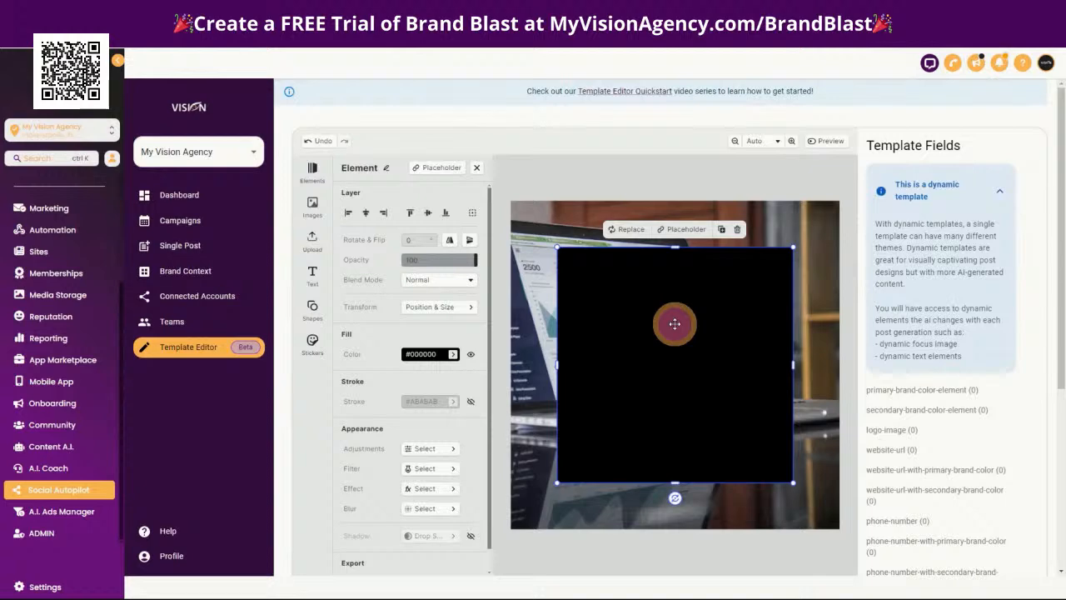
Make the square's black fill semi-transparent by lowering its color opacity to about 45
click(454, 357)
click(367, 324)
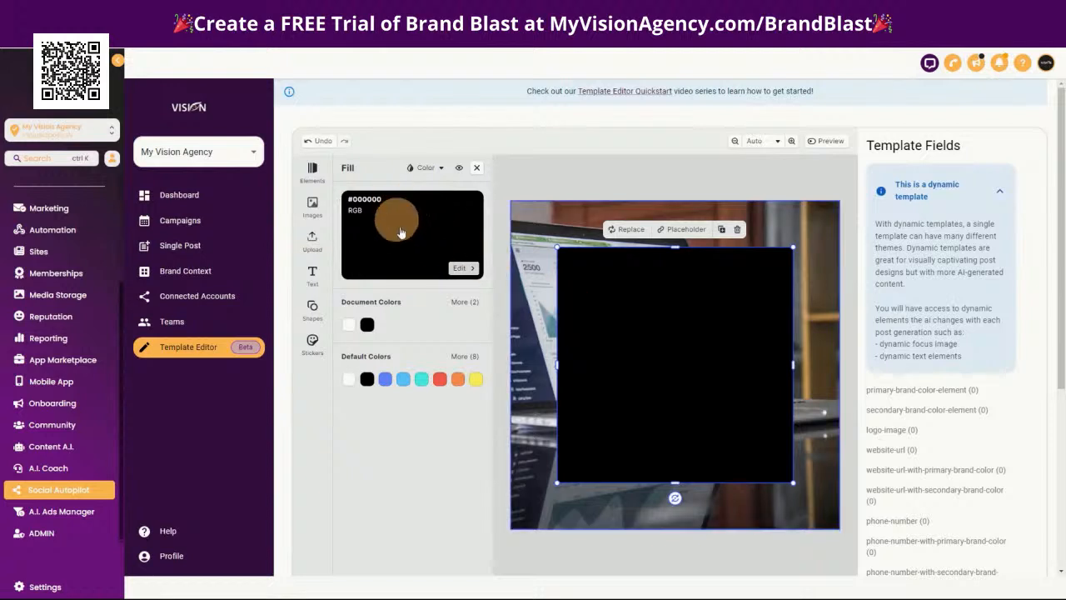
click(370, 227)
click(398, 341)
drag(411, 339, 421, 340)
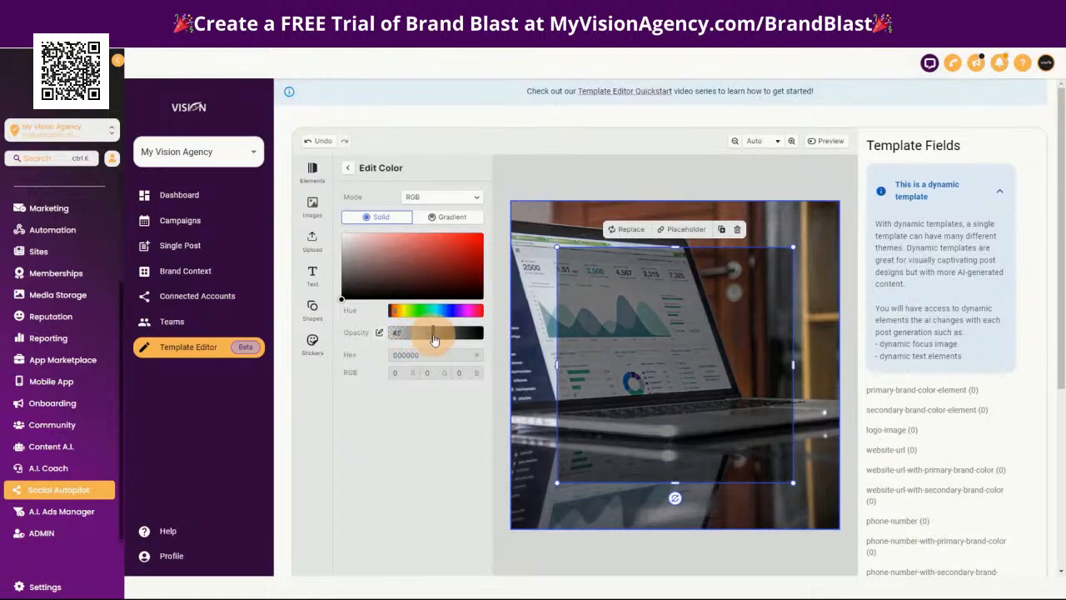
click(631, 319)
click(654, 327)
drag(654, 328, 654, 326)
click(768, 221)
click(705, 326)
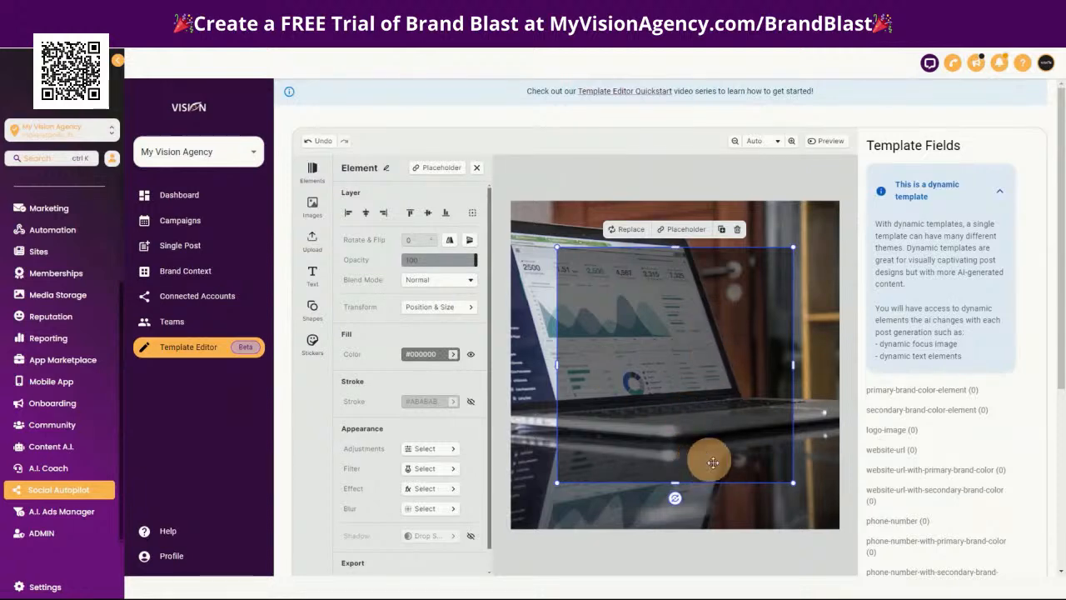
Rename the semi-transparent square as primary-brand-color-element, using the template field name, and save the template
click(987, 196)
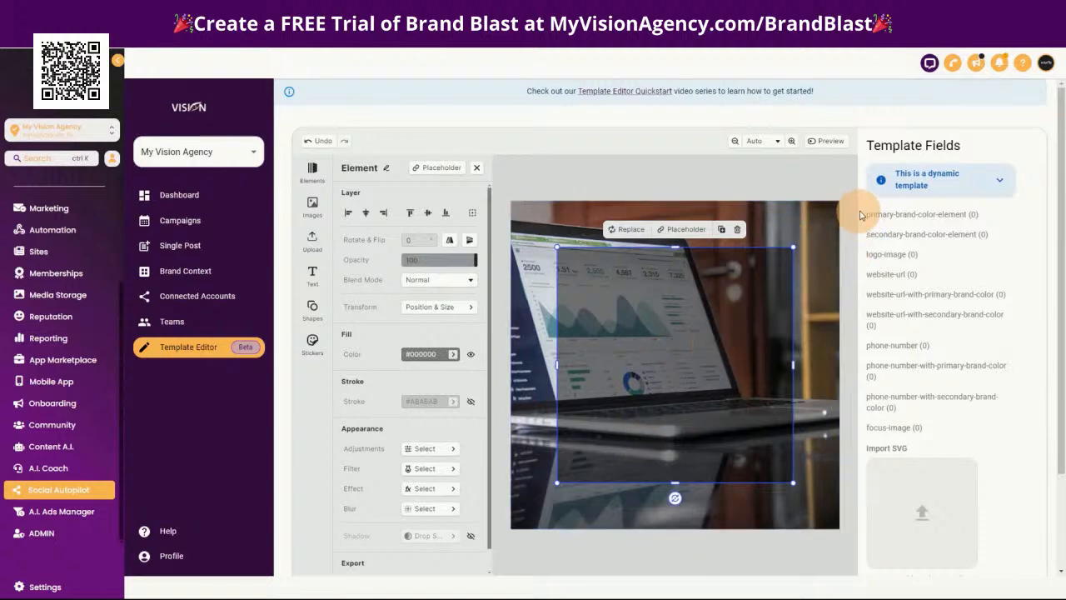
drag(864, 218, 950, 219)
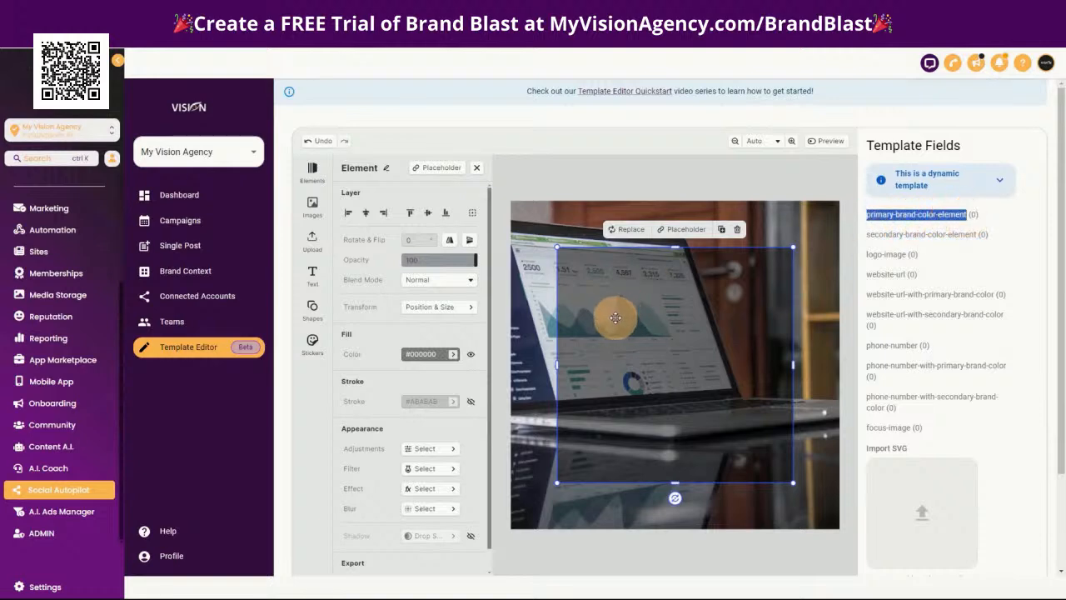
click(391, 171)
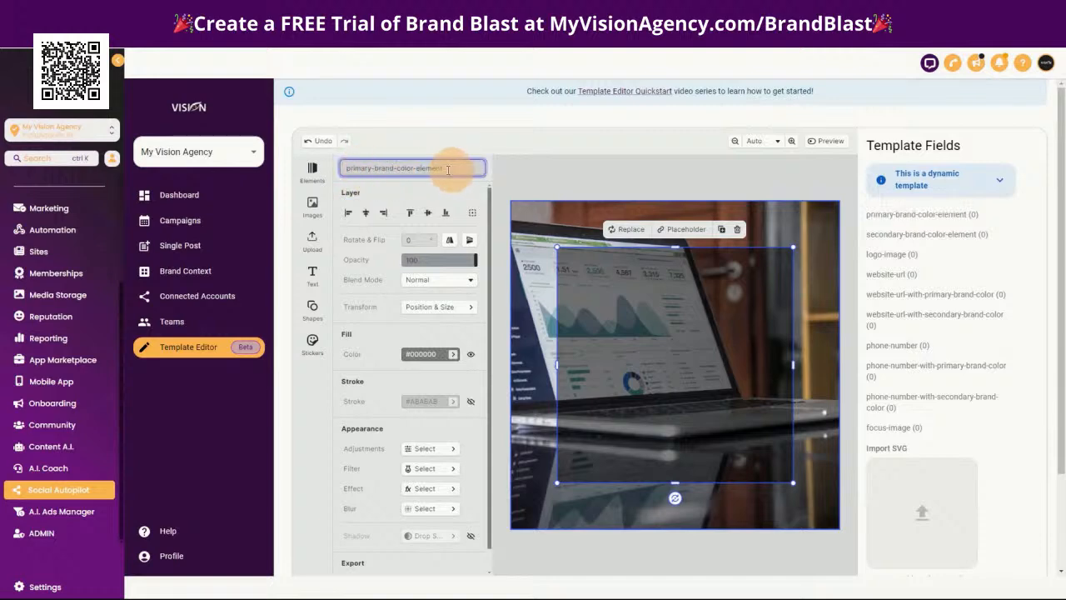
key(Return)
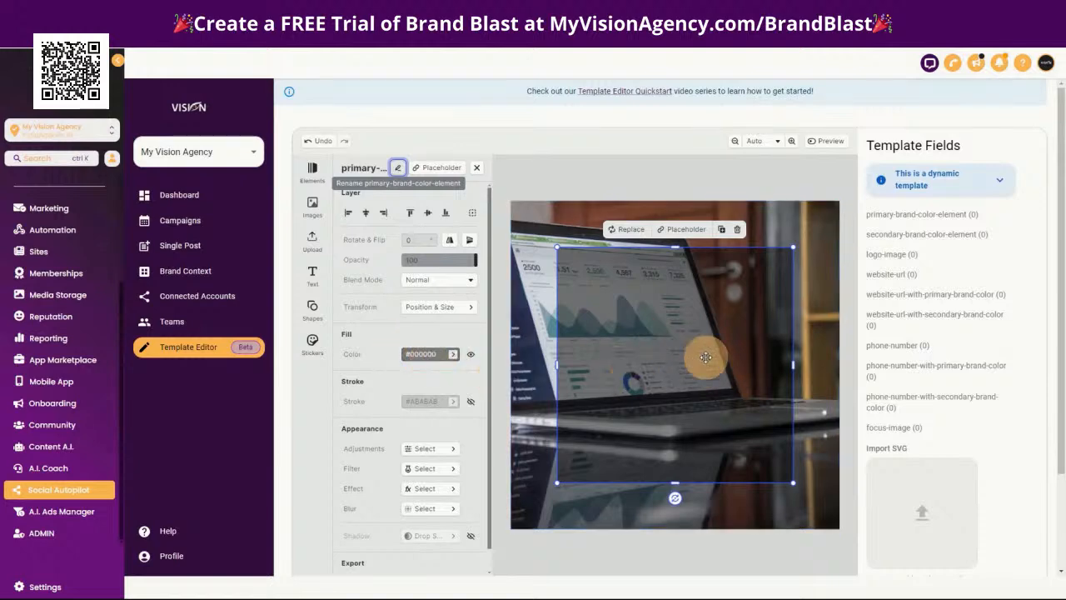
scroll(1022, 436, down, 3)
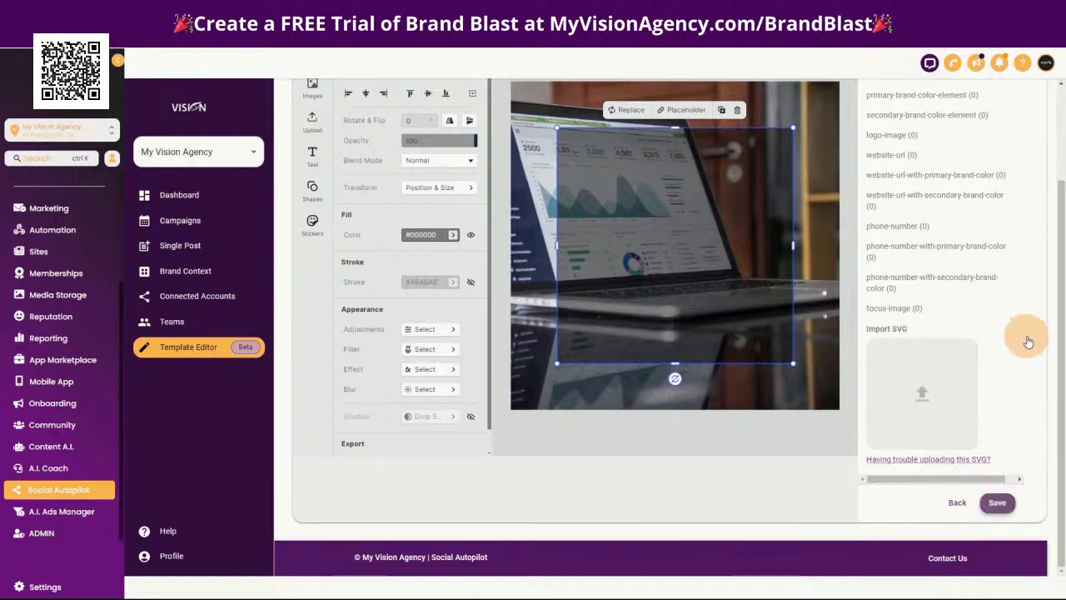
scroll(1033, 393, up, 3)
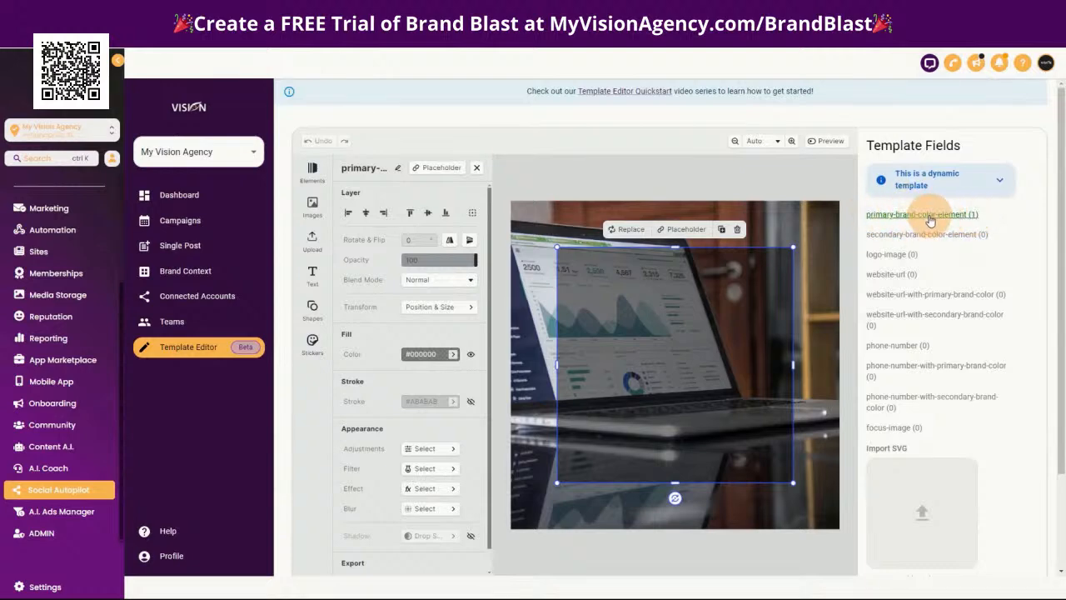
Search the stock images for logo, add the Slack logo and shrink it into the upper middle of the square
click(306, 208)
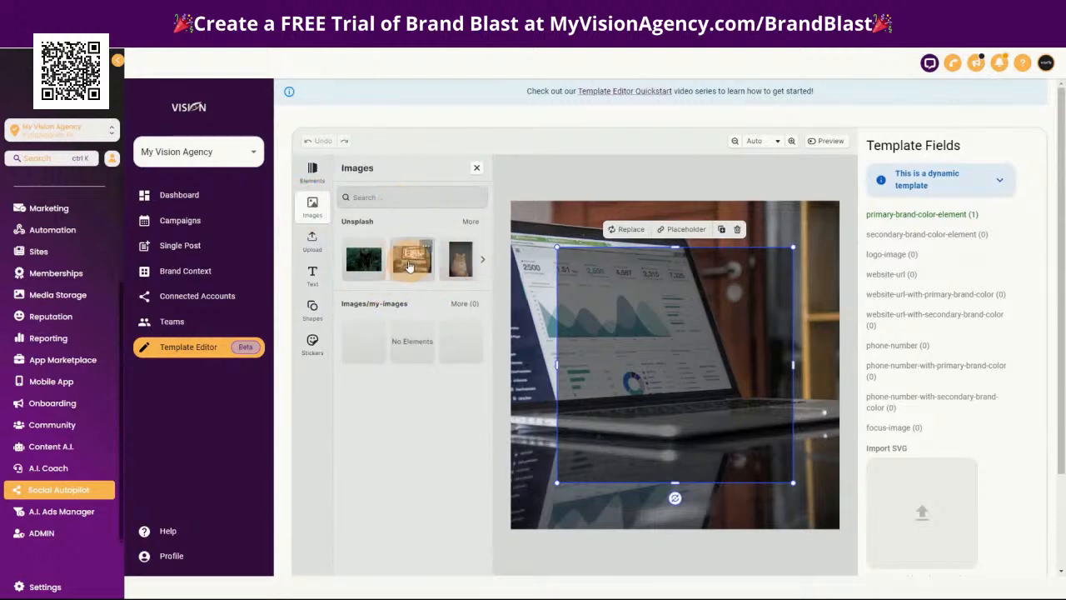
click(413, 197)
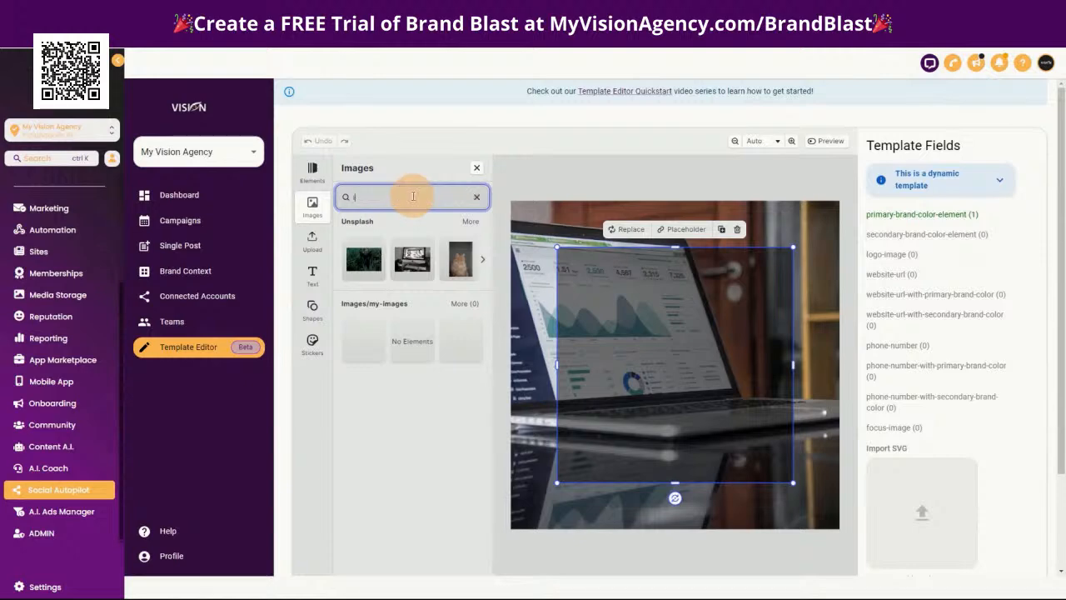
click(469, 225)
scroll(390, 433, down, 4)
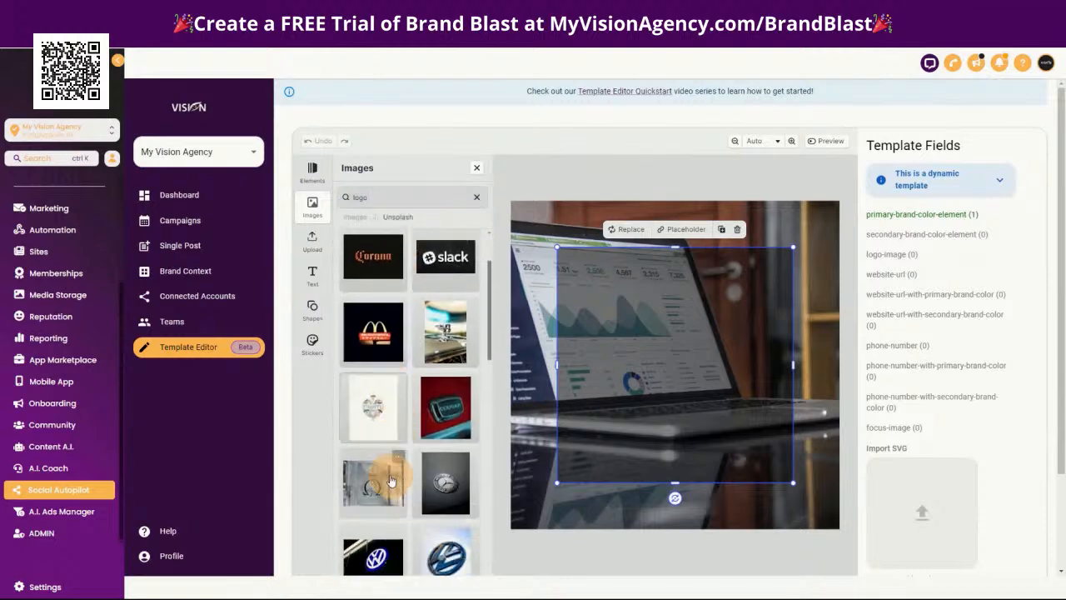
scroll(386, 475, down, 3)
scroll(379, 450, up, 2)
scroll(375, 400, down, 1)
scroll(379, 397, up, 5)
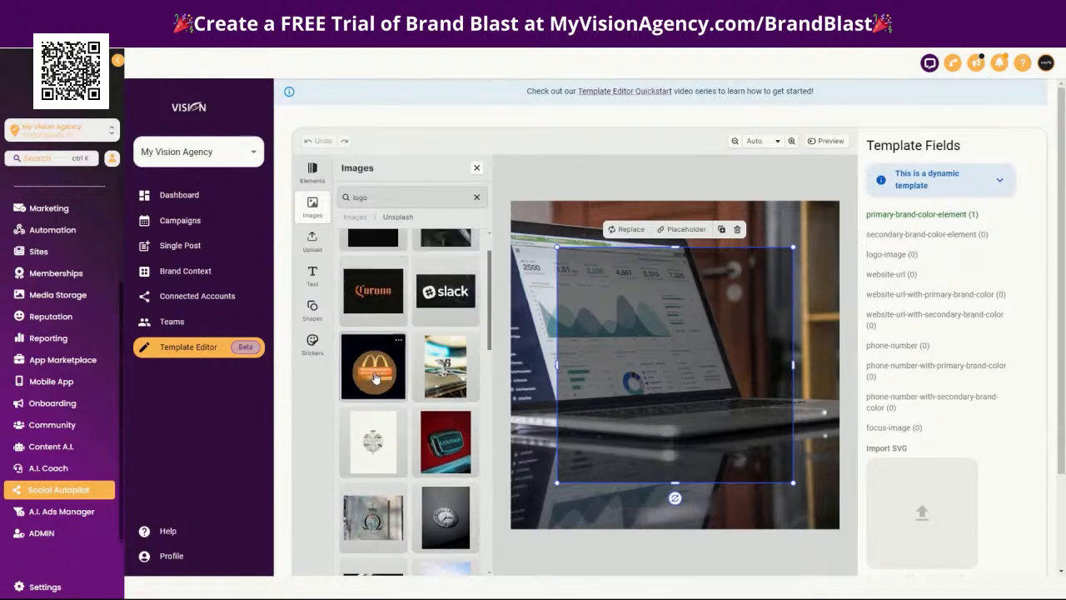
scroll(376, 300, up, 1)
drag(443, 345, 681, 325)
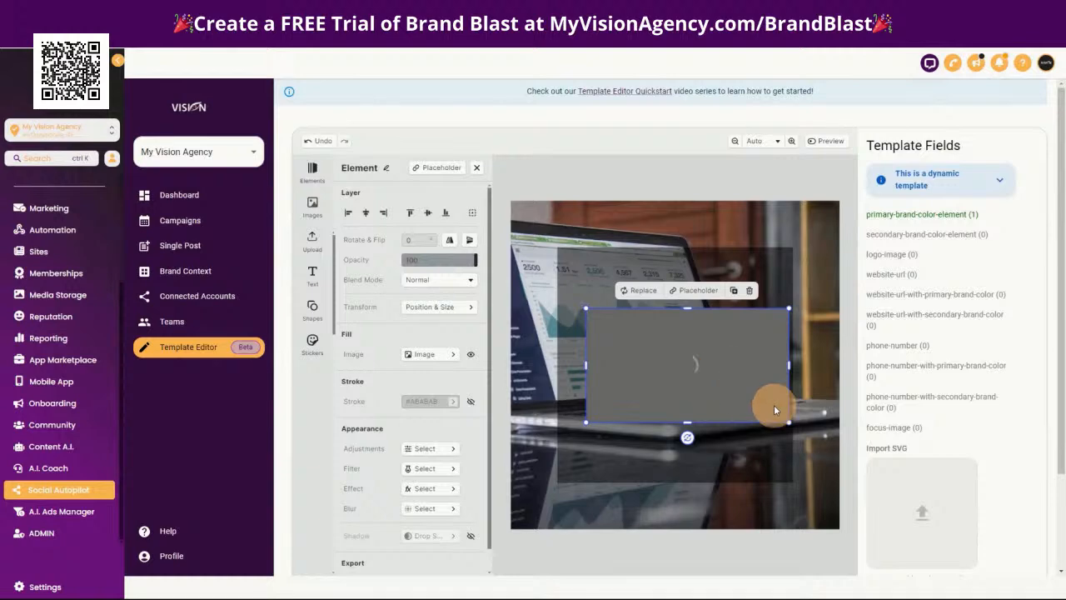
drag(788, 421, 671, 292)
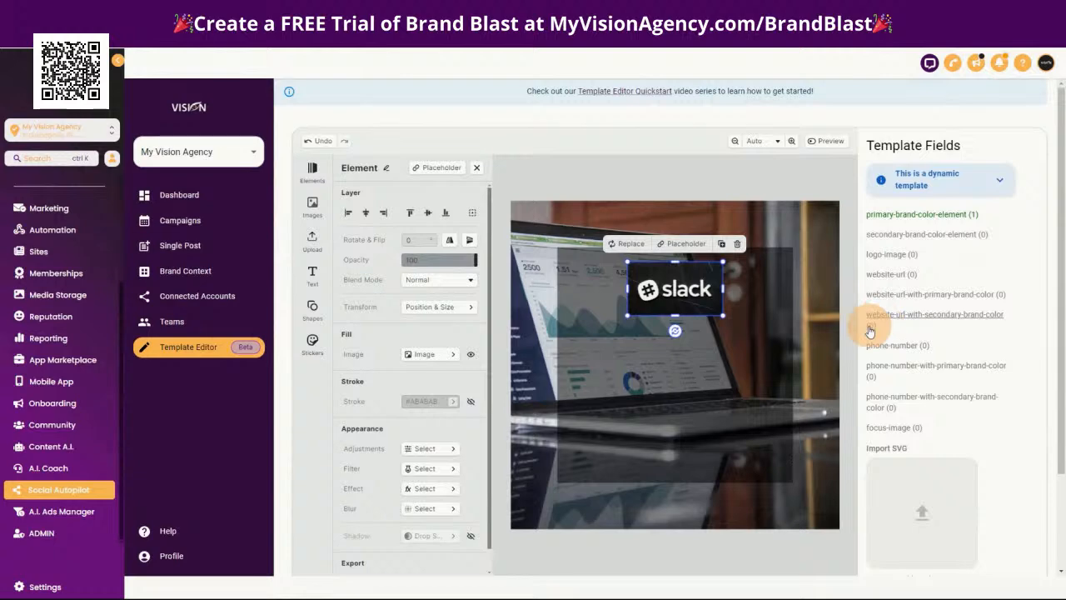
Rename the Slack logo element as logo-image, using the template field name
drag(882, 260, 657, 293)
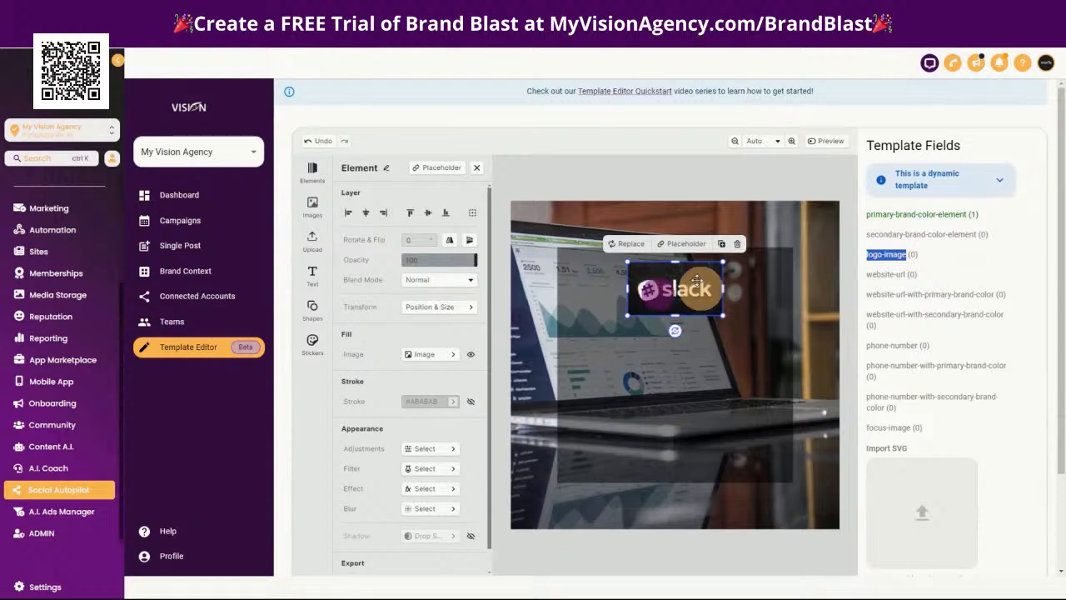
click(385, 170)
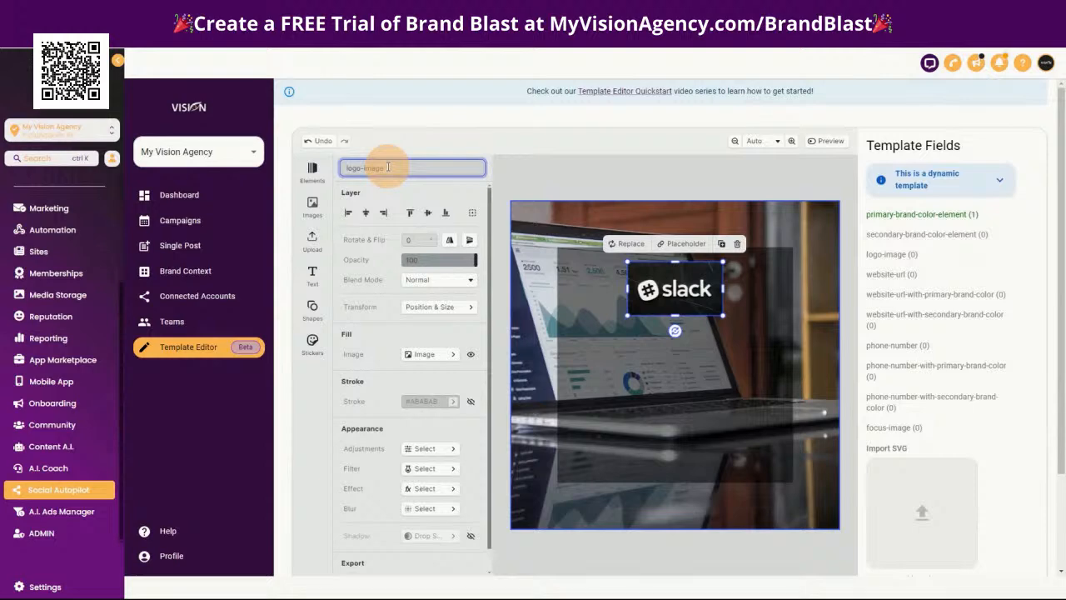
key(Return)
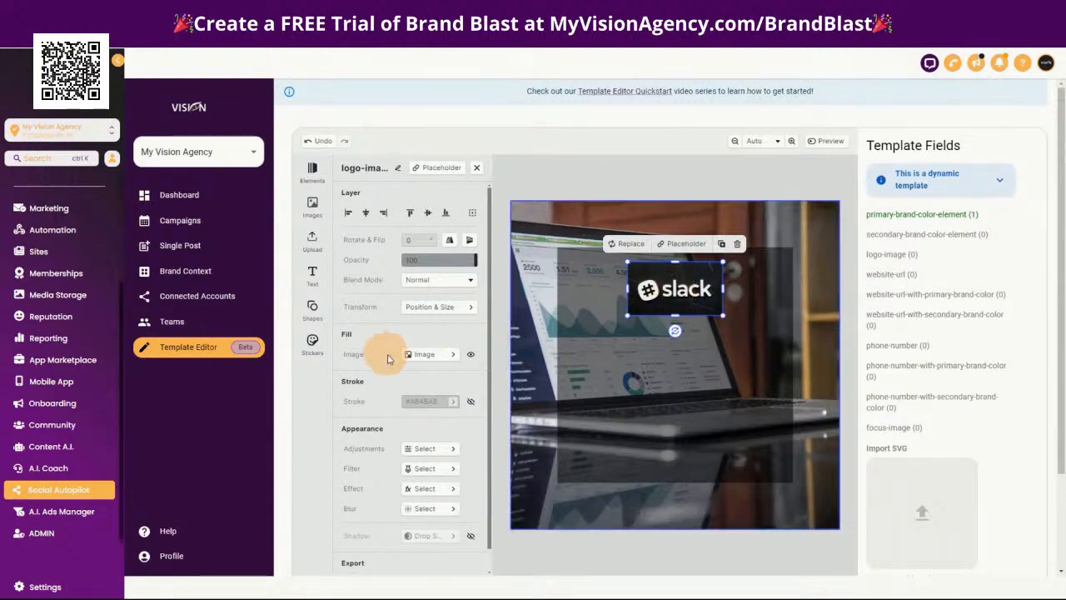
Crop the Slack logo to a width of 200 px and re-center it horizontally in the upper part of the square
click(449, 356)
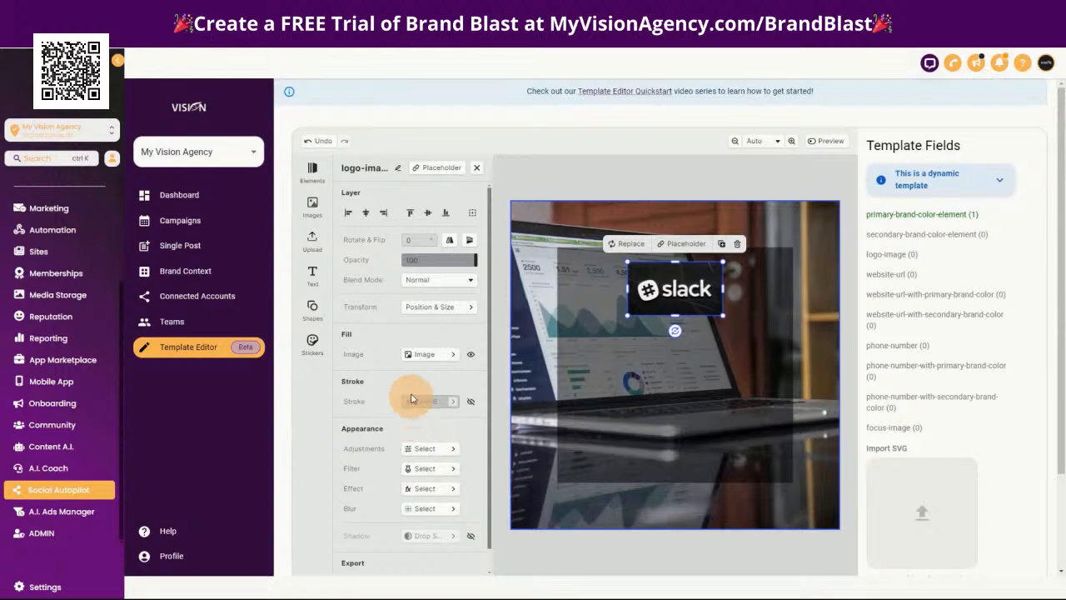
click(437, 355)
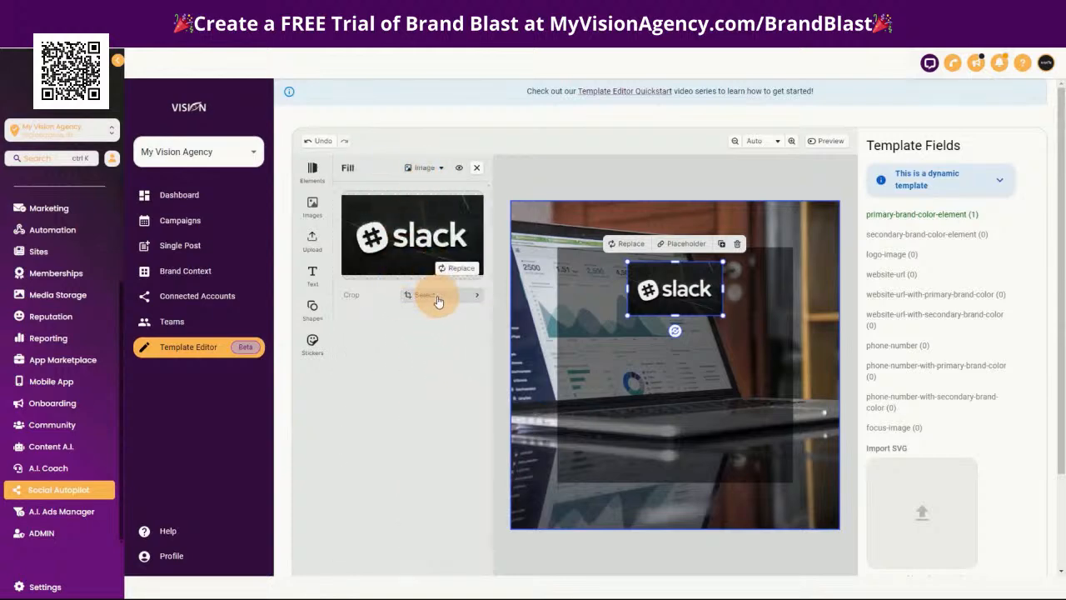
click(426, 295)
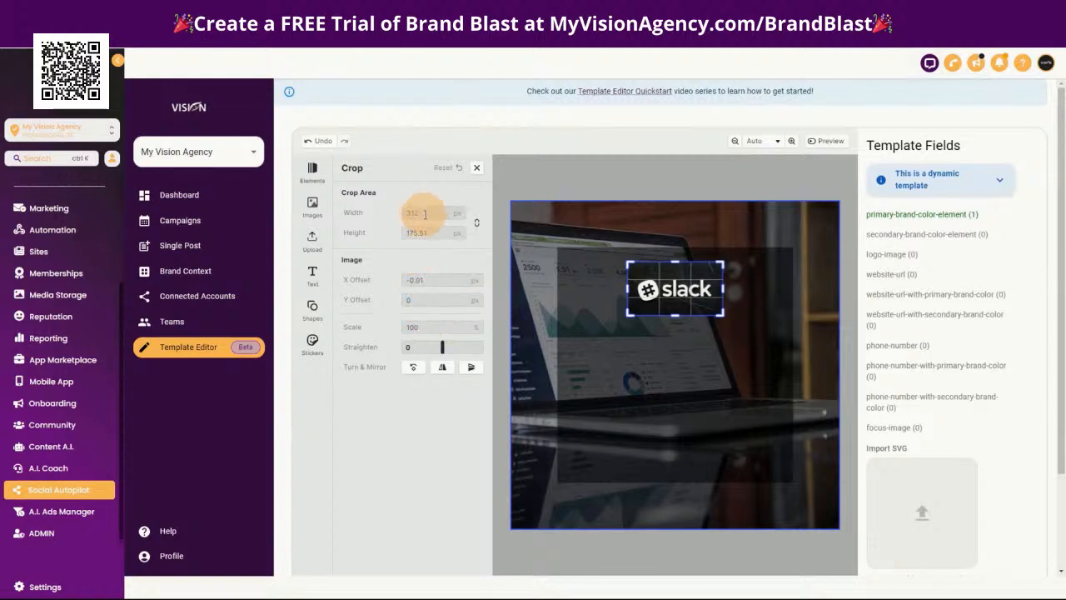
drag(425, 214, 396, 234)
text(200)
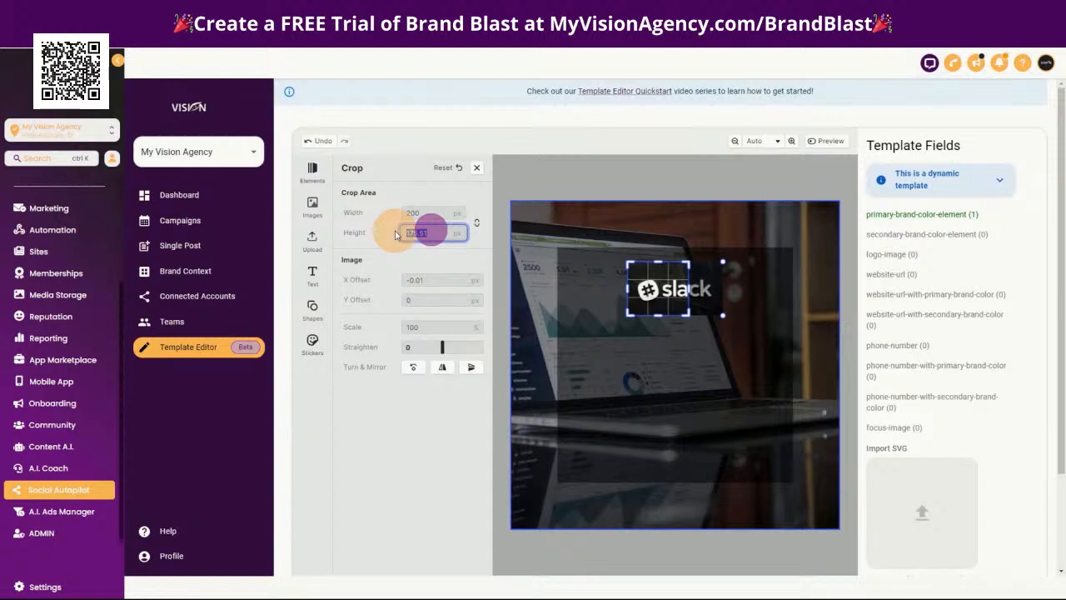
text(200)
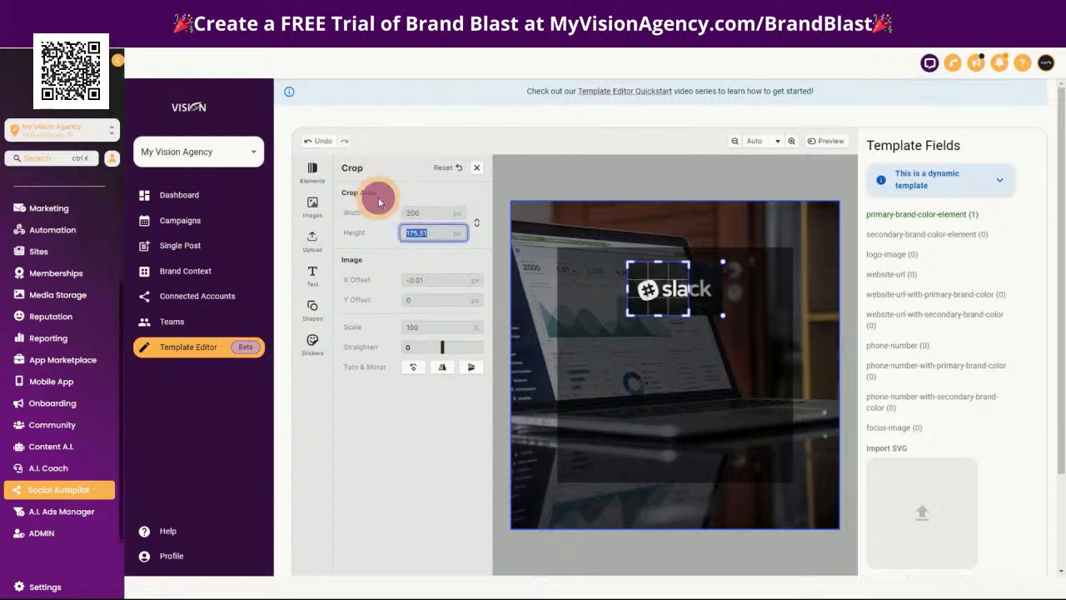
click(695, 406)
drag(665, 286, 682, 289)
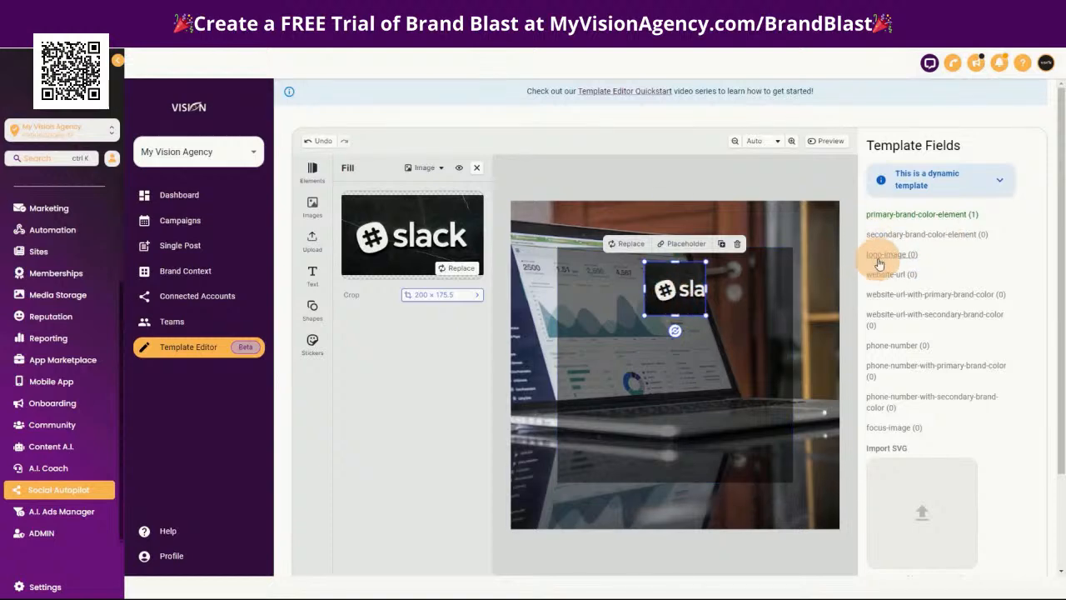
Save the template with the logo-image field and read the explanation of dynamic templates
click(755, 303)
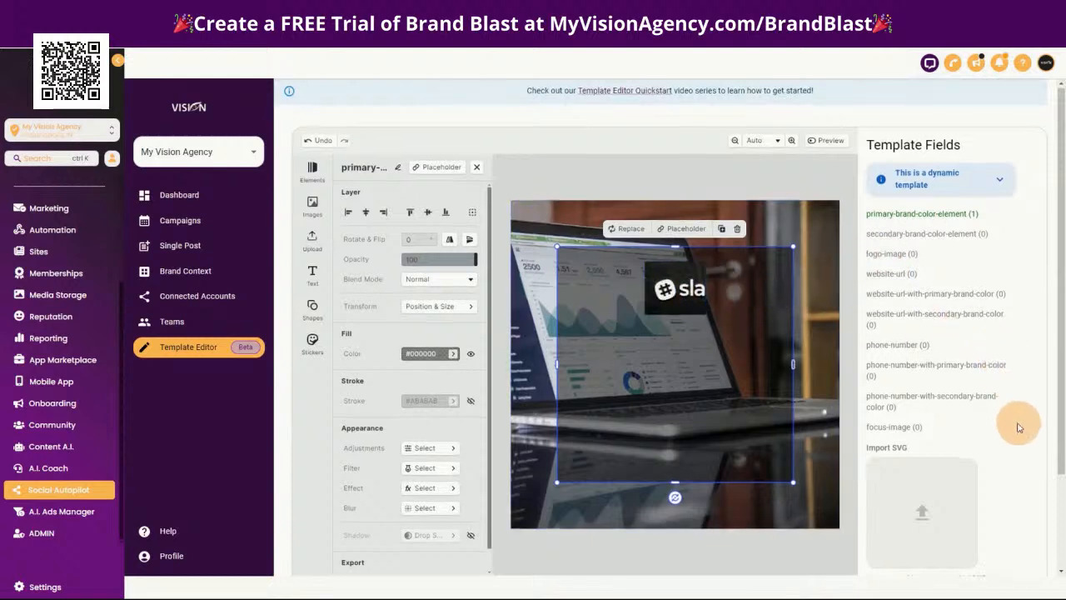
scroll(1017, 426, down, 3)
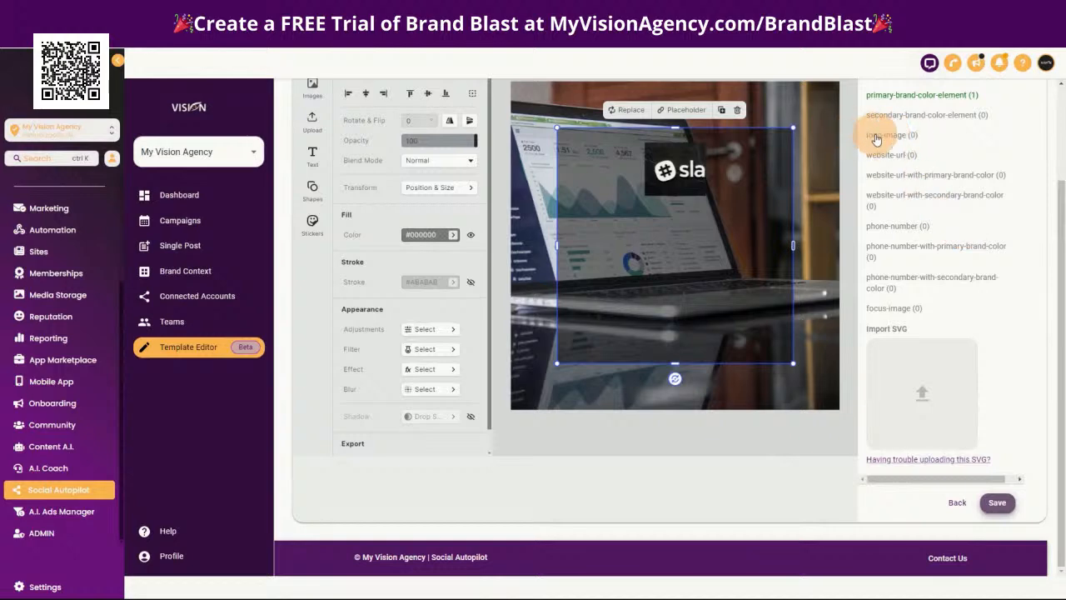
scroll(970, 150, up, 3)
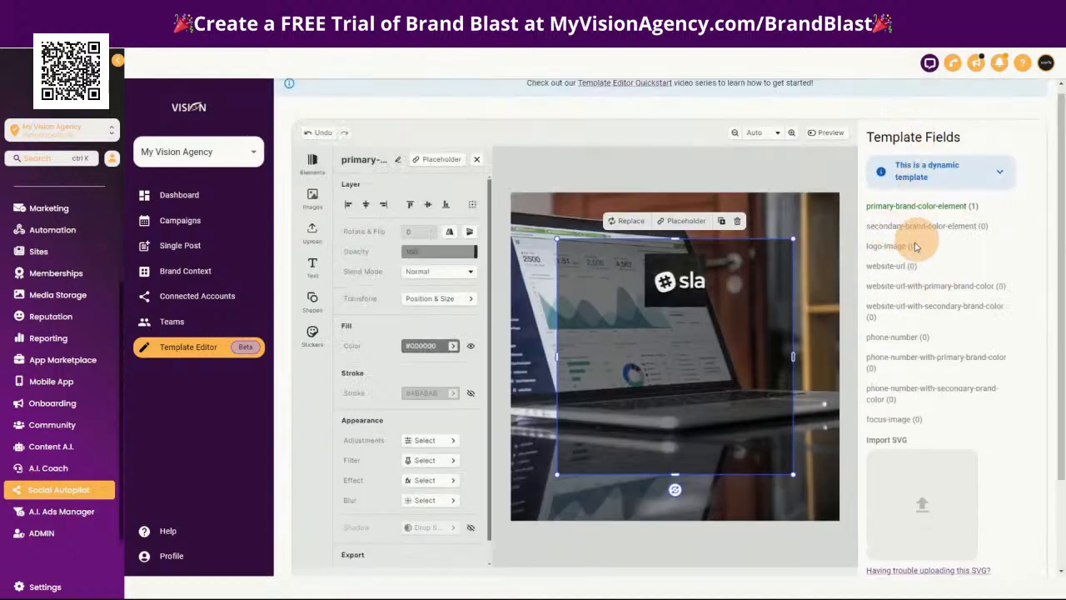
click(882, 245)
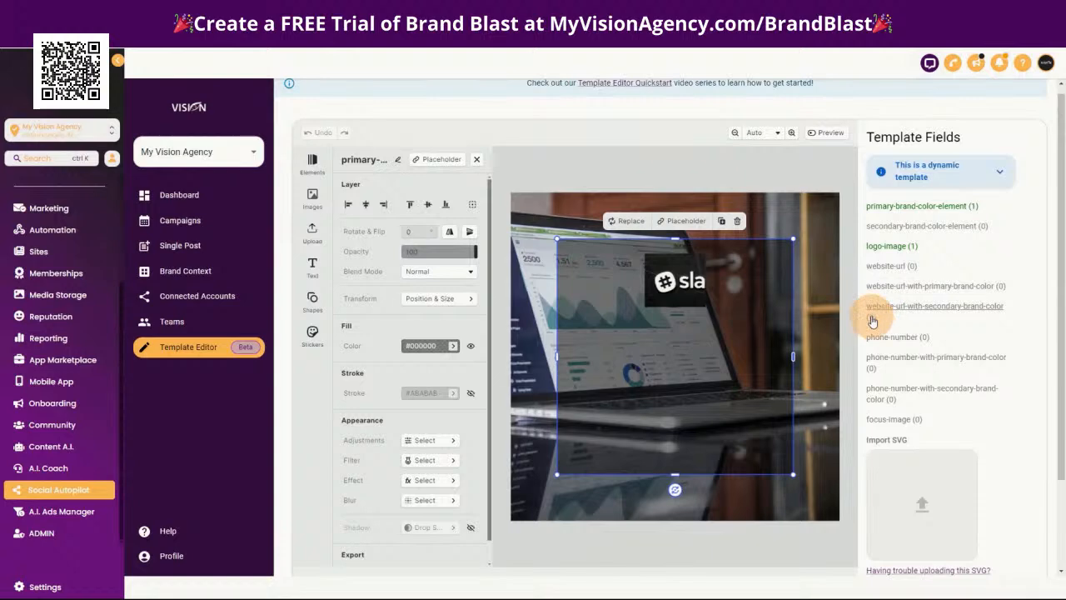
click(999, 171)
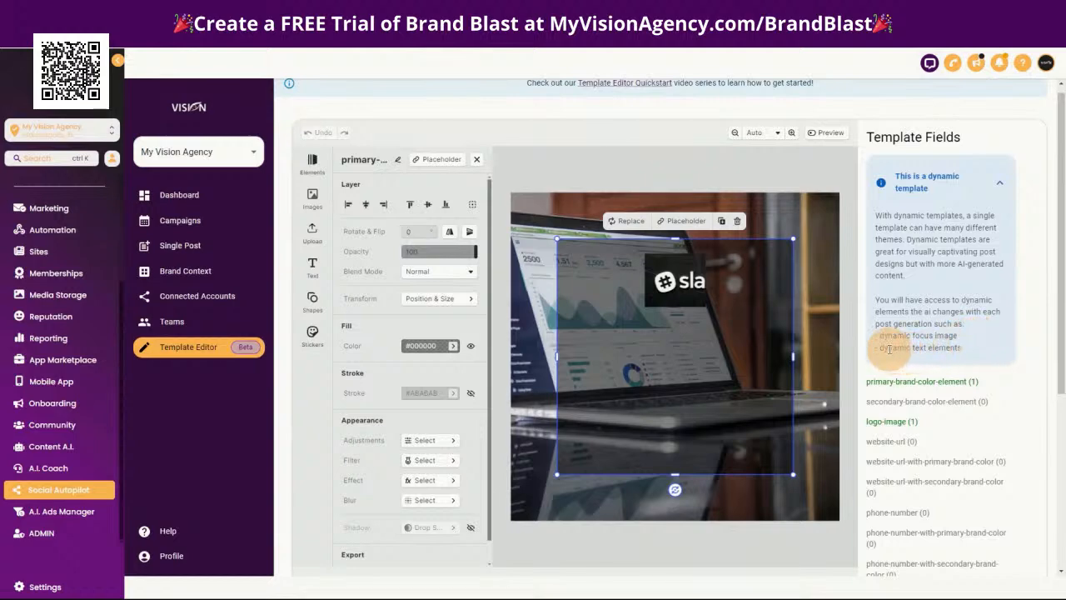
click(992, 186)
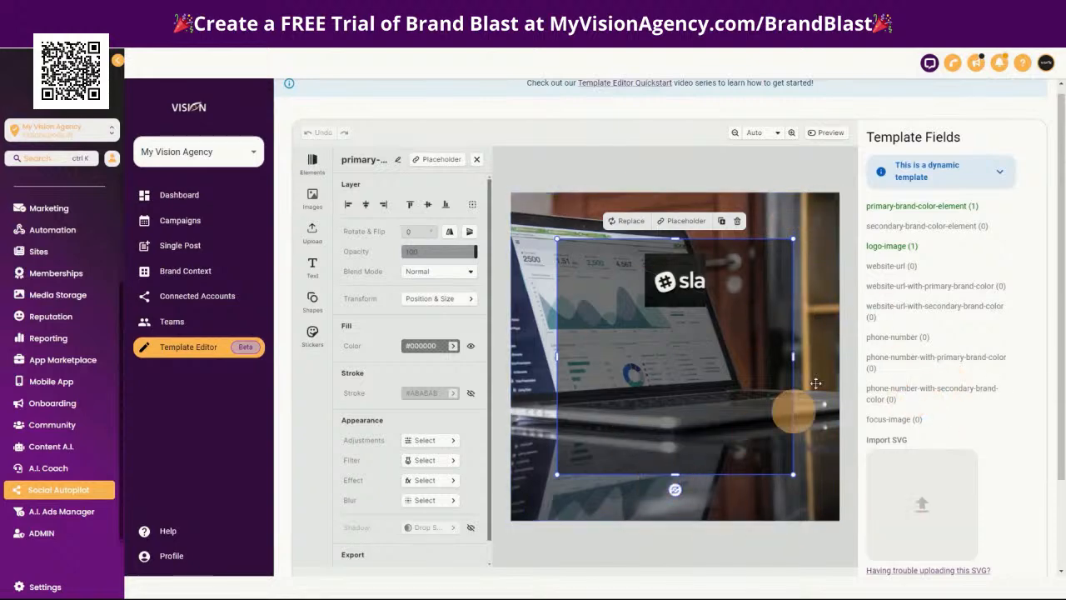
Rename the background laptop photo as focus-image, using the template field name, and save the template
click(816, 219)
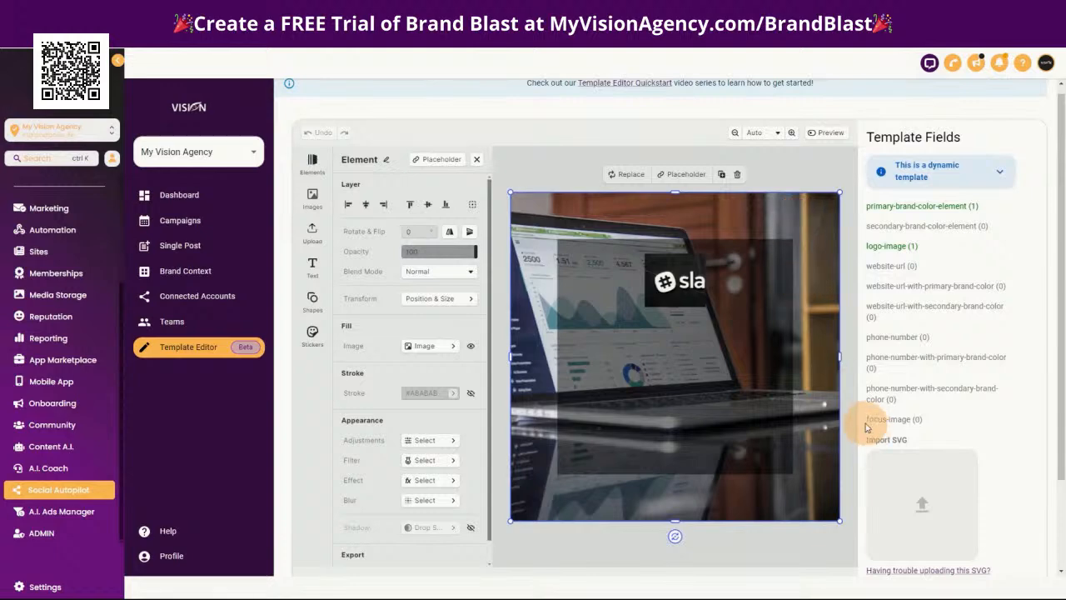
drag(873, 425, 899, 423)
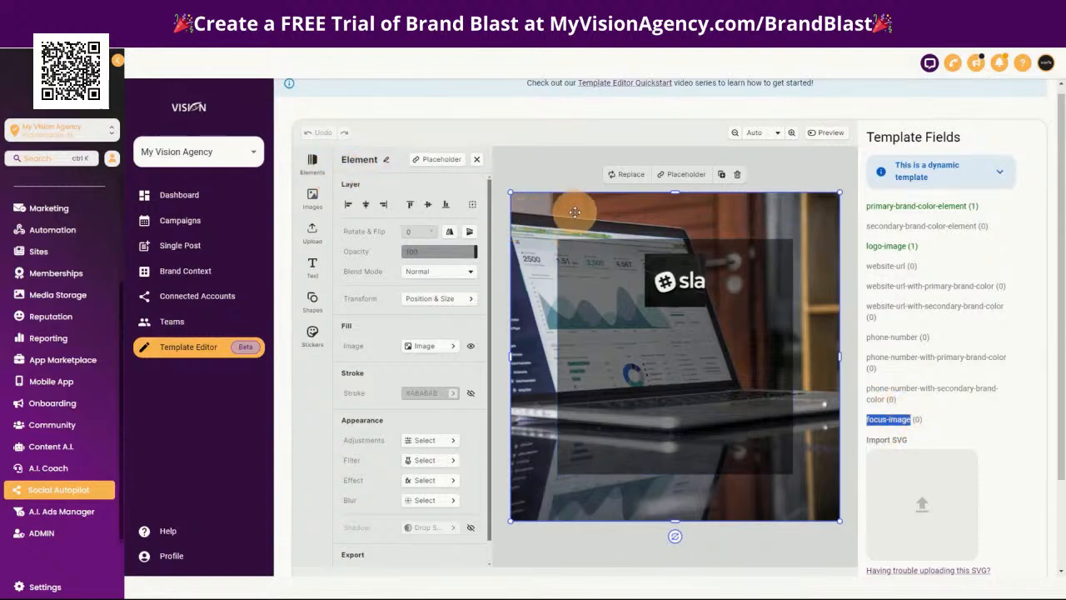
click(386, 162)
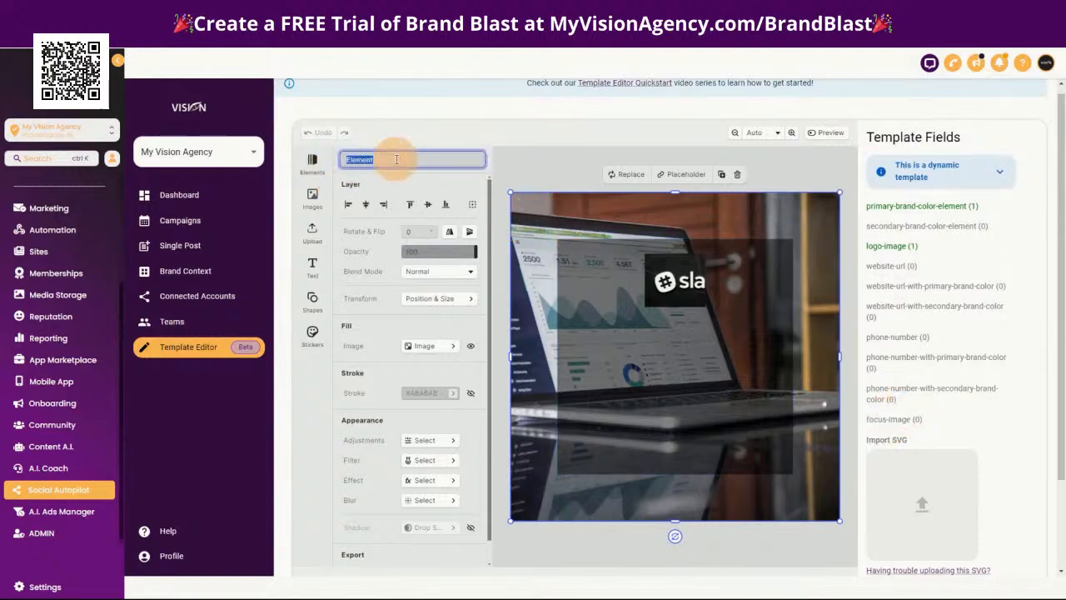
text(focus-image)
key(Return)
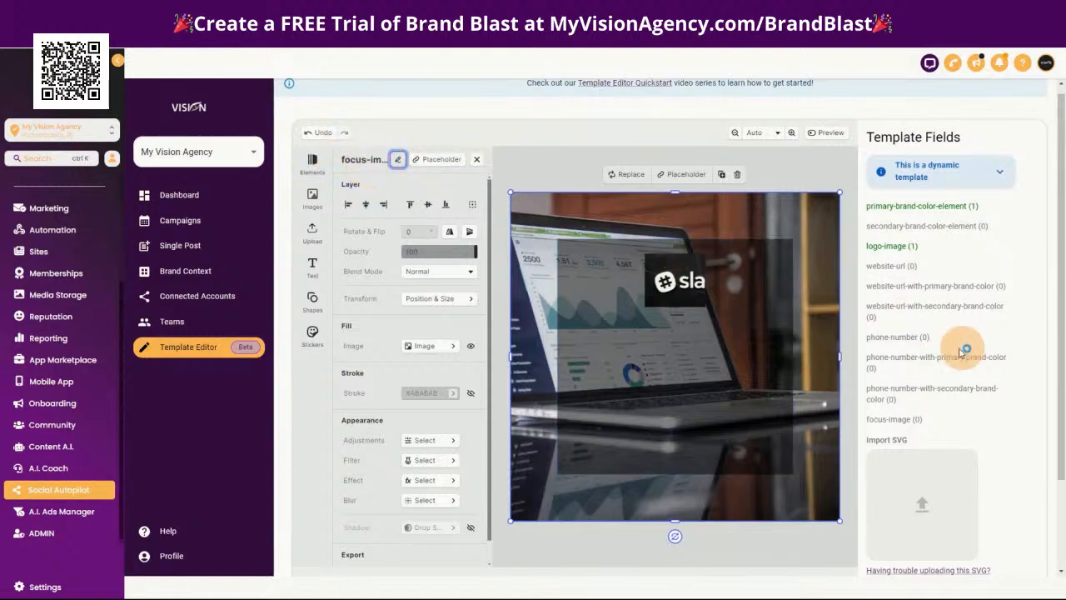
scroll(1045, 474, down, 2)
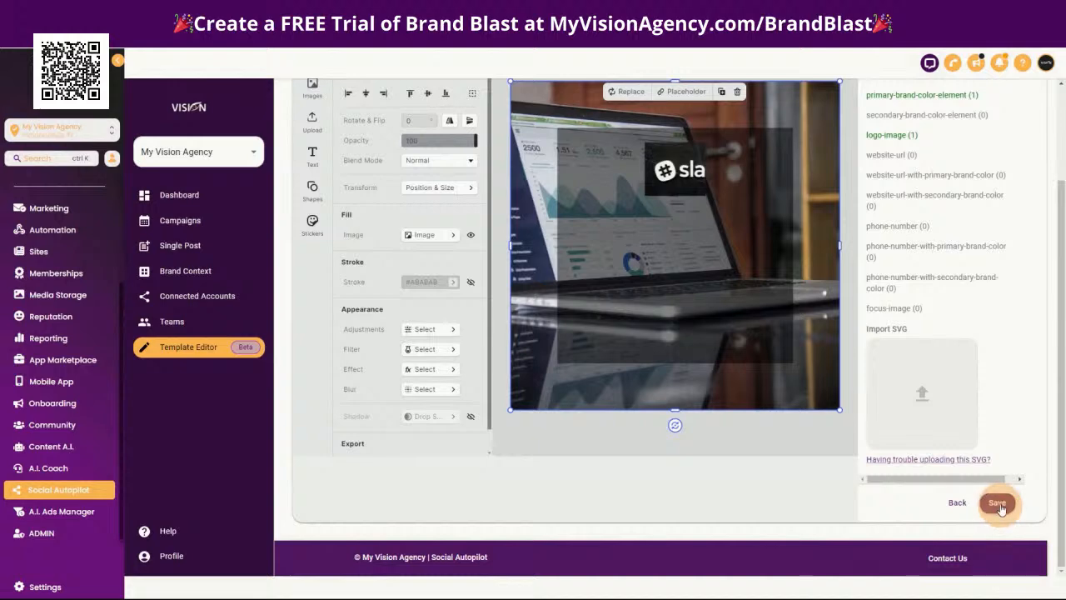
click(998, 505)
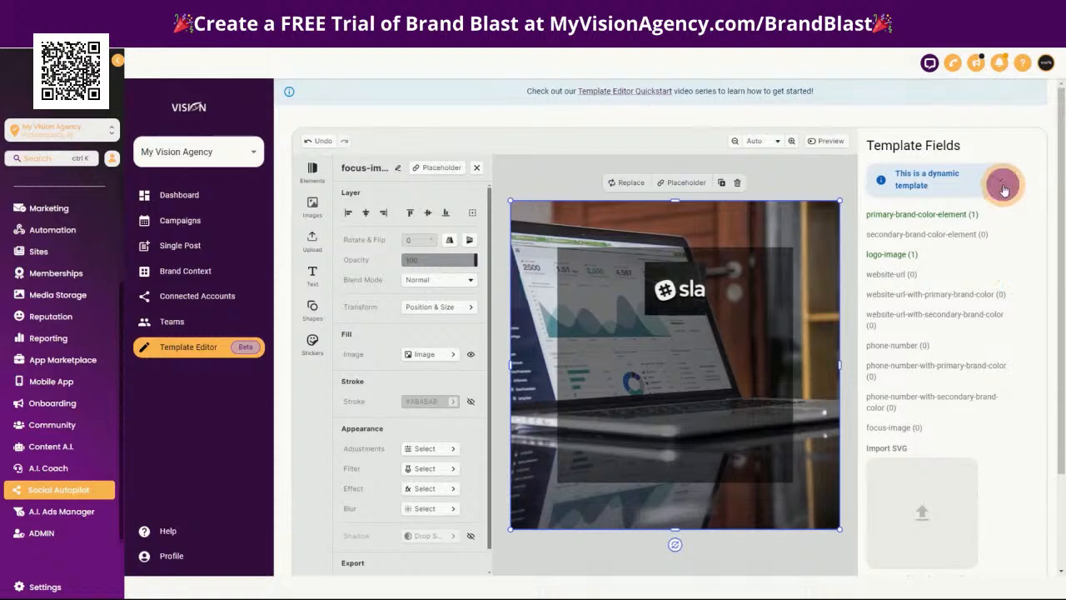
Review which dynamic elements the dynamic template note offers, including dynamic text elements
click(1000, 185)
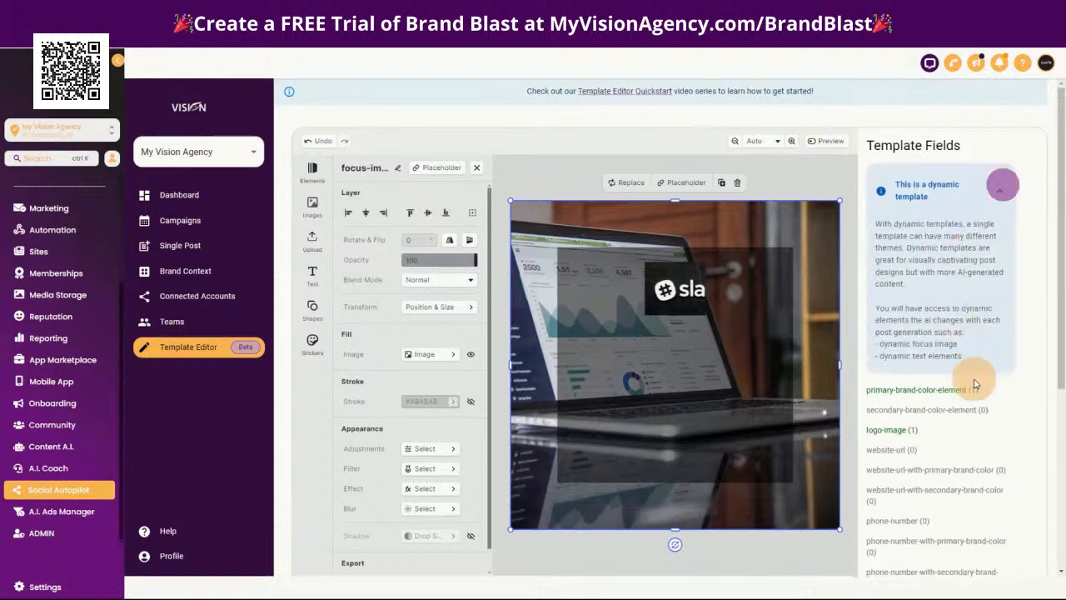
mouse_move(877, 344)
mouse_down()
mouse_move(963, 356)
mouse_move(877, 358)
mouse_up()
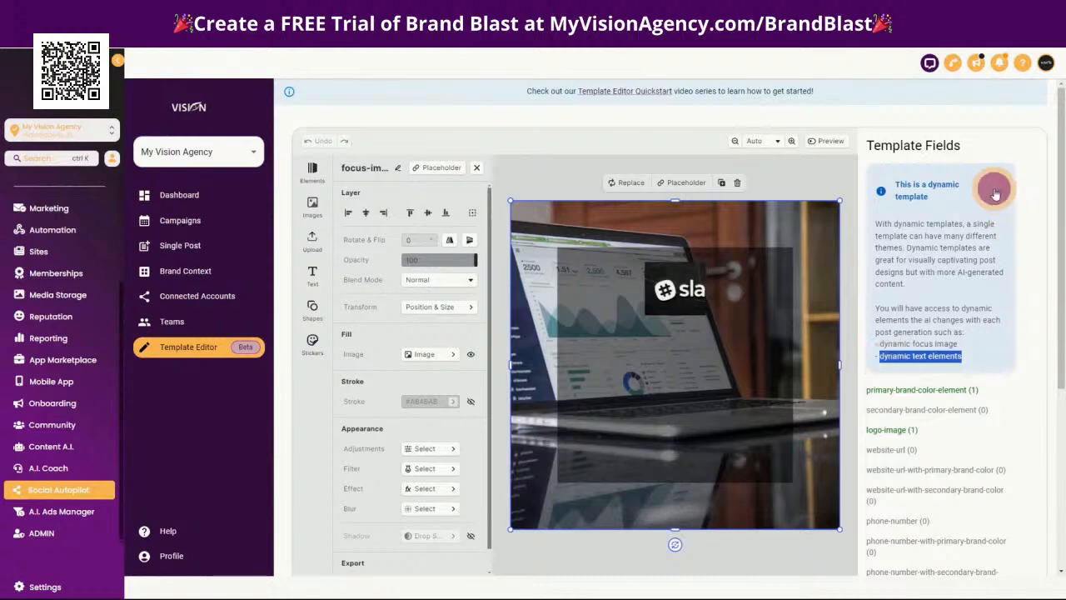
click(995, 192)
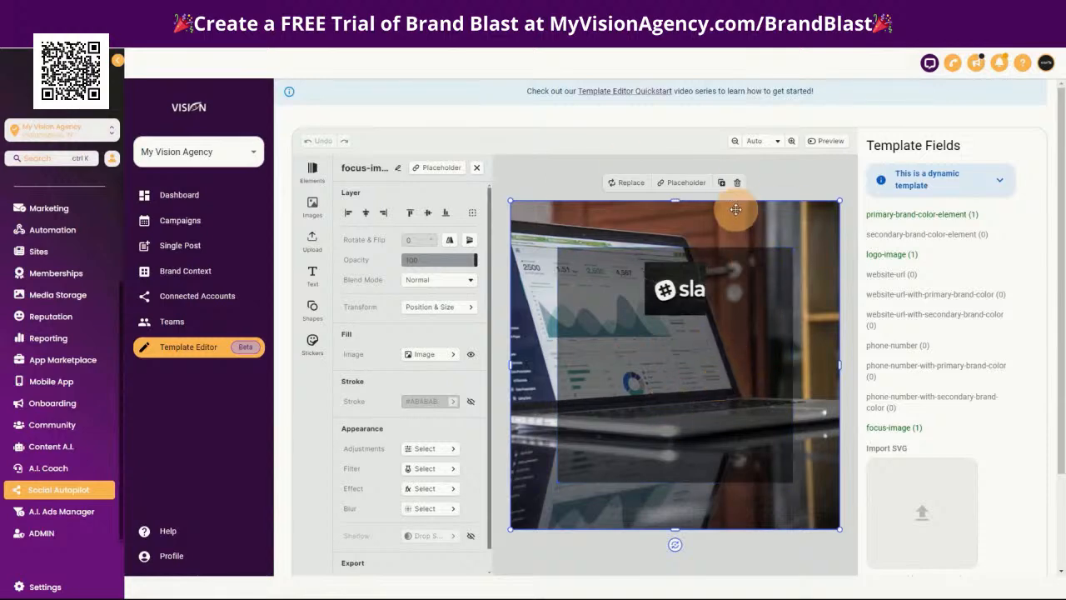
Add a Title text element to the middle of the square, below the logo
click(707, 388)
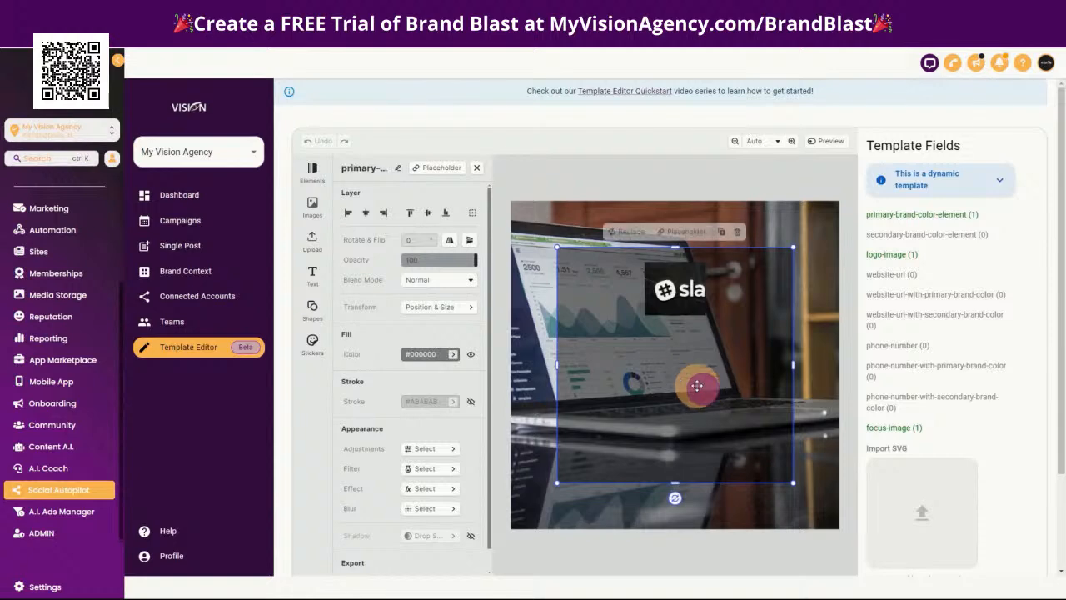
click(313, 272)
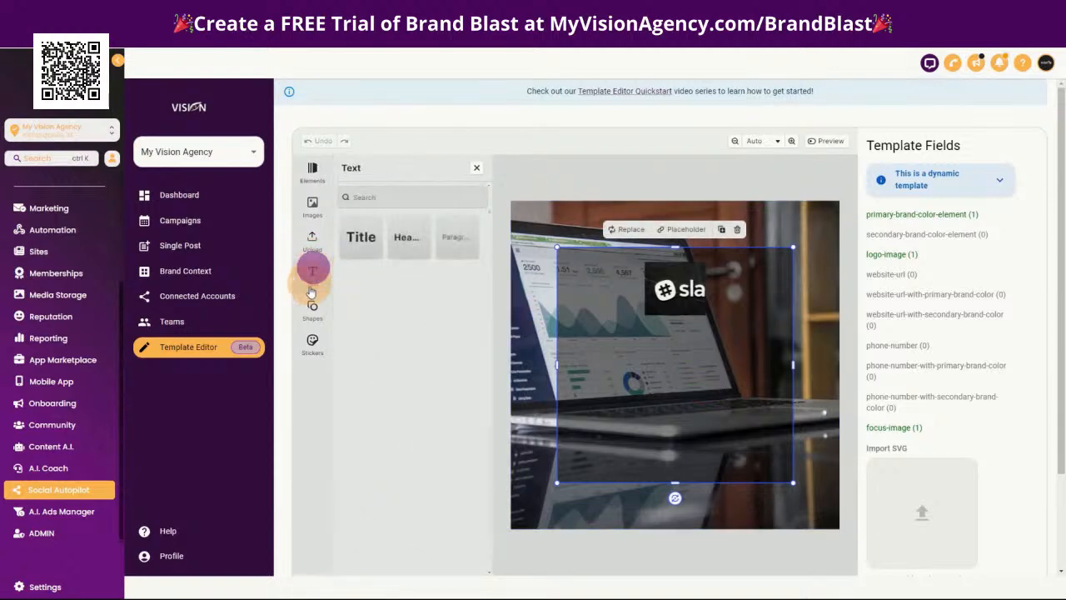
drag(359, 239, 673, 347)
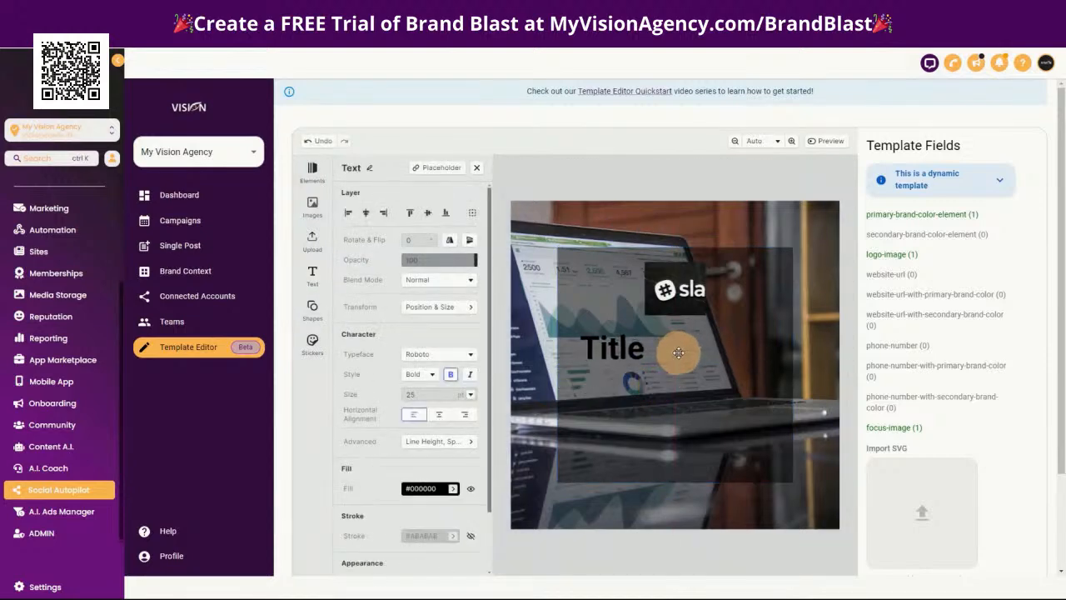
click(641, 354)
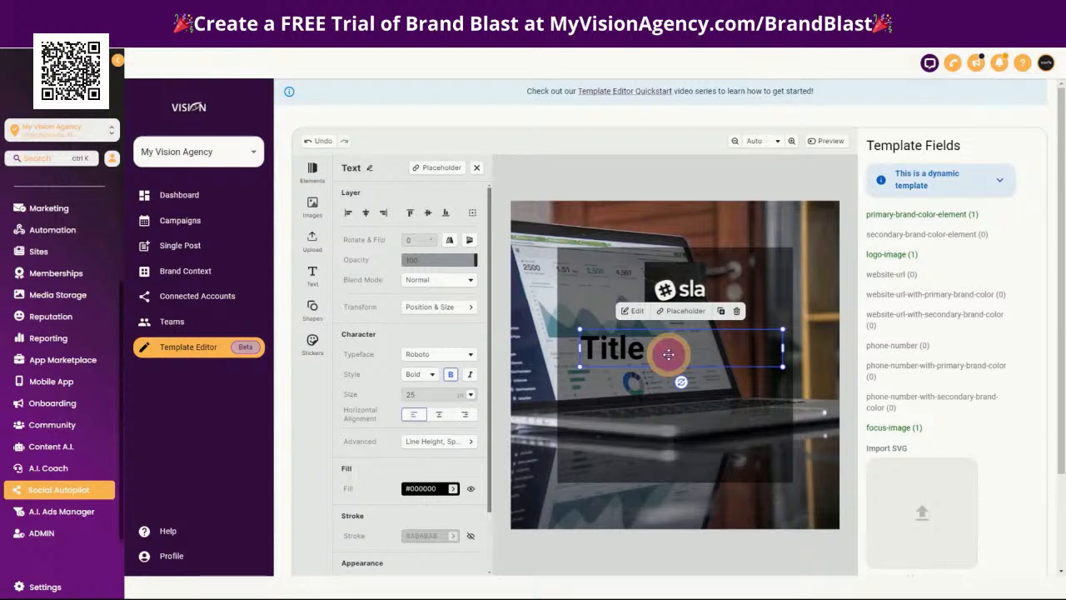
click(669, 354)
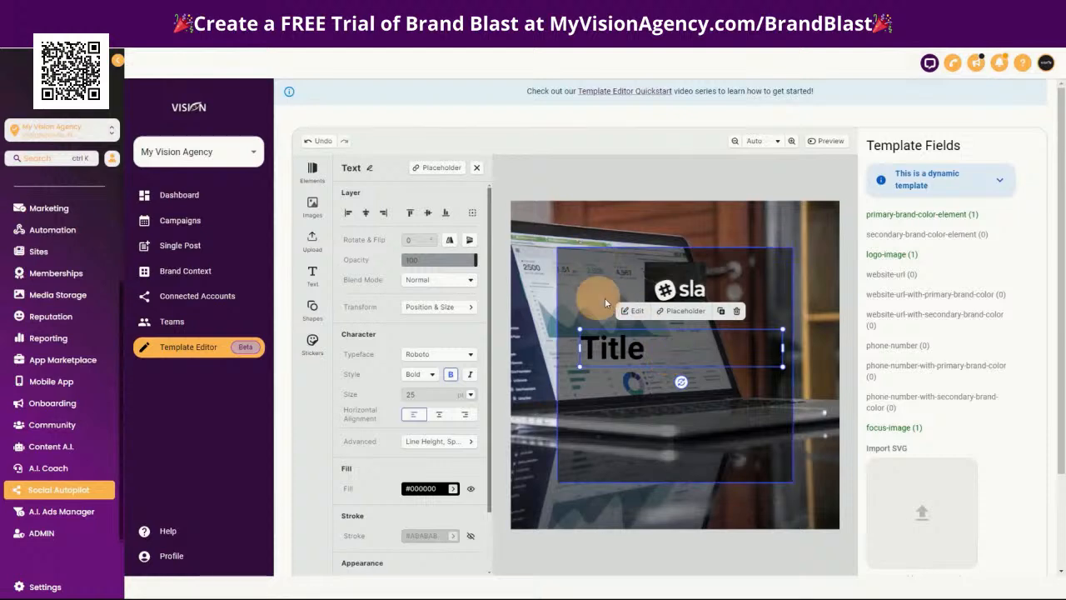
Set the Title text's fill color to white (#FFFFFF) and center-align it horizontally
double_click(652, 350)
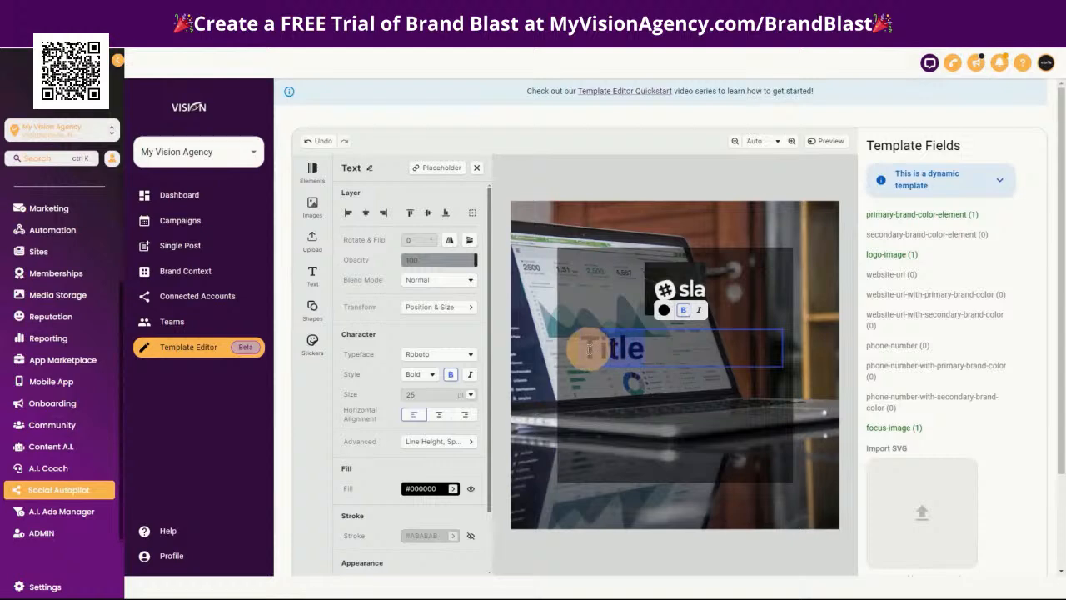
drag(589, 351, 675, 350)
click(668, 354)
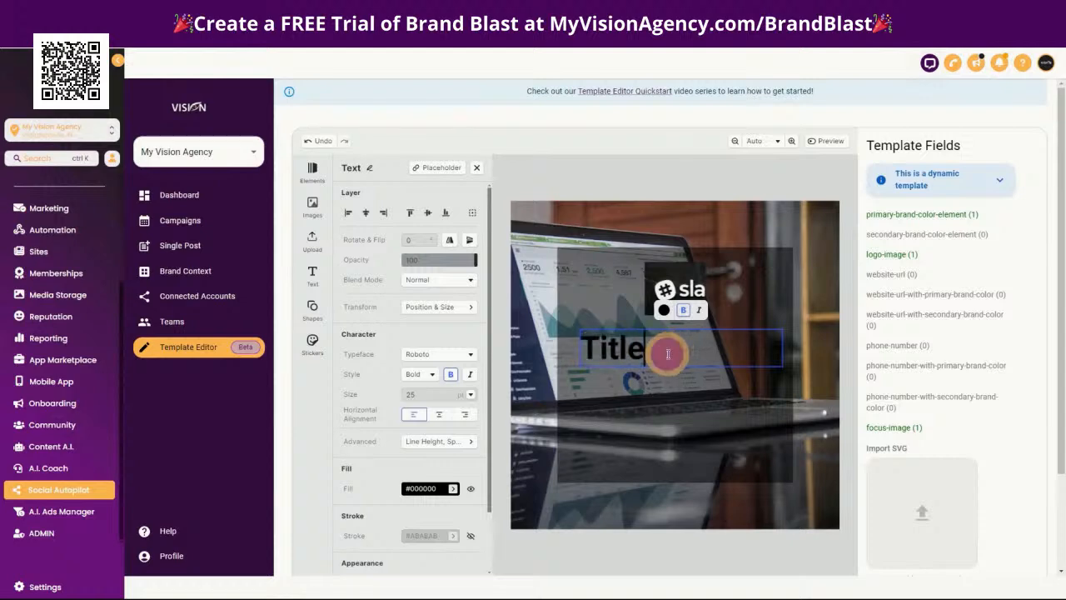
drag(649, 348, 587, 351)
drag(587, 350, 645, 348)
click(664, 310)
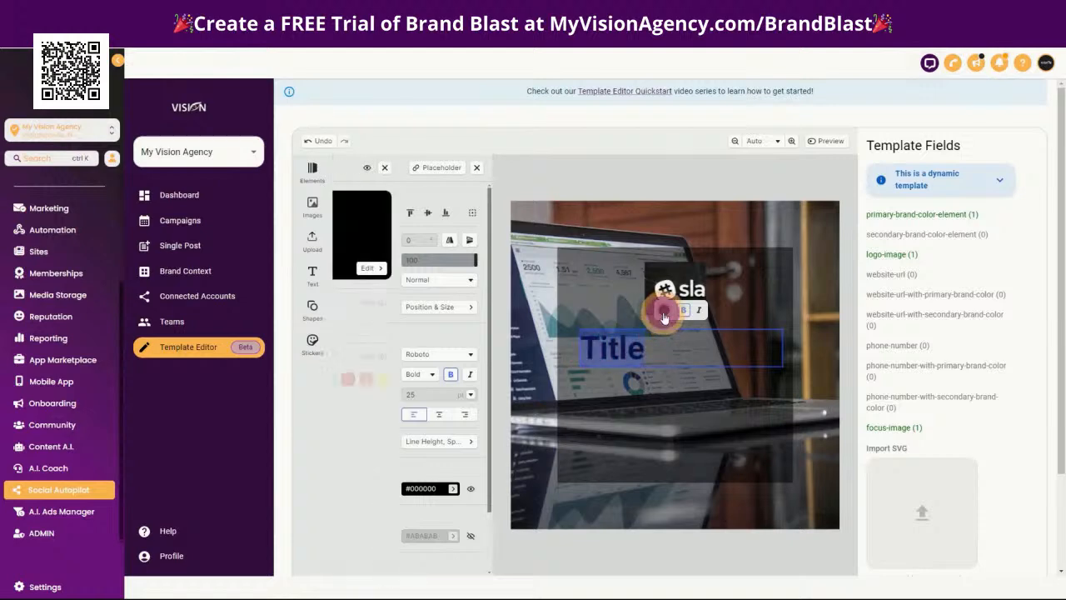
click(349, 325)
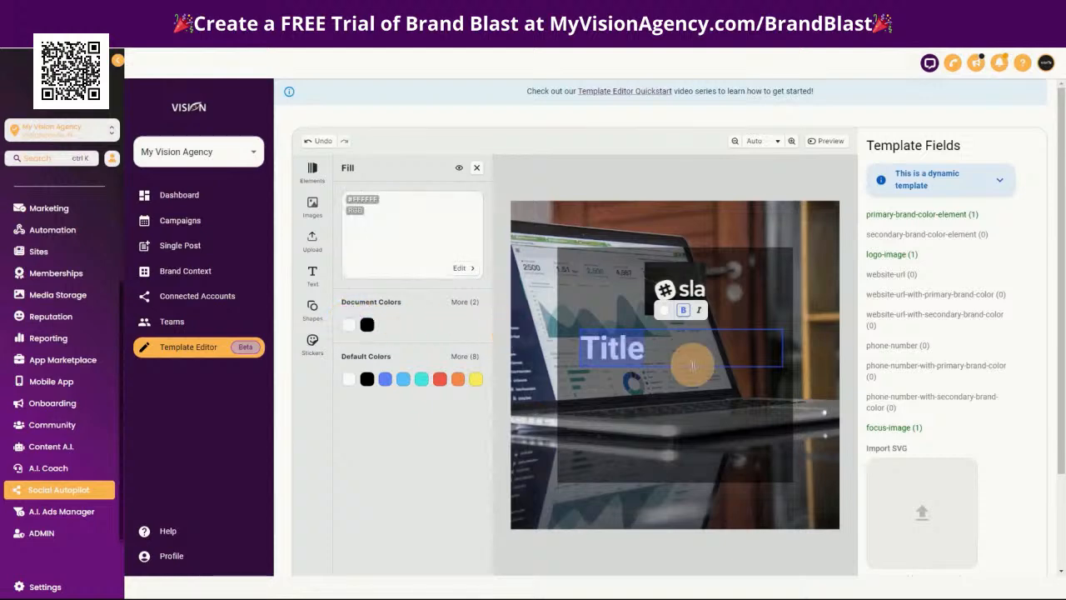
click(476, 169)
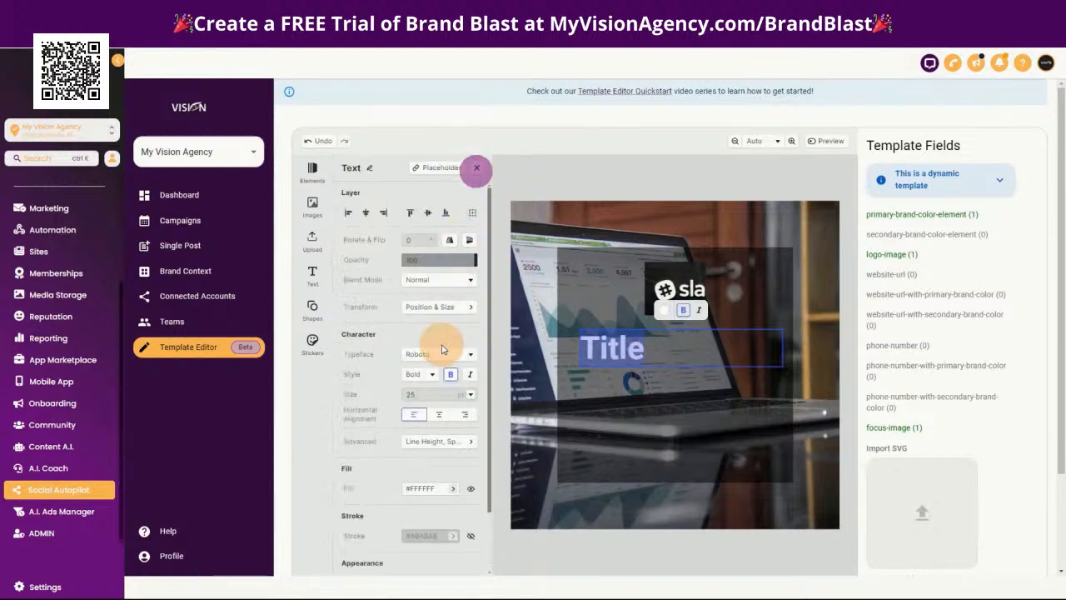
click(438, 414)
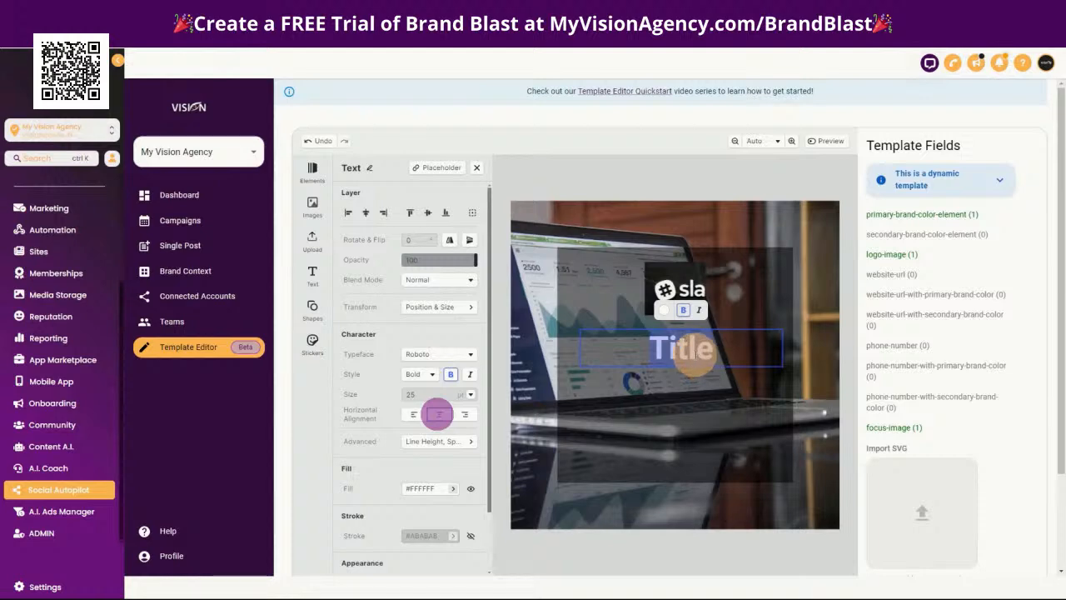
Reposition the Title text so it is horizontally centered in the dark square, below the logo
click(599, 442)
click(693, 343)
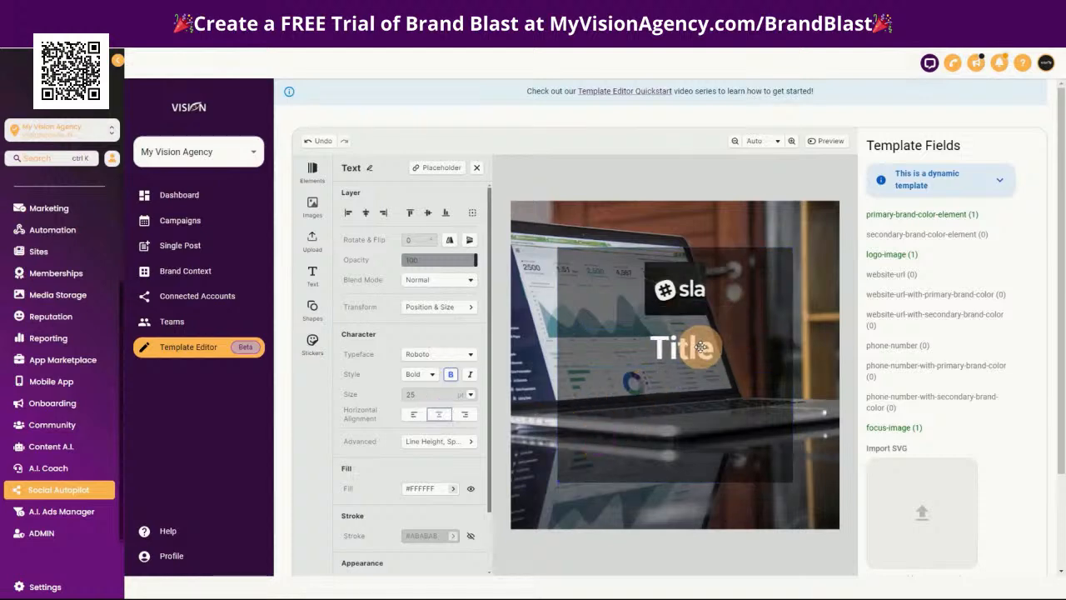
click(698, 348)
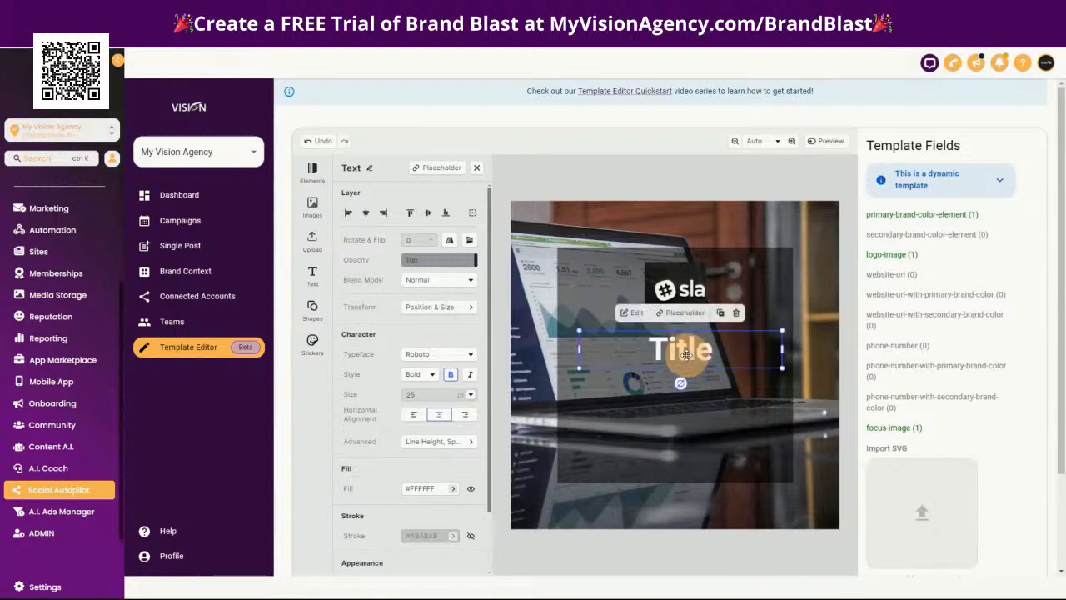
drag(677, 354, 677, 353)
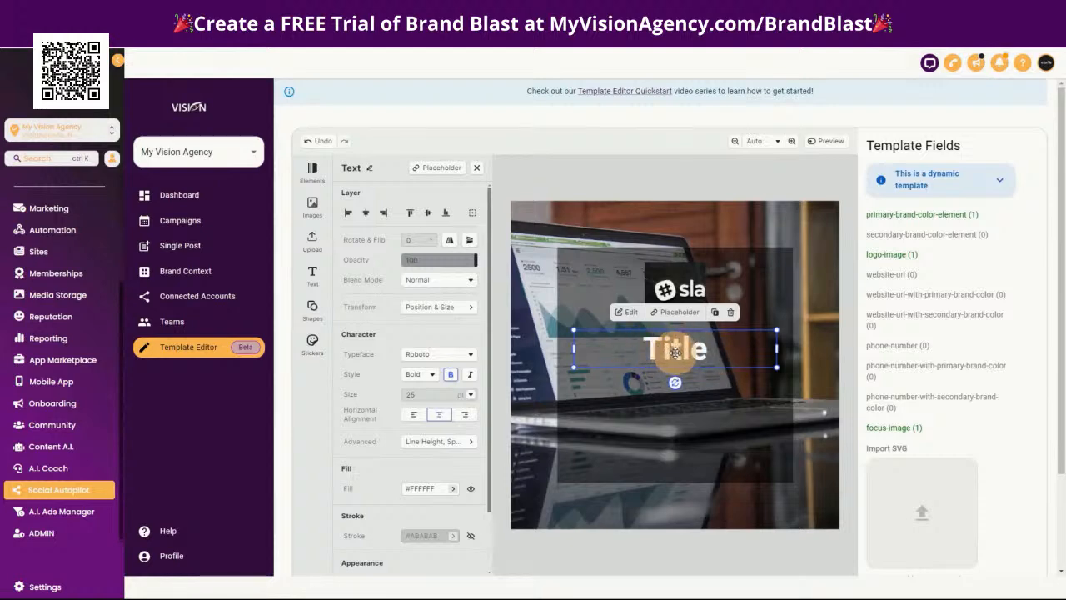
Rename the Title text element as title-text and save the template
click(372, 170)
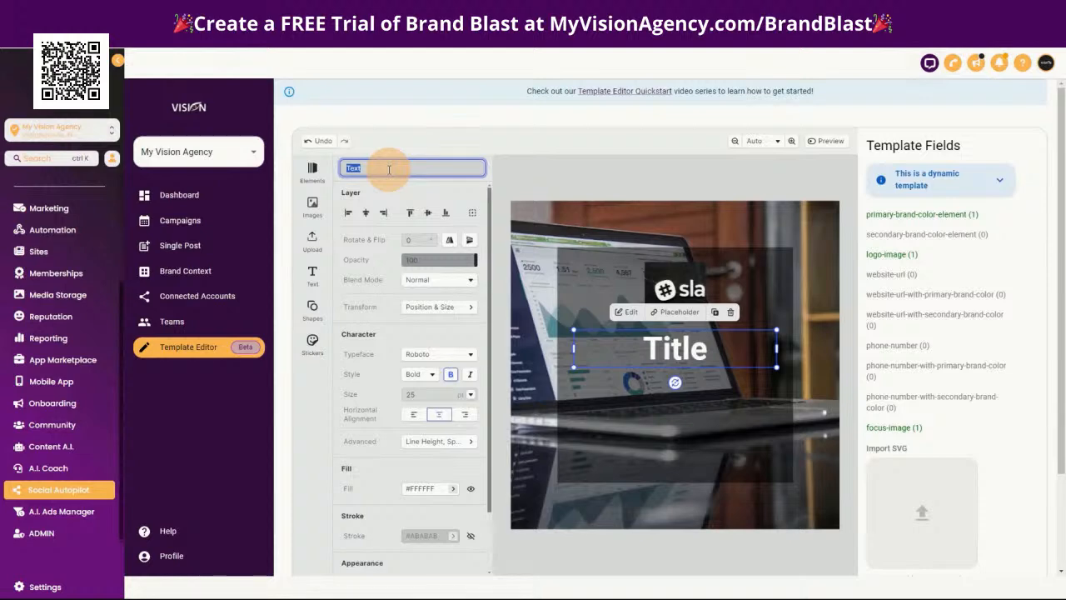
drag(389, 169, 343, 169)
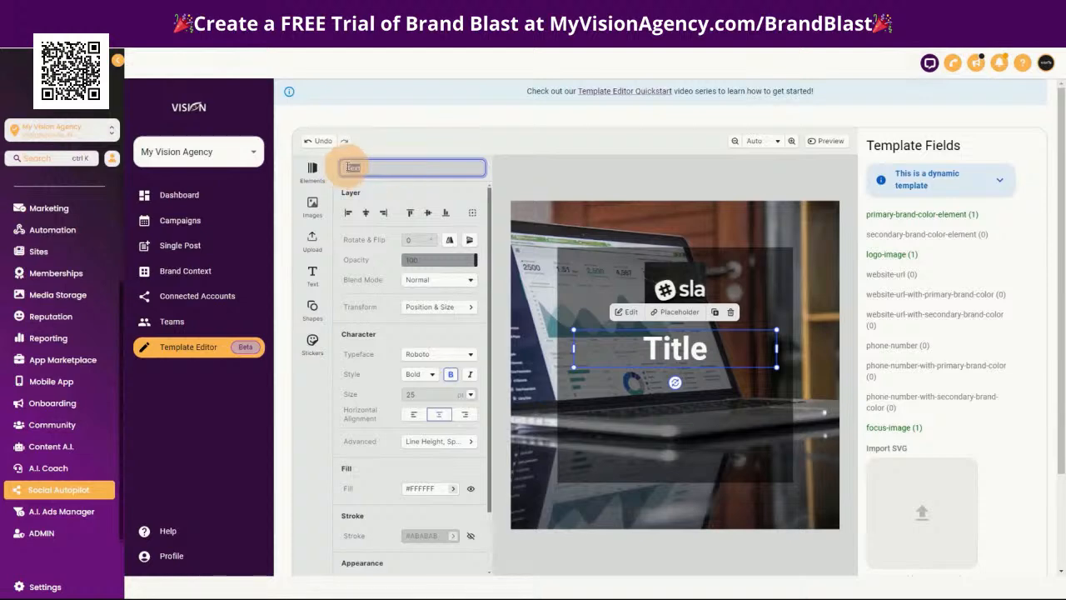
key(BackSpace)
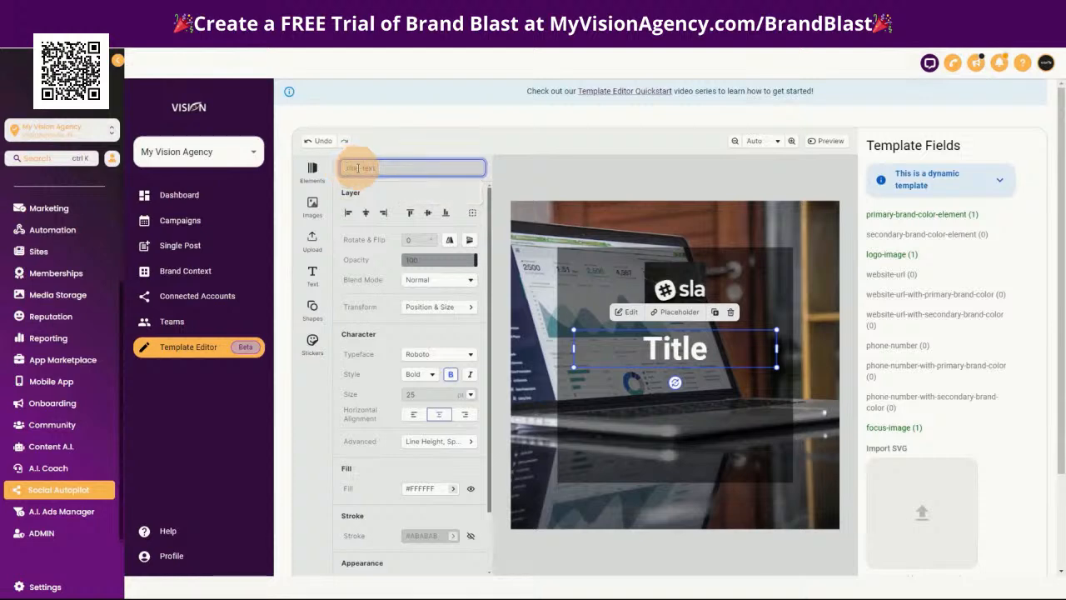
key(Return)
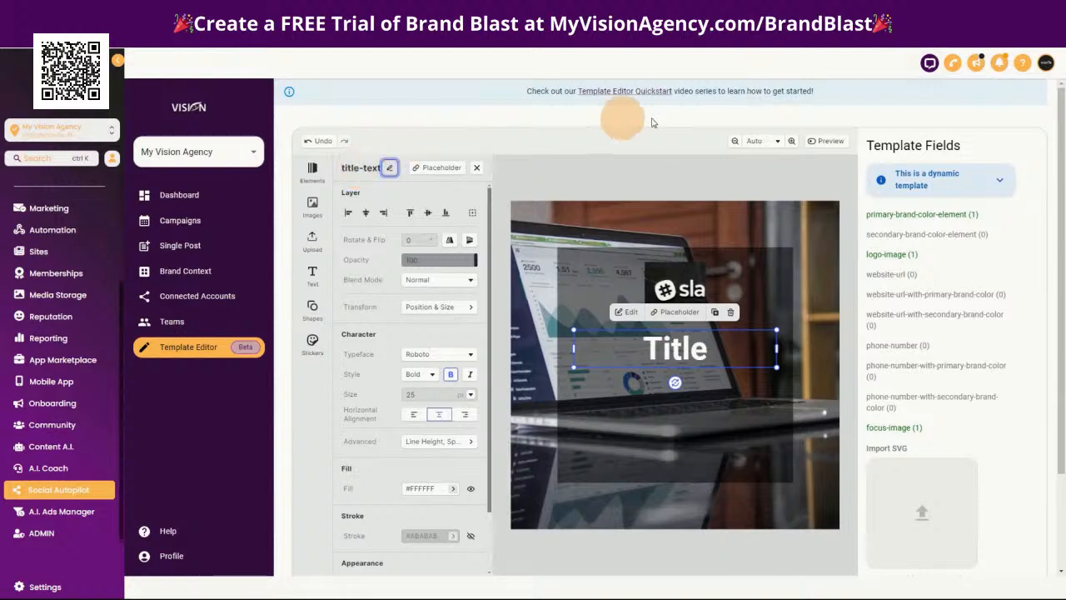
scroll(1005, 426, down, 2)
click(996, 503)
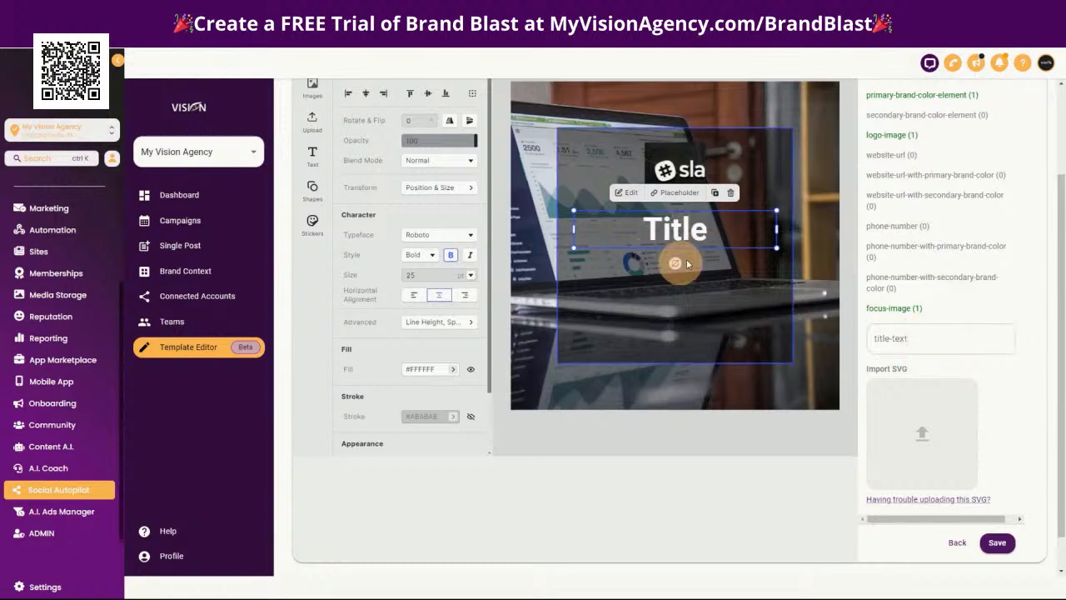
Describe the title-text field as "3-4 word title of the post" and save the template
click(917, 339)
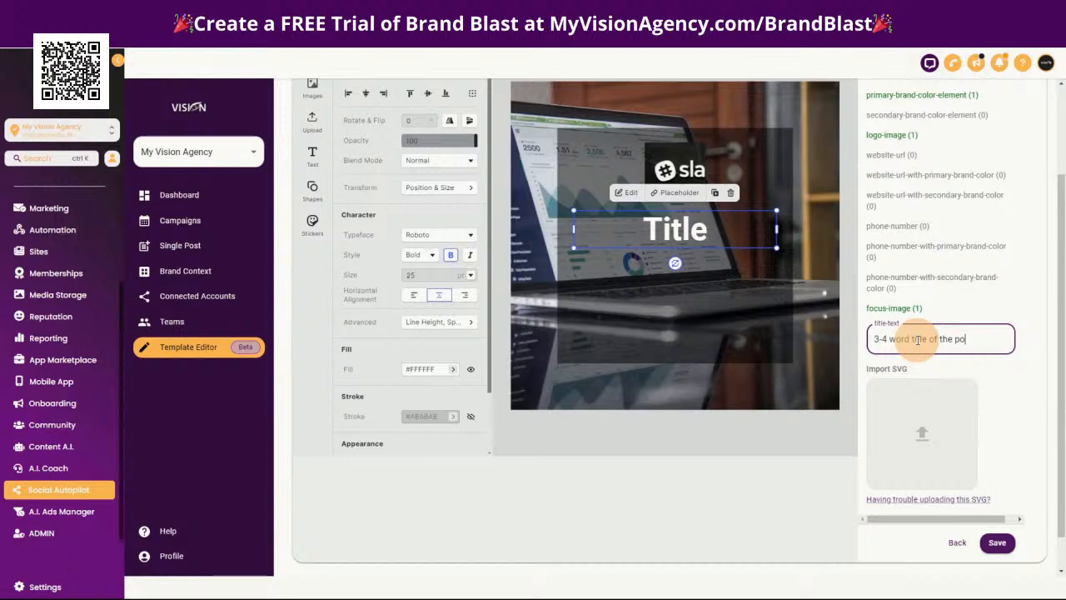
click(997, 542)
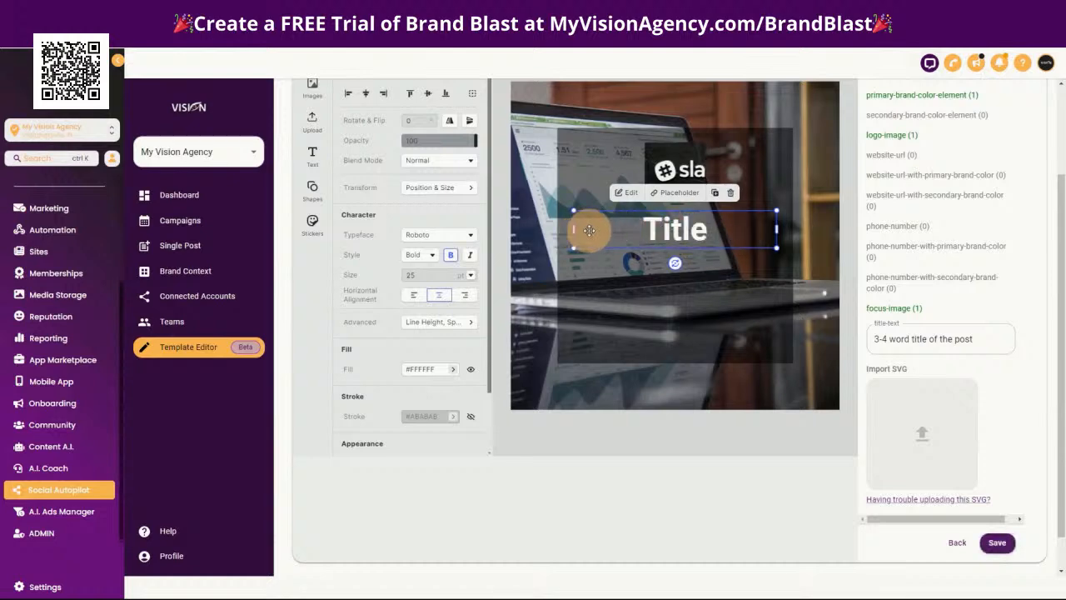
click(889, 329)
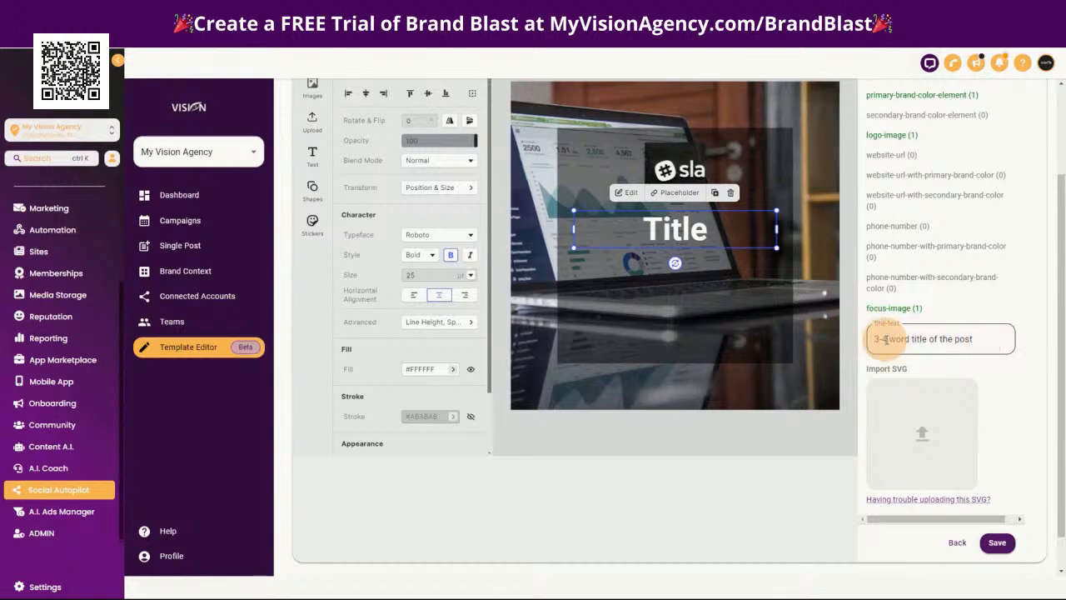
Change the wording of the title element on the canvas to "This is the title"
click(723, 229)
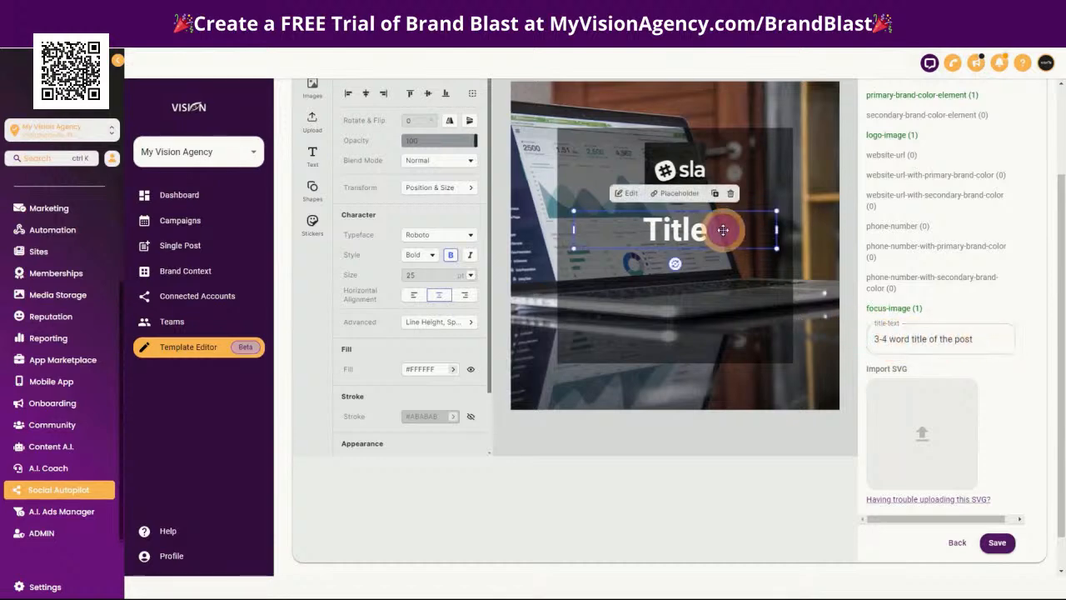
double_click(722, 229)
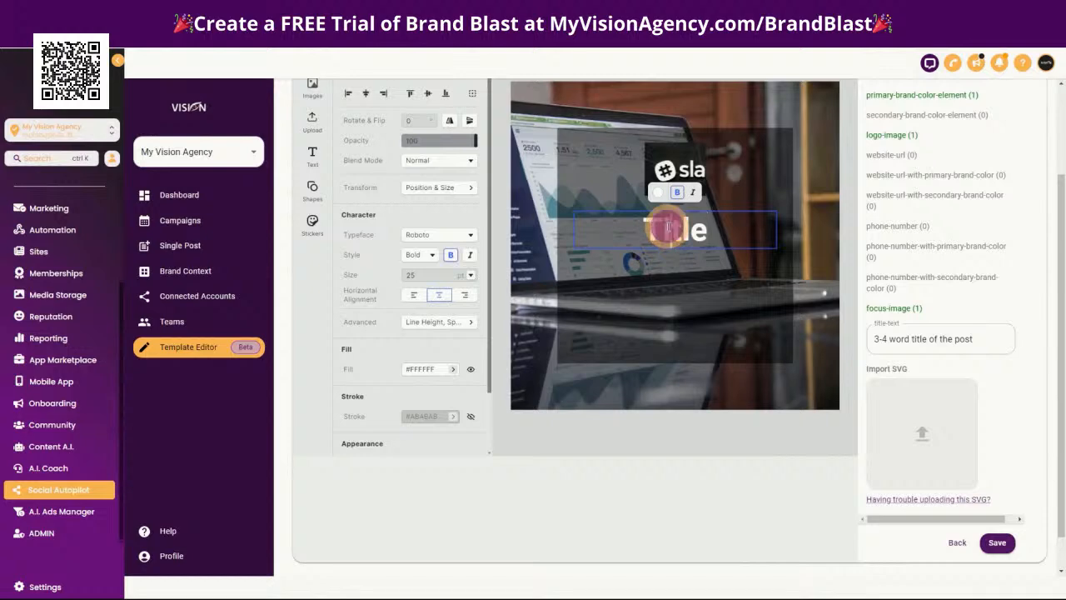
text(his is the )
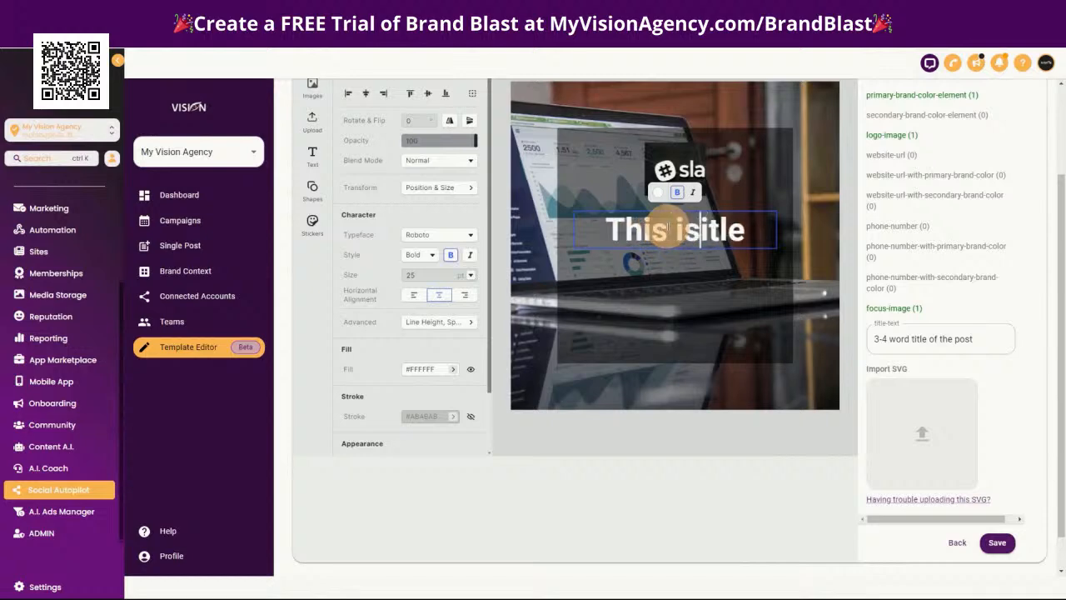
text(t)
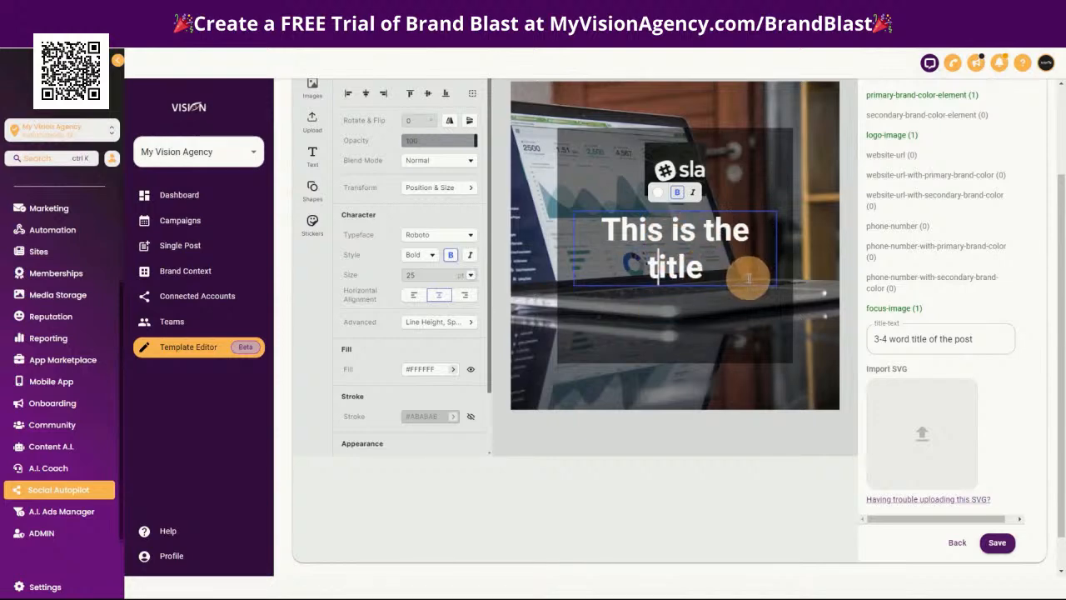
click(709, 253)
click(720, 320)
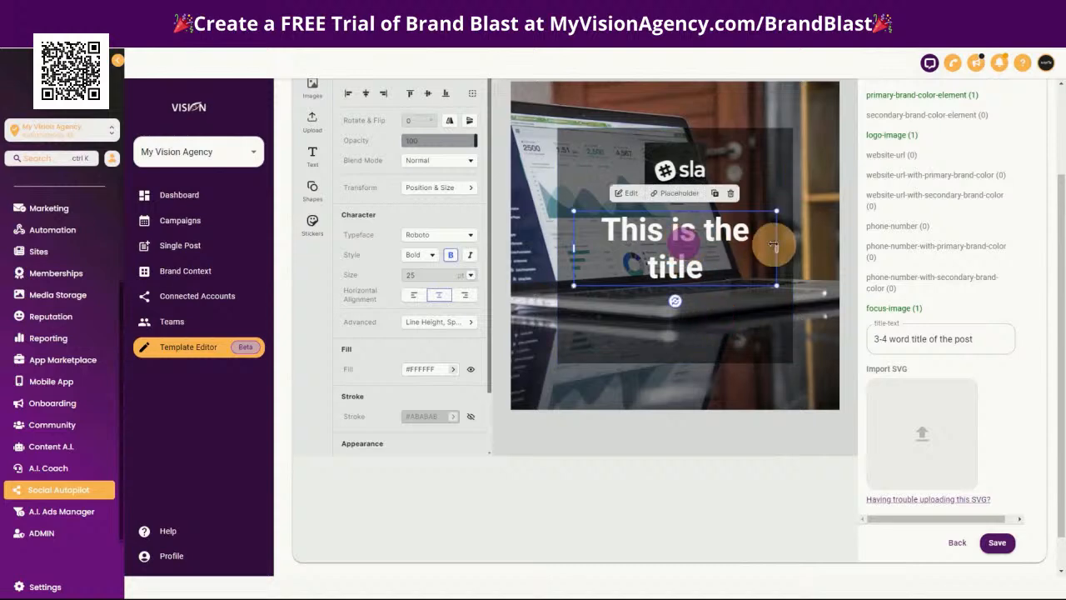
Scale the title down to about 22 pt to fit on one line, center it below the logo, and save the template
drag(776, 248, 776, 215)
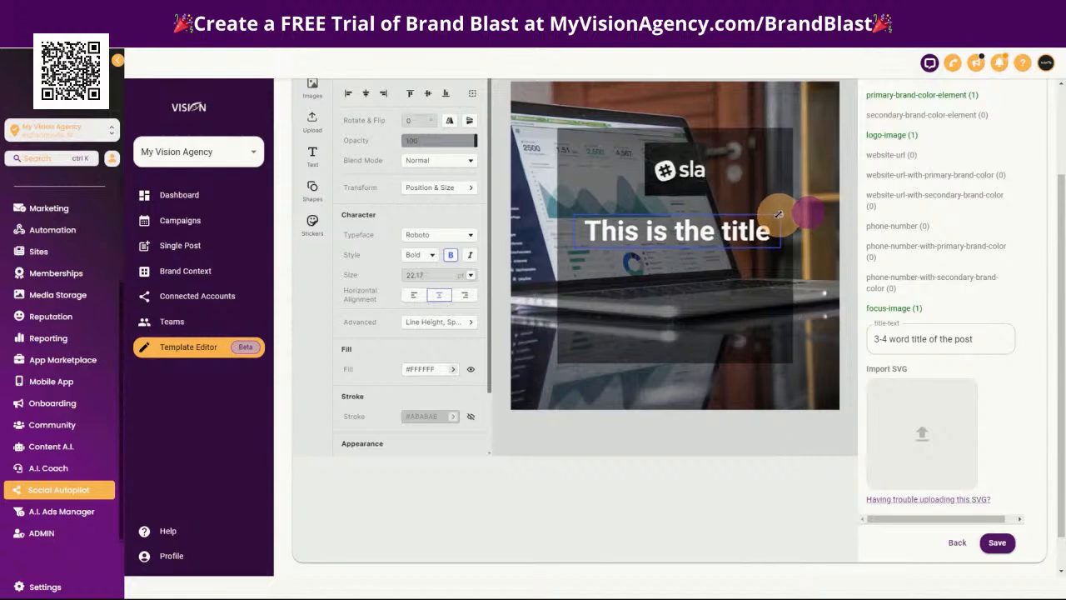
drag(673, 231, 670, 223)
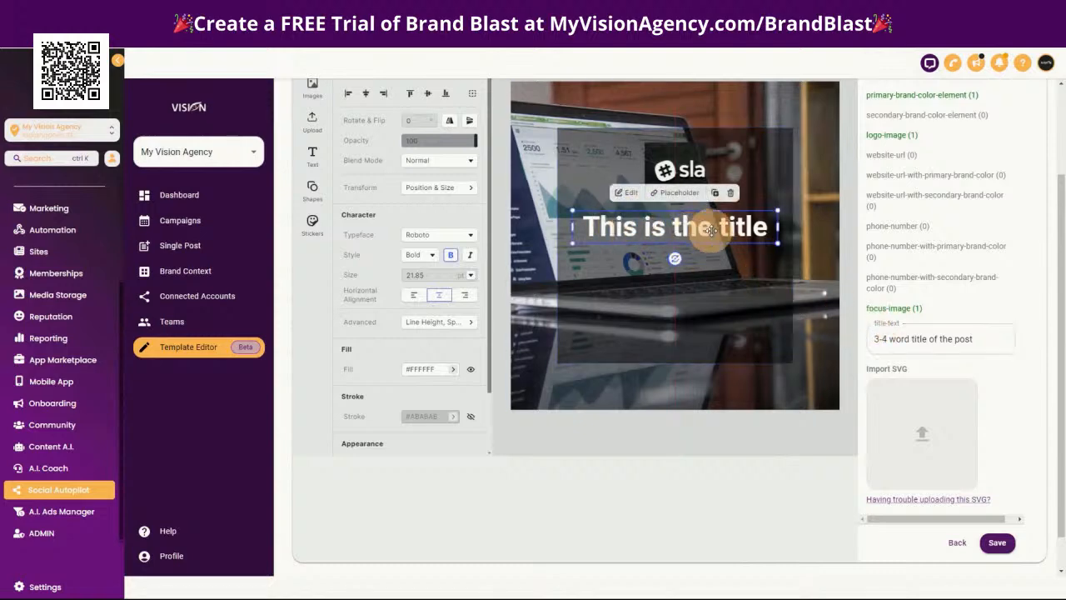
click(997, 543)
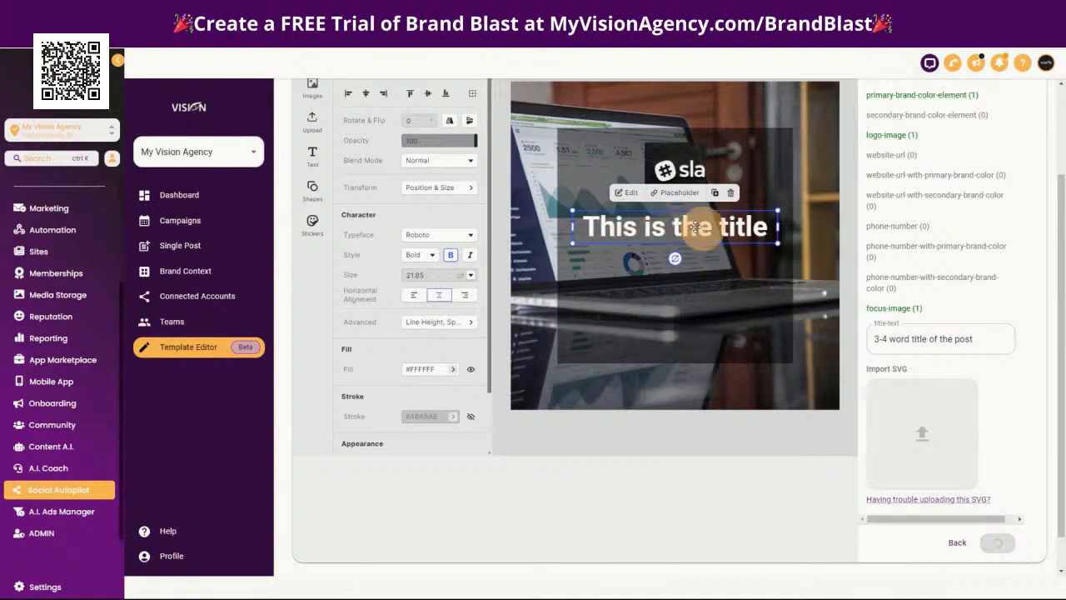
Add a Paragraph text element to the dark square, directly below the title
click(606, 322)
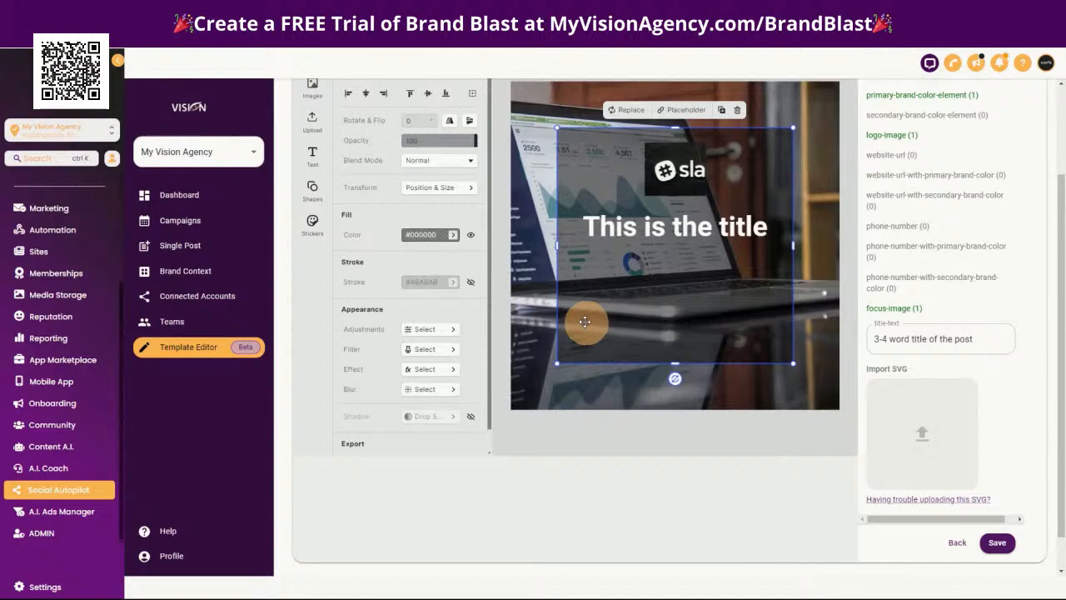
click(314, 155)
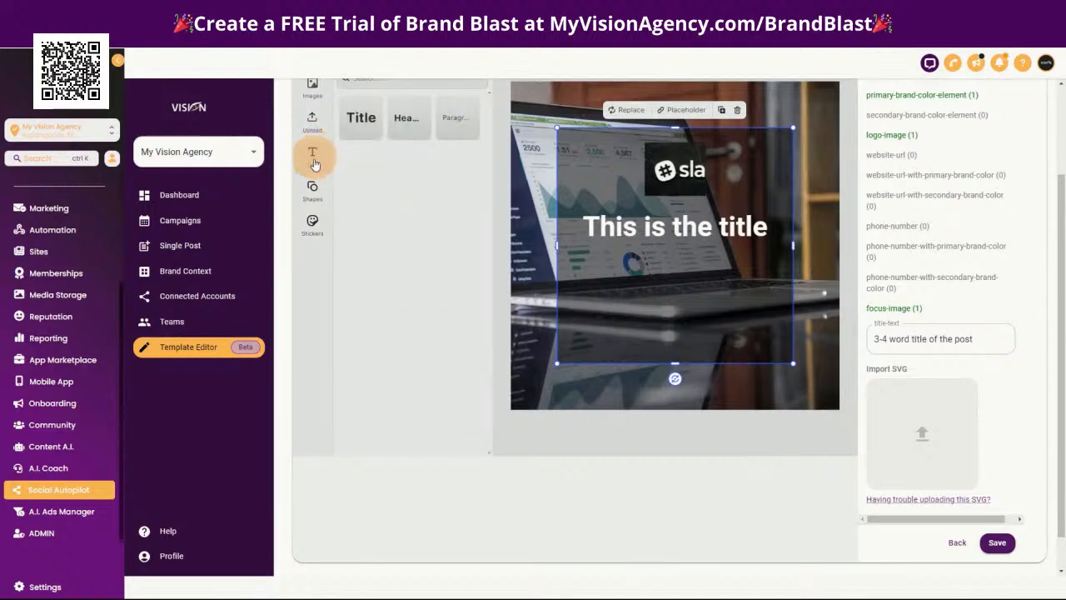
drag(456, 117, 657, 298)
mouse_move(687, 236)
mouse_down()
mouse_move(678, 281)
mouse_move(673, 255)
mouse_move(658, 250)
mouse_move(588, 256)
mouse_move(665, 256)
mouse_up()
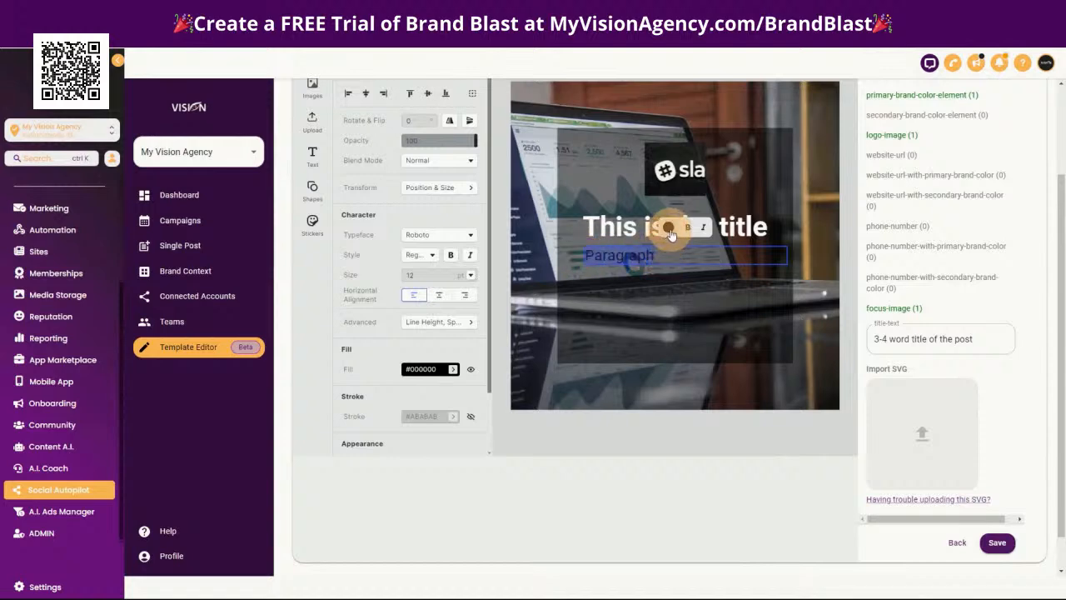
Set the Paragraph text's fill color to white (#FFFFFF) and center-align it horizontally
click(668, 227)
click(366, 207)
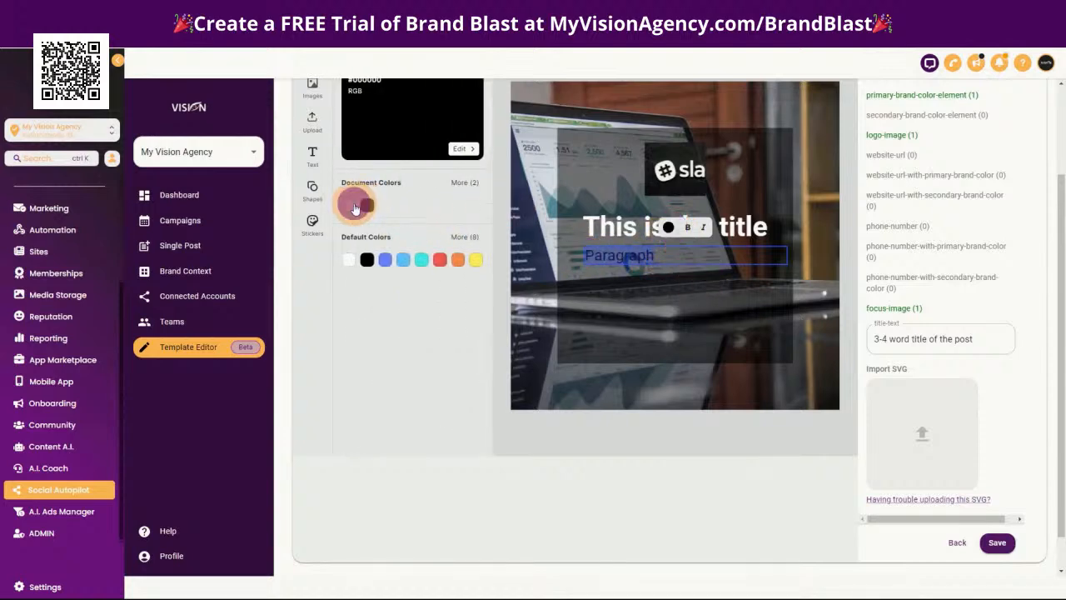
click(664, 255)
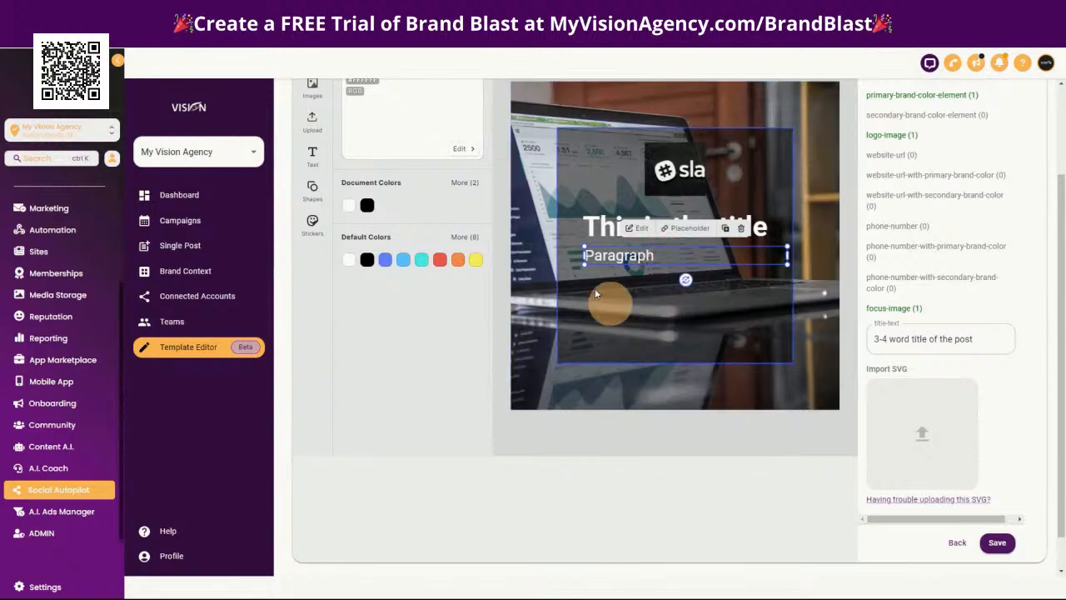
click(539, 306)
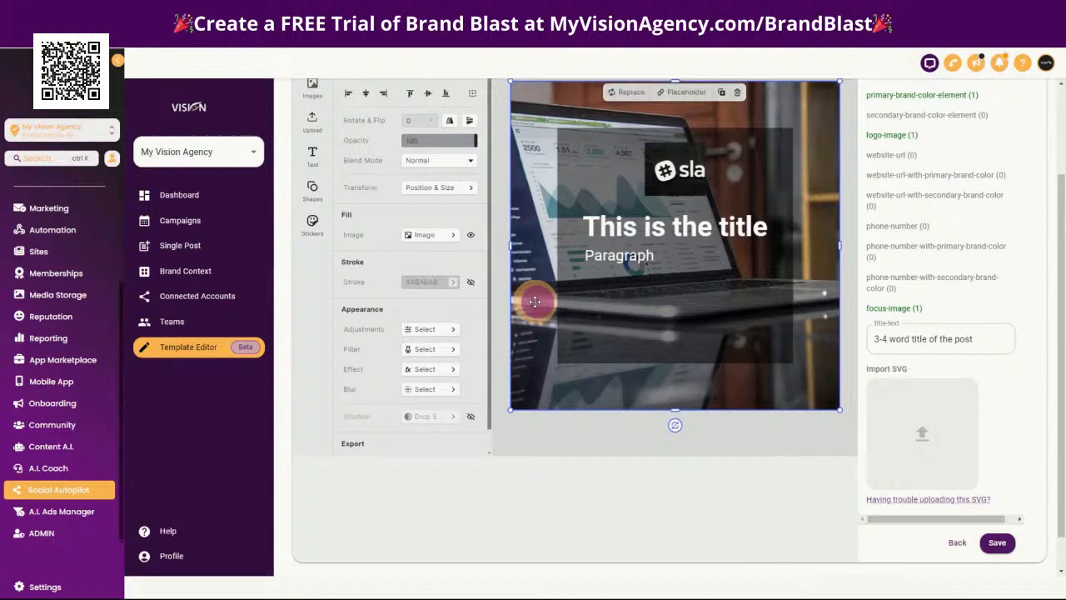
click(610, 256)
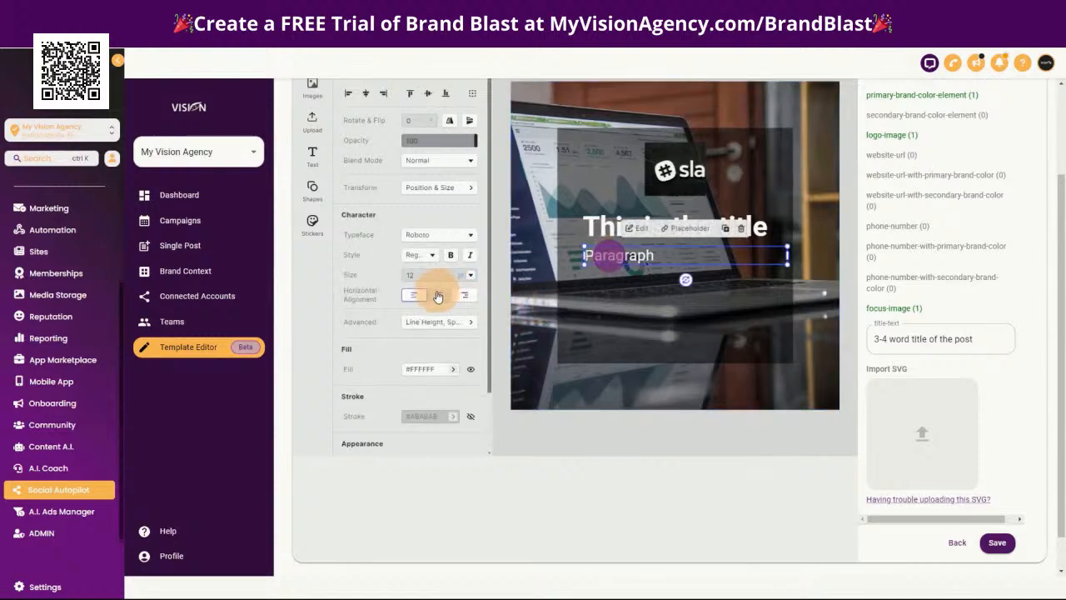
Replace the paragraph's wording with "This is the box where the content for this post is going to live."
double_click(728, 257)
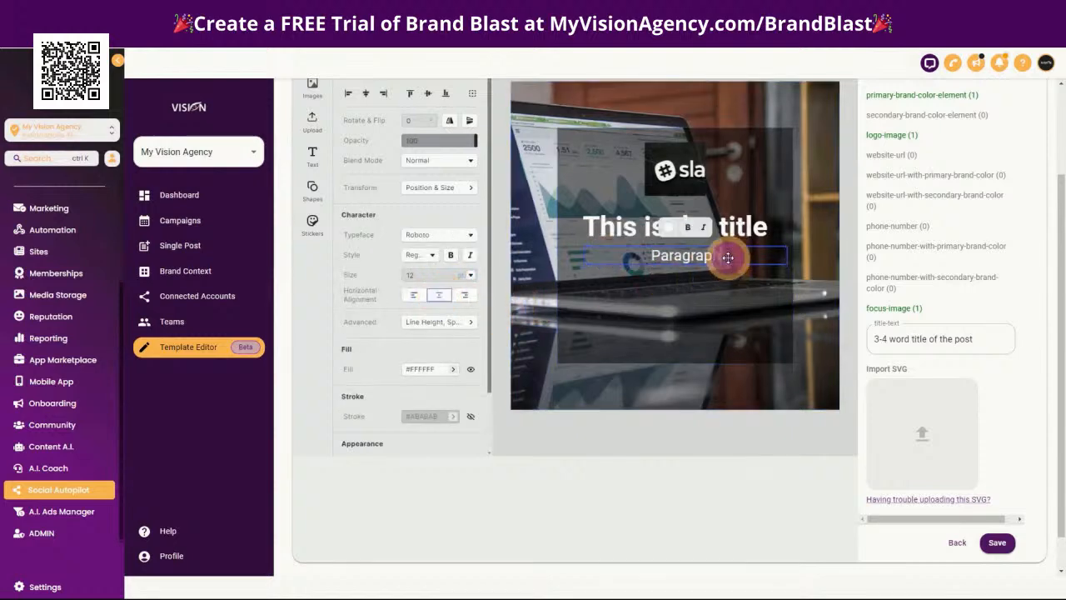
drag(717, 257, 656, 256)
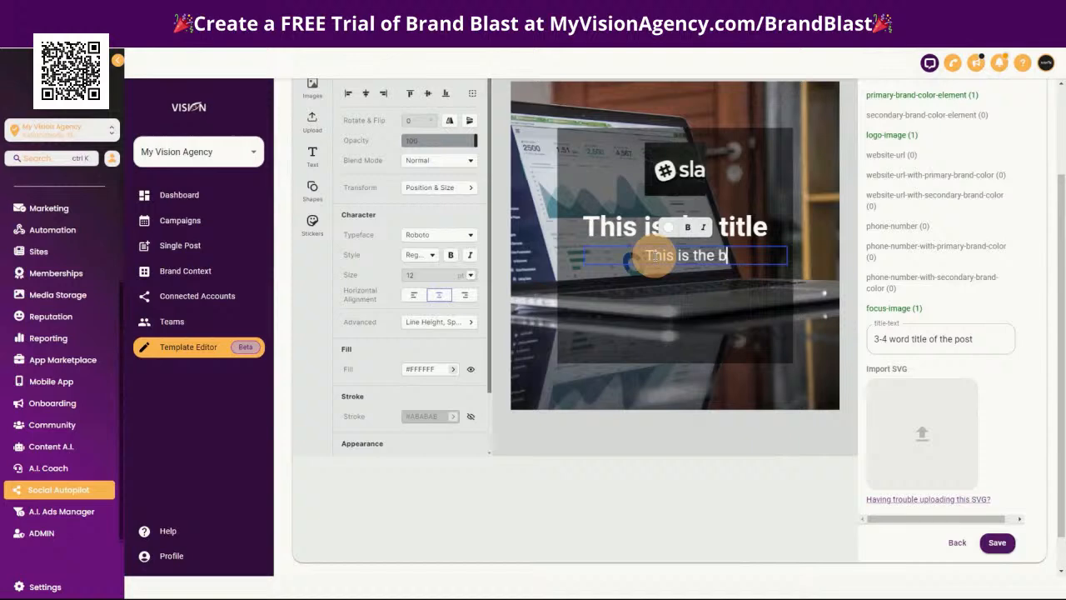
text(This is the box where the )
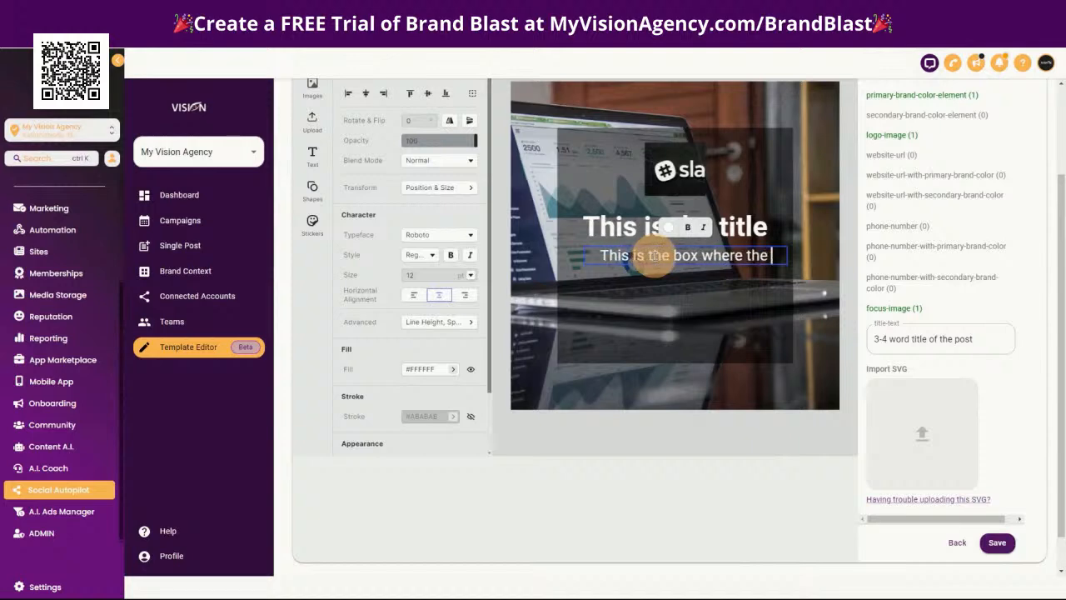
text(content)
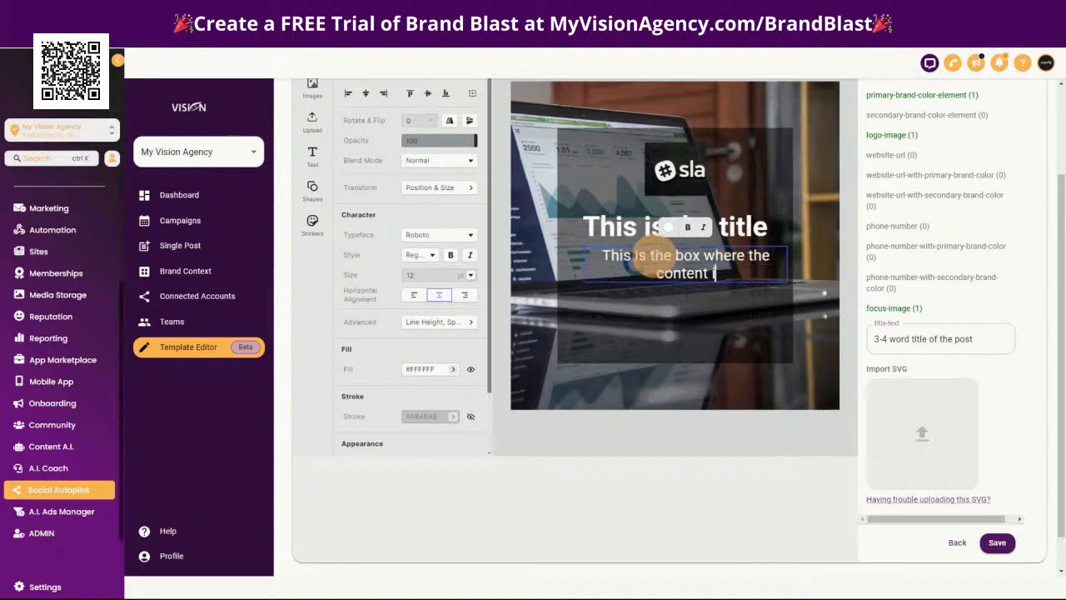
text( for this post is going to live.)
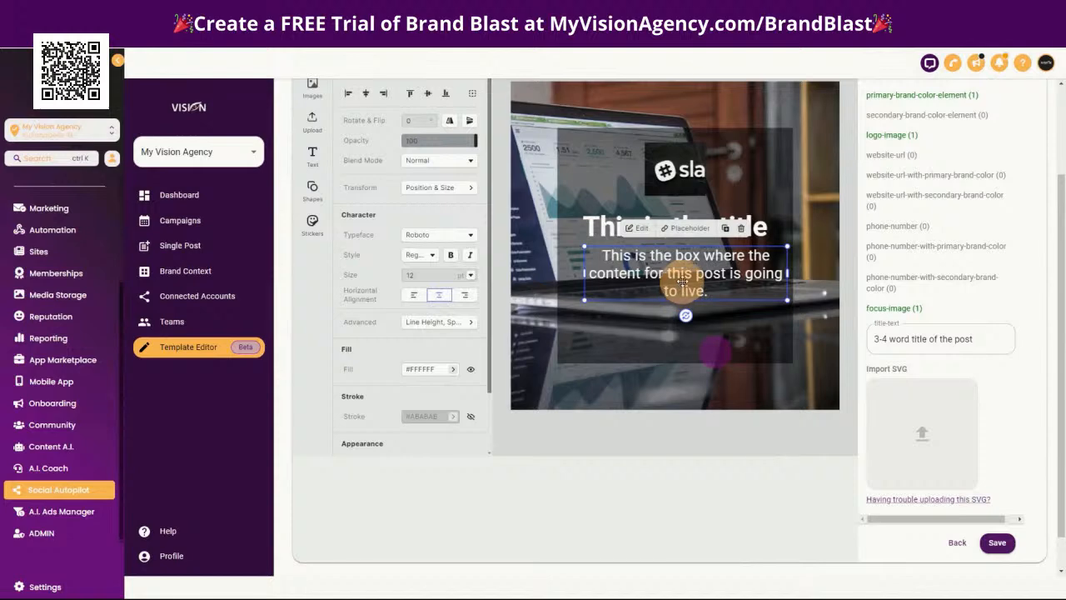
Narrow the paragraph text box and center it below the title within the dark square
mouse_move(684, 276)
mouse_down()
mouse_move(666, 273)
mouse_move(675, 279)
mouse_up()
drag(776, 276, 754, 277)
drag(661, 279, 674, 279)
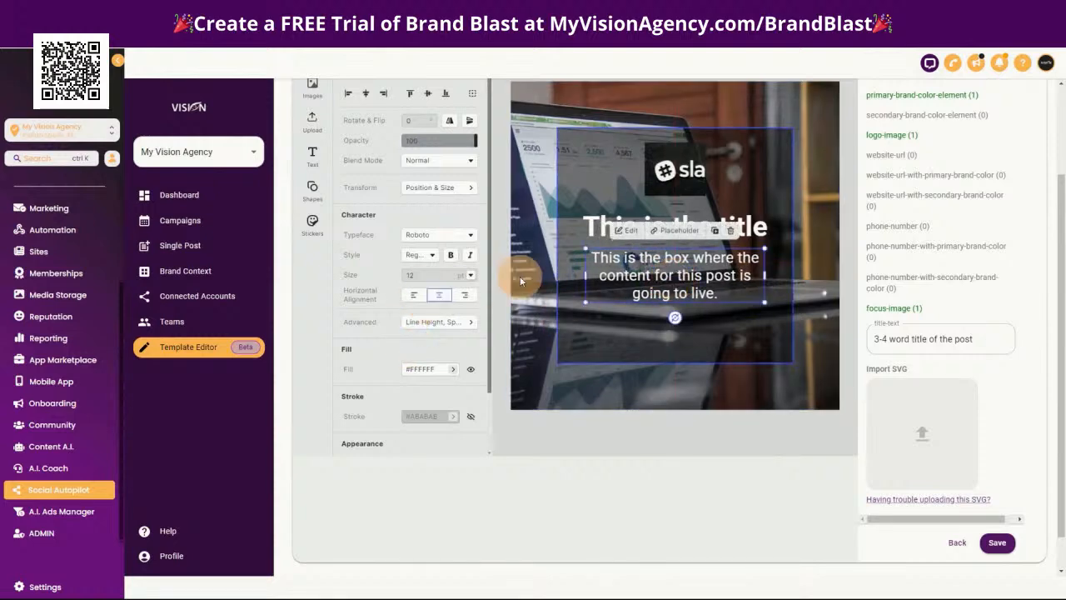
click(751, 333)
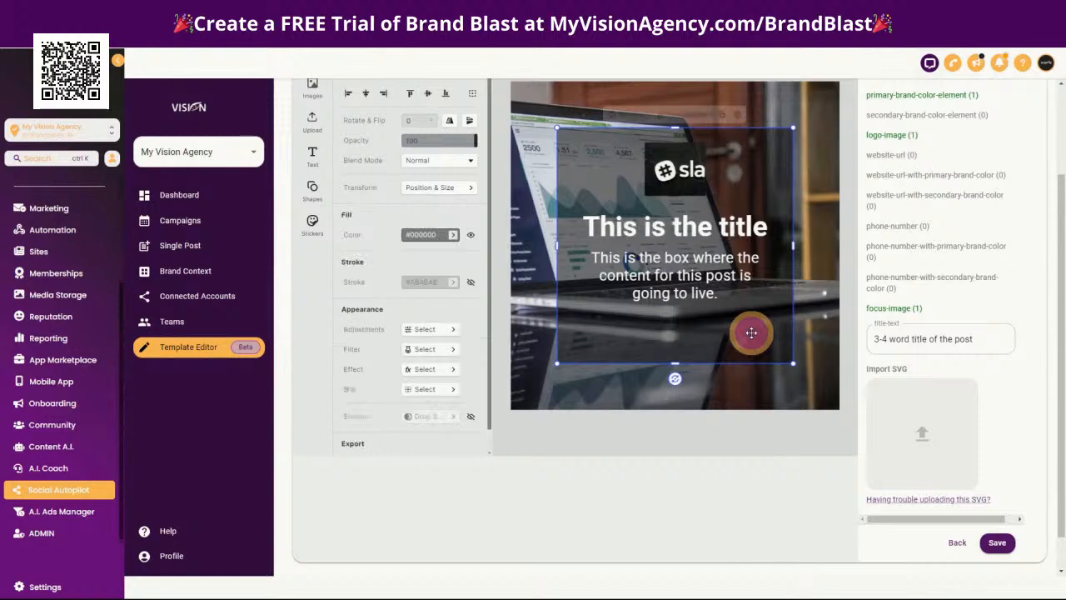
Select the title's entire wording, and copy the secondary-brand-color-element name from the template fields
click(618, 223)
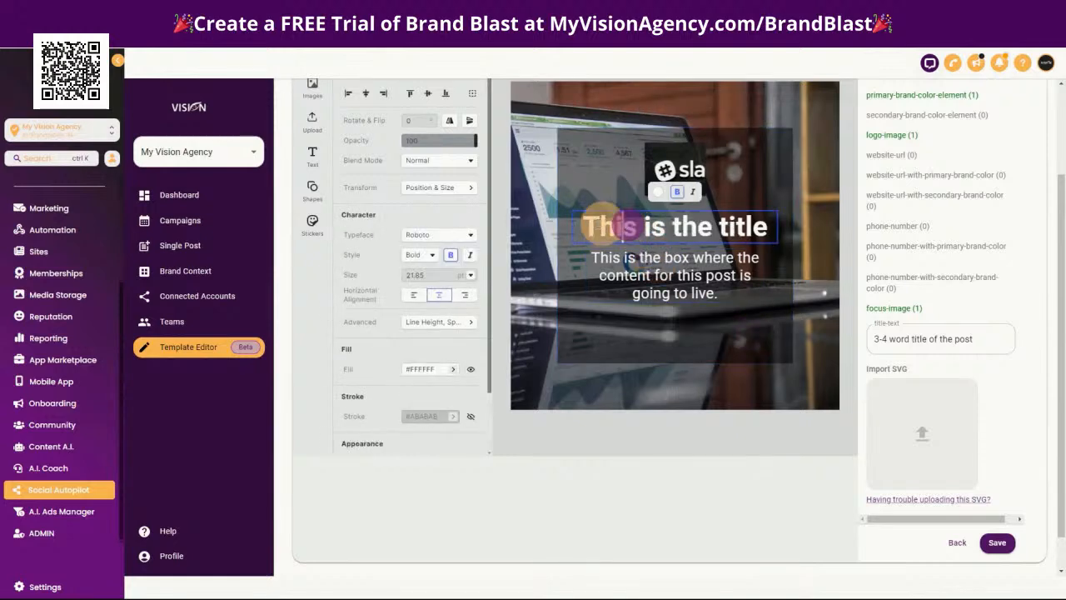
drag(580, 227, 756, 230)
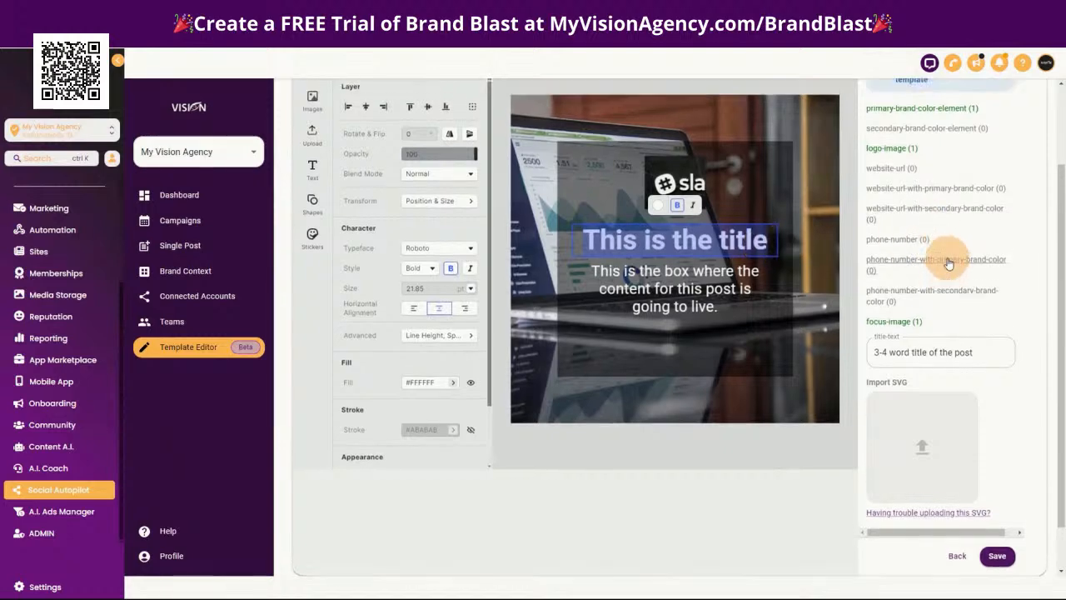
scroll(933, 241, up, 2)
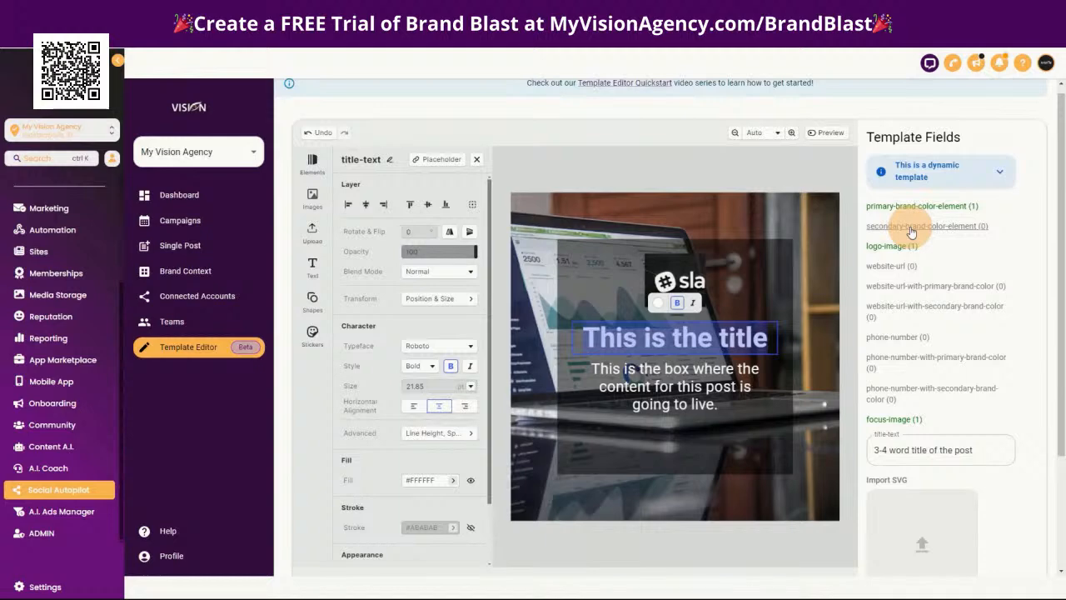
click(1016, 227)
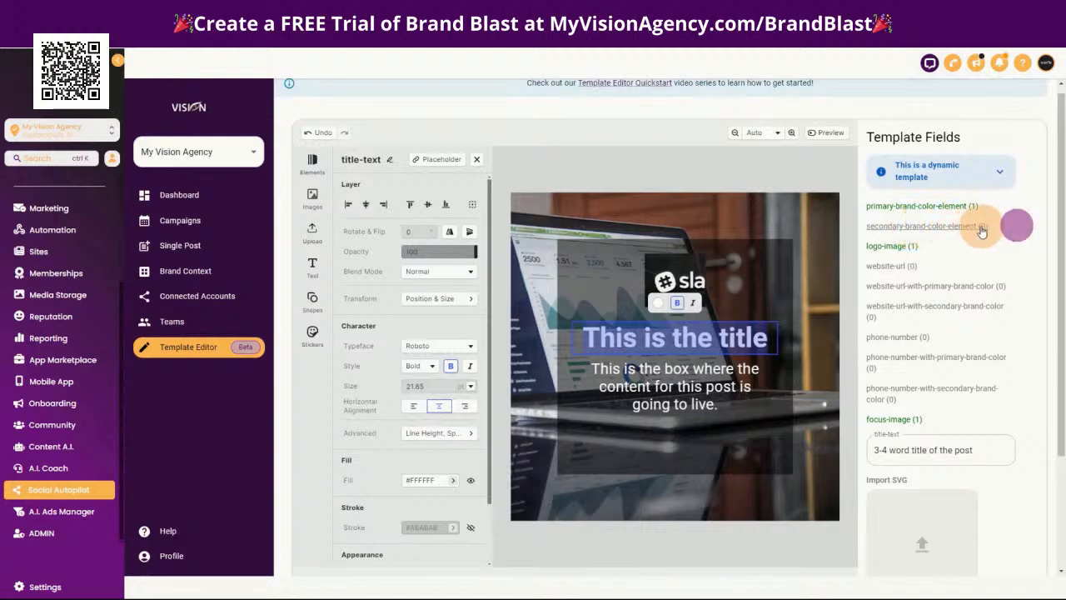
click(977, 227)
click(874, 225)
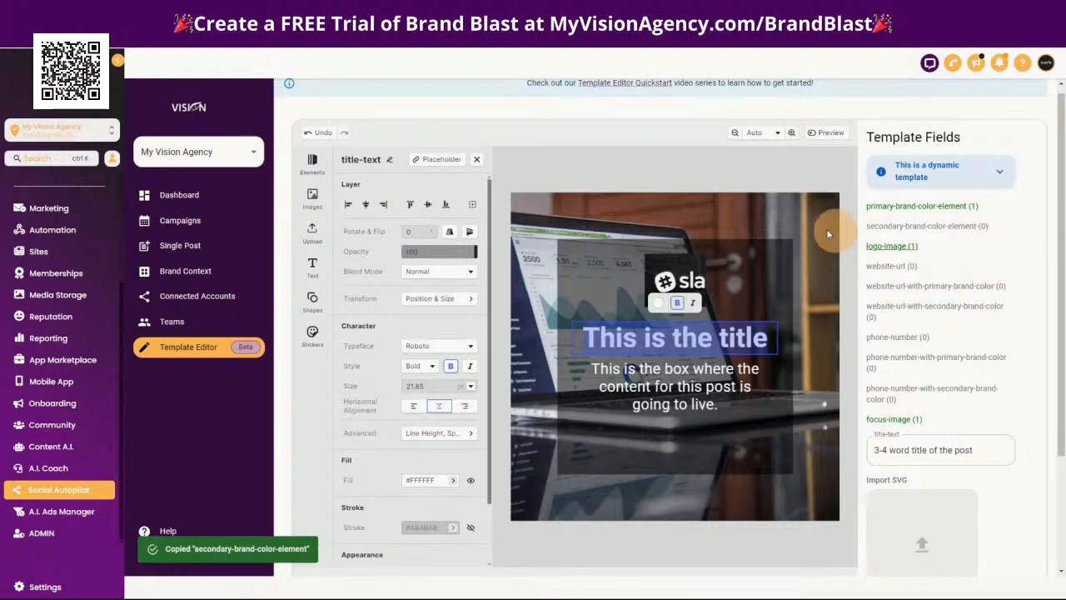
click(809, 256)
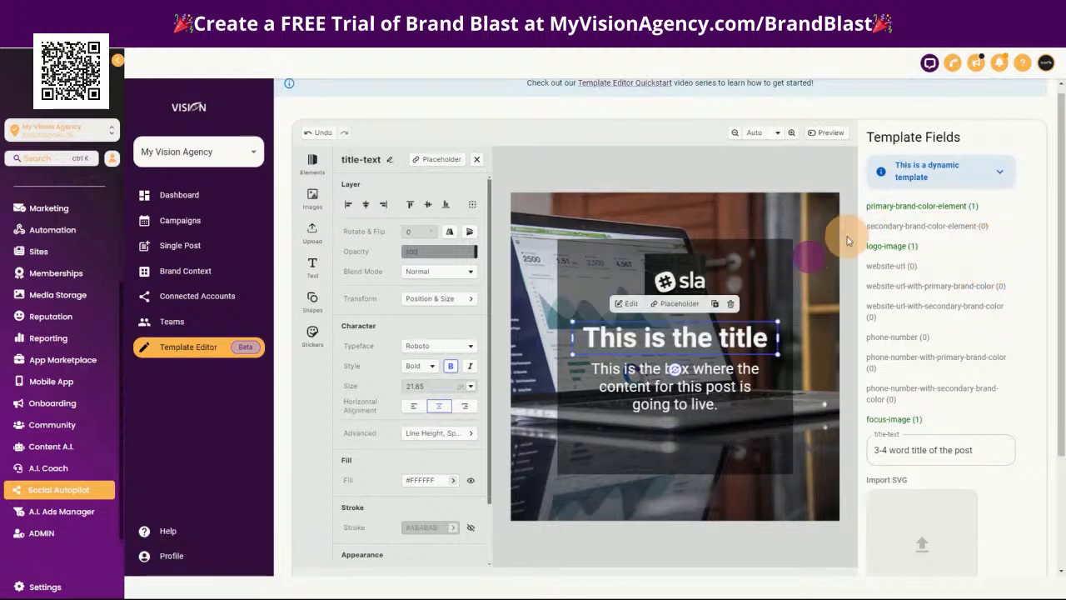
click(864, 226)
drag(886, 231, 980, 232)
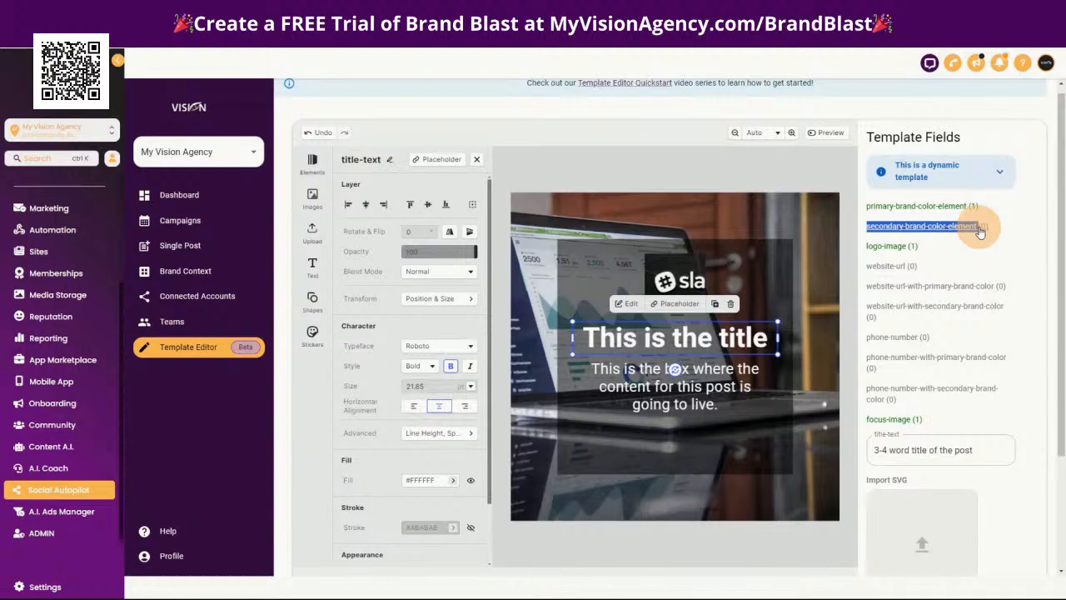
Open the title text for editing with the text cursor placed before its first word
click(598, 338)
drag(600, 338, 606, 338)
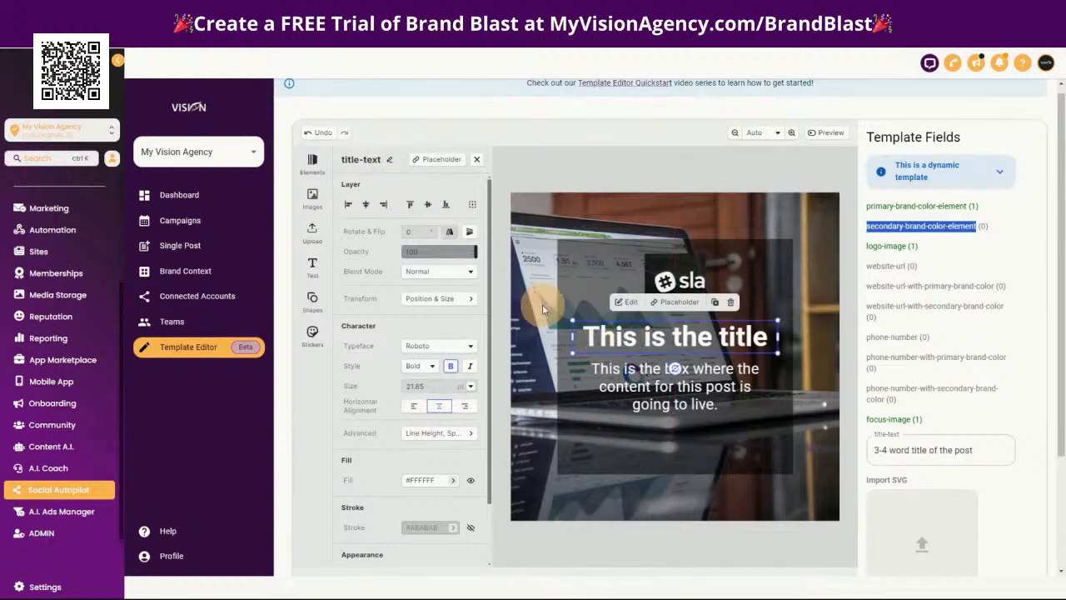
click(644, 339)
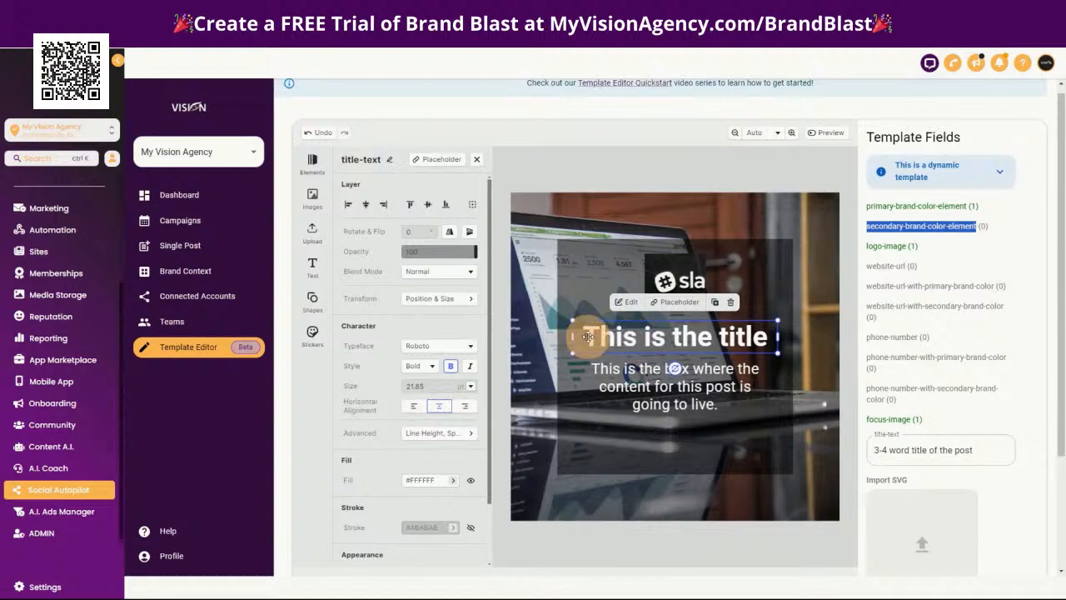
click(588, 337)
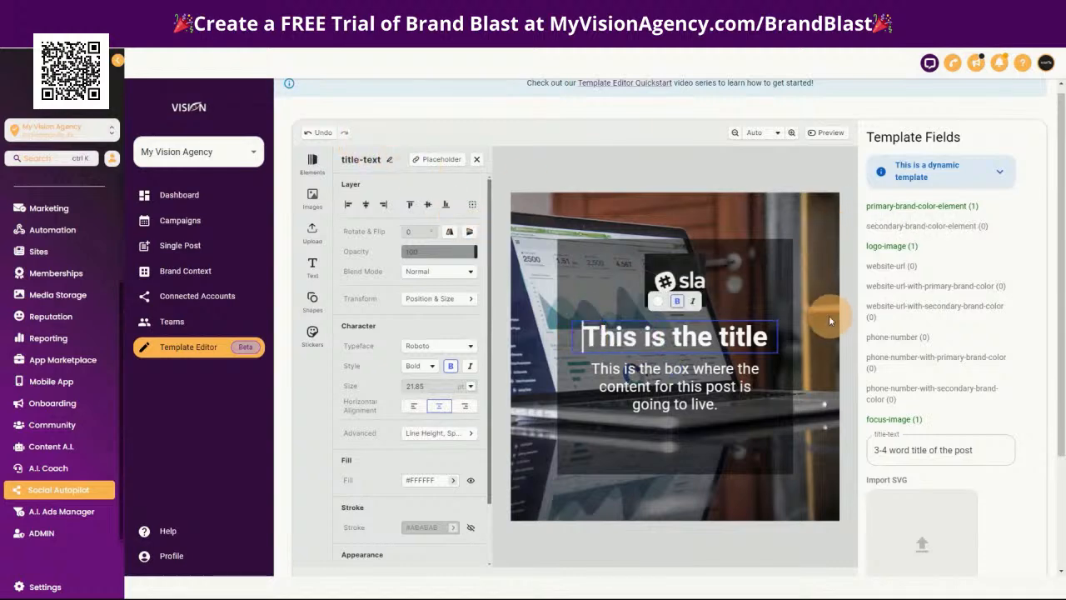
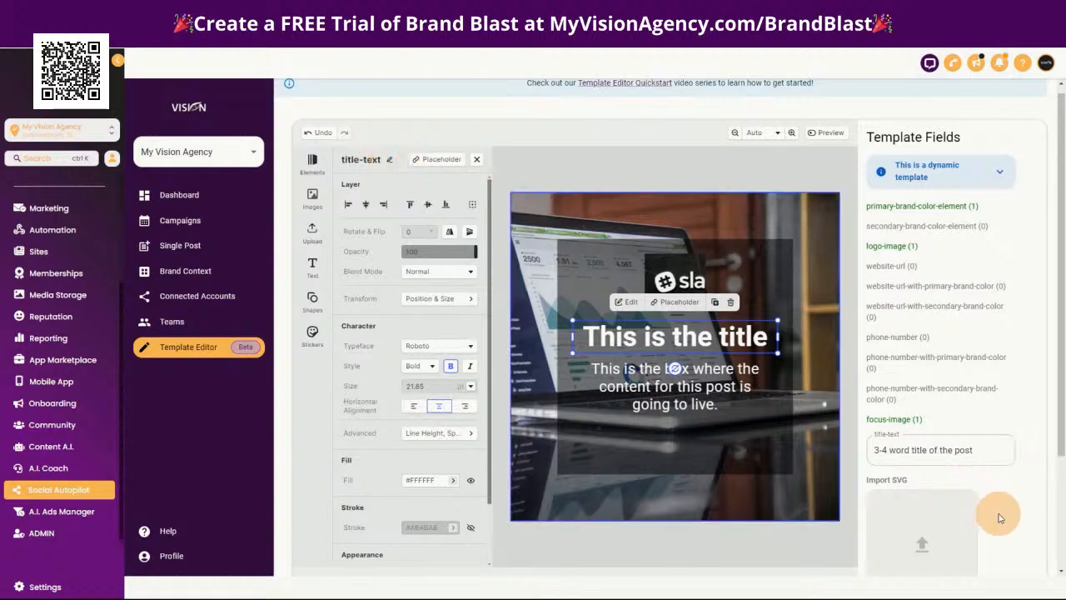
Save the template with its title-text field
scroll(866, 454, down, 2)
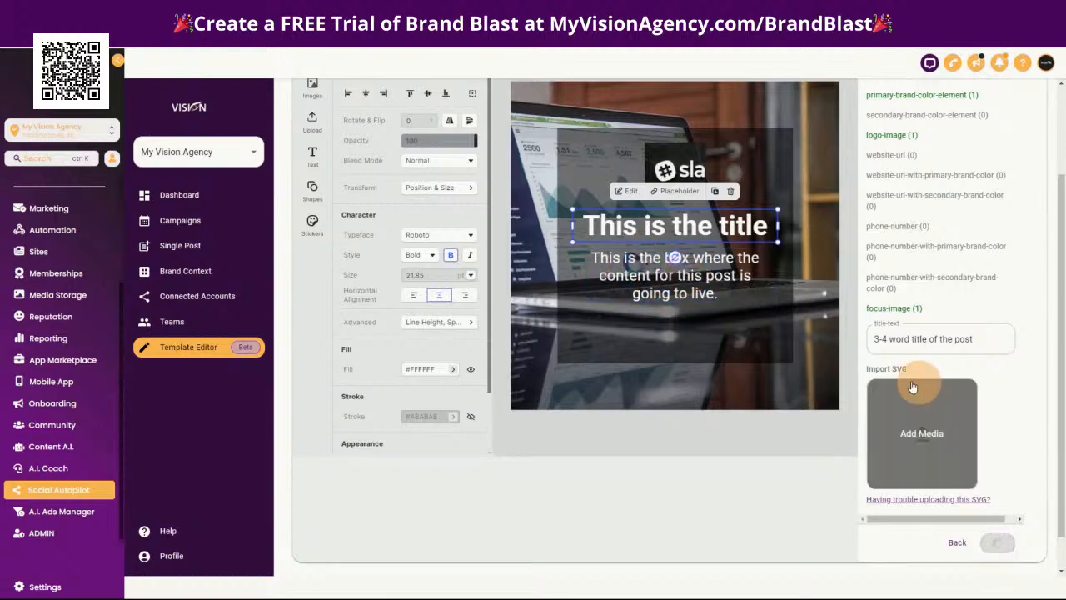
scroll(907, 358, up, 3)
scroll(1024, 498, down, 3)
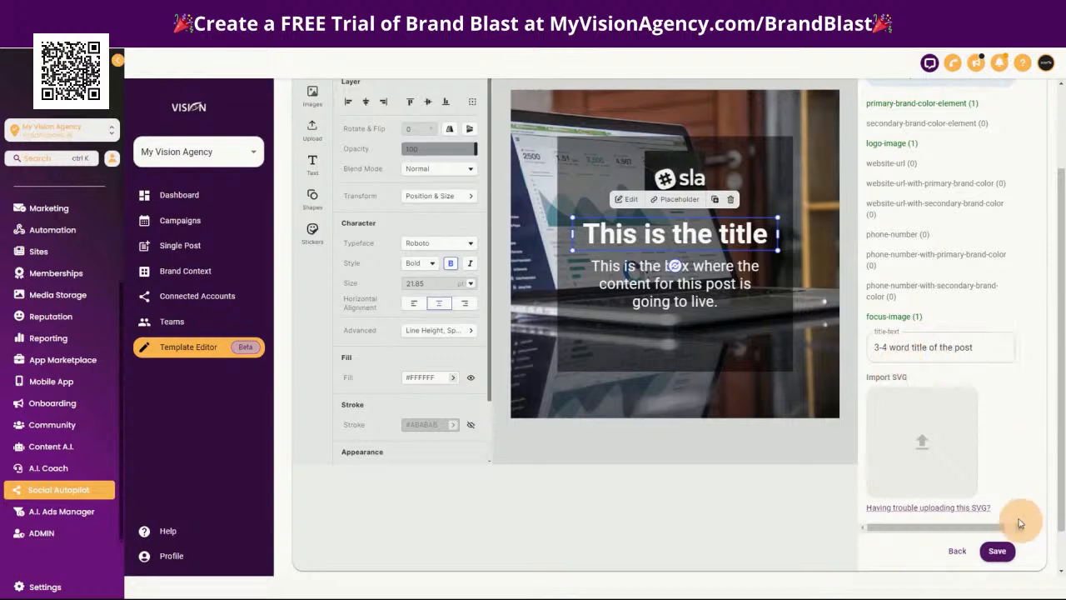
Rename the paragraph text layer below the title as Body-text
click(695, 281)
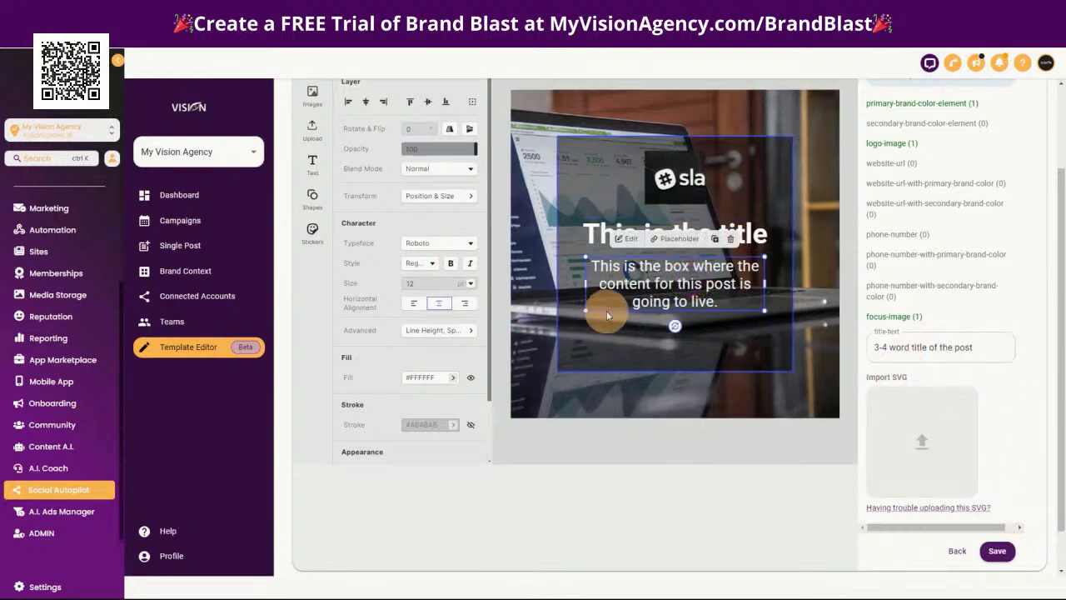
click(833, 315)
scroll(504, 301, up, 3)
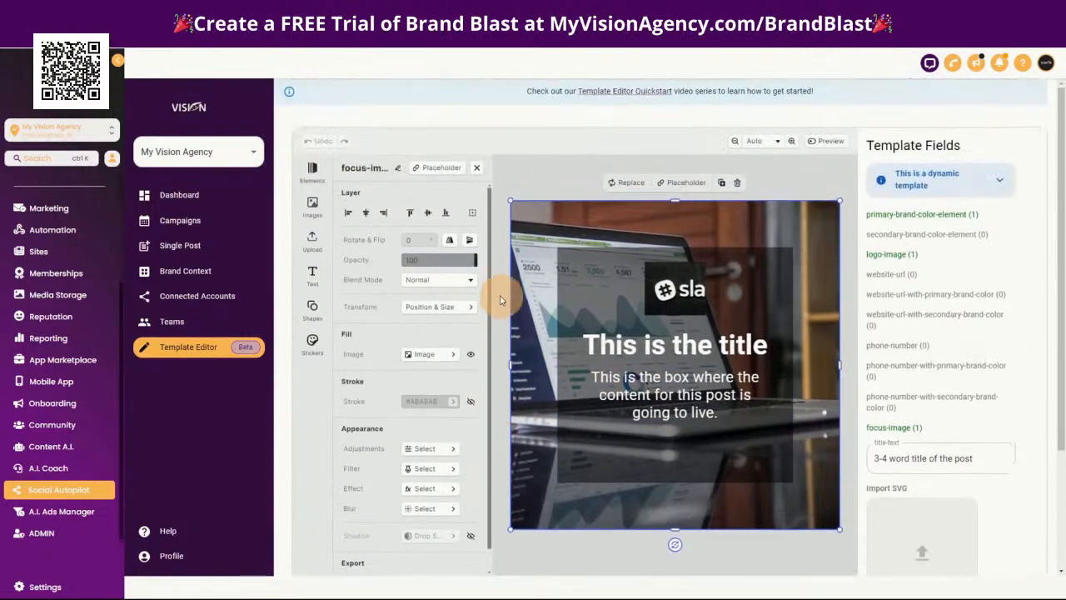
click(654, 400)
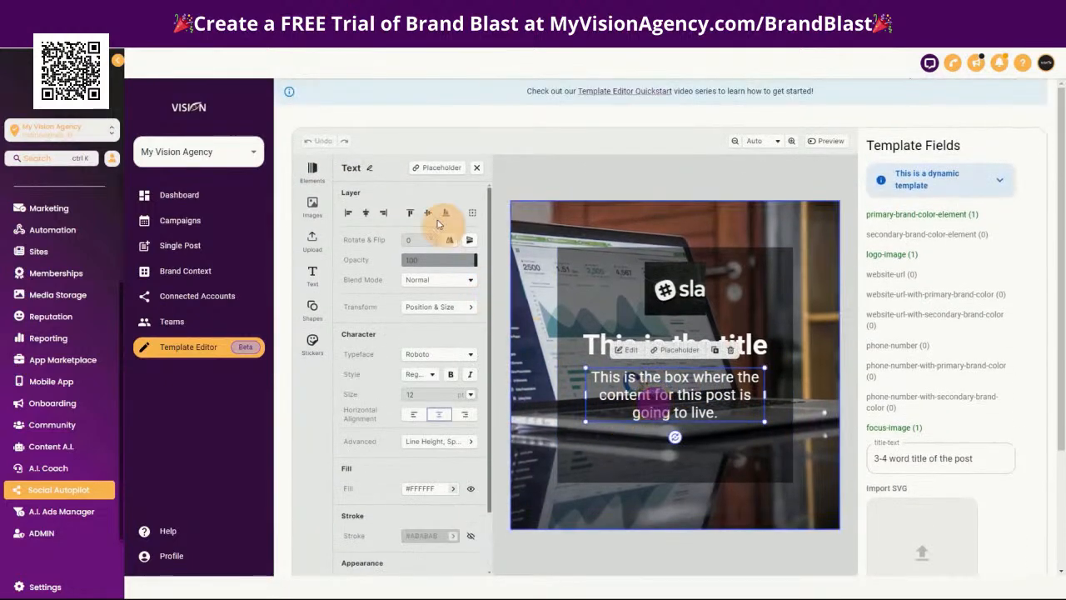
click(371, 167)
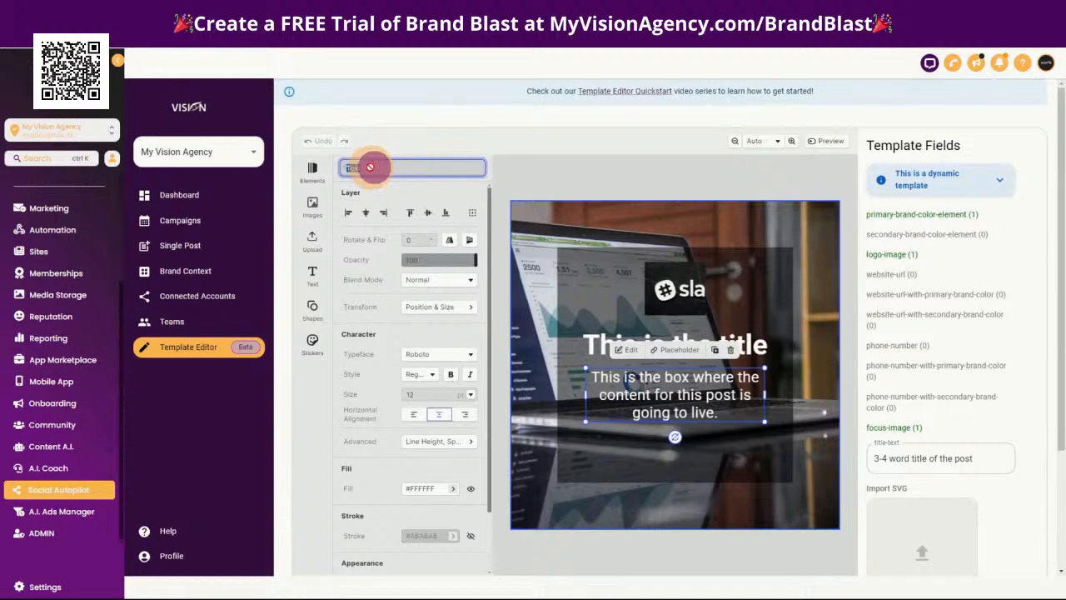
click(347, 168)
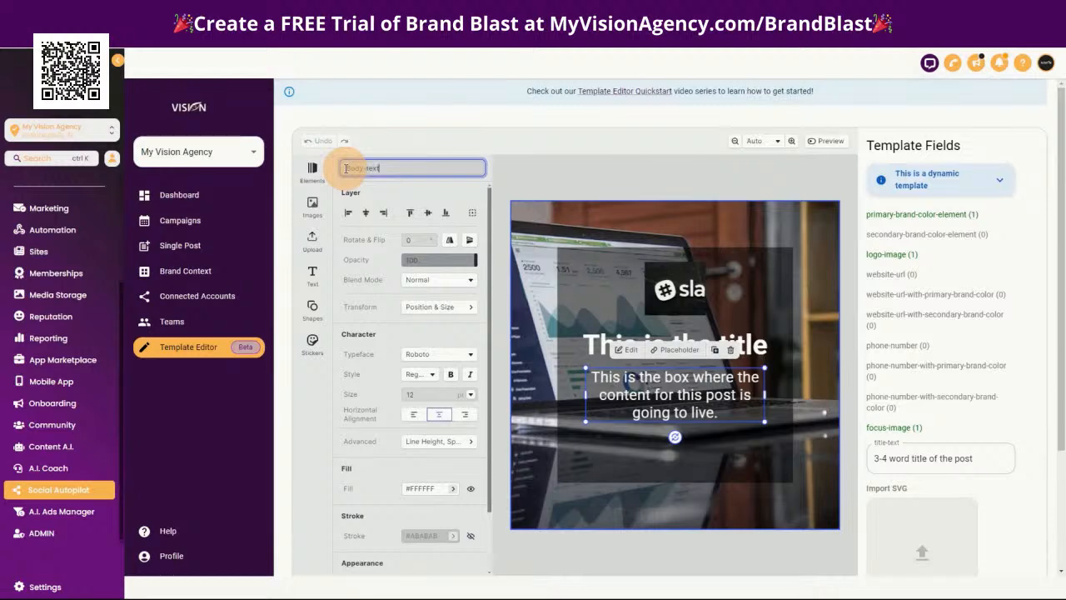
click(381, 169)
click(347, 169)
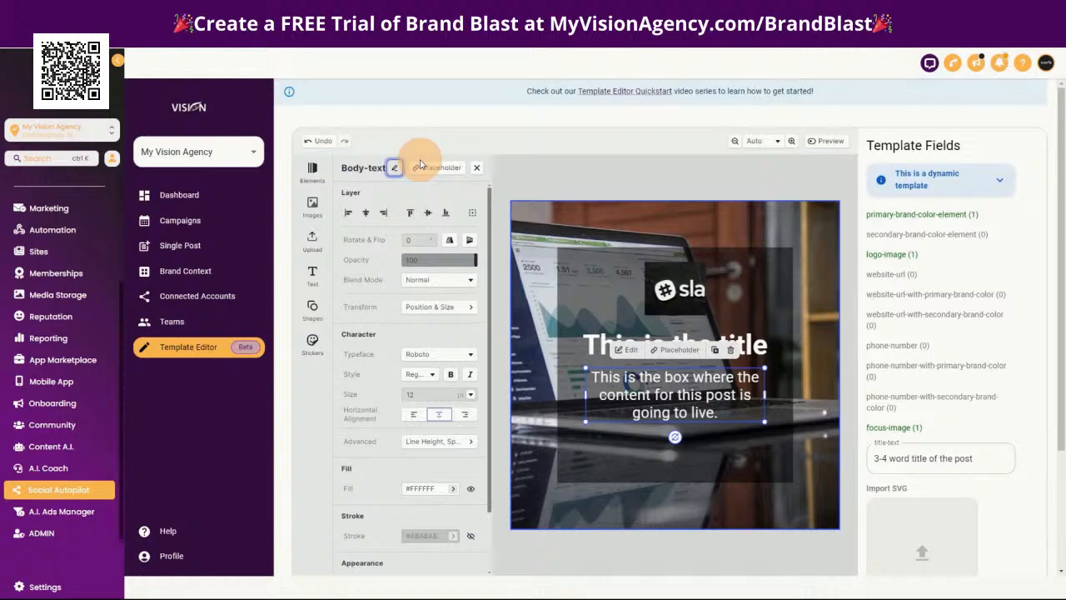
Save to add the Body-text field, enter a description starting "10-15 words explaining the content of", and save the template again
scroll(958, 391, down, 2)
click(1009, 505)
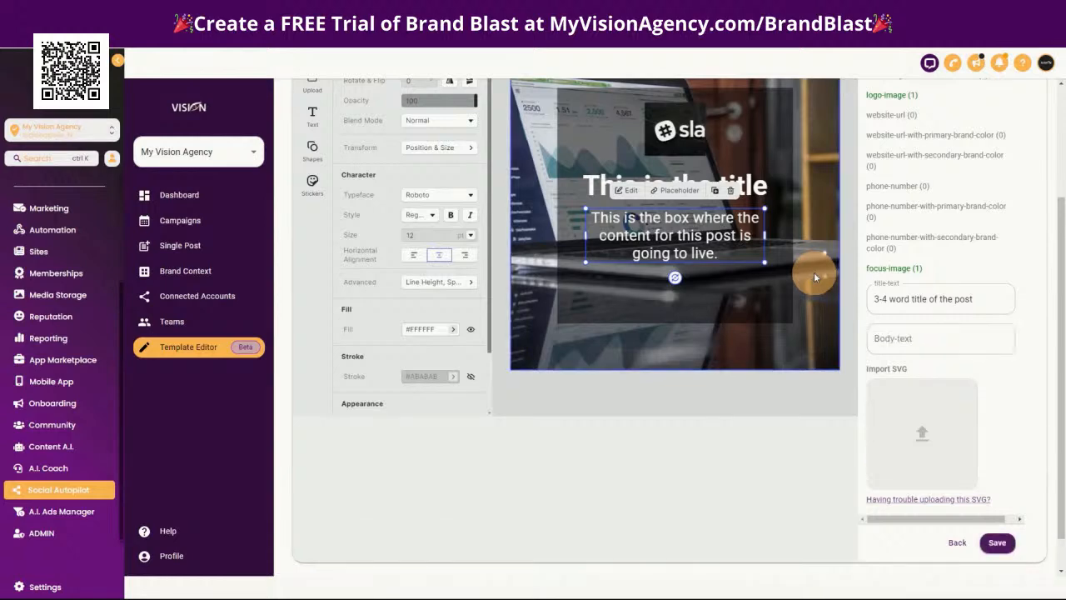
click(904, 346)
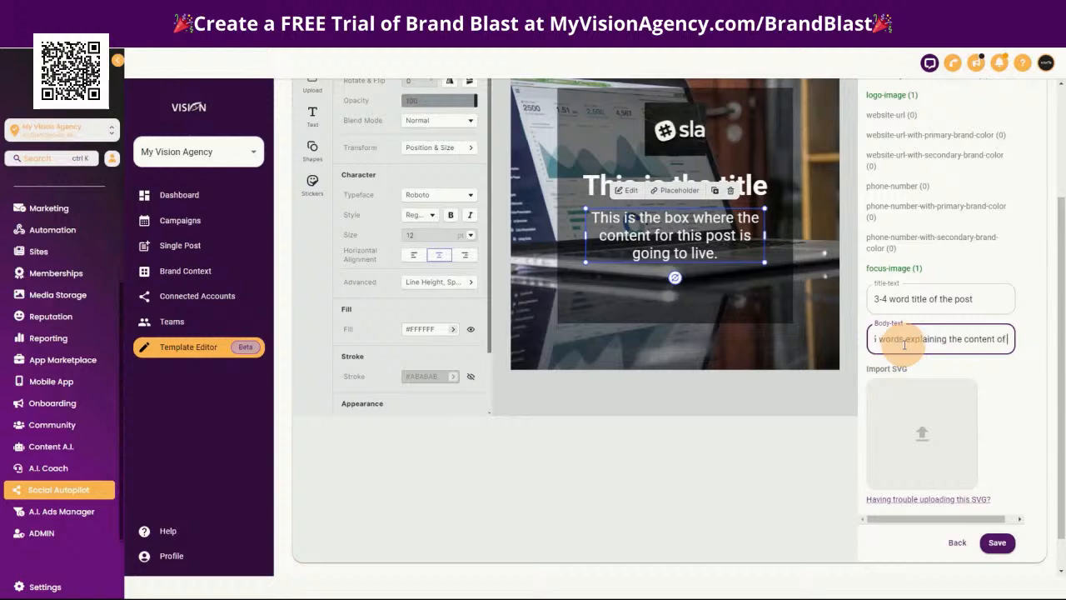
click(997, 542)
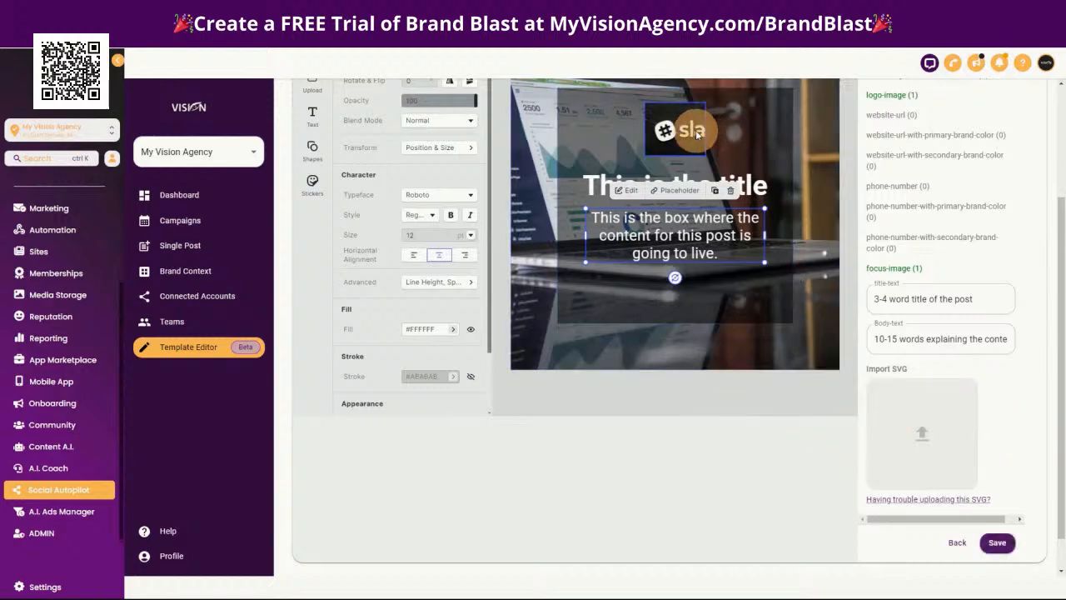
click(751, 132)
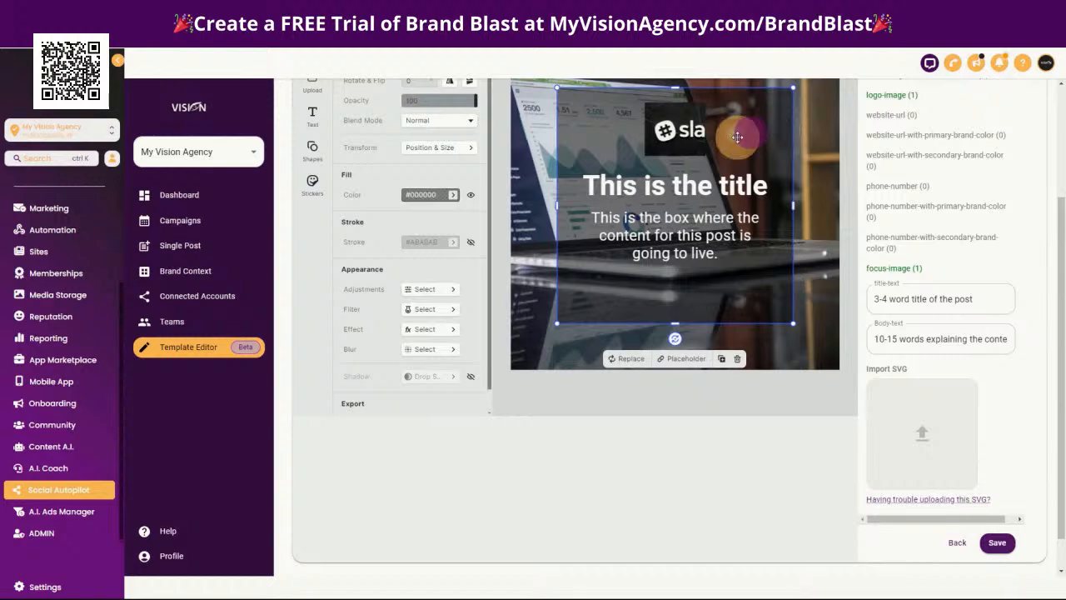
click(688, 184)
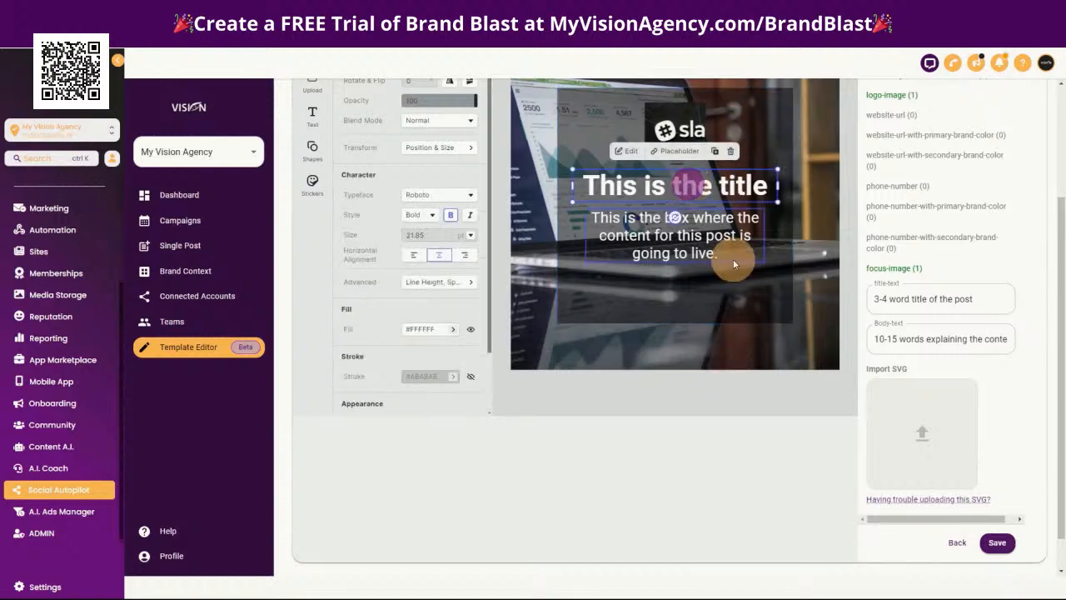
scroll(744, 428, up, 2)
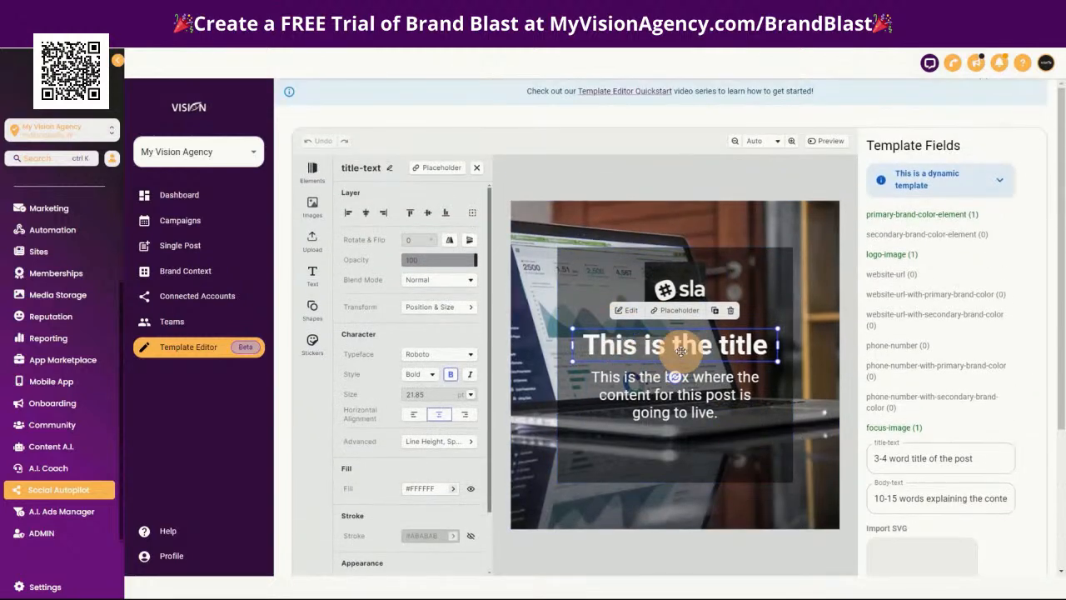
click(687, 404)
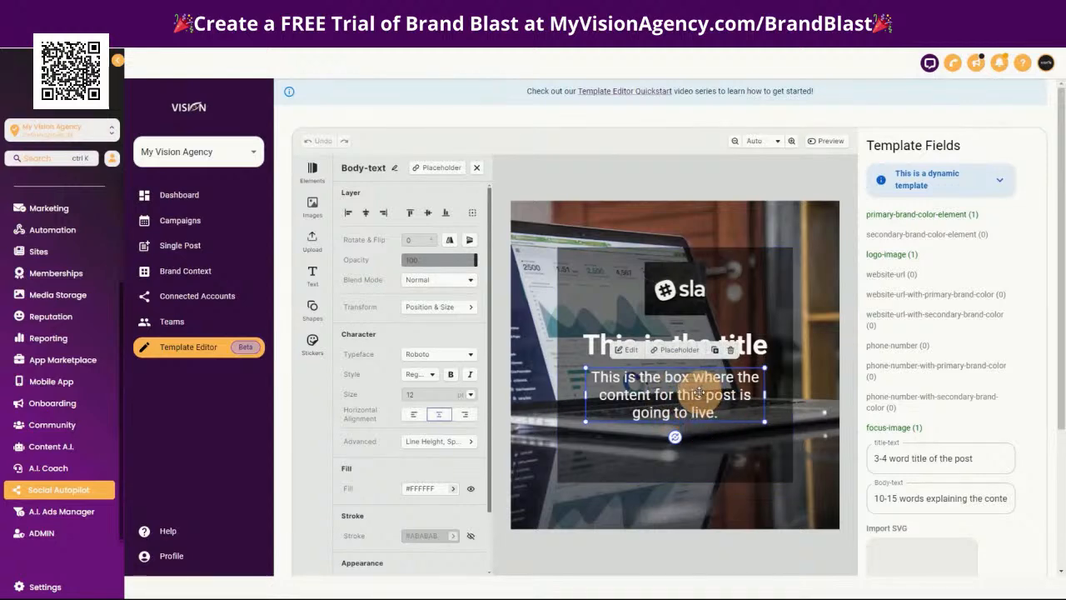
Add a new paragraph text element and place it below the body text in the lower part of the dark square
click(312, 270)
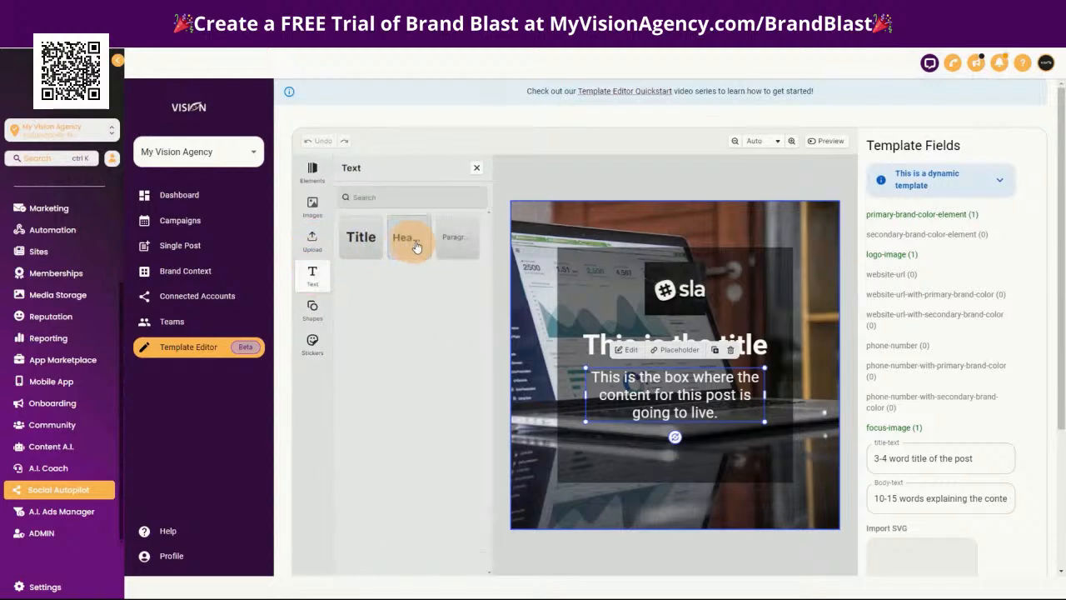
drag(452, 238, 659, 443)
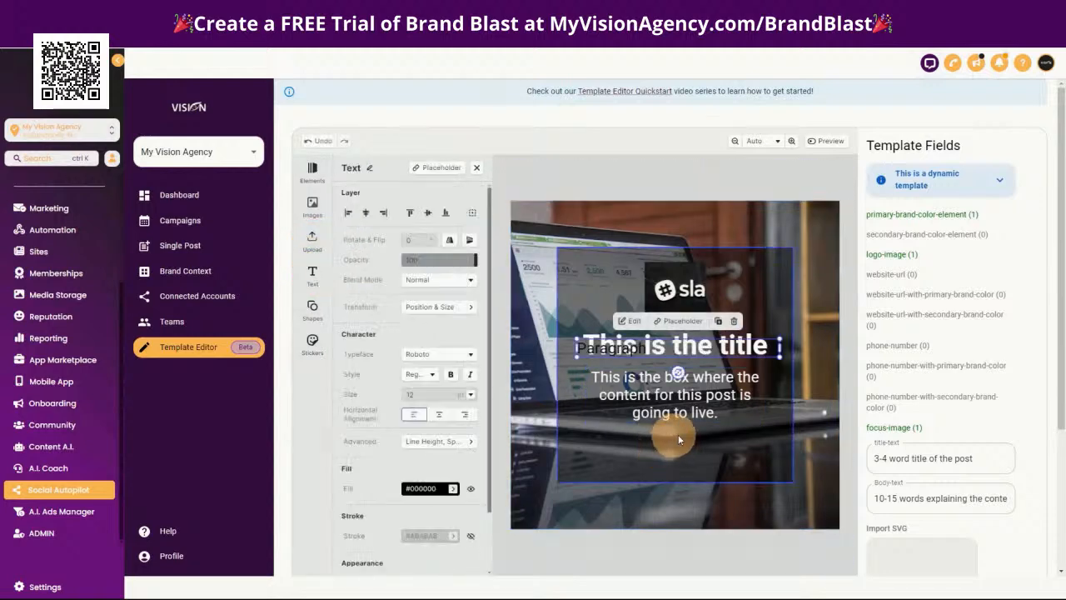
drag(694, 352, 588, 451)
Set the new paragraph's text color to white (#FFFFFF)
double_click(664, 450)
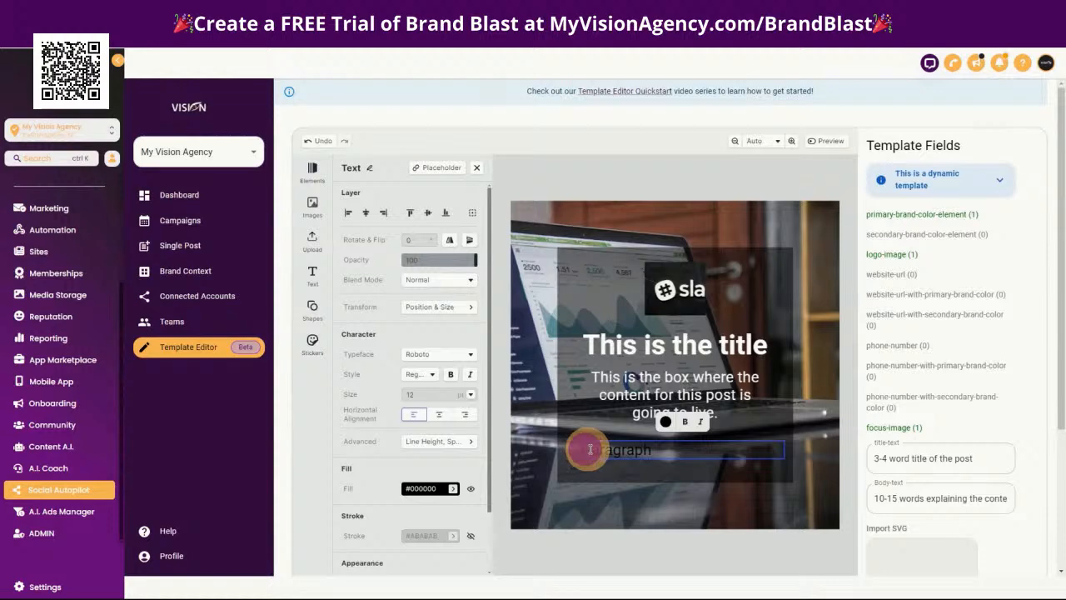
click(666, 421)
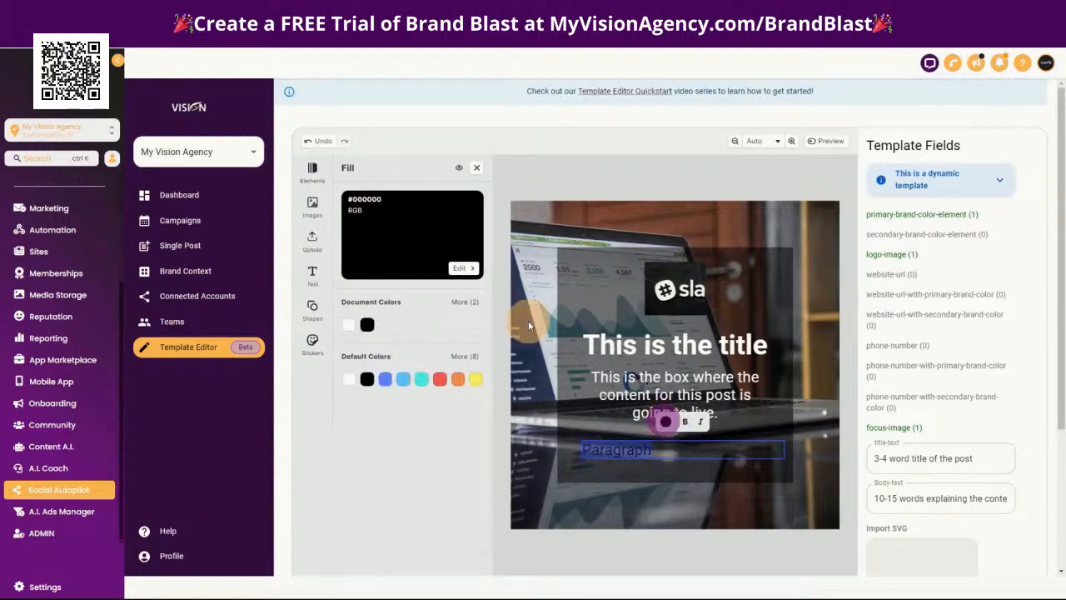
click(350, 327)
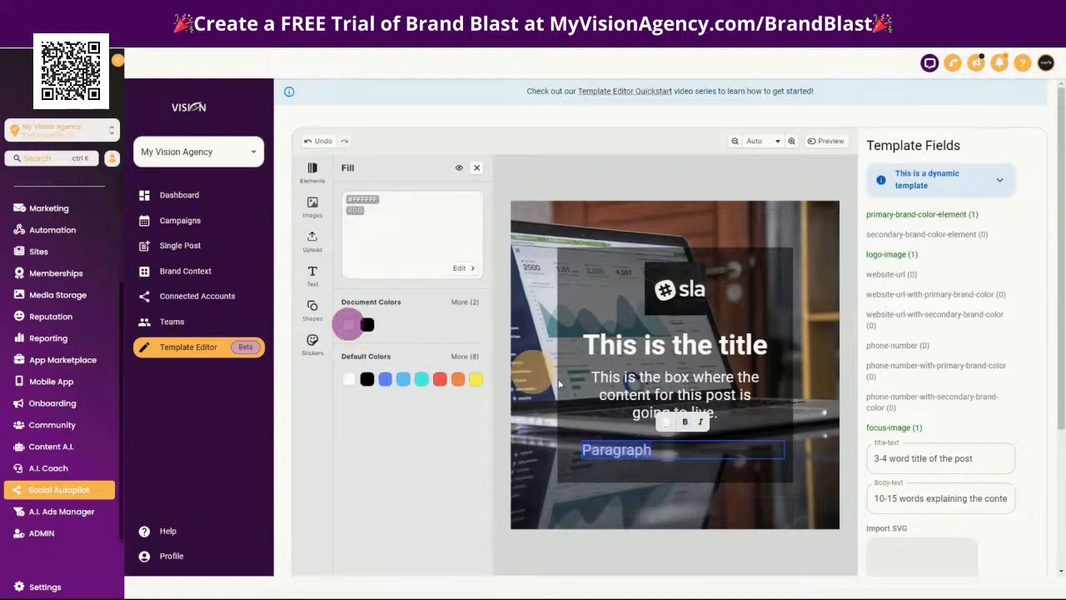
Replace the new paragraph's wording with "Website URL"
click(703, 450)
drag(652, 451, 583, 450)
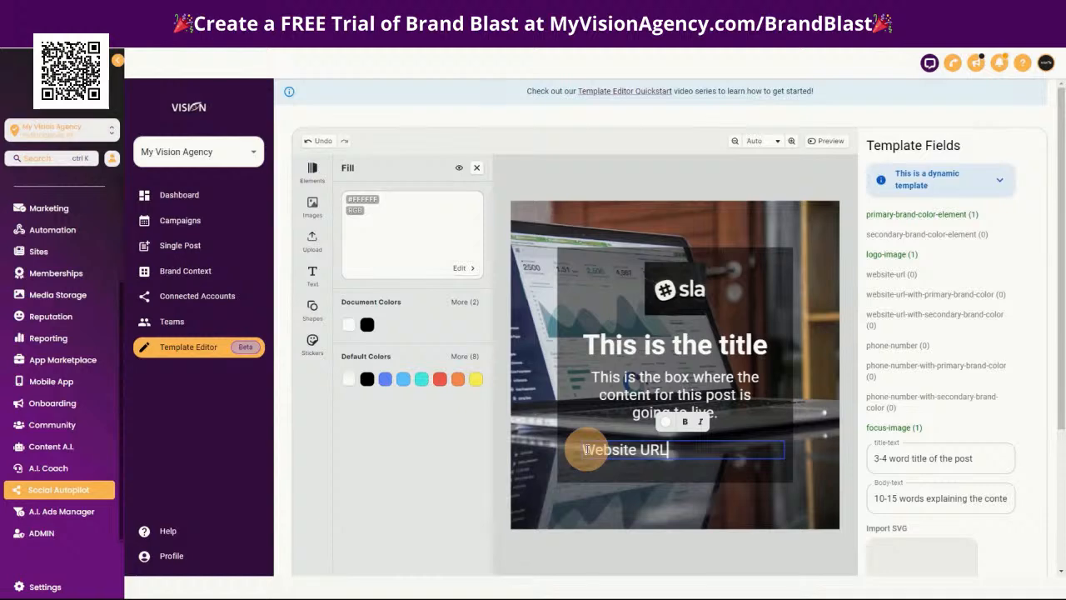
click(672, 453)
Center-align the Website URL text, scale it down to 9.35 pt, and center its box near the dark square's lower edge
click(476, 167)
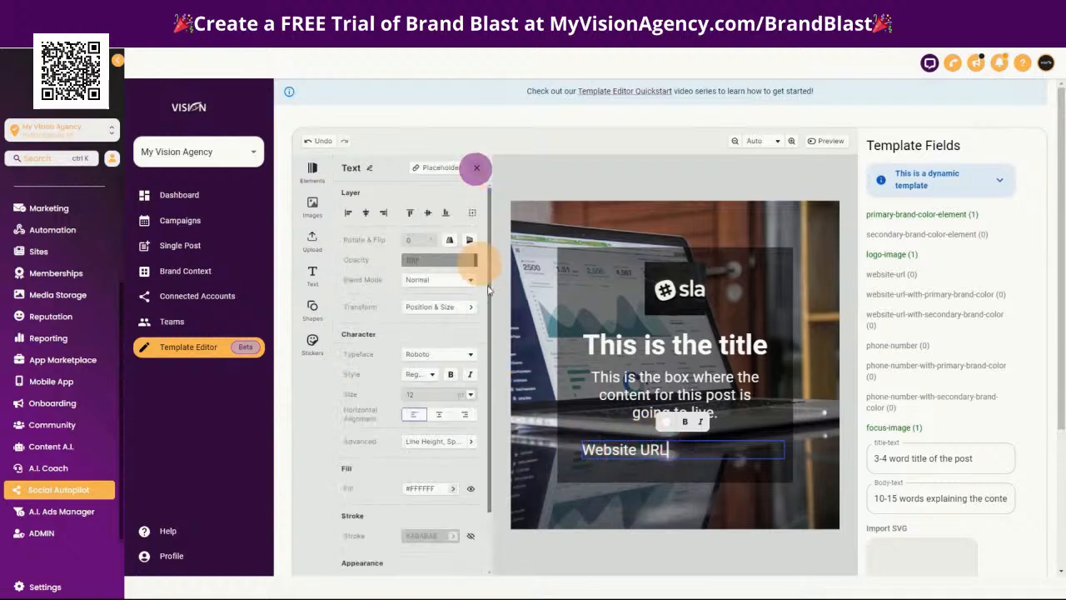
click(439, 413)
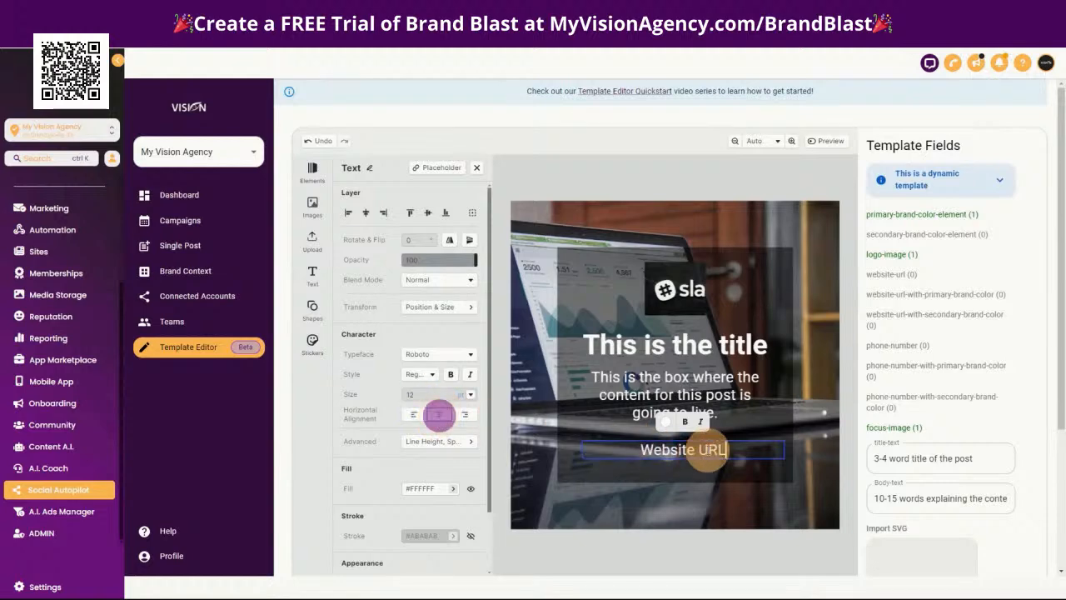
click(820, 432)
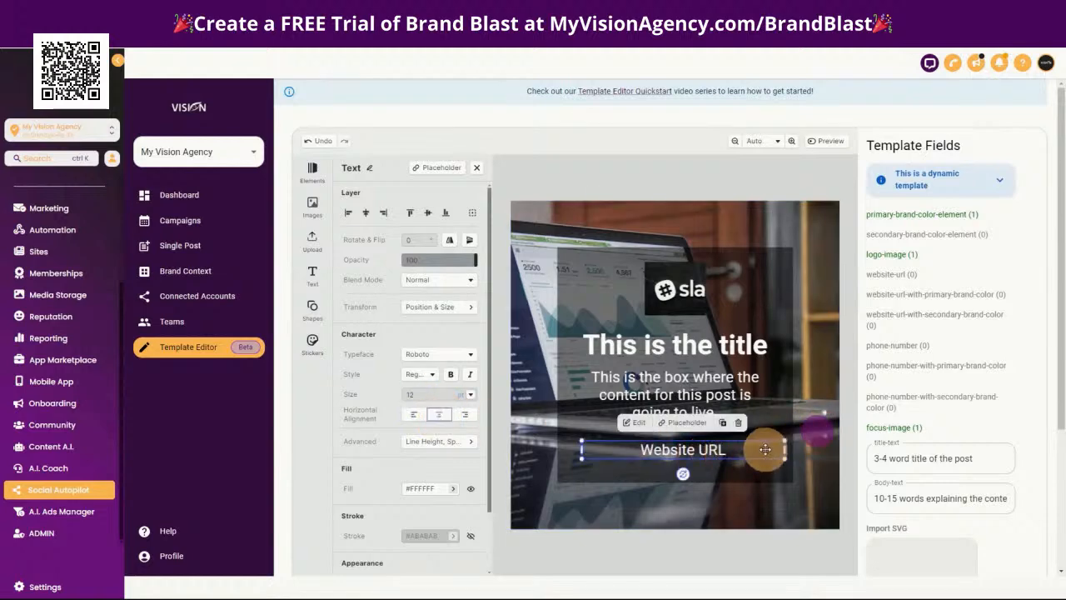
drag(781, 441, 682, 461)
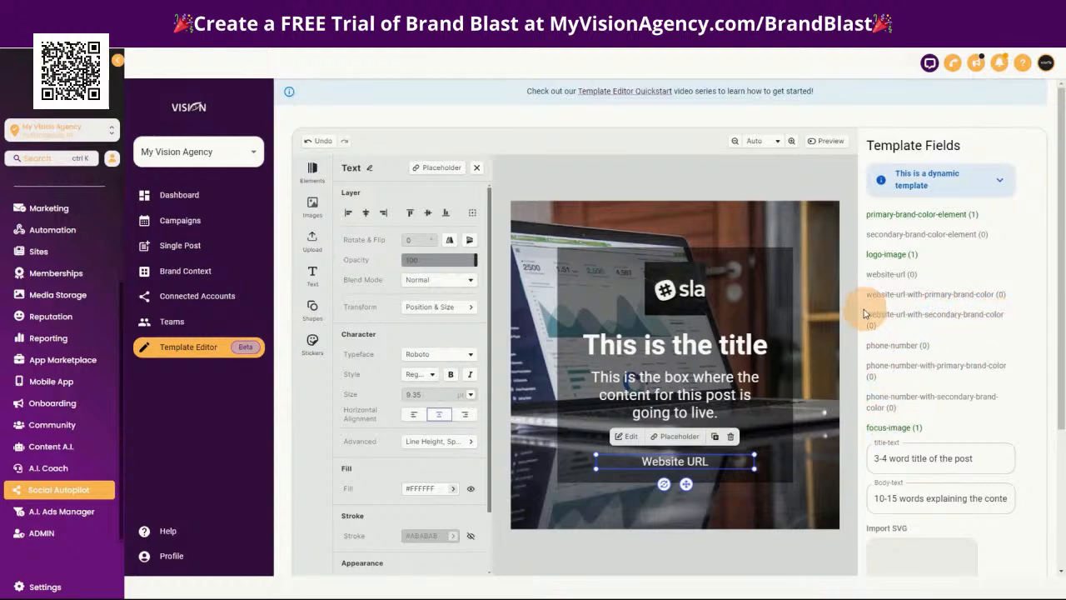
Rename the Website URL text layer using the copied field name website-url-with-secondary-brand-color, and nudge the text slightly down
drag(863, 316, 1010, 322)
key(ctrl+c)
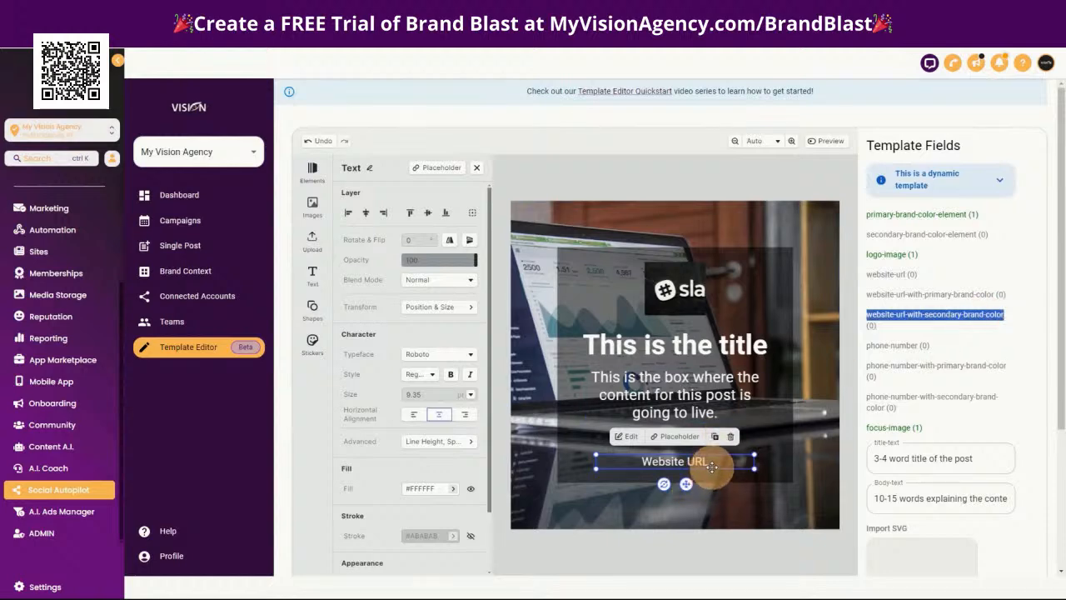
click(369, 168)
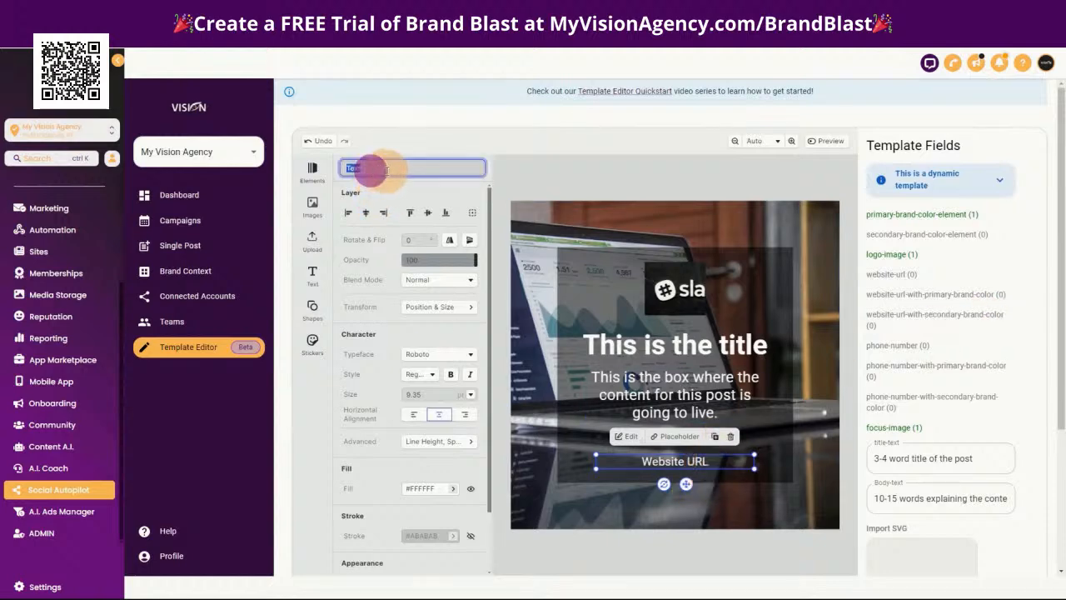
key(ctrl+v)
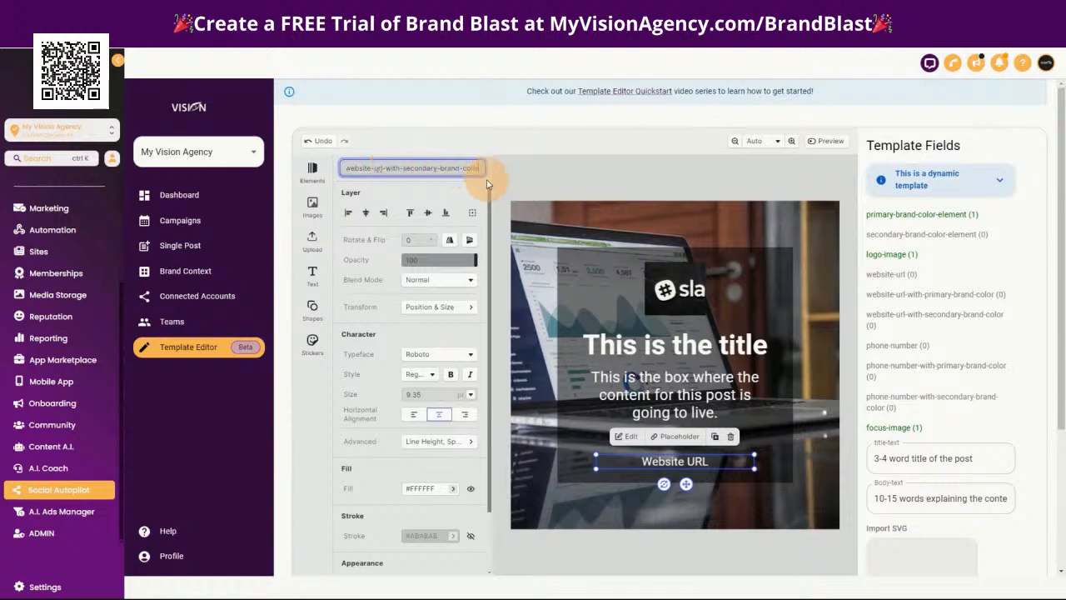
key(Return)
drag(702, 459, 713, 460)
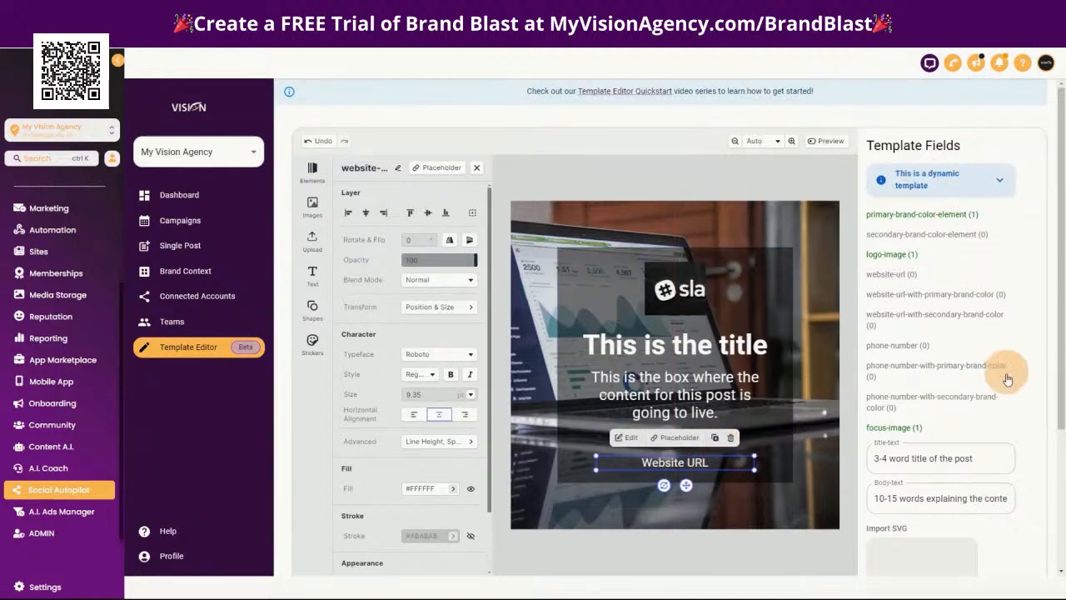
Save the template with the linked website field and return to the Dynamic Test template list
scroll(999, 500, down, 2)
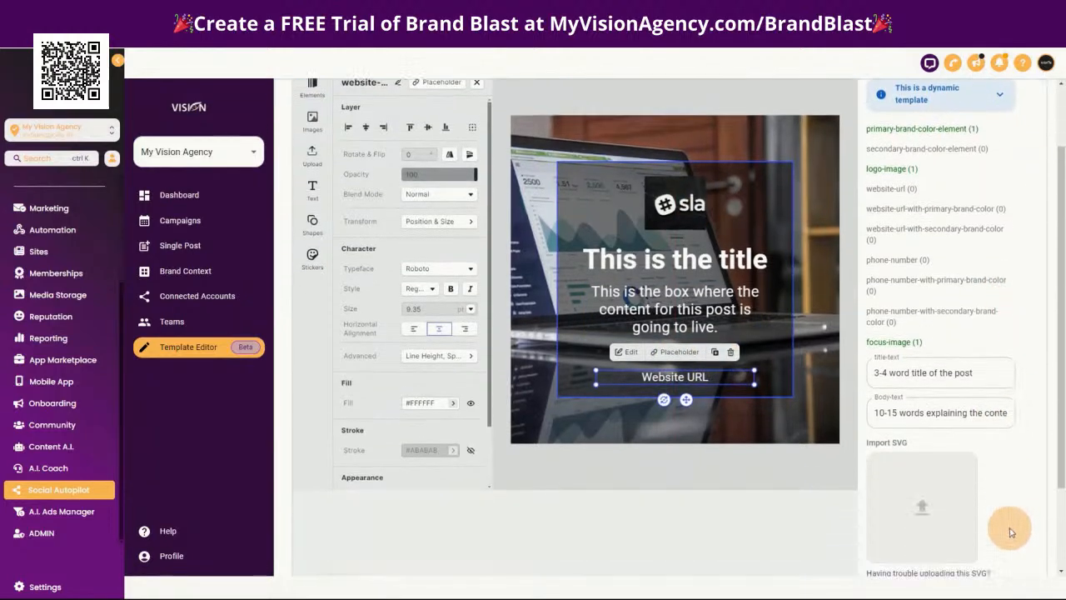
click(997, 535)
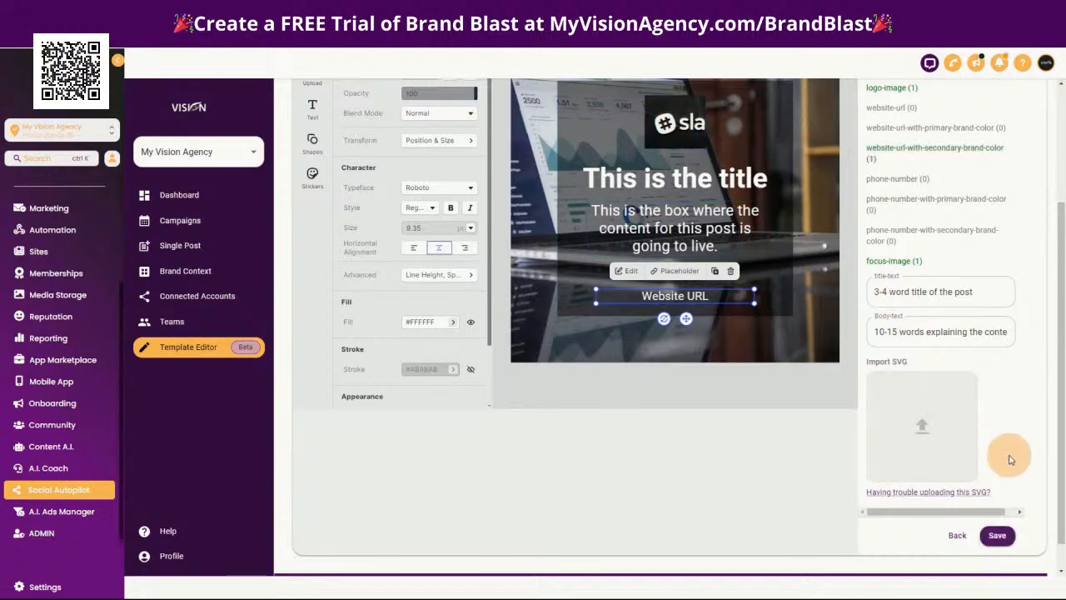
scroll(1019, 457, up, 2)
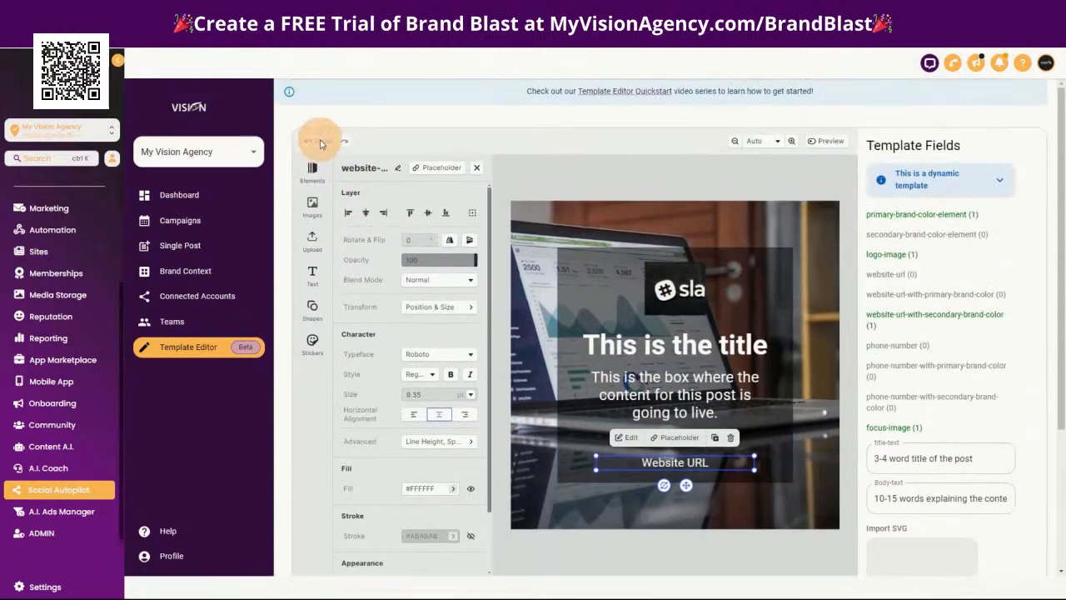
scroll(923, 450, down, 3)
click(953, 505)
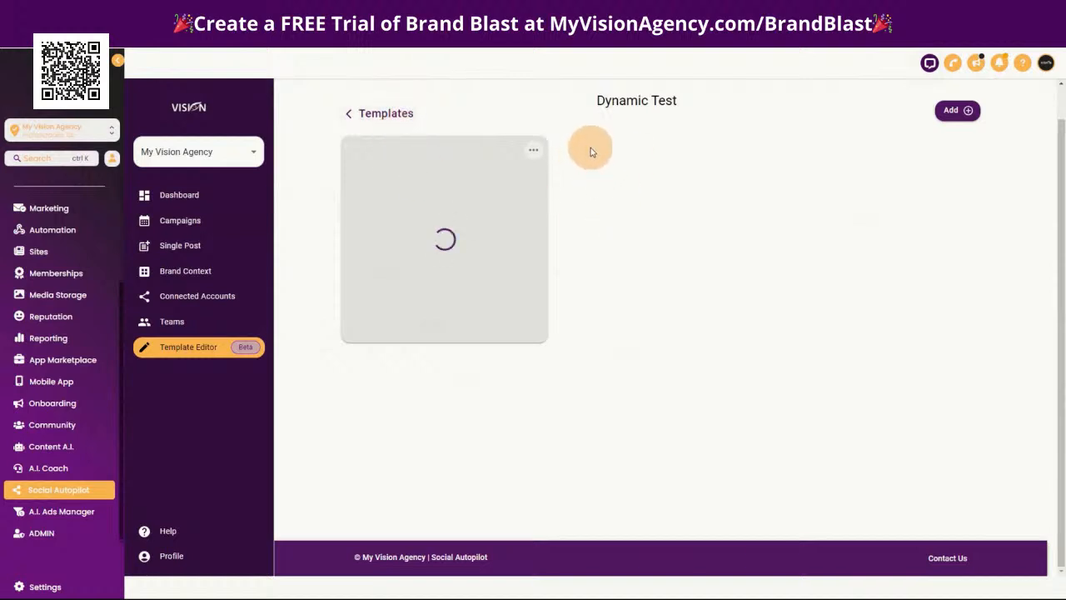
Duplicate the saved template in the Dynamic Test collection
click(533, 151)
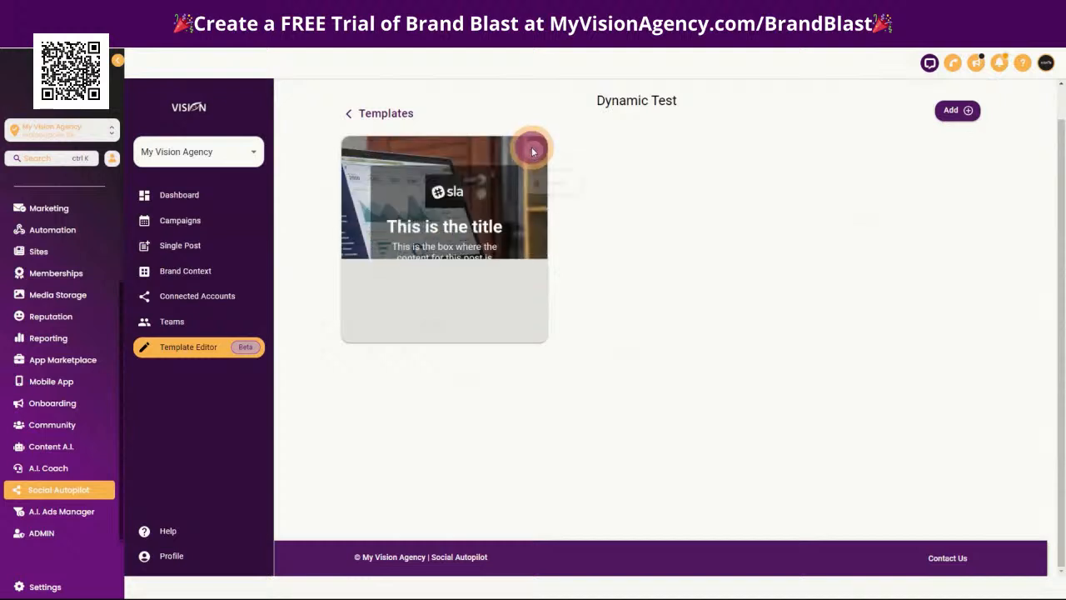
click(568, 171)
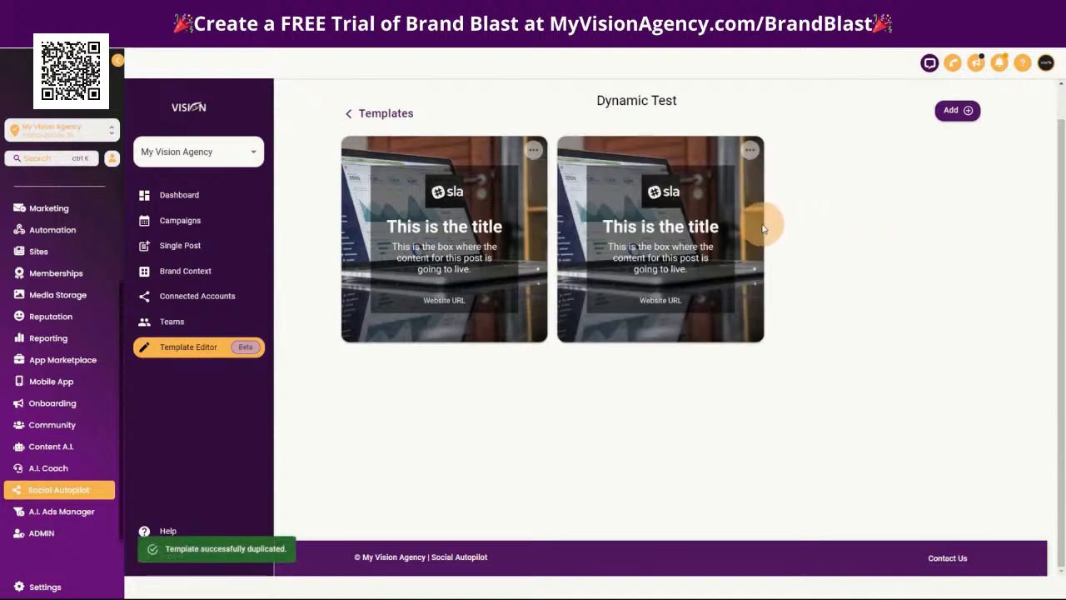
Open the duplicated template for editing, select its background image and check the image's crop settings
click(679, 256)
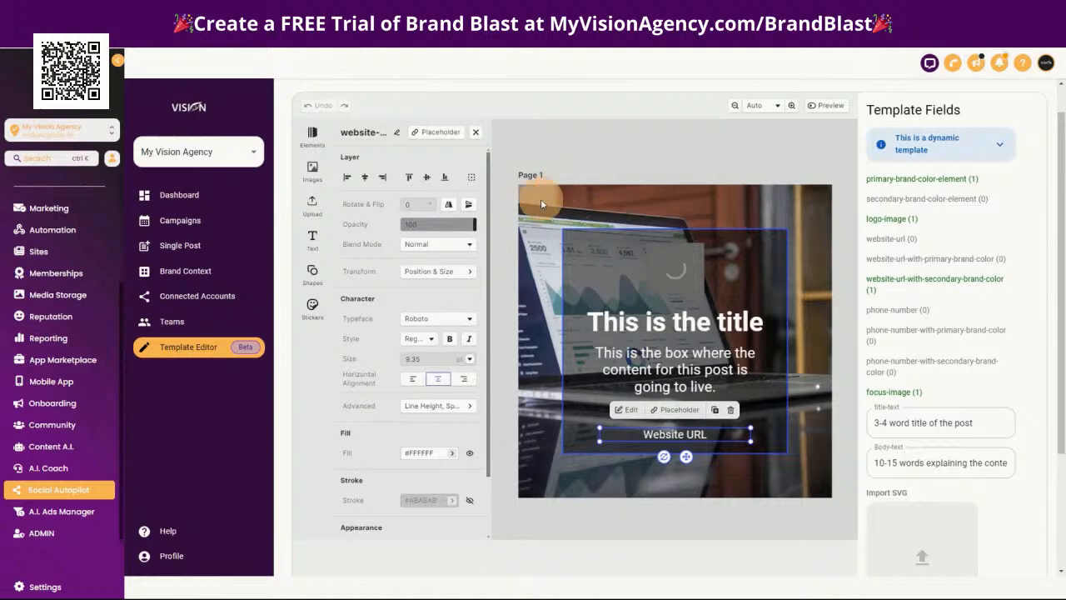
click(527, 194)
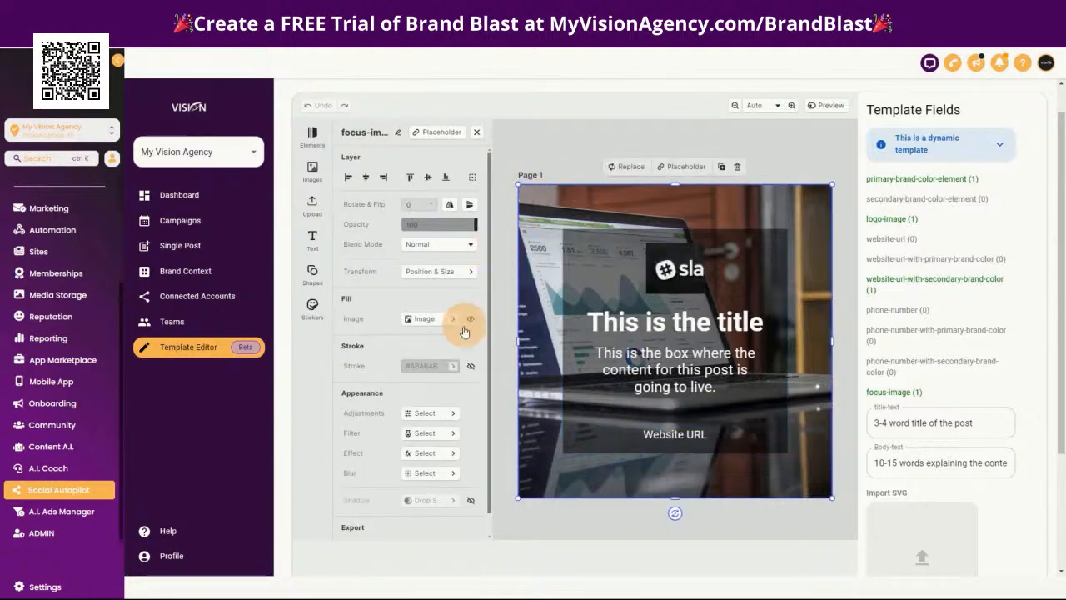
click(434, 318)
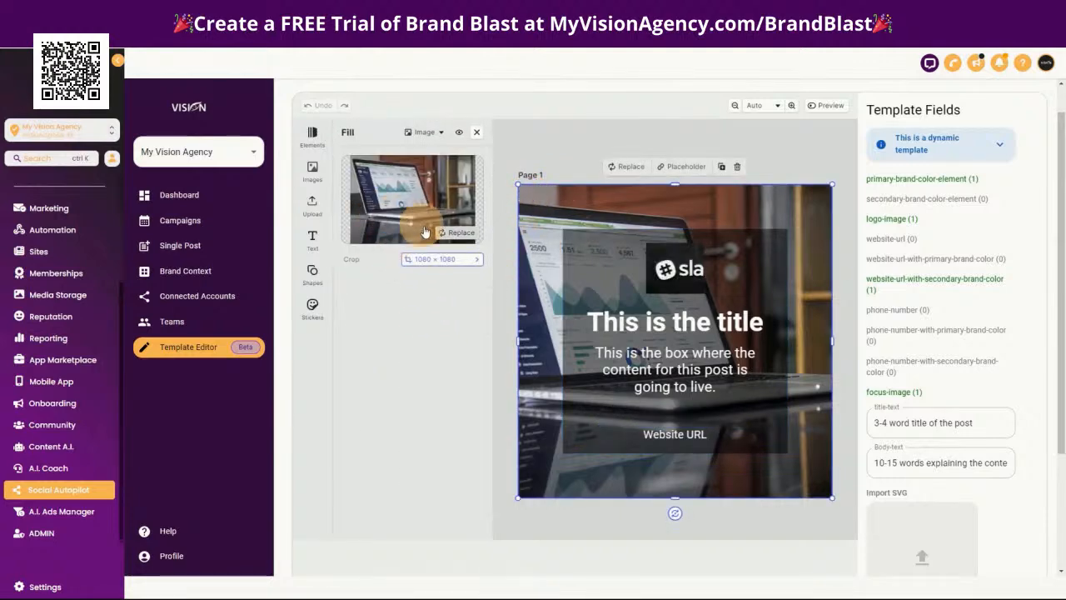
click(426, 259)
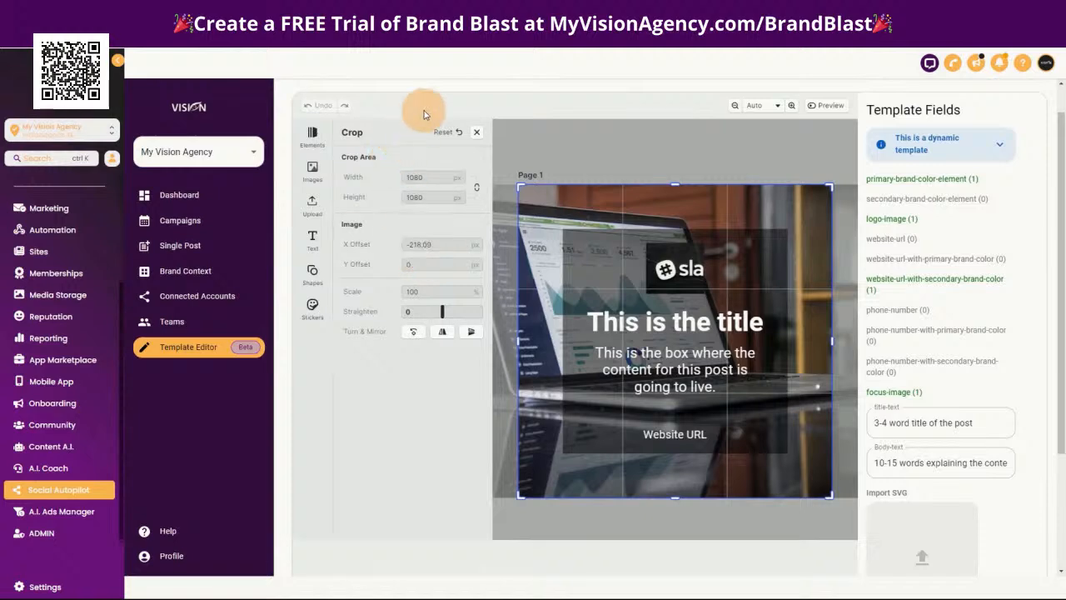
click(478, 133)
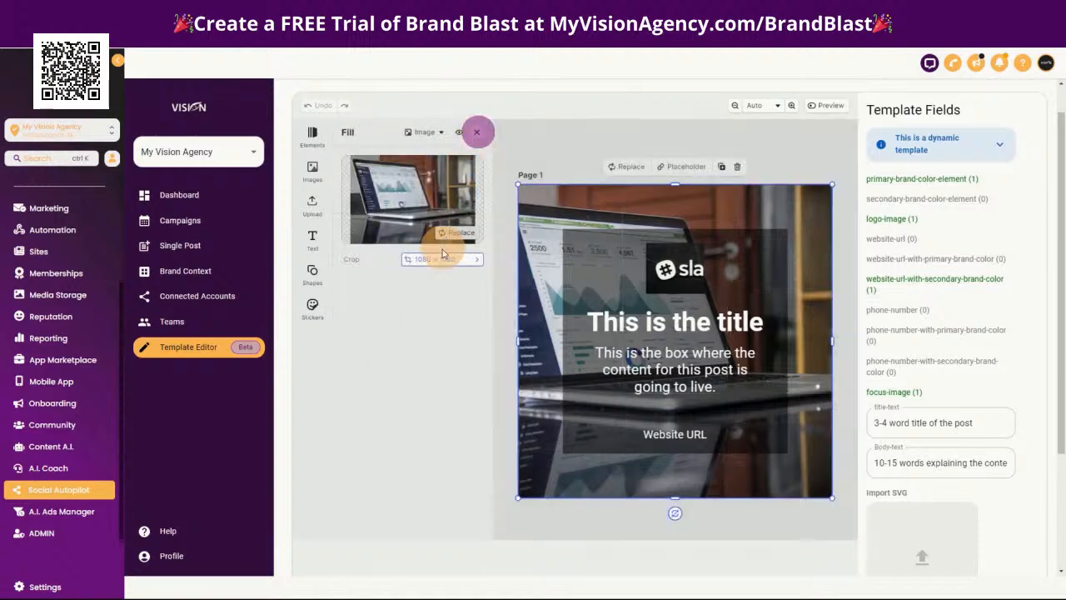
Examine the background image's fill type and crop options, and look through the available image library
click(540, 198)
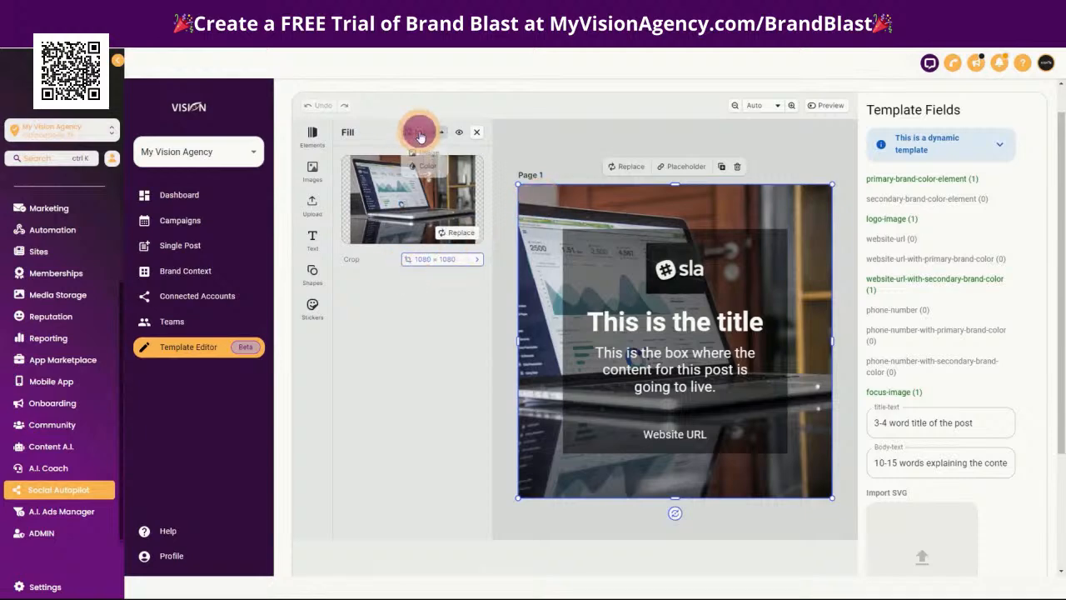
click(380, 131)
click(476, 132)
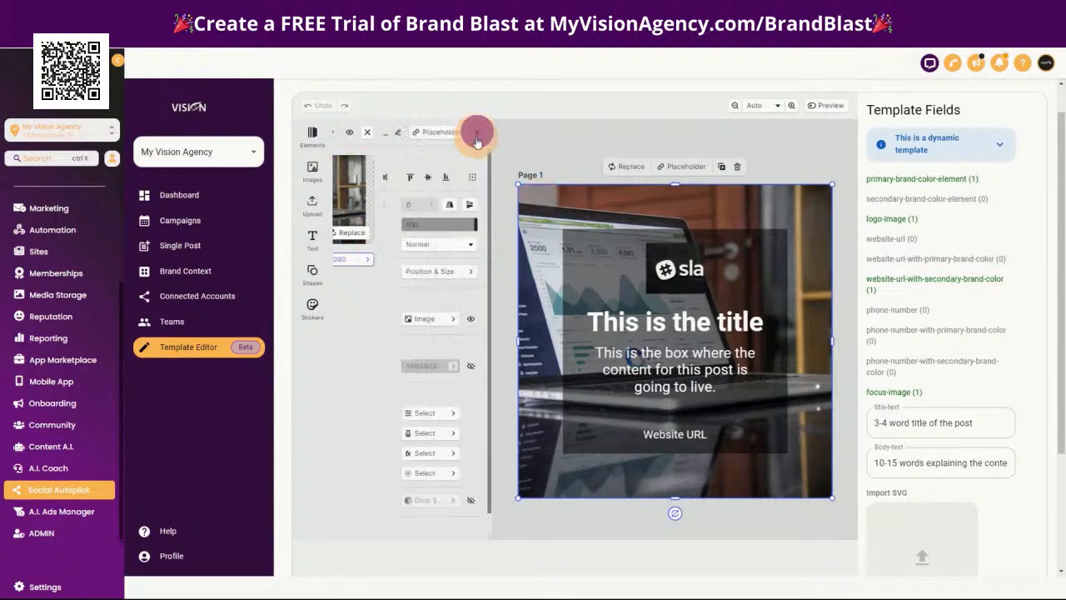
click(455, 324)
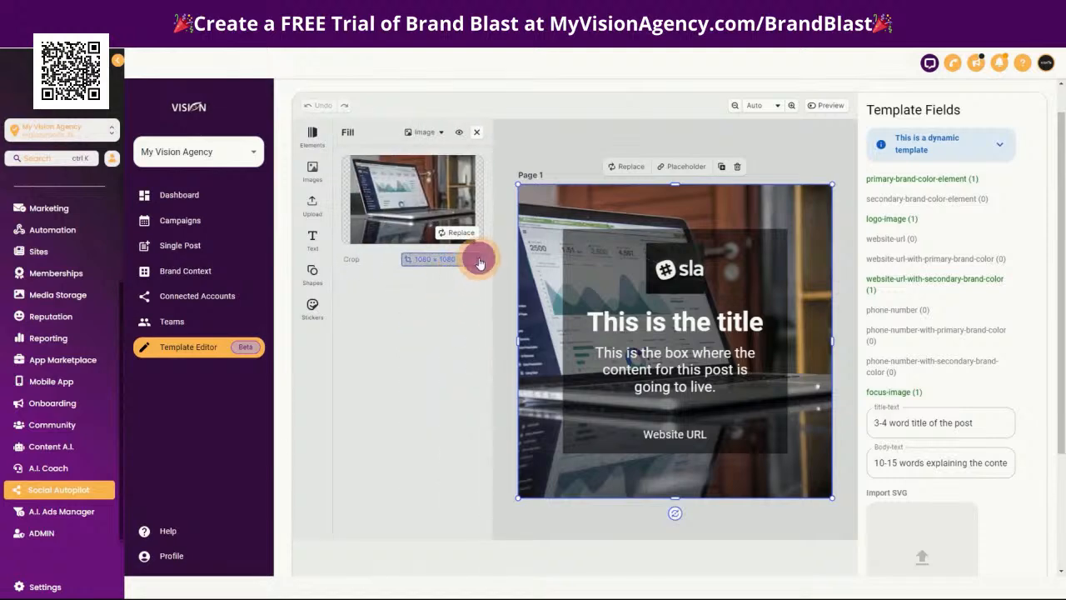
click(480, 263)
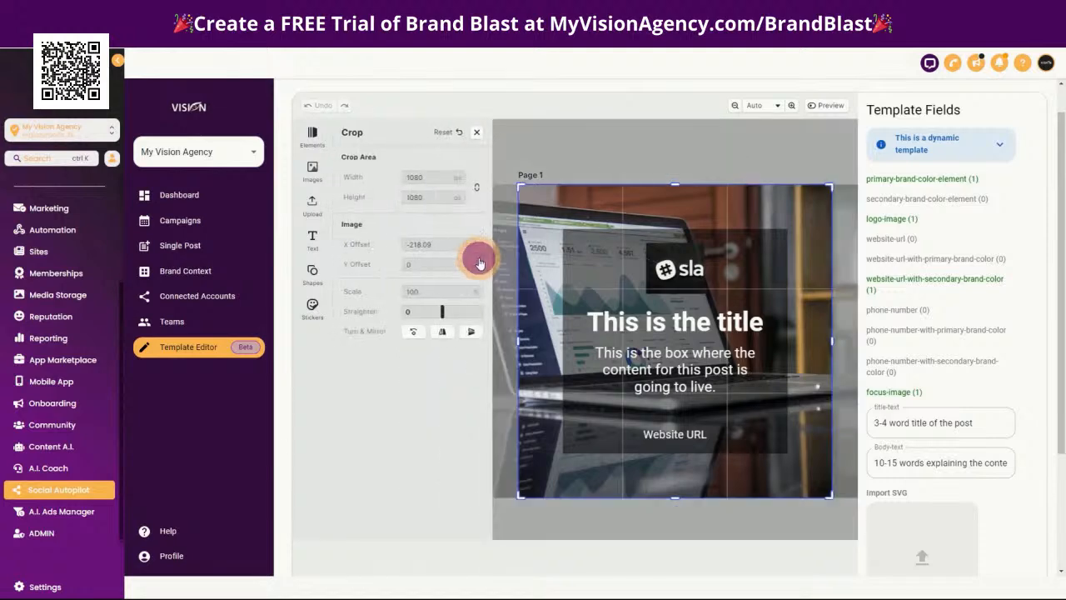
click(381, 406)
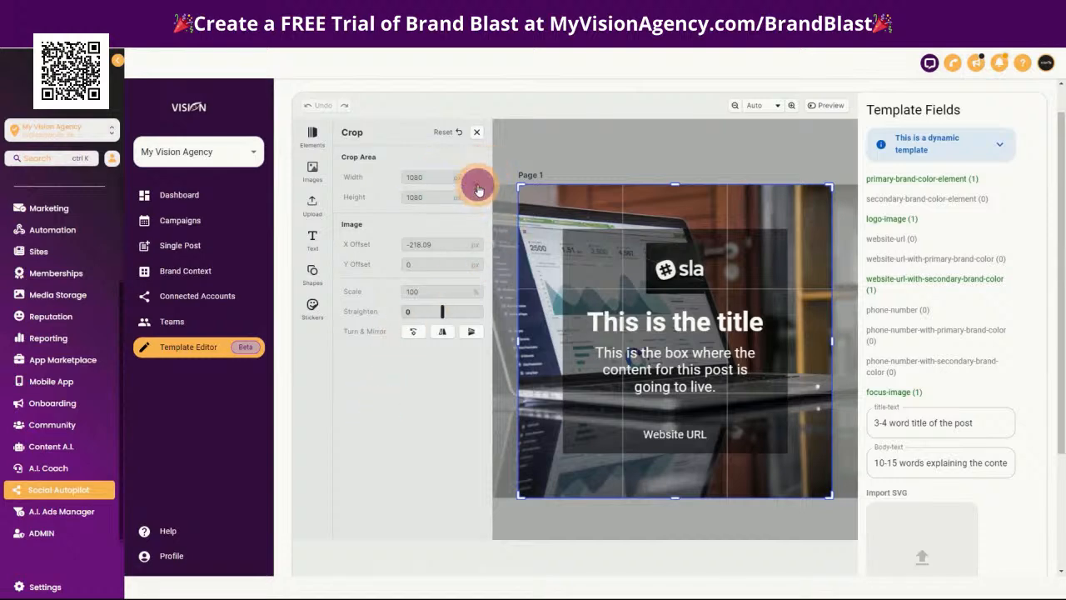
click(476, 132)
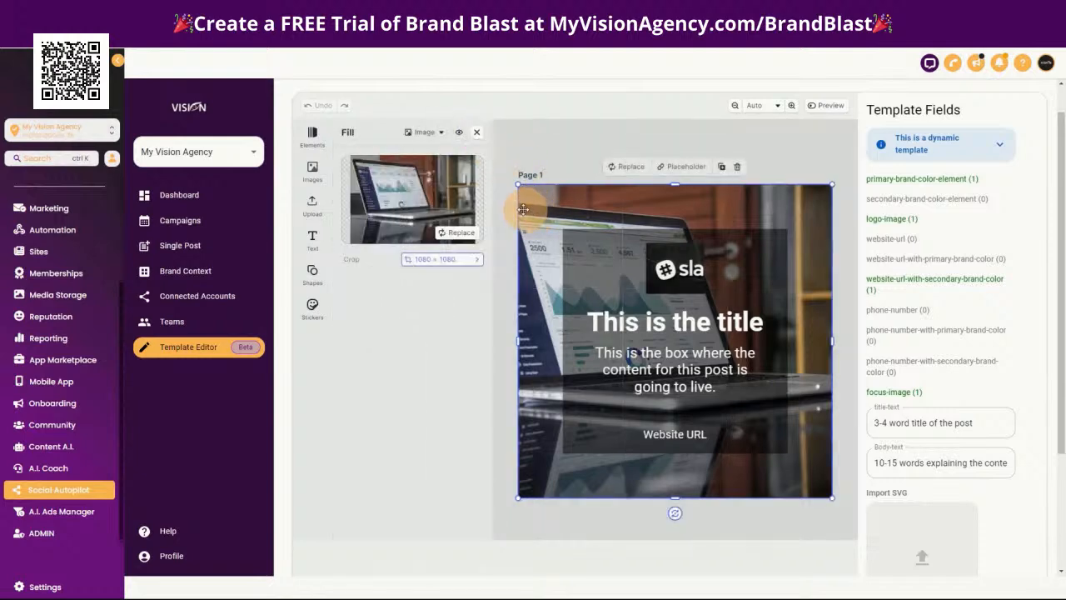
click(314, 169)
click(476, 132)
click(552, 213)
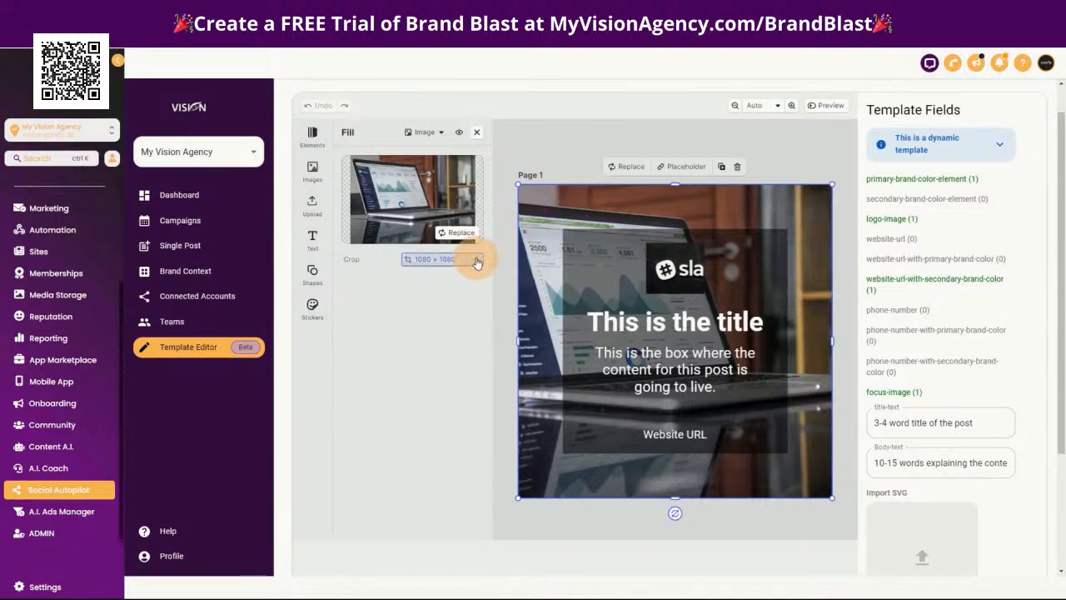
click(312, 175)
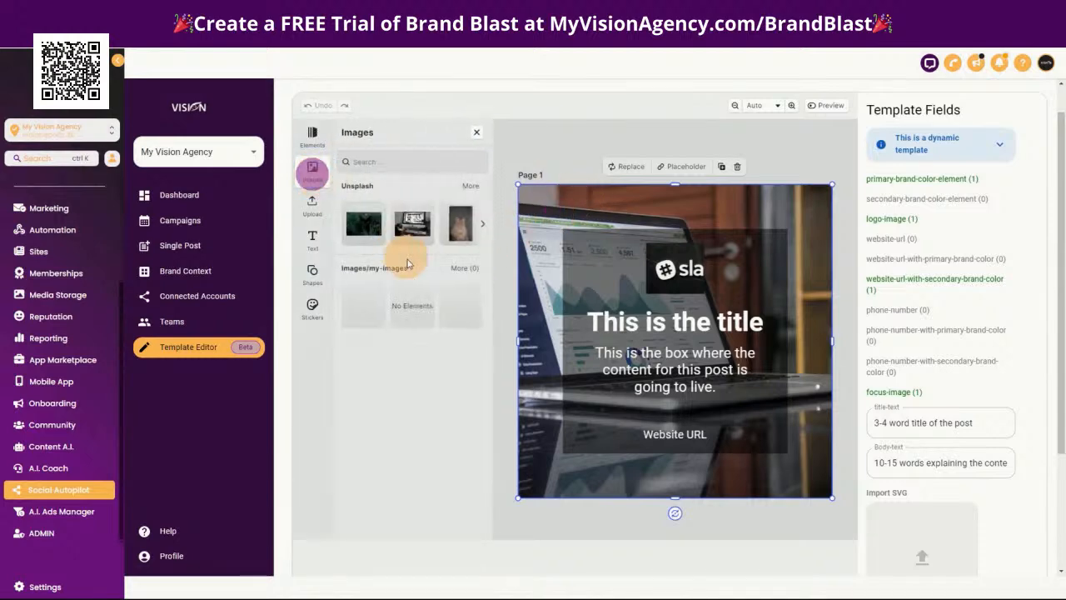
click(477, 132)
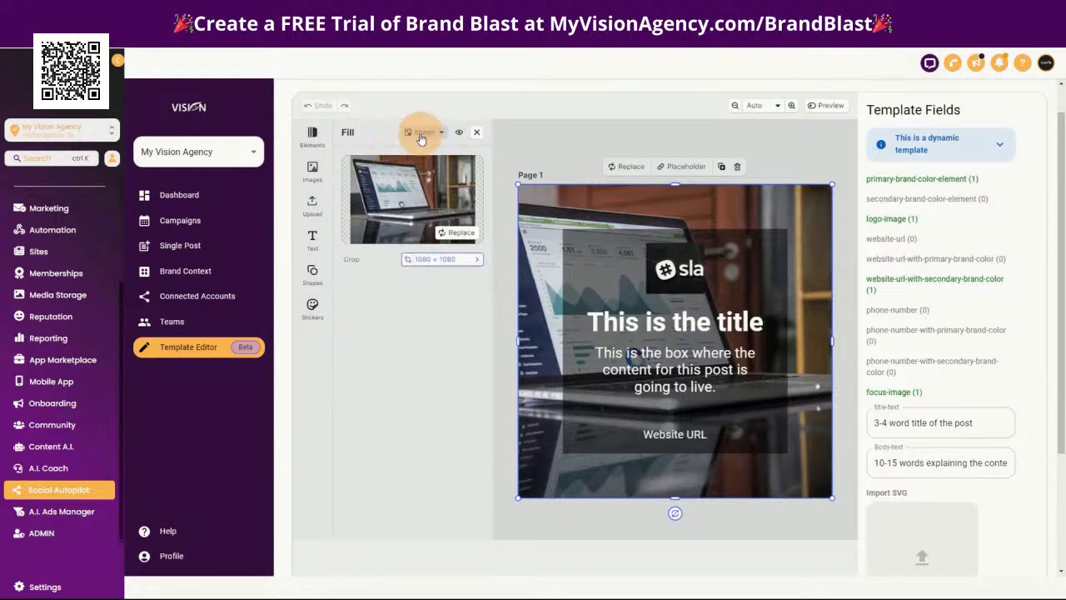
Examine the background image's position and size settings along with its layer, appearance, export and fill options
click(479, 133)
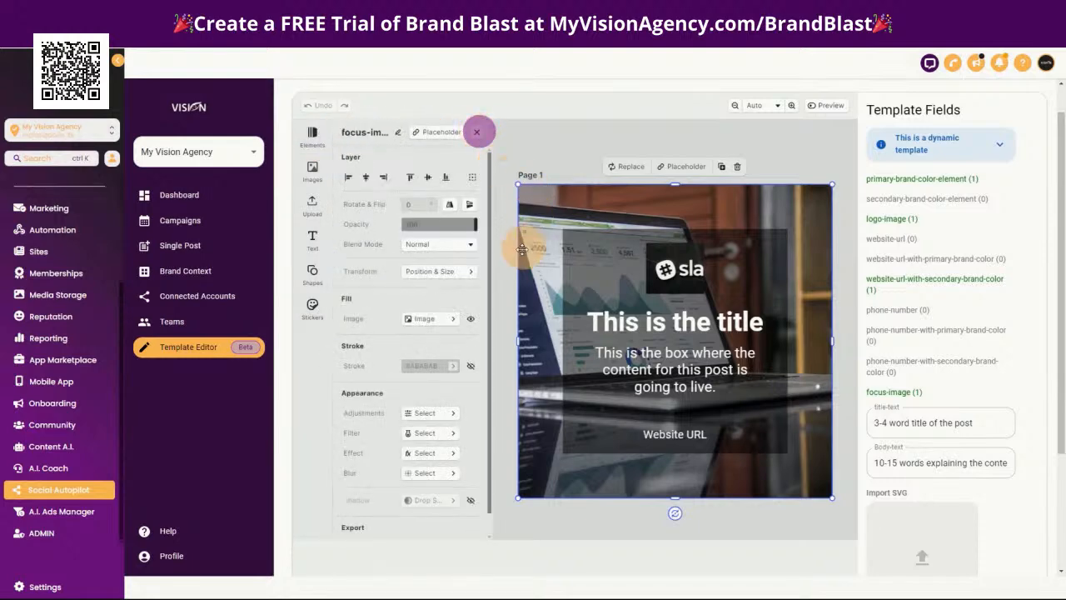
click(457, 277)
click(476, 132)
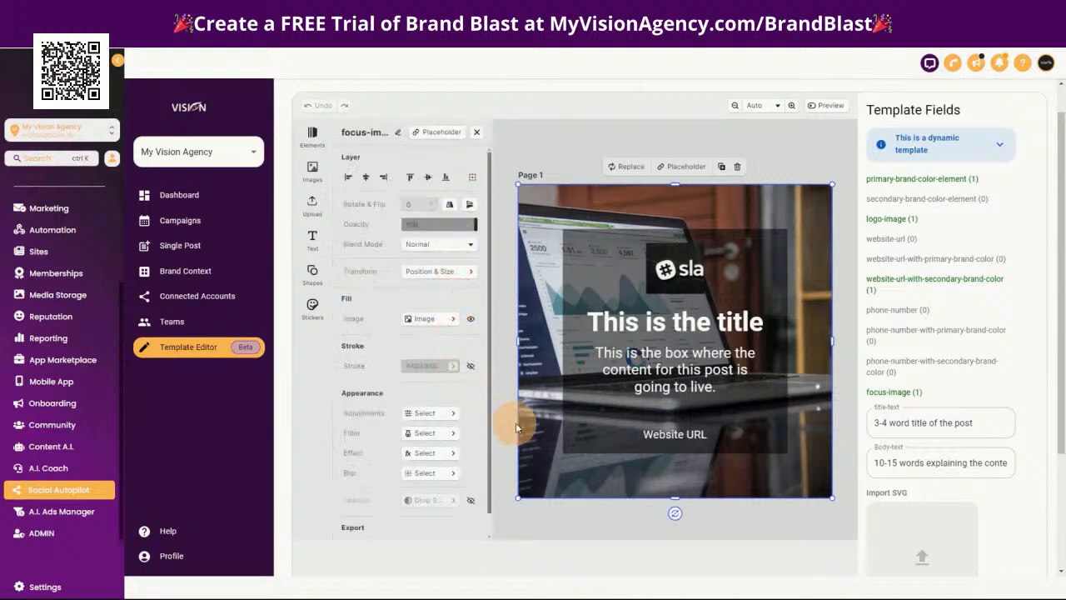
scroll(443, 468, down, 1)
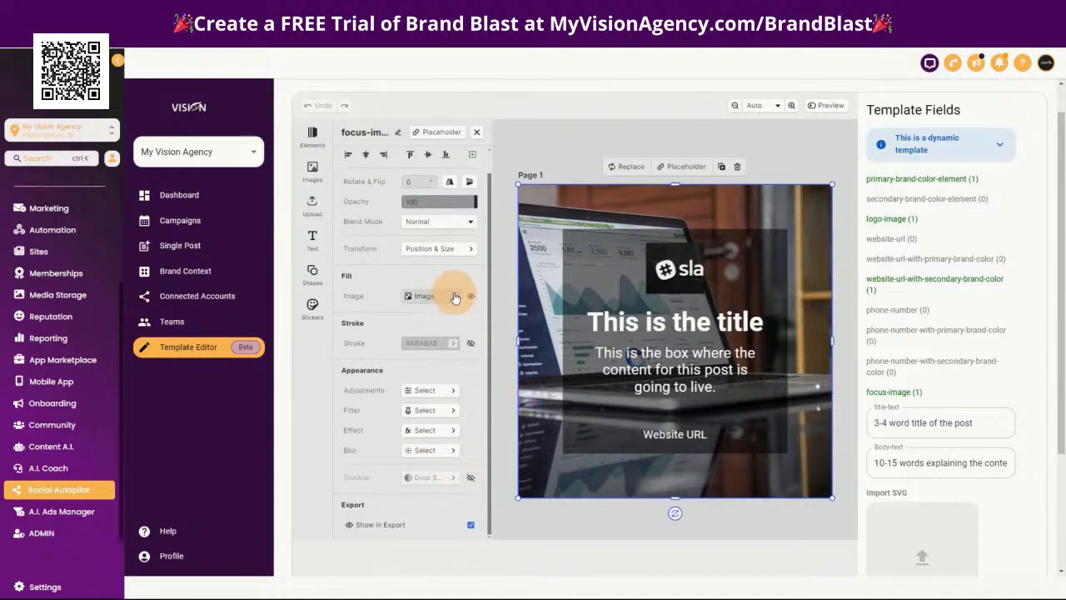
click(468, 250)
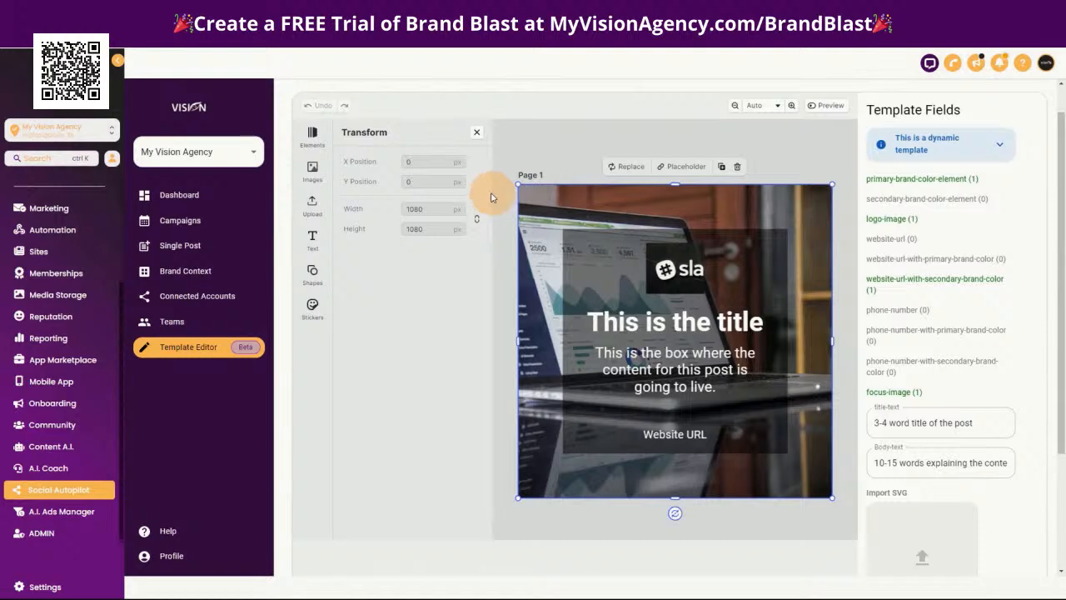
click(472, 144)
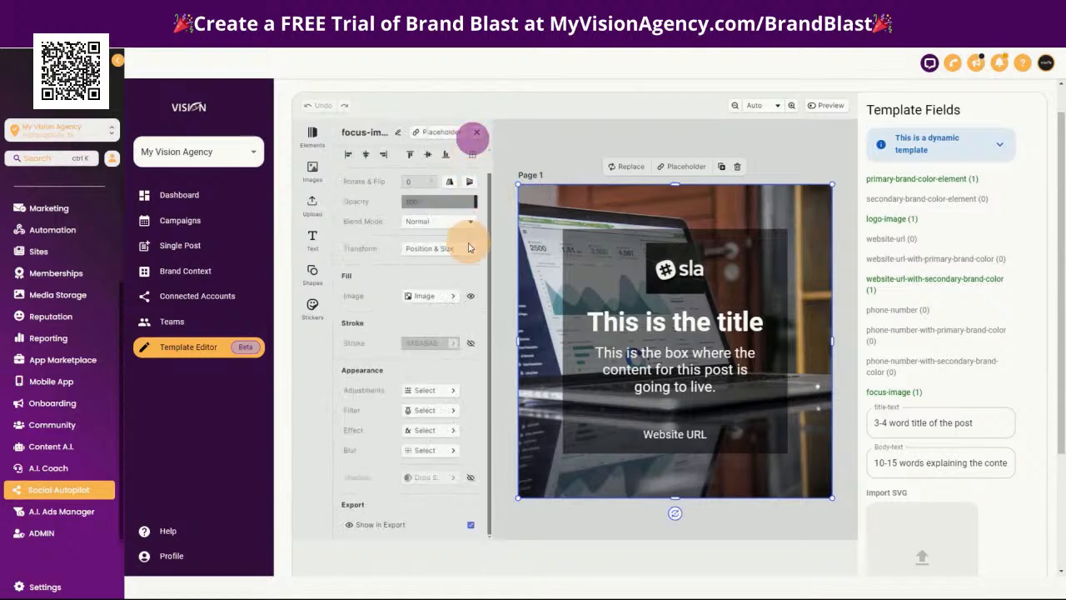
click(469, 247)
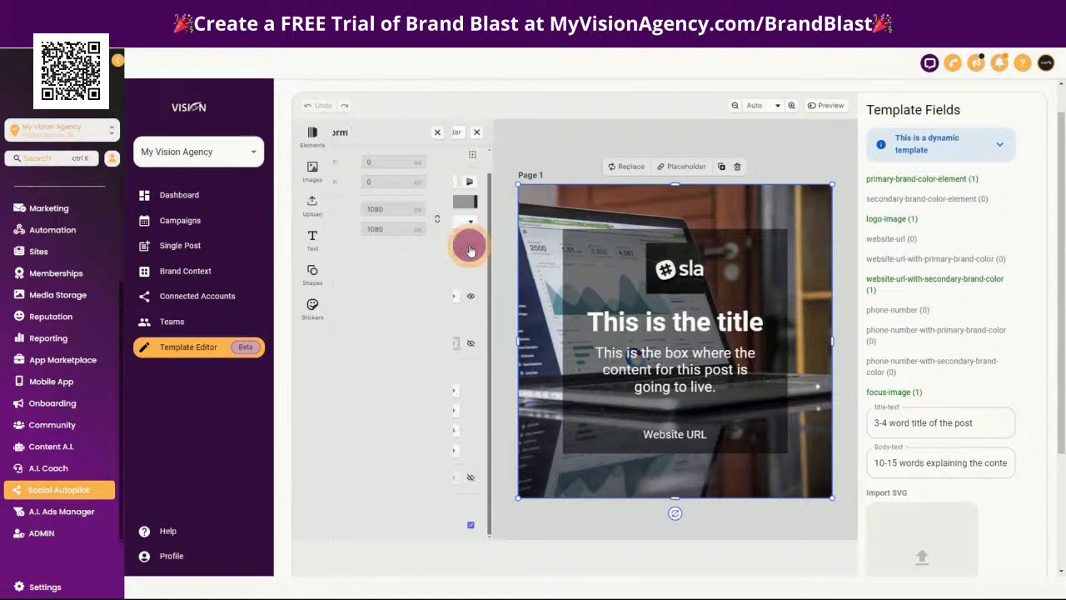
click(476, 131)
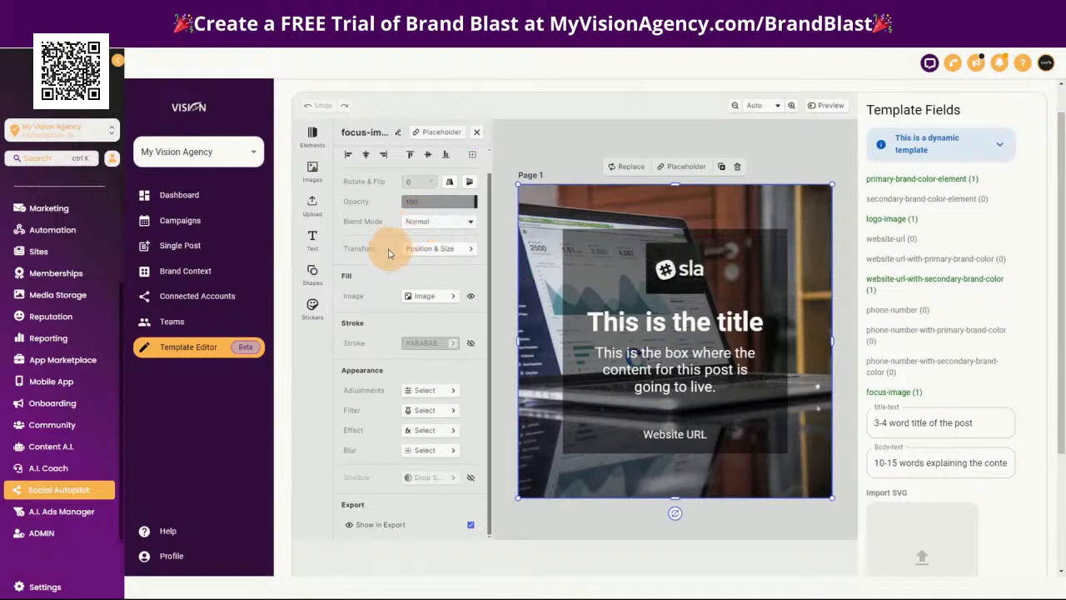
scroll(370, 213, up, 1)
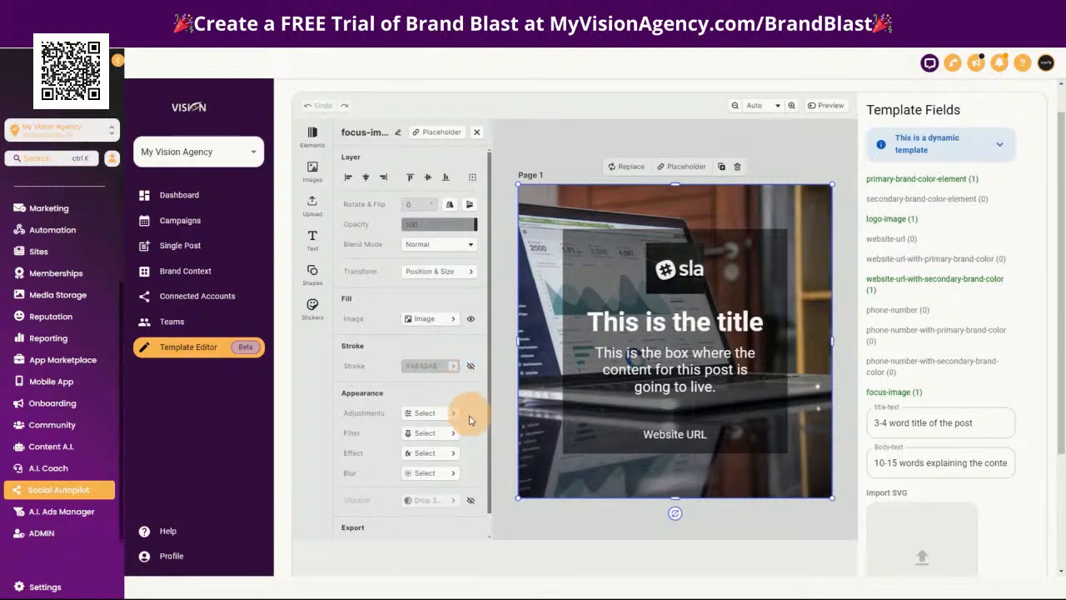
scroll(483, 462, down, 1)
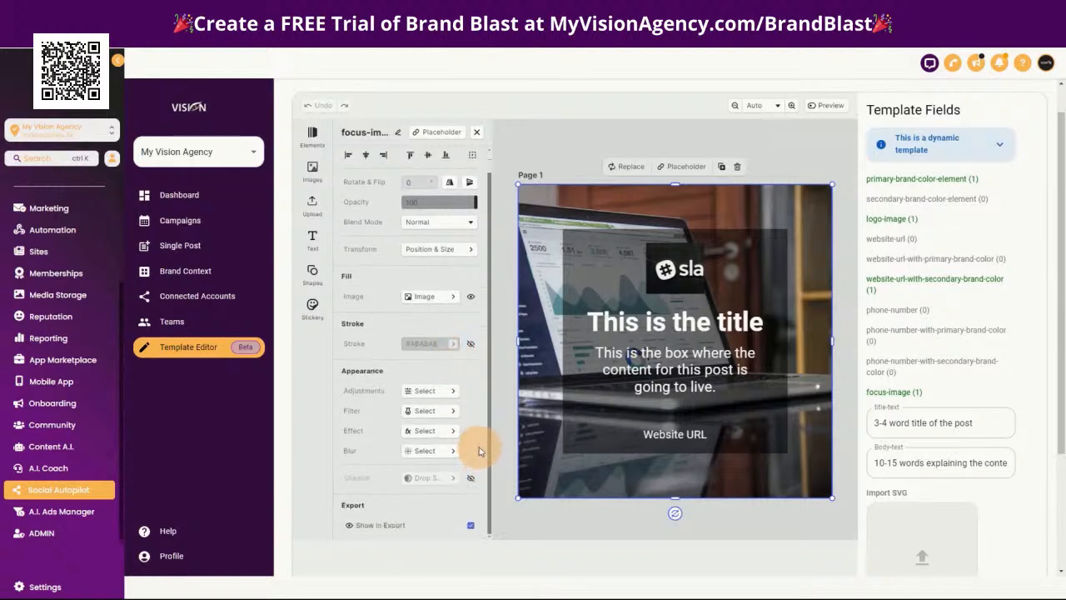
scroll(479, 451, up, 1)
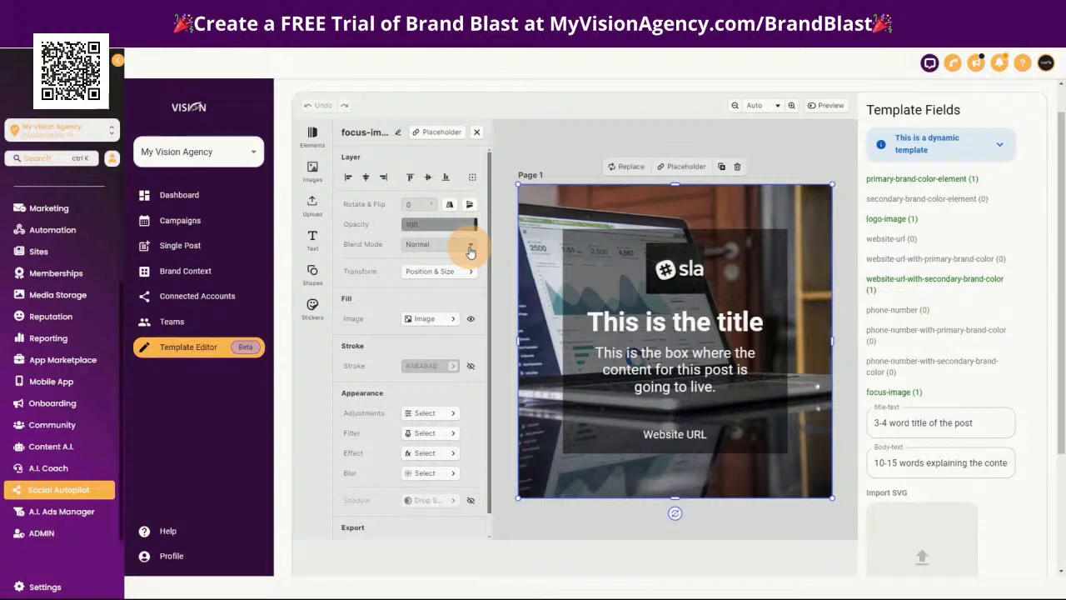
click(454, 319)
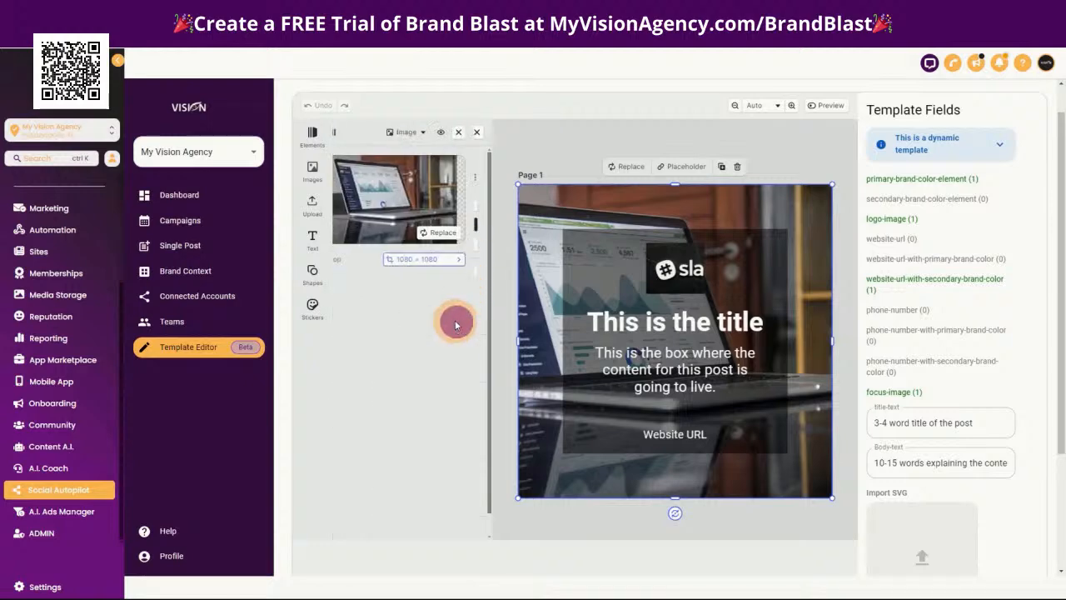
click(479, 133)
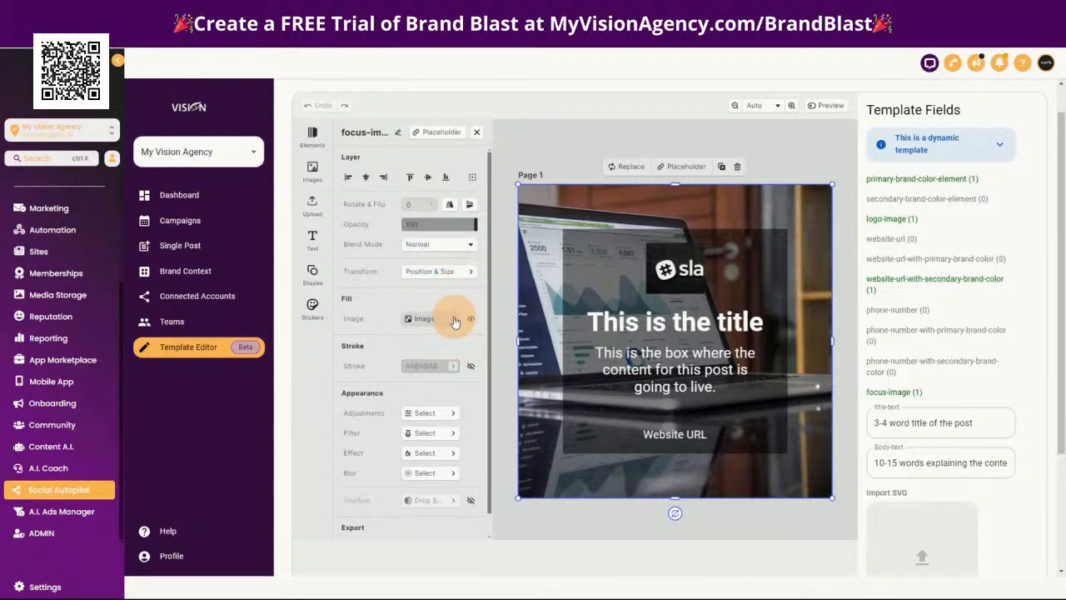
Crop the background image to 1080 px wide by 720 px high, after trying a crop width of 1920 px
click(454, 322)
click(453, 263)
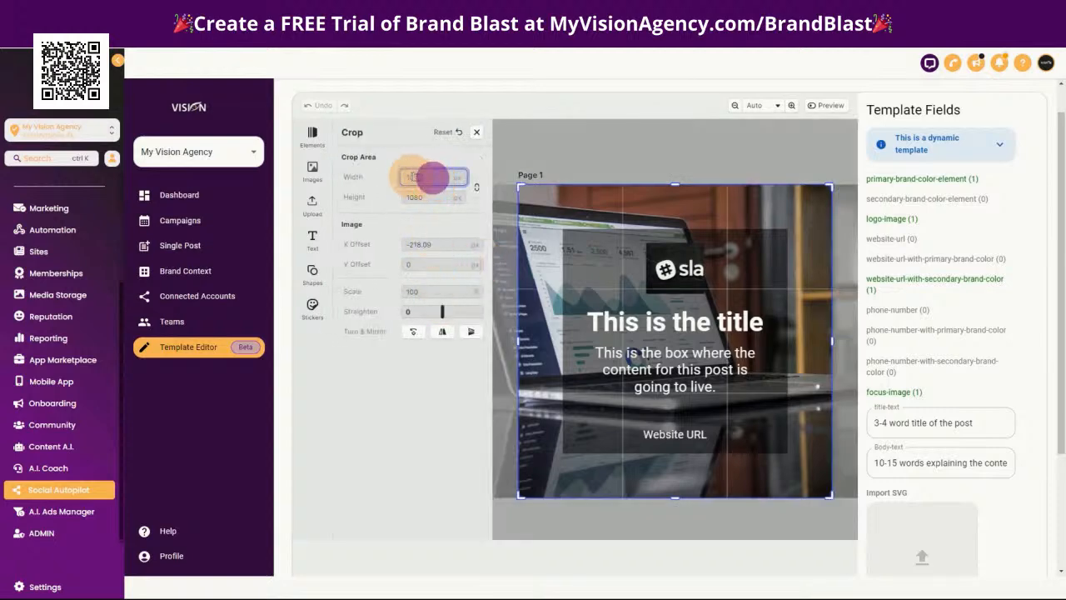
text(1920)
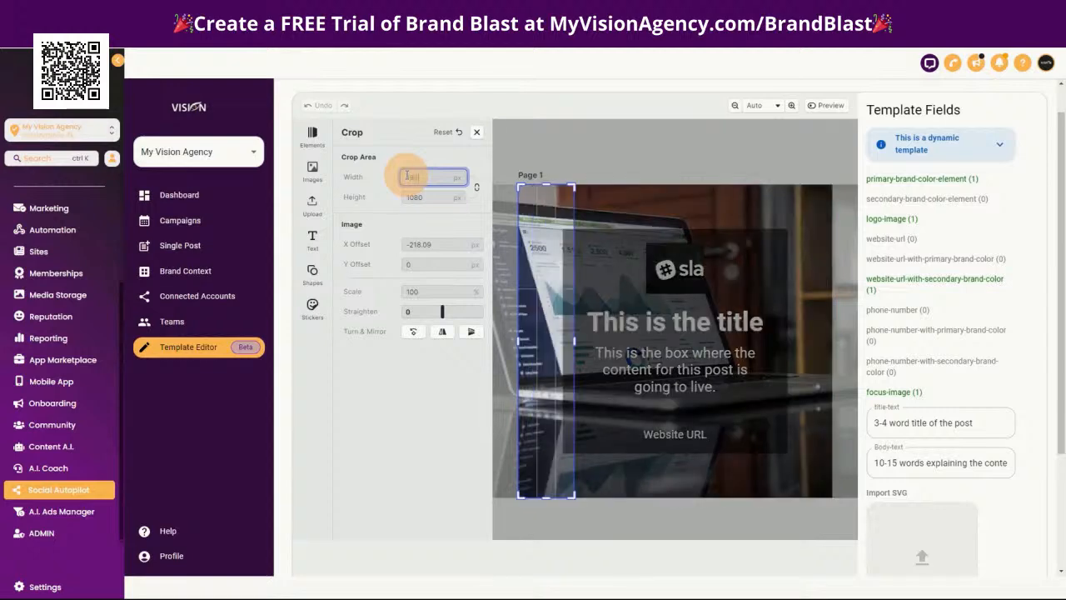
click(425, 198)
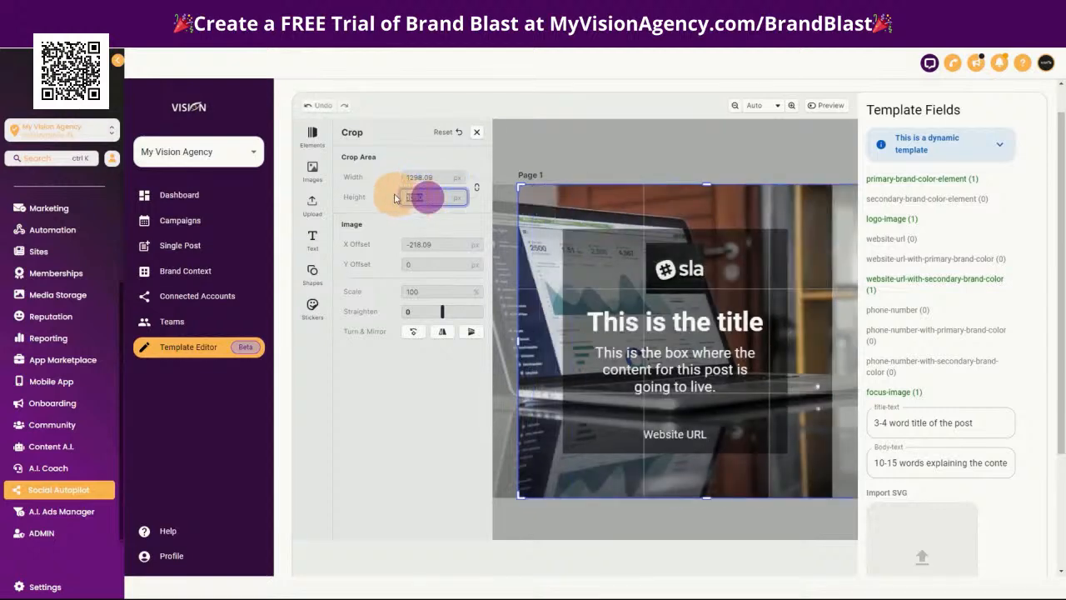
click(441, 179)
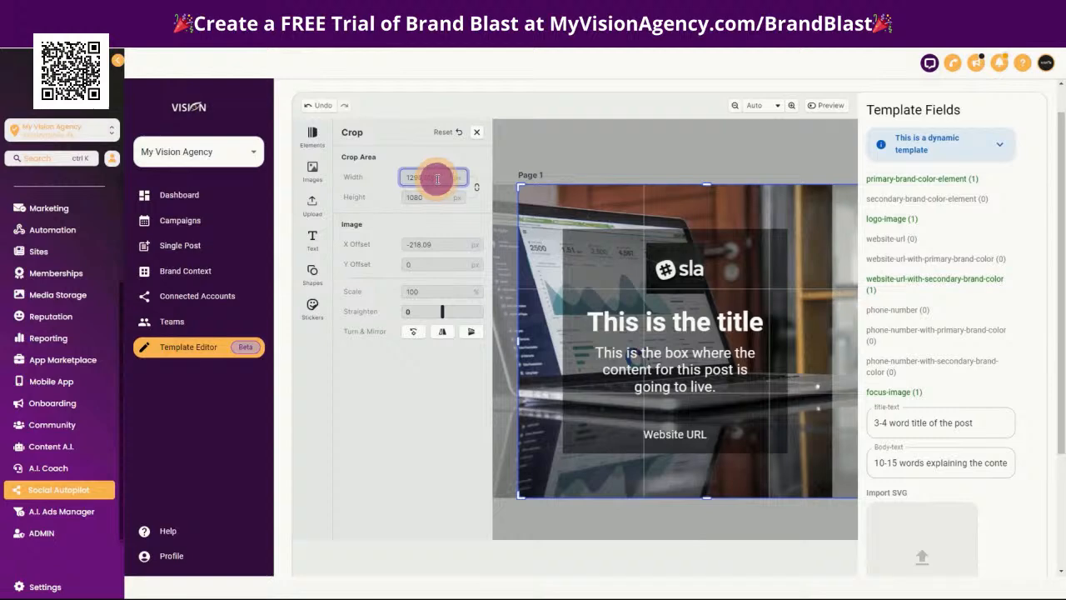
text(1080)
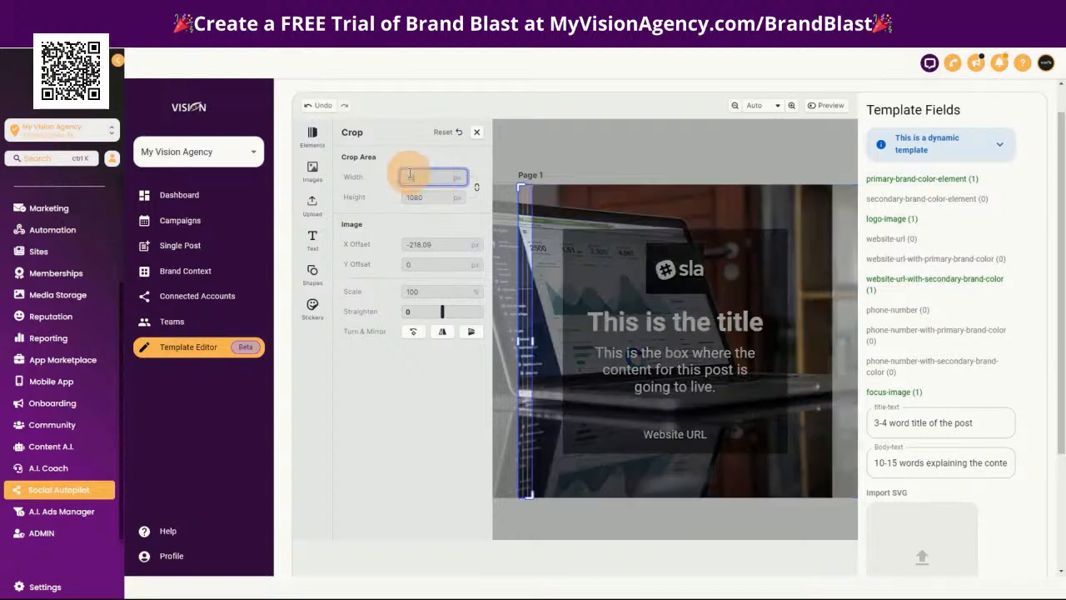
click(420, 198)
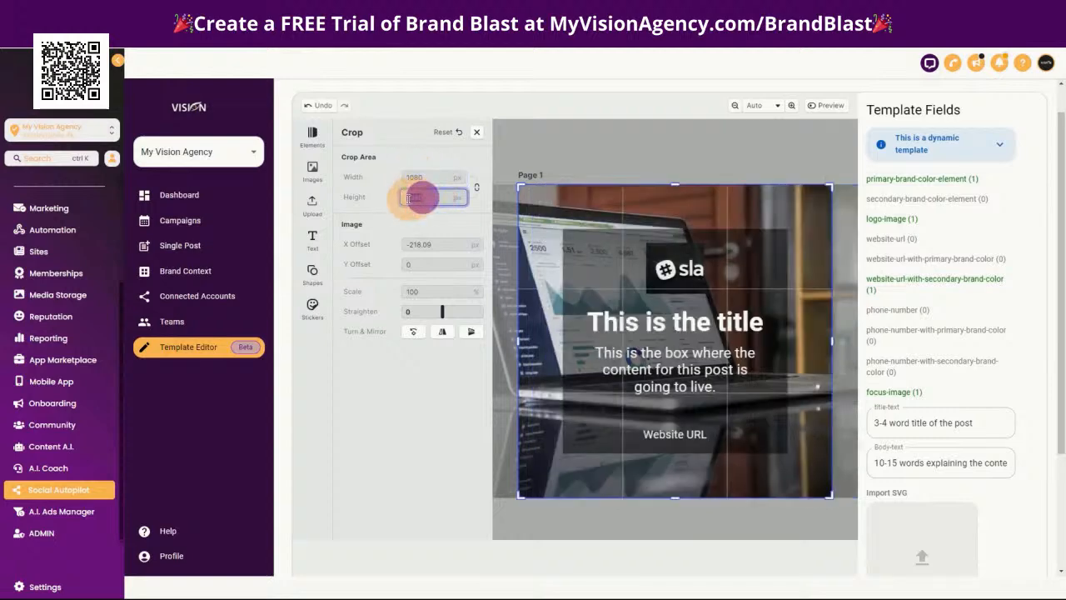
text(720)
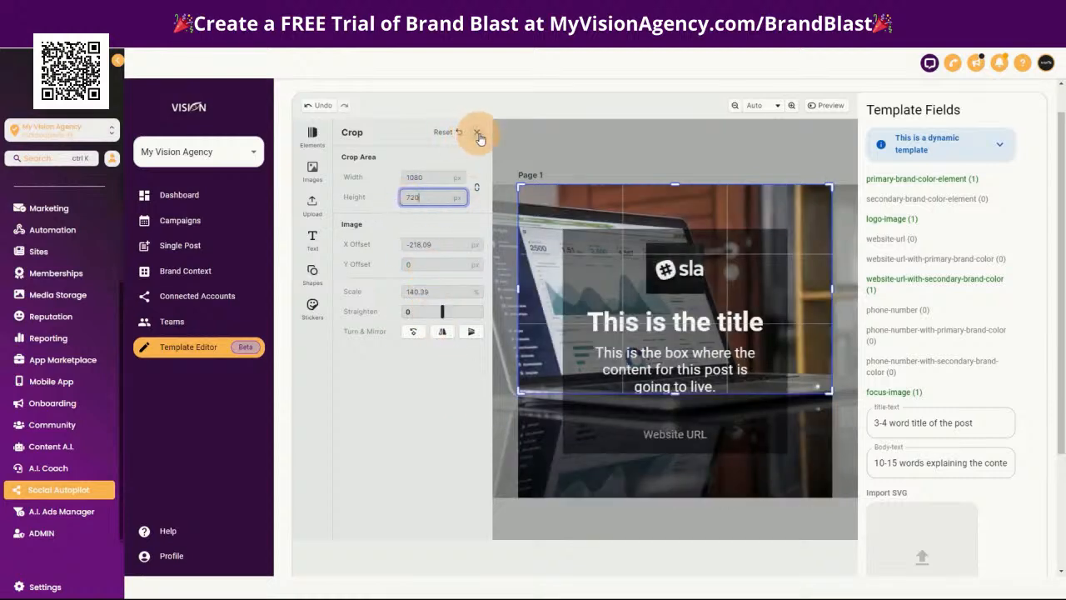
click(561, 150)
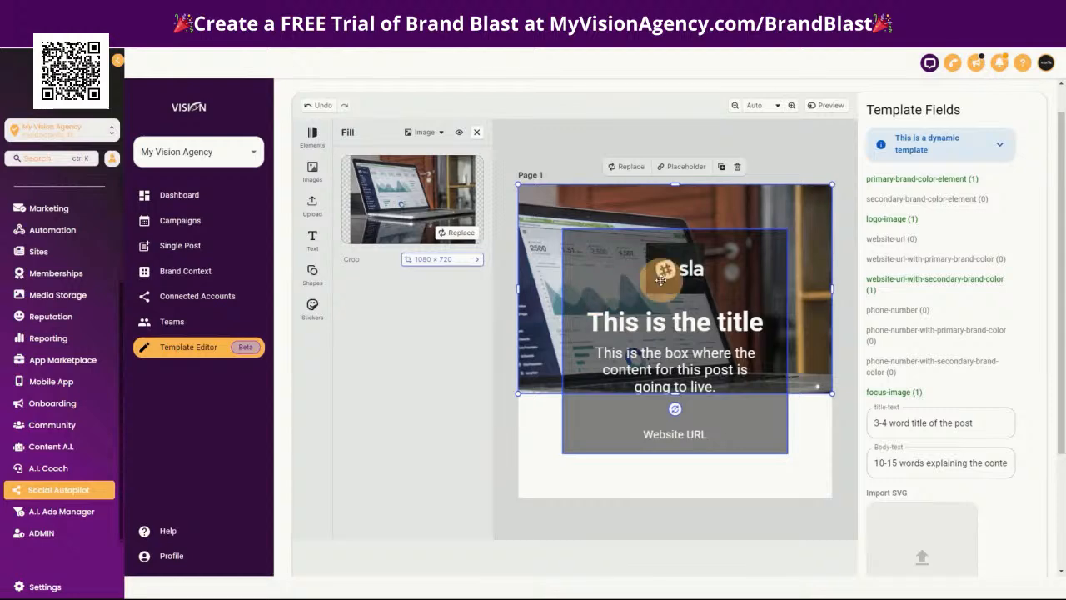
Change the template's page format to Horizontal Post in the document settings
click(542, 445)
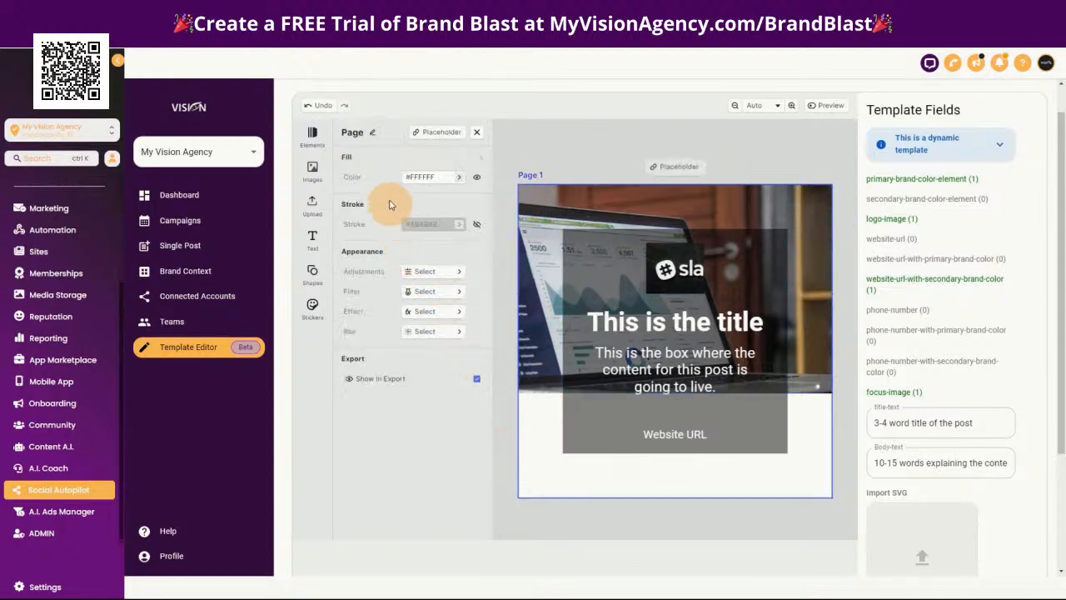
click(477, 137)
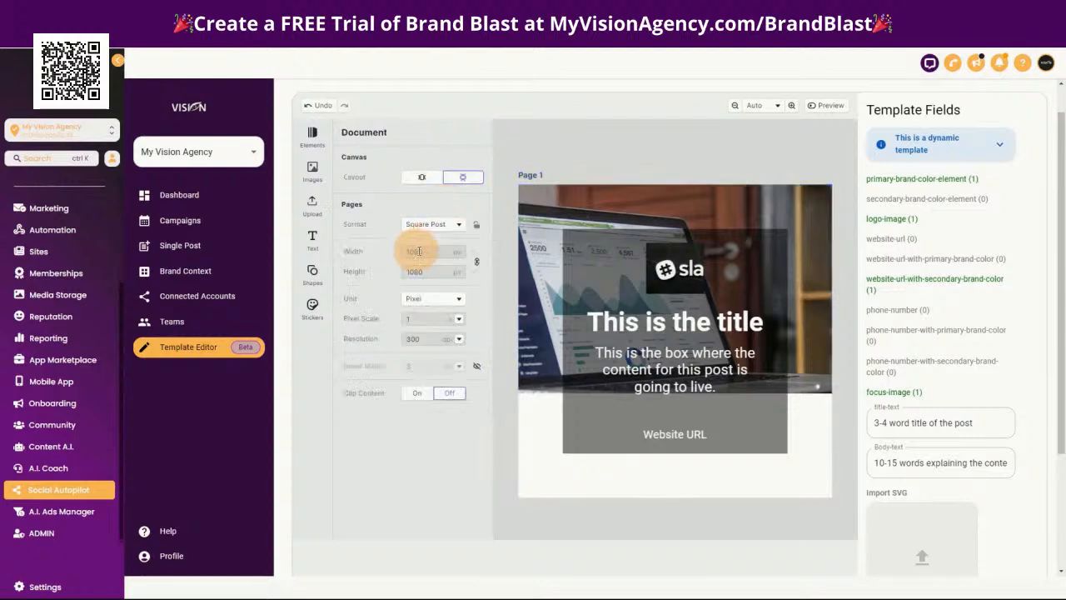
click(453, 228)
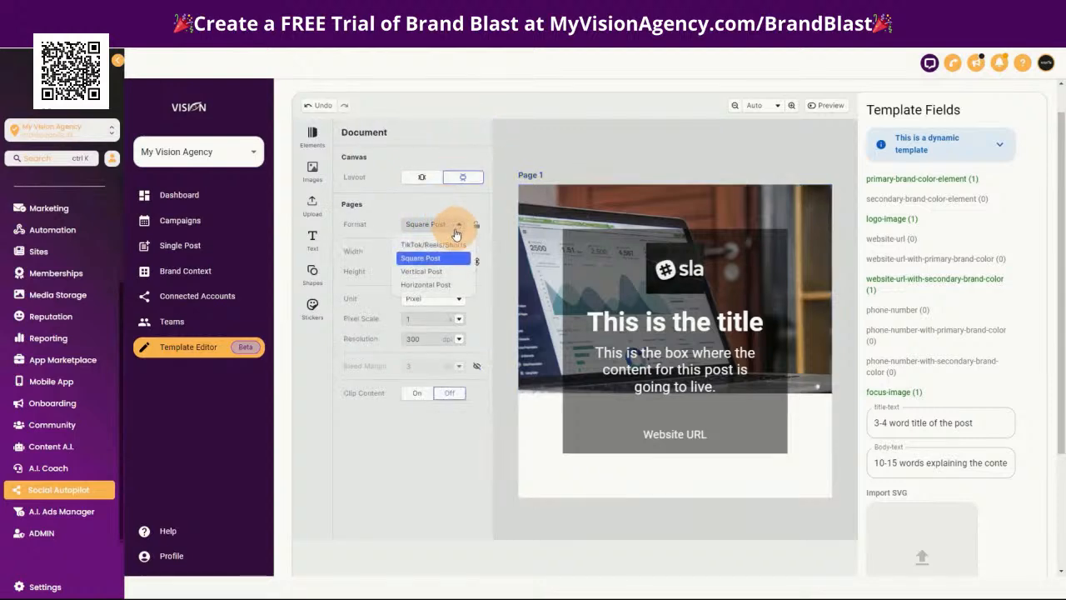
click(422, 285)
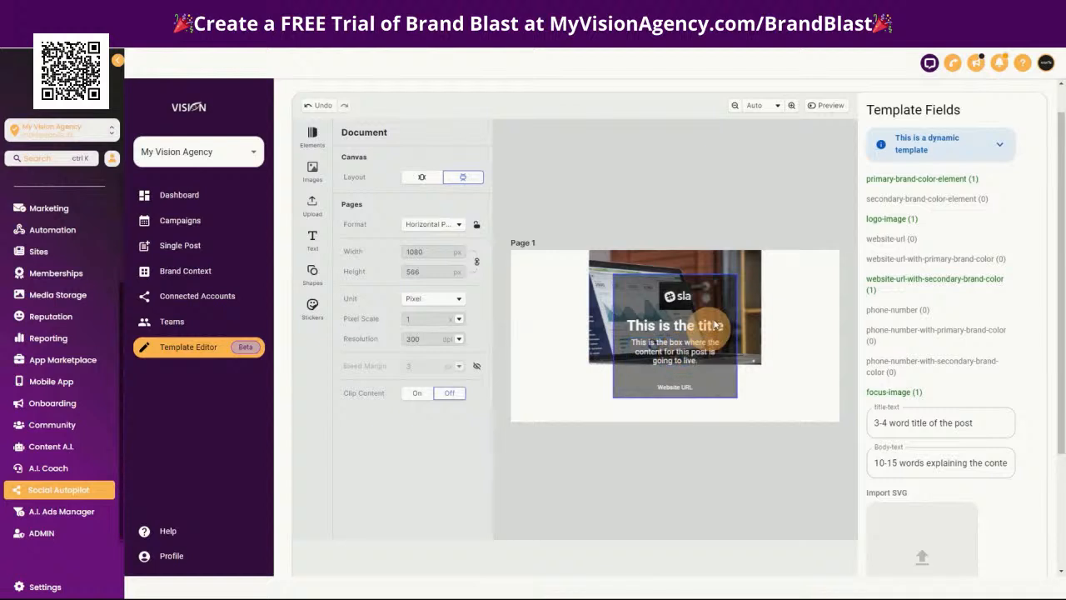
Resize the background image to fill the whole horizontal page, edge to edge
click(745, 264)
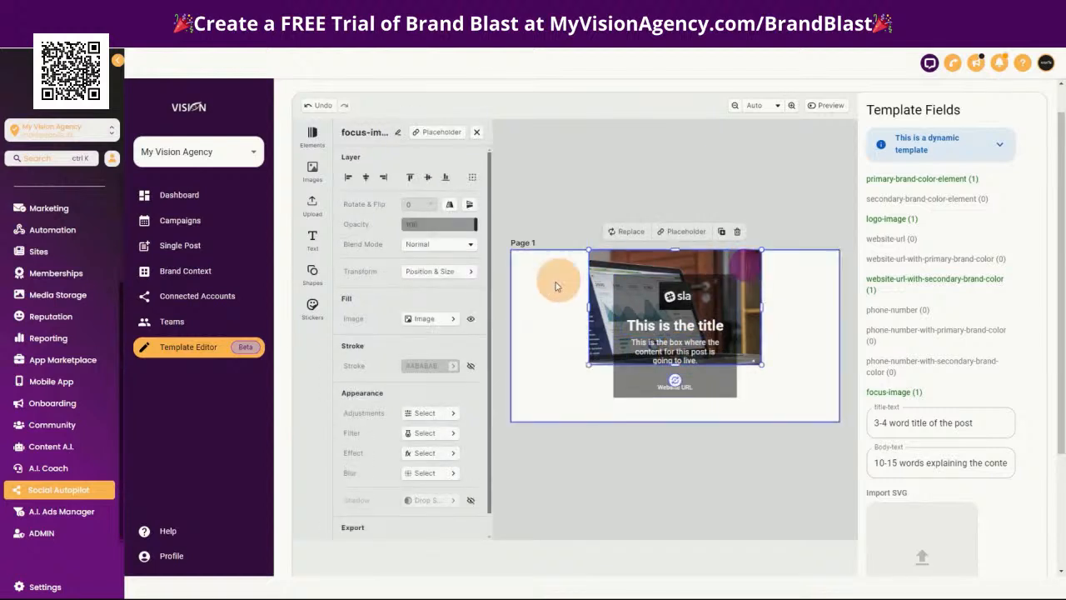
drag(588, 363, 510, 416)
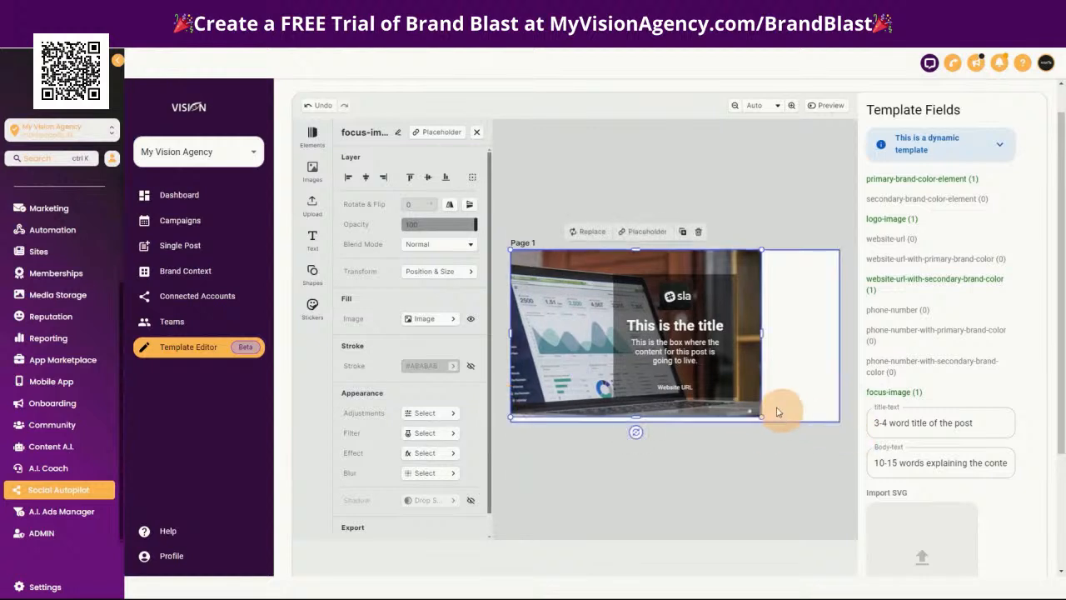
drag(761, 332, 839, 332)
drag(675, 417, 676, 422)
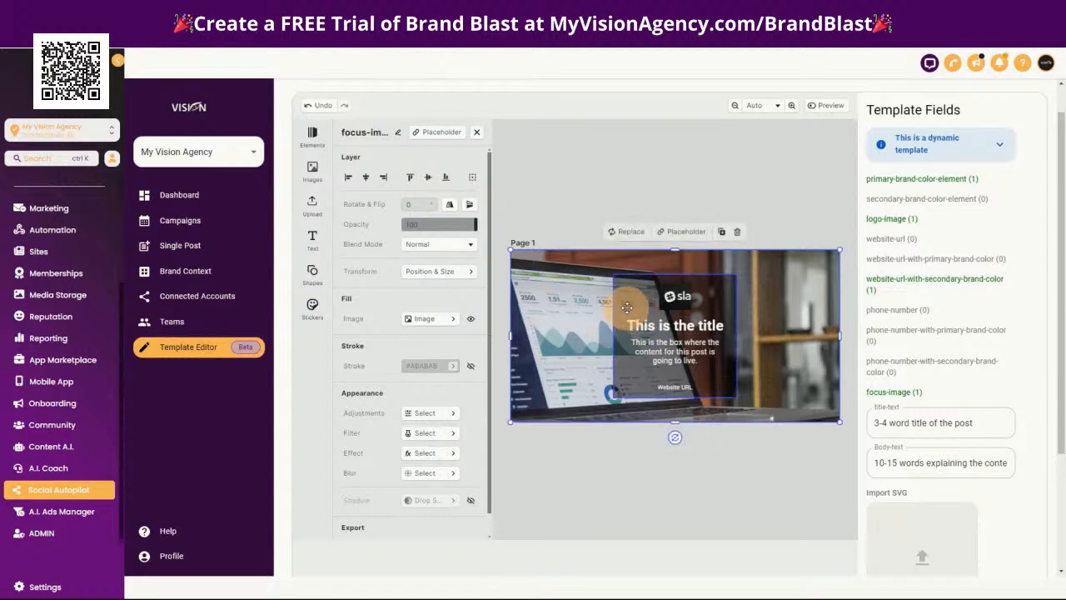
Widen the dark transparent box behind the text and keep it centred on the horizontal page
click(626, 307)
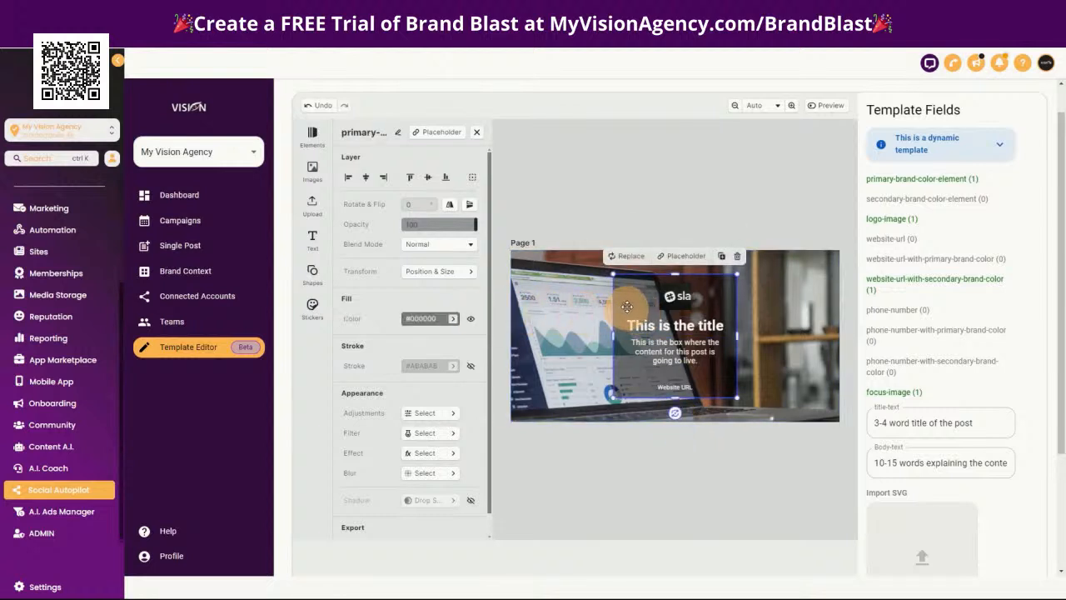
drag(636, 299, 596, 300)
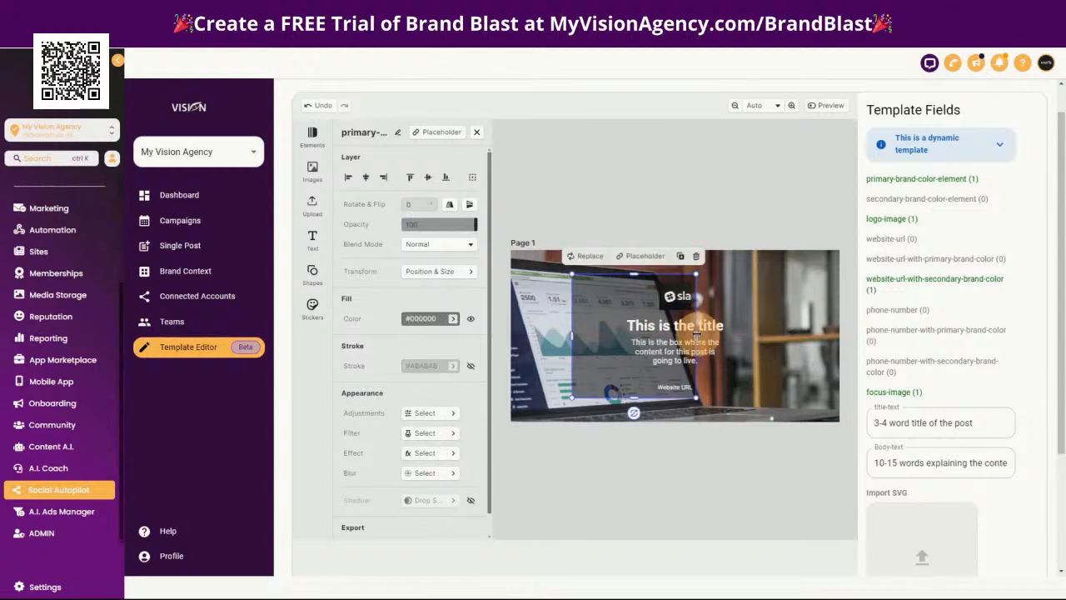
drag(696, 333, 749, 306)
Enlarge the centred title text to about 16.6 pt and widen the body text below it to wrap onto two lines
click(676, 298)
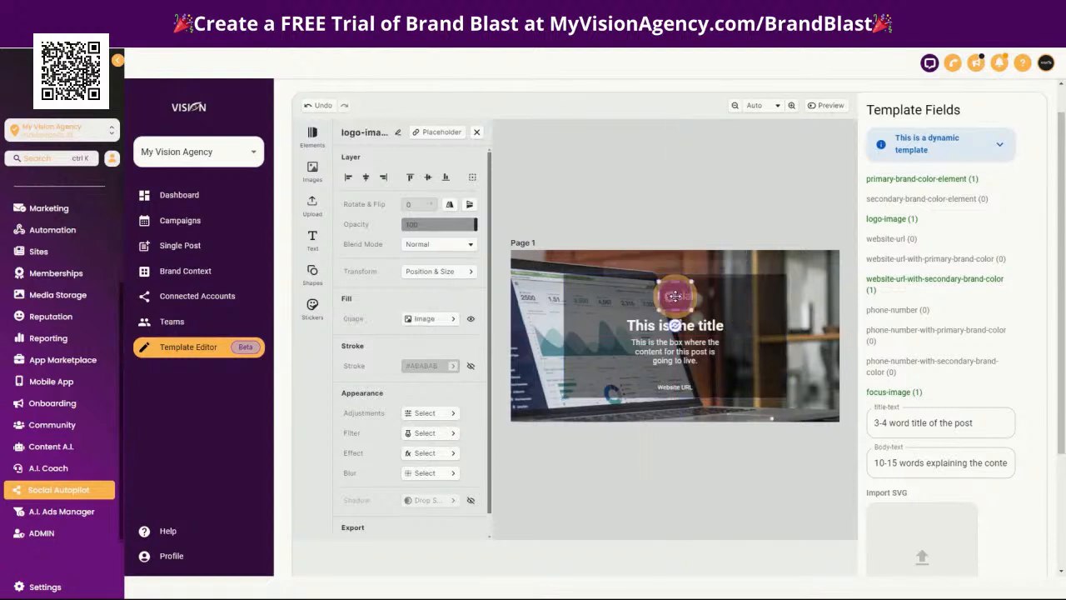
click(729, 326)
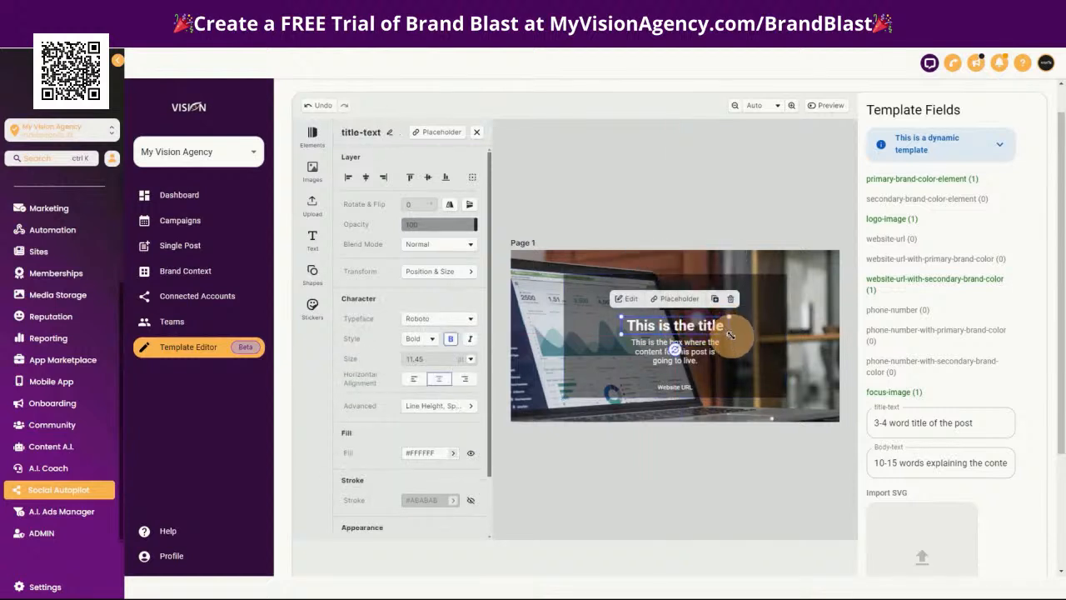
drag(732, 333, 774, 343)
drag(684, 328, 665, 324)
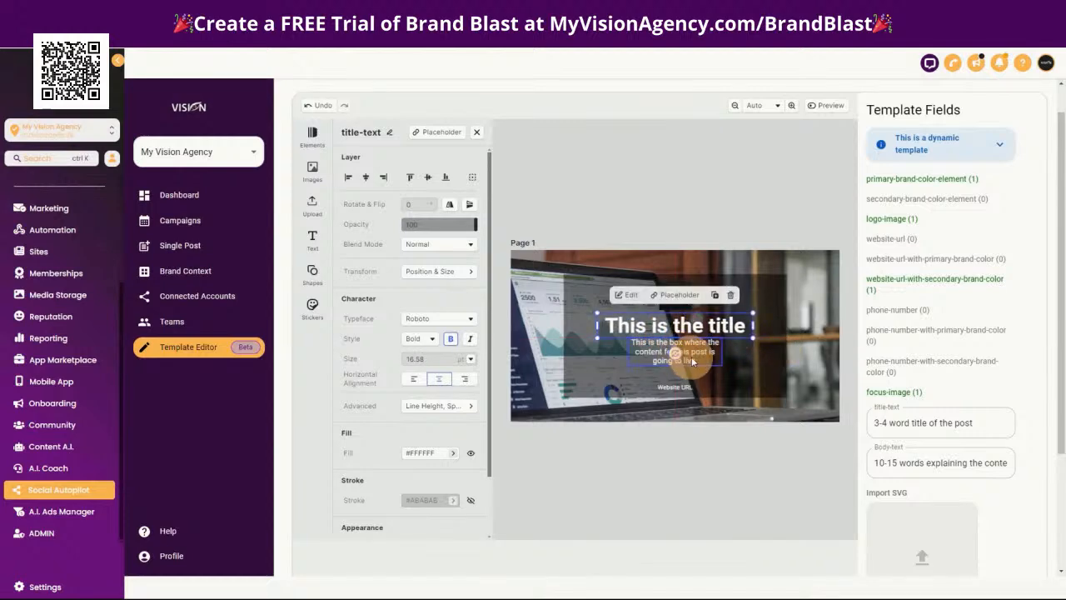
drag(707, 355, 692, 384)
click(694, 387)
Save the edited horizontal template and return to the Dynamic Test collection
click(813, 283)
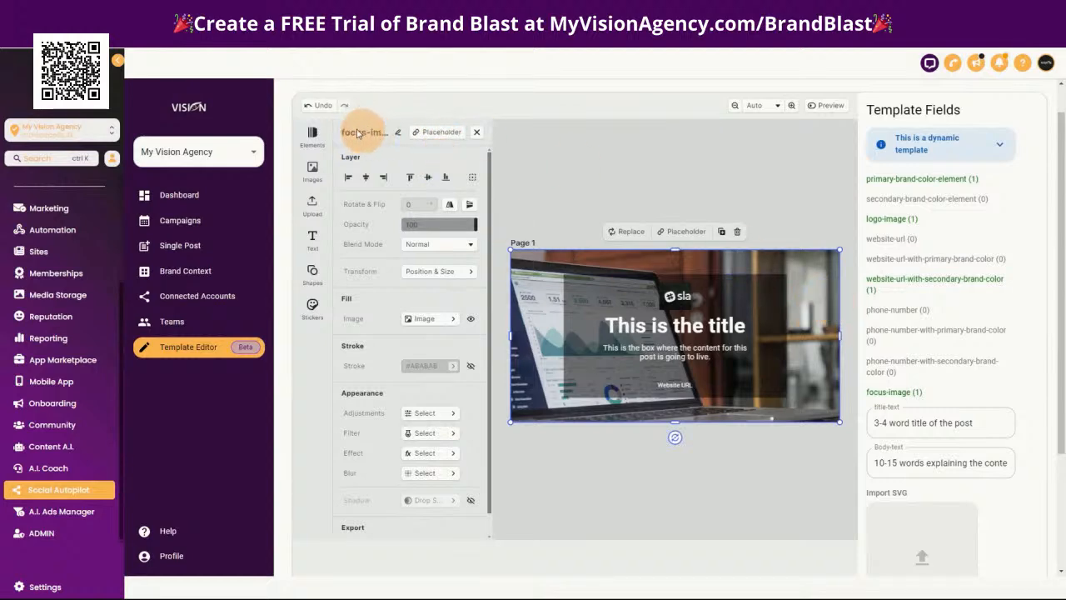
click(764, 298)
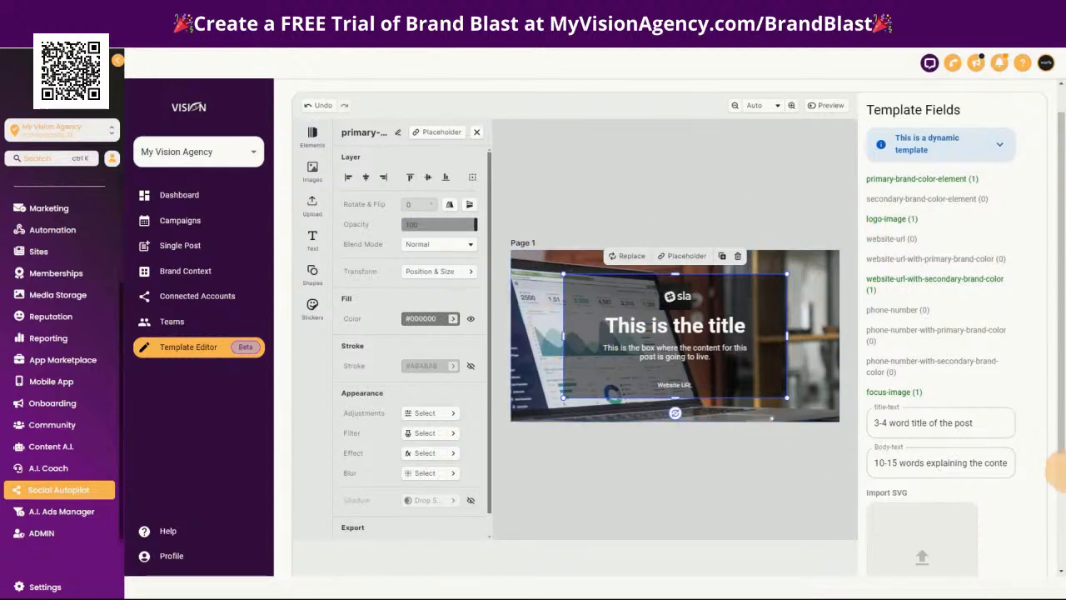
scroll(1041, 467, down, 3)
click(997, 503)
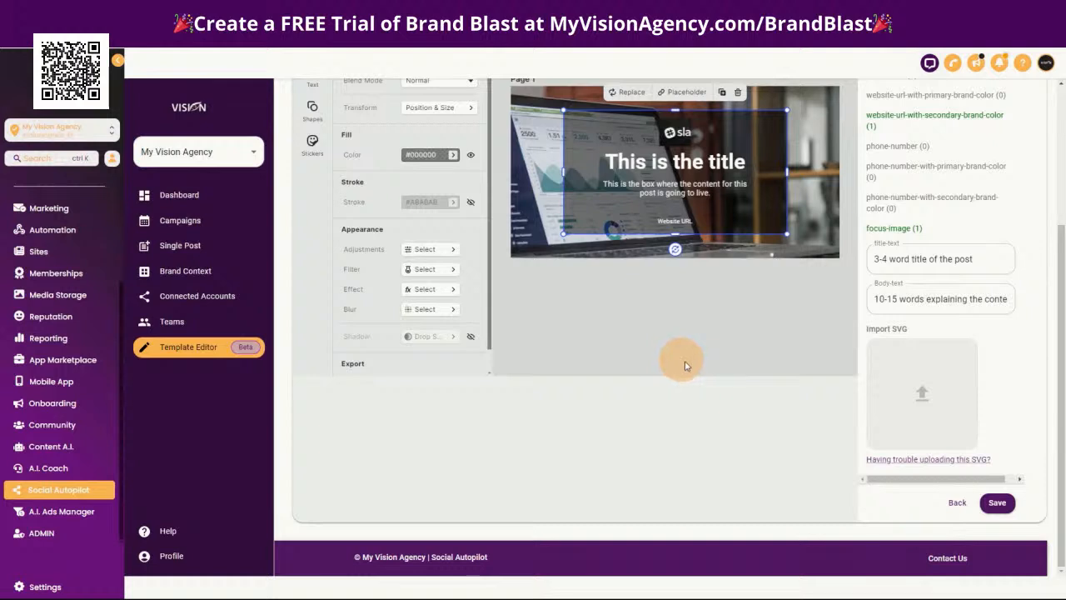
click(954, 502)
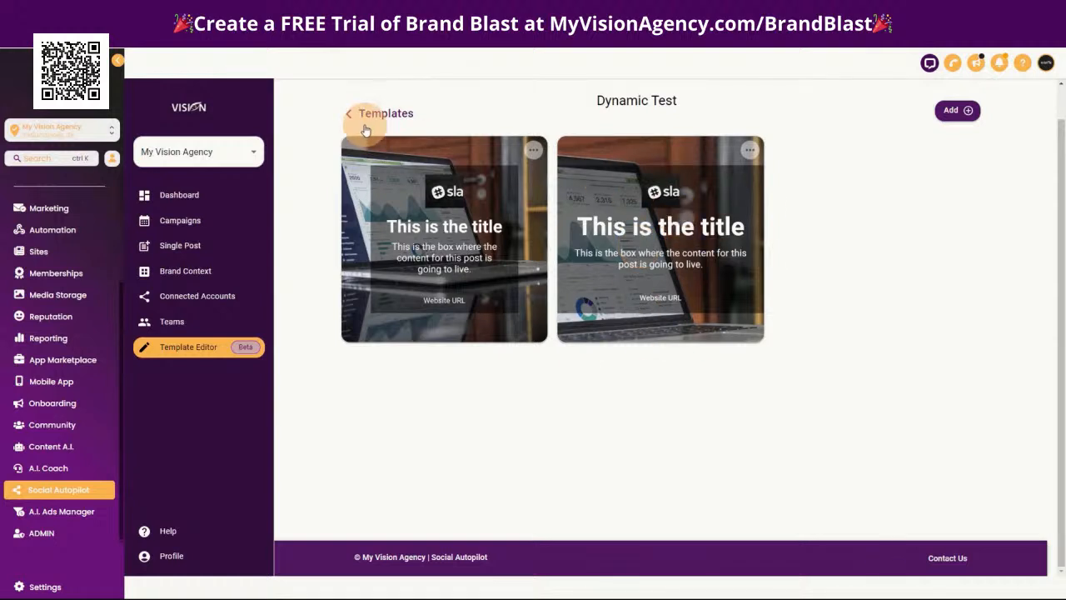
click(197, 221)
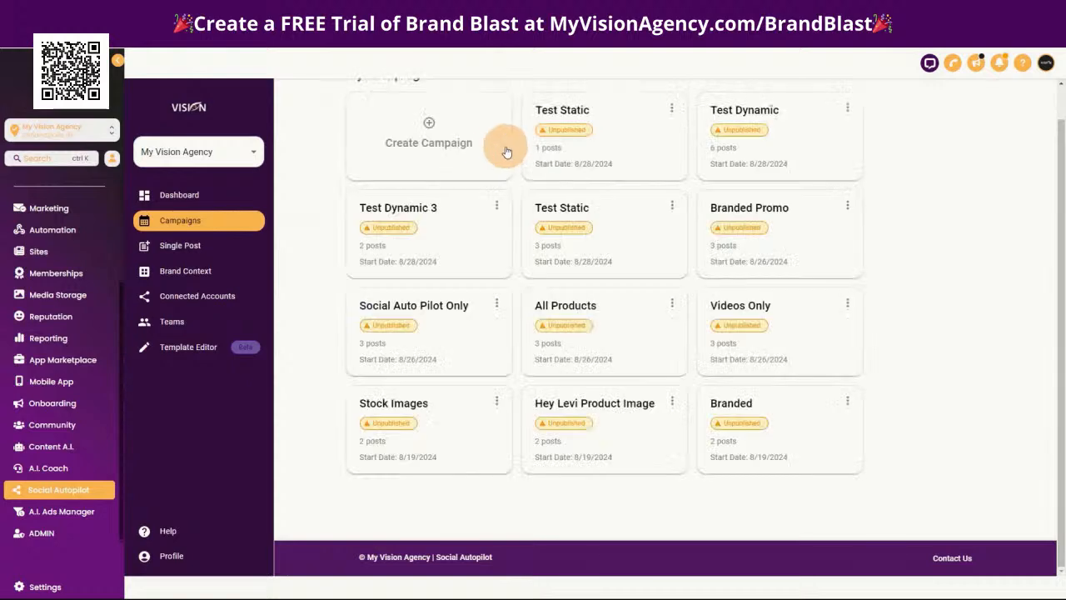
click(433, 131)
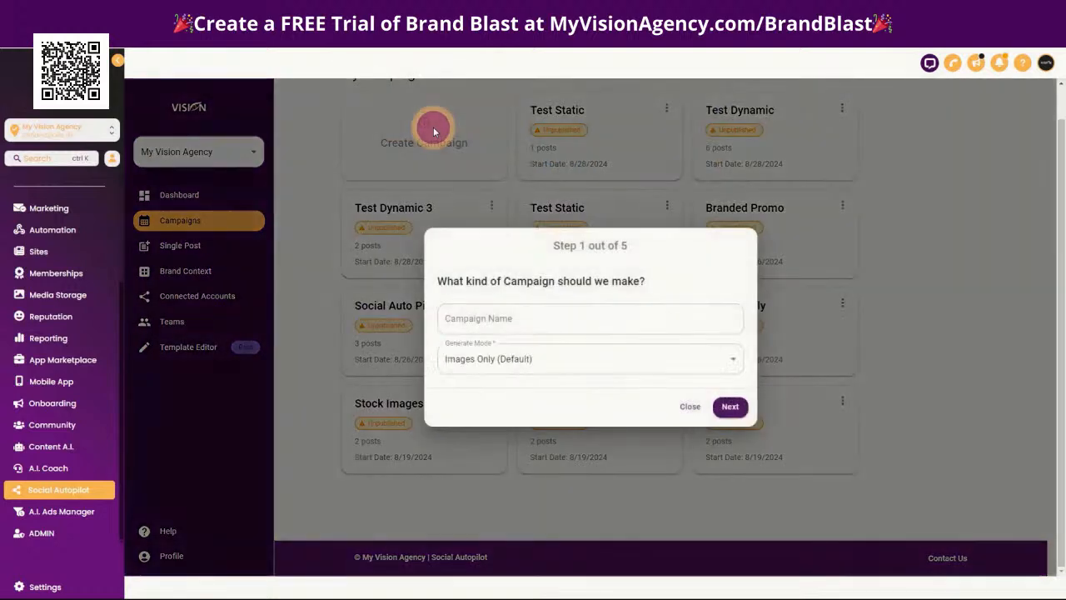
click(533, 323)
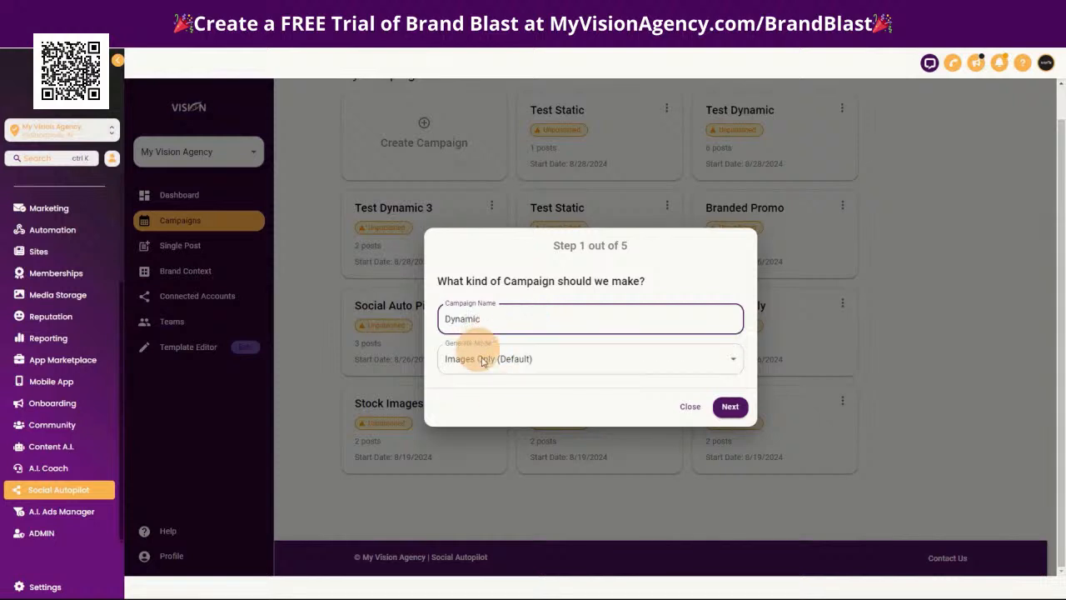
click(730, 406)
click(519, 337)
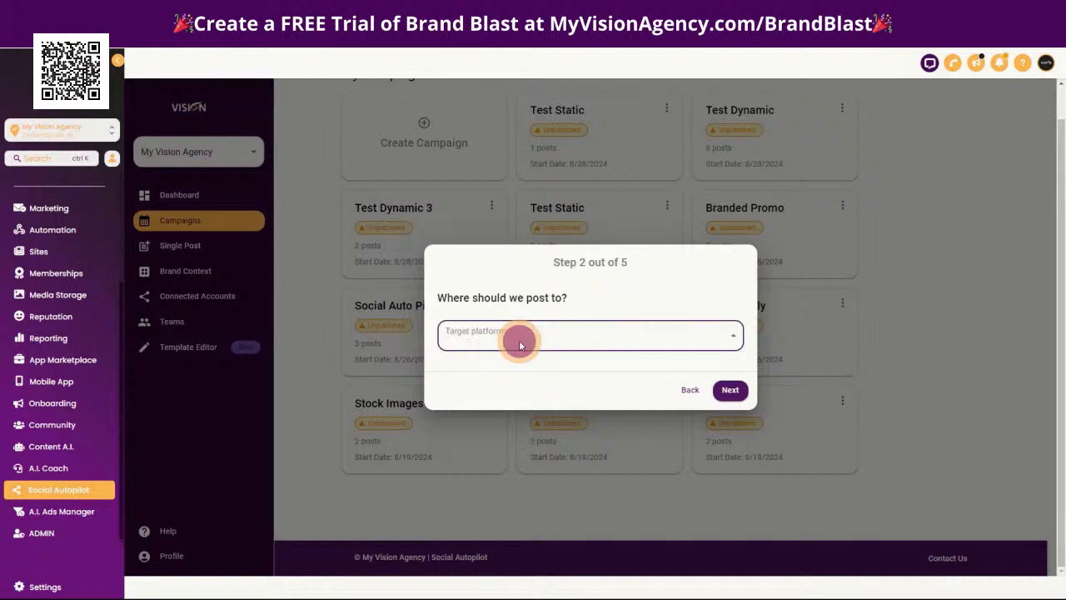
click(487, 371)
click(483, 392)
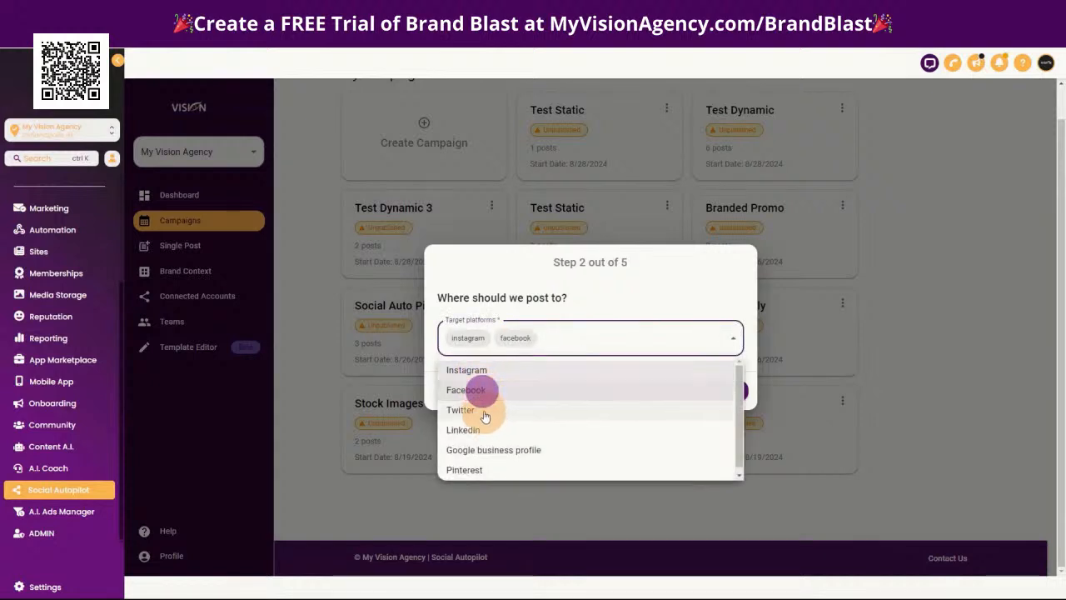
click(487, 410)
click(616, 297)
click(730, 388)
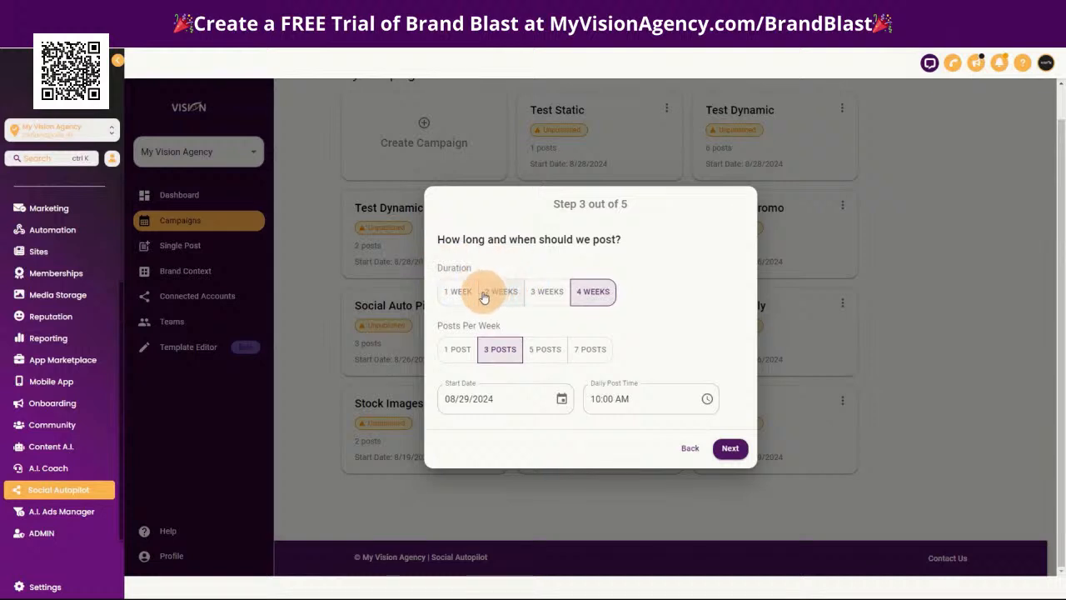
click(467, 297)
click(512, 297)
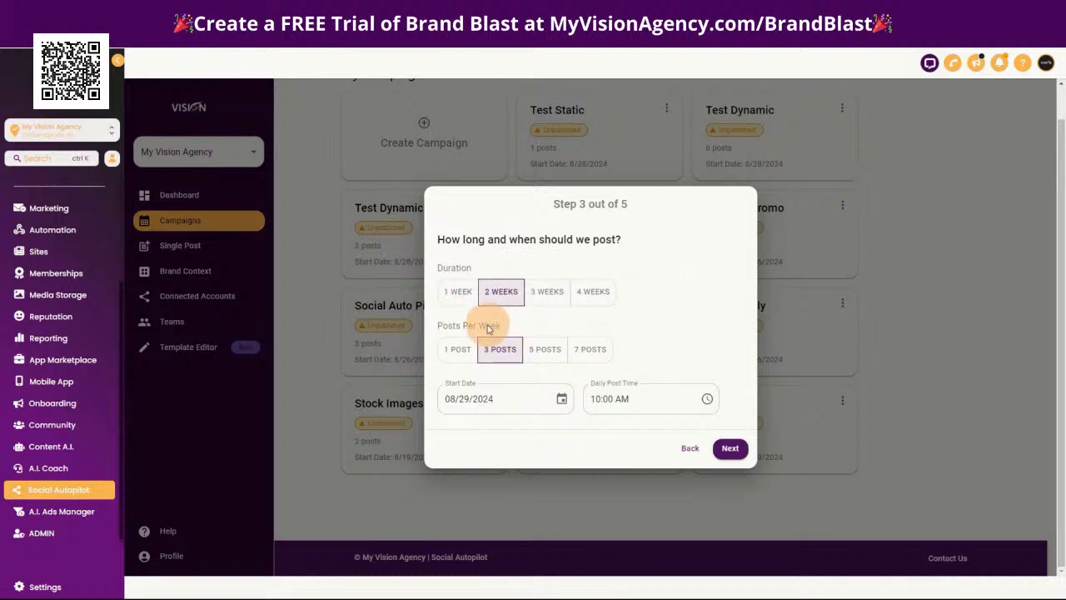
click(730, 449)
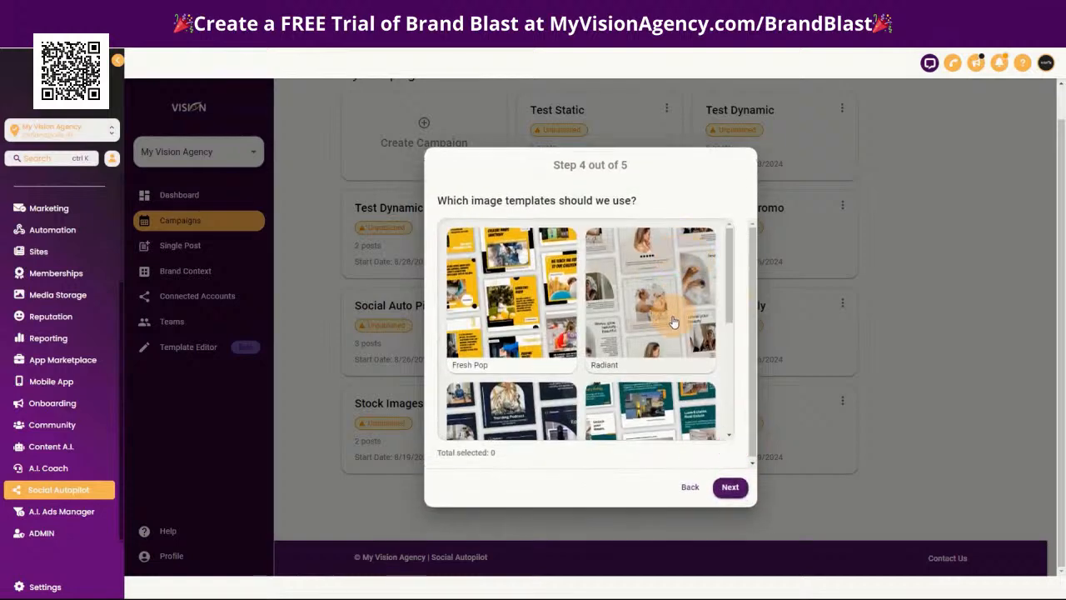
scroll(675, 333, down, 5)
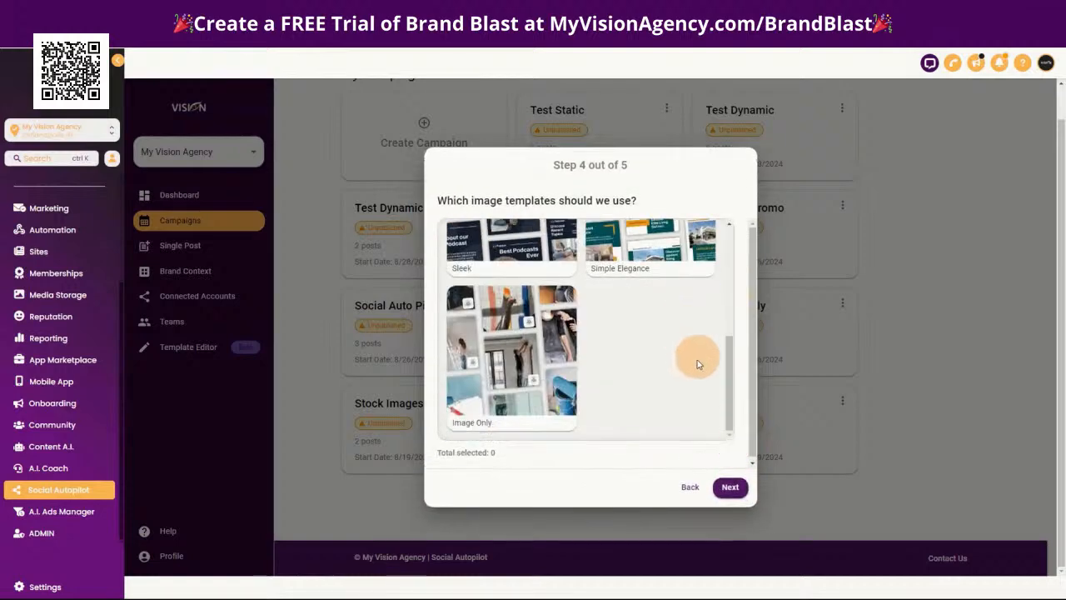
click(691, 488)
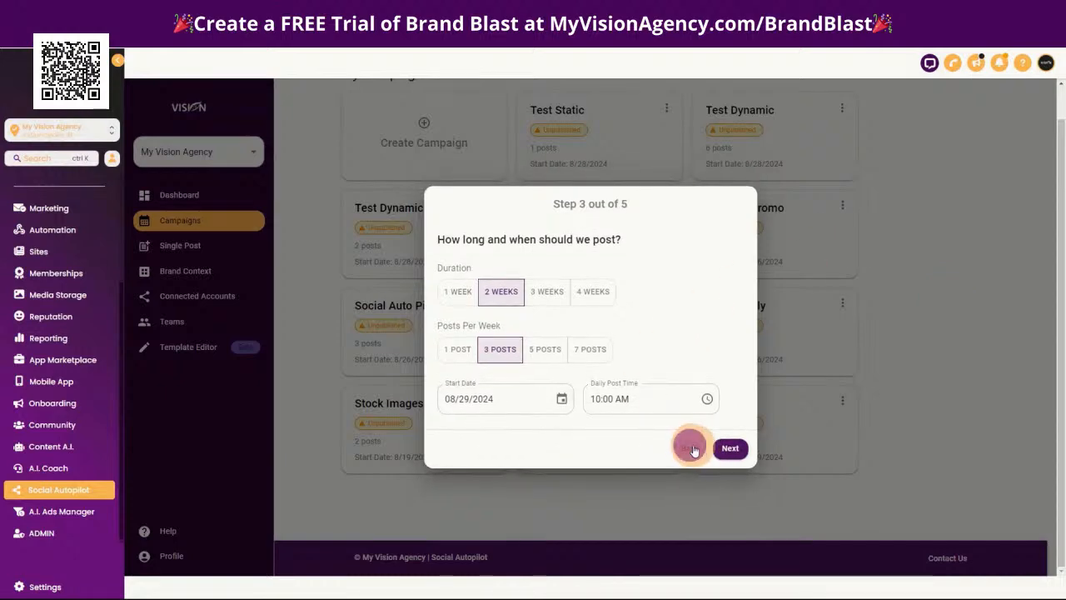
click(690, 450)
click(938, 227)
Publish the draft Dynamic Test collection from the template editor's collection list
click(193, 350)
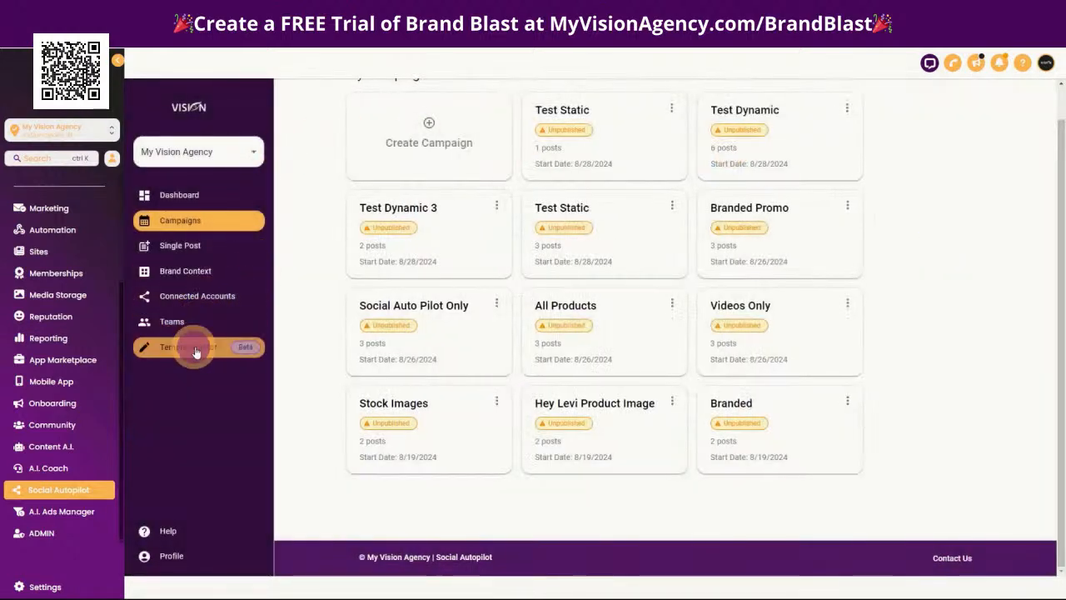
scroll(866, 367, down, 2)
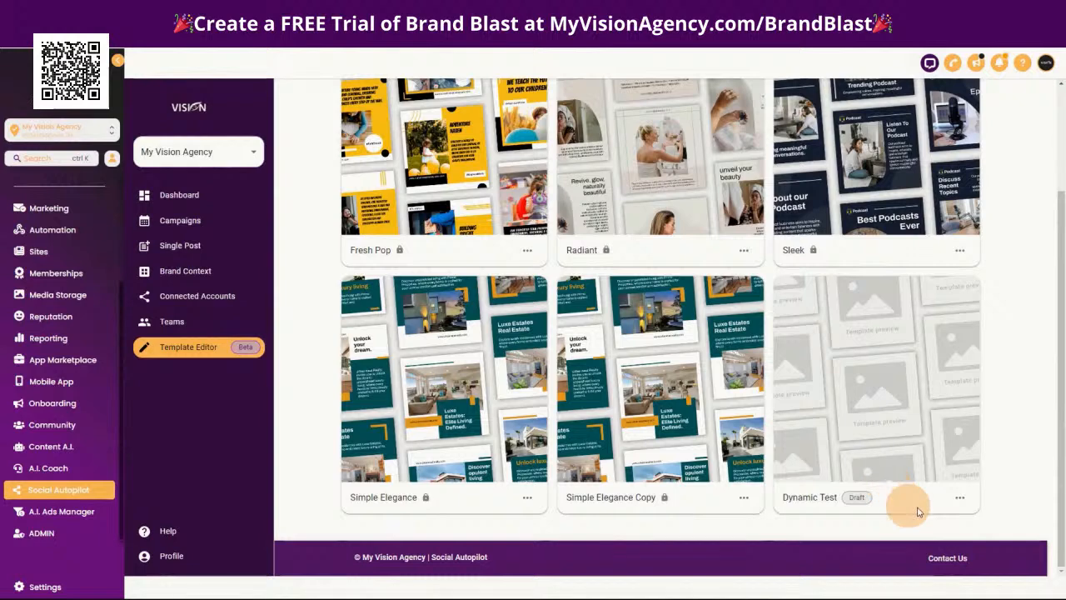
click(959, 497)
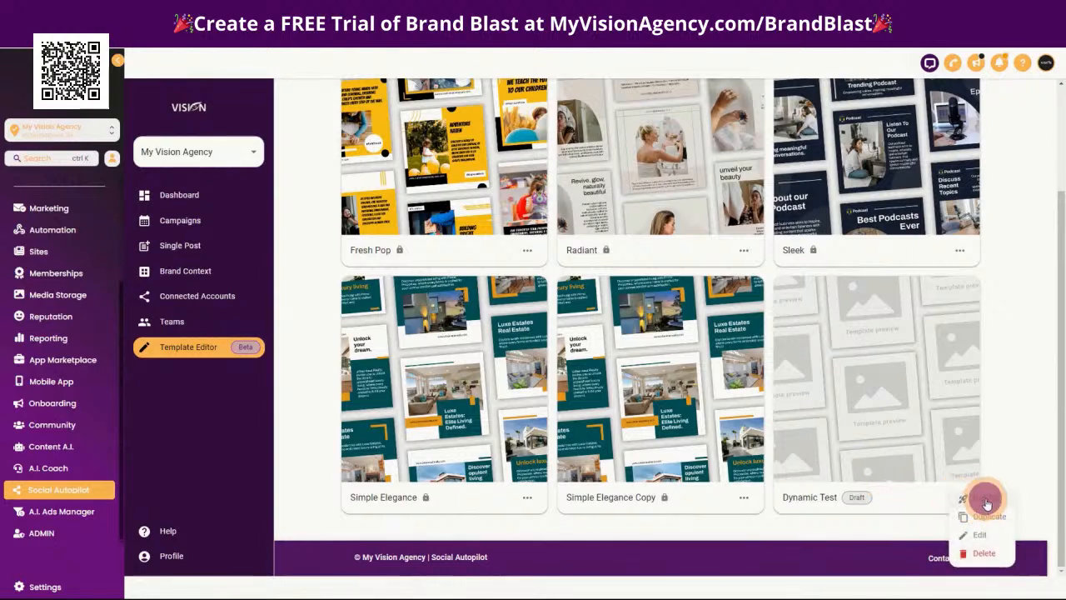
click(986, 501)
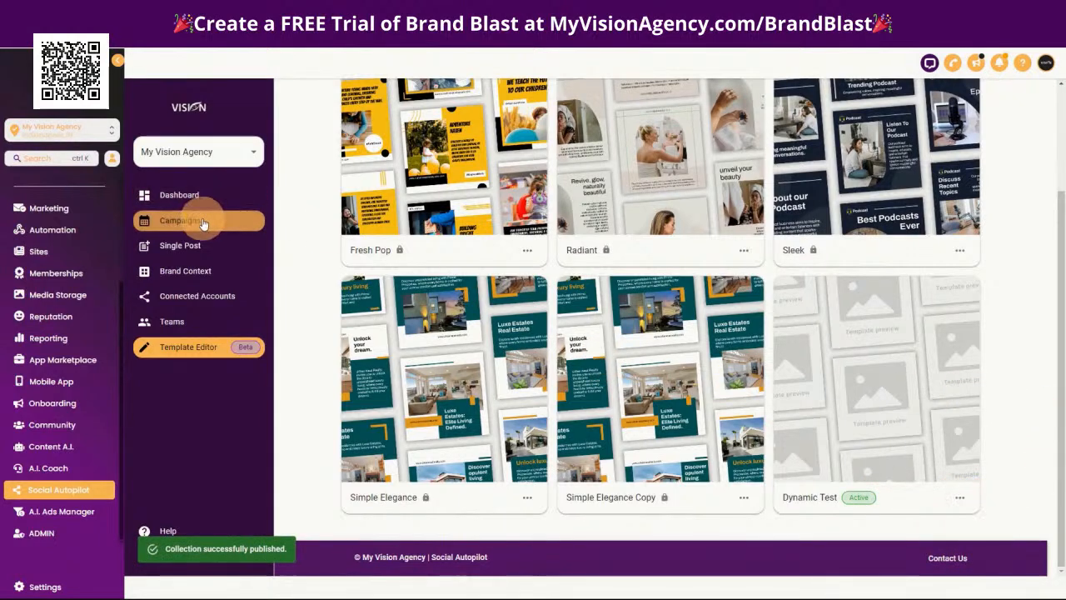
Start a new campaign named Test Dynamic 2 with the Images Only (Default) generate mode
click(203, 221)
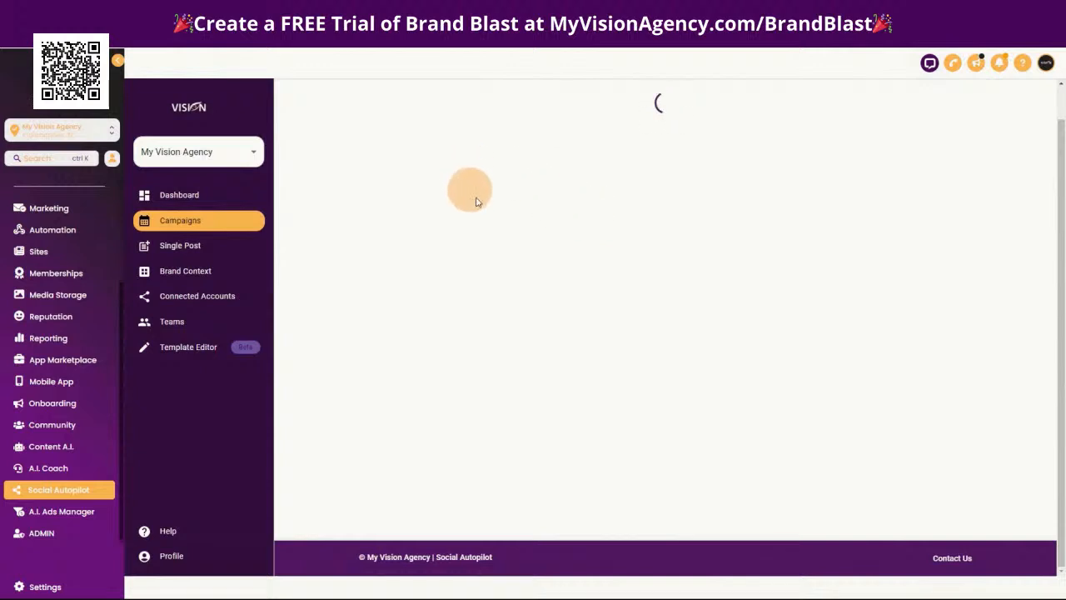
click(440, 133)
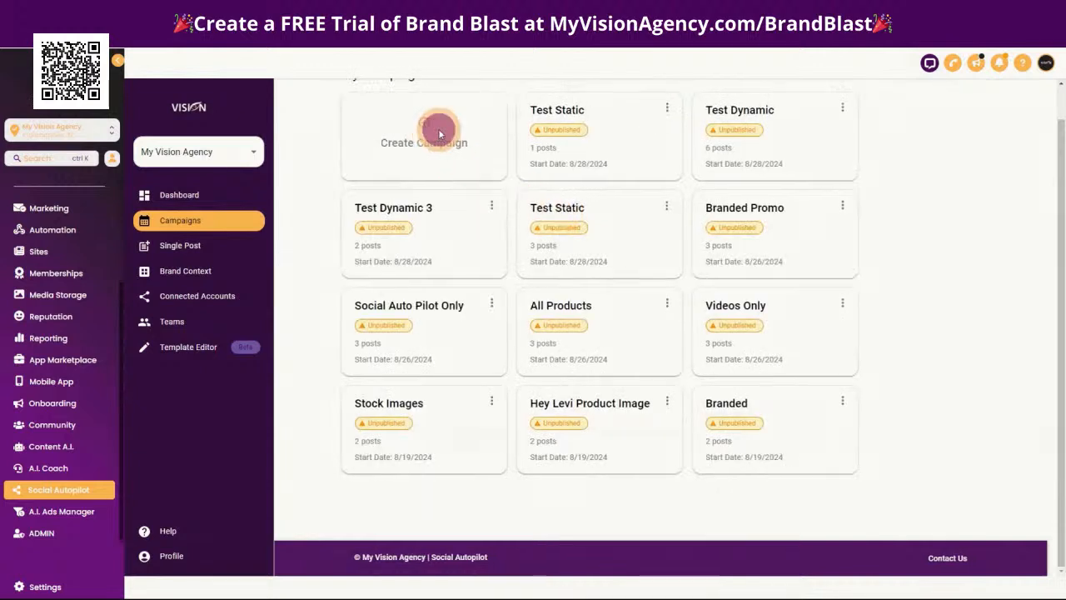
click(572, 320)
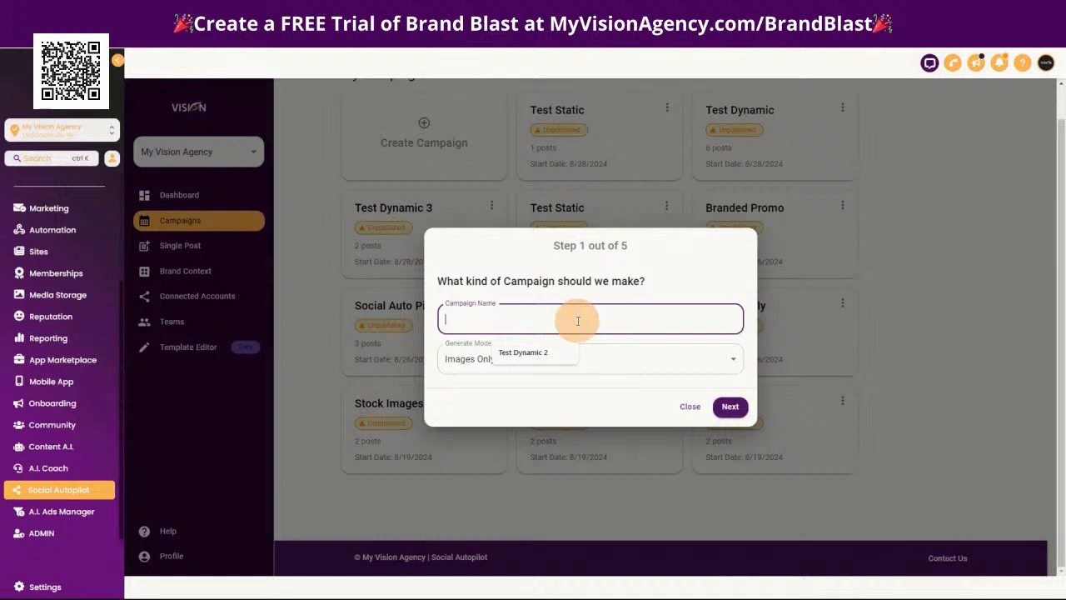
click(525, 352)
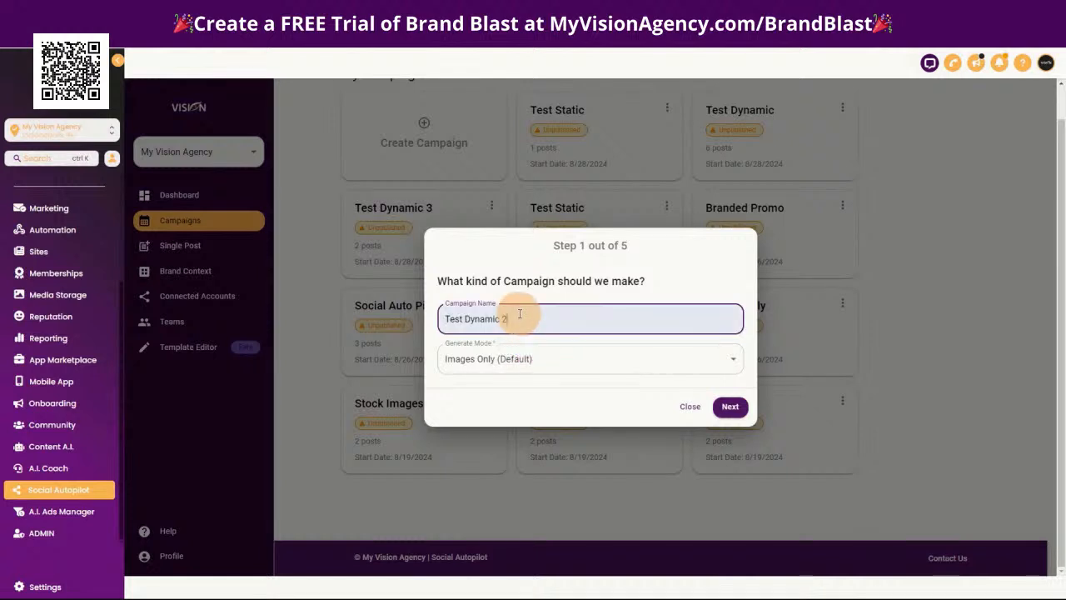
click(729, 406)
Set the new campaign's target platforms to Instagram, Facebook and Twitter and proceed to the schedule settings
click(499, 333)
click(498, 367)
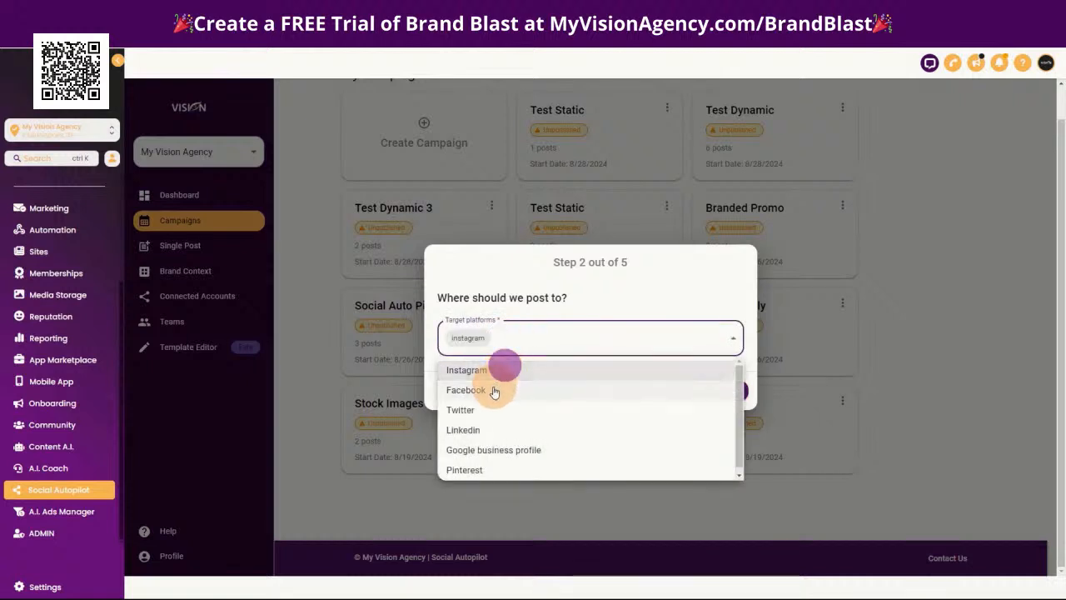
click(493, 389)
click(491, 410)
click(625, 291)
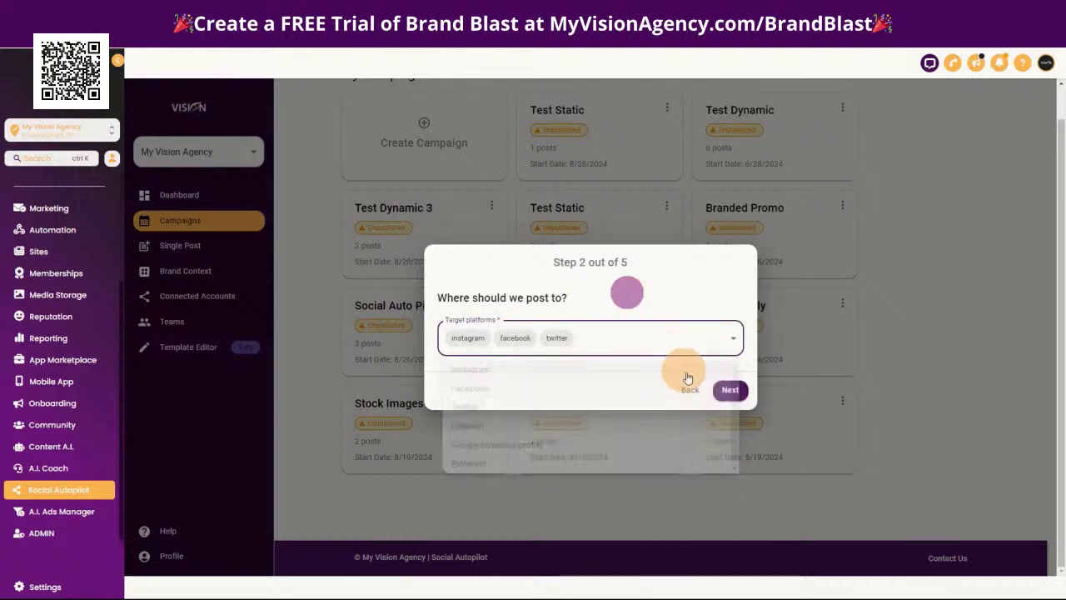
click(730, 389)
Set the campaign's posting duration to 2 weeks and proceed to the image template choice
click(457, 295)
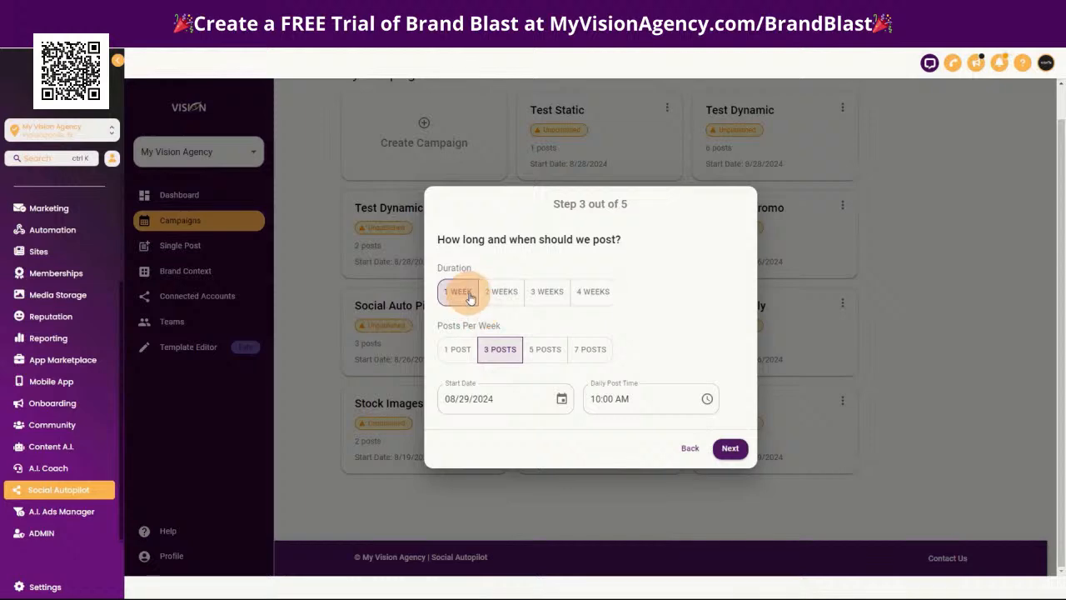
click(494, 302)
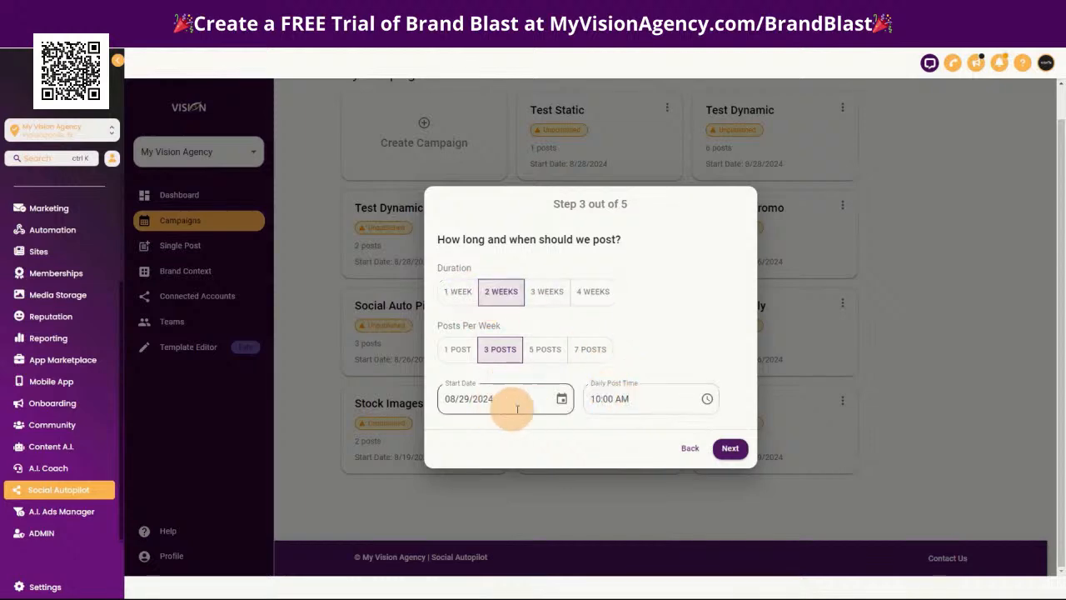
click(730, 450)
Select the Dynamic Test collection as the campaign's image template and proceed to the image settings
scroll(649, 358, down, 5)
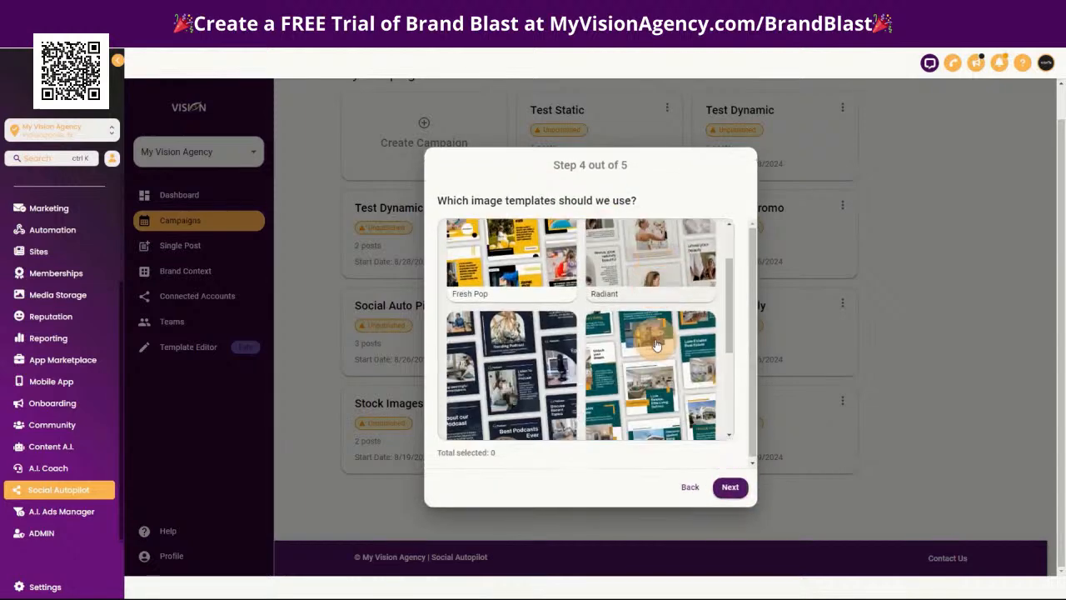
click(521, 352)
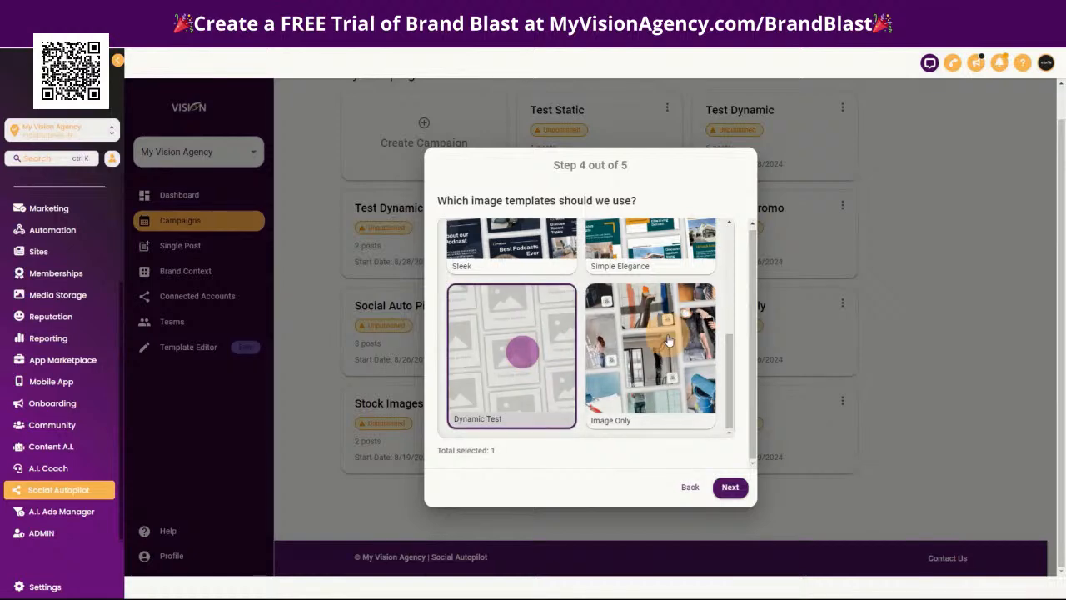
click(730, 486)
Set the campaign to use only stock images and finish the setup so that it generates
mouse_move(590, 283)
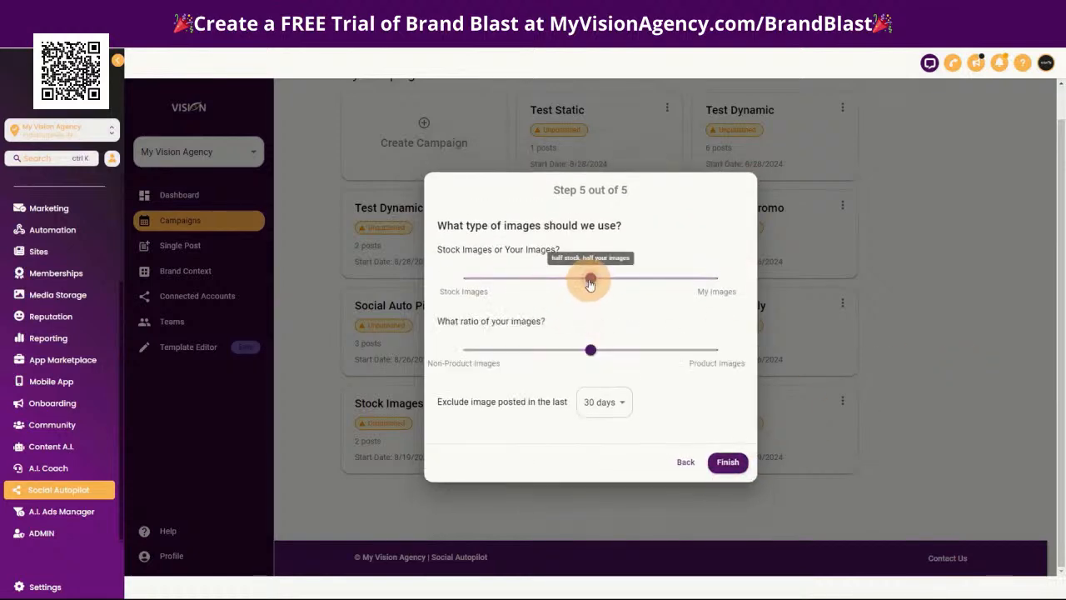
drag(590, 283, 404, 281)
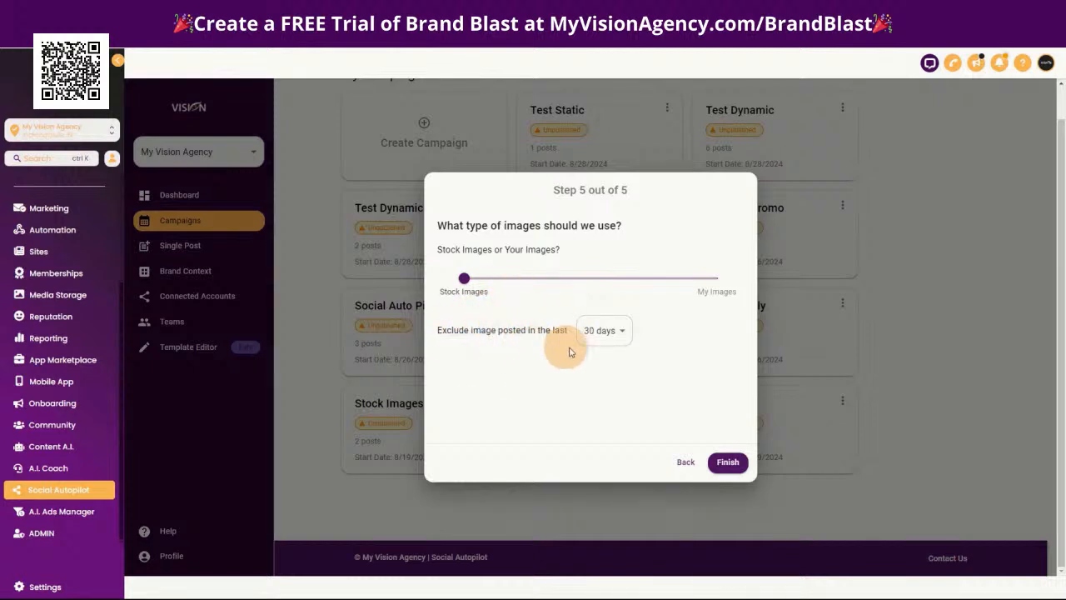
click(606, 331)
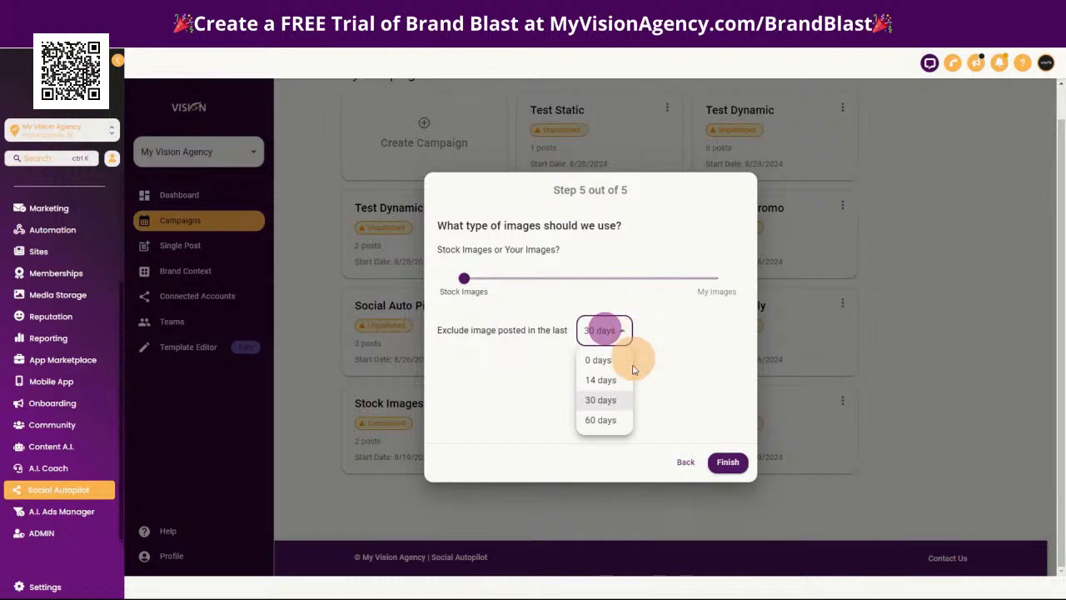
click(695, 342)
click(730, 461)
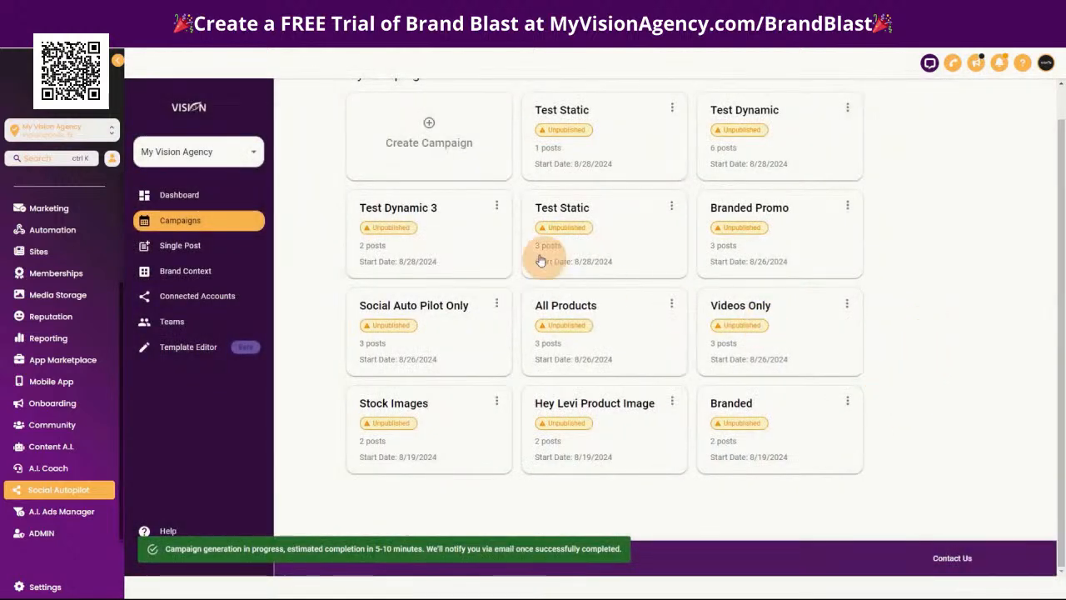
Create a template collection named Static Test in the template editor with the Static content type for posts
click(186, 348)
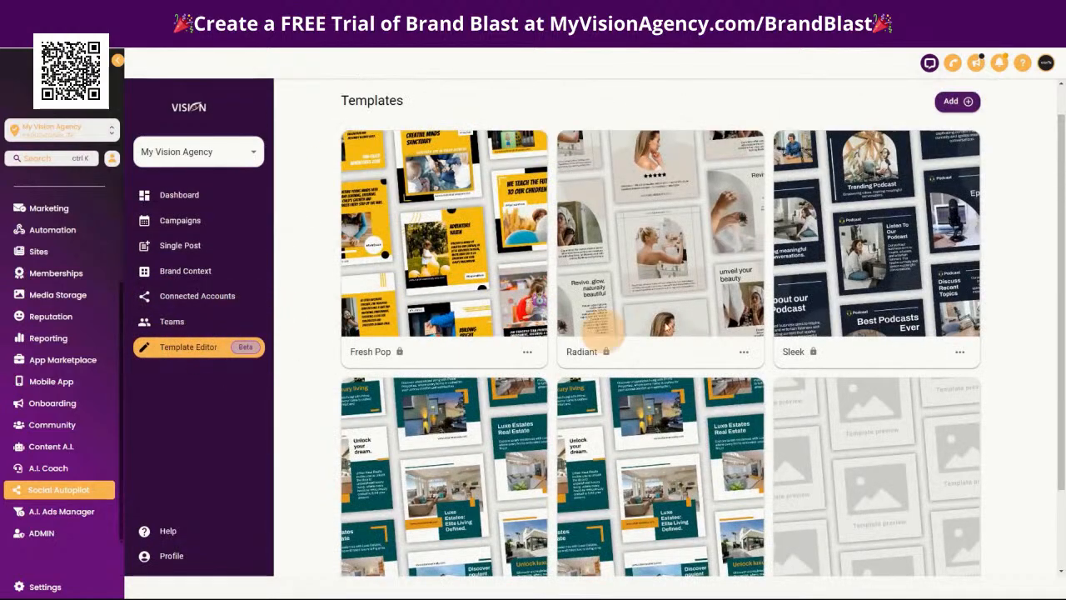
click(959, 101)
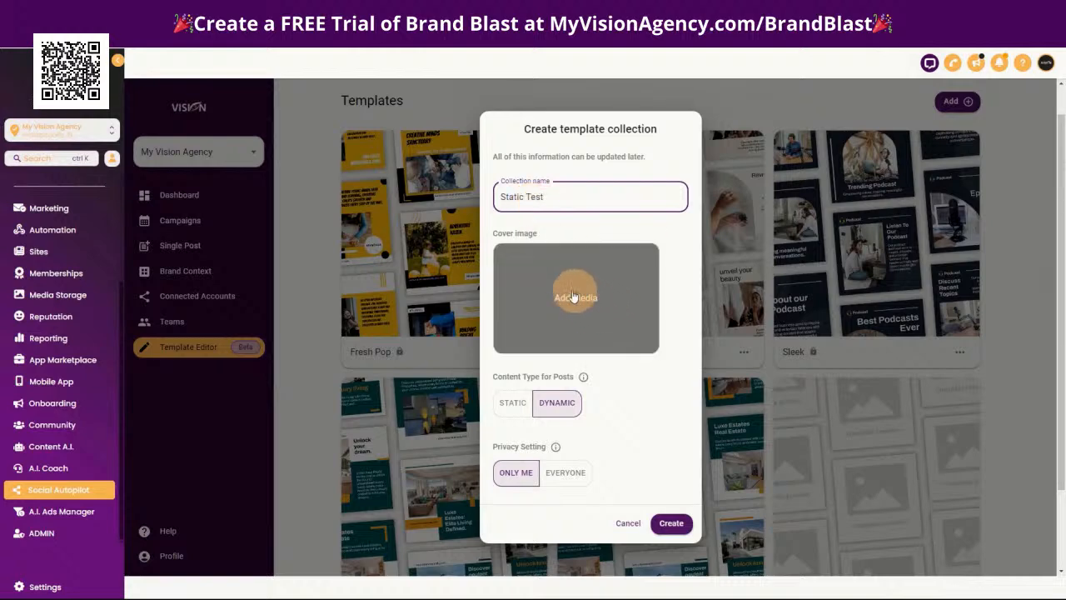
click(510, 403)
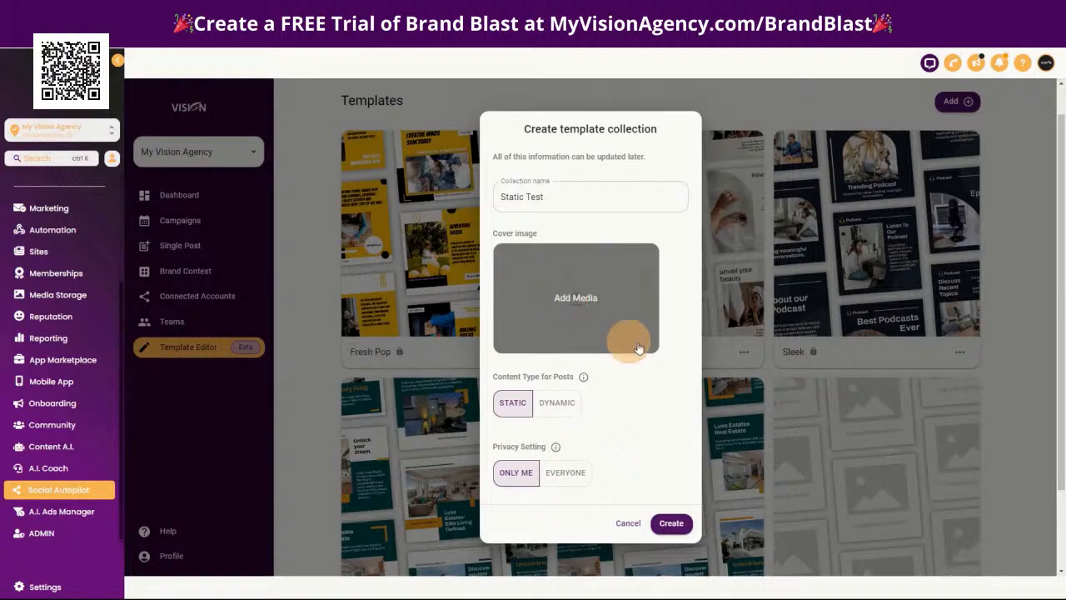
scroll(654, 419, down, 2)
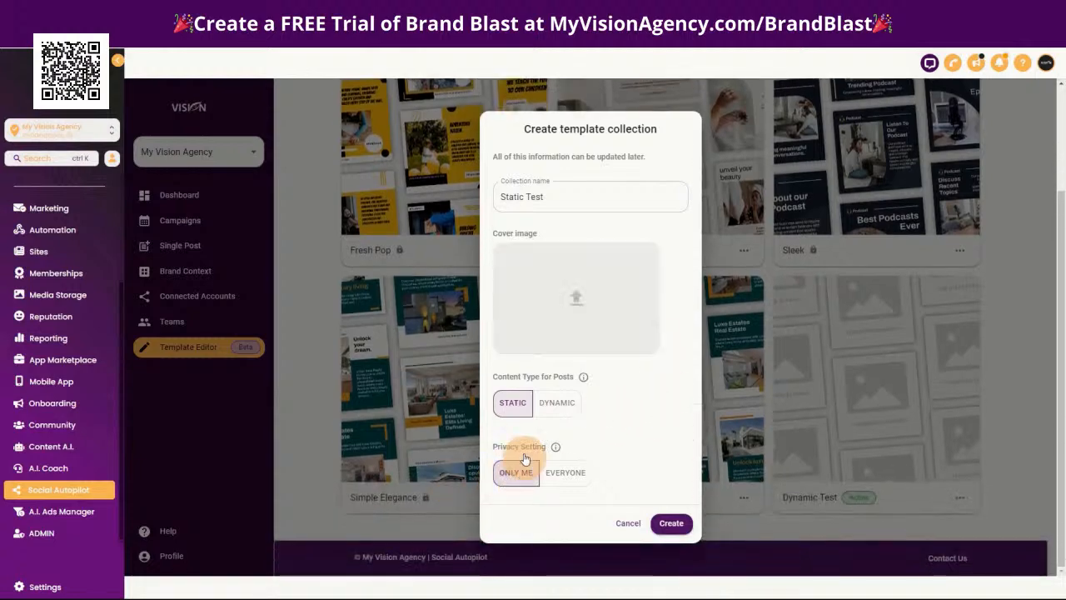
click(671, 523)
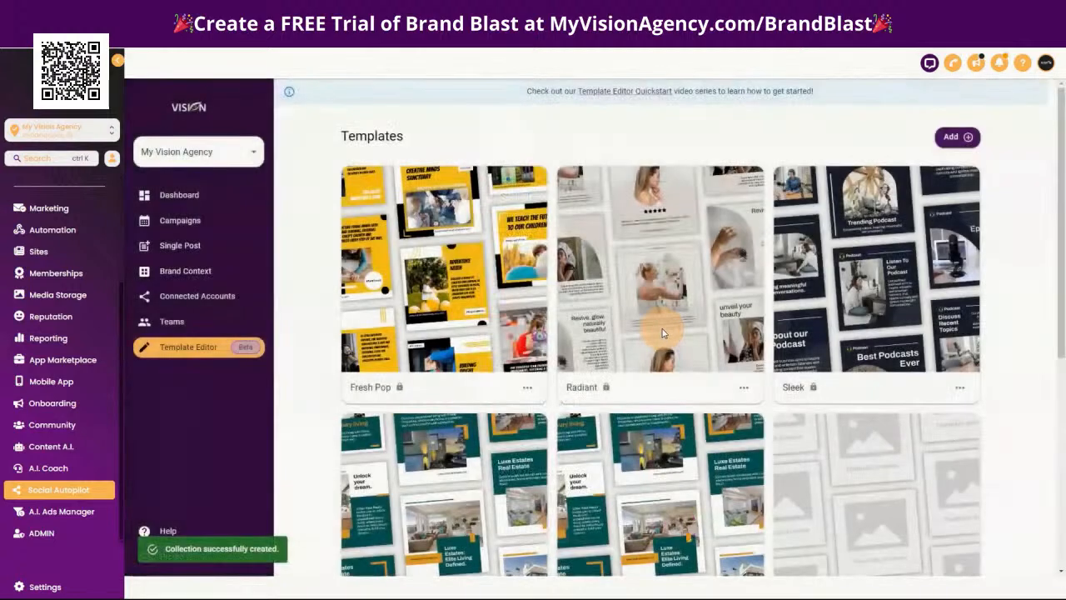
Open the Static Test draft collection and add a new blank template to it
scroll(966, 424, down, 5)
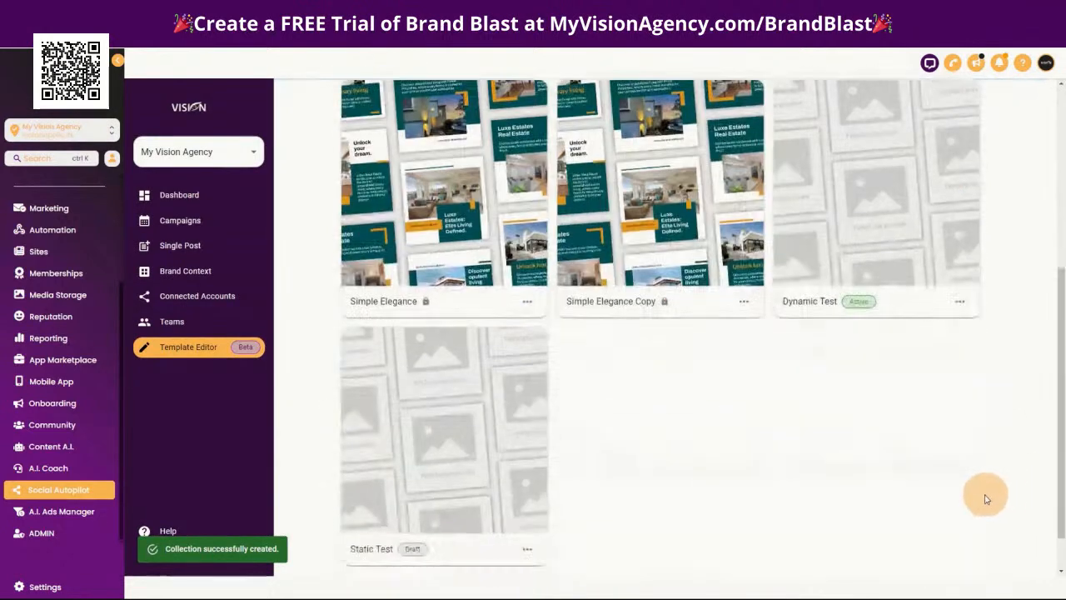
click(441, 386)
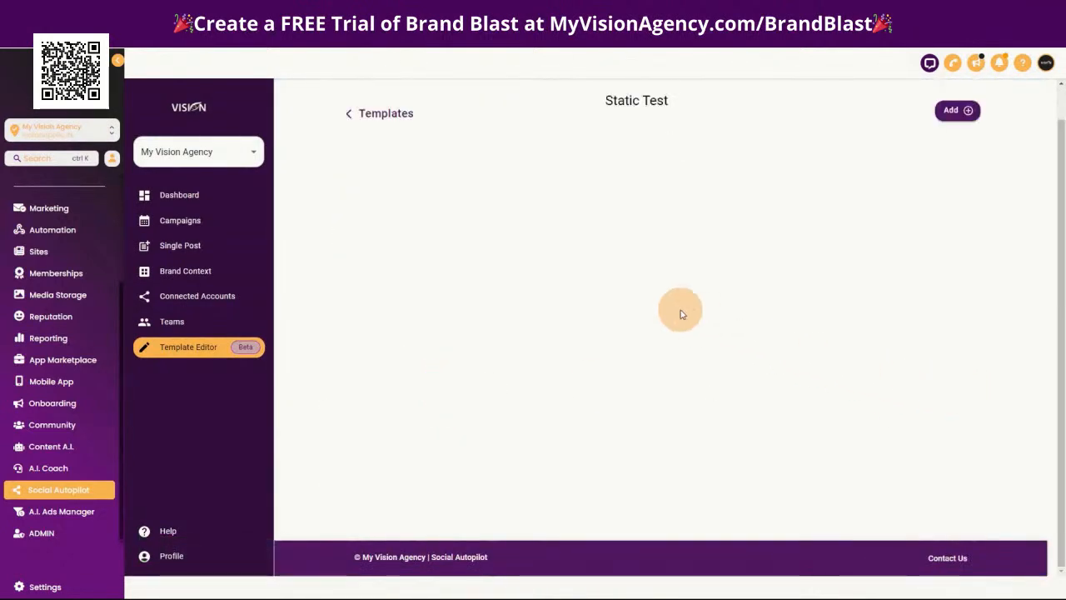
click(955, 113)
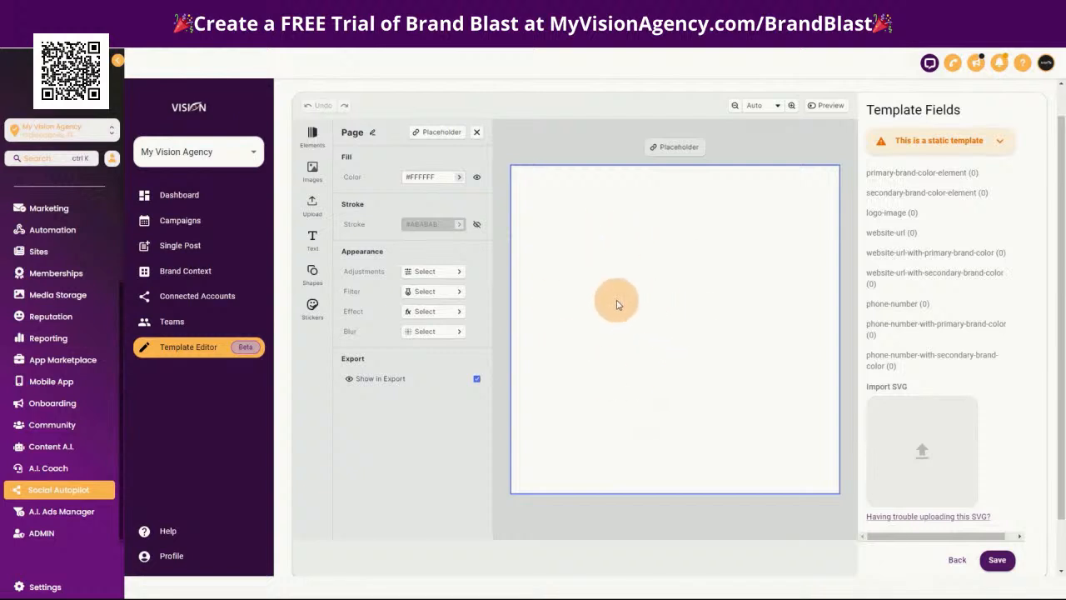
Switch to the Fiverr gig for motivational image quotes and examine its sample quote layouts in full screen
click(466, 23)
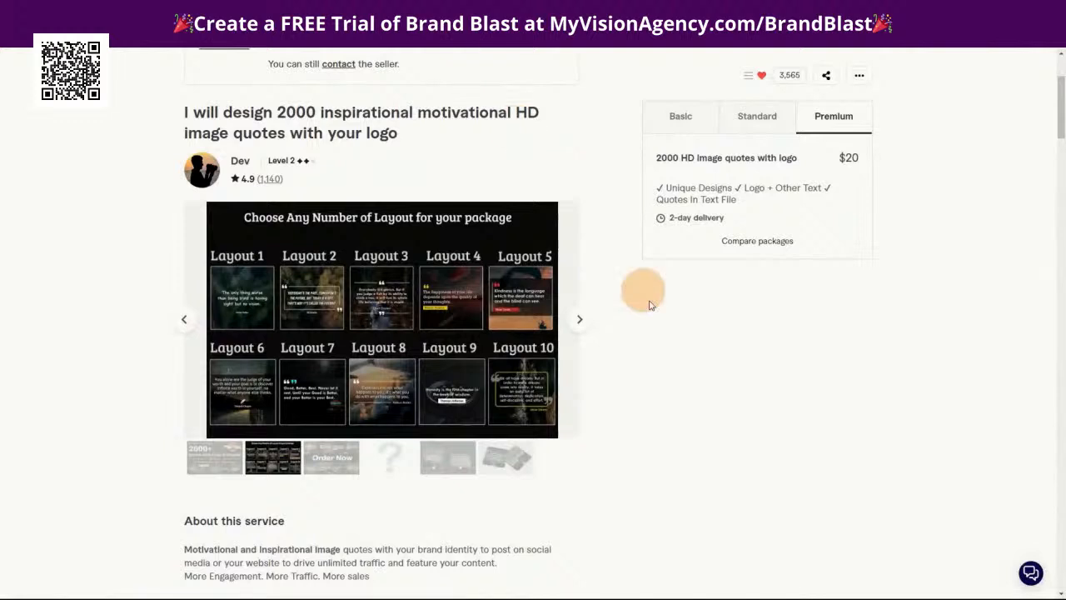
scroll(801, 435, up, 2)
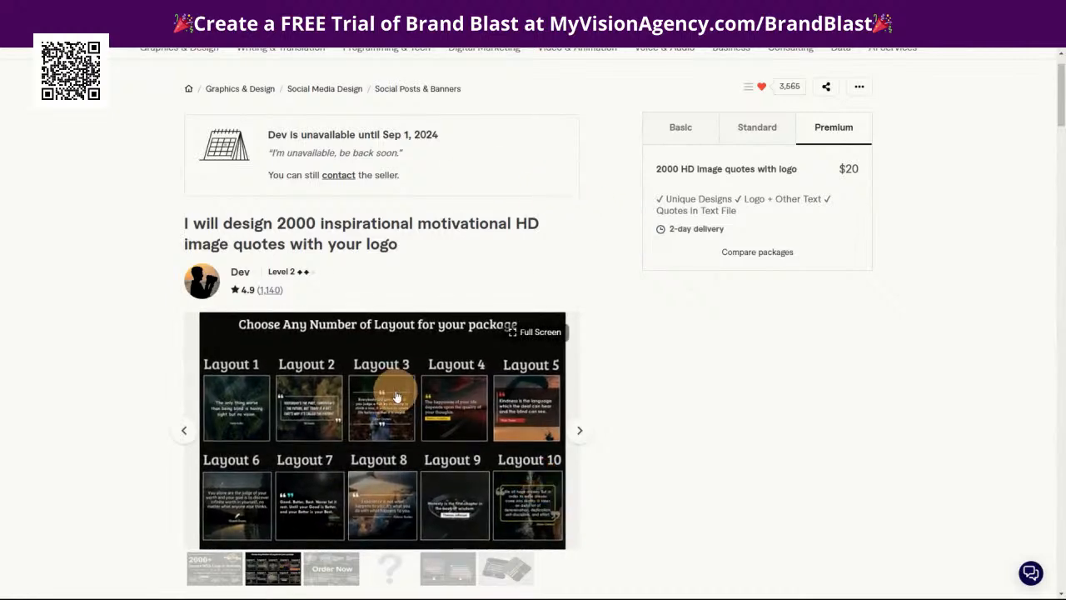
click(395, 402)
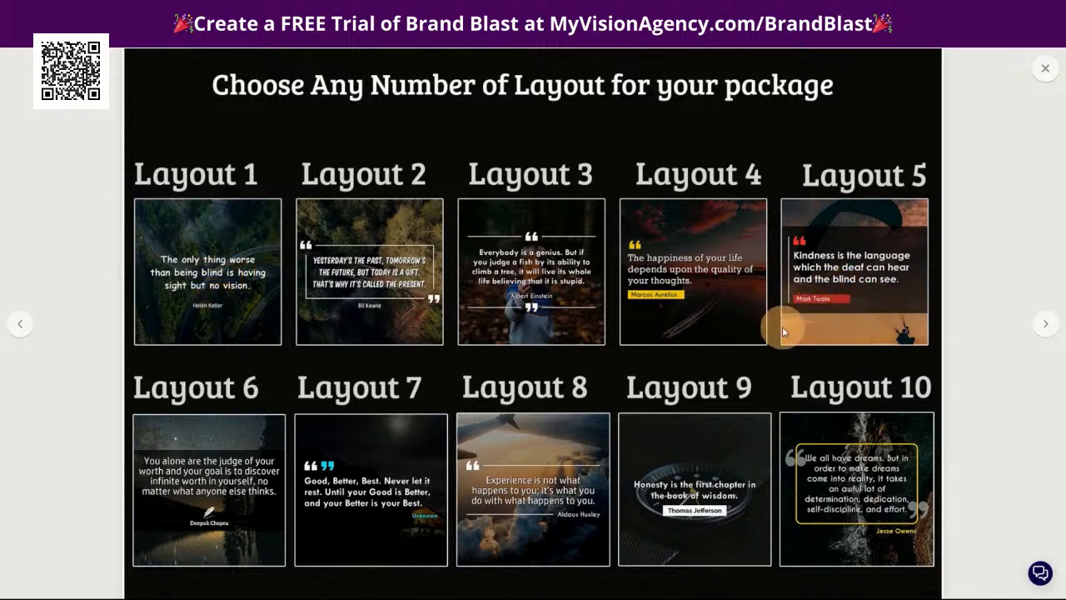
click(1041, 327)
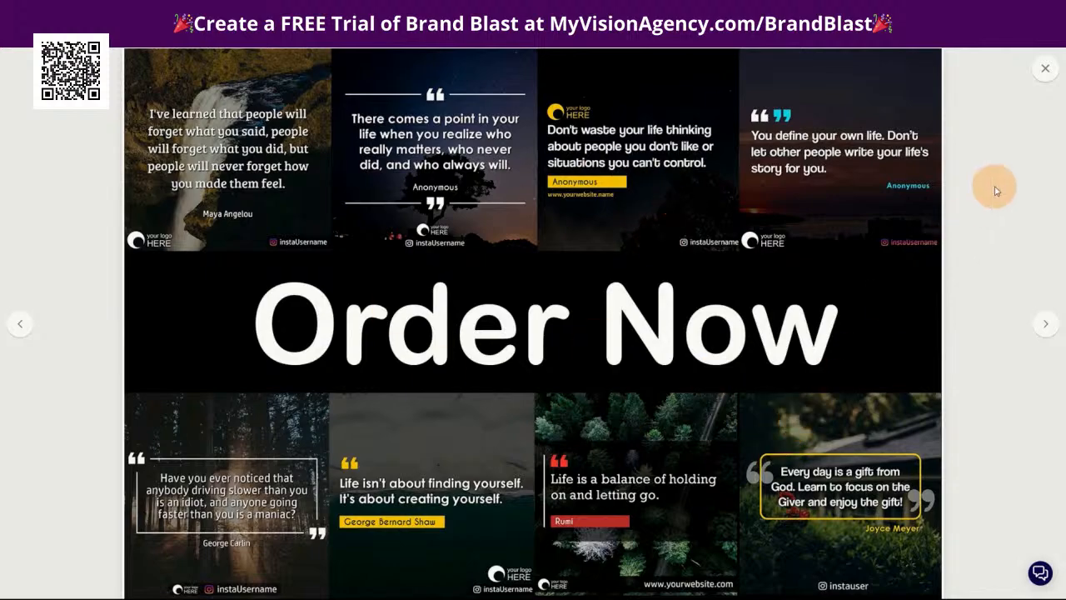
click(1046, 326)
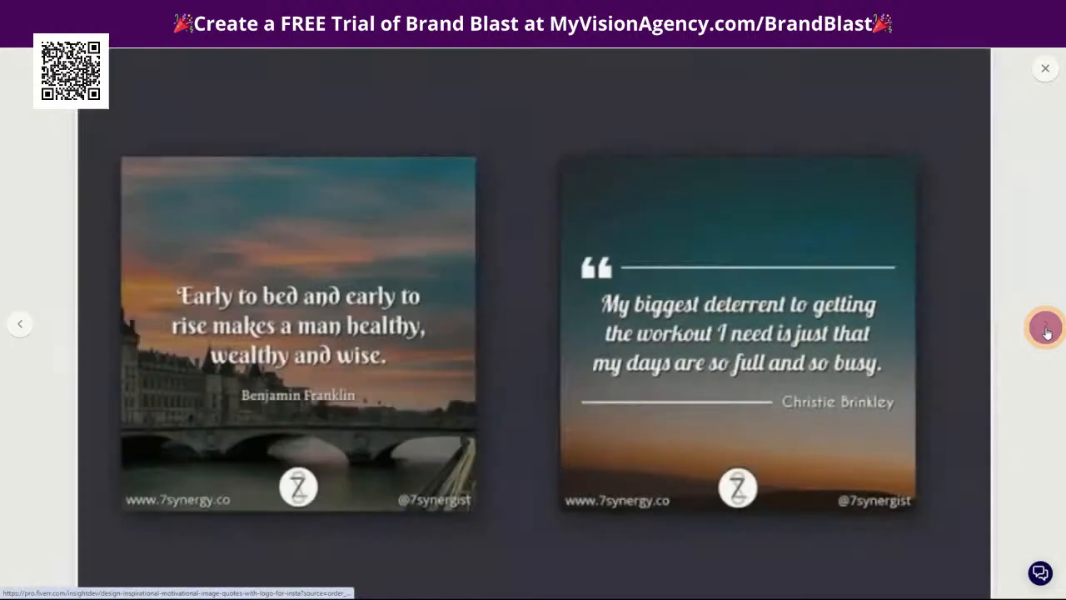
click(1045, 328)
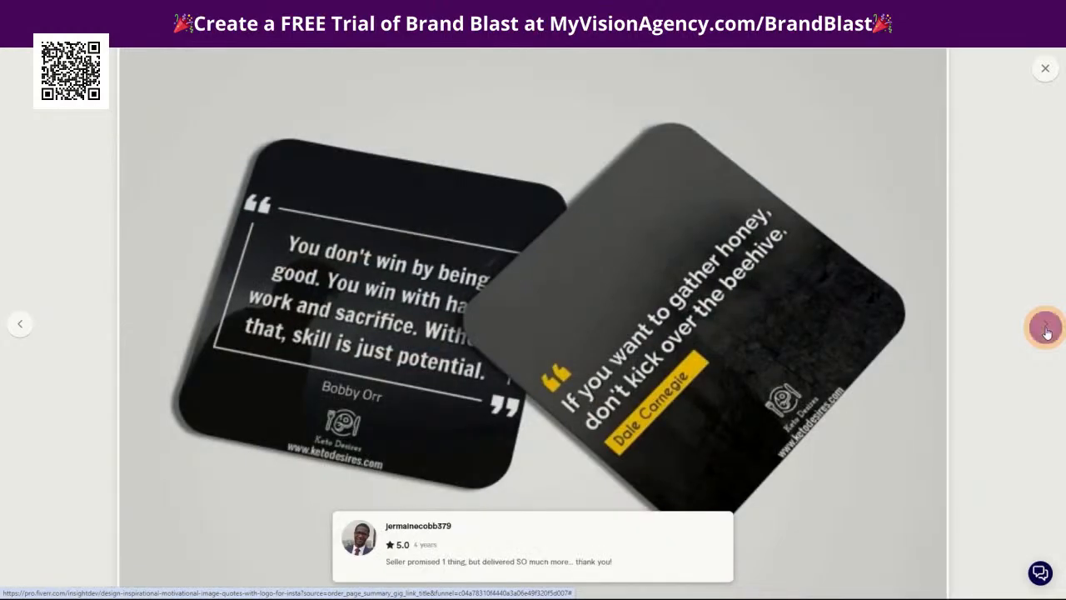
click(1046, 328)
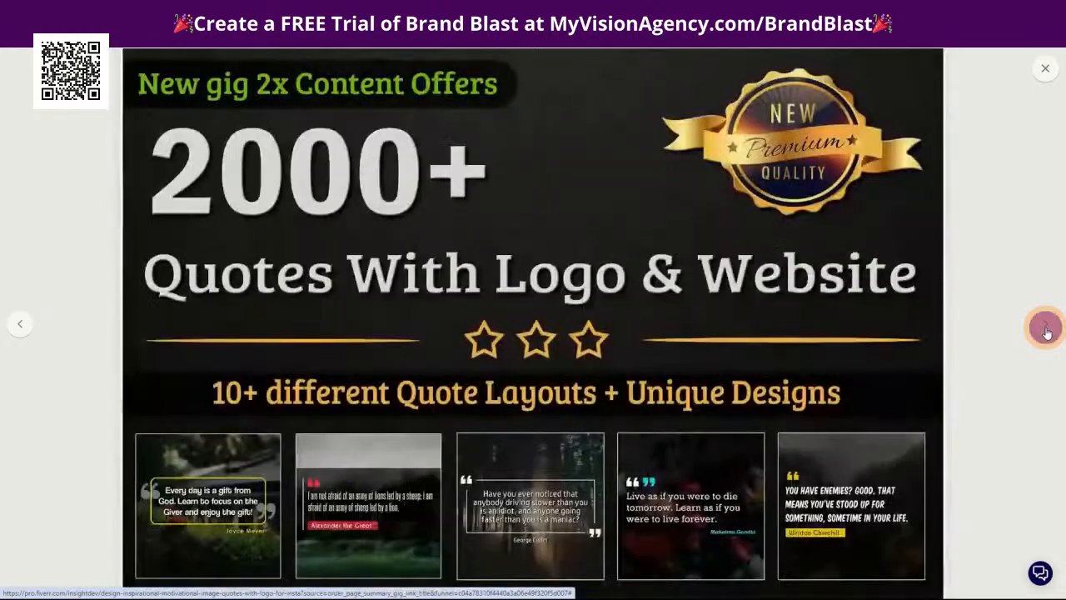
click(1036, 326)
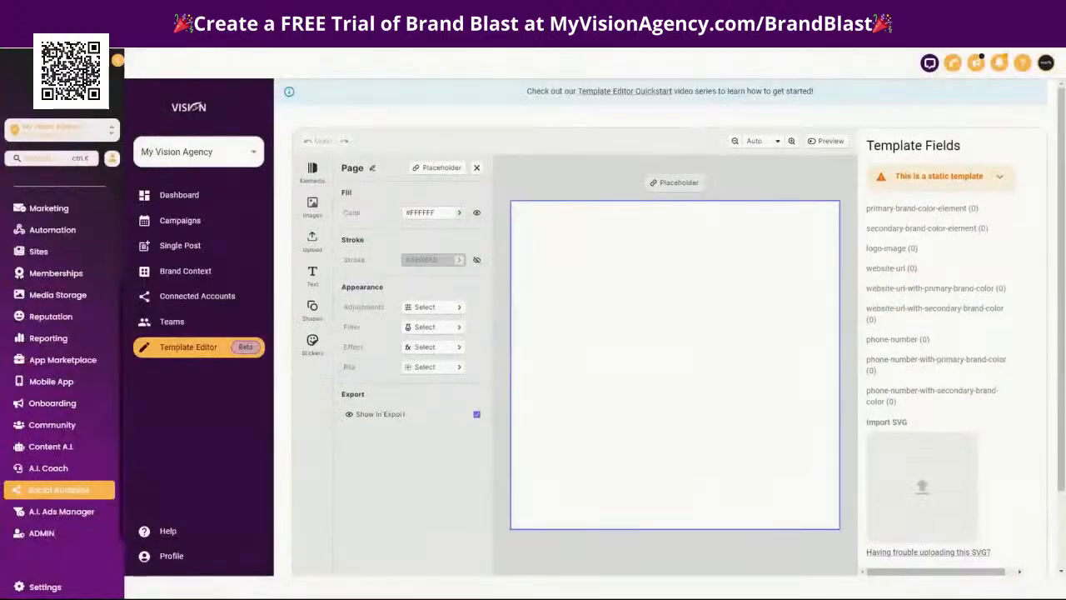
Switch to the marketing quotes design in Canva and set its download file type to SVG
mouse_move(952, 526)
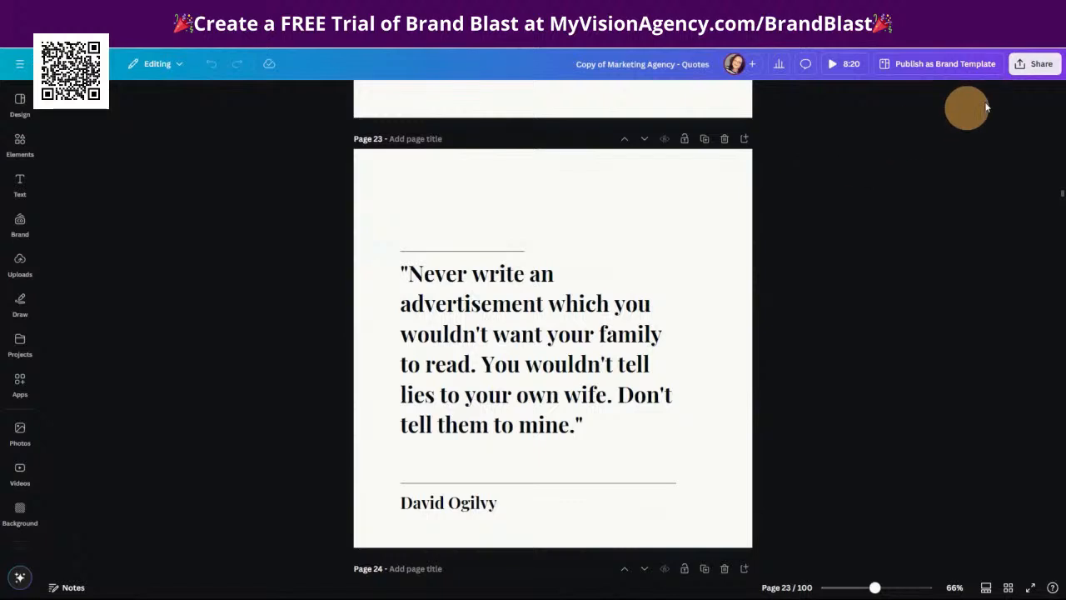
click(1040, 71)
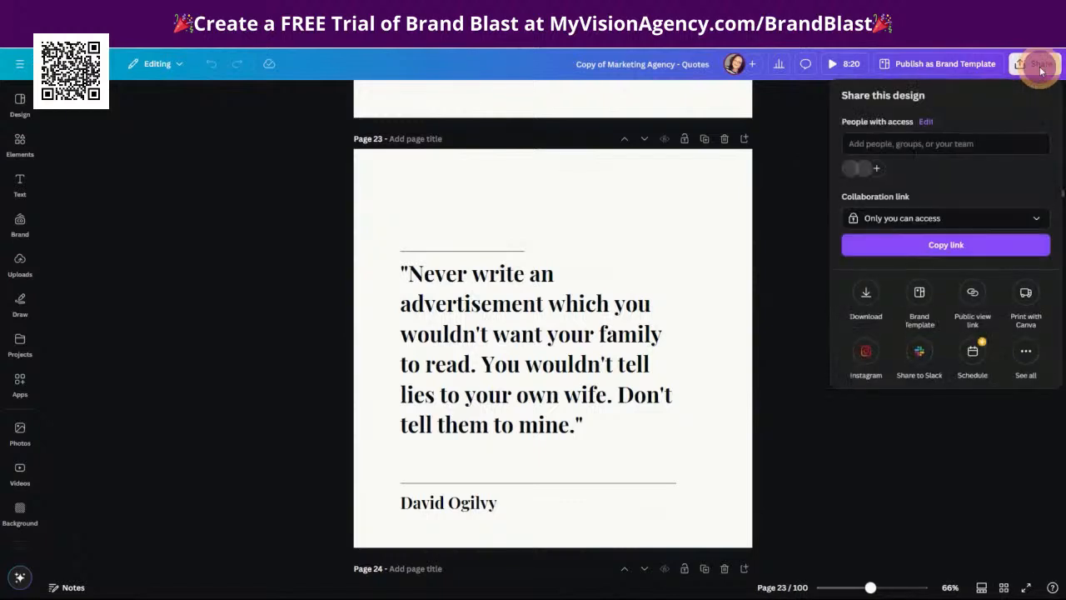
click(865, 295)
click(882, 143)
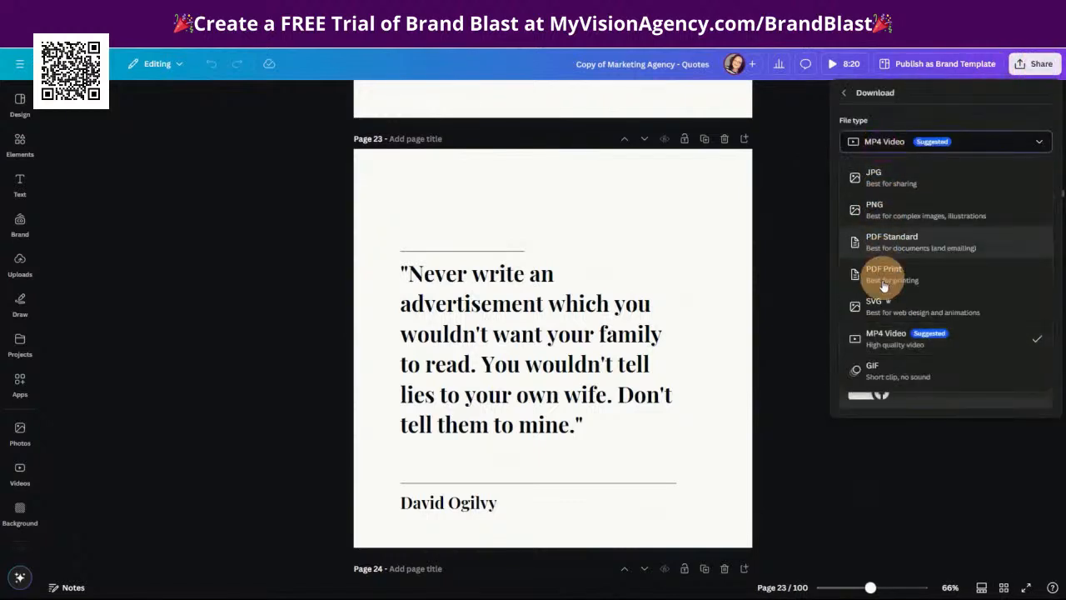
click(890, 311)
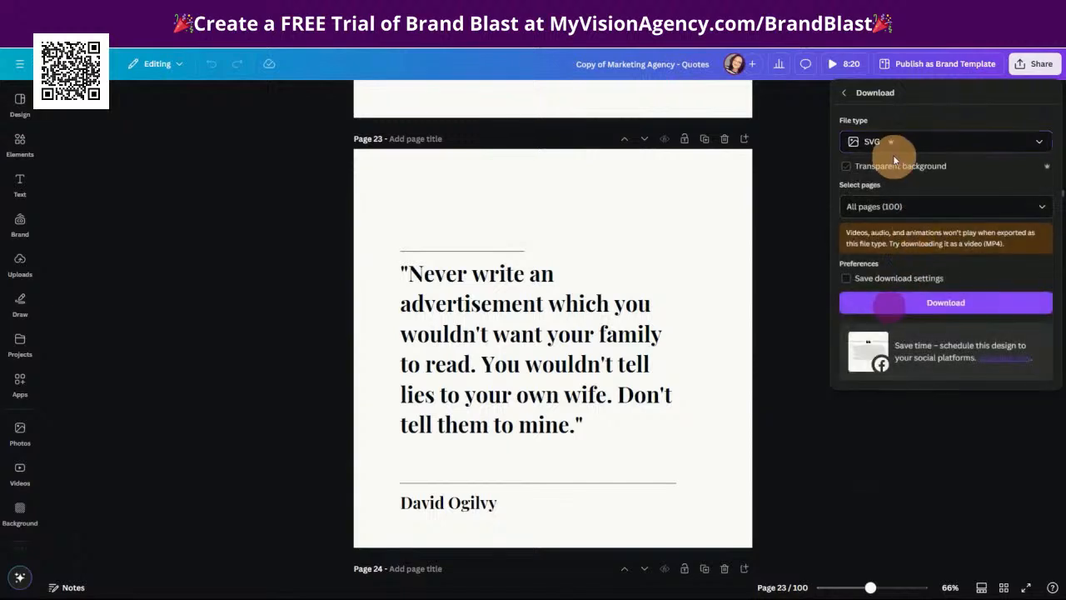
Restrict the download to the current page, page 23, and download it as SVG
click(1035, 218)
click(1031, 237)
click(1033, 266)
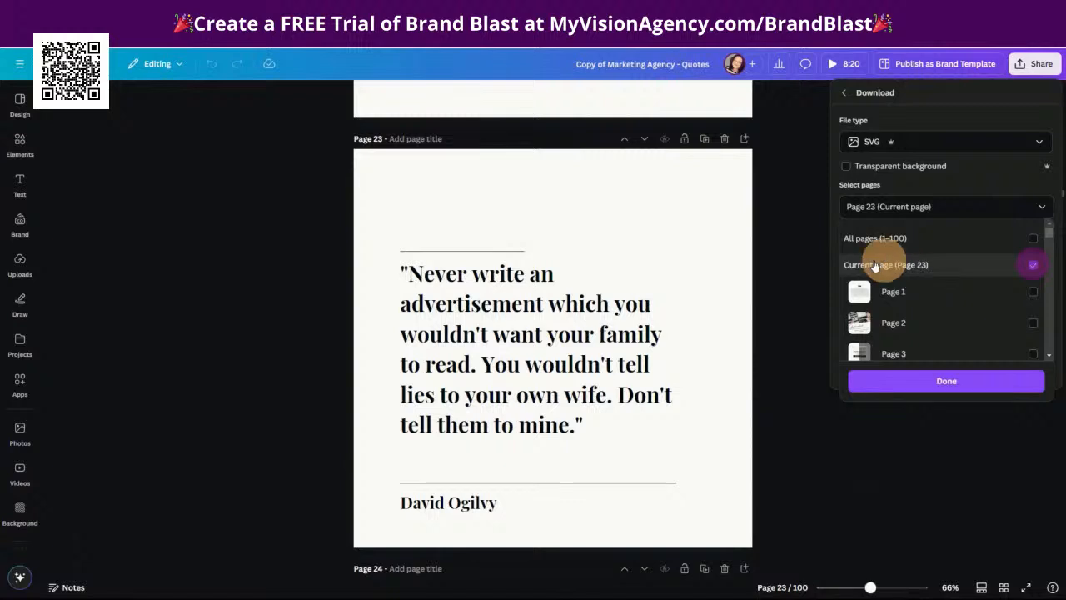
click(948, 383)
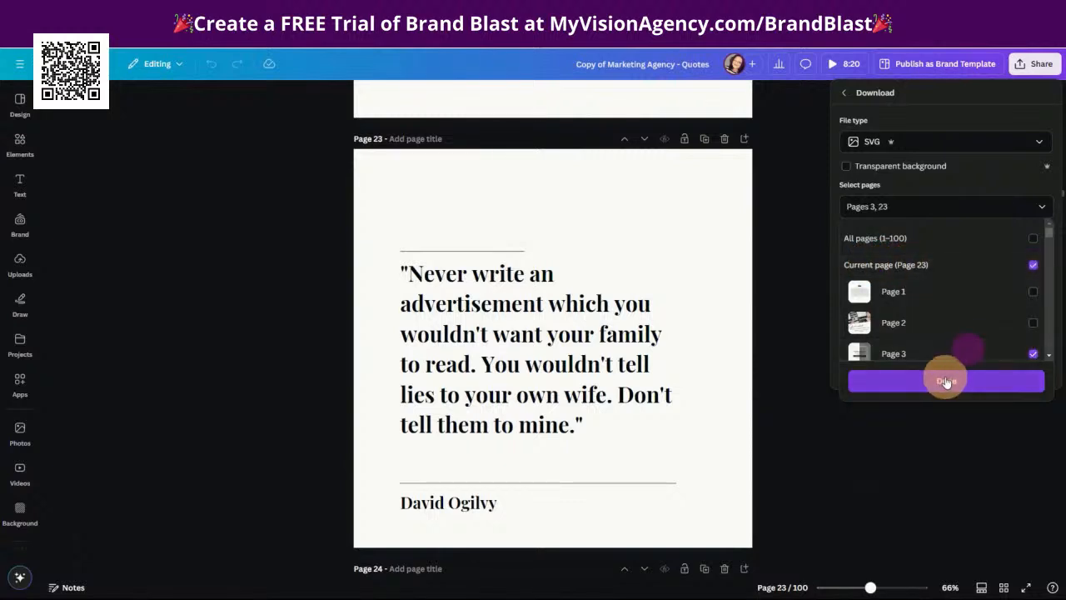
click(939, 380)
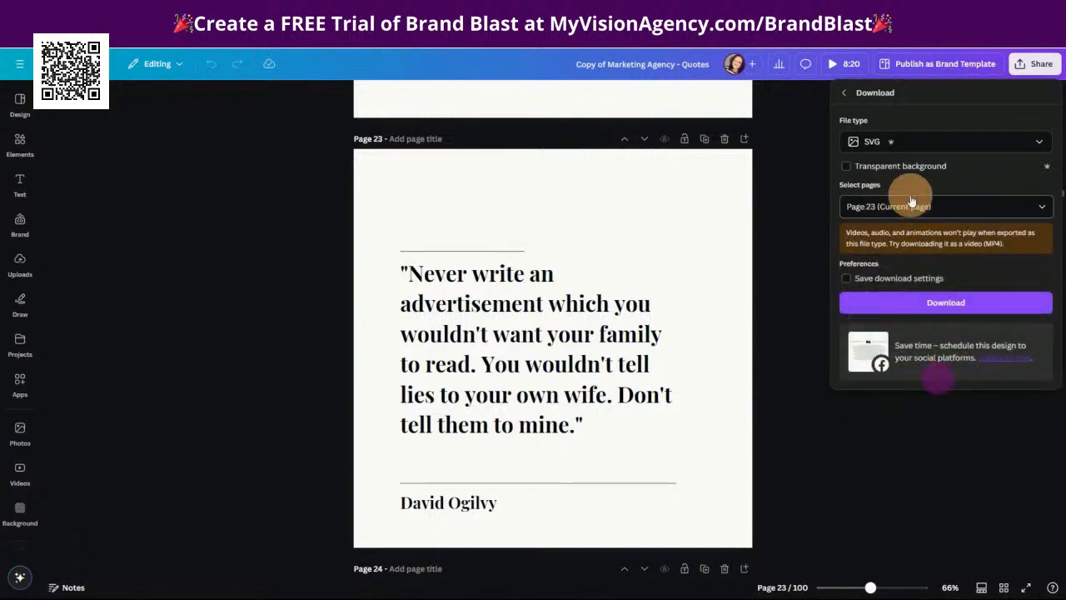
click(953, 305)
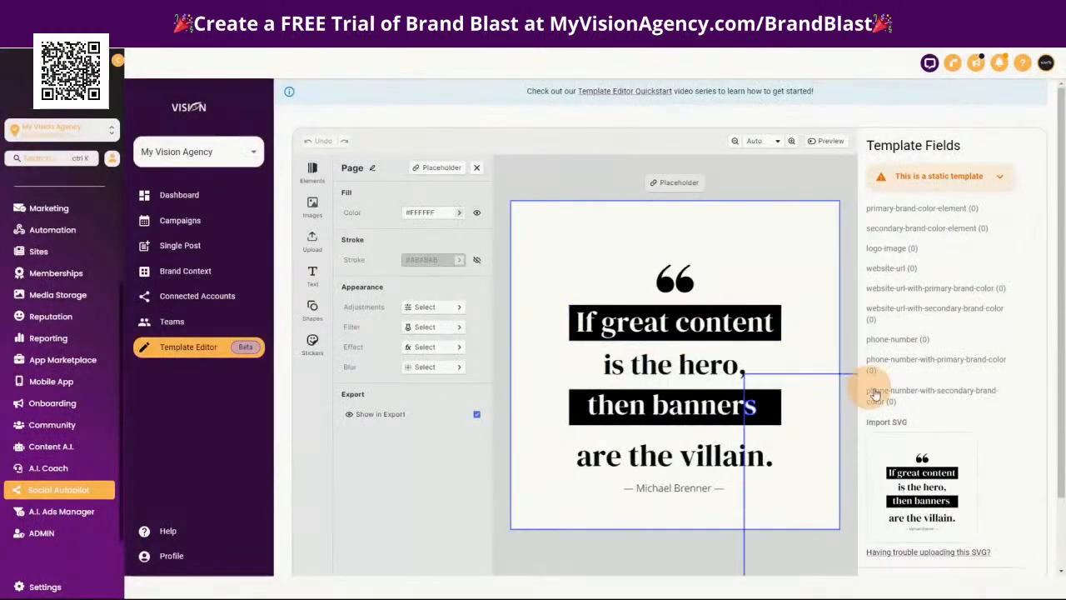
Return to the Static Test template and import the "If great content is the hero" quote SVG
mouse_move(940, 492)
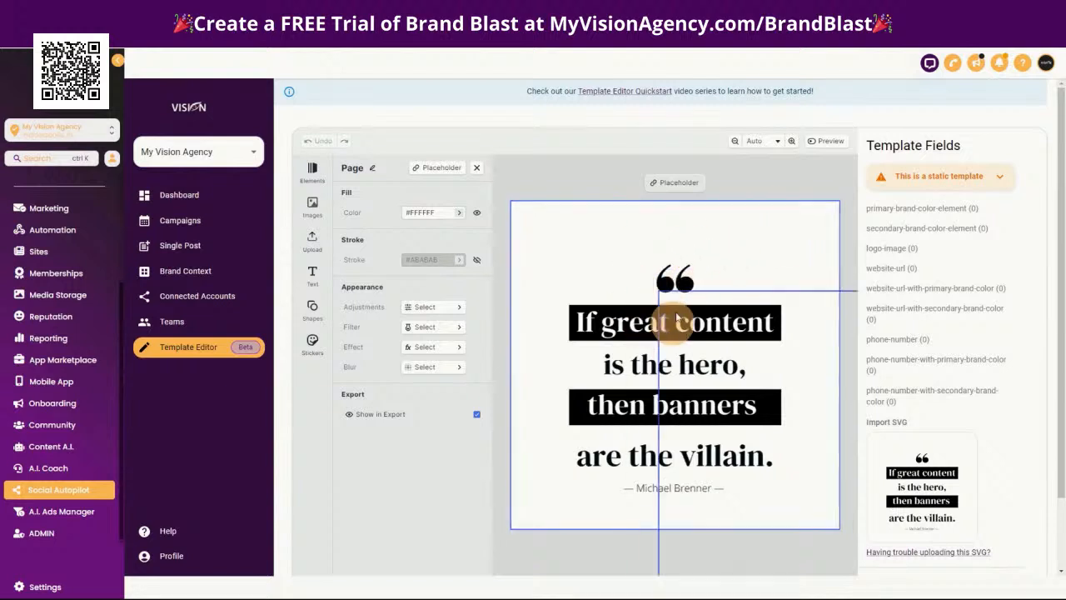
Rename the quote's white background element as primary-brand-color-element, copying the name from the template fields
click(774, 246)
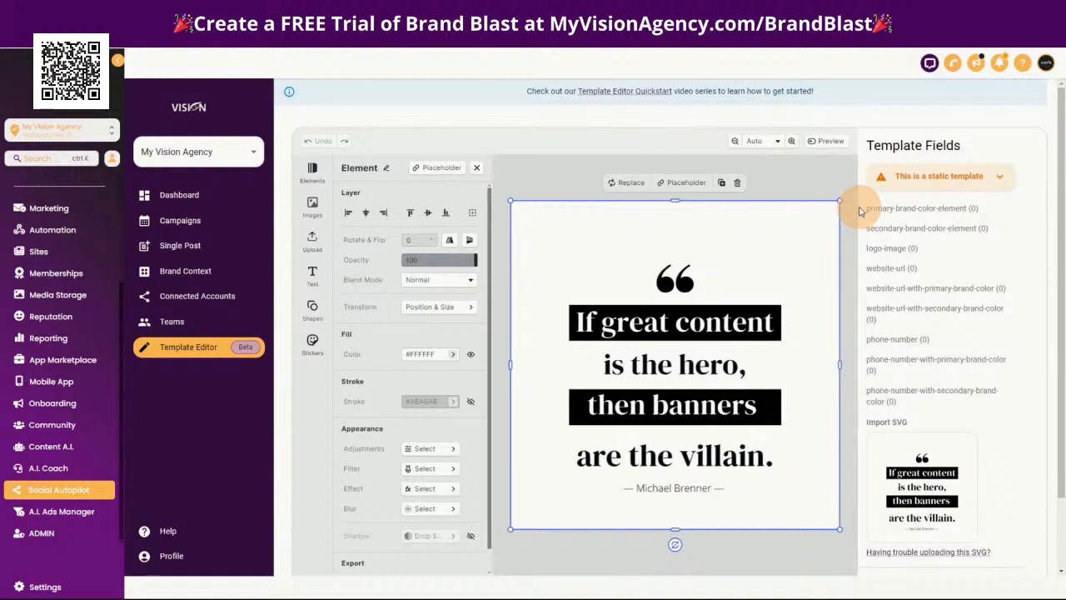
drag(862, 208, 959, 214)
key(ctrl+c)
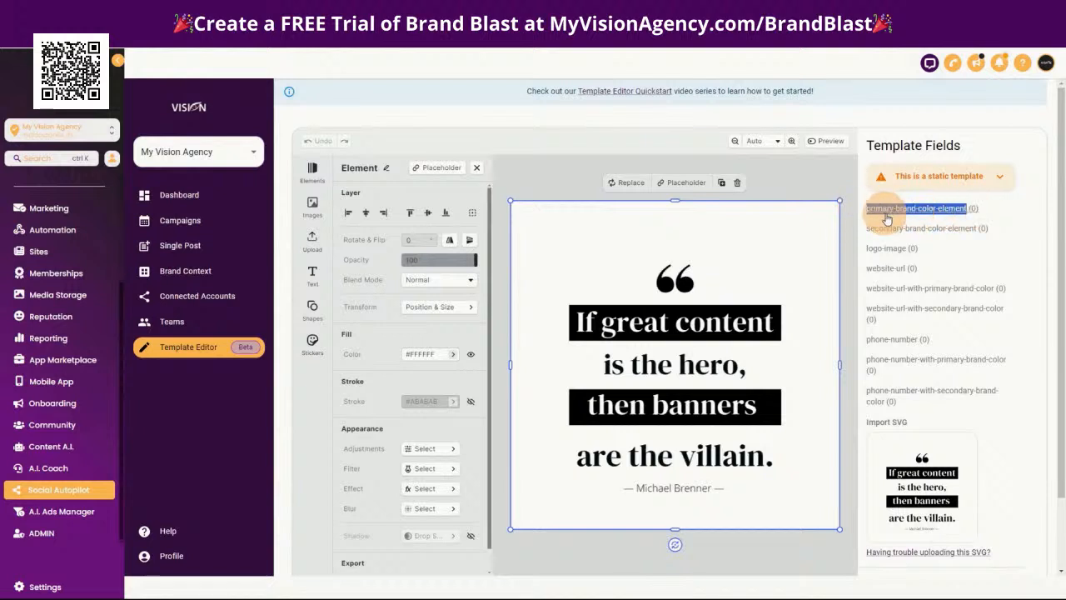
click(761, 223)
click(390, 167)
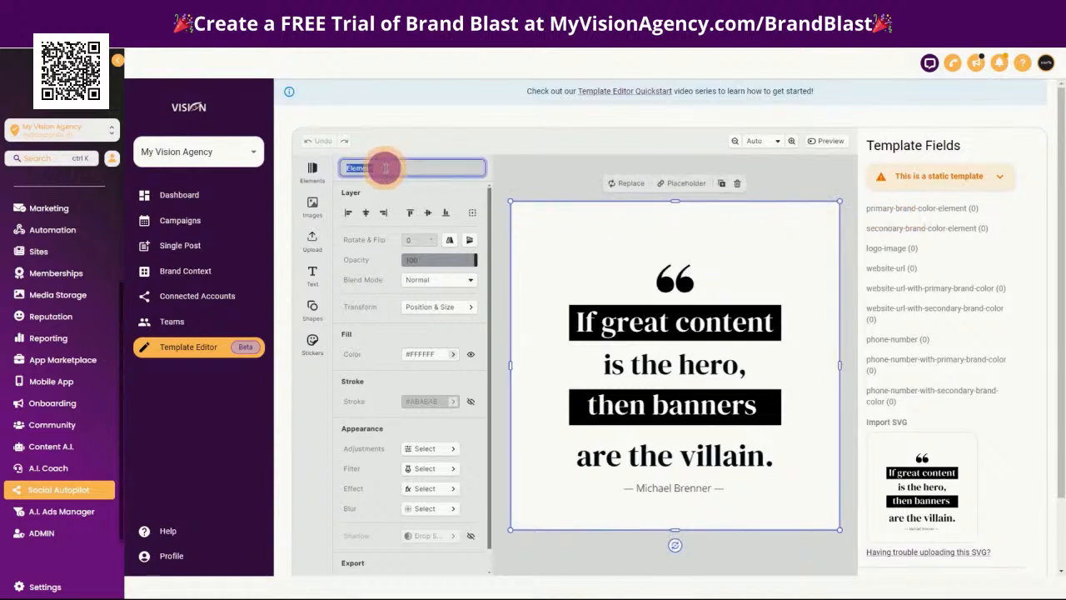
key(ctrl+v)
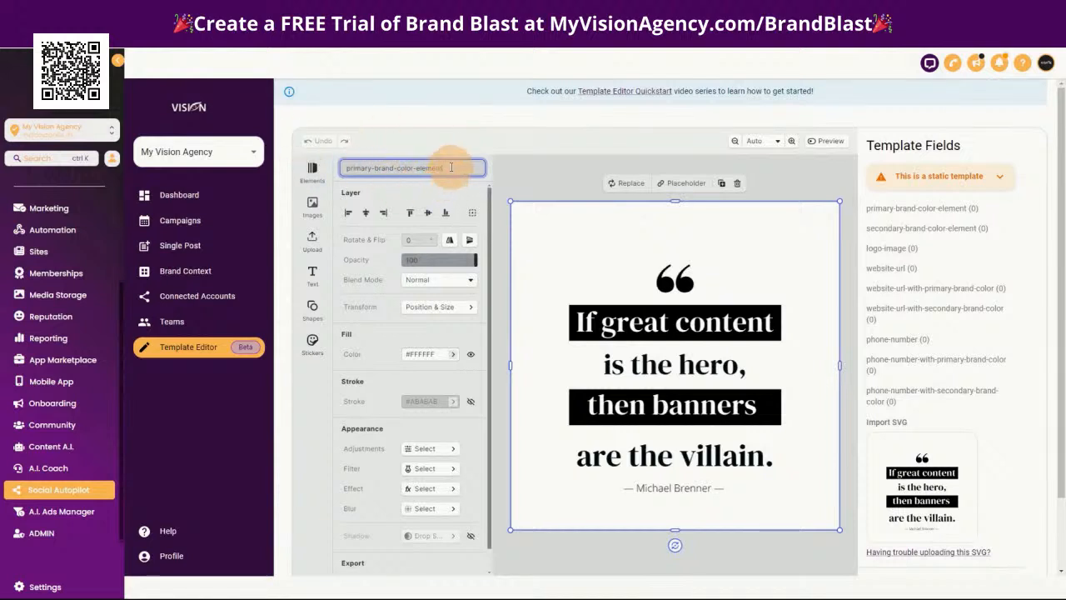
key(Return)
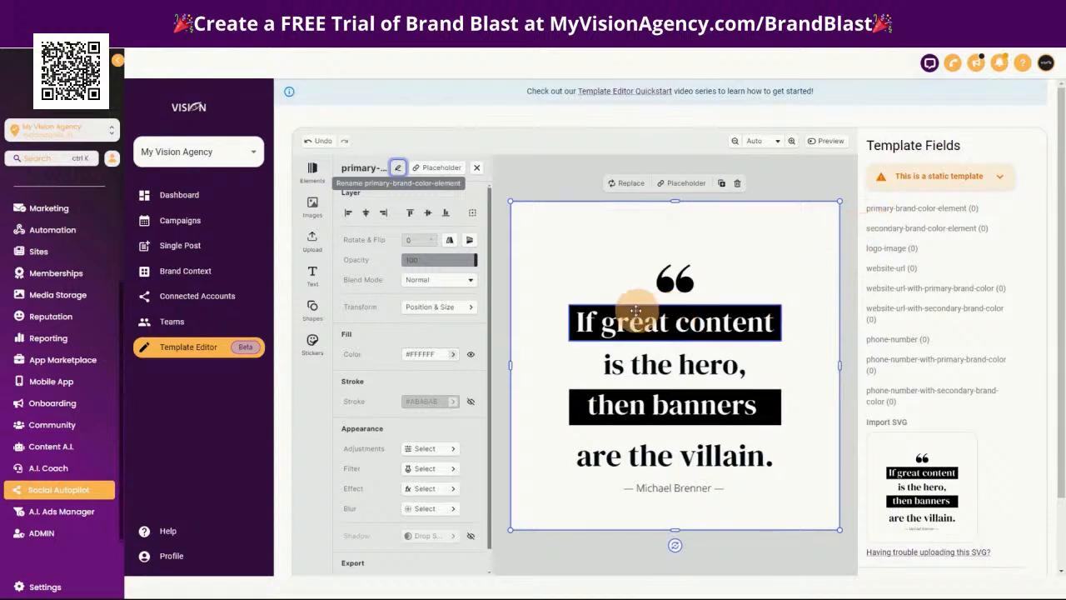
Rename both quotation mark shapes above the quote as secondary-brand-color-element
click(663, 284)
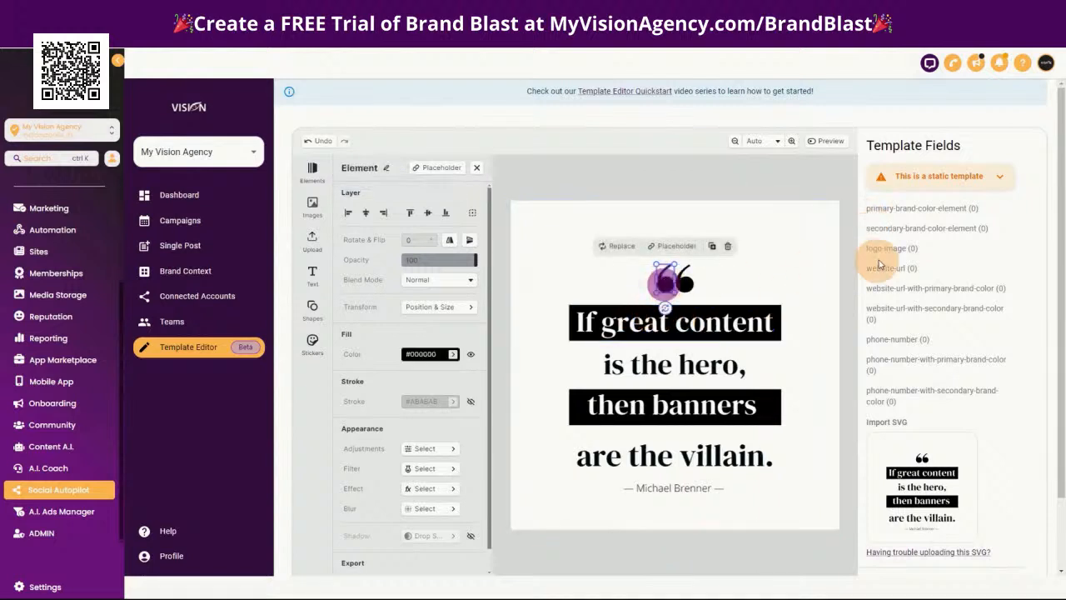
drag(866, 233, 673, 283)
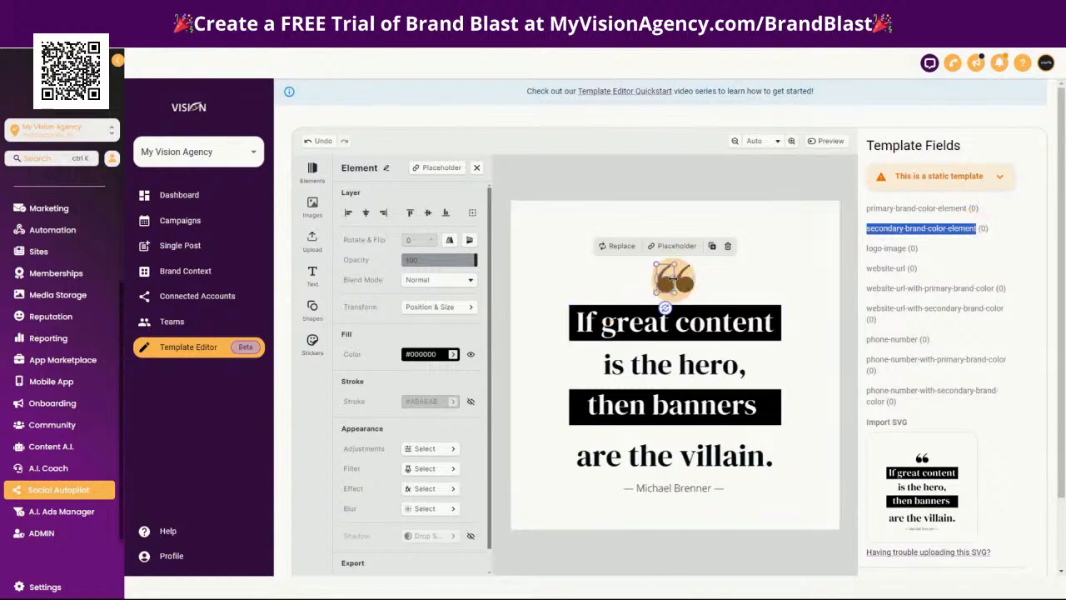
click(387, 170)
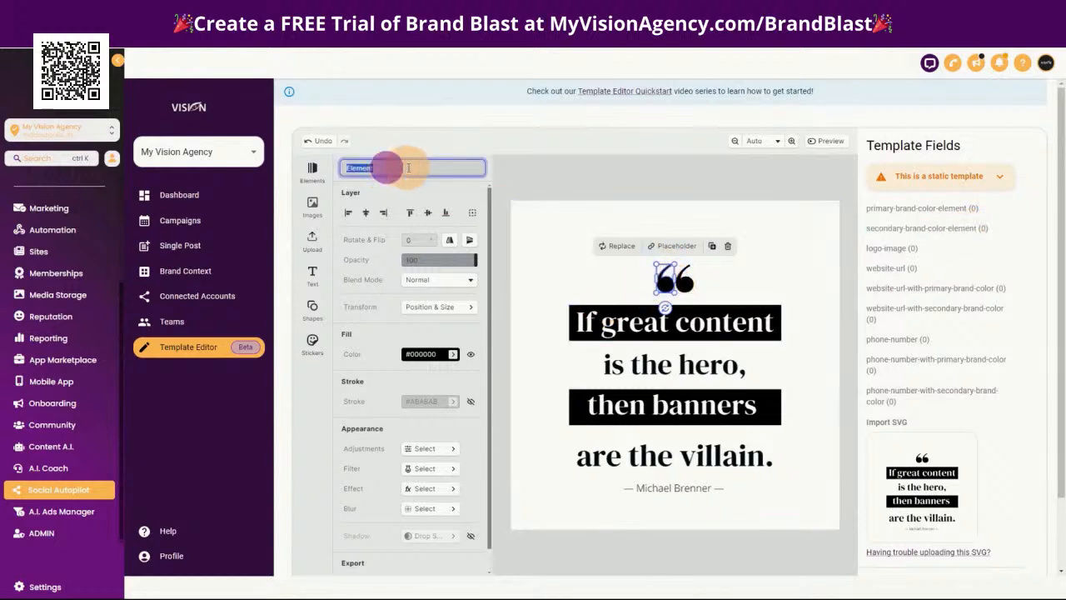
key(Return)
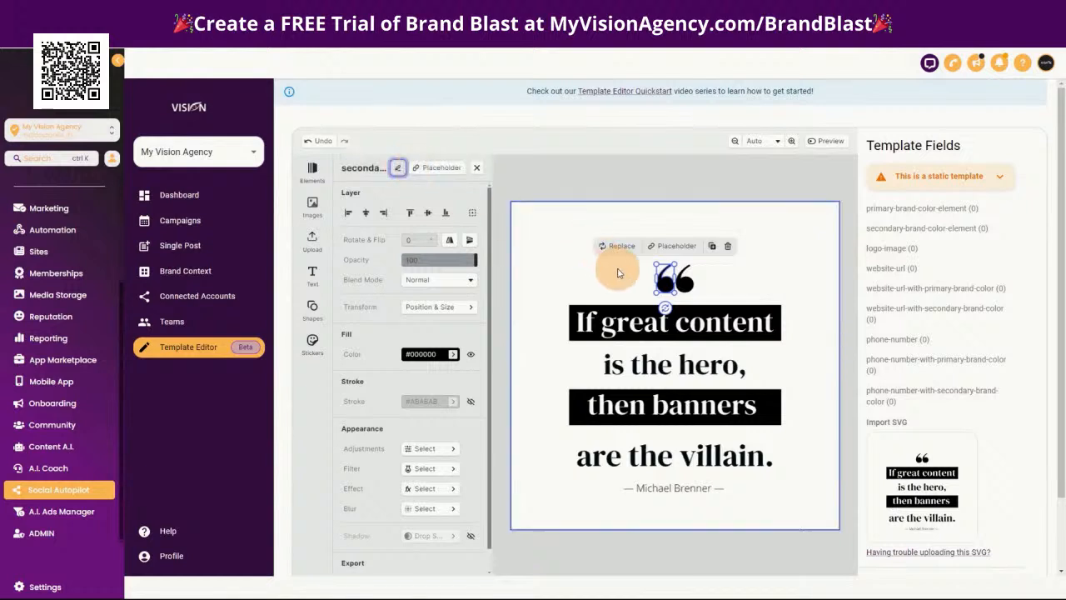
click(684, 282)
click(387, 168)
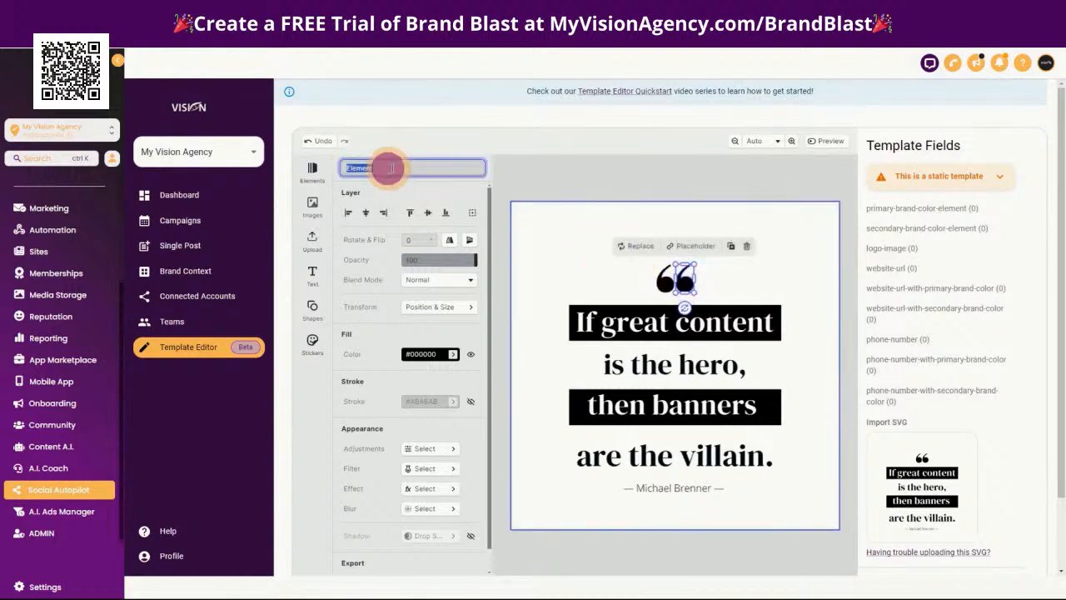
key(Return)
Rename the black bars behind "If great content" and "then banners" as secondary-brand-color-element
click(623, 310)
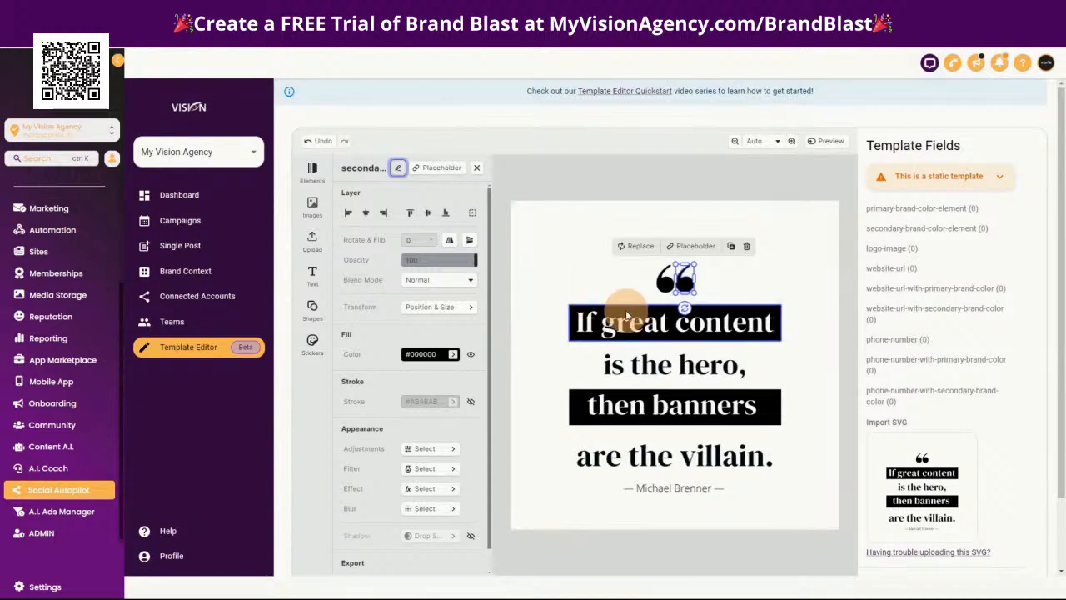
click(388, 168)
key(Return)
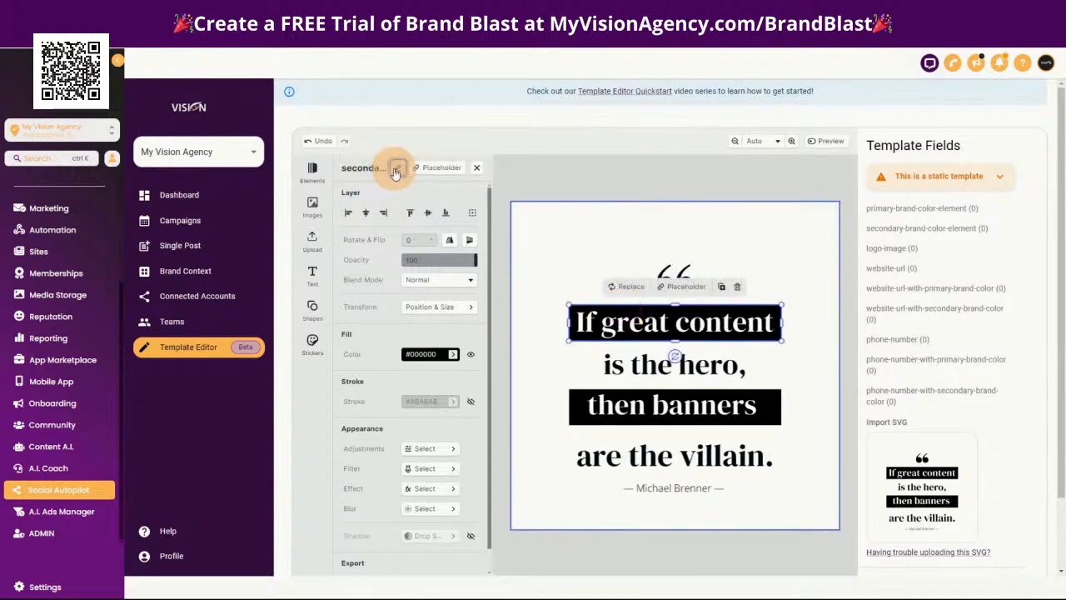
click(572, 413)
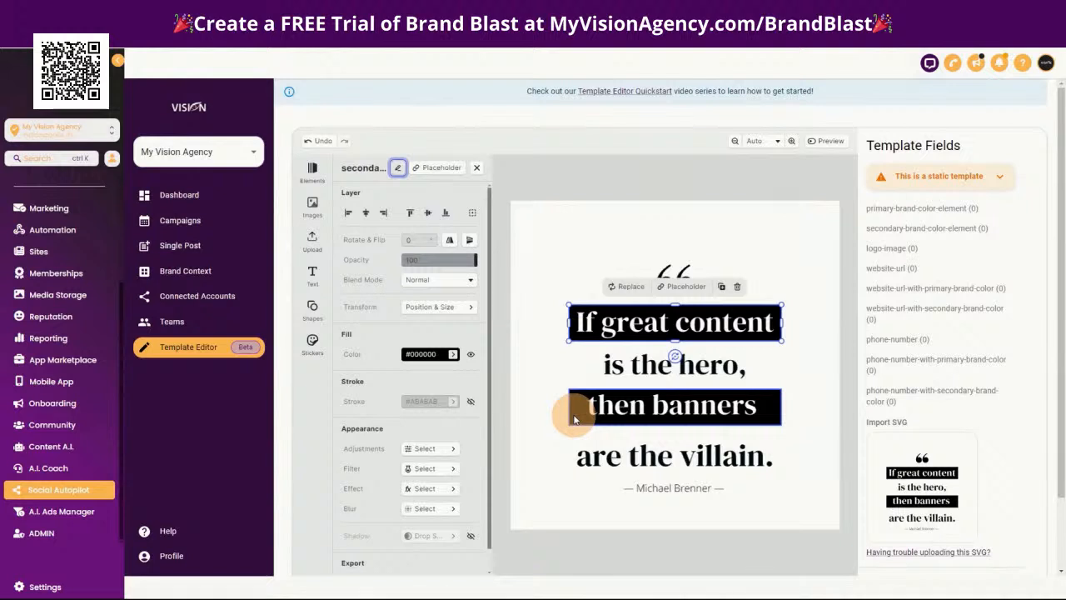
click(389, 168)
key(Return)
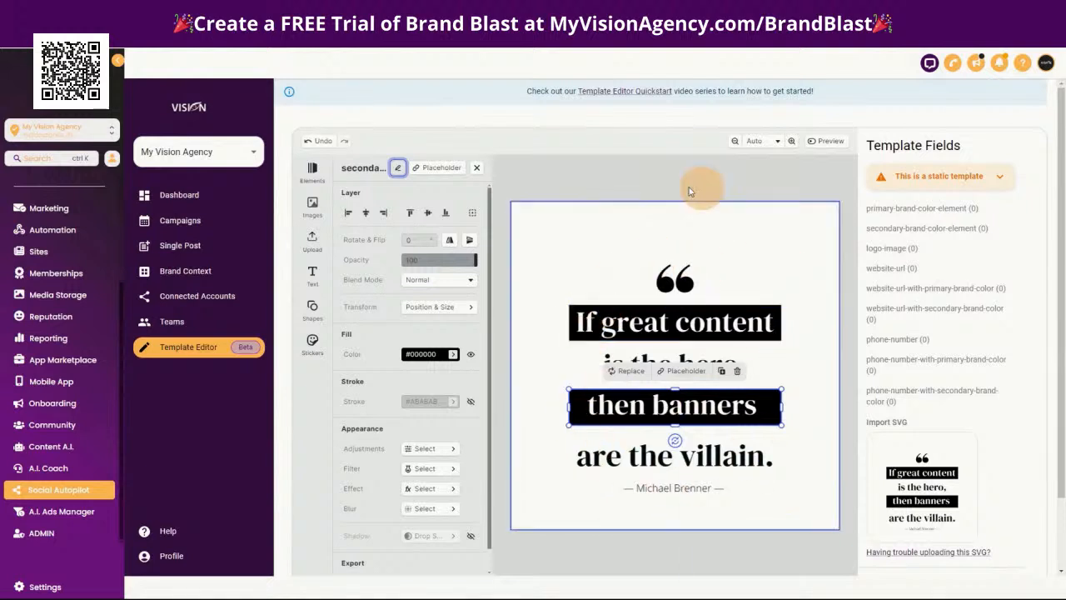
Examine the element names of the background, the "If great content" bar and the lettering of "is the hero,"
click(758, 239)
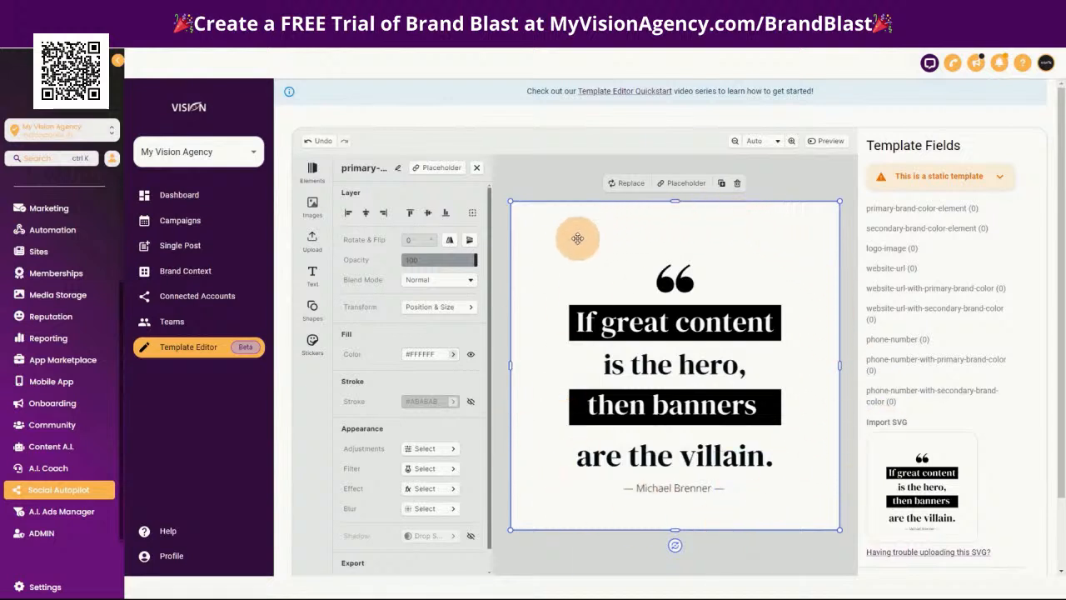
click(643, 310)
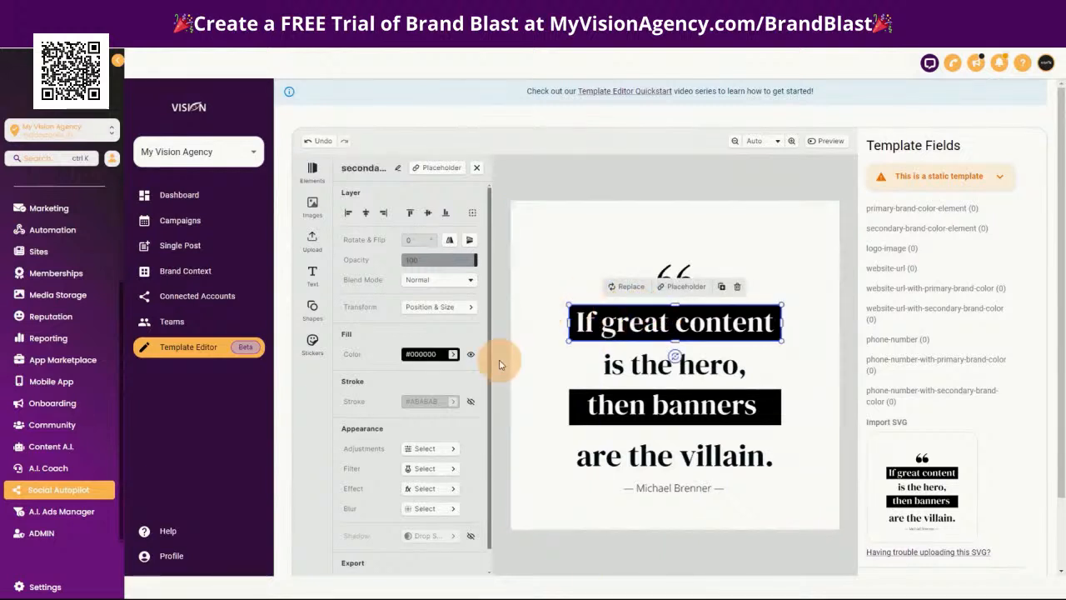
click(608, 370)
drag(607, 367, 723, 371)
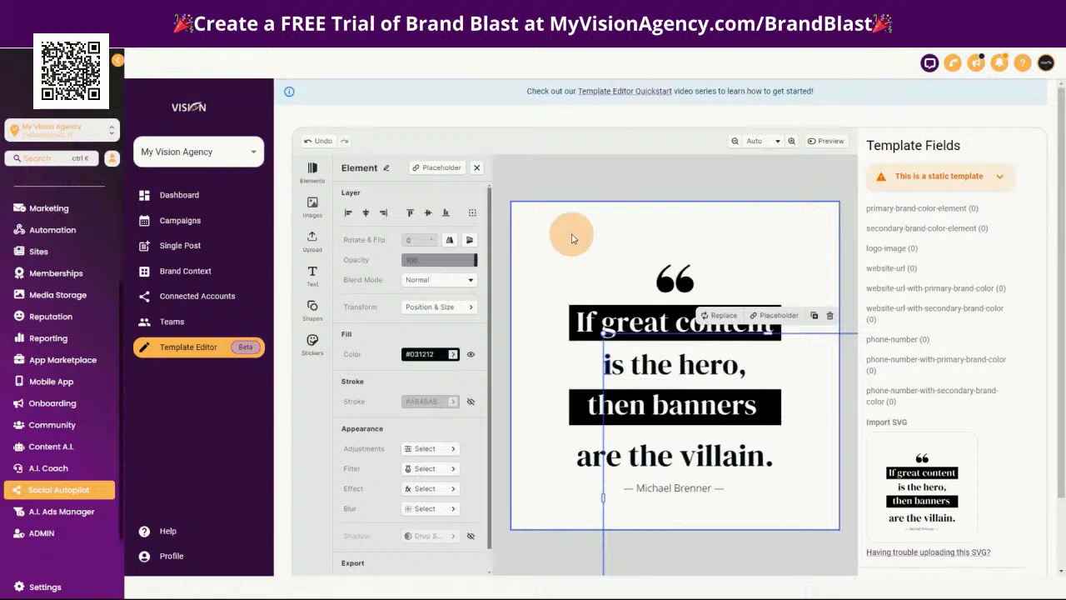
click(600, 227)
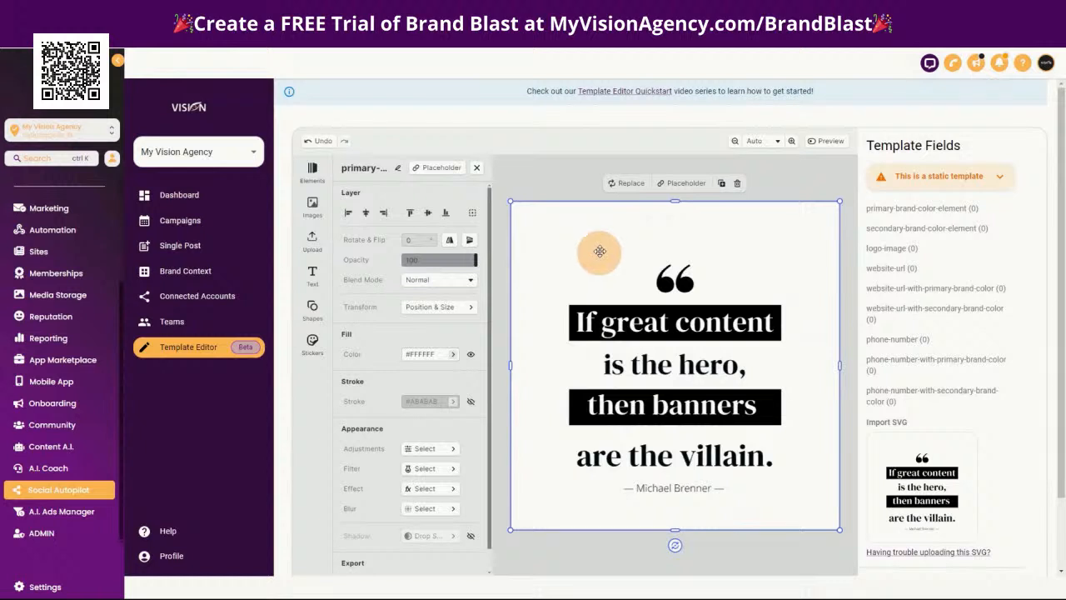
Rename the separate letter shapes "i" and "s" in the "is the hero," line as secondary-brand-color-element
click(612, 365)
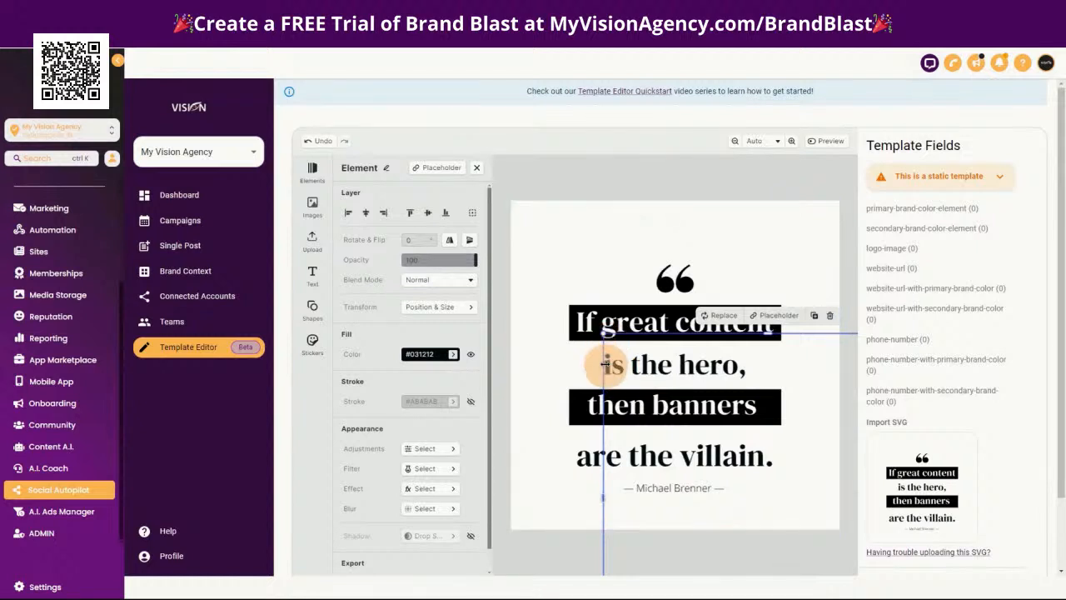
click(388, 168)
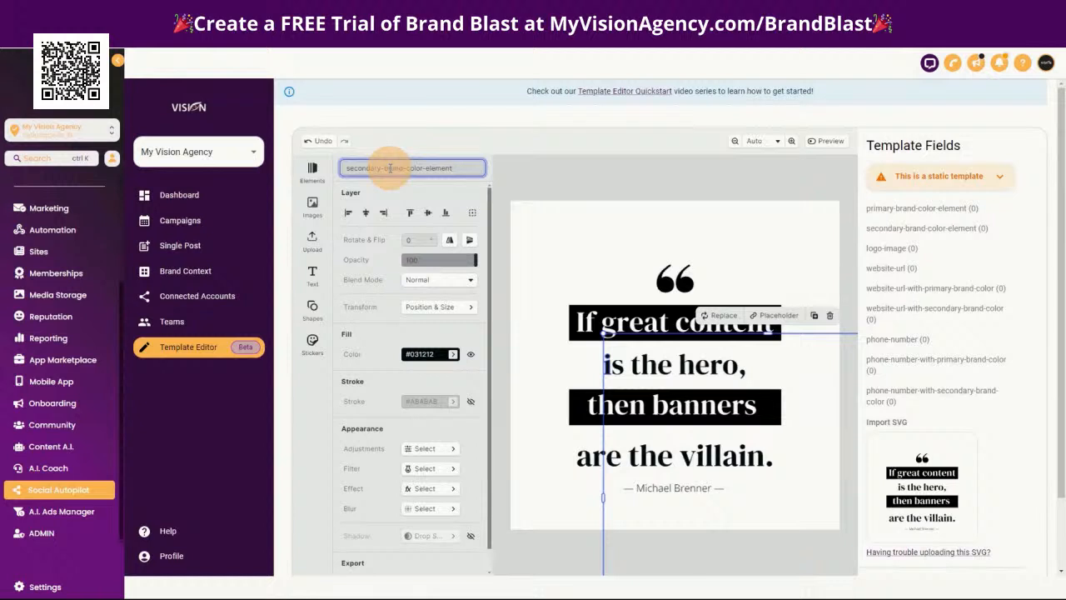
key(Return)
click(614, 365)
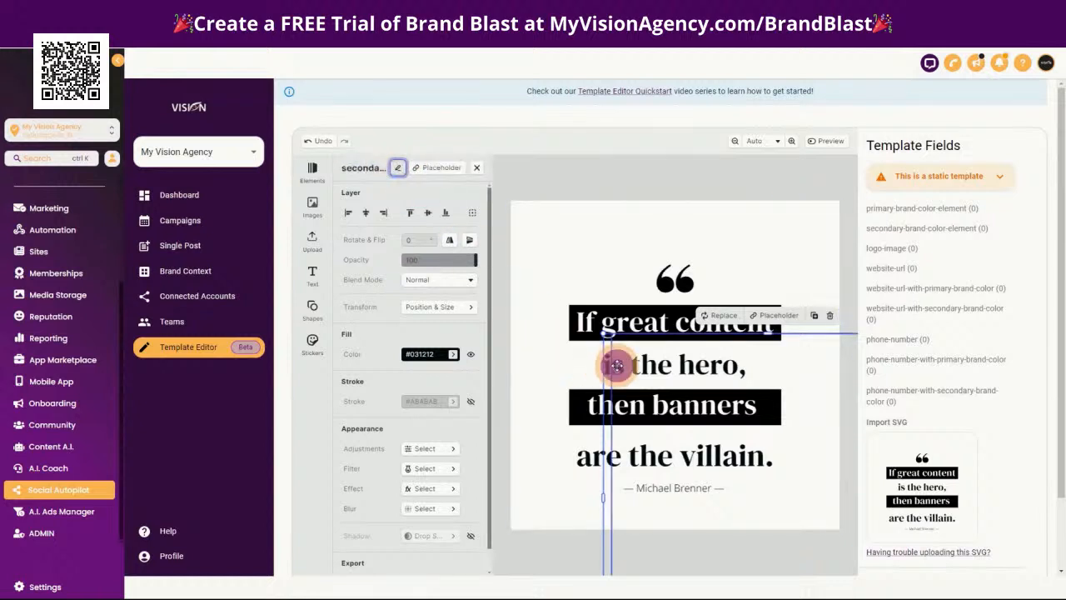
click(385, 167)
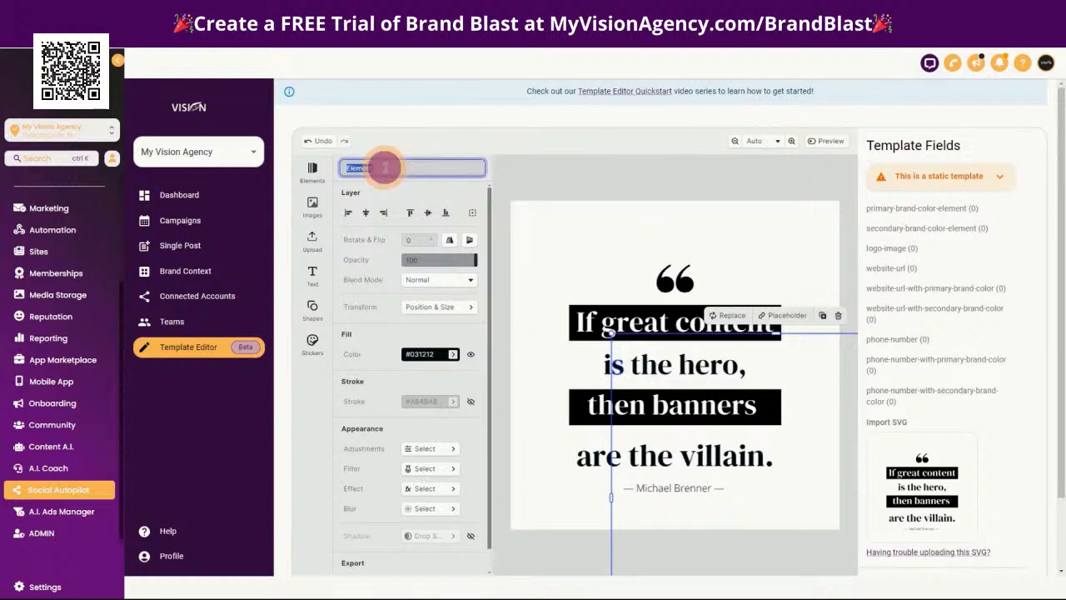
key(Return)
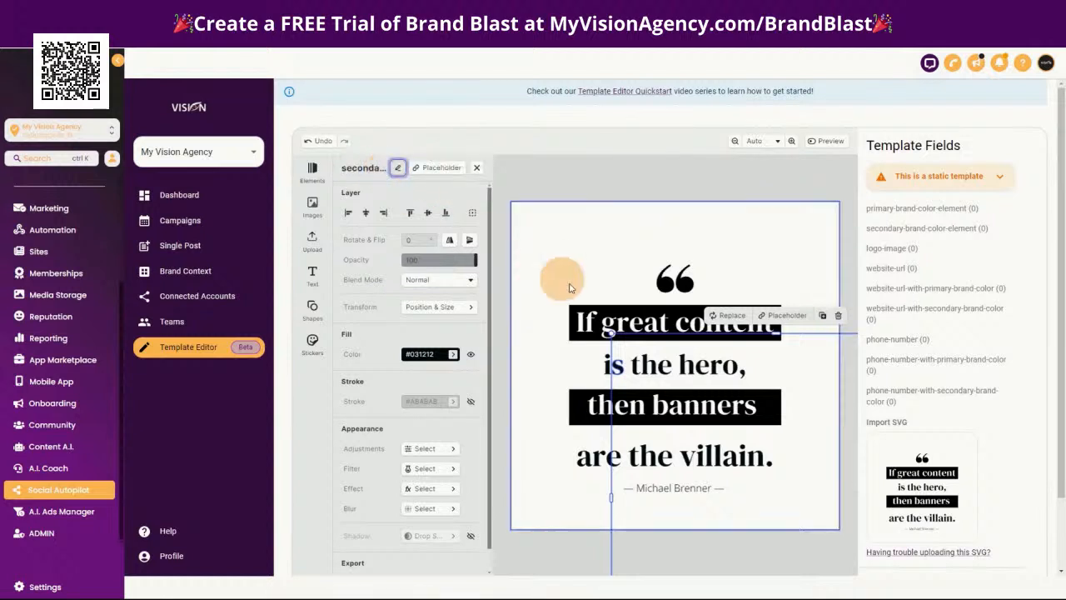
Add a headline text box above the quotation marks and change its text to "is the hero,"
click(564, 227)
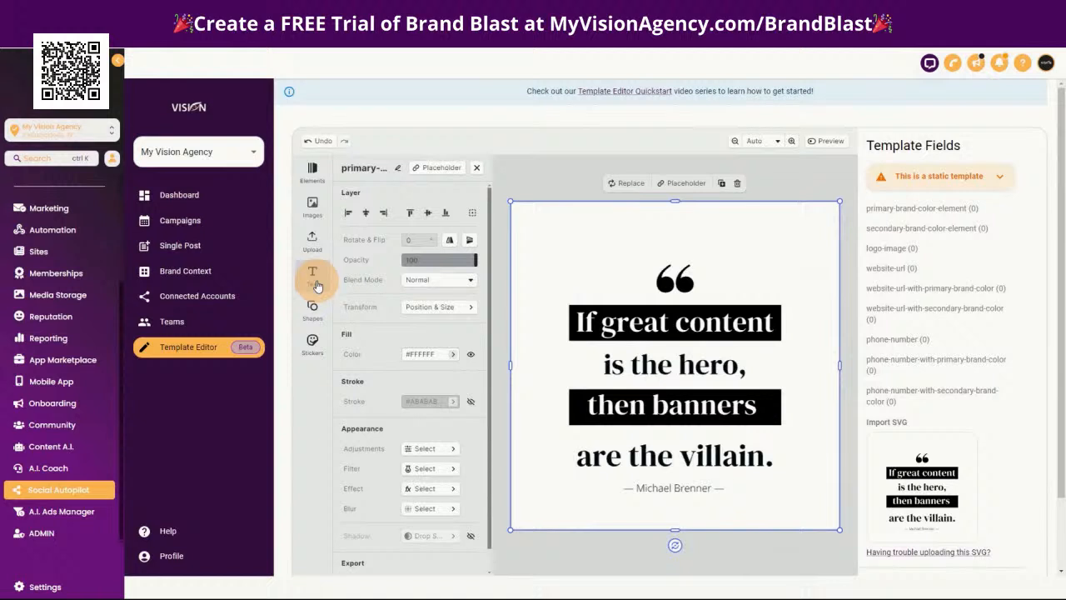
click(315, 283)
click(397, 247)
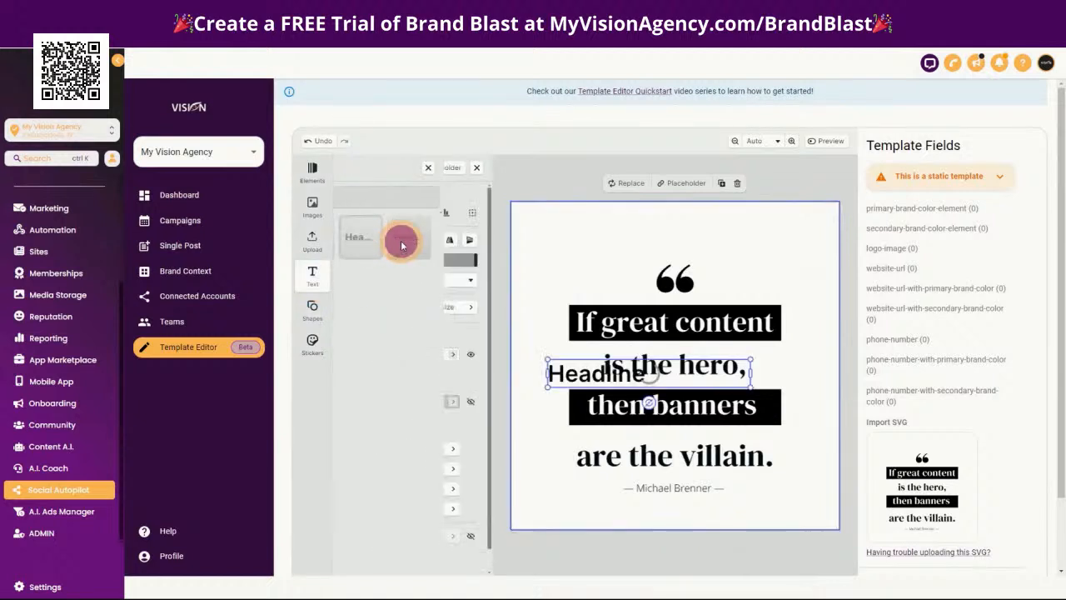
drag(556, 373, 578, 364)
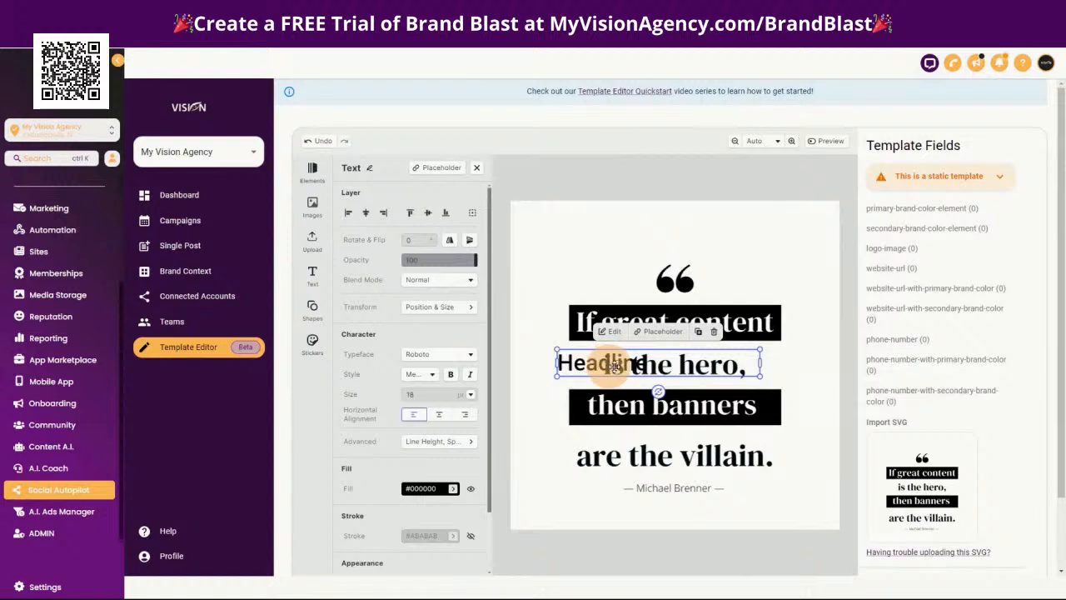
drag(602, 364, 585, 238)
double_click(585, 238)
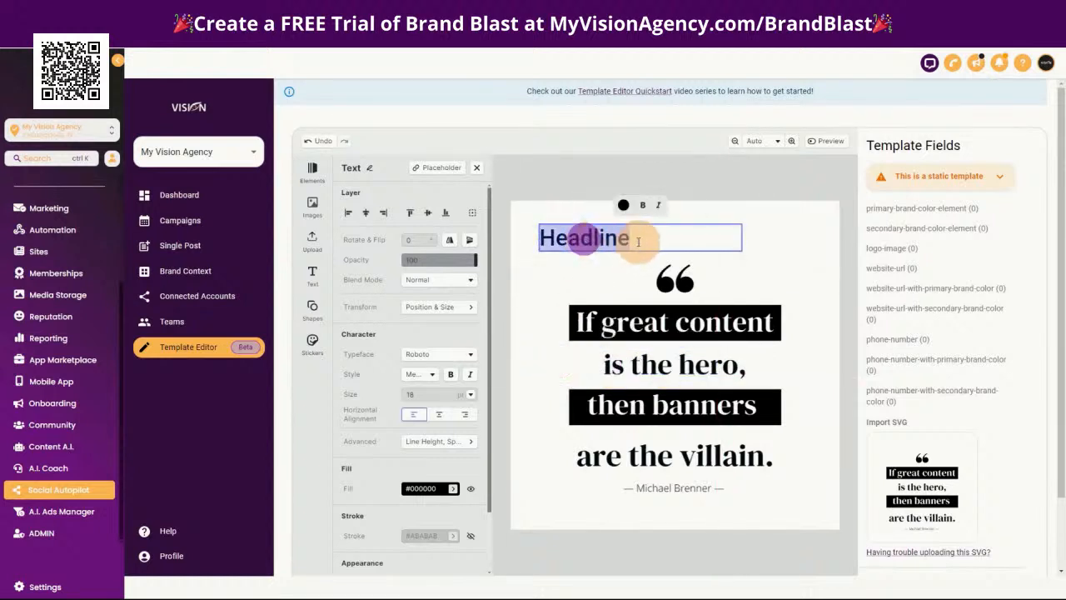
key(BackSpace)
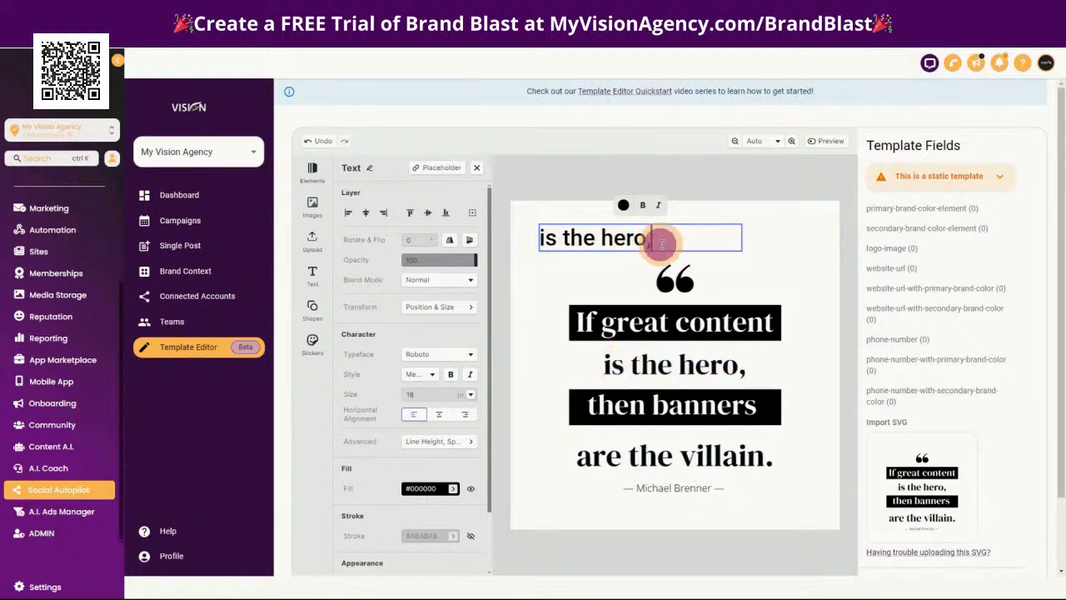
Delete the added "is the hero," headline text box from the template
drag(660, 244, 554, 234)
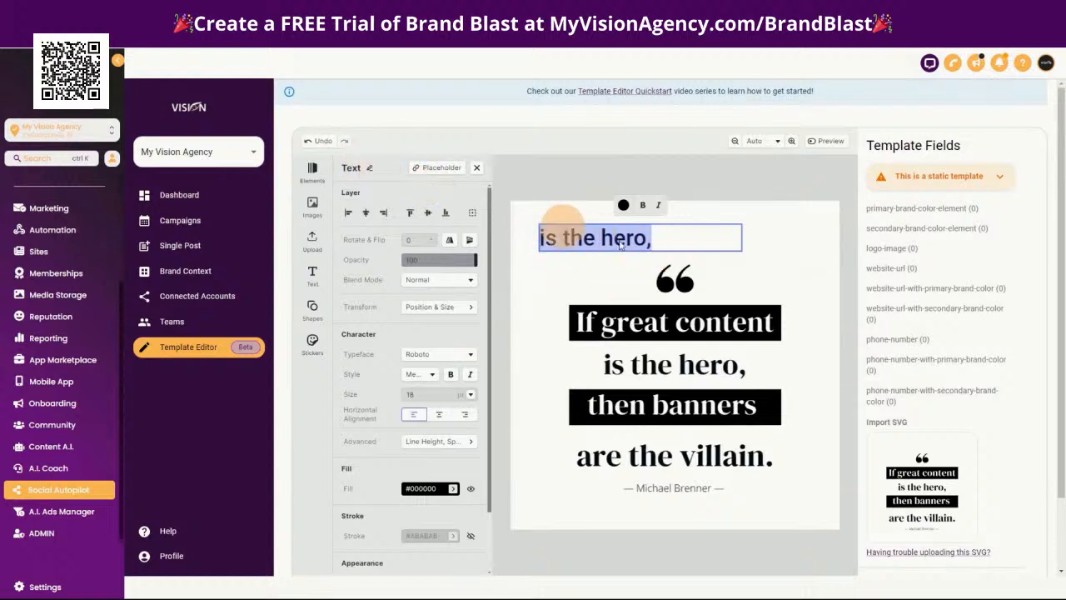
click(791, 265)
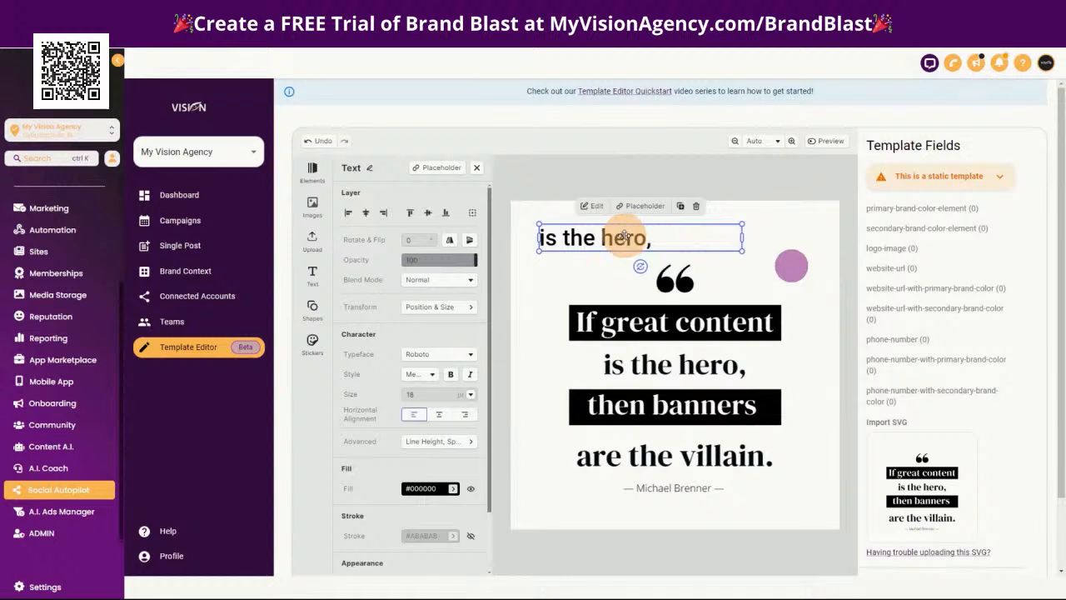
click(697, 210)
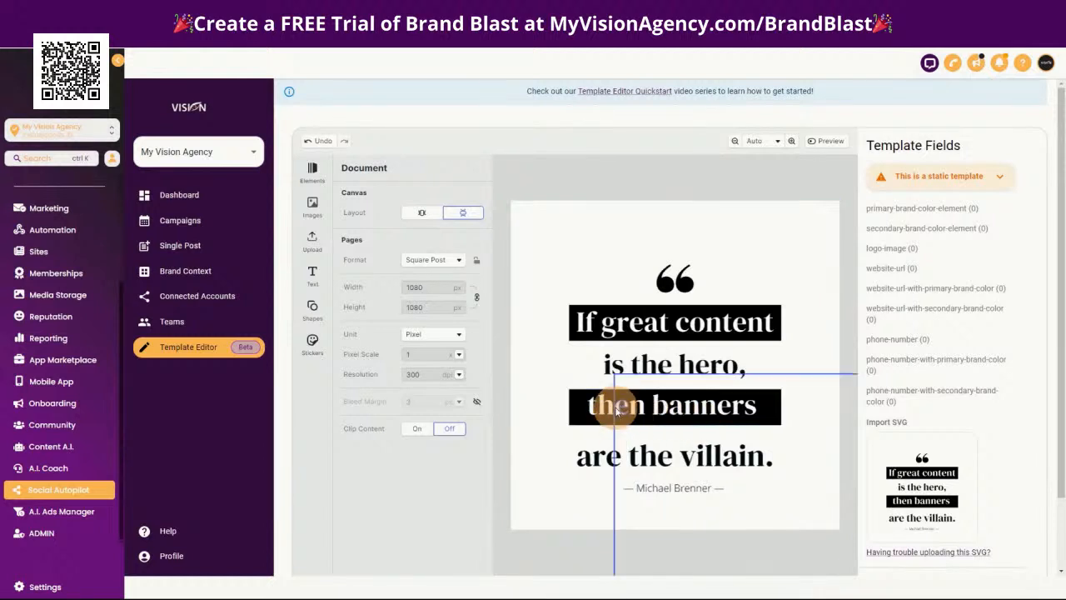
Check the element names of the letter shapes "s" and "t" in the "is the hero," line
click(617, 367)
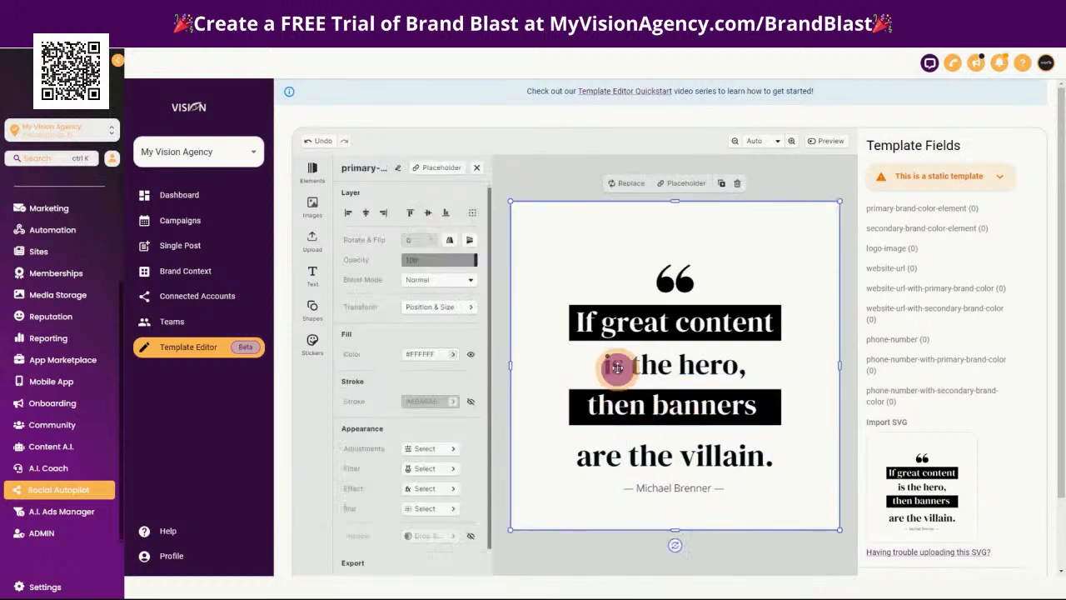
click(619, 368)
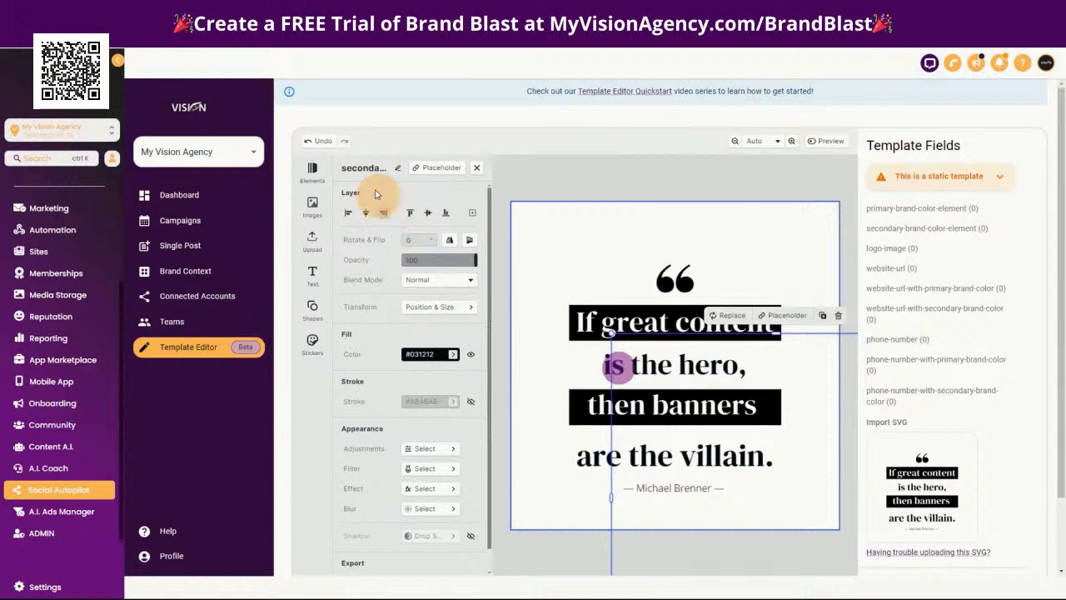
click(636, 371)
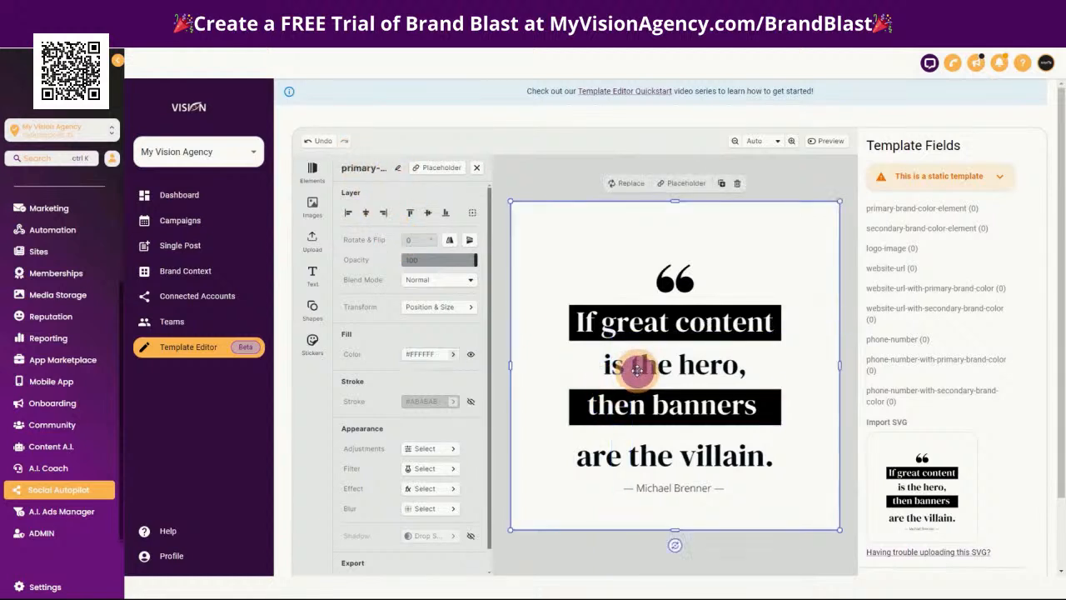
click(635, 370)
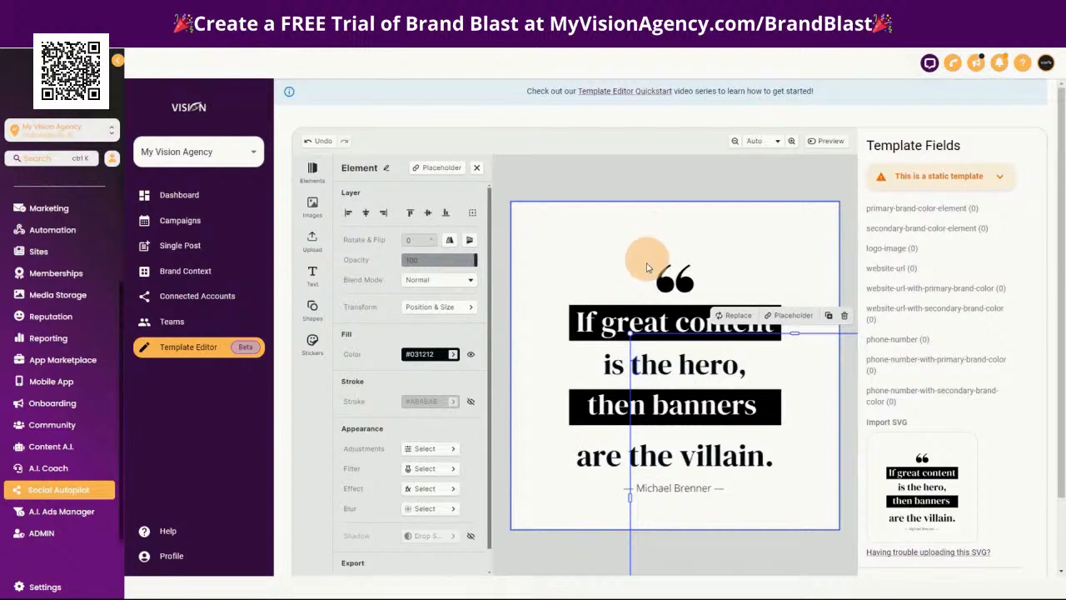
Add the Unsplash photo of a black cat to the quote template, scaled to about 193 px high, in the canvas's upper-left corner
click(765, 234)
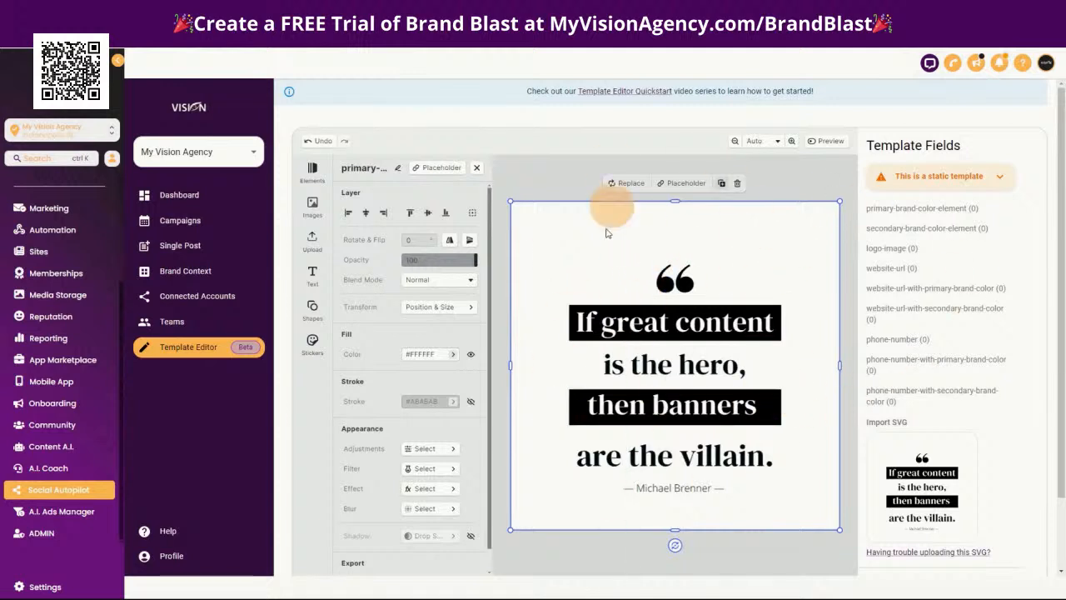
click(311, 205)
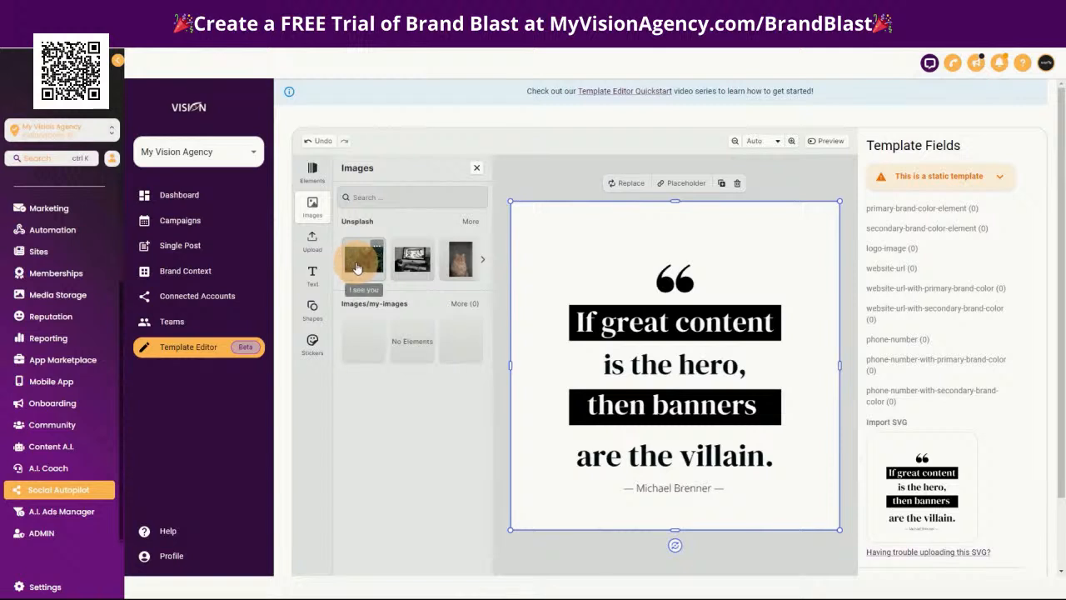
drag(359, 267, 623, 247)
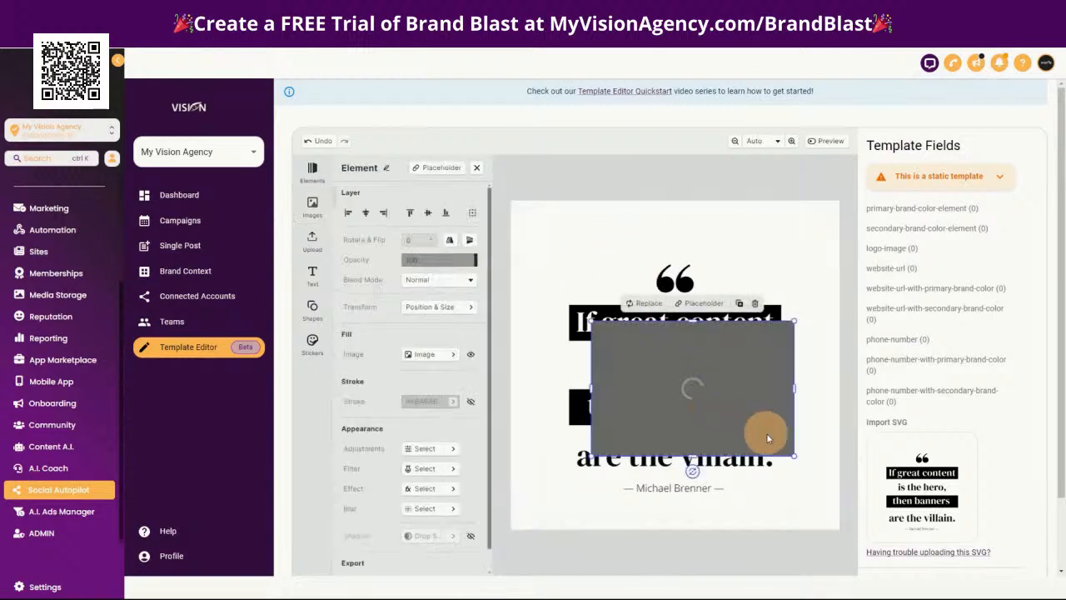
drag(795, 459, 681, 379)
drag(627, 358, 564, 245)
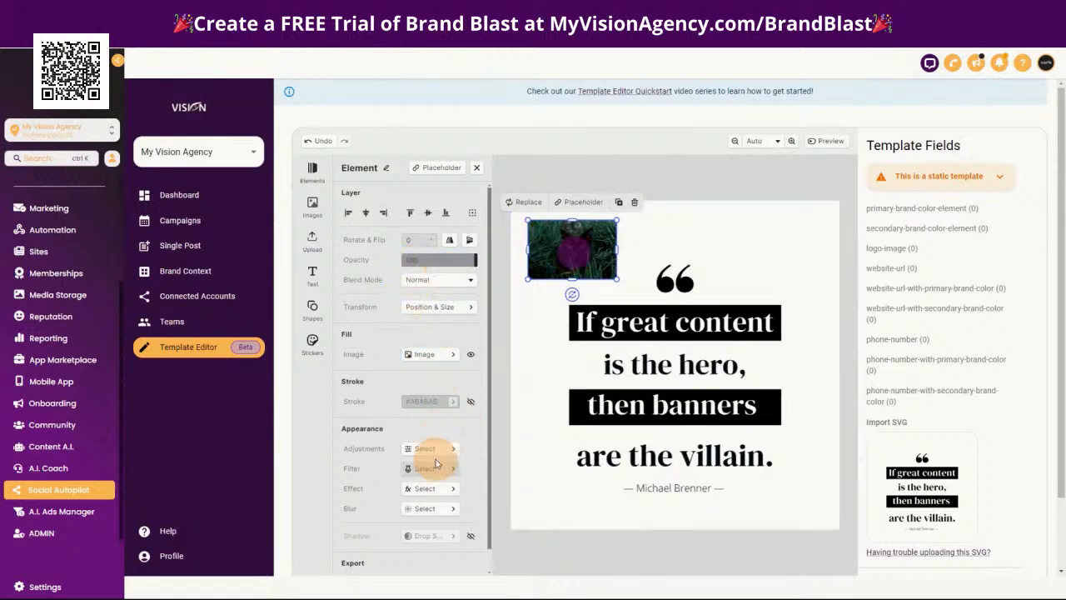
Set the cat image's crop area to 200 px wide and 200 px high, and nudge the image slightly
click(447, 353)
click(426, 290)
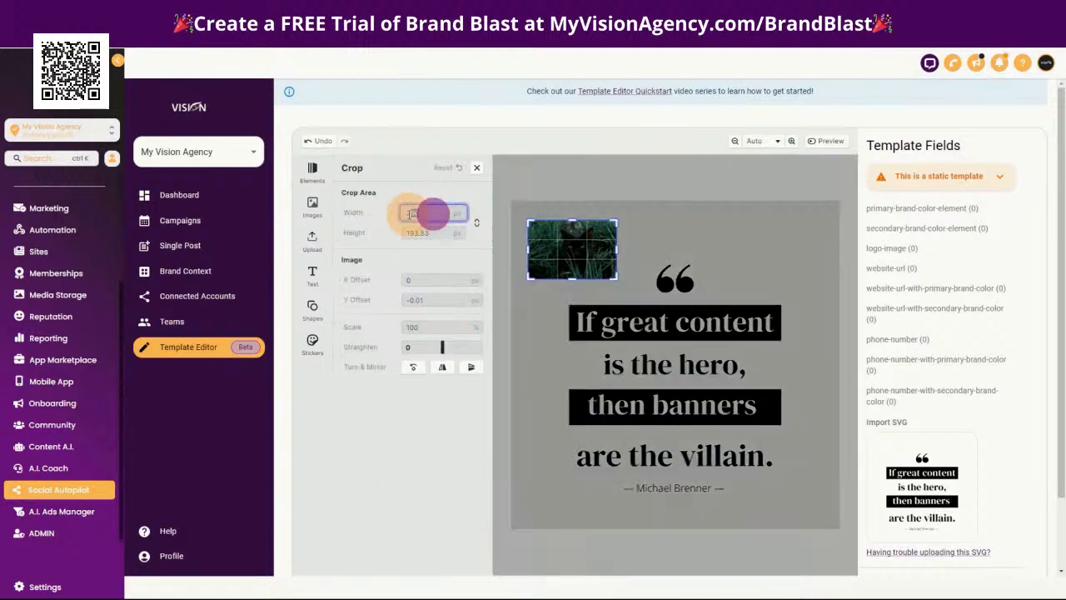
text(200)
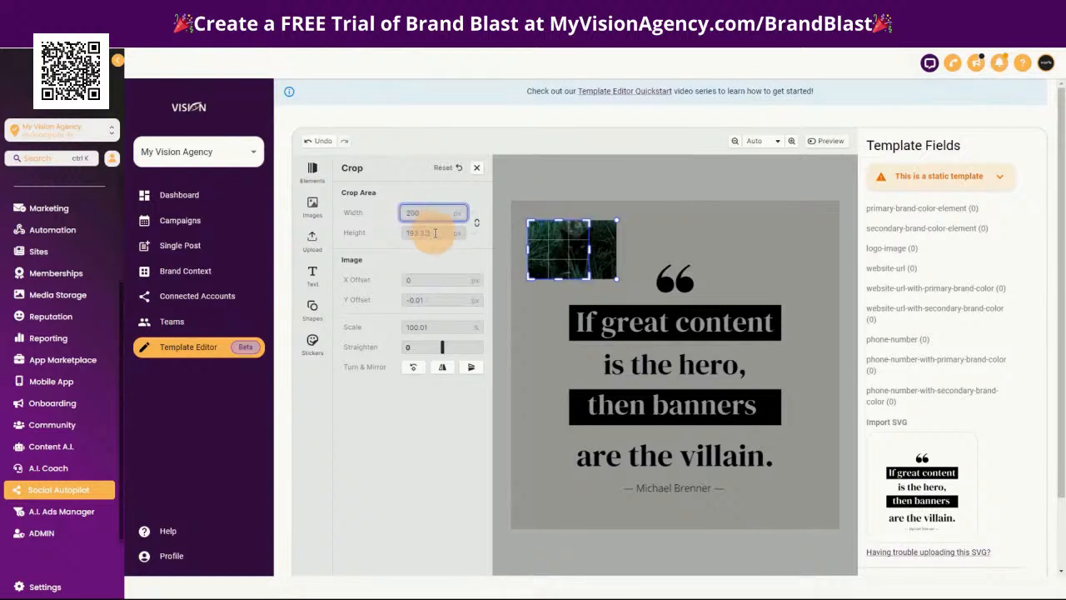
click(433, 233)
text(200)
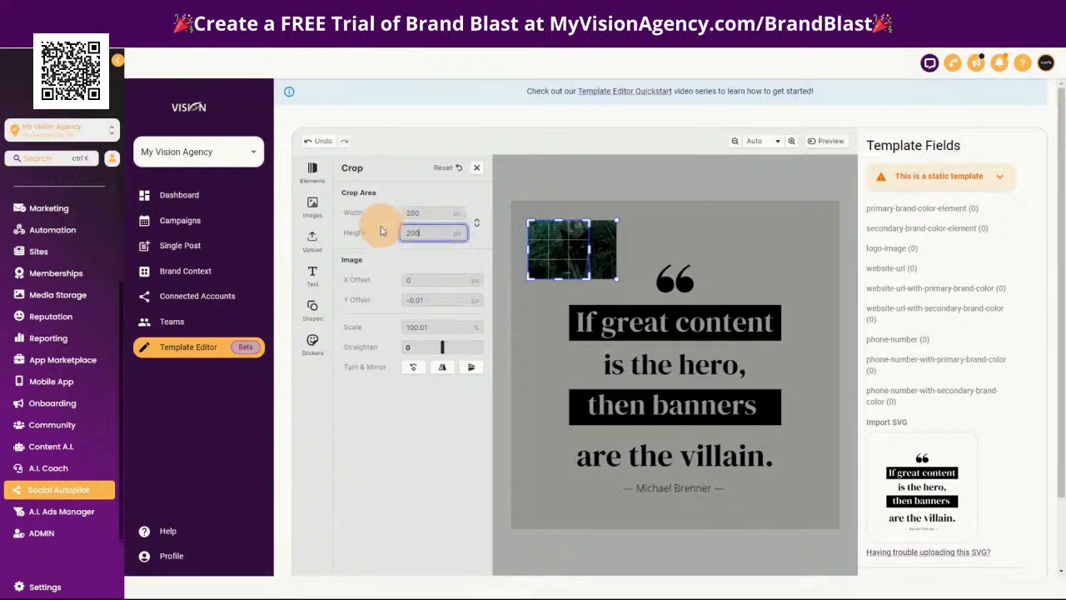
click(477, 170)
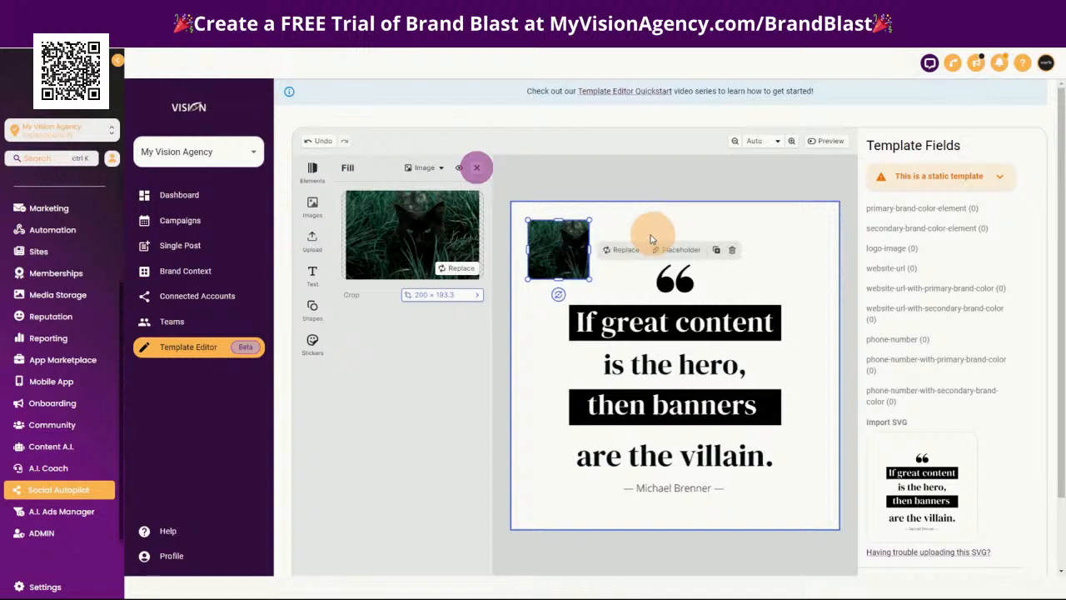
drag(559, 250, 564, 255)
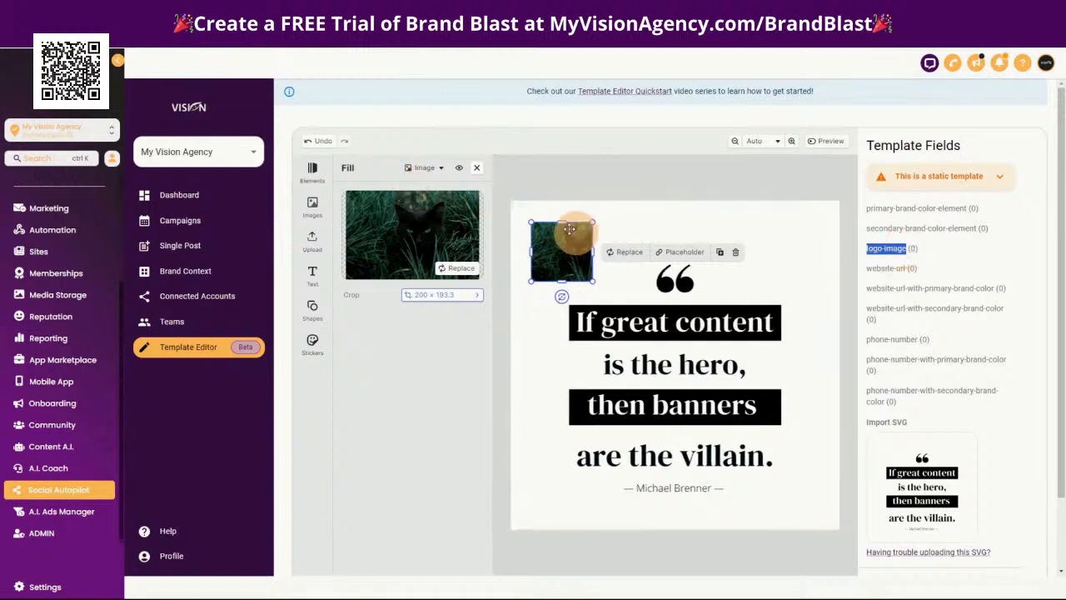
Rename the cat image element as logo-image
click(476, 168)
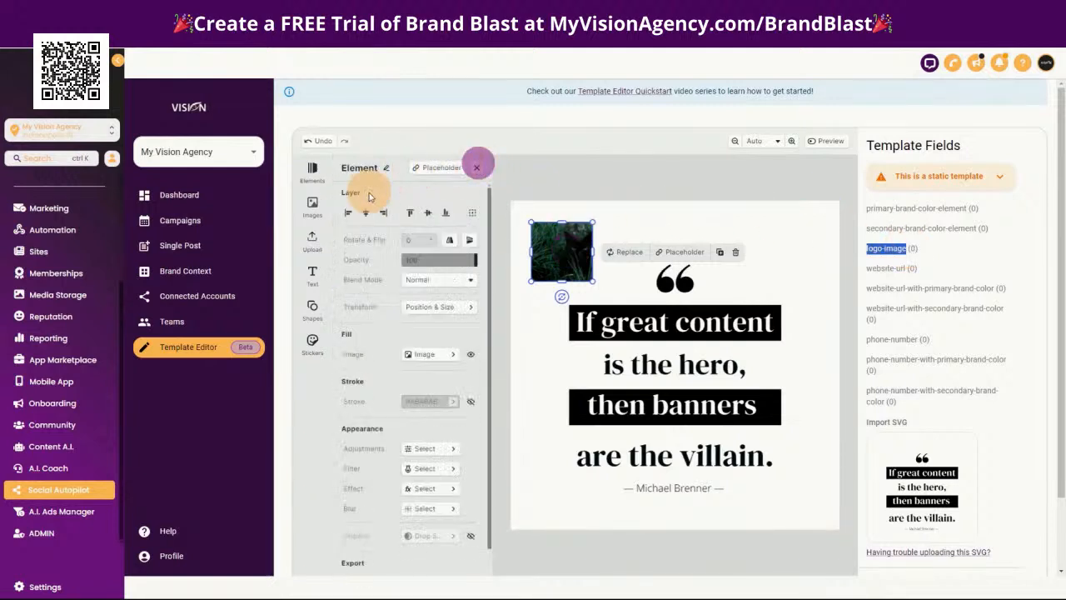
click(388, 170)
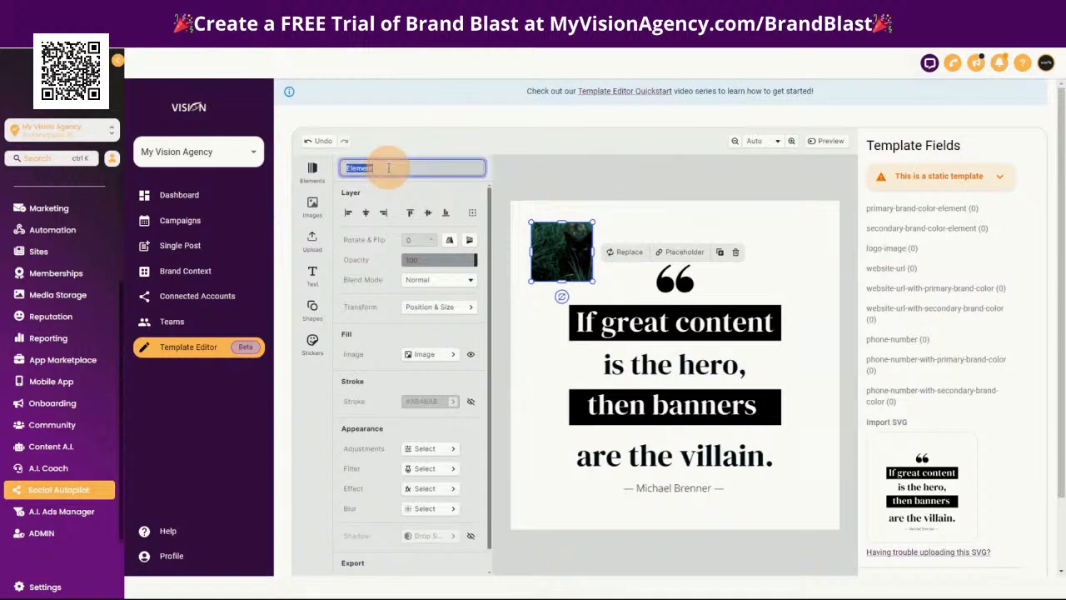
key(Return)
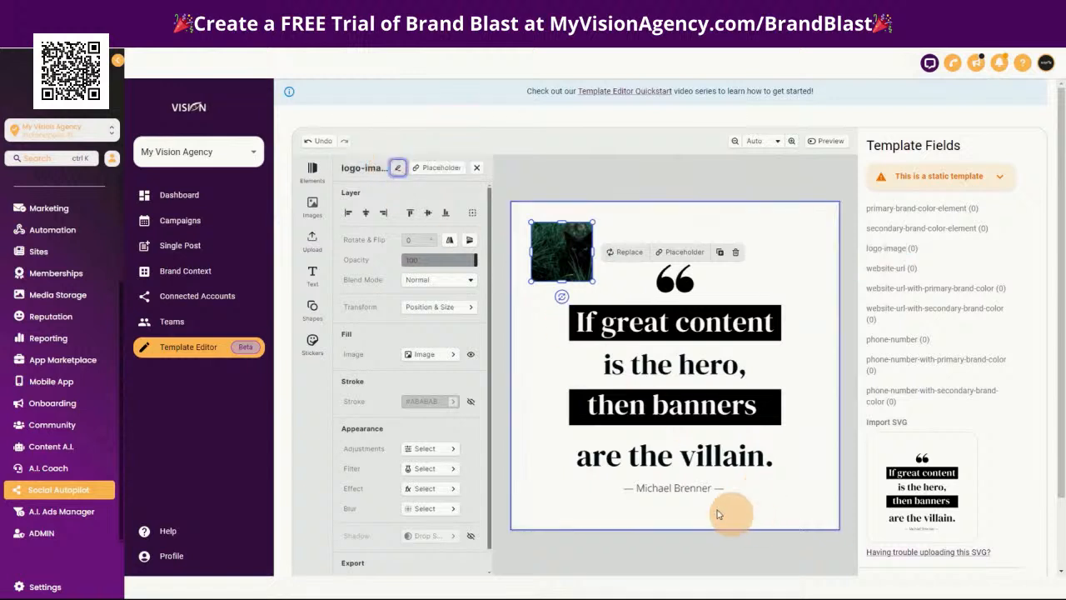
Add a paragraph text box reading "website" below the quote's author line, with its text centered and the box centered on the canvas
click(635, 517)
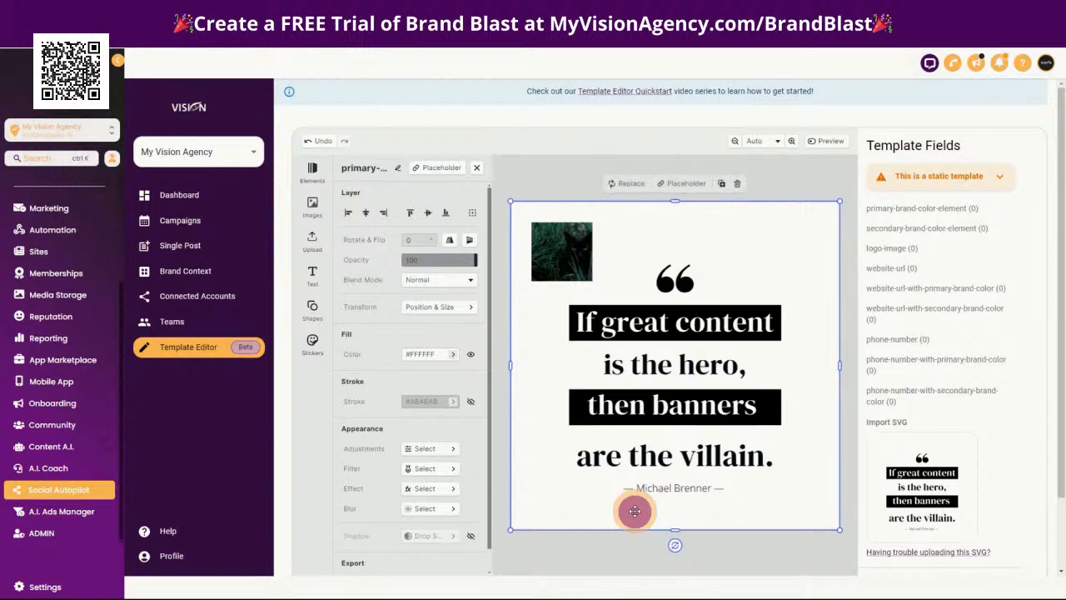
click(312, 276)
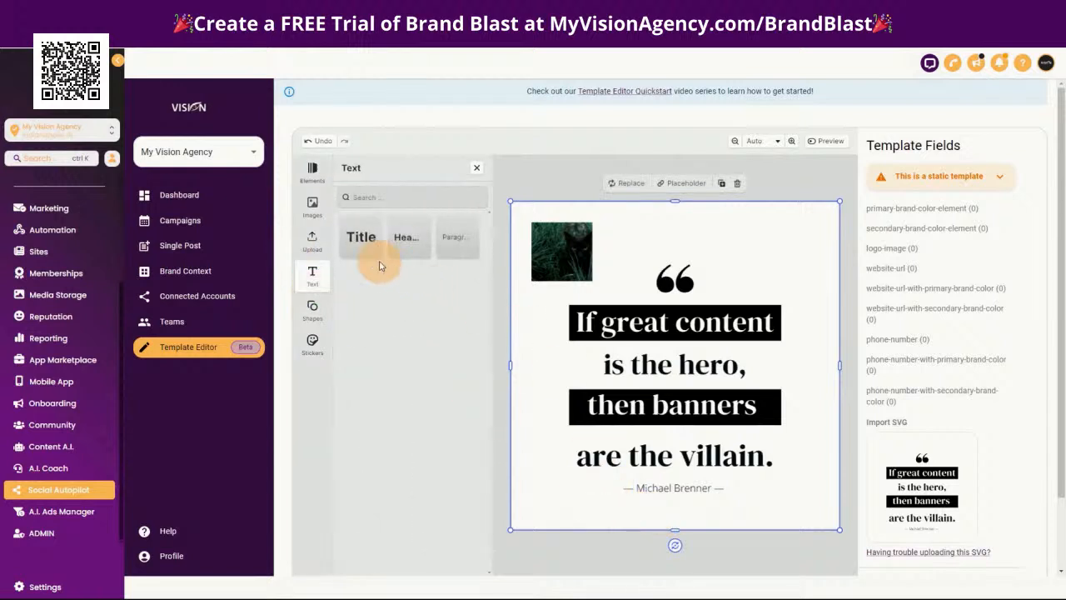
drag(456, 237, 673, 506)
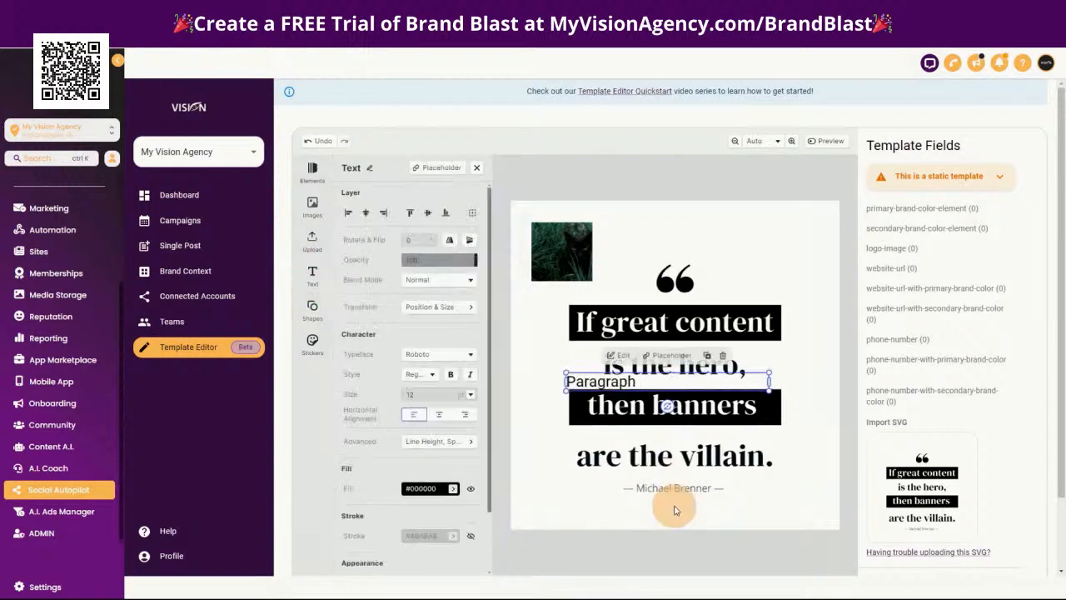
drag(617, 379, 605, 506)
double_click(690, 511)
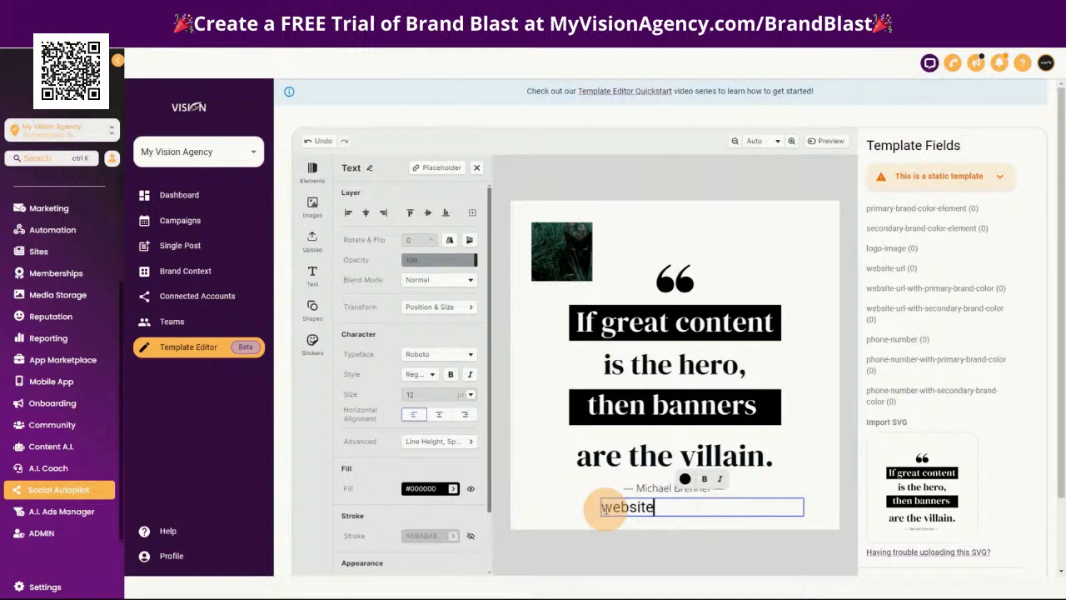
click(438, 416)
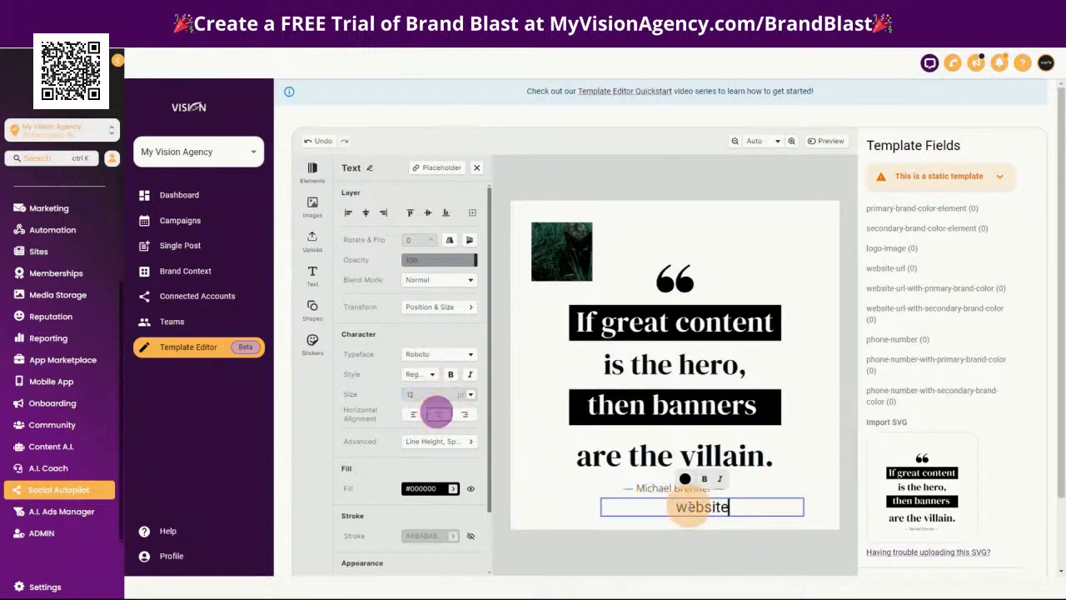
click(822, 482)
drag(769, 510, 728, 508)
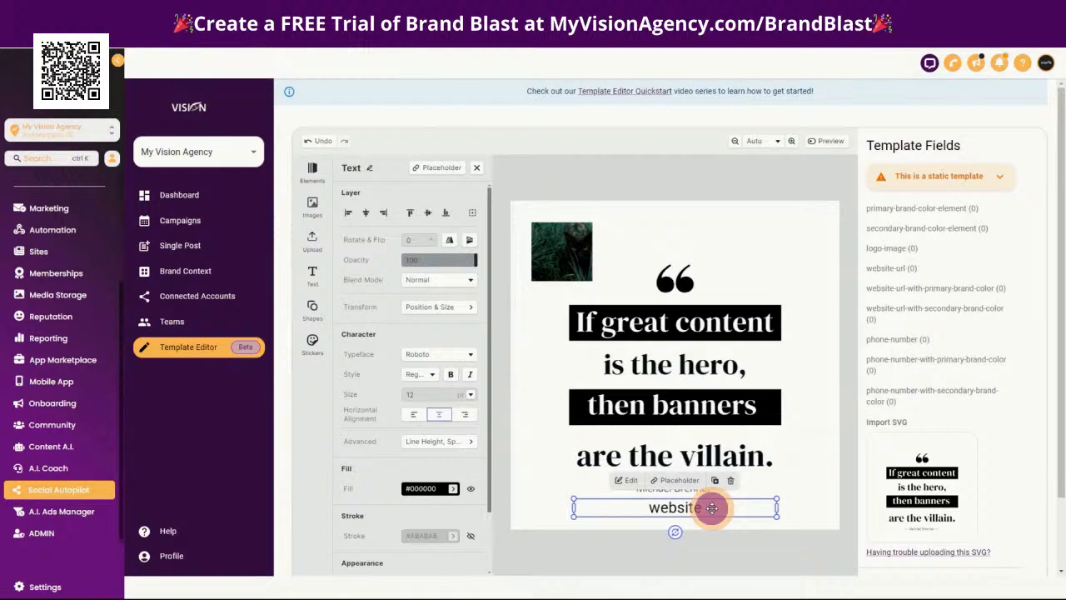
double_click(636, 508)
drag(648, 508, 714, 509)
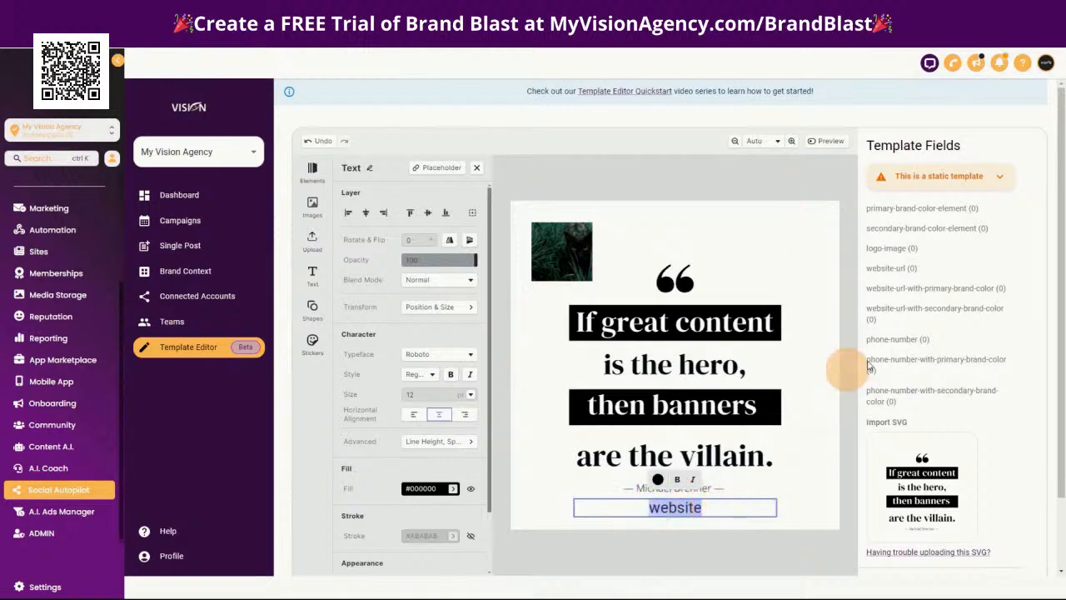
click(792, 497)
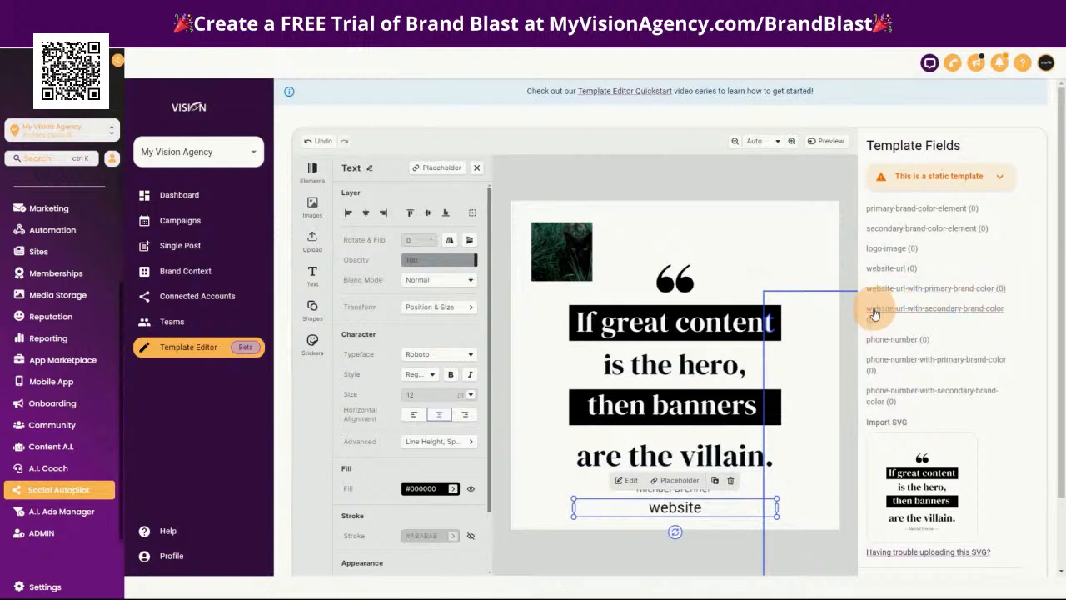
click(783, 234)
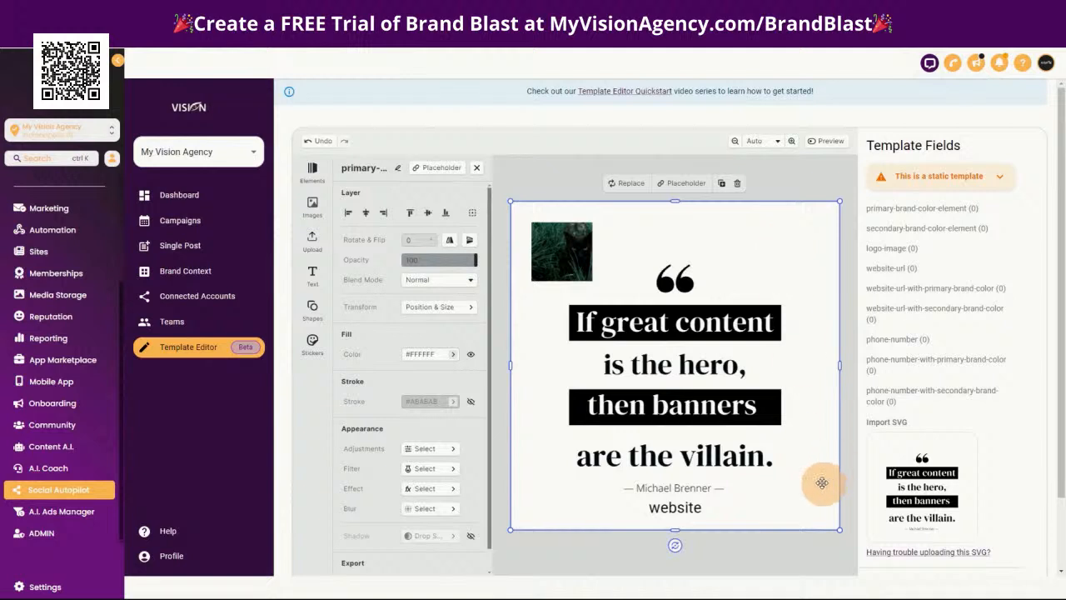
drag(681, 508, 715, 509)
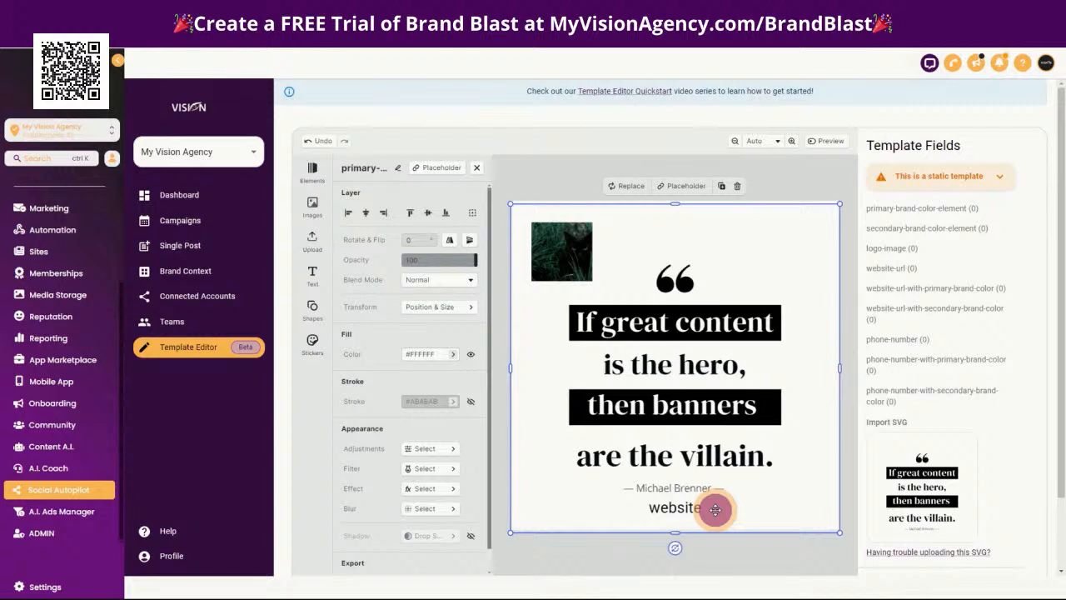
click(653, 507)
drag(648, 507, 706, 507)
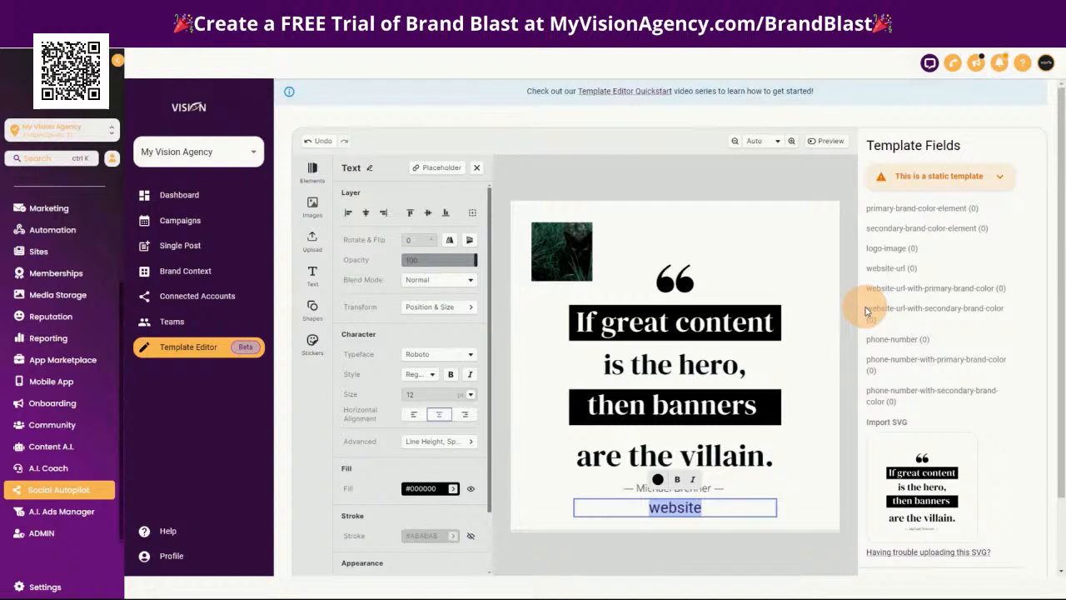
click(994, 251)
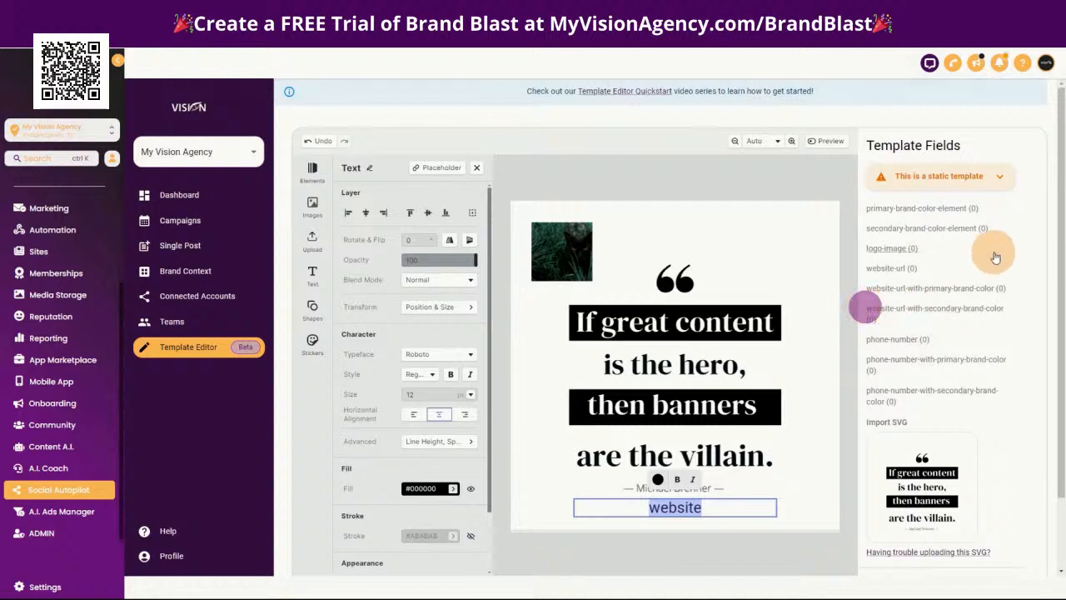
click(808, 439)
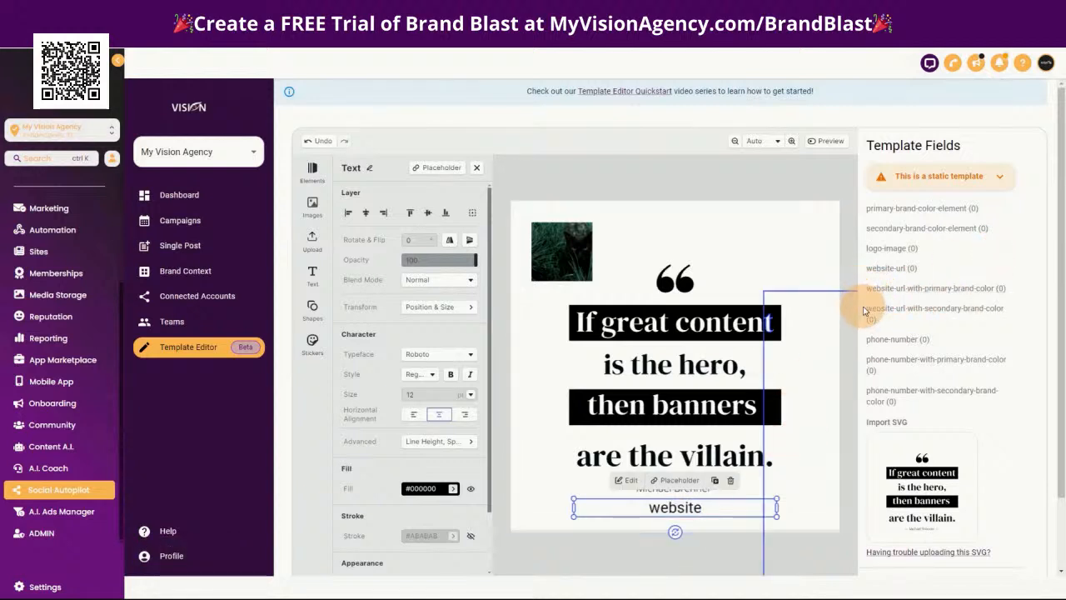
Rename the "website" text element as website-url-with-secondary-brand-color, copying the name from the template fields
drag(875, 311, 1006, 312)
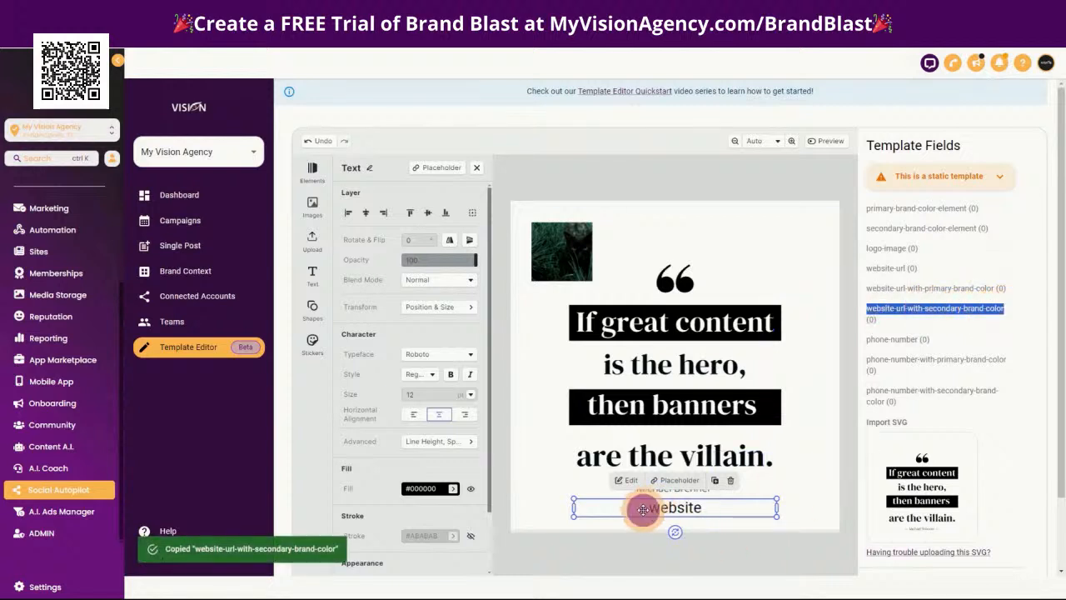
double_click(368, 169)
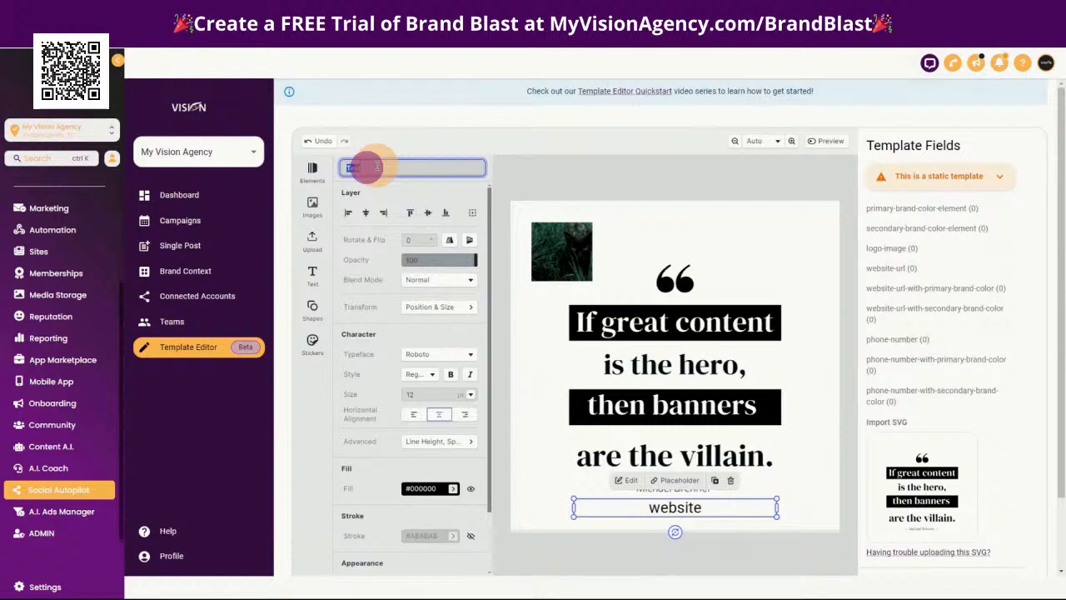
key(Return)
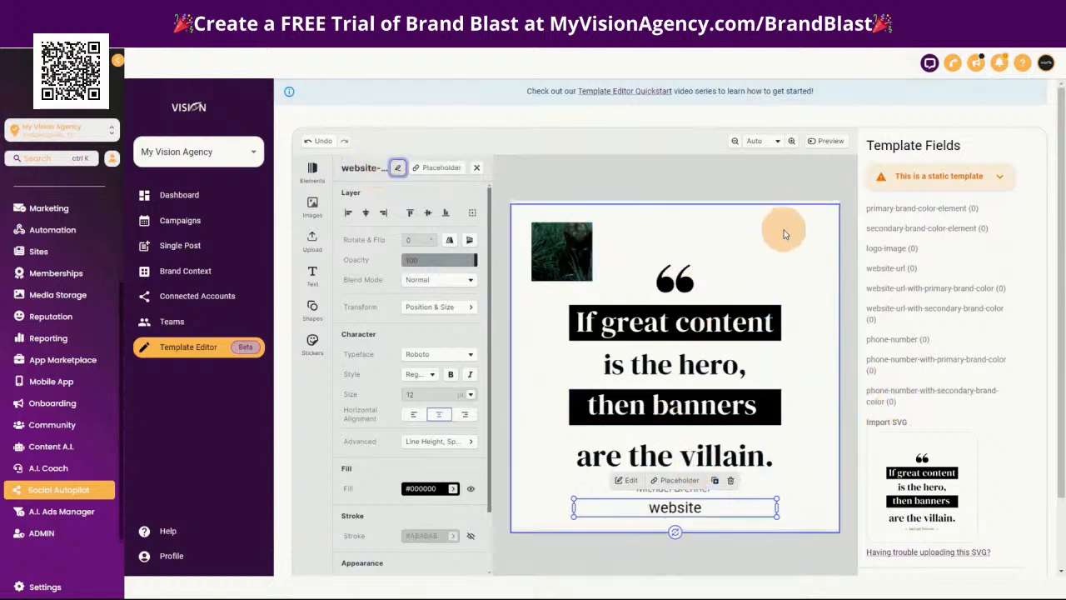
click(815, 246)
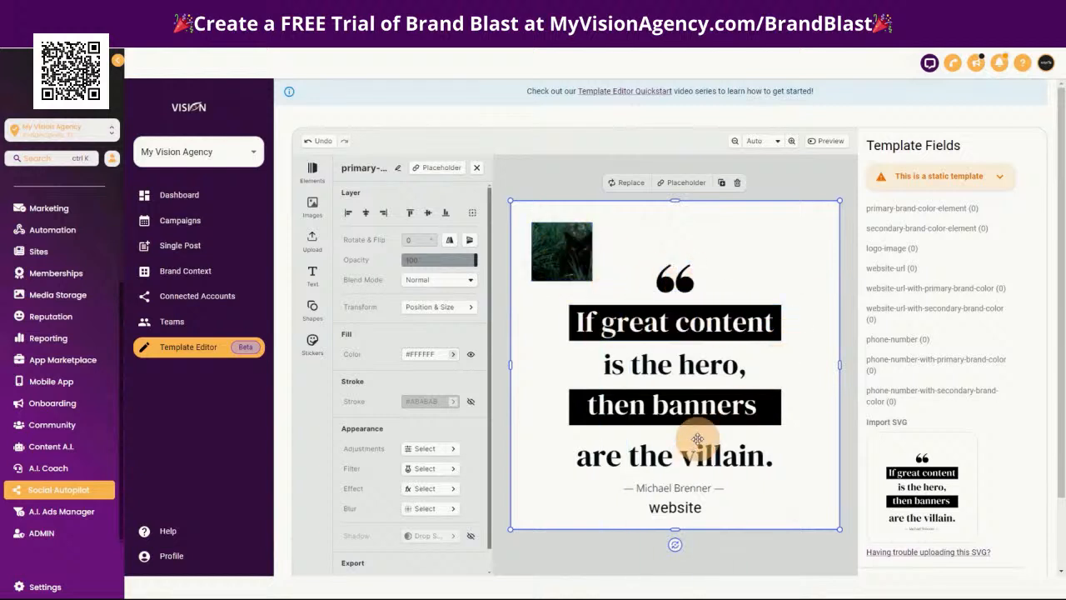
Save the quote template with its tagged elements
click(676, 509)
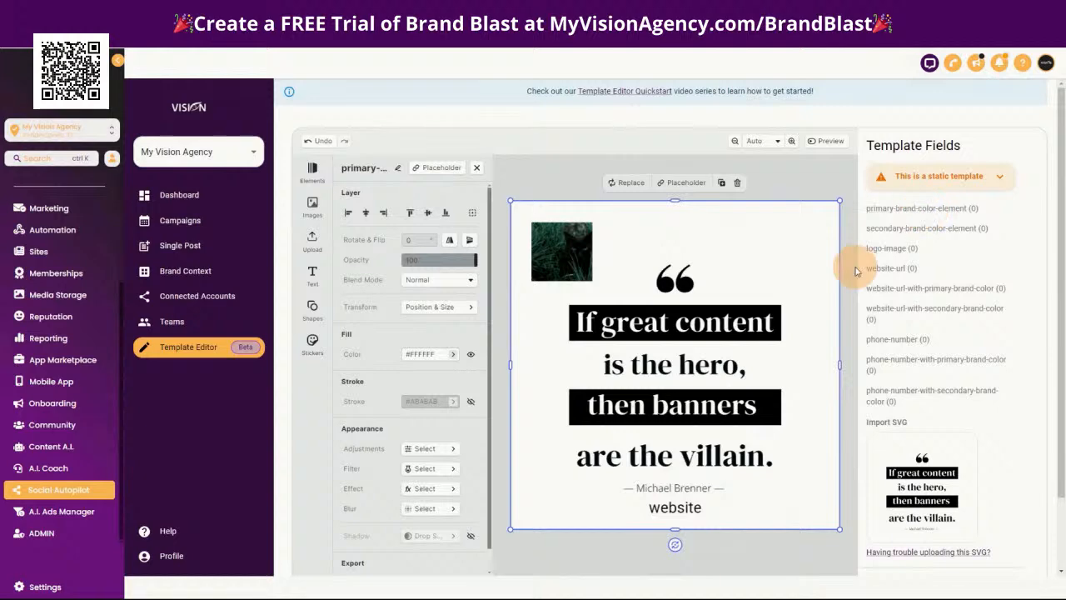
scroll(1025, 472, down, 1)
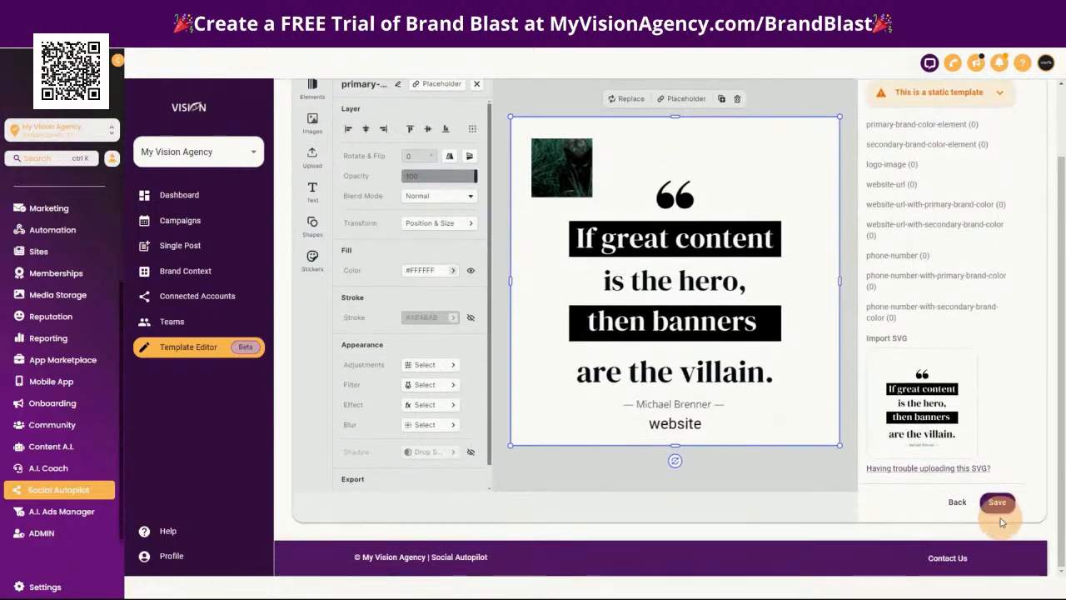
click(999, 505)
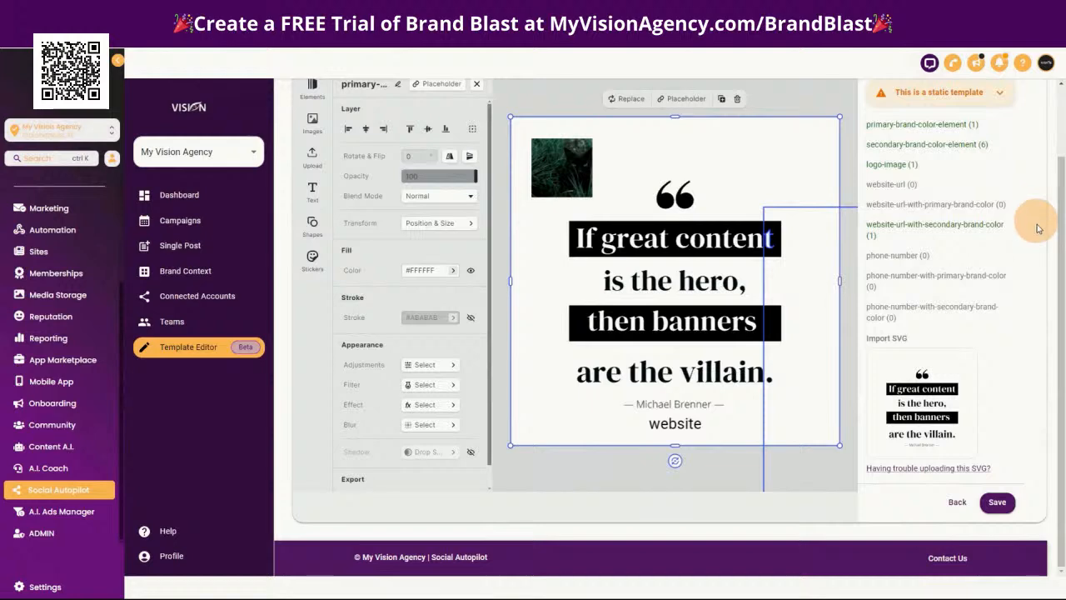
scroll(1030, 272, up, 2)
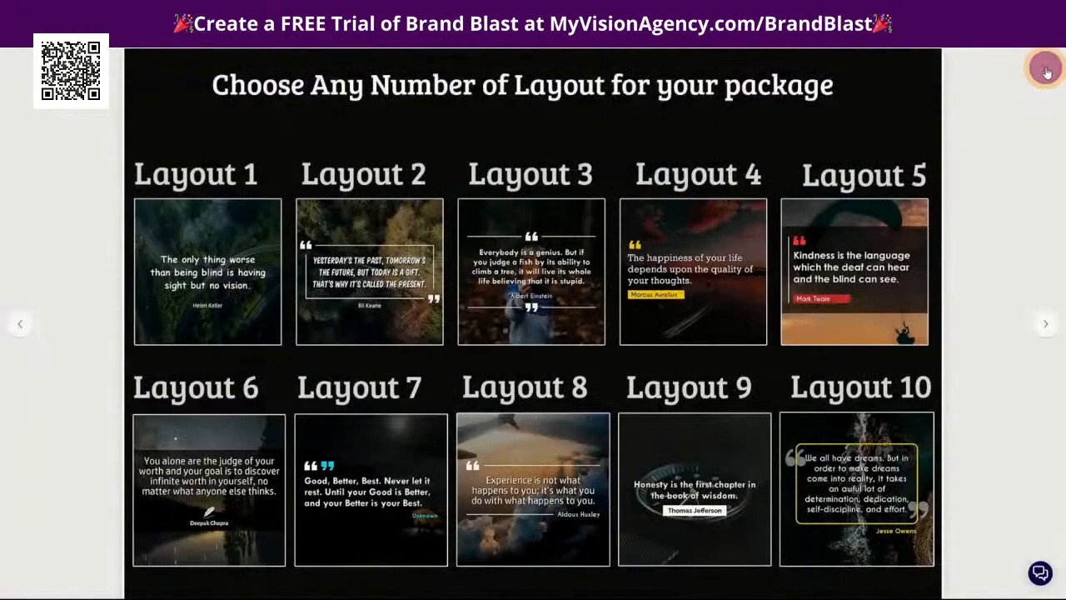
Close the enlarged quote layout samples and open the Brandblast sign-up site from the Join Brand Blast offer
click(1046, 70)
scroll(94, 310, up, 1)
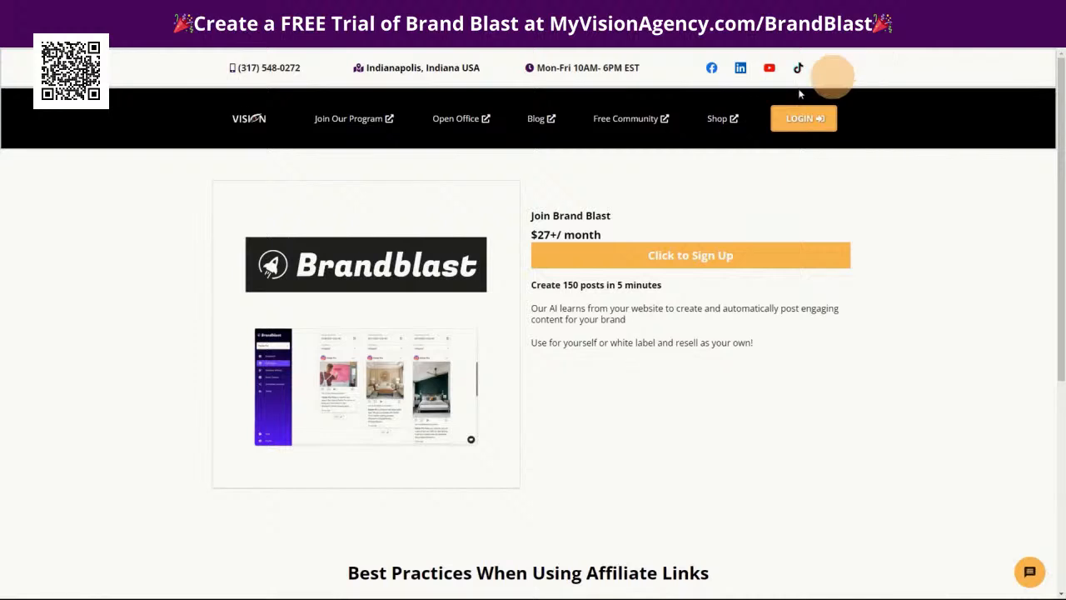
click(679, 260)
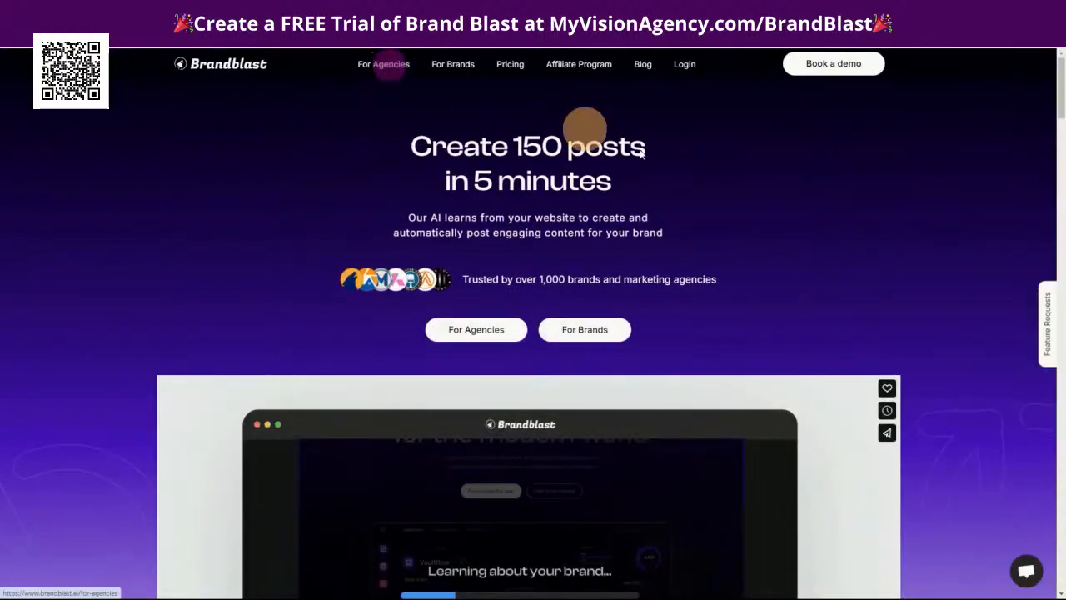
Look through the Brandblast home page from the intro video past the Teams feature to the pricing plans
scroll(833, 466, down, 5)
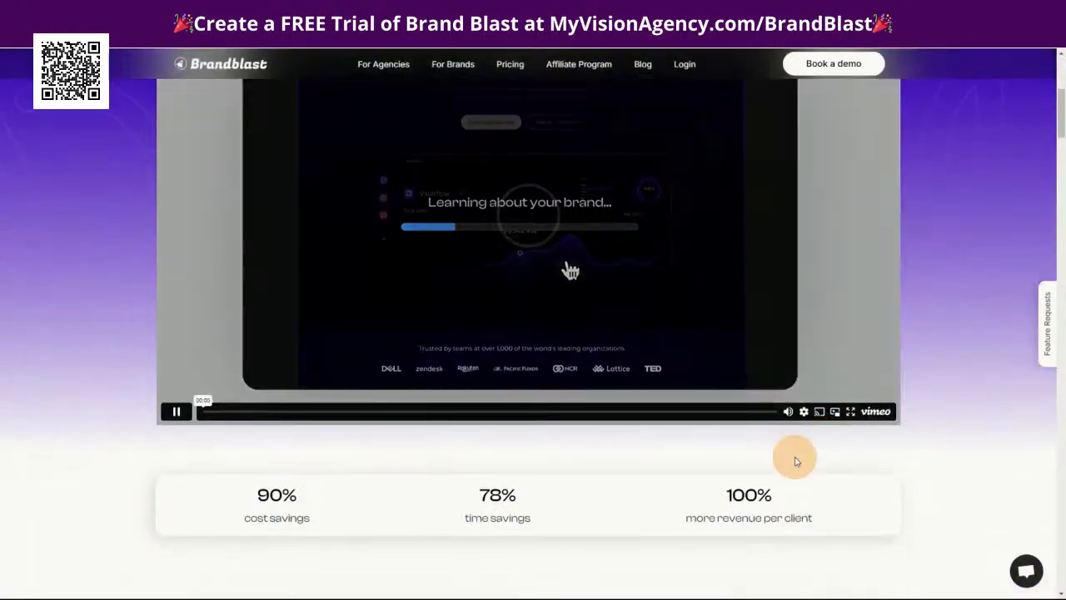
scroll(795, 460, down, 20)
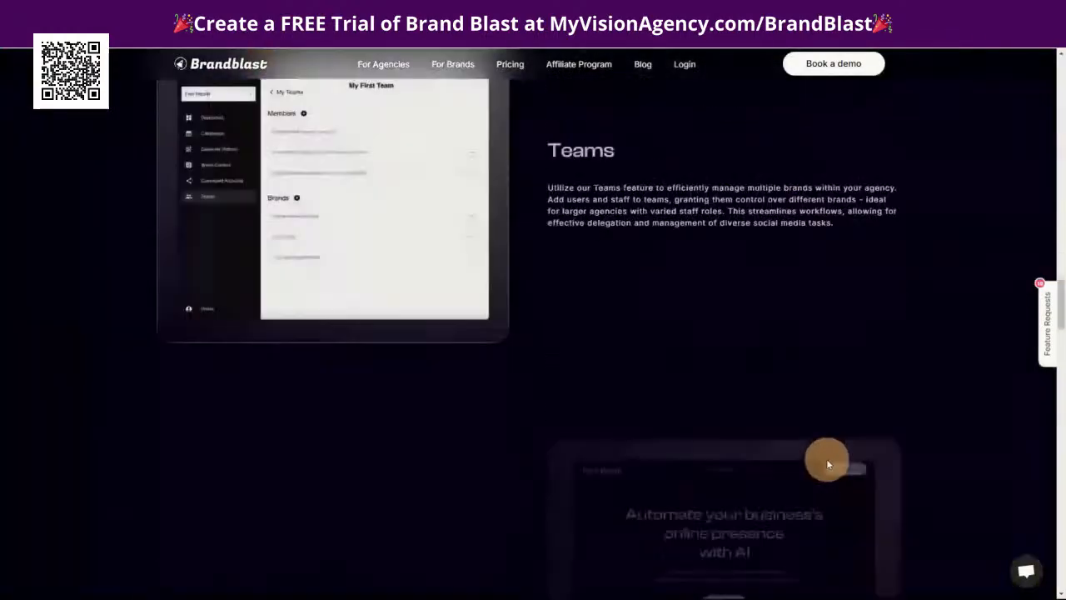
scroll(827, 464, down, 20)
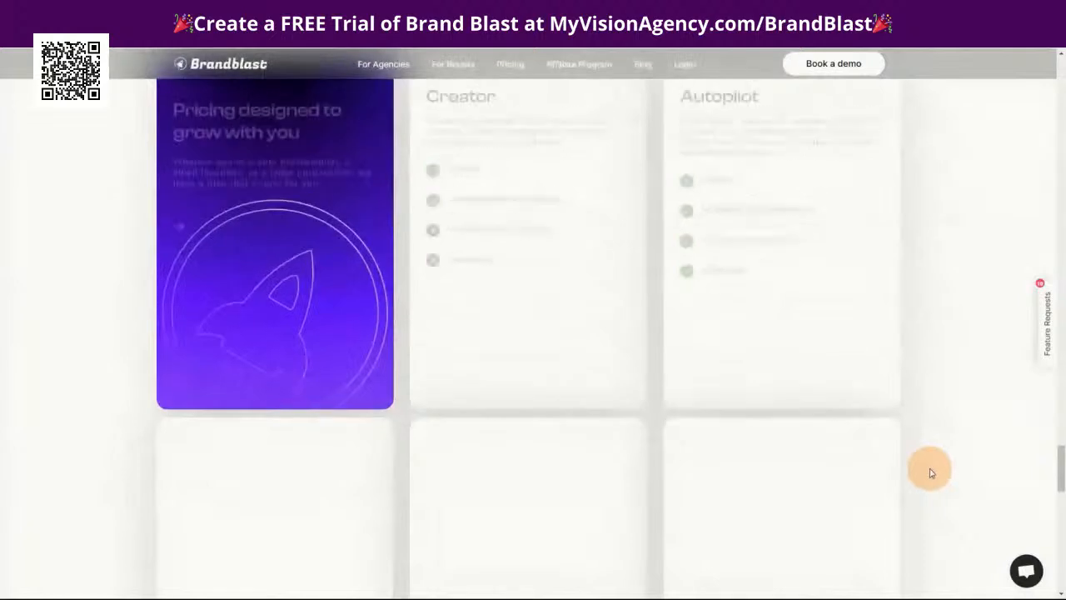
scroll(930, 469, down, 3)
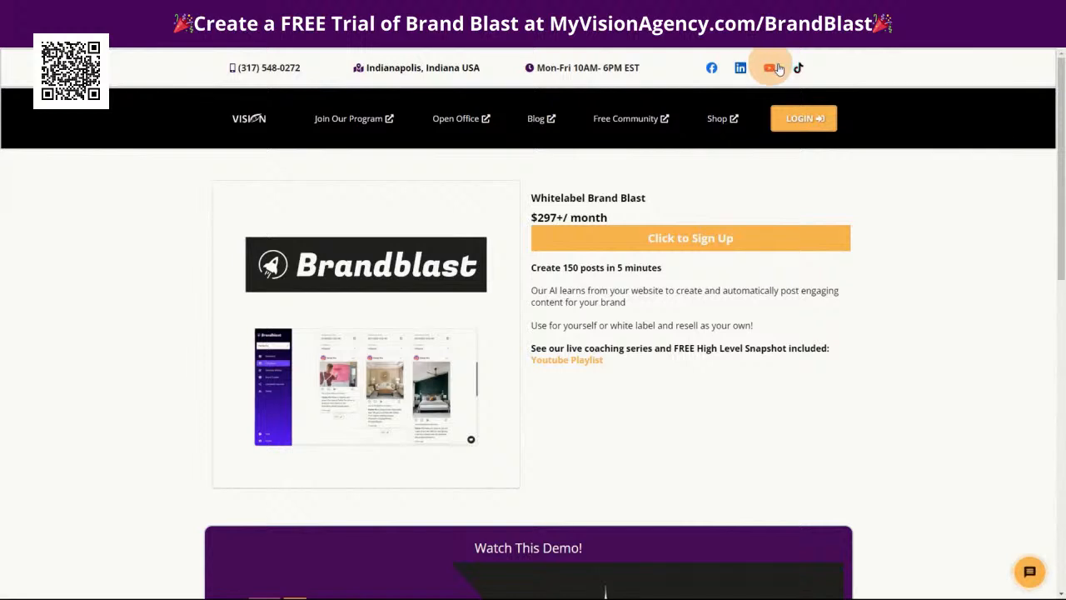
Open Brandblast from the Whitelabel Brand Blast sign-up offer and review the For Agencies page's white-label features and pricing plans
click(702, 236)
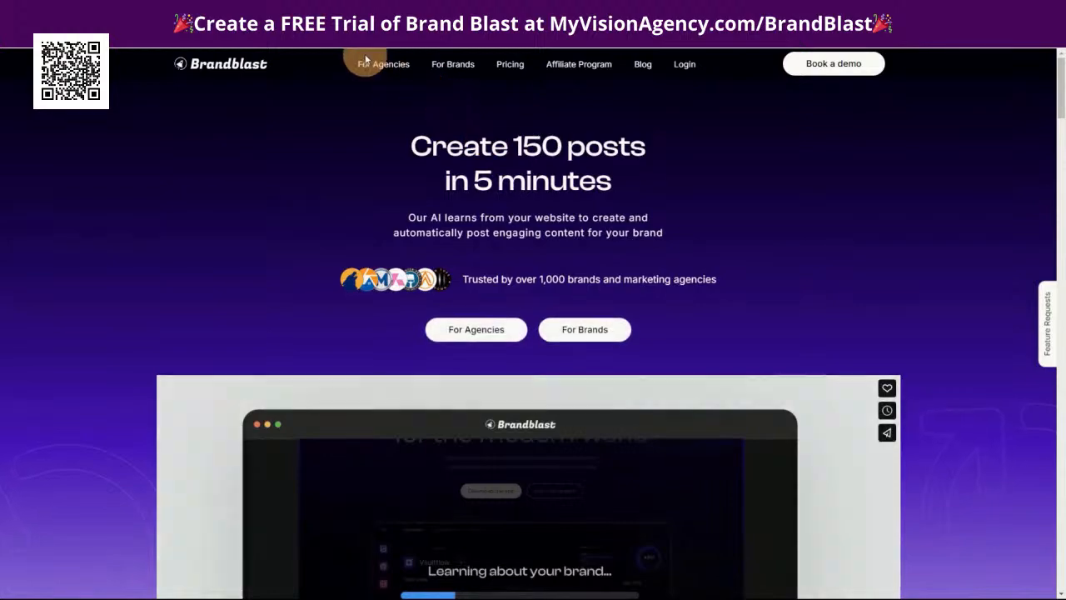
click(379, 64)
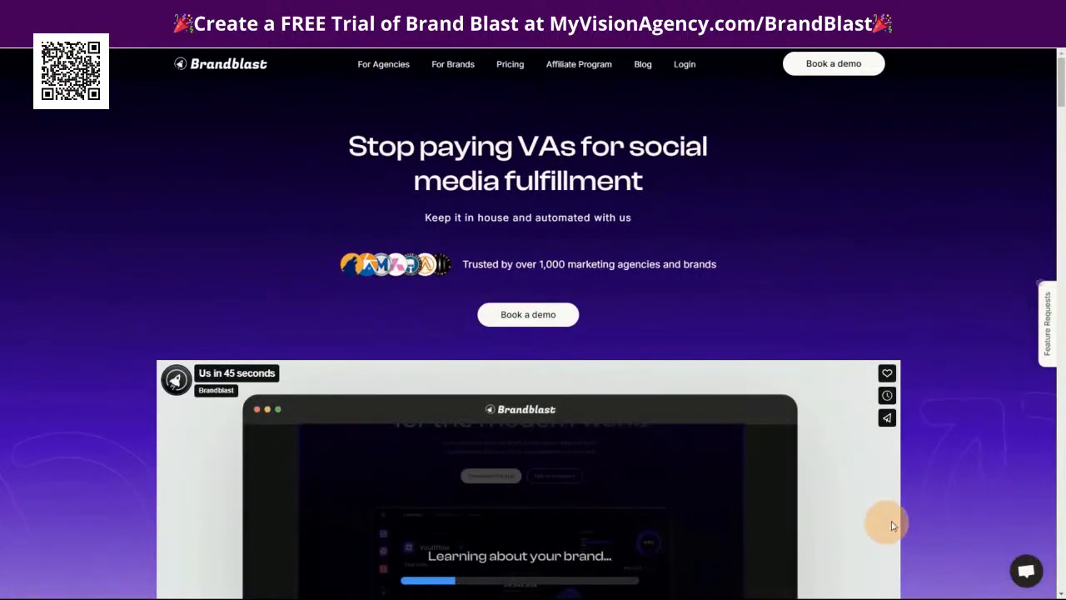
scroll(935, 513, down, 15)
scroll(934, 512, down, 15)
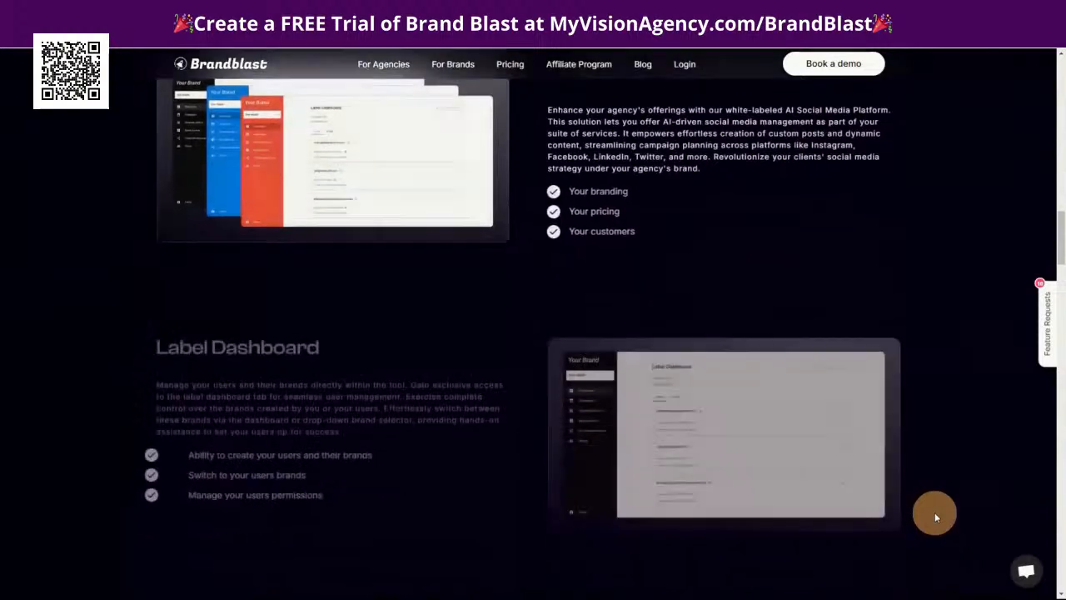
scroll(935, 518, down, 15)
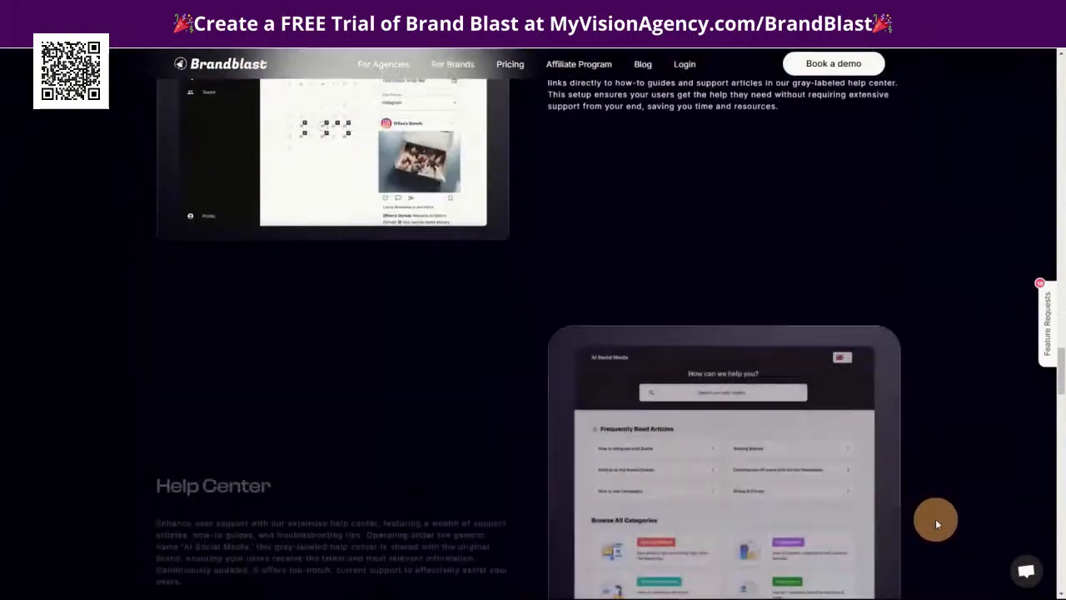
scroll(936, 516, down, 4)
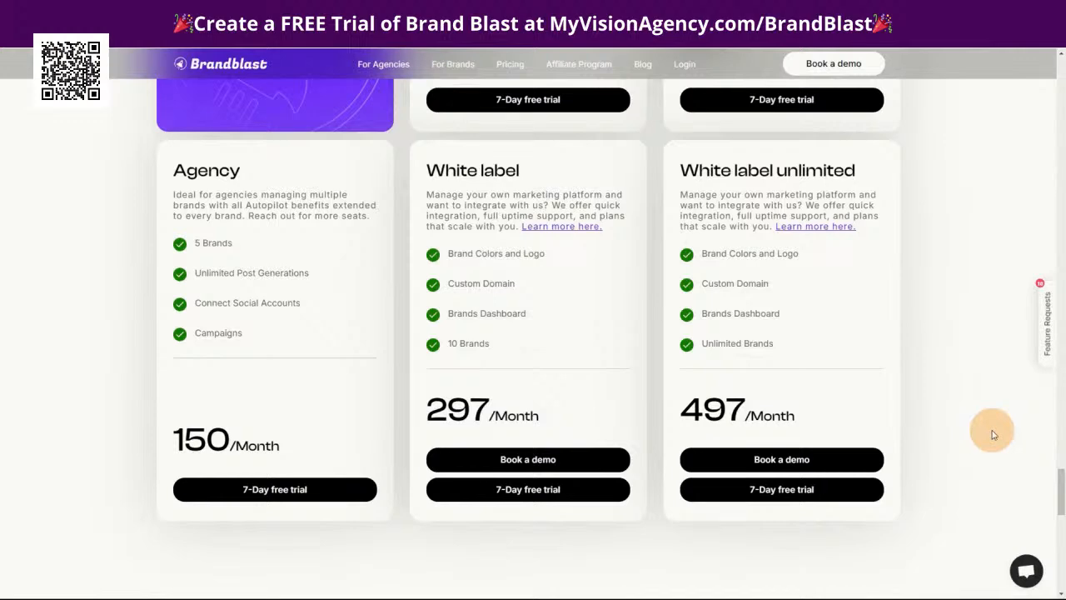
scroll(987, 430, up, 4)
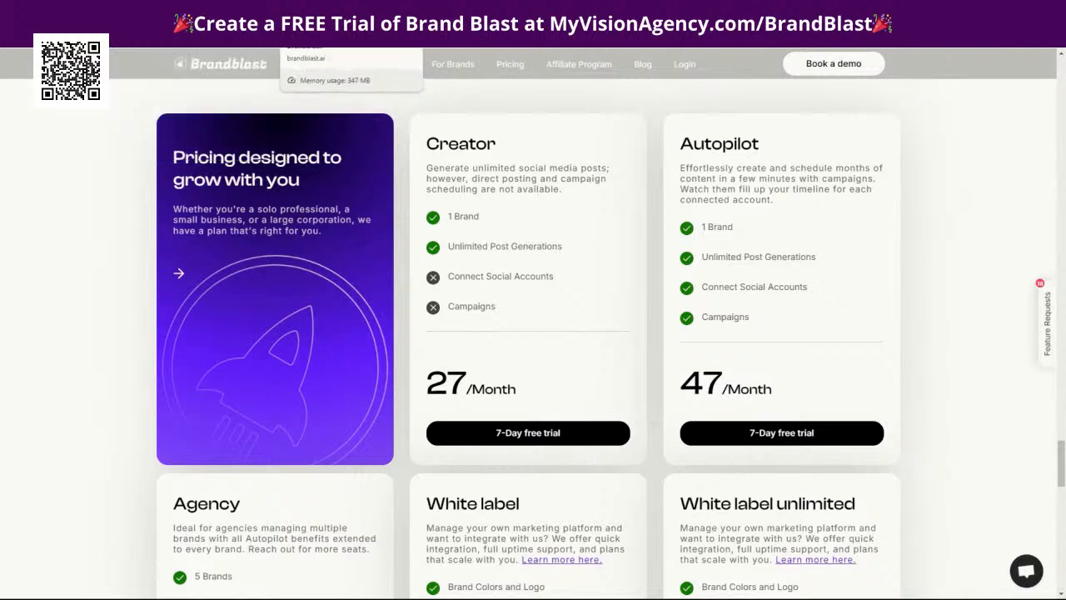
Return to the Label Dashboard and look at its Users and Brands lists and the options for creating users or brands
click(358, 17)
click(500, 17)
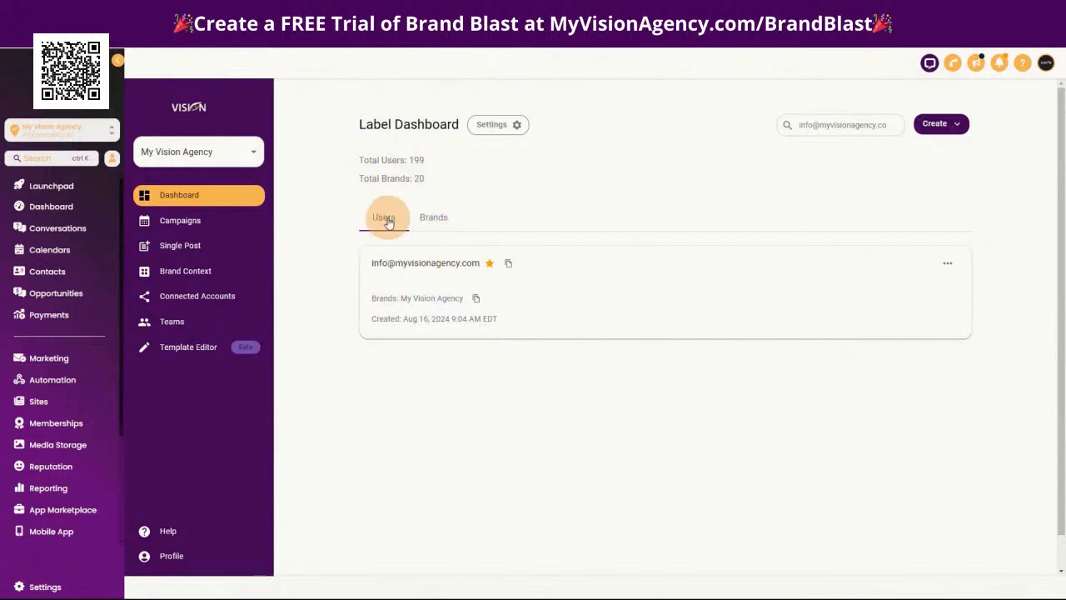
click(443, 219)
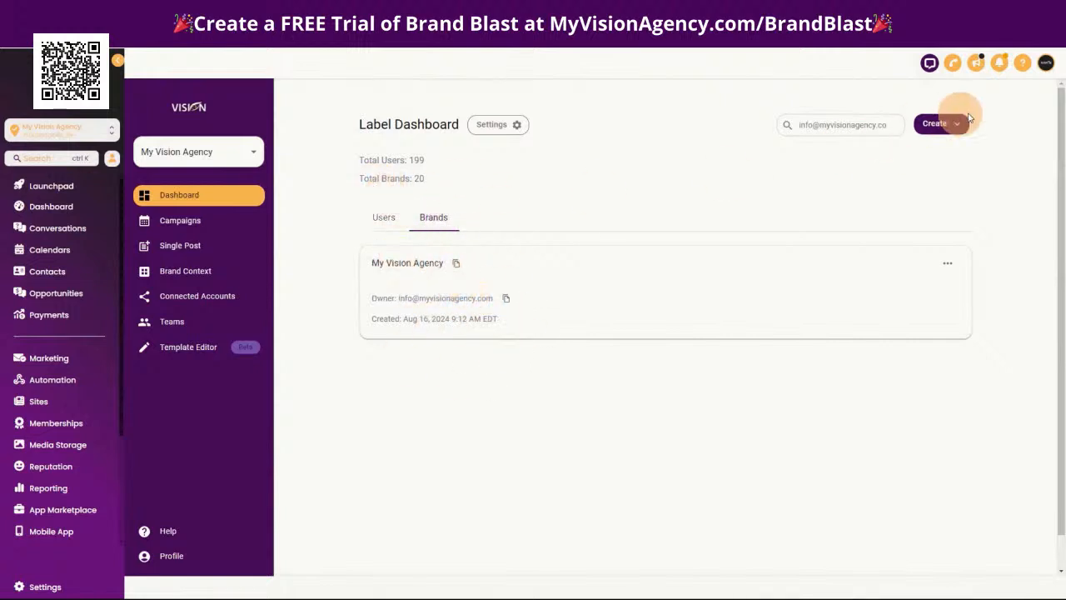
click(385, 221)
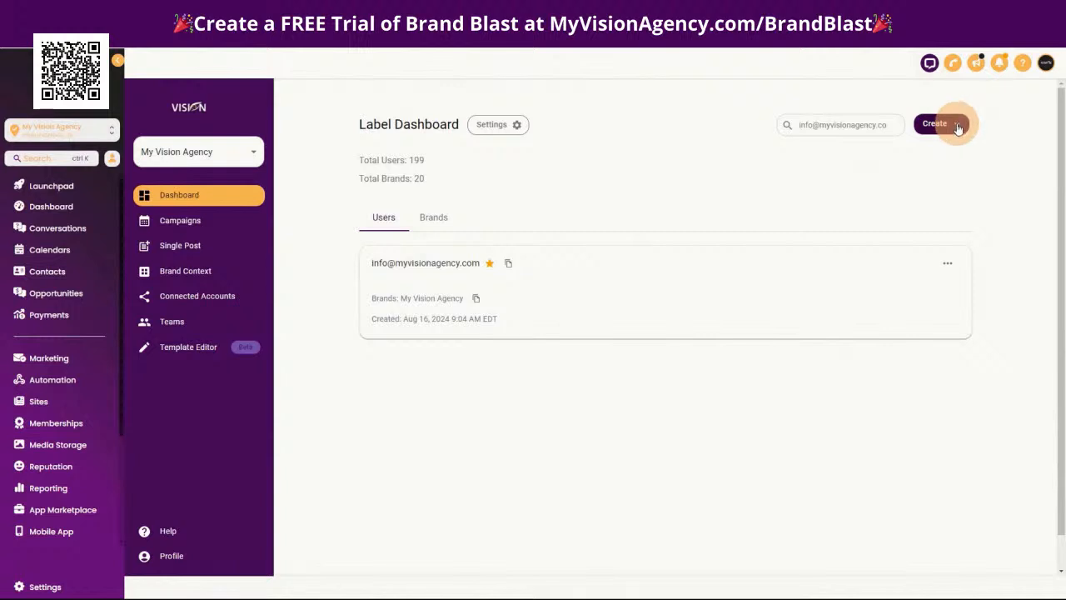
click(950, 127)
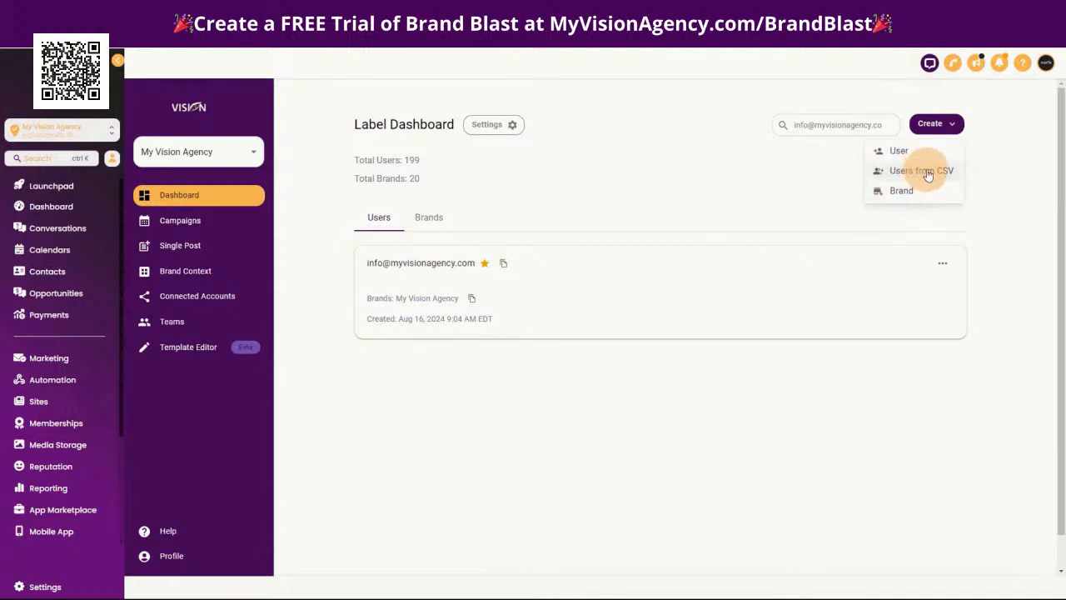
click(683, 179)
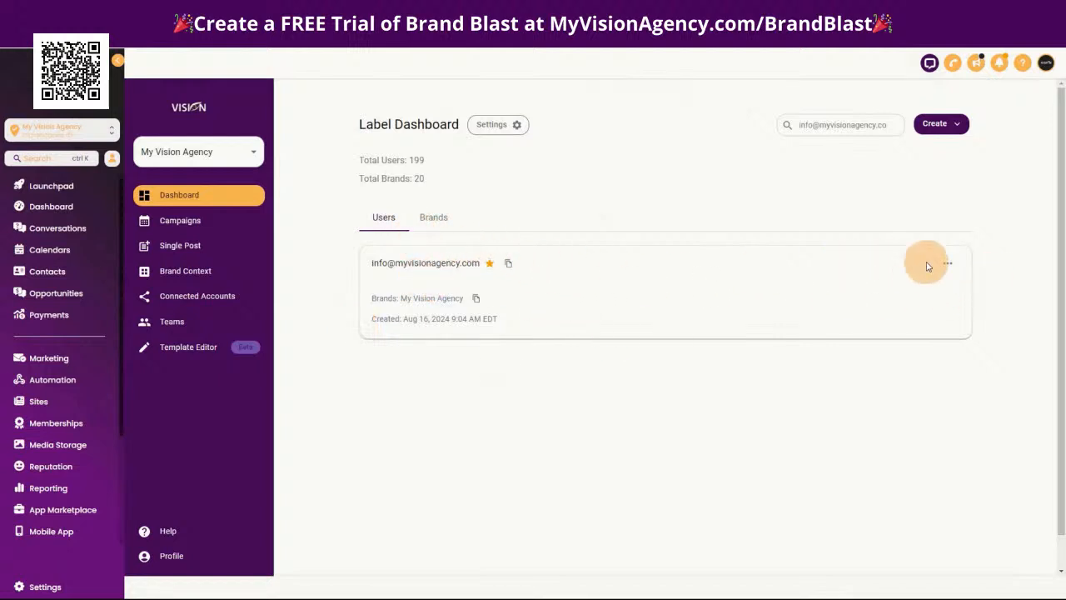
Review the actions available for the agency's user and for the My Vision Agency brand, plus the creation options
click(948, 264)
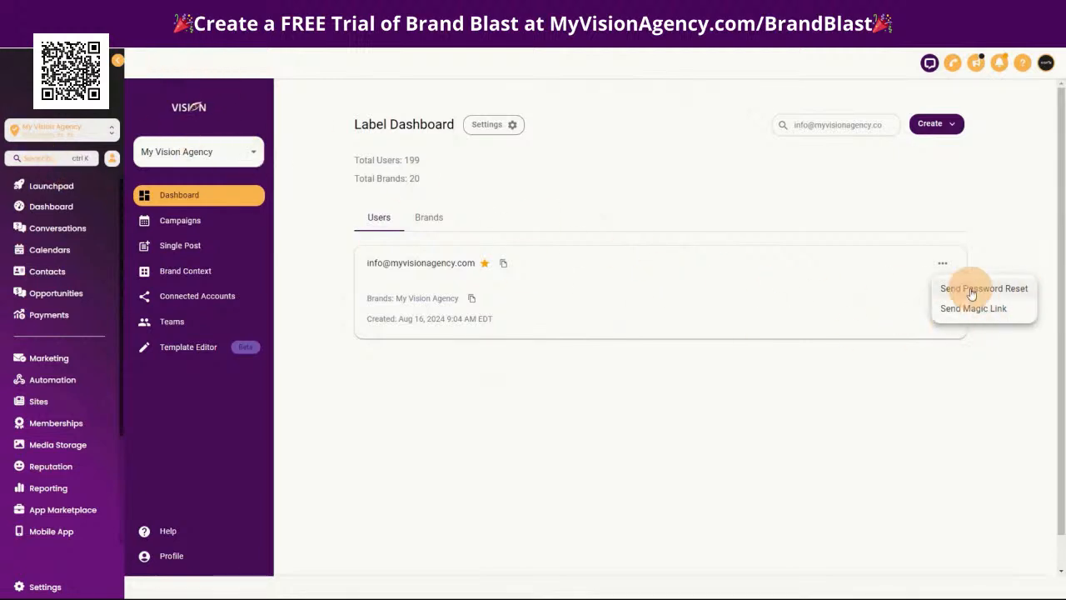
click(433, 218)
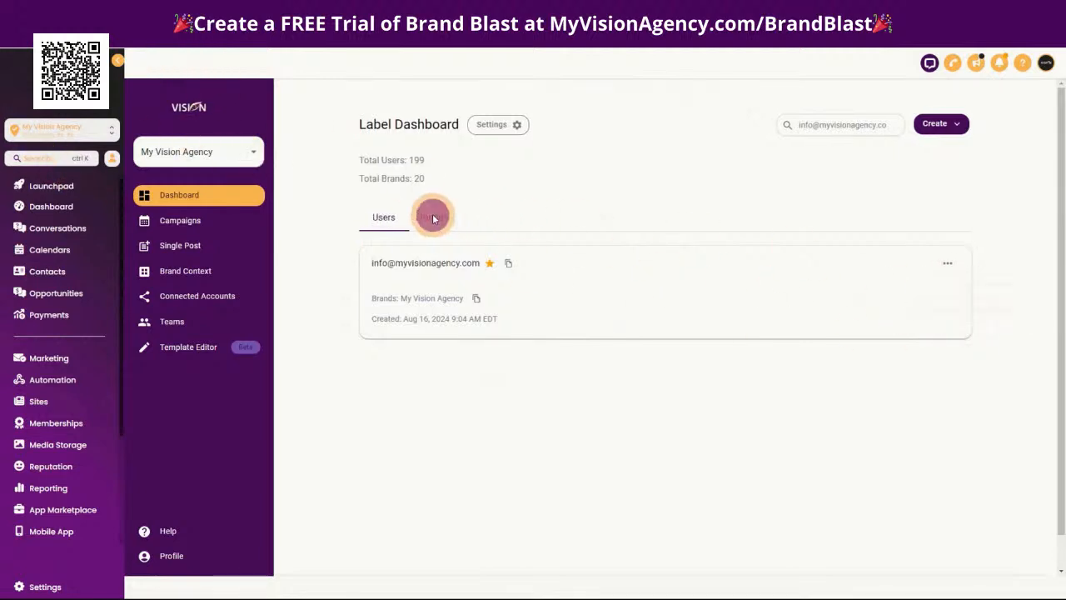
click(947, 263)
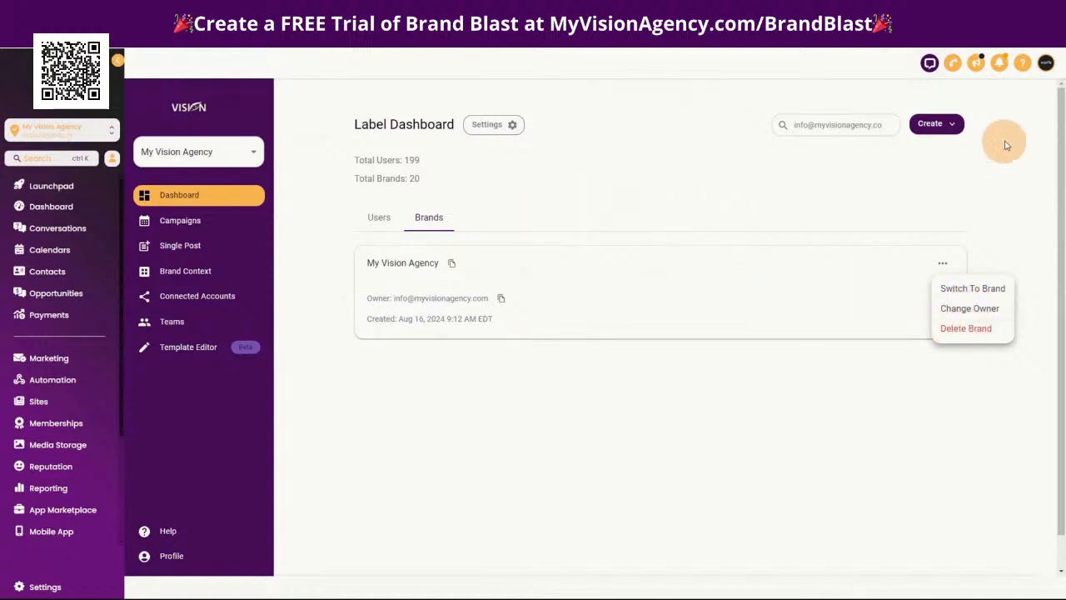
click(951, 127)
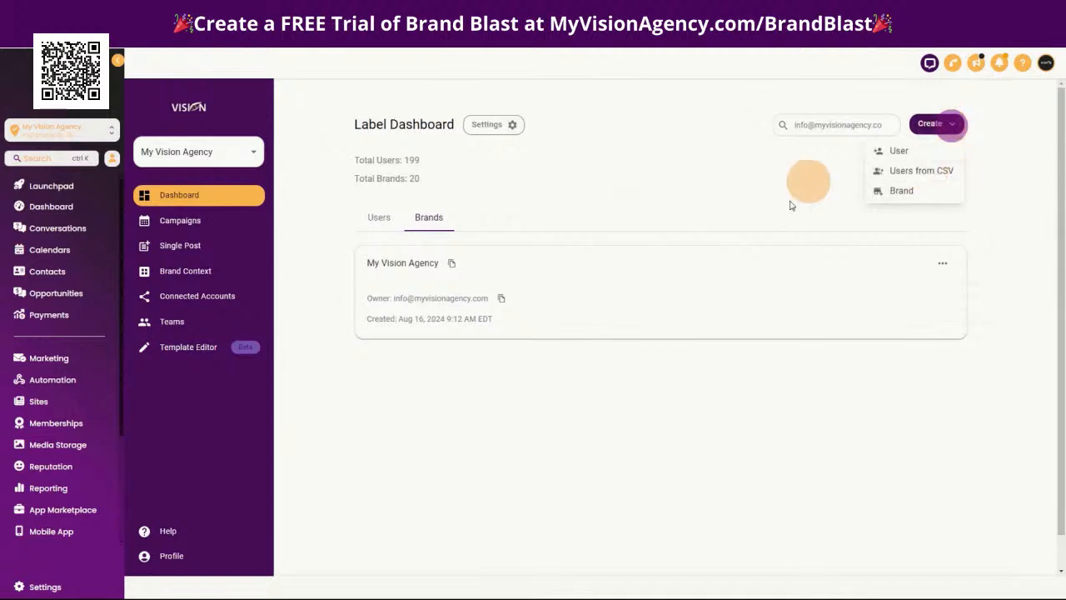
click(381, 216)
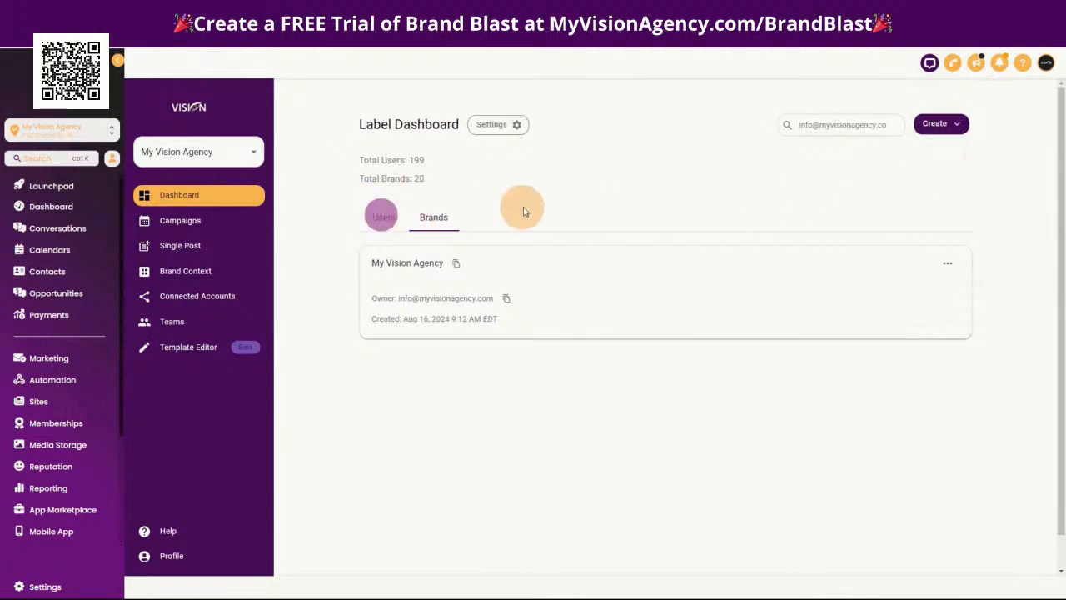
click(956, 125)
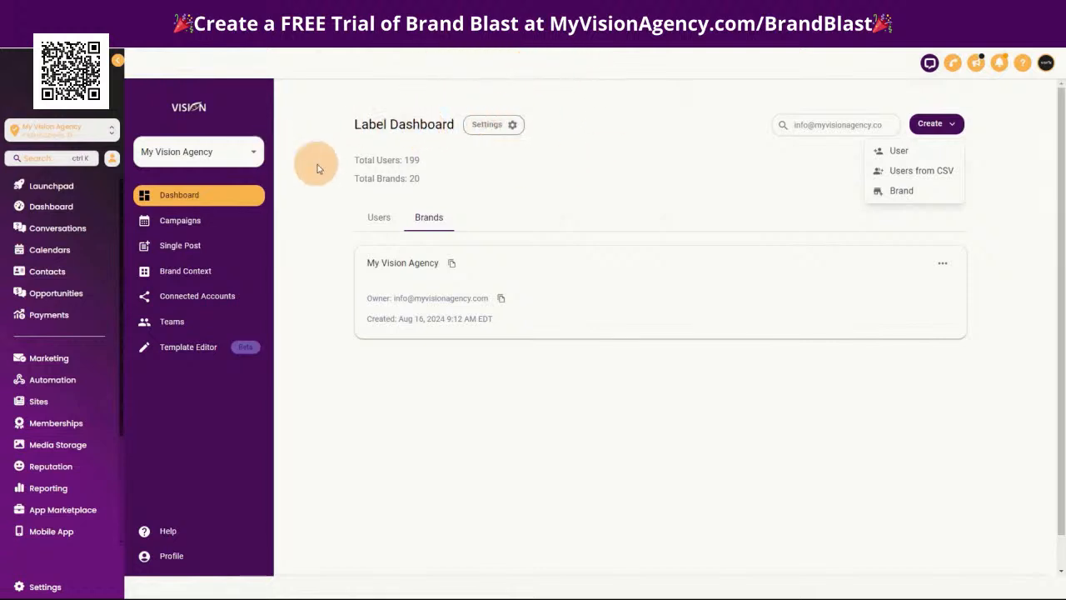
Open the Label Dashboard settings and copy the tool's URL
click(514, 129)
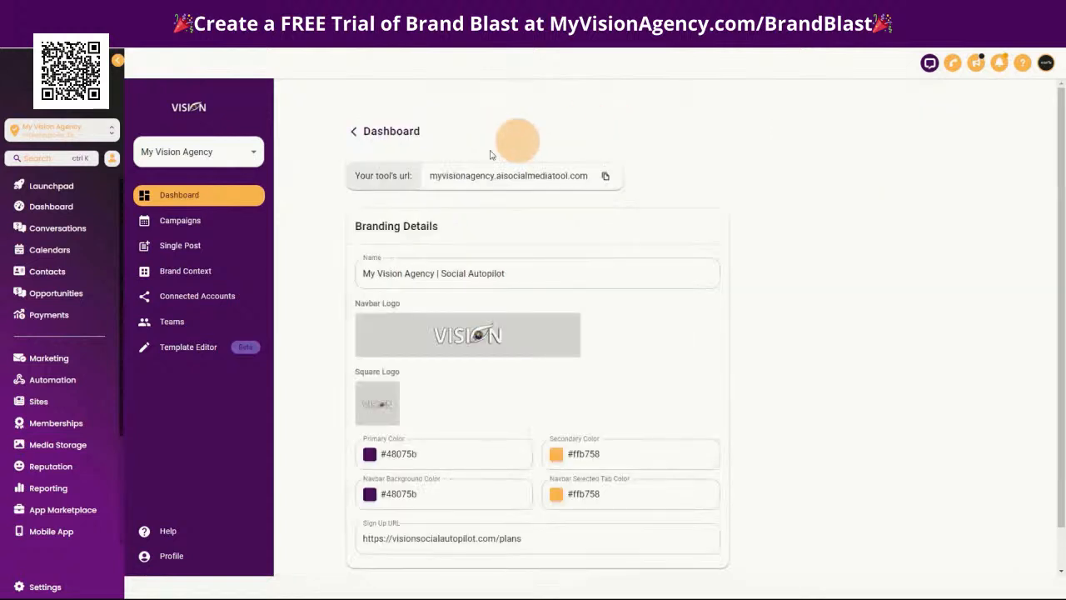
drag(431, 176, 586, 177)
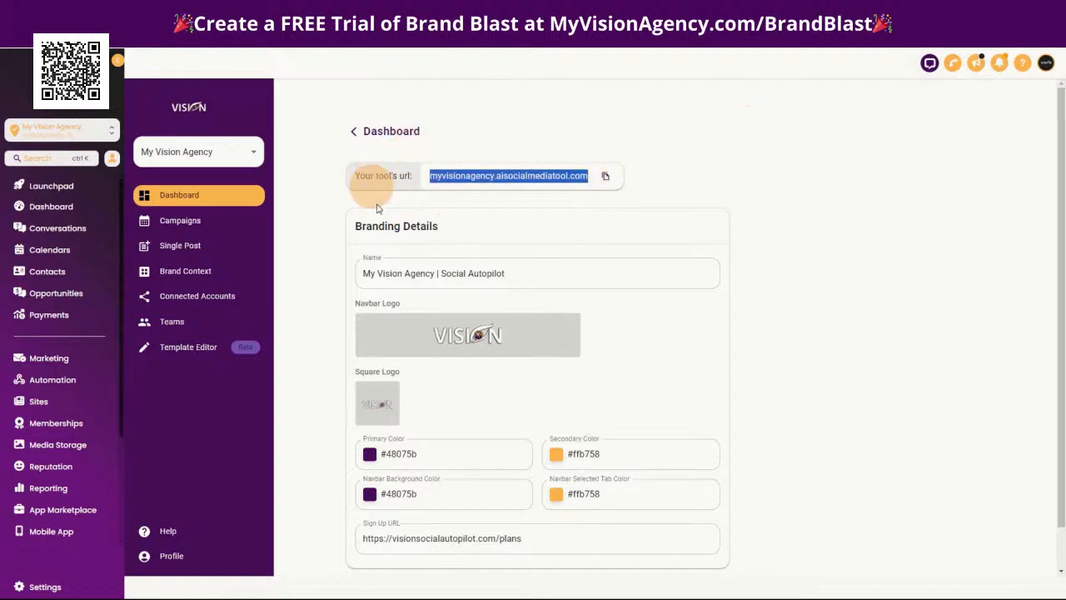
click(606, 176)
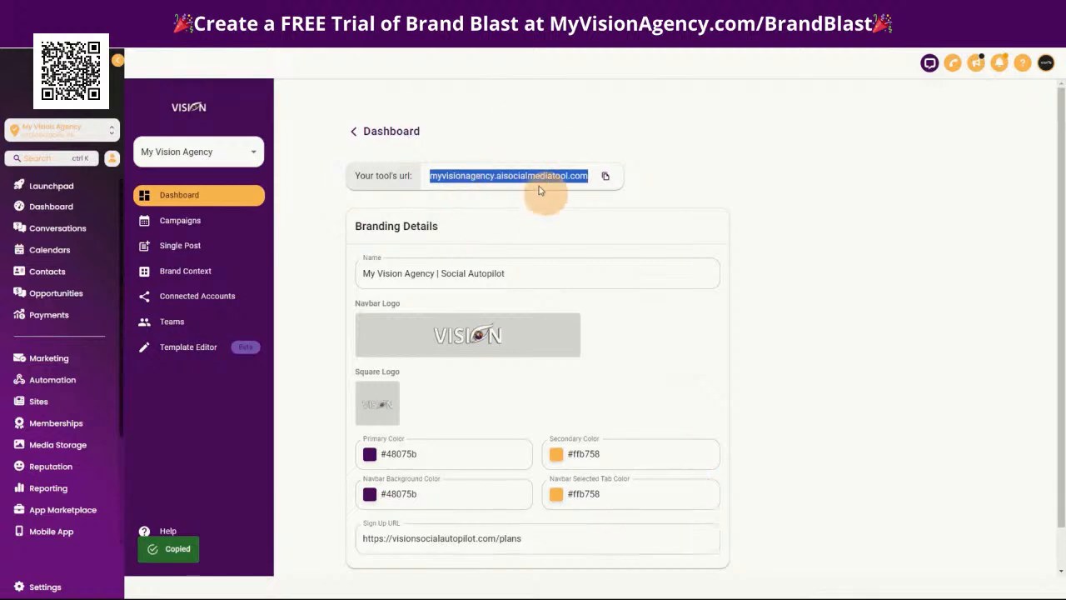
Examine the Branding Details, including the name, navbar and square logos, brand colors and sign-up URL
click(420, 273)
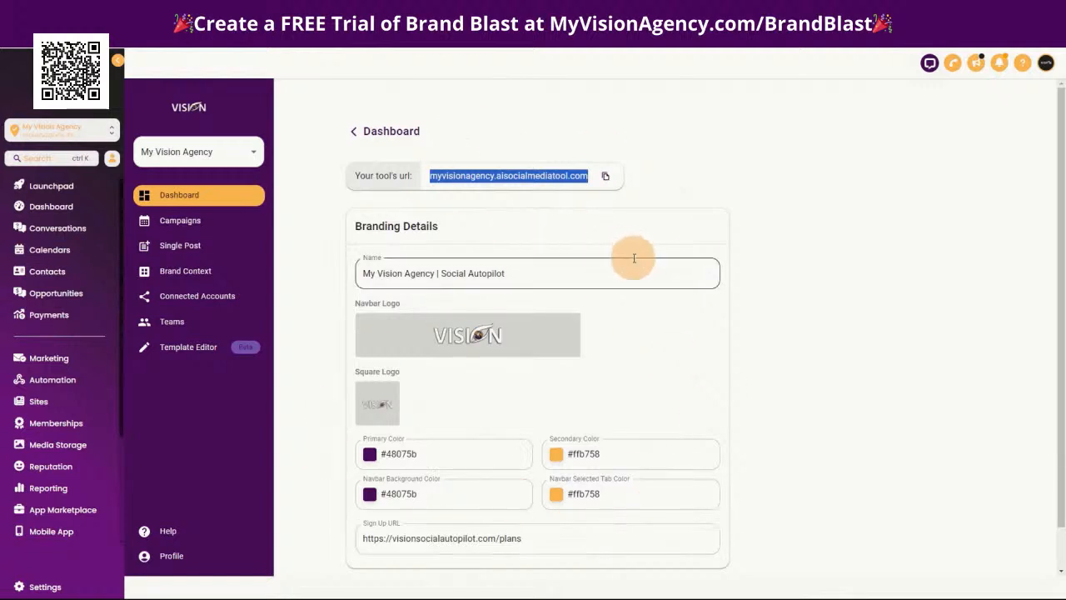
click(368, 273)
drag(368, 273, 567, 274)
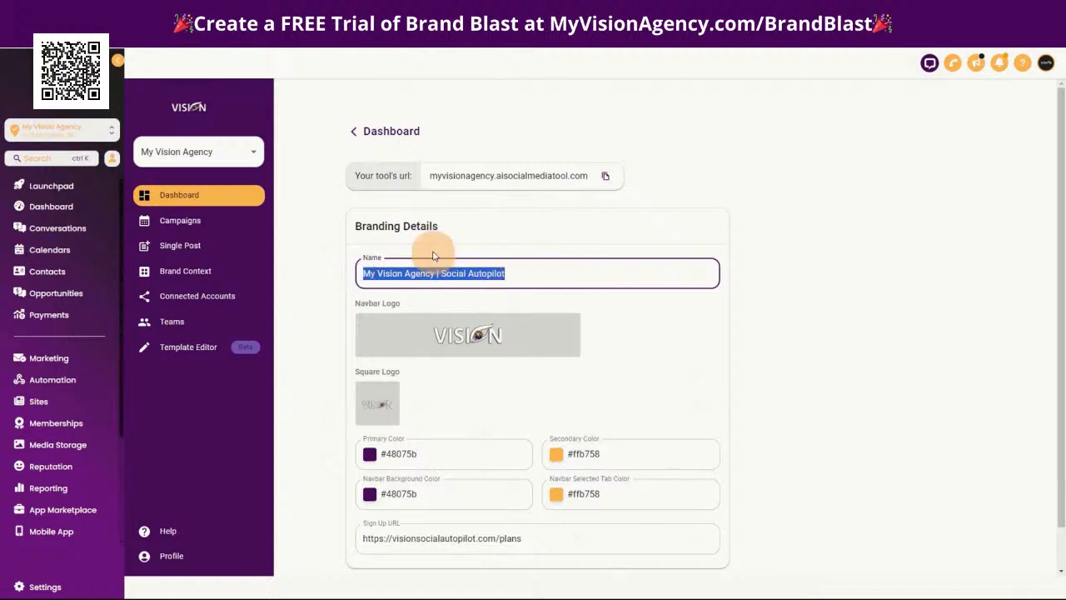
click(417, 276)
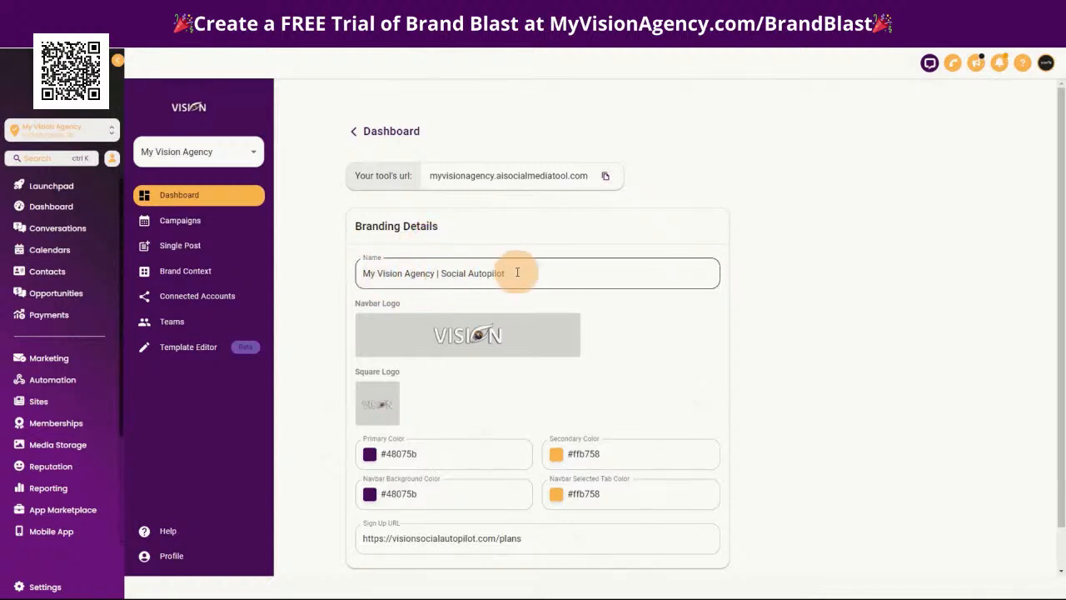
mouse_move(460, 364)
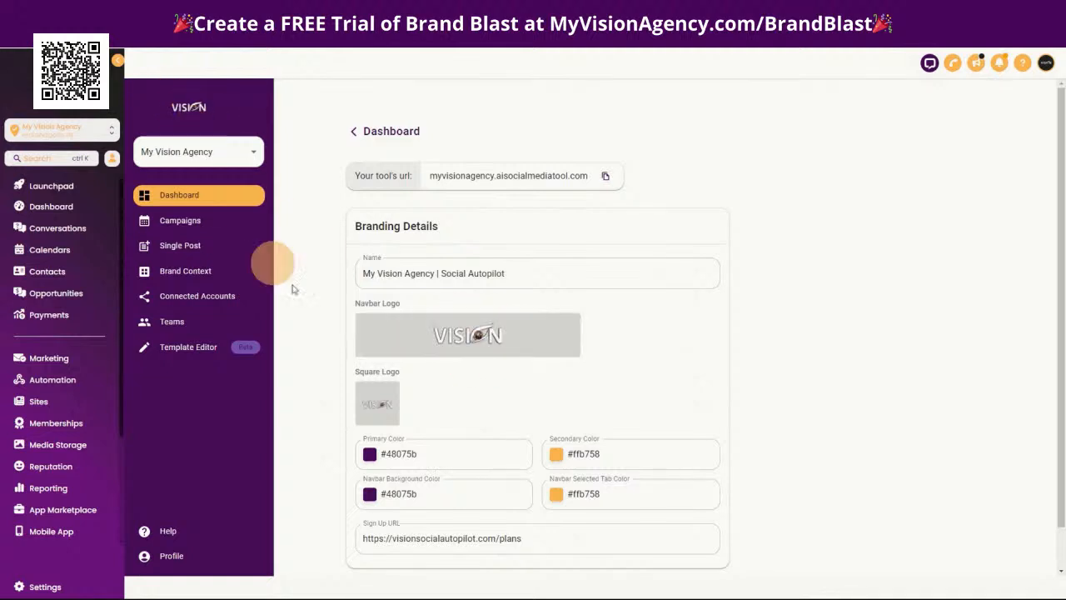
mouse_move(379, 408)
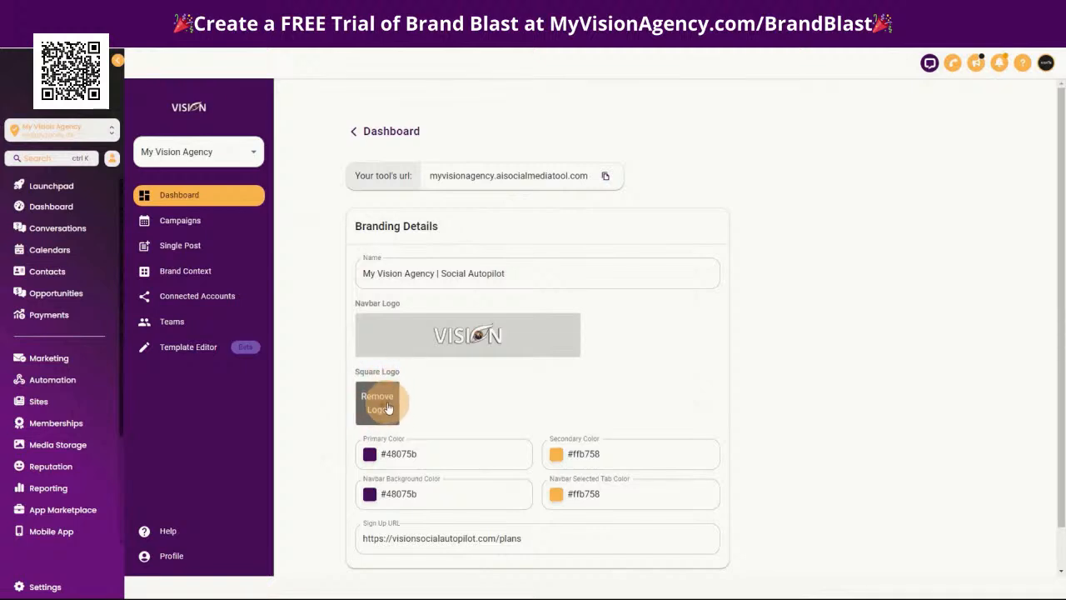
scroll(872, 405, down, 1)
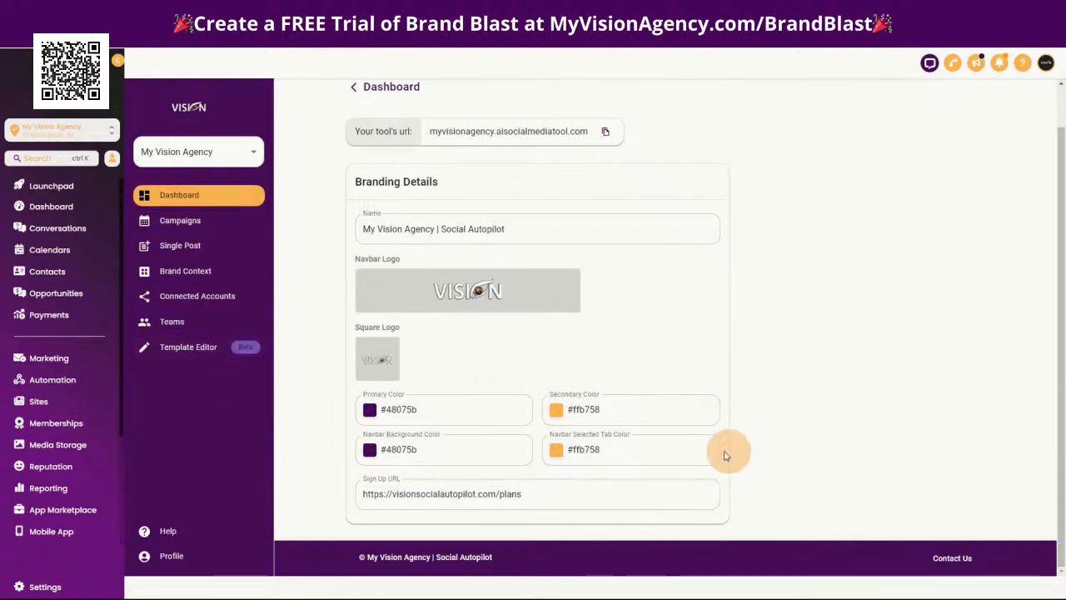
drag(549, 490, 364, 494)
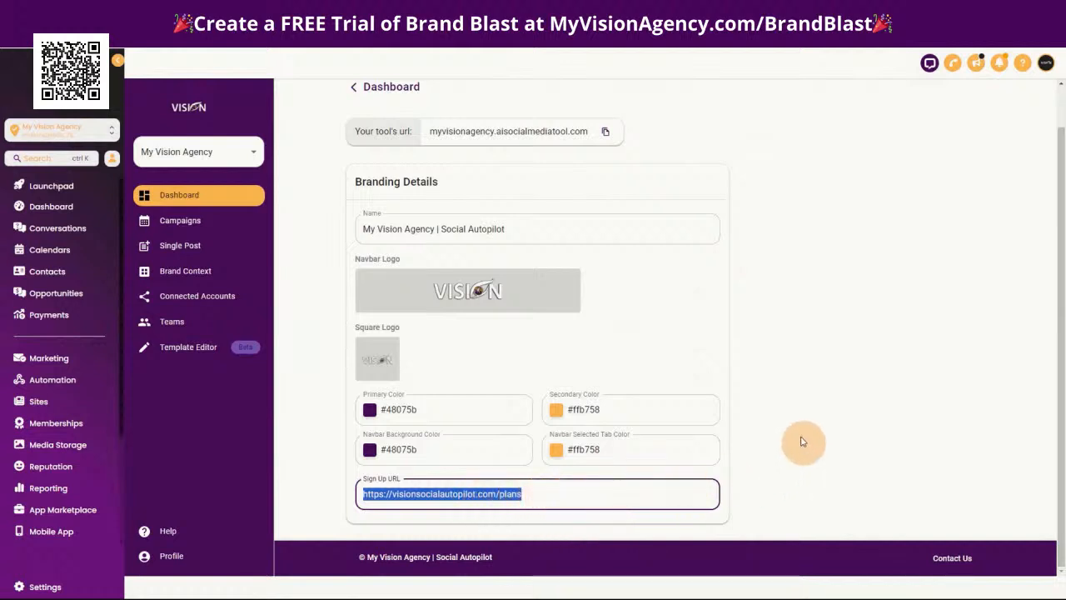
Copy the tool's URL from the label settings and load it in a new Incognito window
click(605, 133)
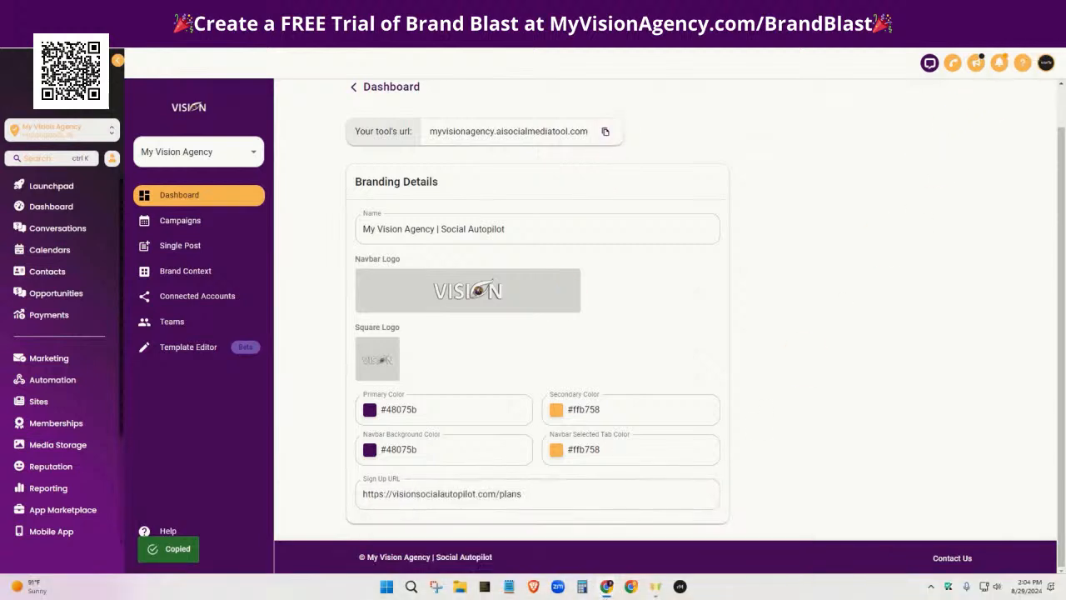
click(1055, 38)
click(858, 88)
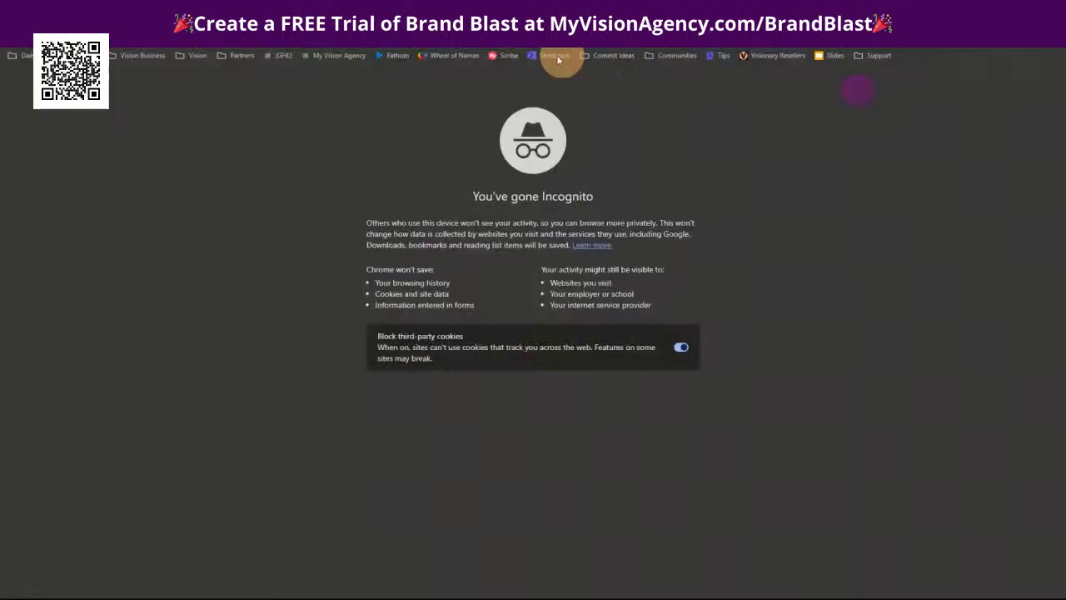
key(ctrl+v)
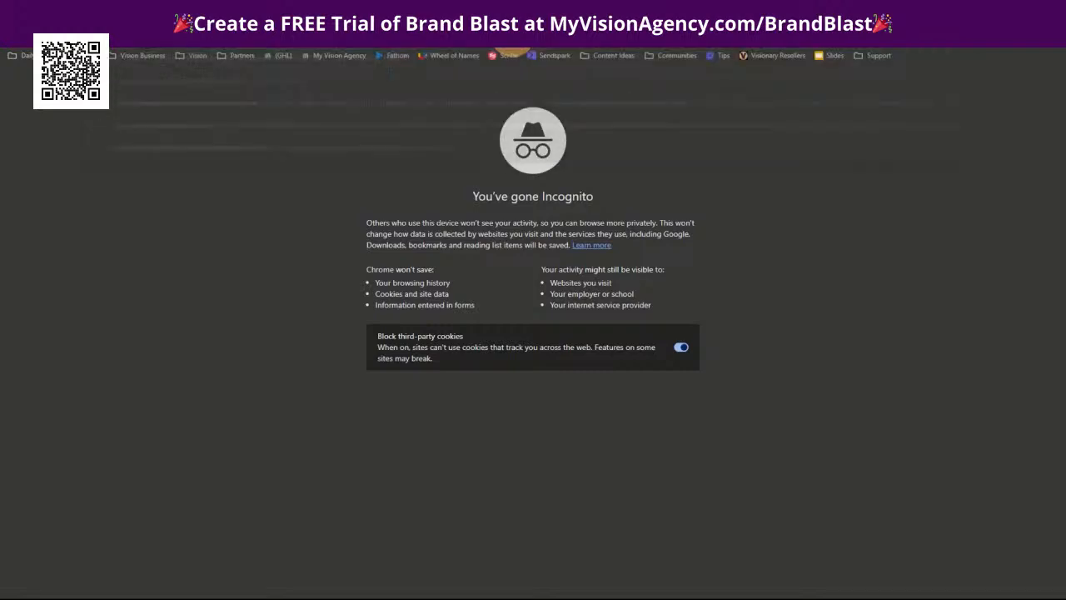
key(Return)
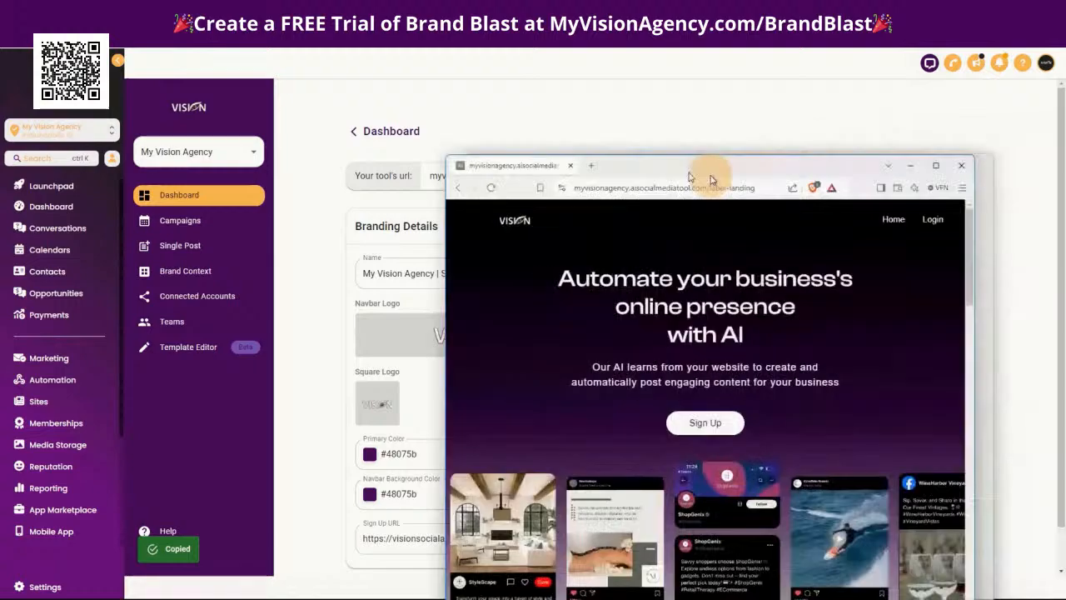
Maximize the Incognito window, view the plans behind the landing page's sign-up link and return to the landing page
drag(707, 178, 528, 124)
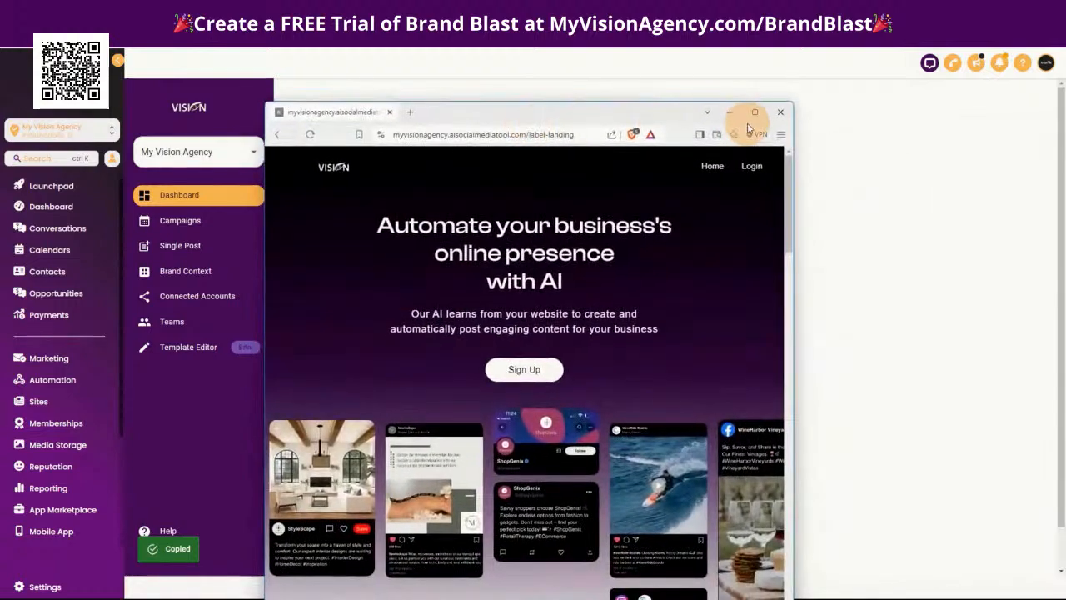
click(754, 114)
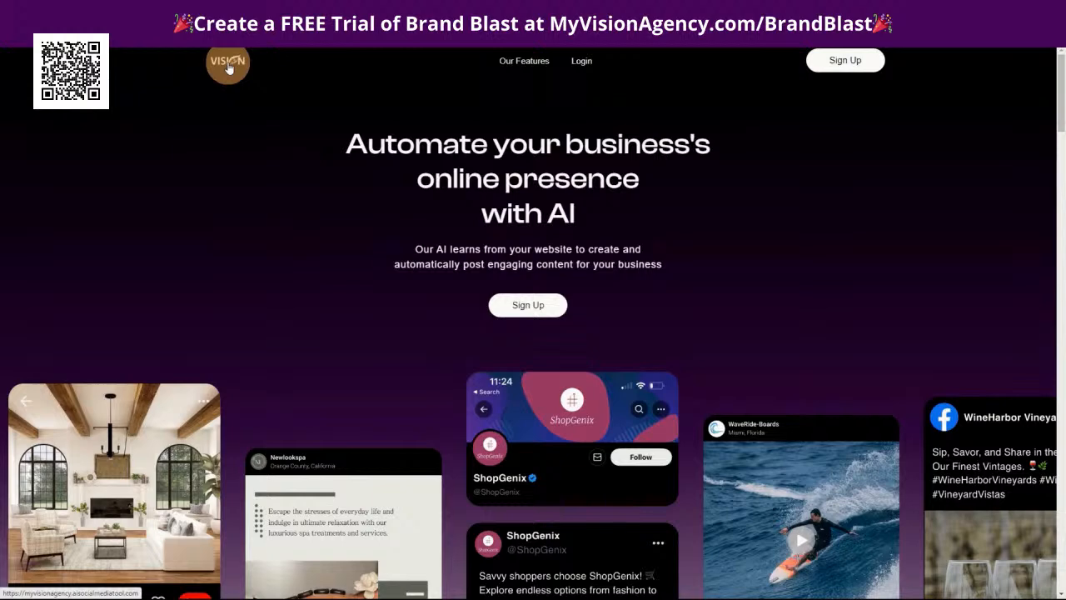
click(523, 308)
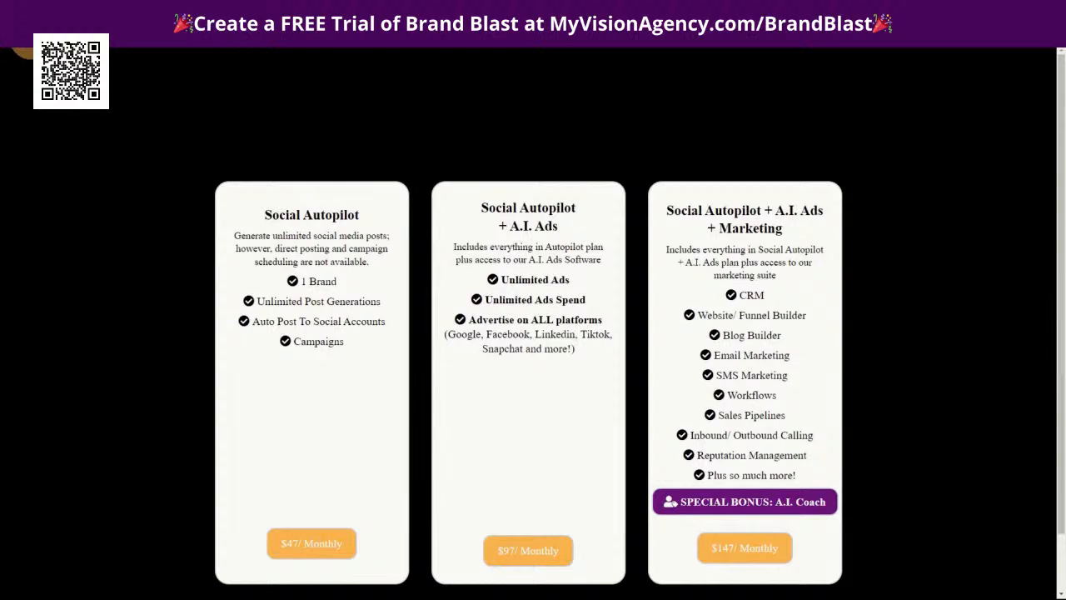
click(534, 320)
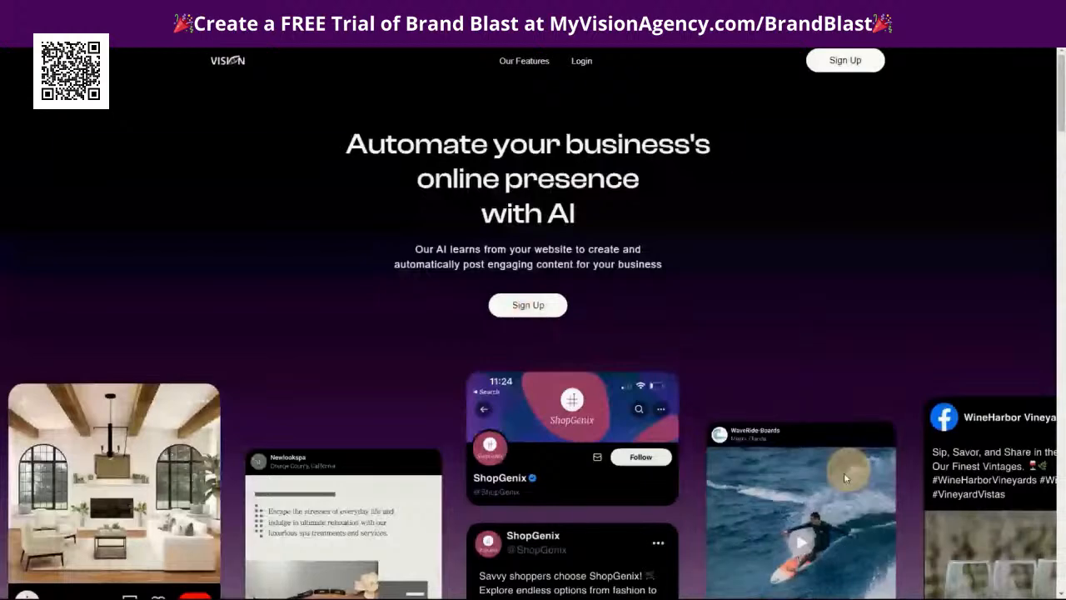
Open the white-label login page and highlight the /login part of its address
click(581, 61)
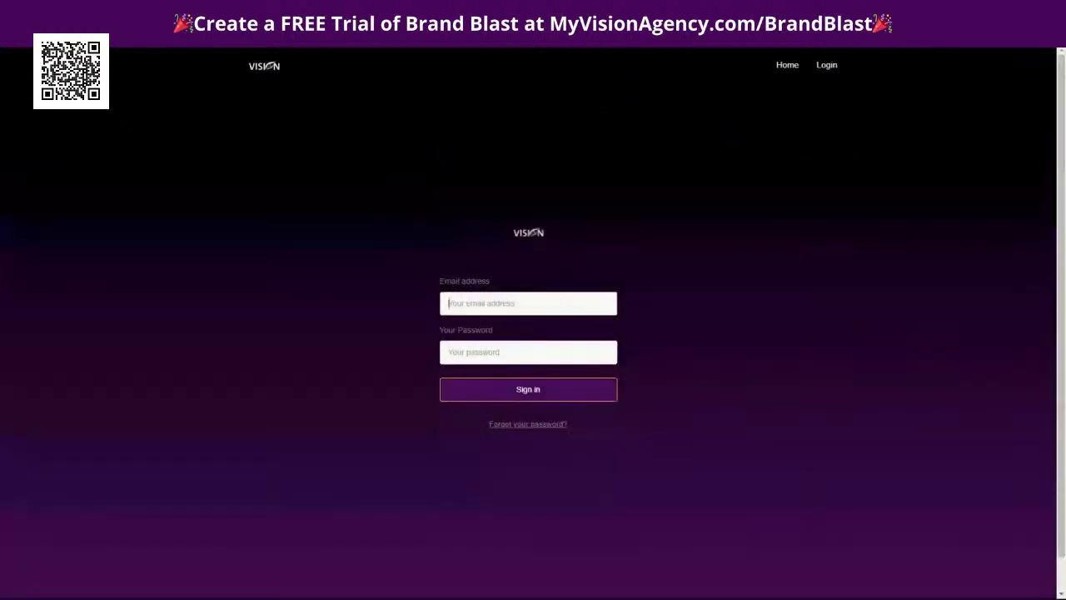
drag(443, 14, 579, 275)
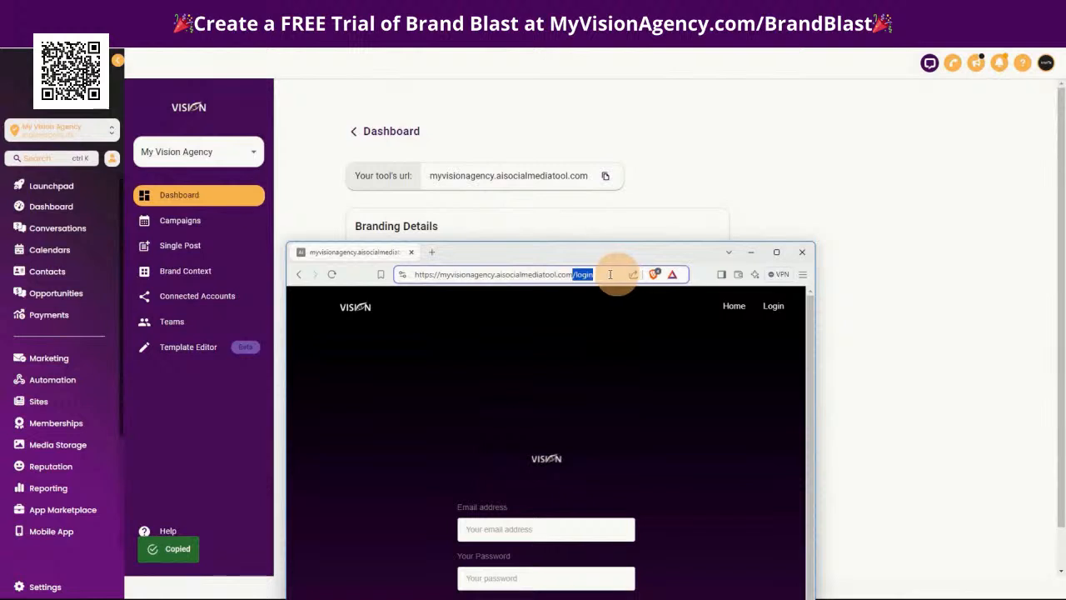
click(777, 254)
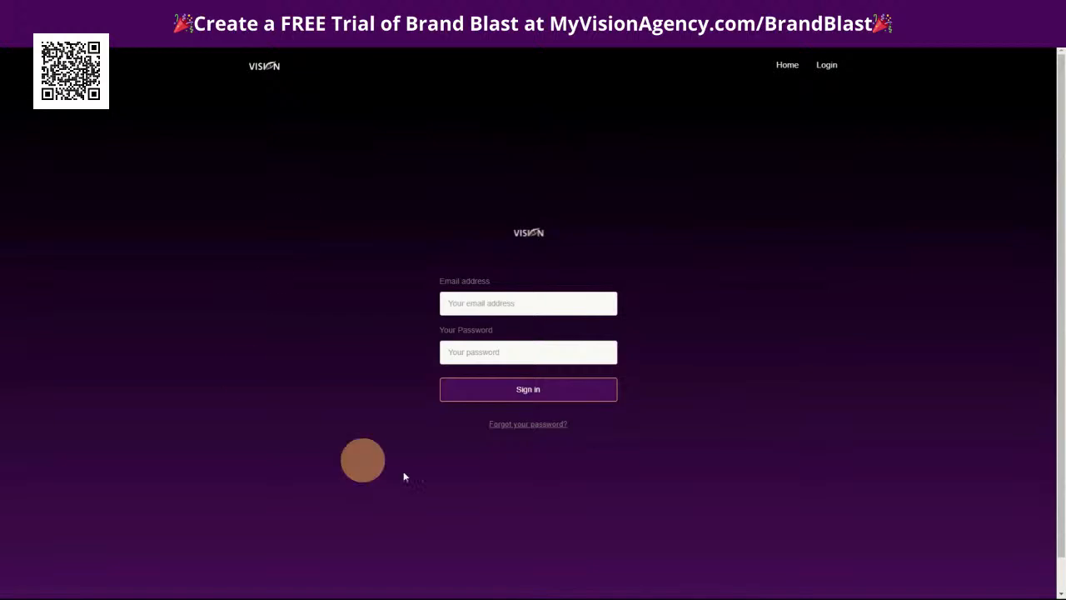
Review the white-label home page's feature sections down to the end, and look over the Branding Details in the label settings again
click(792, 71)
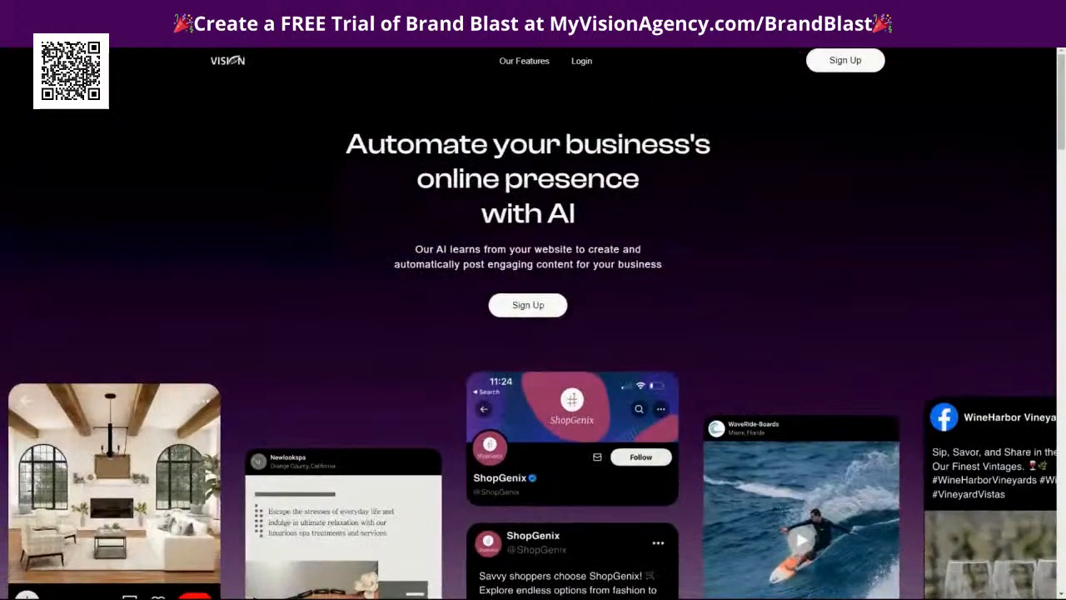
scroll(804, 311, down, 10)
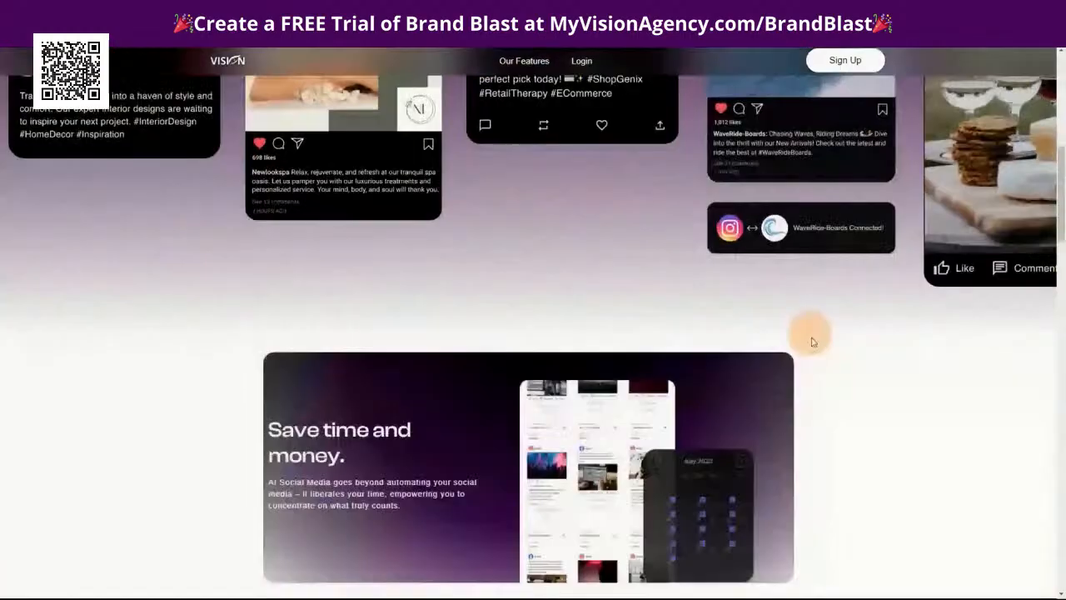
scroll(908, 369, down, 15)
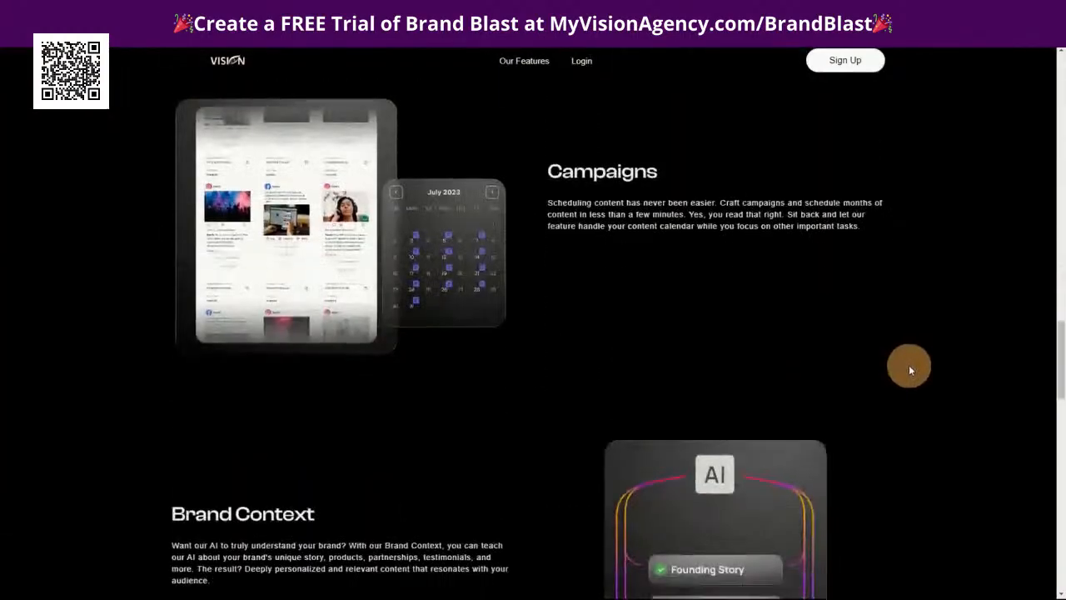
scroll(911, 368, down, 10)
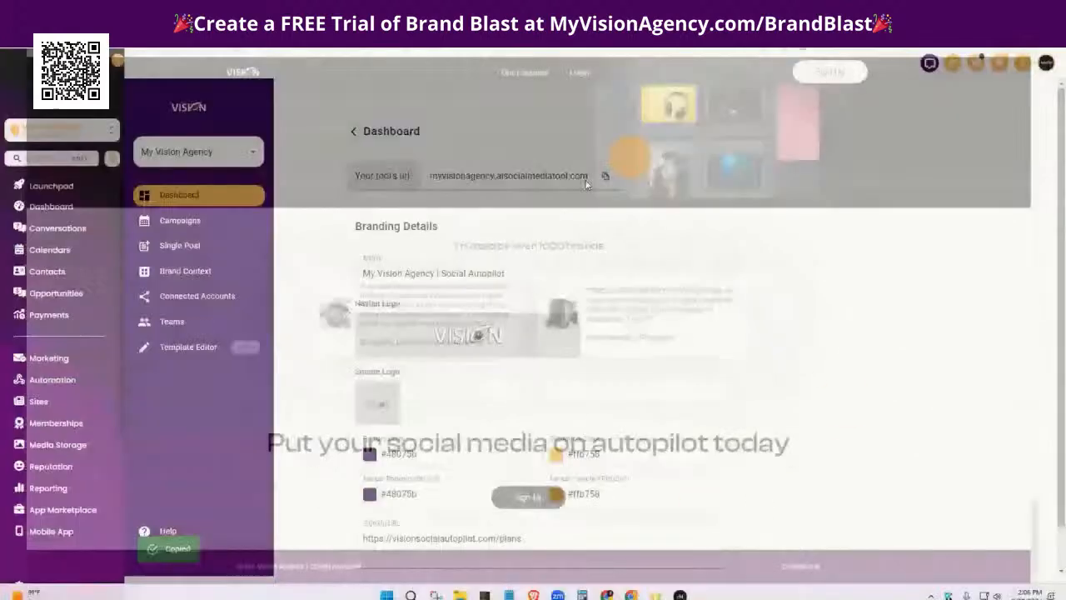
scroll(822, 481, down, 1)
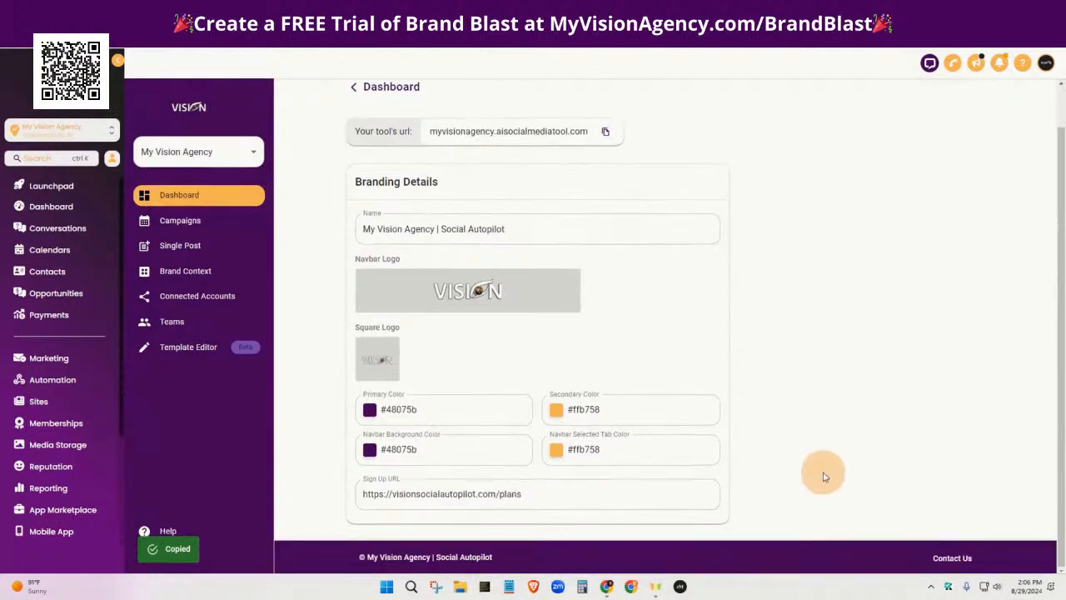
scroll(825, 417, up, 1)
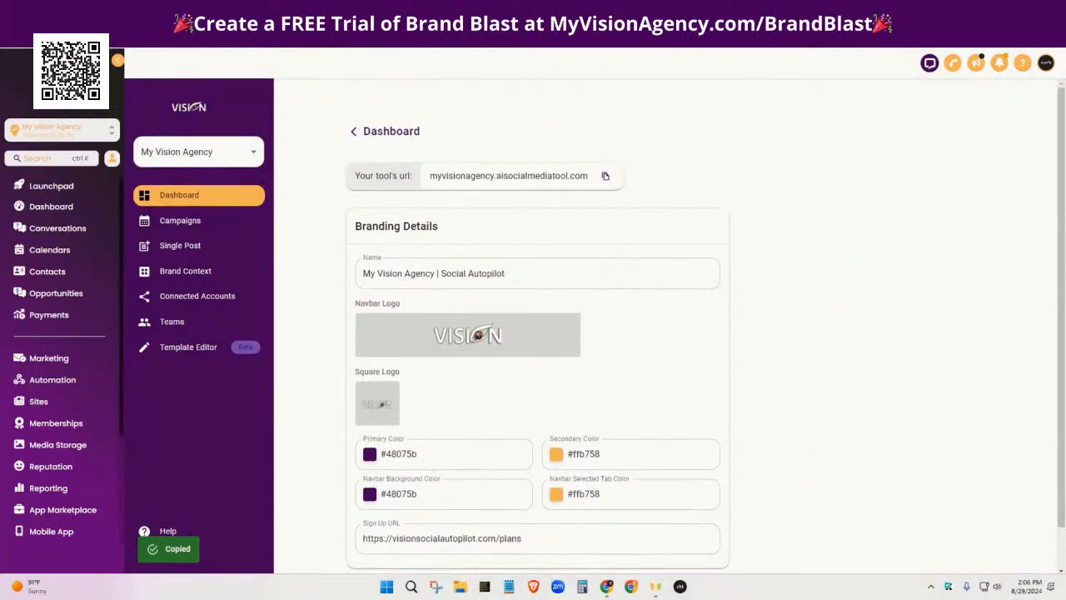
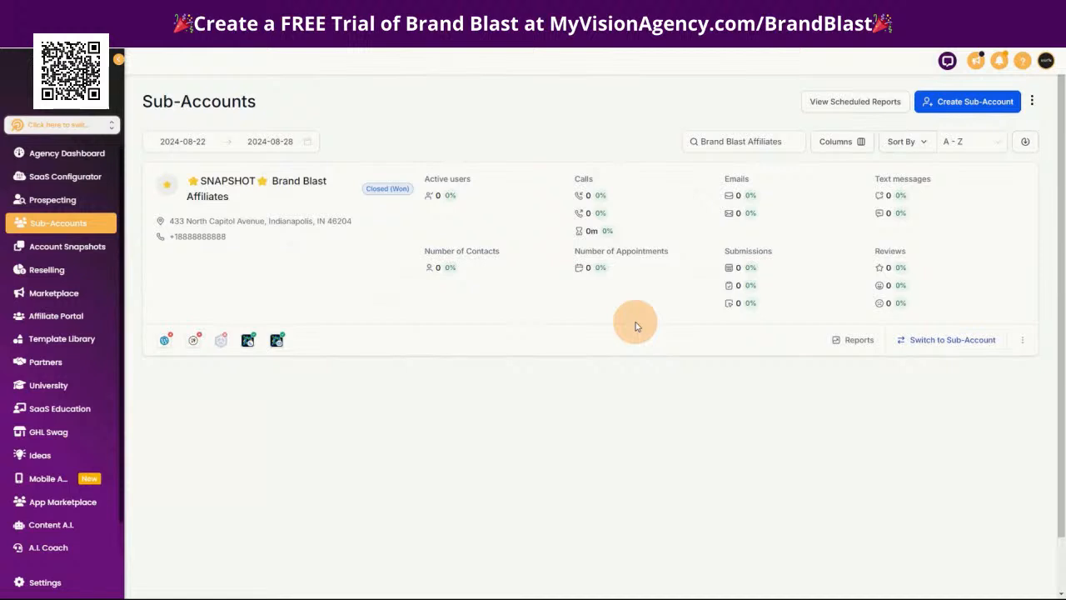
Start loading the imported Brand Blast Affiliates snapshot into the Brand Blast Affiliates sub-account with all linked assets selected
click(1012, 303)
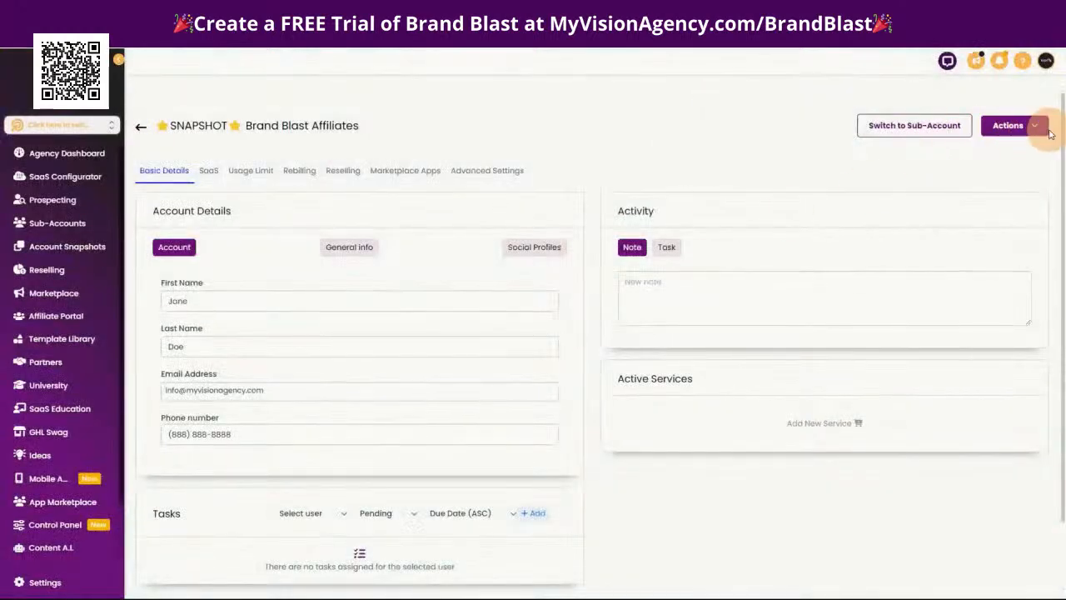
click(1041, 133)
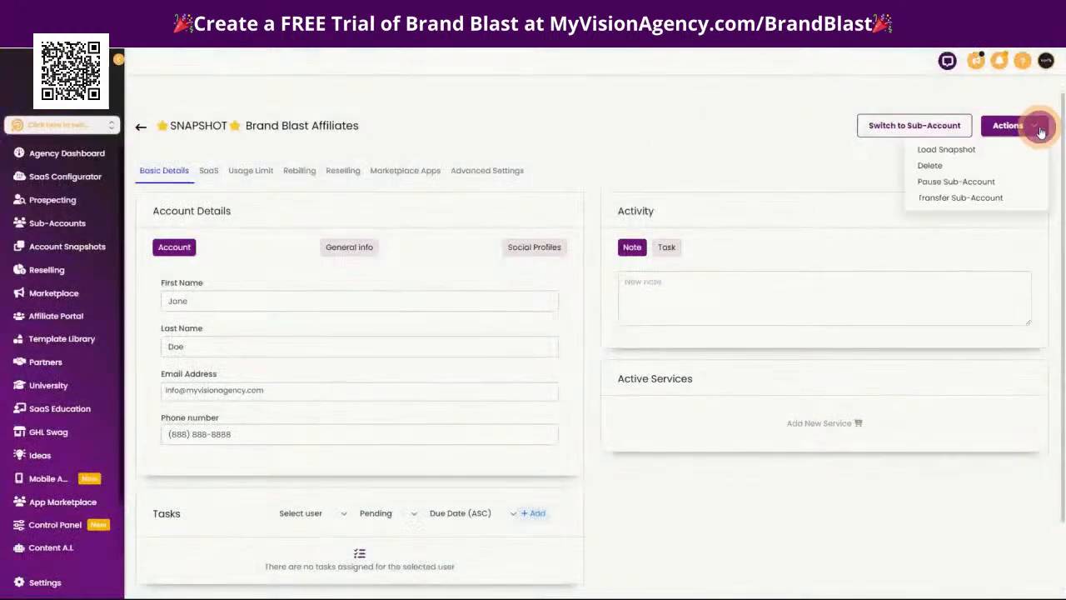
click(961, 149)
click(473, 231)
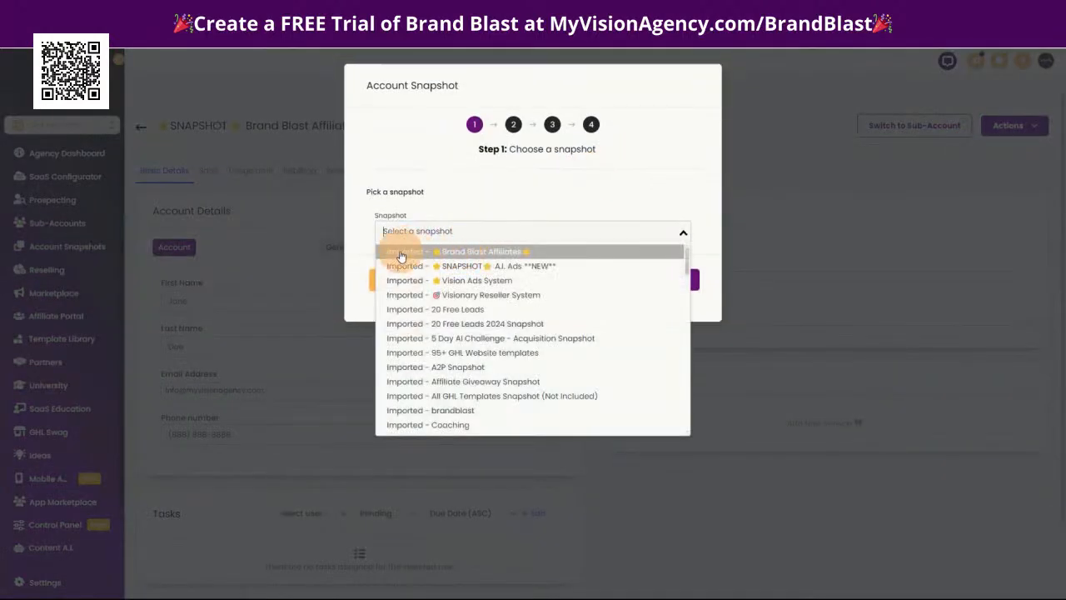
click(482, 254)
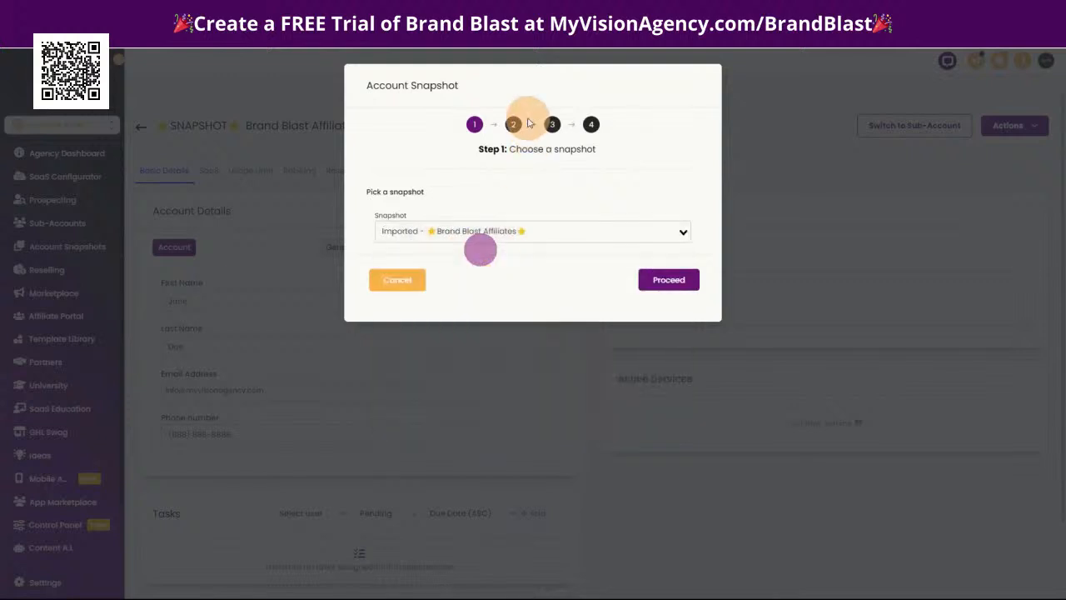
click(667, 281)
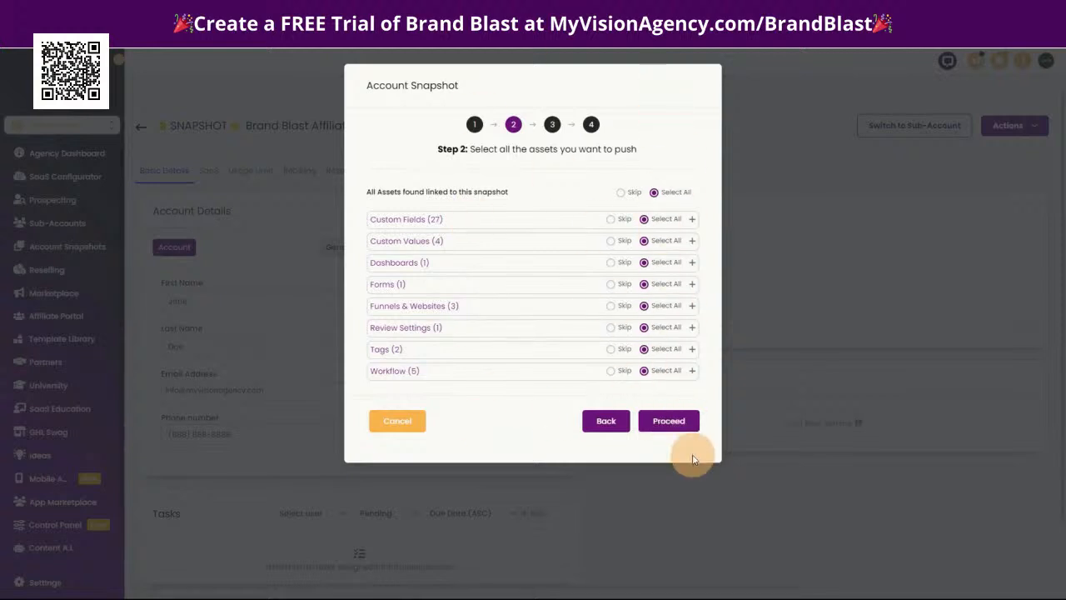
click(676, 421)
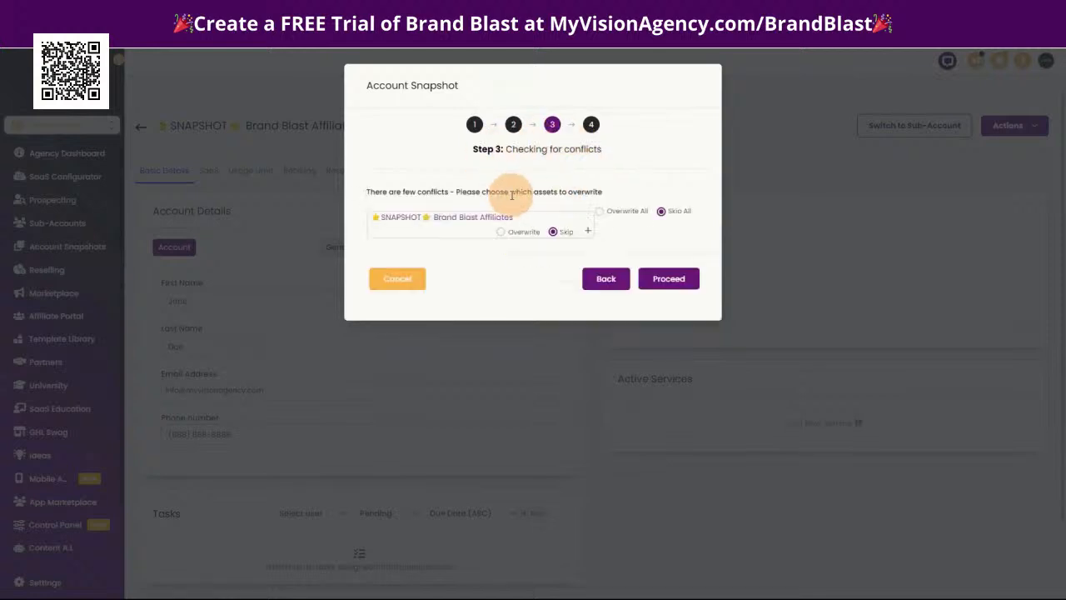
Inspect the snapshot's conflicting assets, try the Overwrite option for them, and cancel the snapshot load
click(588, 233)
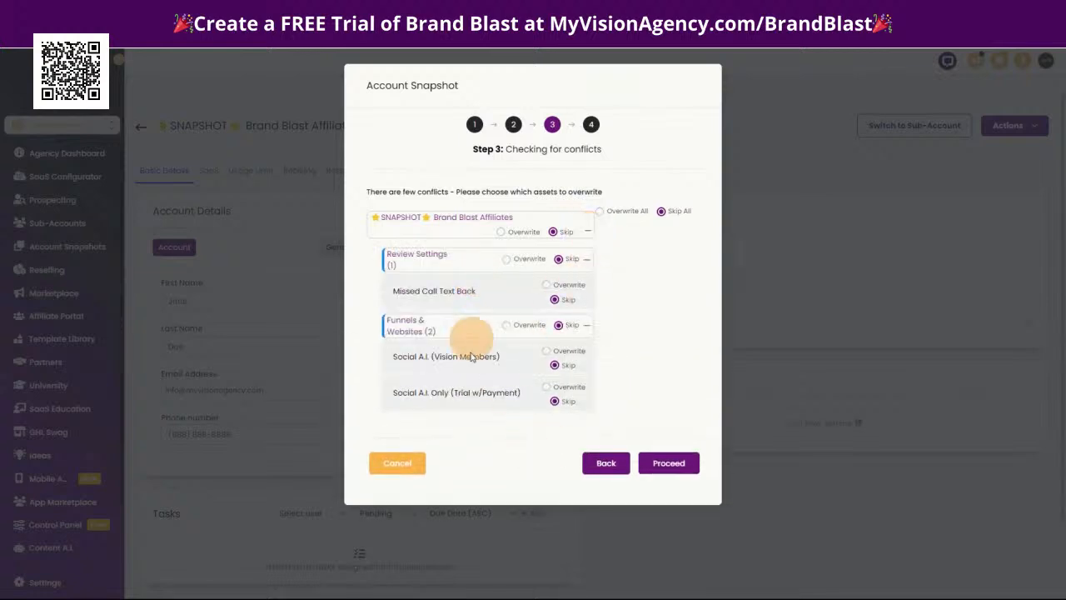
click(501, 233)
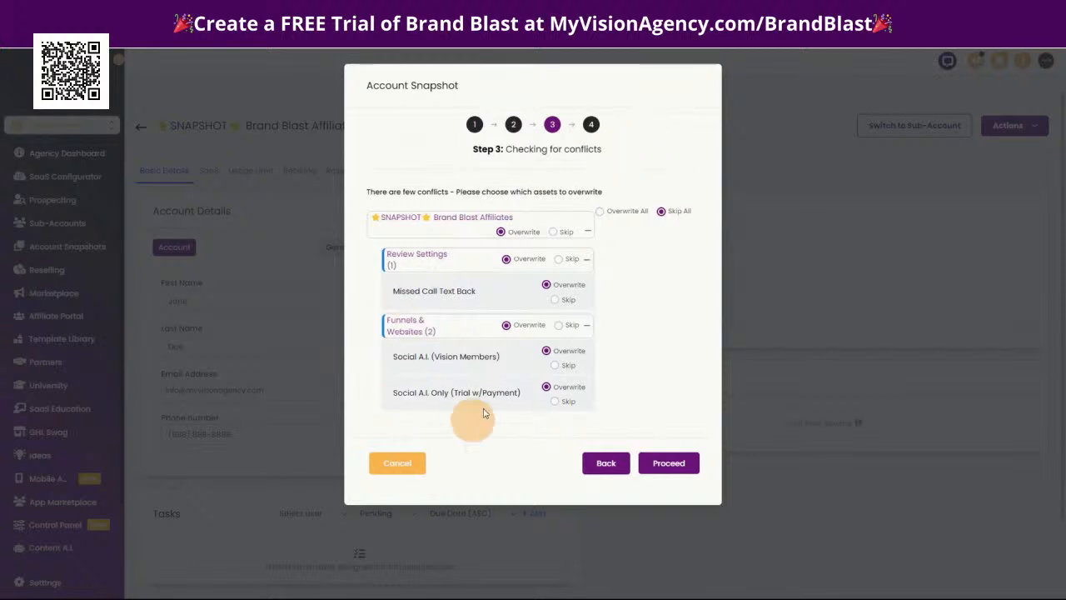
click(589, 234)
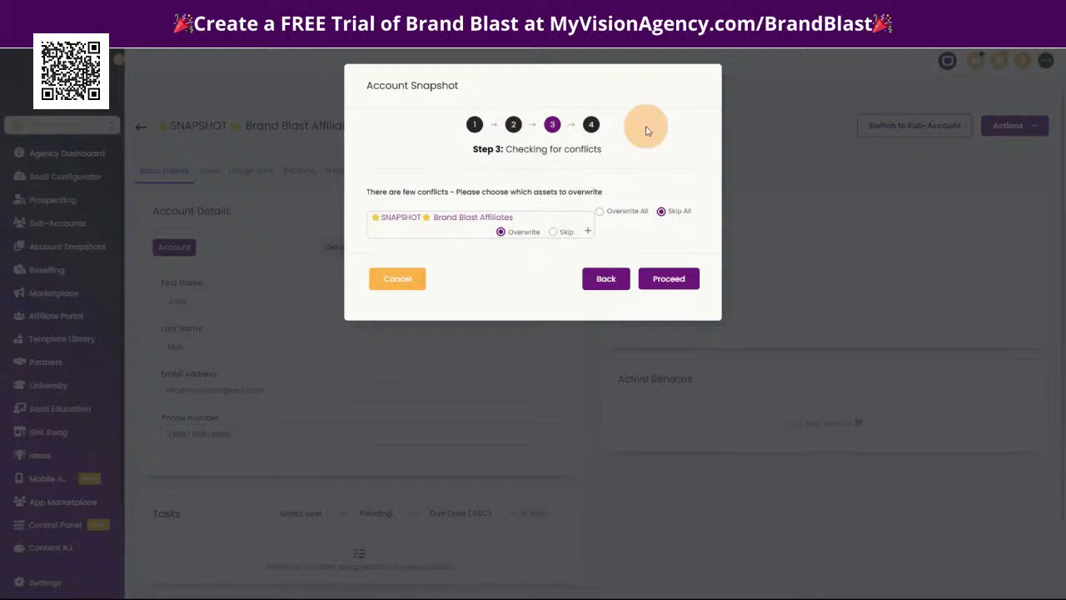
click(588, 233)
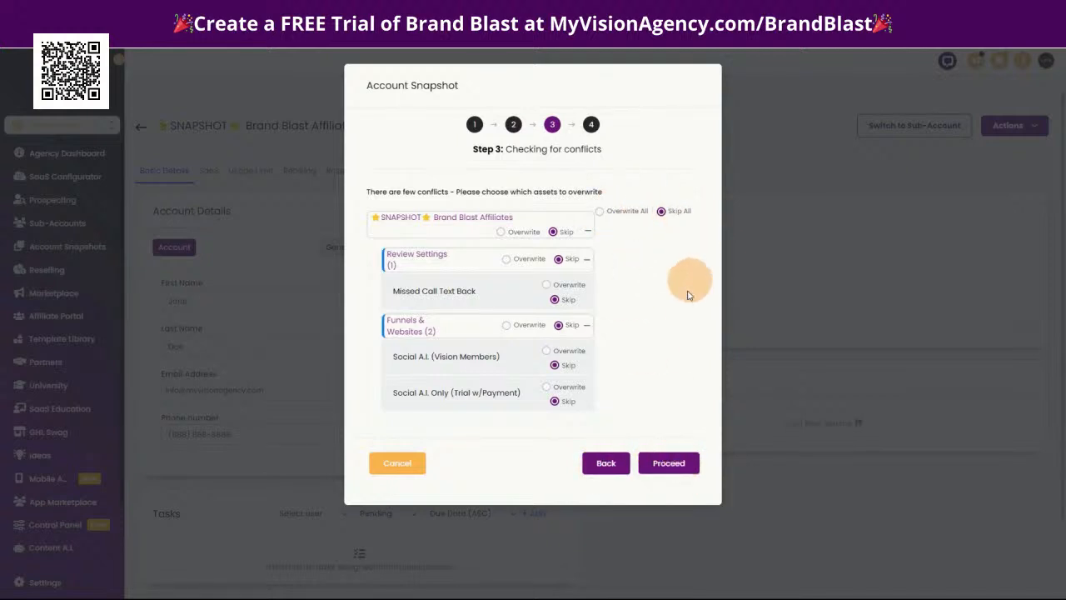
click(396, 462)
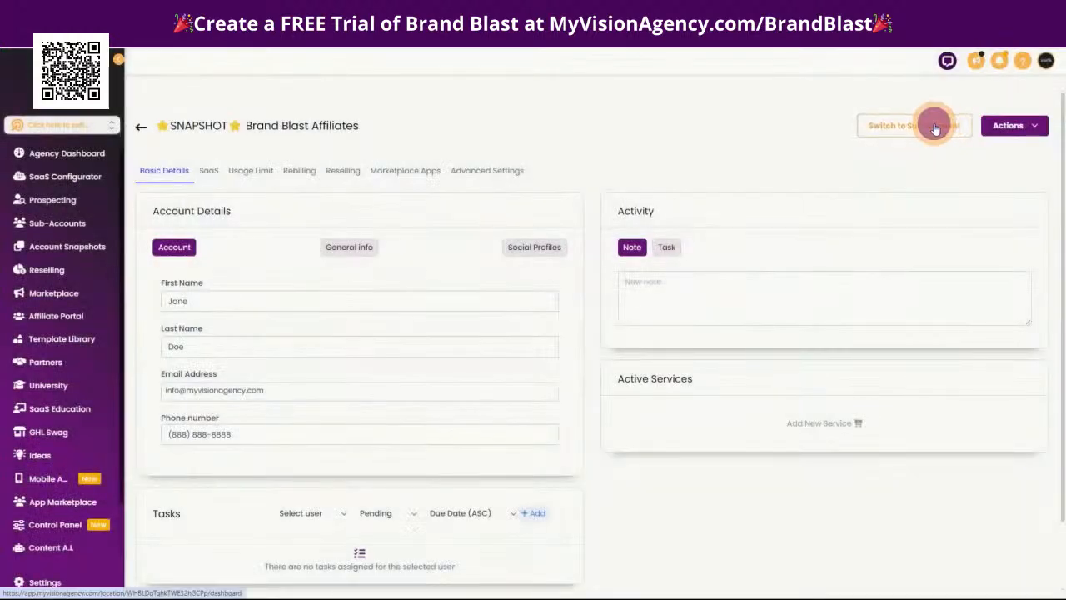
Switch to the Brand Blast Affiliates sub-account and open its Social A.I. Only (Trial w/Payment) funnel
click(934, 127)
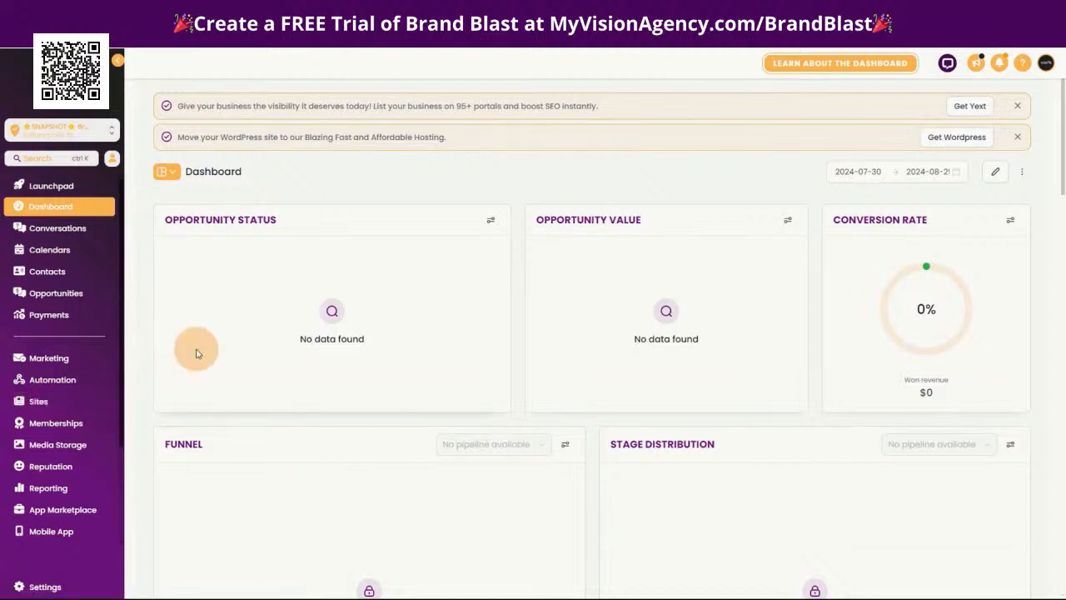
click(32, 401)
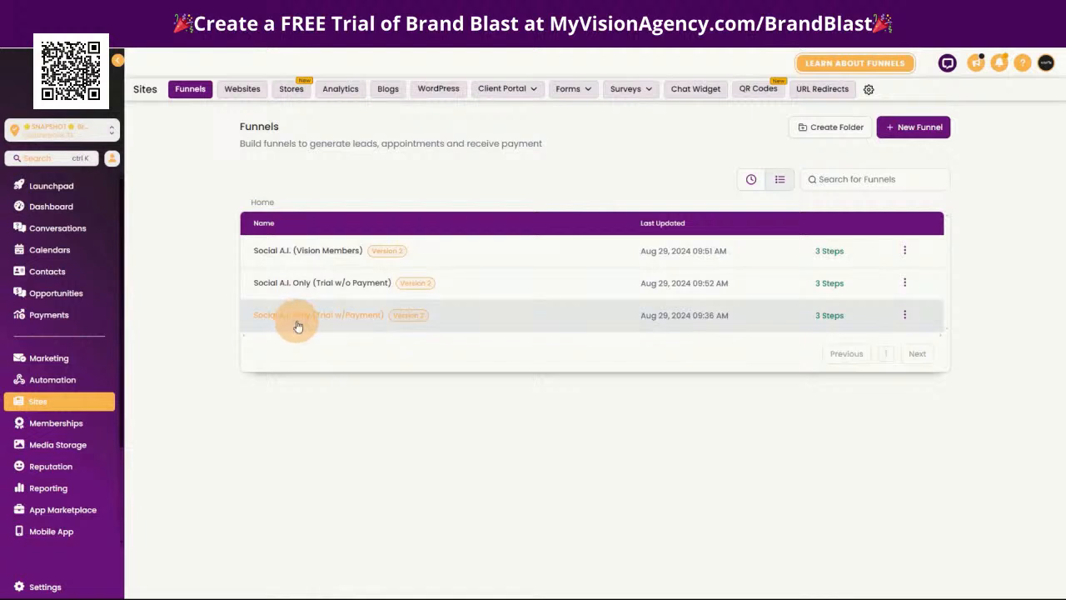
mouse_move(297, 322)
mouse_down()
mouse_move(291, 283)
mouse_move(278, 311)
mouse_move(292, 326)
mouse_up()
click(289, 321)
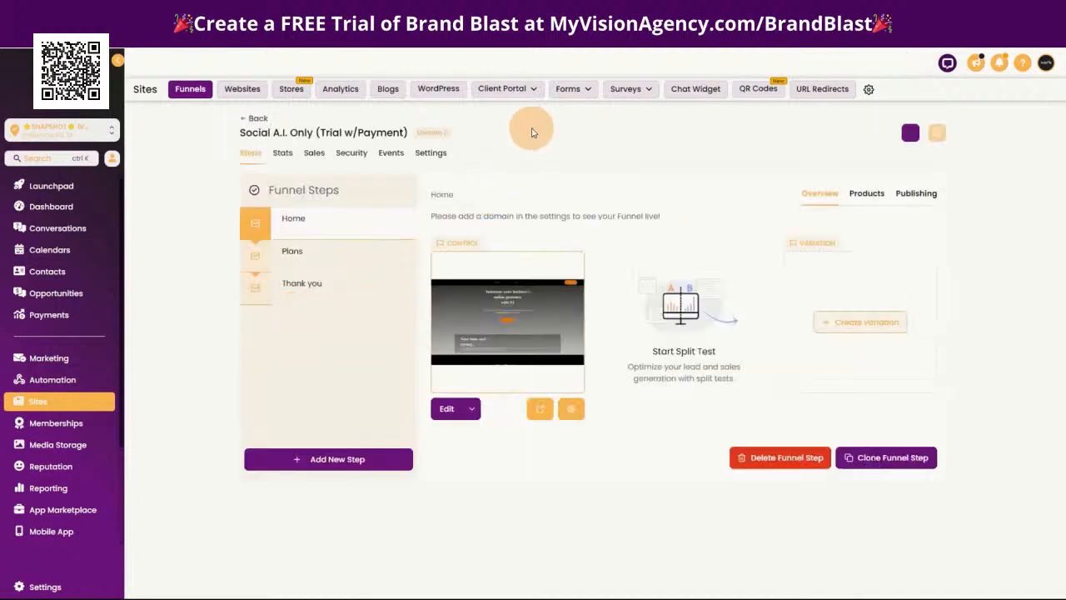
Preview the funnel's Home page and review its content down to the footer
click(539, 408)
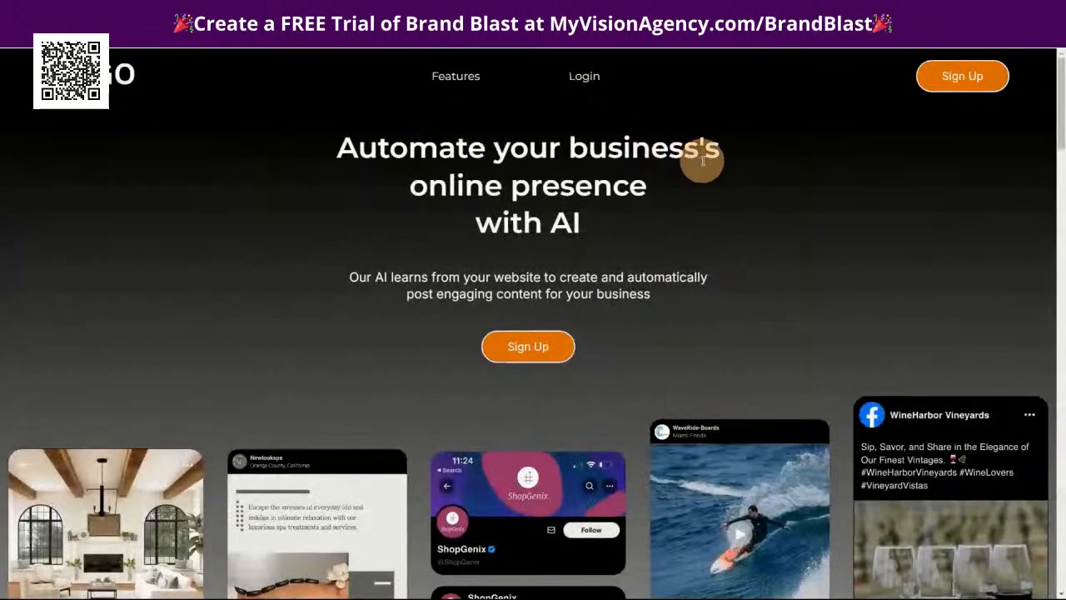
scroll(765, 309, down, 15)
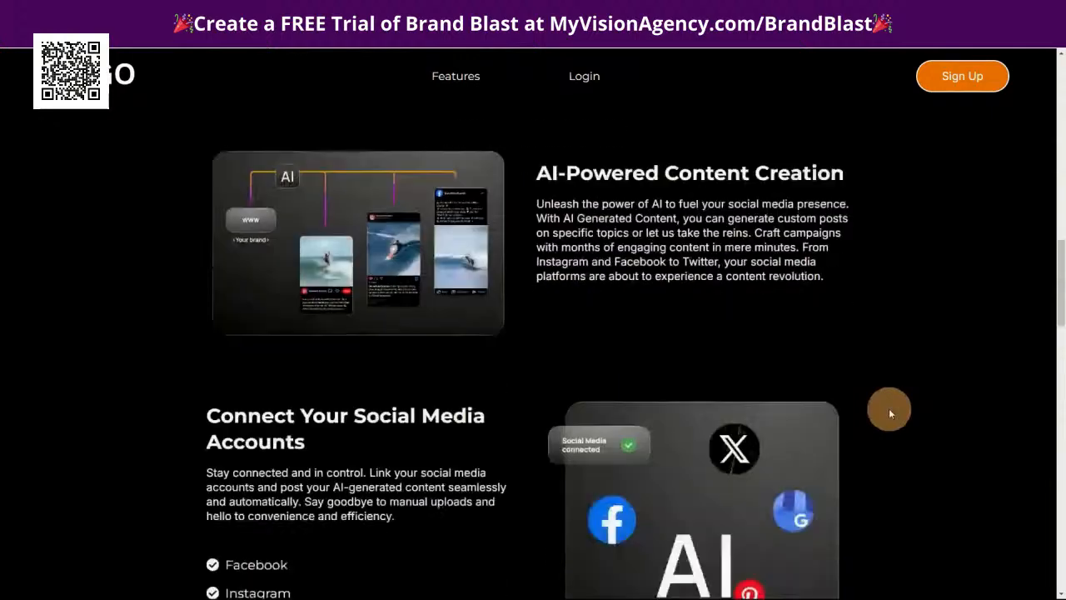
scroll(887, 410, down, 20)
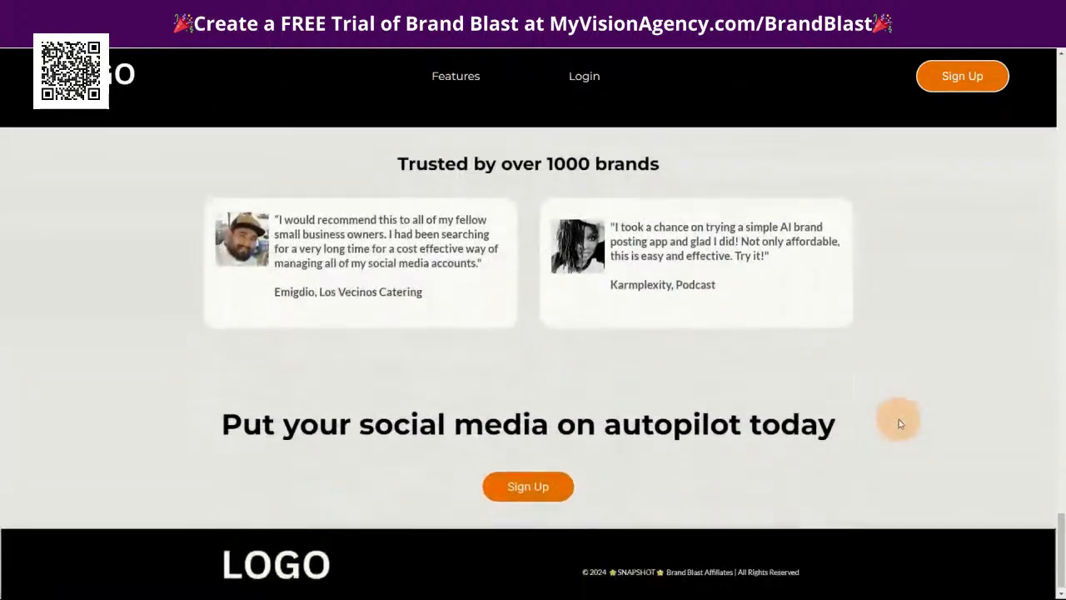
click(487, 25)
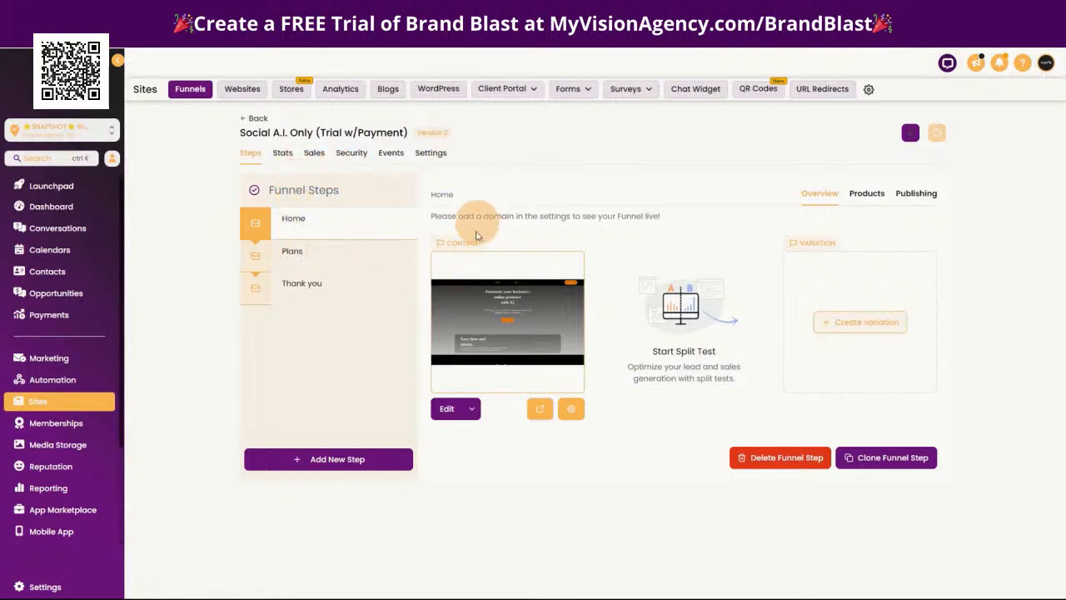
click(540, 408)
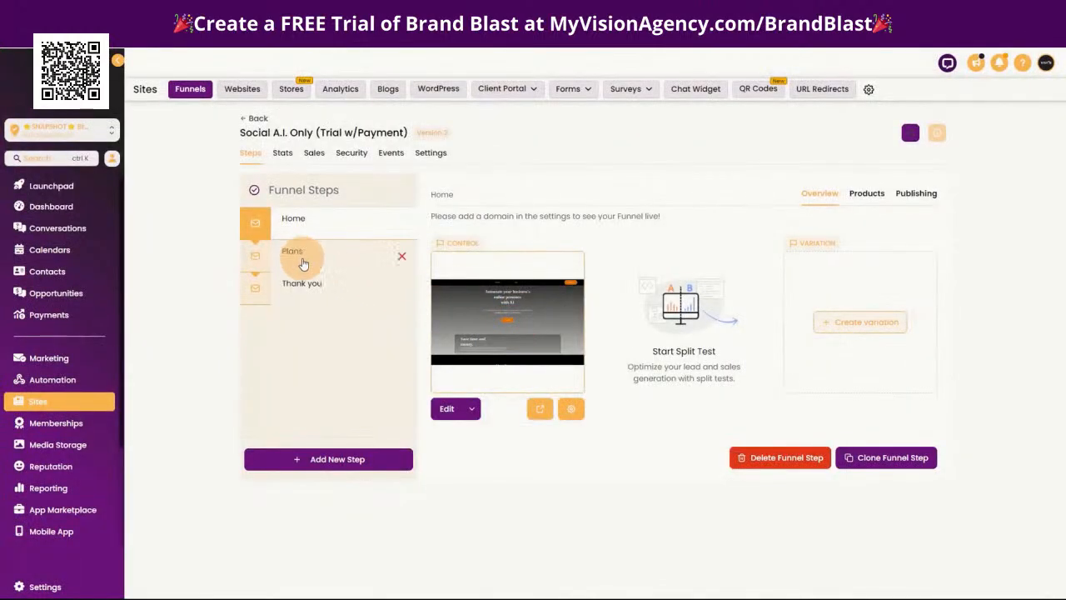
Preview the funnel's Plans and Thank you pages, and return to the Plans step
click(303, 259)
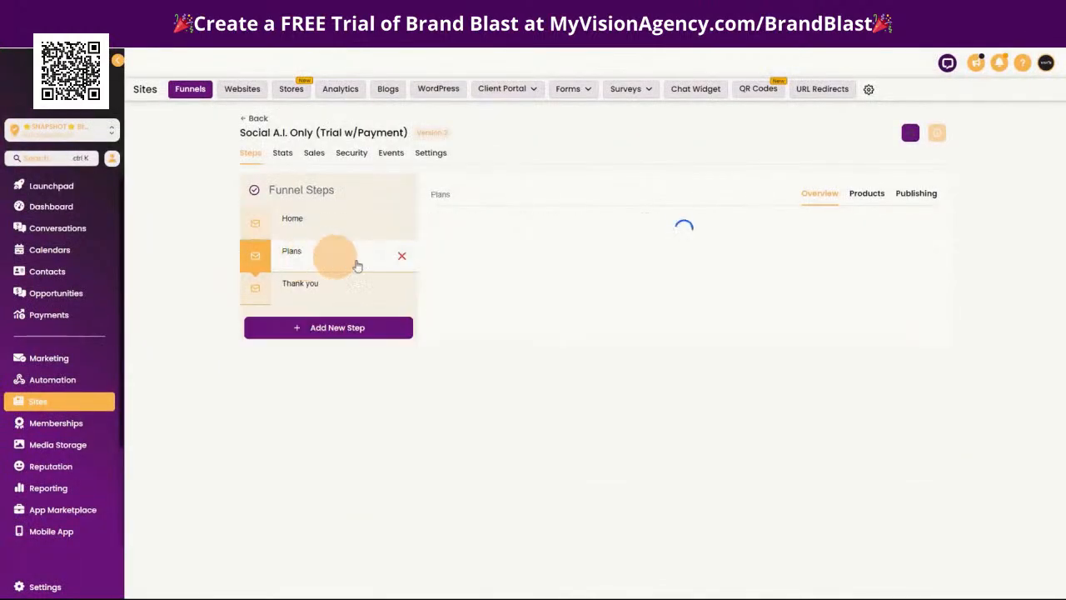
click(534, 408)
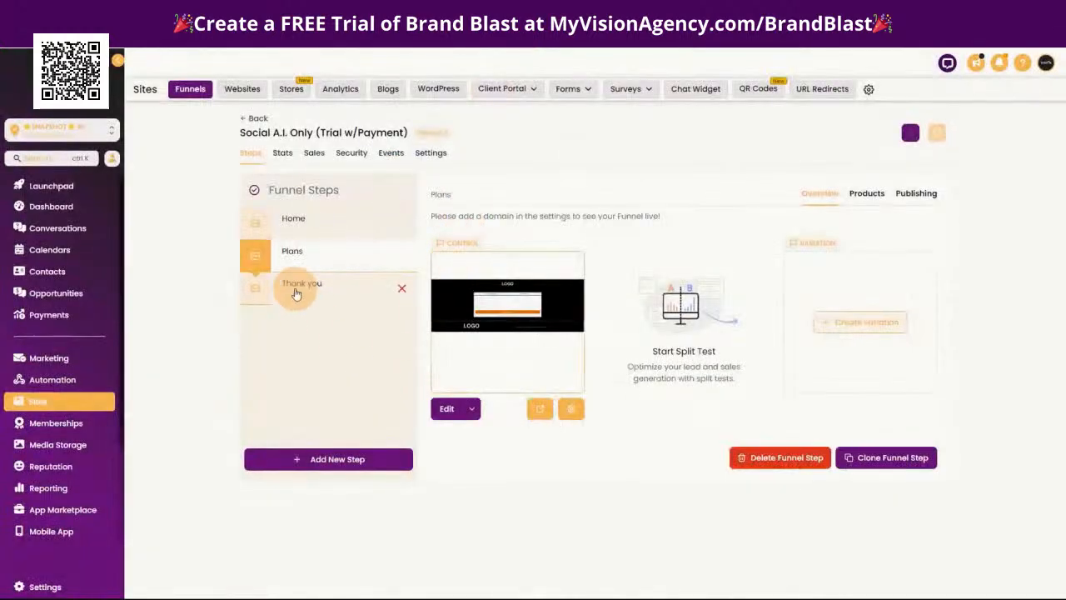
click(301, 290)
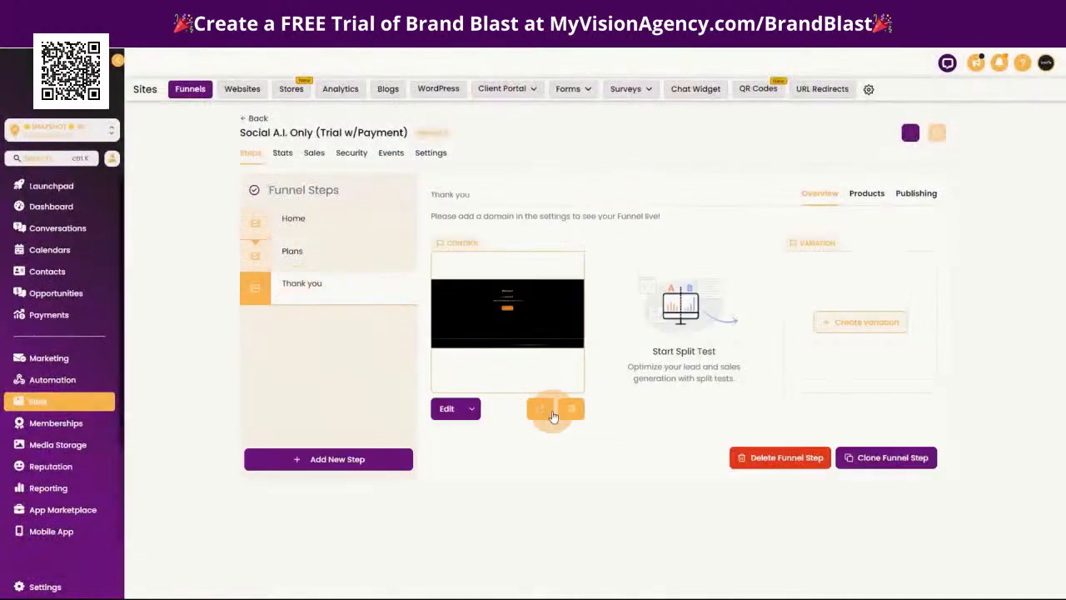
click(541, 408)
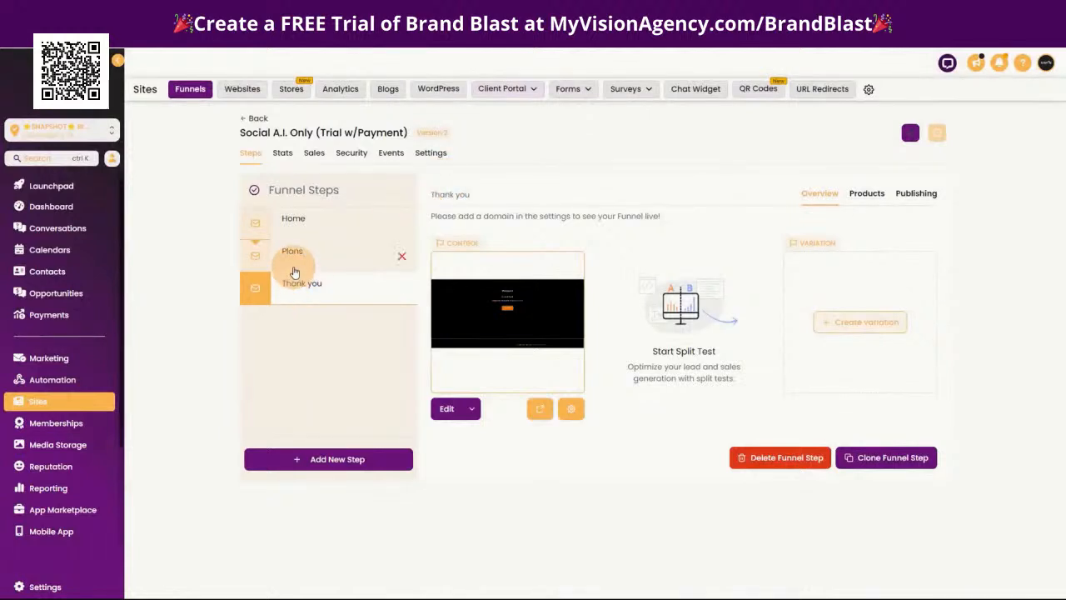
click(304, 257)
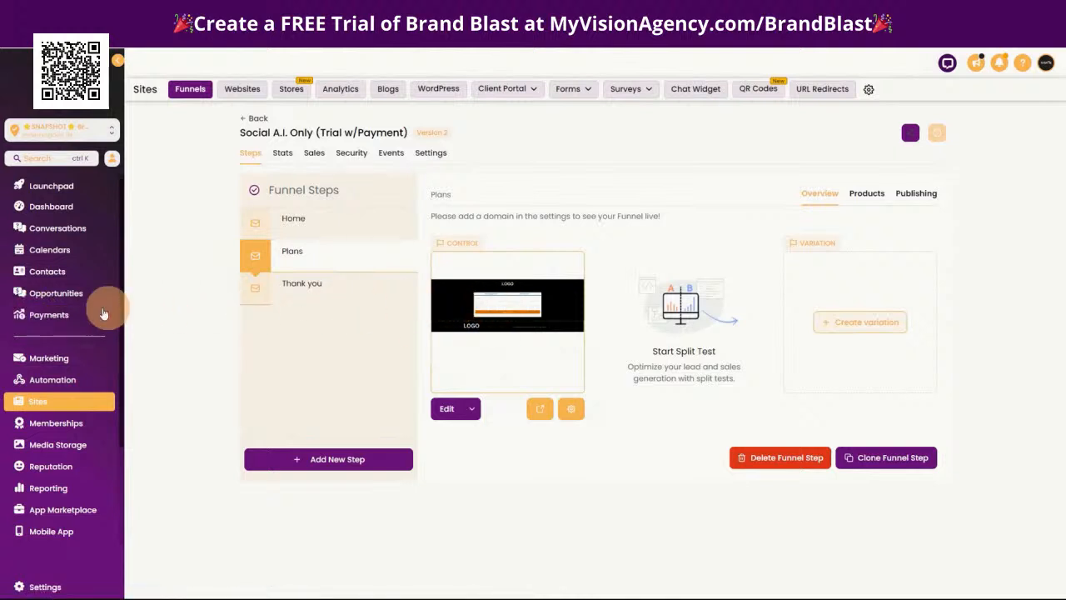
Create a new product in the sub-account's payments area and title it Social Planner
click(52, 322)
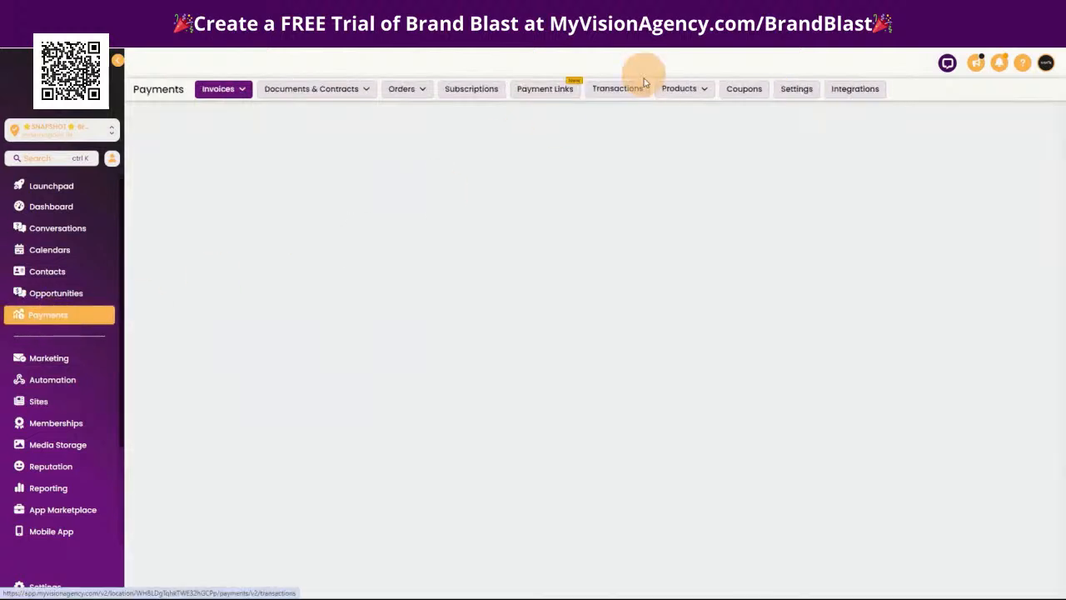
click(683, 88)
click(672, 112)
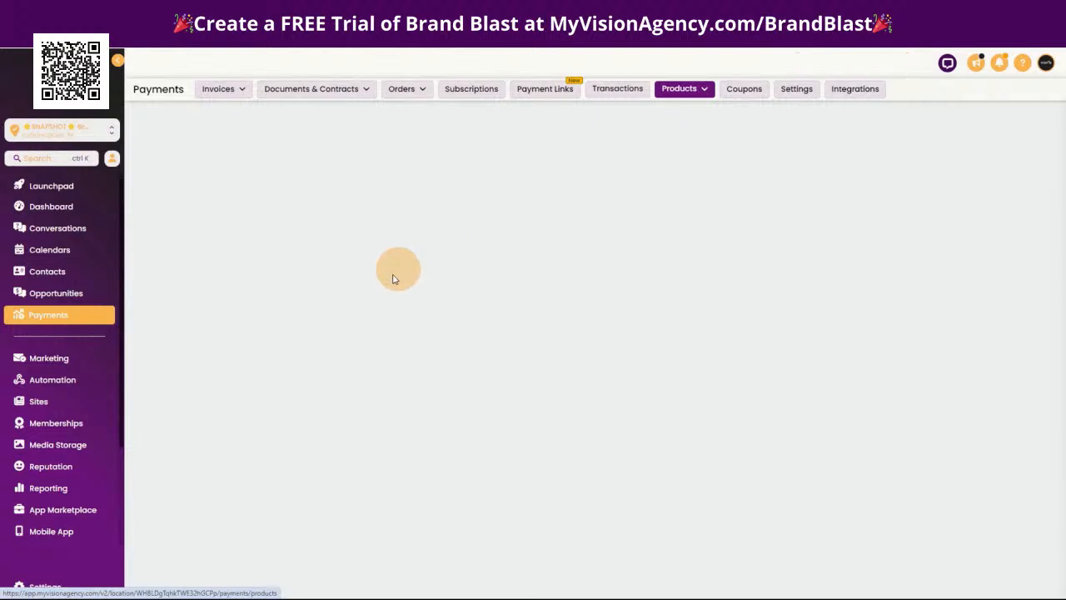
click(583, 324)
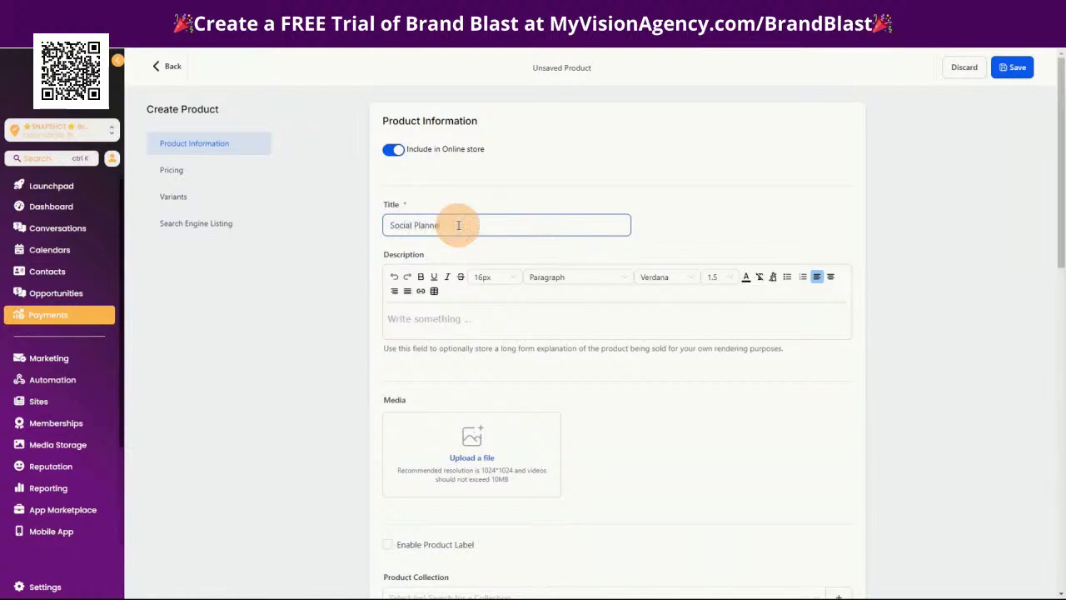
Give the product a recurring price of $47 with a 30-day trial period, and save it
scroll(613, 492, down, 5)
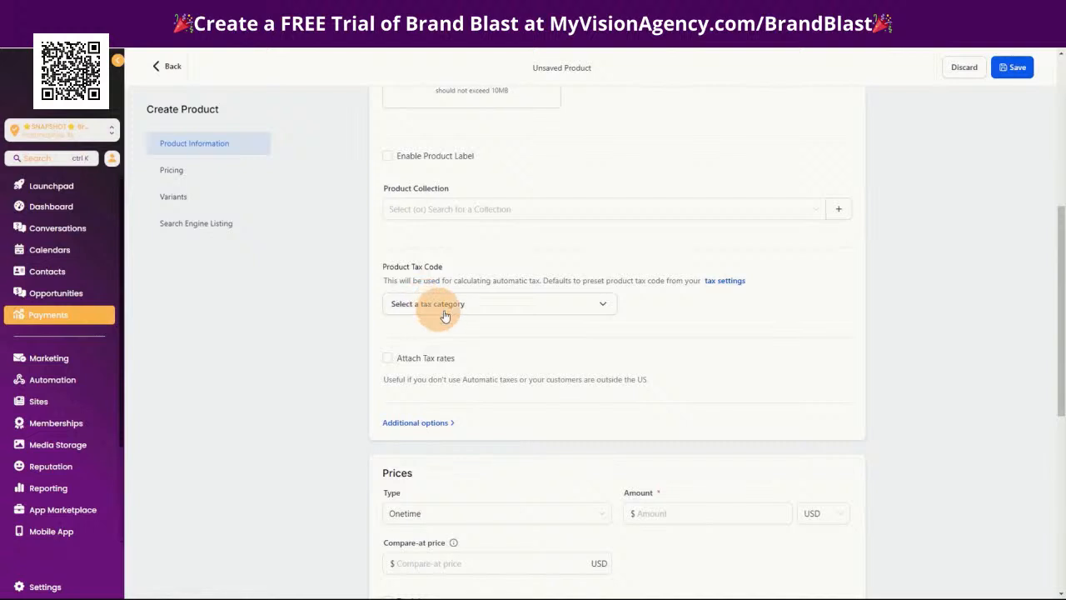
click(473, 514)
scroll(438, 502, down, 2)
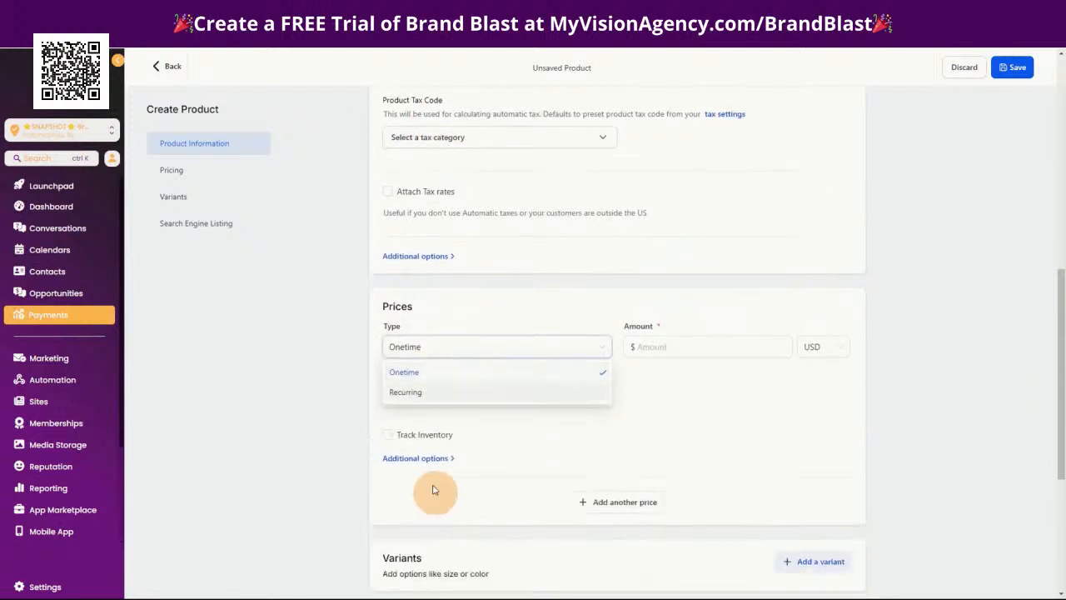
click(406, 393)
click(671, 348)
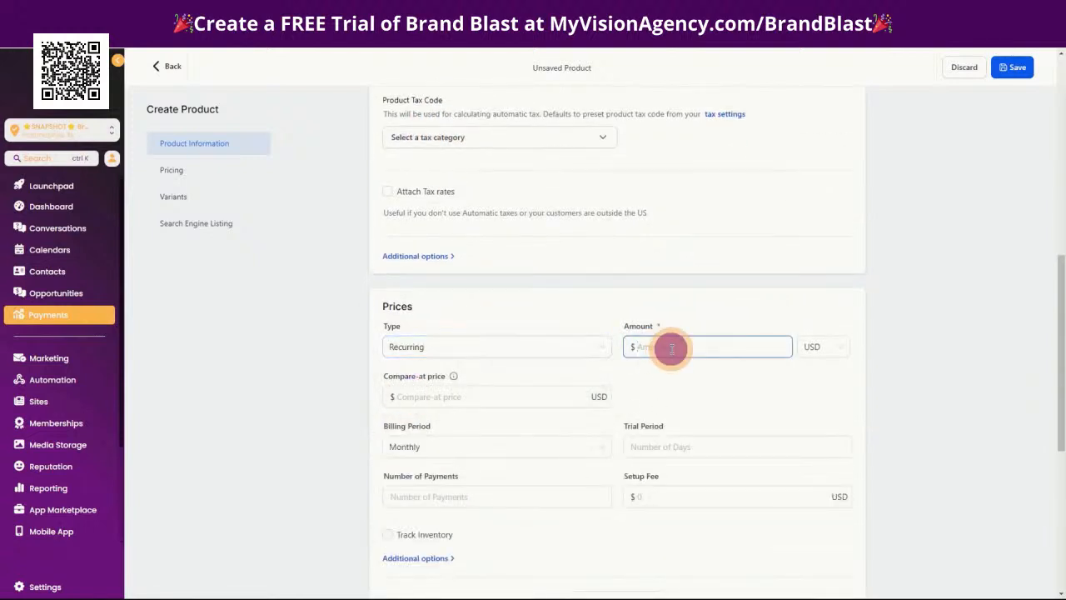
scroll(911, 559, down, 3)
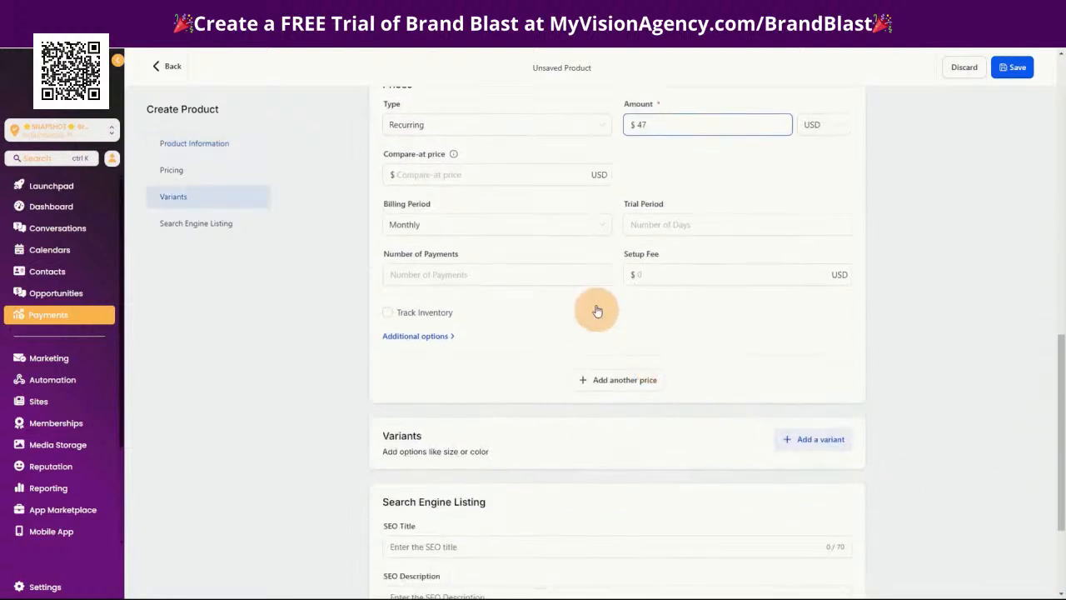
click(659, 224)
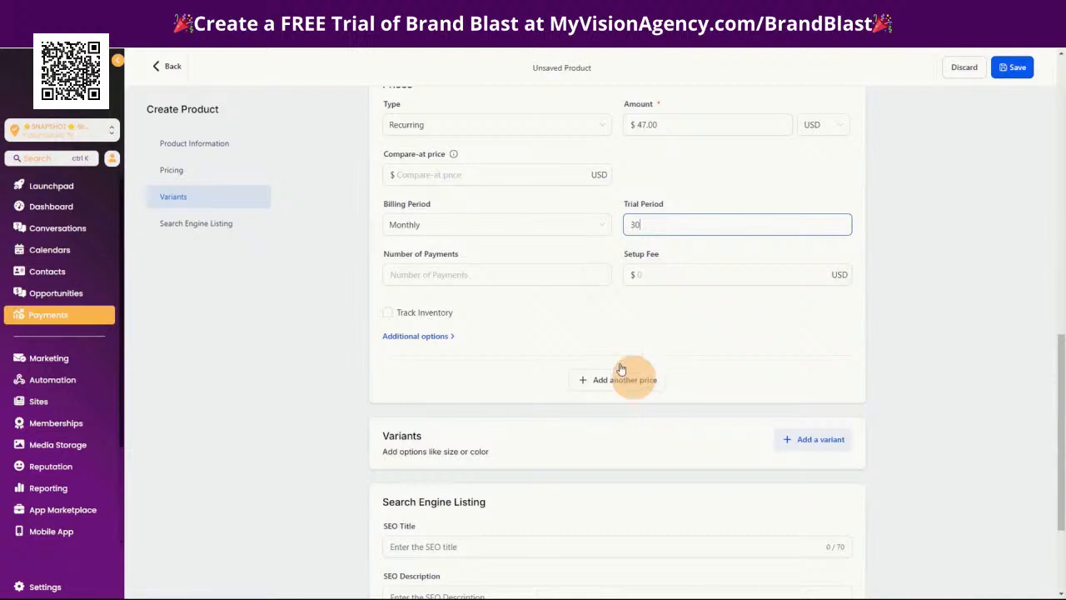
scroll(692, 547, down, 2)
click(1012, 67)
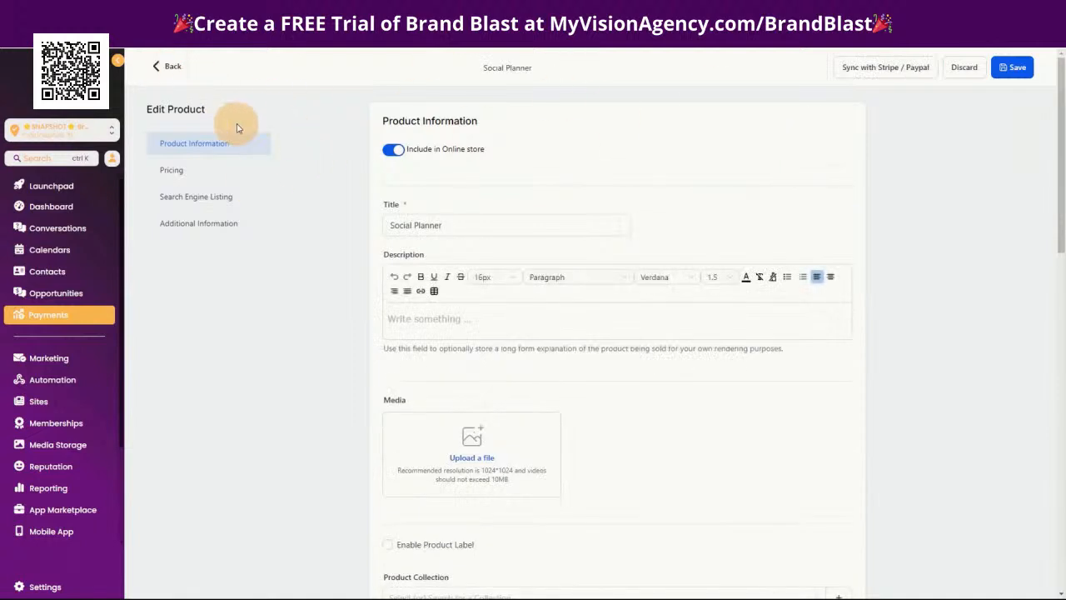
Leave the product editor and open the Social A.I. Only (Trial w/Payment) funnel from the sub-account's funnel list
click(169, 66)
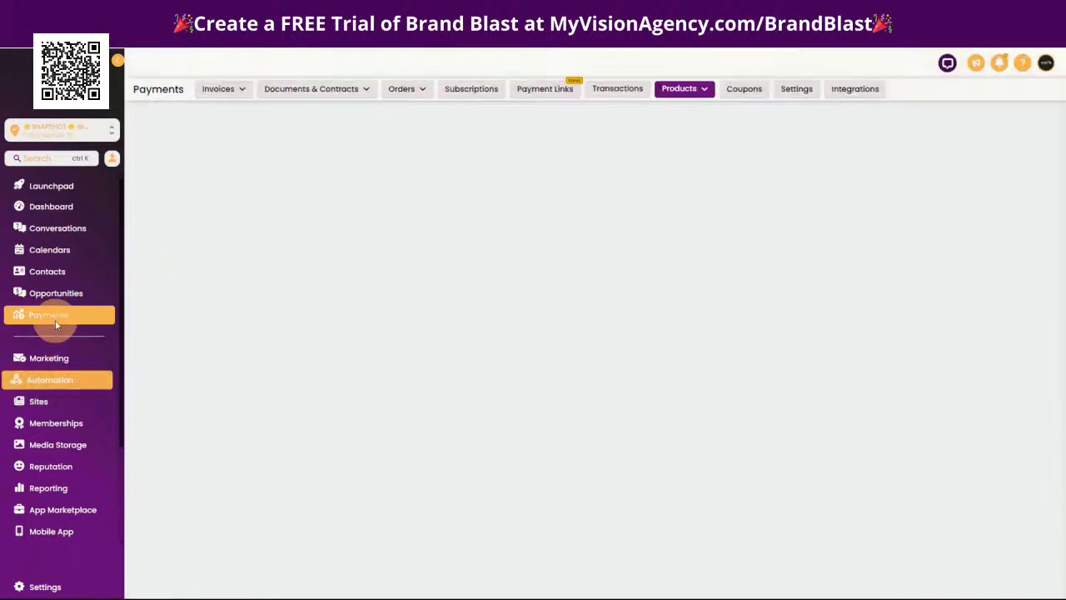
click(50, 402)
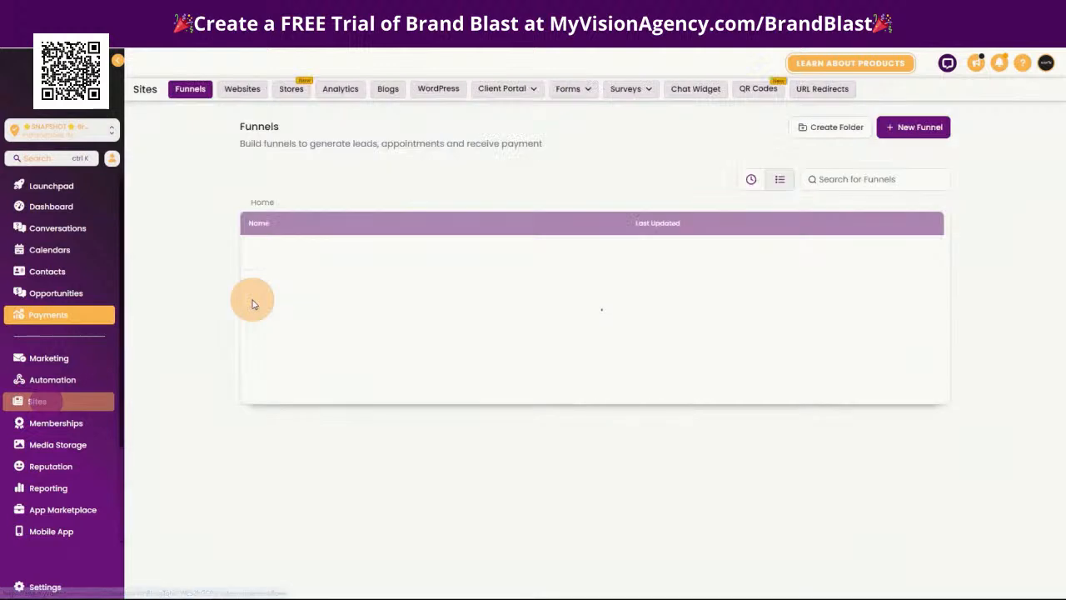
click(330, 285)
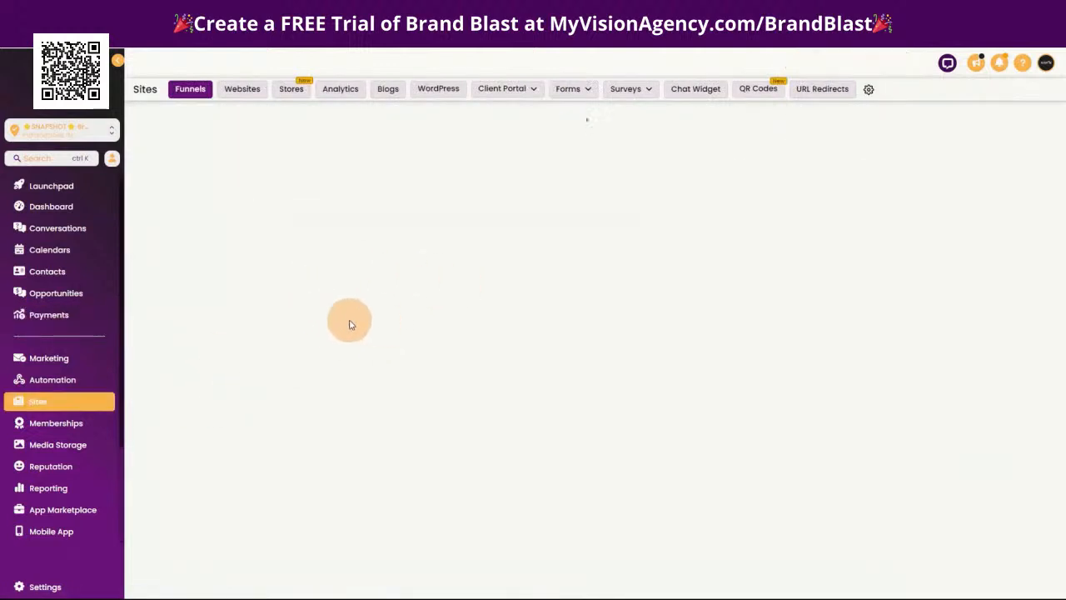
click(254, 114)
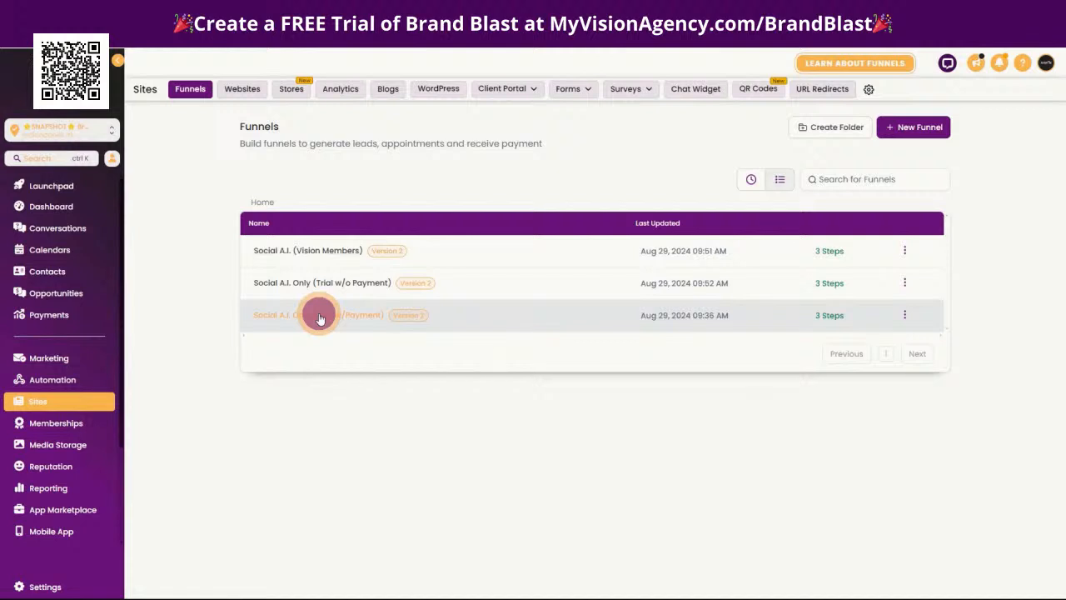
click(319, 316)
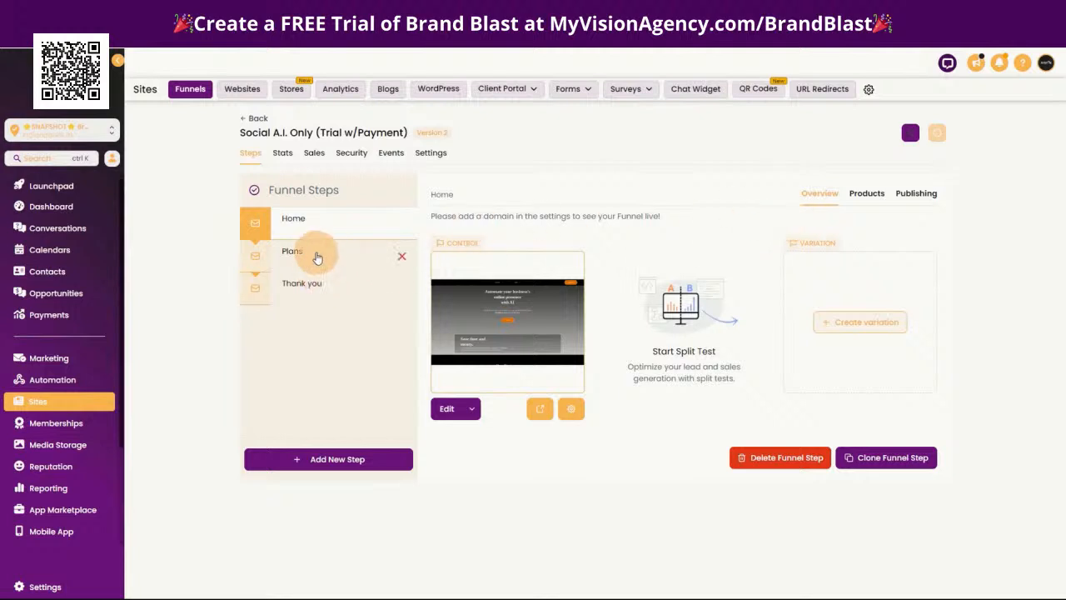
Preview the page of the funnel's Plans step and return to the funnel steps
click(316, 254)
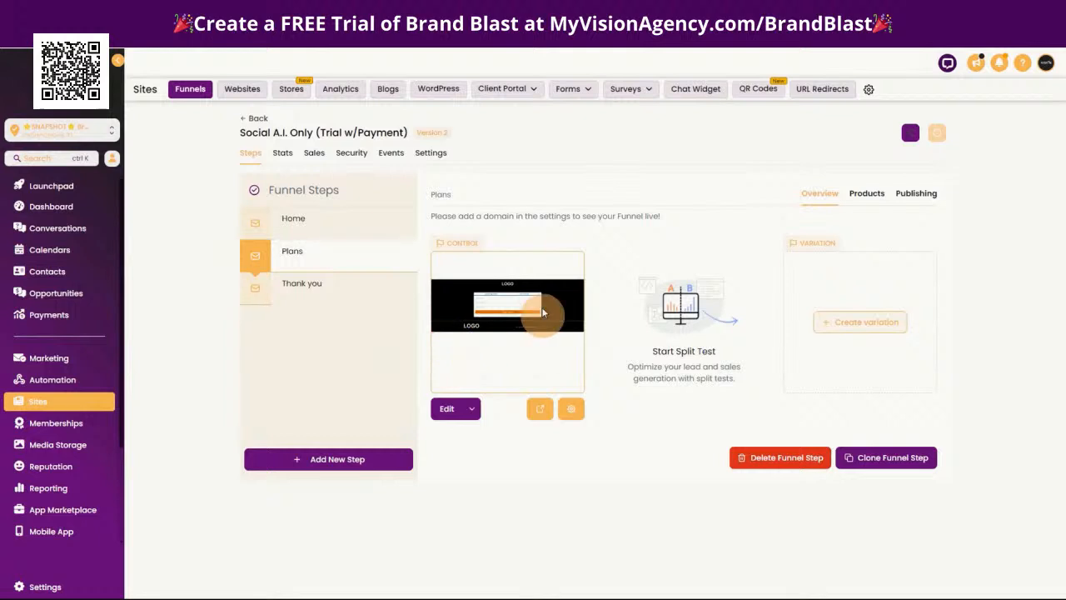
click(542, 414)
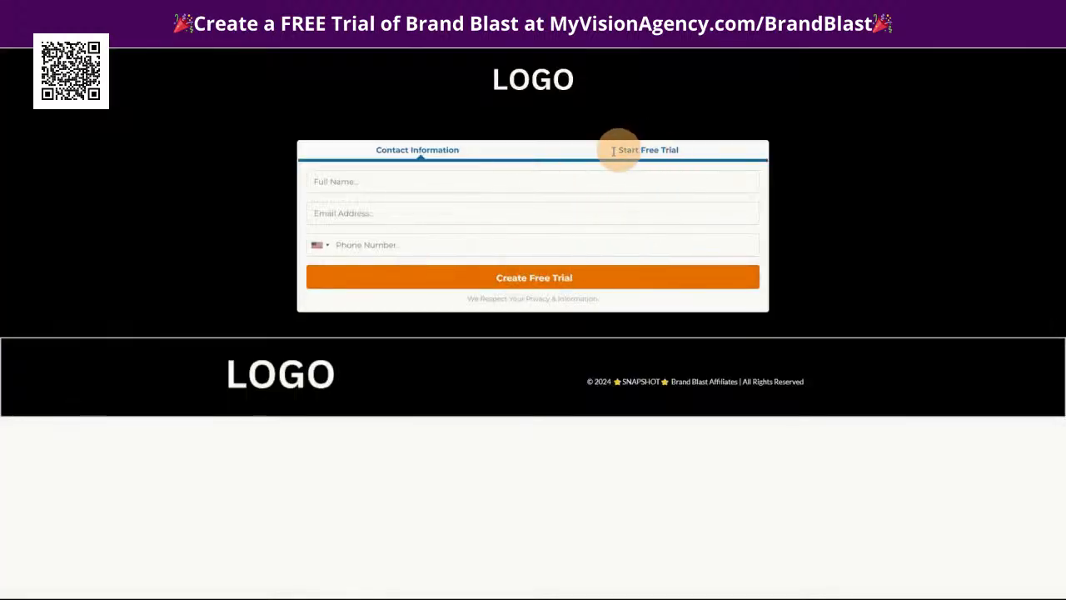
click(556, 17)
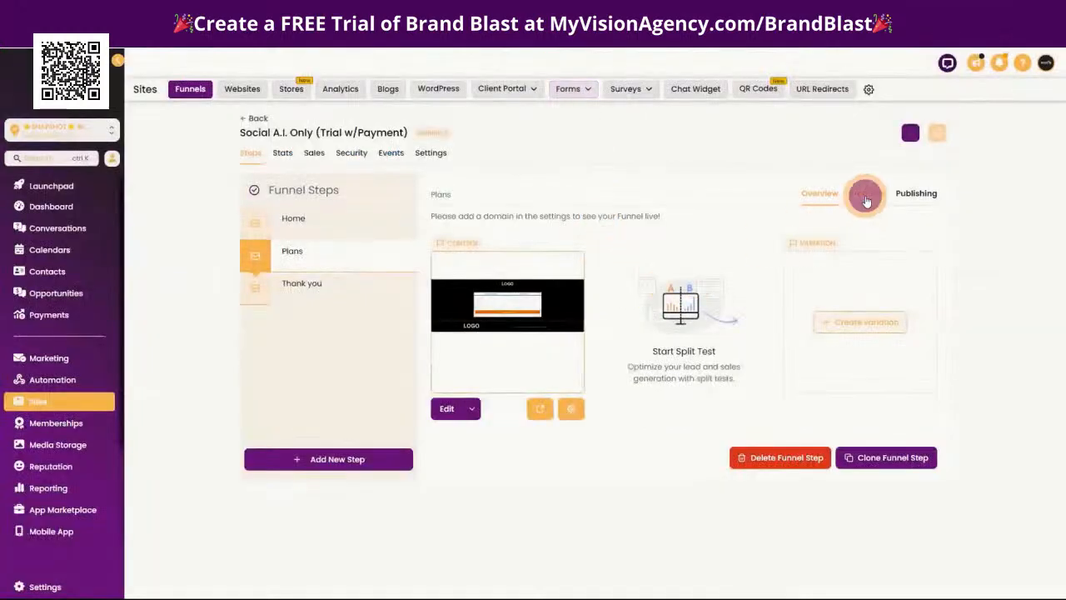
Add a product to the Plans step, choosing Social Planner with the Social Planner @ 47 price
click(866, 200)
click(887, 251)
click(538, 286)
click(492, 311)
click(498, 352)
click(569, 373)
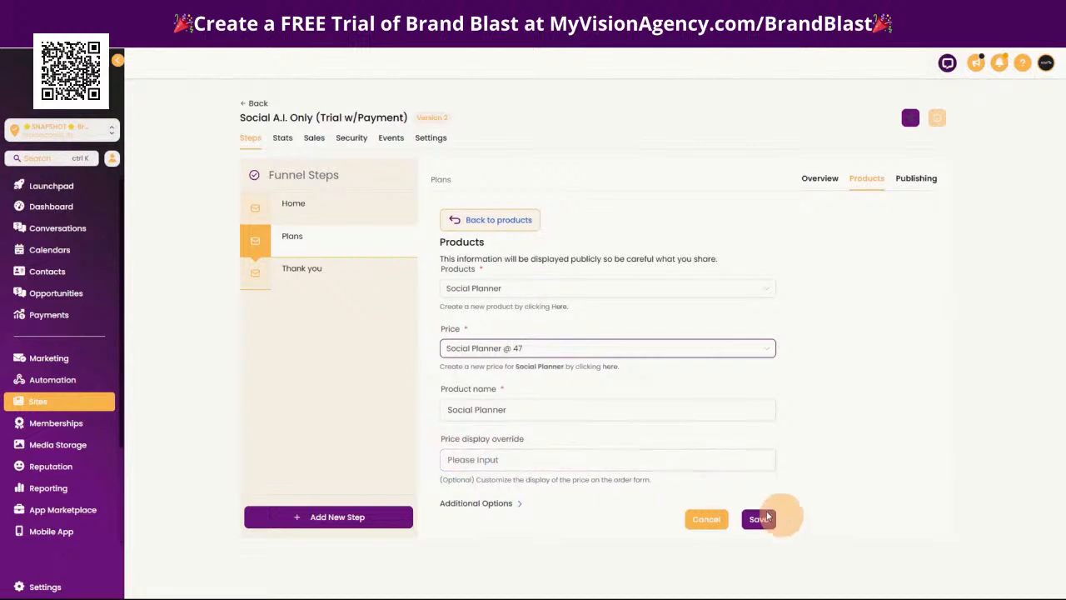
Set the product's price display override to "$47/ monthly" and save the product on the Plans step
click(508, 460)
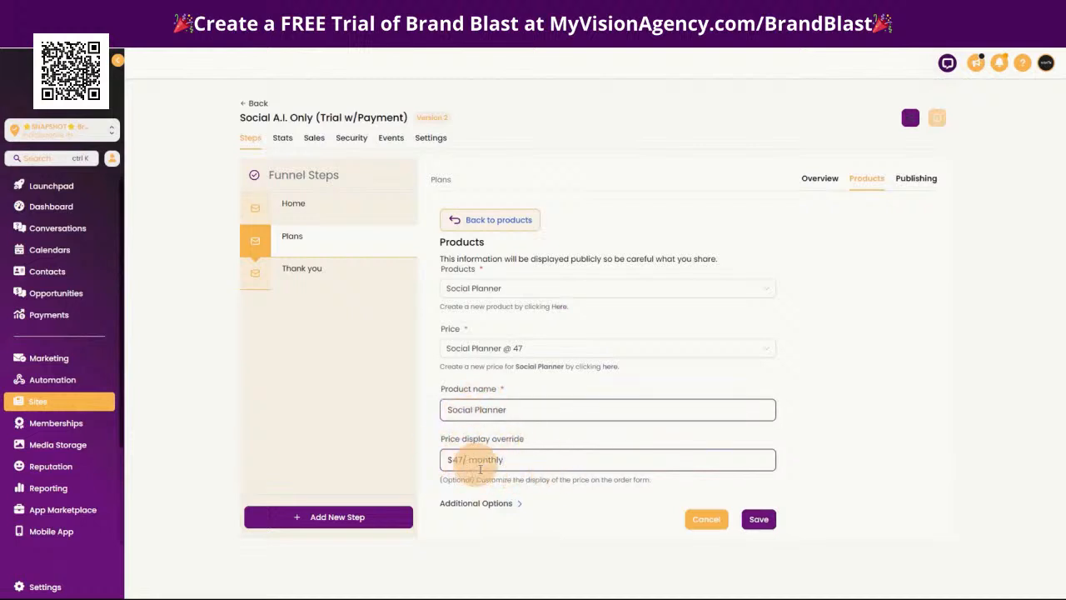
click(512, 467)
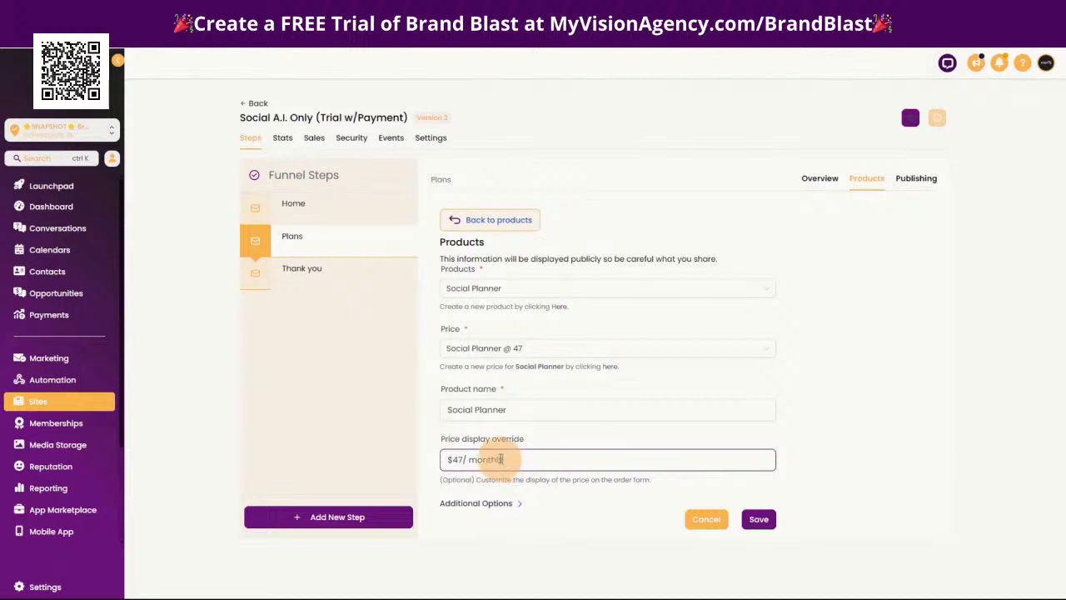
click(754, 519)
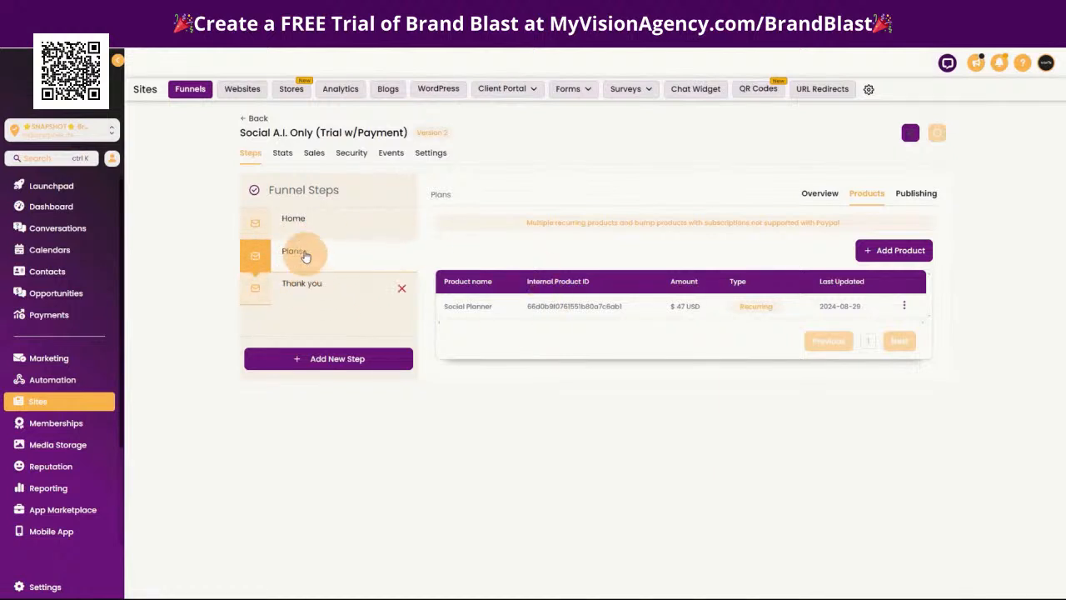
Look at the funnel's Home step and its domain settings, and return to the funnel steps
click(299, 220)
click(430, 153)
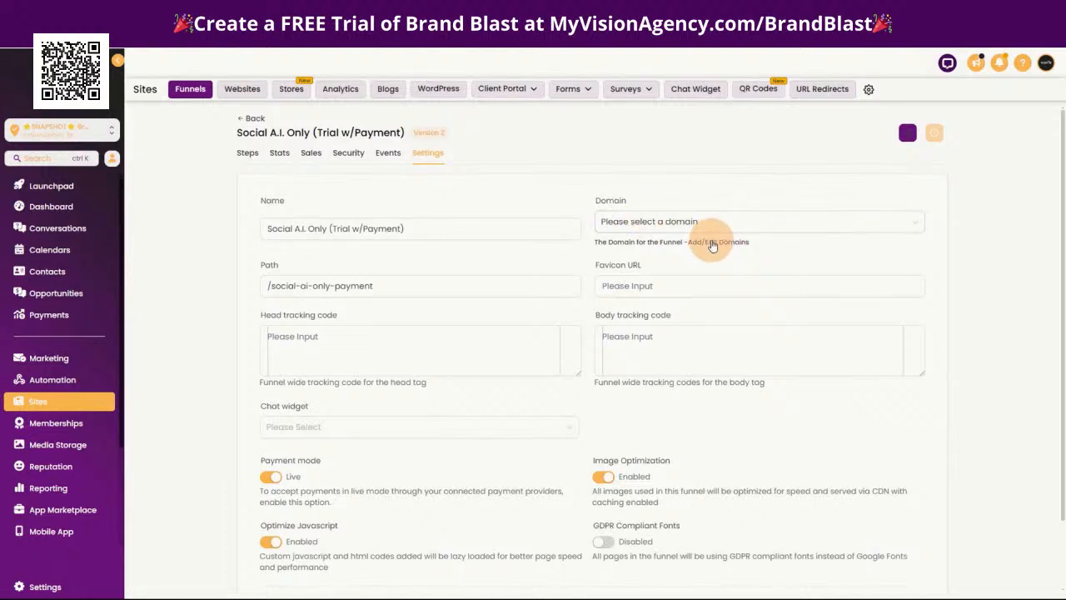
click(241, 157)
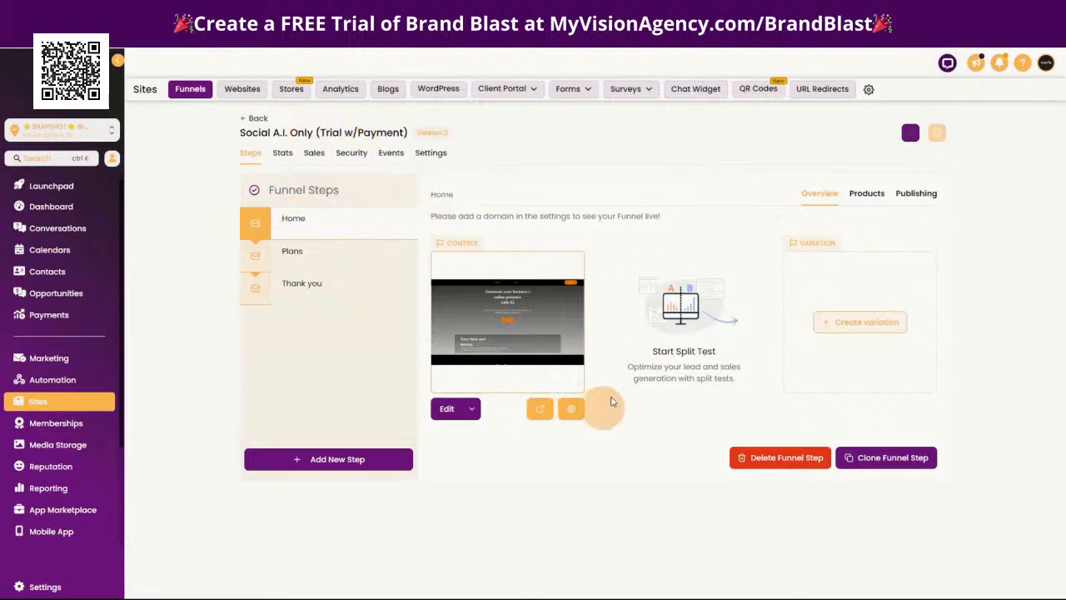
Inspect the order trigger and contact tag action of the Social A.I. Only (W/Payment) workflow, and return to the workflow list
click(44, 383)
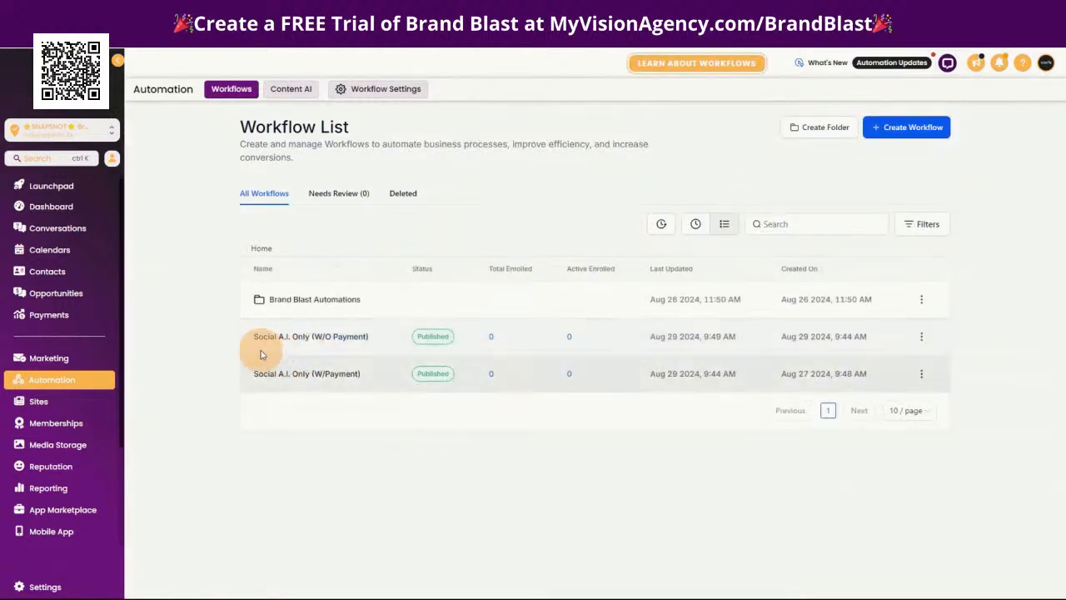
click(302, 376)
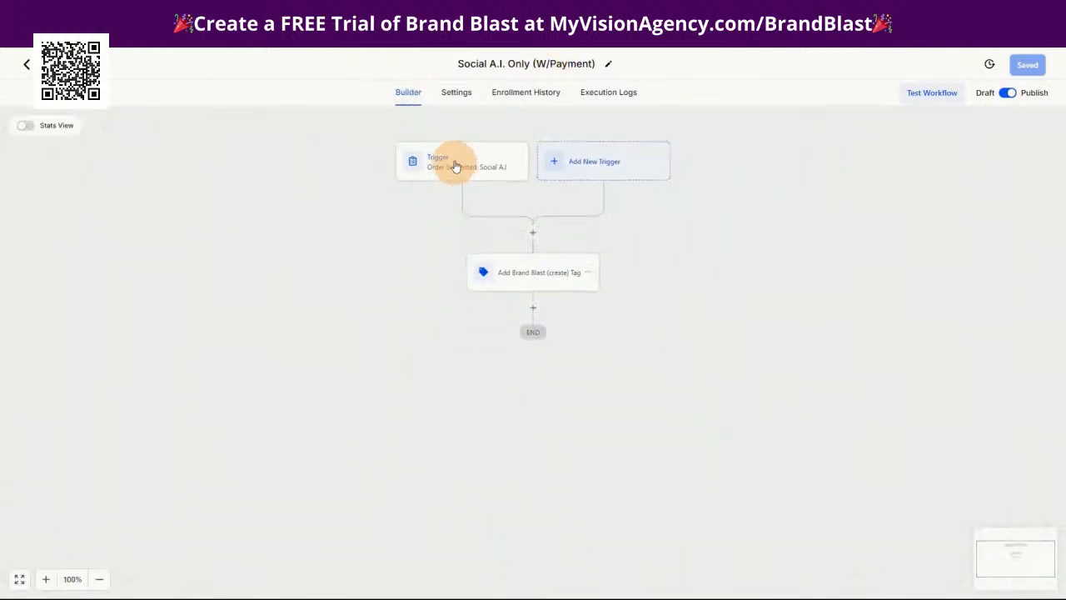
click(452, 161)
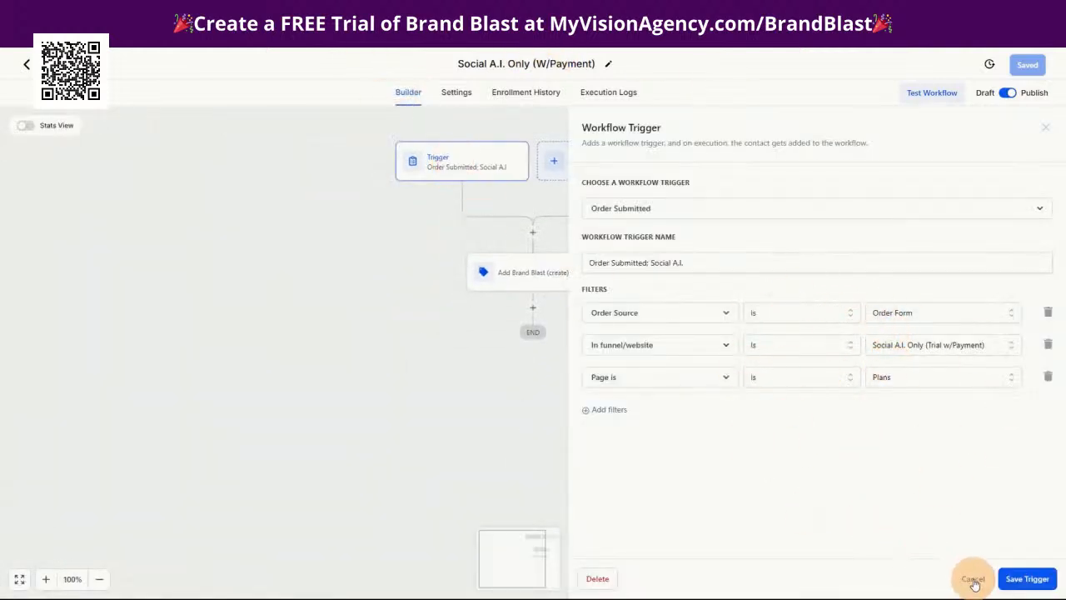
click(974, 580)
click(524, 275)
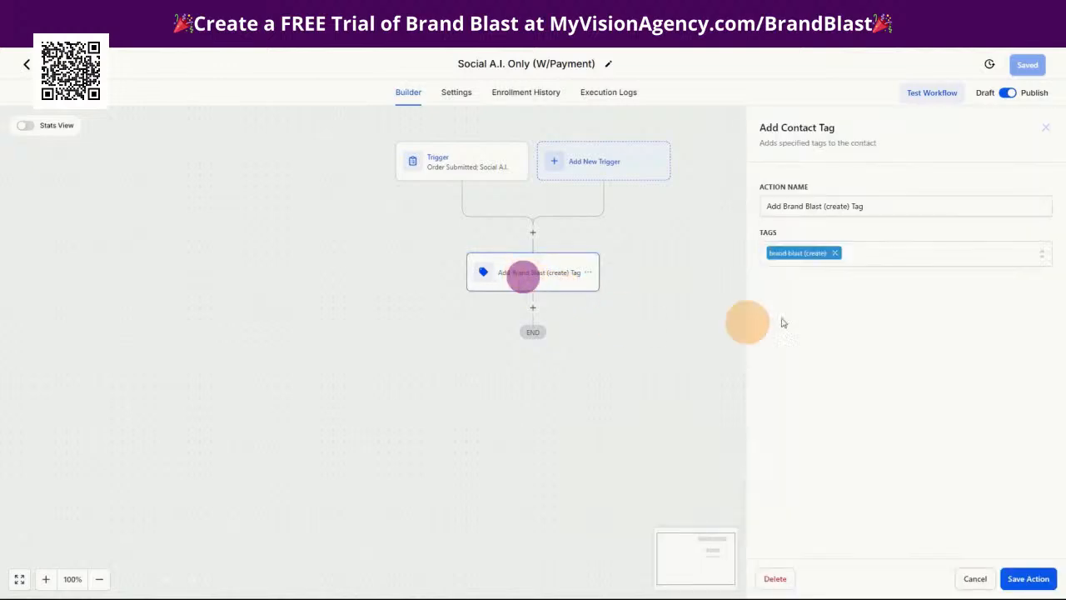
click(971, 576)
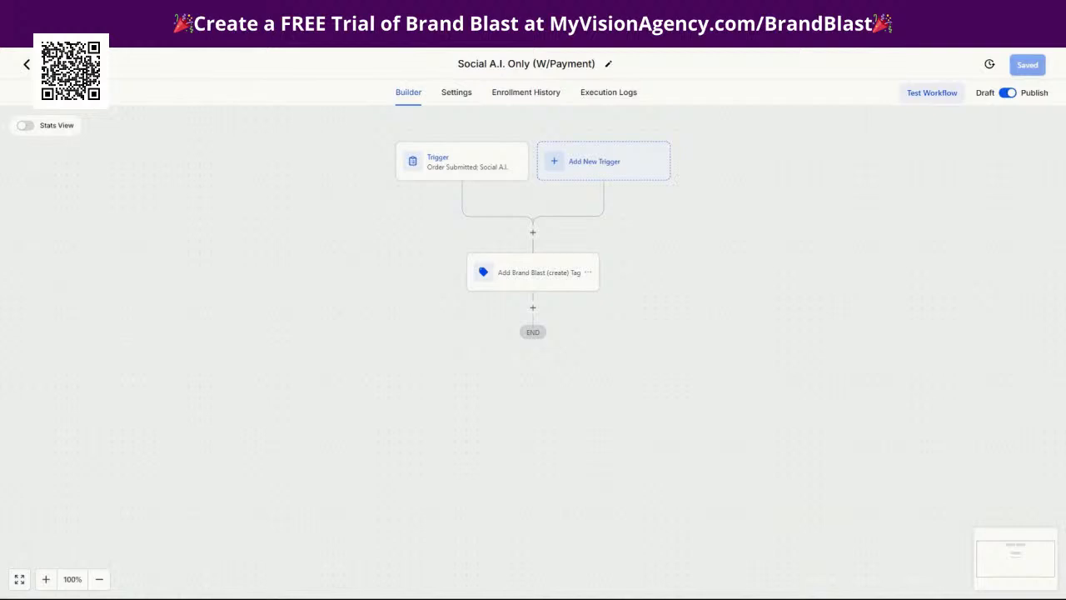
click(52, 64)
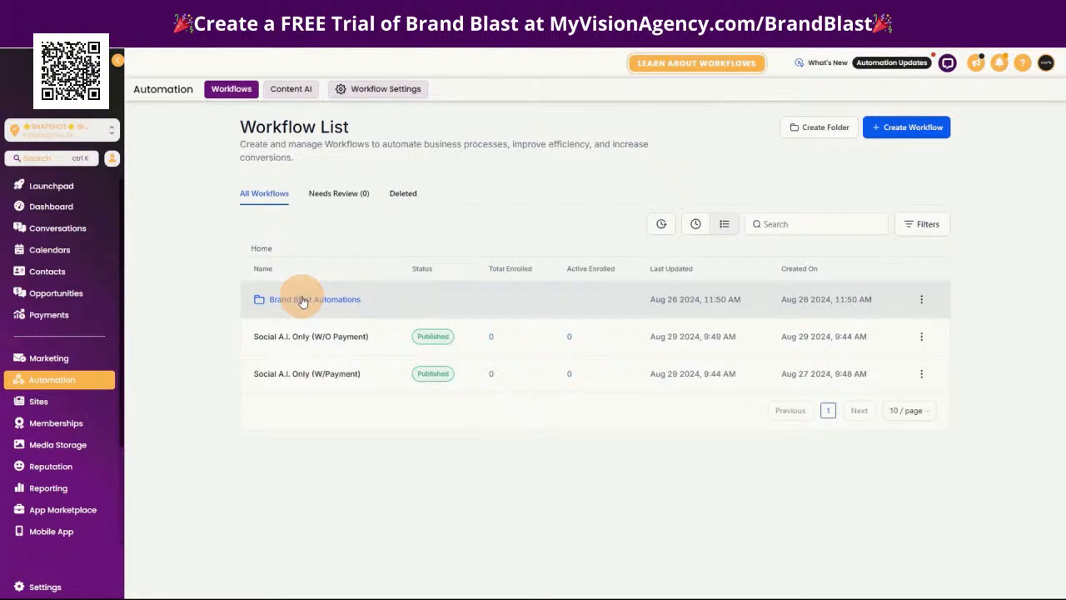
Open the Brand Blast (create) workflow in the Brand Blast Automations folder and examine the API key placeholder in its custom webhook
click(302, 300)
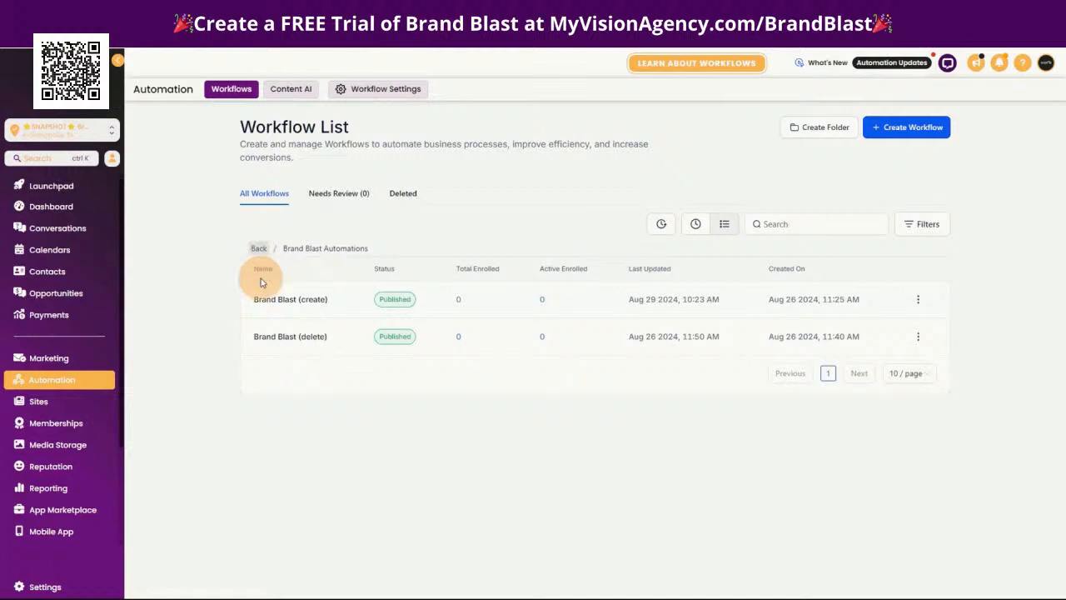
click(307, 299)
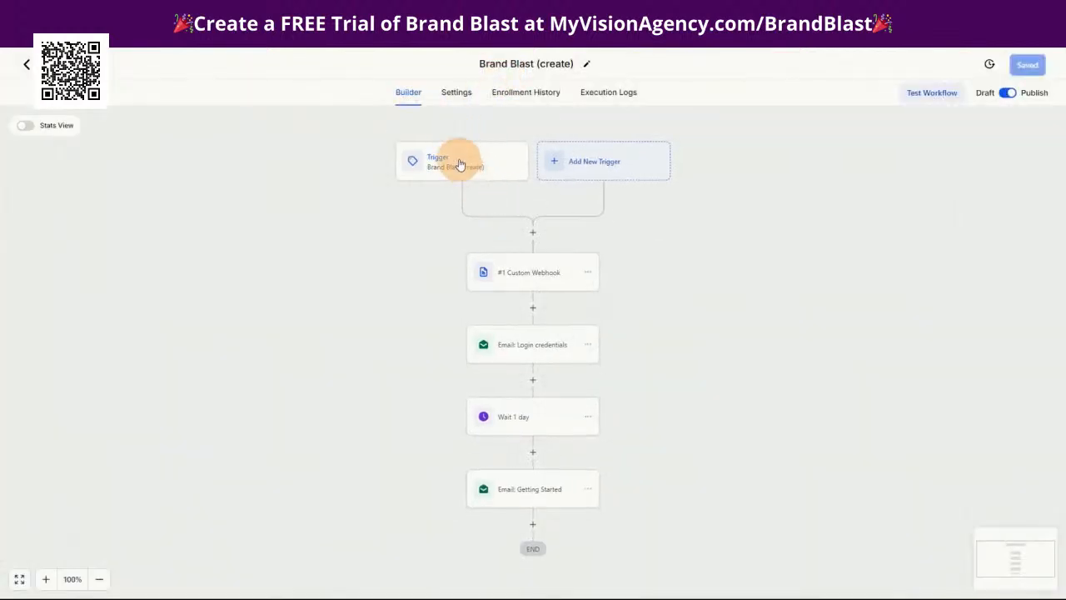
click(528, 272)
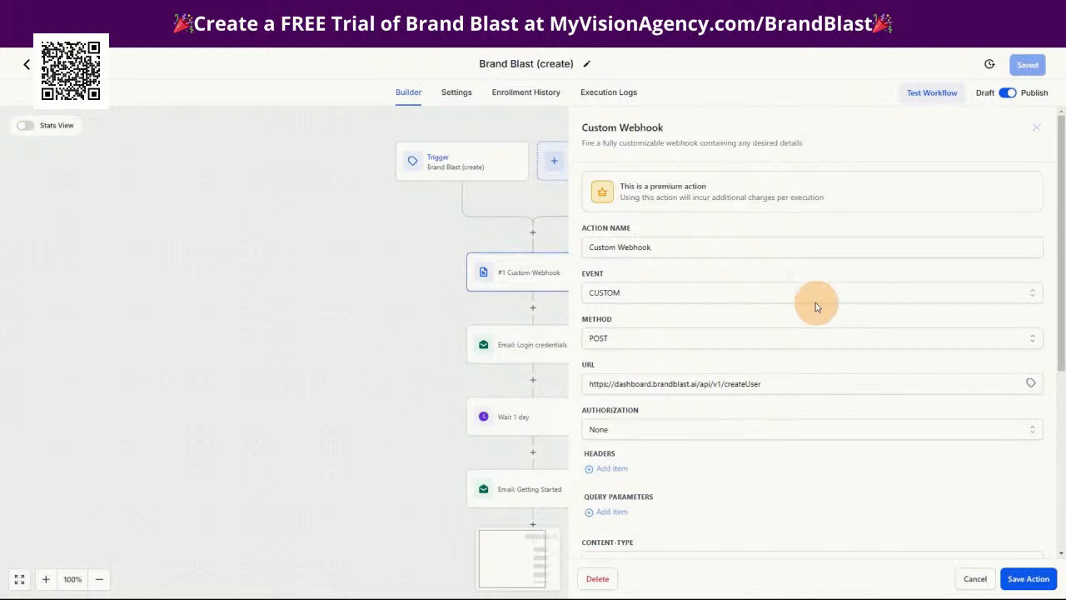
scroll(808, 300, down, 2)
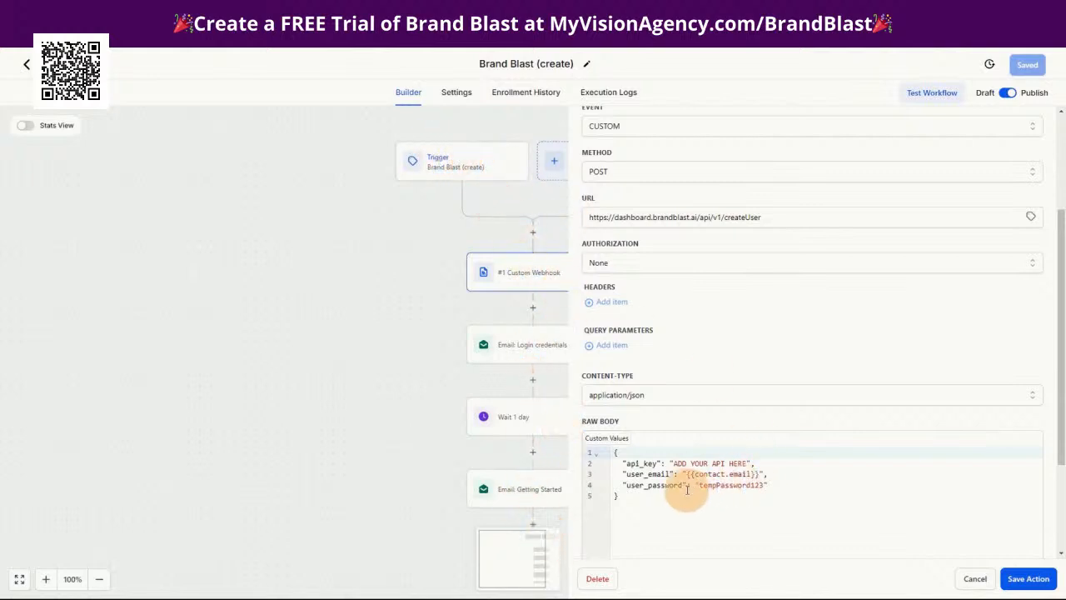
drag(673, 463, 747, 464)
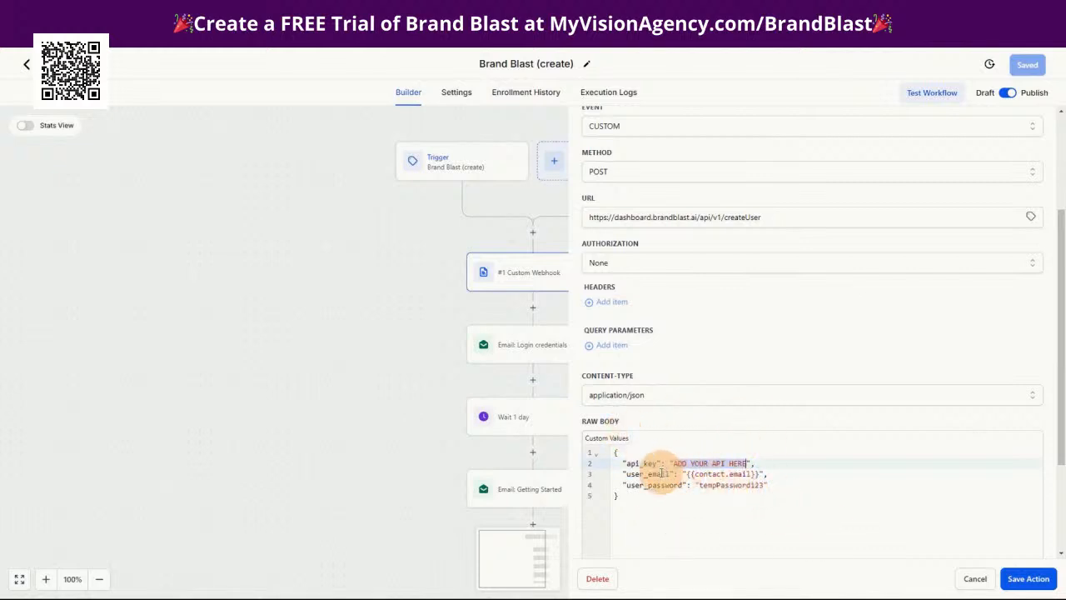
click(980, 585)
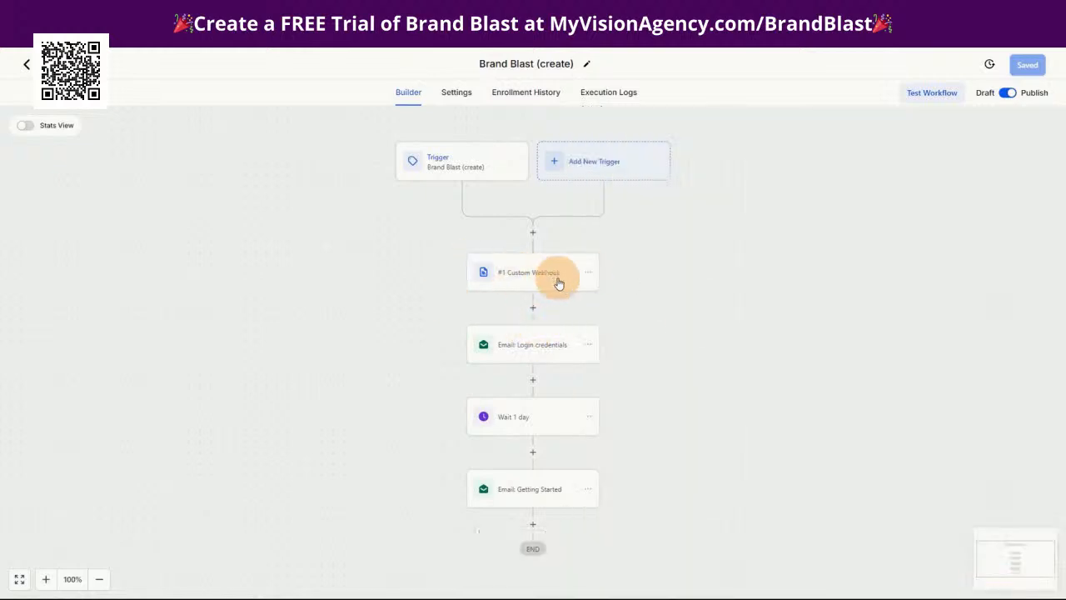
Review the message of the Login credentials email, including its login URL custom value and closing signature
click(534, 346)
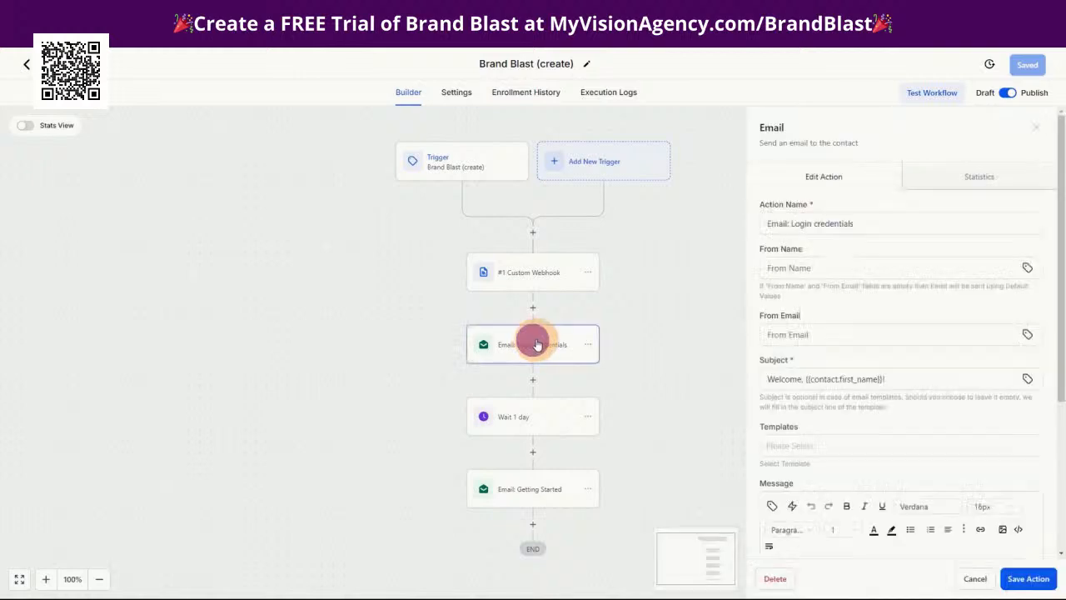
scroll(886, 284, down, 5)
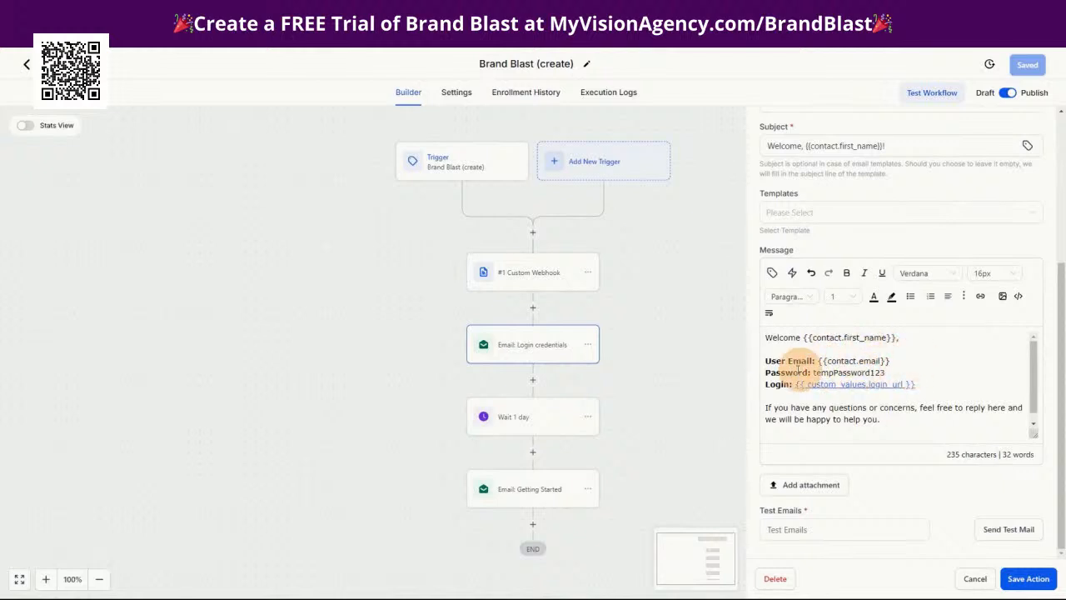
drag(795, 384, 915, 384)
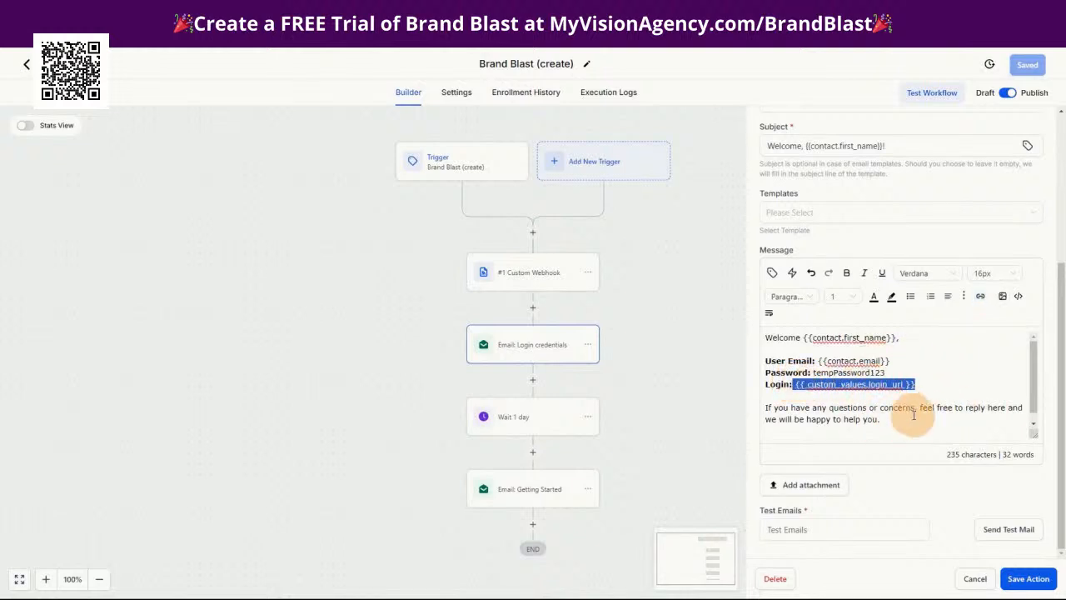
scroll(884, 418, down, 1)
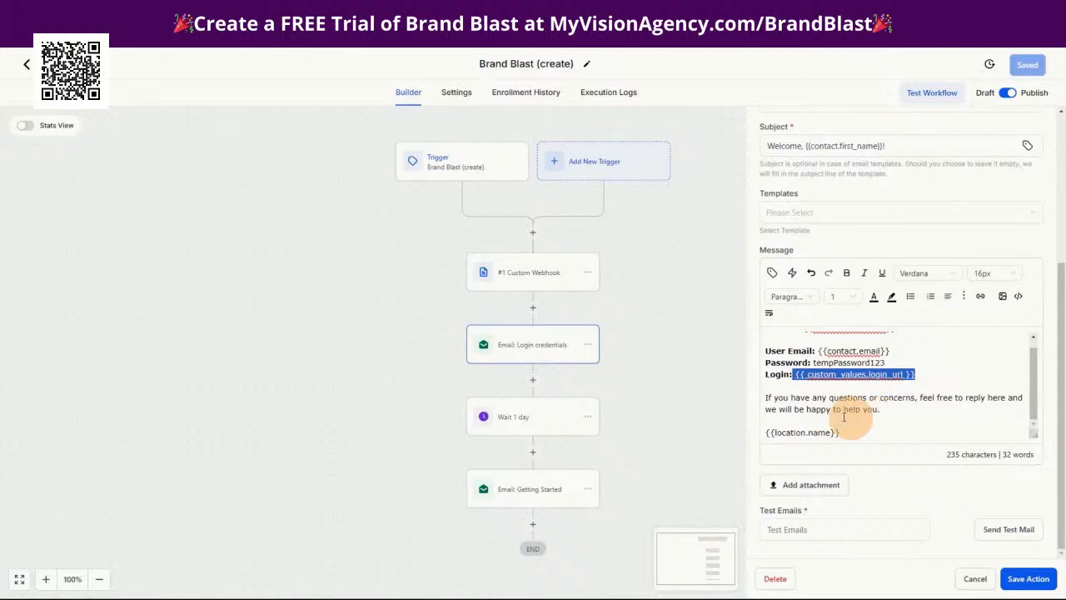
Check the time delay settings of the wait action that follows the Login credentials email
click(541, 421)
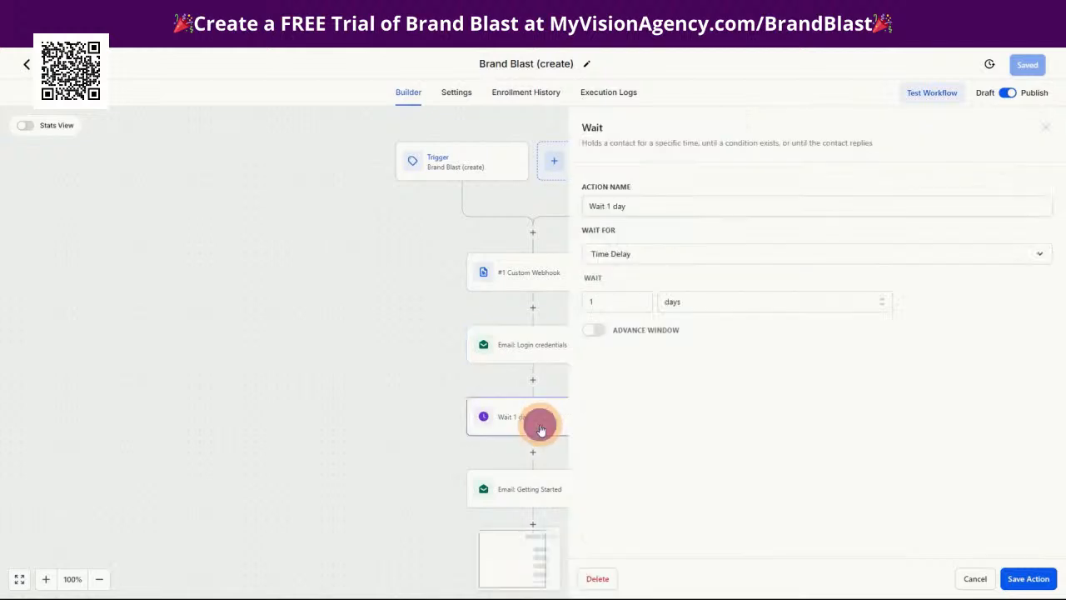
click(533, 492)
click(970, 578)
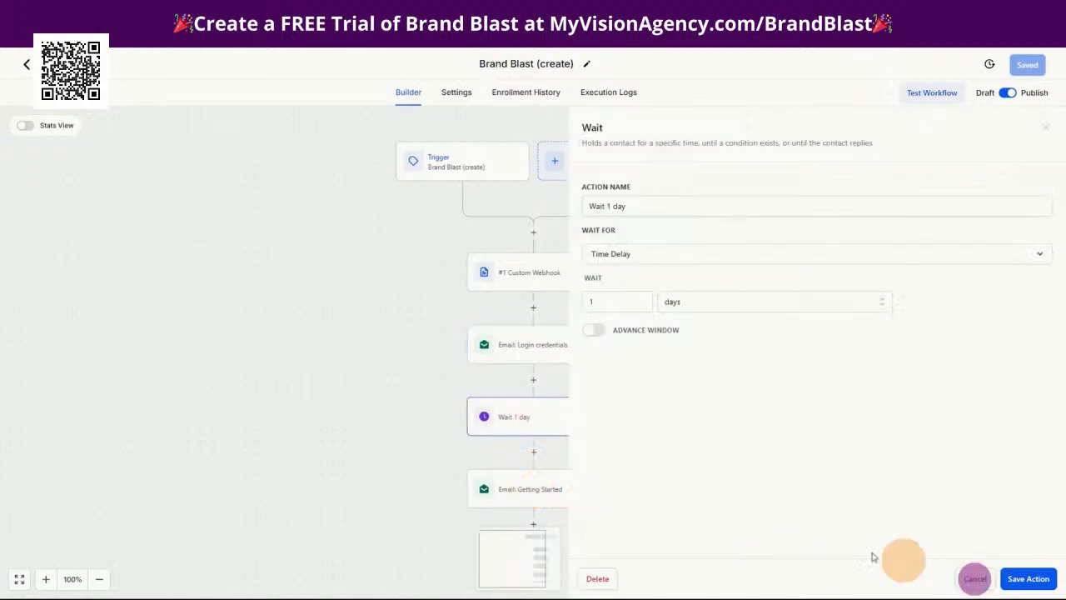
Read the Getting Started email's message from the login credentials through the three onboarding steps to the closing signature
click(518, 497)
scroll(910, 398, down, 3)
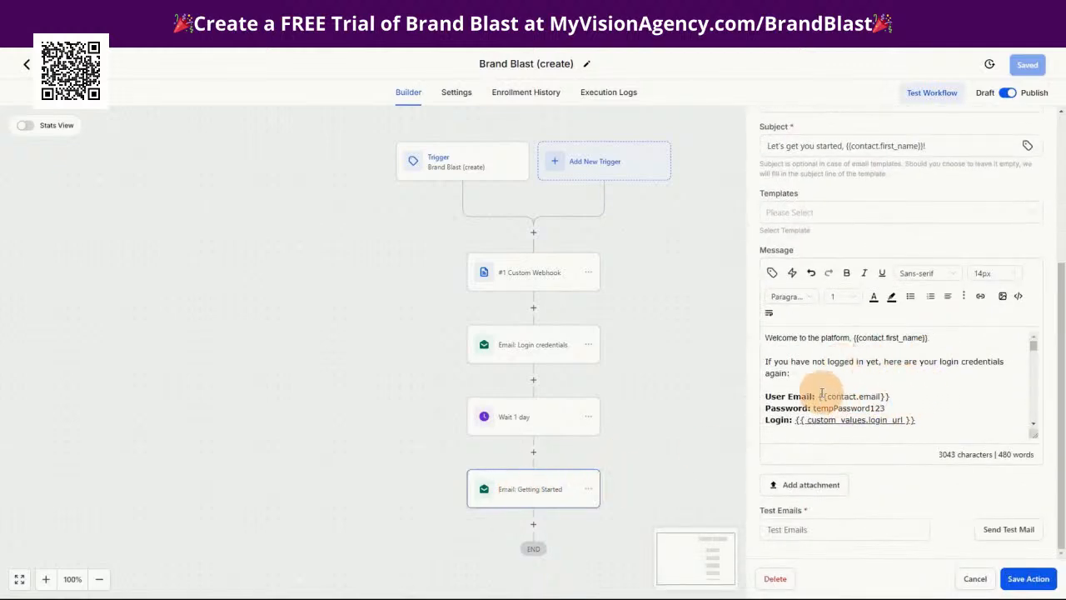
scroll(947, 390, down, 1)
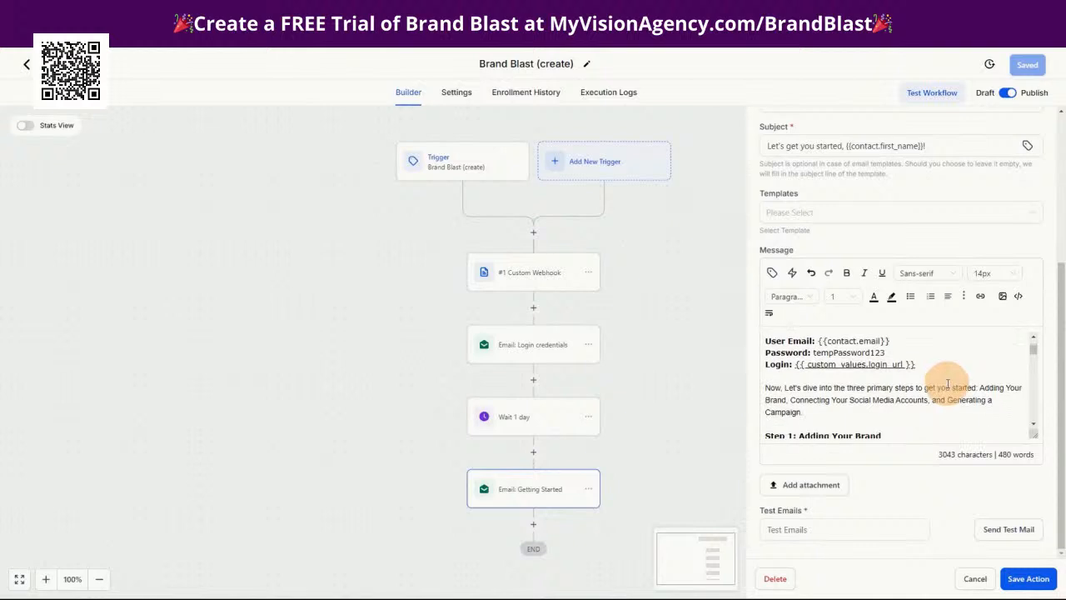
scroll(799, 387, down, 1)
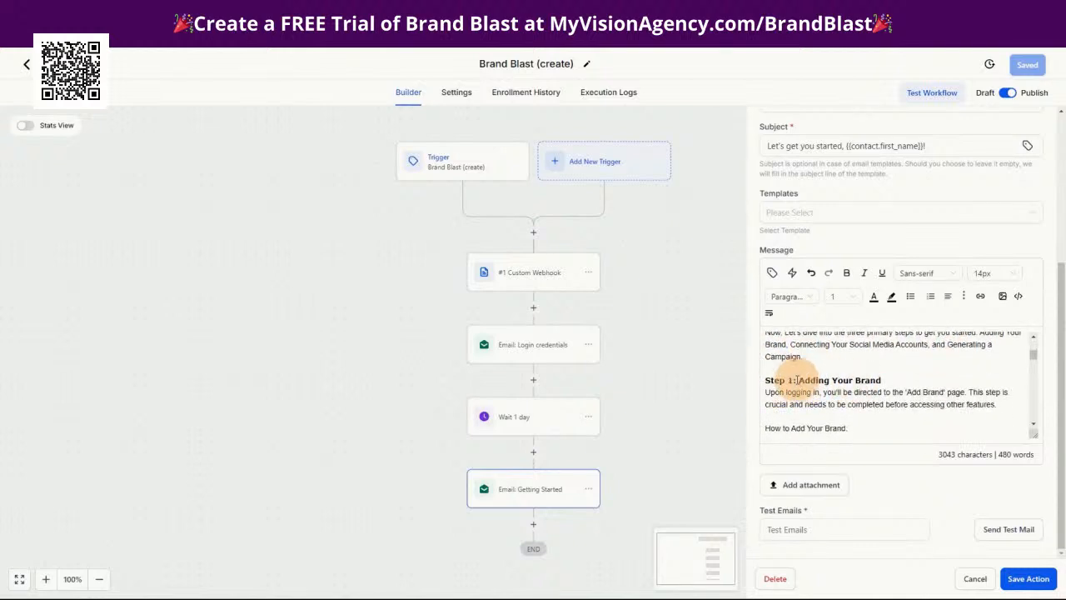
scroll(845, 393, down, 5)
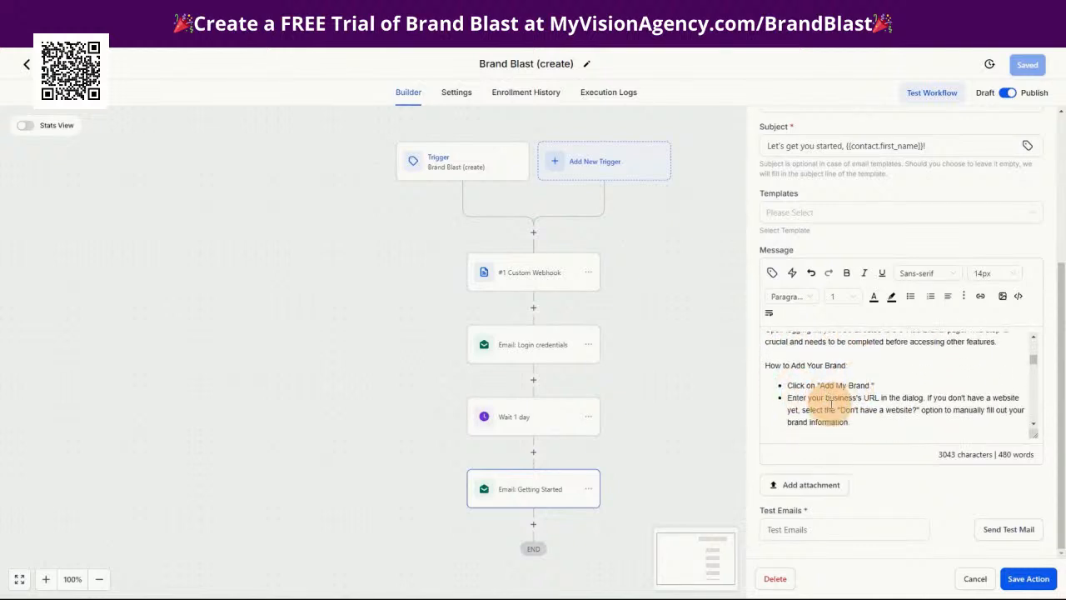
scroll(919, 408, down, 4)
scroll(799, 389, up, 2)
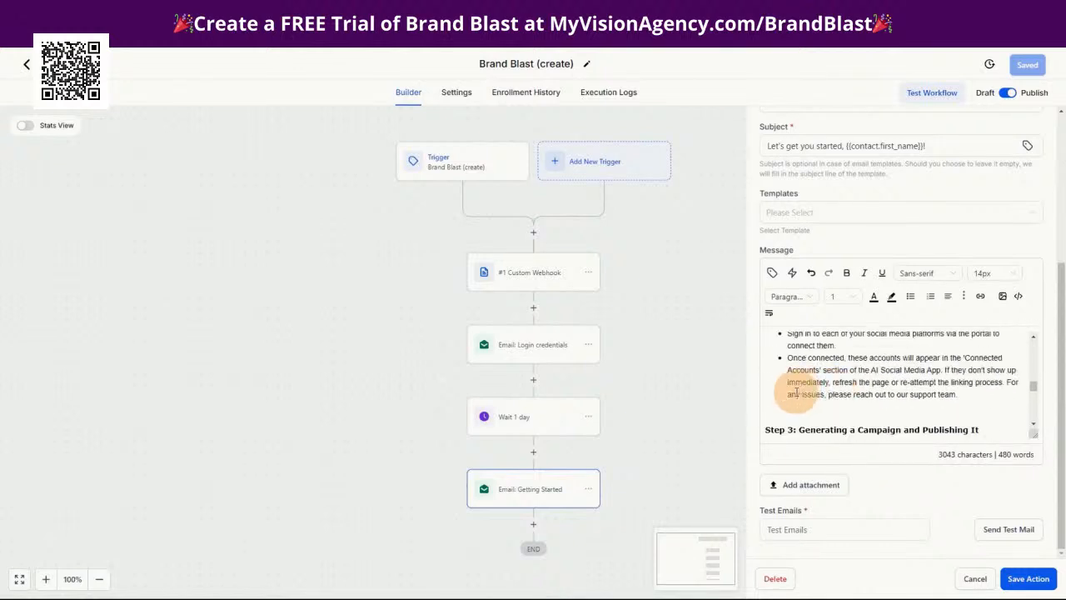
scroll(843, 415, down, 1)
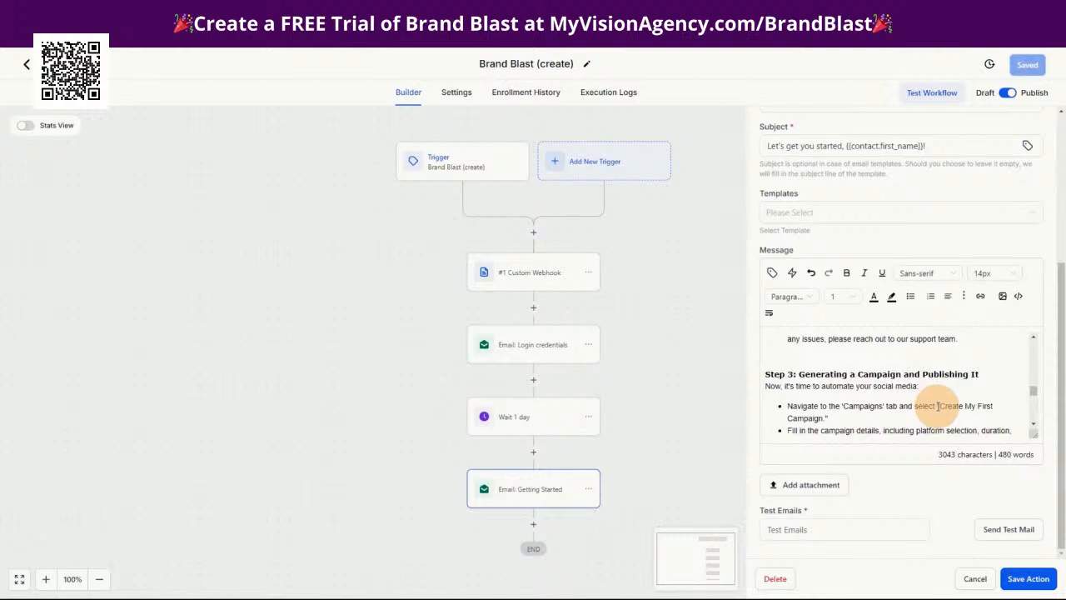
scroll(899, 387, down, 5)
scroll(876, 397, down, 1)
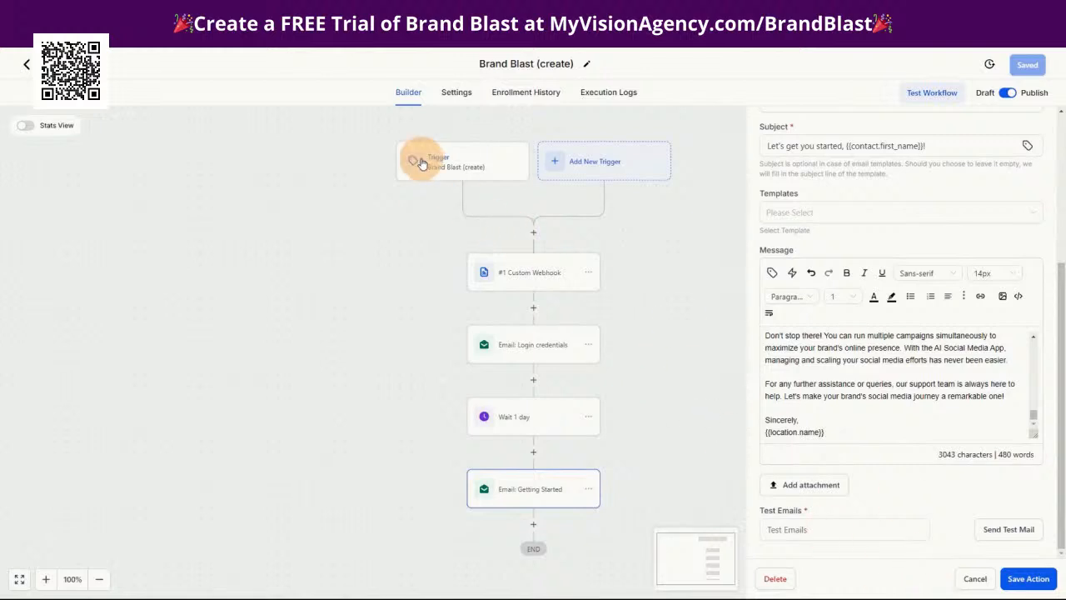
Recheck the Brand Blast (create) workflow's tag trigger and custom webhook body, and return to the Brand Blast Automations folder
click(447, 161)
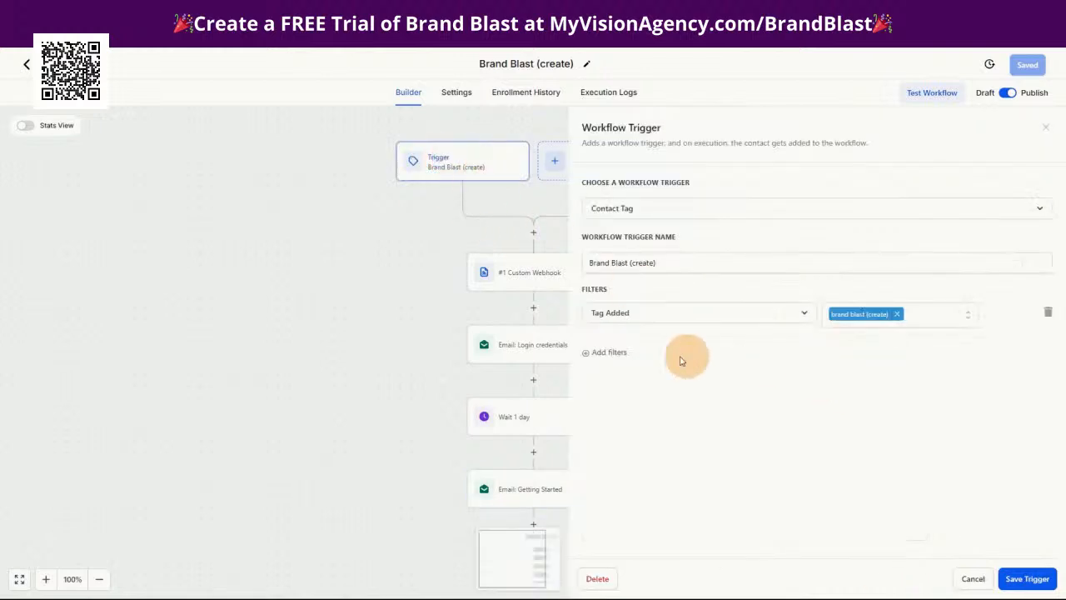
click(511, 283)
scroll(774, 499, down, 5)
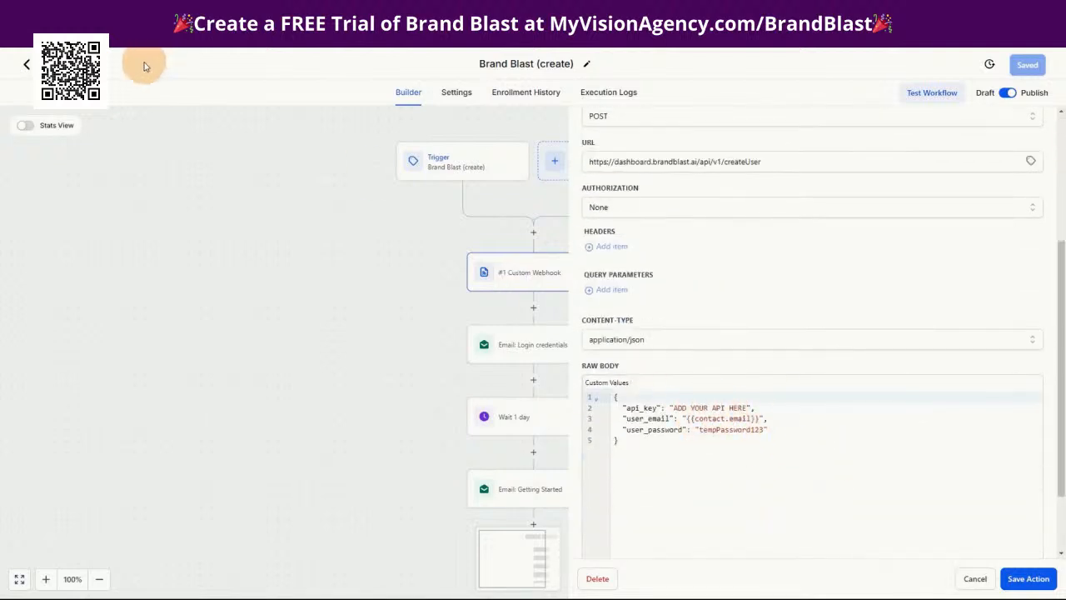
click(95, 69)
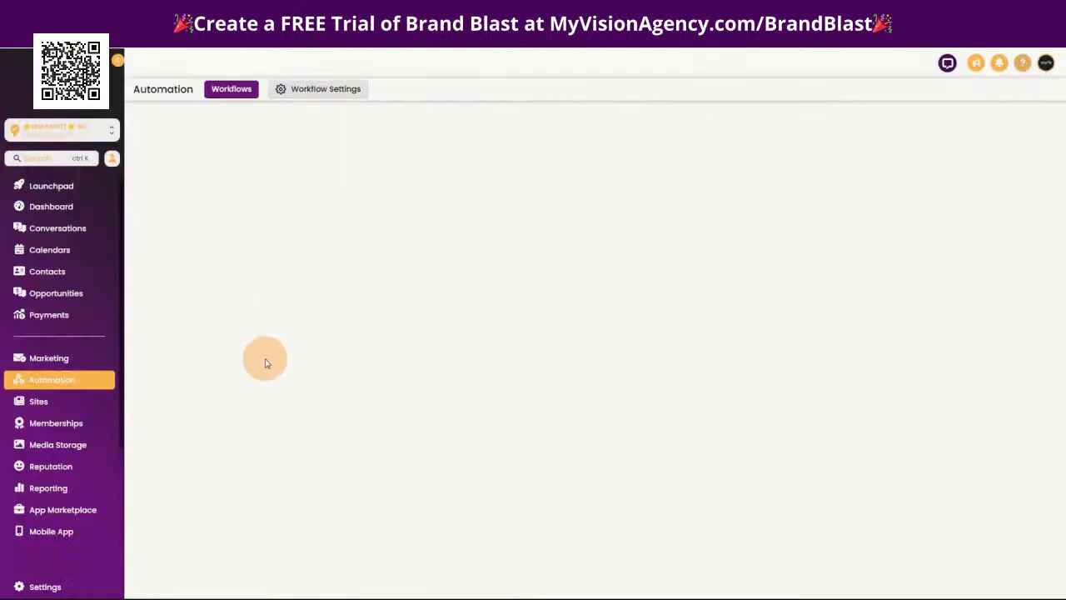
Open the Brand Blast (delete) workflow and inspect its contact tag trigger and the action that removes the Brand Blast (create) tag
click(310, 338)
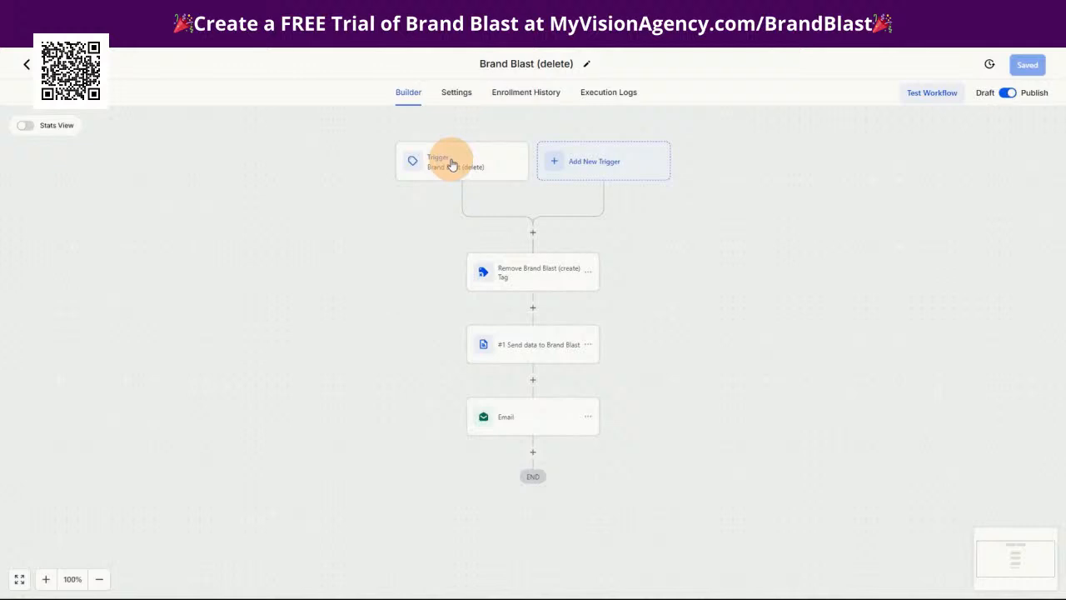
click(451, 164)
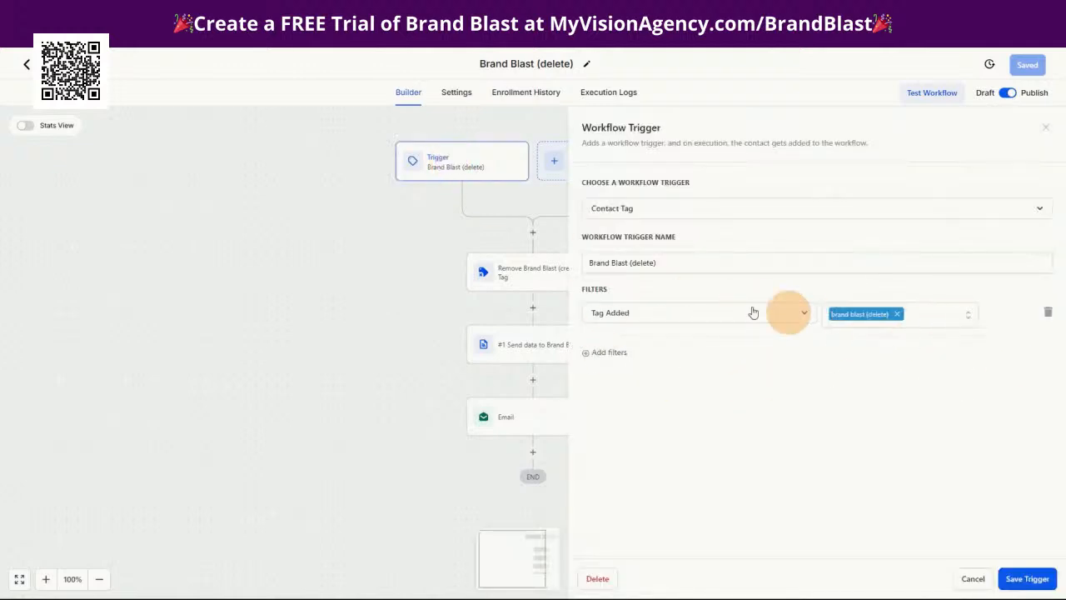
click(973, 579)
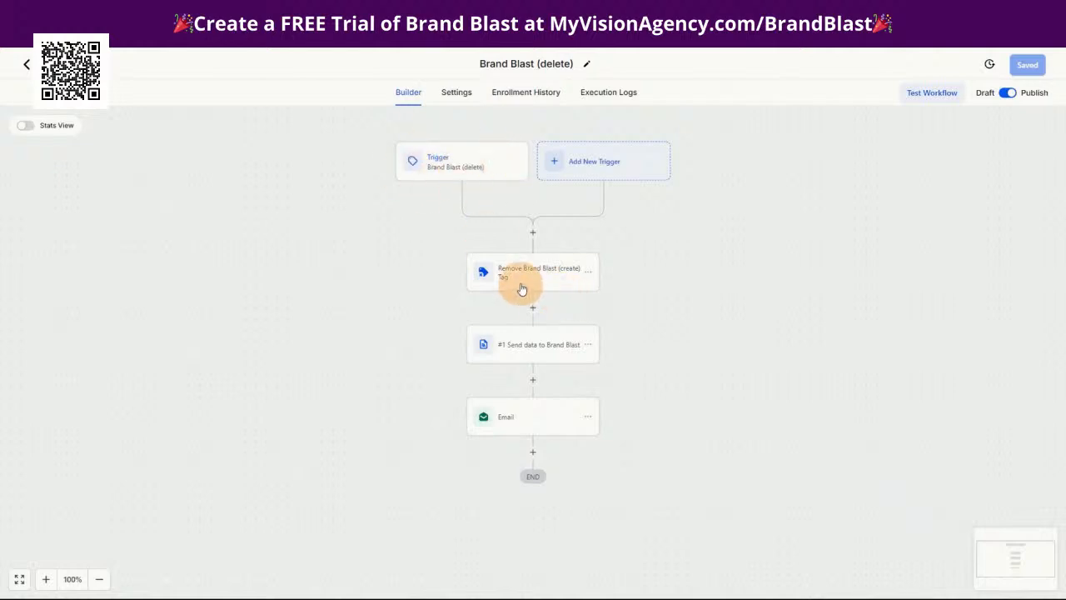
click(448, 167)
click(967, 578)
click(533, 284)
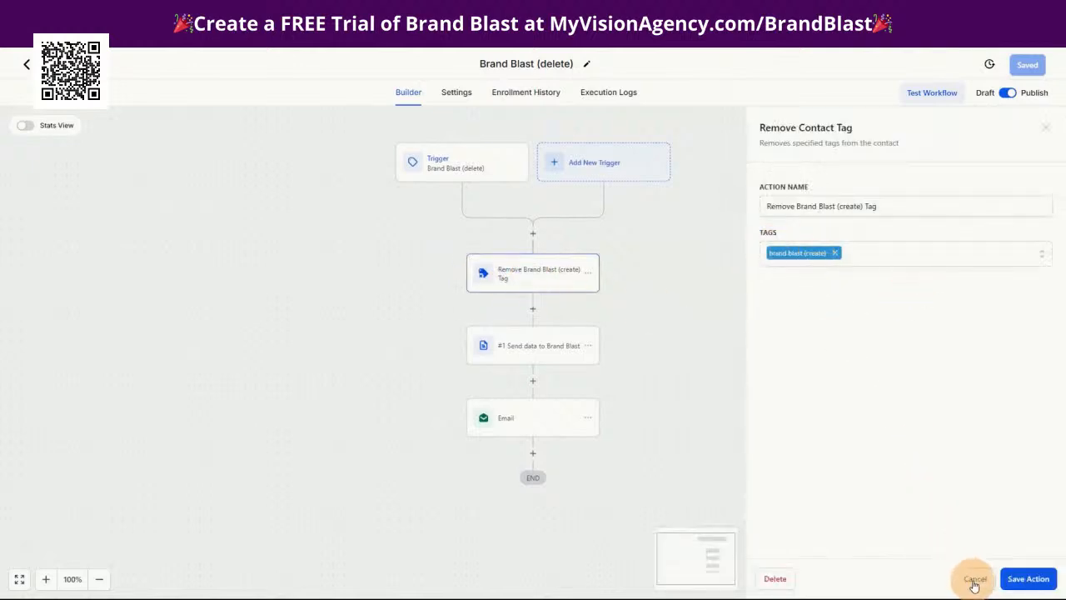
click(974, 580)
Examine the deleteUser URL and the API key placeholder in the Send data to Brand Blast webhook, and close it without saving
click(515, 341)
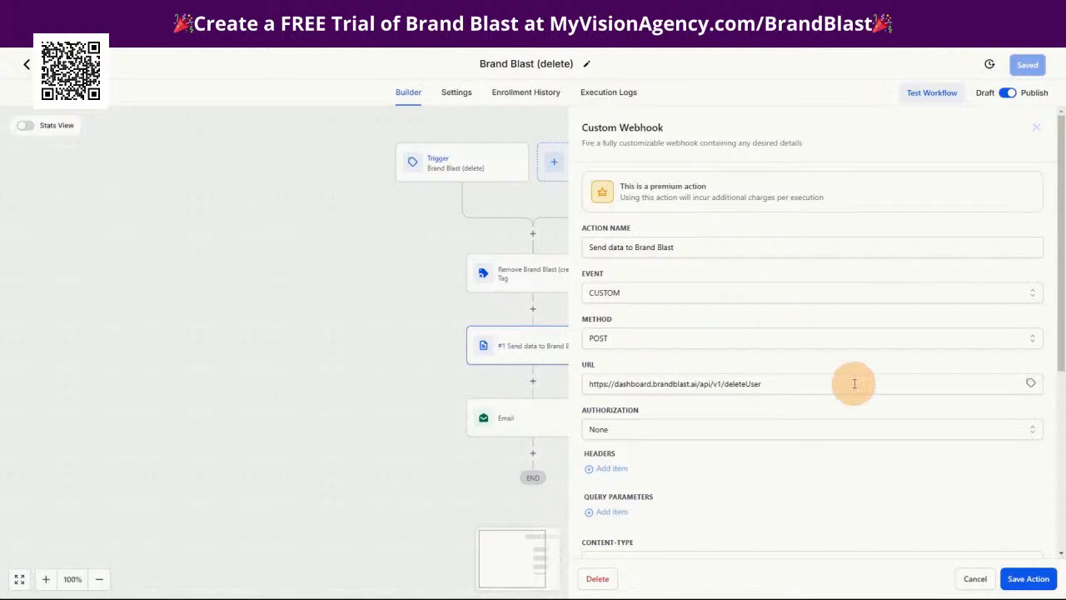
scroll(824, 408, down, 3)
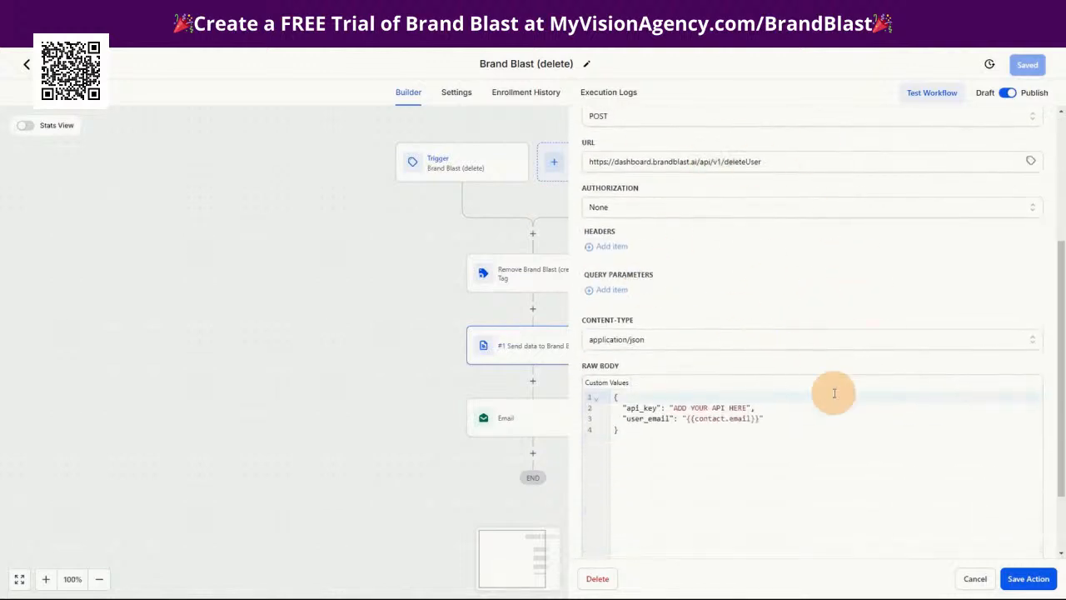
scroll(832, 392, up, 3)
drag(814, 331, 592, 329)
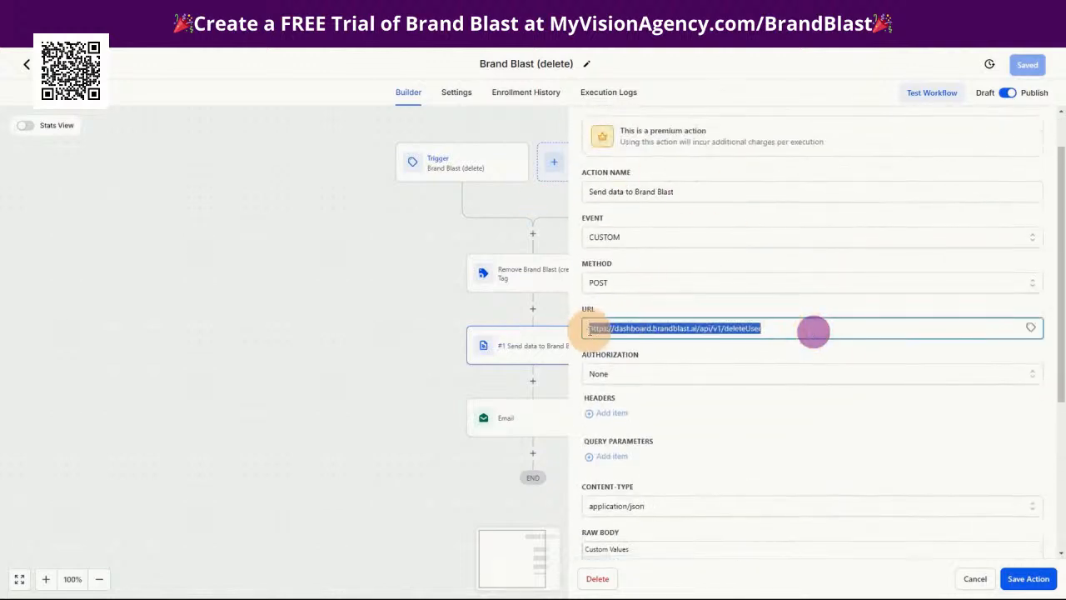
scroll(778, 460, down, 3)
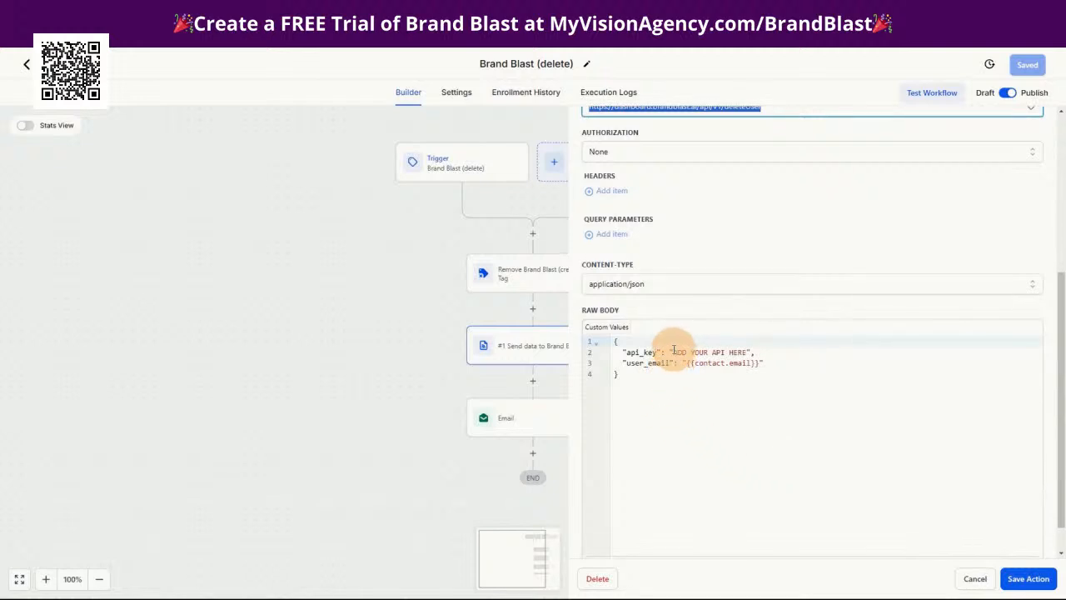
drag(673, 351, 746, 352)
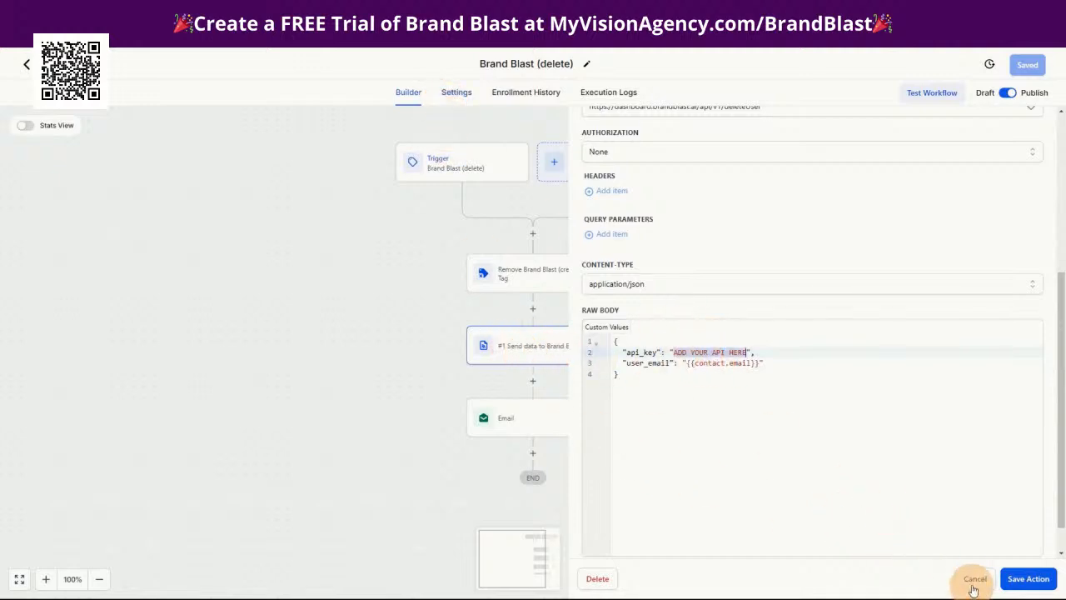
click(973, 578)
Review the account deletion email's subject and message, and return to the top level of the workflow list
click(528, 416)
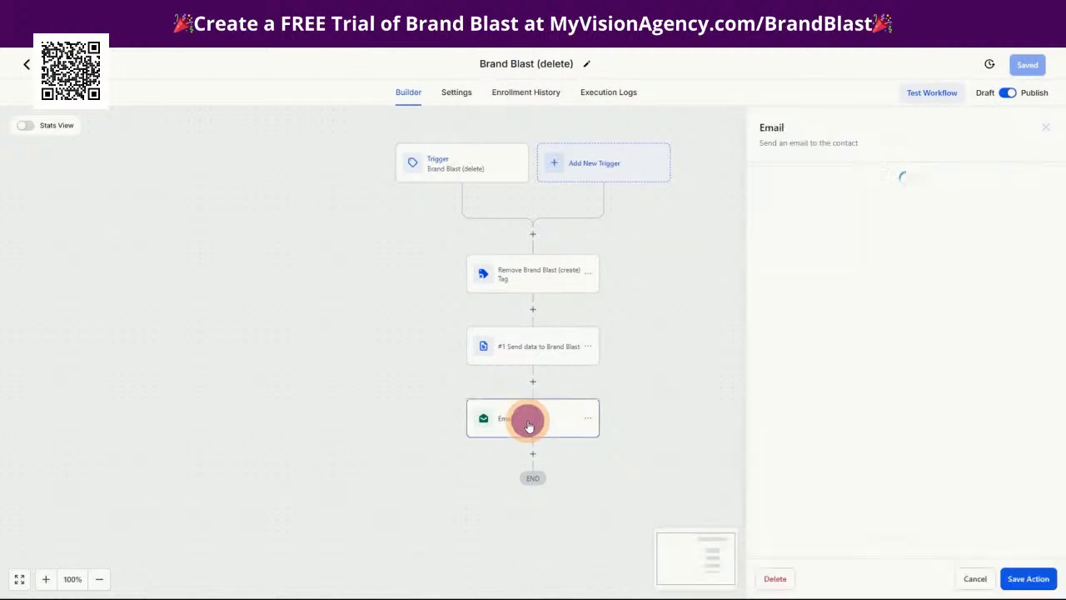
scroll(846, 330, down, 5)
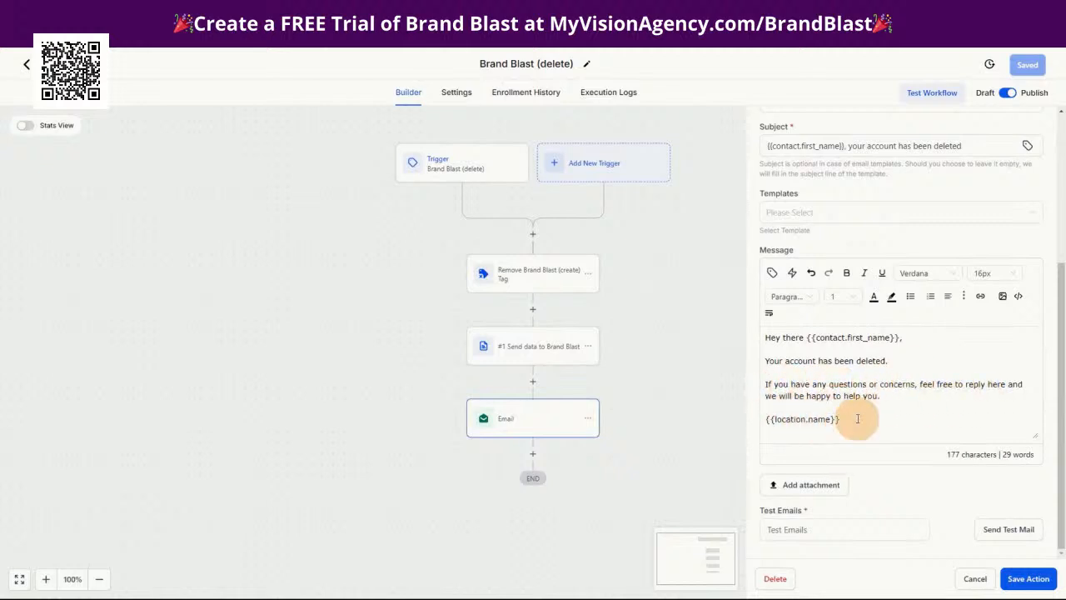
click(27, 63)
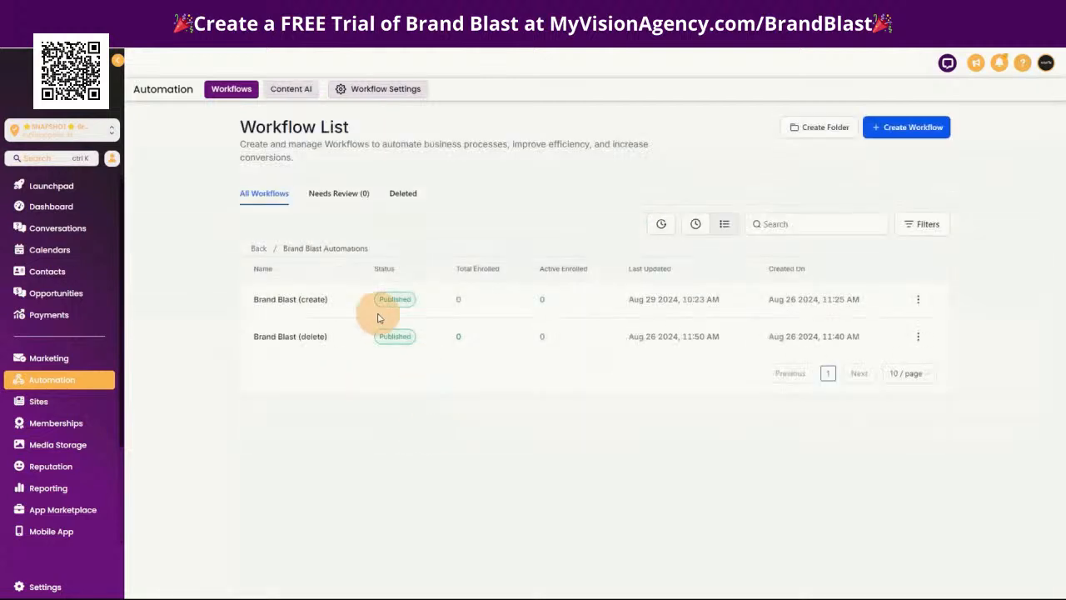
click(258, 253)
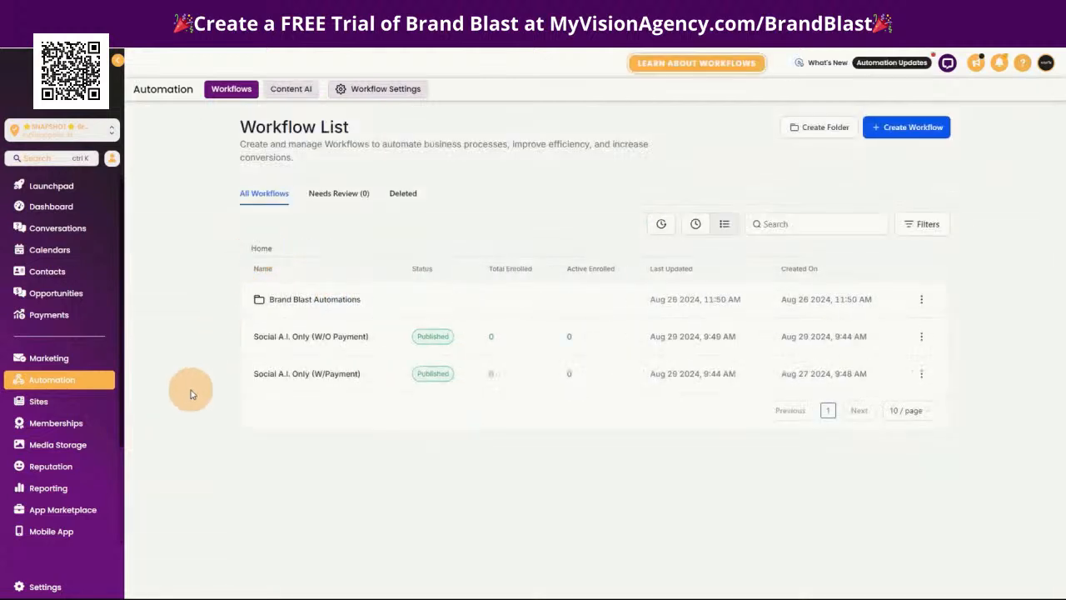
Look at the Social A.I. Only (Trial w/Payment) funnel, and return to the list of funnels
click(70, 402)
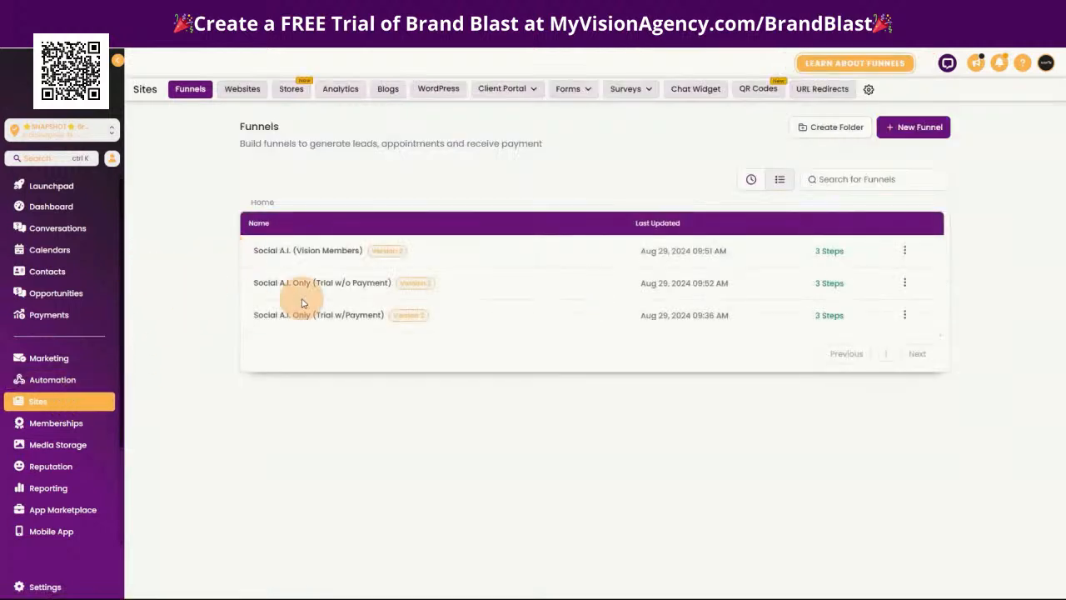
click(314, 319)
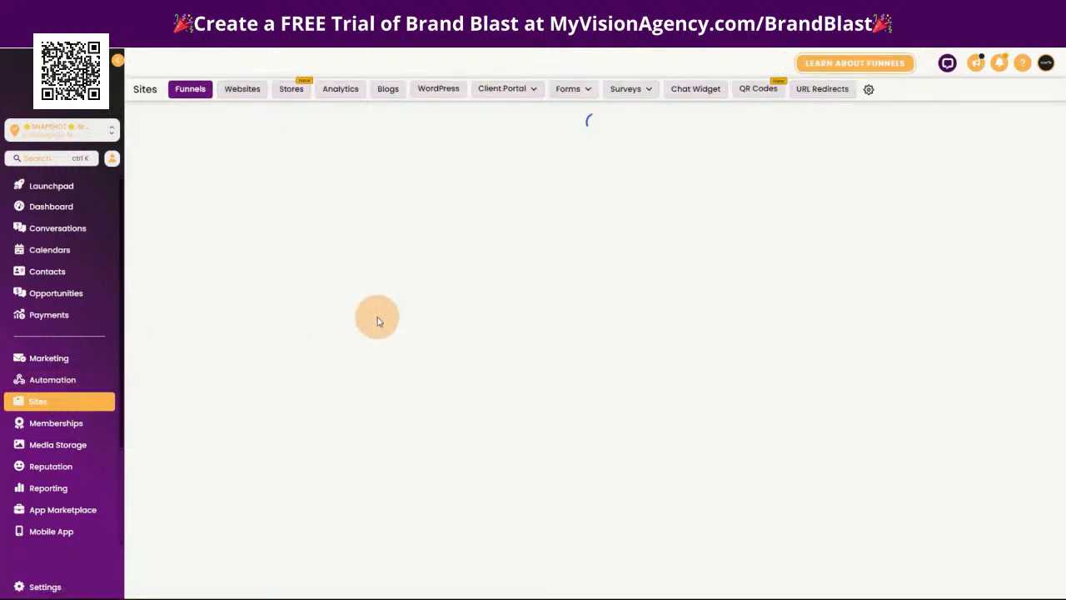
click(252, 115)
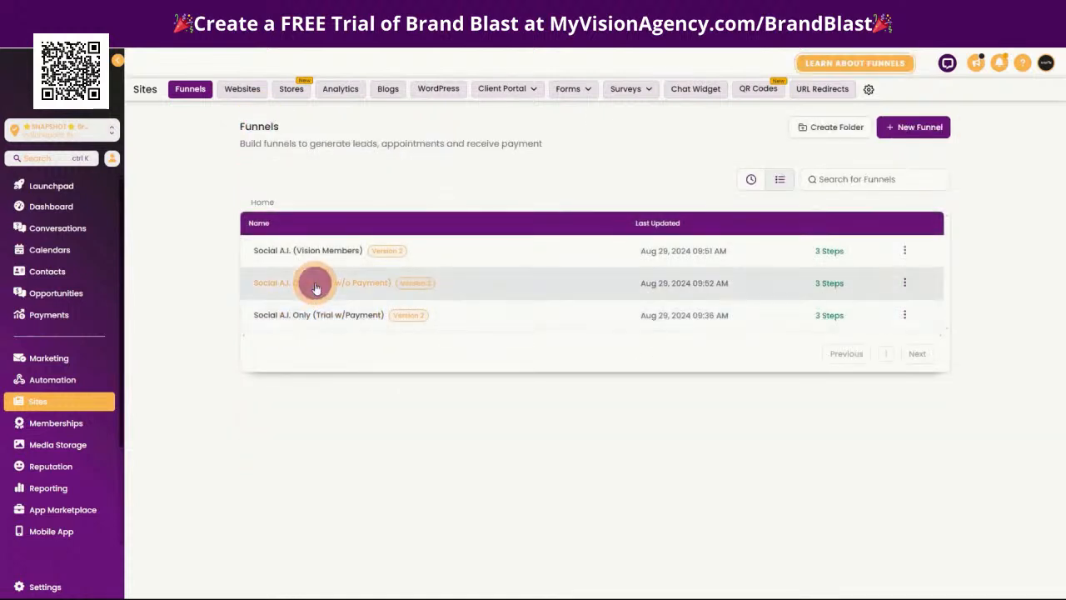
Open the Social A.I. Only (Trial w/o Payment) funnel, preview its Home step, and open that page for editing
click(315, 288)
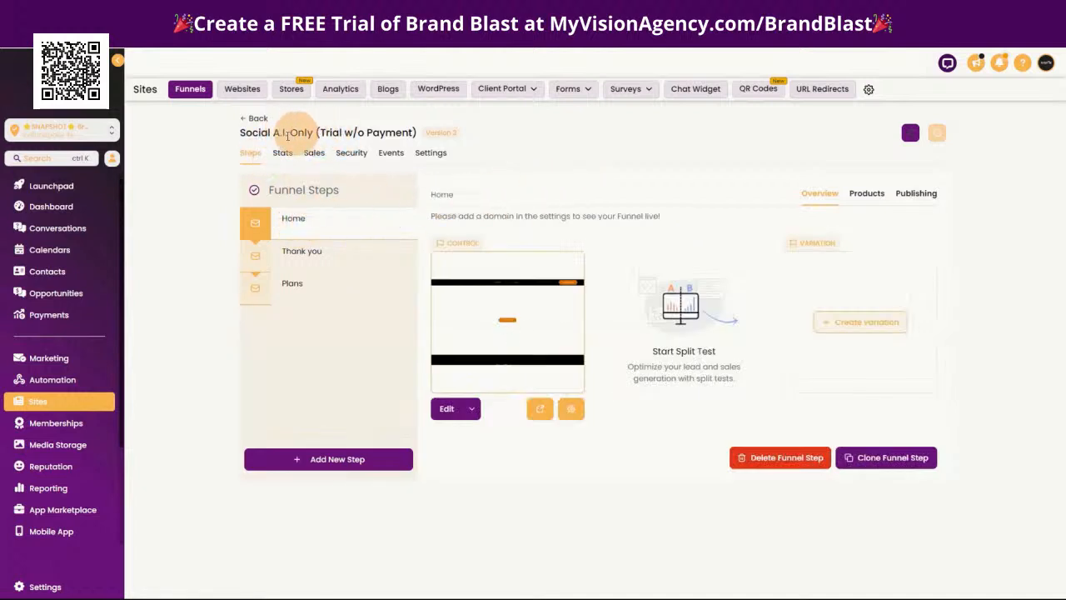
drag(240, 132, 324, 133)
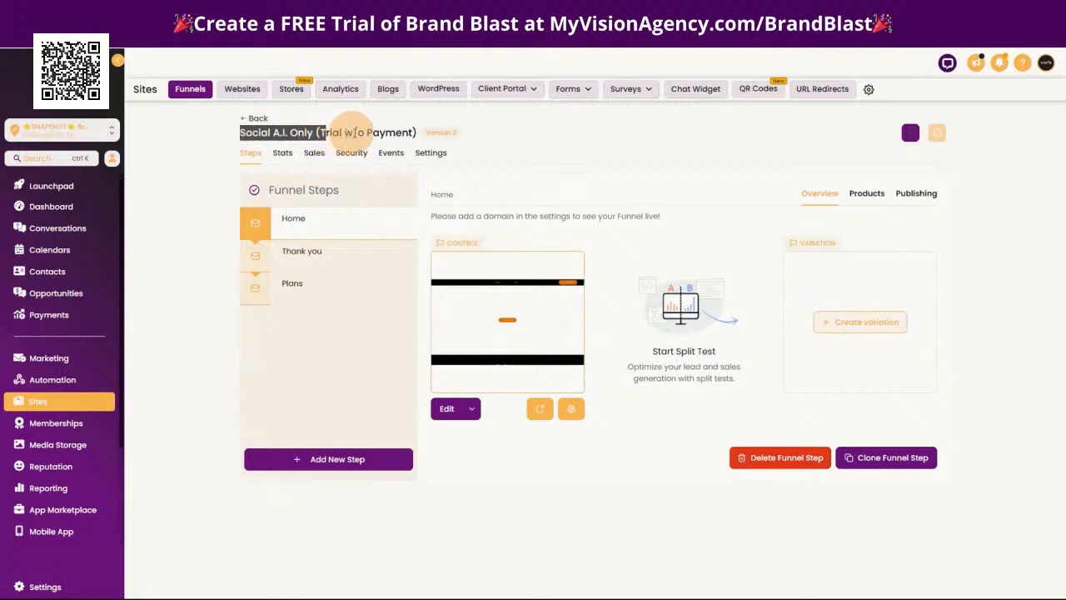
click(541, 410)
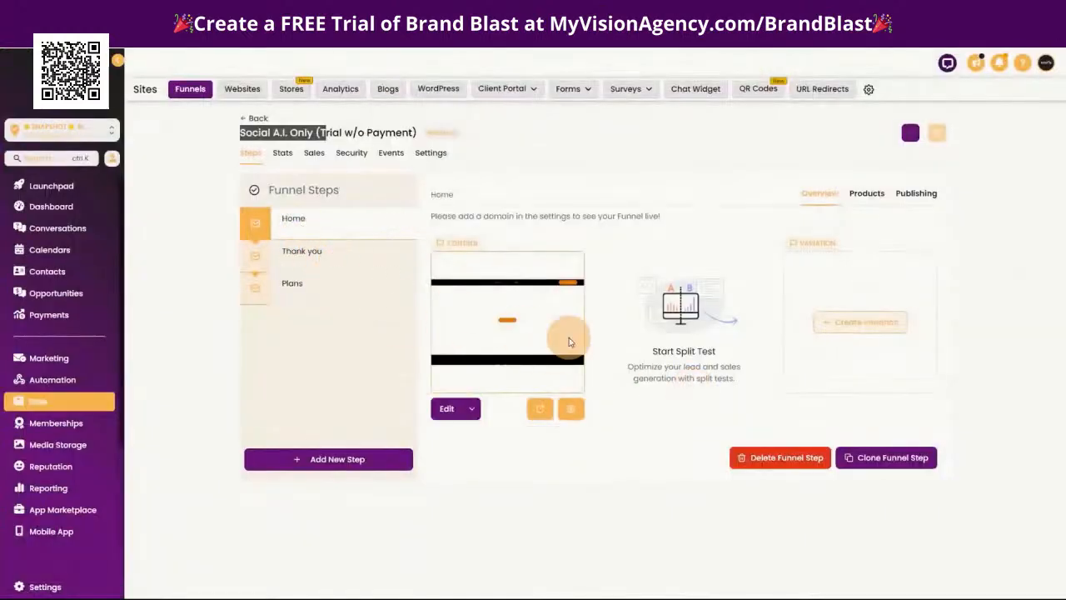
click(471, 408)
click(470, 382)
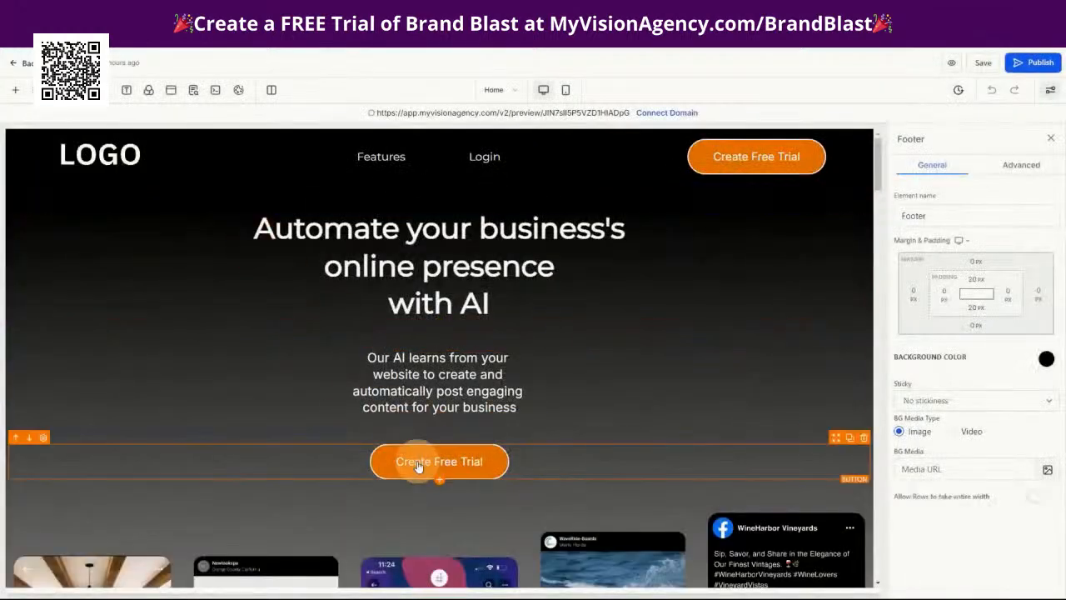
Set the action of the Create Free Trial button below the hero text to Open popup
click(423, 461)
scroll(963, 409, down, 5)
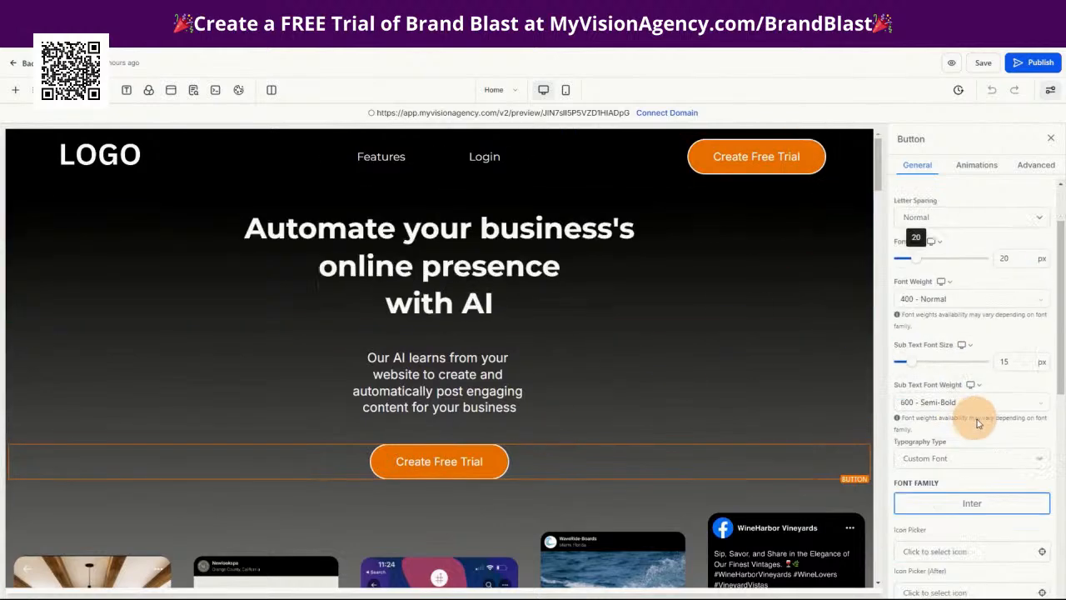
scroll(1003, 486, down, 3)
click(930, 545)
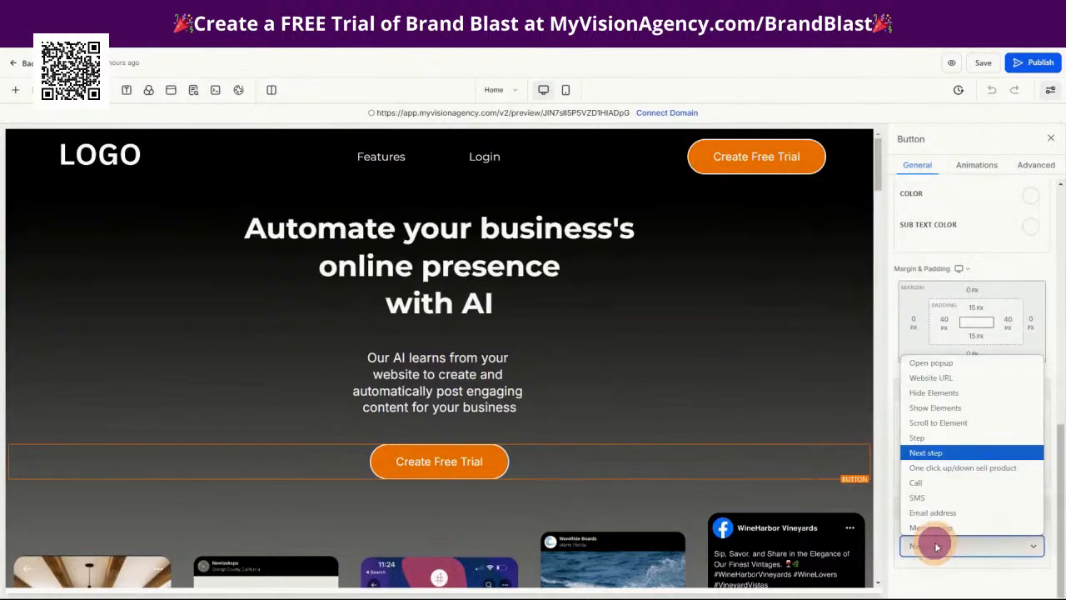
click(932, 363)
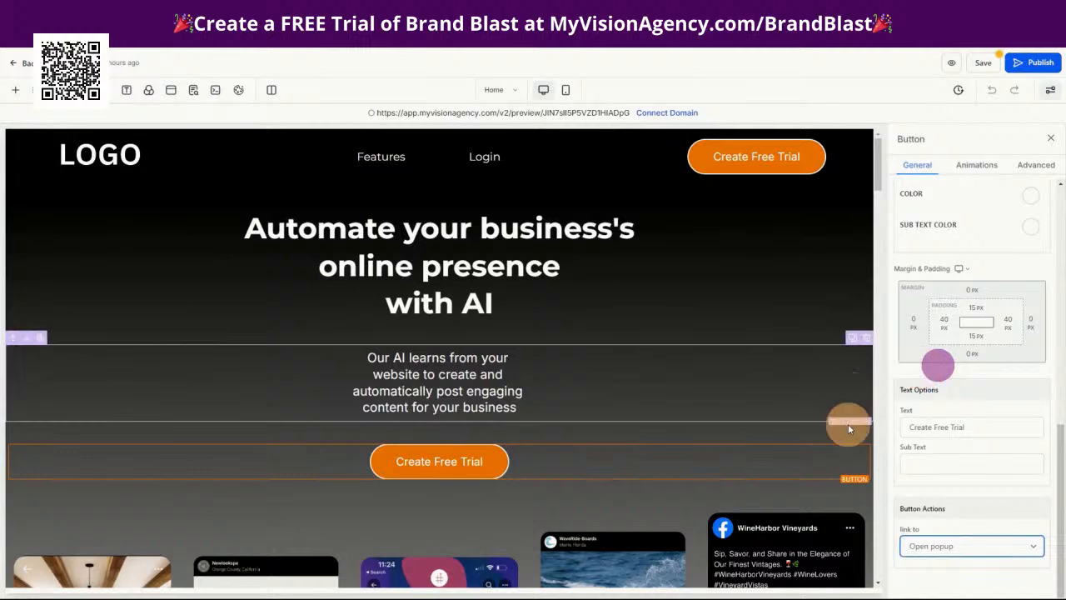
Check the Home page's popup in the editor, save the page, and test the Create Free Trial button's popup in the preview
click(171, 93)
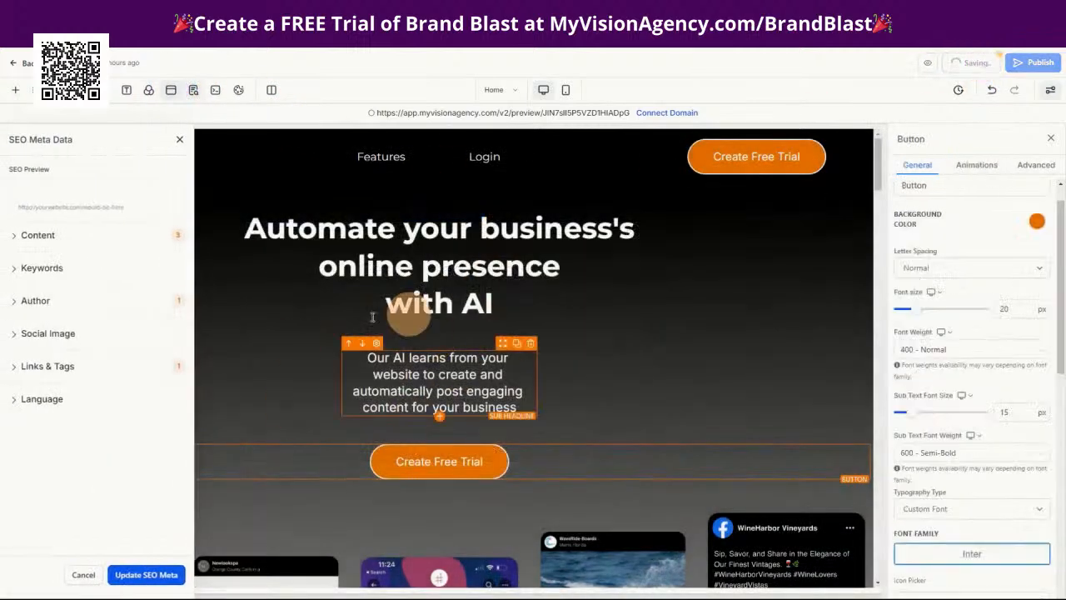
click(957, 63)
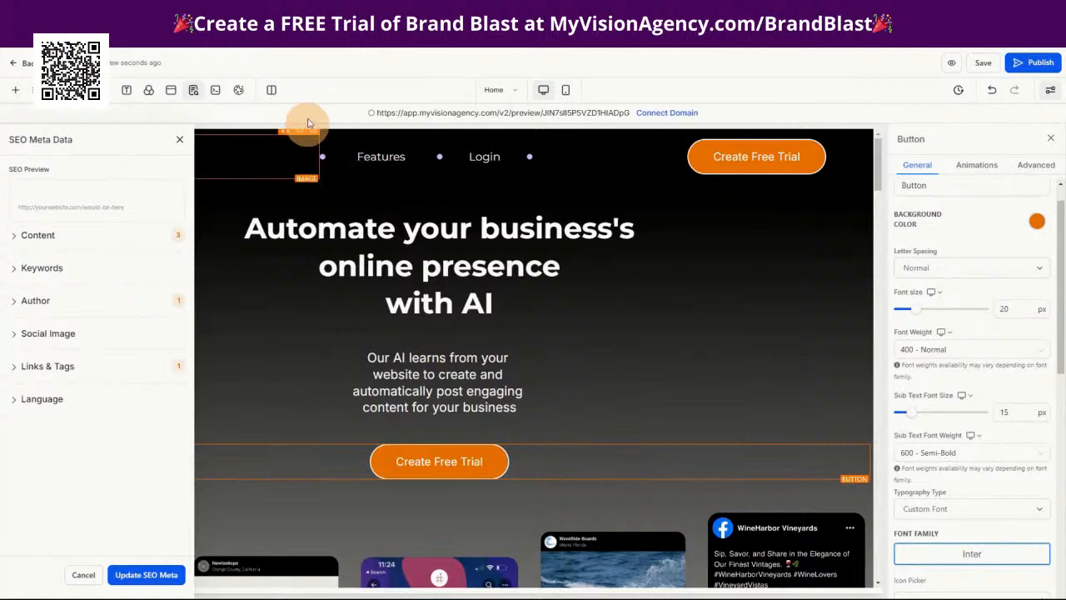
click(946, 65)
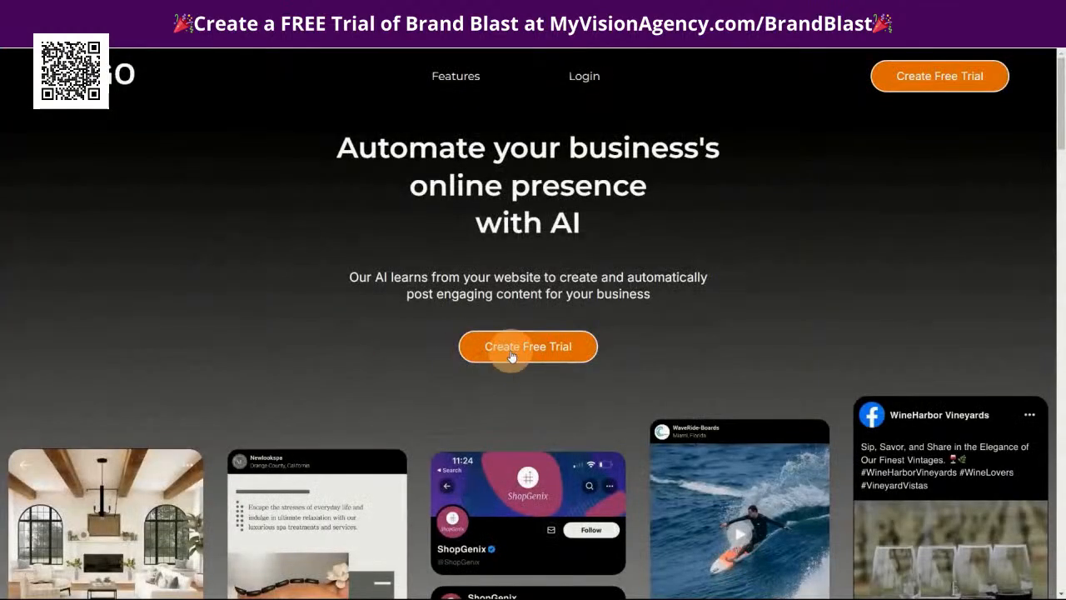
click(511, 354)
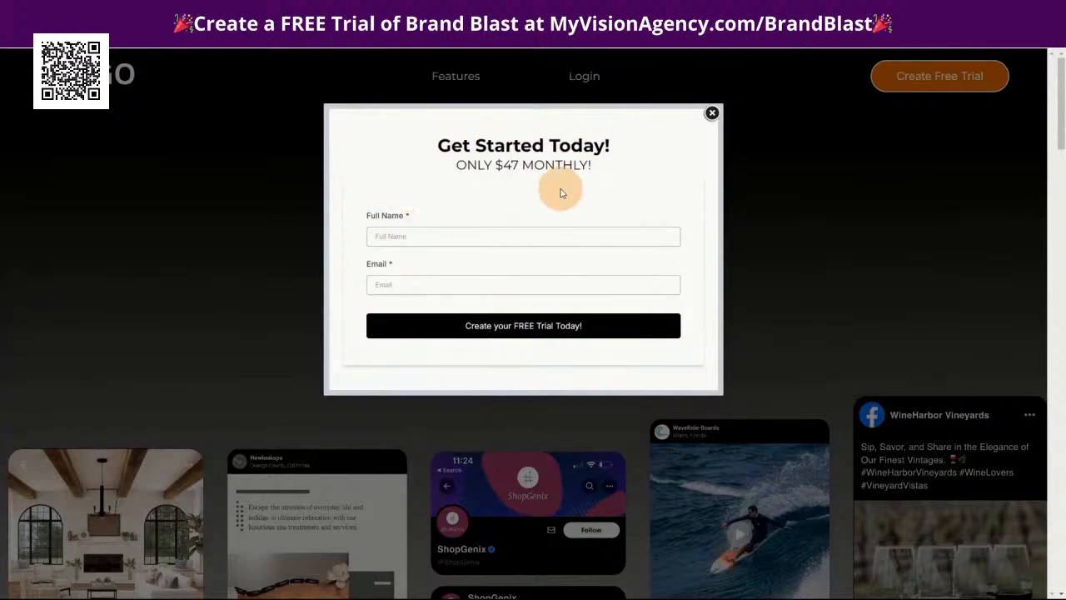
drag(454, 166, 596, 162)
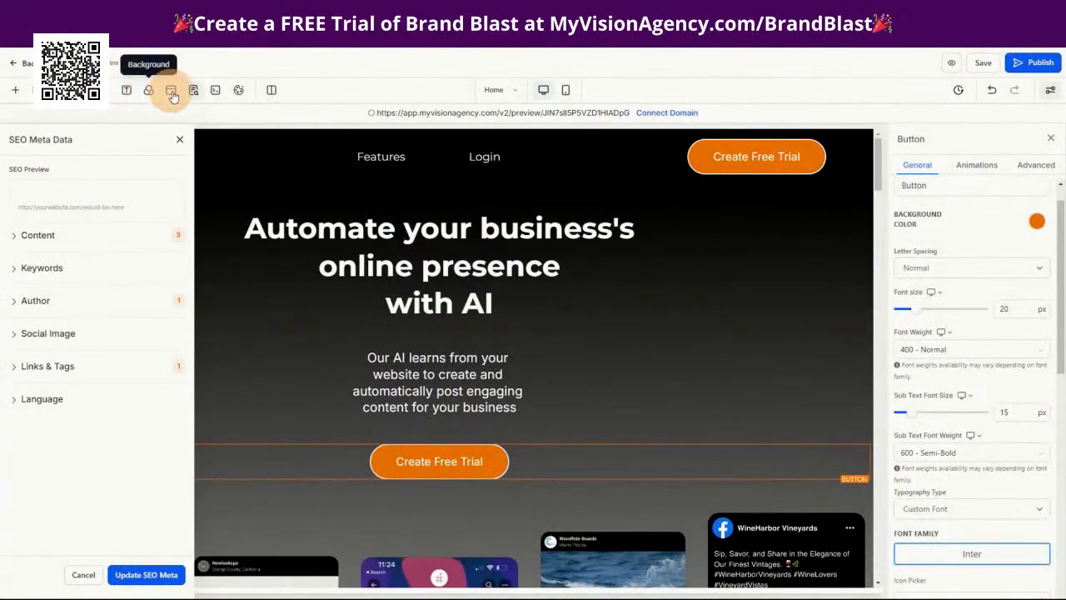
Inspect the popup's monthly price line, its headline, and the settings of its sign-up form in the page editor
click(171, 92)
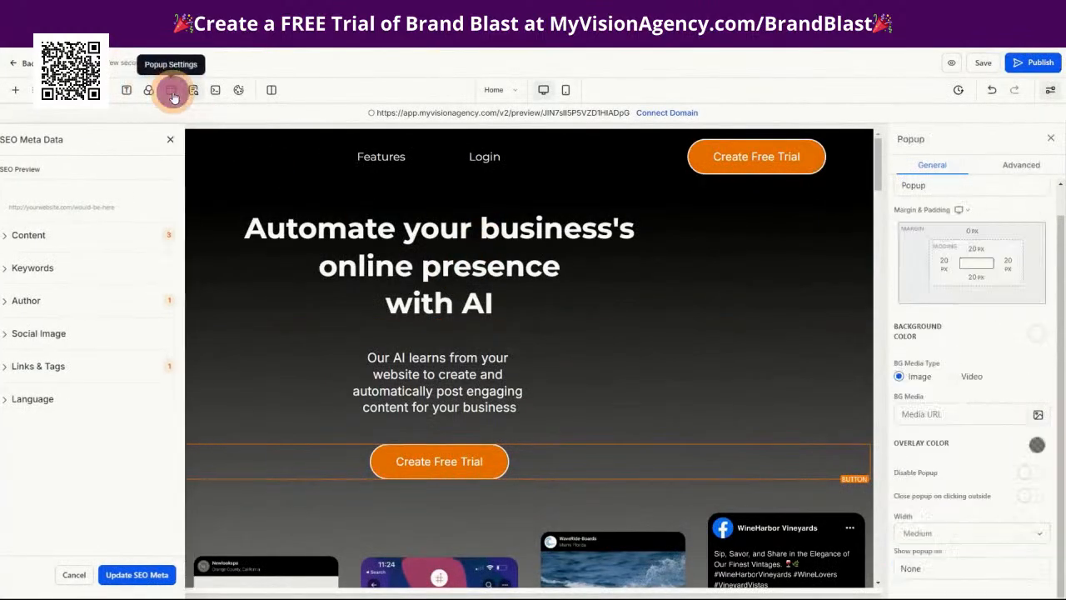
click(426, 289)
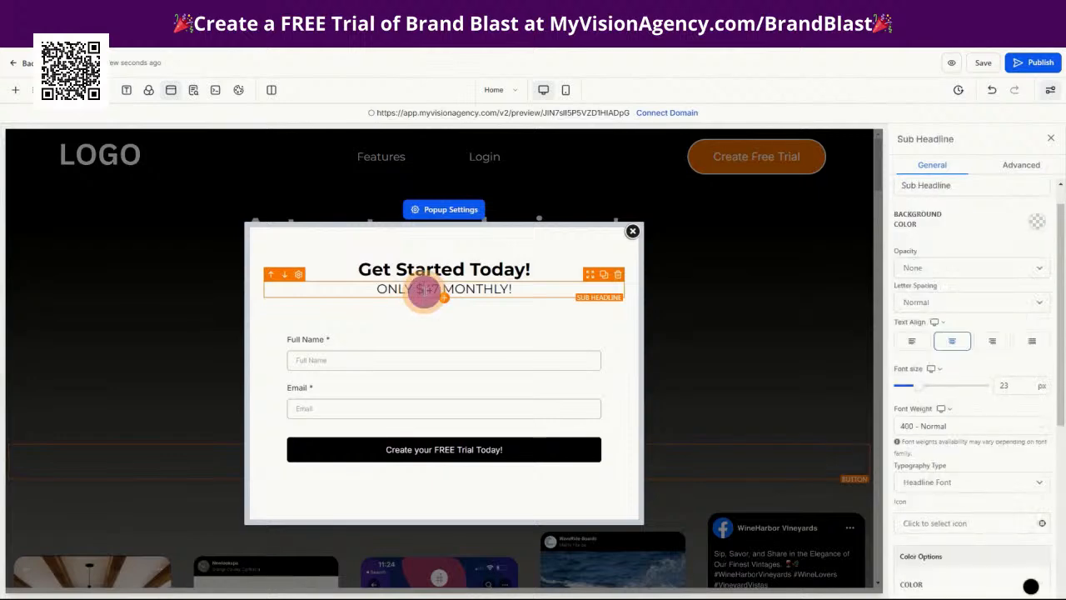
double_click(428, 289)
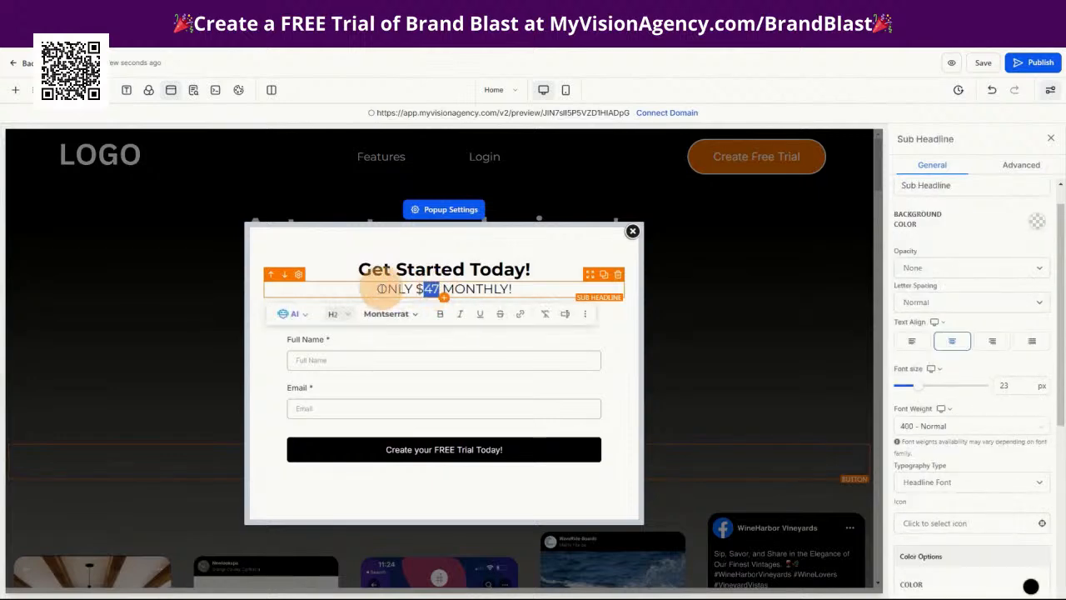
click(346, 267)
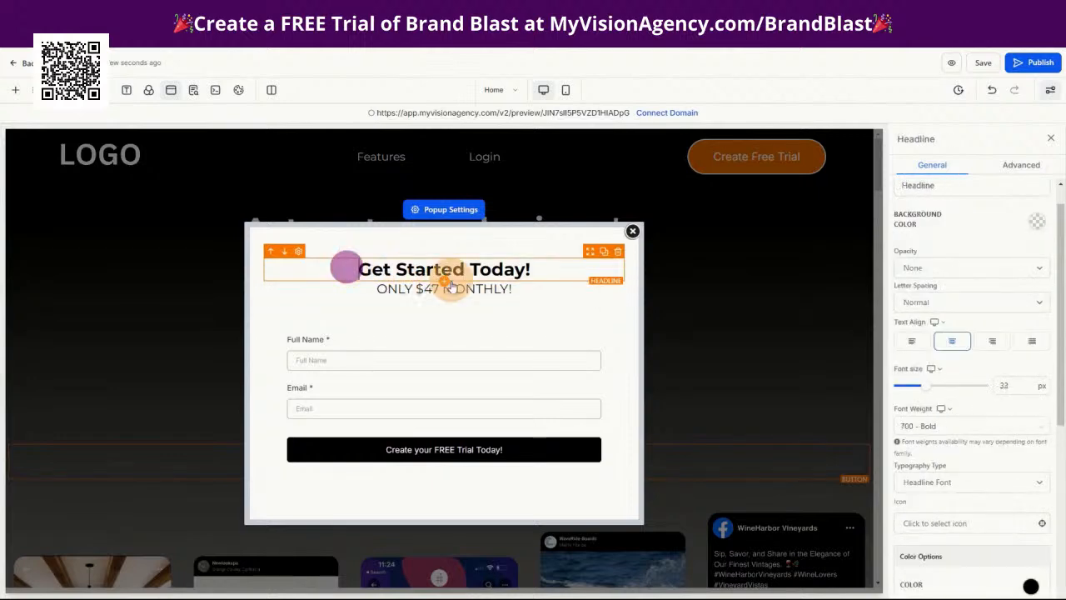
click(499, 372)
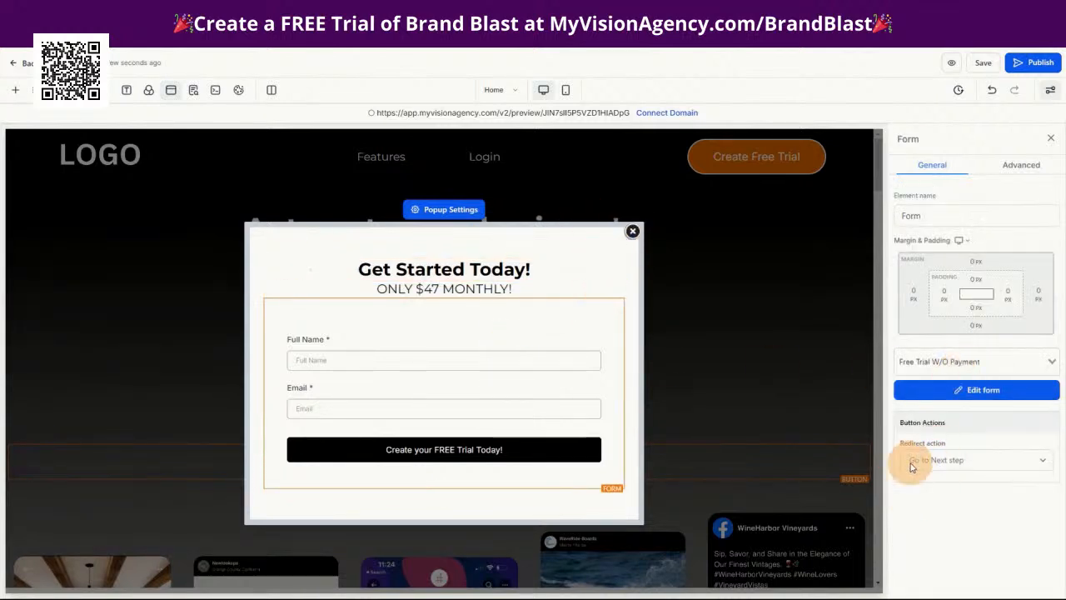
Look at the funnel's Thank you page in the editor, and return to the funnel's steps
click(494, 89)
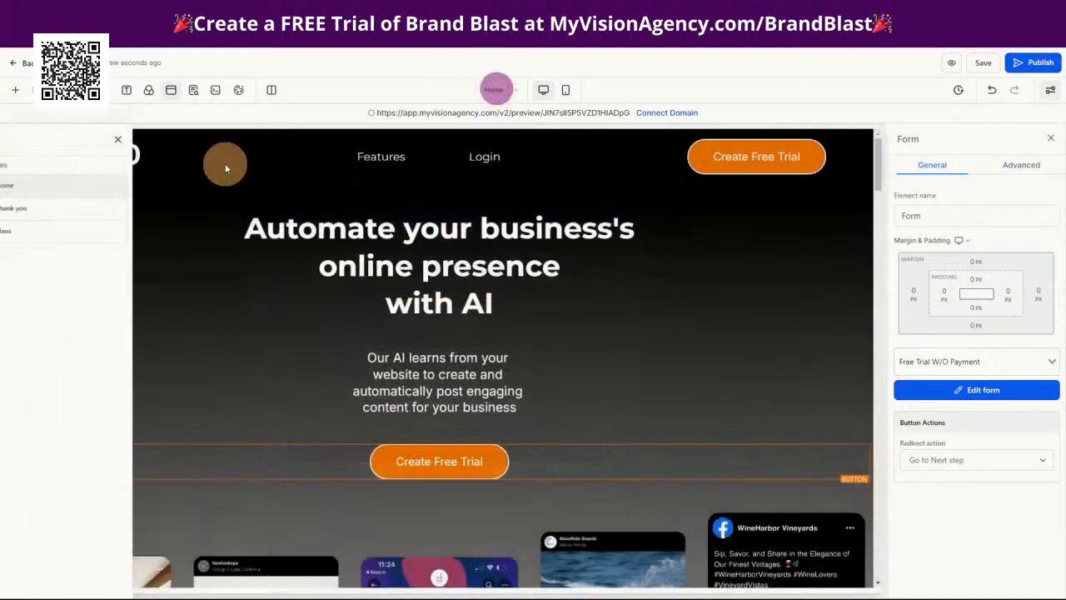
click(49, 214)
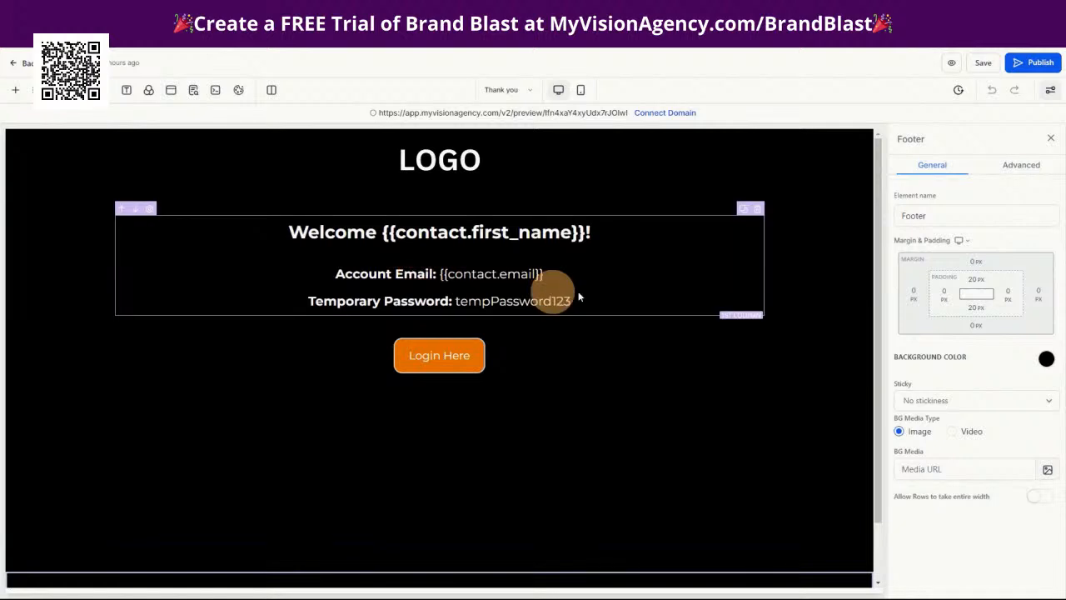
click(18, 63)
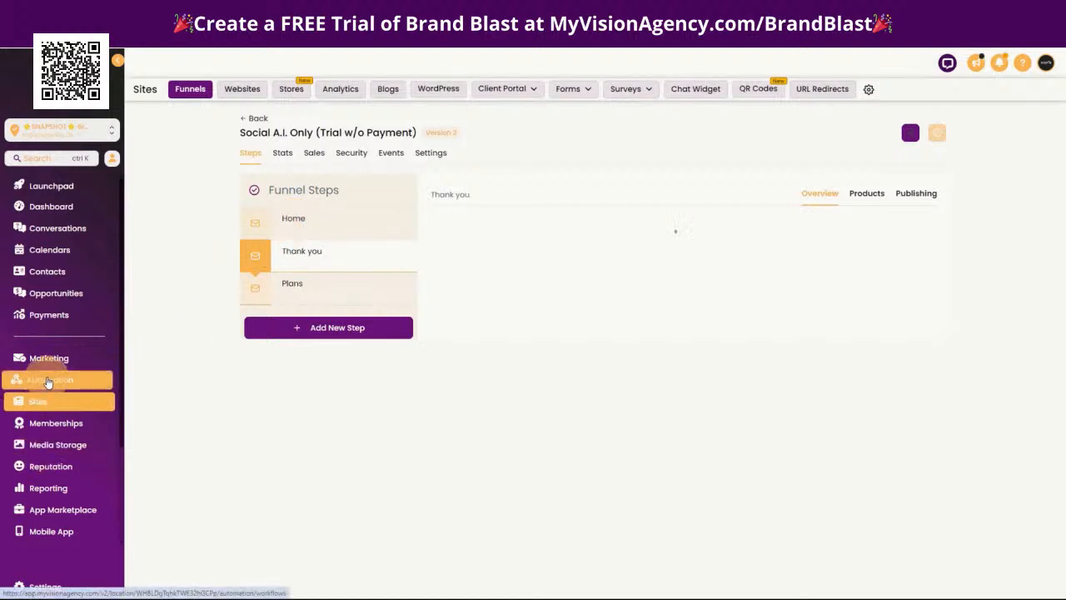
Open the Social A.I. Only (W/O Payment) workflow and review its Free Trial Brand Blast trigger without changing it
click(74, 385)
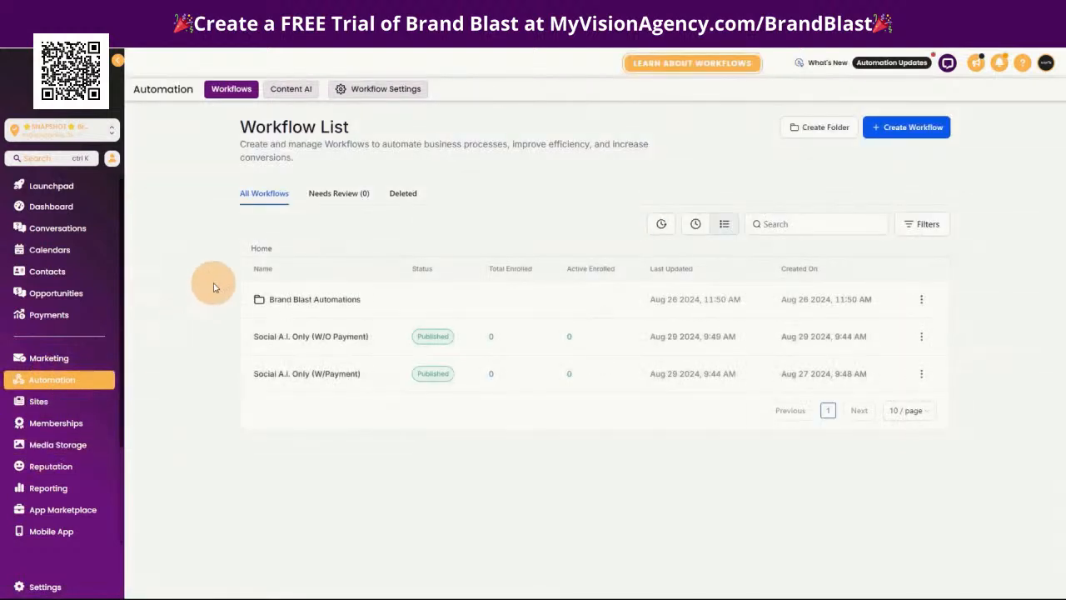
click(329, 340)
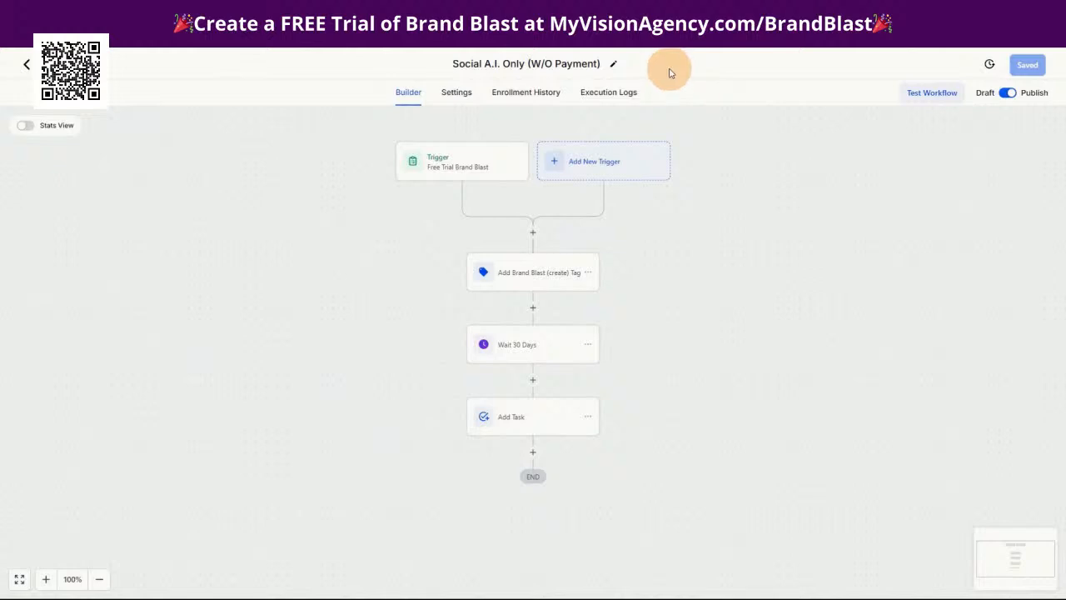
click(441, 162)
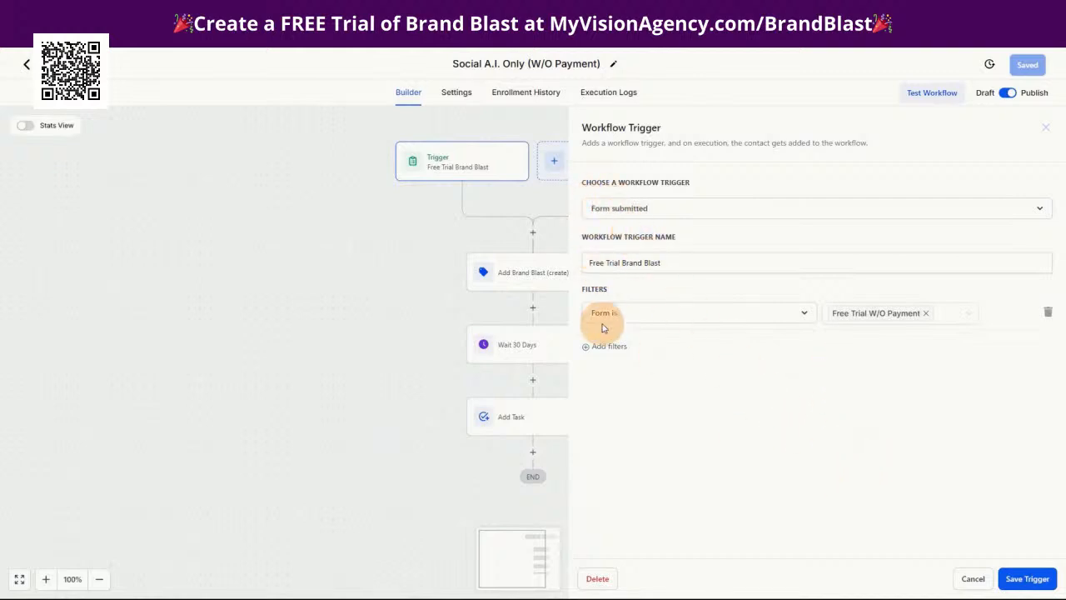
click(972, 578)
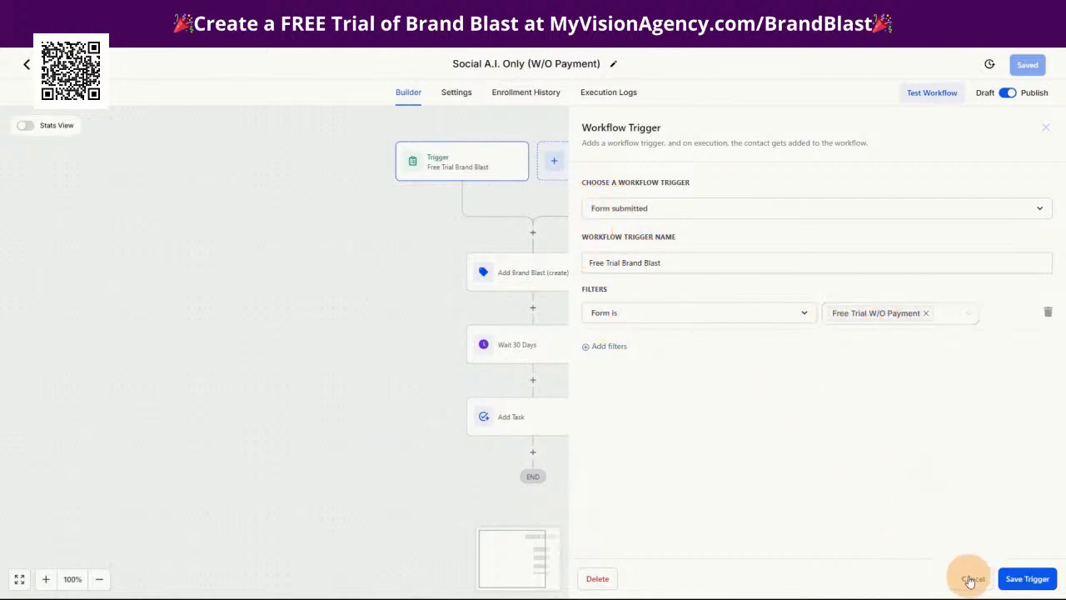
Review the workflow's tag, wait and task actions, including the title and description of the Add Task action
click(536, 283)
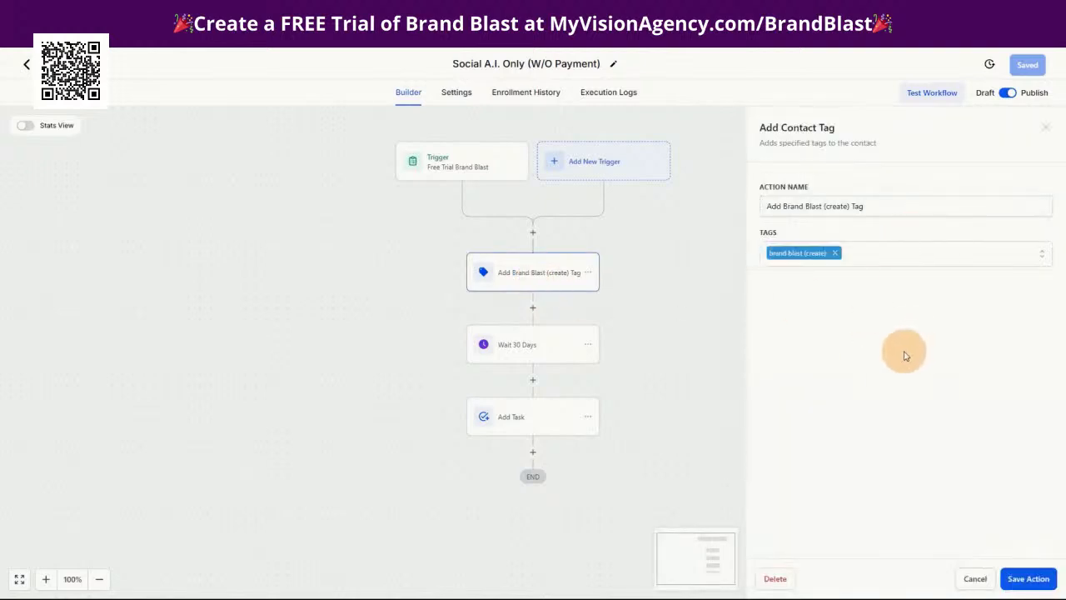
click(518, 343)
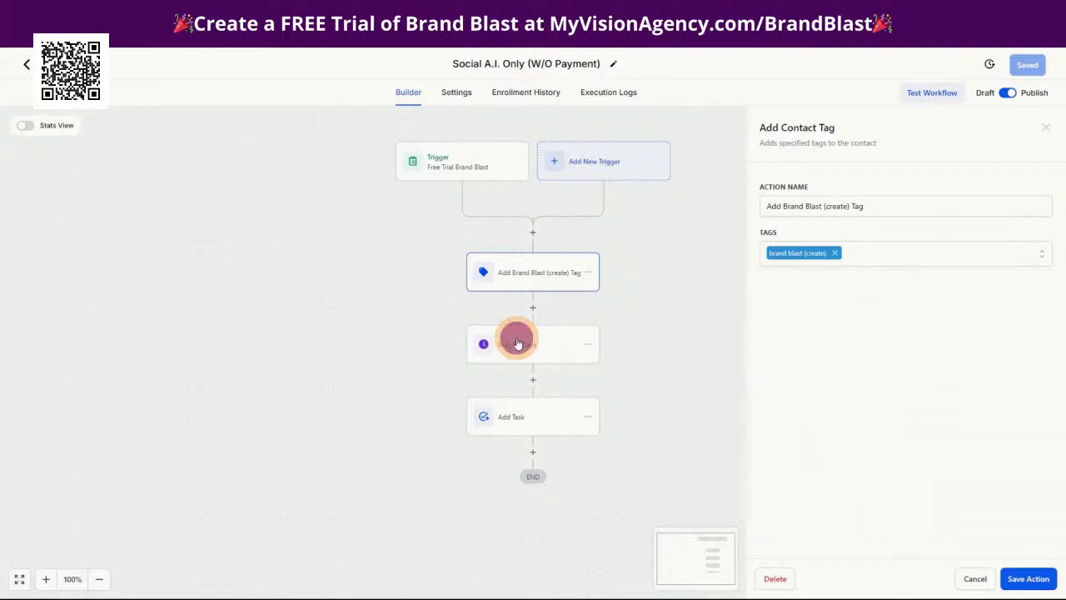
click(508, 423)
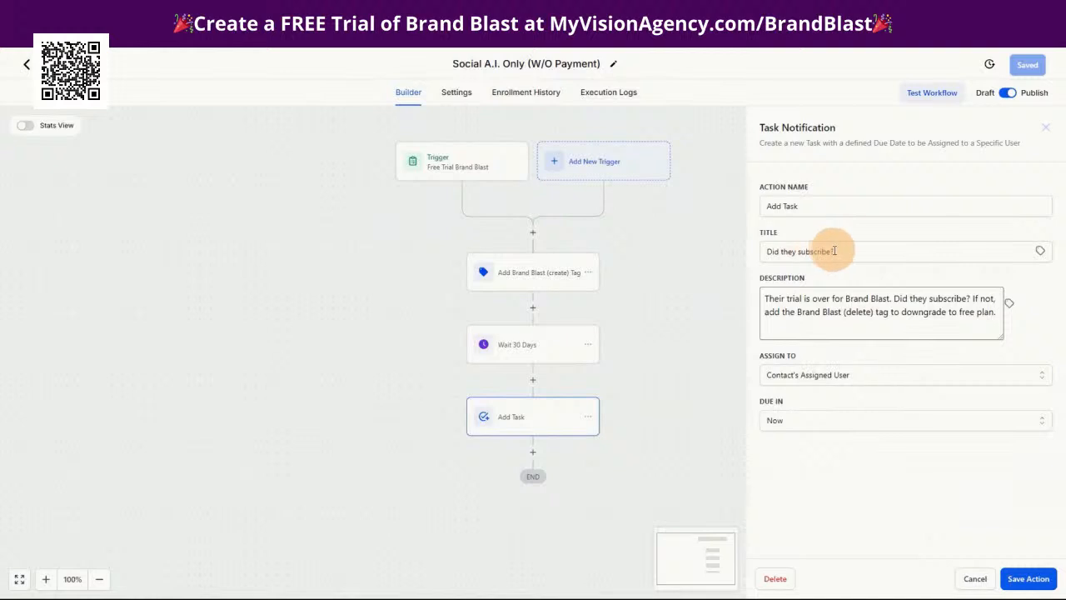
drag(841, 251, 760, 251)
drag(763, 298, 990, 323)
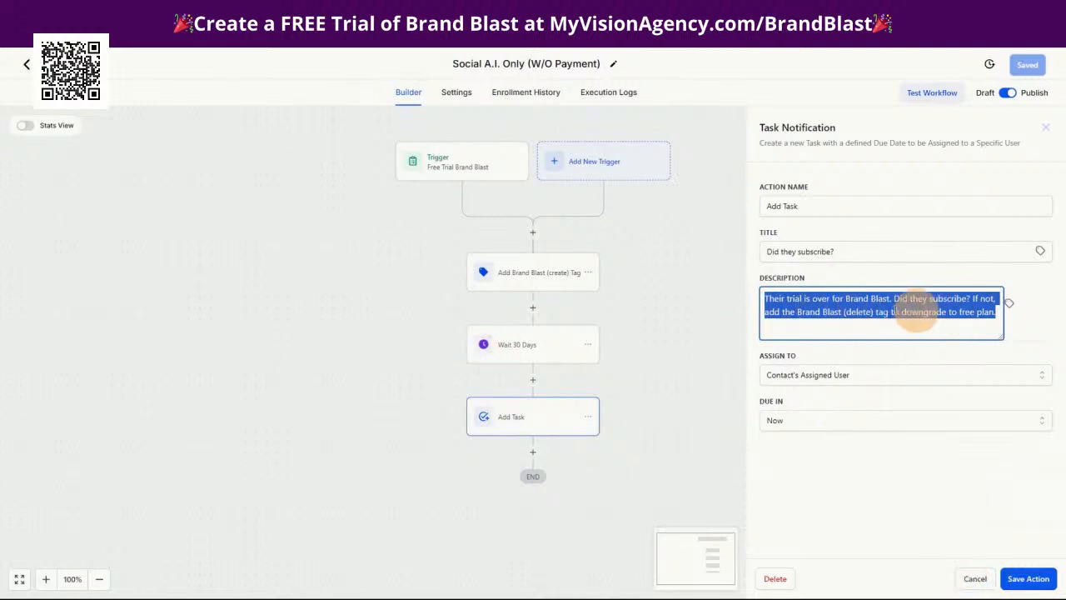
click(862, 315)
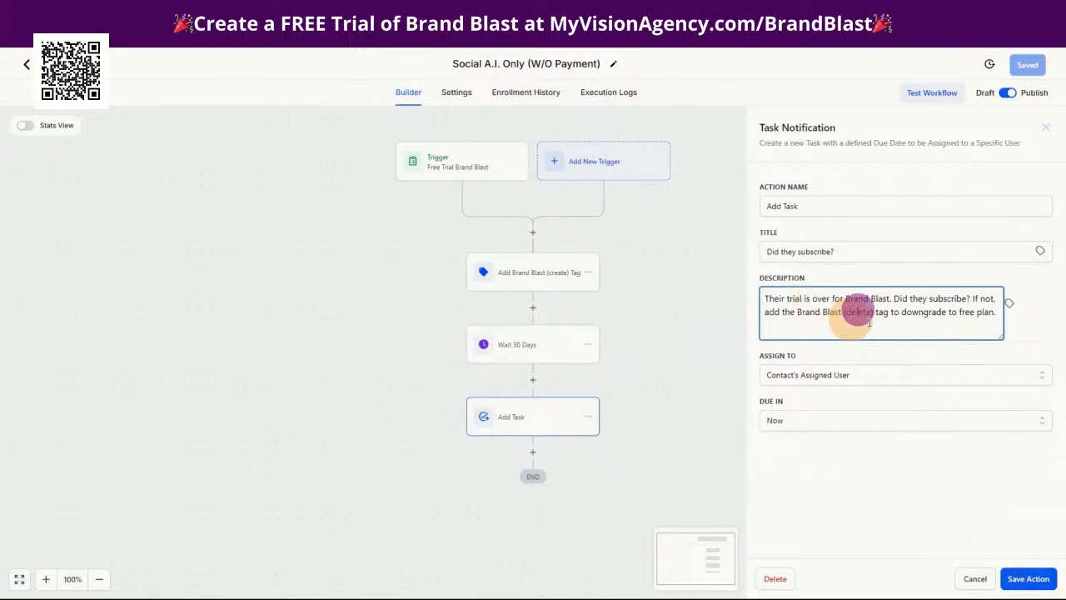
Save the Add Task action and the workflow, and return to the workflow list
click(1029, 578)
click(1029, 64)
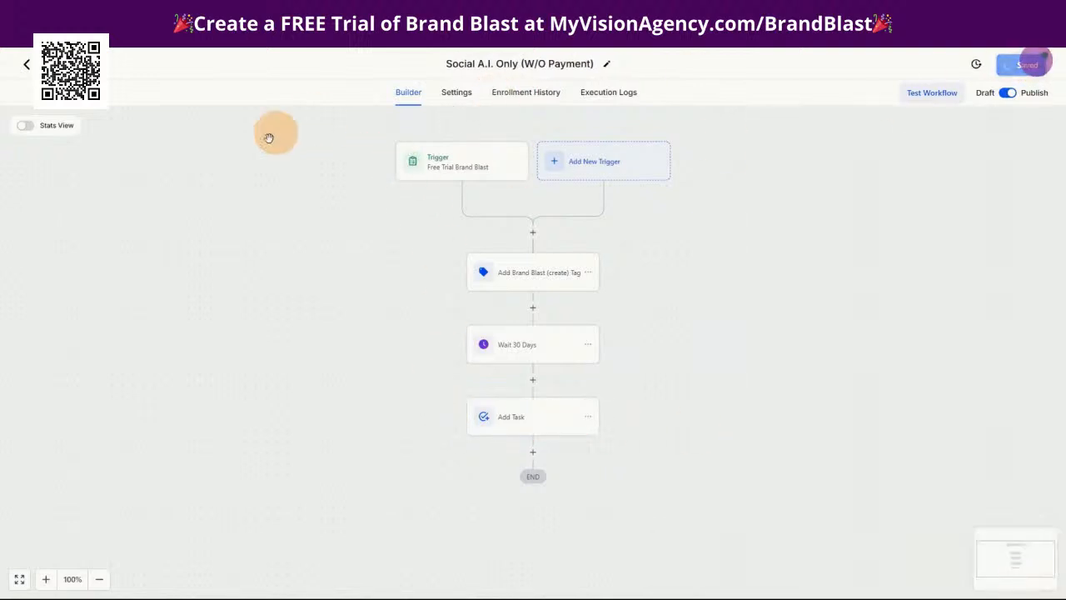
click(65, 64)
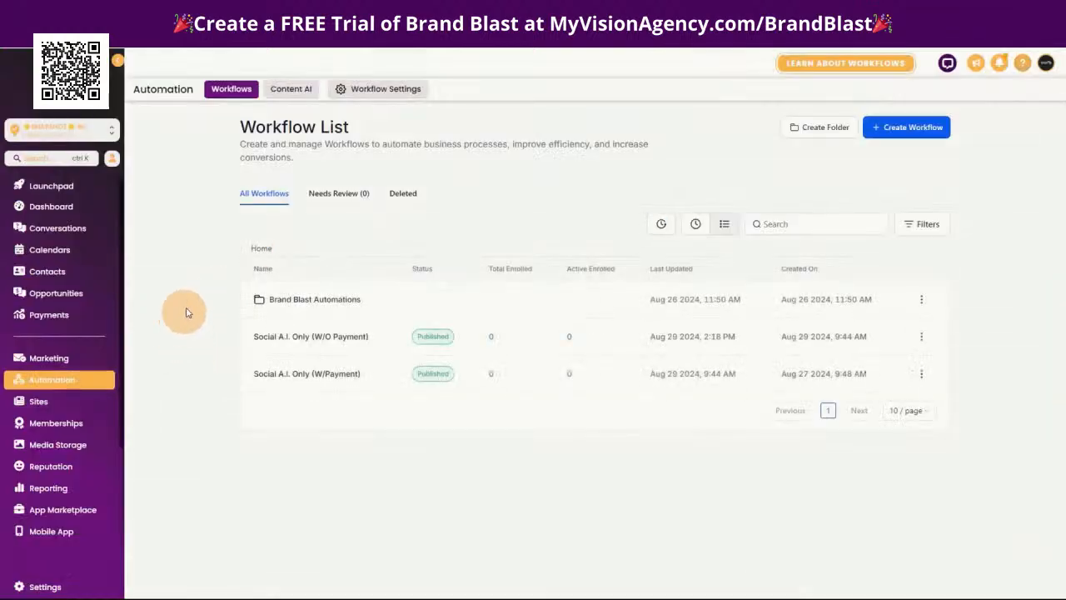
Look at the Social A.I. (Vision Members) and Social A.I. Only (Trial w/Payment) funnels, and return to the list of funnels
click(56, 402)
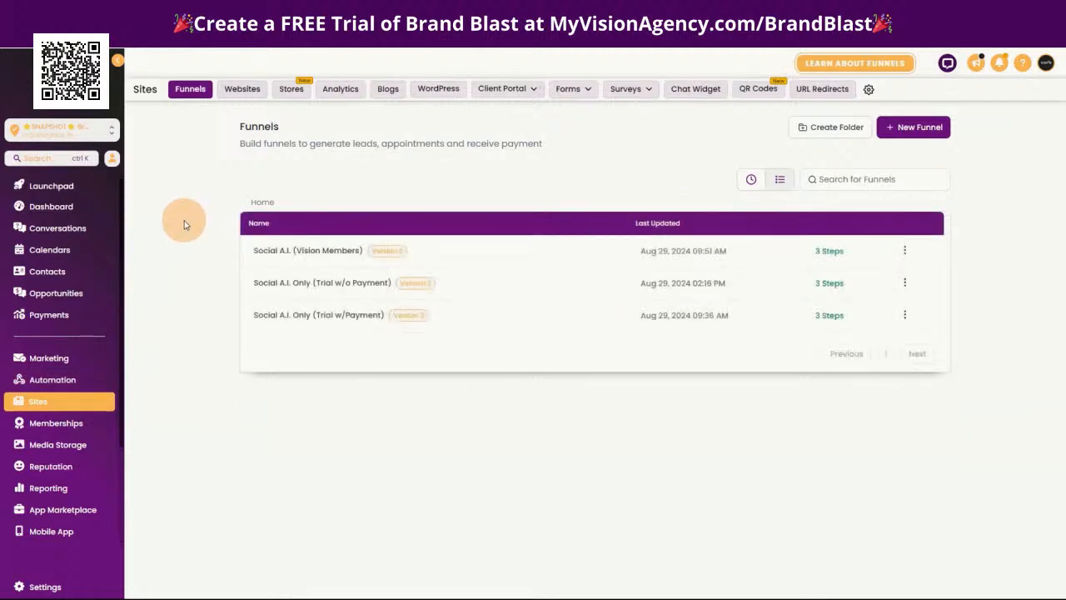
click(300, 253)
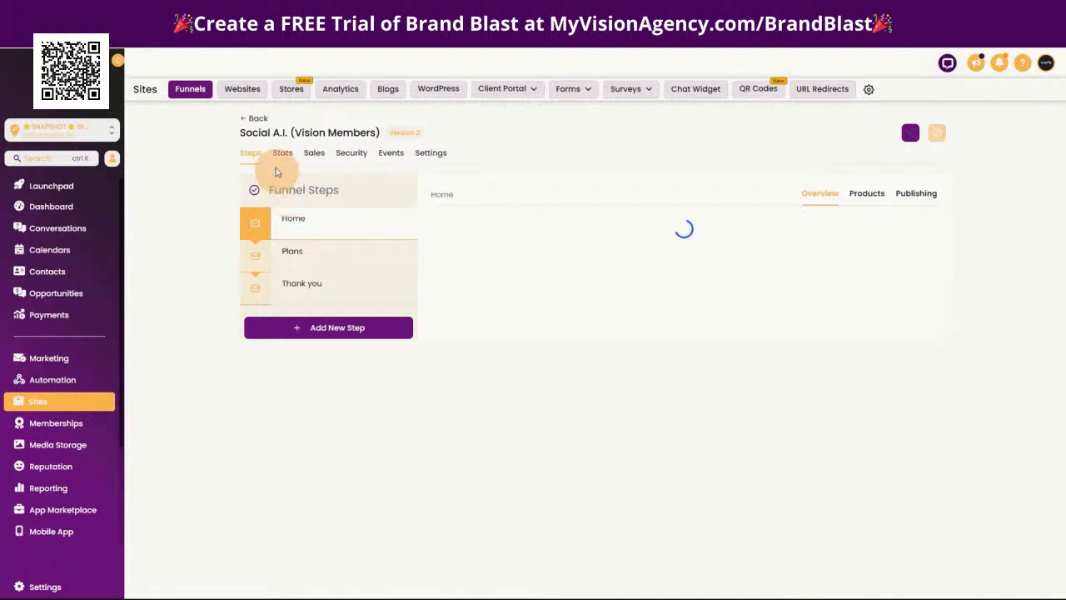
click(256, 123)
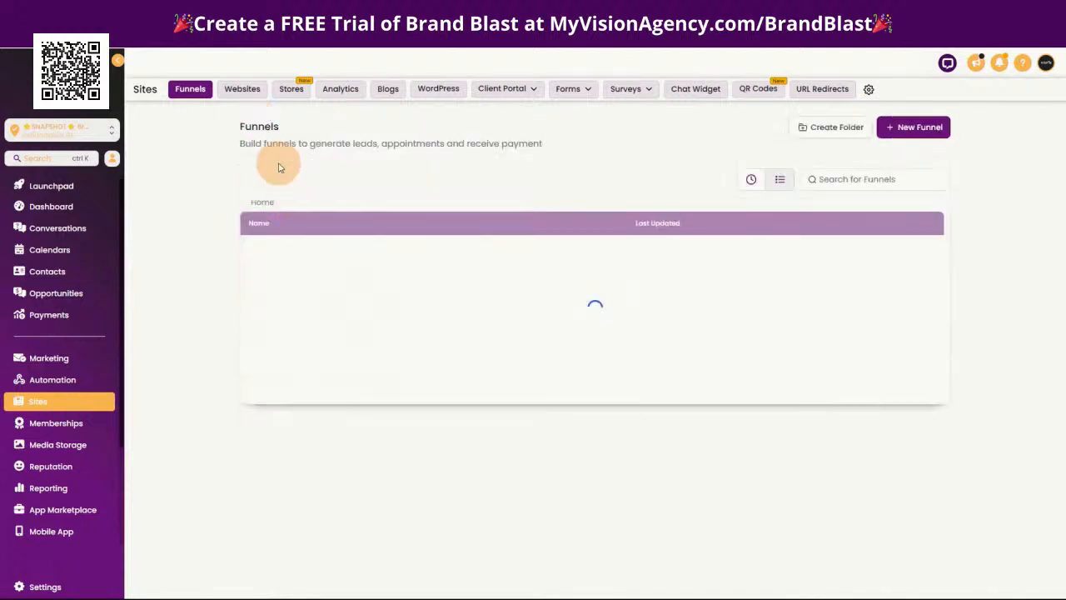
click(296, 319)
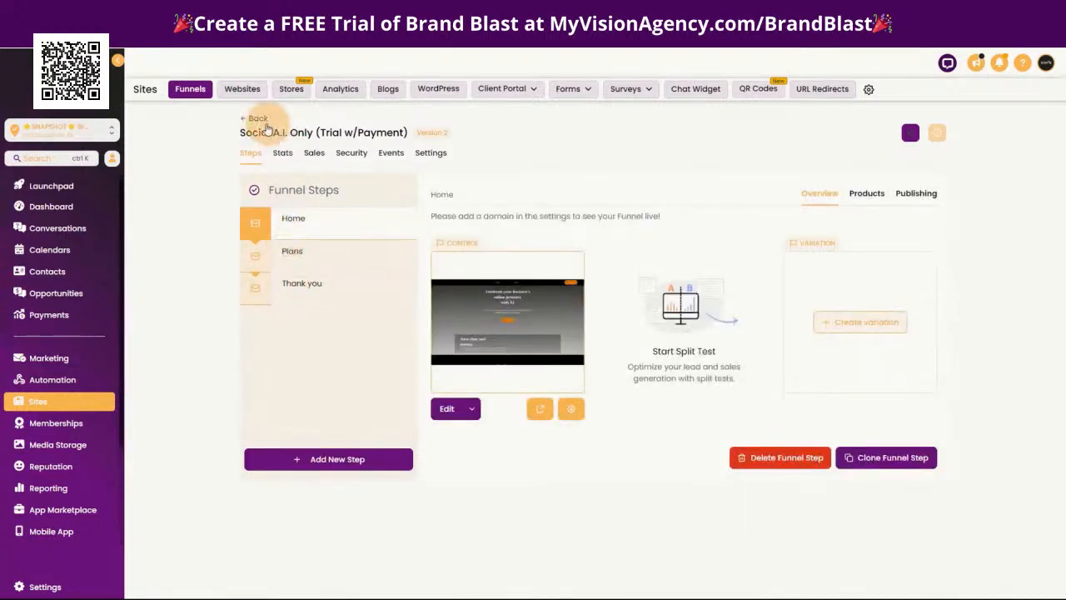
click(256, 119)
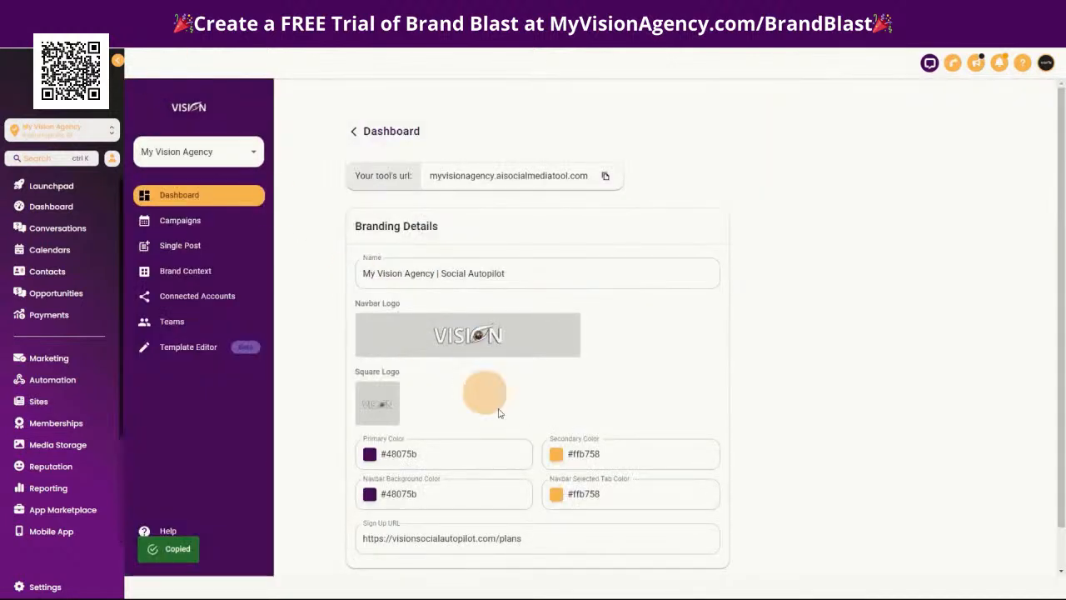
Examine the Sign Up URL in My Vision Agency's branding details
click(523, 540)
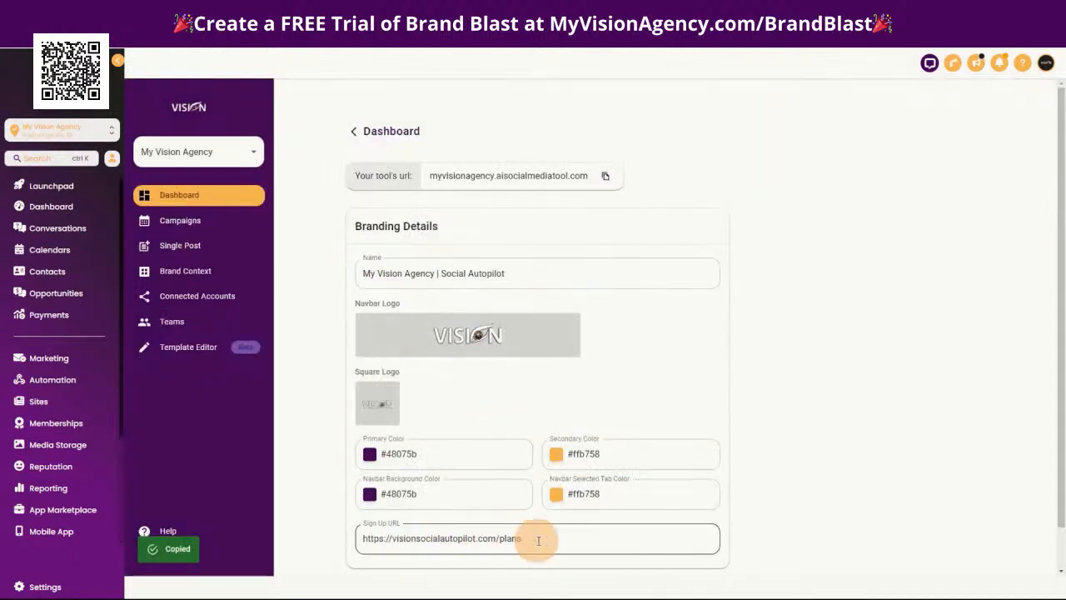
triple_click(534, 538)
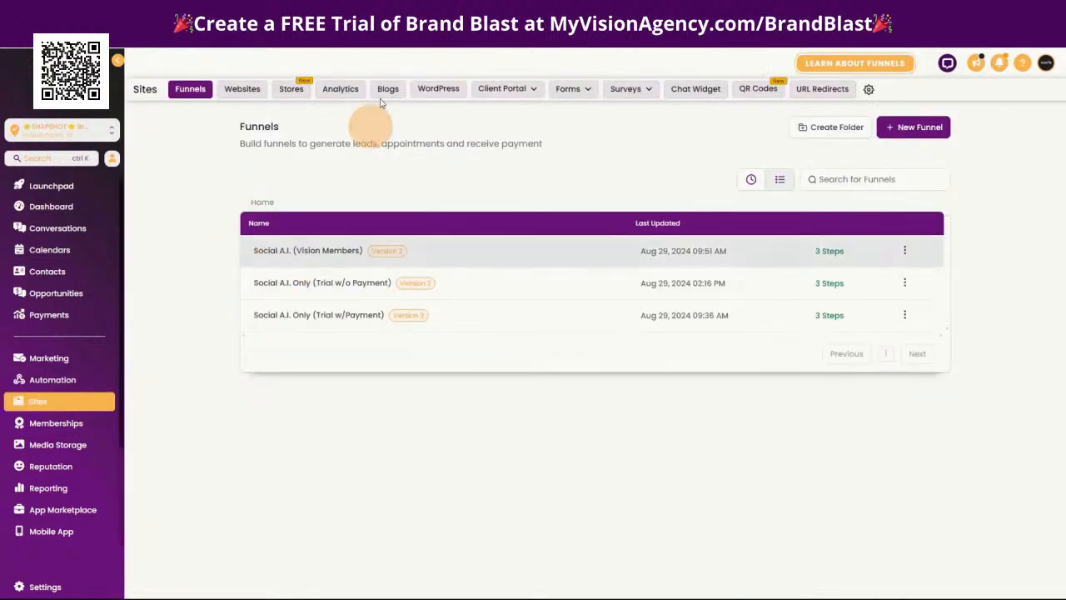
Open the Social A.I. (Vision Members) funnel and preview its Home and Plans pages
click(336, 256)
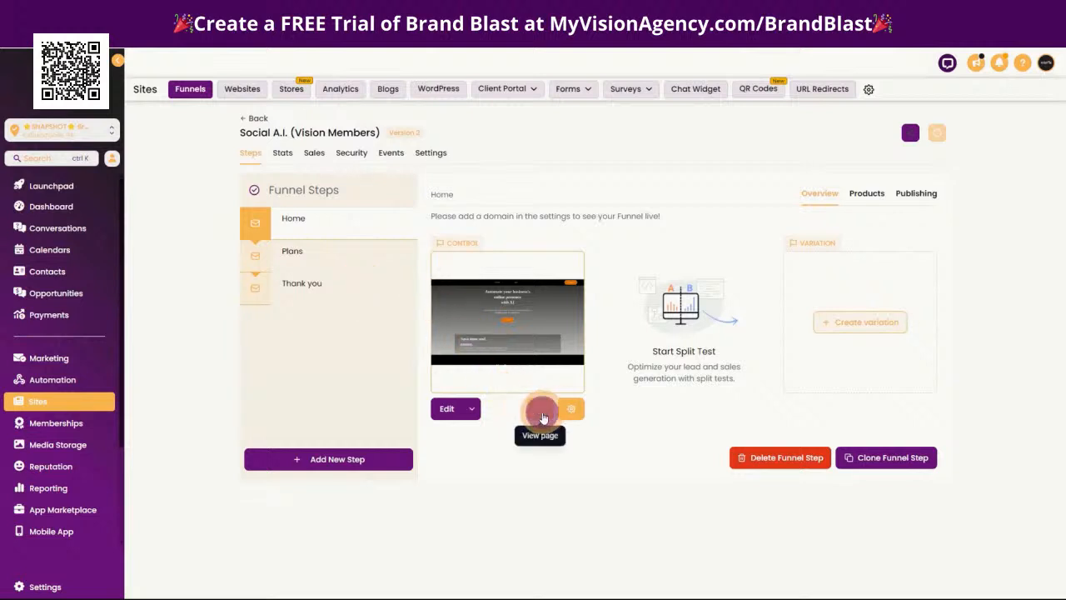
click(542, 416)
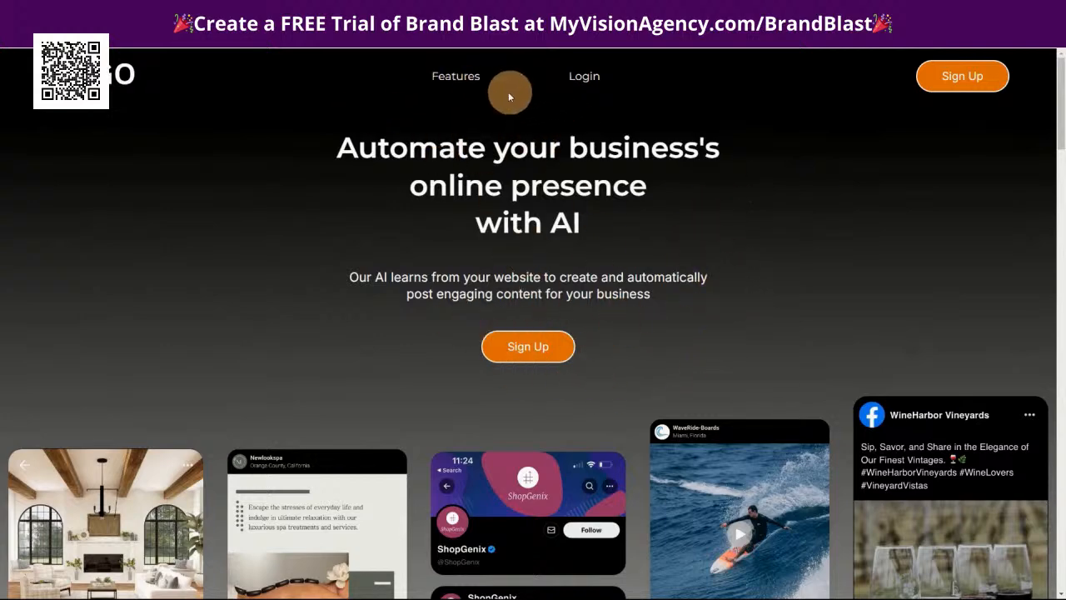
scroll(818, 338, down, 3)
scroll(781, 341, up, 3)
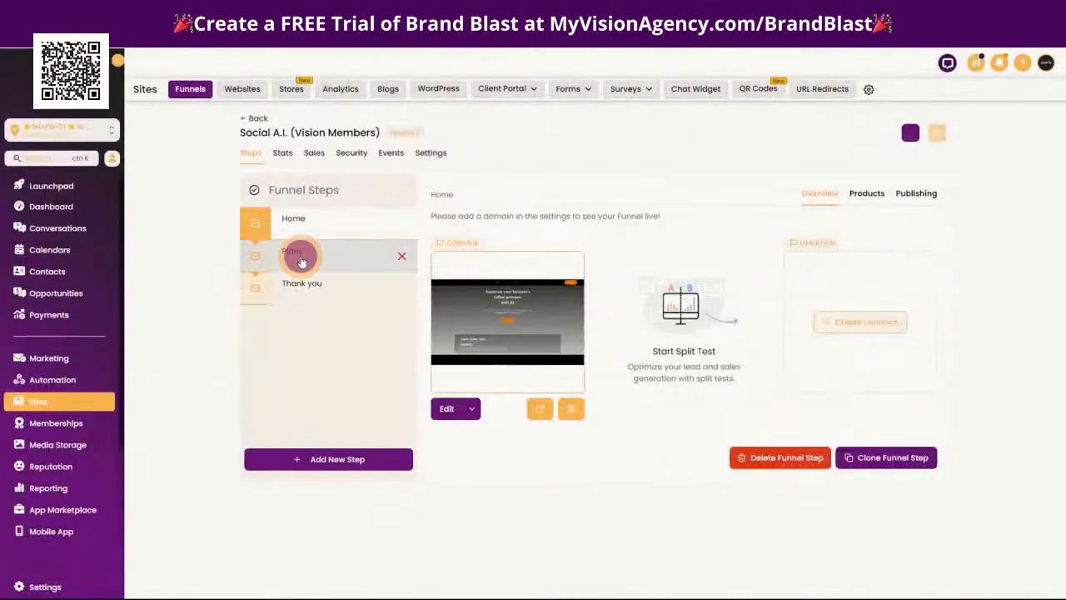
click(304, 259)
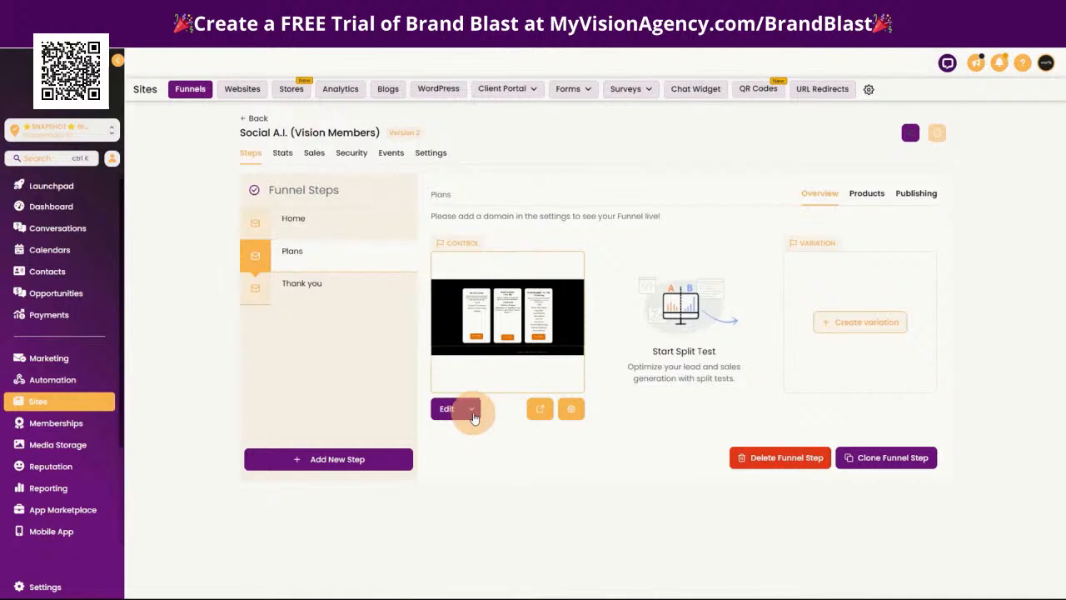
click(538, 410)
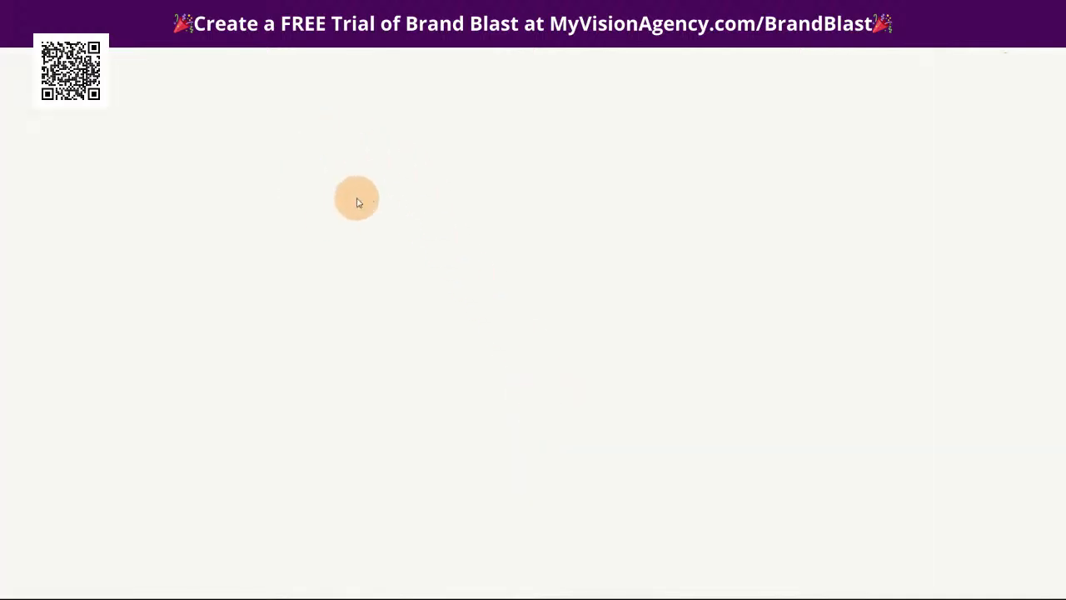
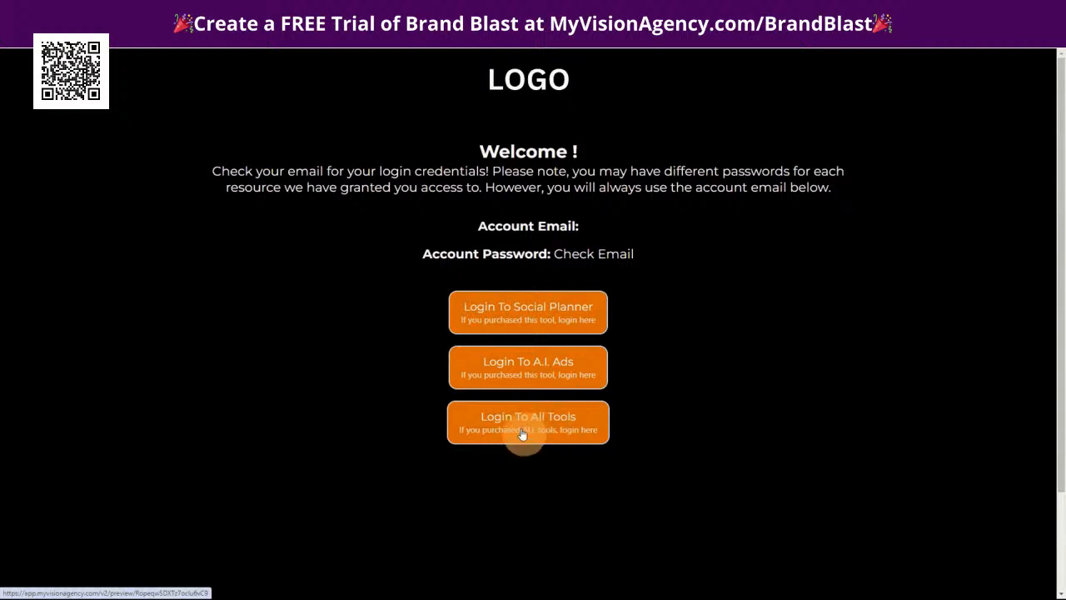
Close the funnel page preview and open the Brand Blast folder in the account's custom values settings
key(ctrl+w)
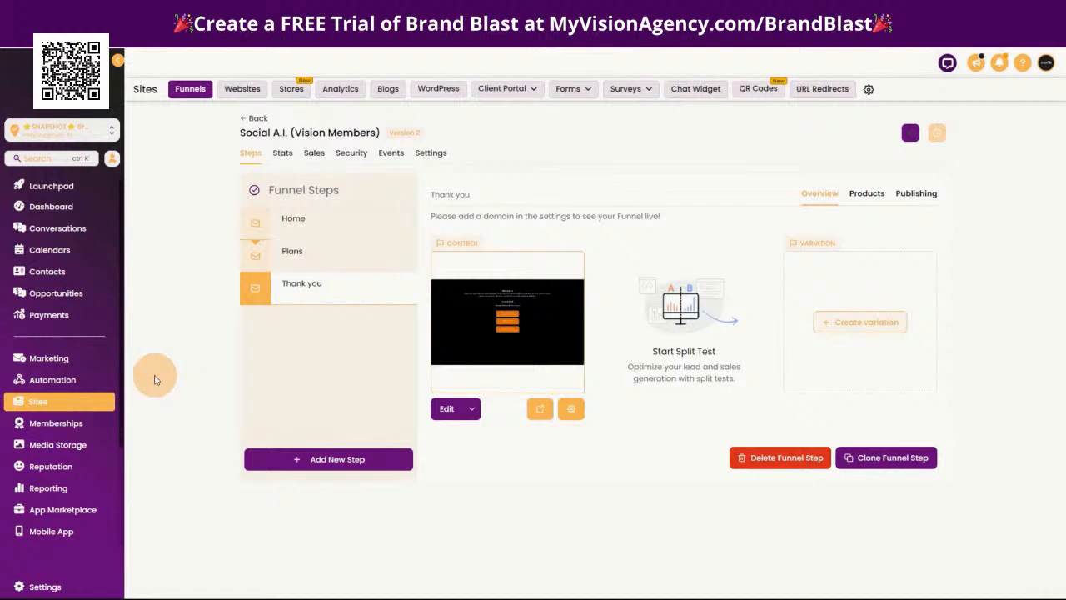
click(43, 587)
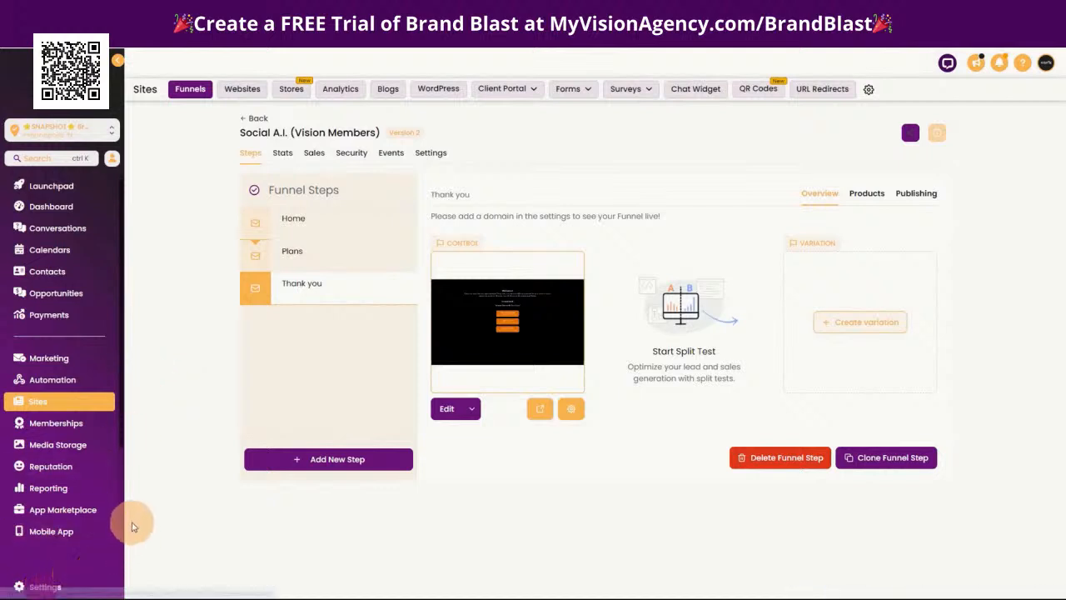
click(54, 506)
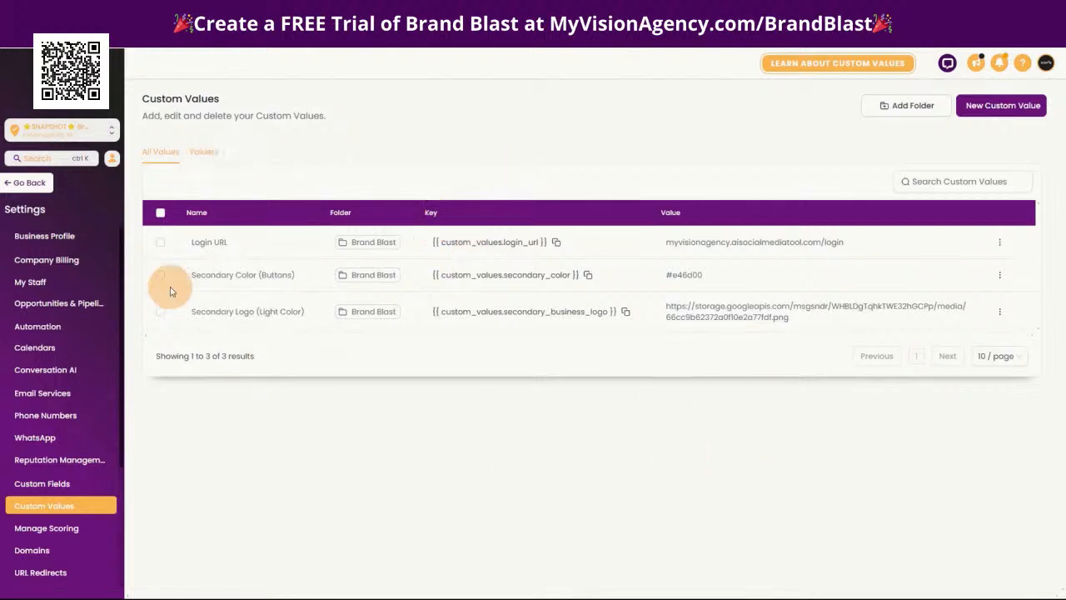
click(204, 153)
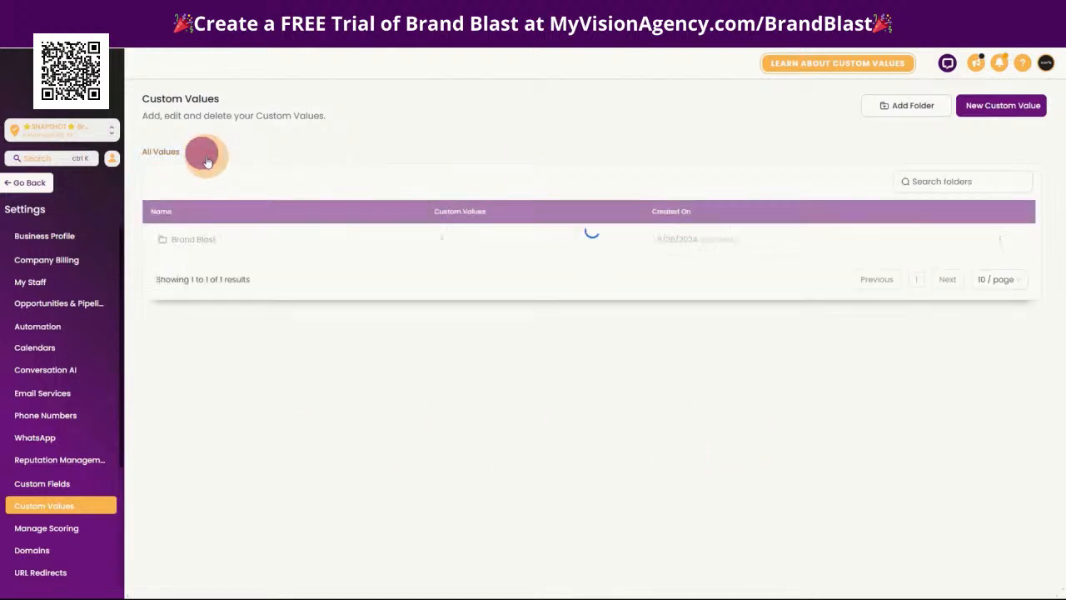
click(191, 241)
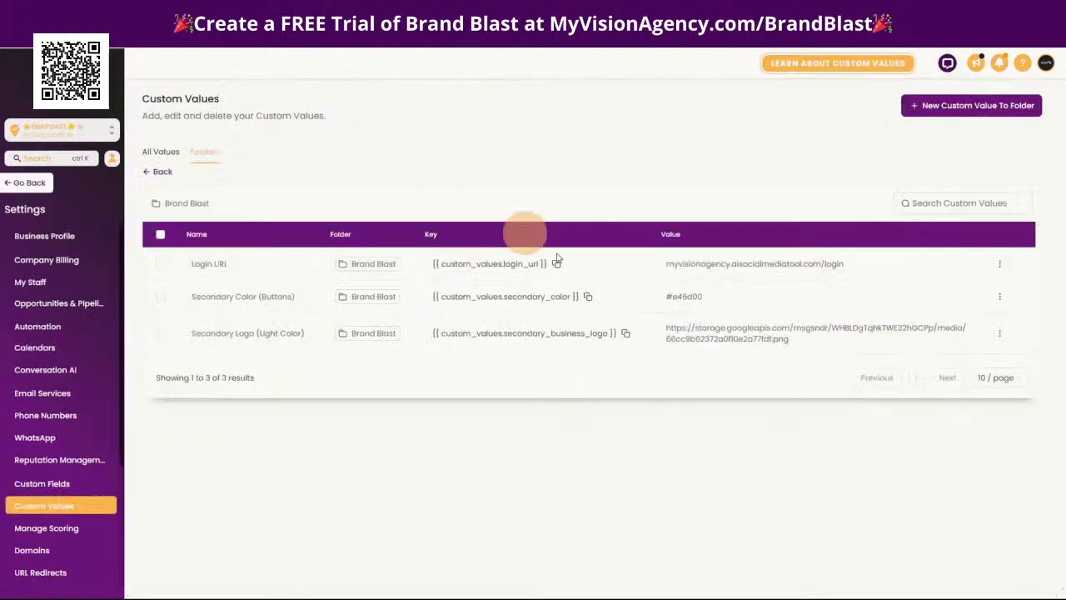
click(999, 265)
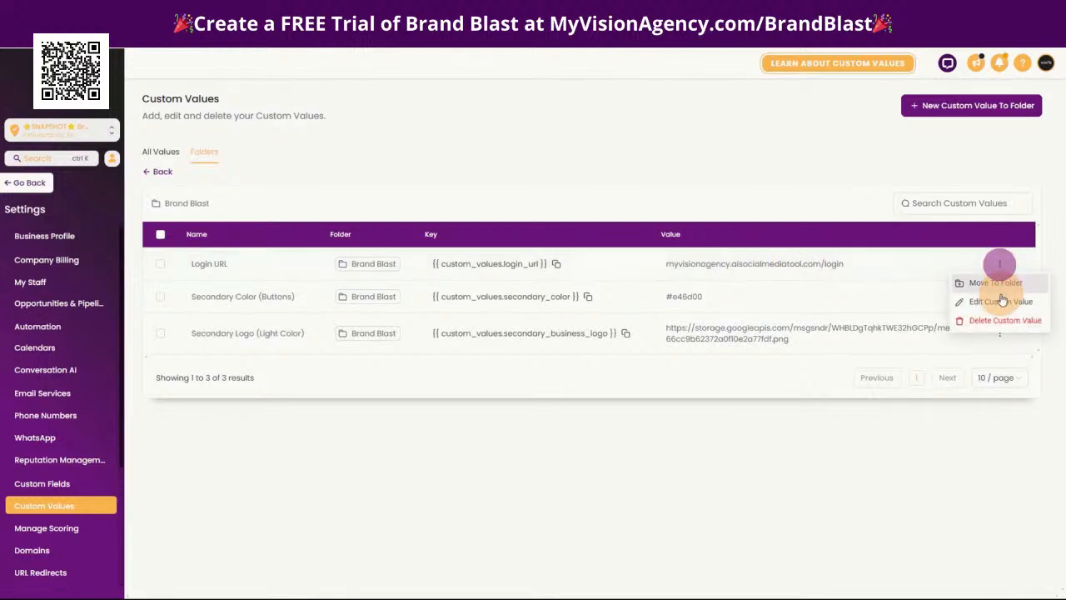
click(994, 302)
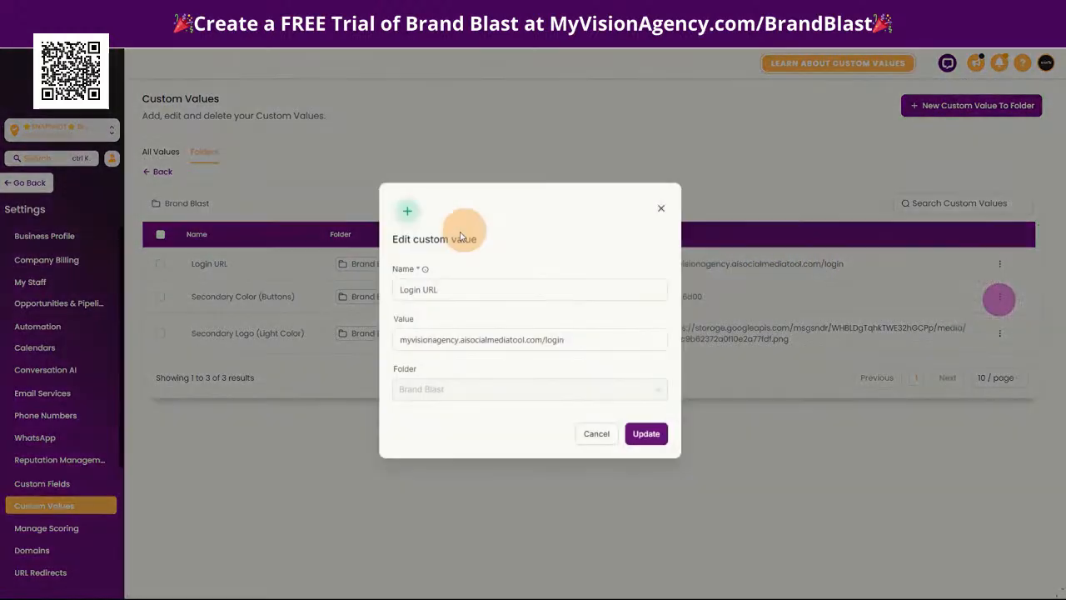
click(400, 339)
text(my)
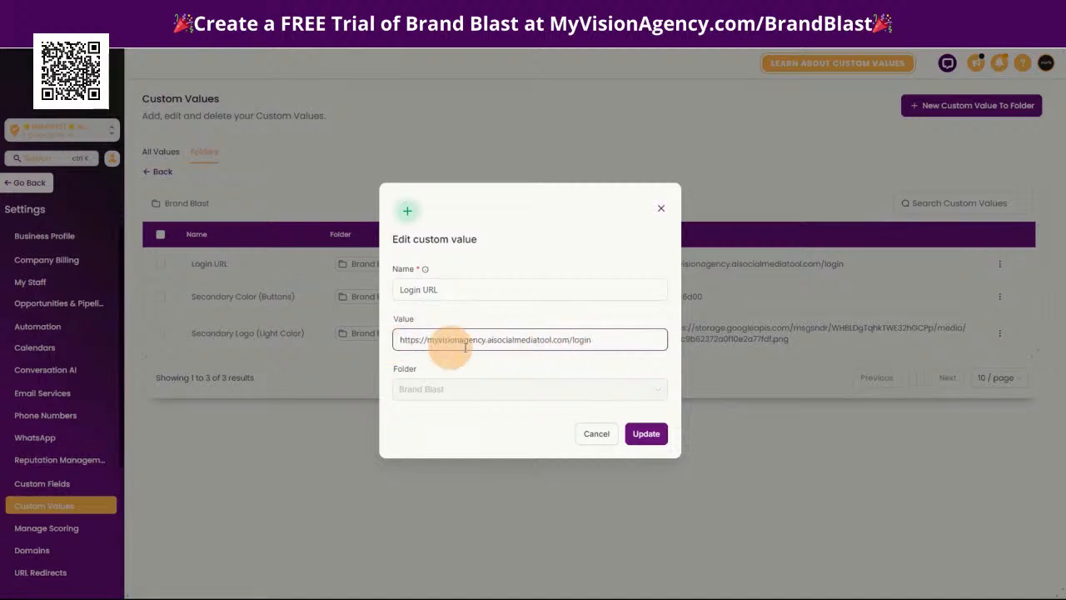
drag(568, 339, 611, 339)
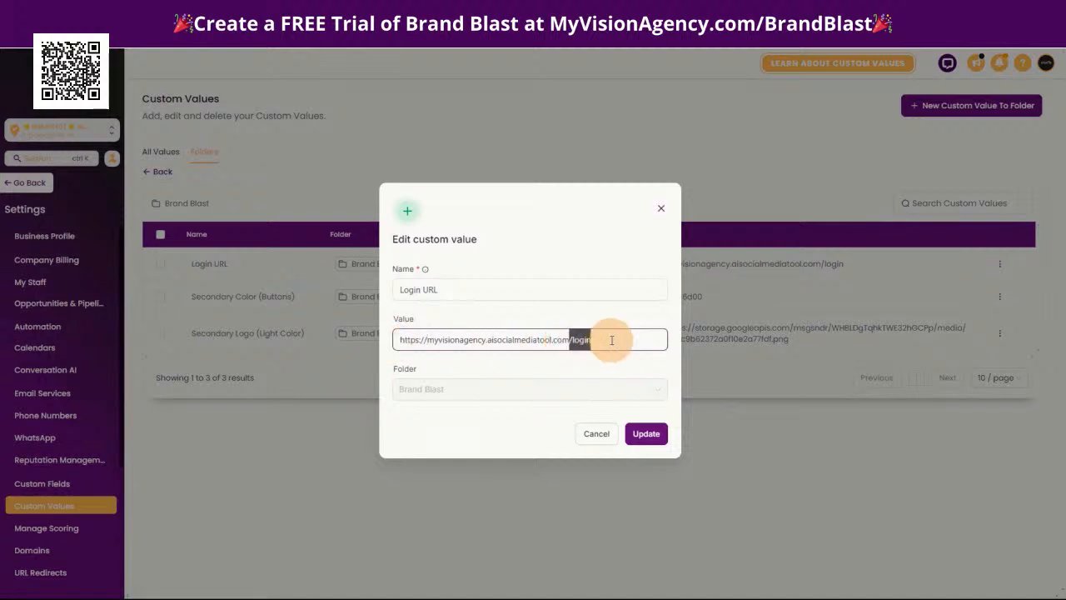
click(643, 433)
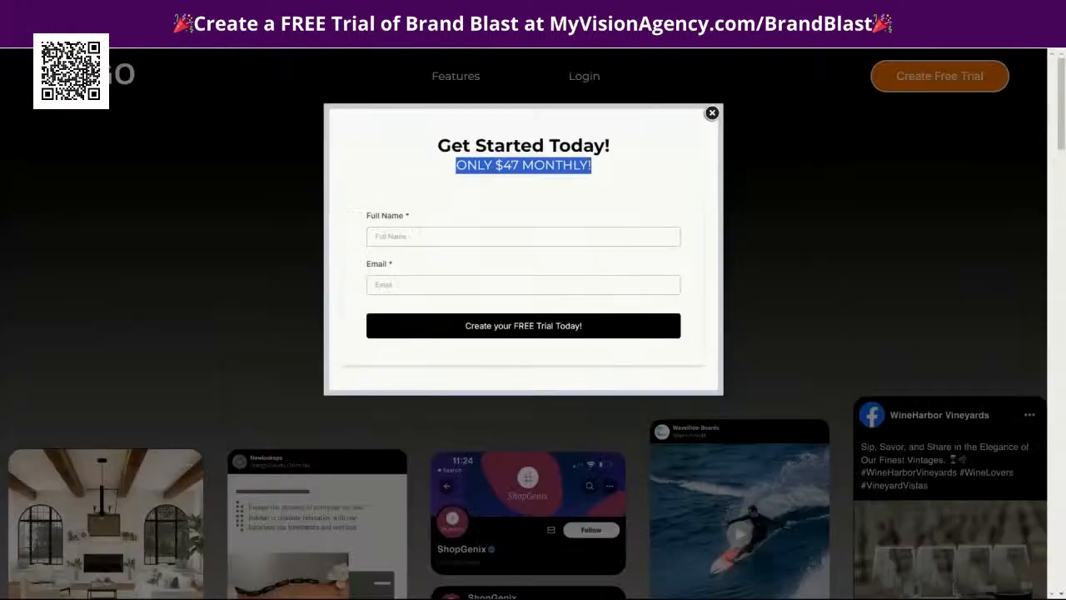
Copy the light blue #59cdff from the Demo Brand palette in Canva and save it as the Secondary Color (Buttons) custom value
click(351, 12)
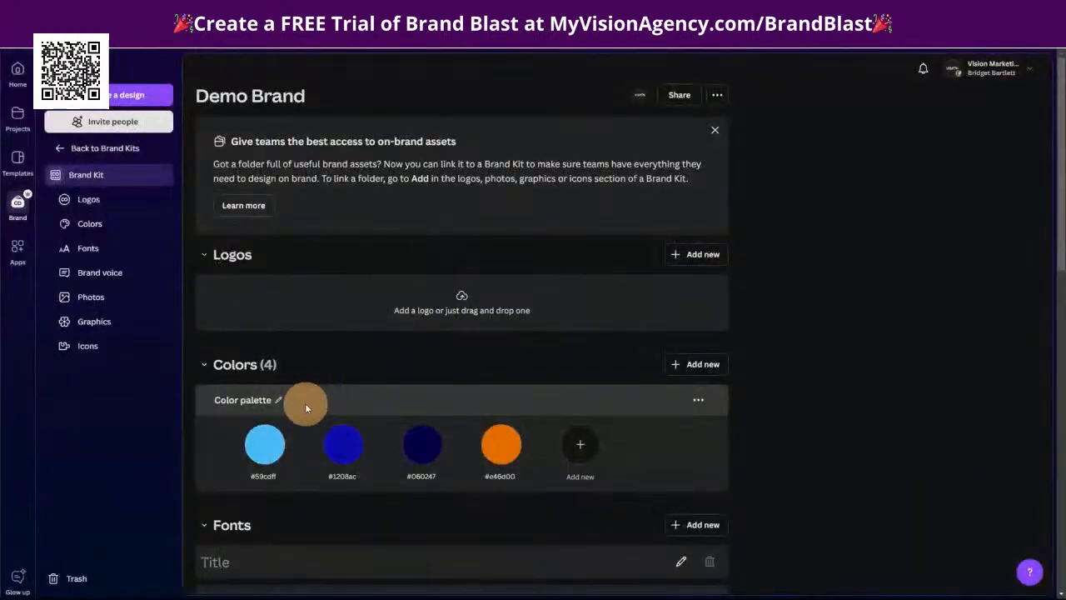
click(264, 444)
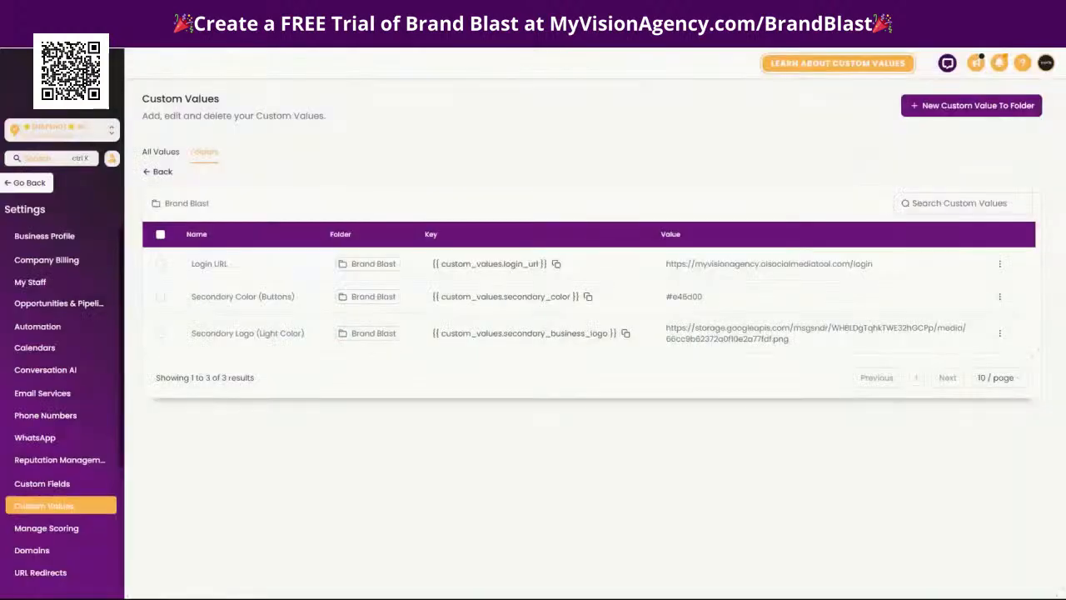
click(1000, 296)
click(985, 330)
click(453, 343)
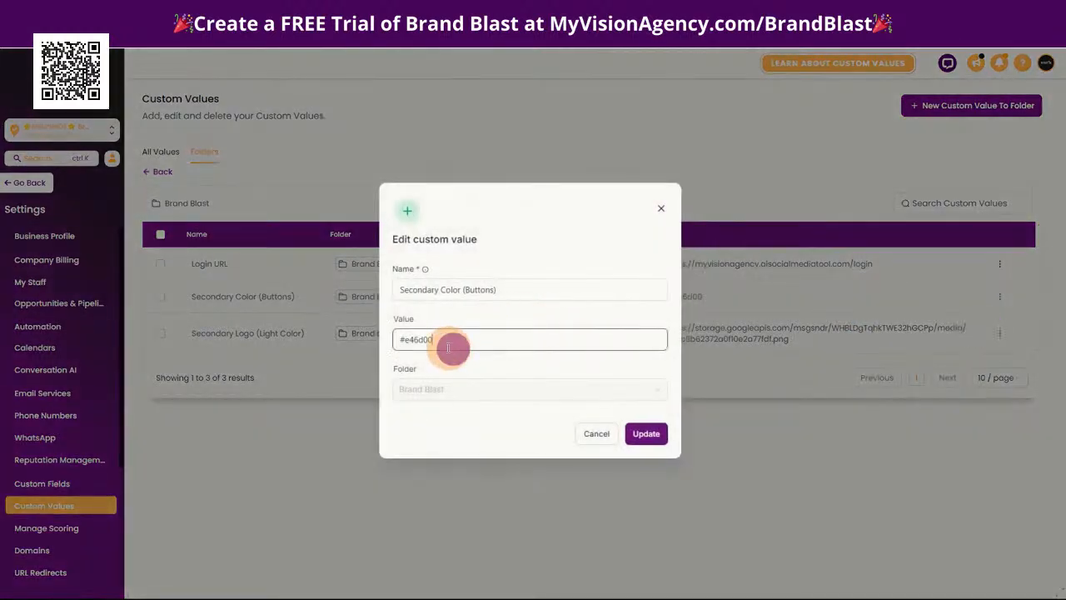
drag(452, 348, 396, 341)
text(#59cdff)
click(647, 433)
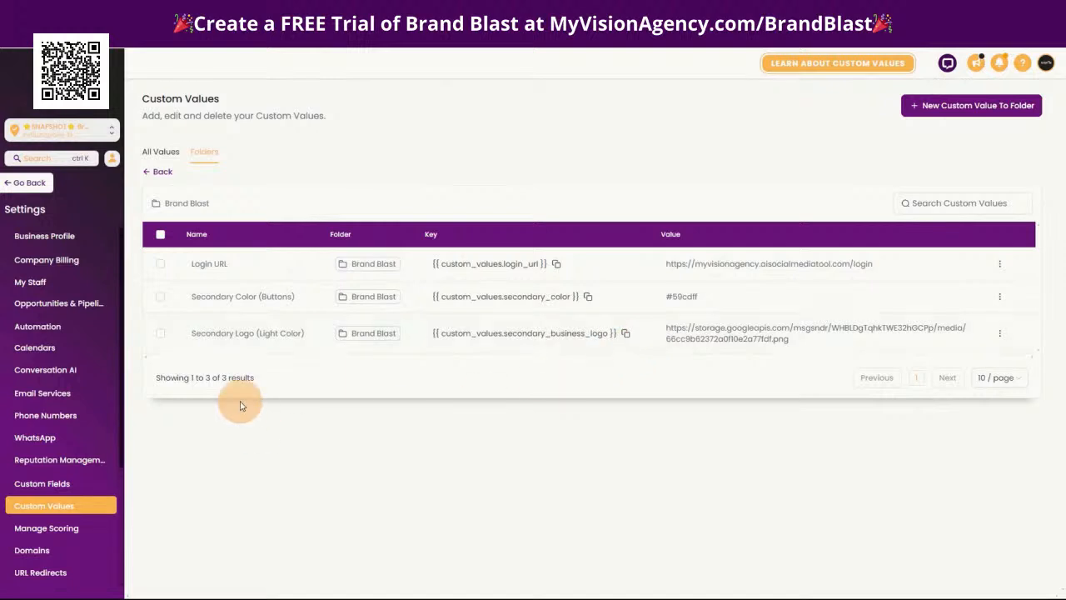
Copy the link of LOGO.png from the Relocated Item folder in media storage
click(20, 188)
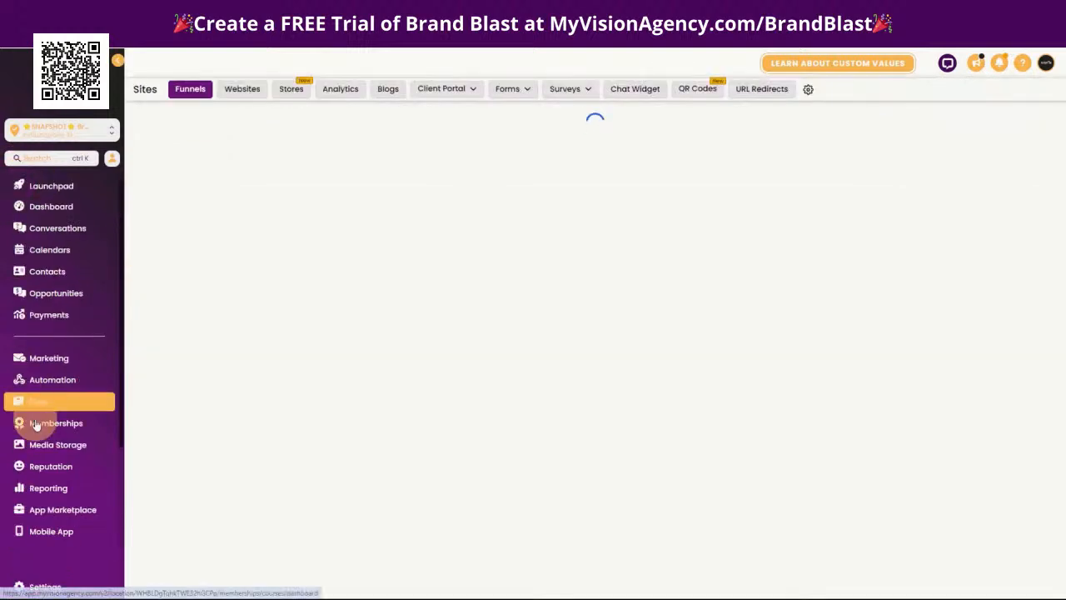
click(73, 447)
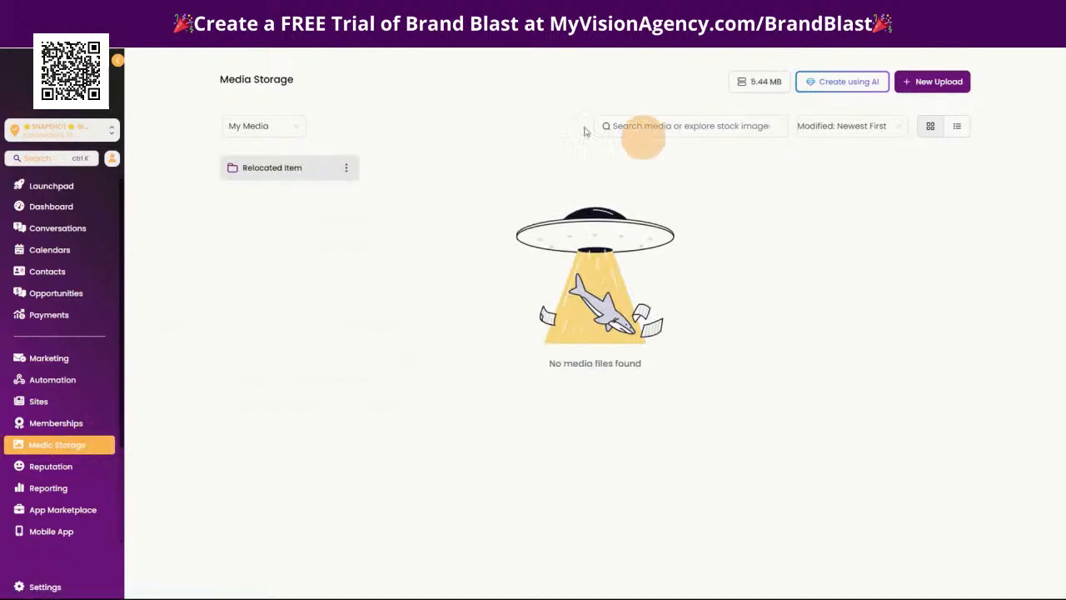
click(273, 171)
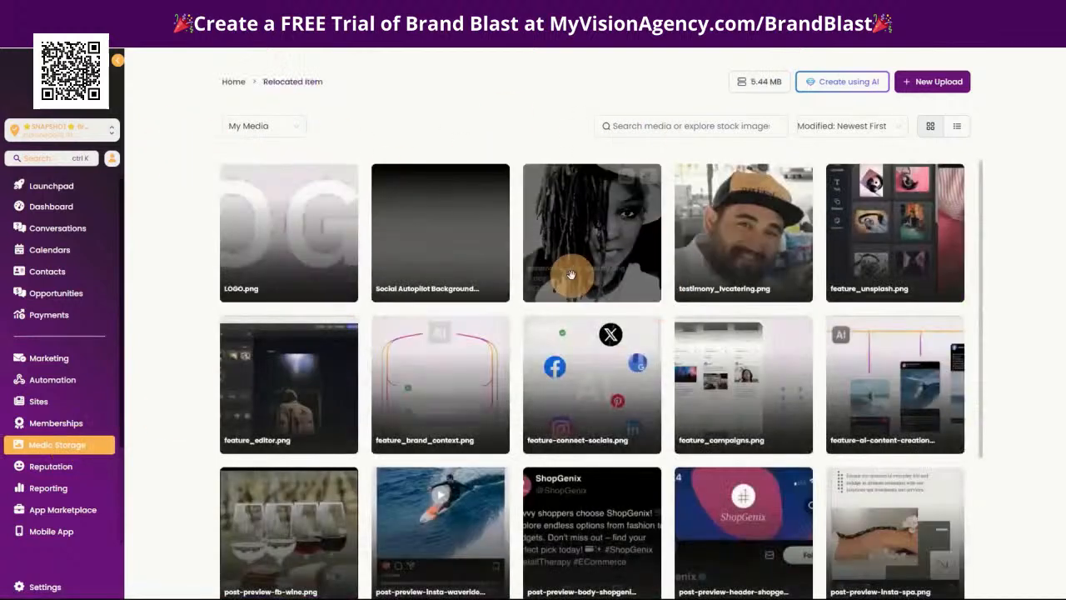
click(346, 179)
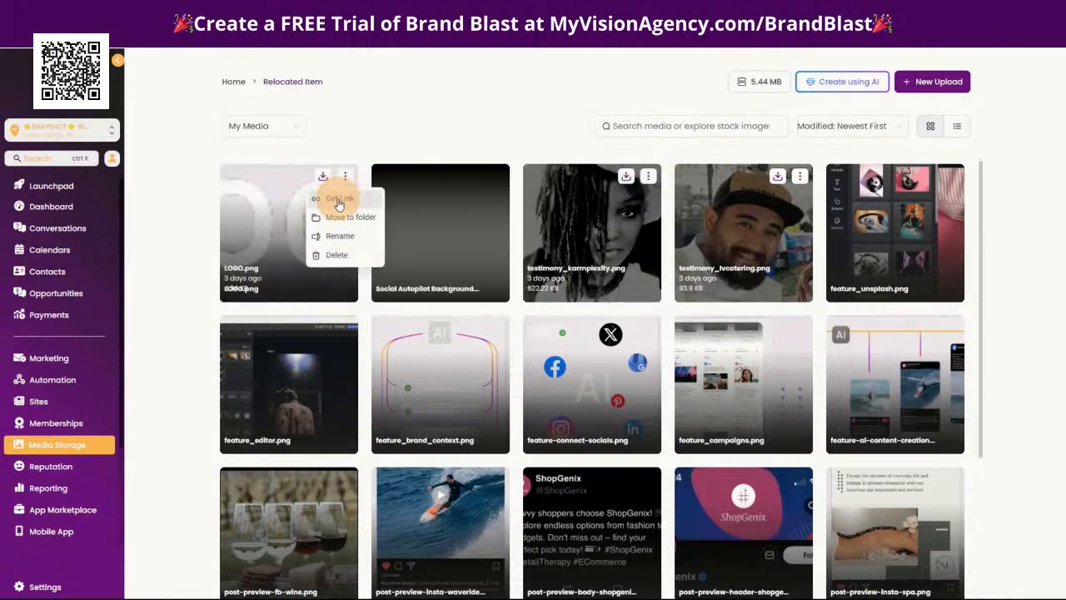
click(340, 198)
Return to the custom values settings and show the available actions for Secondary Logo (Light Color)
click(66, 583)
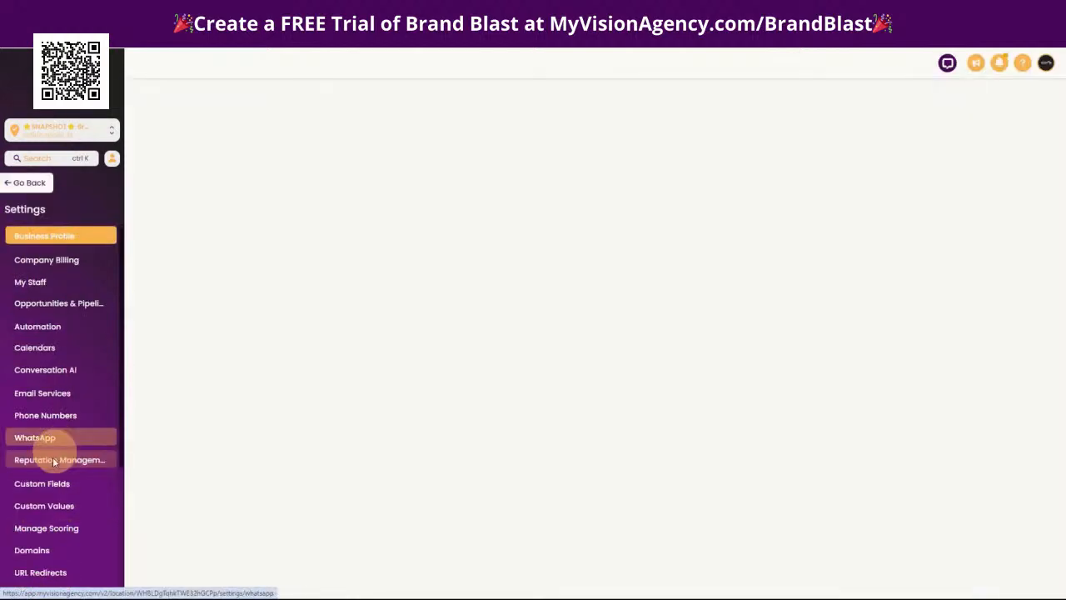
click(50, 505)
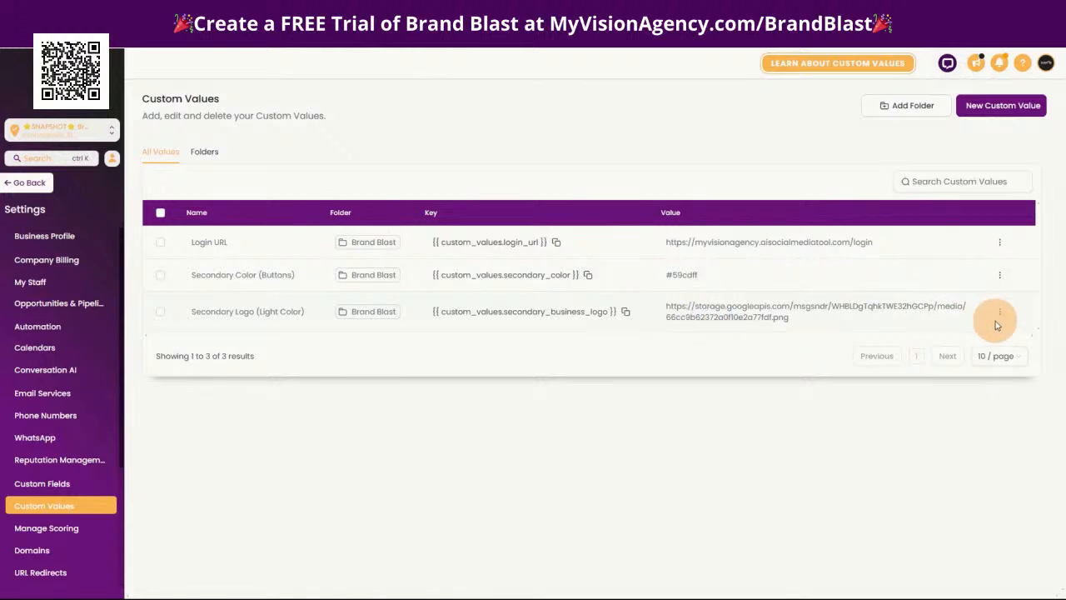
click(1000, 313)
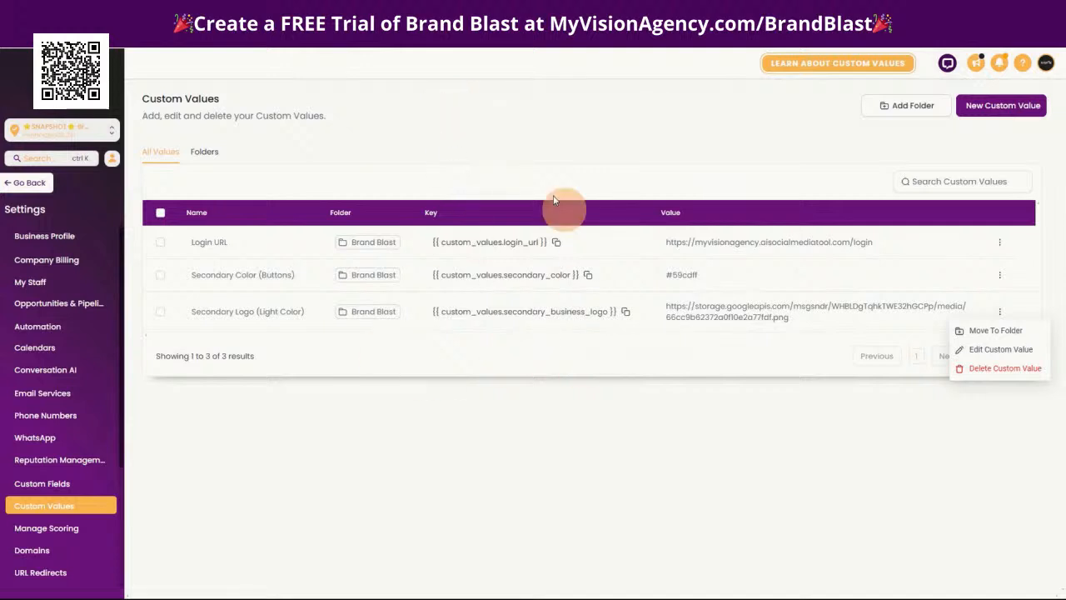
click(397, 142)
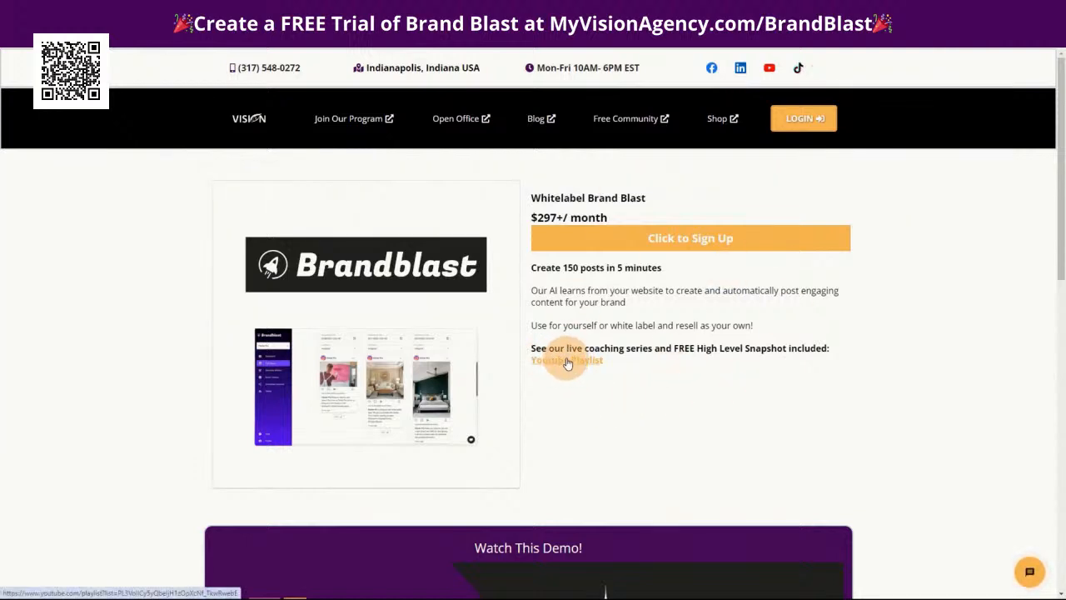
Look through the Whitelabel Brand Blast product page, including its offer description and demo video section
scroll(524, 419, down, 2)
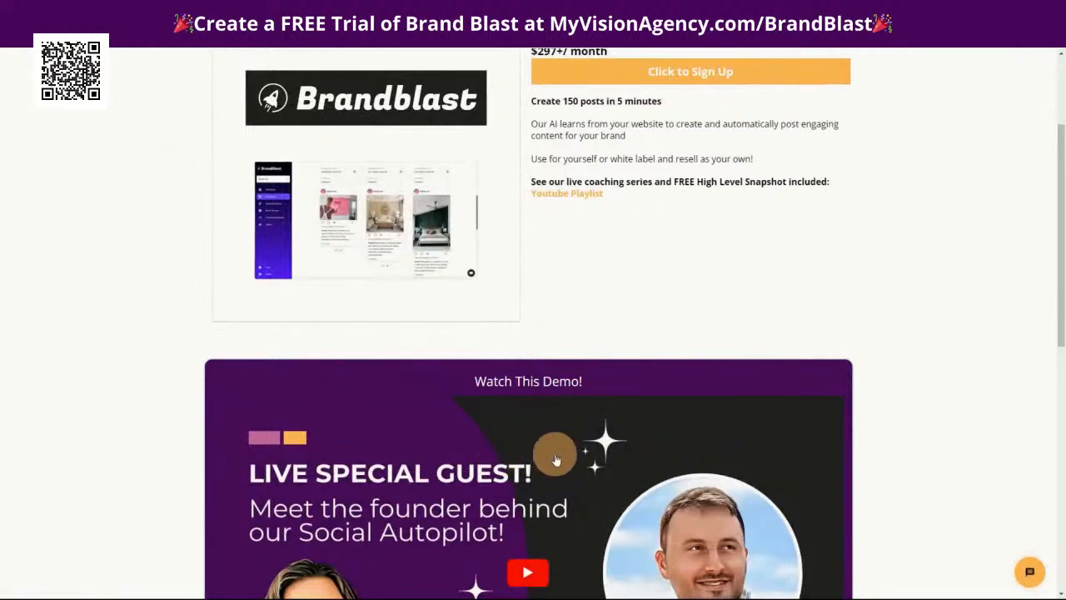
scroll(470, 362, down, 2)
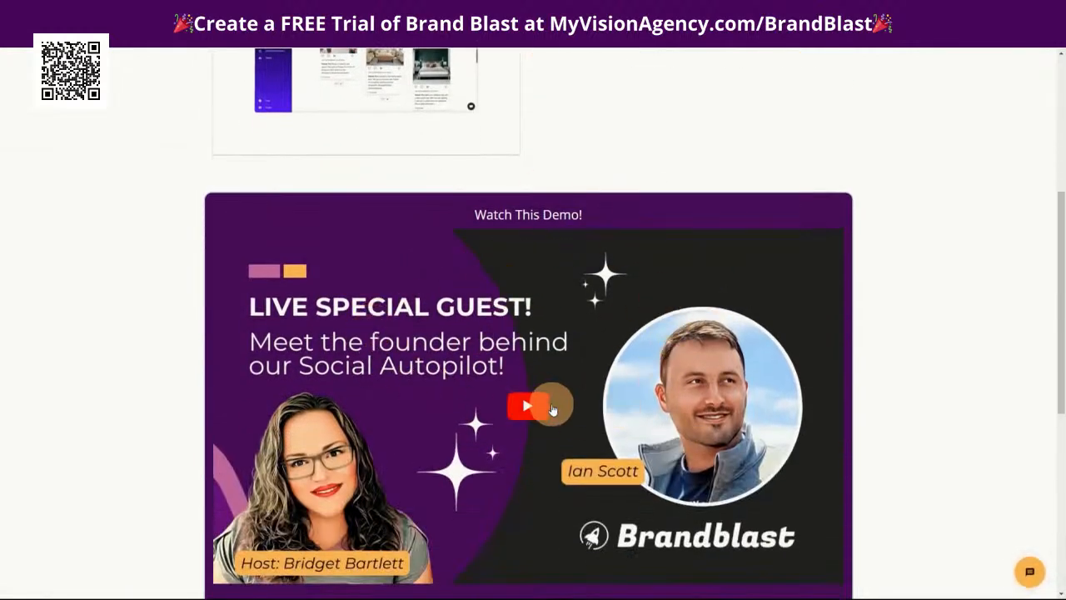
scroll(599, 416, up, 2)
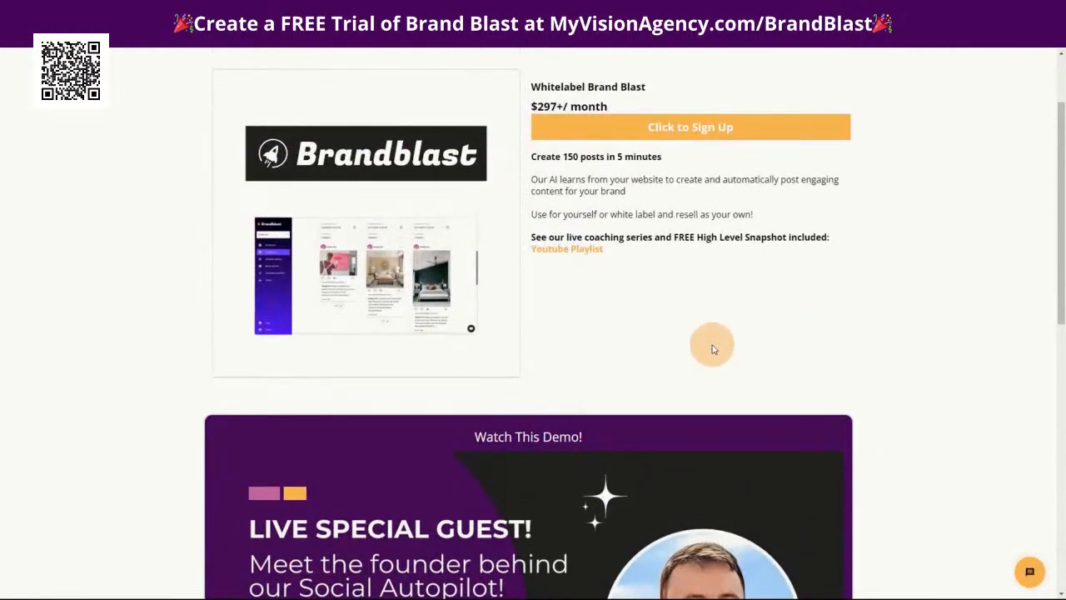
scroll(744, 357, up, 2)
scroll(888, 333, down, 1)
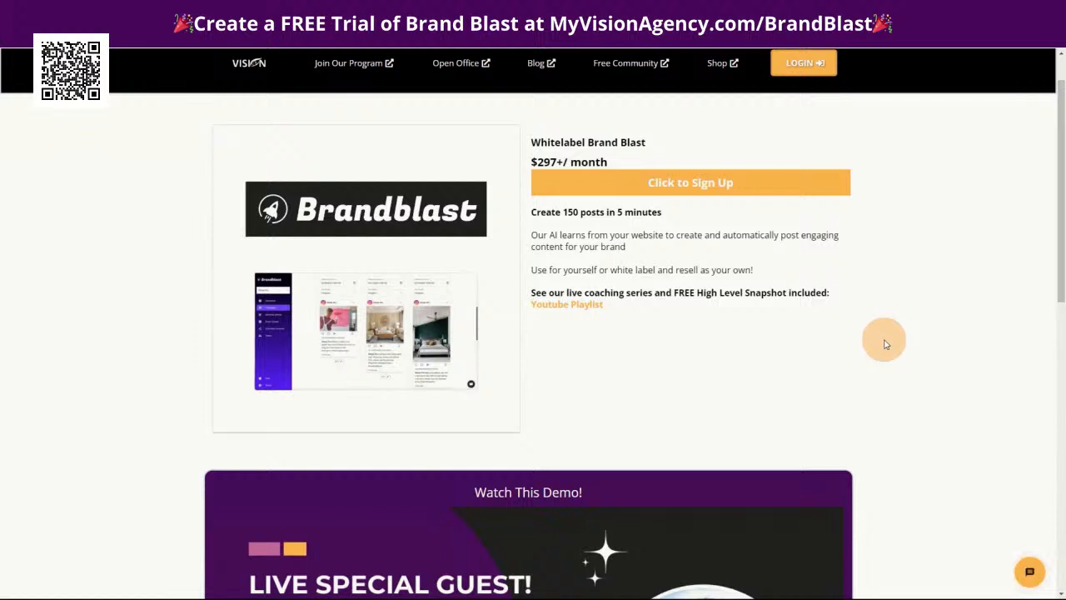
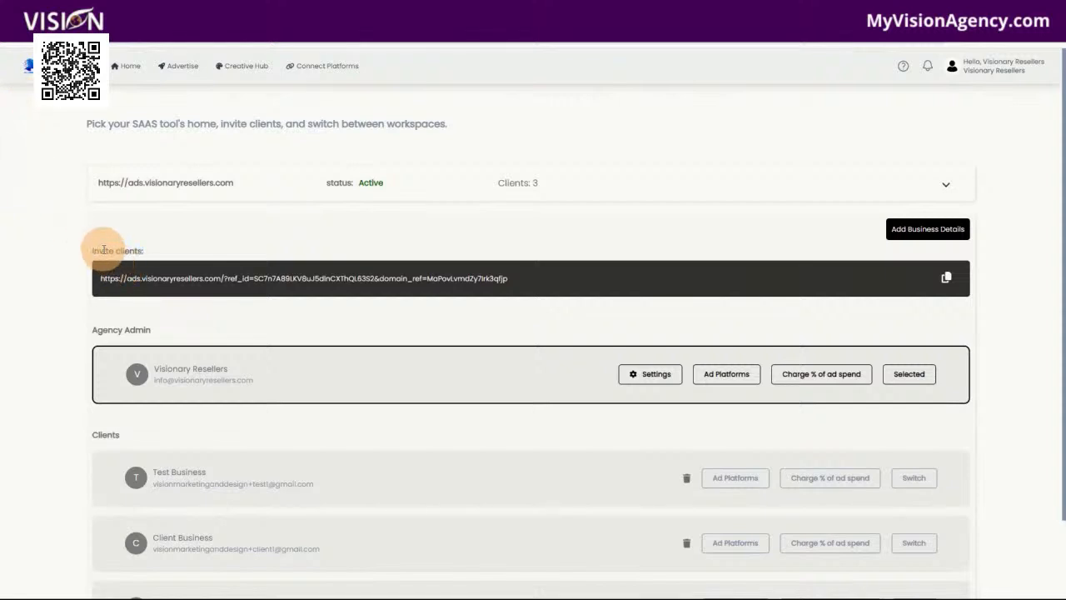
Review the client invite link, the client workspace list and the saved business details of the white-label ads tool
drag(99, 278, 605, 299)
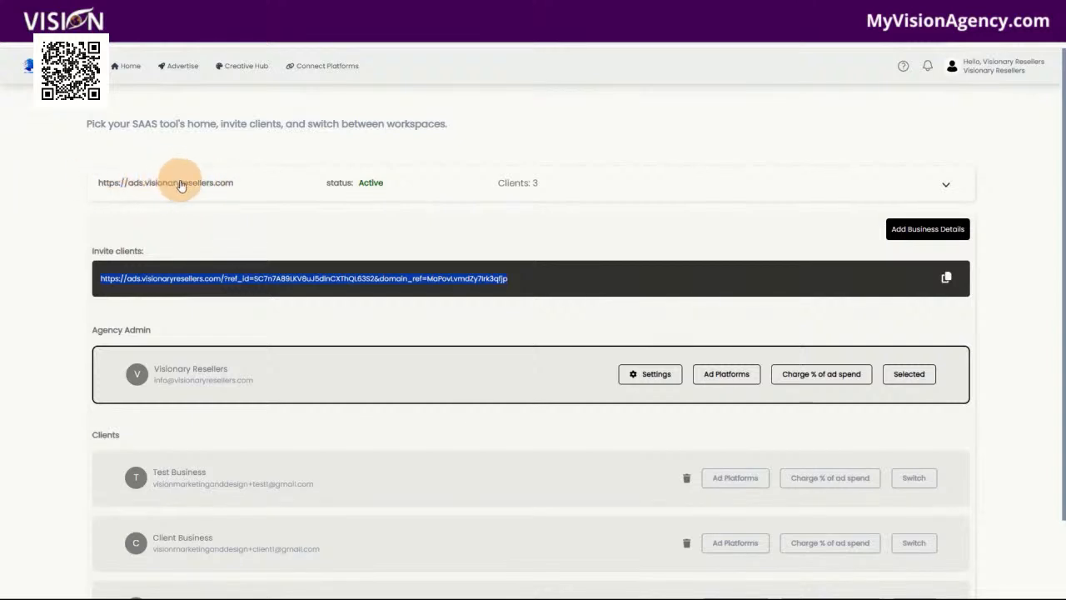
scroll(281, 388, down, 1)
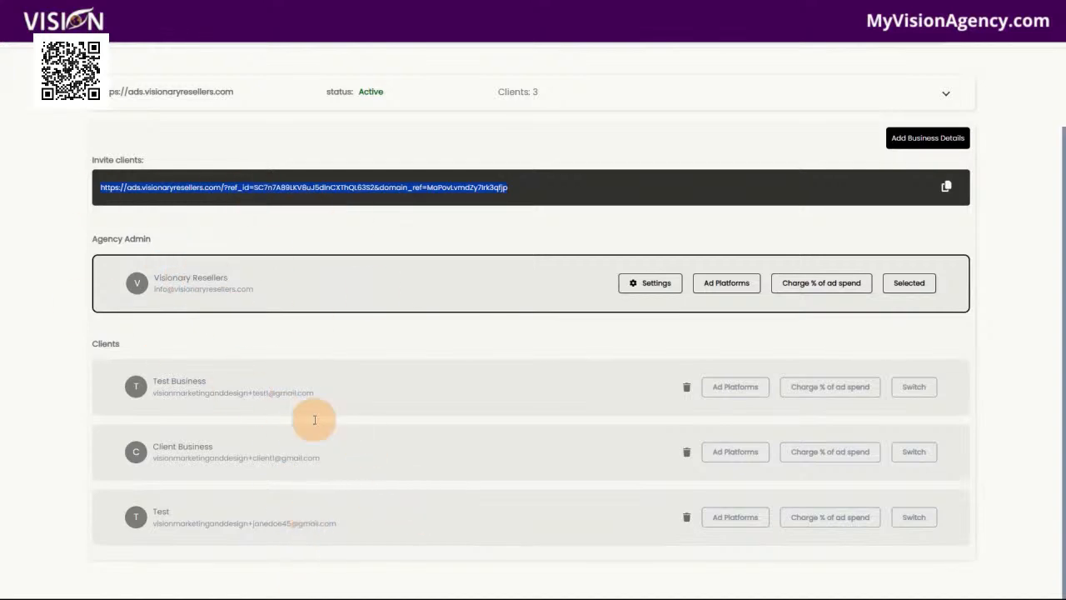
scroll(337, 479, up, 1)
click(920, 227)
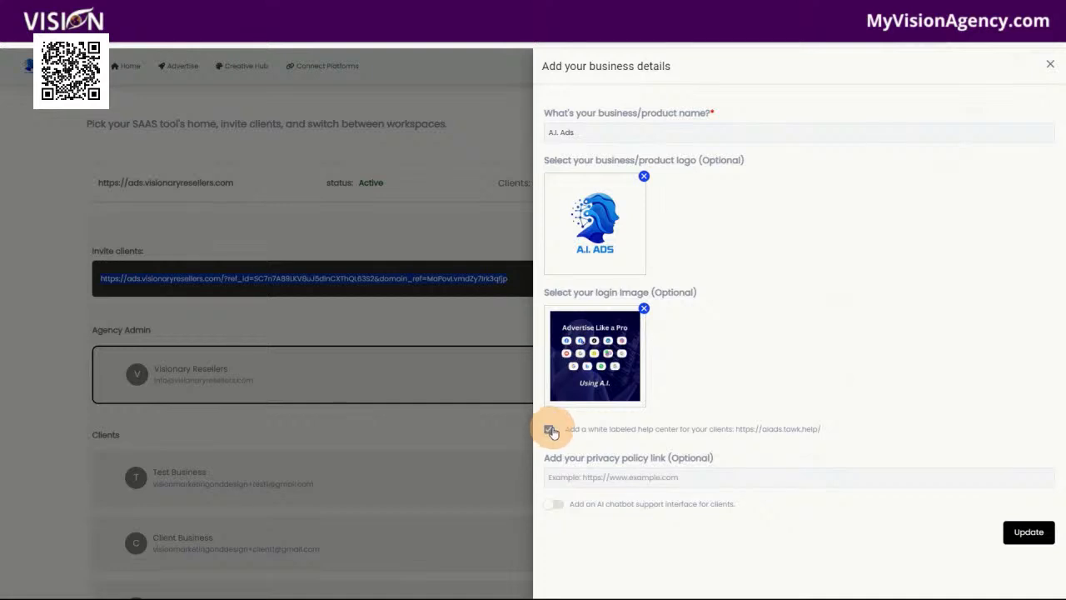
click(1047, 66)
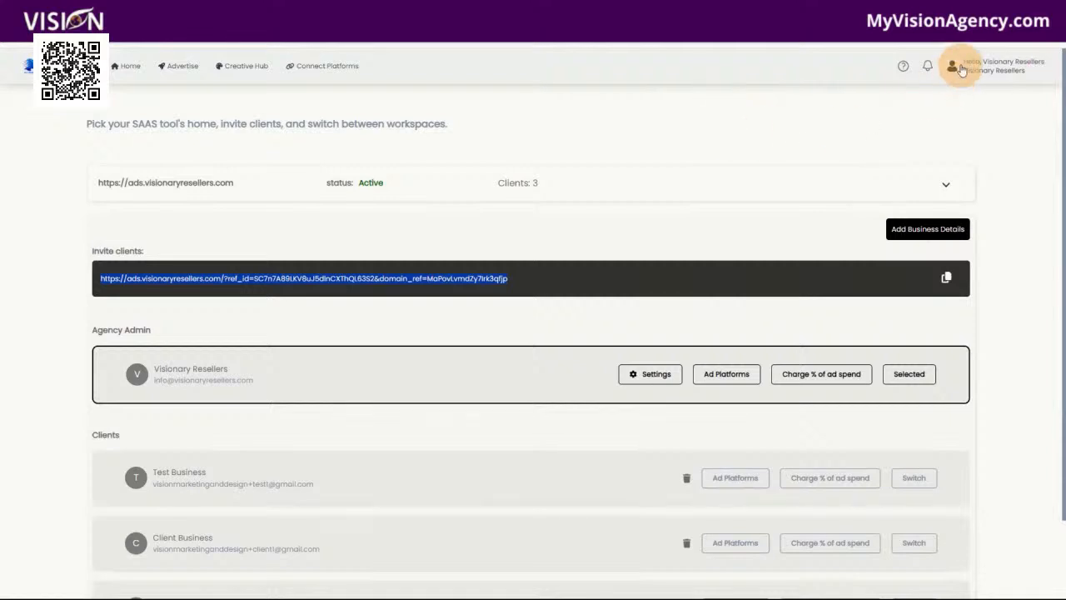
Browse the white-labeled AI Ads Help Center, including its article categories, the Best Practices articles and the other categories listed below them
click(903, 66)
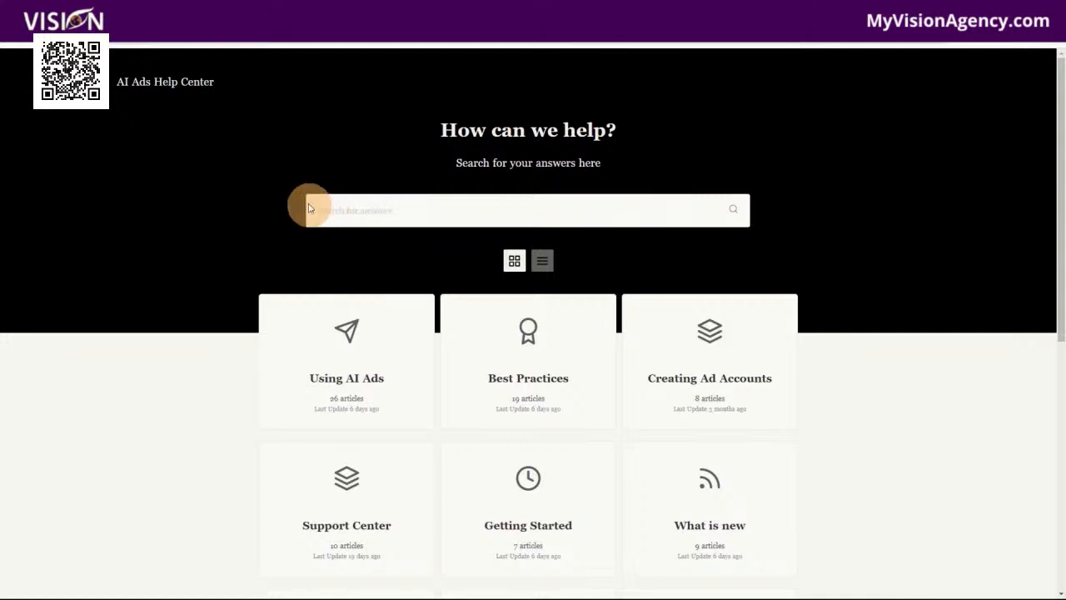
scroll(854, 454, down, 2)
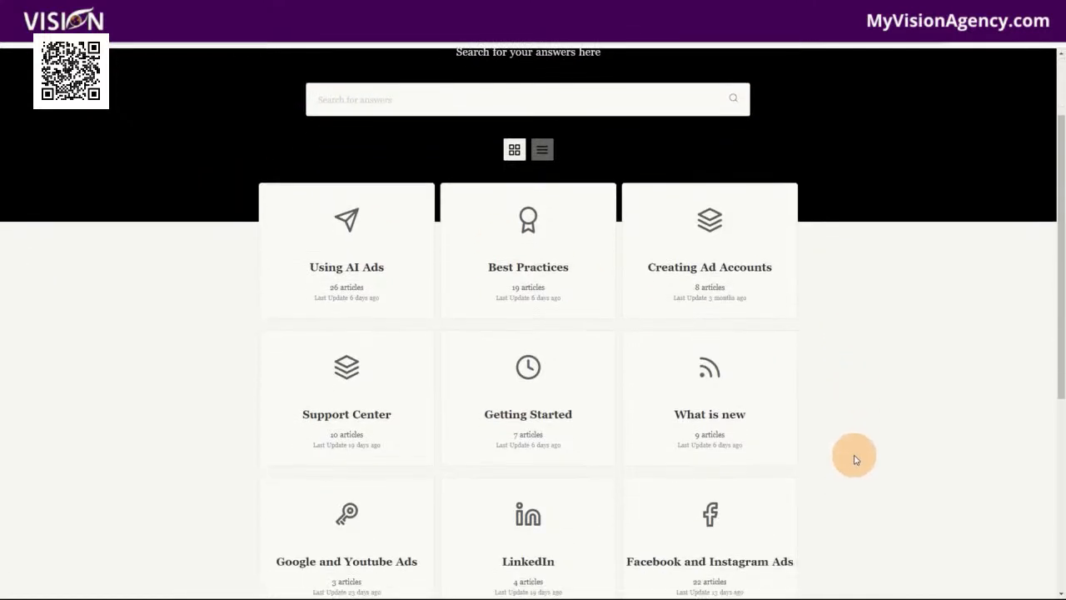
scroll(852, 454, up, 2)
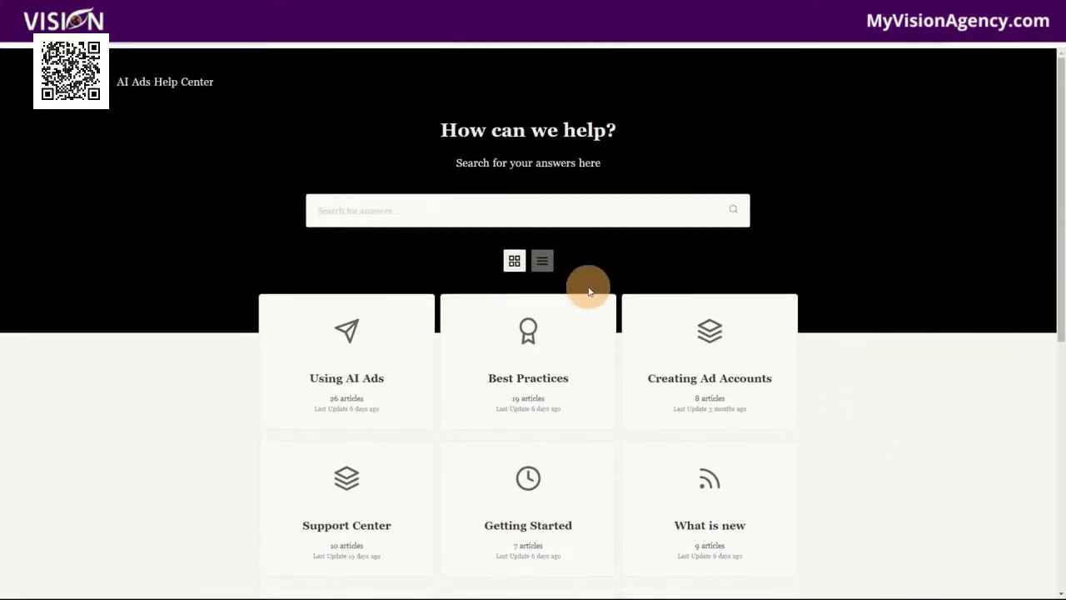
click(532, 373)
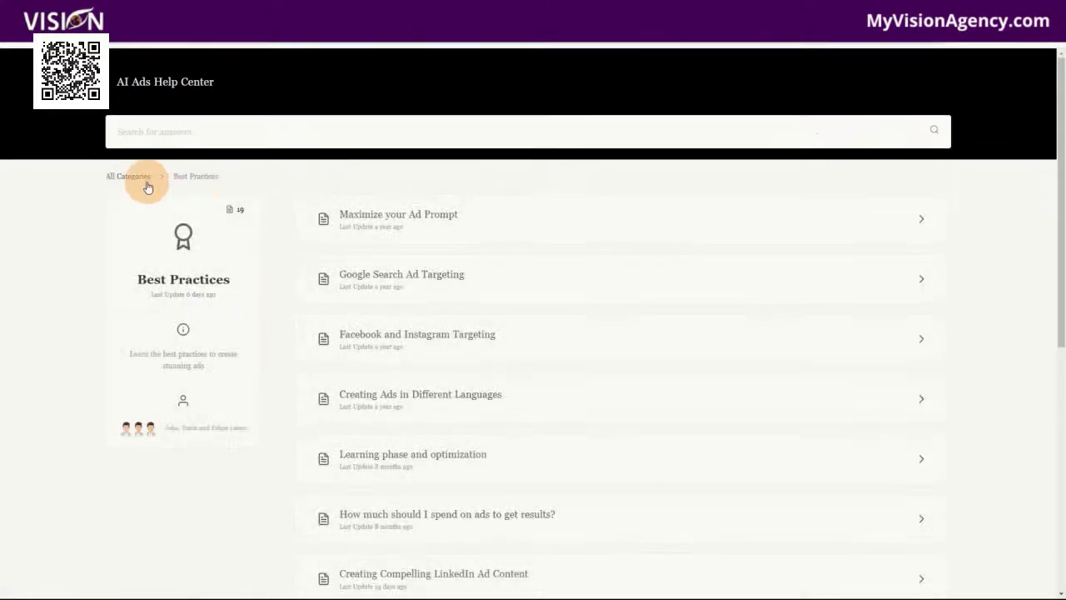
scroll(466, 375, down, 1)
scroll(516, 433, down, 3)
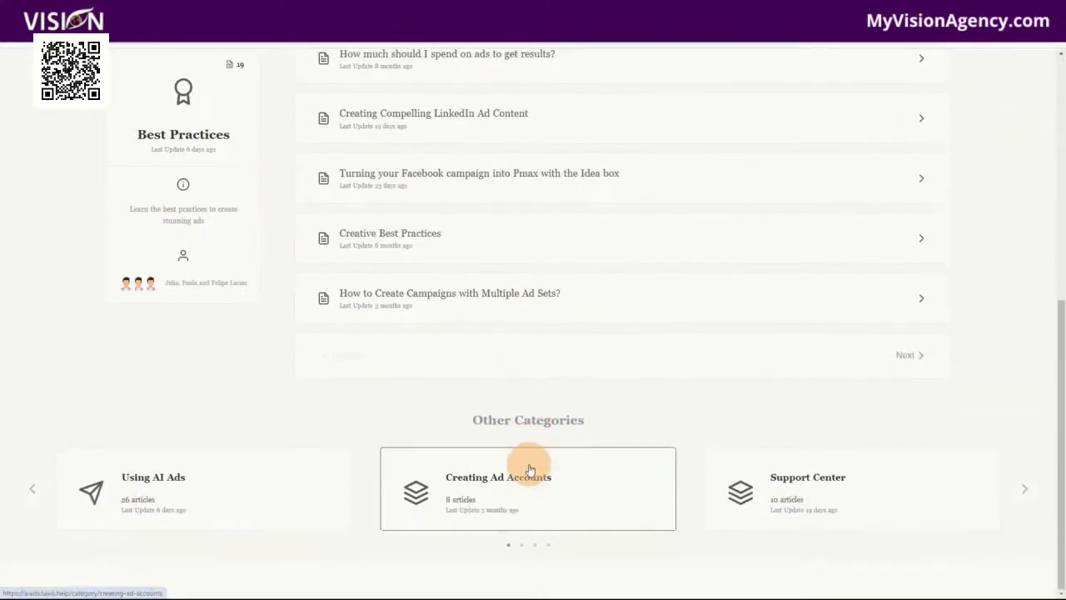
scroll(525, 467, up, 5)
scroll(583, 466, down, 5)
click(817, 501)
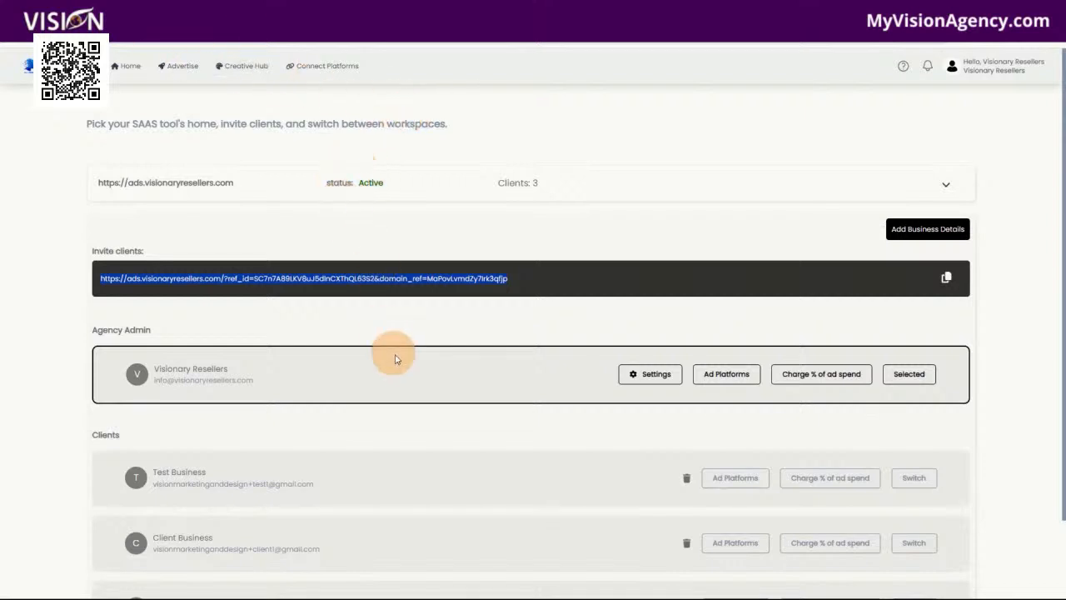
Look through the white-label tool's Home dashboard, Advertise page, Creative Hub creatives, Template Library and Connect Platforms page
scroll(387, 351, down, 1)
scroll(267, 237, up, 1)
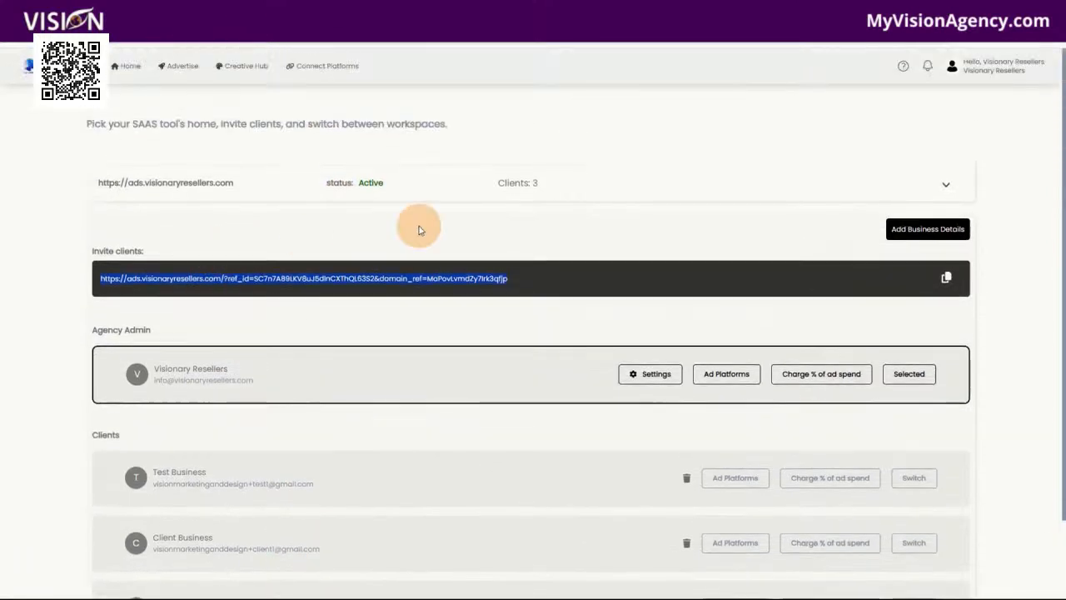
click(129, 66)
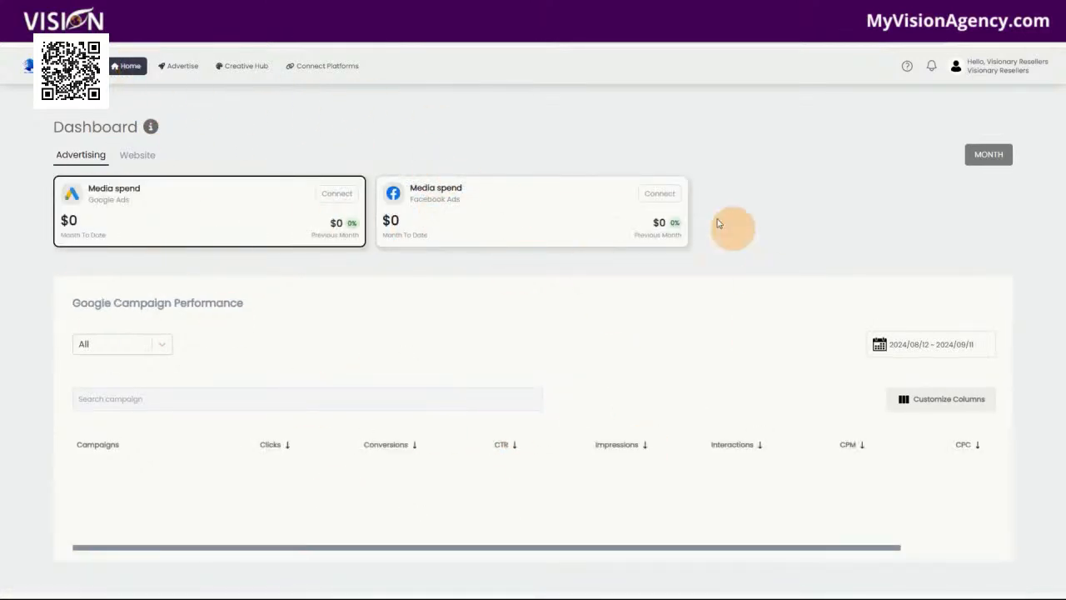
click(173, 70)
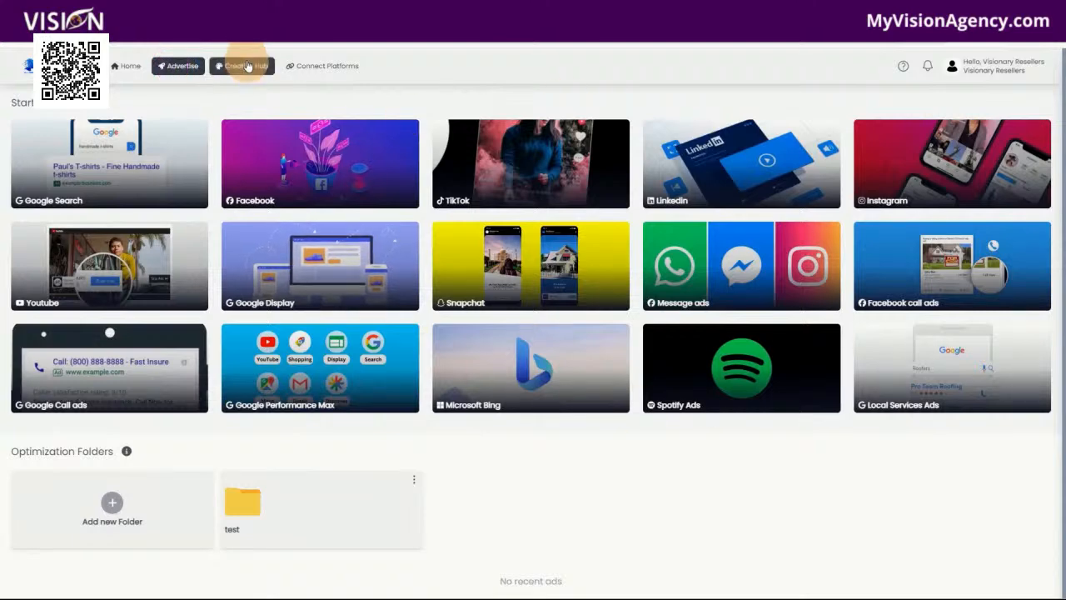
click(246, 65)
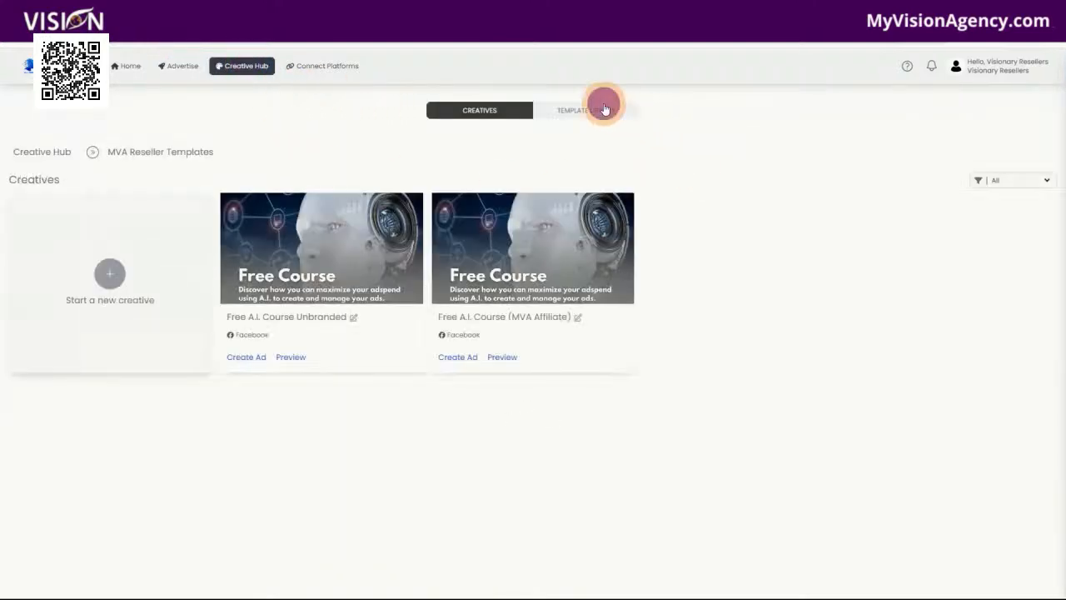
click(605, 109)
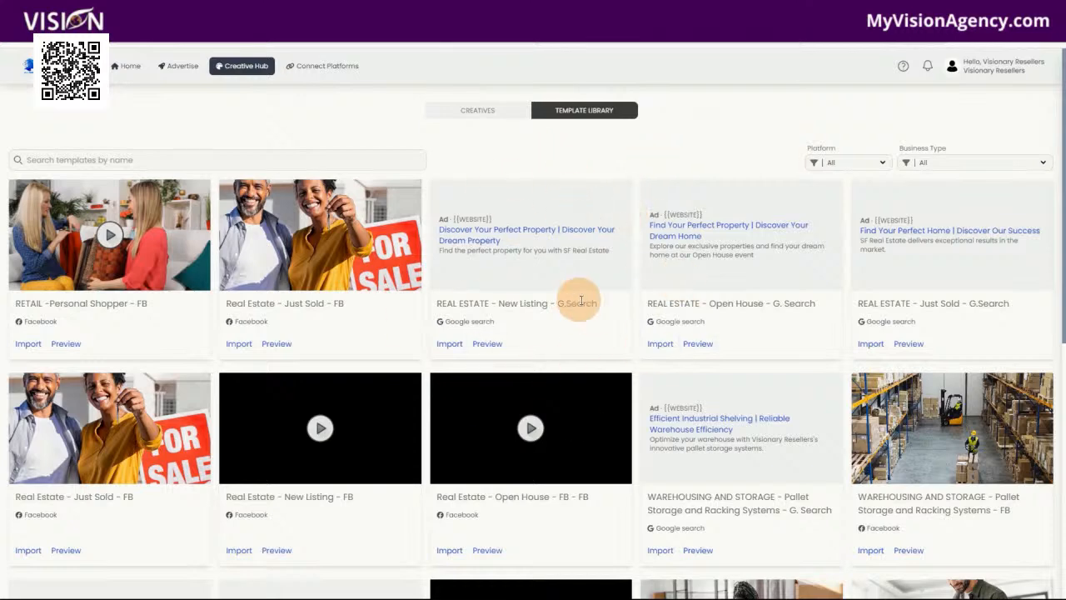
click(467, 115)
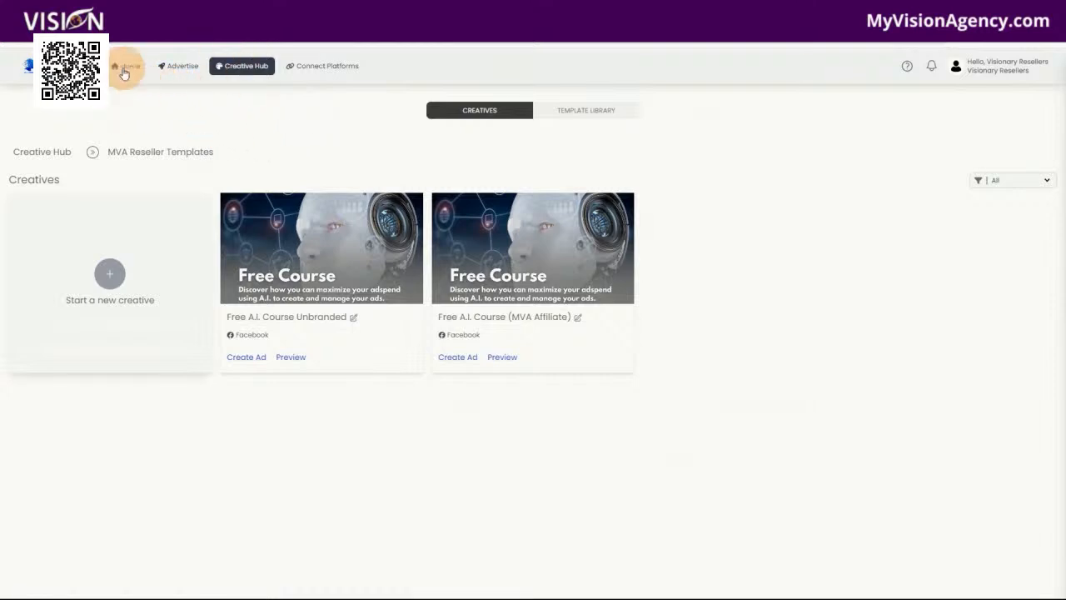
click(324, 67)
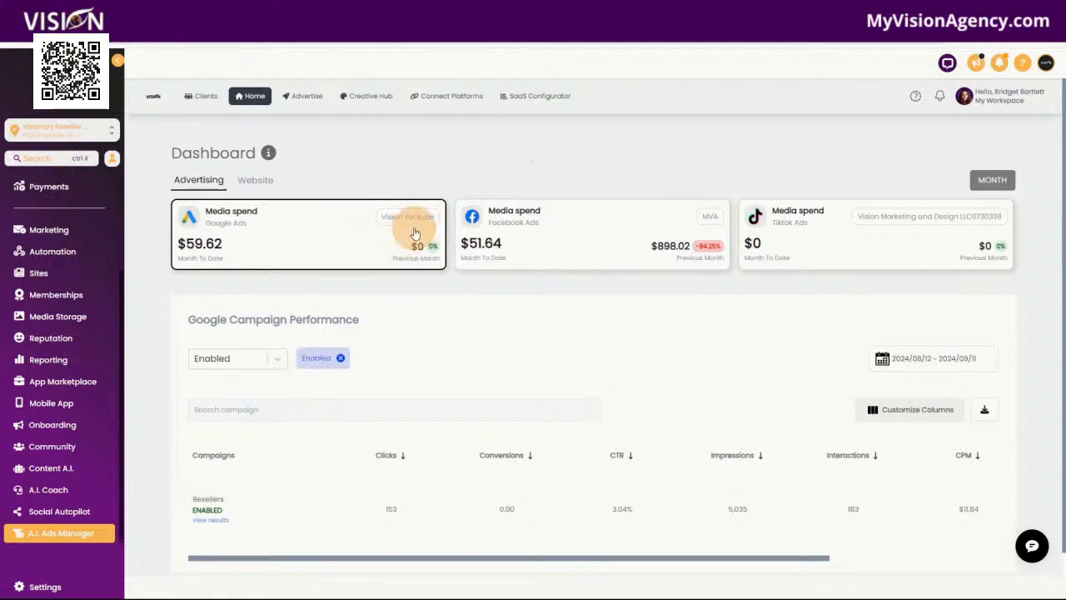
View the results of the Resellers Google campaign and examine its progress timeline and the metric explanations under More Insights
scroll(328, 485, down, 1)
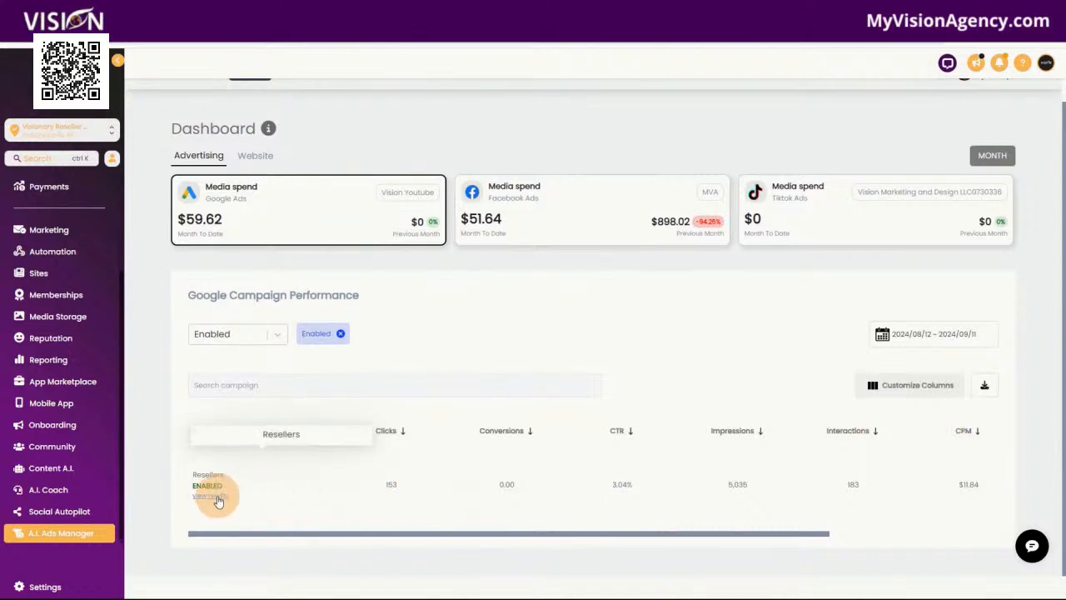
click(219, 496)
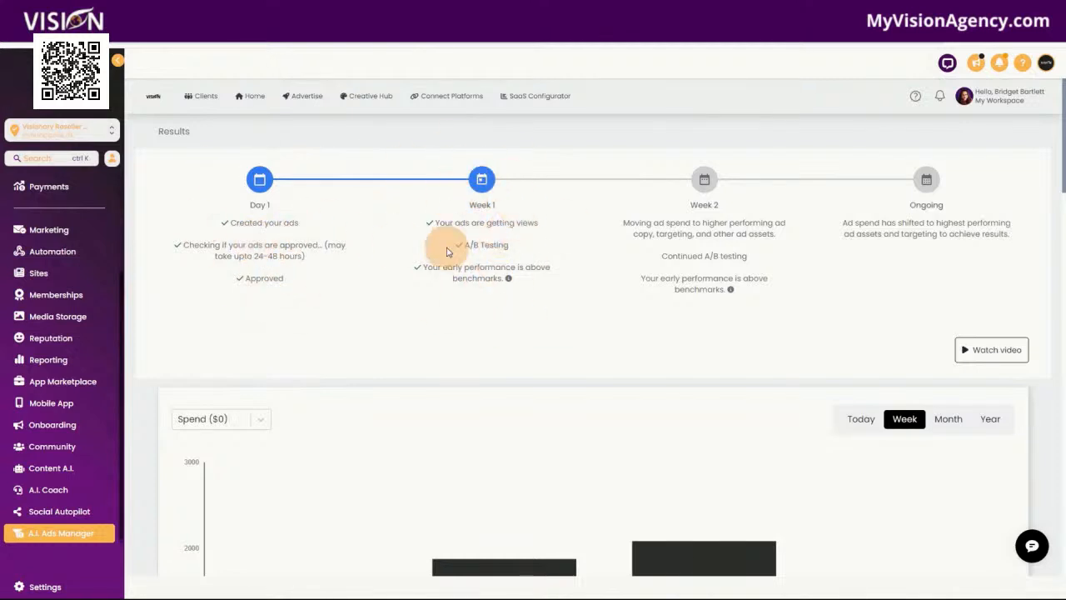
click(508, 279)
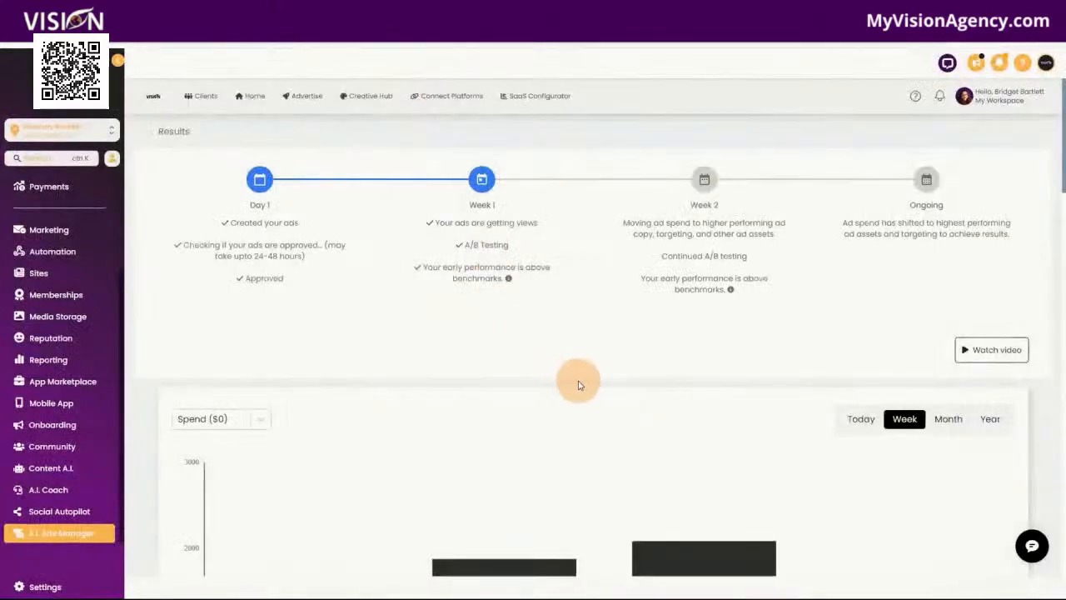
scroll(495, 386, down, 2)
scroll(501, 401, down, 6)
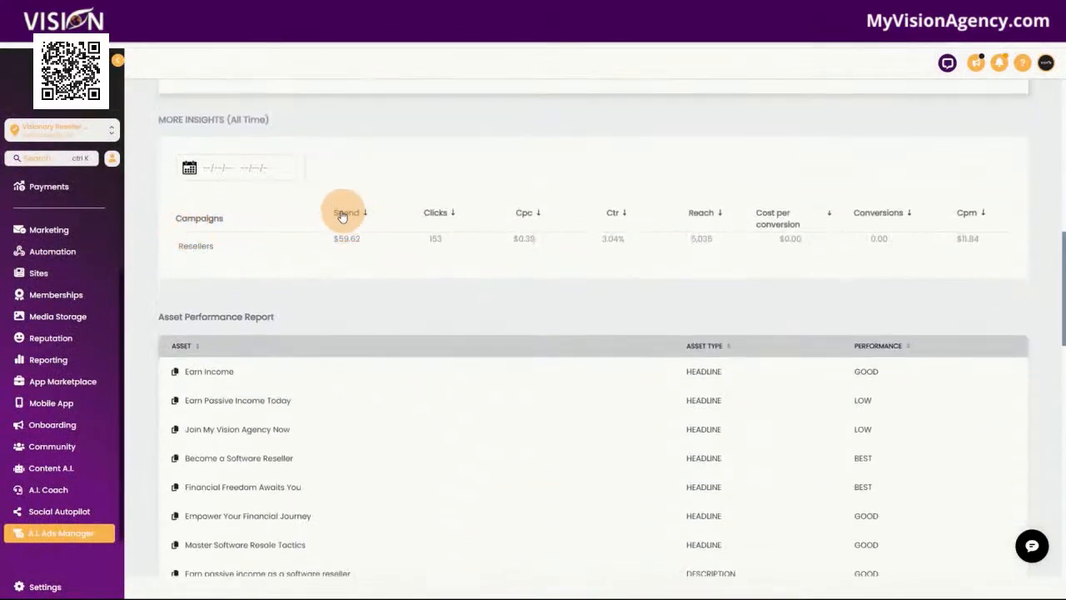
mouse_move(443, 215)
mouse_move(526, 220)
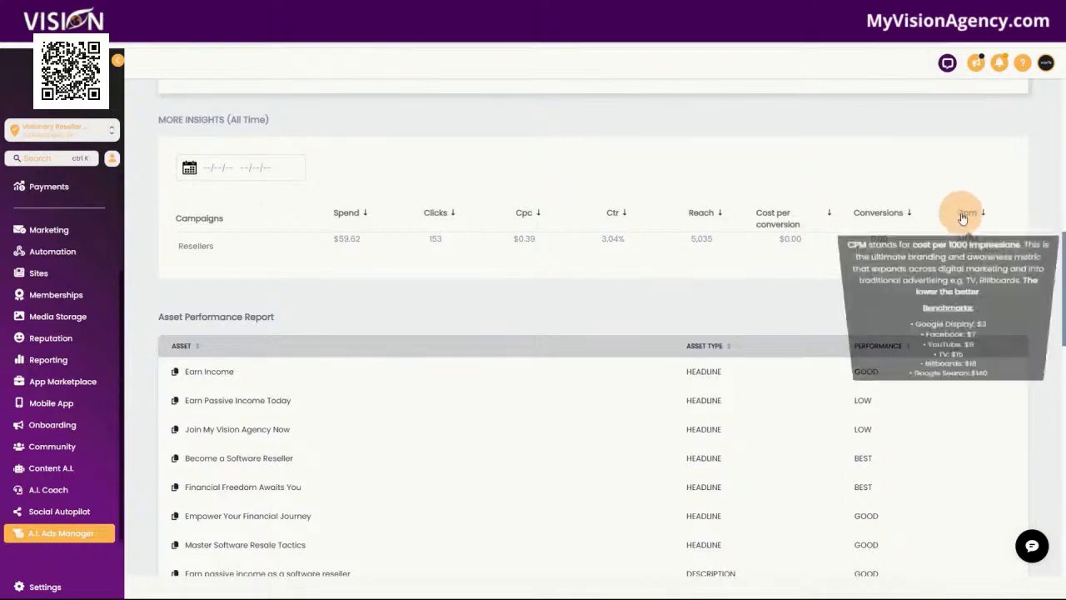
Examine the Resellers campaign's Asset Performance, Location Criteria and Location Breakdown reports, plus its settings and creative preview
scroll(473, 435, down, 2)
scroll(473, 434, down, 1)
scroll(500, 352, up, 2)
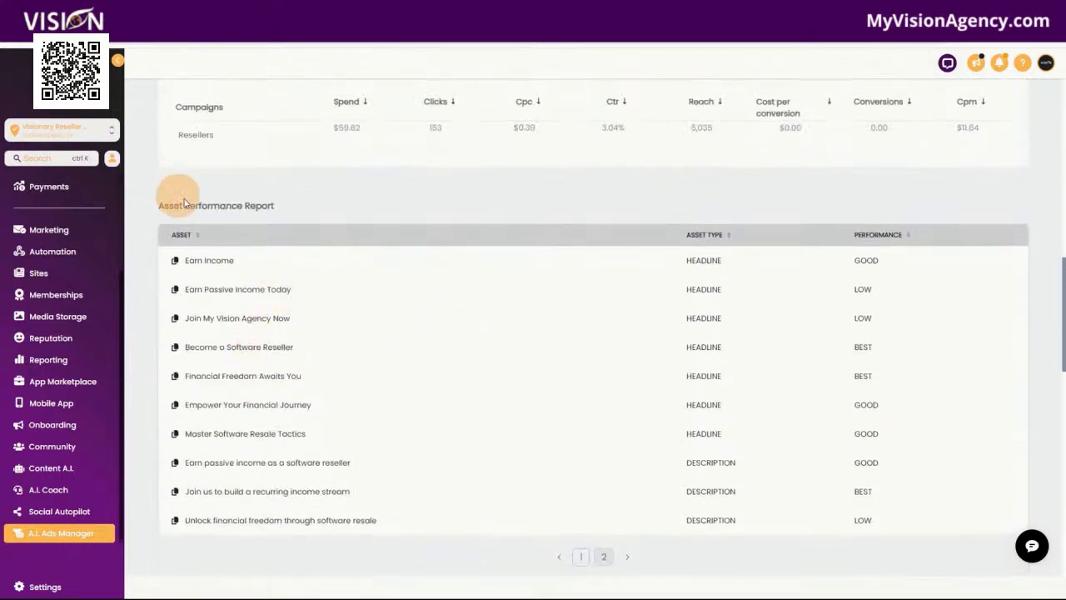
scroll(443, 389, down, 4)
scroll(366, 425, down, 4)
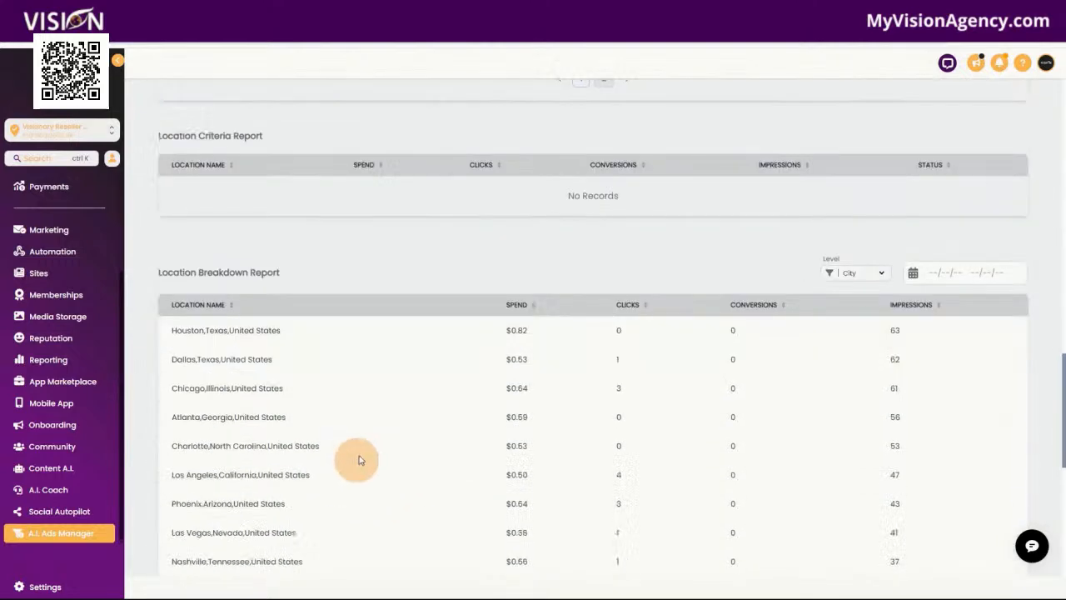
scroll(418, 471, down, 3)
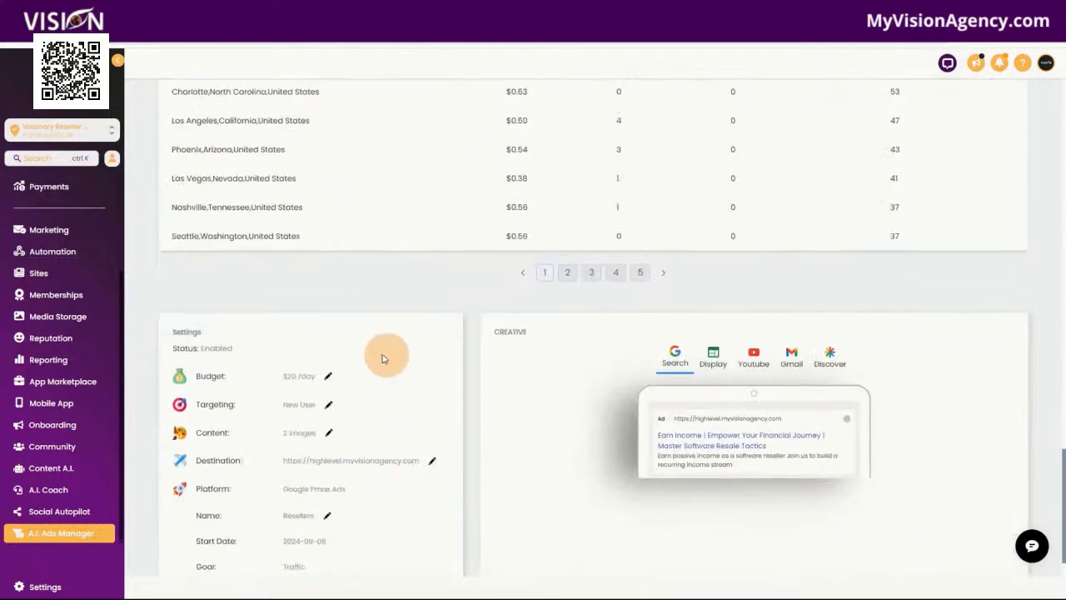
scroll(408, 400, down, 1)
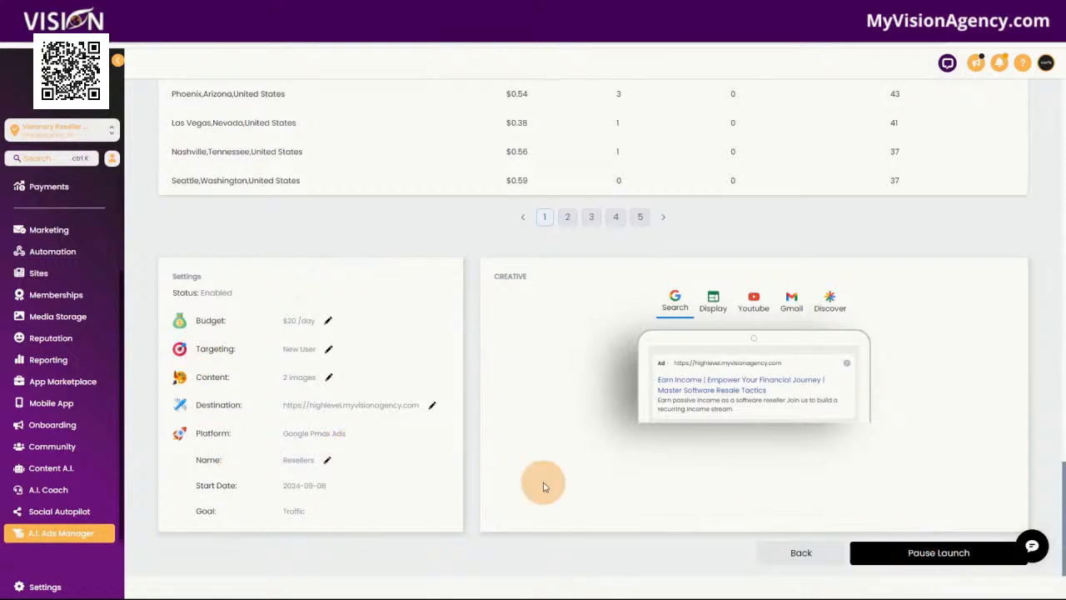
scroll(416, 473, up, 9)
scroll(391, 486, up, 10)
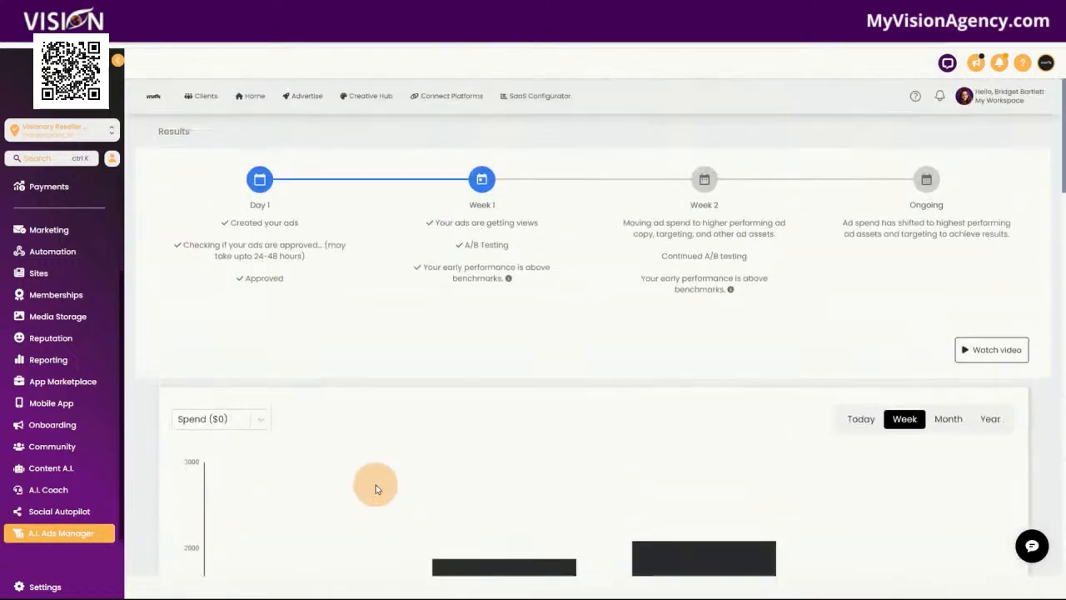
Filter the Creative Hub's Template Library to the Healthcare business type and import the HEALTHCARE - Mental Health Counseling - Bing template
click(361, 97)
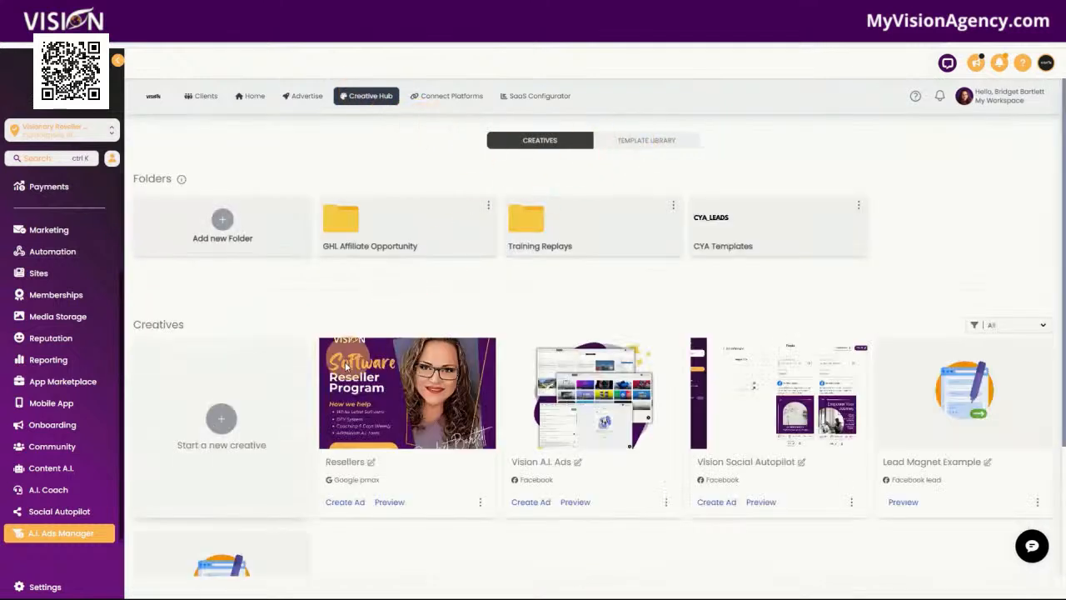
click(662, 140)
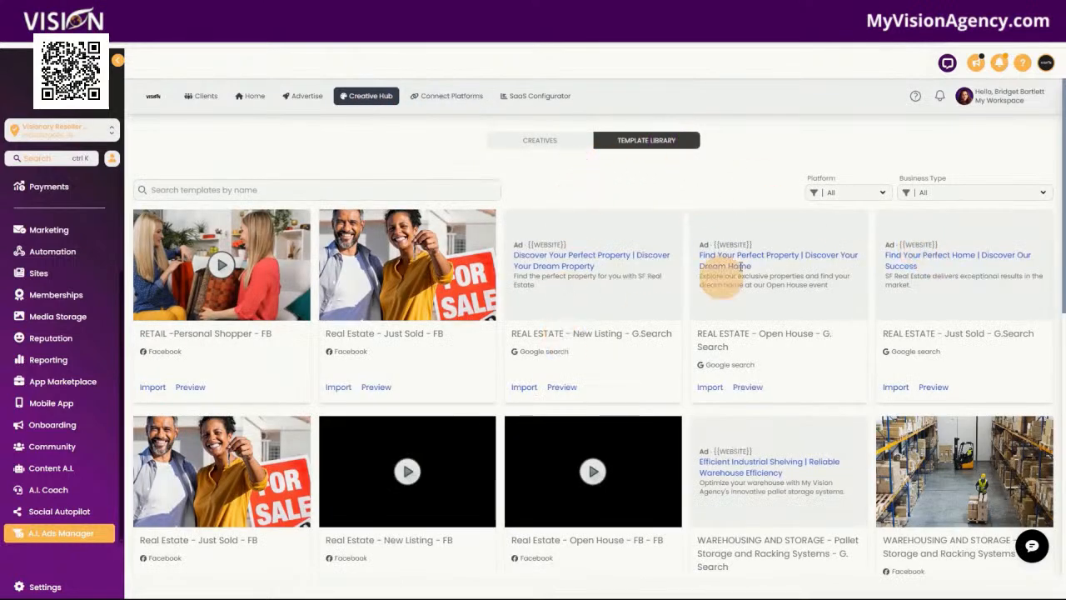
click(927, 194)
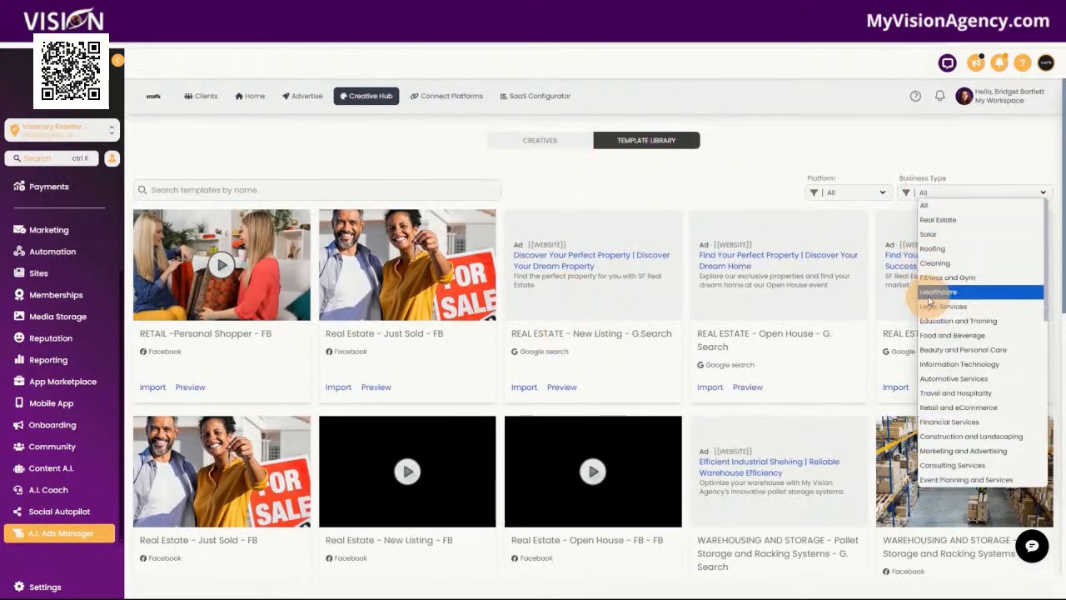
click(928, 292)
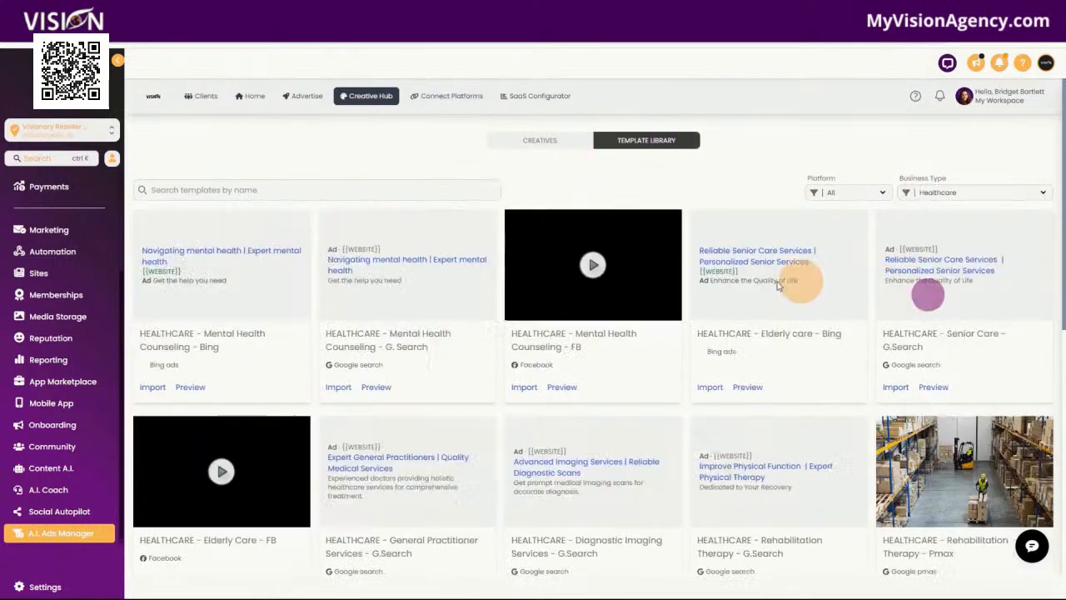
click(160, 389)
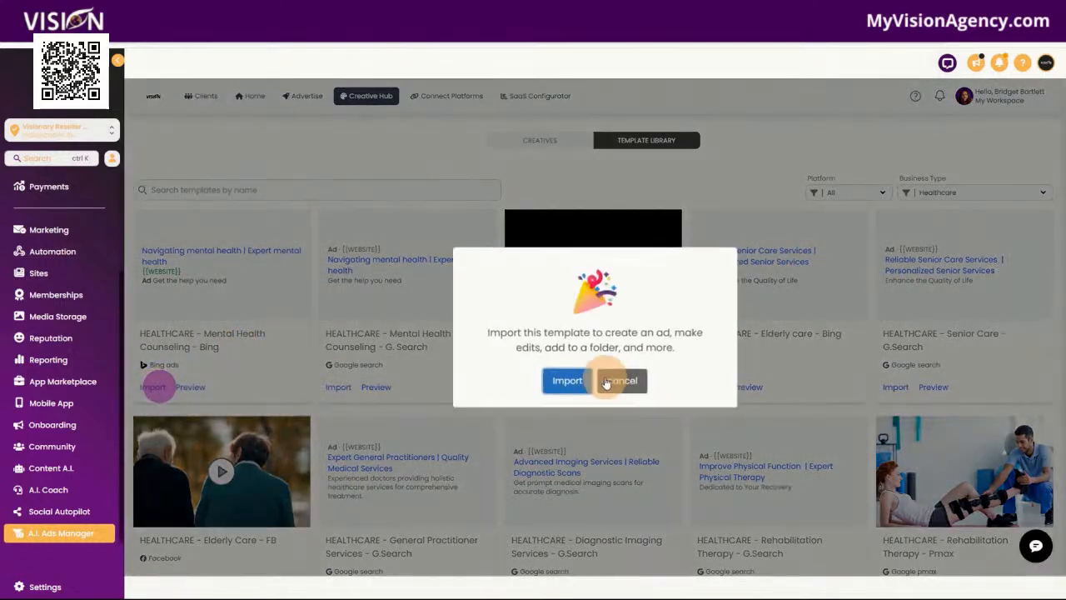
click(567, 383)
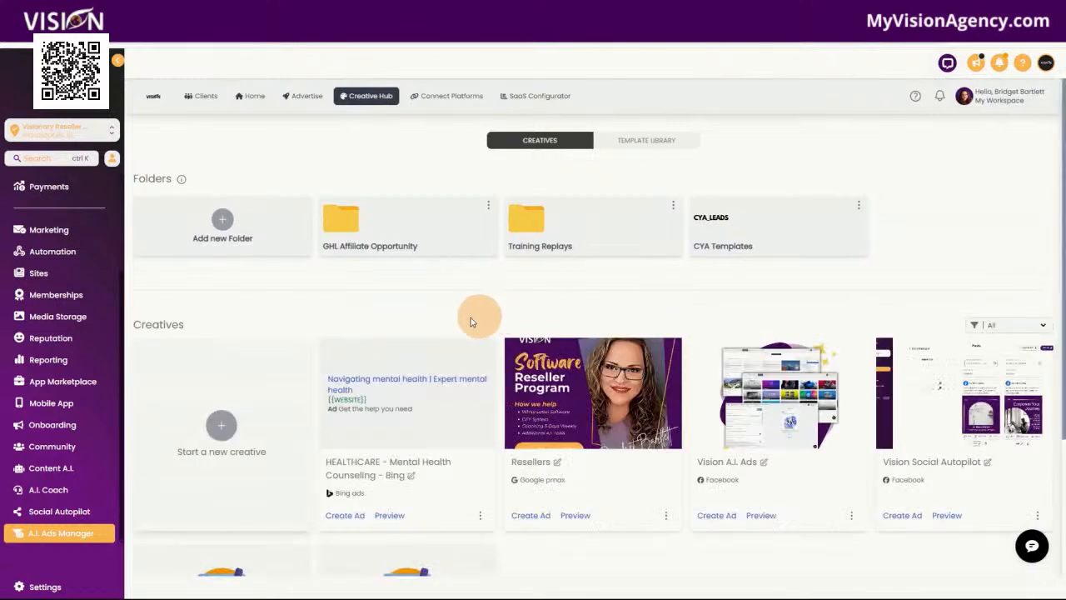
Try to create an ad from the imported mental health counseling creative, and return to the Home dashboard
click(347, 514)
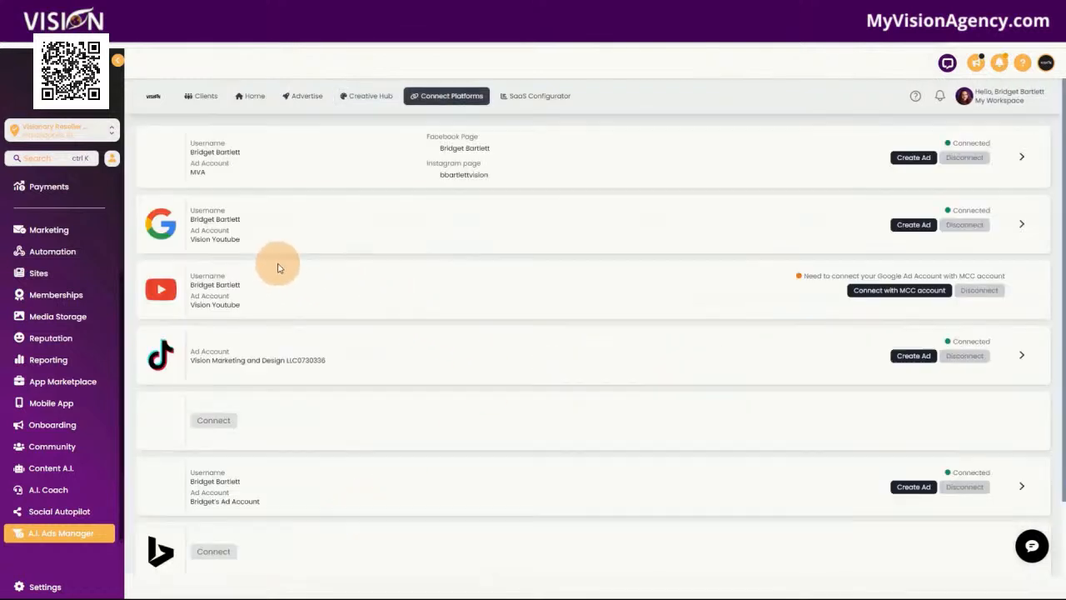
click(245, 97)
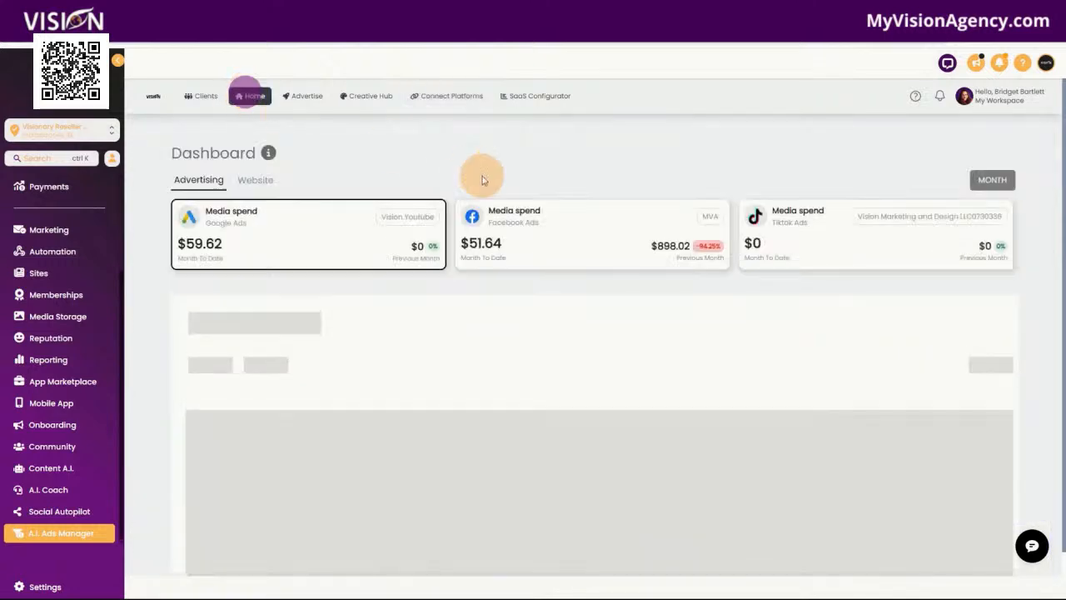
Review the advertising platforms available for a new ad and start a Facebook ad
click(307, 96)
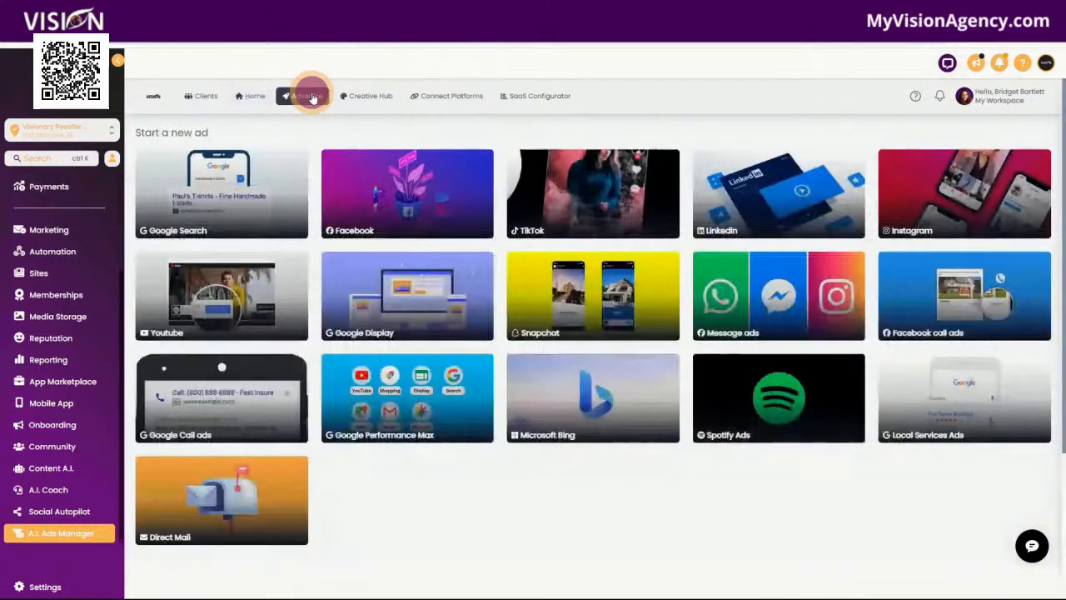
scroll(448, 559, down, 3)
scroll(443, 555, up, 3)
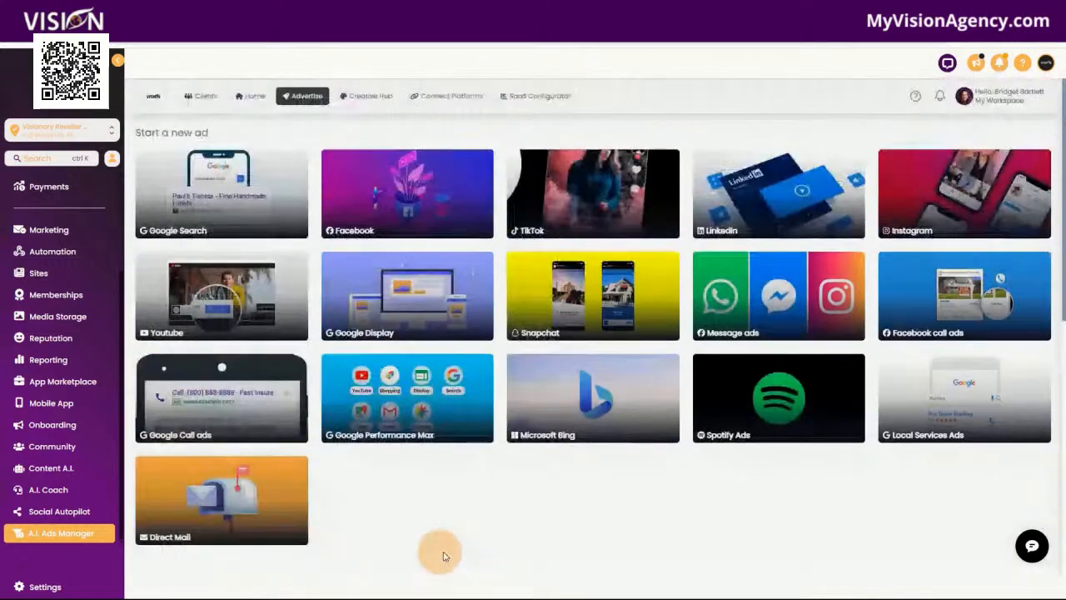
click(404, 185)
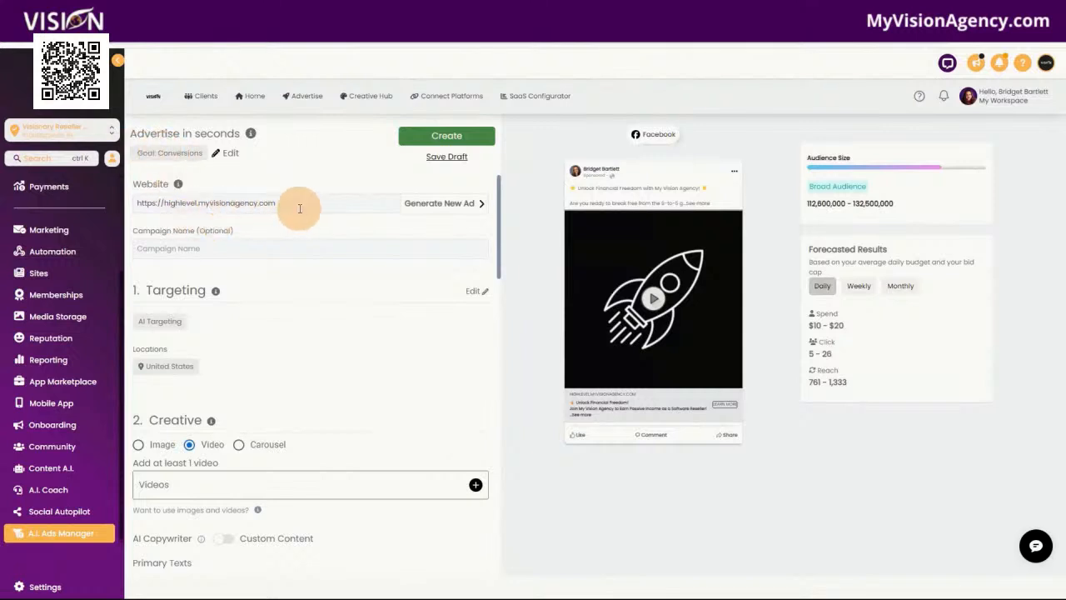
Examine the Facebook ad's website setting and its targeting options, including Lookalike Audience, and return to the ad form
drag(293, 204, 124, 202)
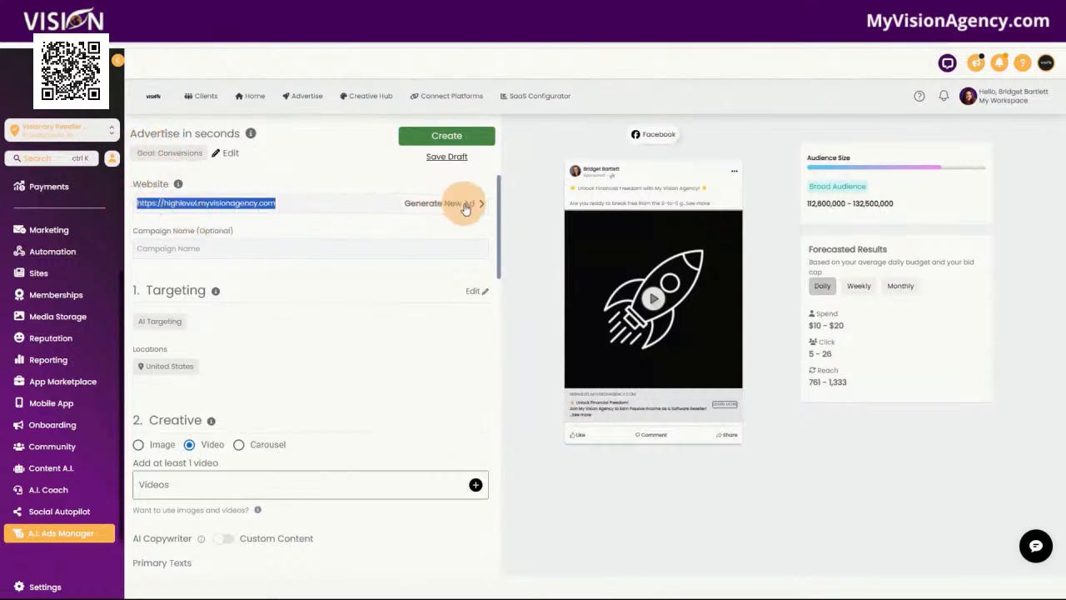
scroll(326, 319, down, 2)
scroll(304, 255, up, 1)
scroll(313, 283, up, 1)
scroll(321, 321, down, 1)
scroll(219, 305, up, 1)
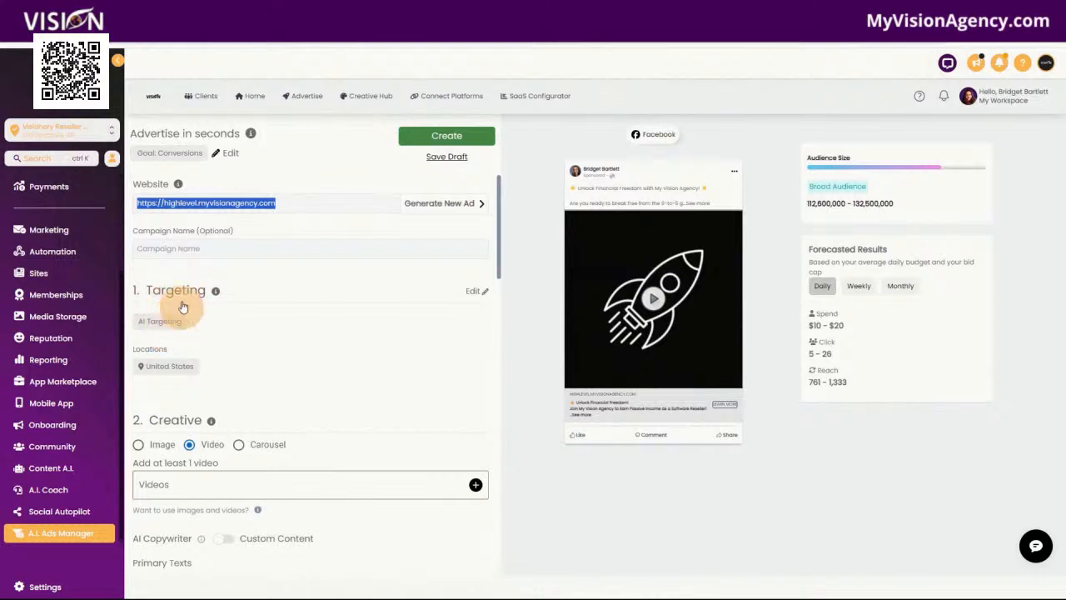
click(476, 290)
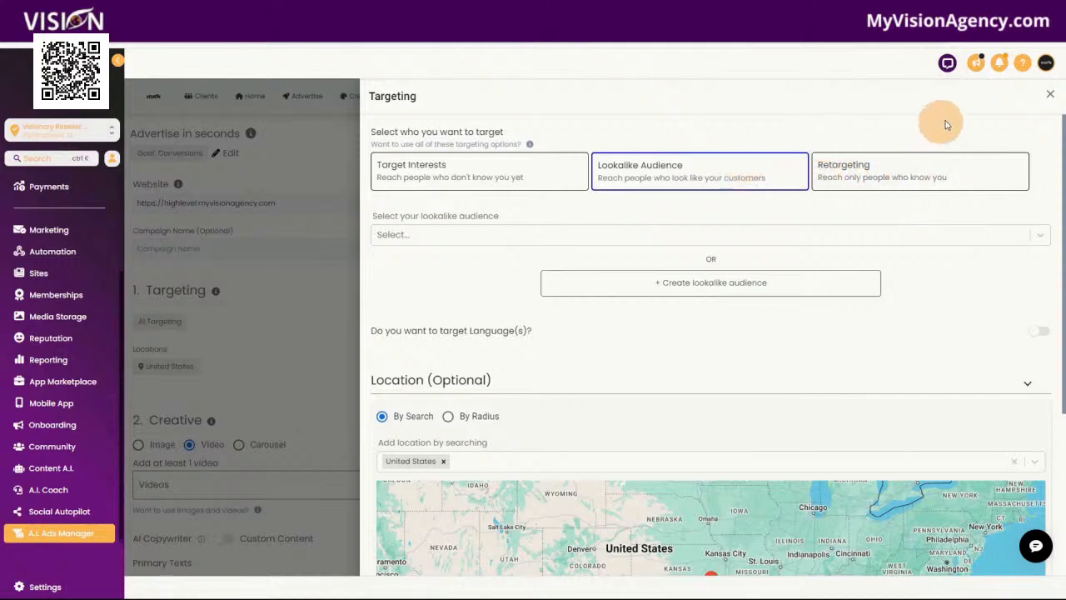
click(1051, 99)
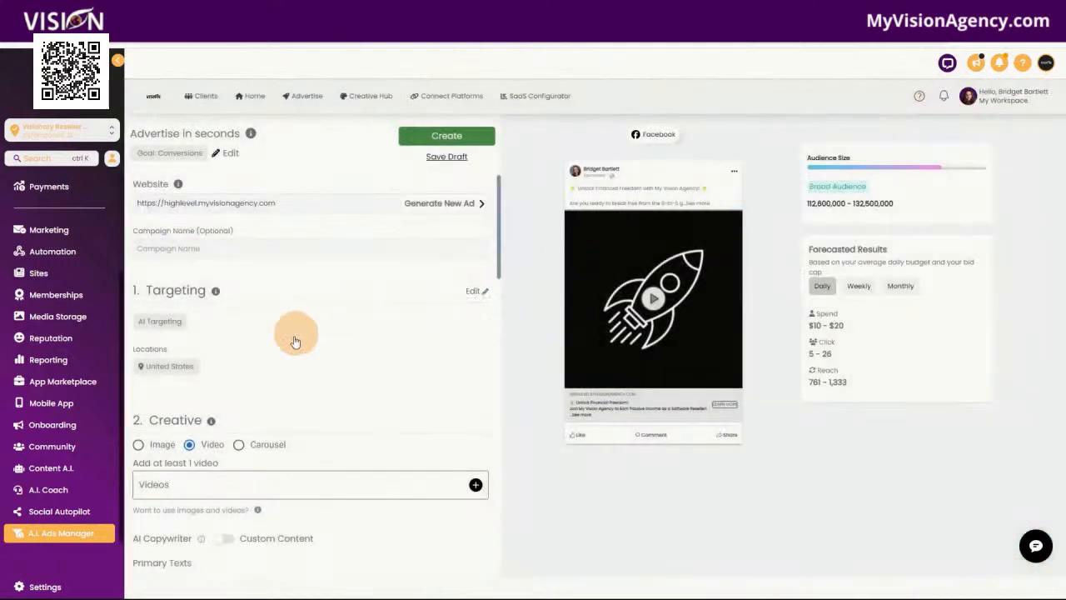
Browse the ad's video sources, including suggested media, AI video creation, uploads, Meta and the Facebook Page, without adding any video
scroll(250, 373, down, 1)
scroll(305, 408, down, 3)
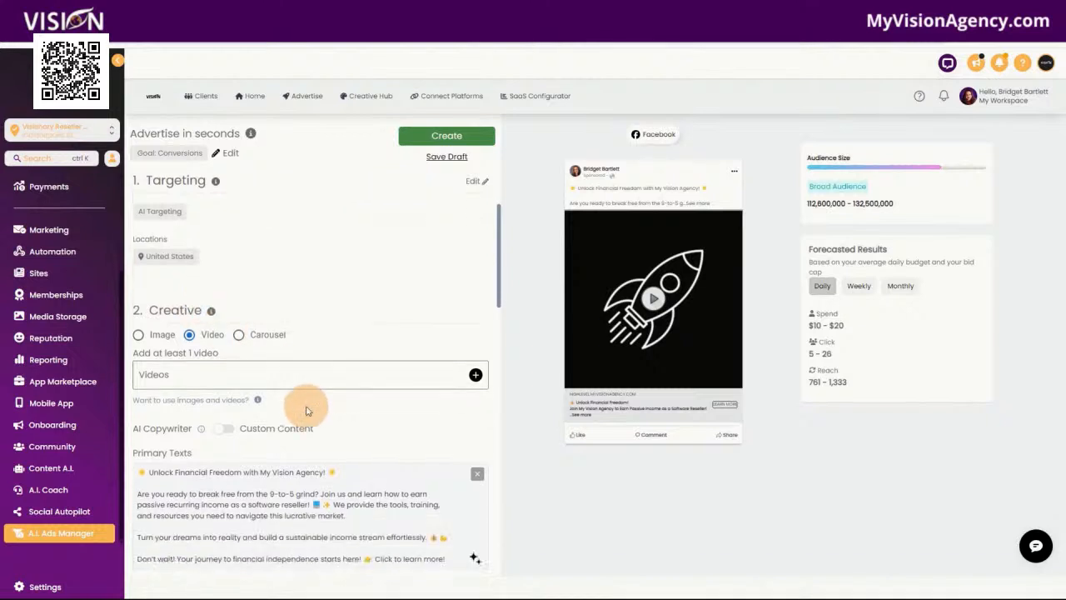
scroll(202, 250, up, 2)
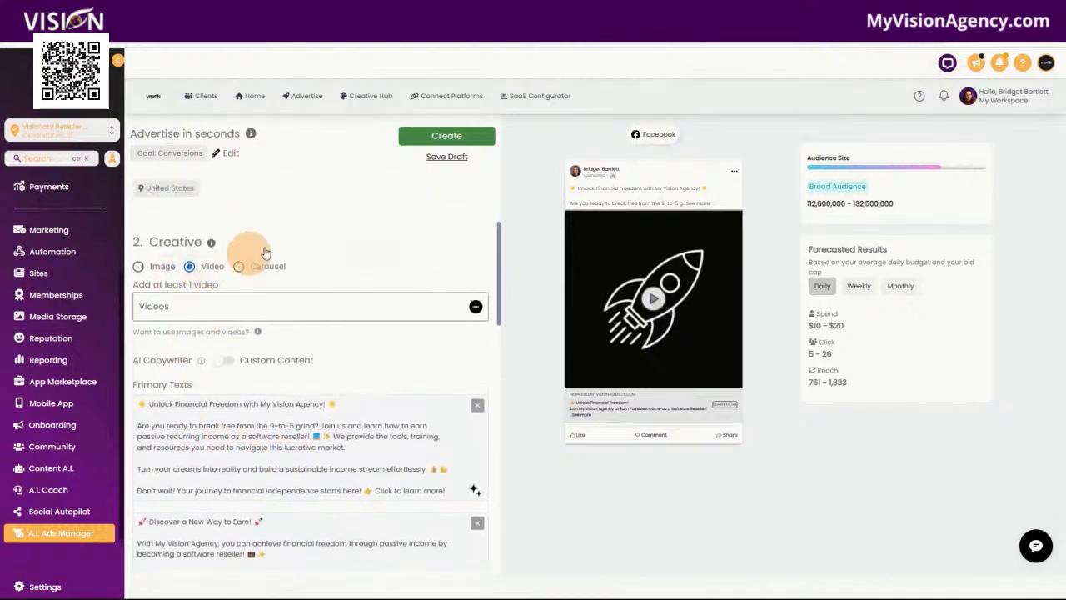
click(476, 317)
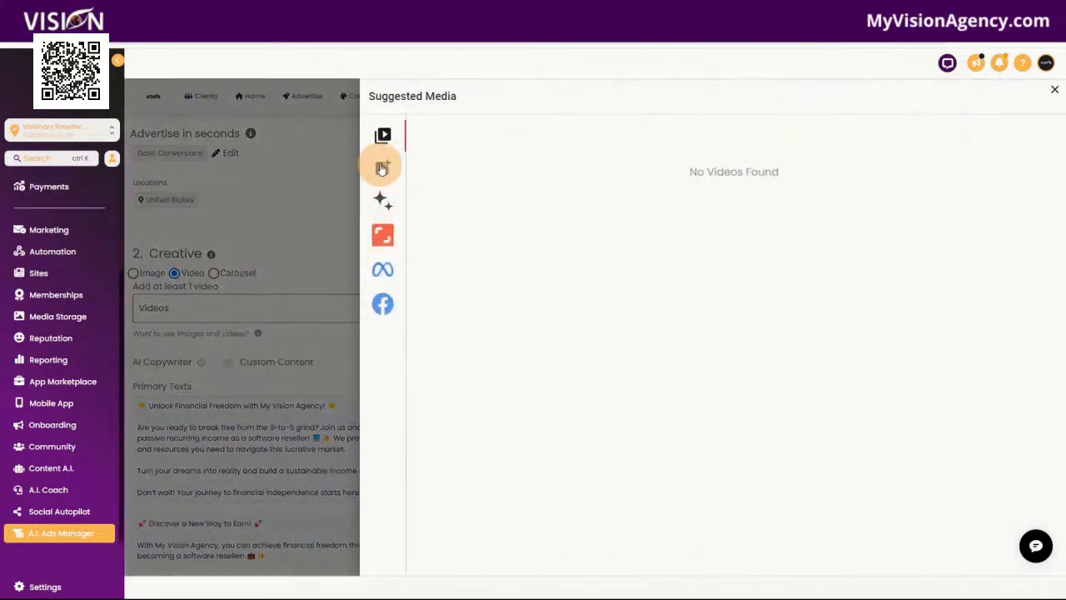
click(383, 205)
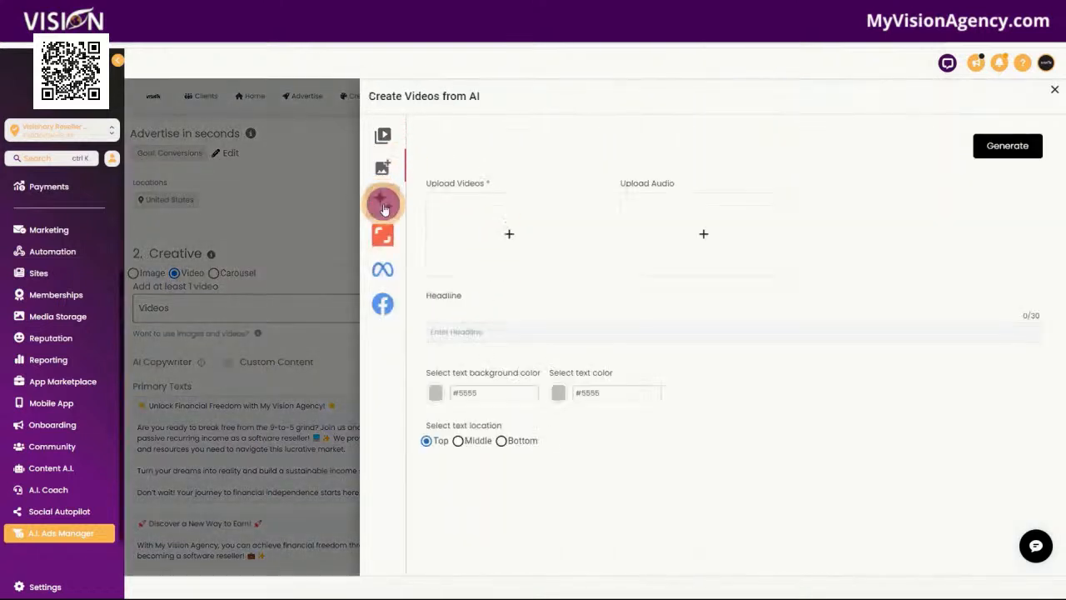
click(381, 169)
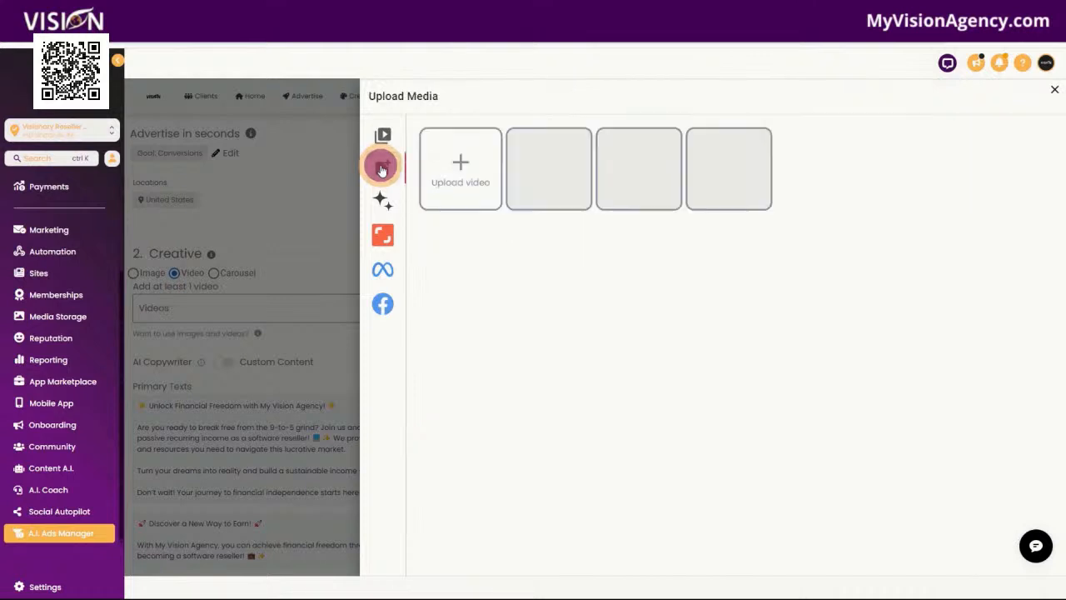
click(382, 271)
click(386, 306)
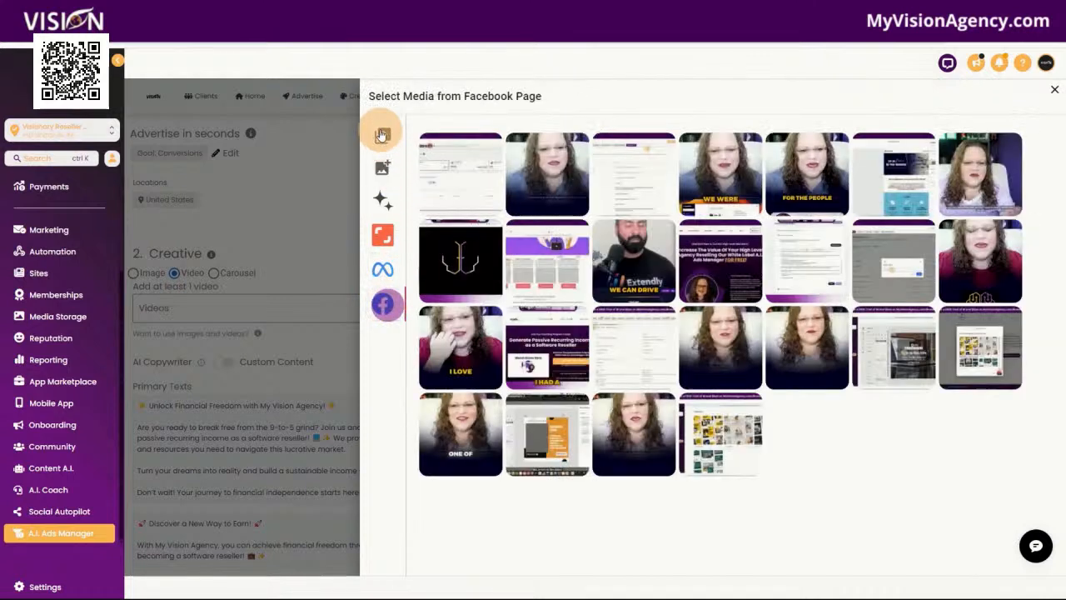
click(383, 133)
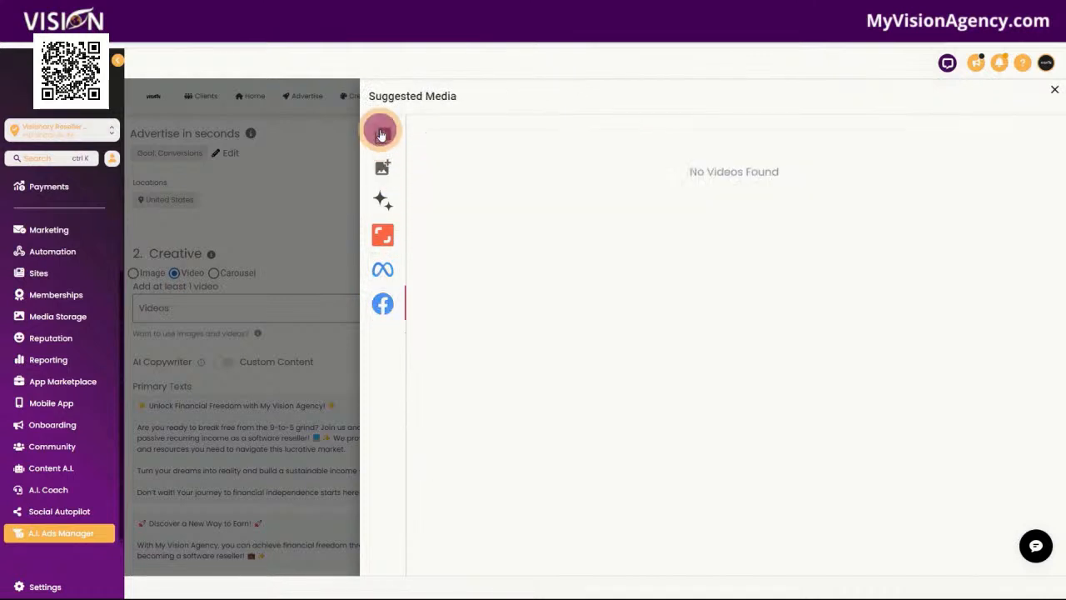
click(1054, 92)
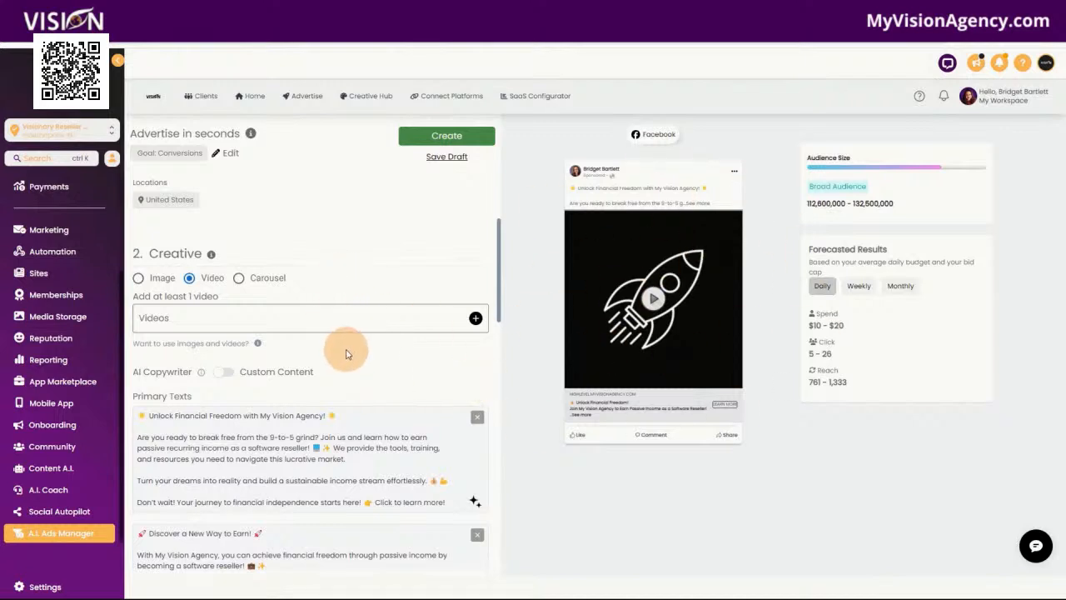
Review the Facebook ad's primary texts, creative options, headlines, call to action and daily budget
scroll(350, 354, down, 2)
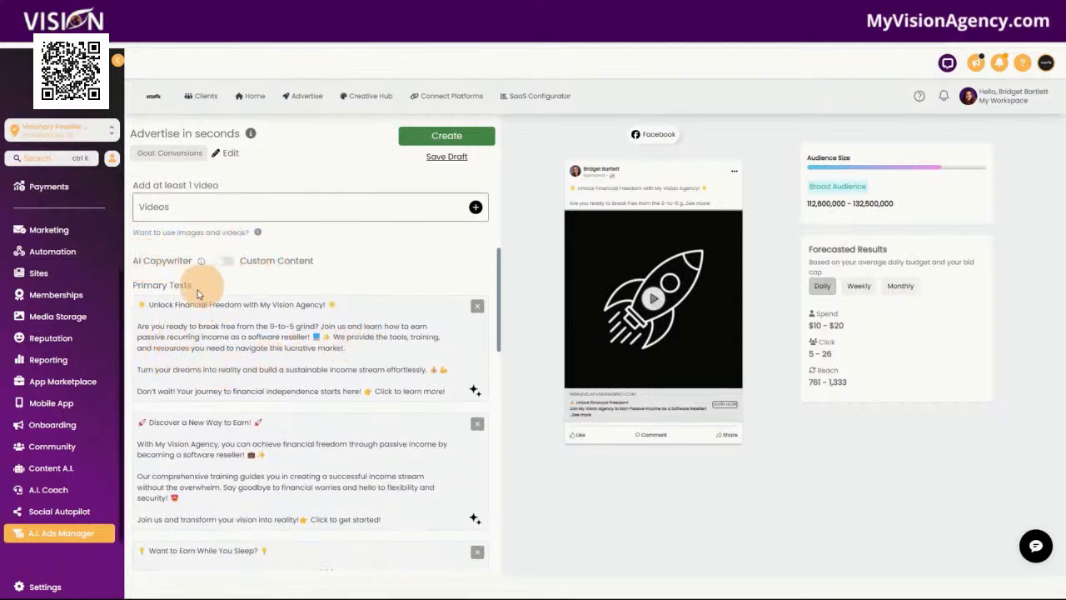
scroll(366, 443, down, 10)
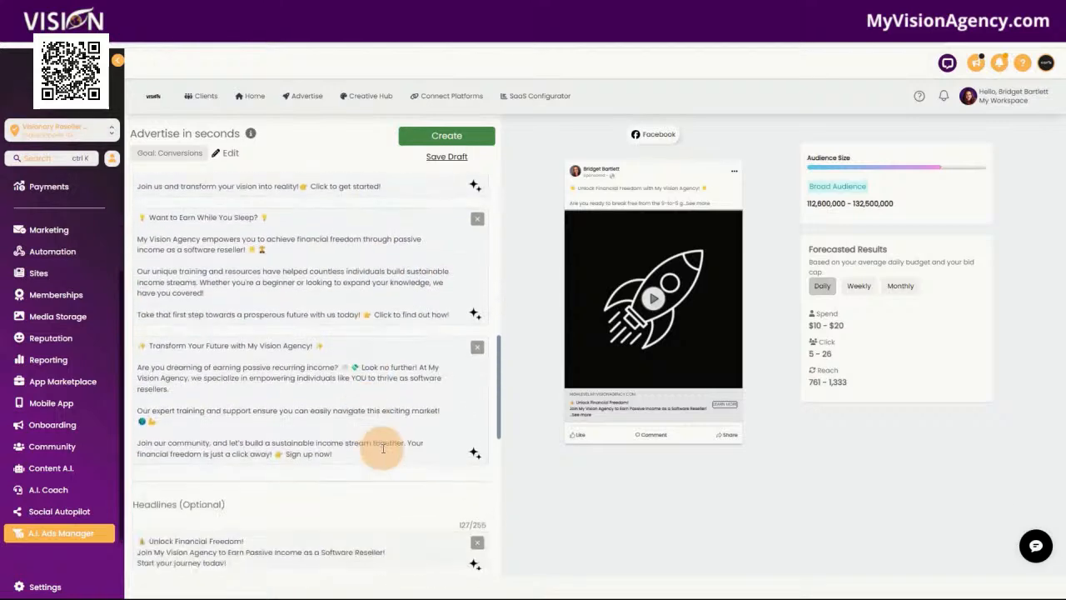
scroll(313, 350, up, 10)
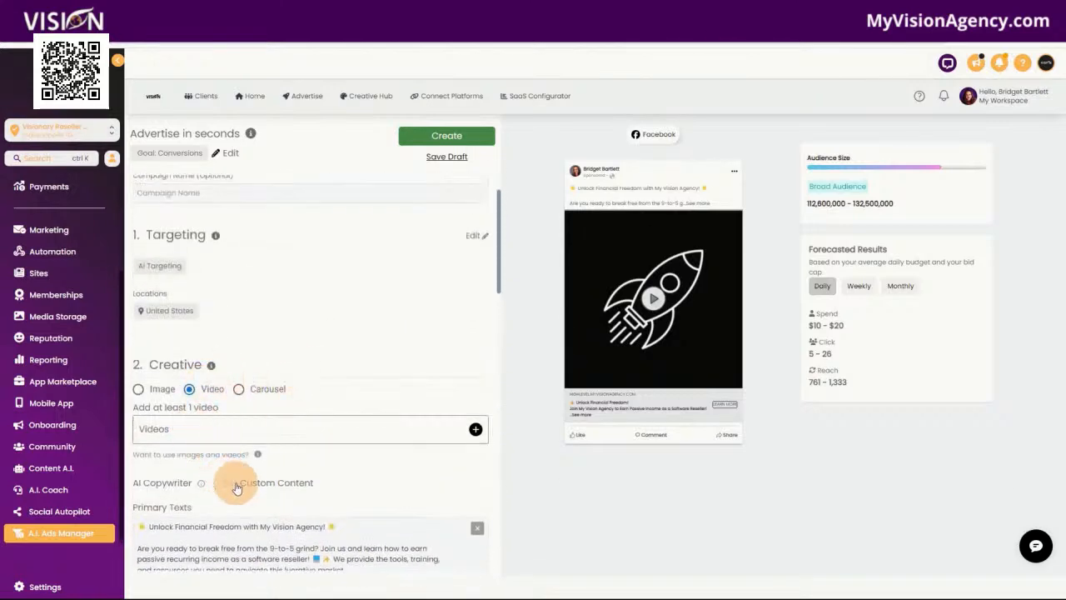
scroll(358, 433, down, 10)
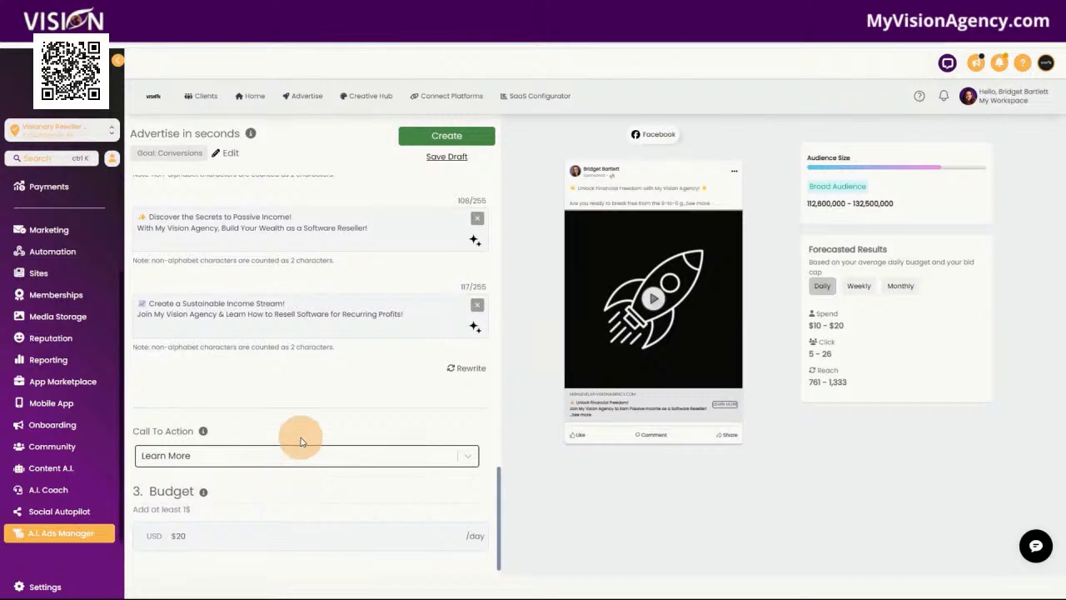
Return to the Home dashboard and examine the Google Ads campaign performance table across its metric columns
click(252, 97)
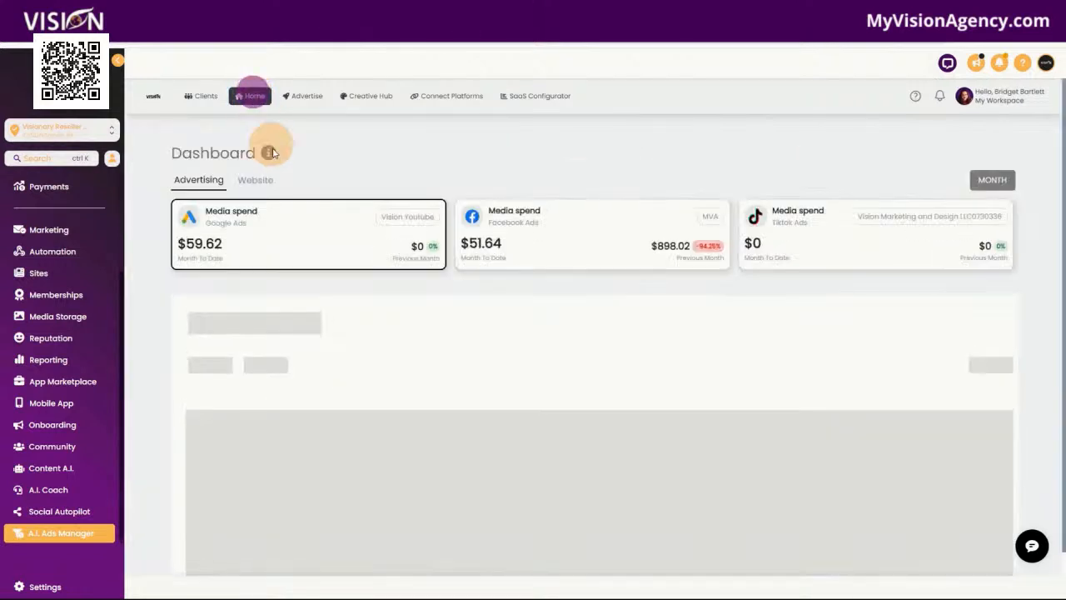
click(297, 242)
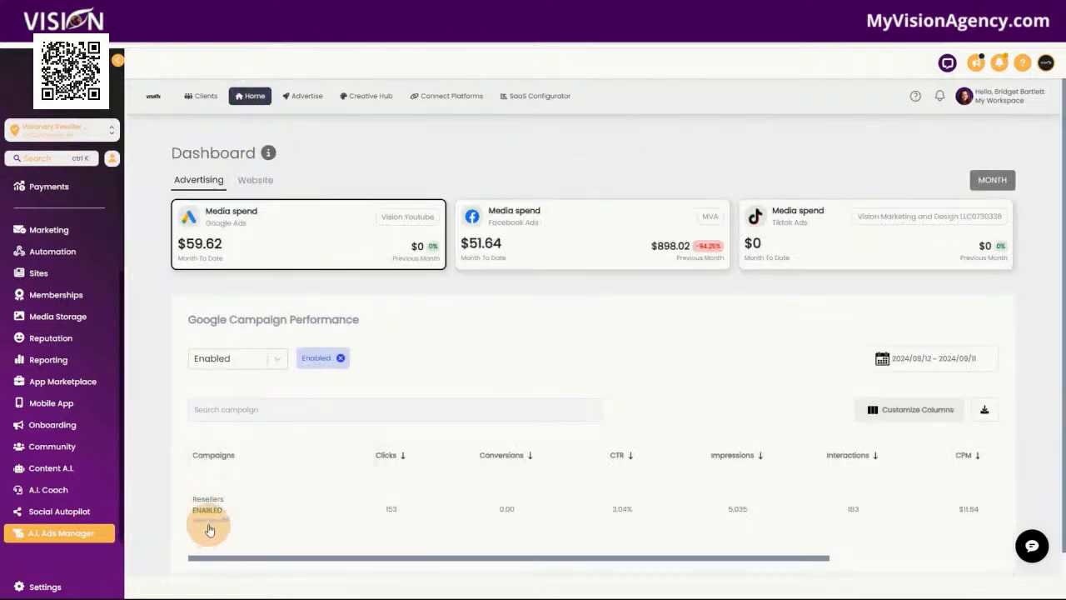
drag(562, 557, 792, 556)
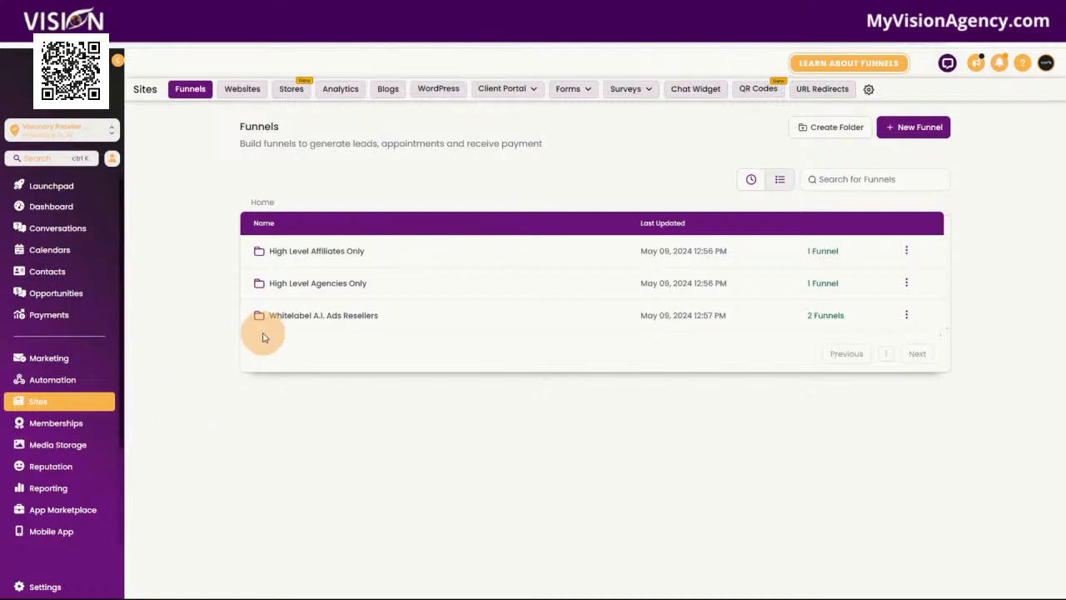
Open the A.I. Ads Only 2 funnel in the Whitelabel A.I. Ads Resellers folder and look through its Home page preview
click(290, 318)
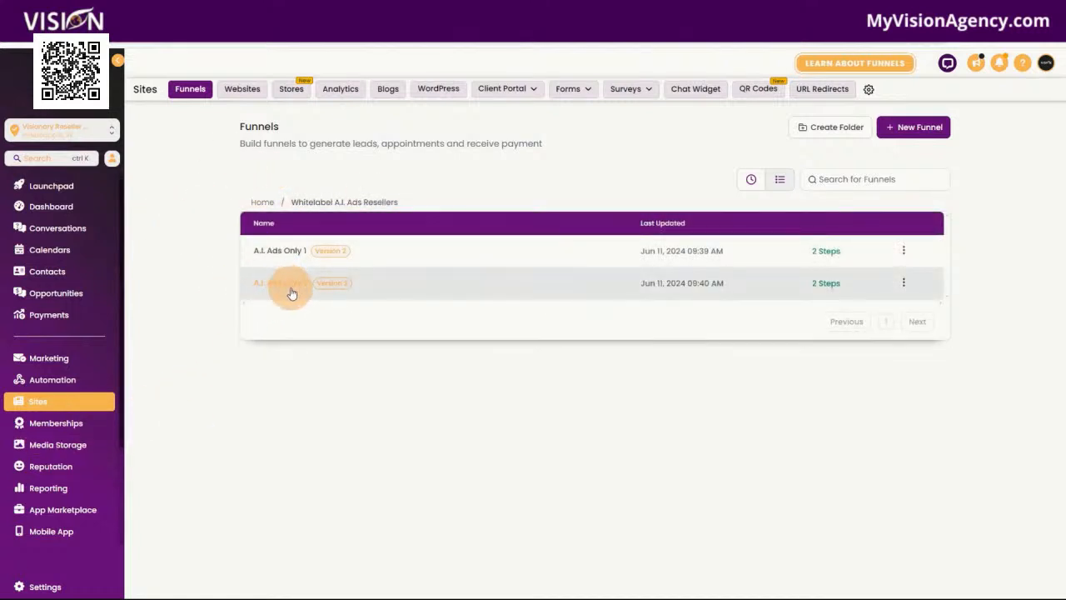
click(293, 287)
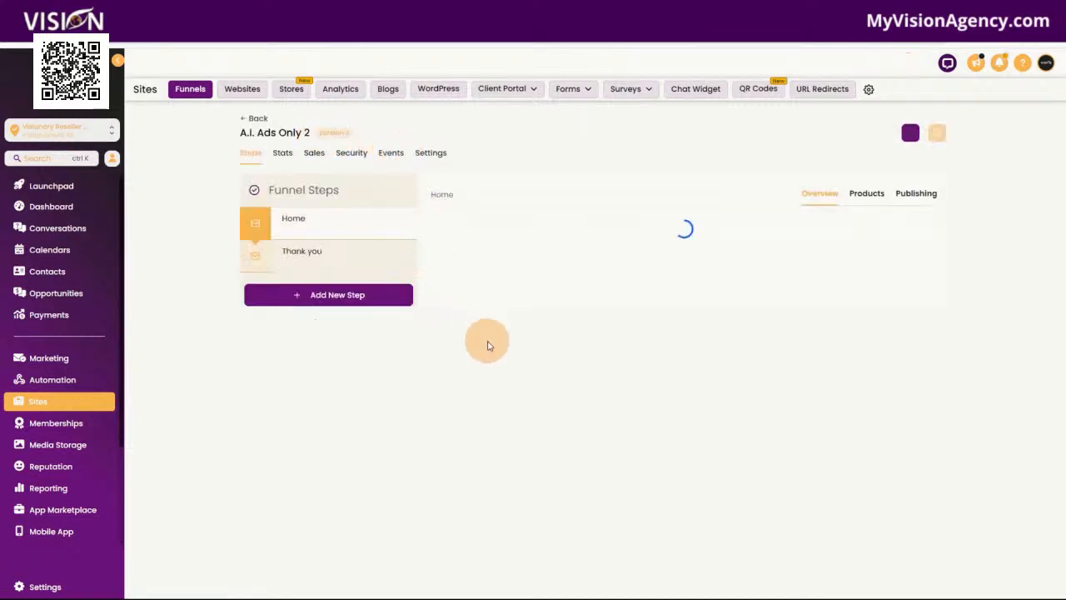
click(541, 406)
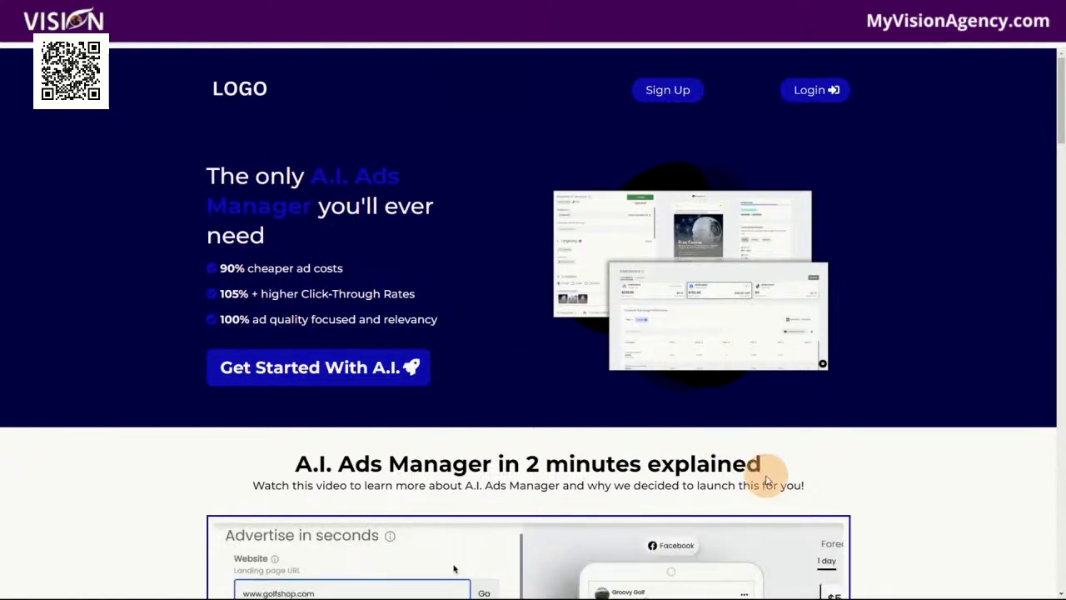
scroll(921, 507, down, 8)
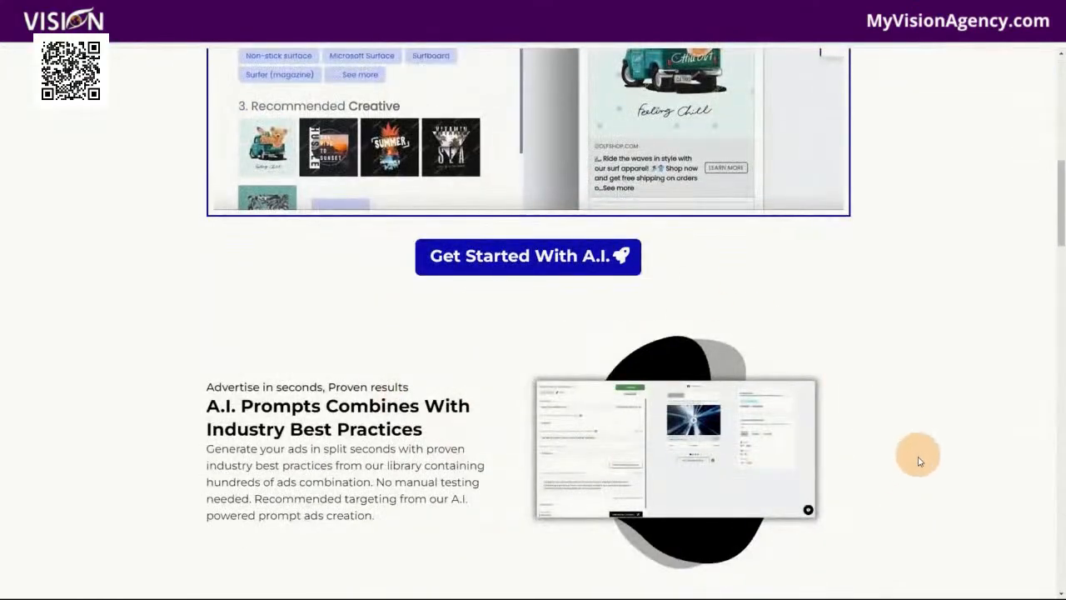
scroll(919, 457, down, 8)
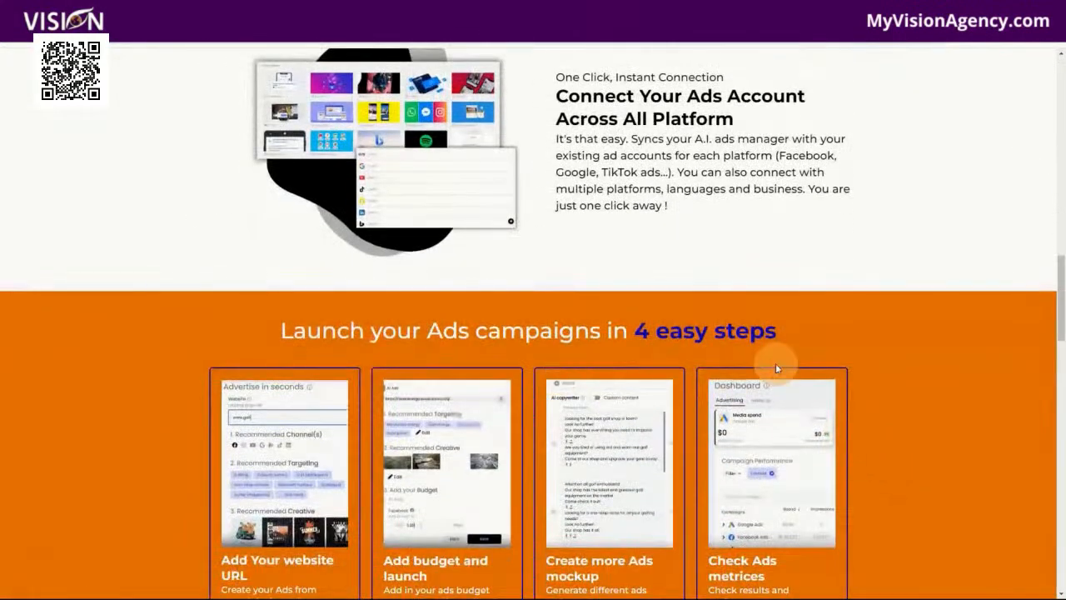
scroll(900, 427, down, 2)
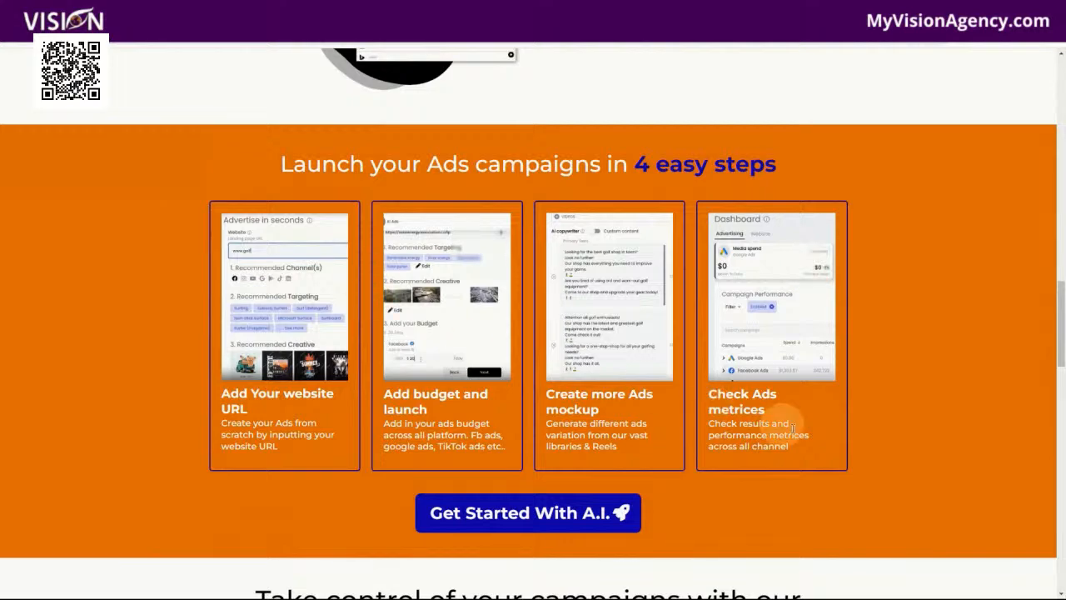
scroll(904, 470, up, 1)
scroll(905, 469, up, 10)
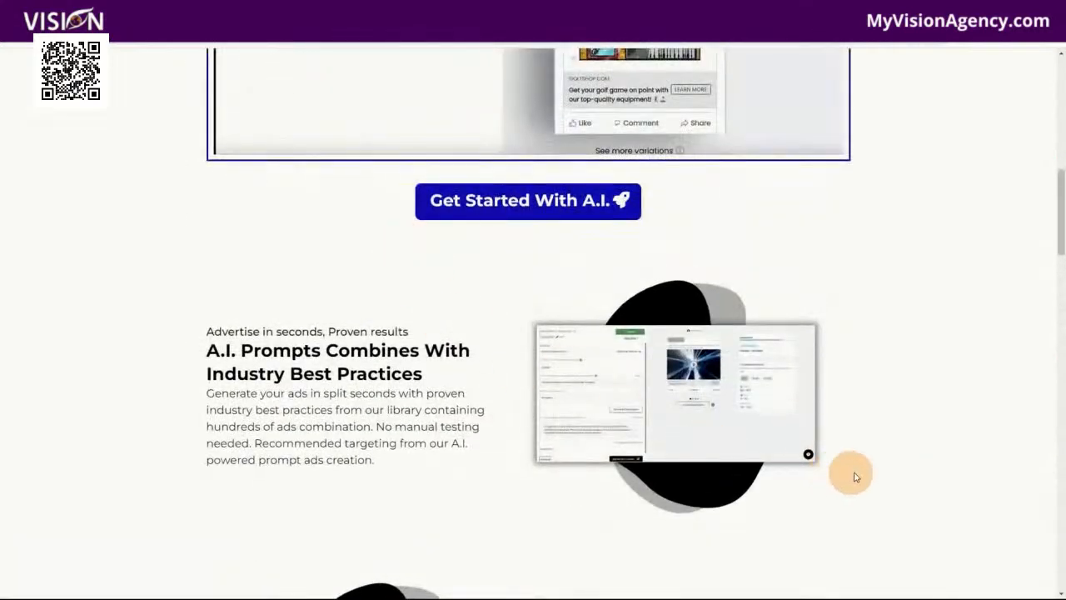
scroll(833, 474, up, 4)
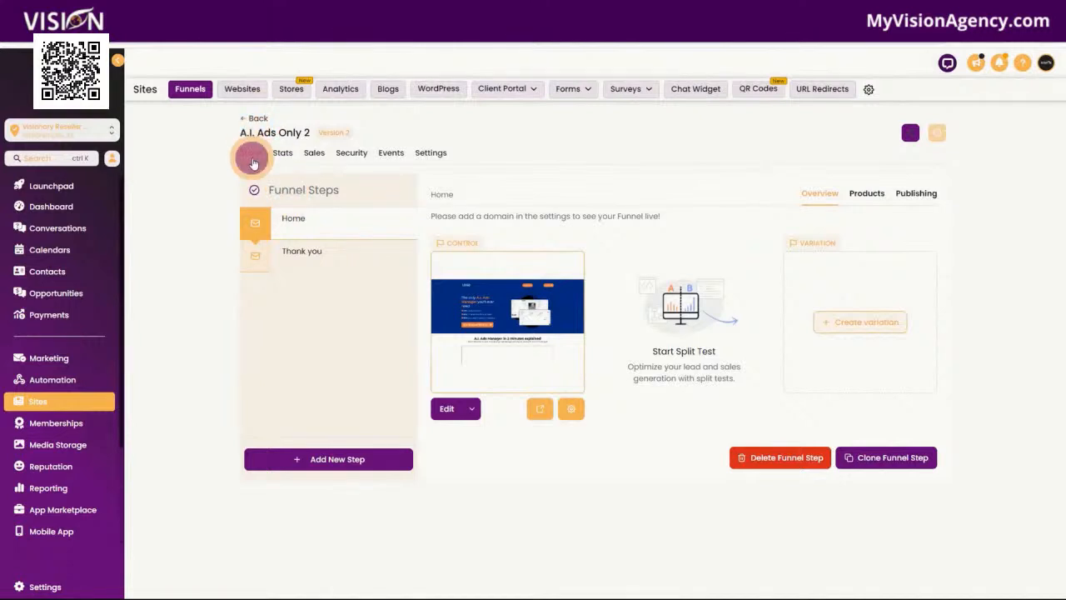
Open the A.I. Ads Only 1 funnel from the same folder and look through its Home page preview
click(247, 121)
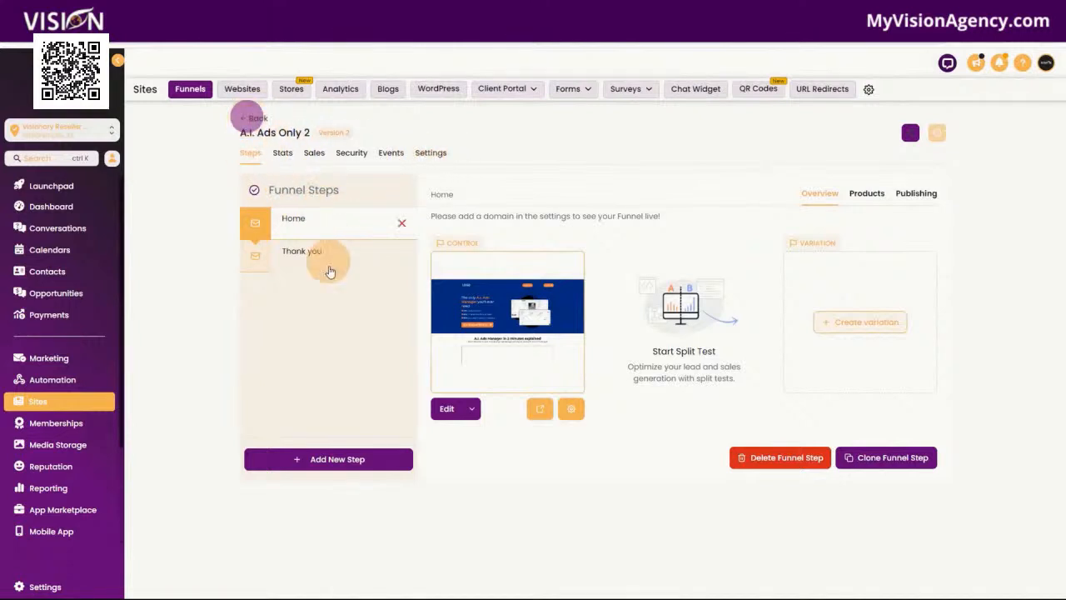
click(280, 251)
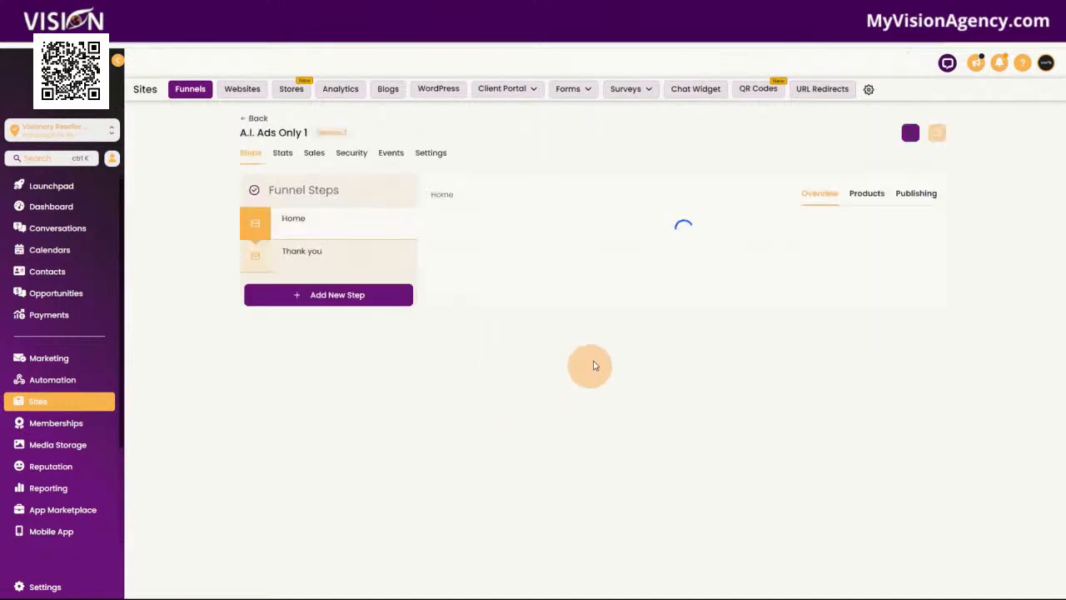
click(541, 406)
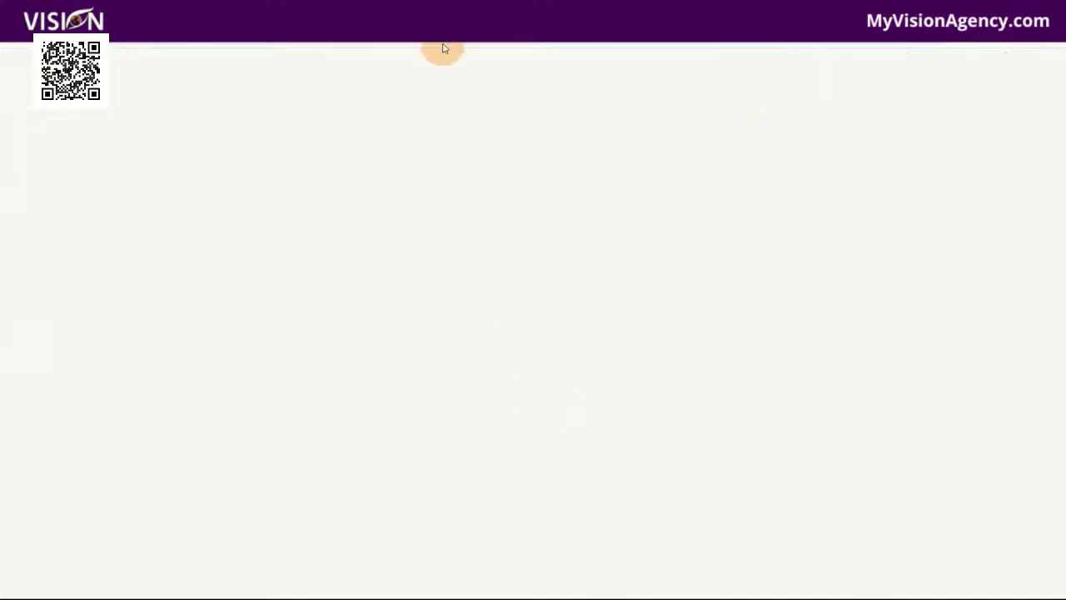
scroll(956, 407, down, 15)
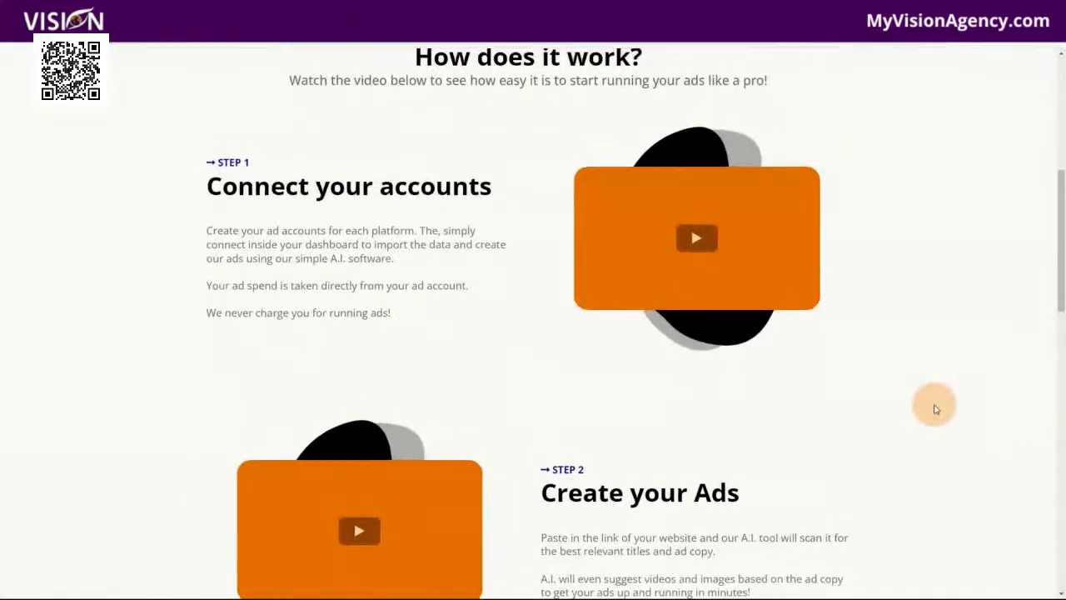
scroll(922, 411, down, 4)
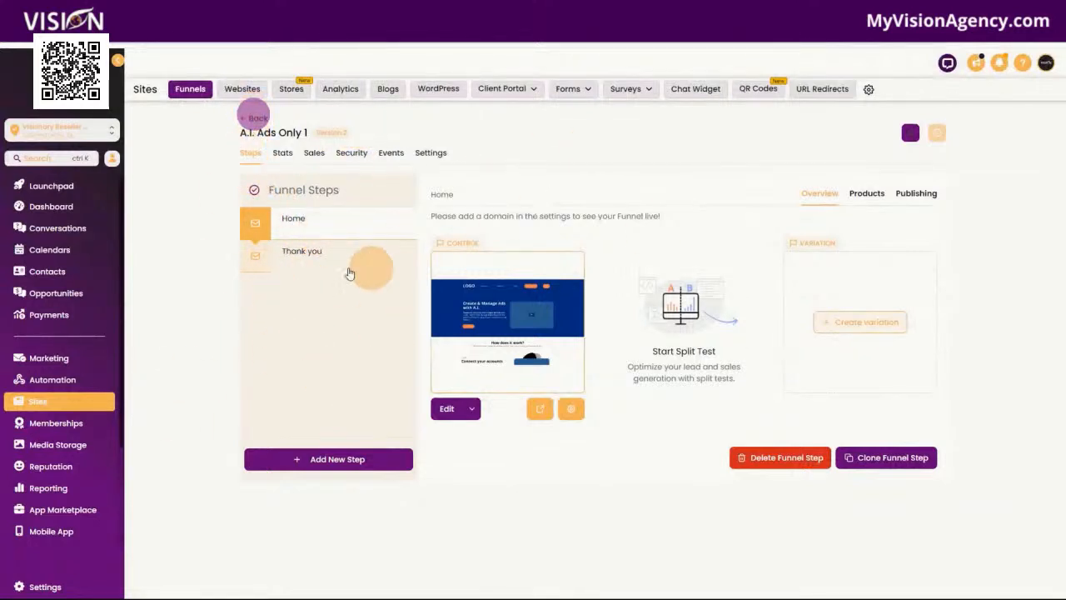
Open the Agency funnel from the High Level Agencies Only folder and preview its Home page
click(255, 116)
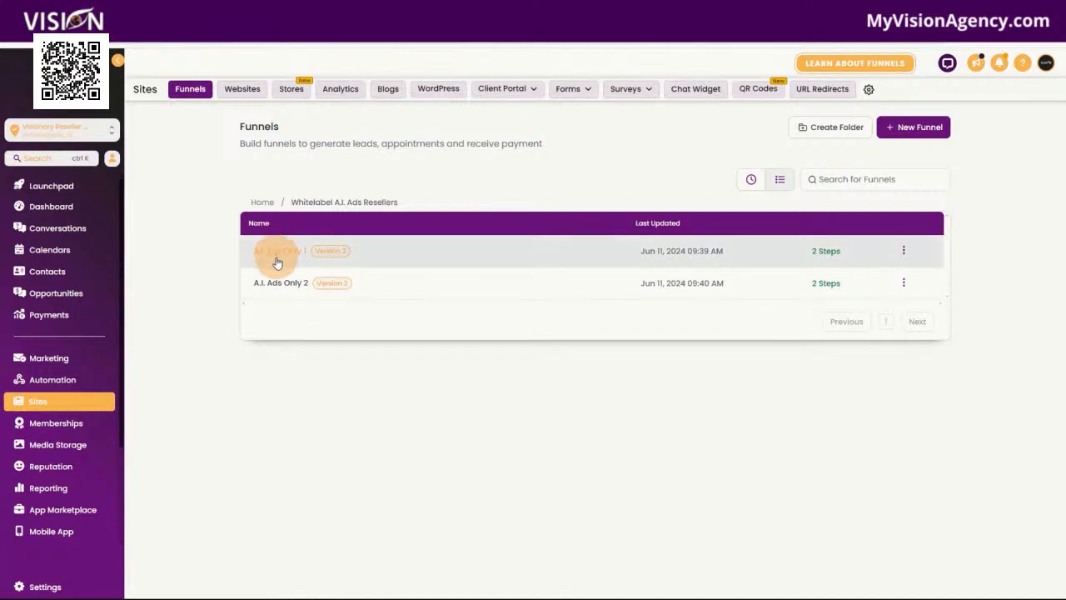
click(263, 204)
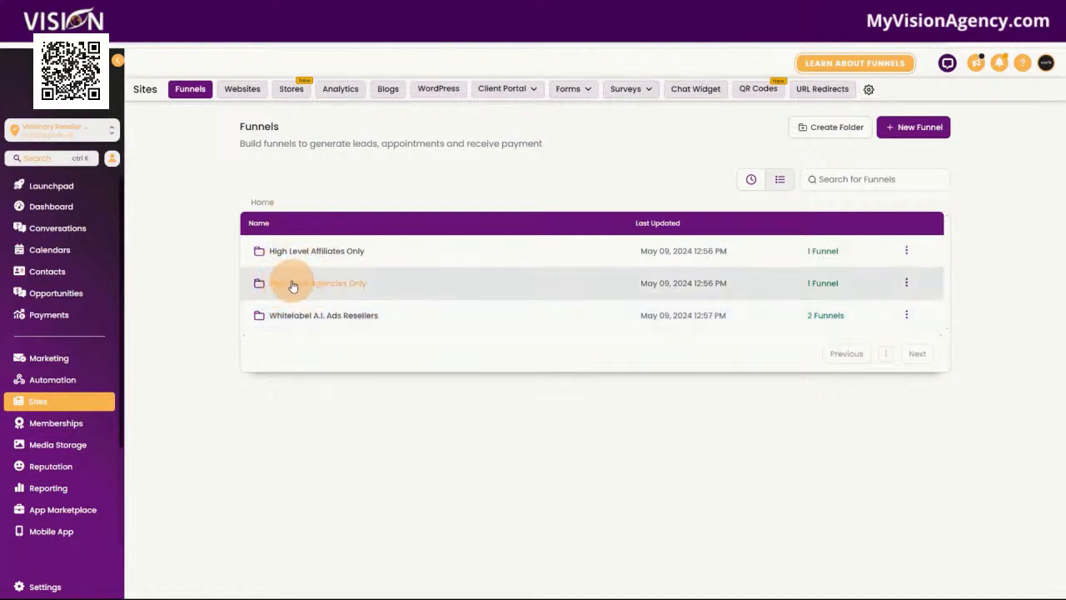
click(292, 285)
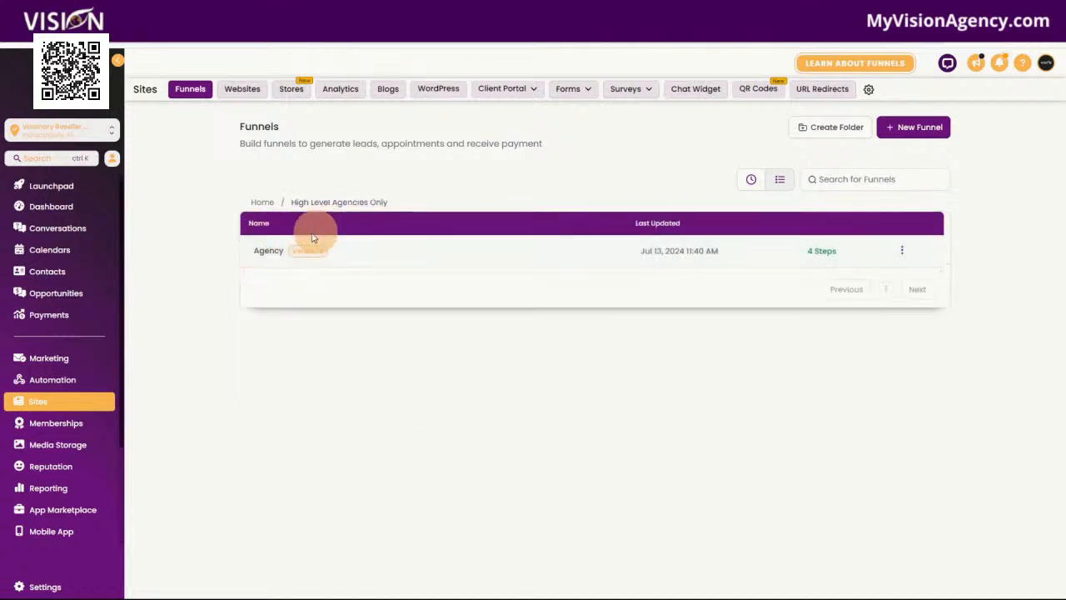
click(256, 254)
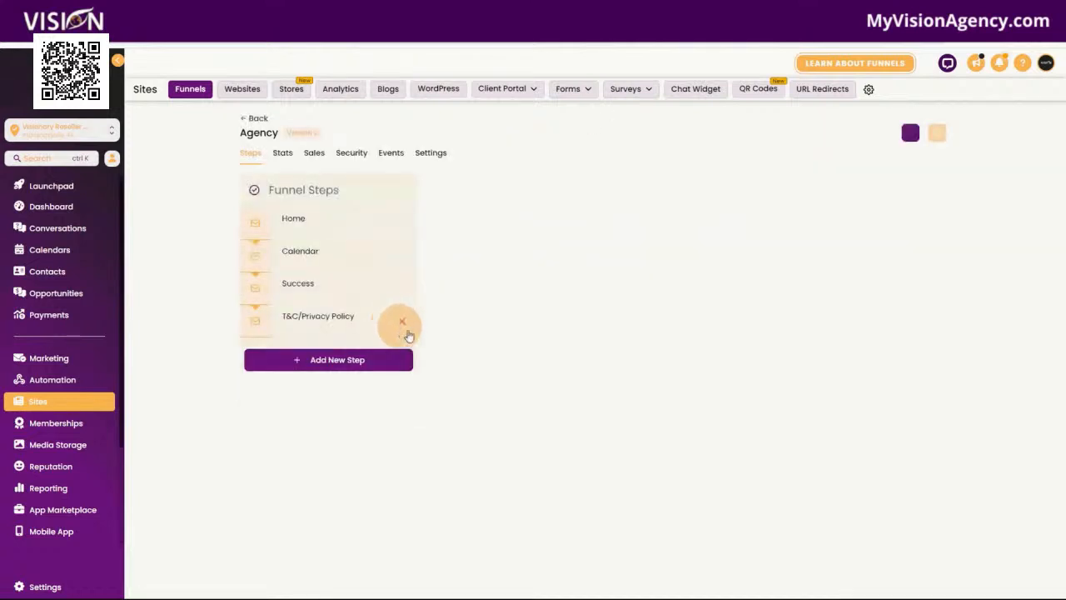
click(538, 406)
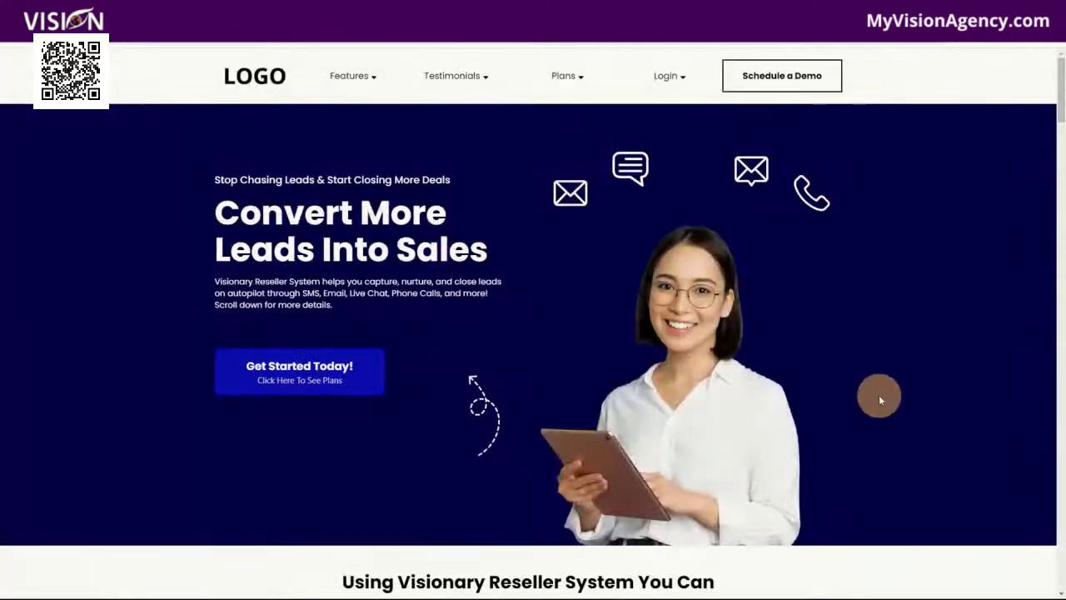
Examine the Agency Home page's hero section, ads manager pitch, nurture campaigns, industry features, integrations and testimonial
scroll(879, 395, down, 1)
scroll(884, 414, up, 1)
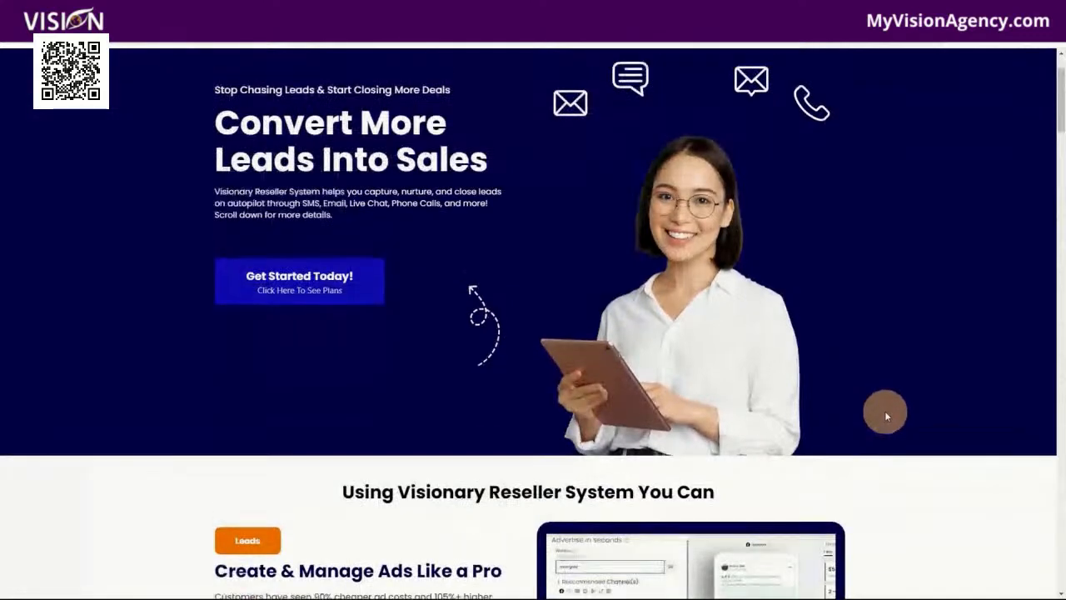
scroll(870, 449, down, 2)
scroll(871, 447, down, 2)
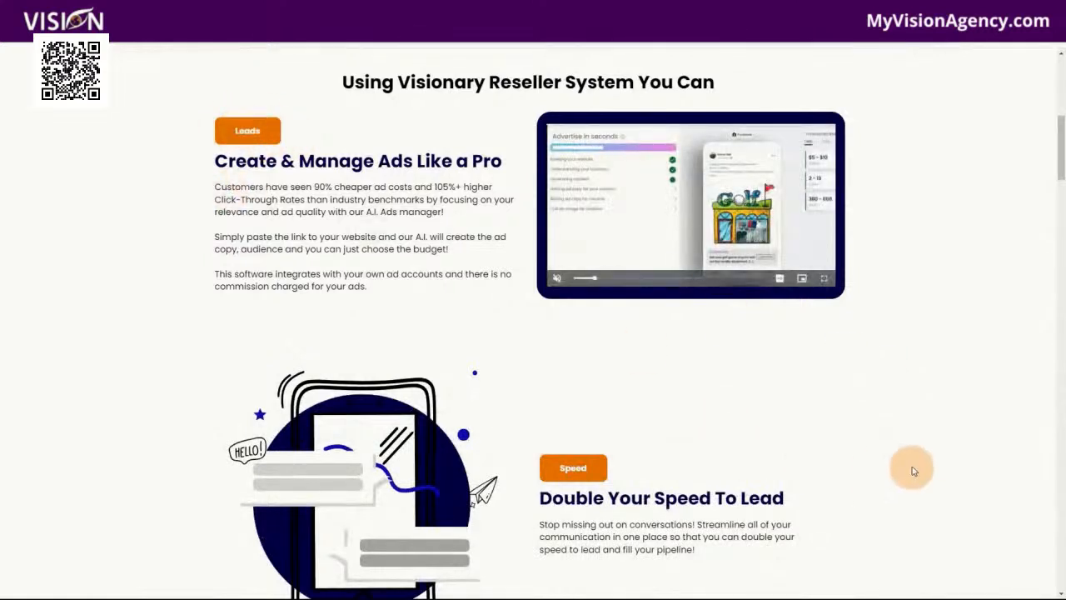
scroll(832, 416, down, 2)
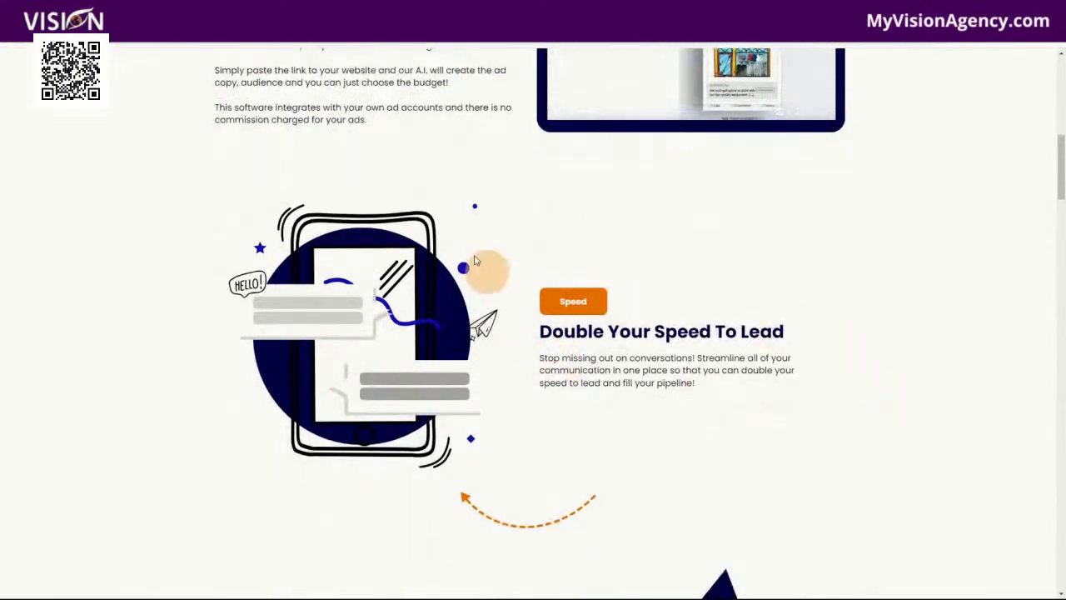
scroll(961, 392, up, 2)
scroll(916, 359, up, 2)
scroll(325, 242, up, 3)
scroll(351, 287, up, 1)
scroll(870, 356, down, 3)
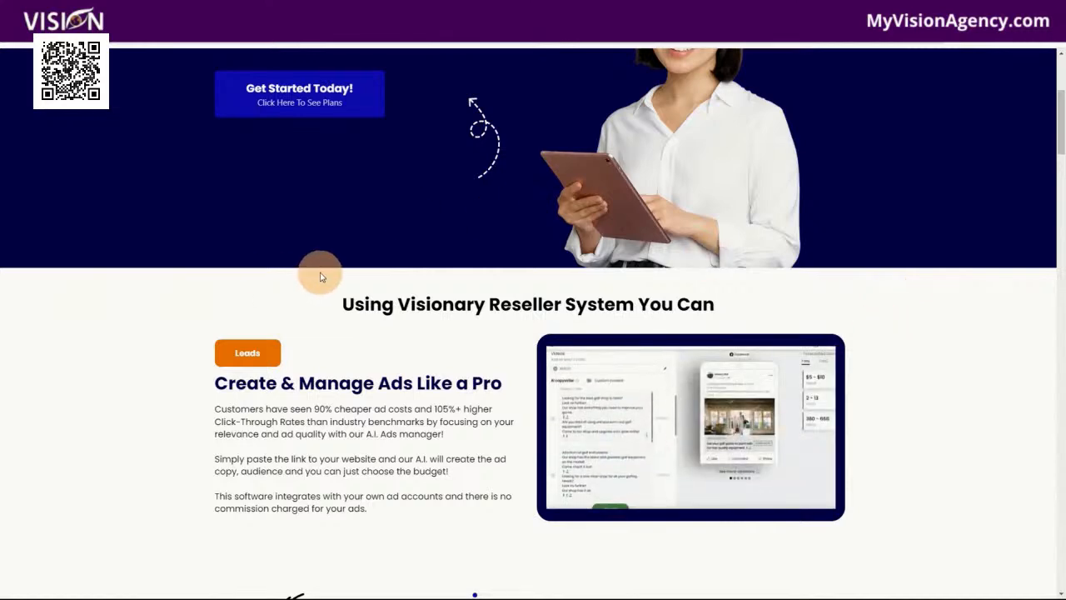
scroll(320, 277, up, 3)
scroll(461, 292, down, 4)
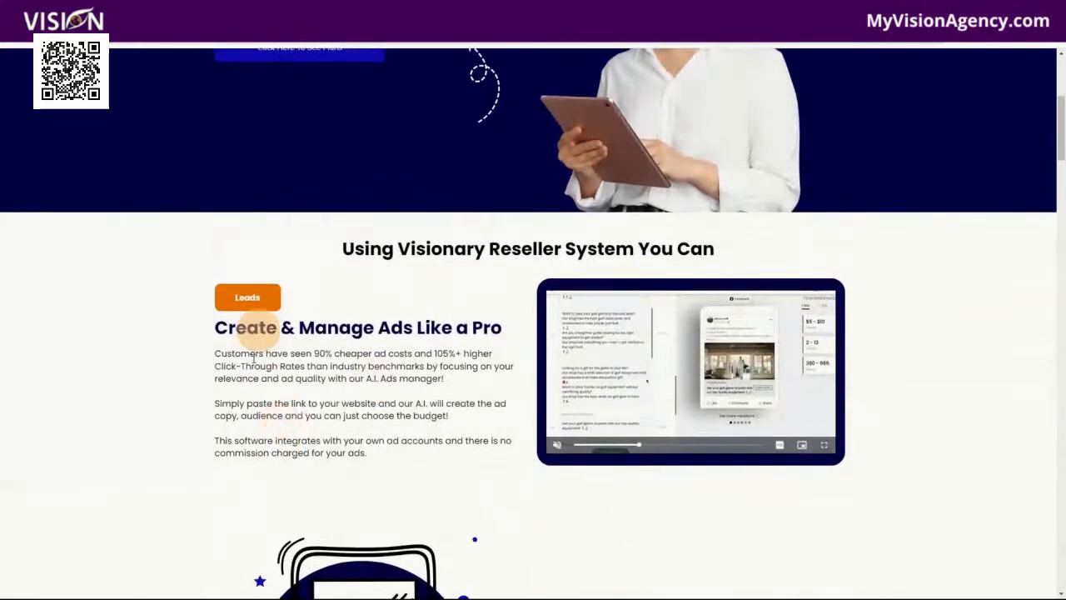
scroll(411, 311, down, 6)
scroll(821, 397, down, 9)
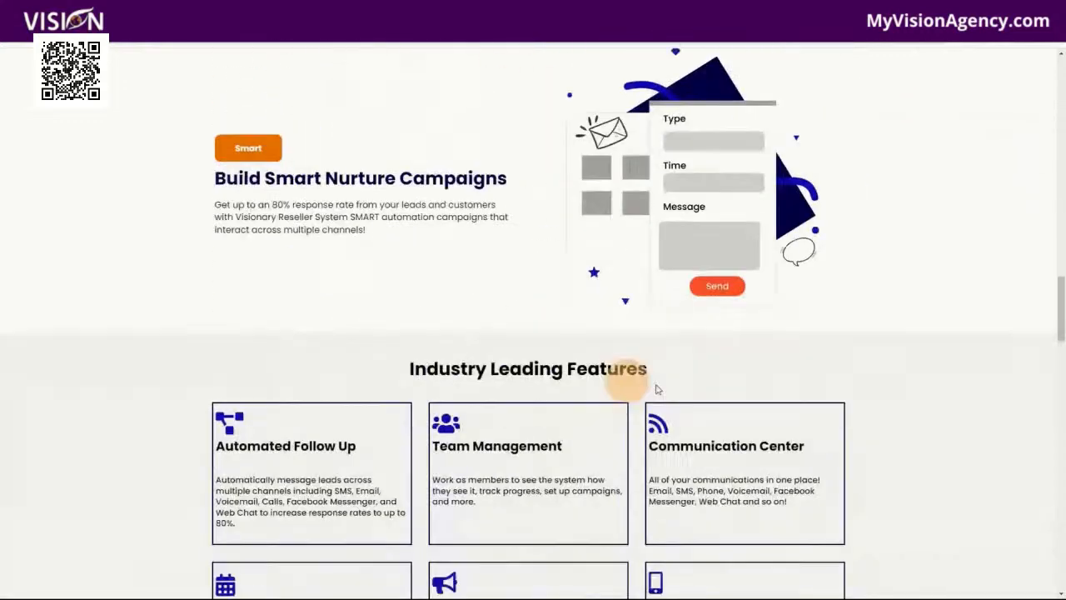
scroll(616, 380, down, 9)
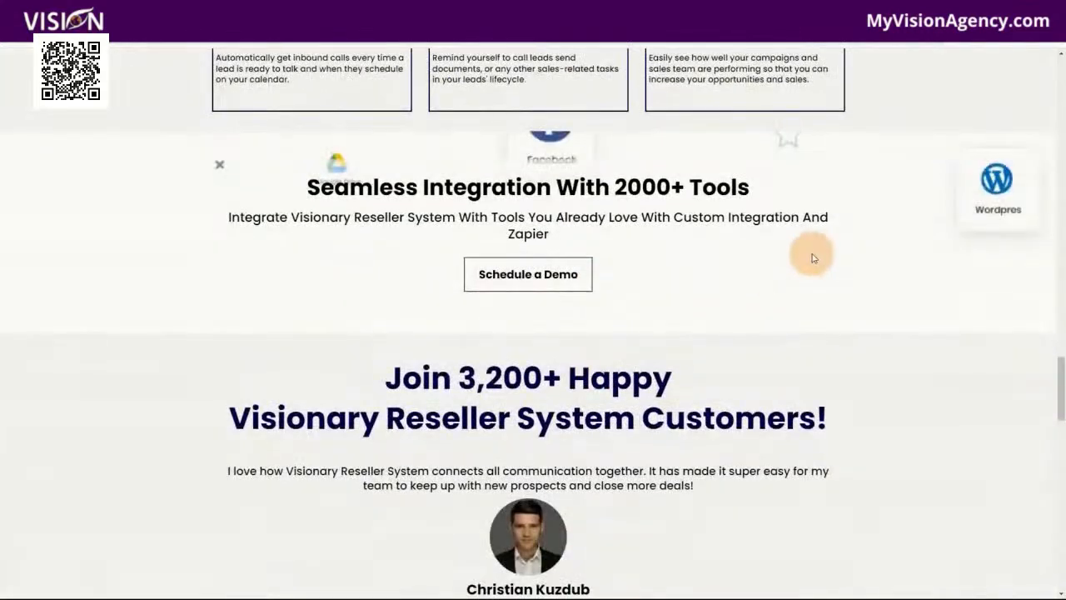
scroll(816, 292, down, 4)
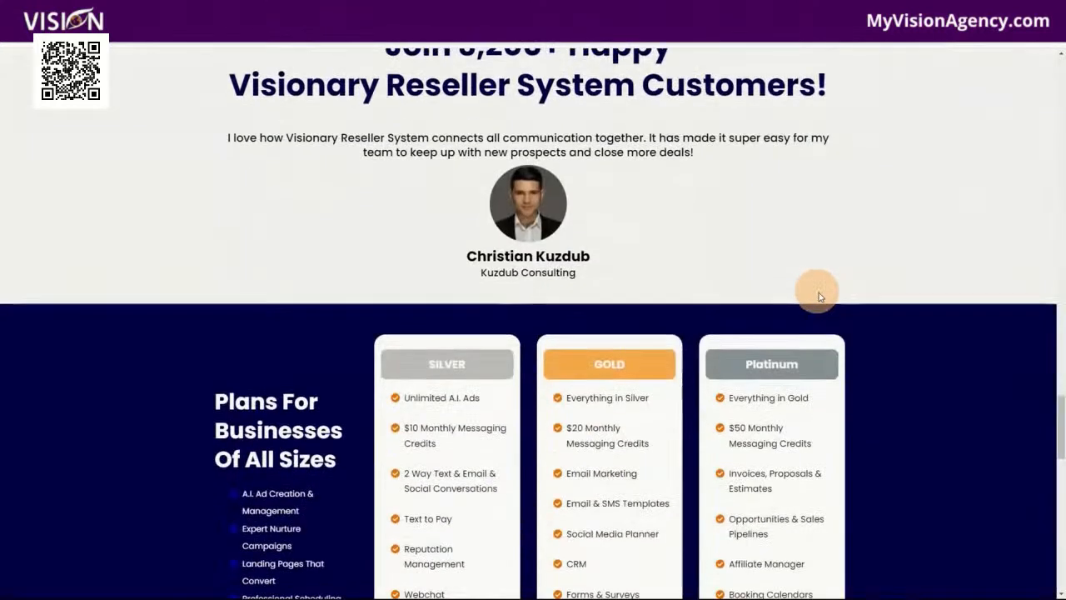
Compare the Silver, Gold and Platinum plans on the Agency page, highlighting Unlimited A.I. Ads in the Silver plan
scroll(881, 352, down, 2)
scroll(878, 356, down, 1)
scroll(878, 354, up, 2)
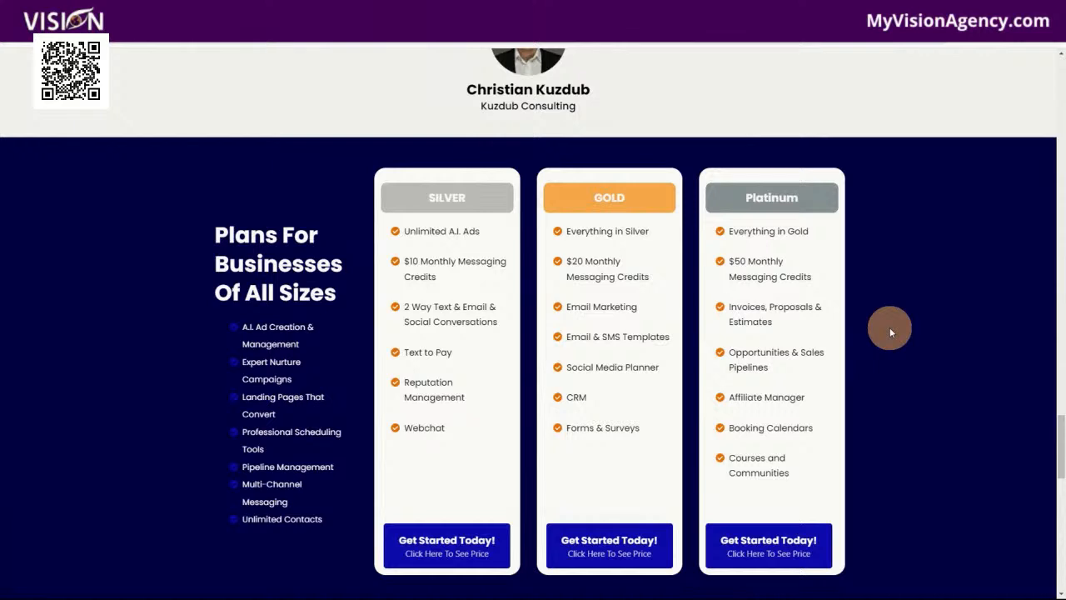
scroll(888, 327, down, 1)
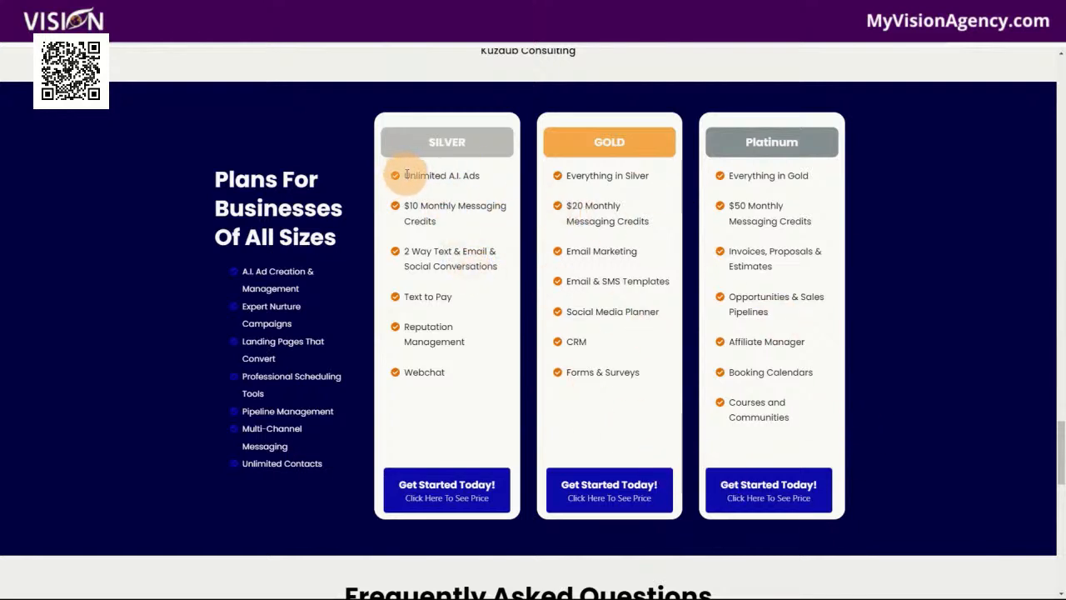
drag(405, 173, 488, 178)
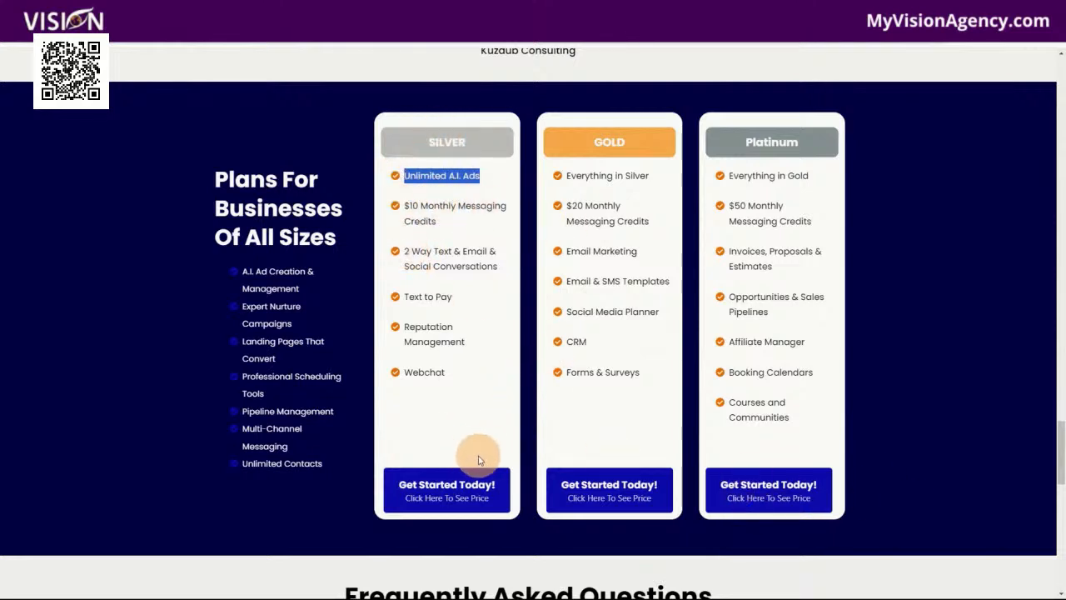
scroll(442, 431, down, 1)
scroll(425, 421, up, 1)
click(466, 265)
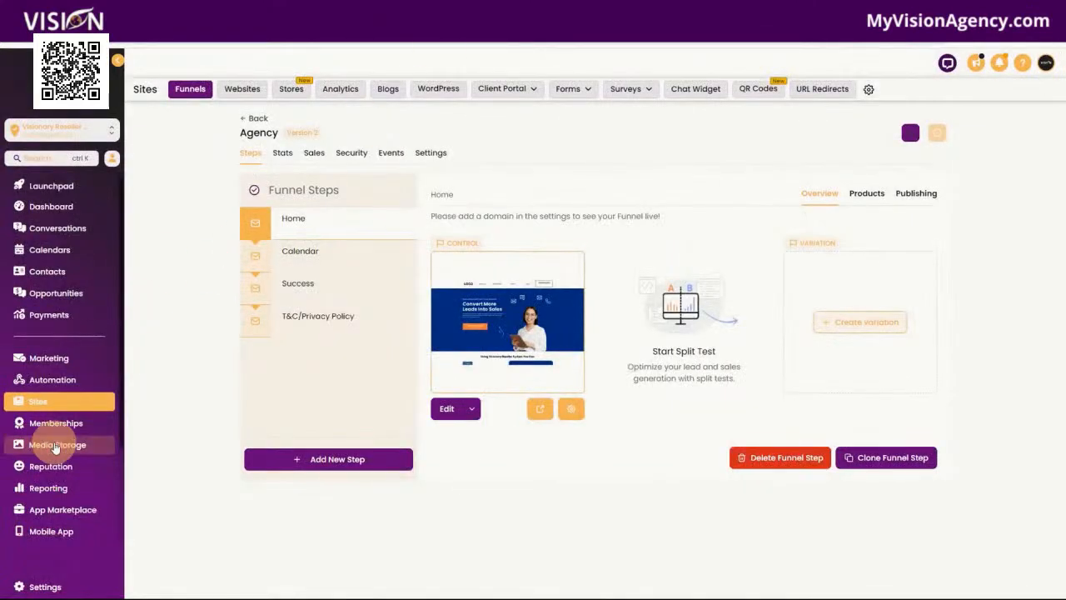
View the Automation workflow folders and open the Branding folder in the Custom Values settings
click(50, 379)
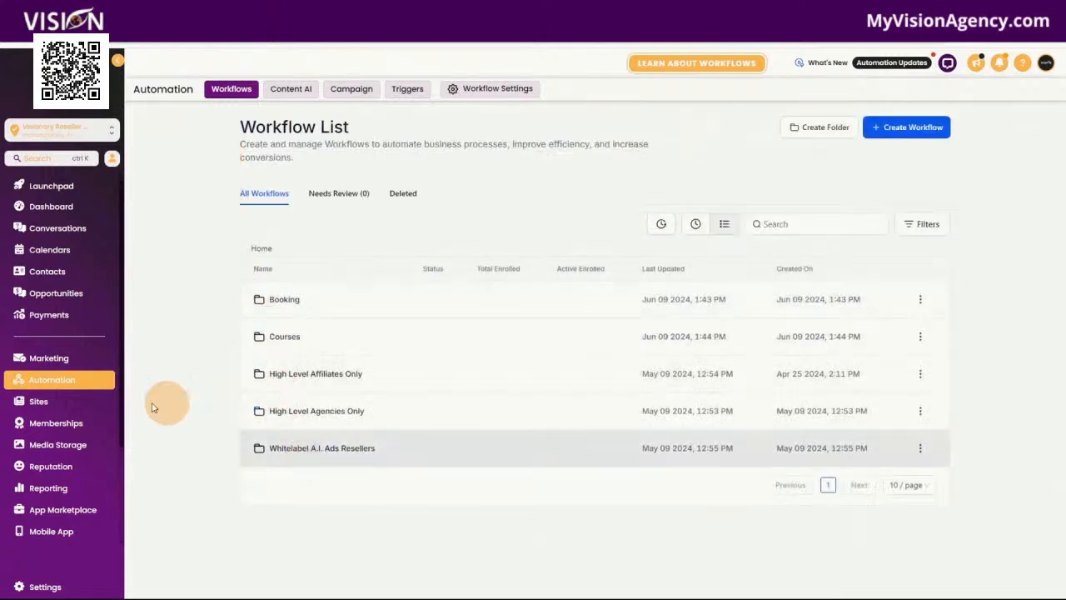
click(51, 586)
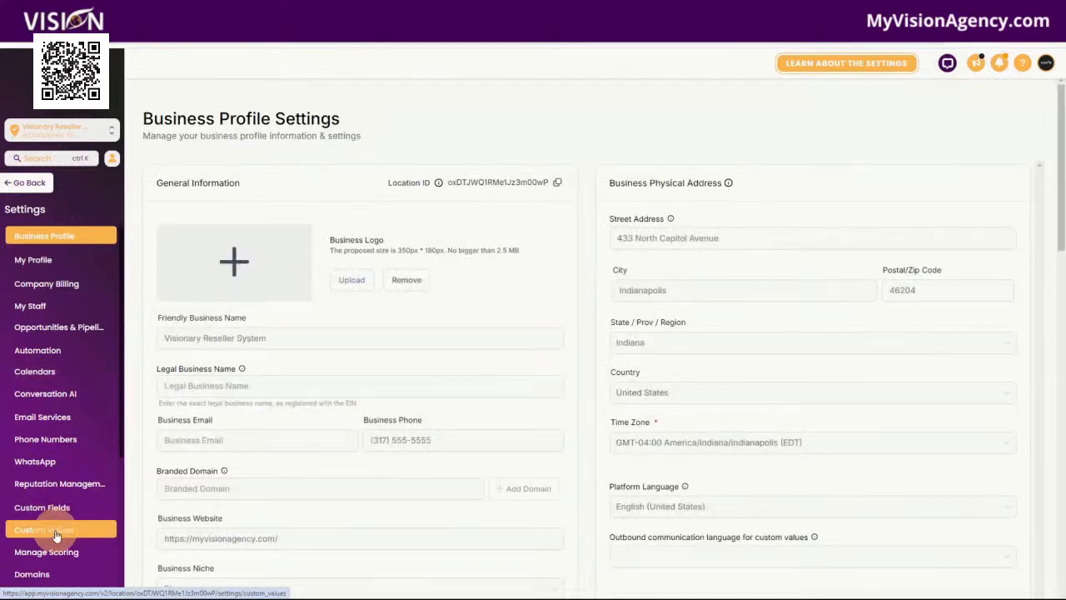
click(68, 528)
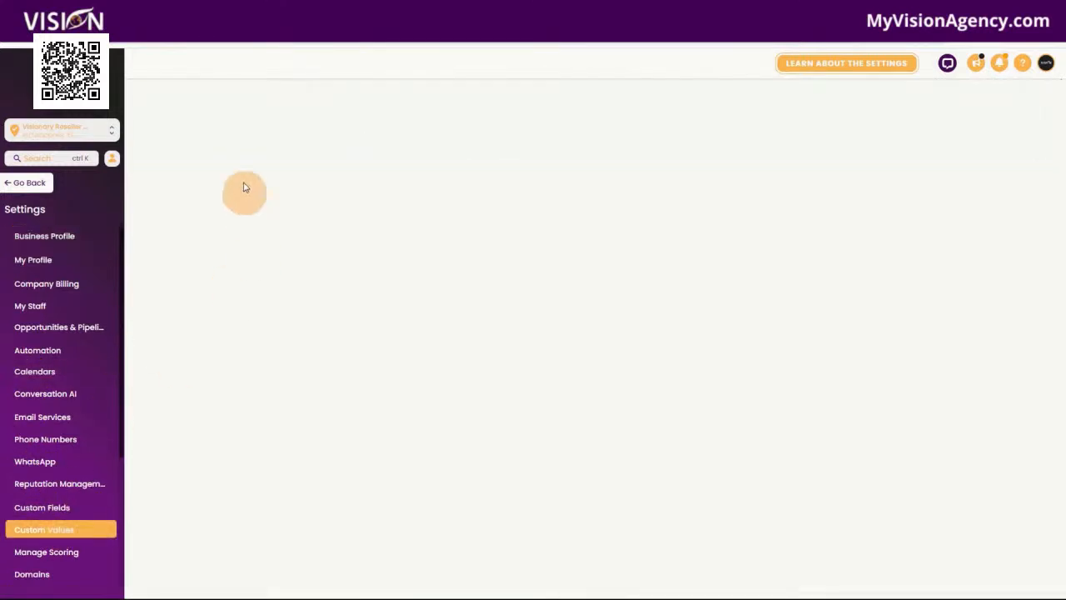
click(210, 153)
click(191, 247)
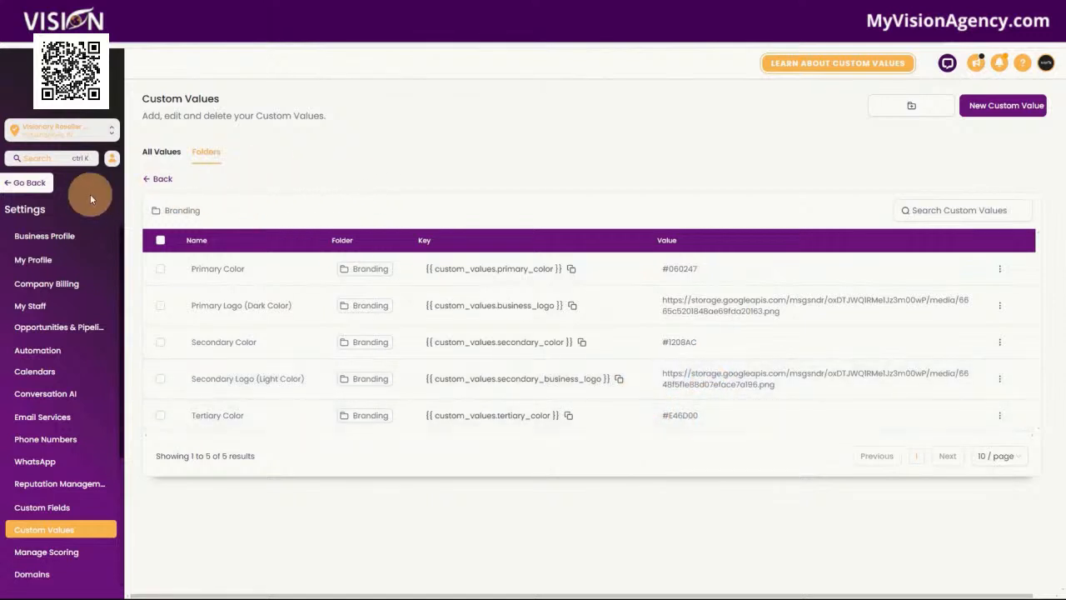
Open the A.I. Scripts website, look through its A2P Compliance page preview, and return to the Funnels list
click(36, 185)
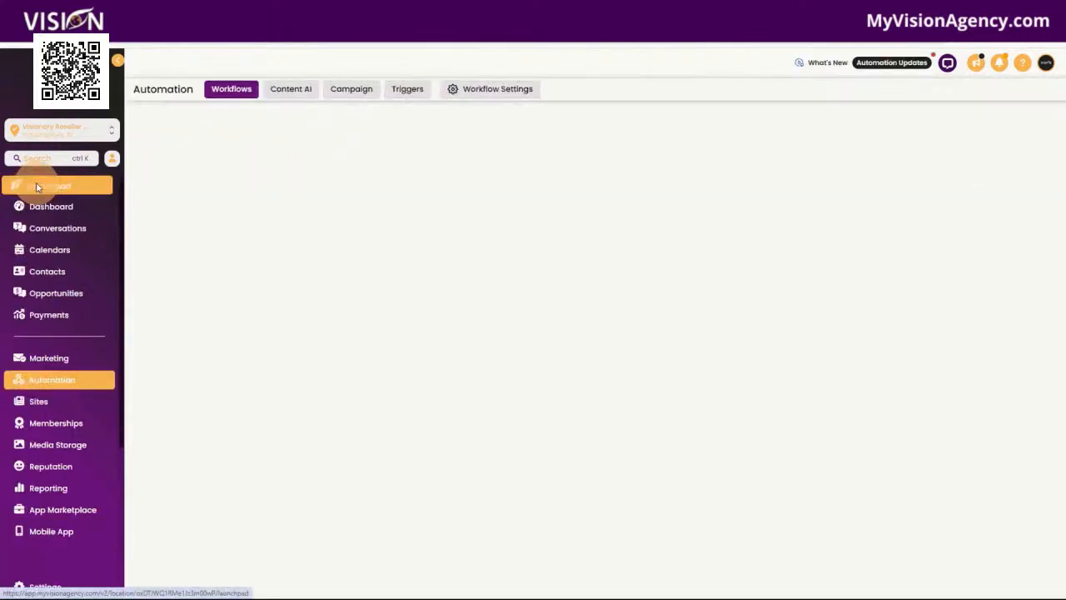
click(43, 403)
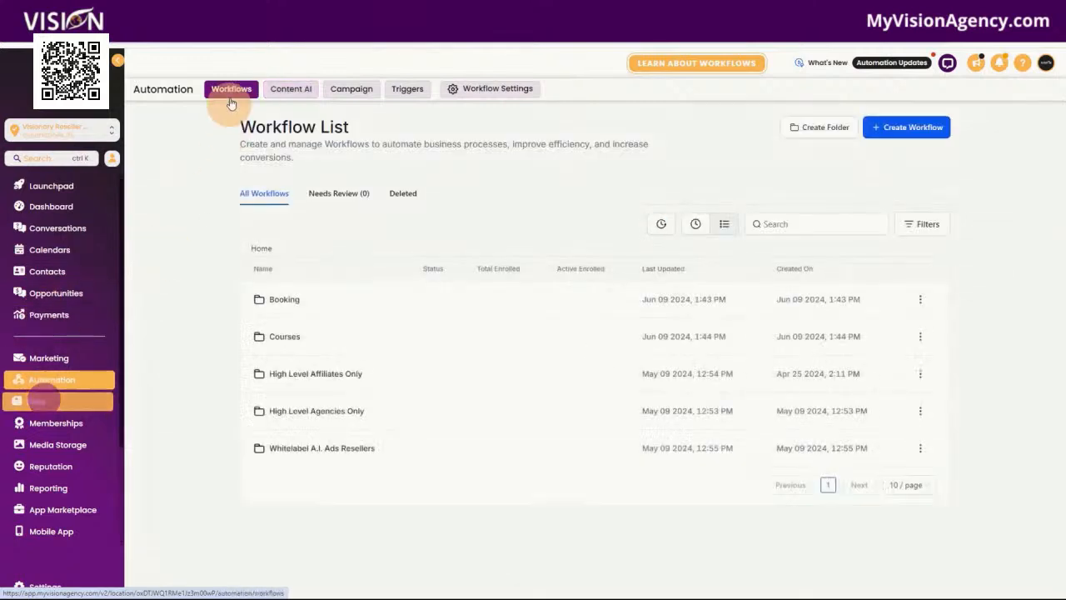
click(242, 88)
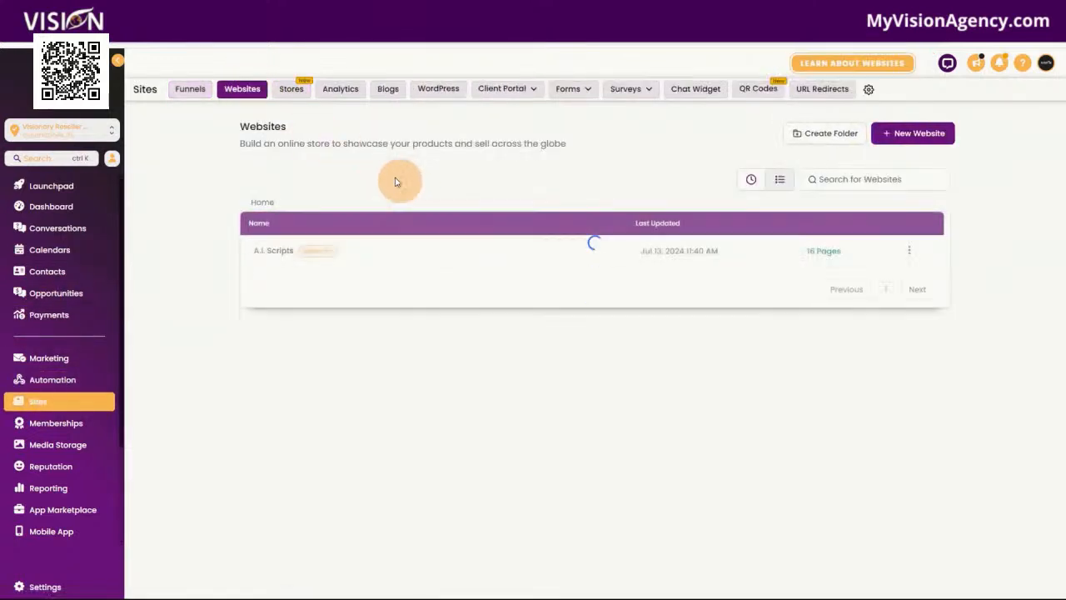
click(283, 251)
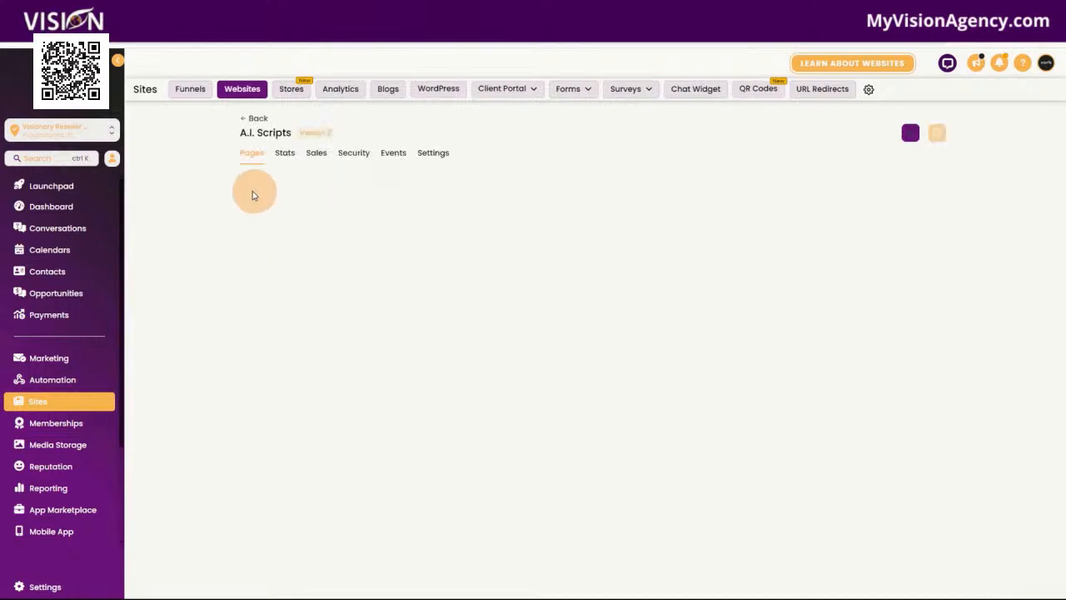
click(393, 344)
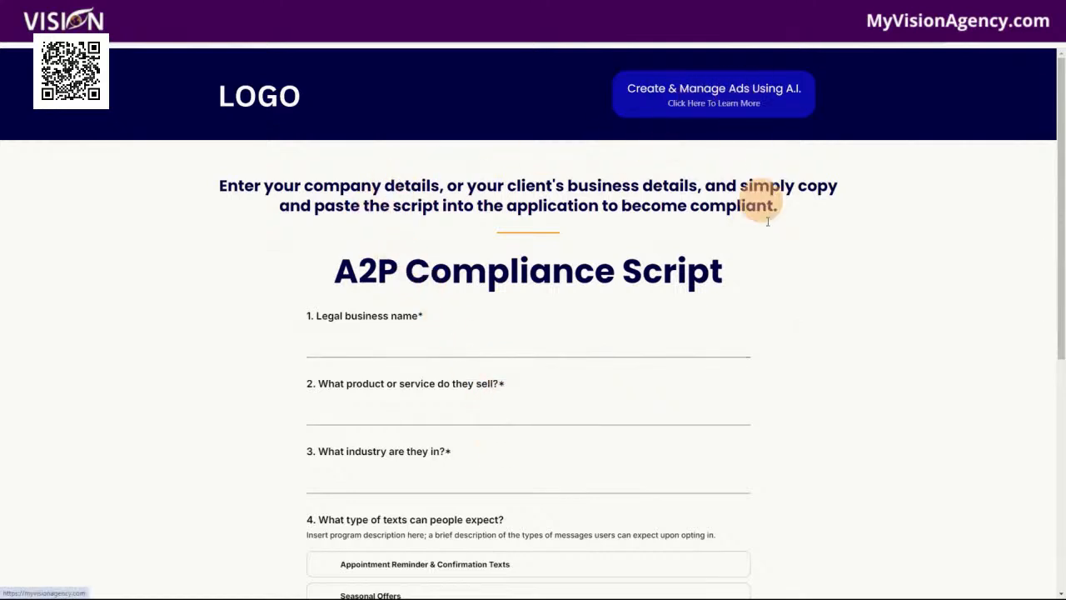
scroll(798, 413, down, 5)
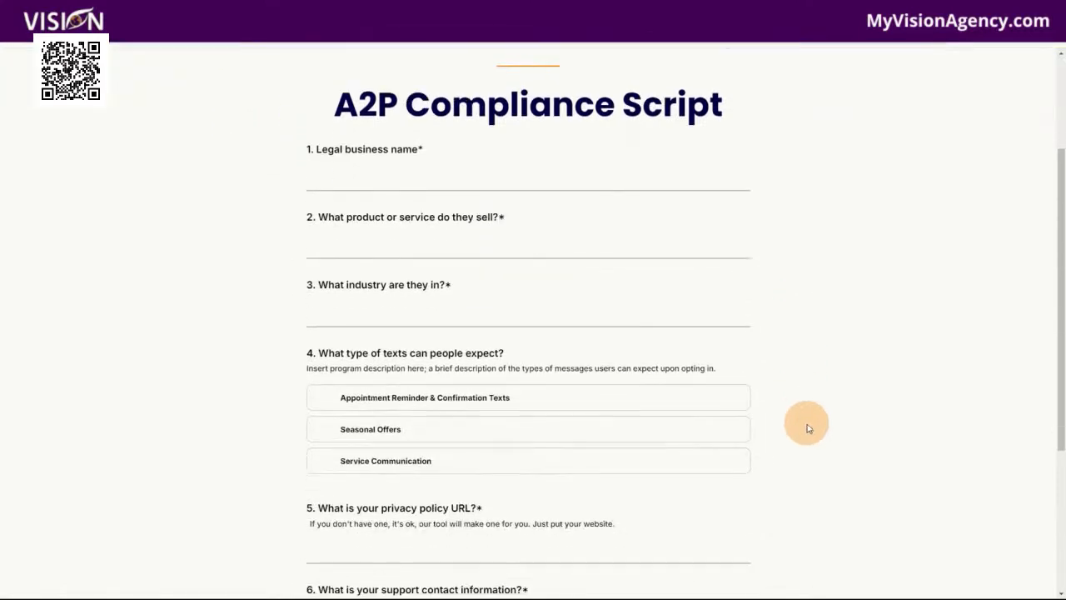
scroll(811, 432, up, 5)
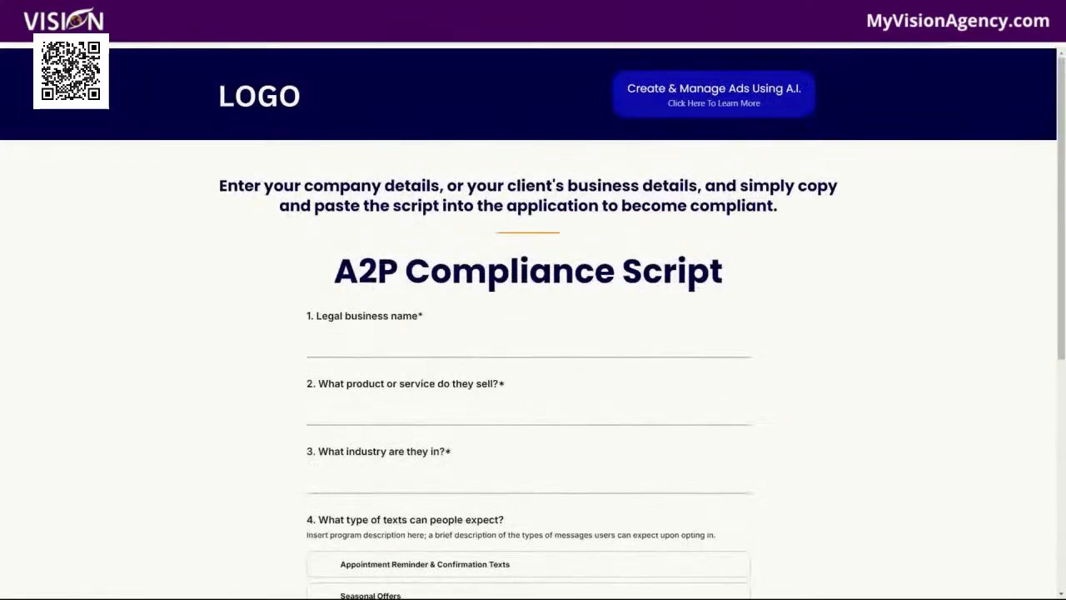
click(417, 10)
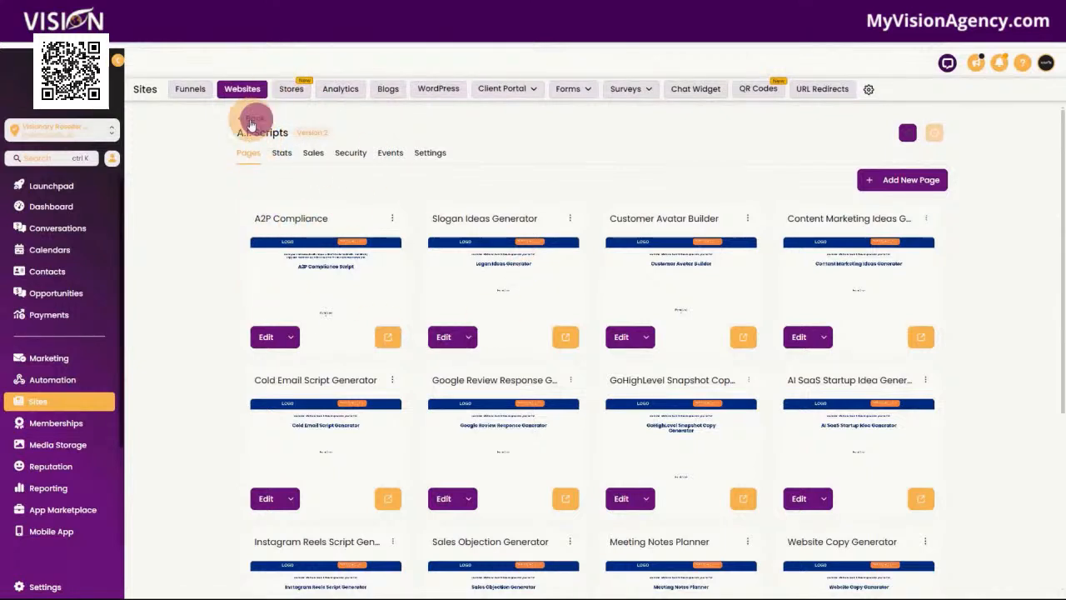
click(251, 123)
click(187, 88)
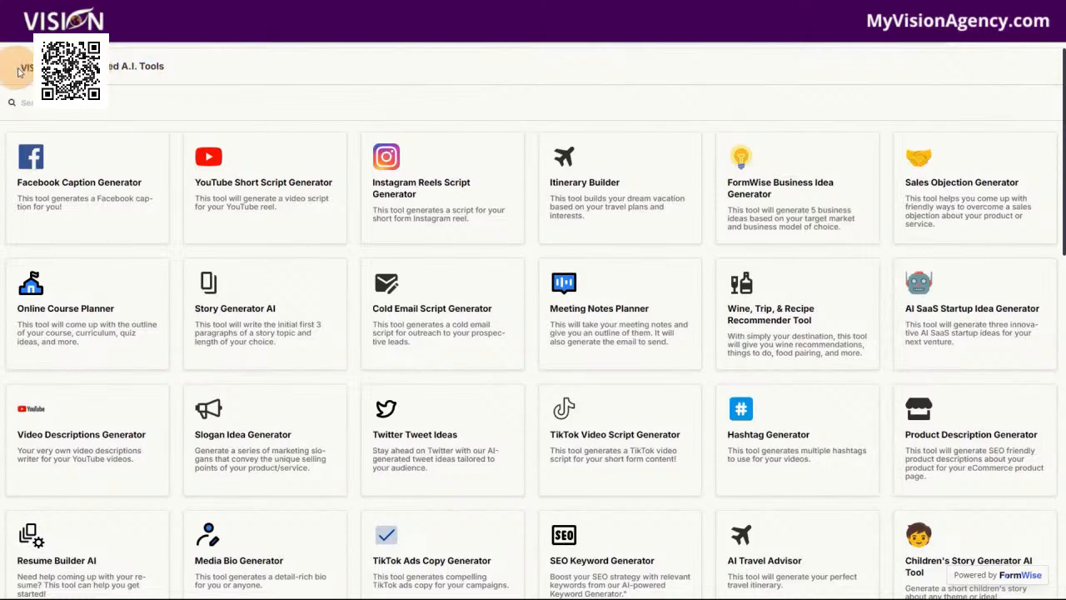
Look through the branded A.I. Tools catalogue, from the Facebook Caption Generator down to the Cold Email Sequence Script Generator
scroll(641, 308, down, 2)
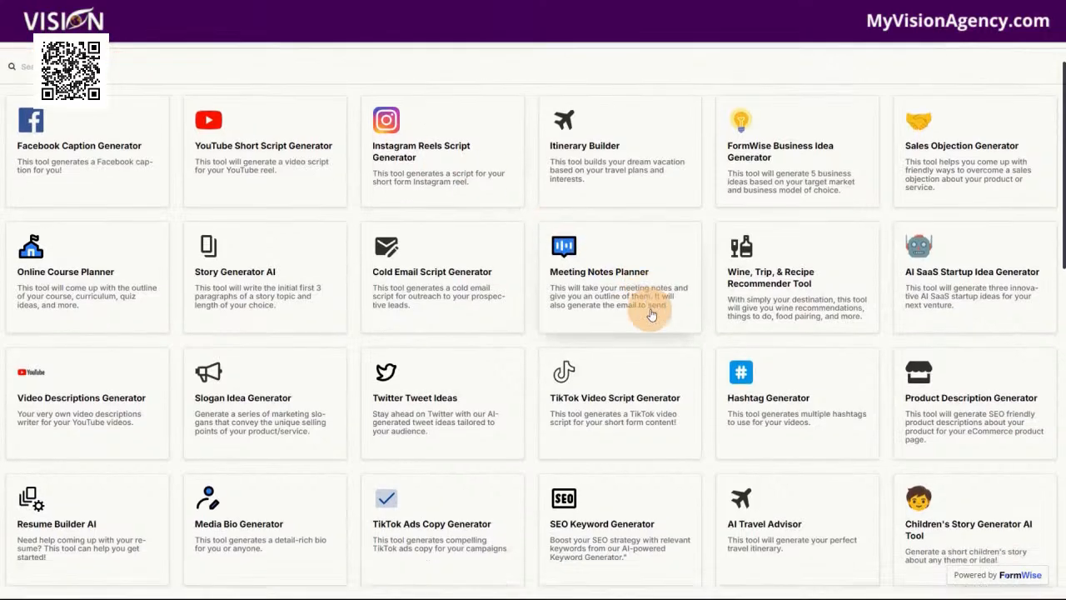
scroll(356, 275, up, 2)
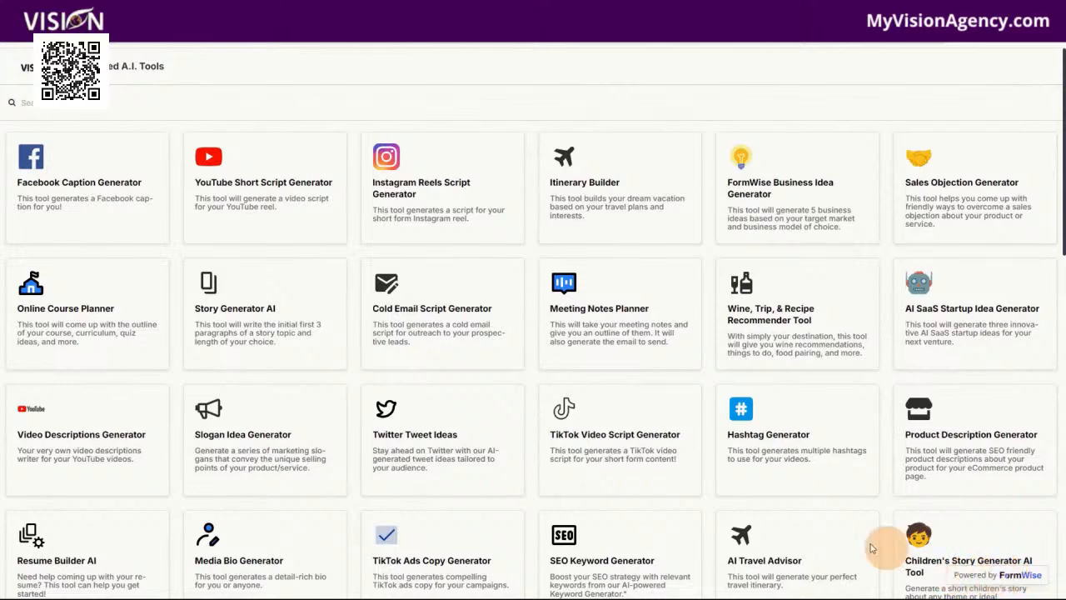
scroll(595, 464, down, 4)
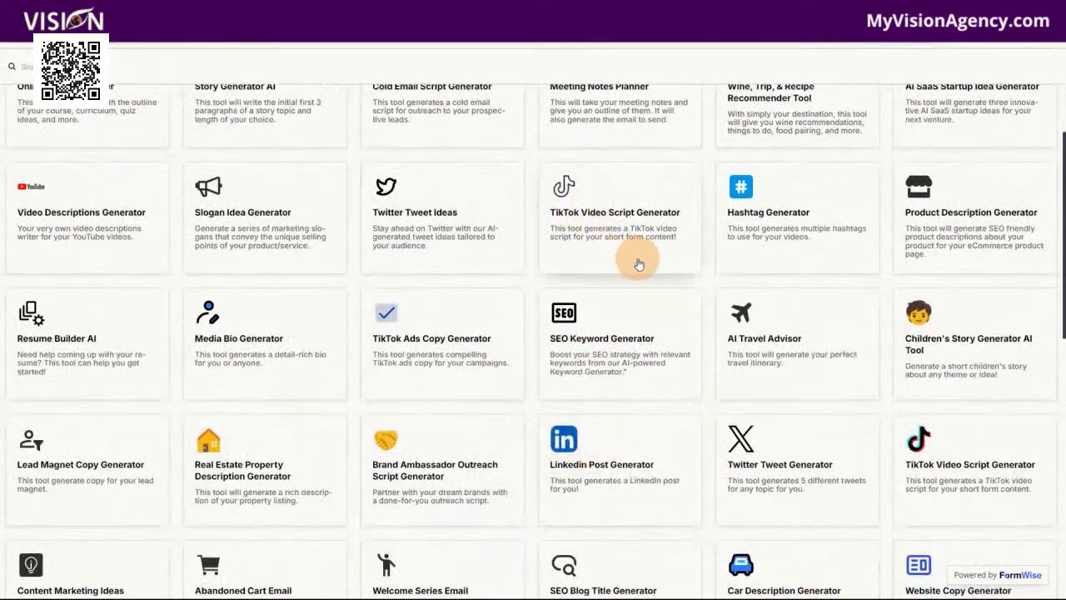
scroll(778, 442, down, 7)
scroll(778, 449, down, 5)
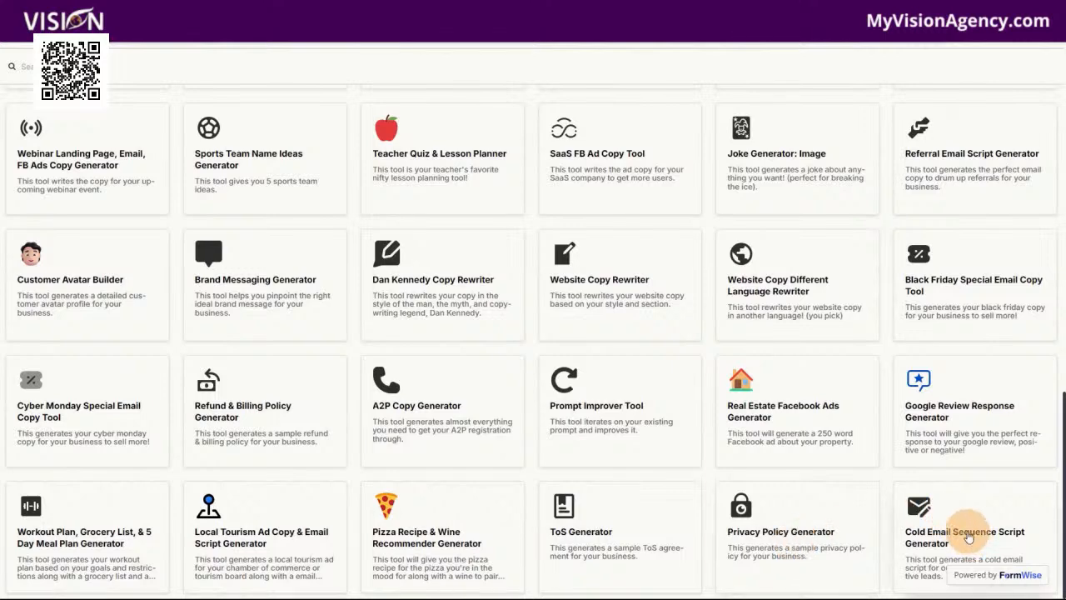
scroll(778, 506, up, 1)
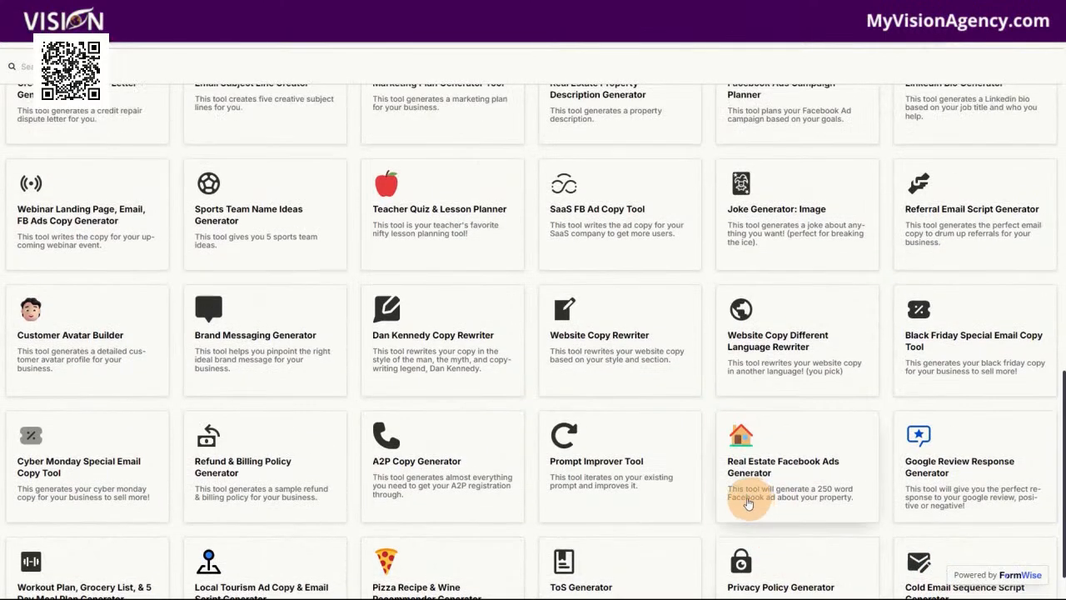
Look back through the A.I. Tools catalogue, from the Real Estate Facebook Ads Generator up to the Online Course Planner and beyond
scroll(509, 477, up, 5)
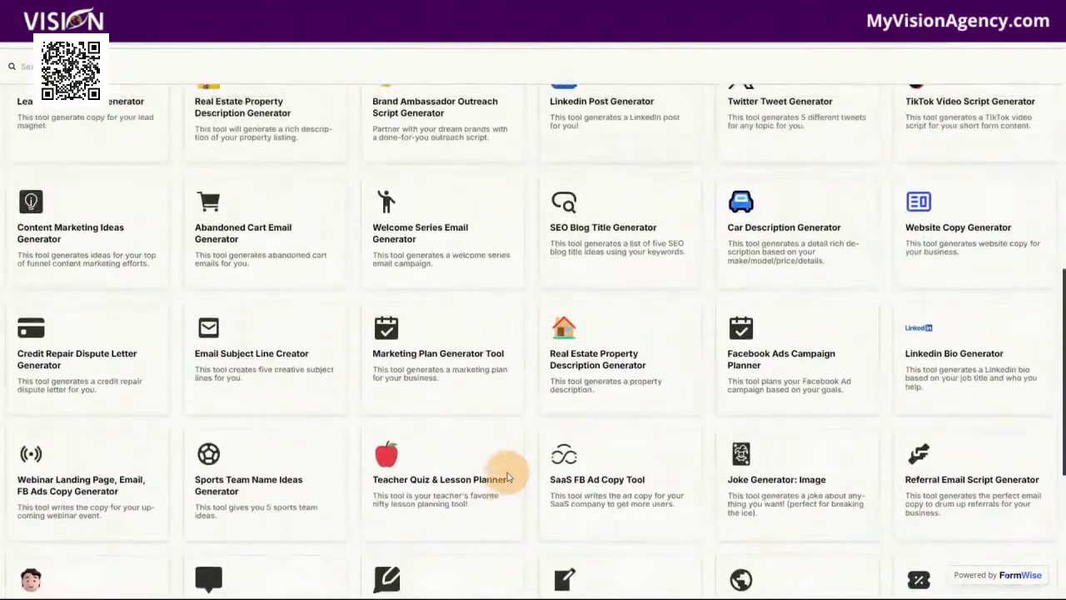
scroll(507, 477, up, 2)
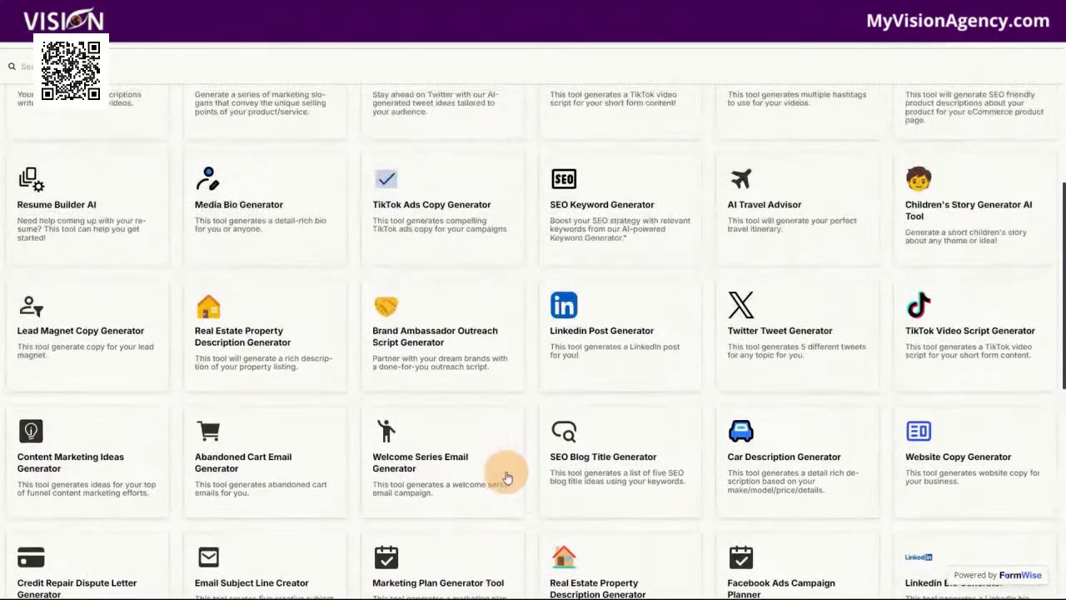
scroll(507, 477, up, 3)
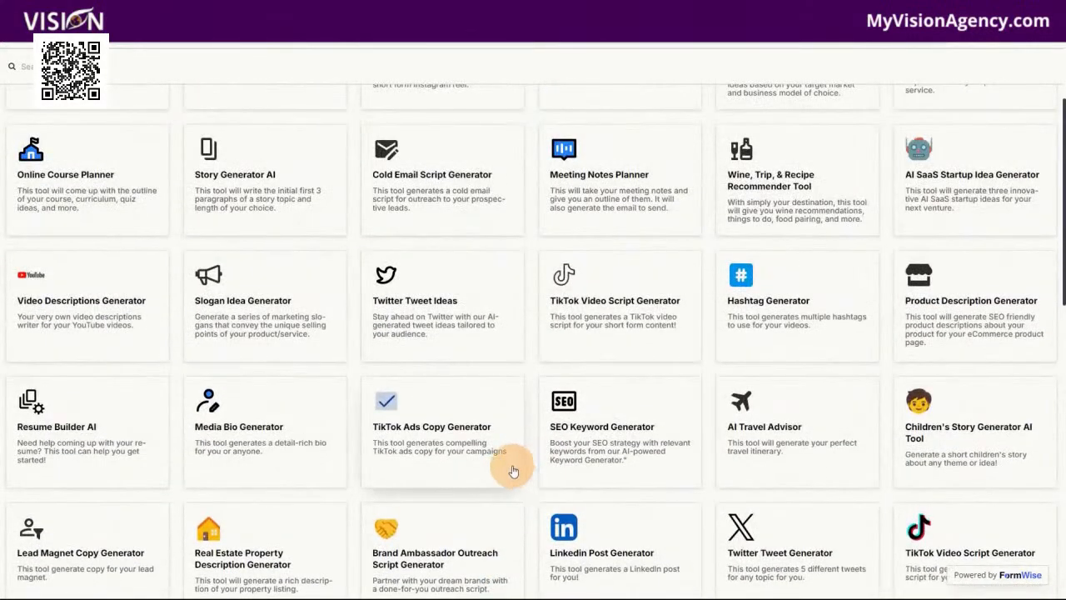
scroll(510, 472, up, 2)
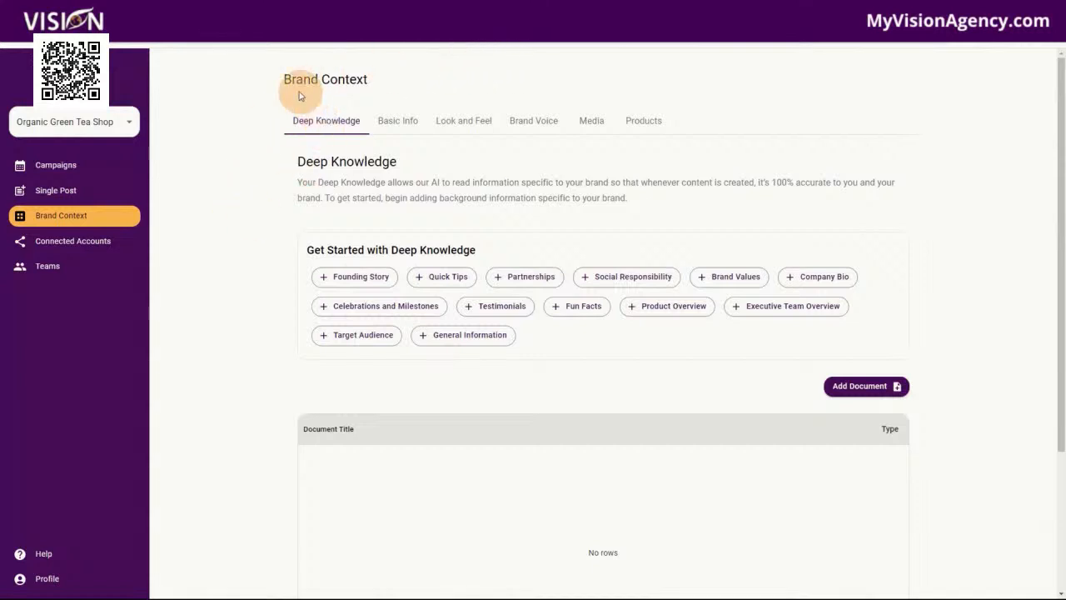
View the Deep Knowledge section of the Organic Green Tea Shop's Brand Context, opening a Founding Story document form and cancelling it
click(54, 222)
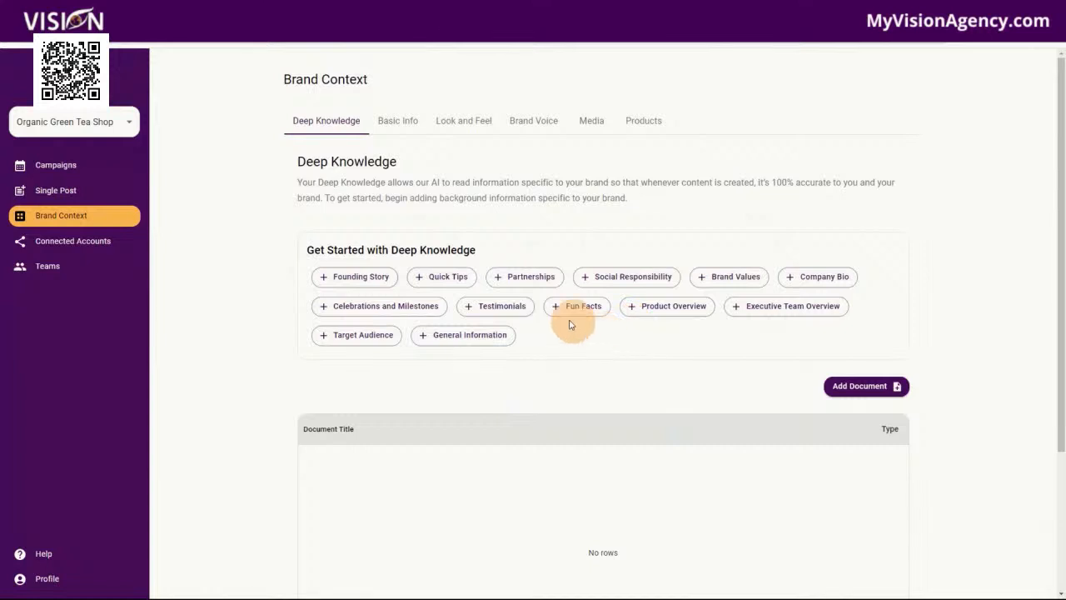
click(358, 278)
click(488, 304)
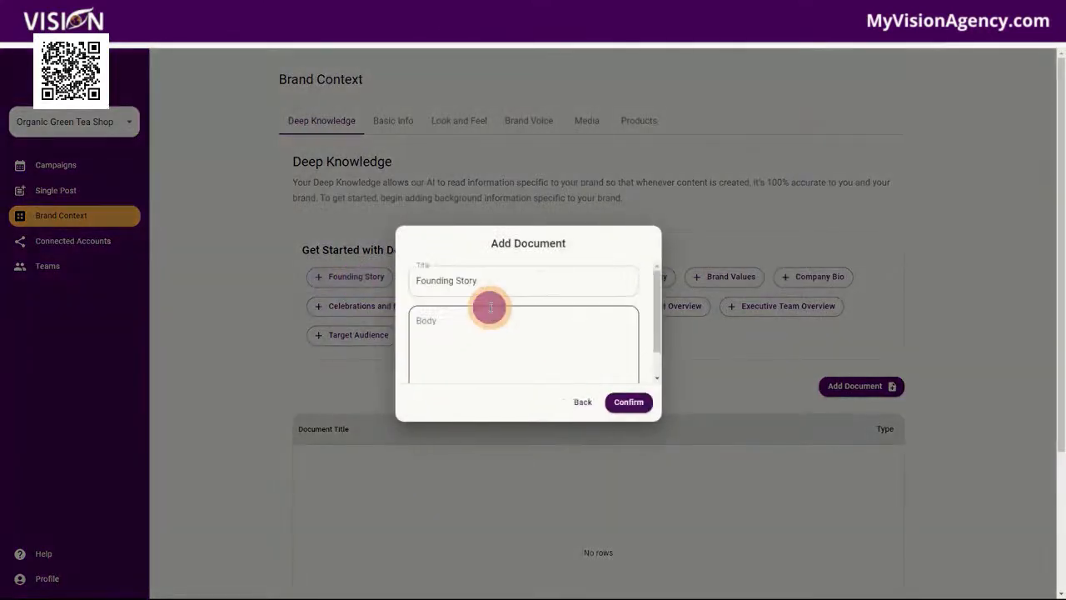
click(580, 427)
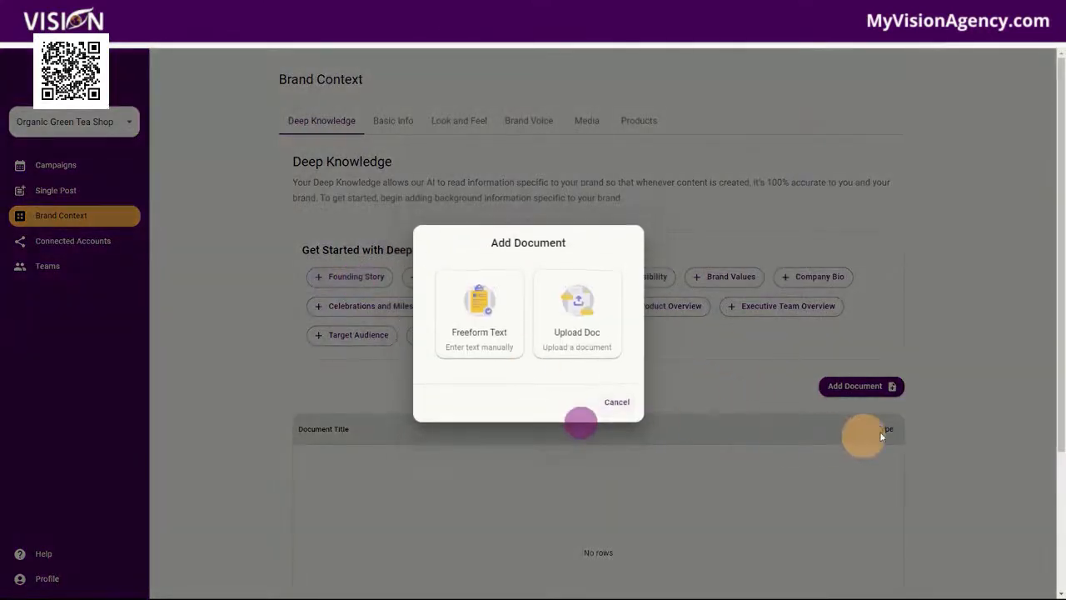
click(617, 402)
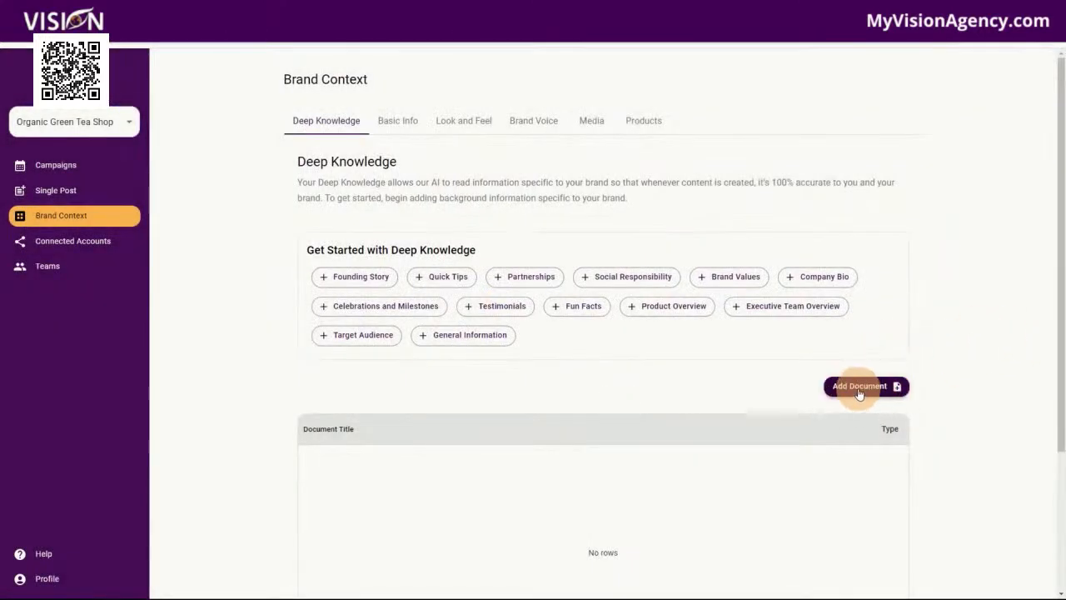
Review the brand's Basic Info, Look and Feel, Brand Voice, Media and Products settings
click(402, 125)
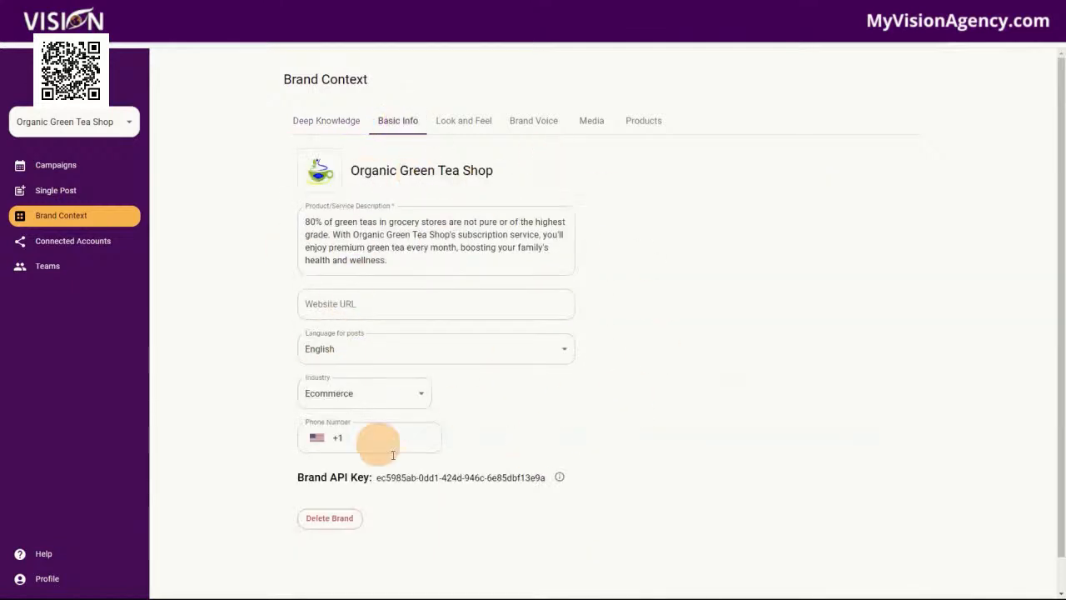
click(466, 122)
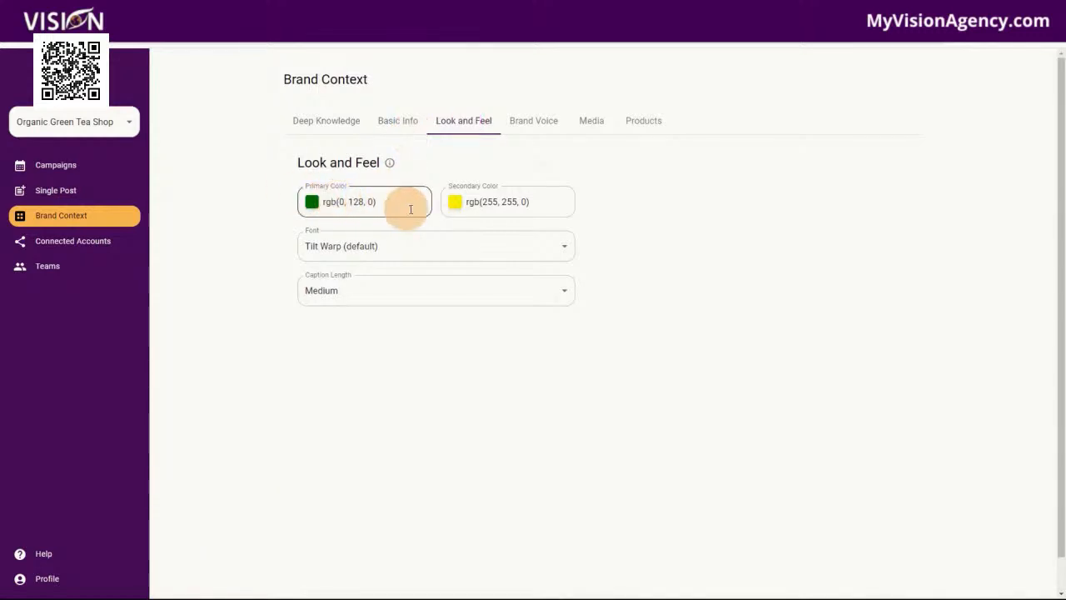
click(533, 121)
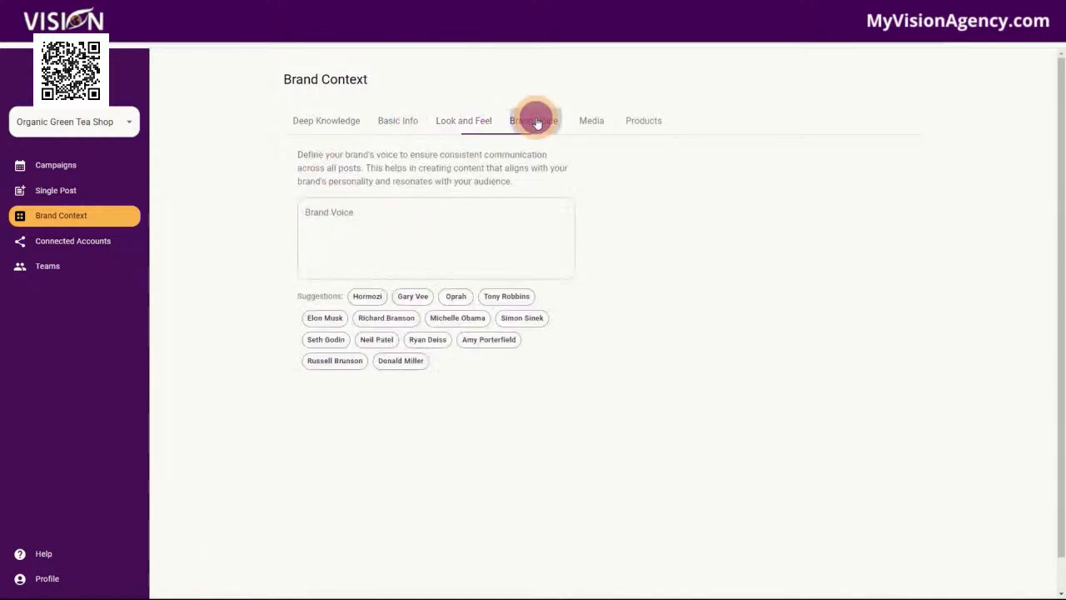
click(600, 123)
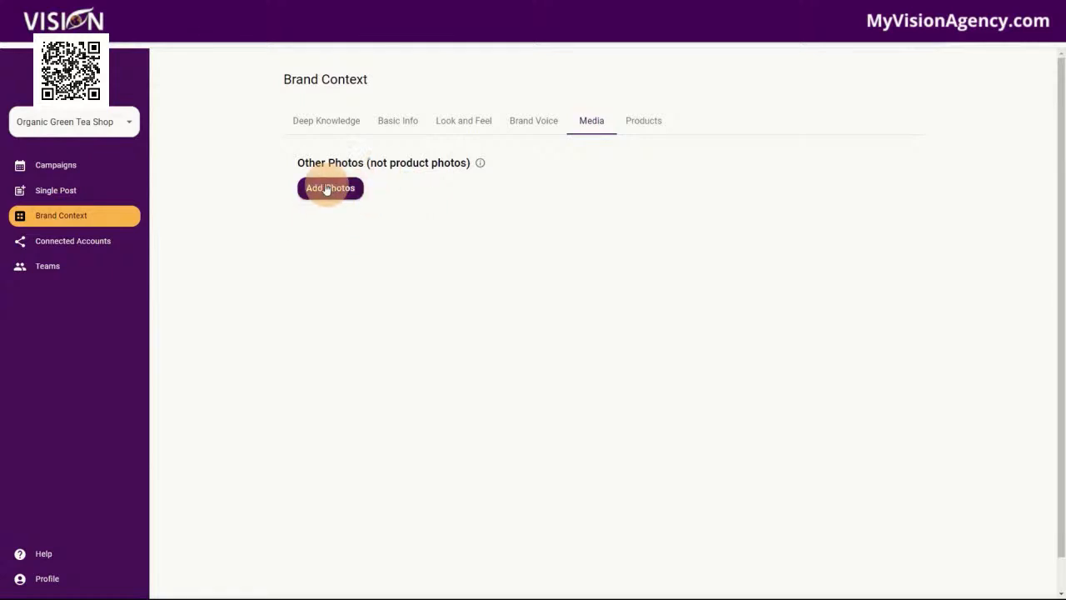
click(645, 123)
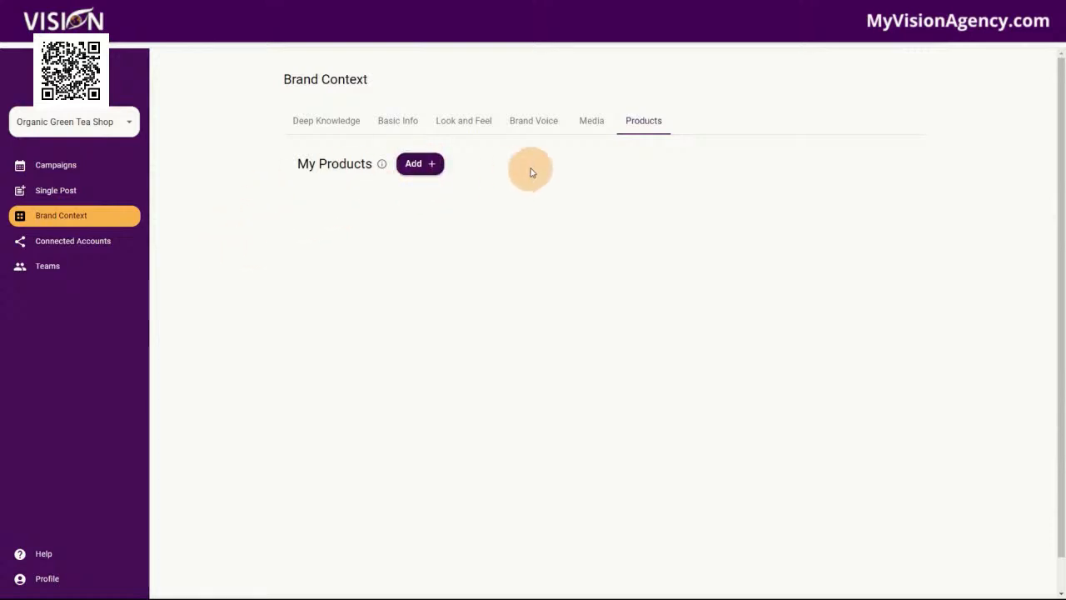
View the brand's Connected Accounts and its social network linking page, and return to My Social Platforms
click(106, 242)
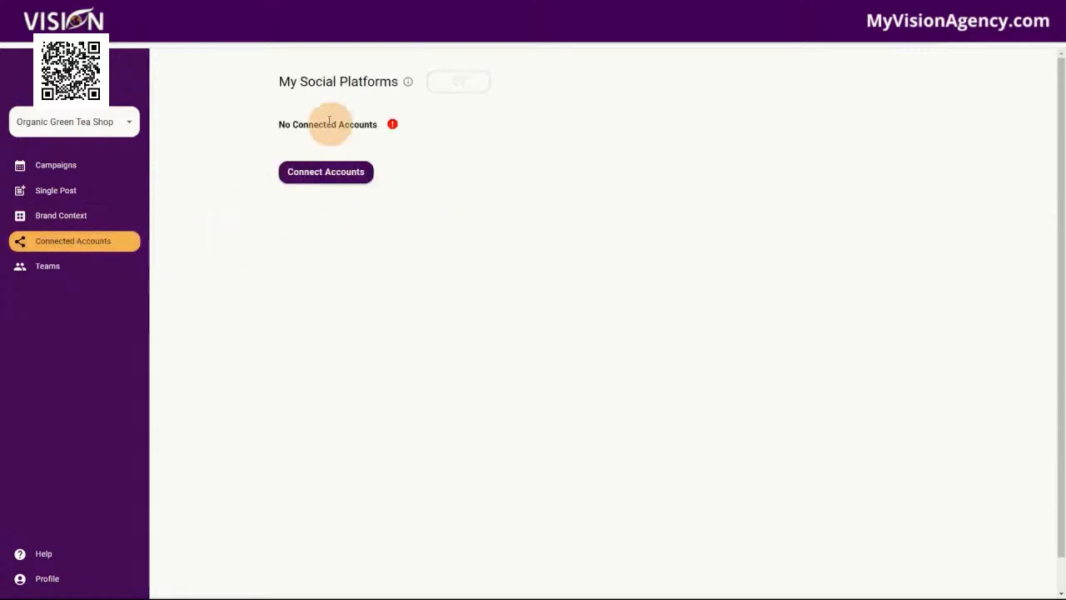
click(327, 173)
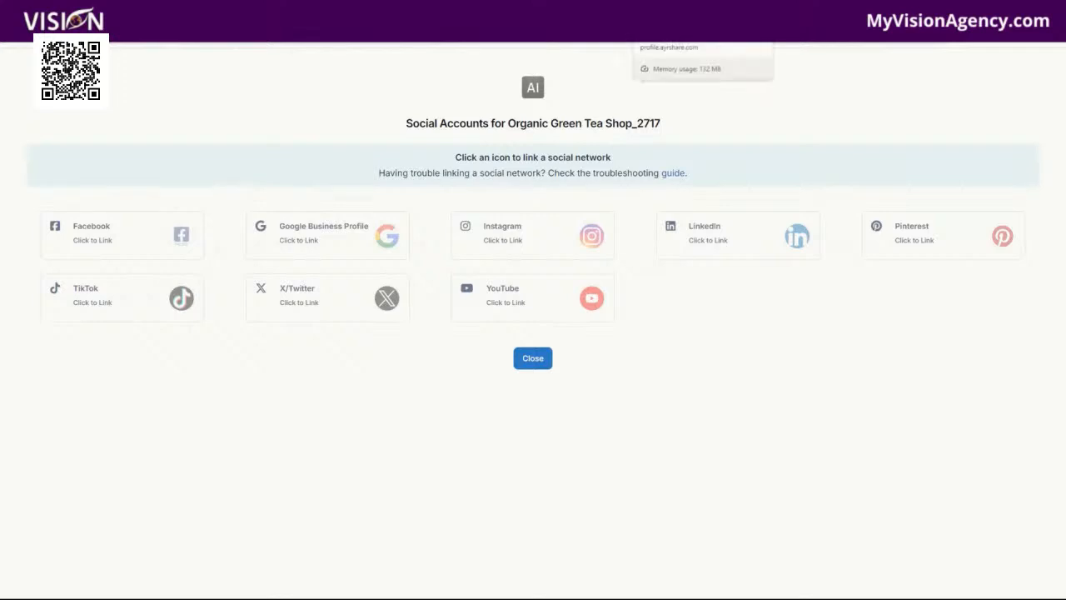
click(662, 11)
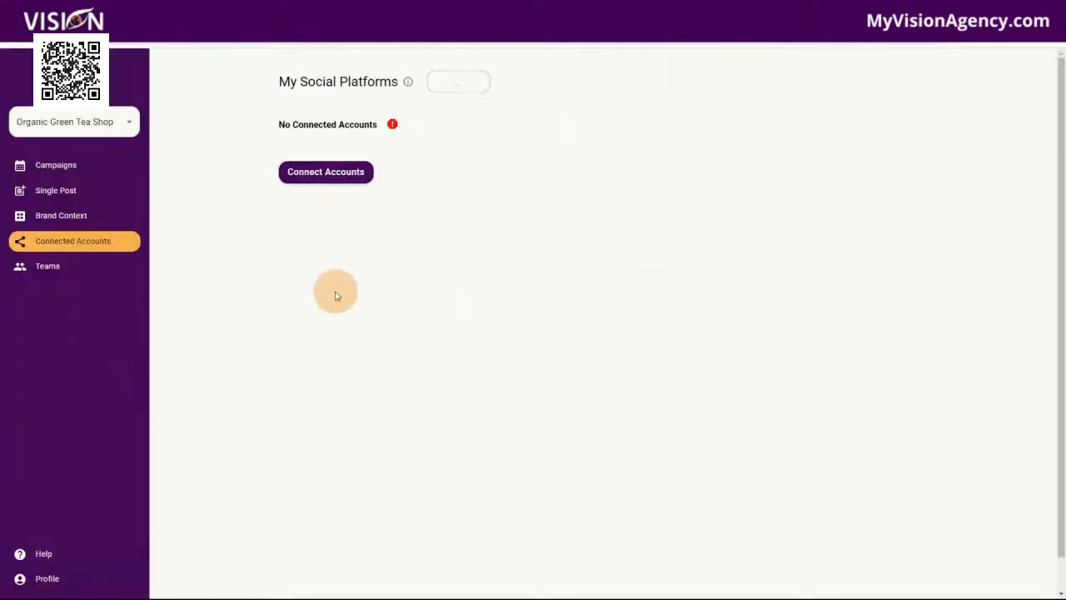
Start a new campaign named Test with the Images Only (Default) generate mode
click(62, 164)
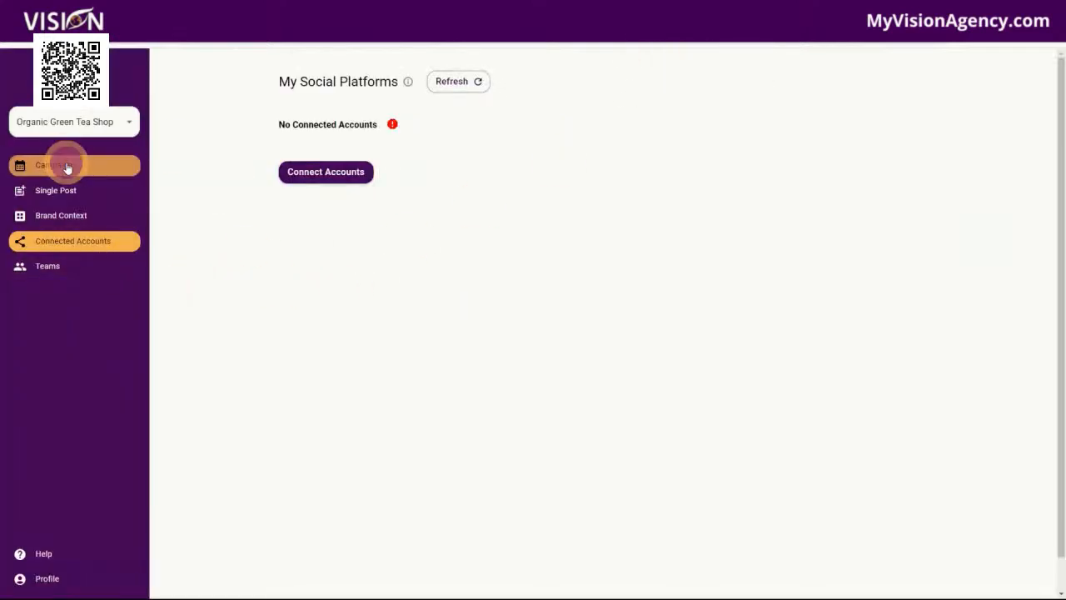
click(358, 140)
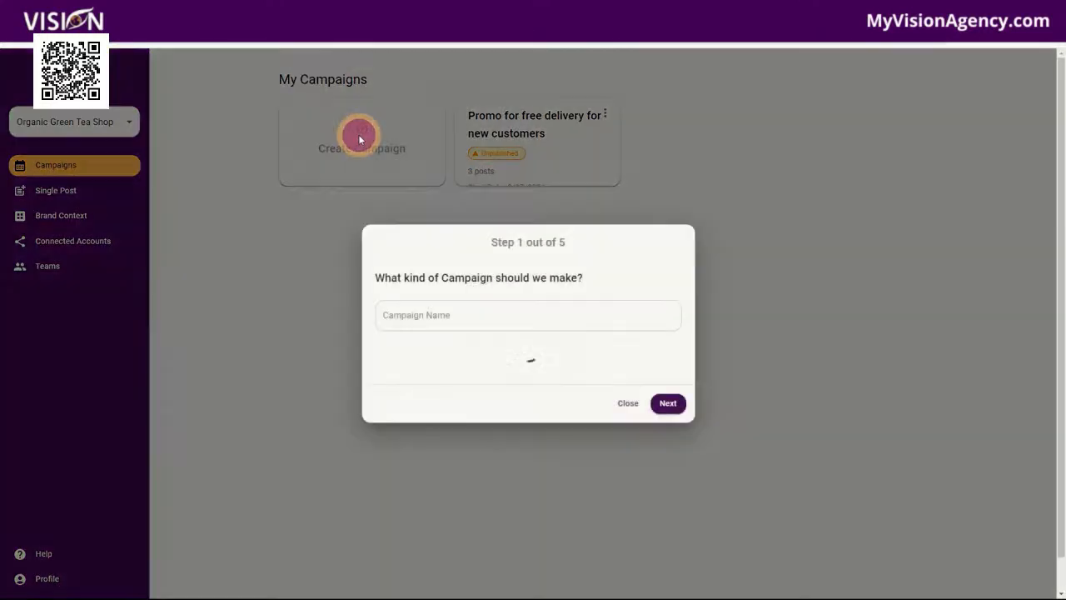
click(428, 315)
click(428, 316)
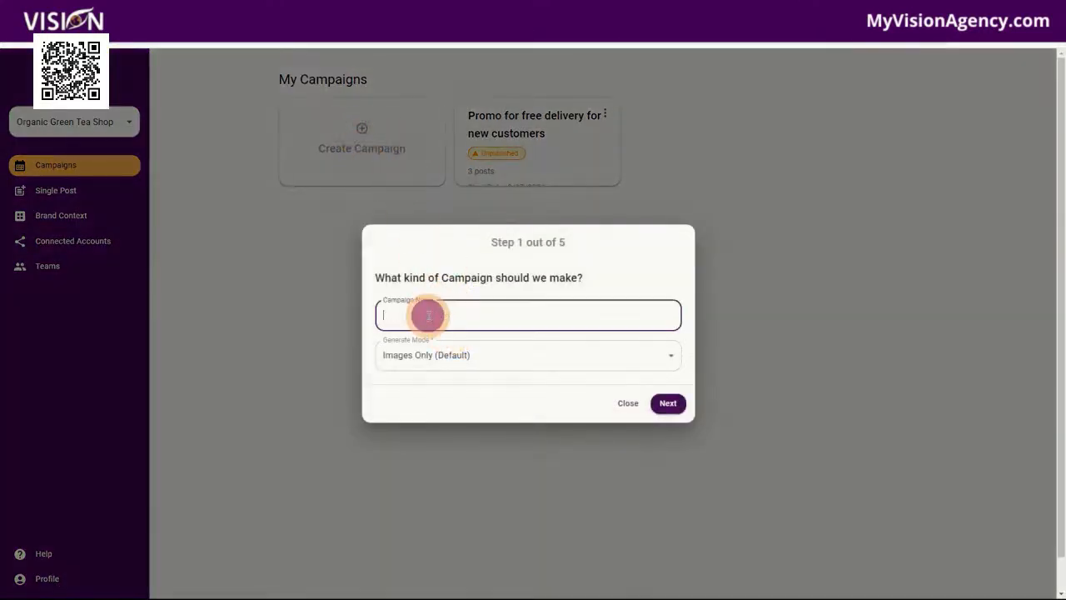
click(431, 358)
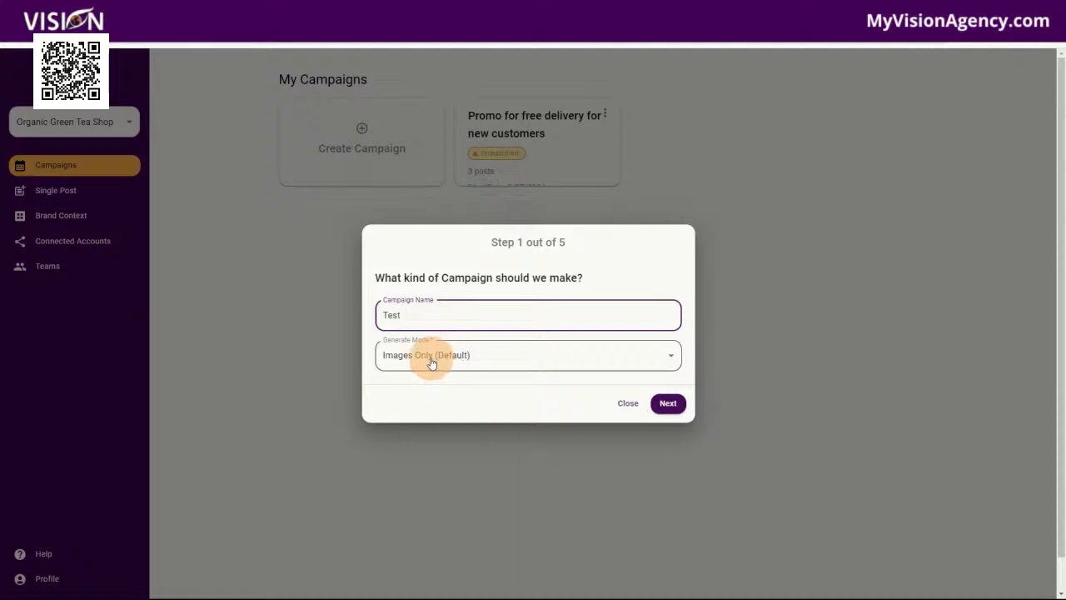
click(411, 387)
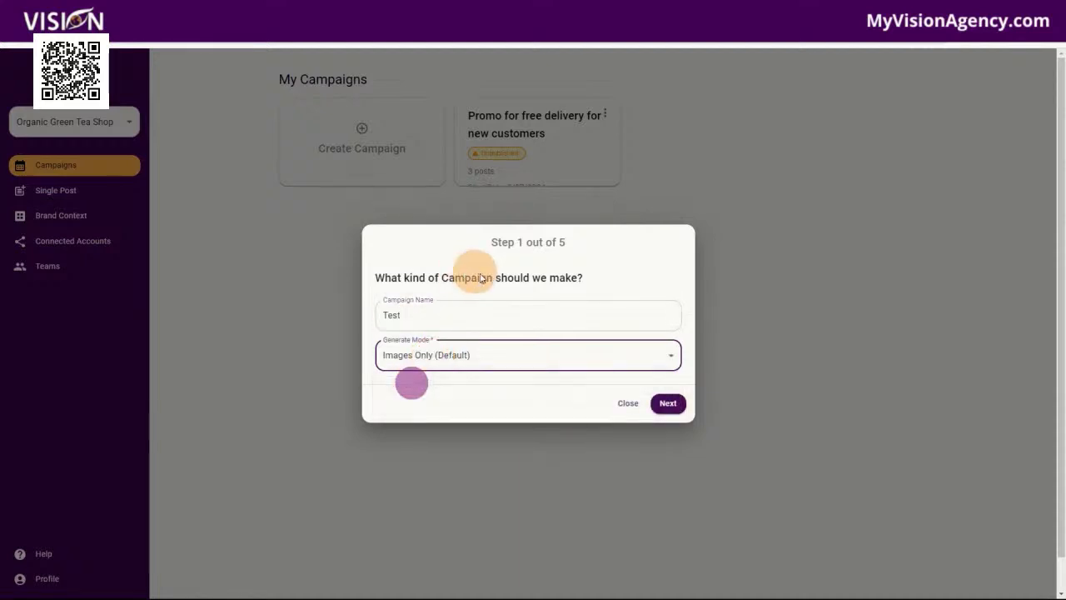
click(669, 402)
Select Instagram and Facebook as the Test campaign's target platforms and continue to its schedule
click(443, 345)
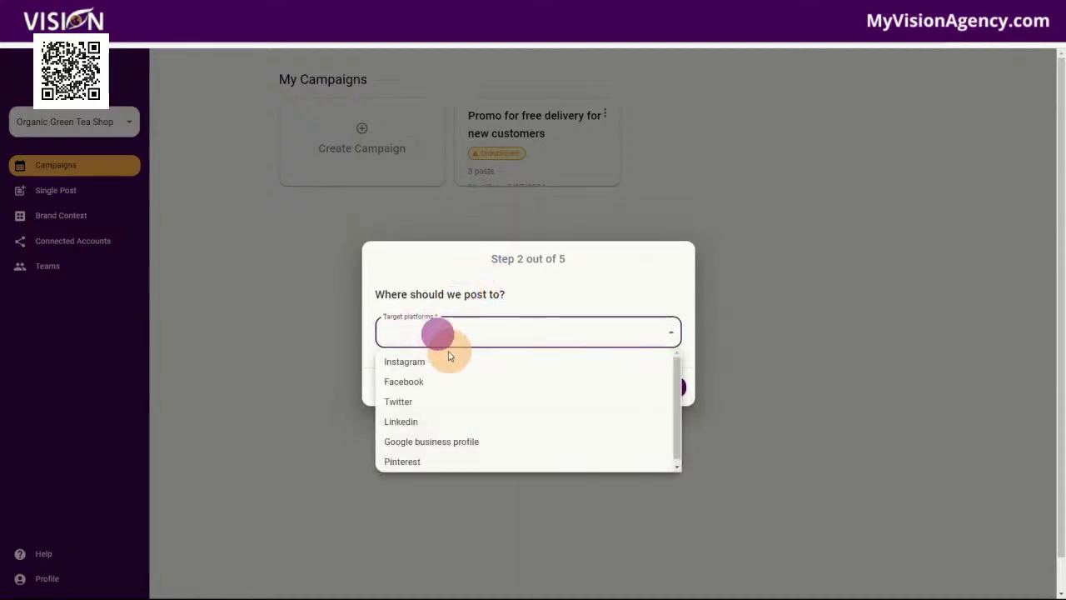
click(438, 363)
click(423, 389)
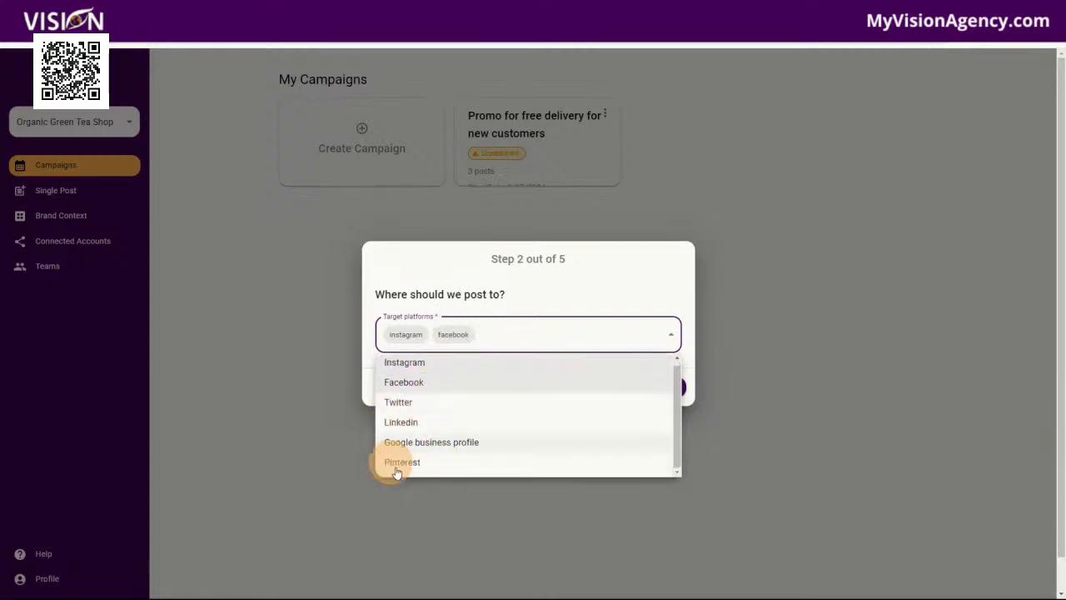
click(545, 291)
click(676, 392)
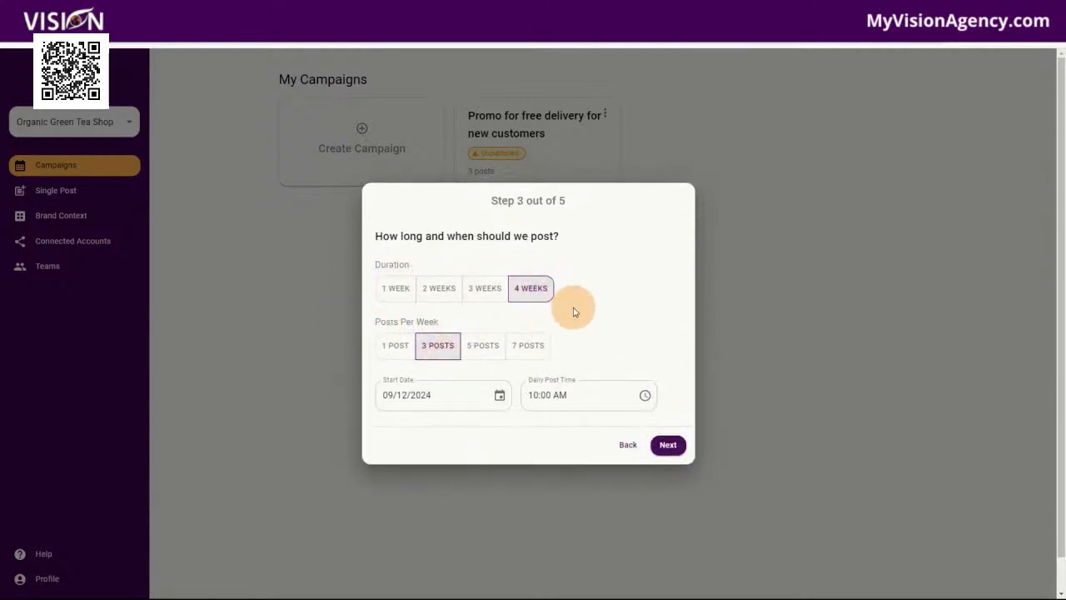
Choose 7 posts per week for the Test campaign, go back a stage and abandon the campaign setup
click(531, 350)
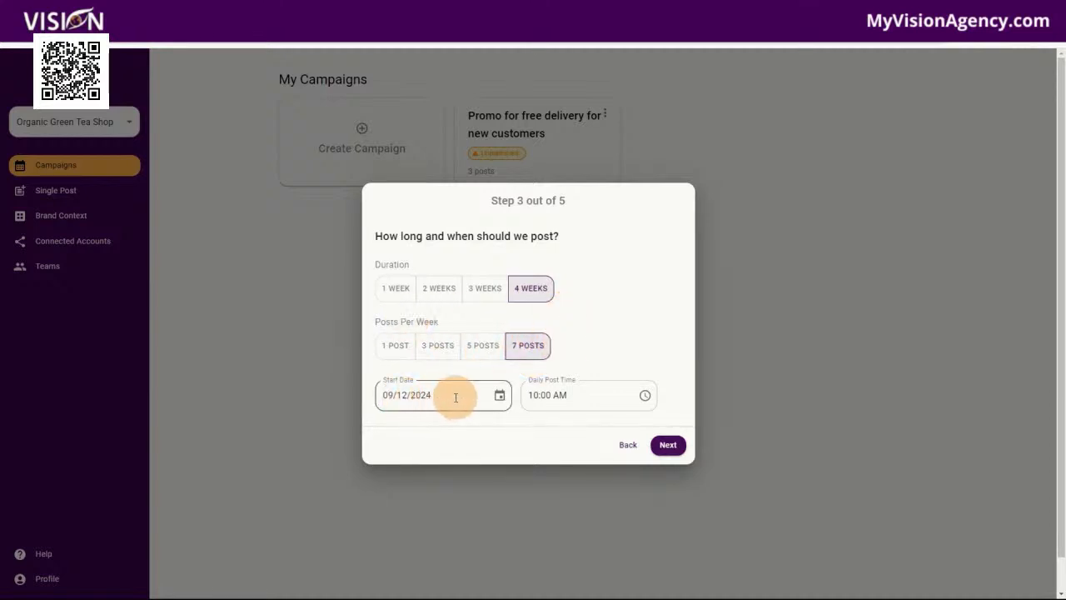
click(628, 447)
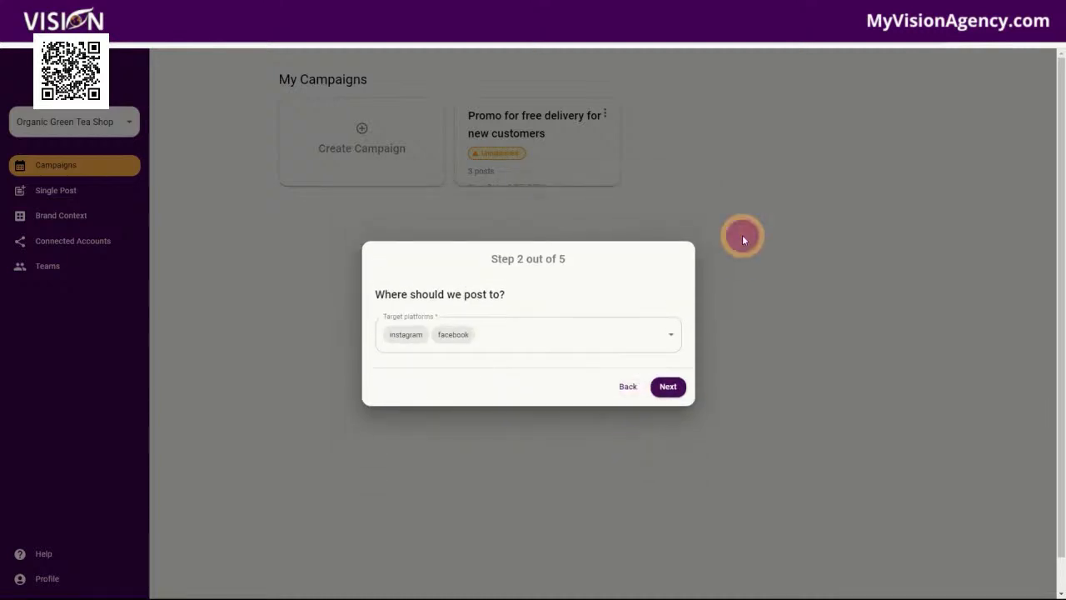
click(742, 235)
Open the Promo for free delivery for new customers campaign and look through its scheduled posts
click(519, 143)
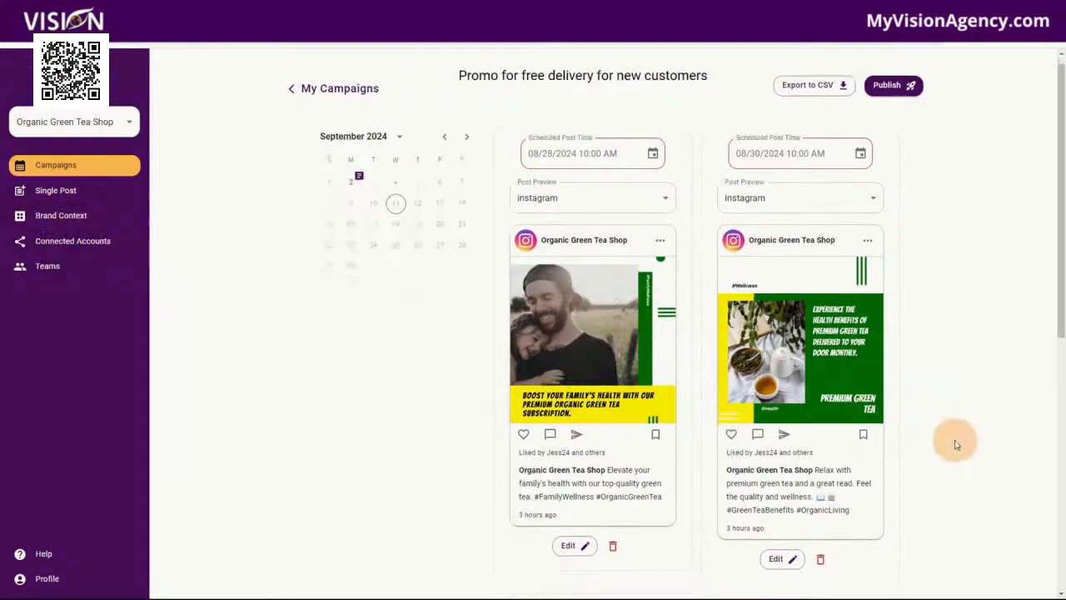
scroll(910, 435, down, 3)
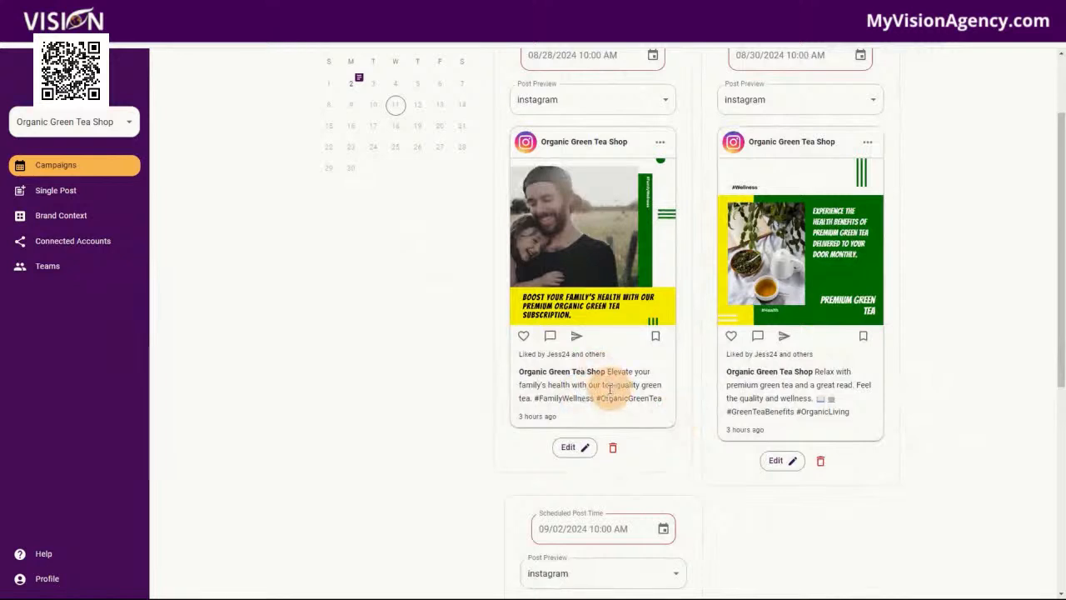
scroll(610, 388, up, 1)
scroll(605, 388, up, 3)
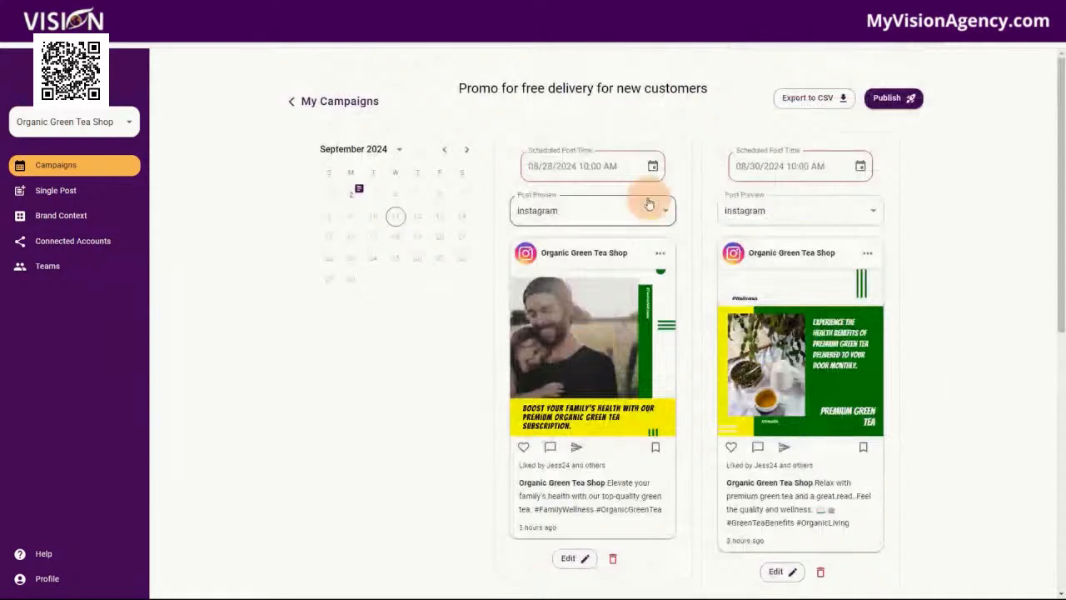
Check the 08/28/2024 post's preview platform options, view its image and caption editor, and cancel without saving
click(609, 211)
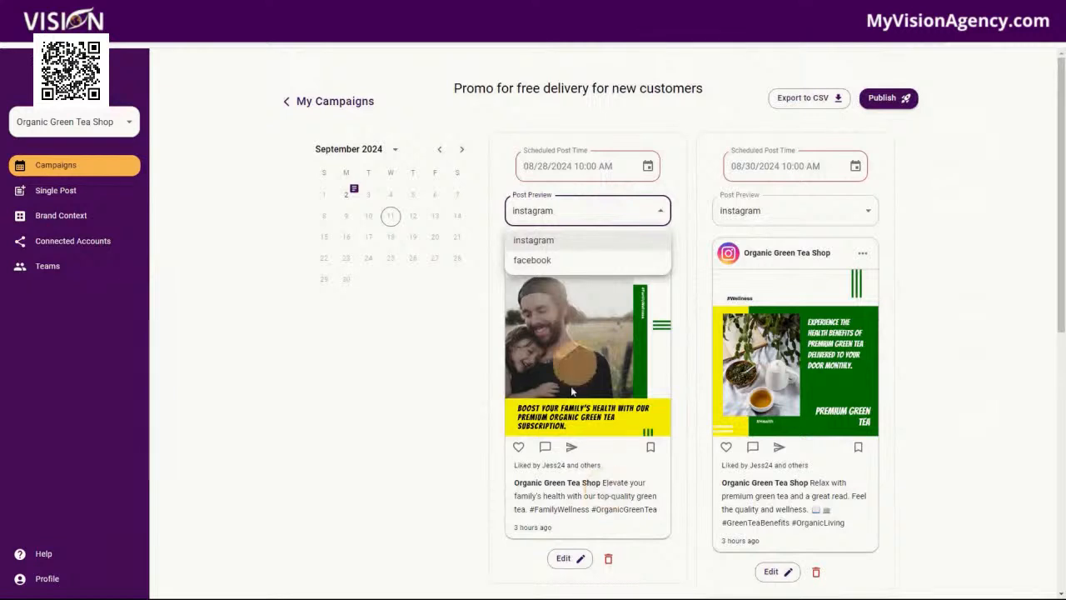
click(580, 556)
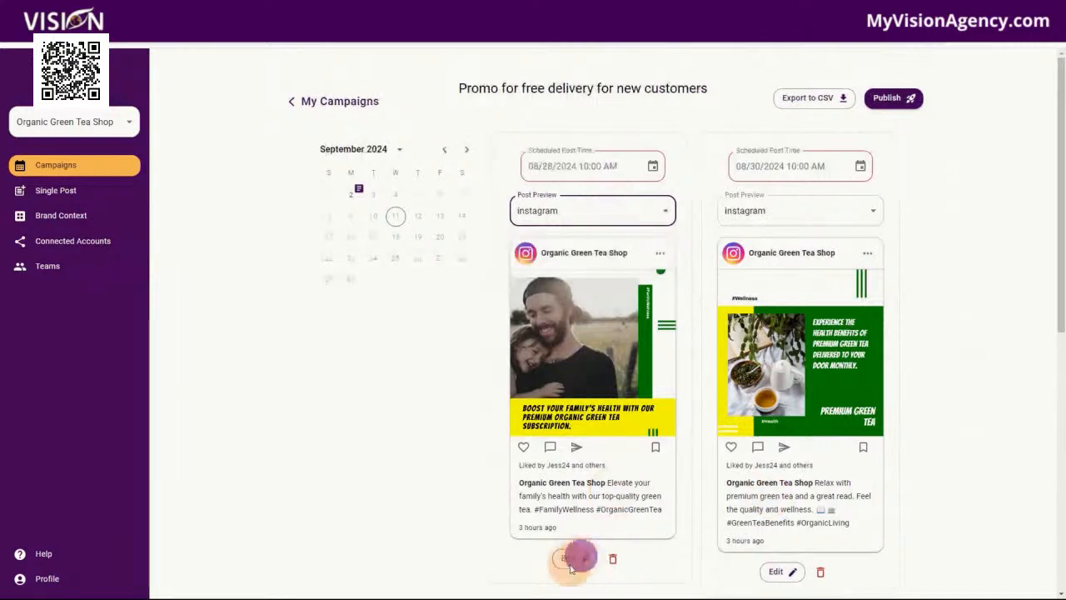
click(571, 565)
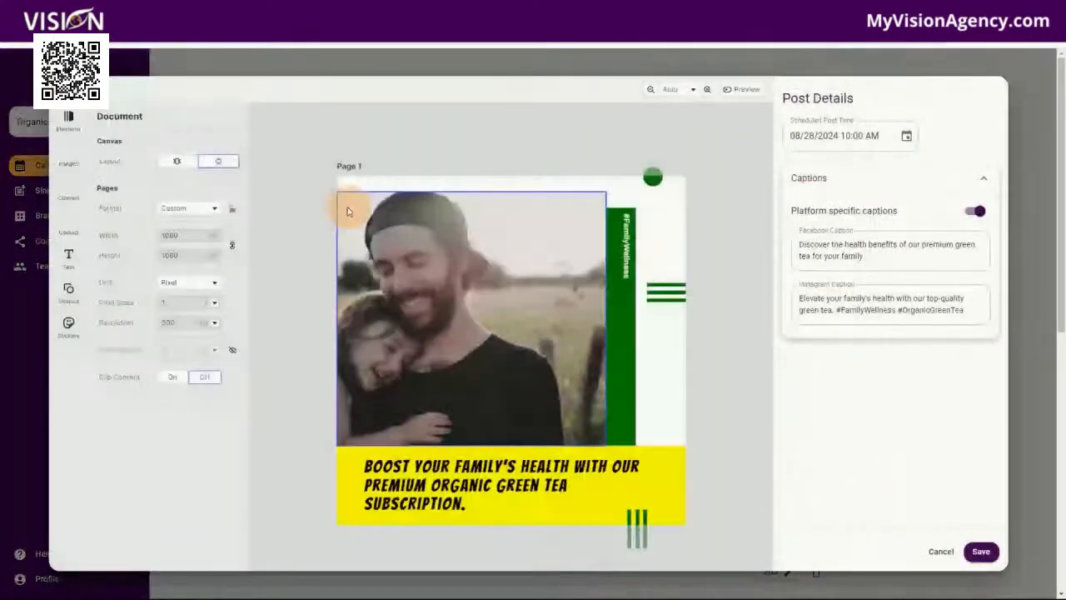
click(941, 551)
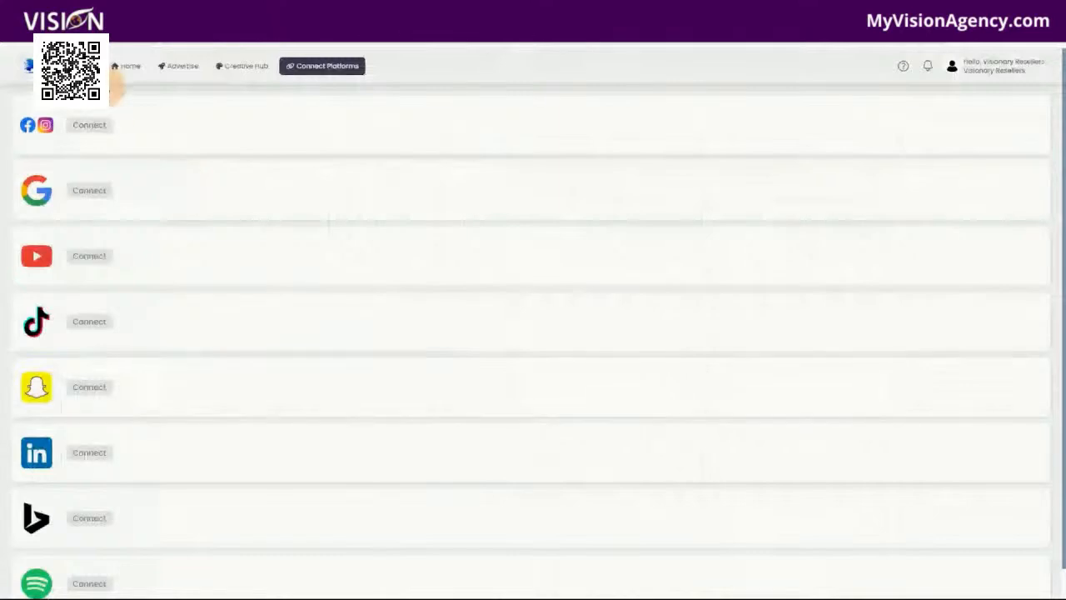
Leave the A.I. Ads platform connections for its Home page, and open the High Level [Agency] channel in the Visionary Resellers community
click(129, 66)
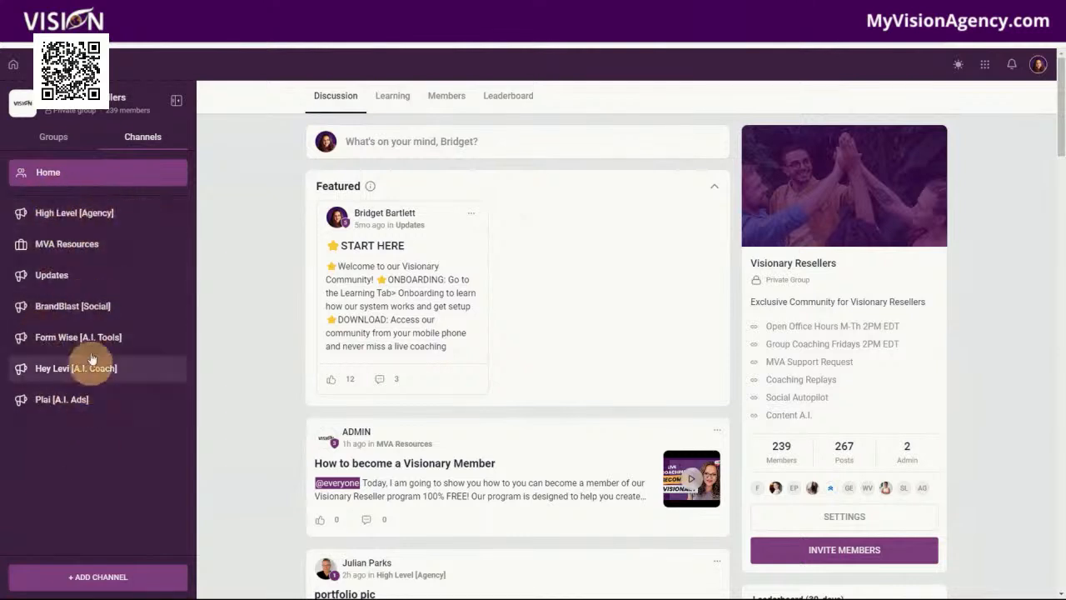
click(83, 210)
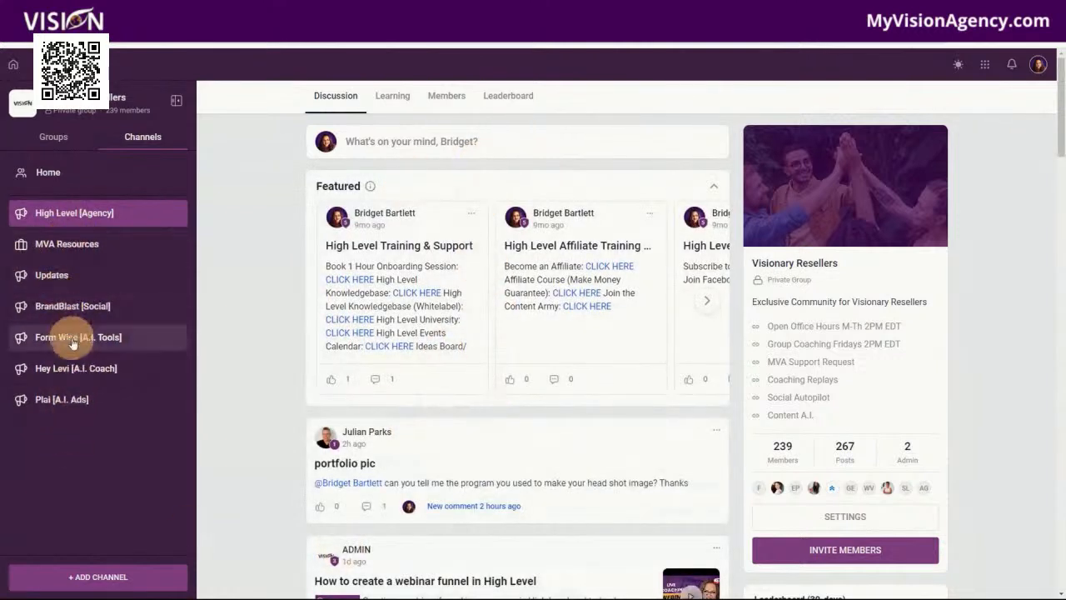
View the community's Form Wise [A.I. Tools], Hey Levi [A.I. Coach] and Plai [A.I. Ads] channels in turn
click(72, 340)
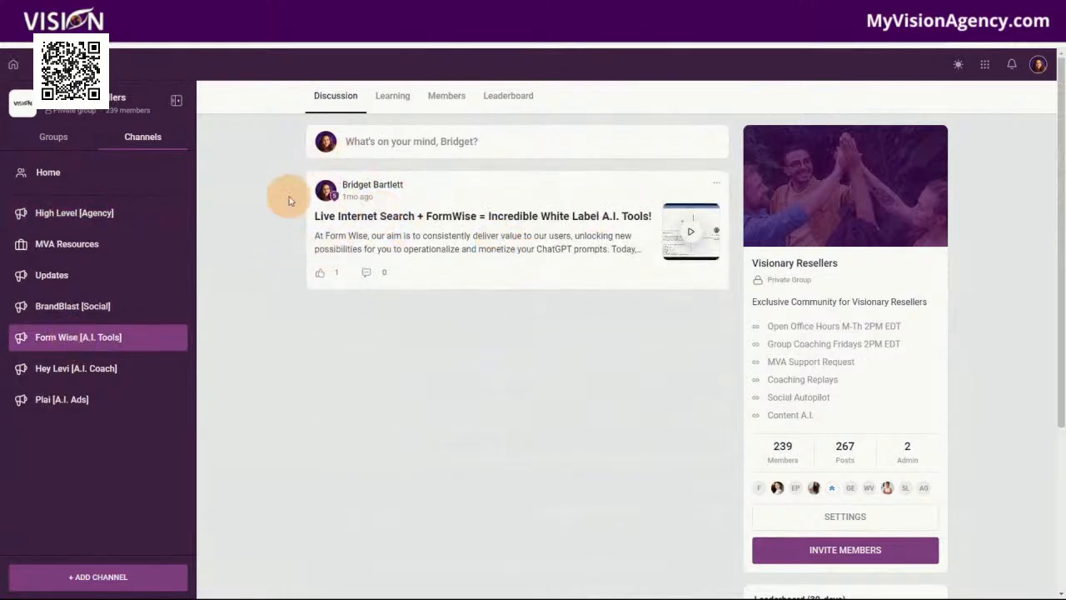
click(70, 371)
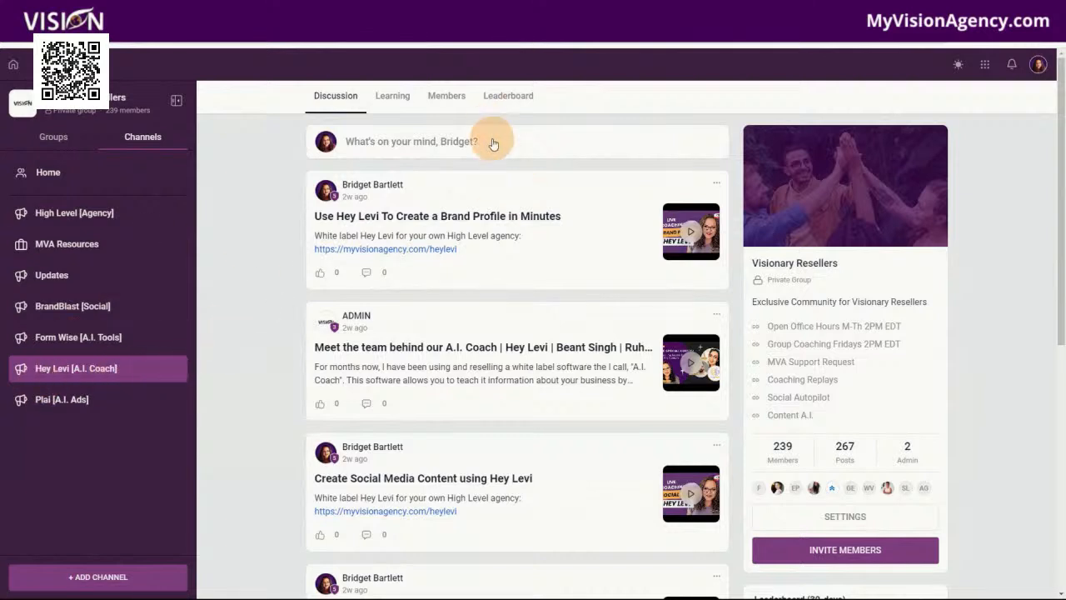
click(73, 404)
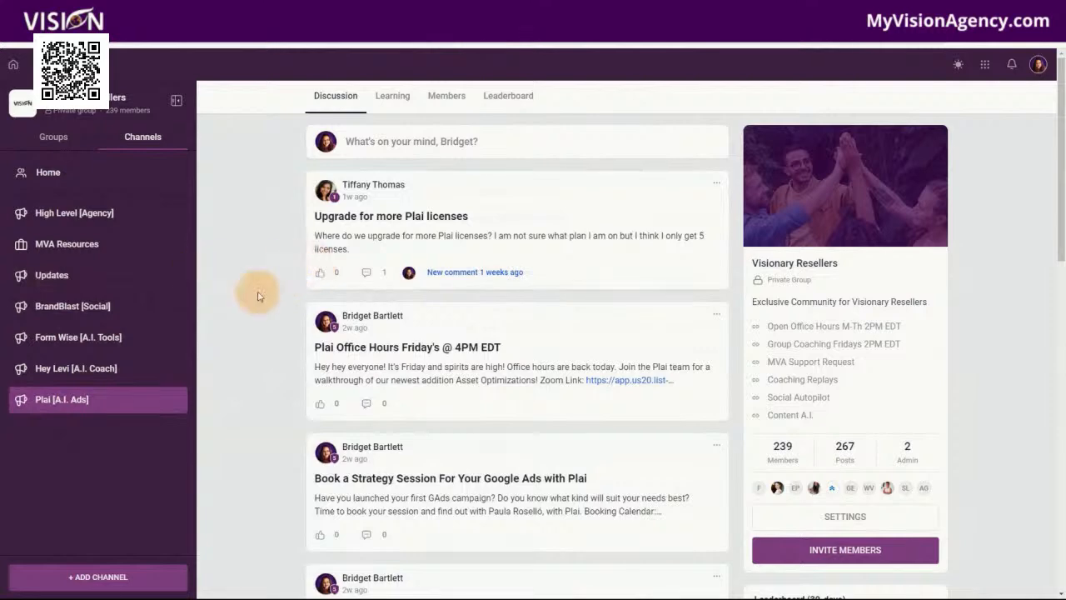
Open the Onboarding- Agencies course from the community's learning section, look through its setup lessons, and return to the course list
click(393, 106)
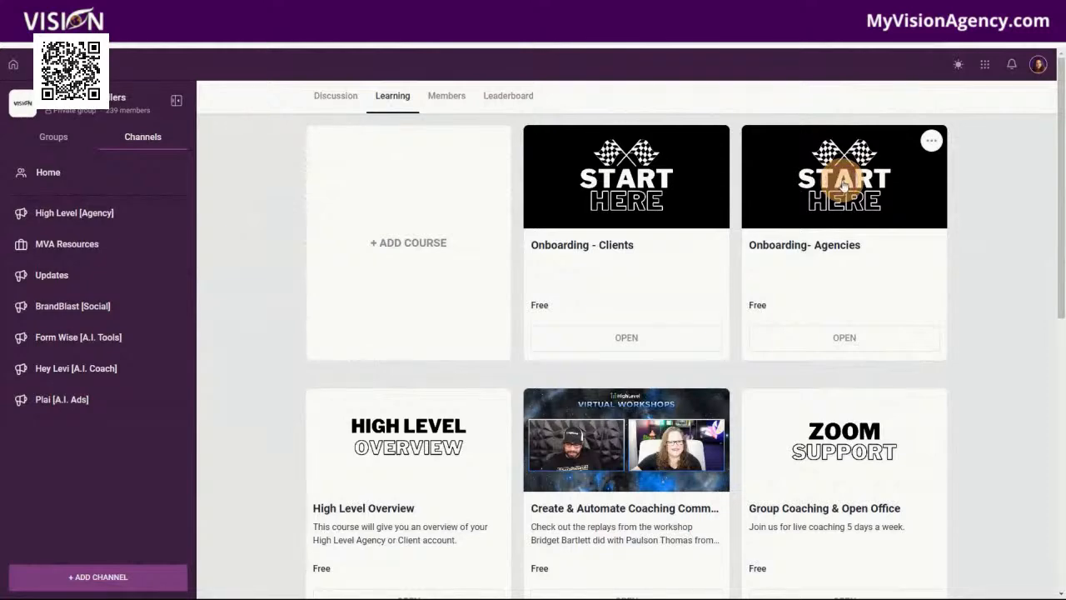
click(905, 190)
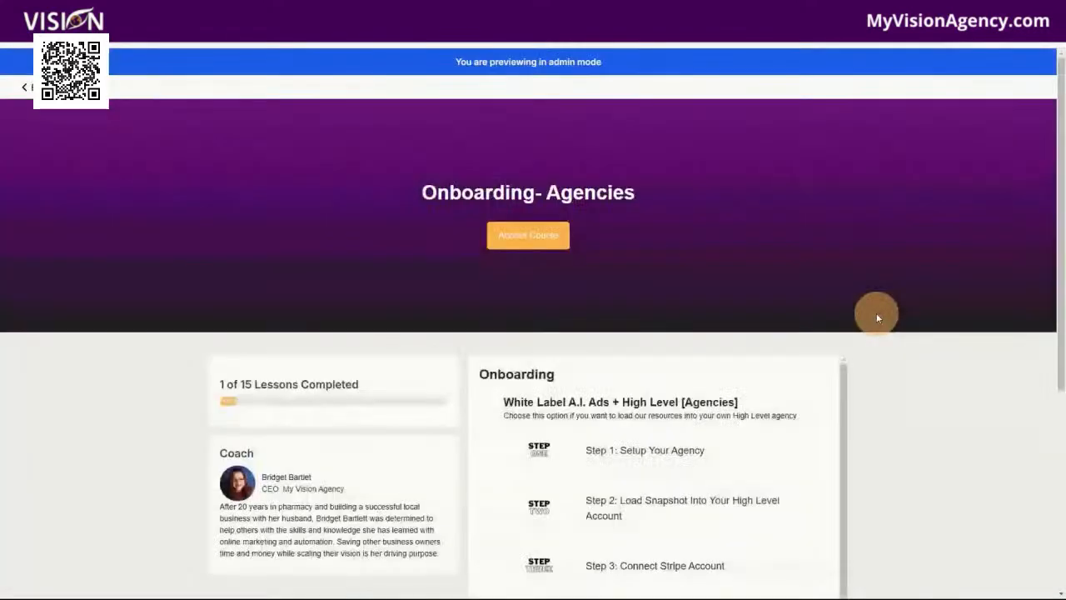
scroll(884, 328, down, 4)
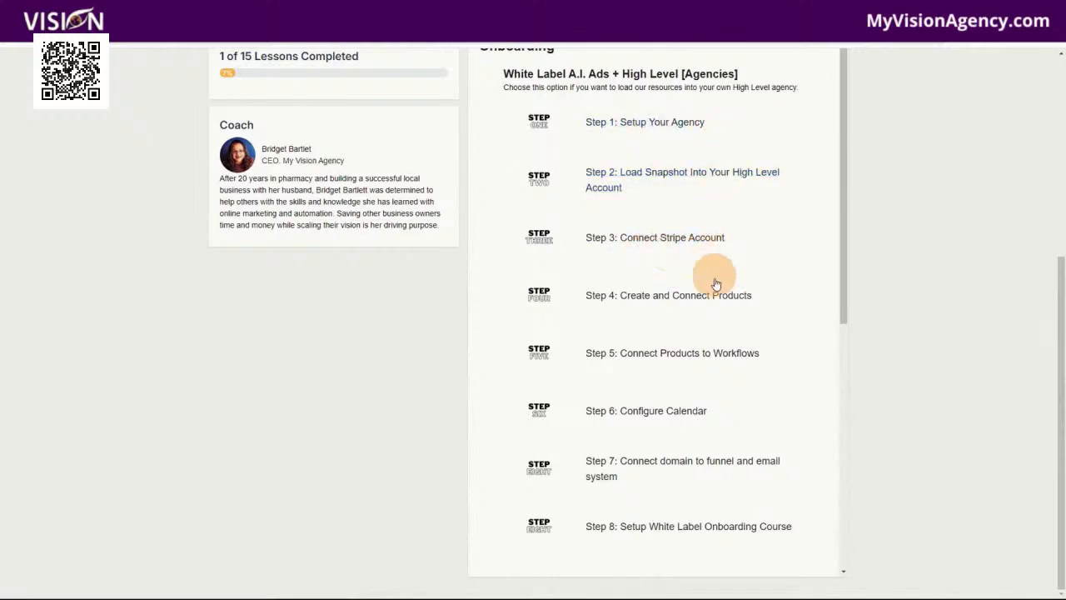
scroll(766, 316, down, 3)
scroll(813, 359, down, 2)
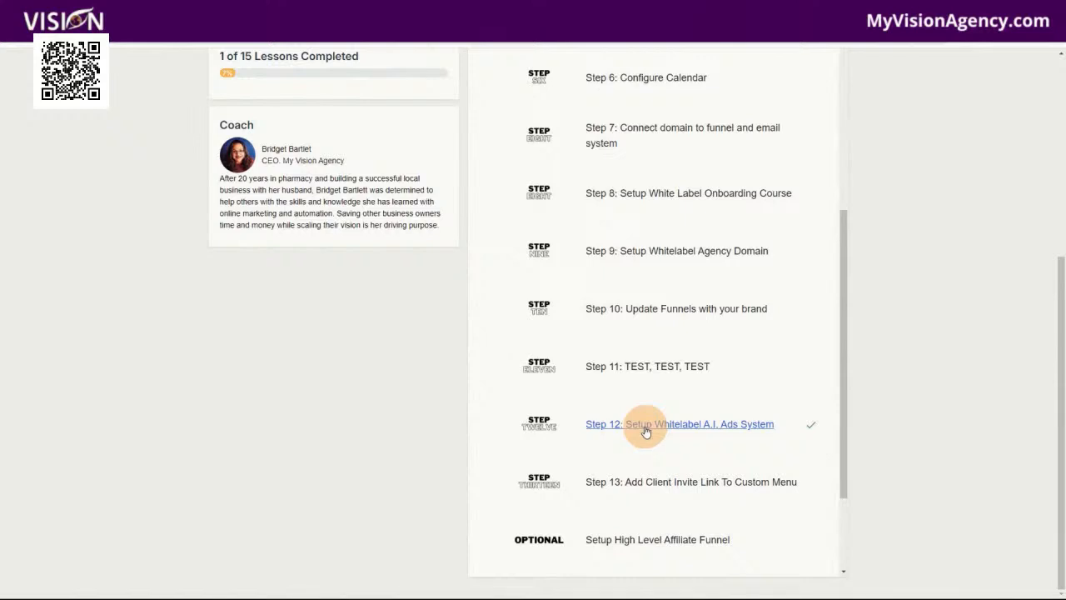
scroll(750, 483, down, 2)
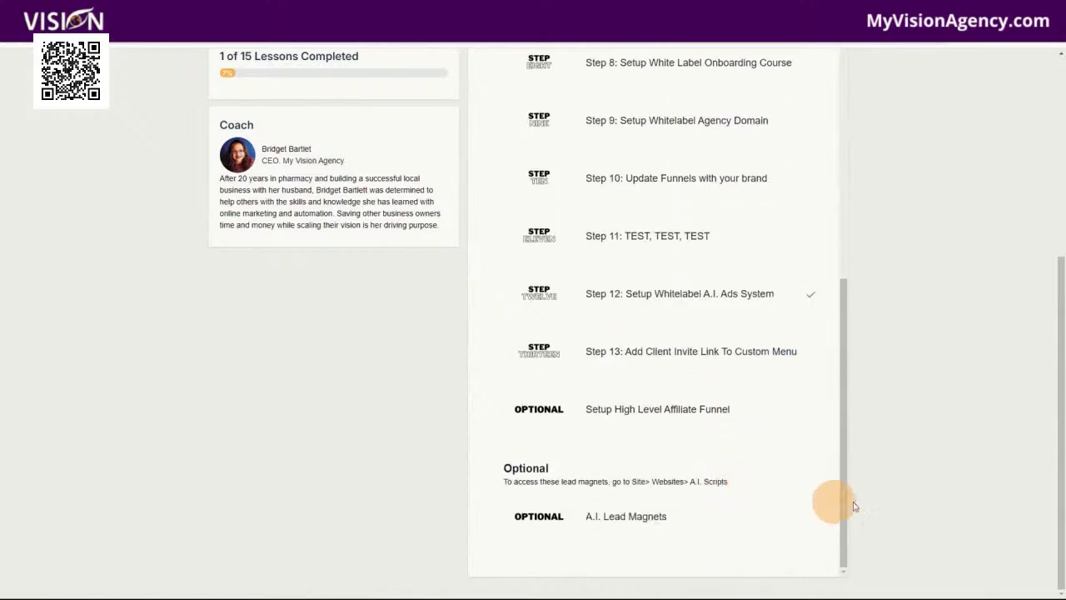
scroll(911, 500, up, 5)
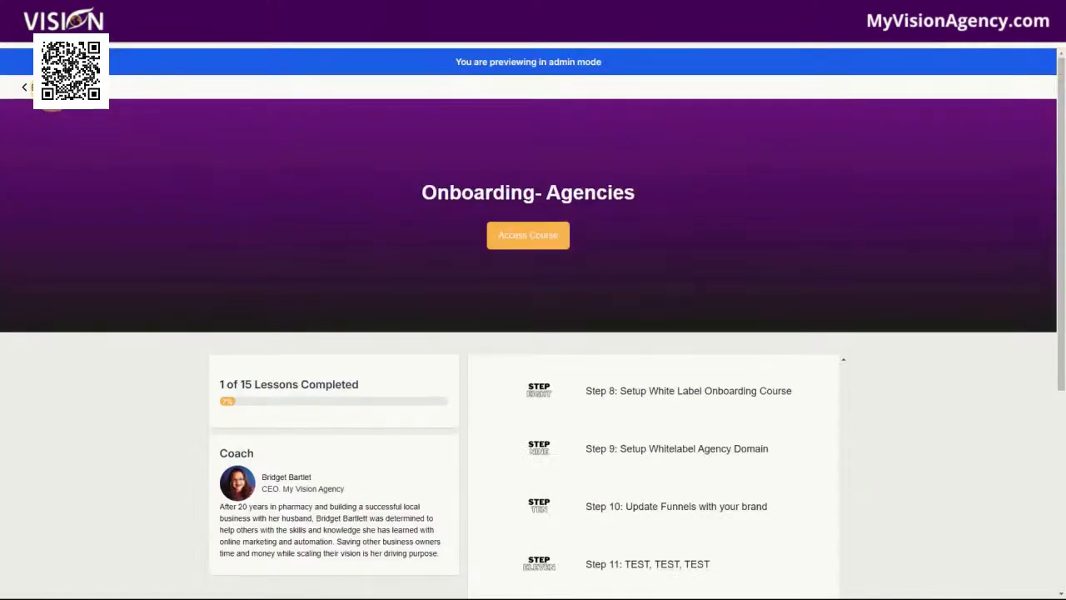
click(25, 86)
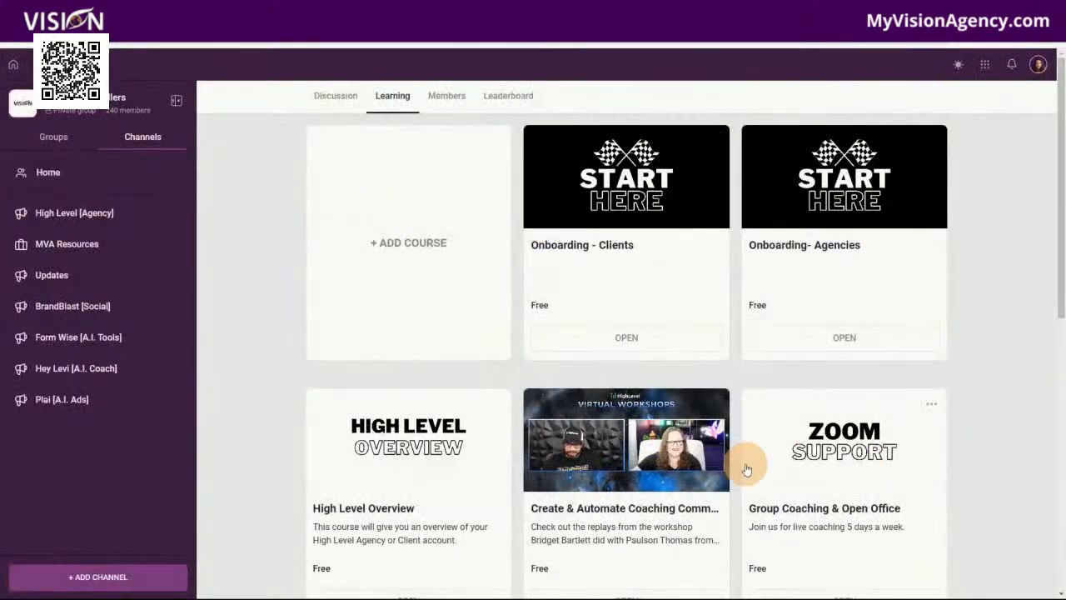
Find the Snapshots course, look through its importable High Level snapshots, and return to the course list
scroll(633, 466, down, 3)
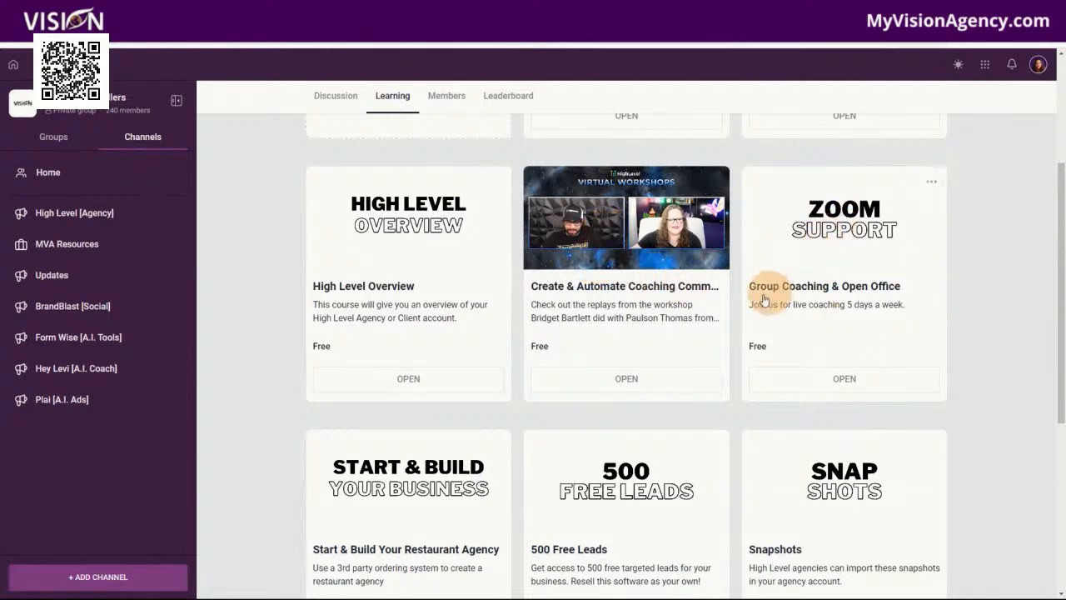
scroll(353, 509, down, 3)
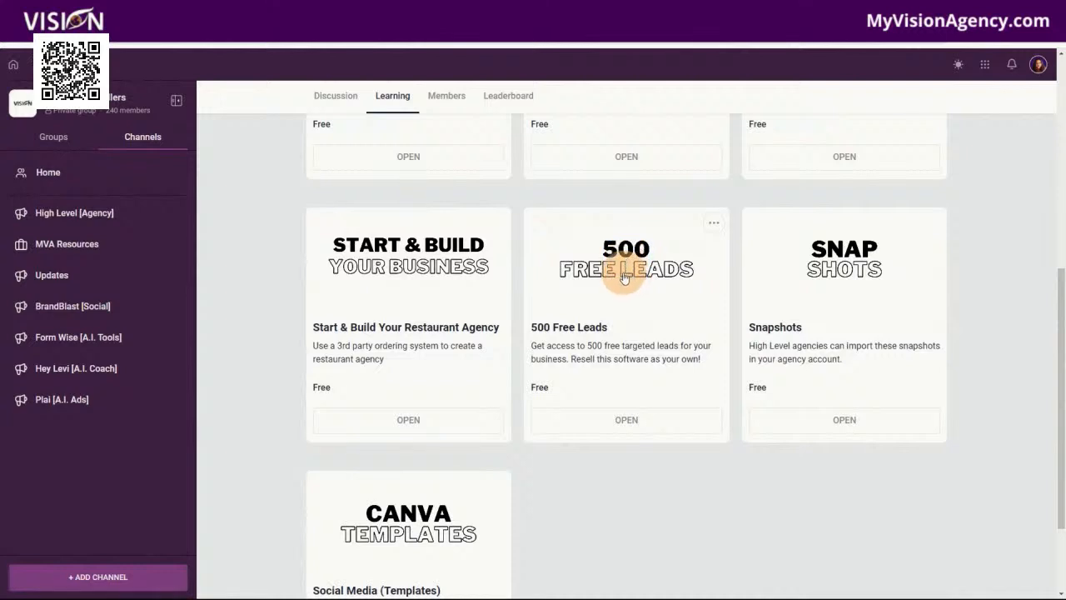
click(836, 284)
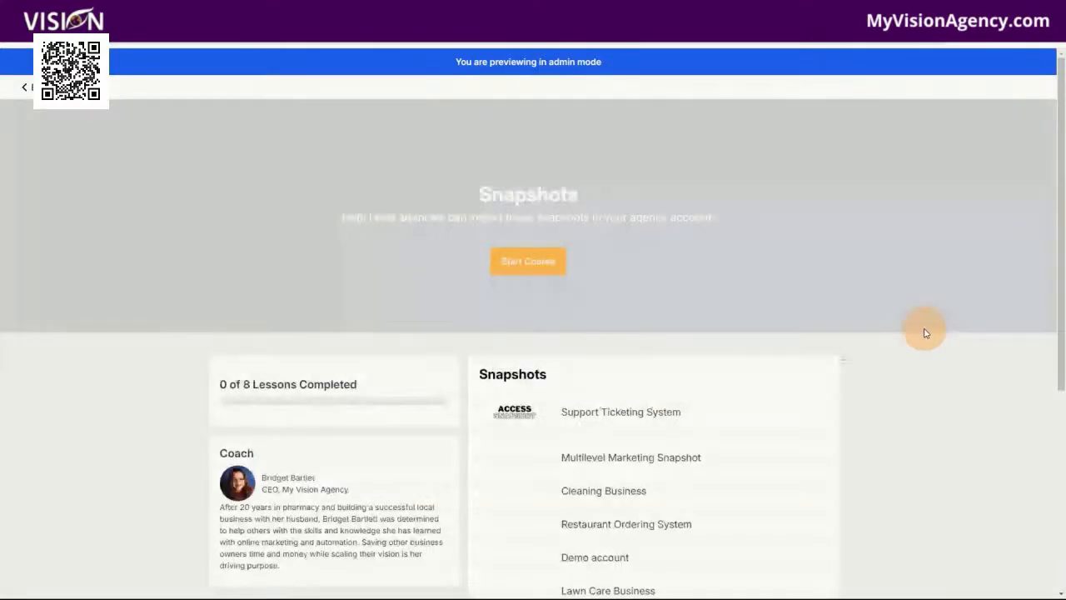
scroll(915, 379, down, 5)
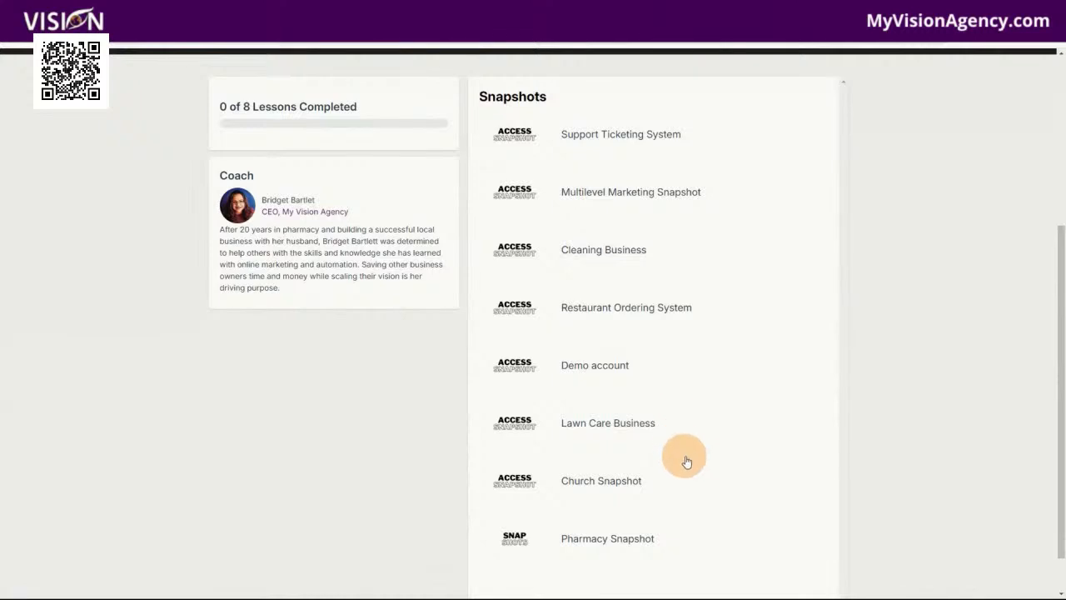
scroll(687, 464, down, 1)
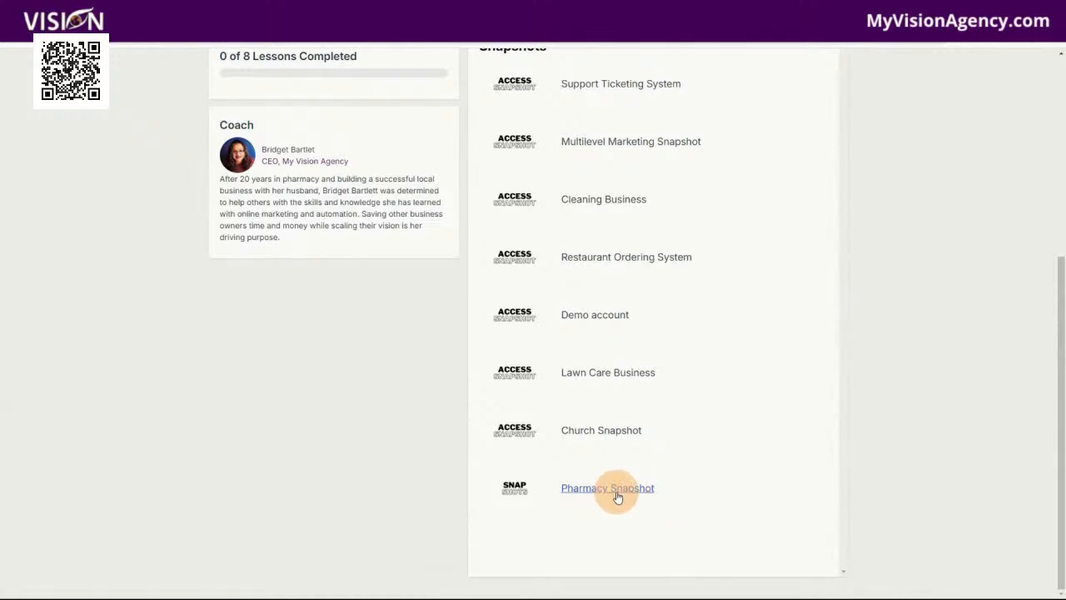
scroll(913, 488, up, 4)
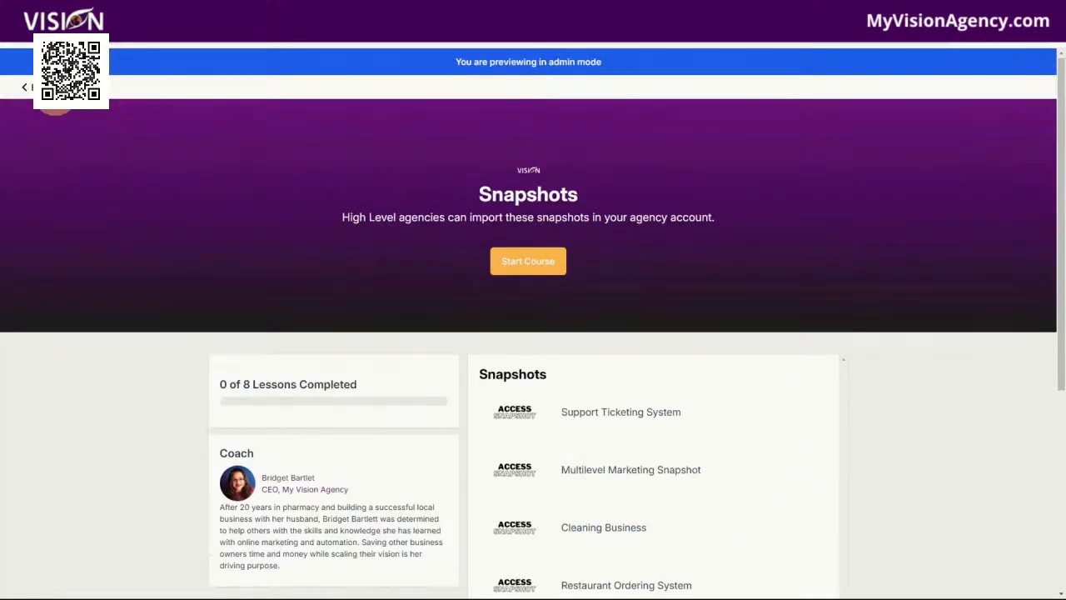
click(47, 84)
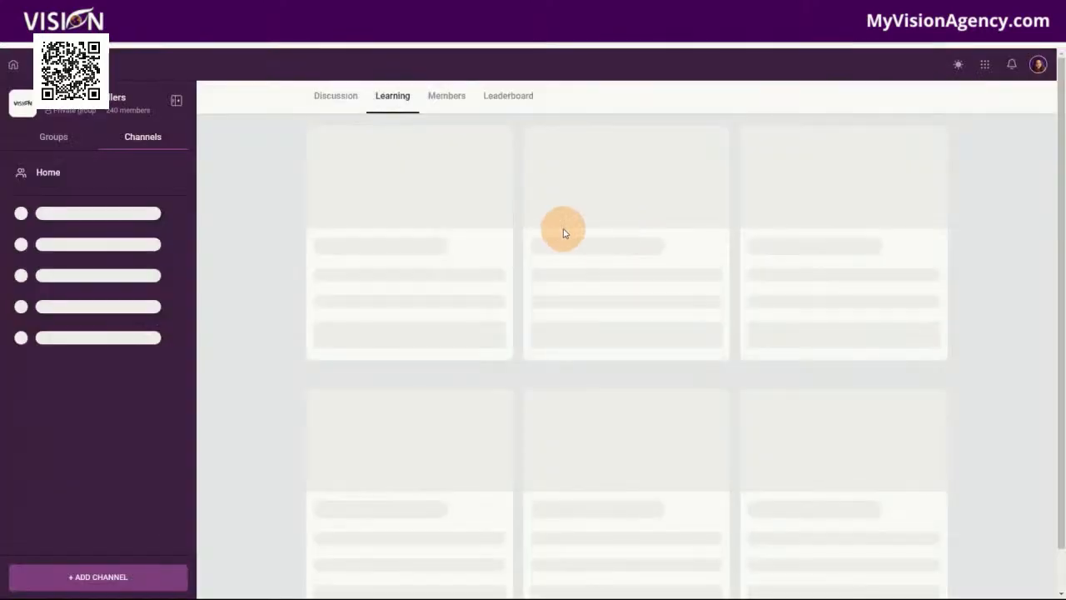
Open the Social Media (Templates) course, look through its Canva template categories, and return to the course list
scroll(760, 421, down, 7)
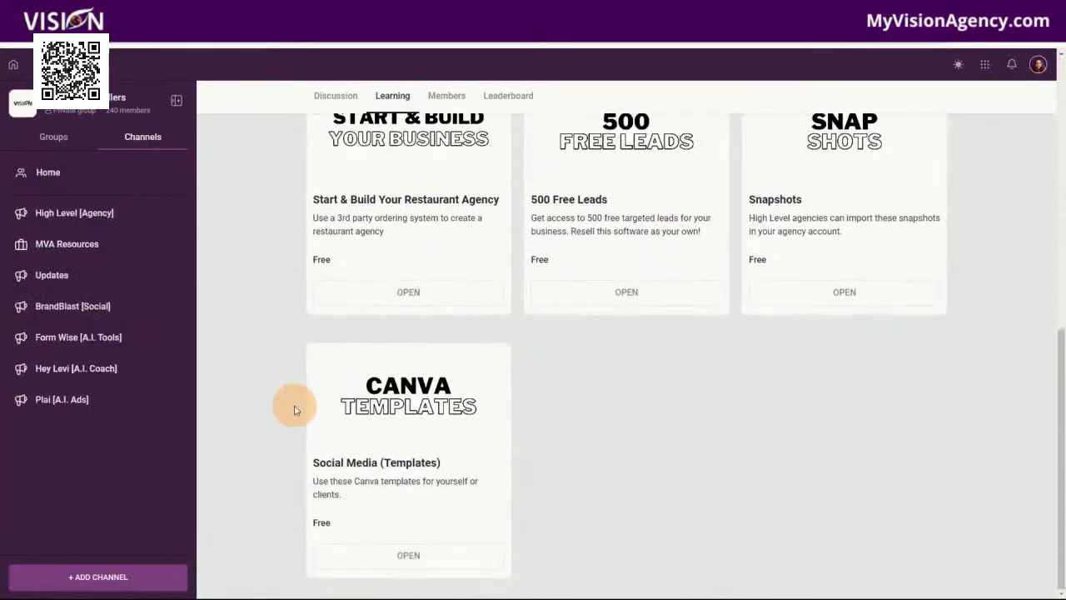
click(385, 429)
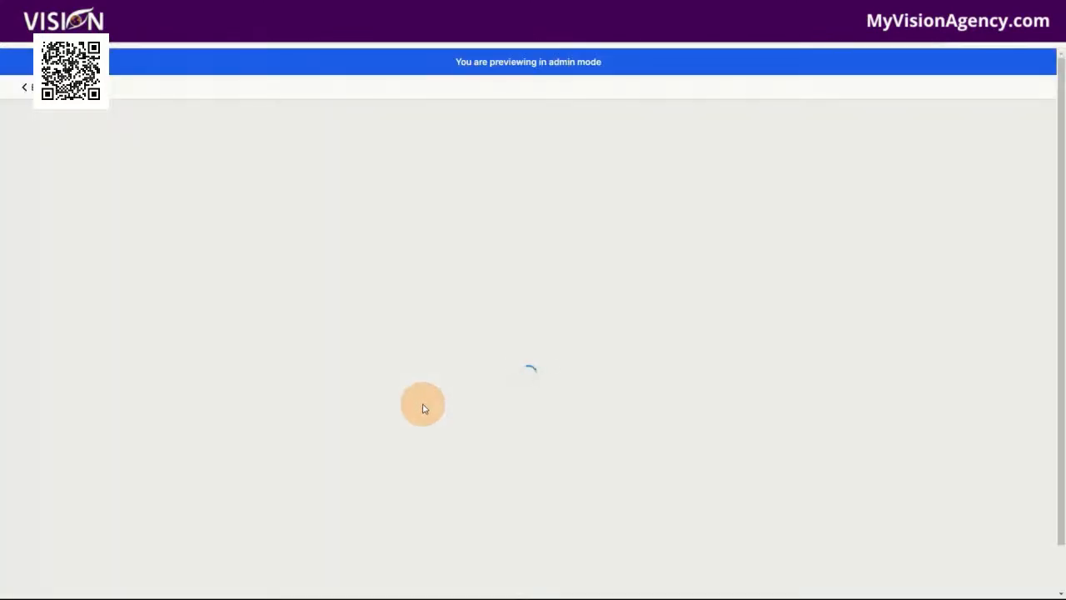
scroll(900, 374, down, 3)
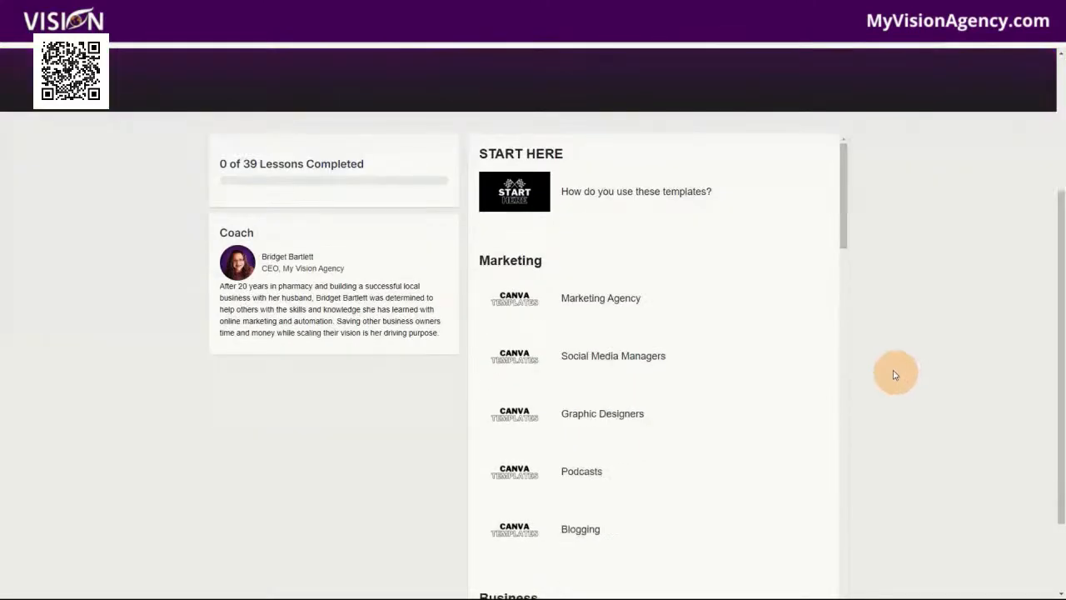
scroll(692, 425, down, 15)
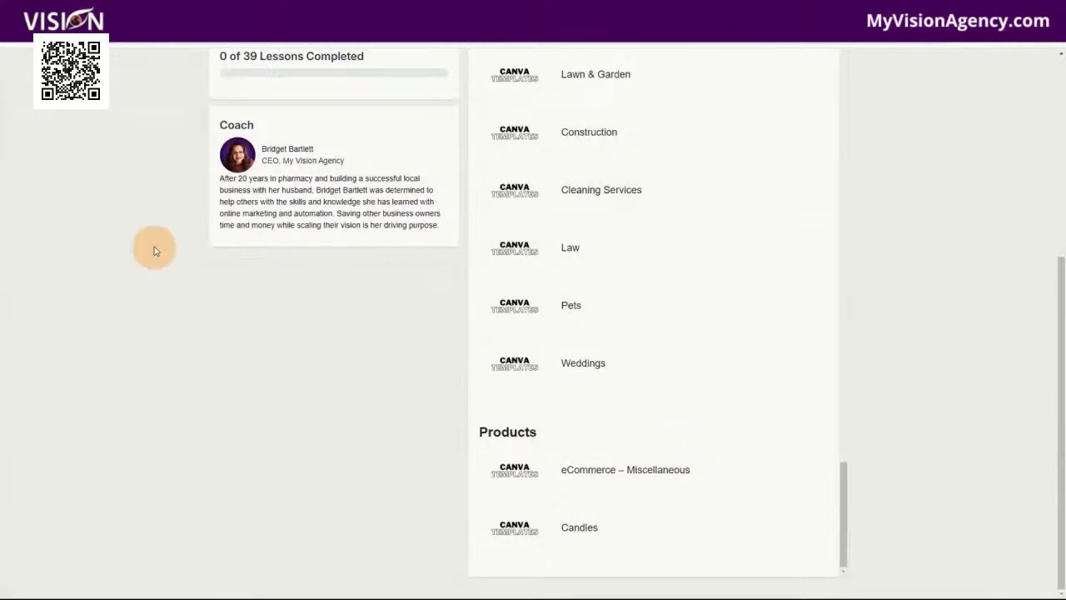
scroll(64, 226, up, 5)
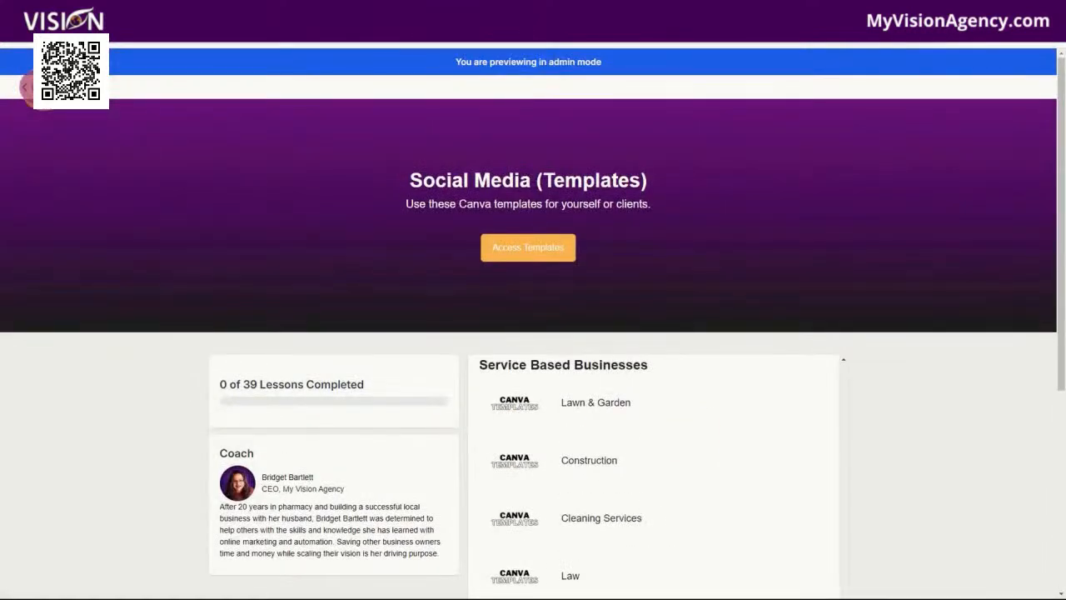
click(23, 86)
Review the reseller plans for marketers and agency owners, and open the High Level sign-up page from the Free Starter plan
scroll(990, 416, down, 1)
scroll(991, 416, down, 3)
scroll(987, 415, down, 2)
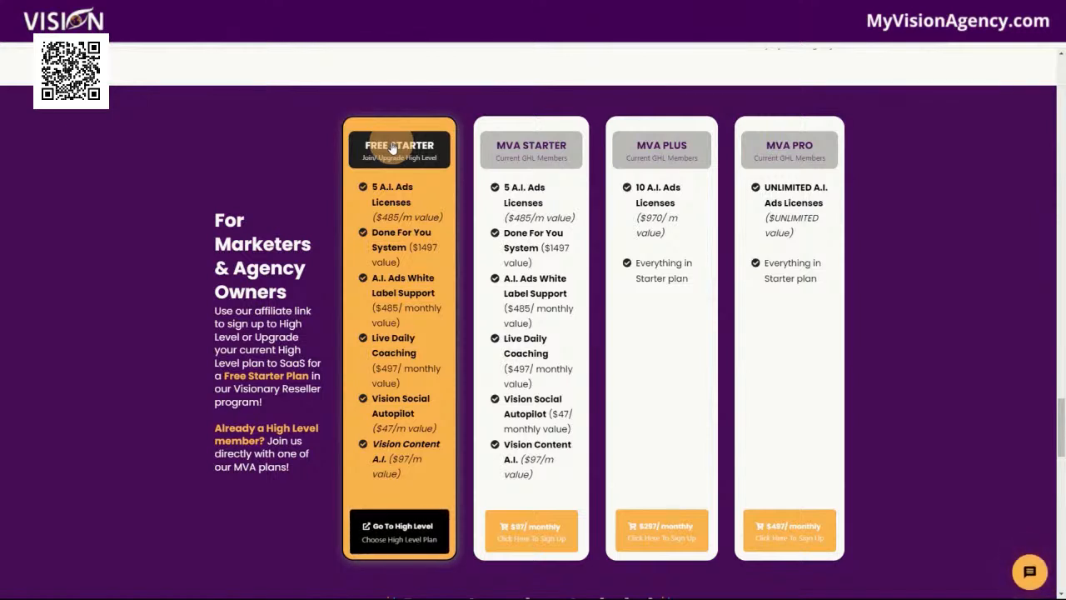
click(408, 532)
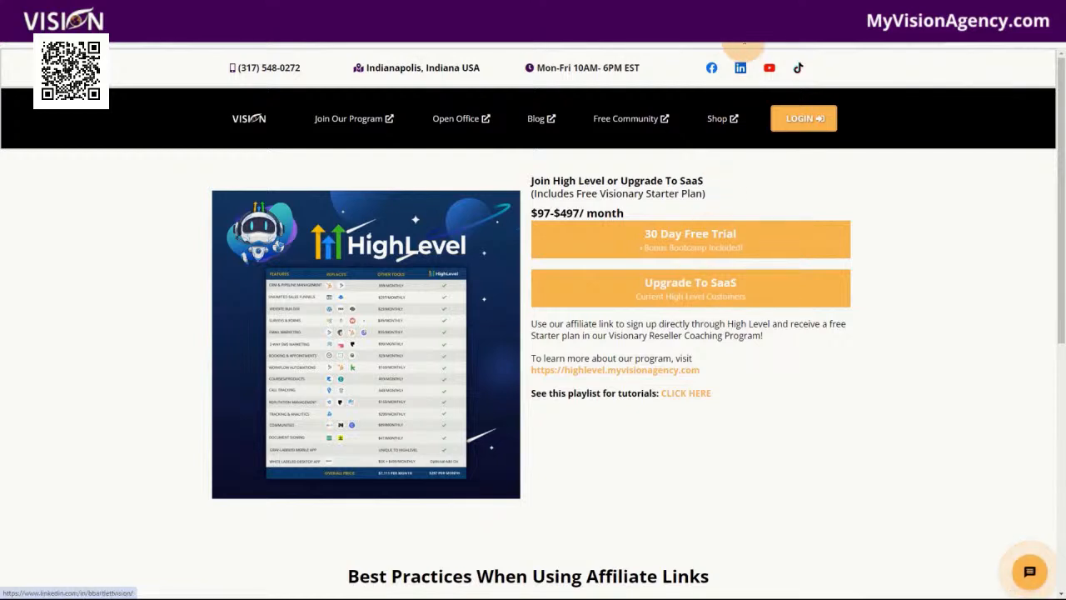
Leave the High Level sign-up page for the white label A.I. Ads reseller page and find its plan comparison
click(499, 21)
click(551, 25)
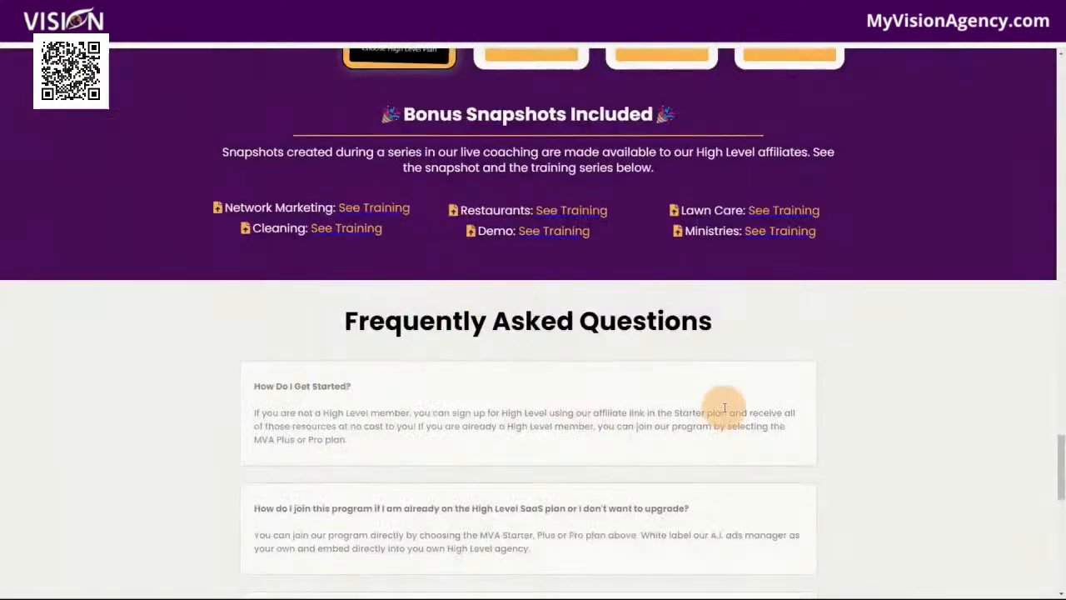
scroll(750, 421, down, 3)
scroll(833, 433, up, 10)
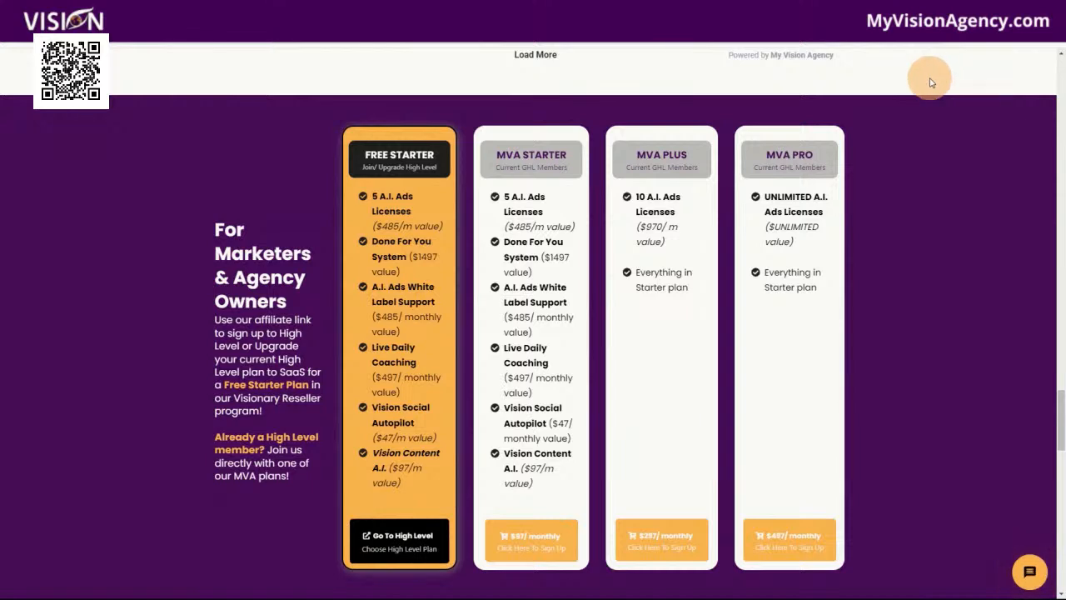
Load the myvisionagency.com home page and open the Software Resellers option of the Reseller Program
click(138, 39)
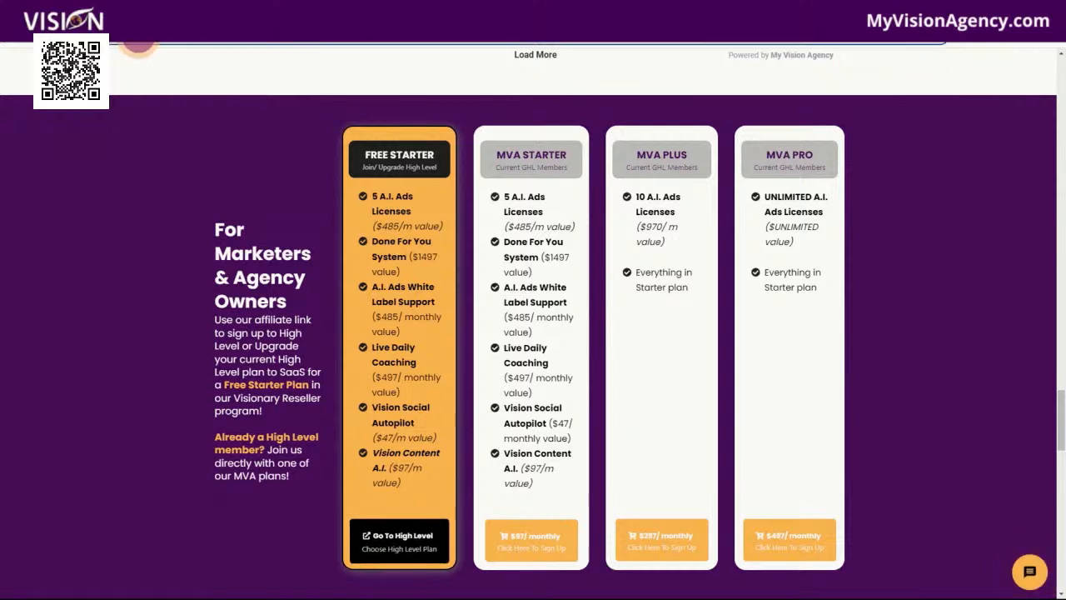
click(107, 39)
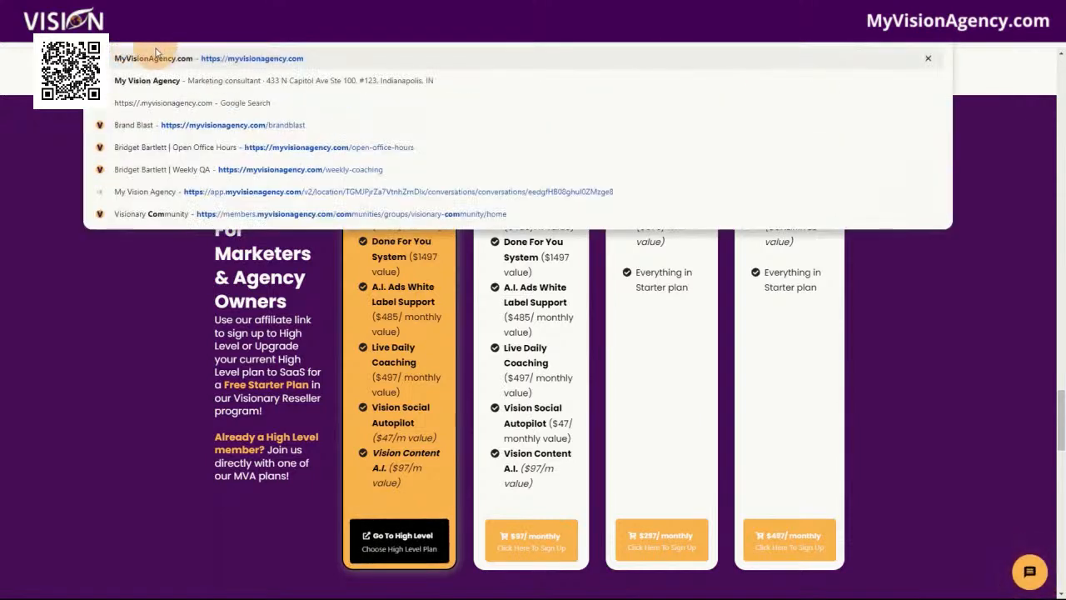
key(Return)
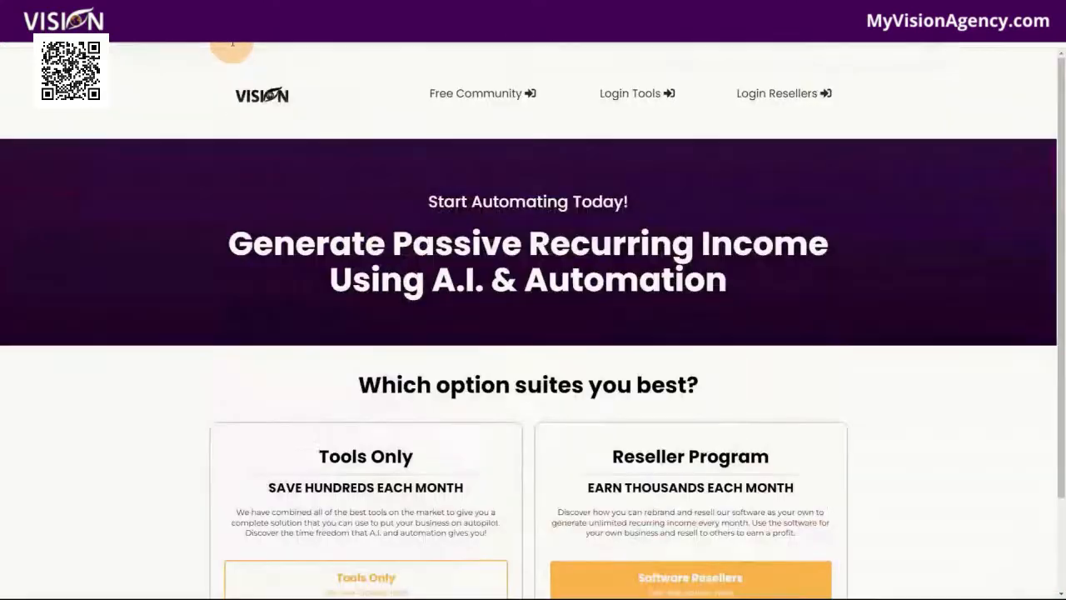
scroll(702, 364, down, 1)
click(693, 476)
Examine the reseller page's offer sections, client reviews and the Free Starter, MVA Starter, Plus and Pro plans
scroll(811, 292, down, 10)
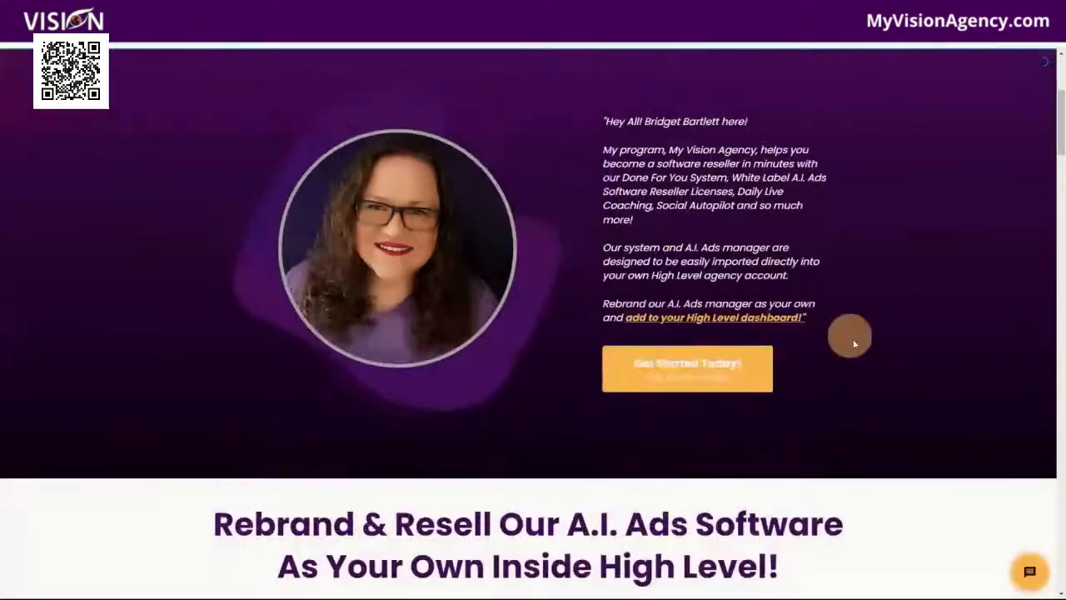
scroll(814, 349, down, 15)
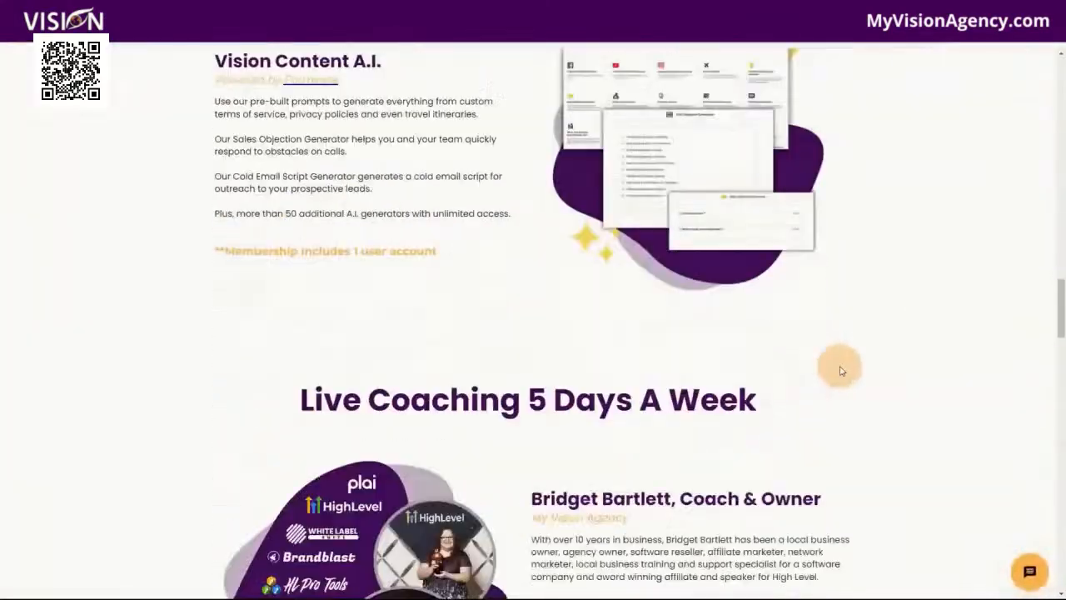
scroll(866, 370, down, 5)
scroll(899, 375, up, 6)
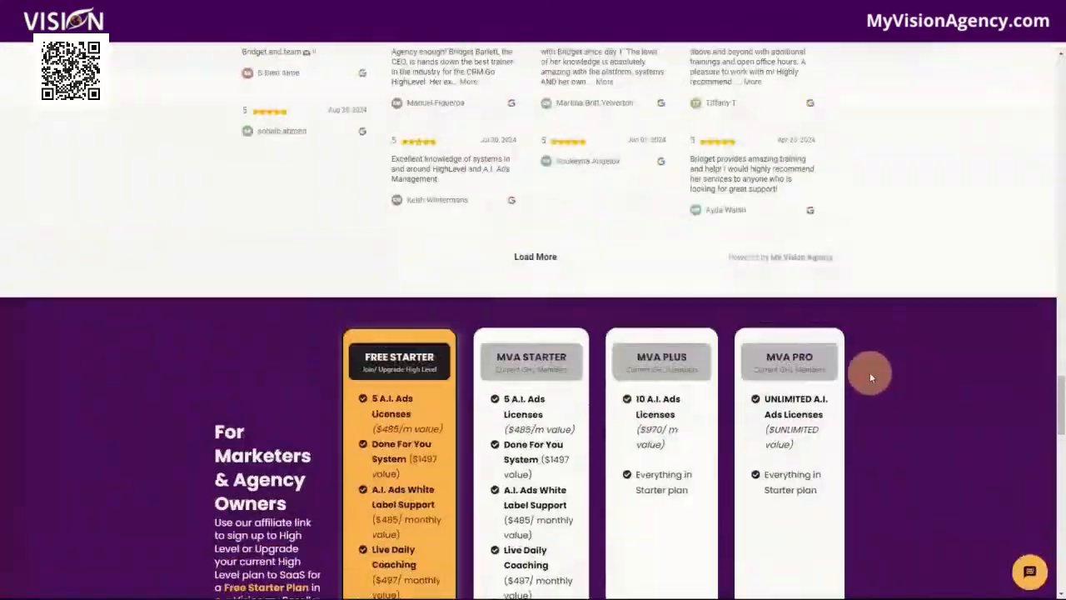
scroll(869, 373, up, 3)
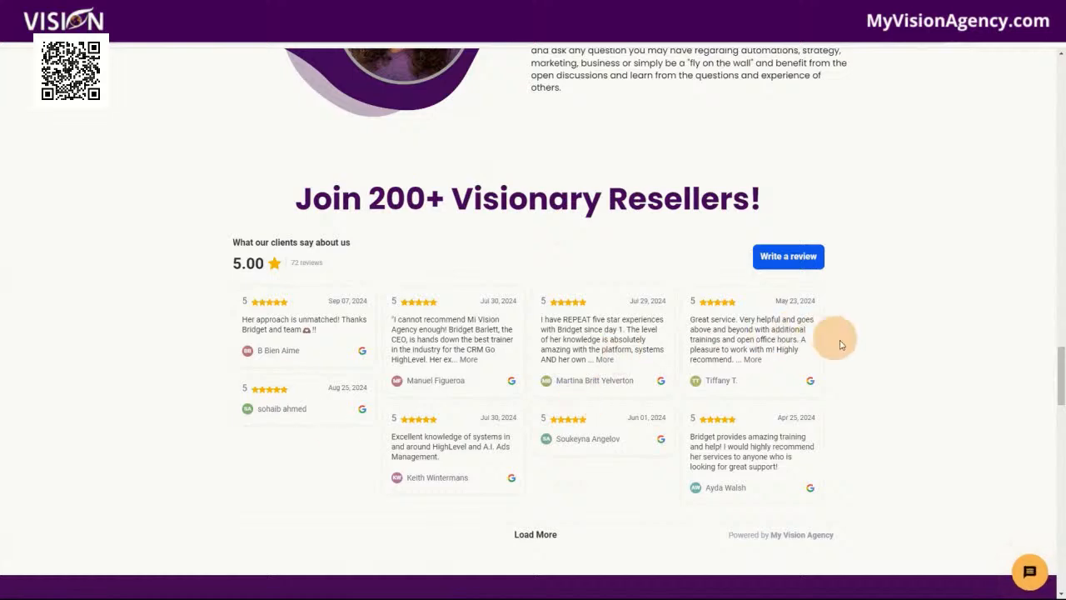
scroll(893, 383, down, 2)
scroll(903, 329, down, 3)
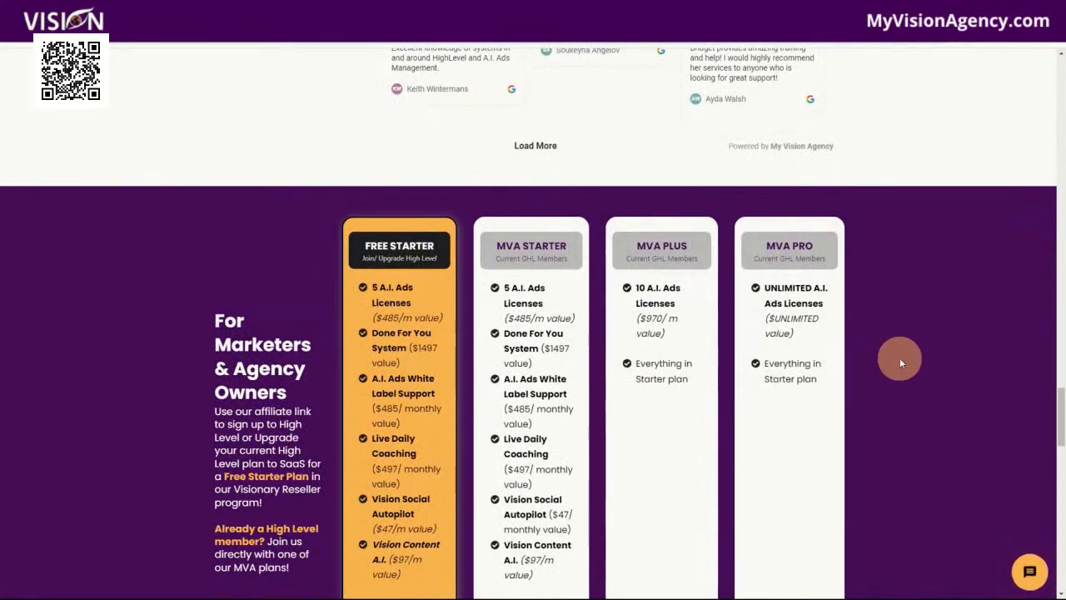
scroll(899, 350, up, 4)
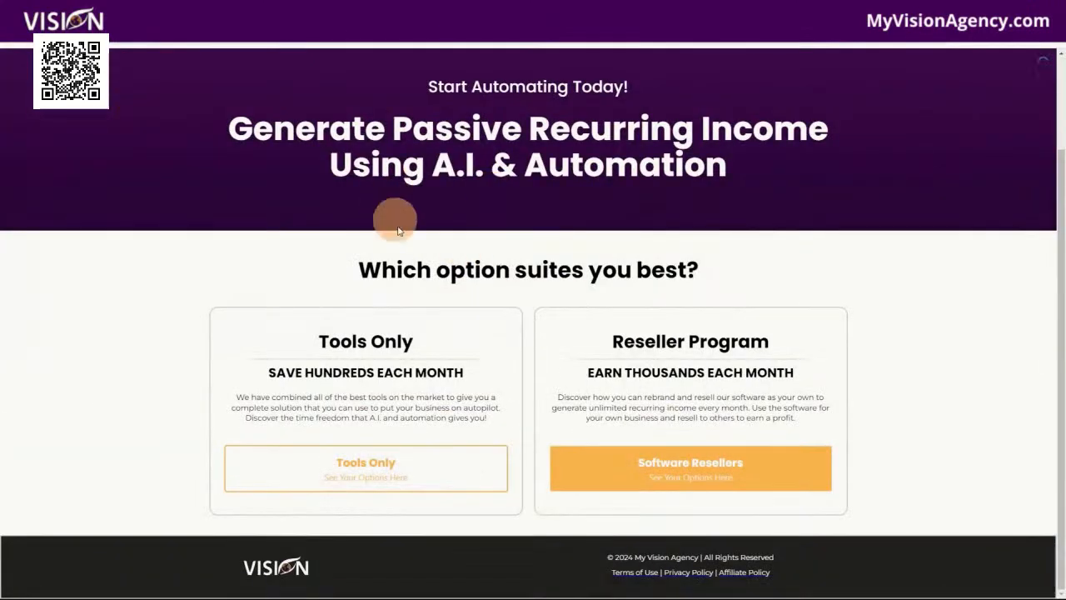
scroll(397, 231, up, 2)
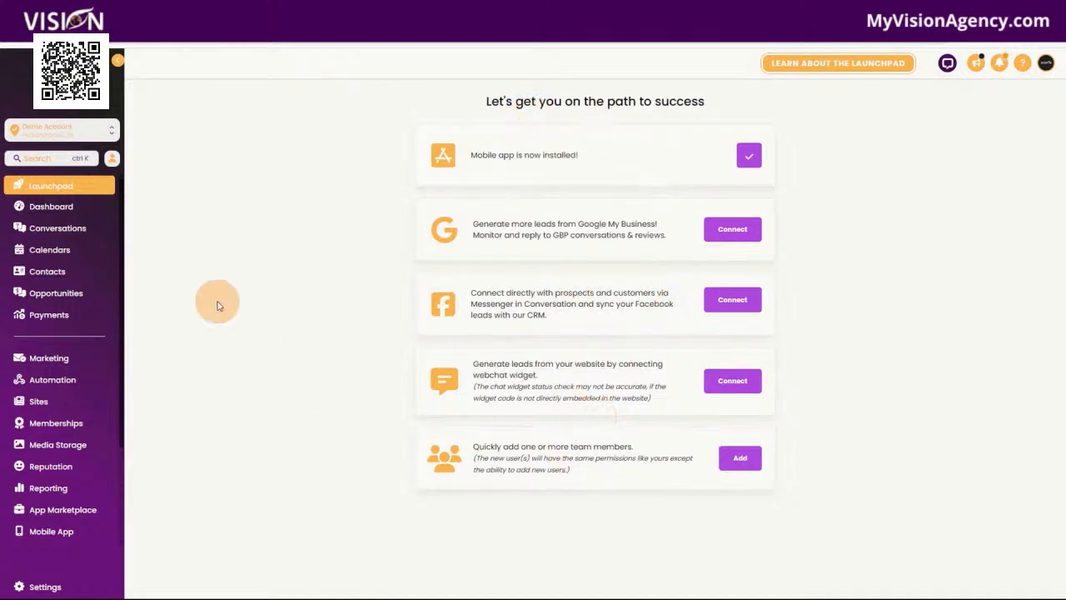
Open the demo account's Dashboard and look at its editing option and date range
click(77, 214)
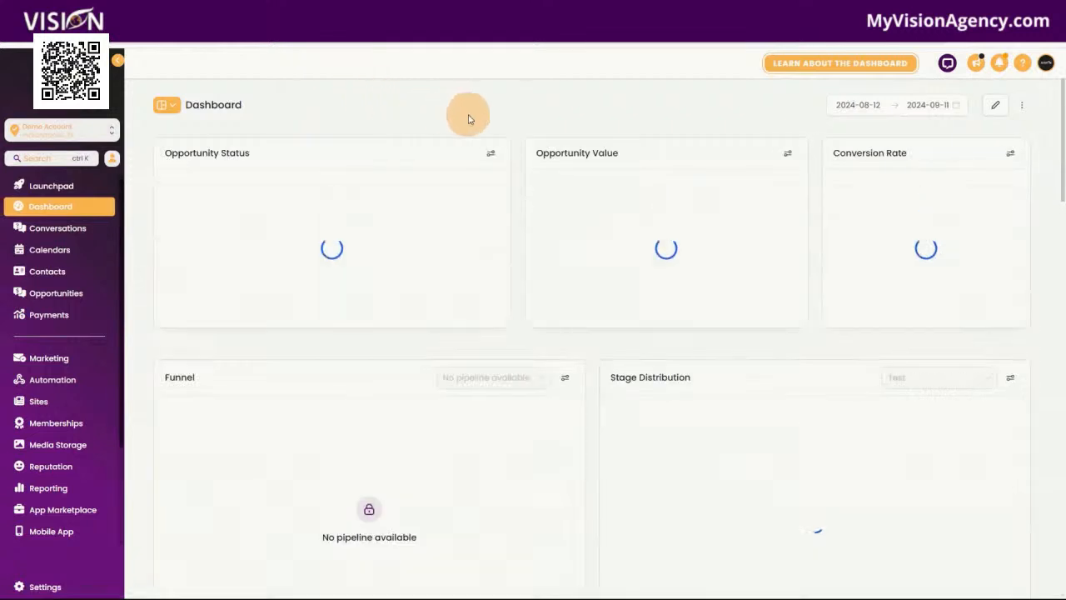
click(1000, 112)
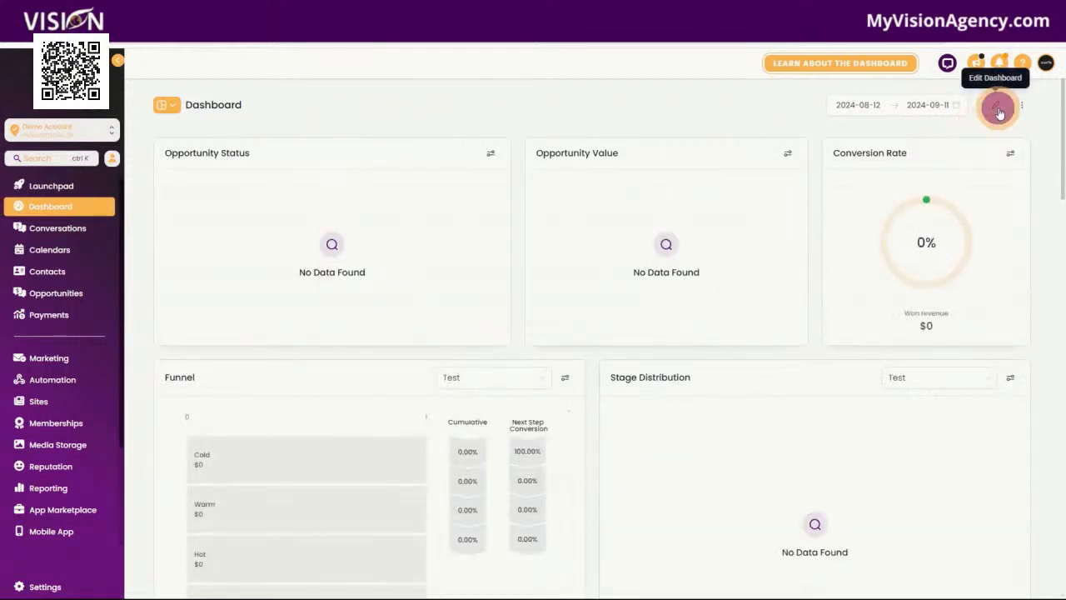
click(815, 105)
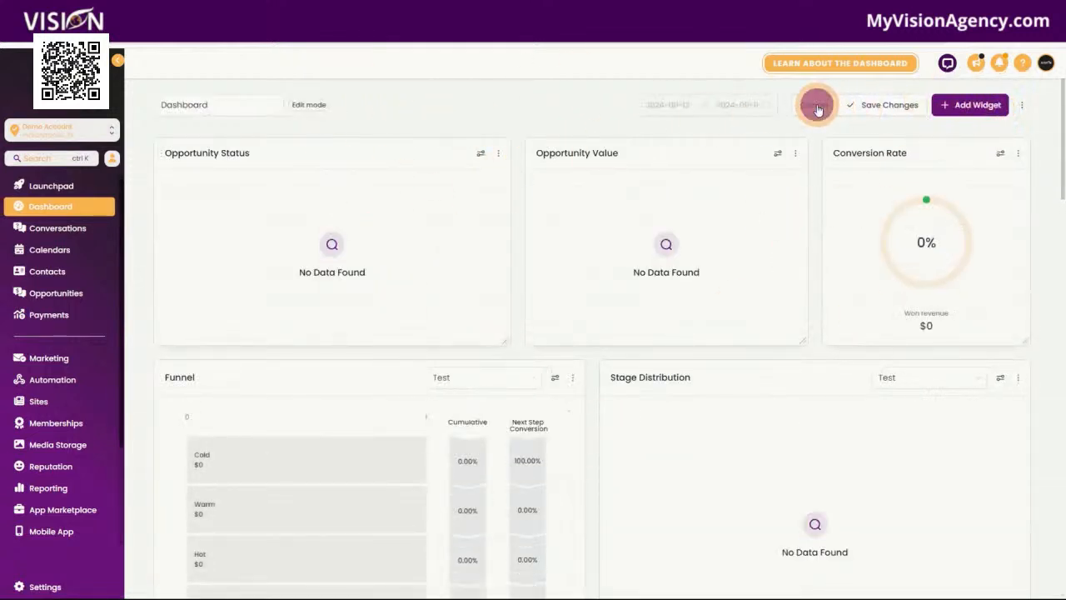
Visit the Conversations, Calendars, Contacts and Opportunities sections of the demo account in turn
click(50, 232)
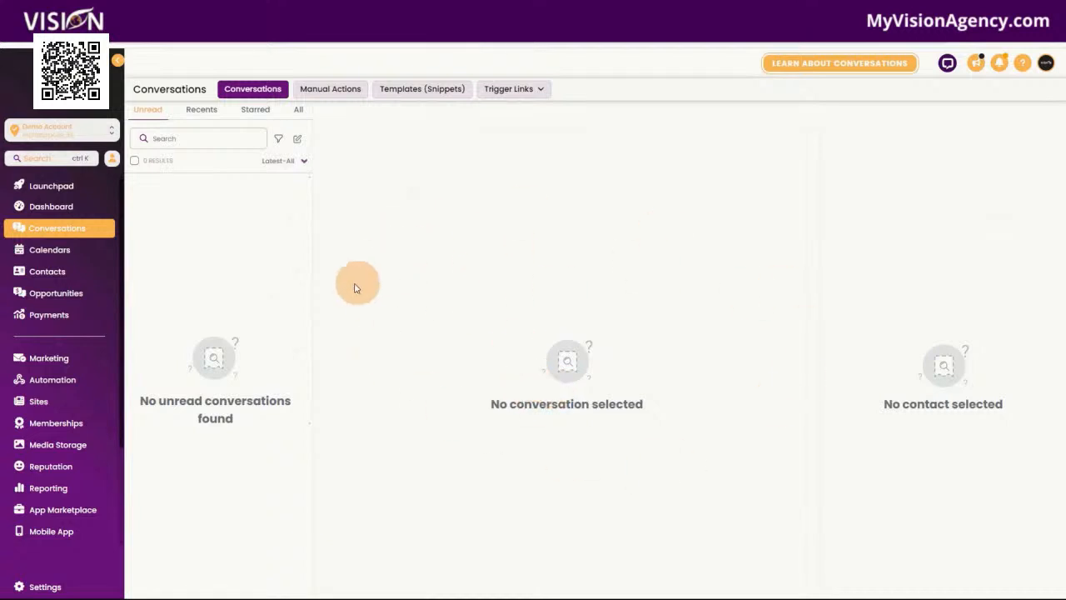
click(72, 258)
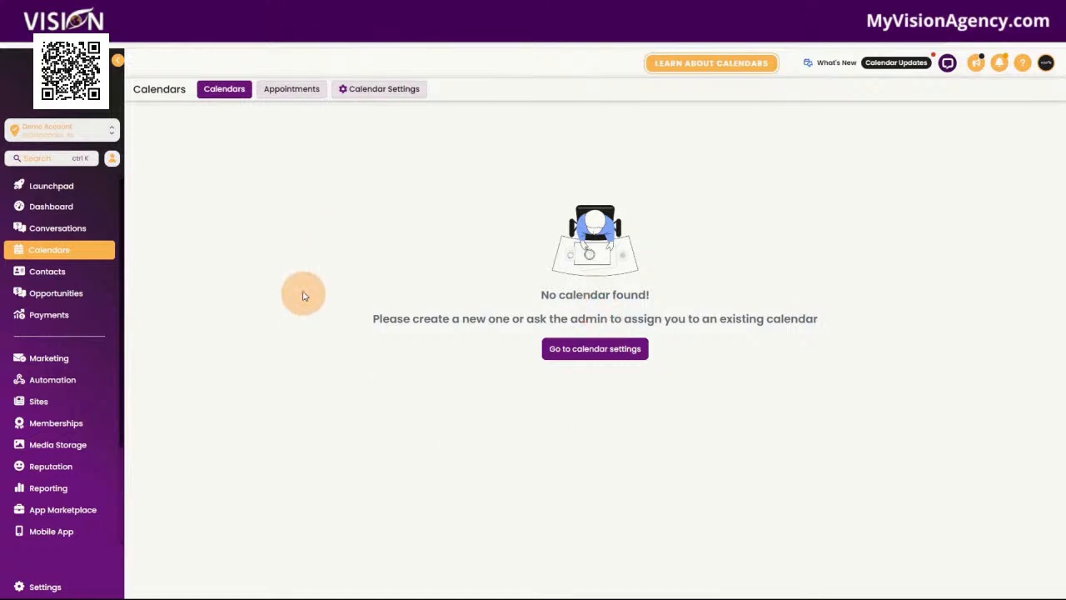
click(48, 270)
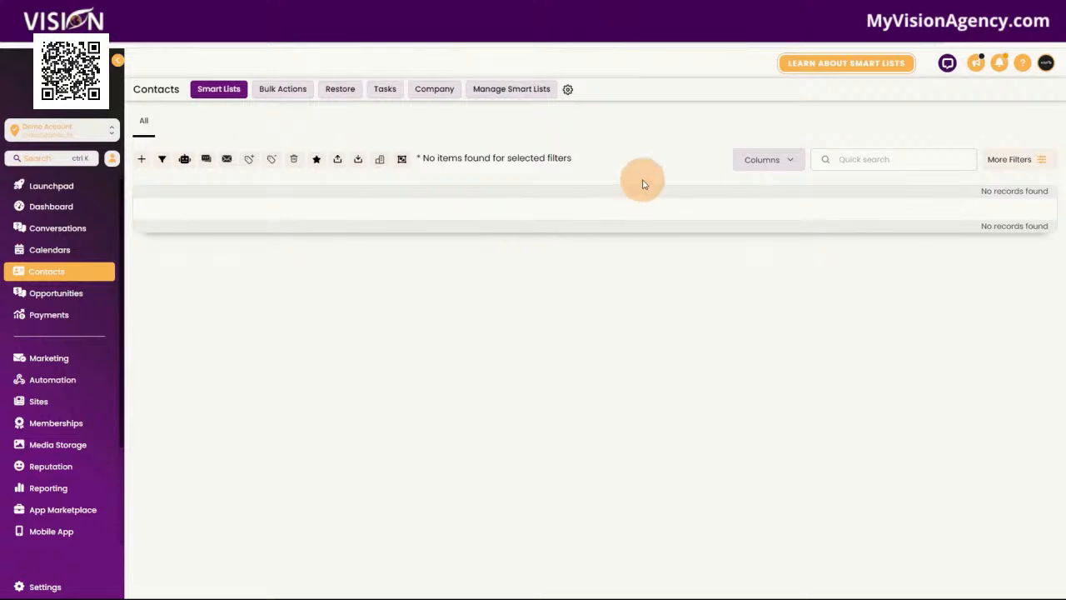
click(25, 293)
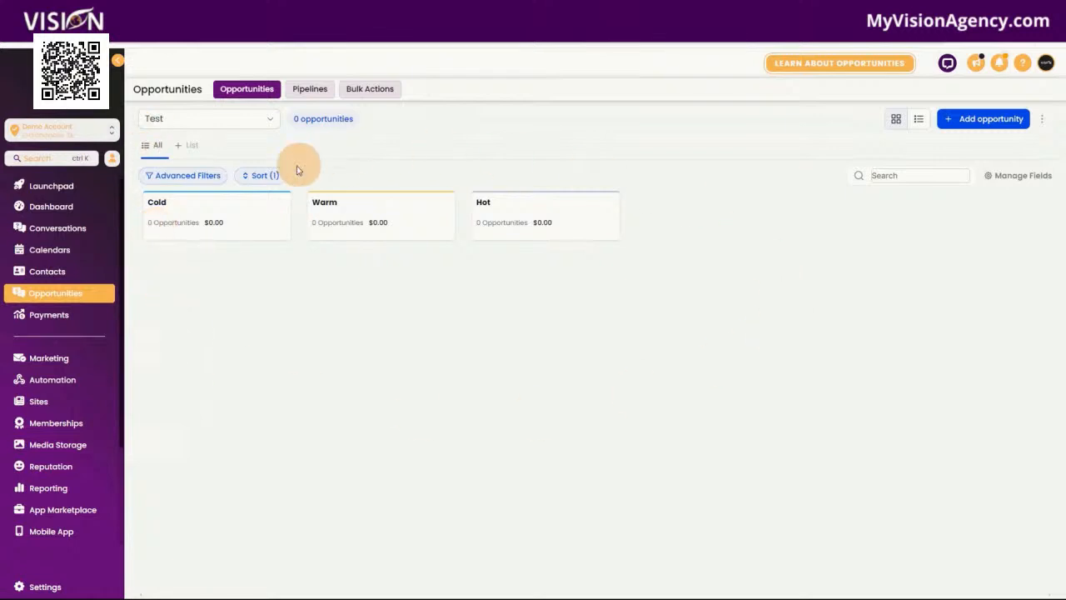
Open the Payments integrations and browse the full list of payment providers available to connect or install
click(70, 316)
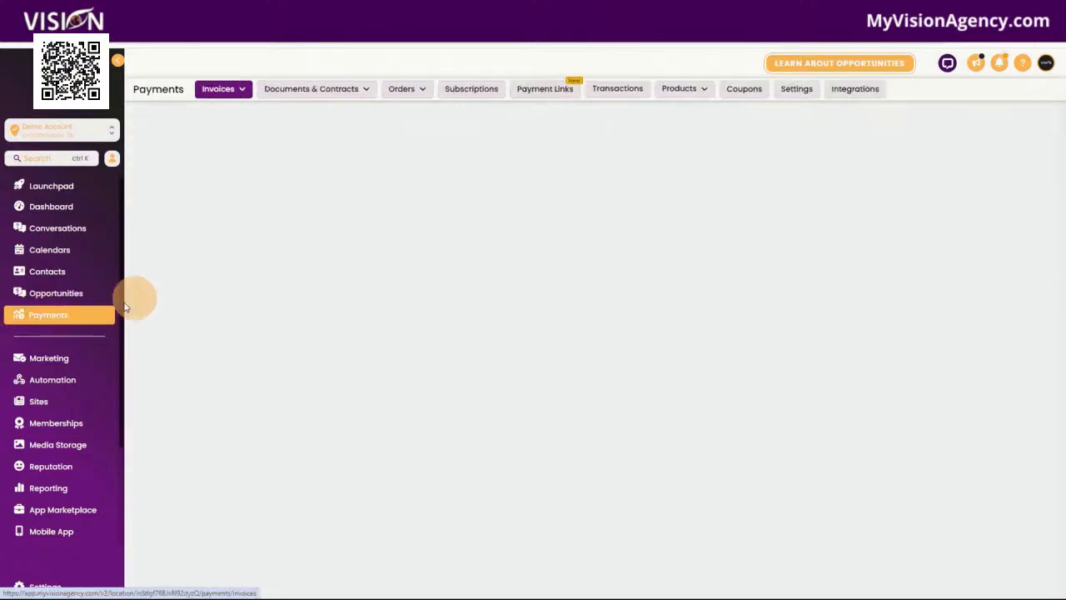
mouse_move(228, 91)
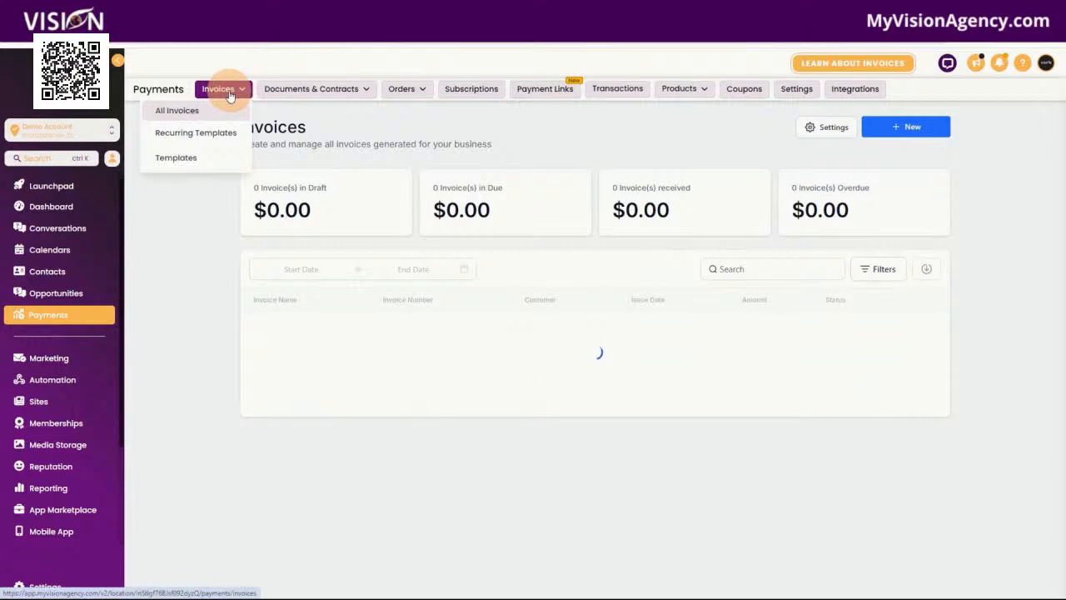
click(857, 93)
scroll(633, 406, down, 1)
click(612, 547)
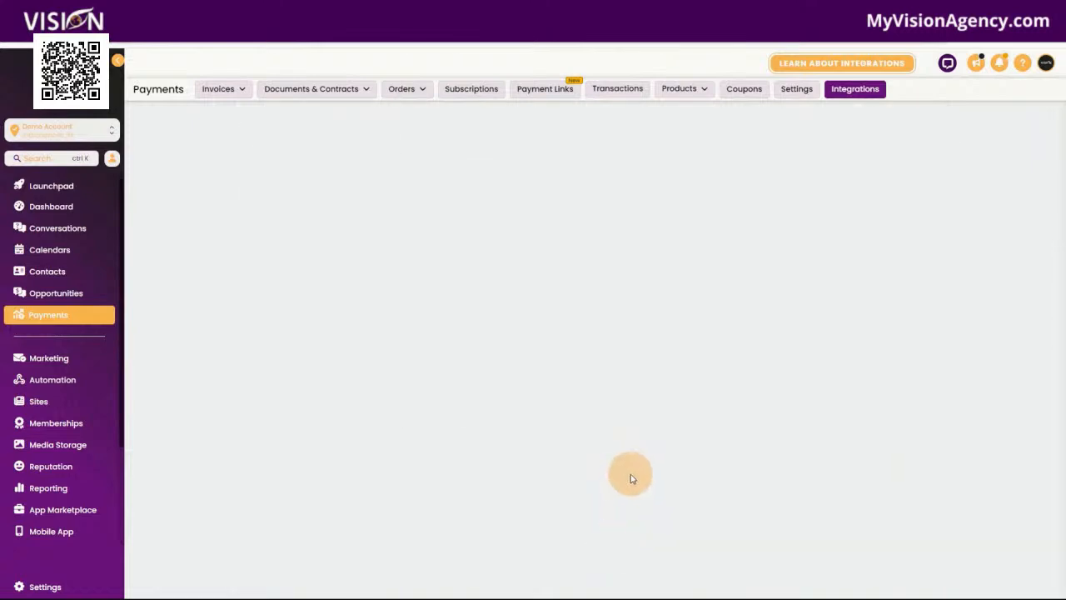
scroll(676, 367, down, 5)
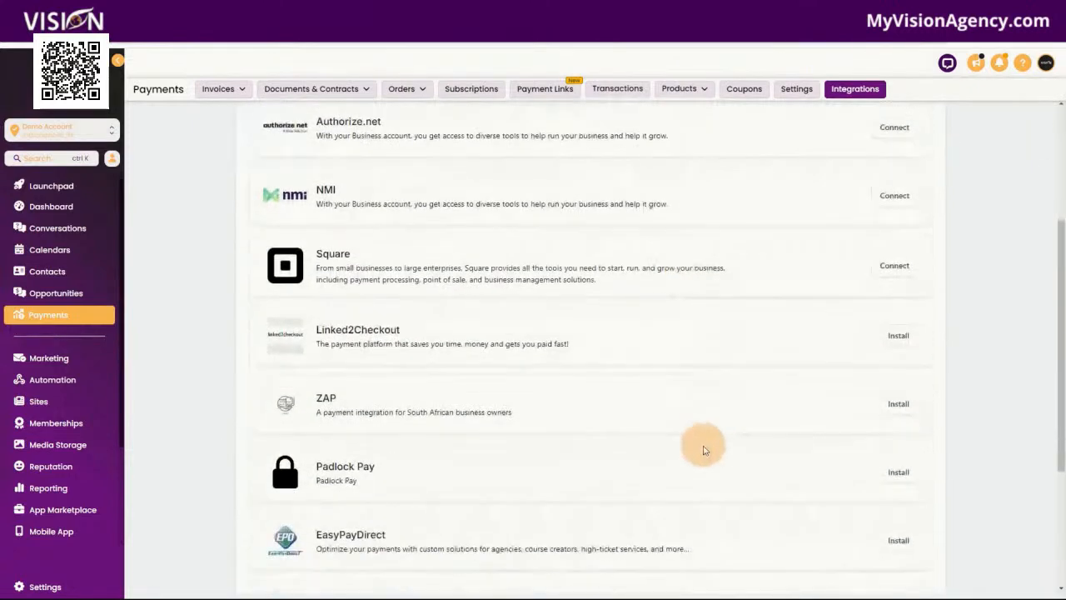
scroll(699, 517, up, 5)
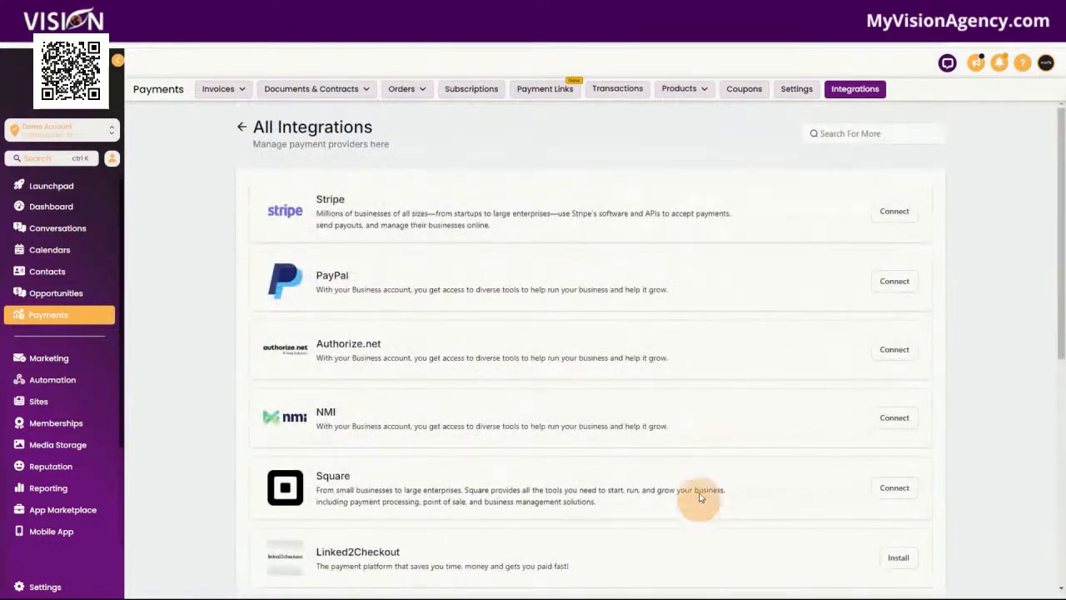
Look through the Payments pages for invoices, documents and contracts, orders, subscriptions, payment links and transactions
click(219, 89)
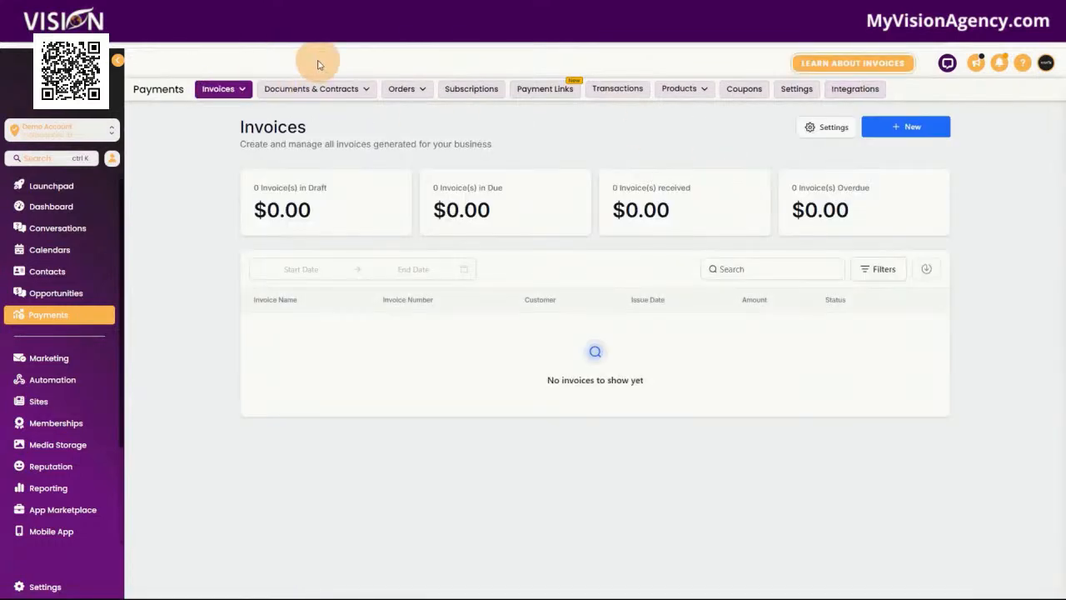
mouse_move(275, 87)
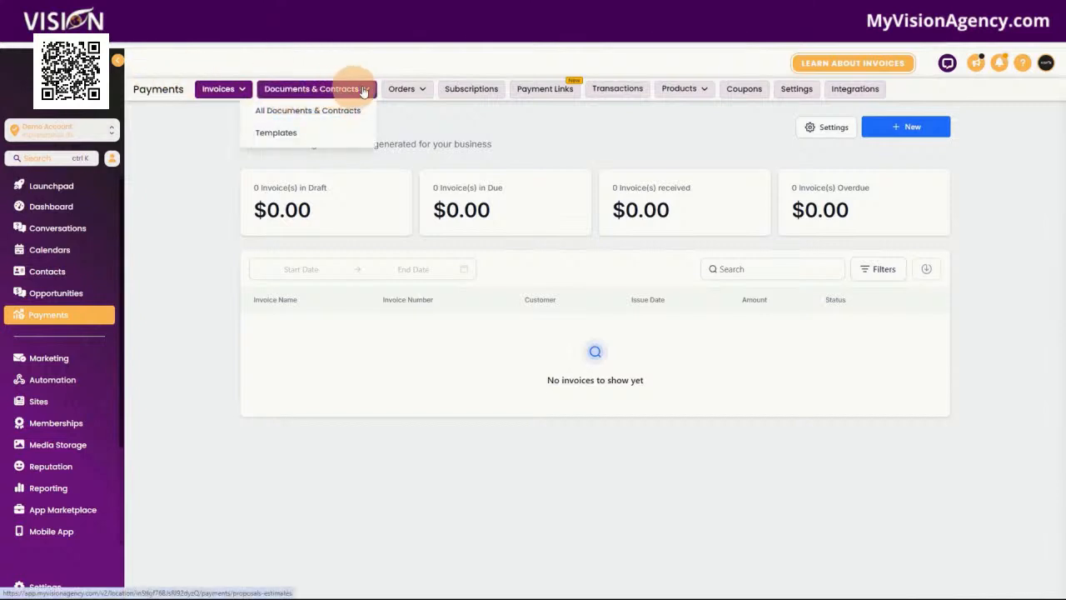
click(404, 88)
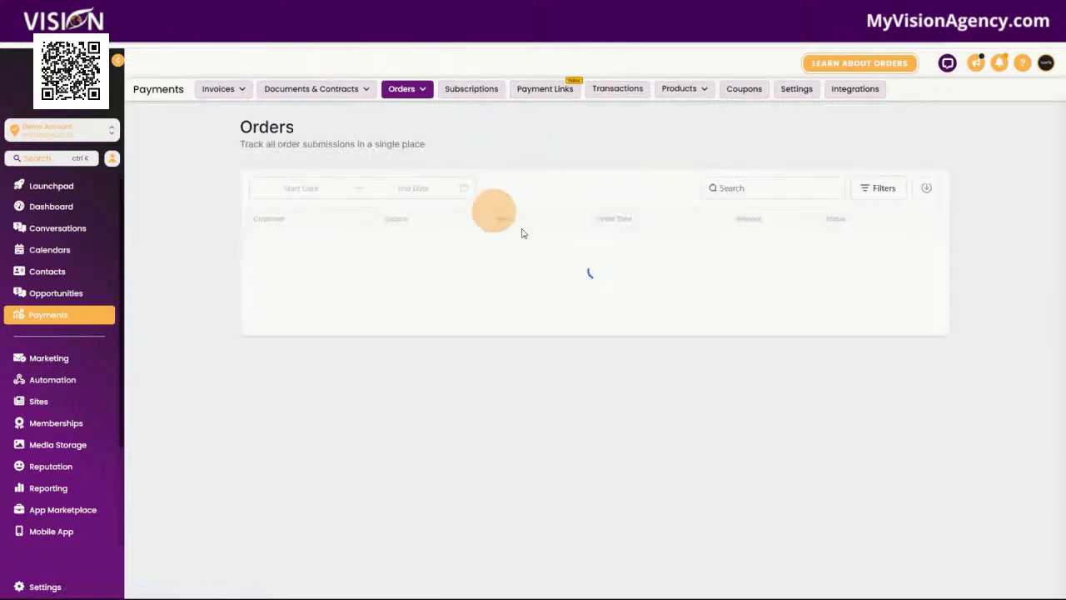
click(475, 88)
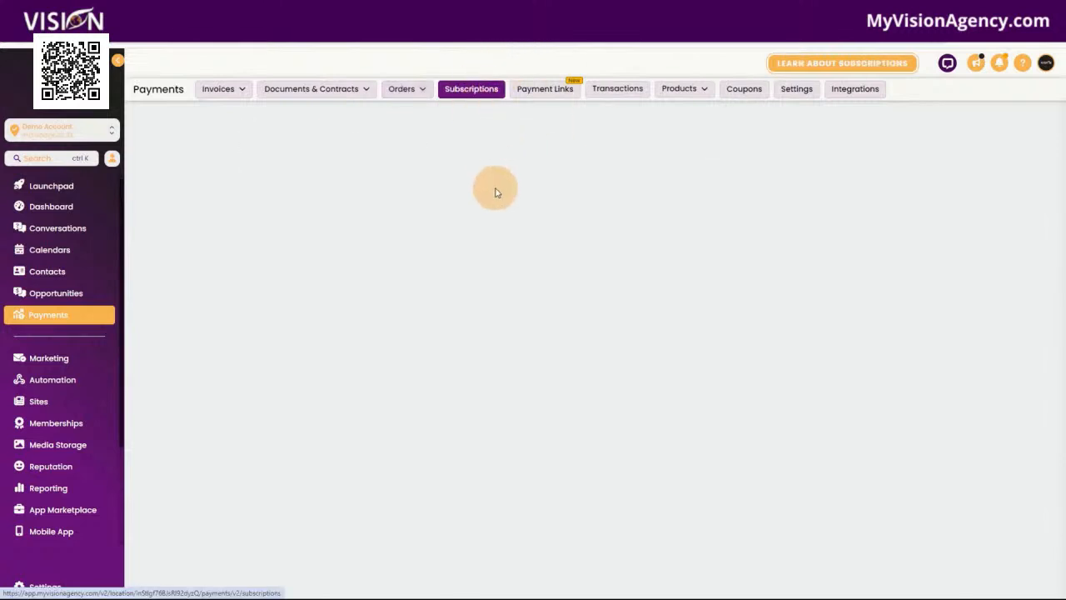
click(543, 89)
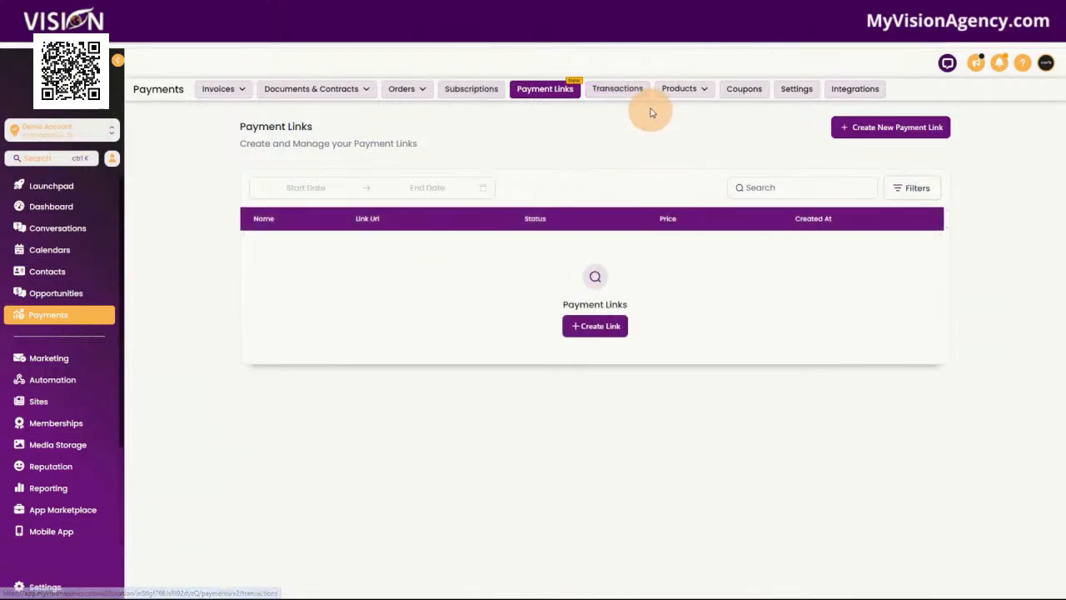
click(629, 89)
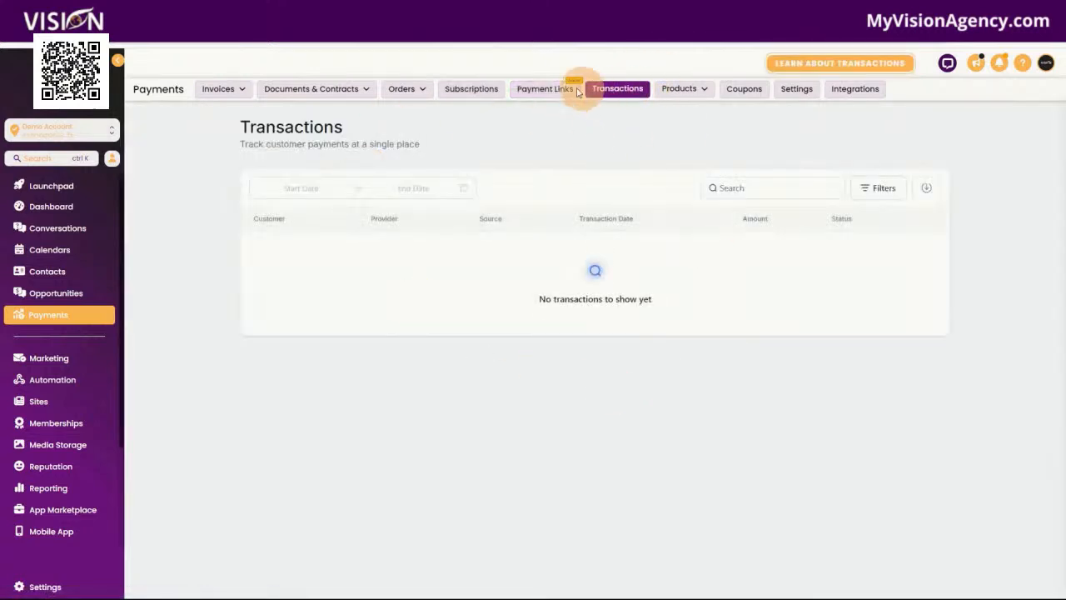
Look at the Products options and Coupons page, and open the Shipping Origin section of the payment settings
mouse_move(688, 91)
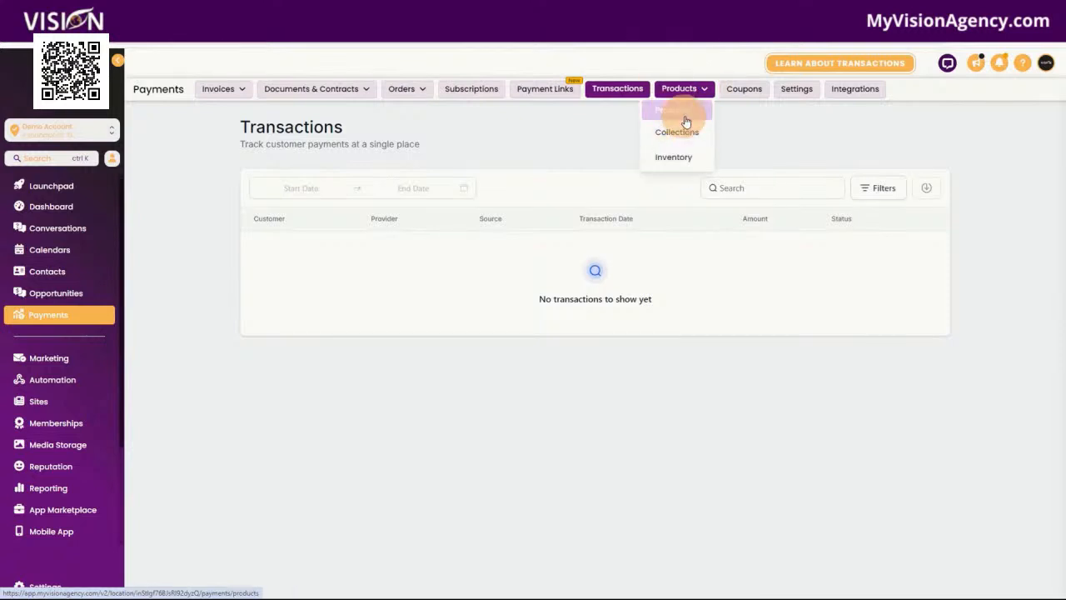
click(744, 90)
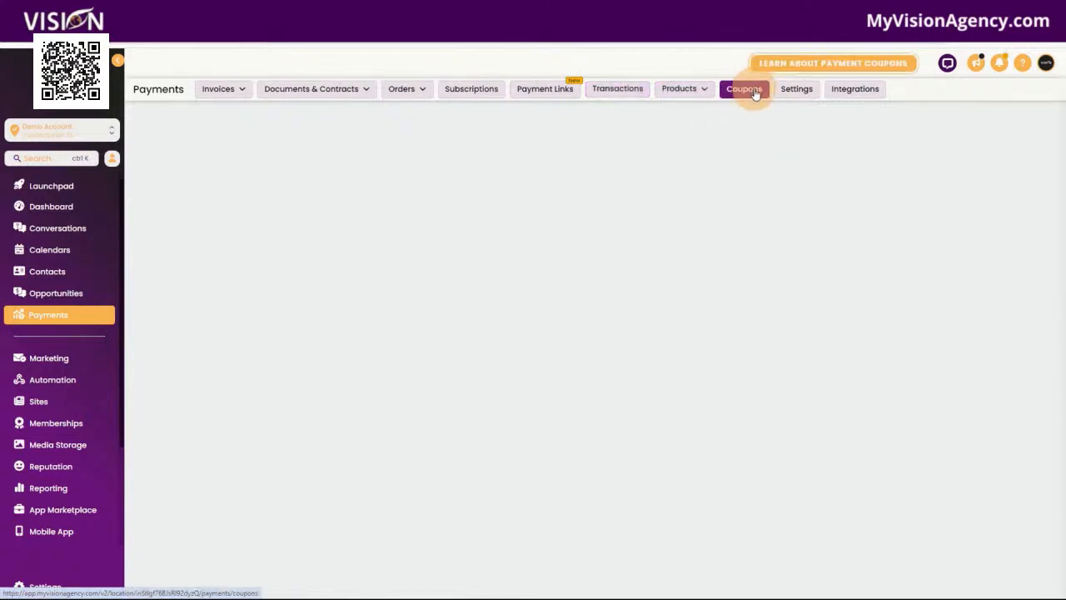
click(797, 90)
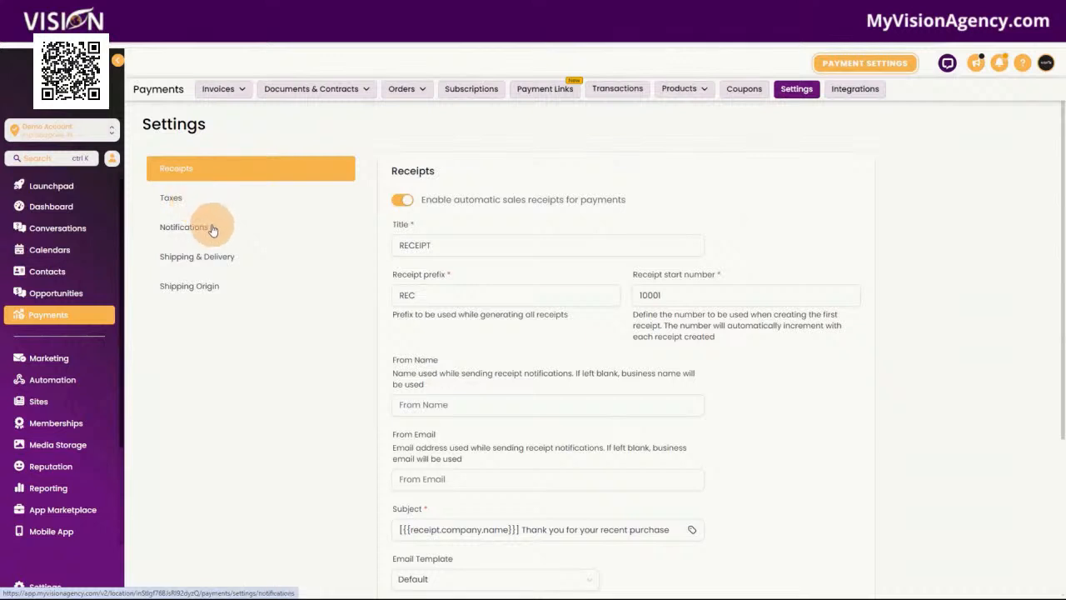
click(208, 292)
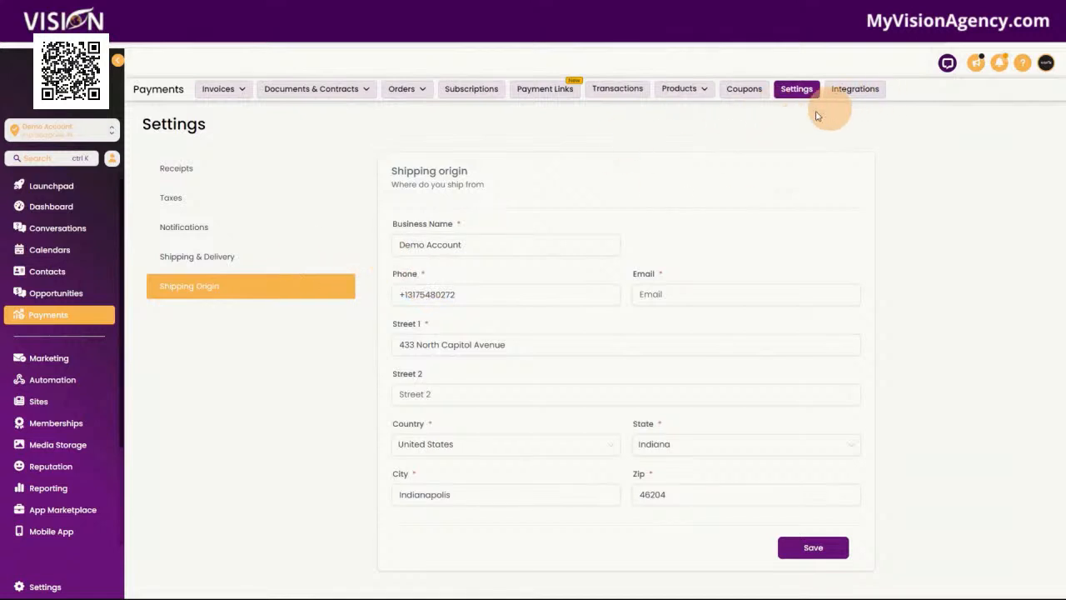
Show the Marketing section's Social Planner and open the statistics of the email campaigns
click(63, 363)
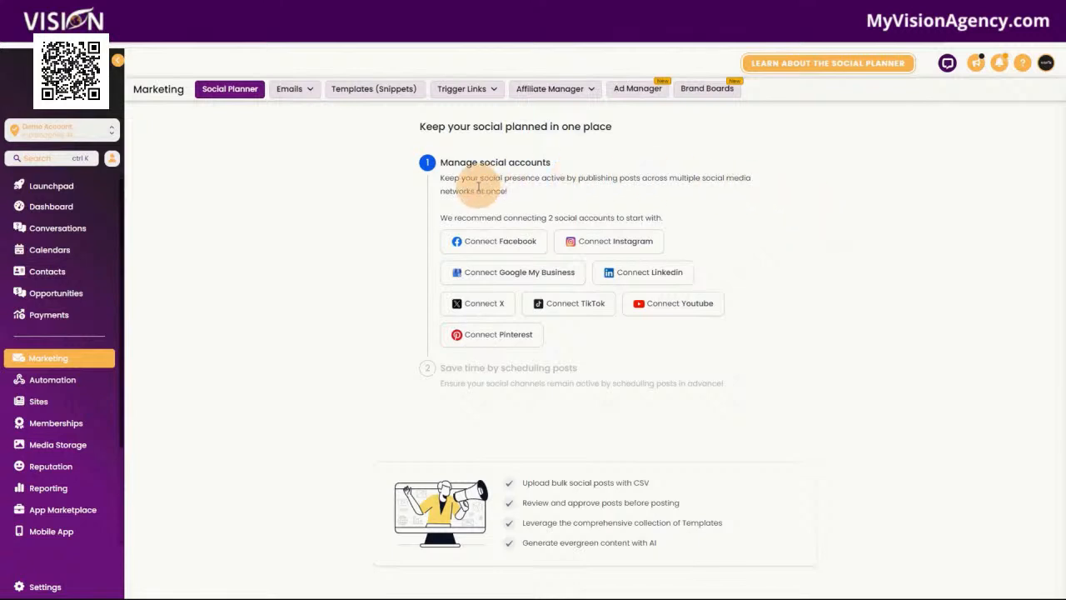
click(293, 88)
click(291, 118)
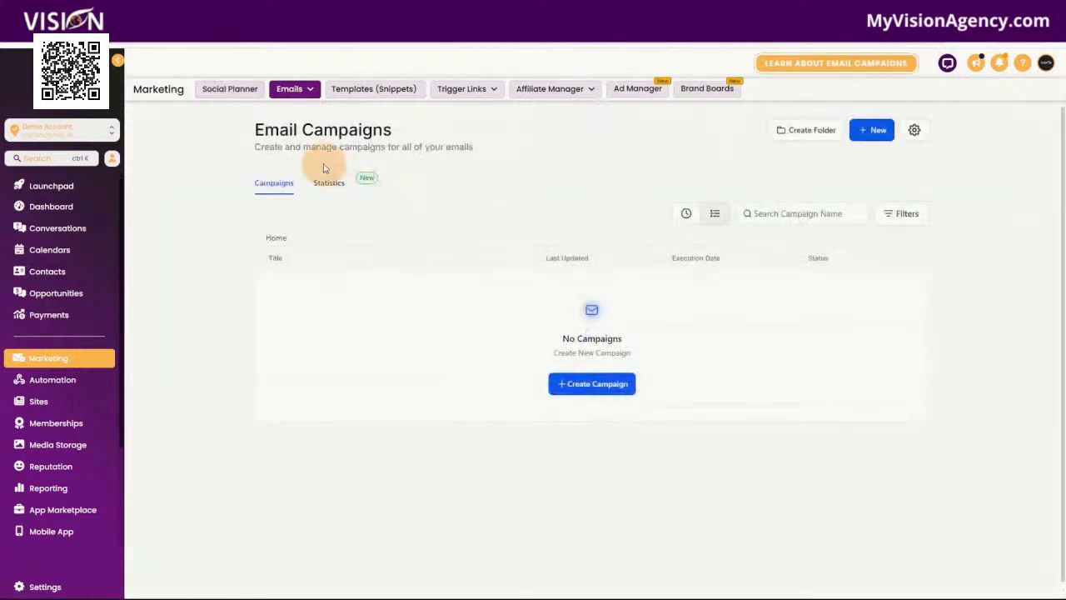
click(330, 184)
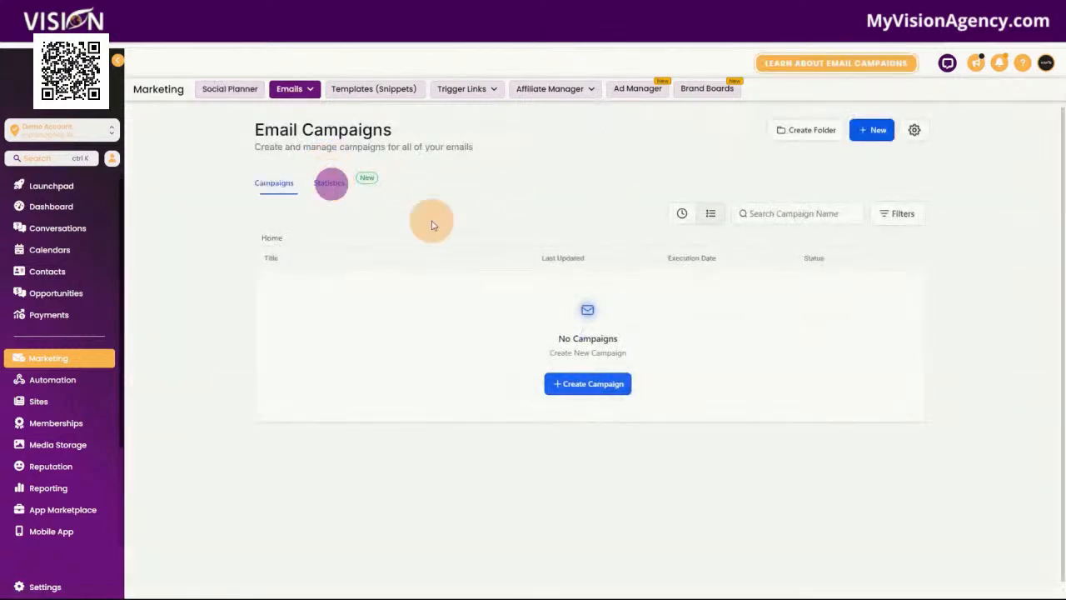
Tour the Marketing pages for message templates, Trigger Links, the Affiliate Manager dashboard, Ad Manager and Brand Boards
click(382, 92)
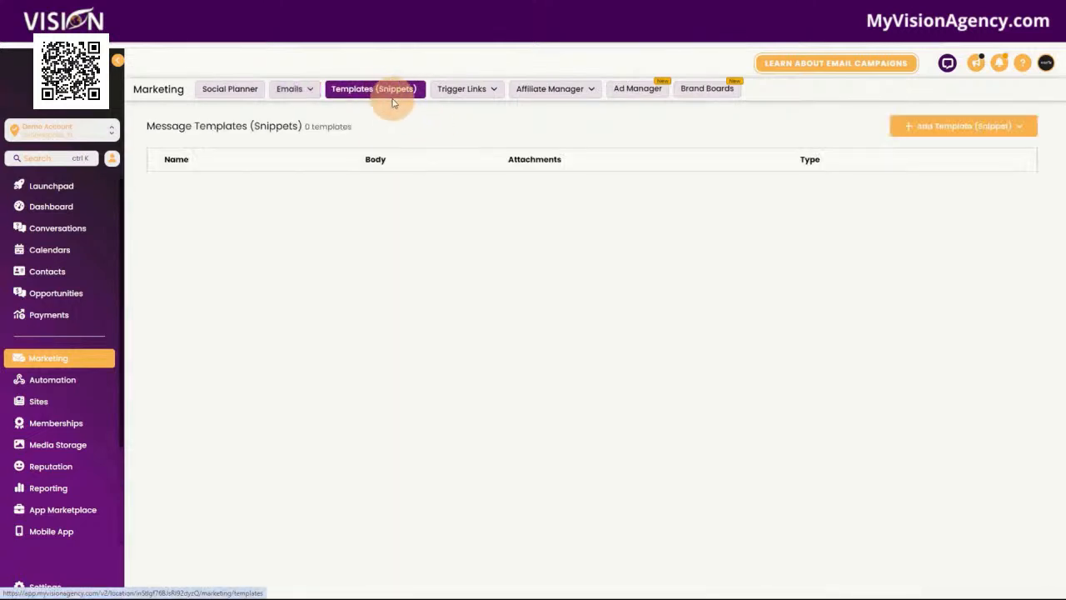
click(466, 89)
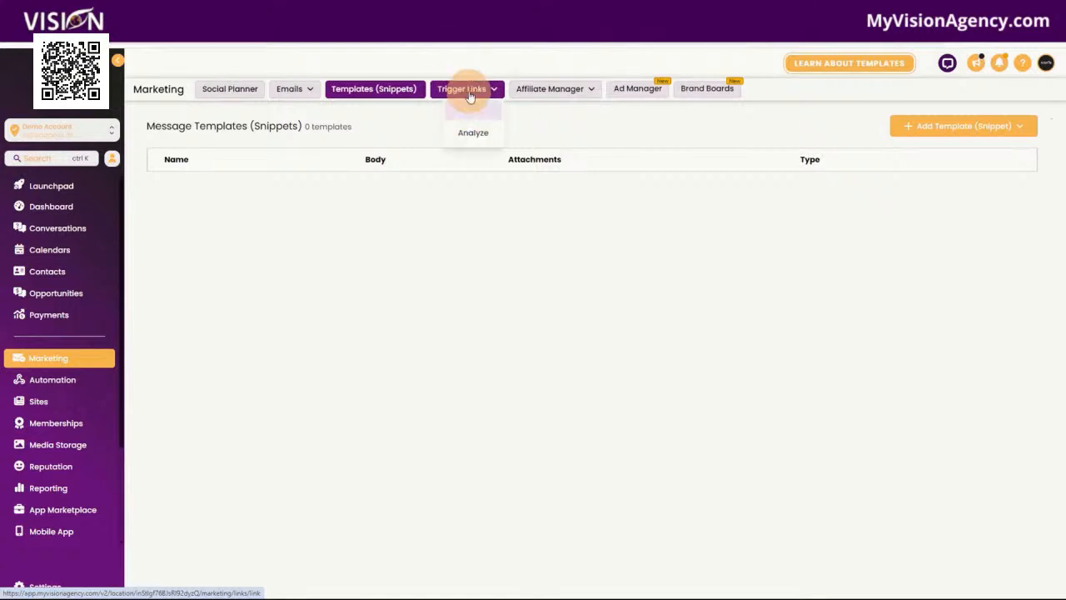
mouse_move(574, 91)
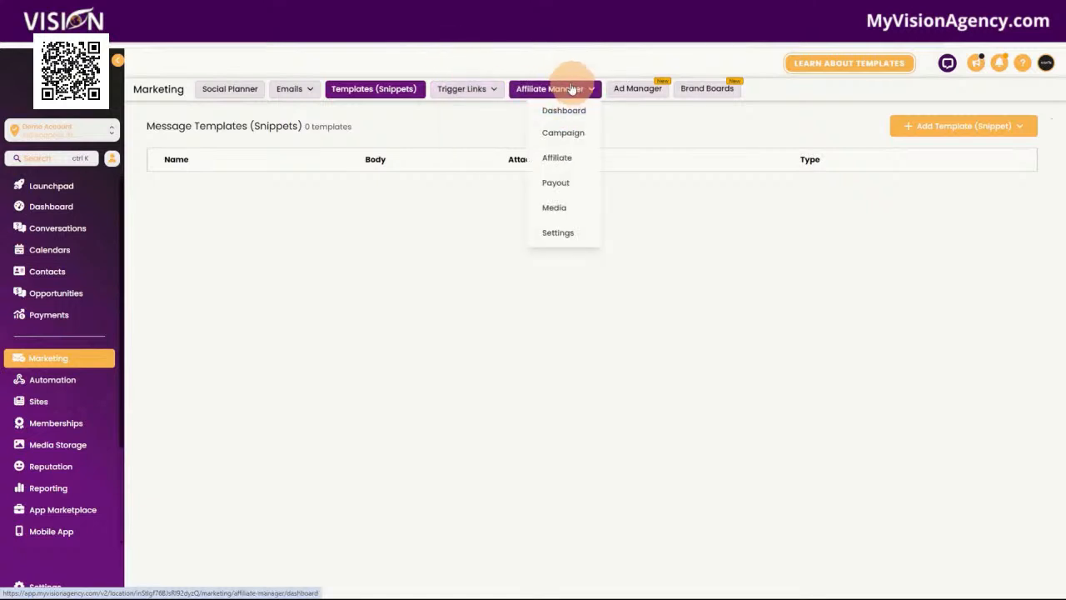
click(573, 90)
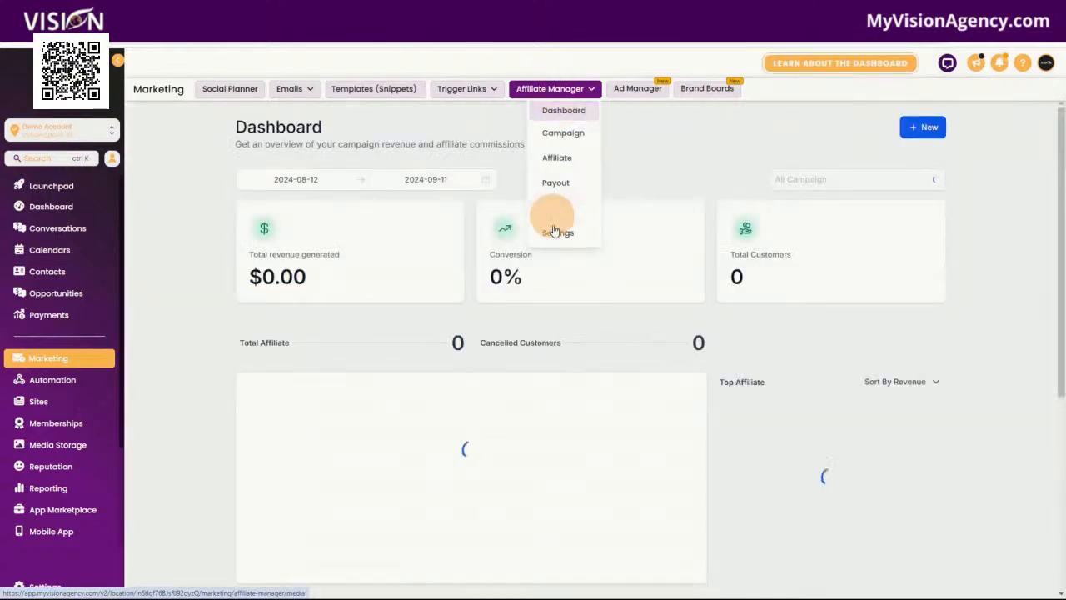
click(643, 88)
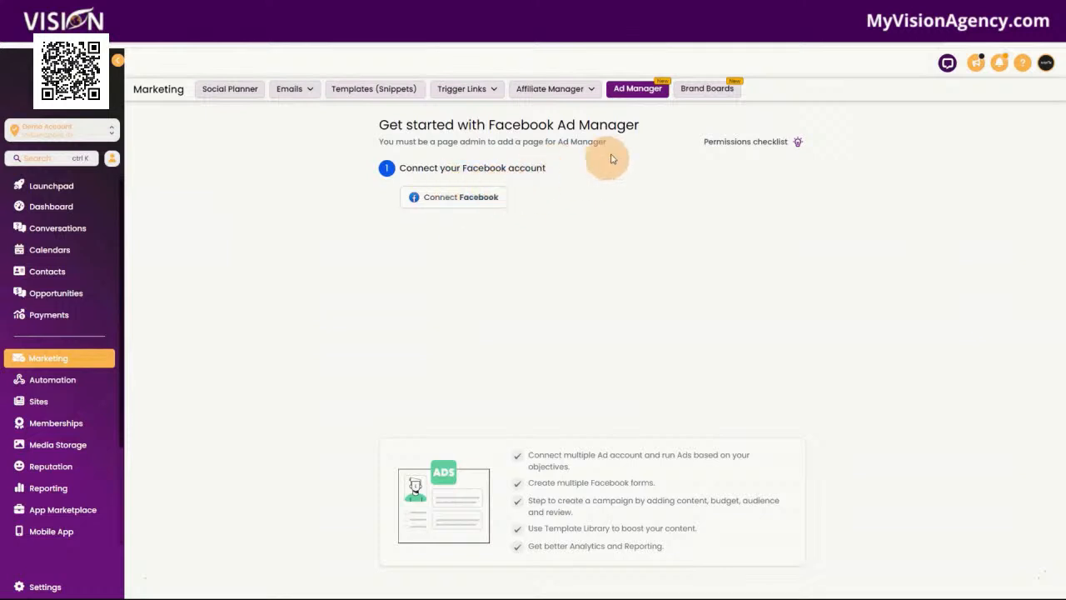
click(699, 88)
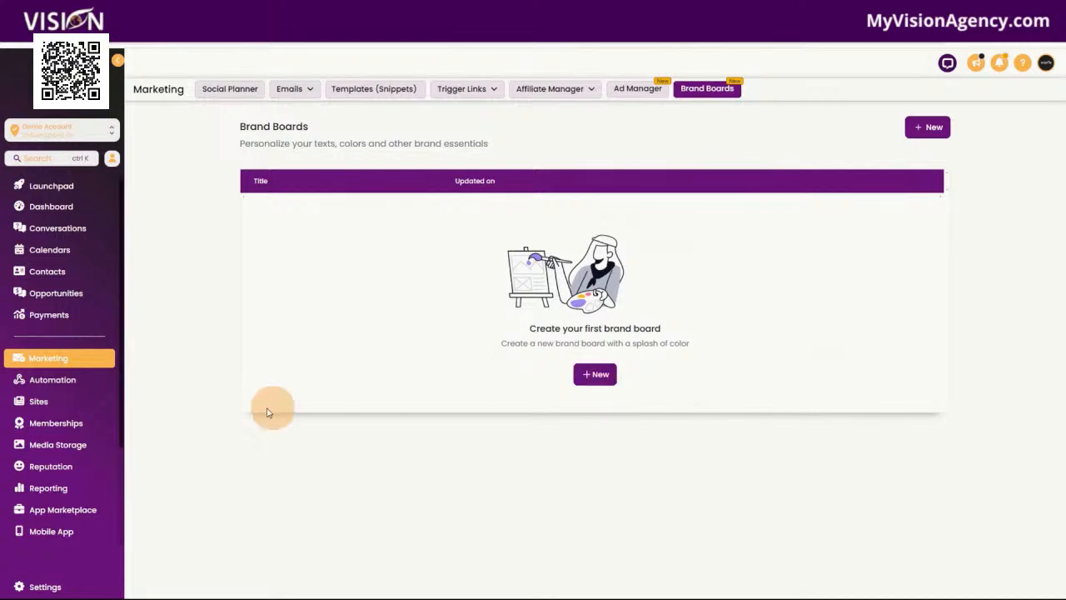
Open the draft workflow in Automation and bring up the list of triggers available for it
click(47, 384)
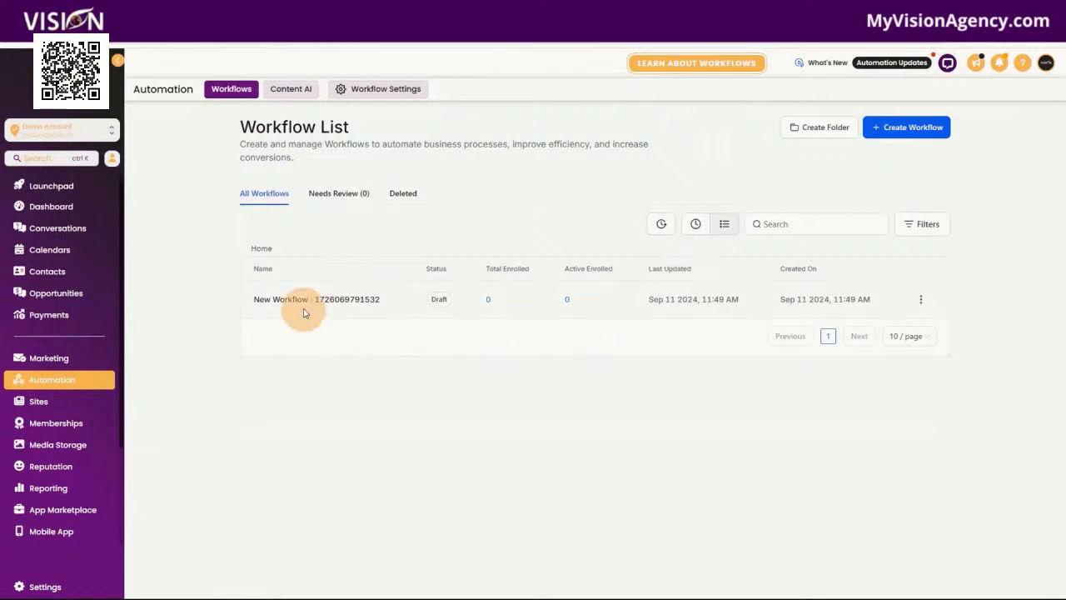
click(302, 302)
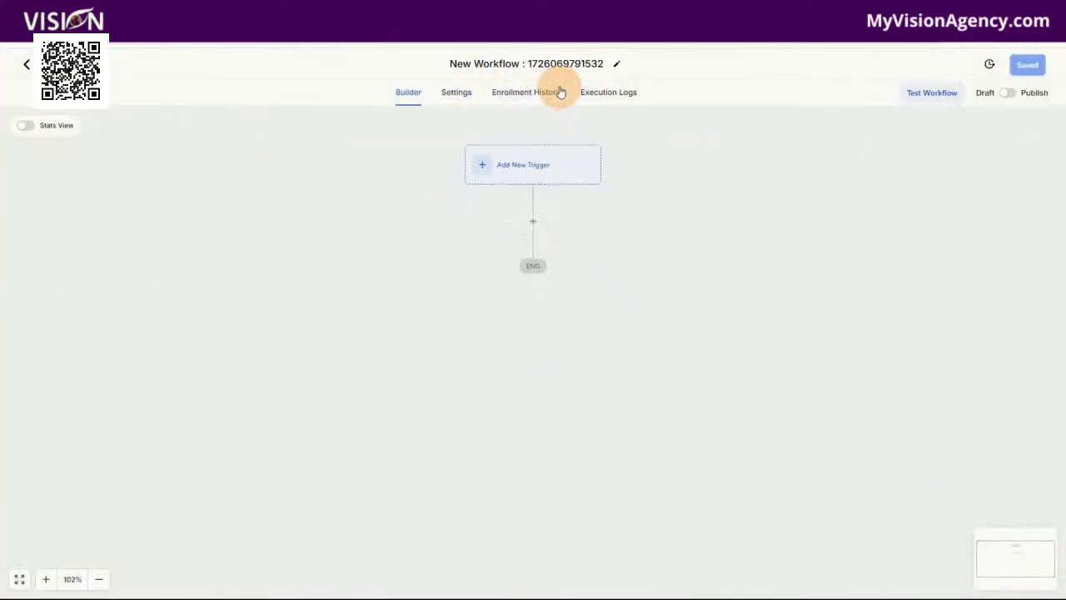
click(537, 169)
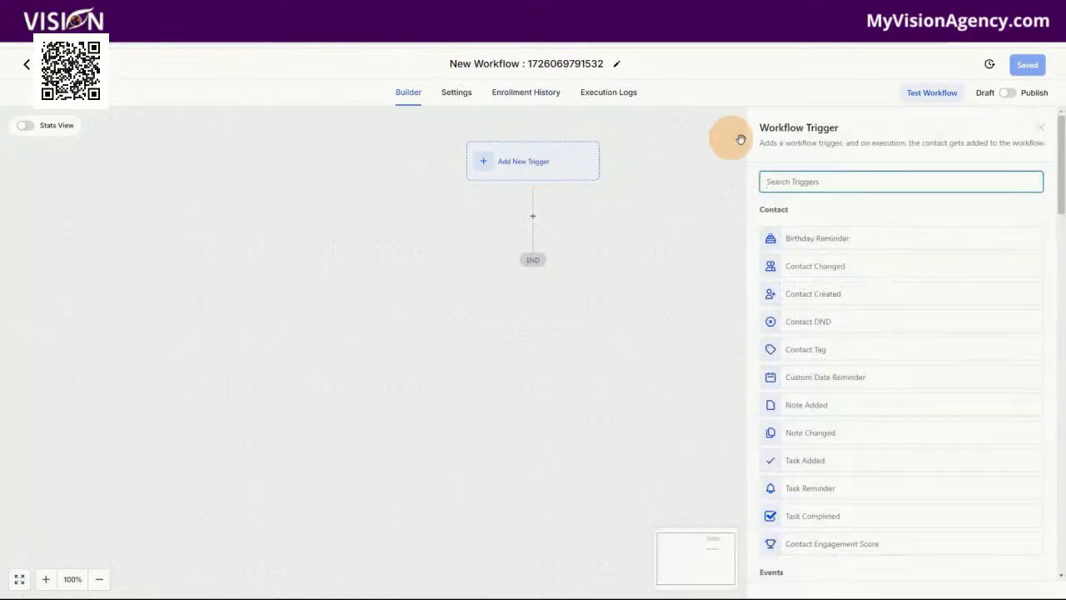
Examine the available workflow triggers, from Contact and Appointments through Opportunities, Affiliate, Courses and Payments to Communities and Certificates
scroll(881, 307, down, 4)
scroll(876, 301, down, 7)
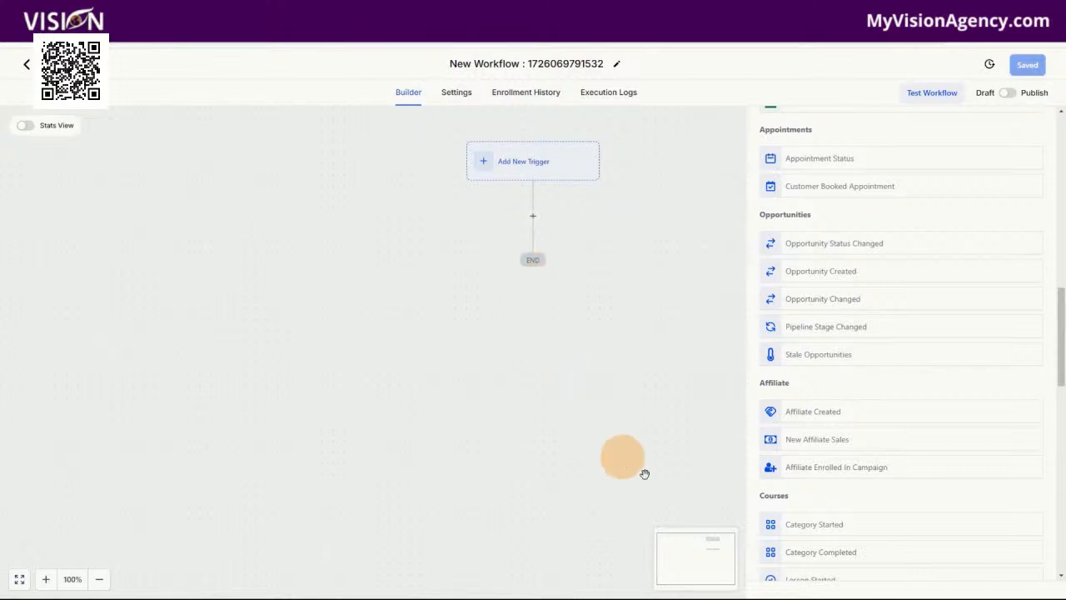
scroll(916, 436, down, 3)
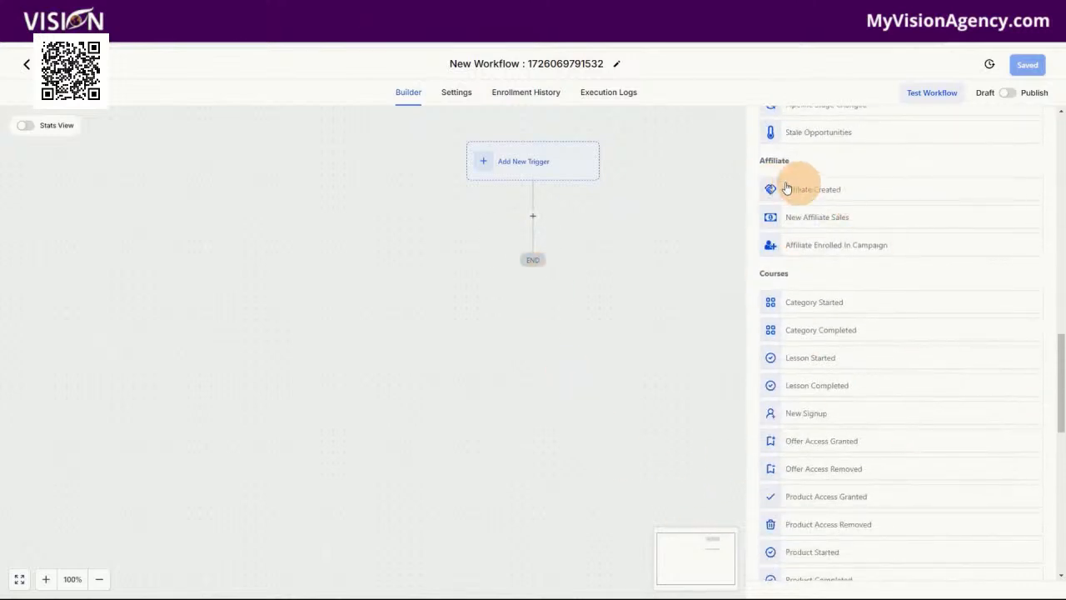
scroll(886, 408, down, 3)
scroll(907, 429, down, 4)
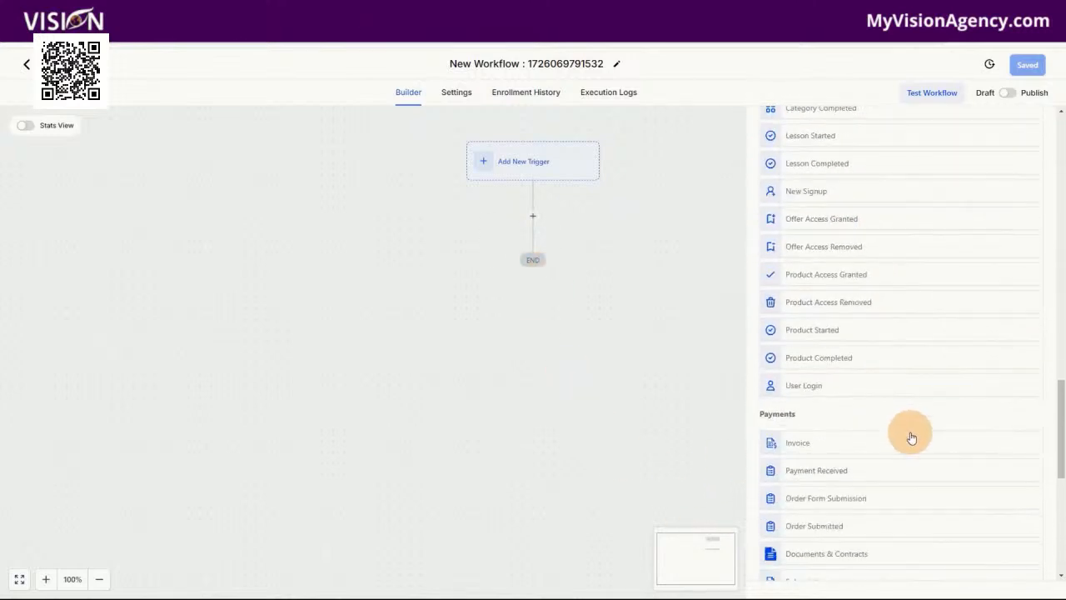
scroll(912, 399, down, 2)
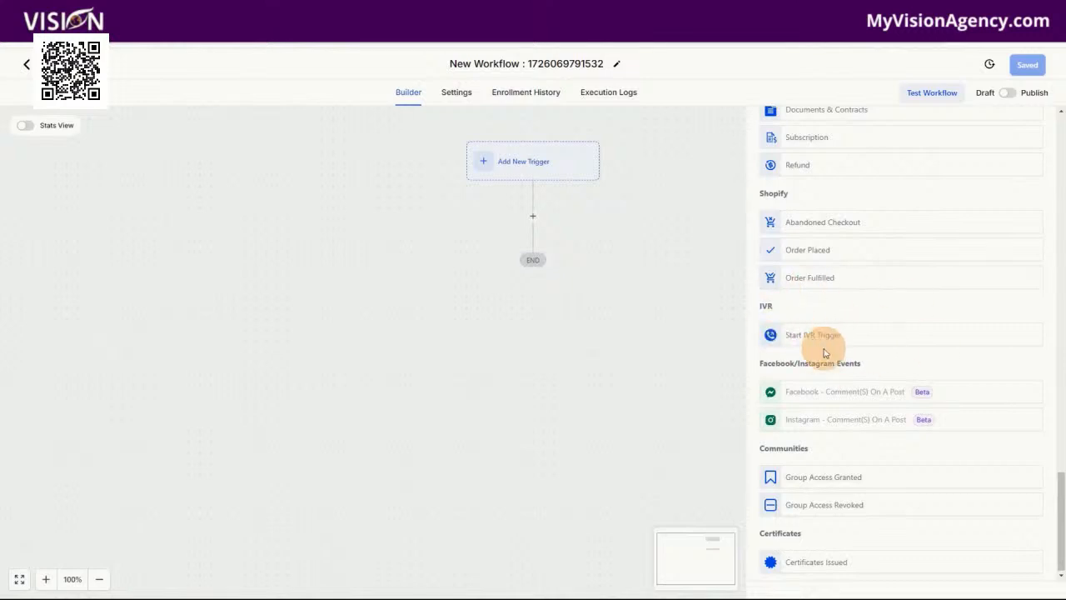
scroll(880, 499, up, 5)
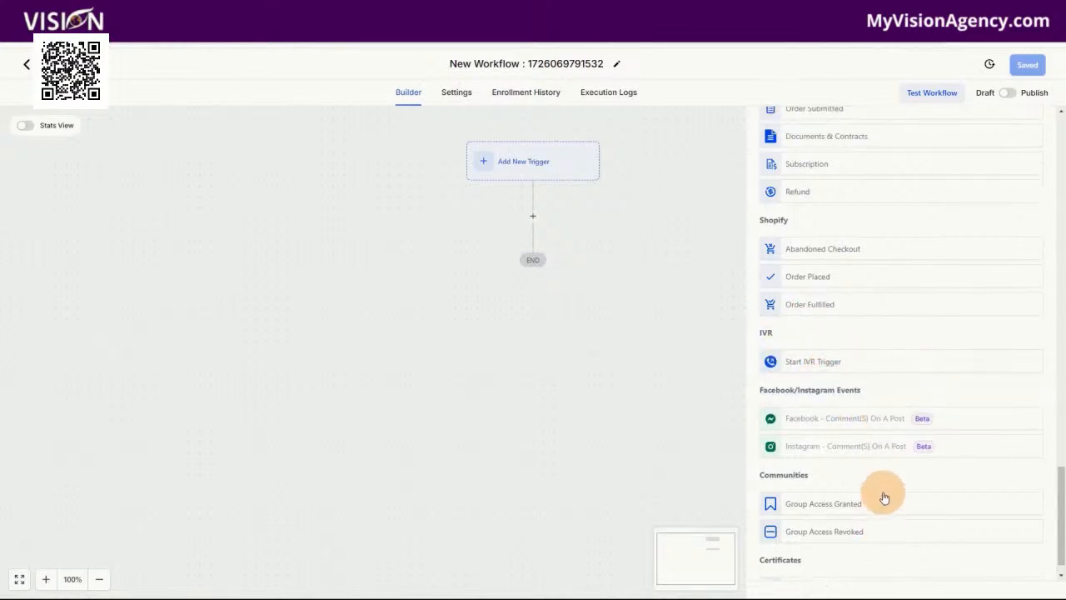
scroll(878, 425, up, 5)
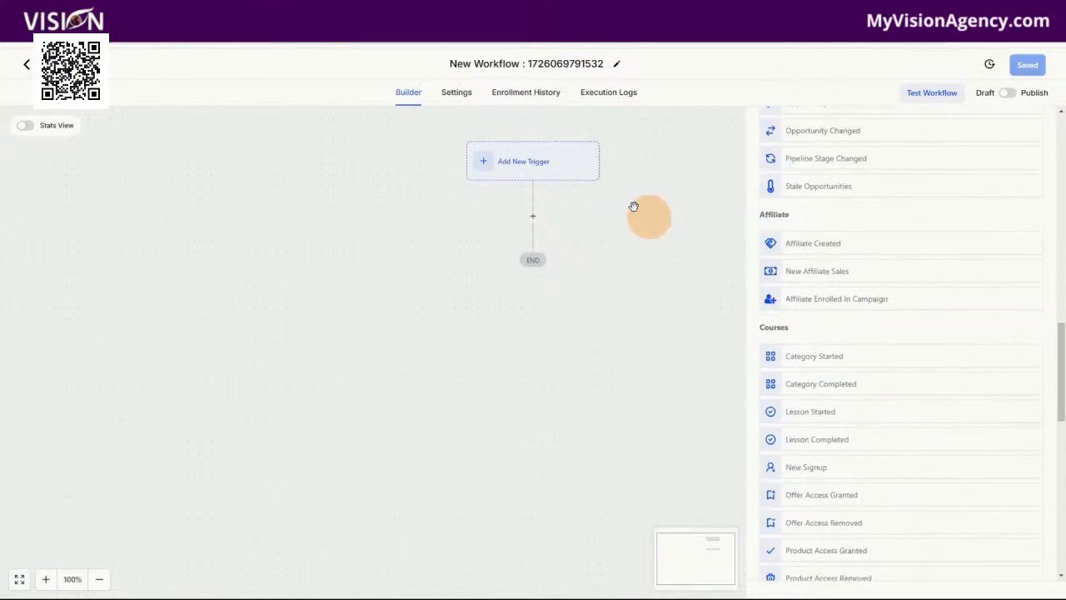
Bring up the actions available for the workflow's first step, review their categories, and return to the workflow list
click(533, 218)
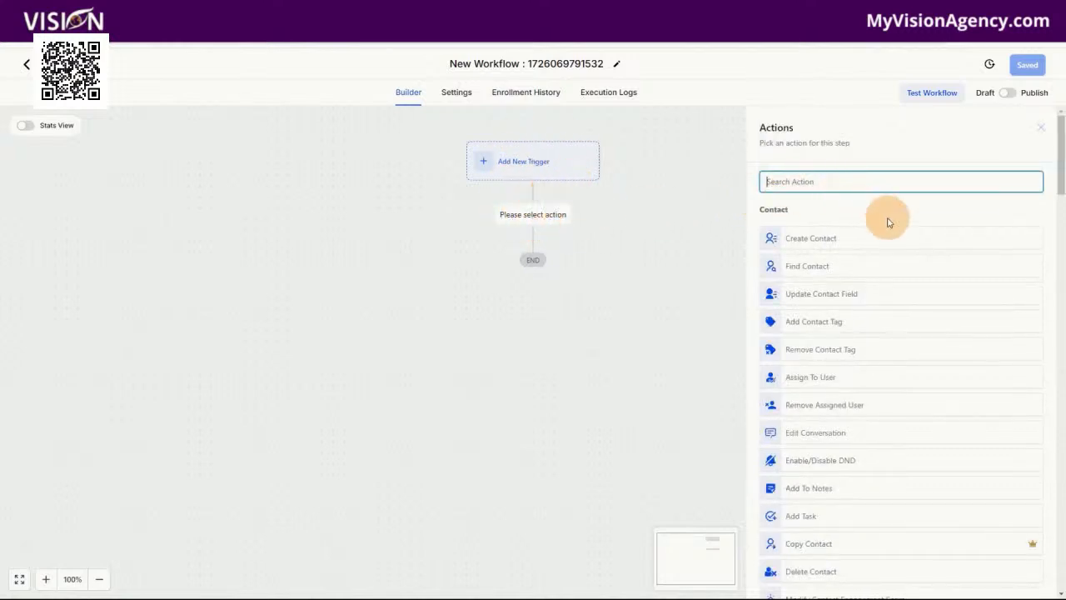
scroll(918, 238, down, 10)
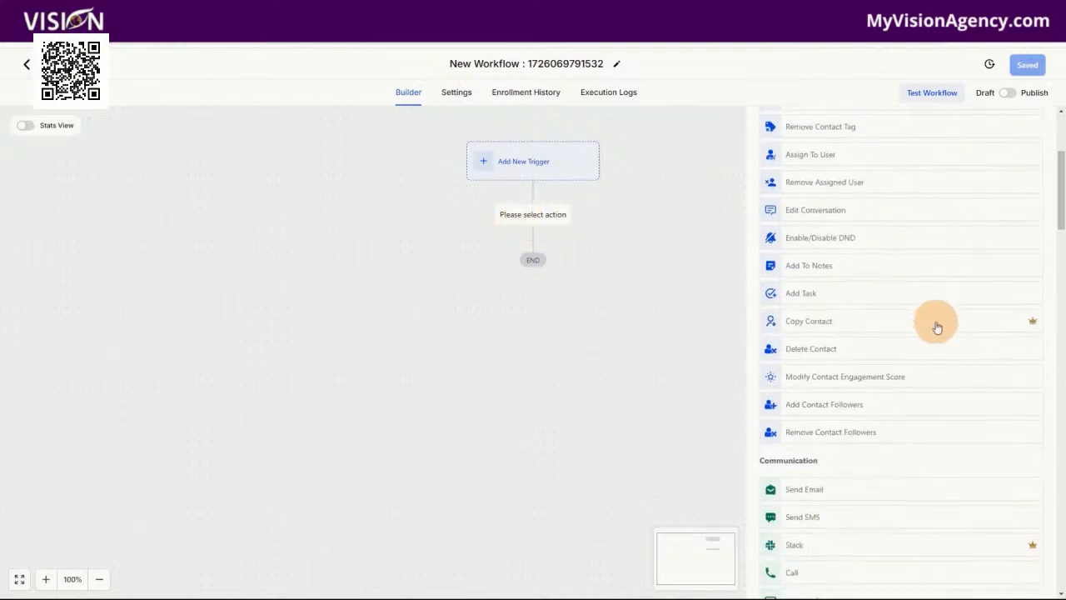
scroll(916, 375, down, 12)
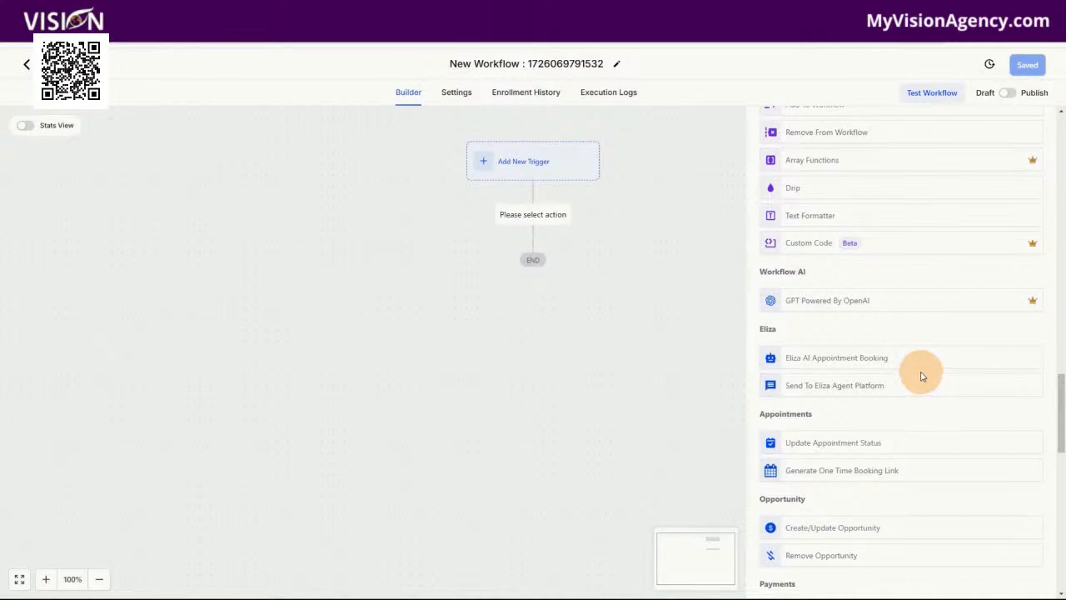
scroll(920, 375, down, 4)
scroll(912, 372, down, 10)
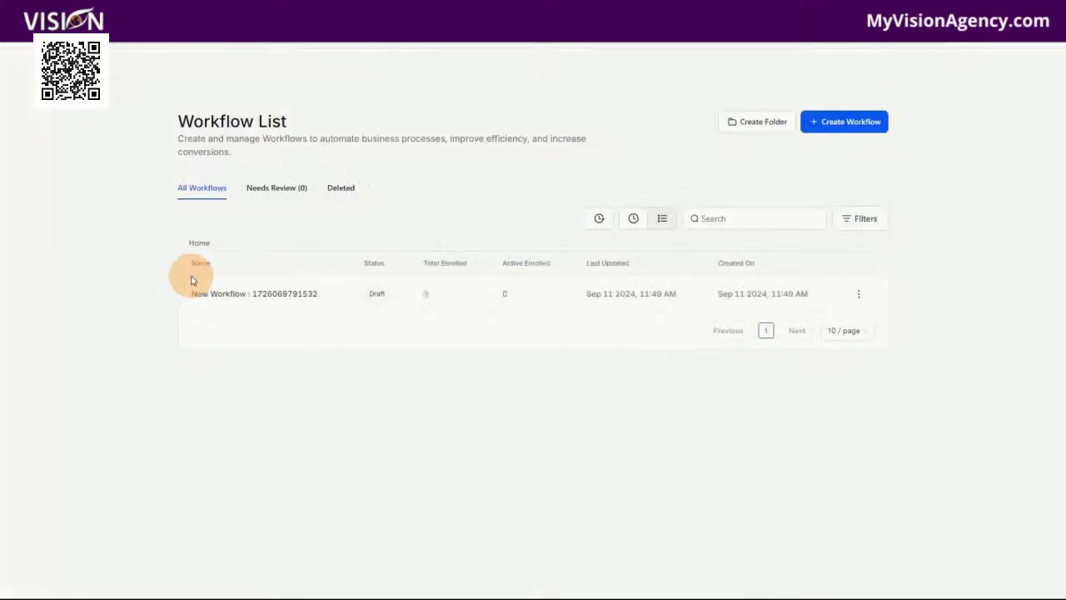
click(191, 292)
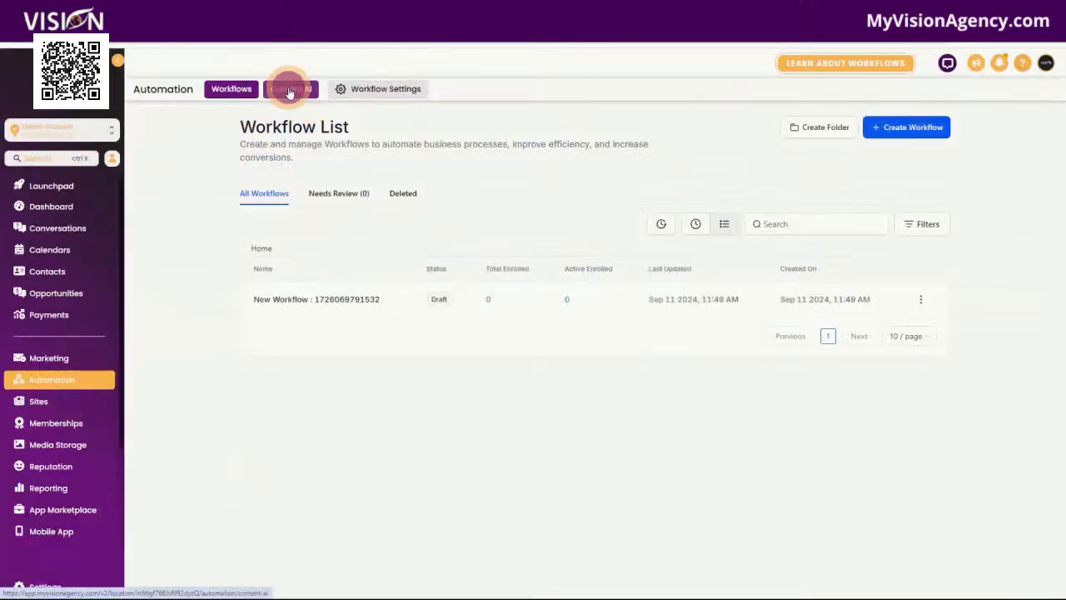
Show Automation's Content AI page and the Sites section's Funnels, Websites, Stores and Analytics pages
click(287, 88)
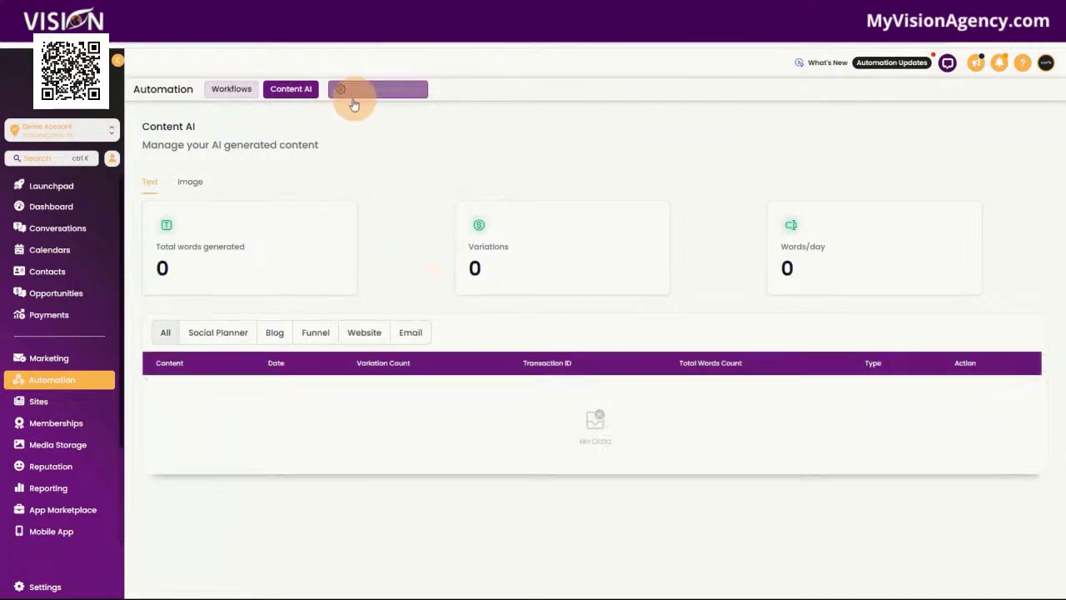
click(35, 403)
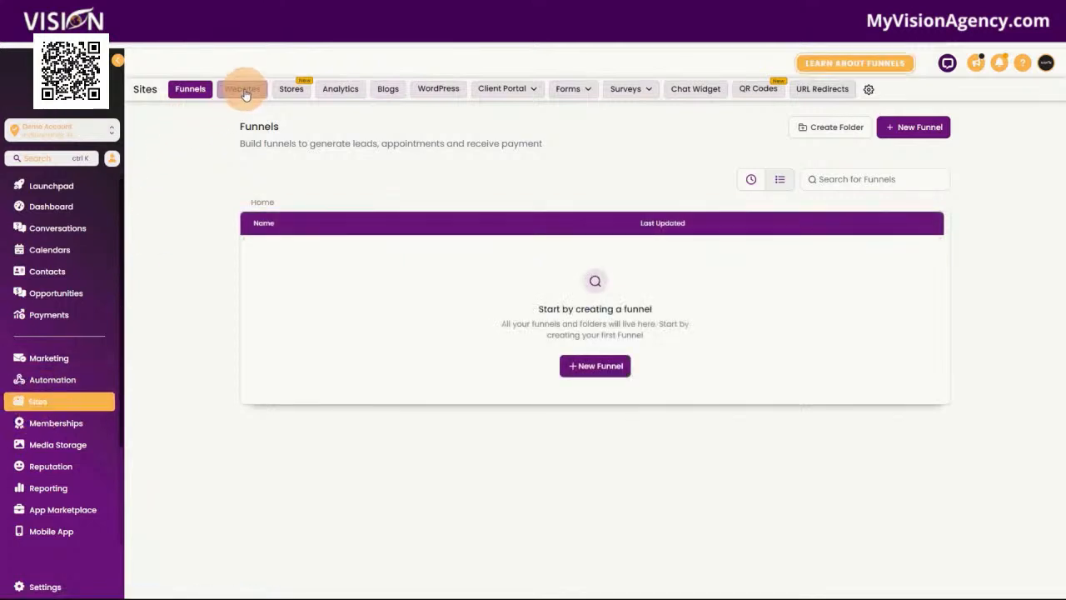
click(243, 89)
click(291, 90)
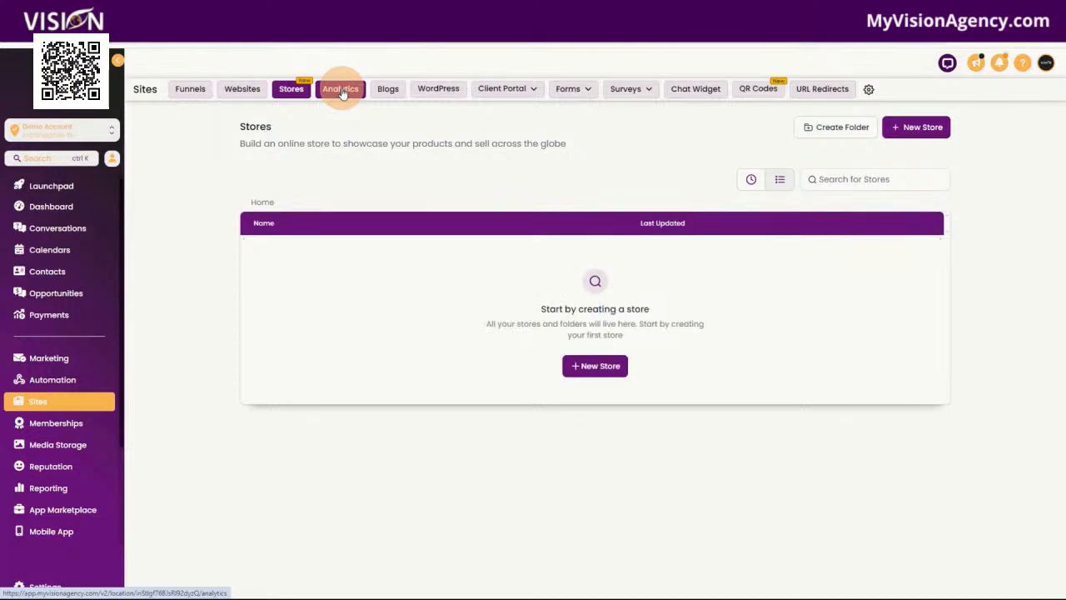
click(341, 98)
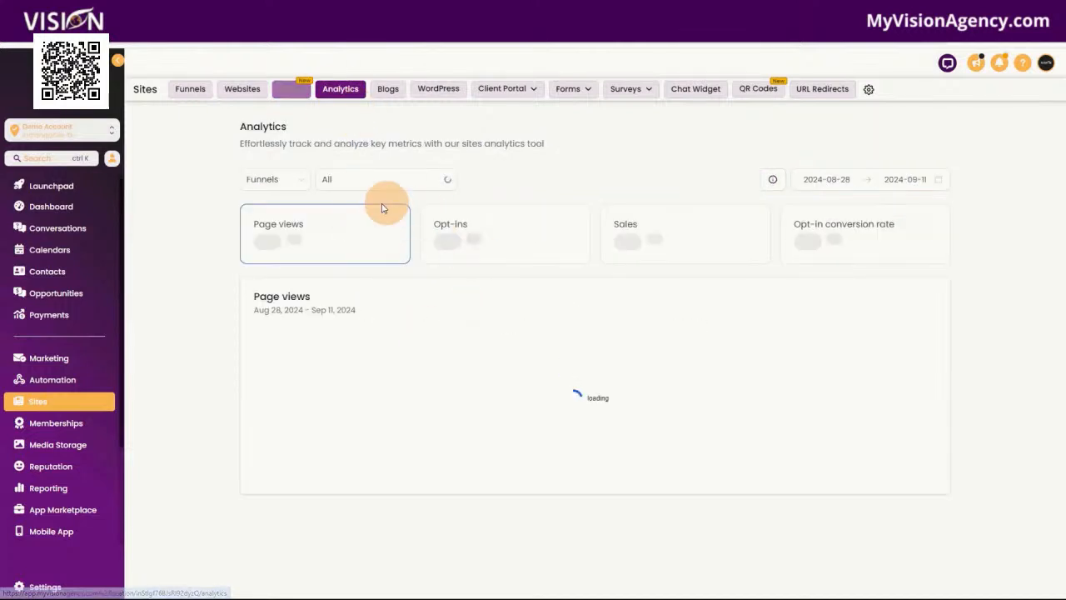
Show the Blogs and WordPress pages of Sites, and view the Client Portal dashboard with its list of subpages
click(388, 90)
click(443, 90)
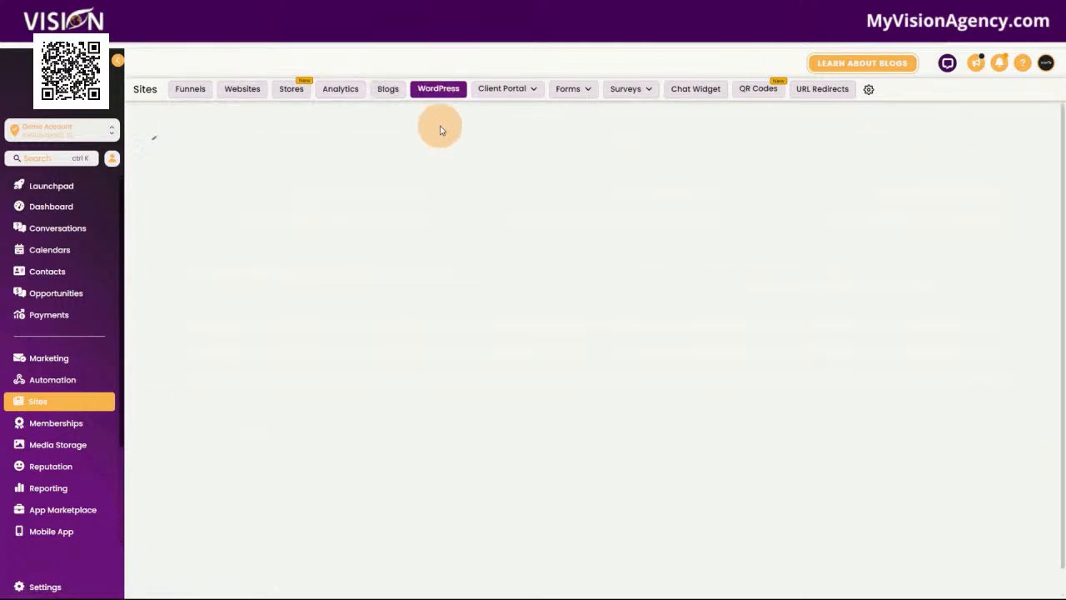
click(516, 88)
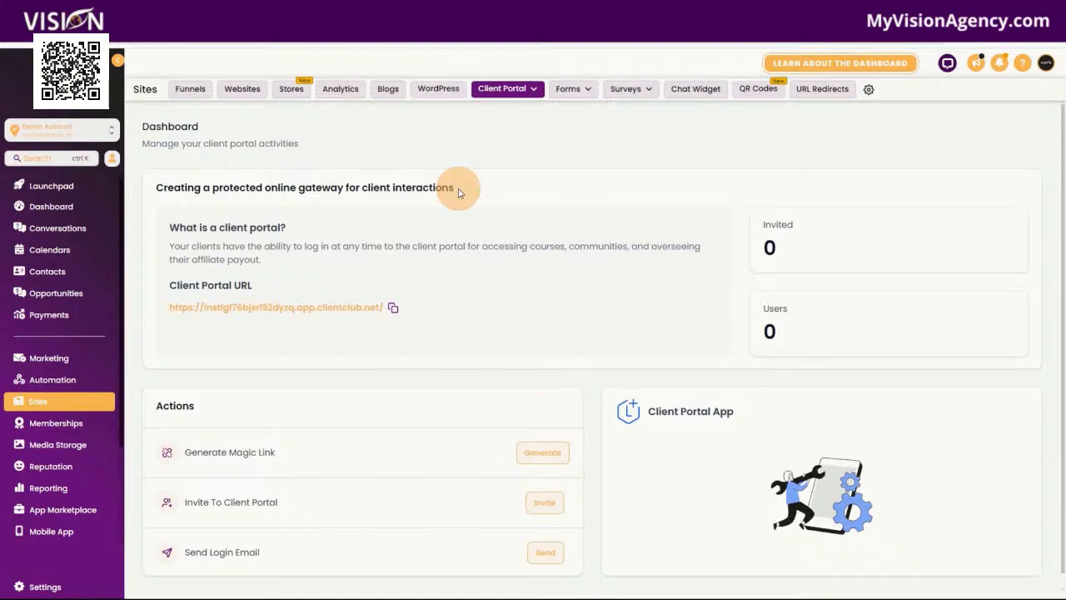
mouse_move(497, 91)
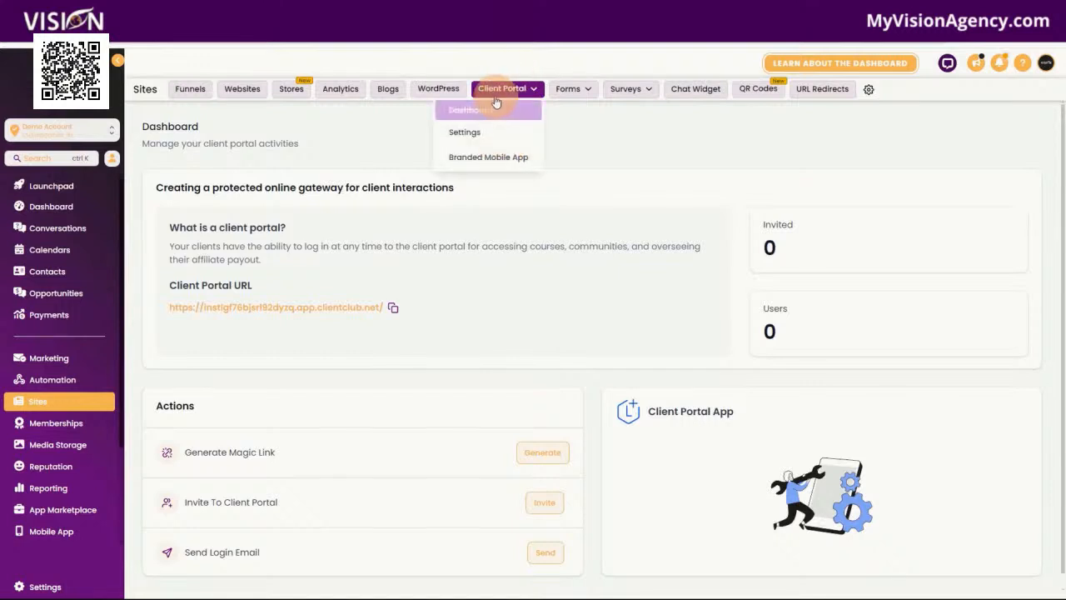
Show the Forms builder page with its Analyze and Submissions options, and open the Surveys builder page
mouse_move(579, 87)
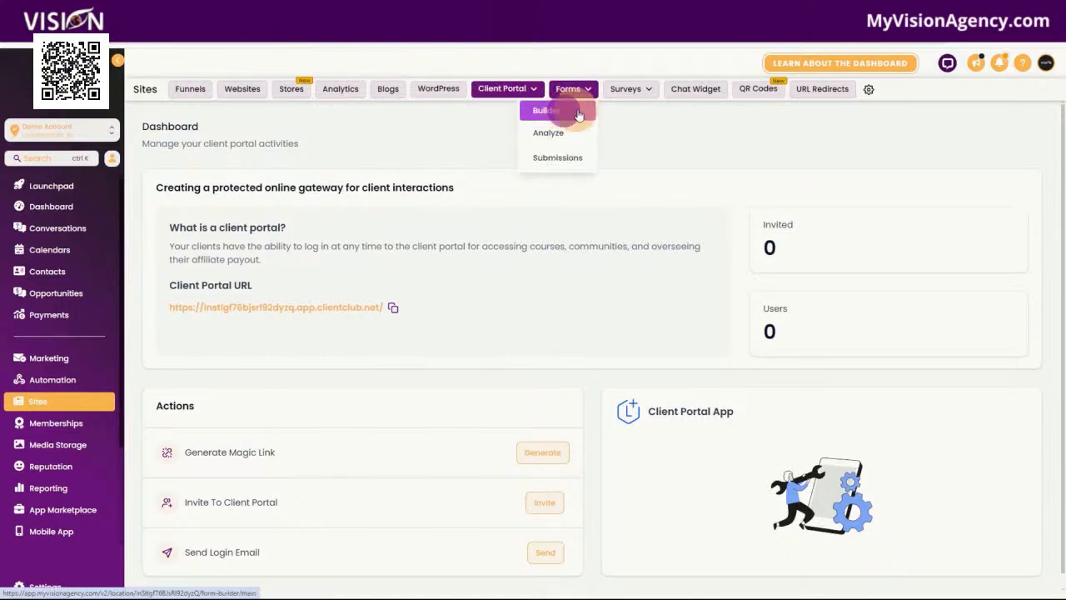
click(557, 113)
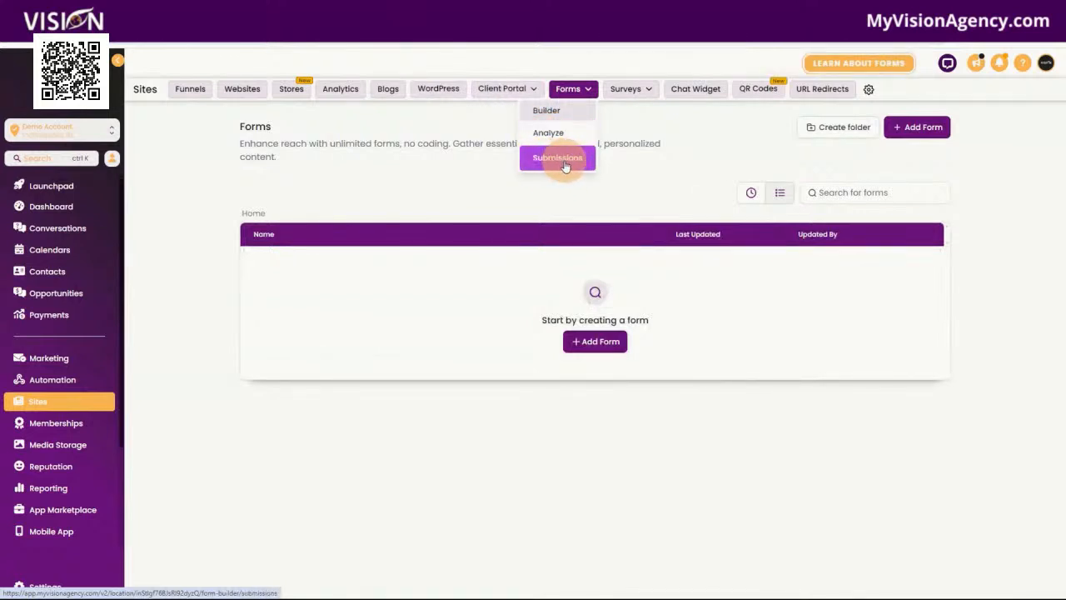
mouse_move(631, 85)
click(620, 112)
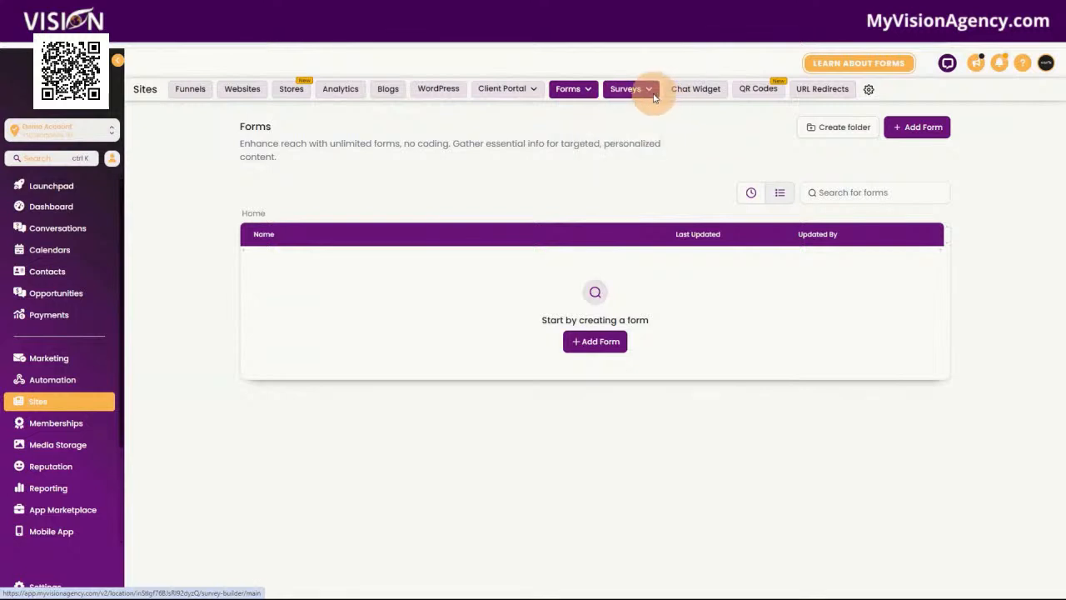
mouse_move(630, 92)
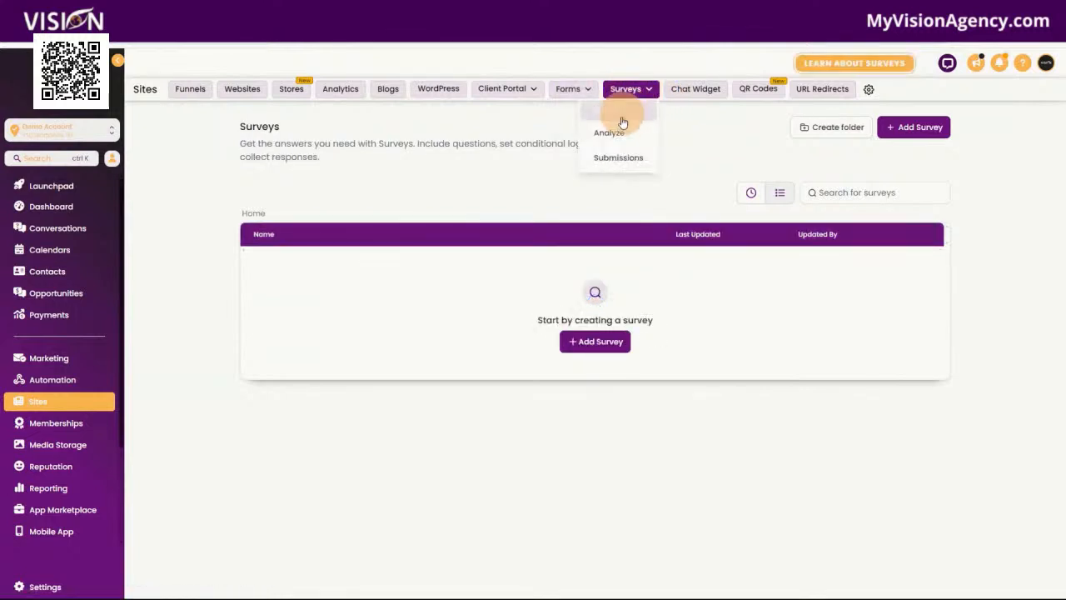
View the Chat Widget, QR Codes and URL Redirects pages of Sites, and leave the redirect settings
click(701, 93)
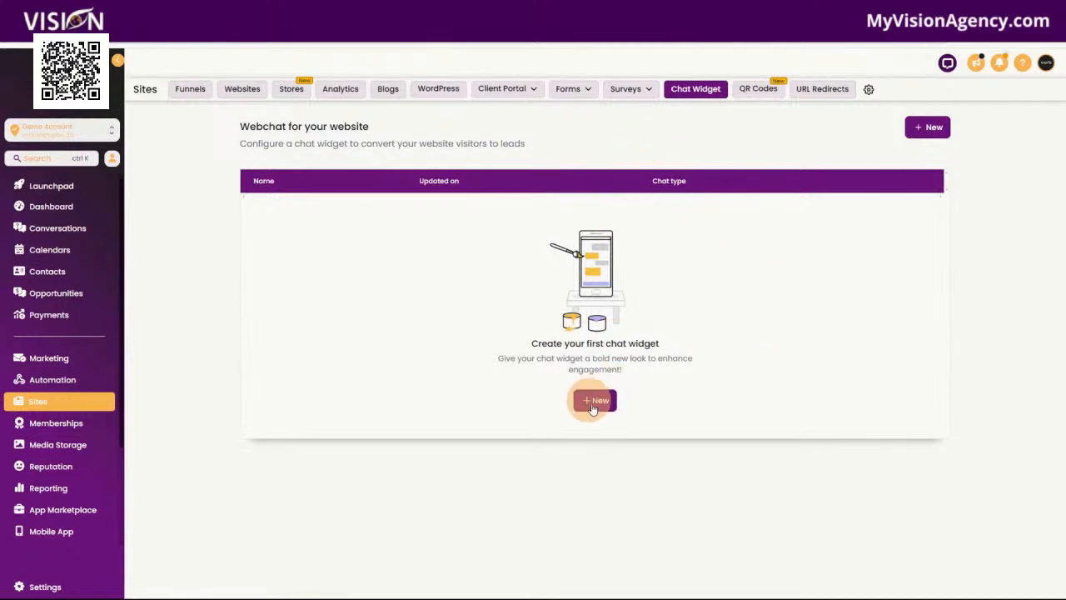
click(759, 96)
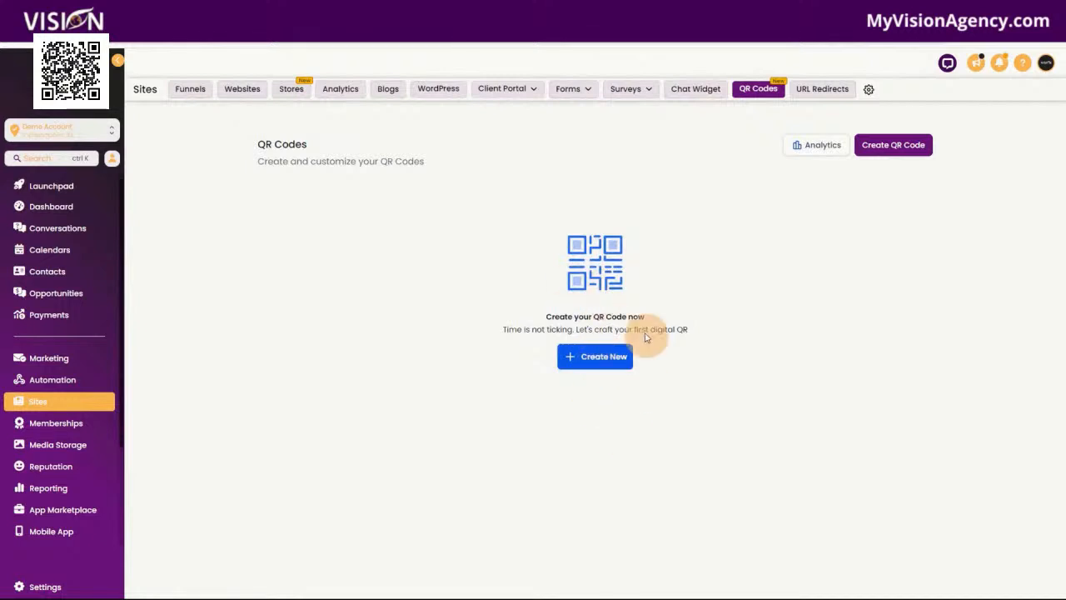
click(825, 89)
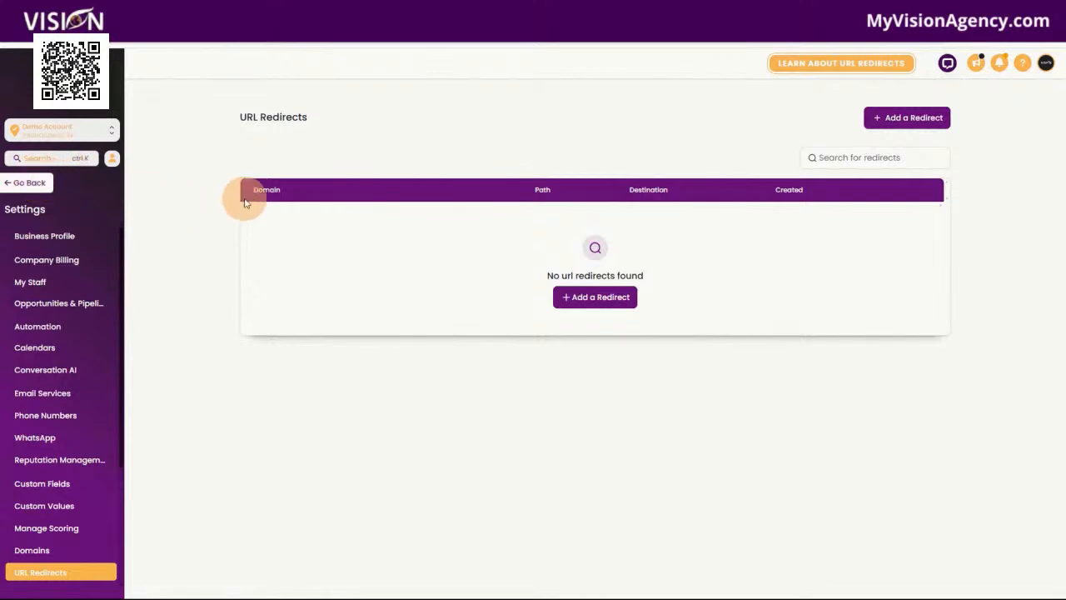
click(25, 185)
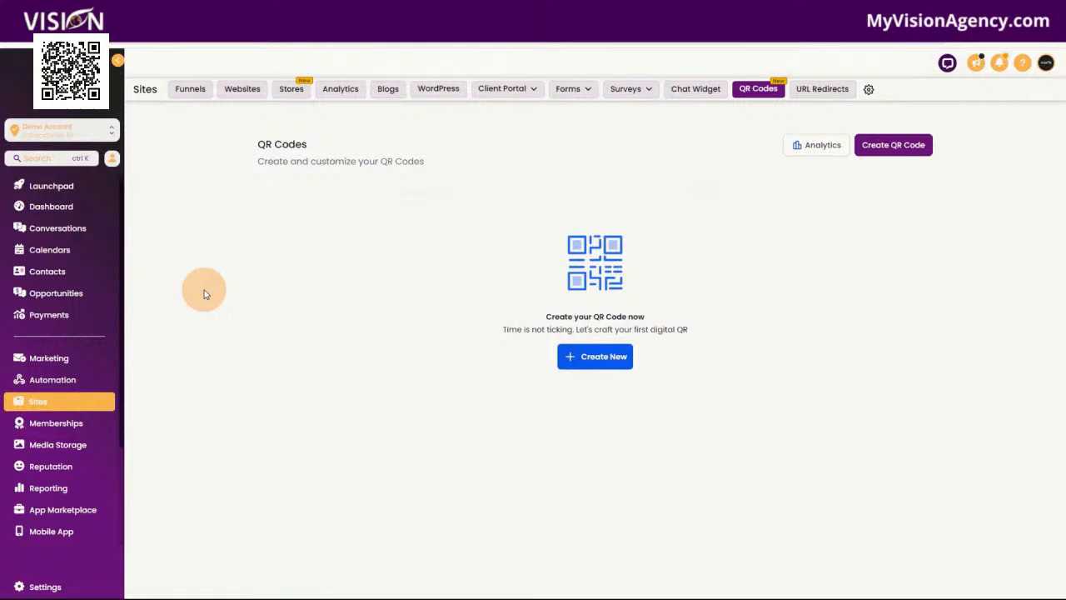
Tour the Memberships section, covering the Courses dashboard and options, the Communities groups and the Certificates page
click(55, 423)
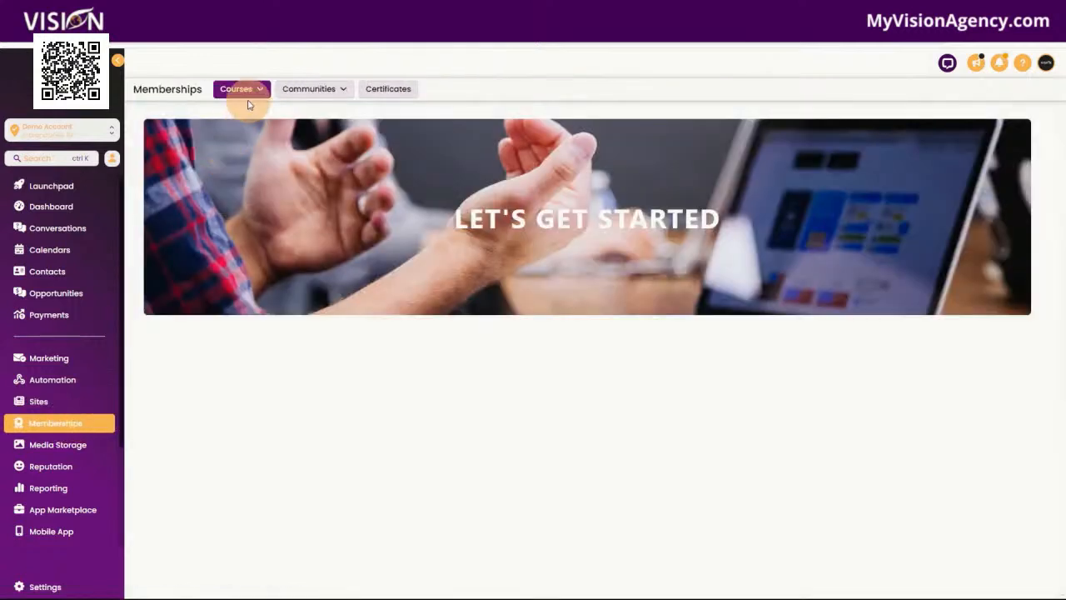
click(245, 98)
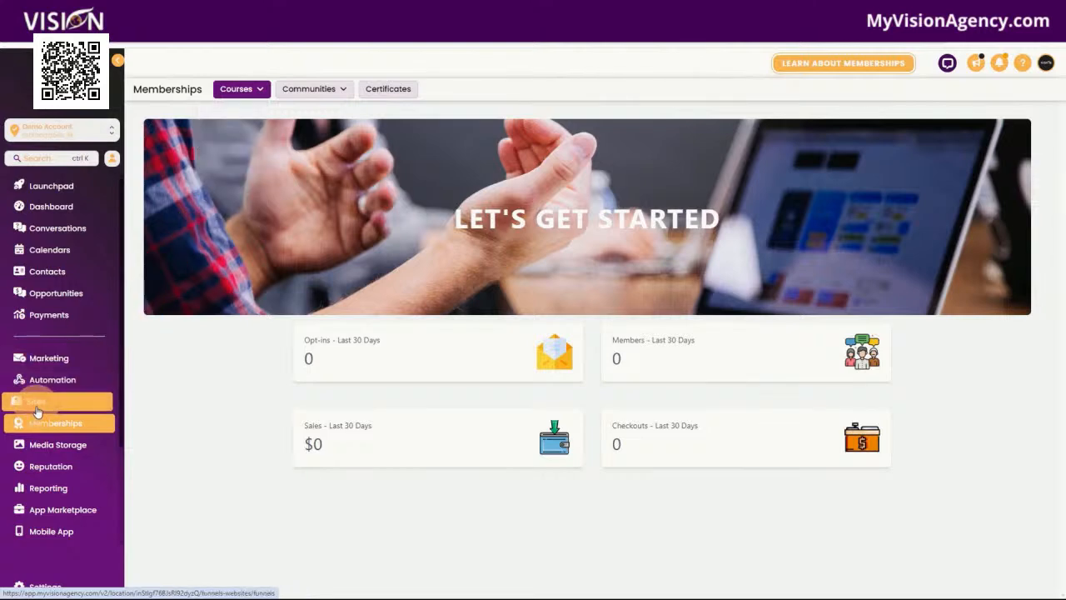
mouse_move(238, 88)
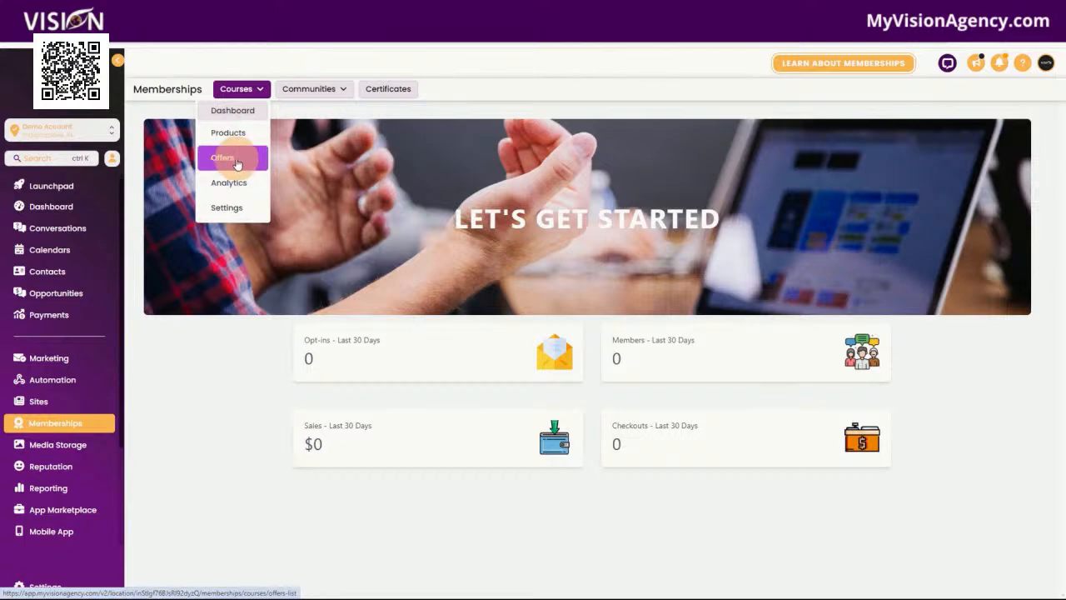
mouse_move(293, 89)
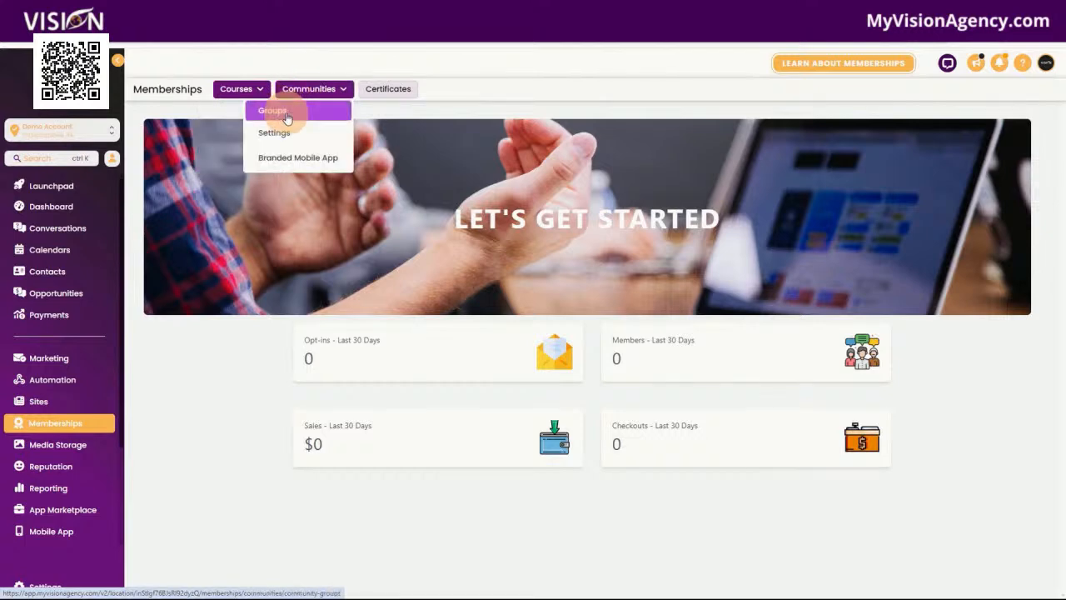
click(275, 109)
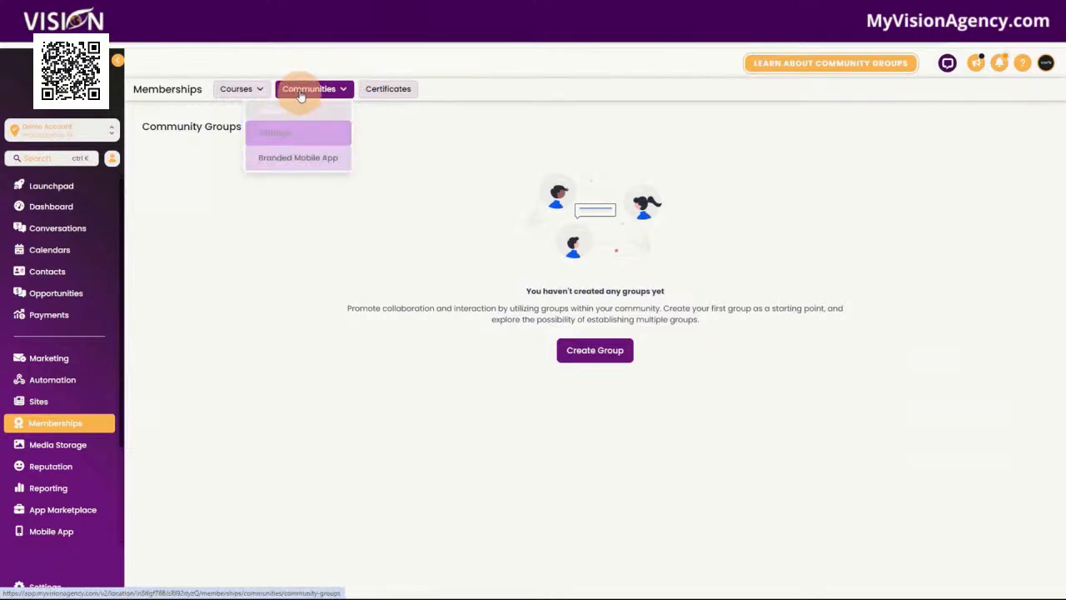
click(392, 92)
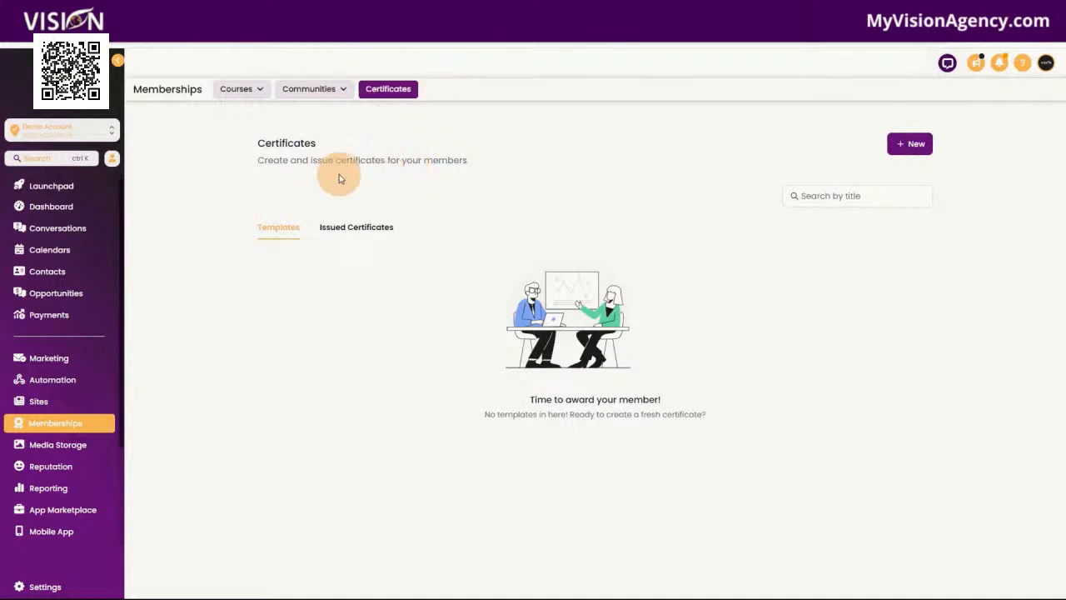
View Media Storage, dismissing the asset merge dialog, and open the Reputation overview
click(82, 454)
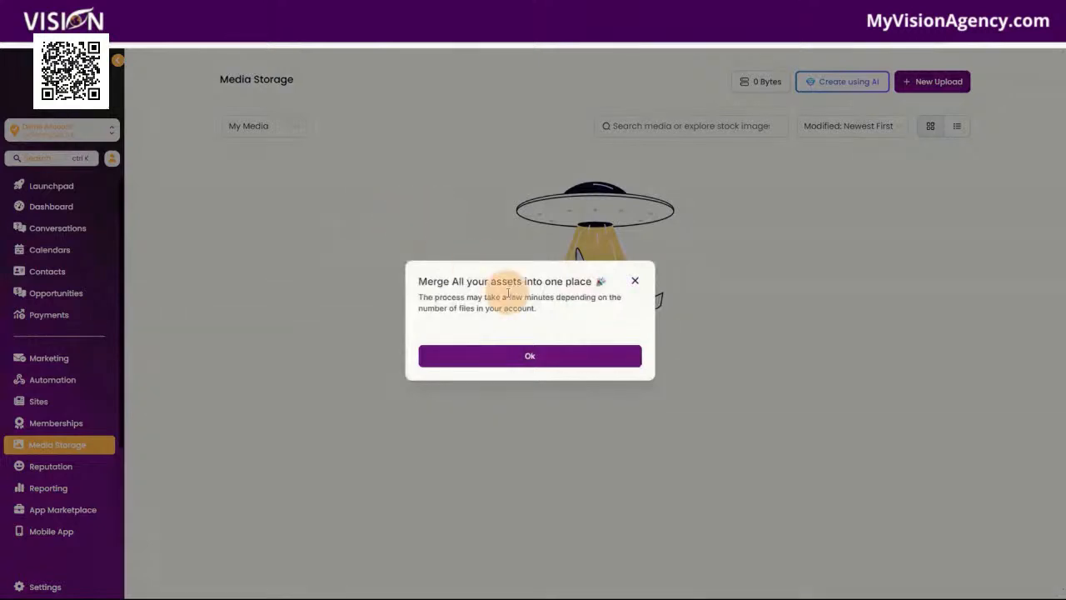
click(635, 280)
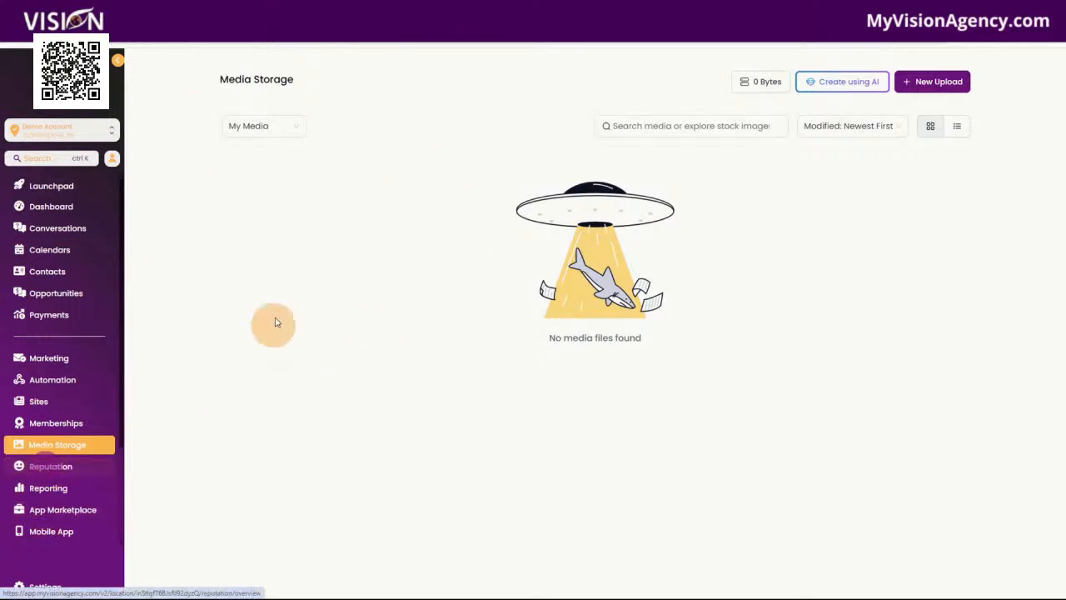
click(78, 472)
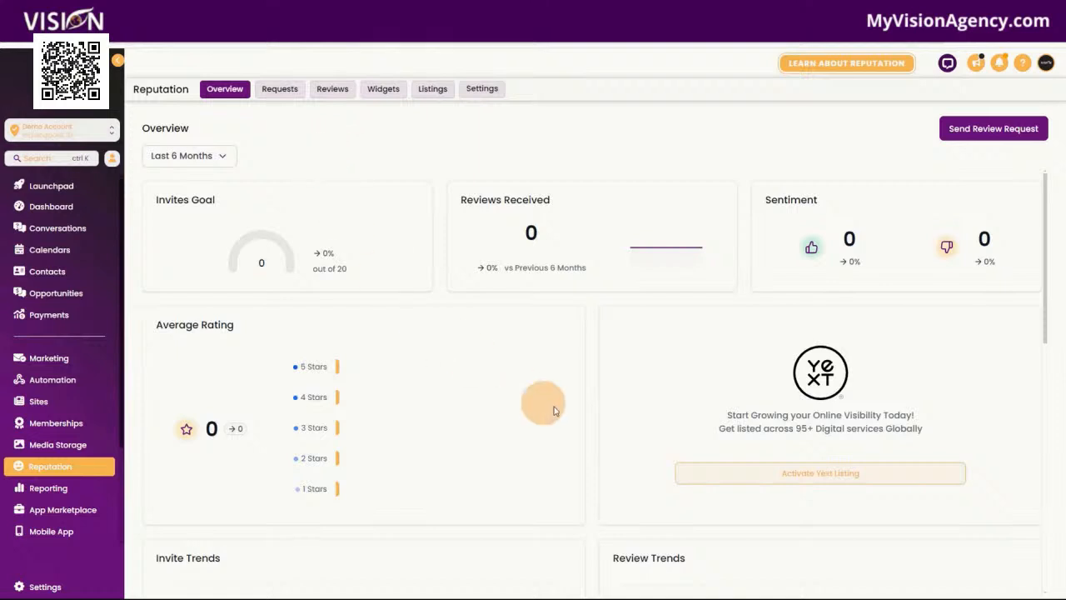
View the Google Ads Report in the Reporting section, and open the App Marketplace page
click(63, 493)
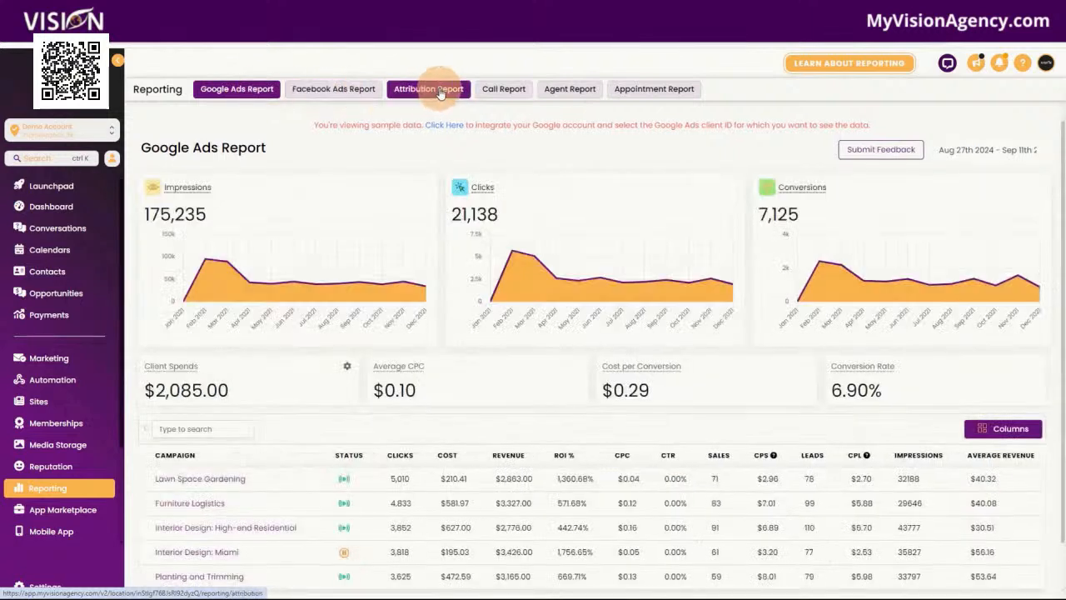
click(675, 92)
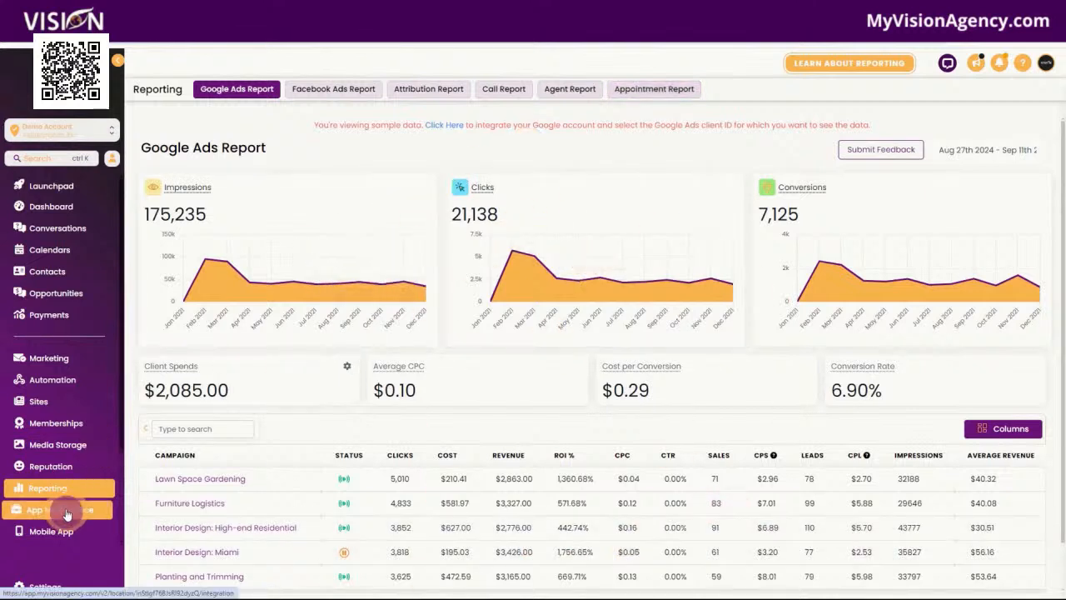
scroll(74, 400, down, 3)
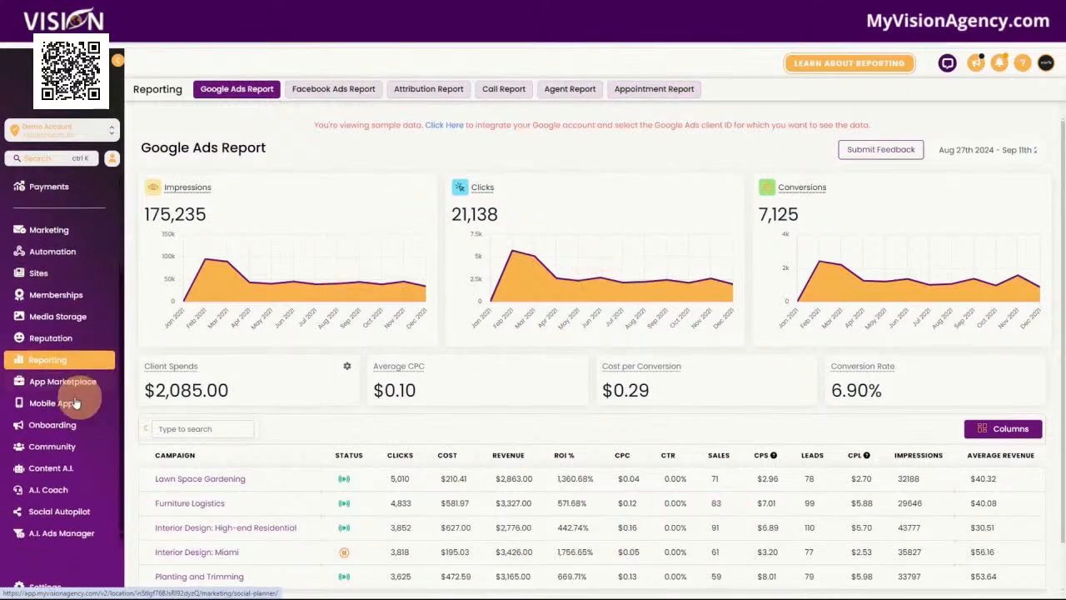
click(66, 385)
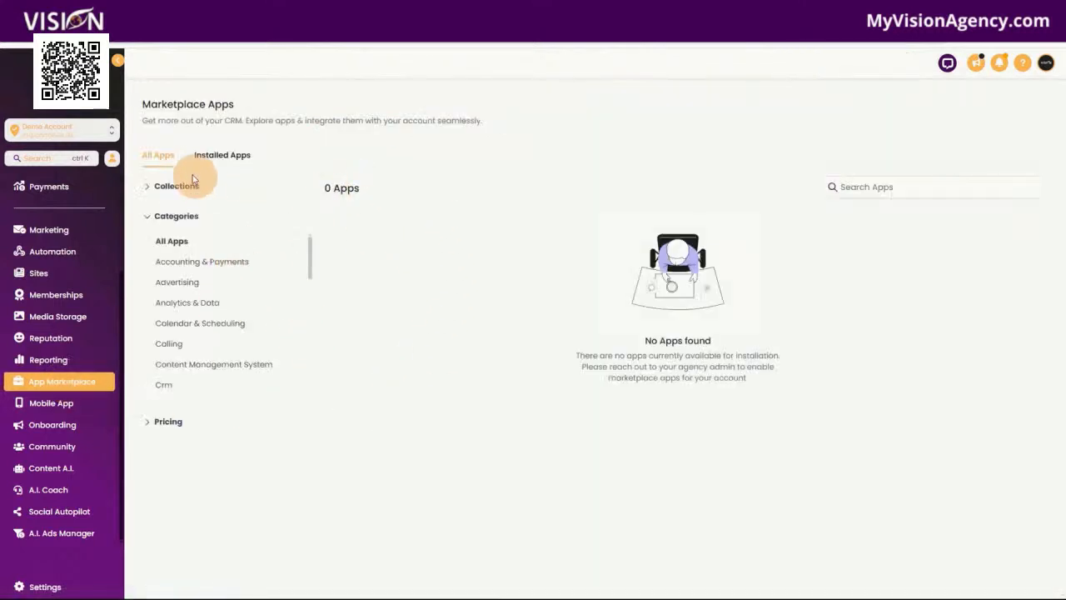
View the Mobile App download and invite page, and the Onboarding page for booking a one-hour call
click(35, 405)
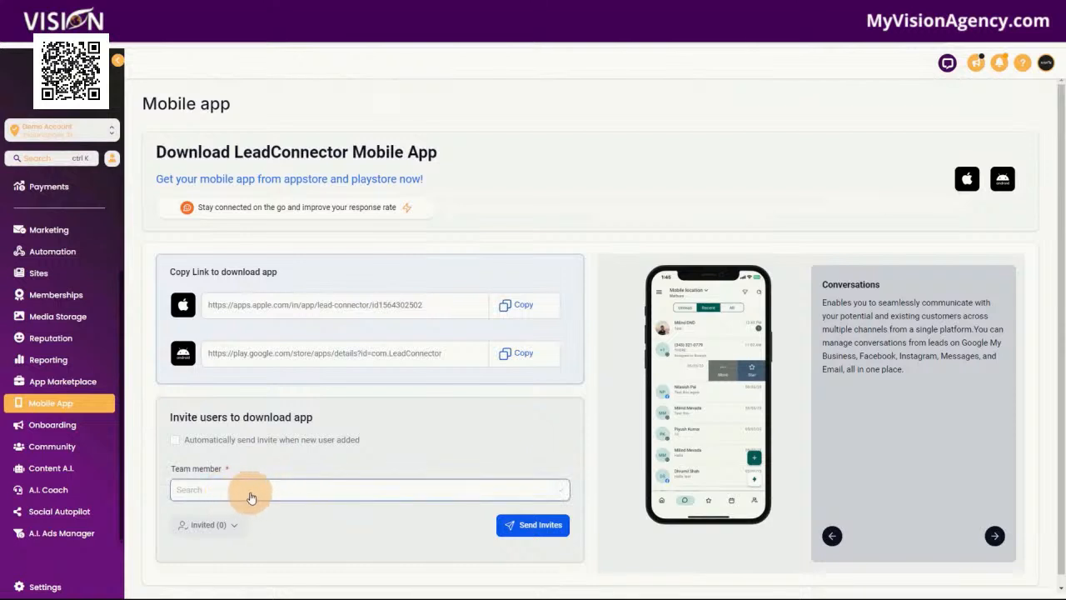
click(46, 429)
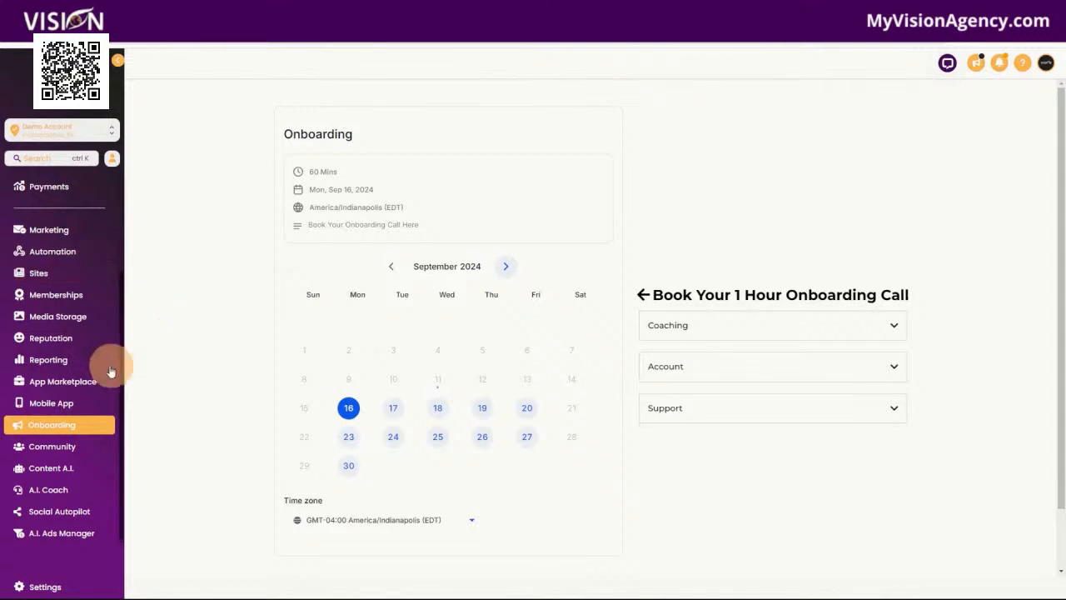
scroll(63, 391, up, 3)
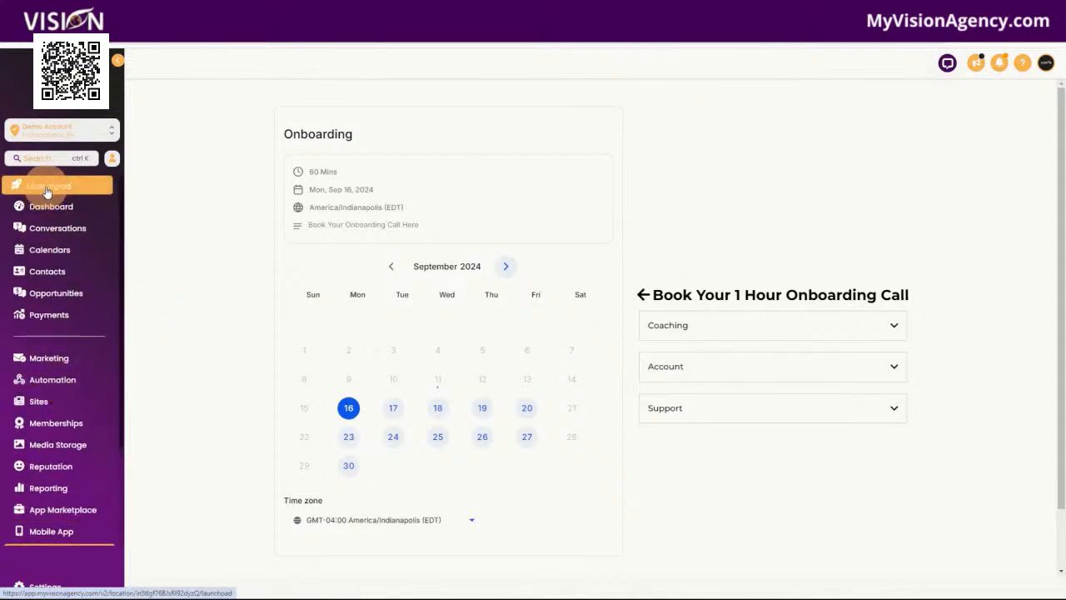
scroll(72, 454, down, 3)
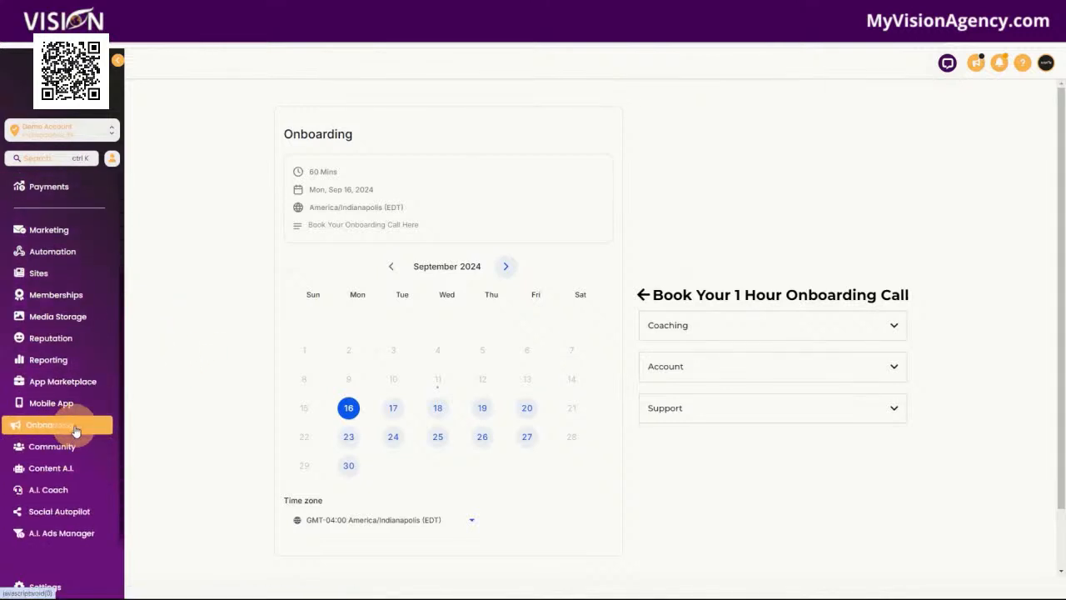
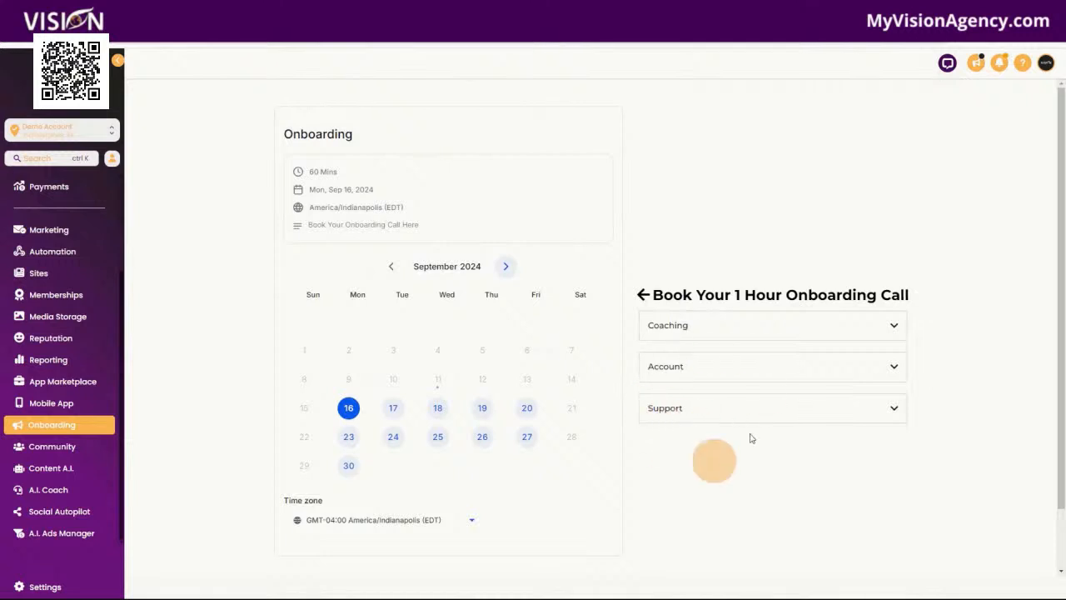
Look through the support widget's help topics and chat options, and open the Community page with the widget closed
click(947, 65)
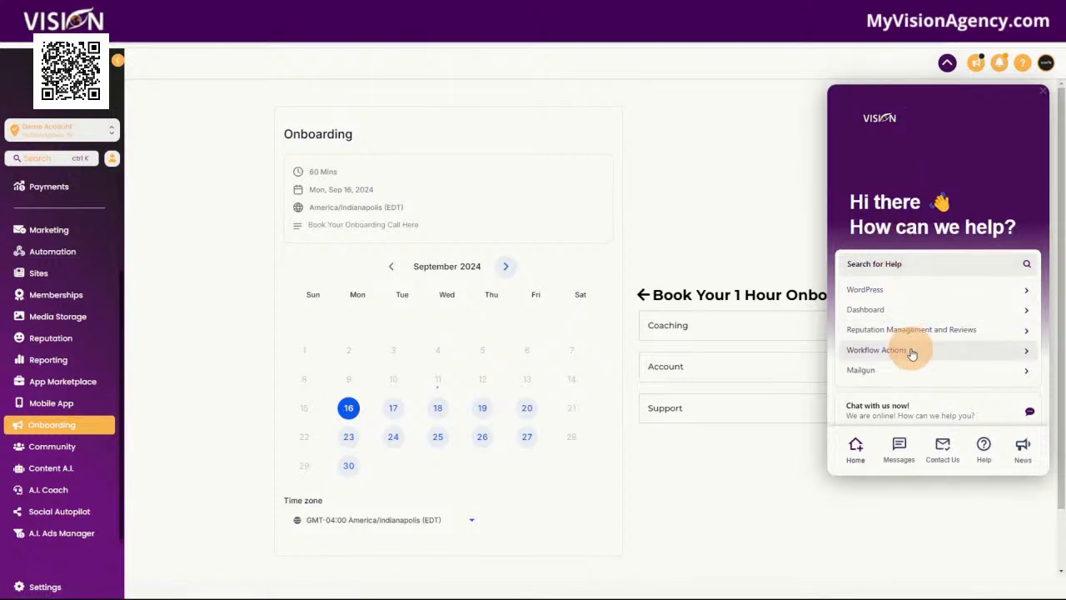
scroll(924, 366, down, 2)
scroll(939, 364, up, 2)
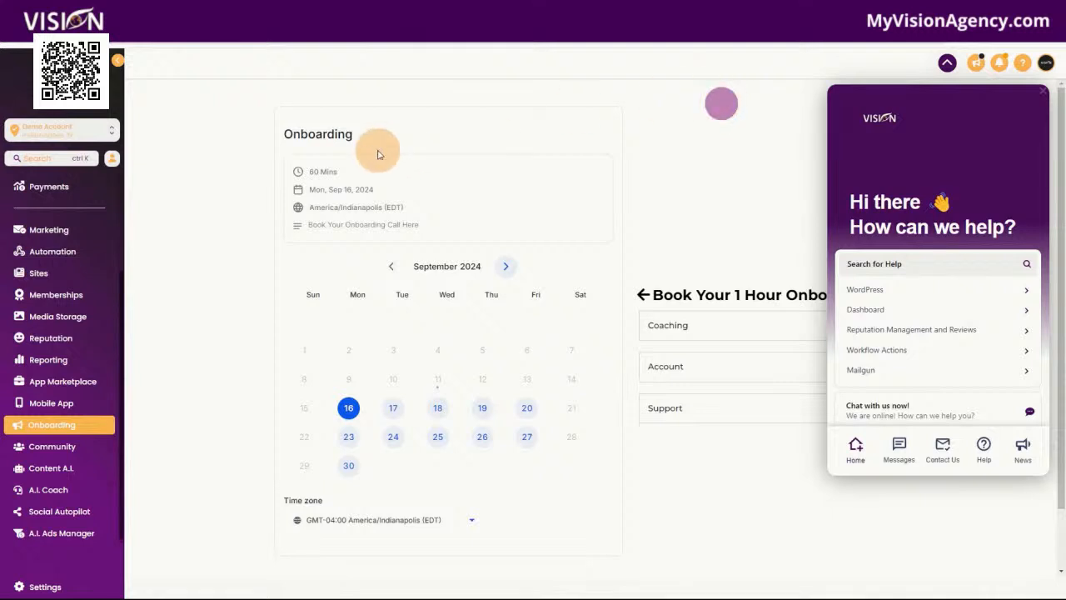
click(65, 454)
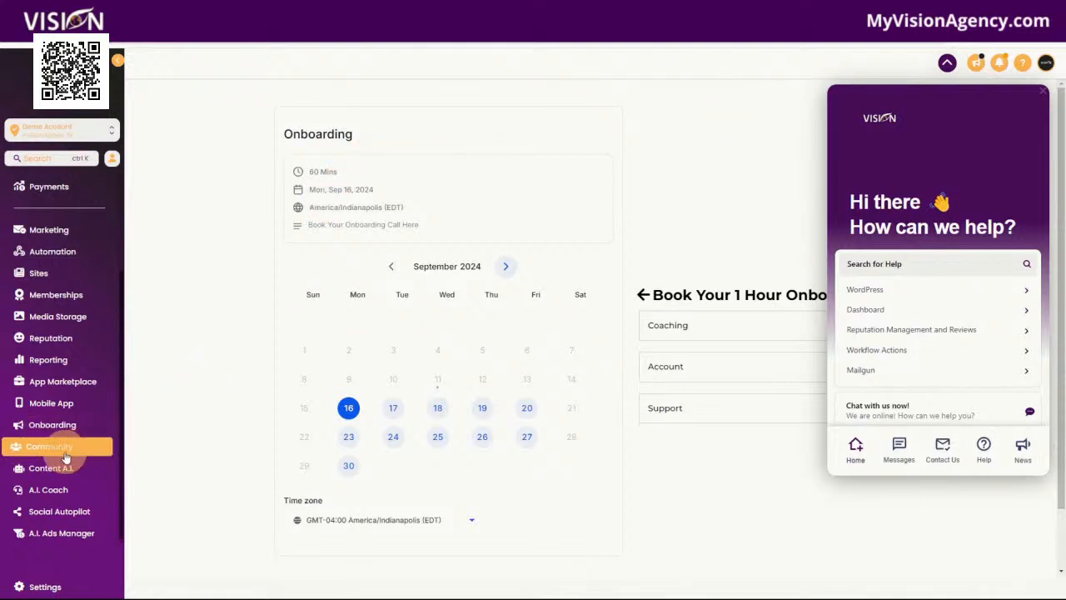
click(946, 64)
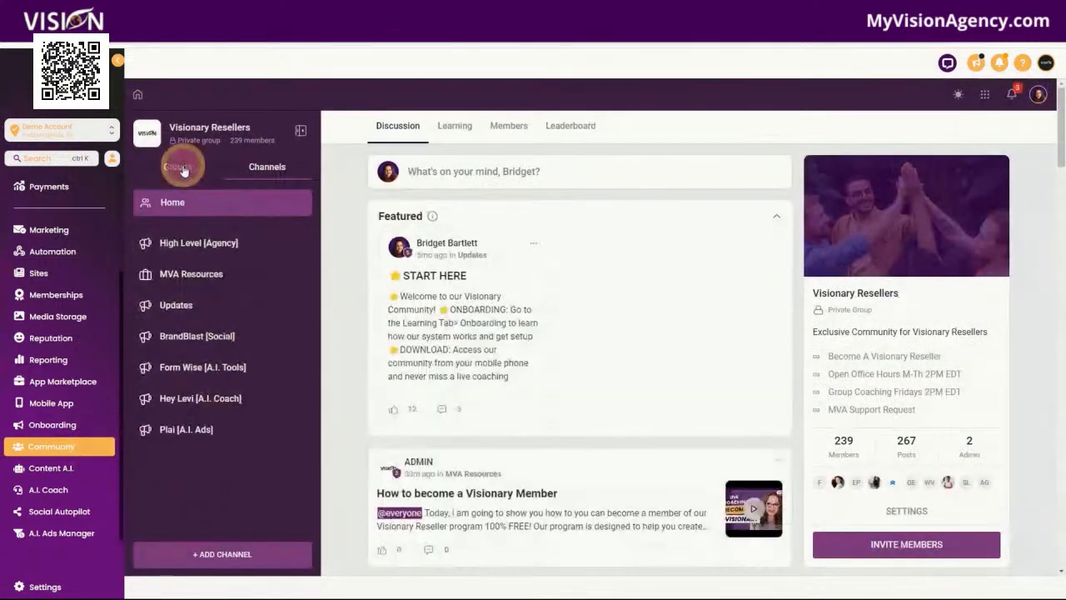
View the Entry Level Visionaries community group, covering its Learning courses and its Discussion feed
click(183, 171)
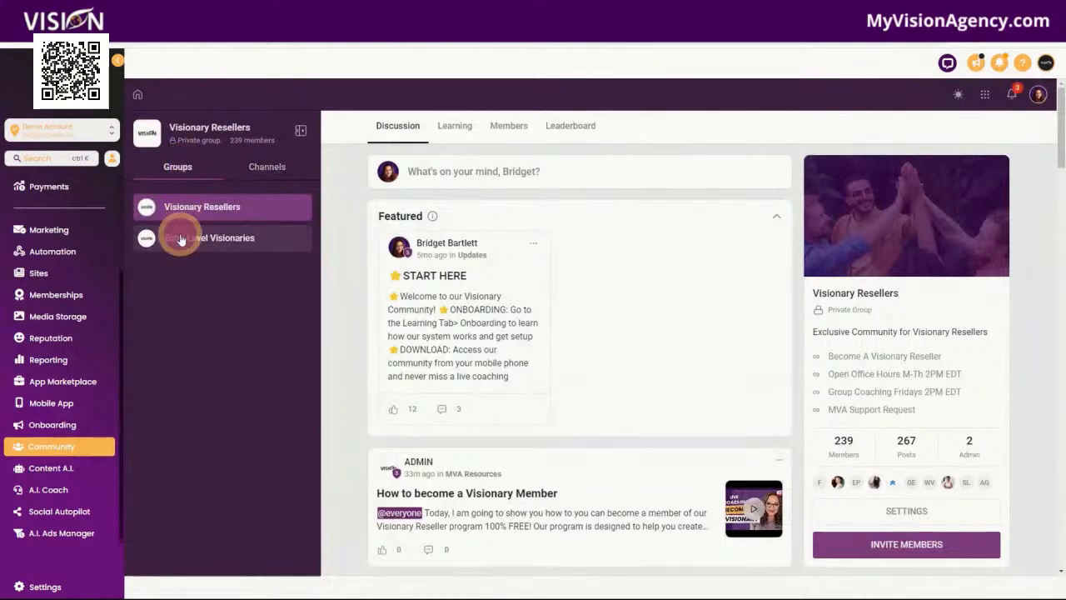
click(181, 234)
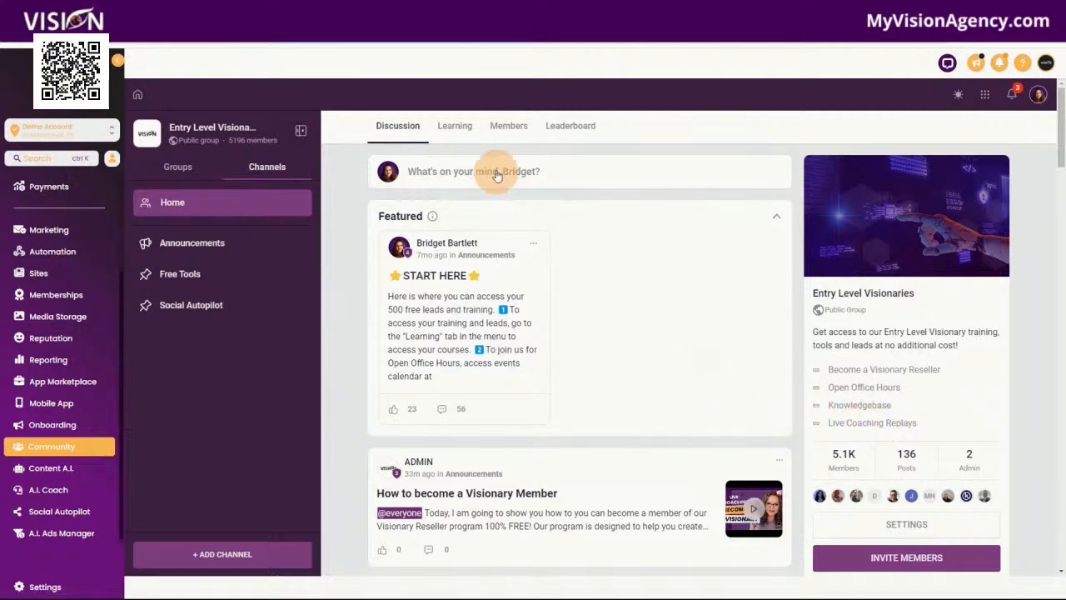
click(454, 127)
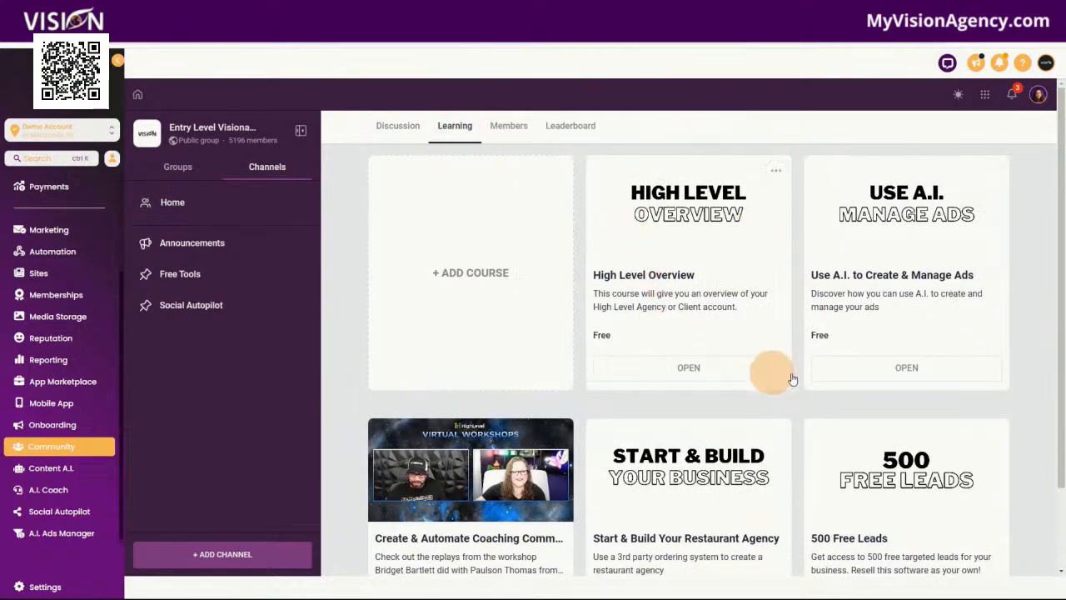
scroll(860, 448, down, 1)
scroll(770, 421, up, 1)
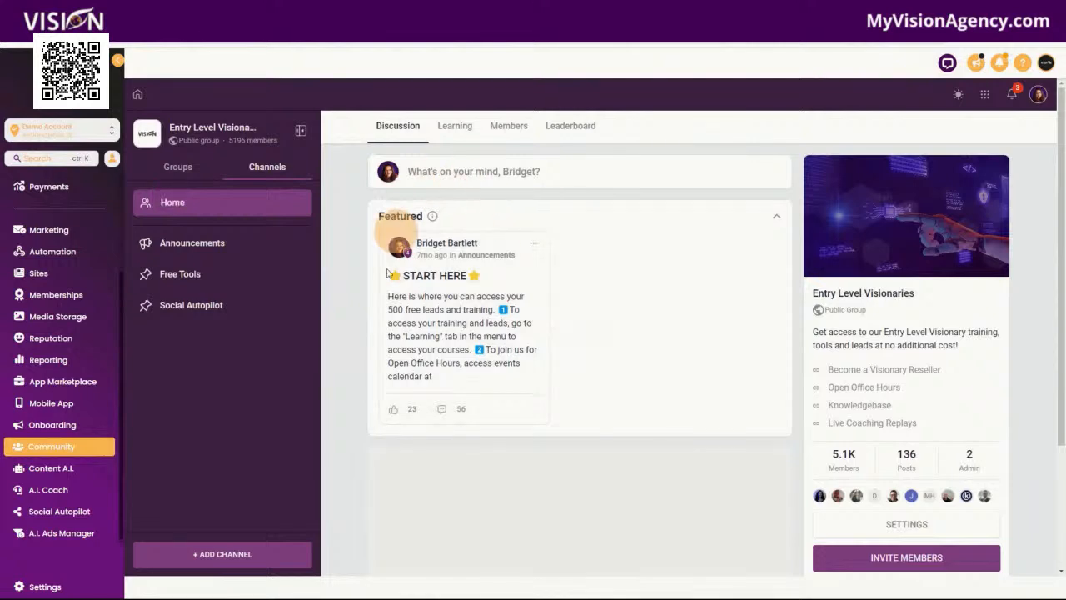
click(569, 176)
click(701, 105)
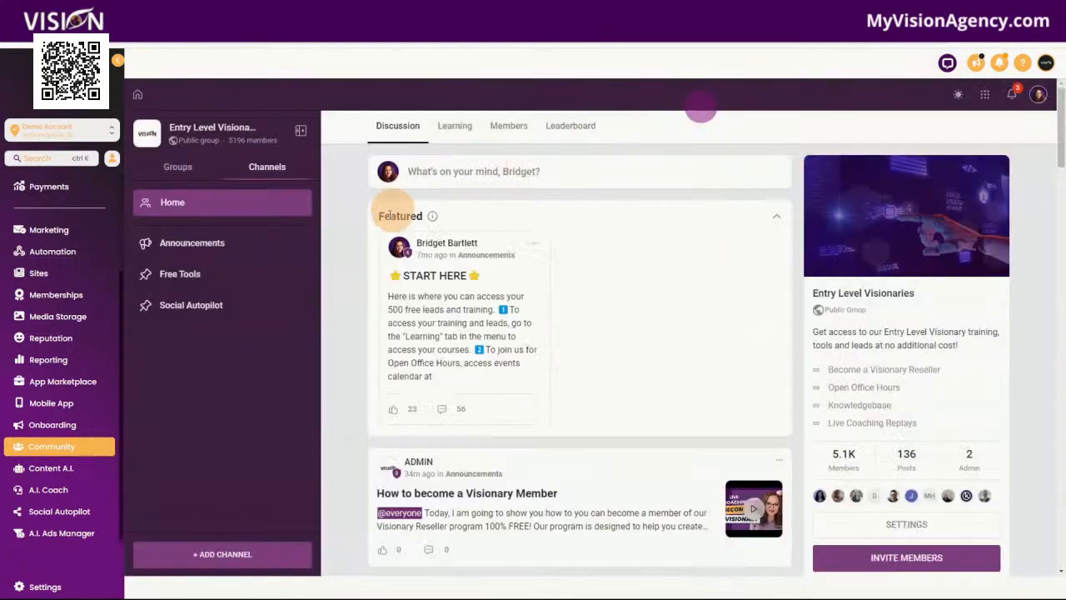
Open Content A.I. and view the Cold Email Script Generator form, returning to the tool list
click(70, 472)
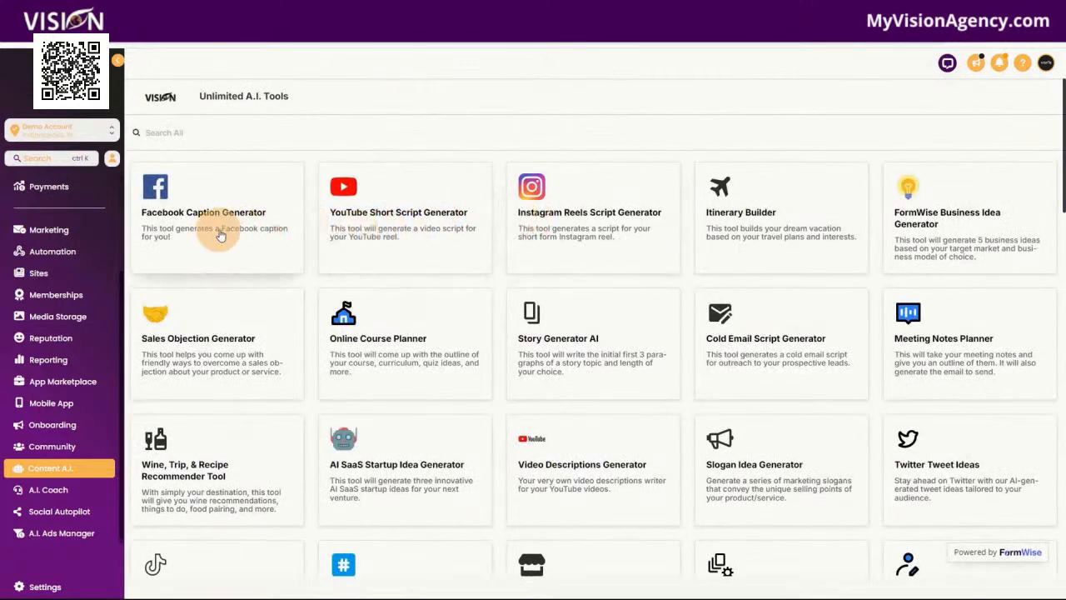
scroll(774, 241, down, 2)
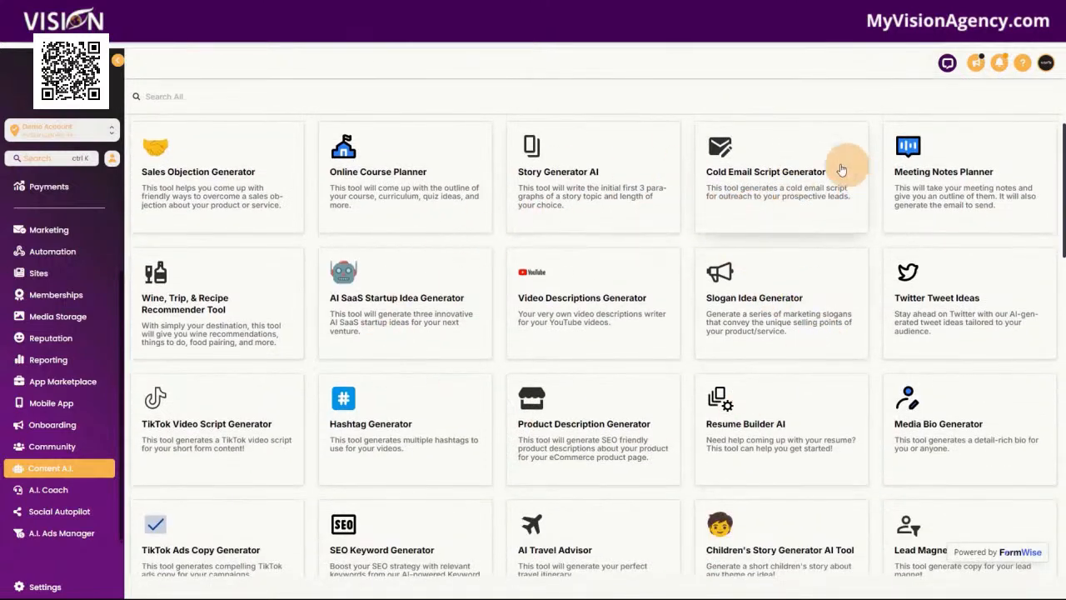
click(791, 186)
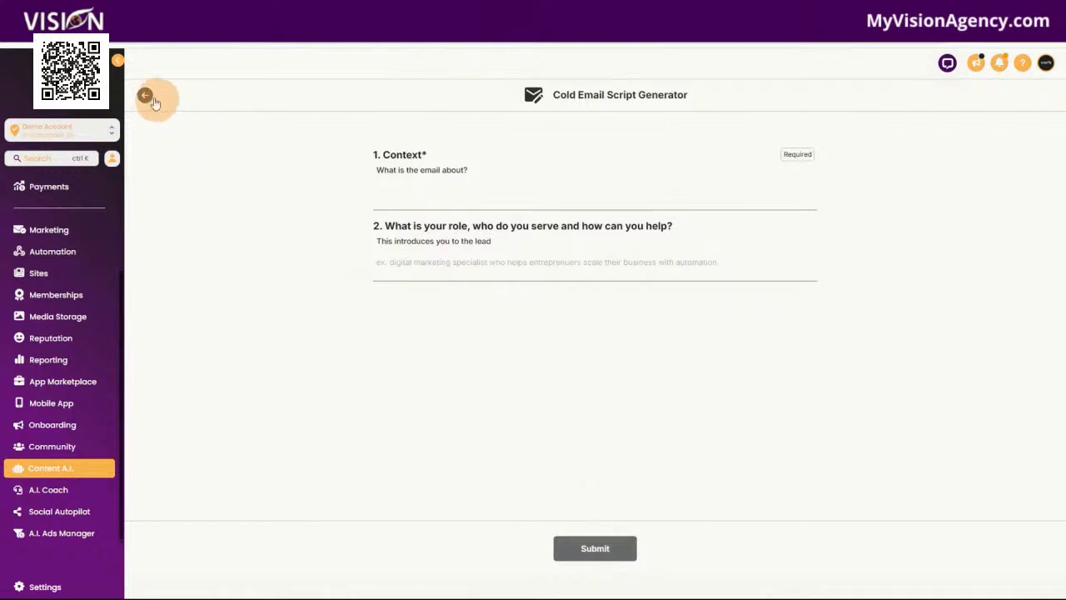
drag(551, 99, 755, 111)
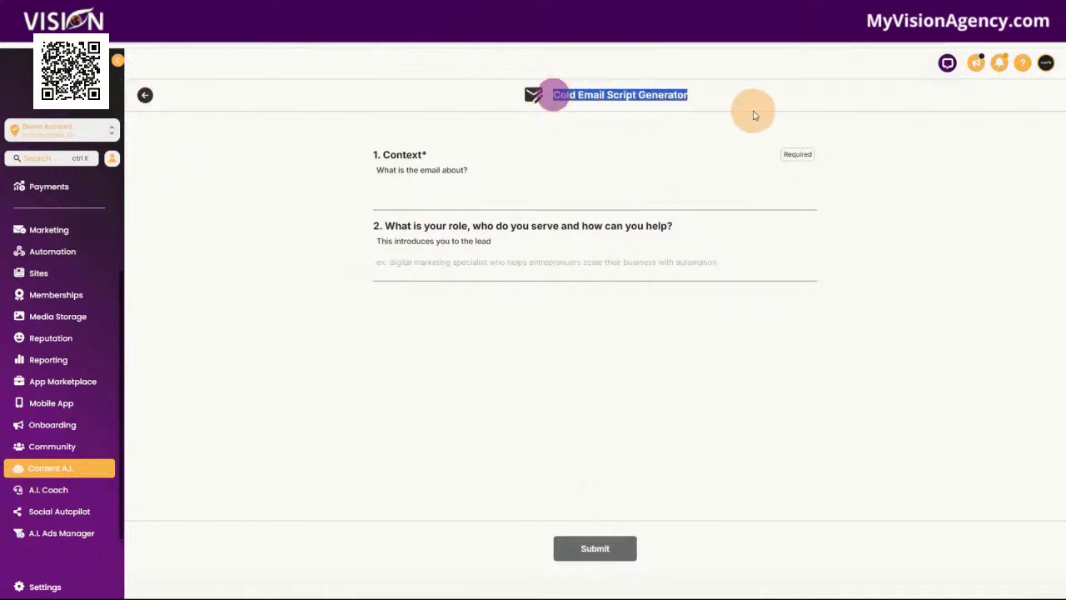
click(147, 96)
Browse the rest of the Unlimited A.I. Tools list down to the Cold Email Sequence Script Generator
scroll(824, 408, down, 5)
scroll(831, 425, down, 3)
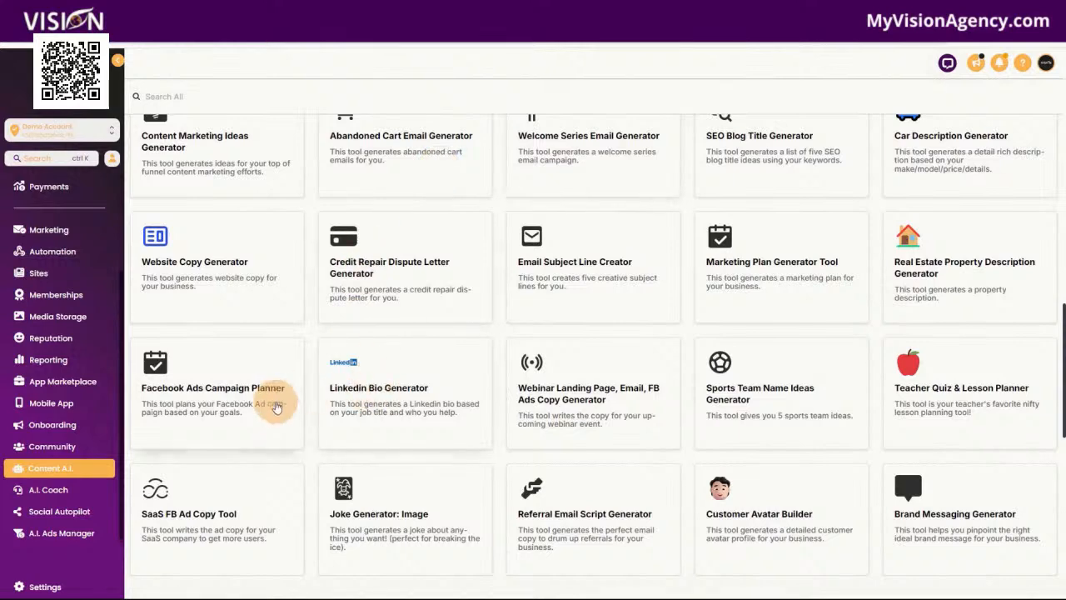
scroll(250, 349, down, 1)
scroll(916, 433, down, 3)
scroll(791, 445, down, 3)
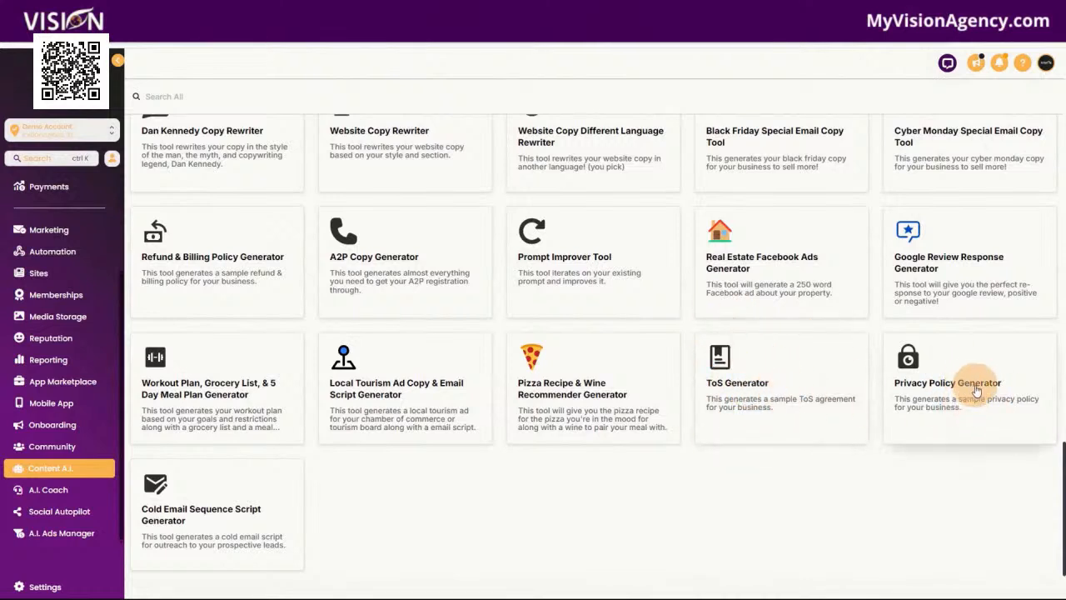
In A.I. Coach, dismiss the intro video and open the Brand Playbook Wizard to review its questions
click(65, 493)
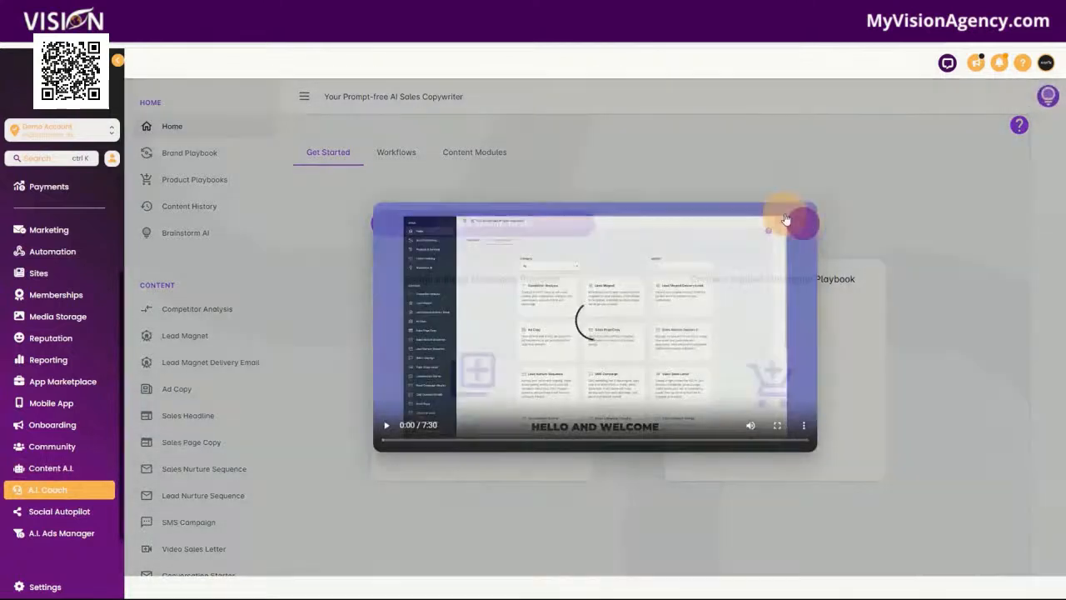
click(801, 222)
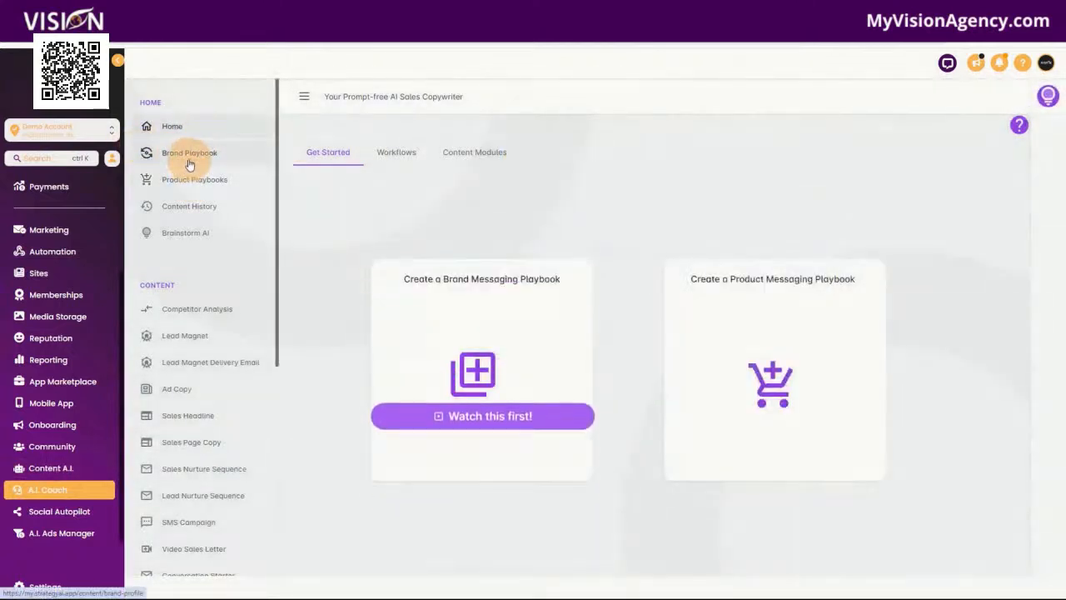
click(187, 158)
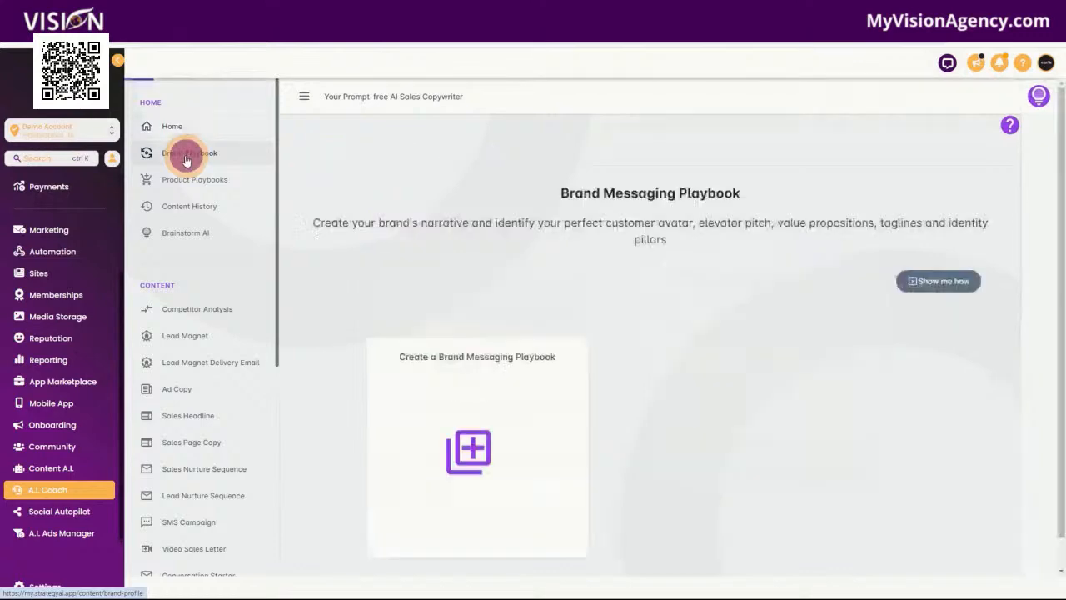
click(471, 459)
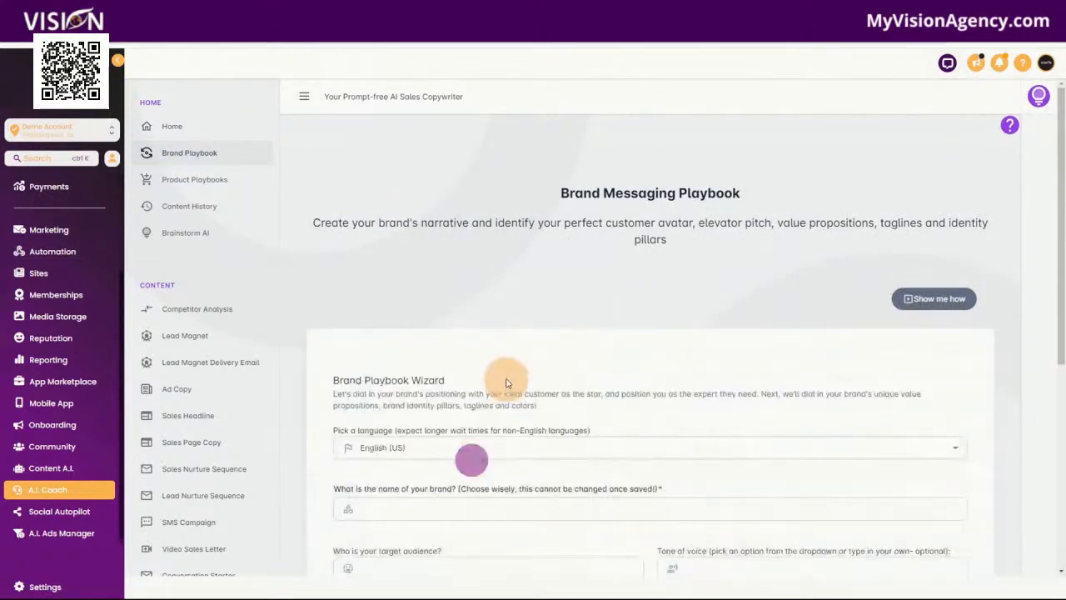
scroll(566, 412, down, 2)
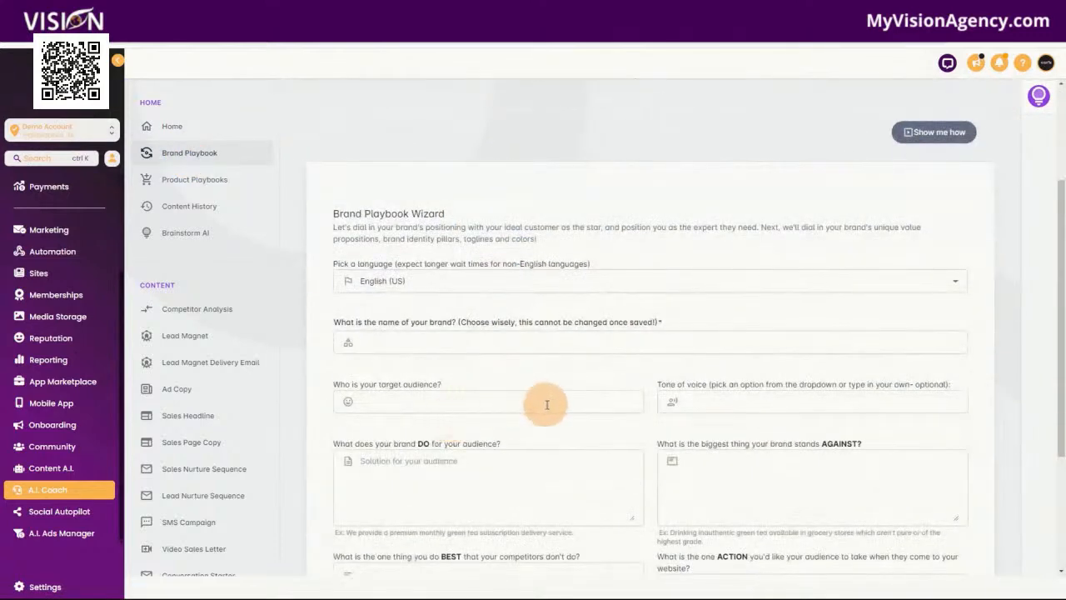
scroll(545, 404, down, 1)
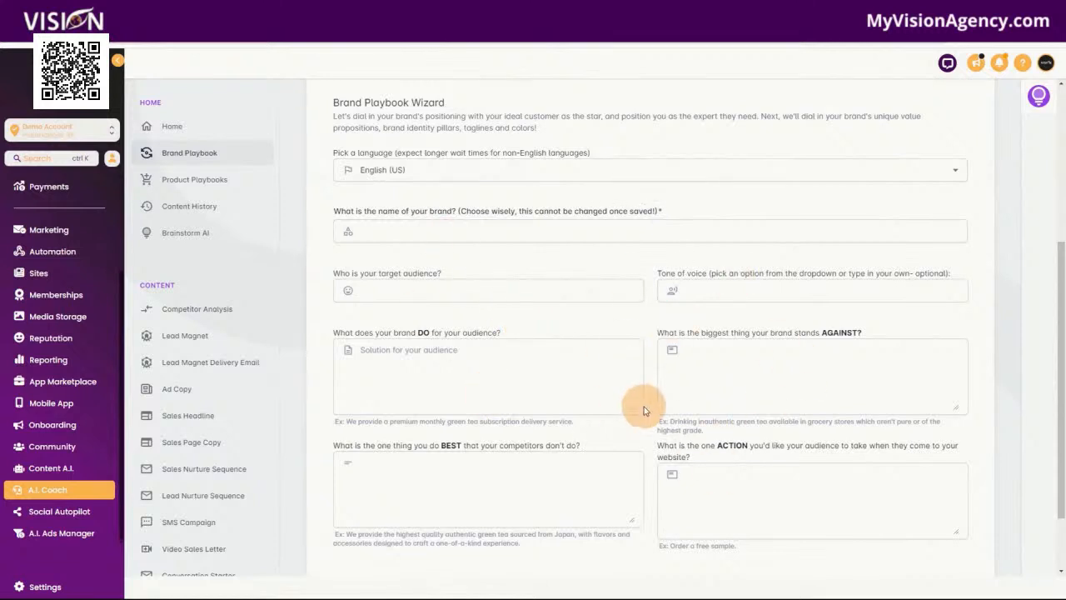
scroll(654, 304, down, 1)
scroll(651, 324, up, 3)
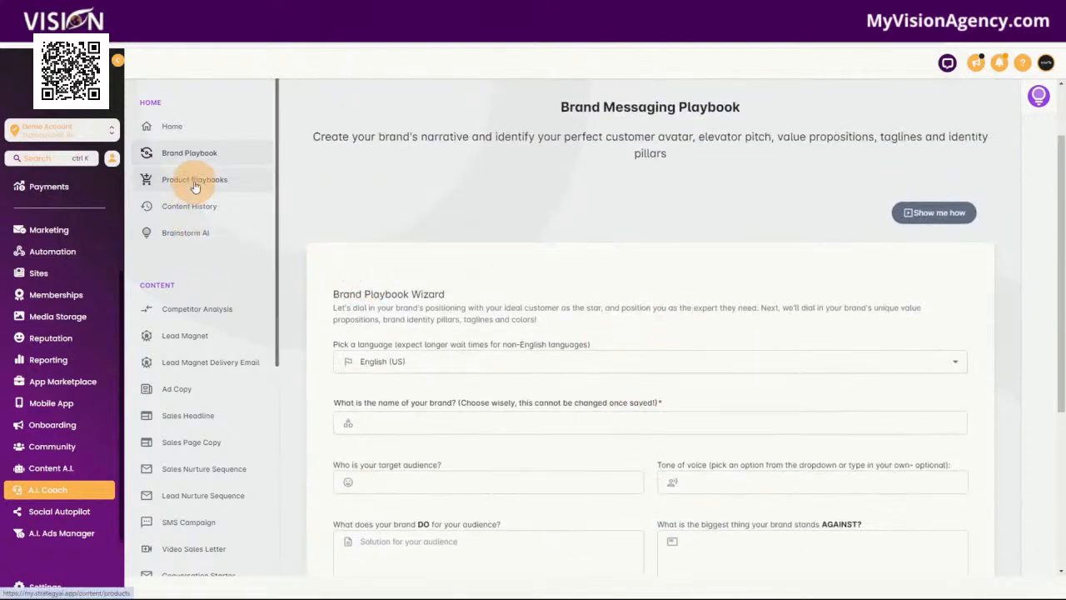
Browse A.I. Coach's content modules, from Competitor Analysis down to Prompt Library
scroll(197, 379, down, 1)
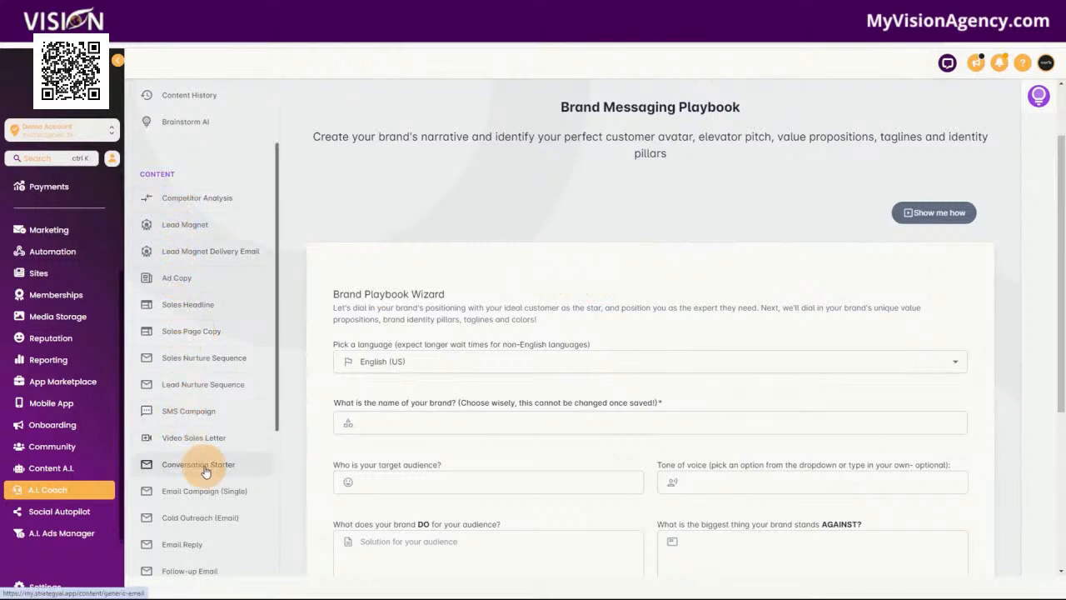
scroll(204, 462, down, 3)
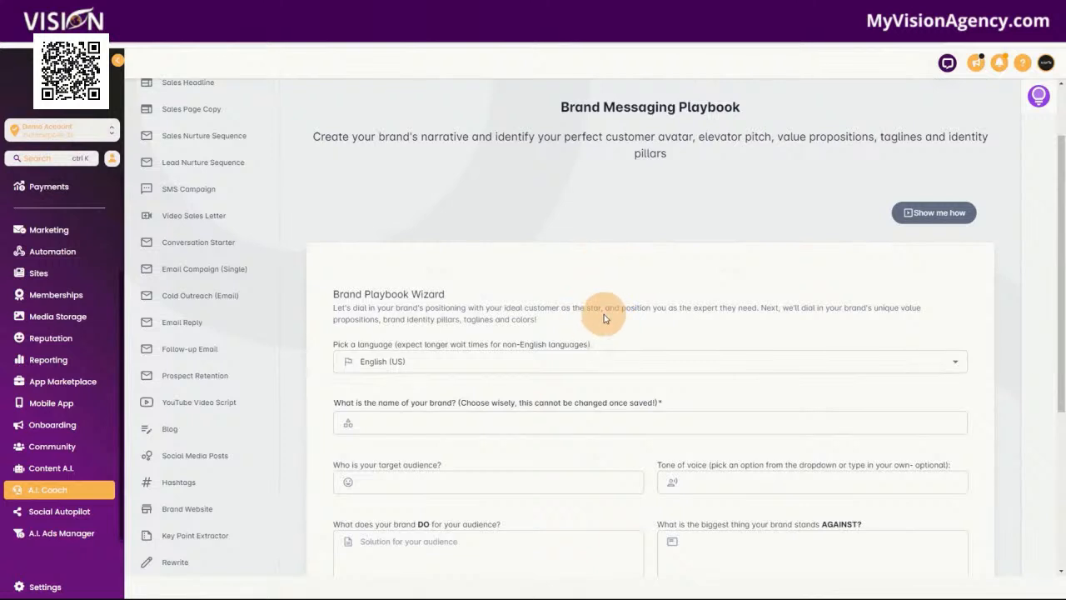
scroll(202, 299, up, 5)
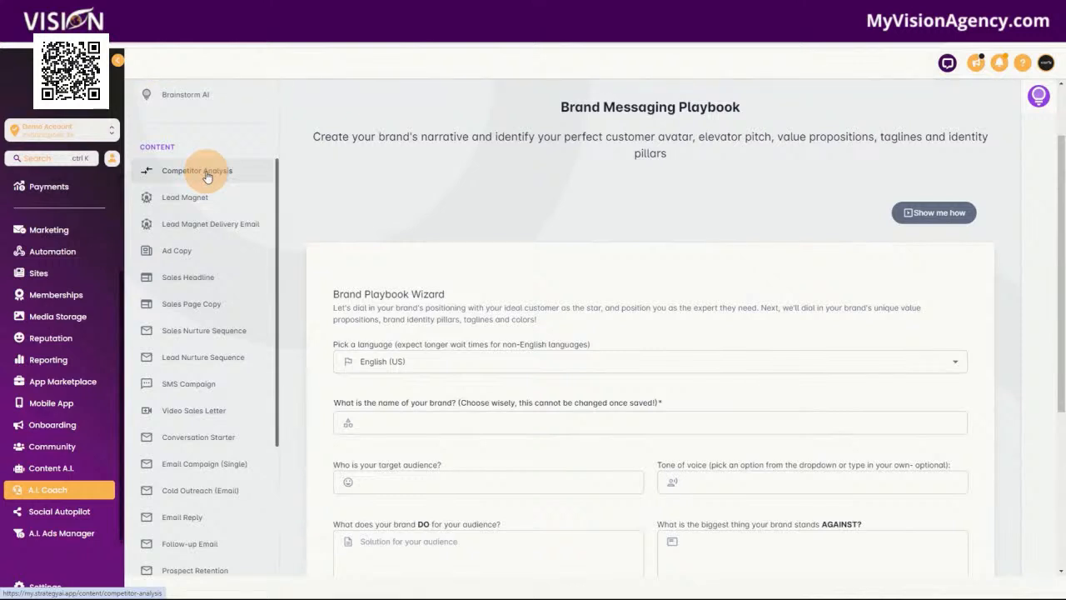
scroll(208, 286, down, 3)
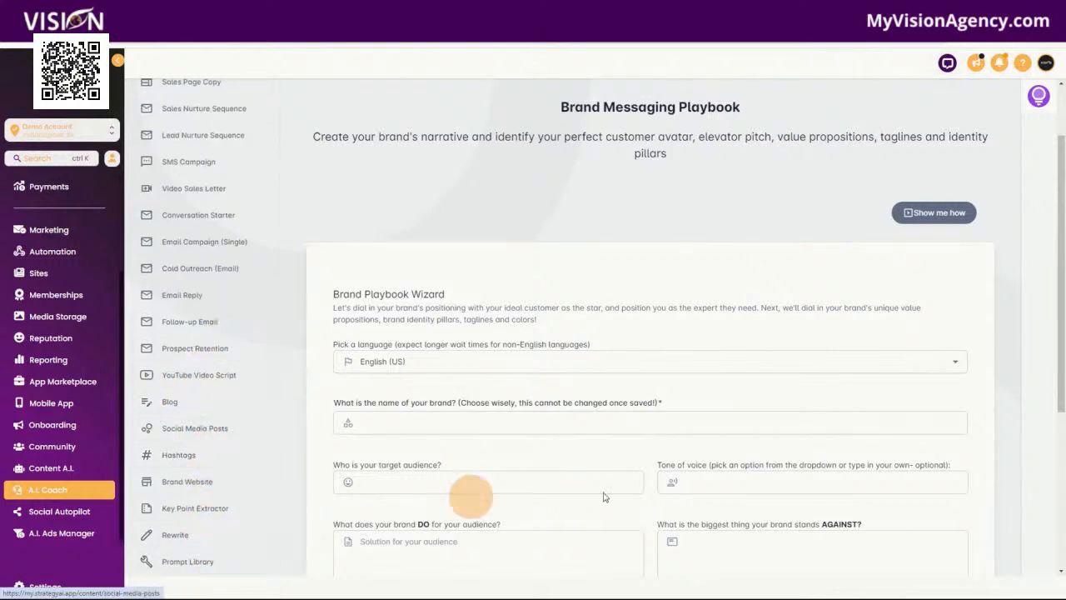
Open Social Autopilot's Brand Context and view the Founding Story document options, cancelling without adding one
click(52, 521)
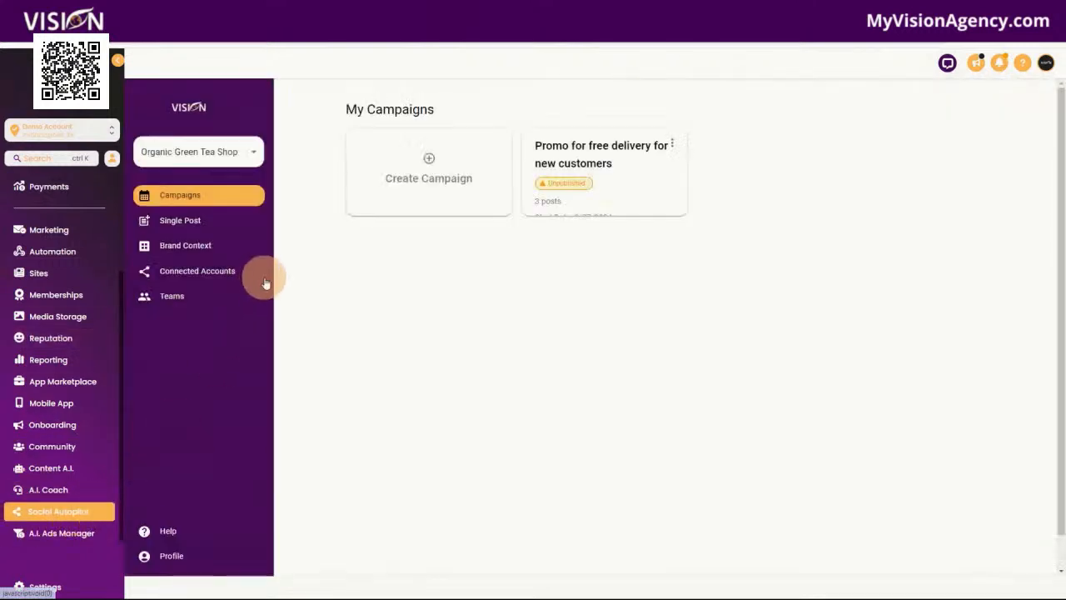
click(190, 250)
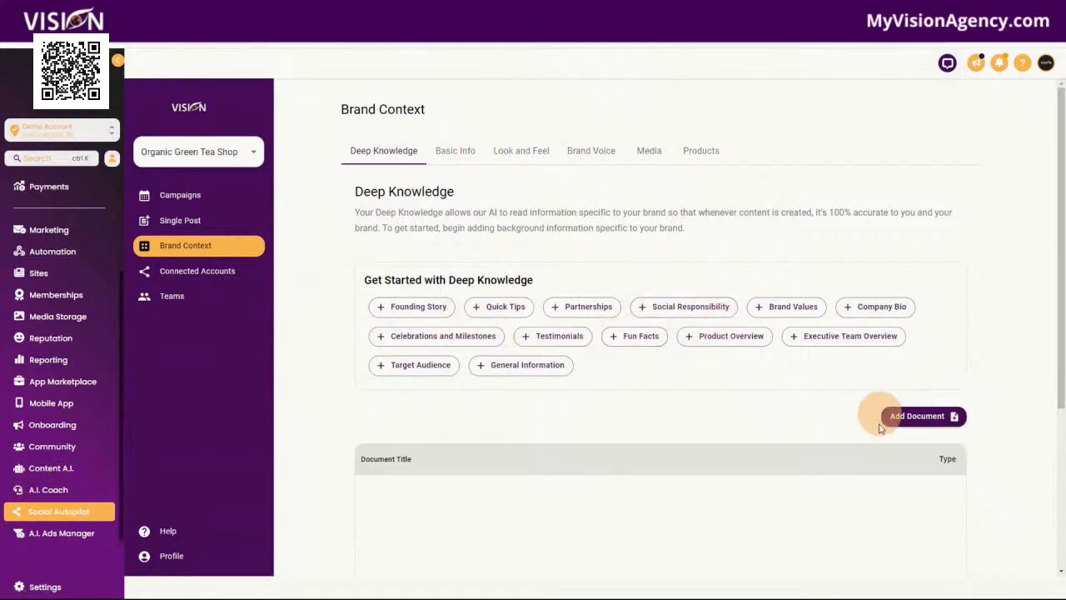
click(408, 306)
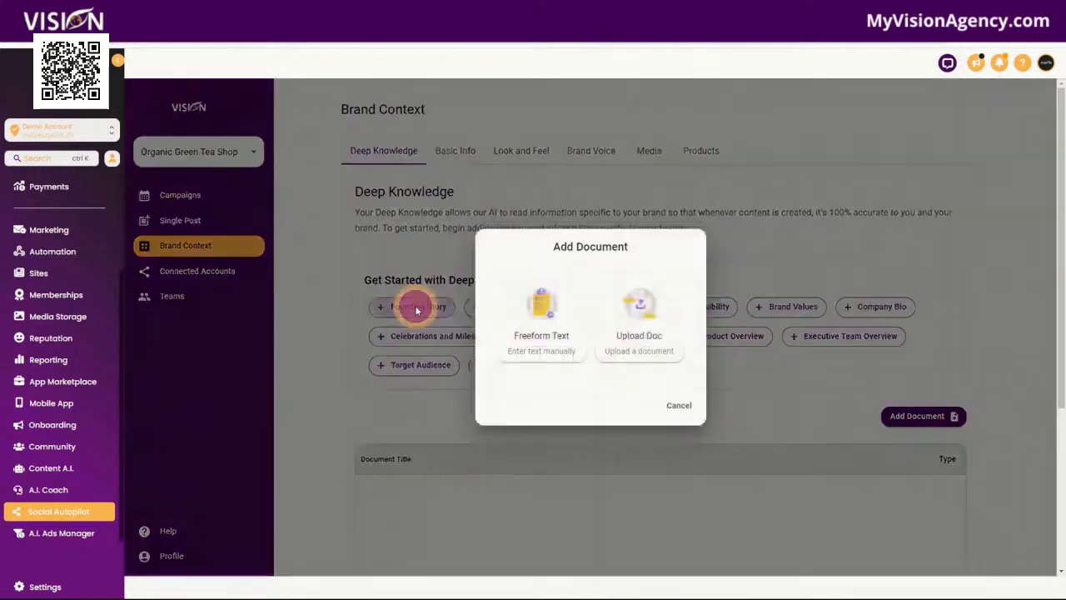
click(681, 410)
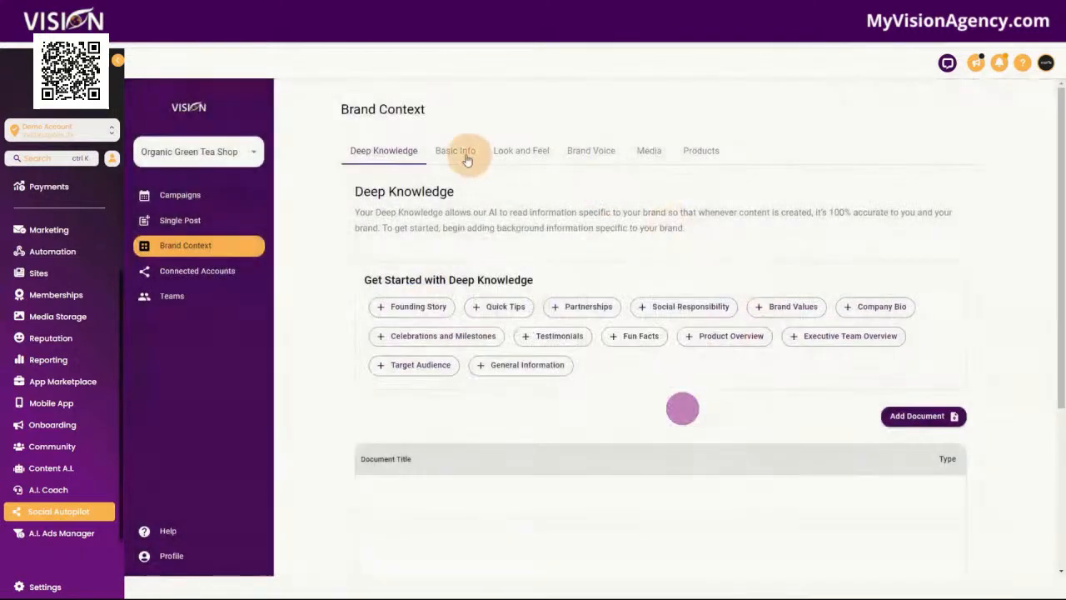
View the Look and Feel, Brand Voice, Media and Products sections of the Brand Context
click(522, 150)
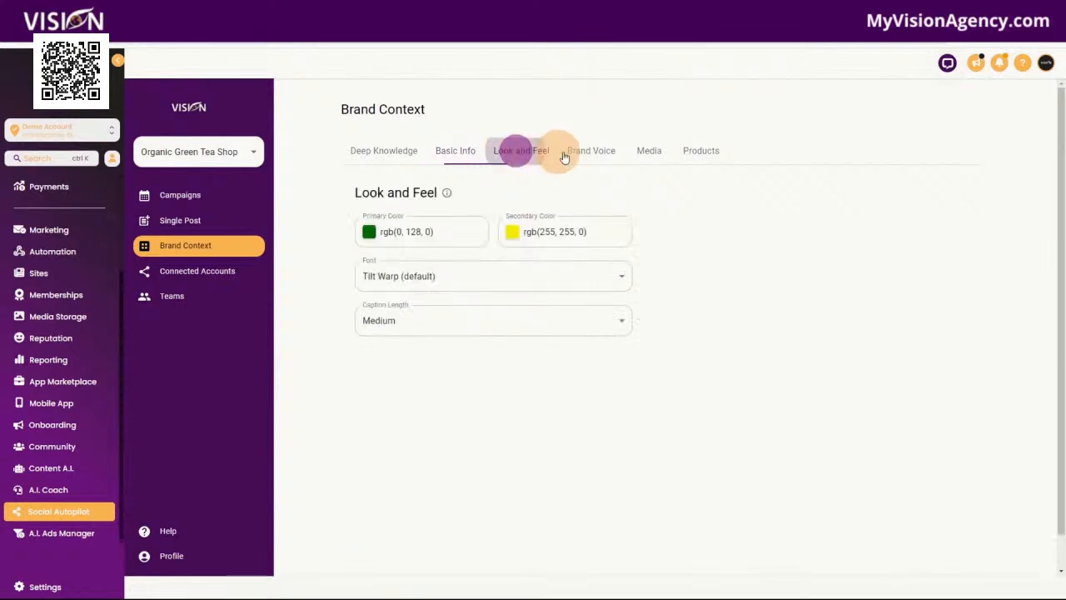
click(591, 151)
click(648, 154)
click(701, 153)
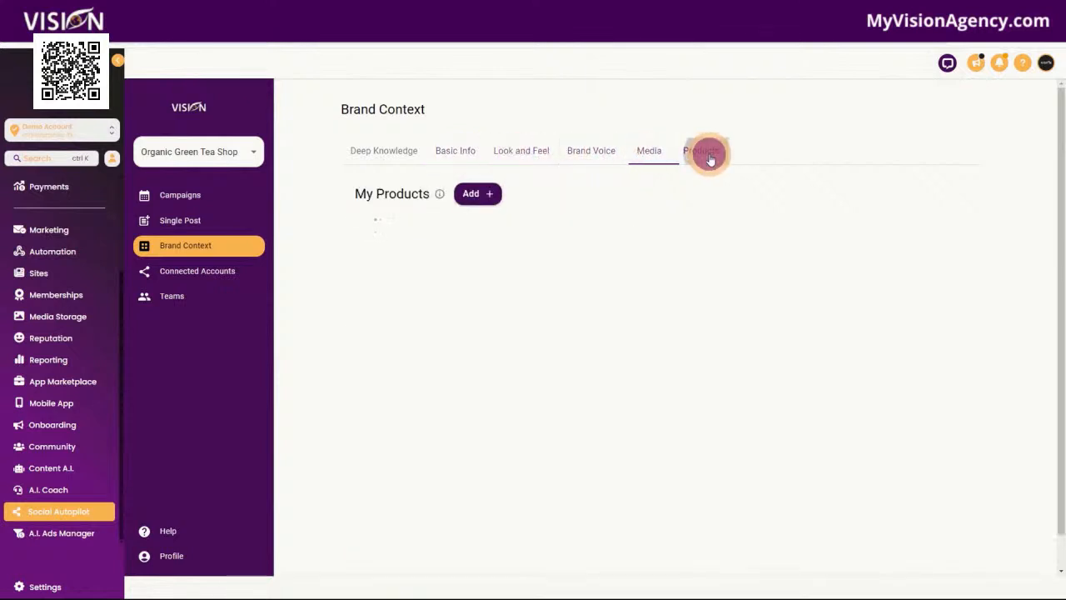
View the social network linking page from Connected Accounts, and return to the My Campaigns list
click(194, 273)
click(398, 203)
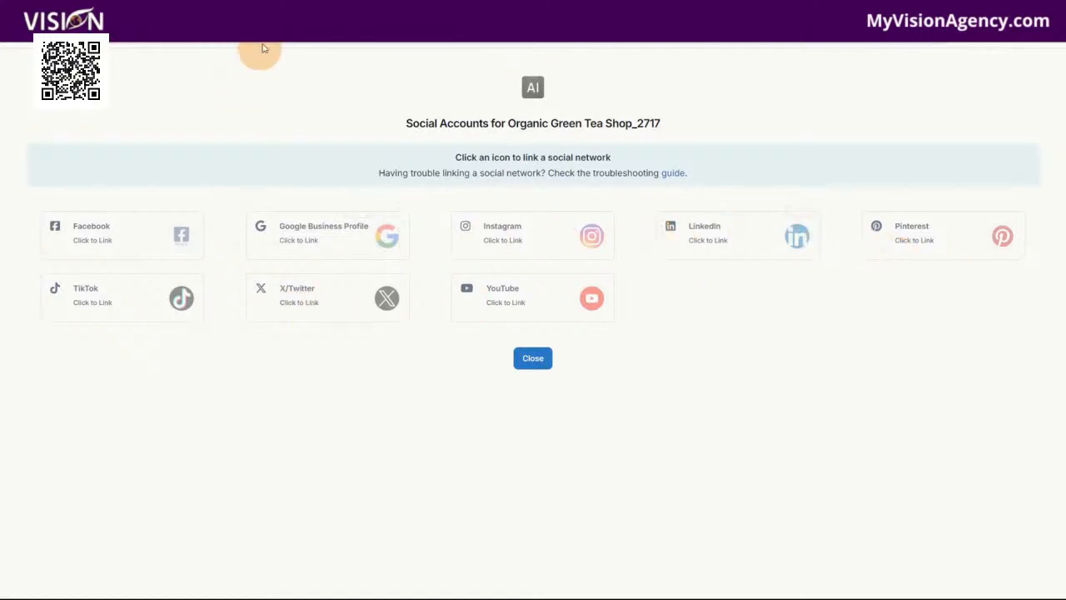
click(220, 77)
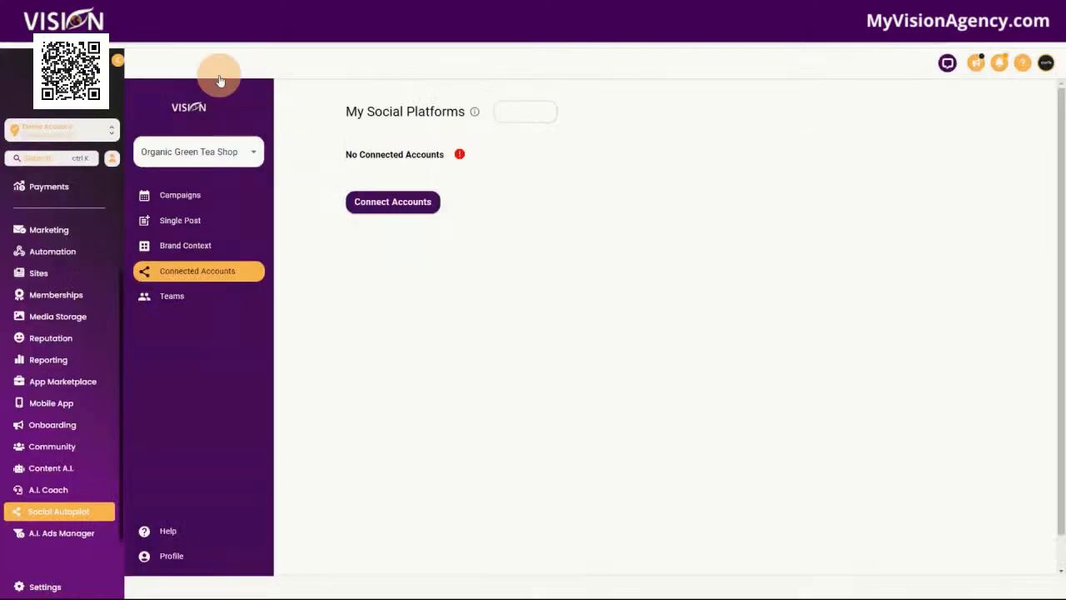
click(185, 200)
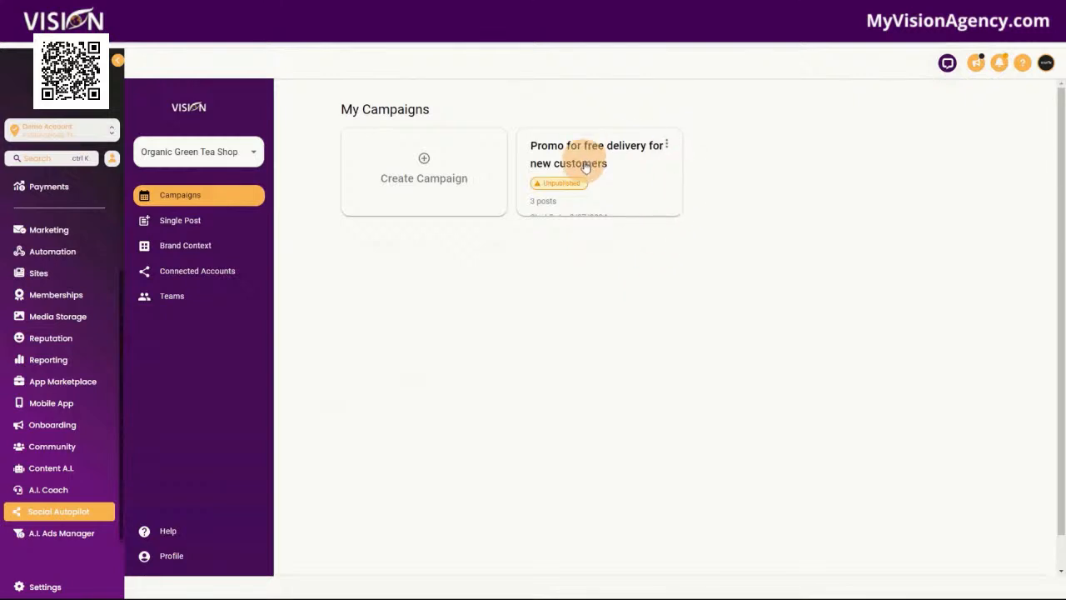
Open the campaign "Promo for free delivery for new customers" and look through its scheduled posts and calendar
click(585, 163)
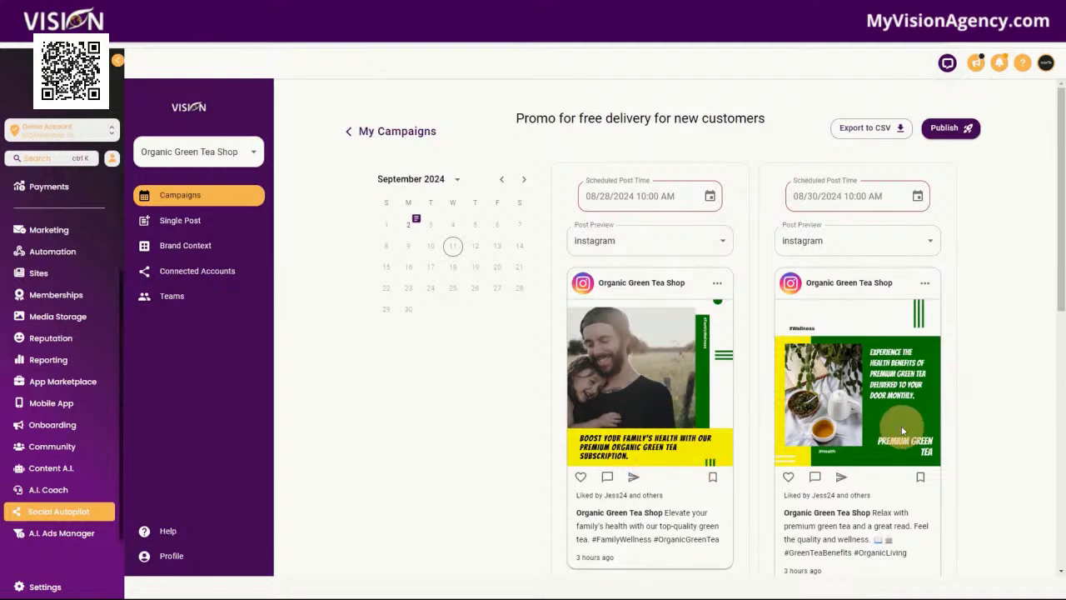
scroll(907, 433, down, 2)
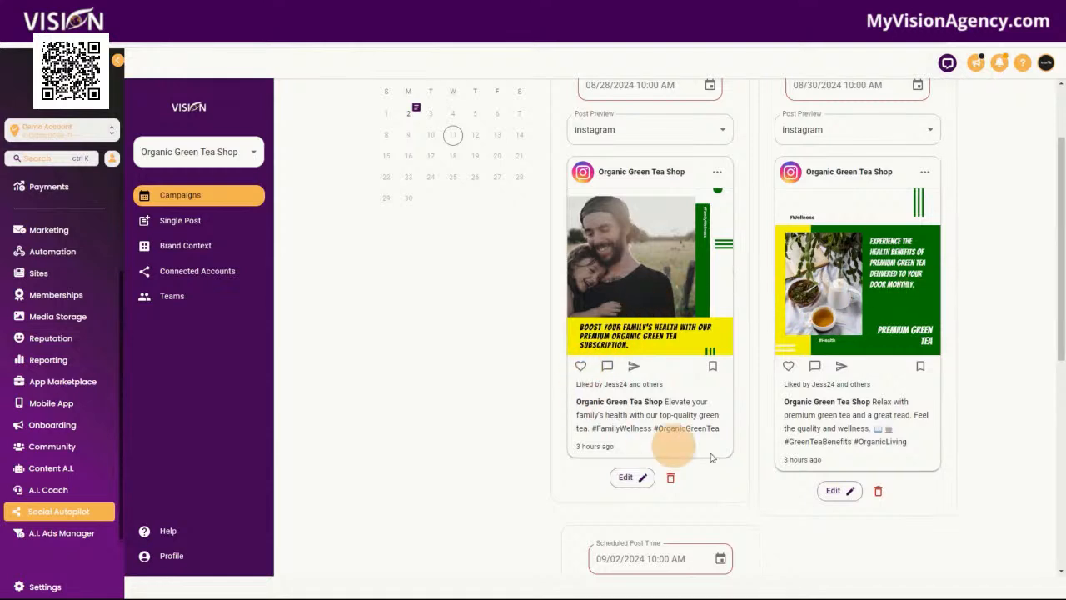
scroll(916, 508, down, 5)
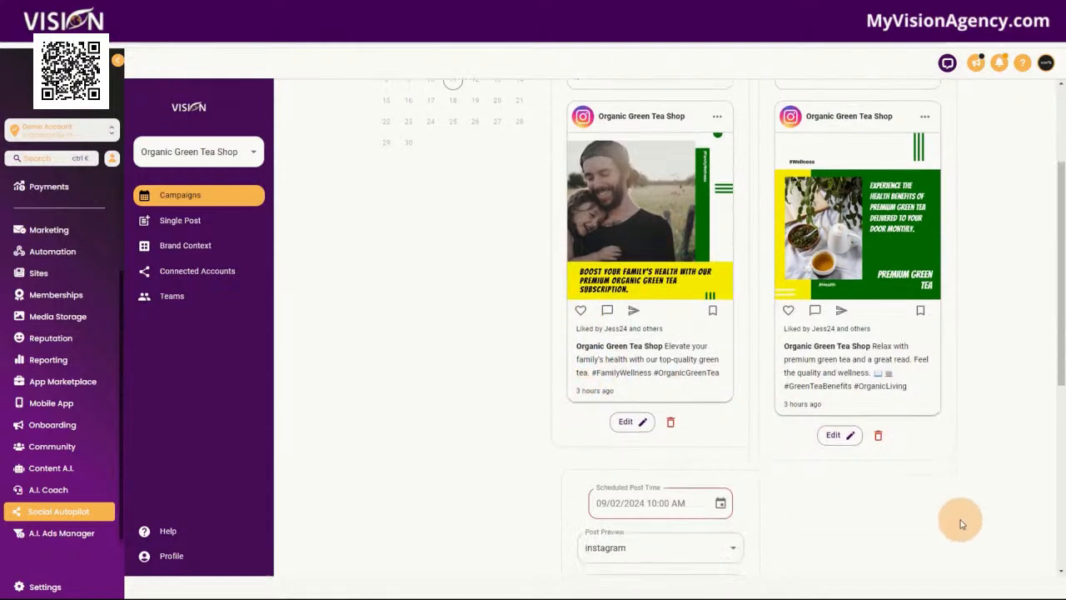
scroll(807, 483, down, 1)
scroll(916, 479, down, 1)
scroll(968, 481, up, 4)
scroll(969, 481, up, 5)
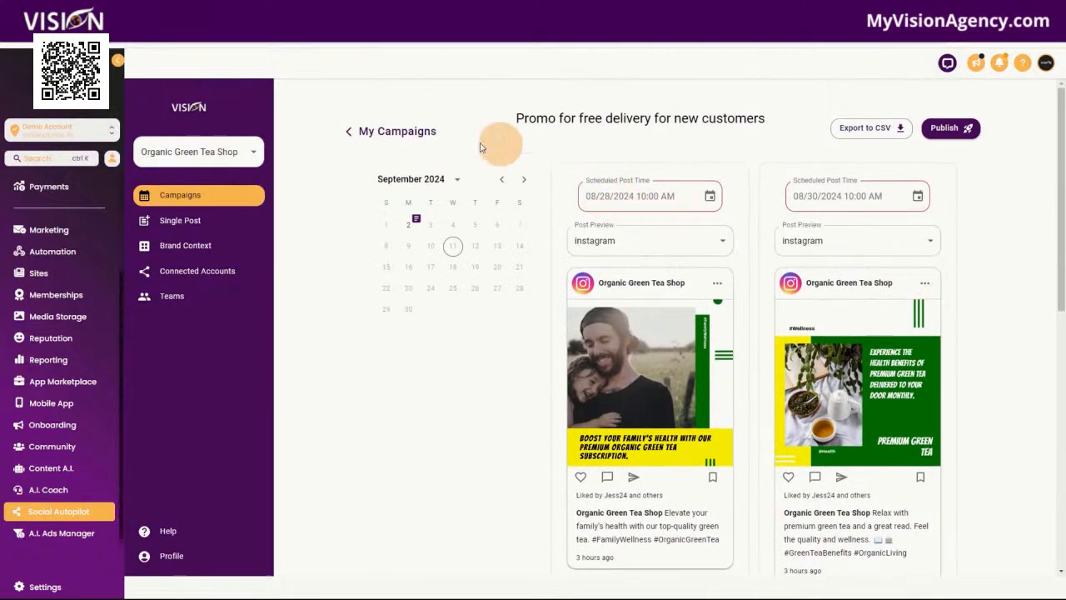
click(187, 247)
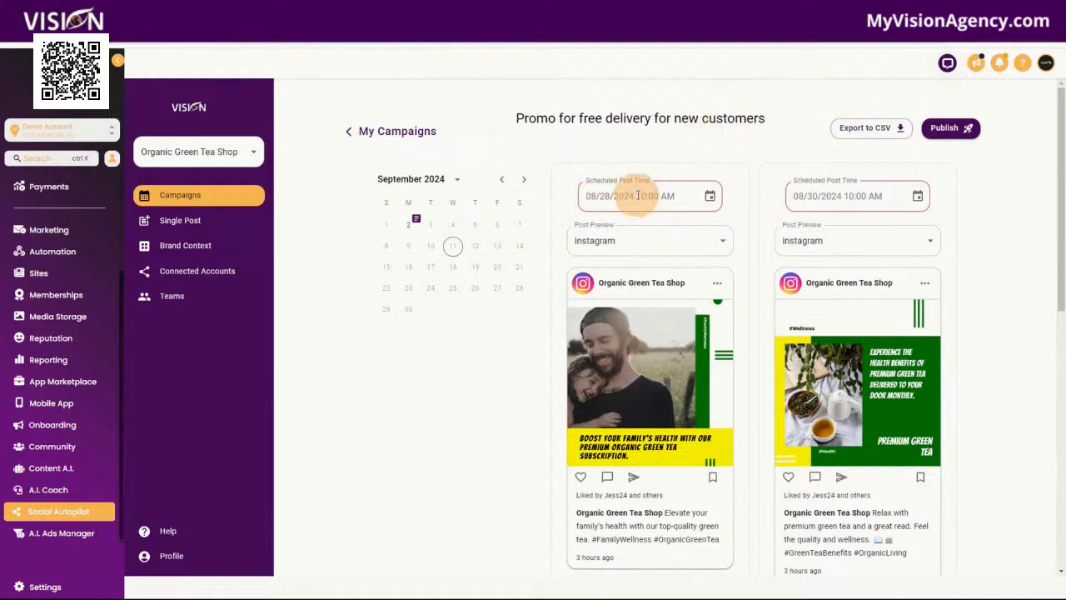
View the post preview platform options and the first post's editor, cancelling without changes
click(638, 240)
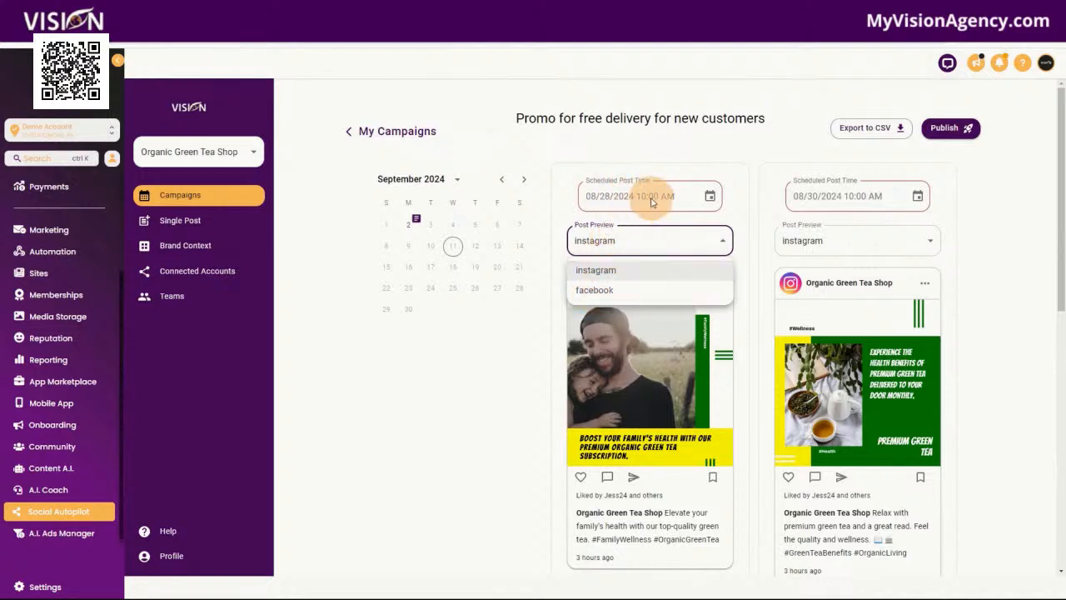
scroll(994, 467, down, 3)
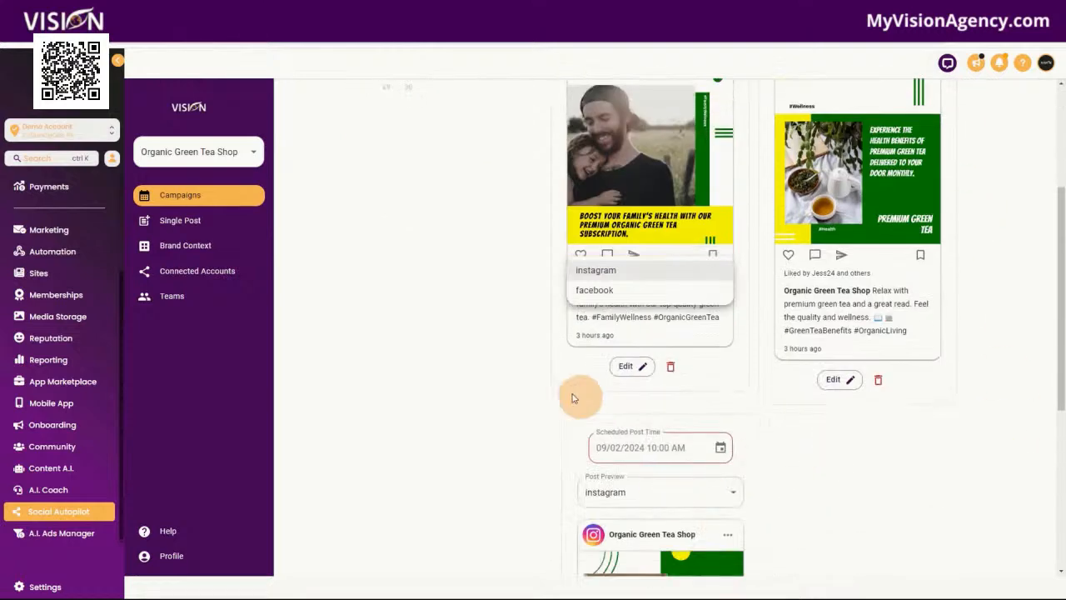
click(632, 370)
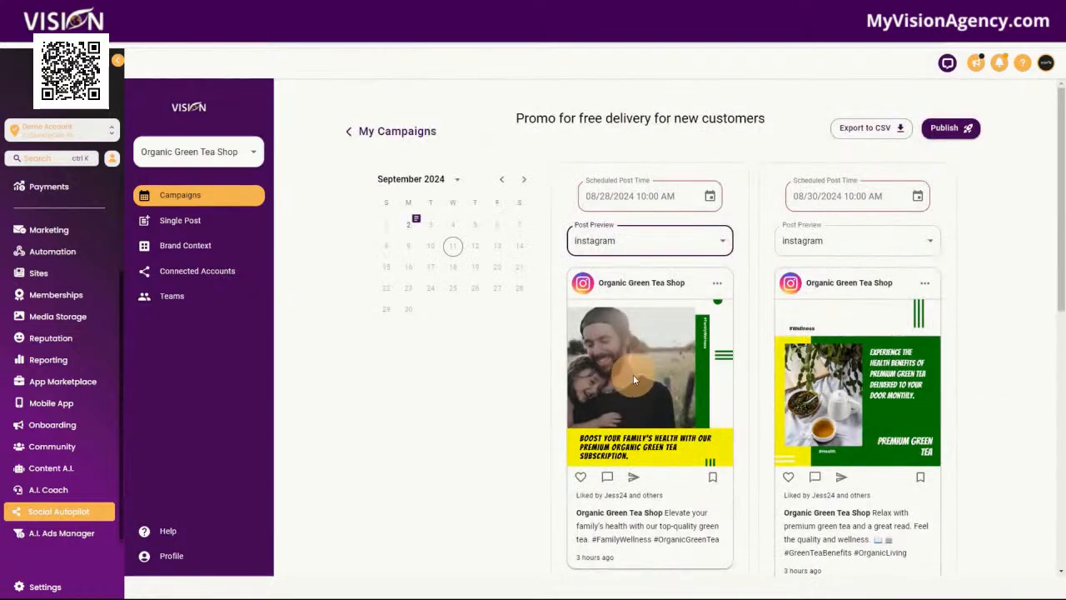
scroll(541, 391, down, 2)
click(628, 422)
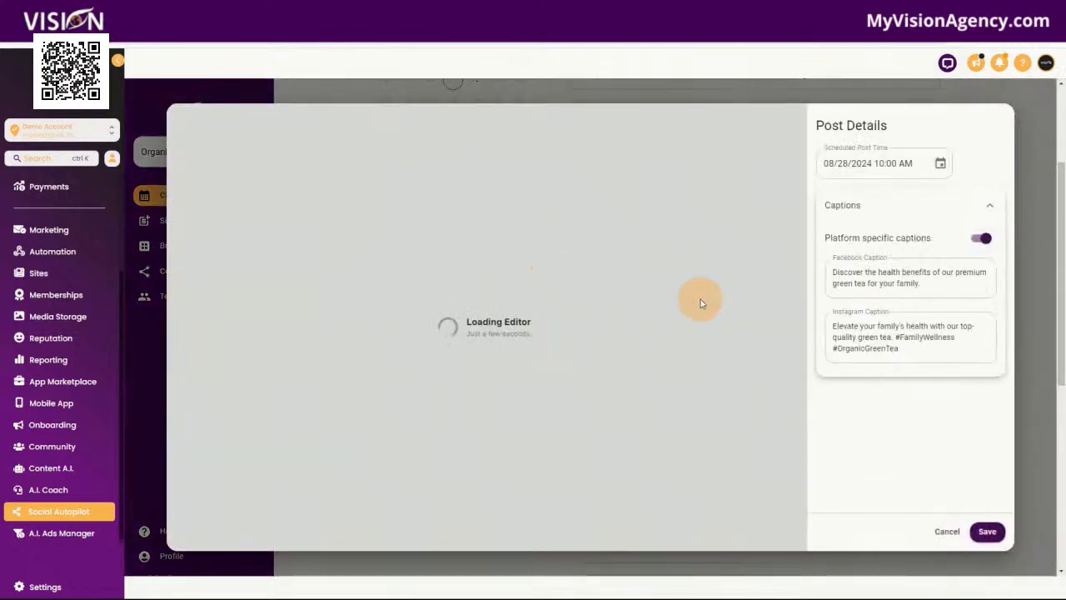
click(943, 532)
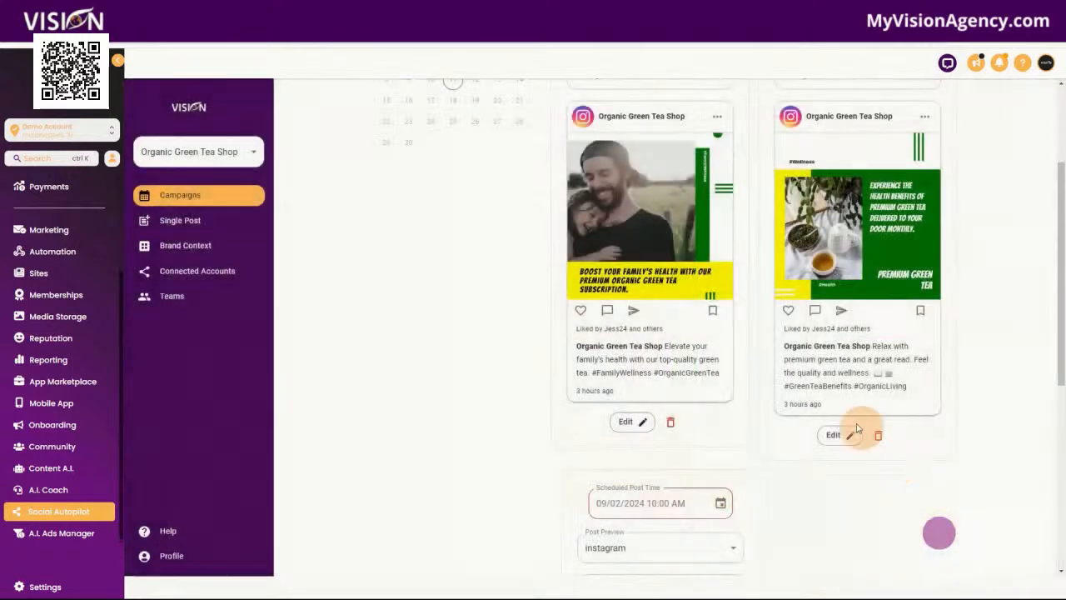
scroll(966, 333, up, 3)
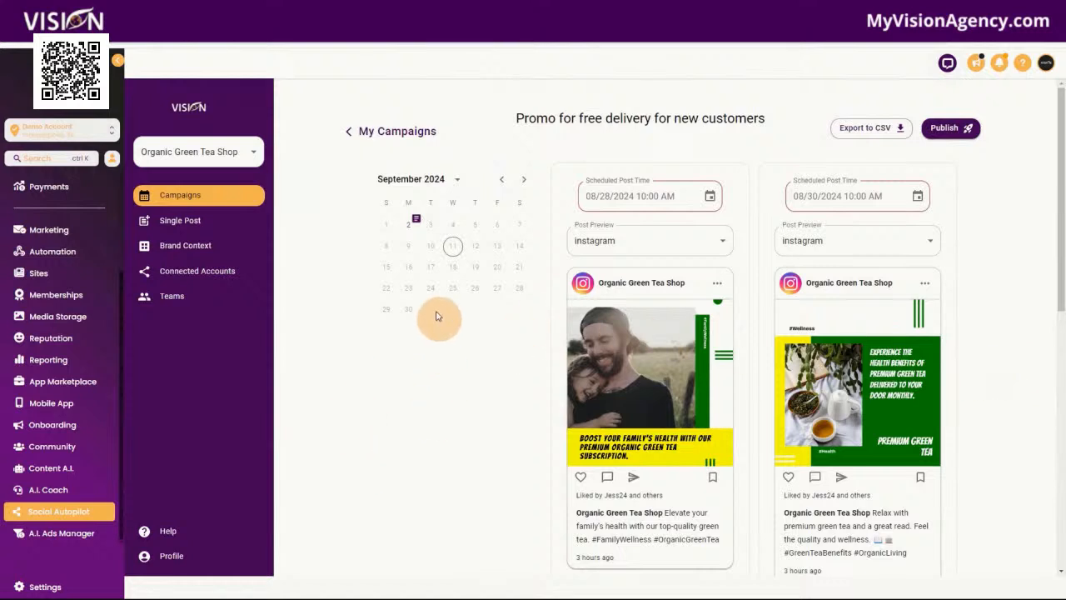
Open the A.I. Ads Manager's Creative Hub and start a new Facebook creative
click(78, 537)
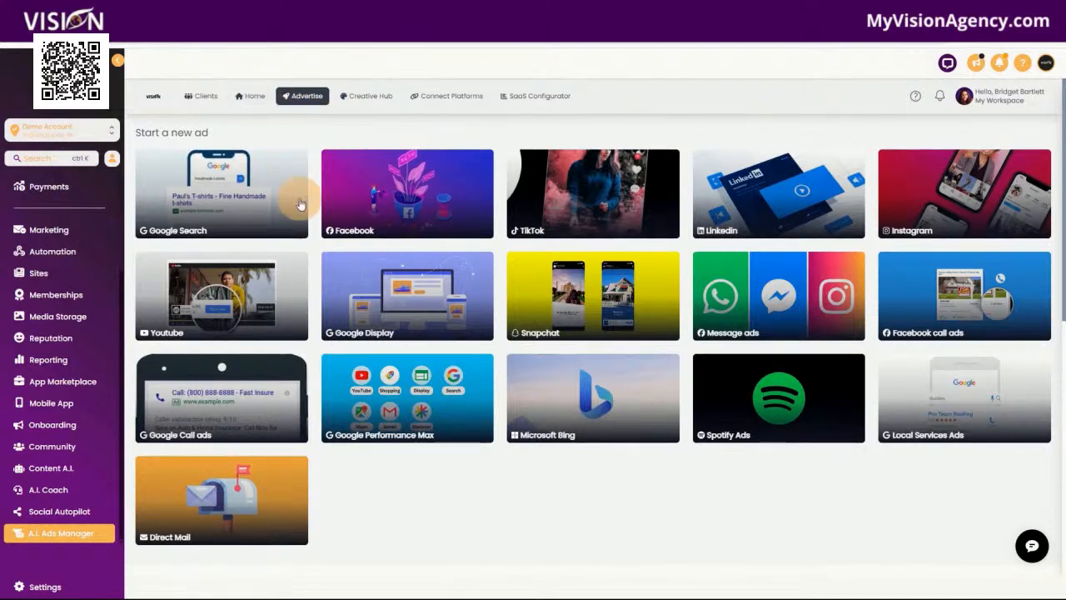
click(370, 97)
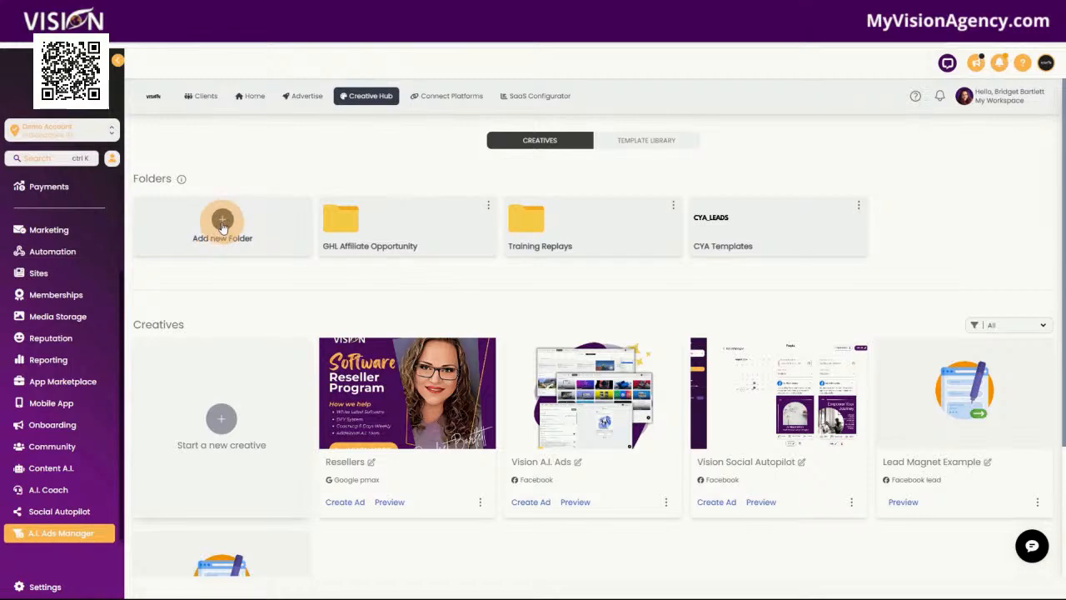
click(224, 443)
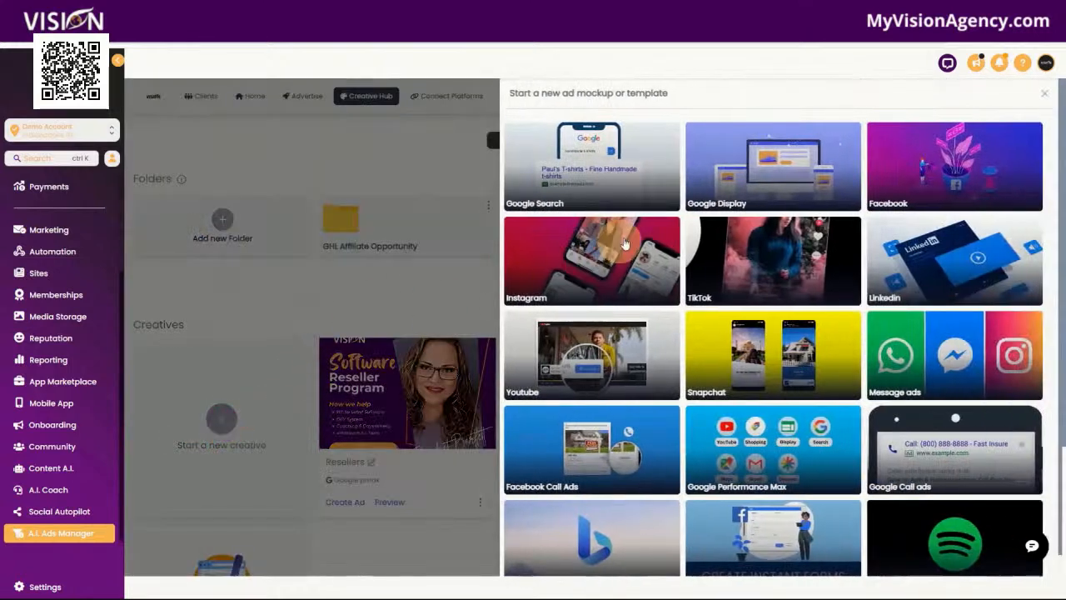
click(959, 177)
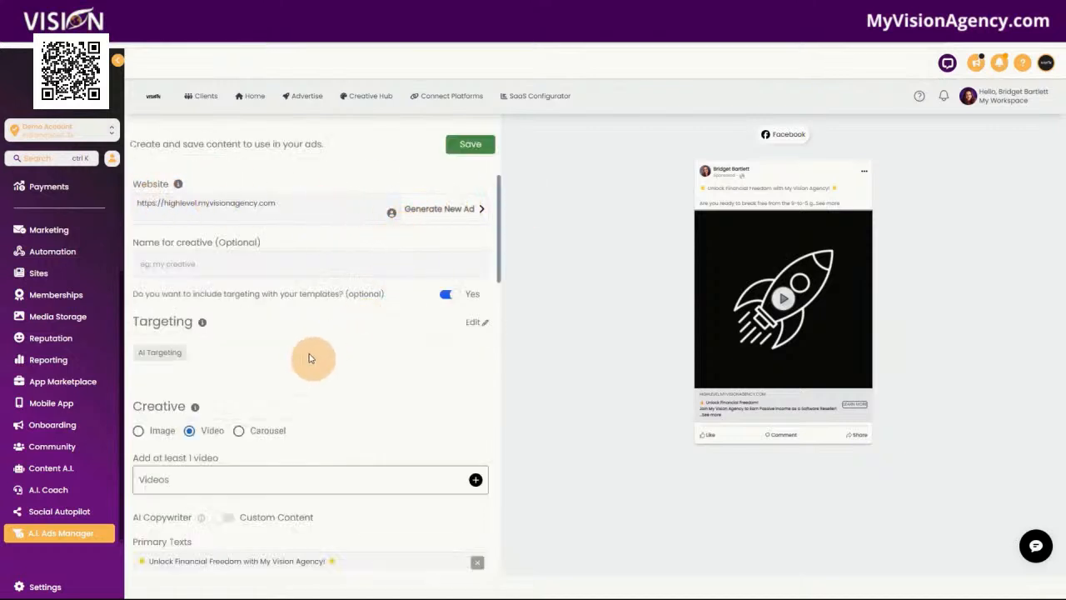
Switch the Facebook creative's optional targeting off and back on
scroll(250, 289, down, 2)
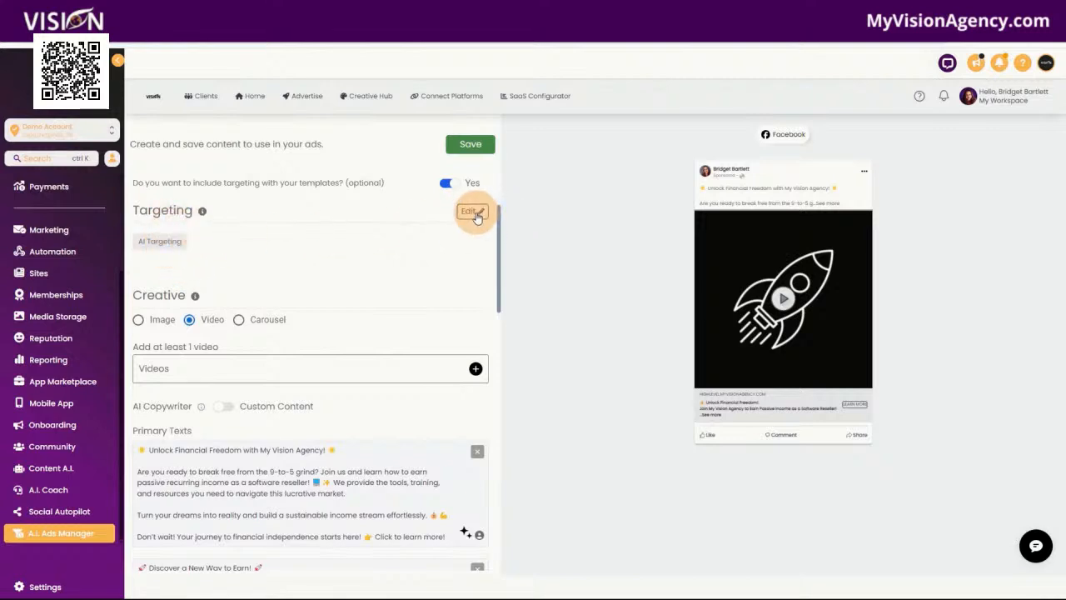
click(444, 188)
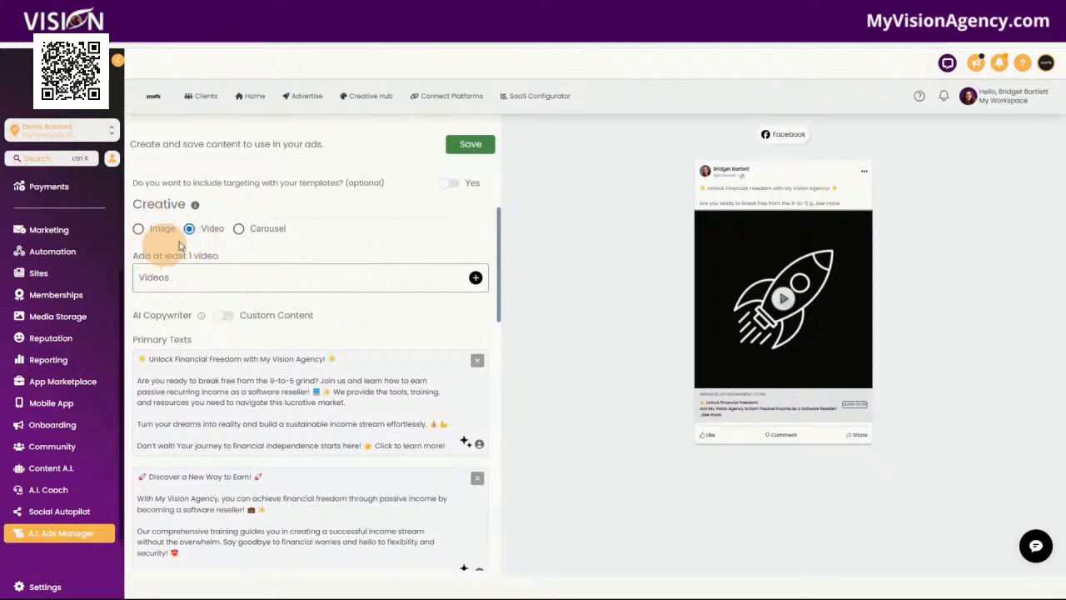
click(450, 182)
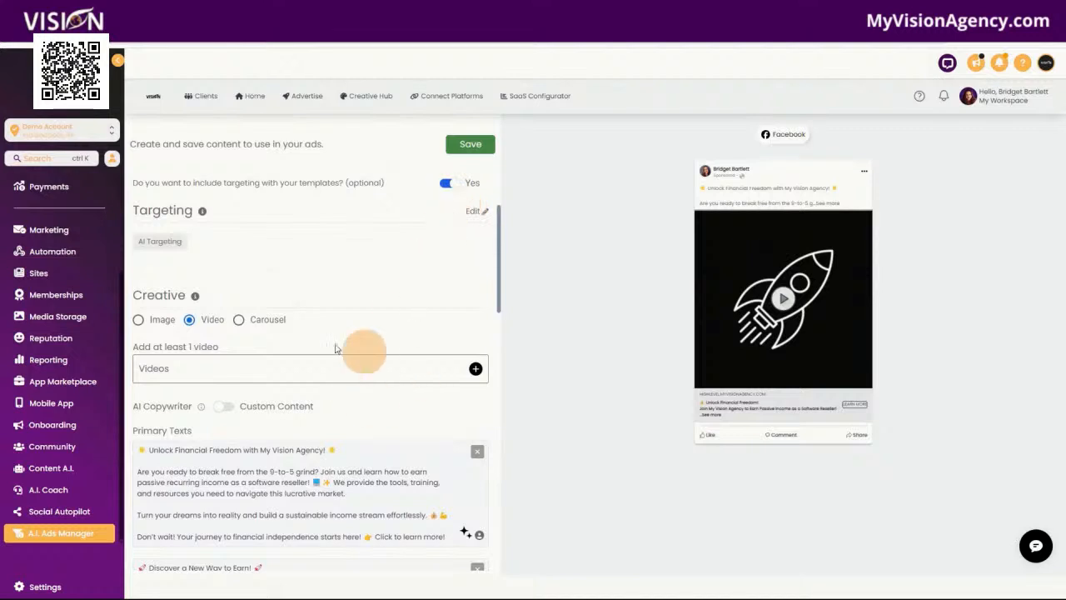
Review the Facebook creative's media types, AI Copywriter primary texts, headlines and call to action
scroll(274, 400, down, 1)
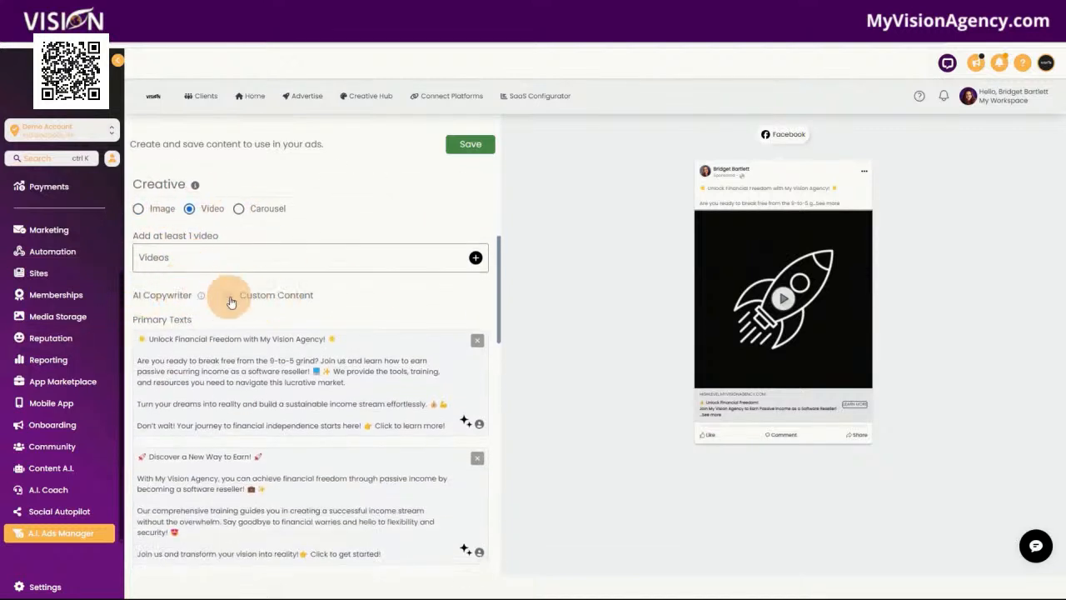
scroll(376, 297, down, 4)
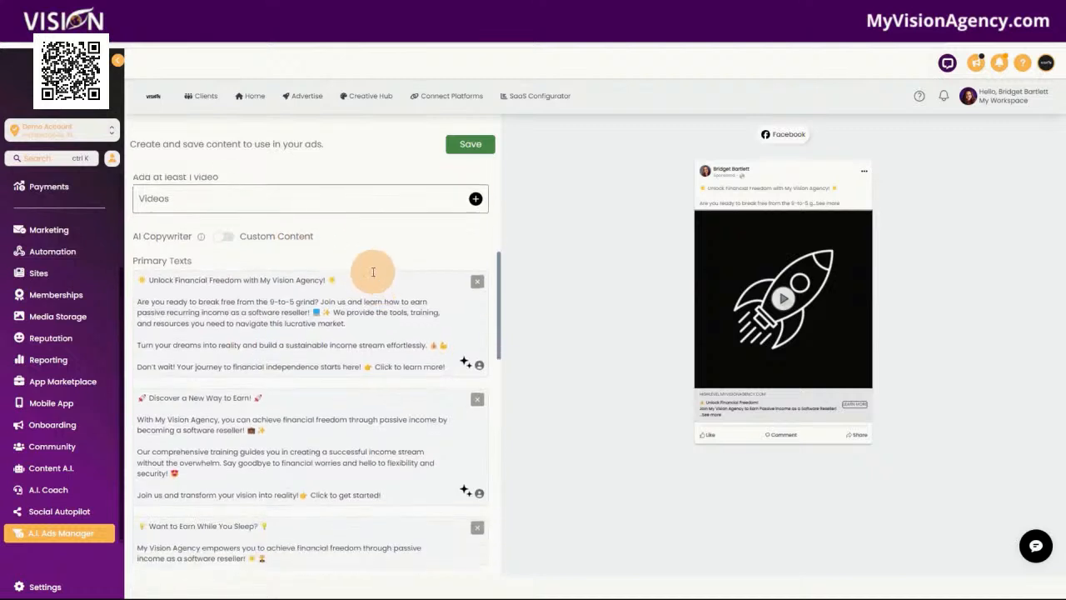
scroll(361, 342, down, 6)
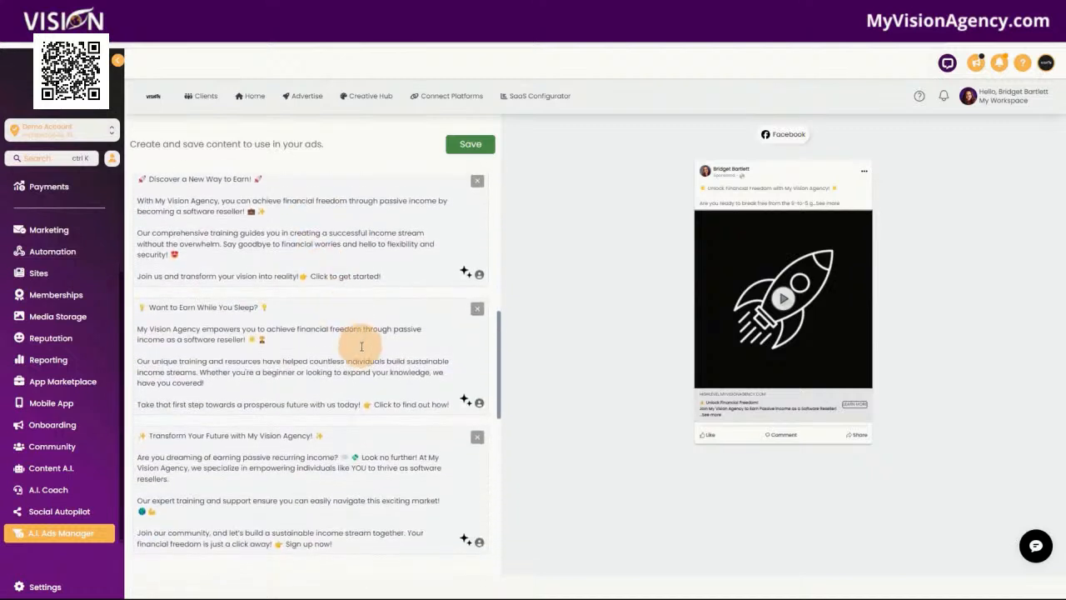
scroll(374, 370, down, 3)
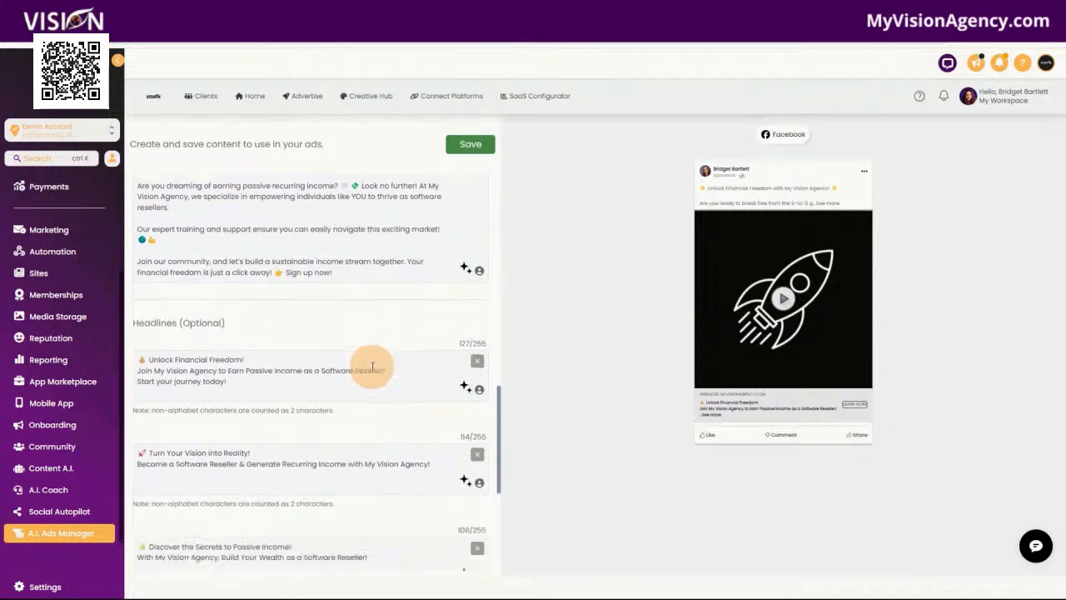
scroll(354, 462, down, 2)
scroll(367, 466, down, 1)
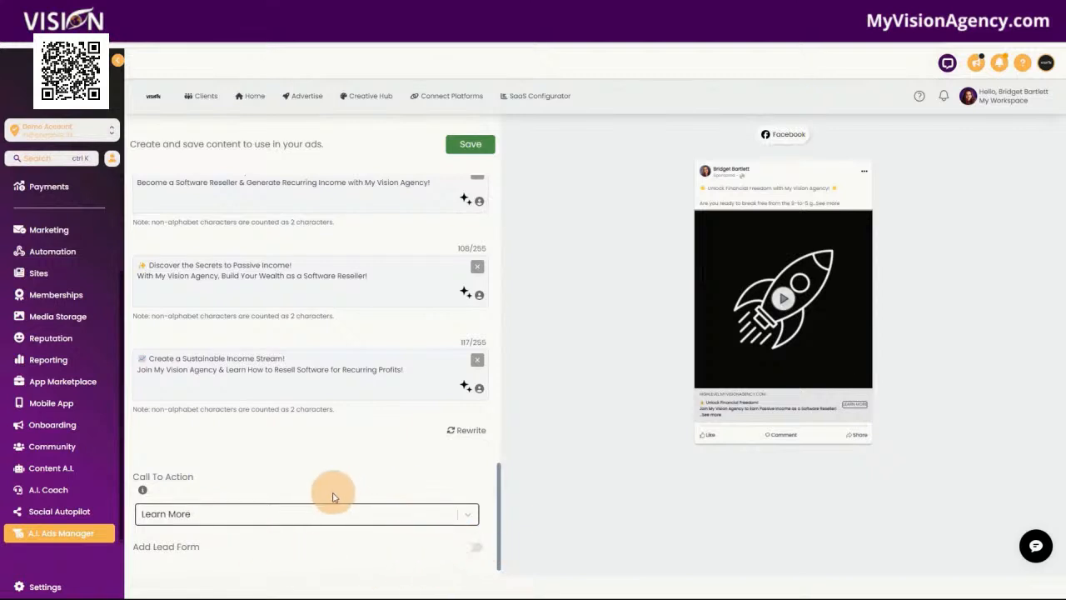
scroll(333, 491, up, 4)
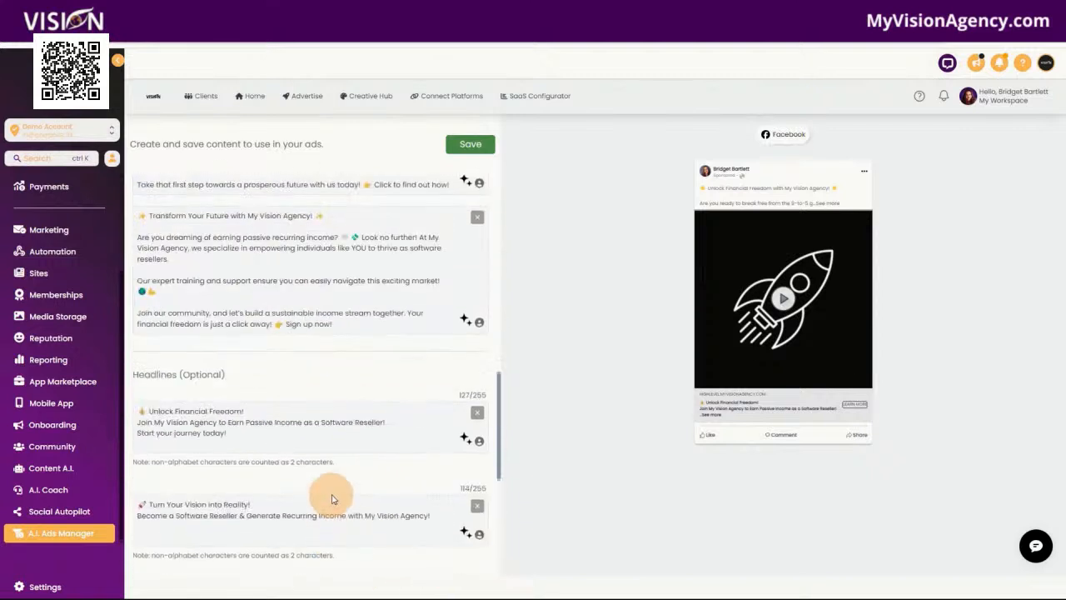
Browse the Advertise page's ad platforms, optimization folders and recent ads
click(302, 98)
scroll(383, 433, down, 4)
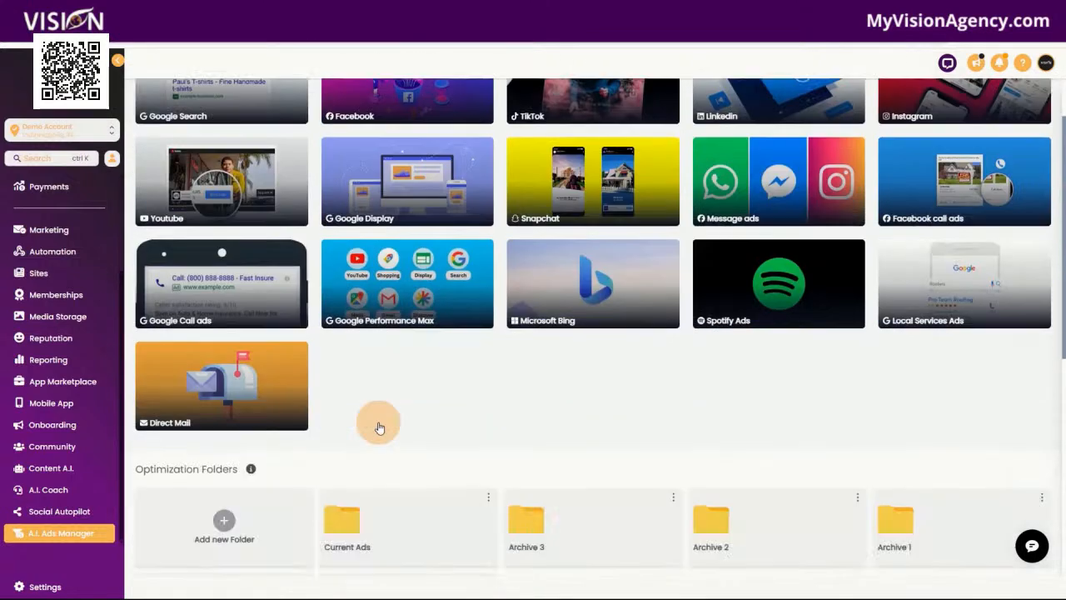
scroll(391, 450, down, 2)
scroll(383, 467, down, 3)
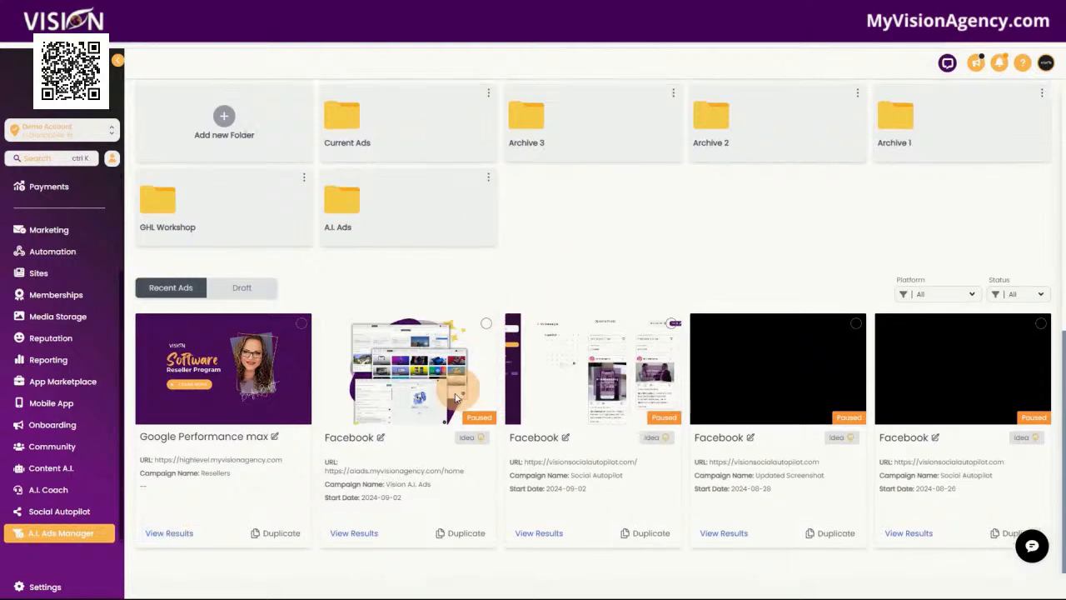
scroll(431, 383, up, 10)
Return to the Creative Hub and start an ad from the Resellers creative
click(365, 101)
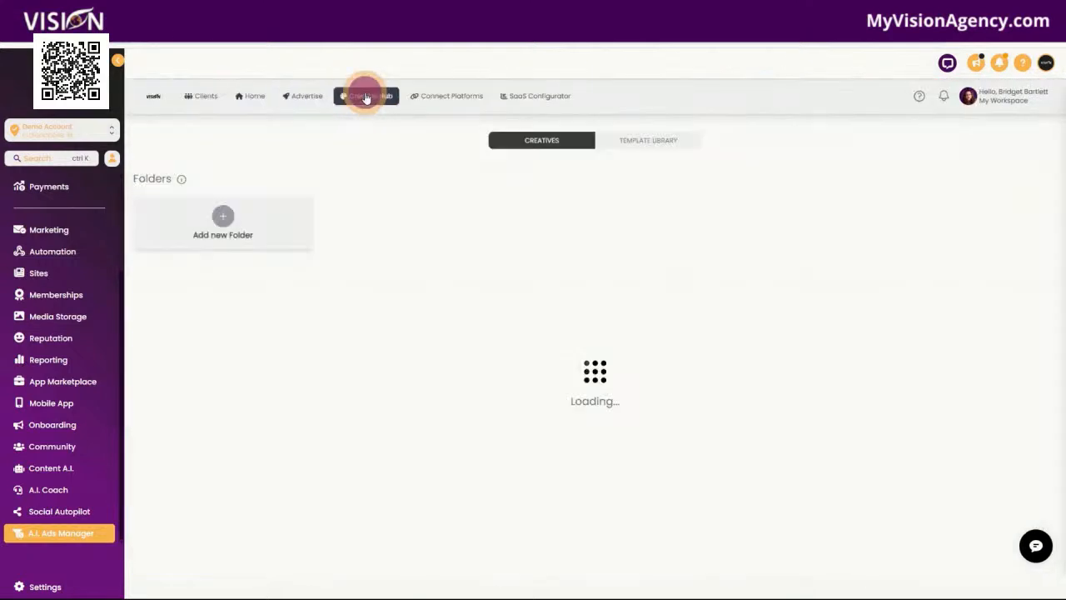
scroll(450, 309, down, 3)
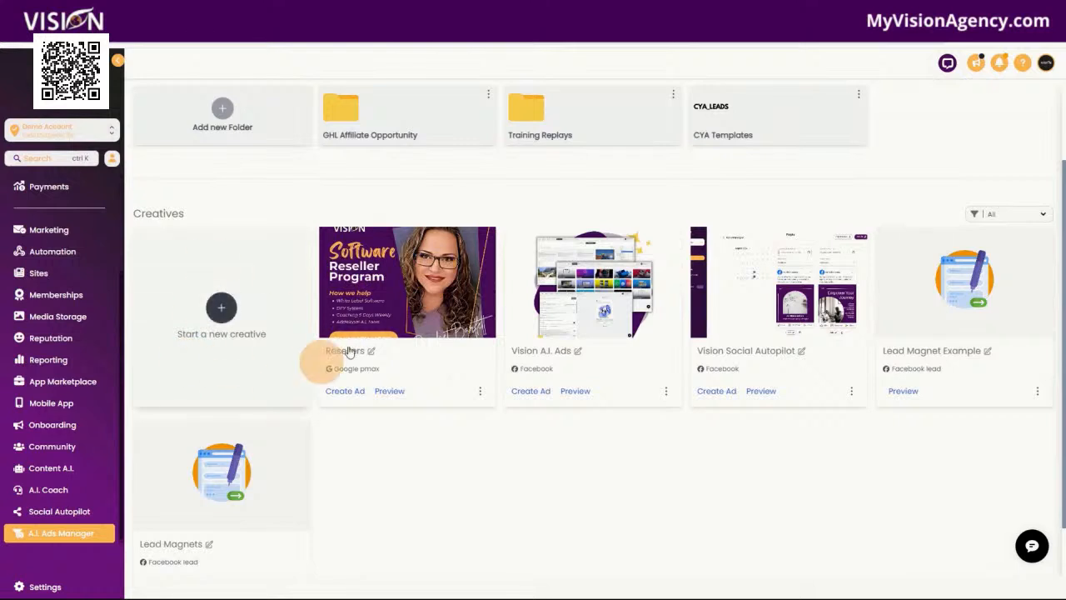
click(351, 393)
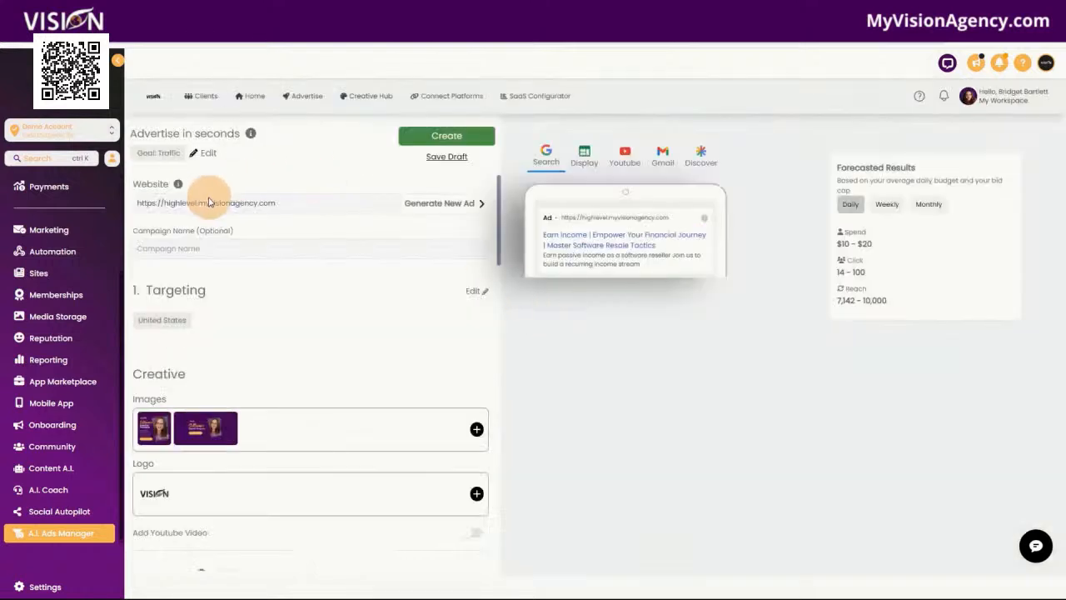
Examine the Resellers ad's images, logo, headlines, business name, assets, tracking URL and daily budget settings
scroll(322, 275, down, 2)
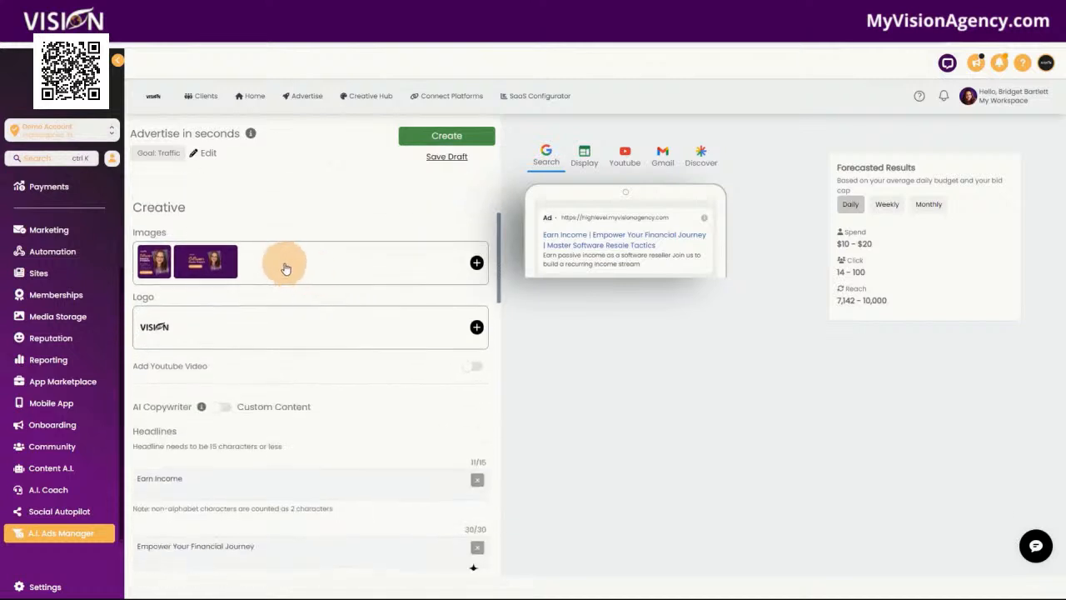
scroll(326, 310, down, 1)
scroll(388, 309, down, 10)
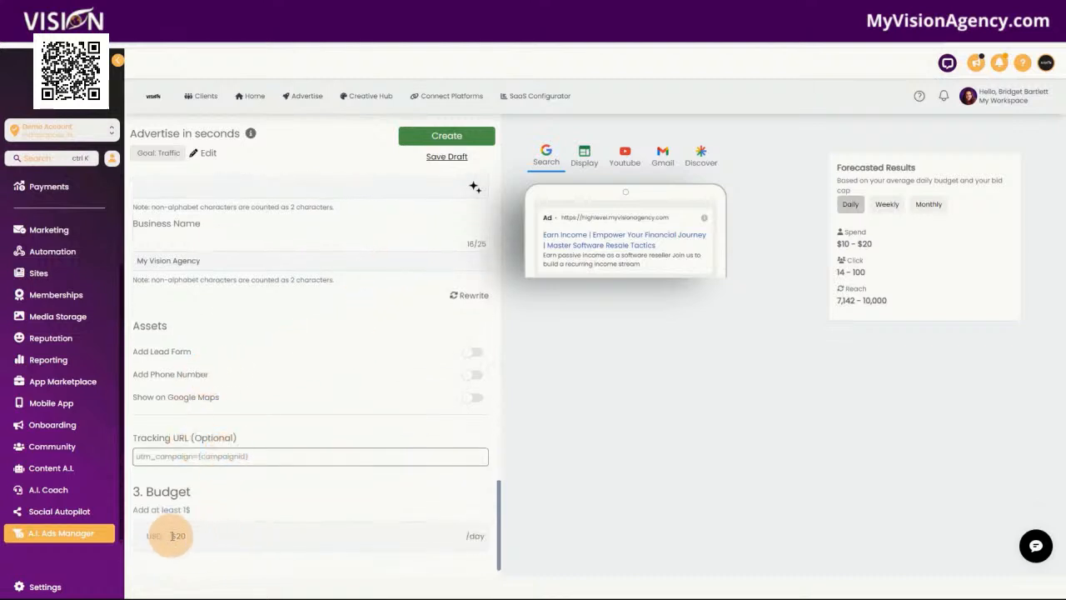
text(20)
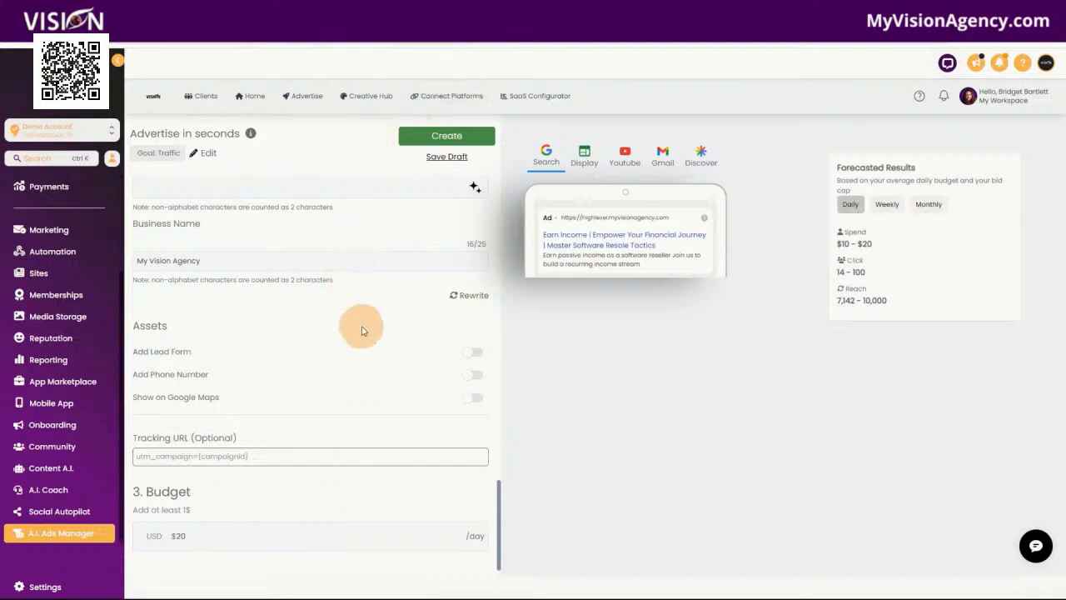
scroll(344, 350, up, 1)
scroll(324, 283, down, 1)
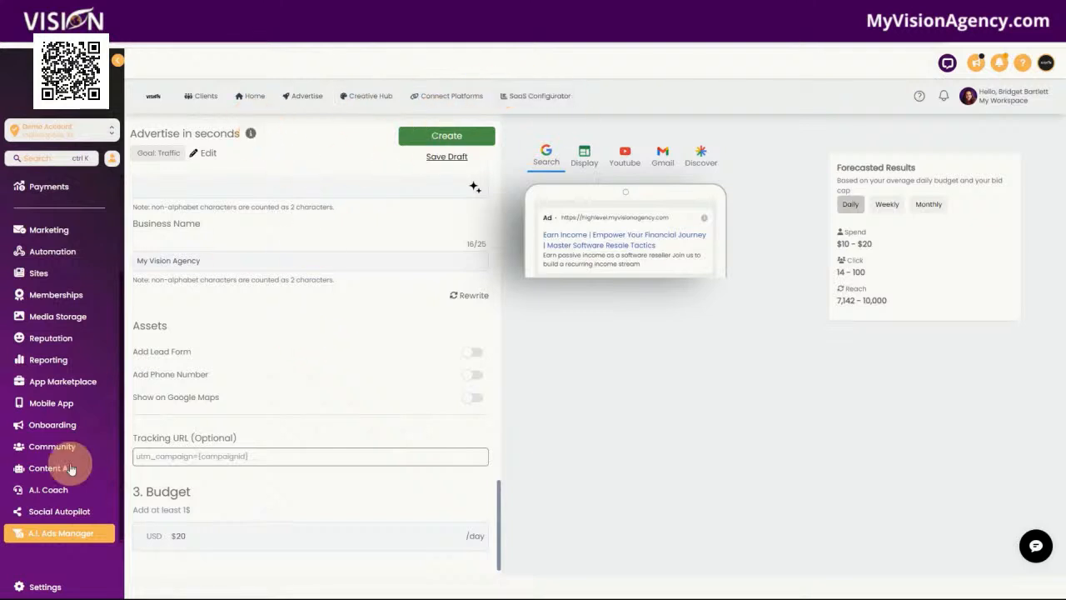
Revisit Social Autopilot's campaigns, and open the Entry Level Visionaries group in the Community
click(67, 517)
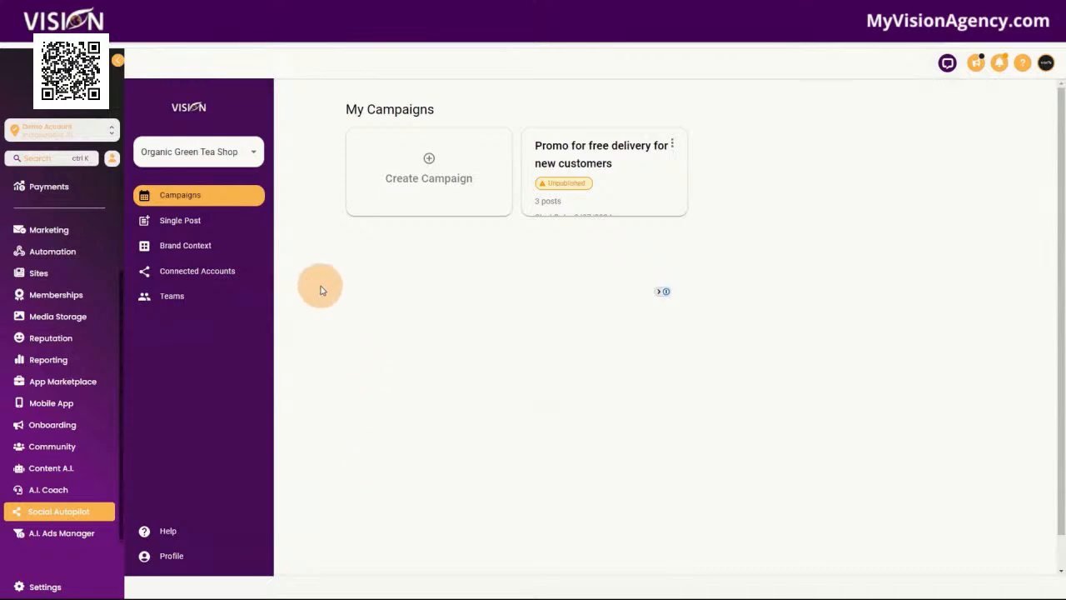
click(58, 450)
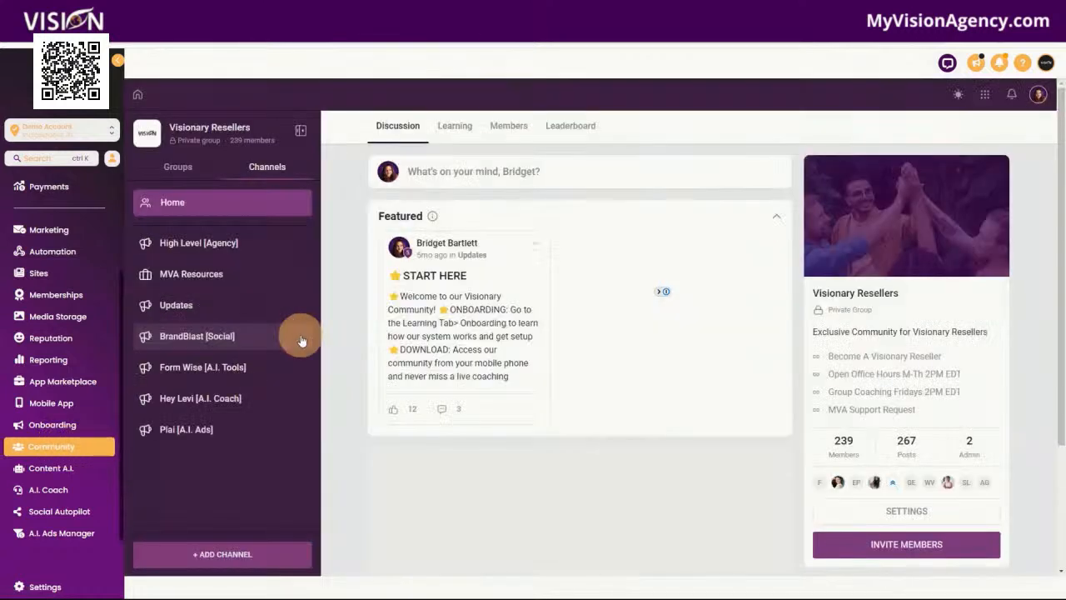
click(175, 169)
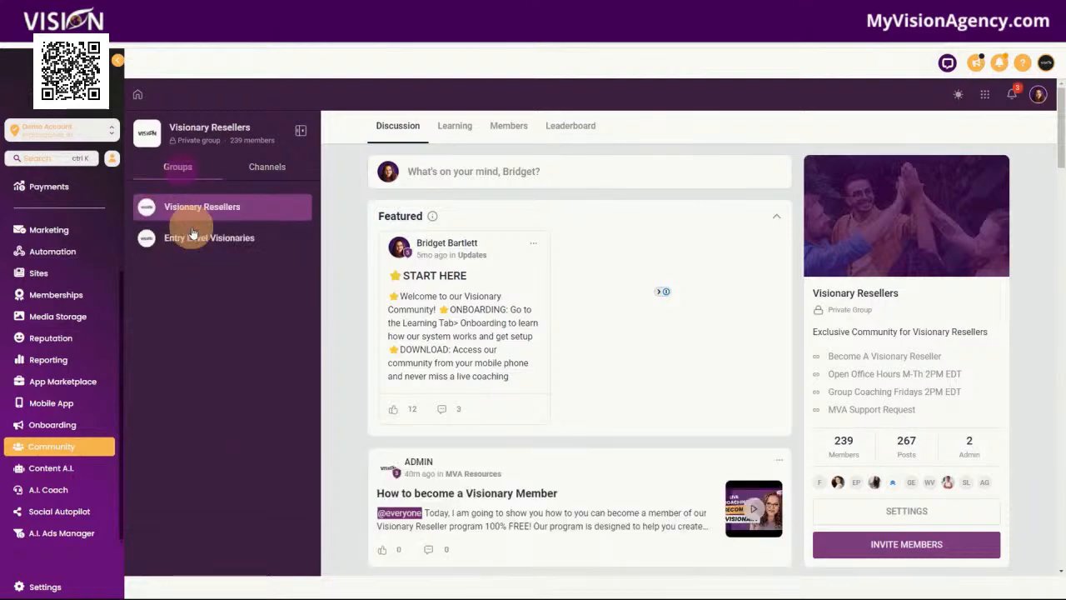
click(181, 232)
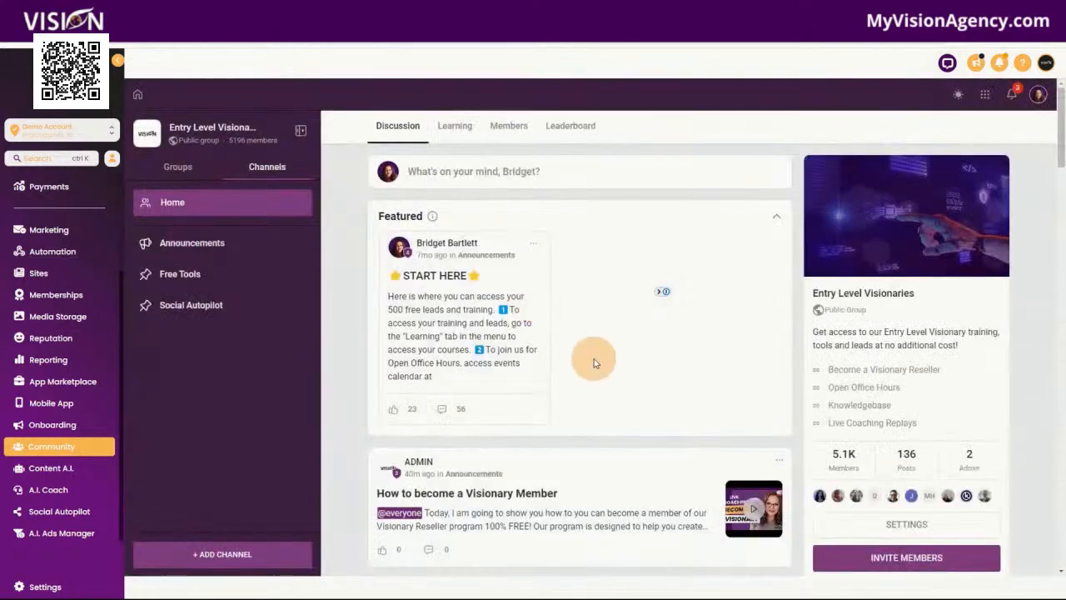